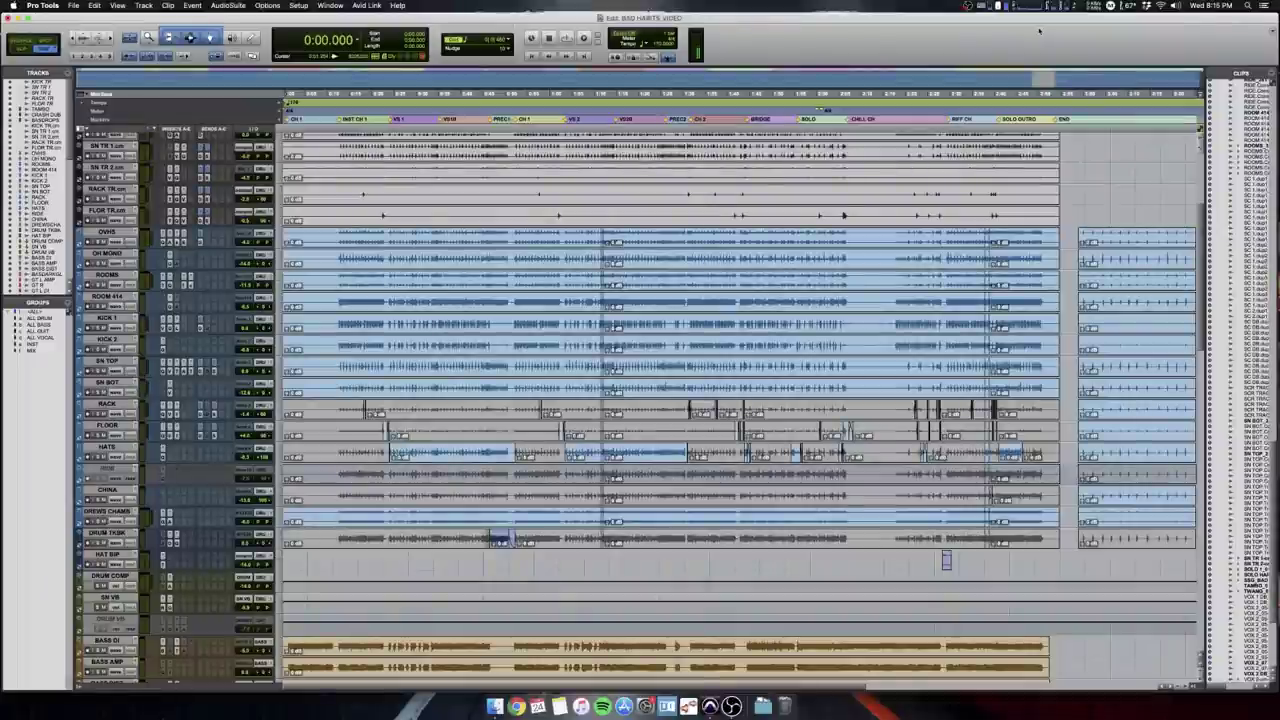
Look through the mixer and the whole session timeline, from the drum tracks down to the buses and the master tracks.
key(super+equal)
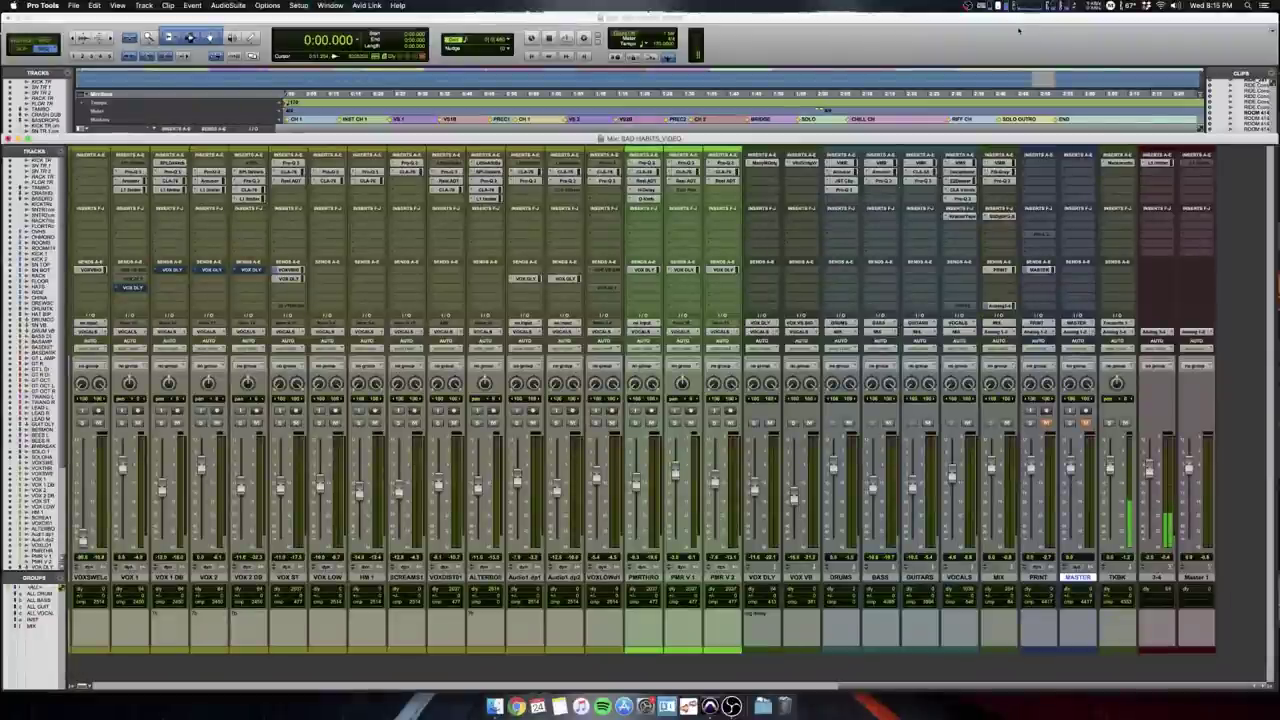
key(super+equal)
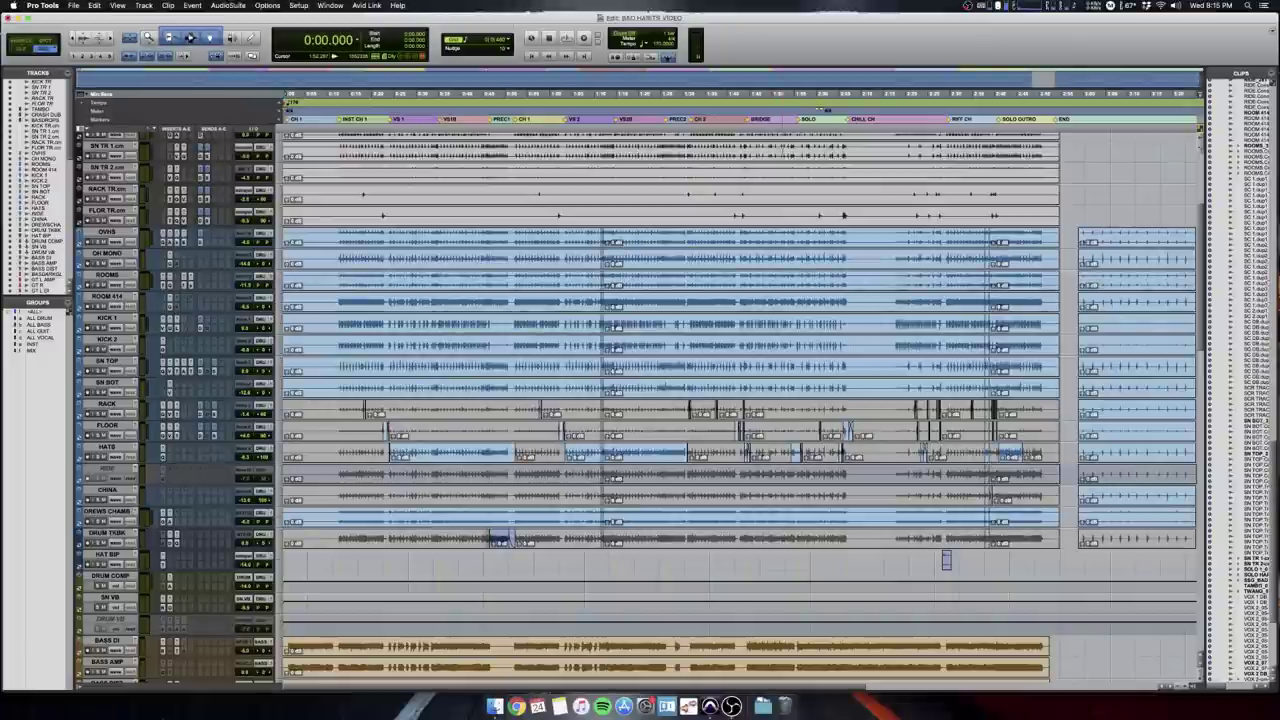
scroll(640, 400, up, 4)
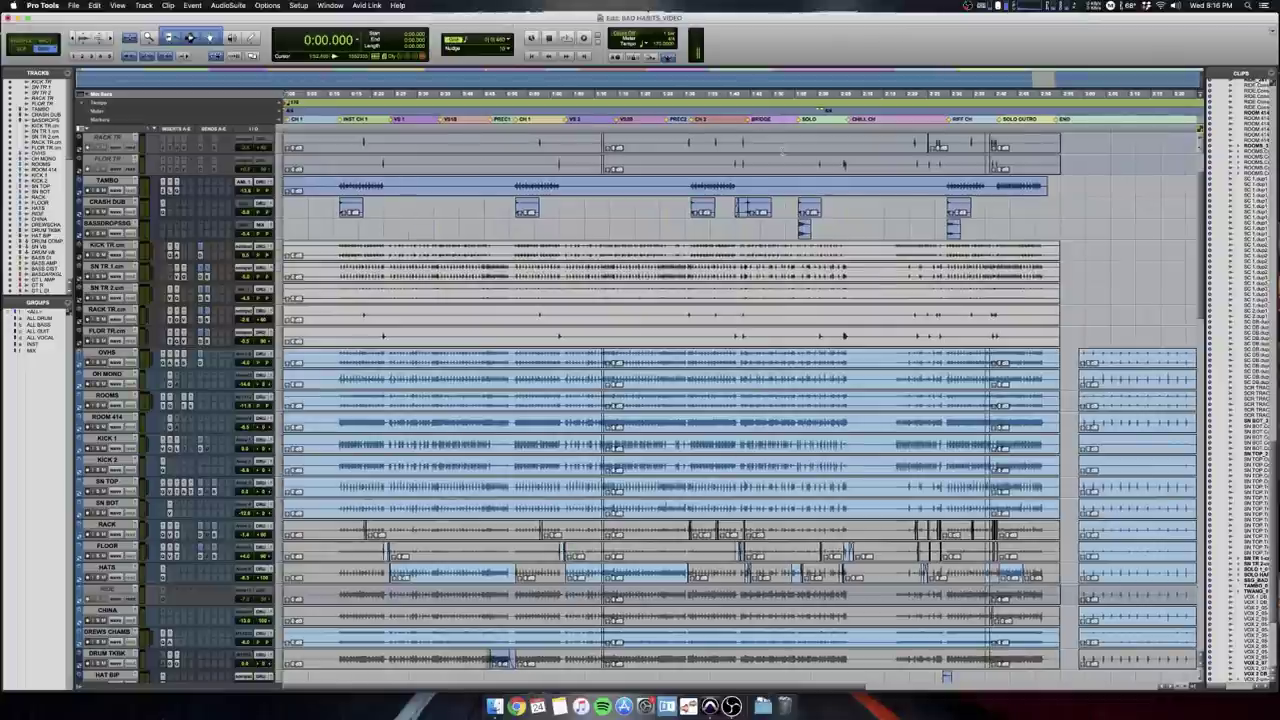
key(t)
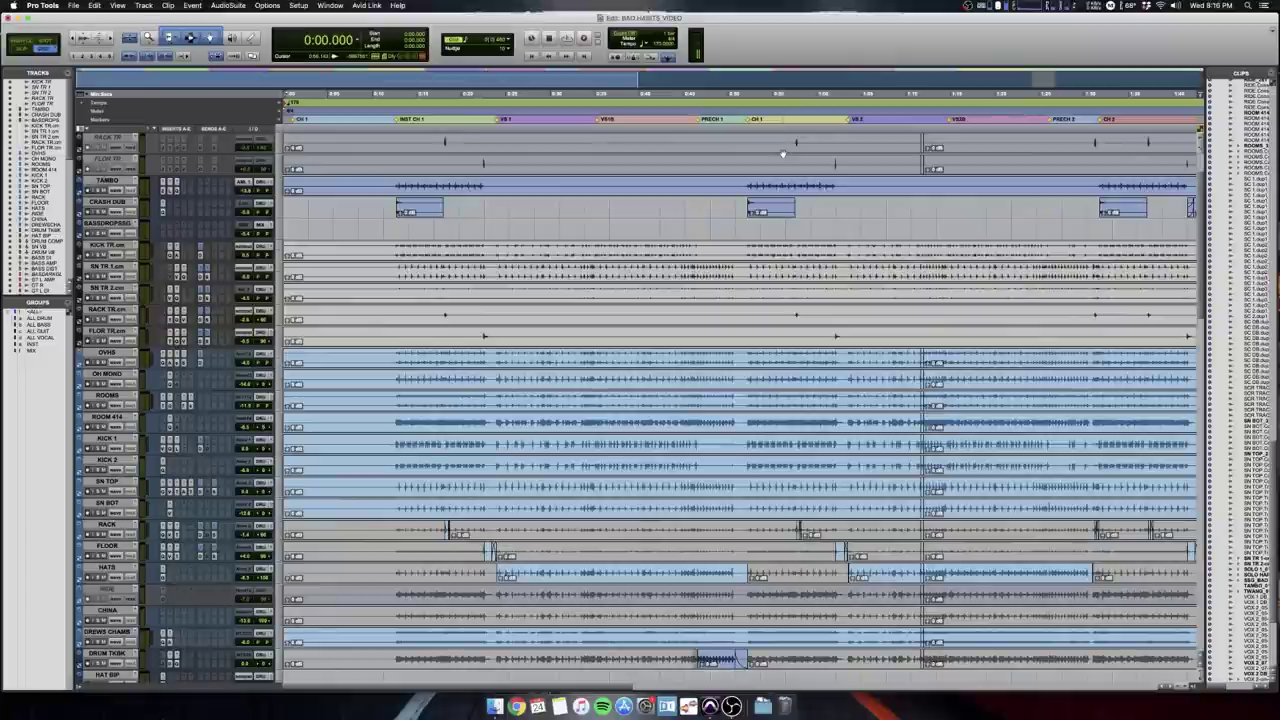
scroll(710, 225, down, 10)
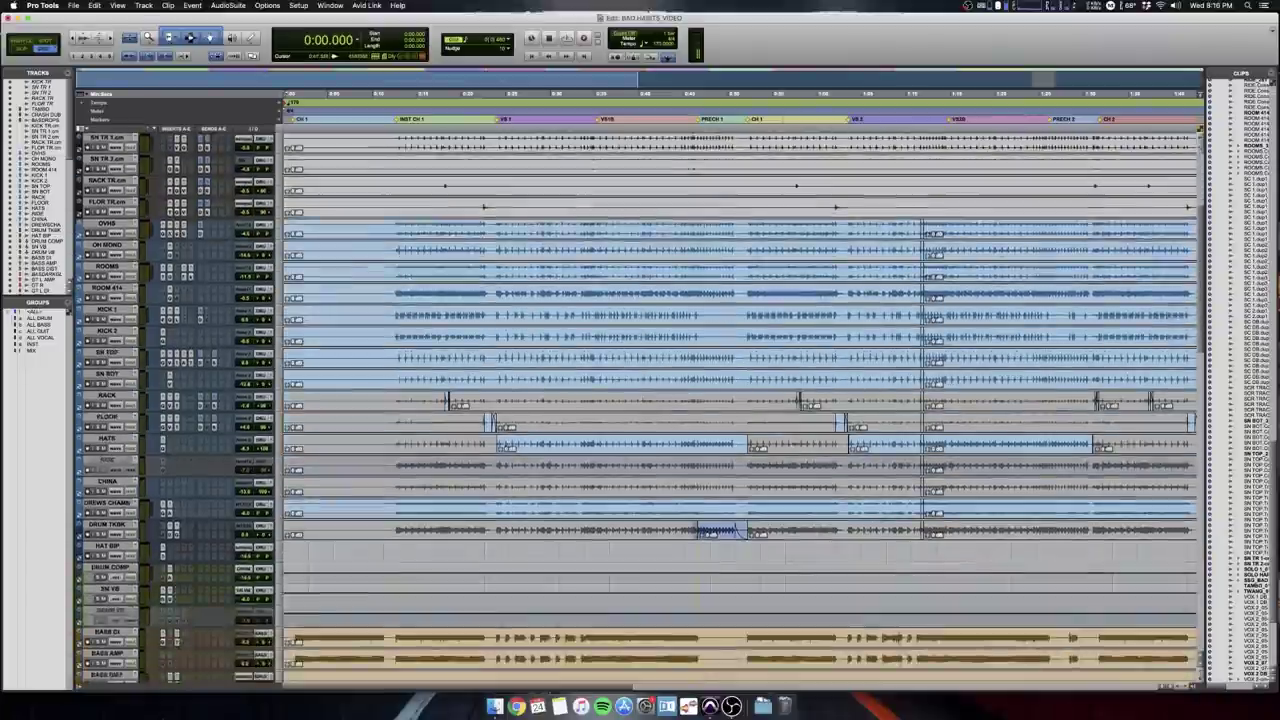
scroll(740, 380, down, 1)
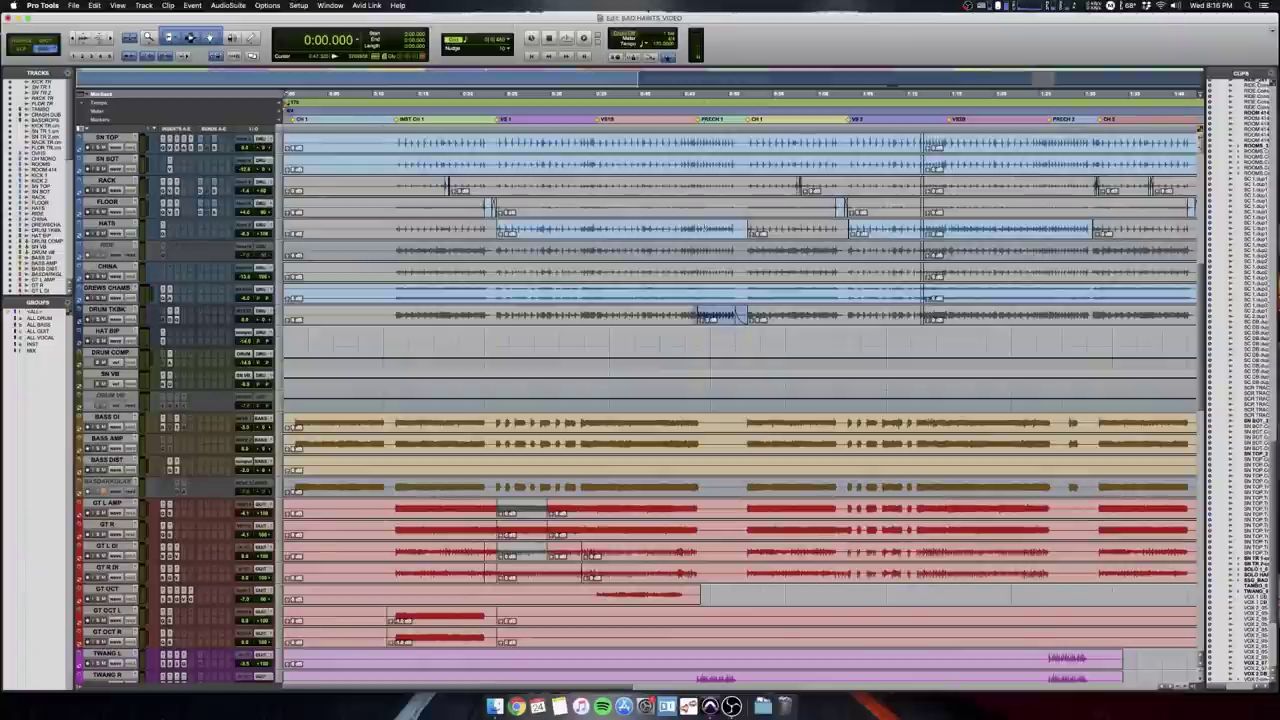
key(t)
key(r)
key(r)
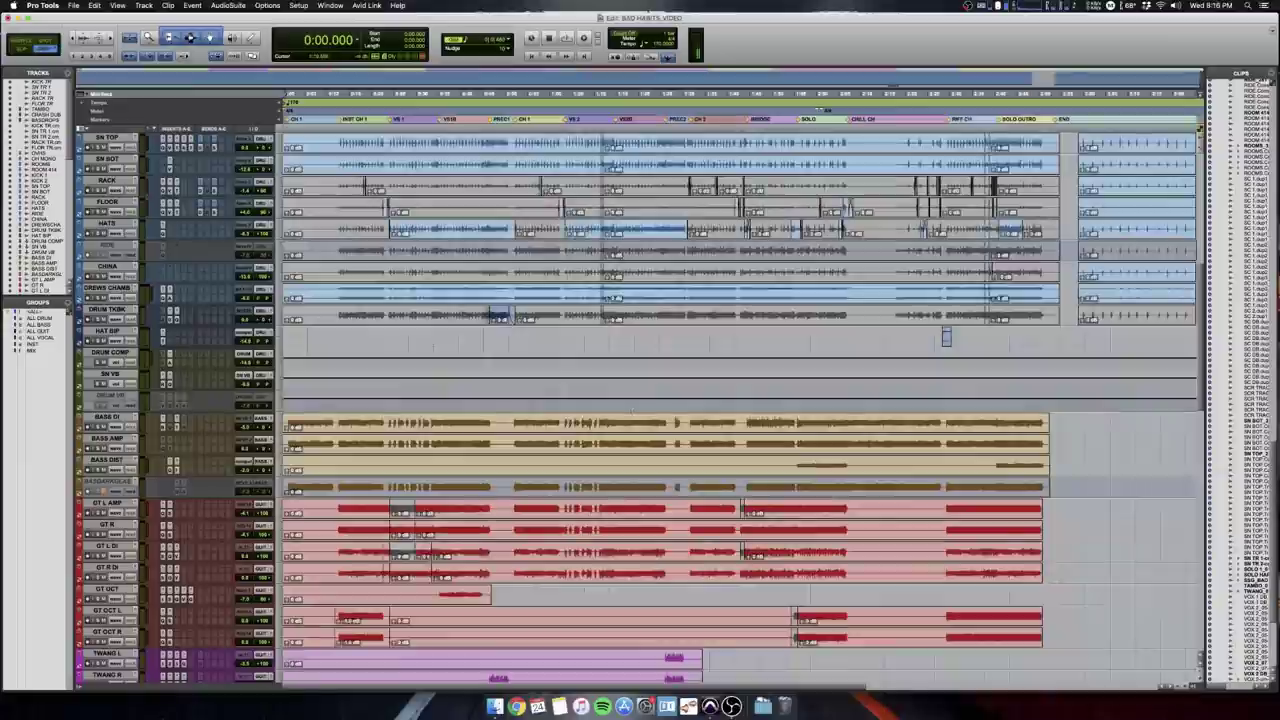
scroll(630, 415, down, 4)
scroll(629, 416, down, 15)
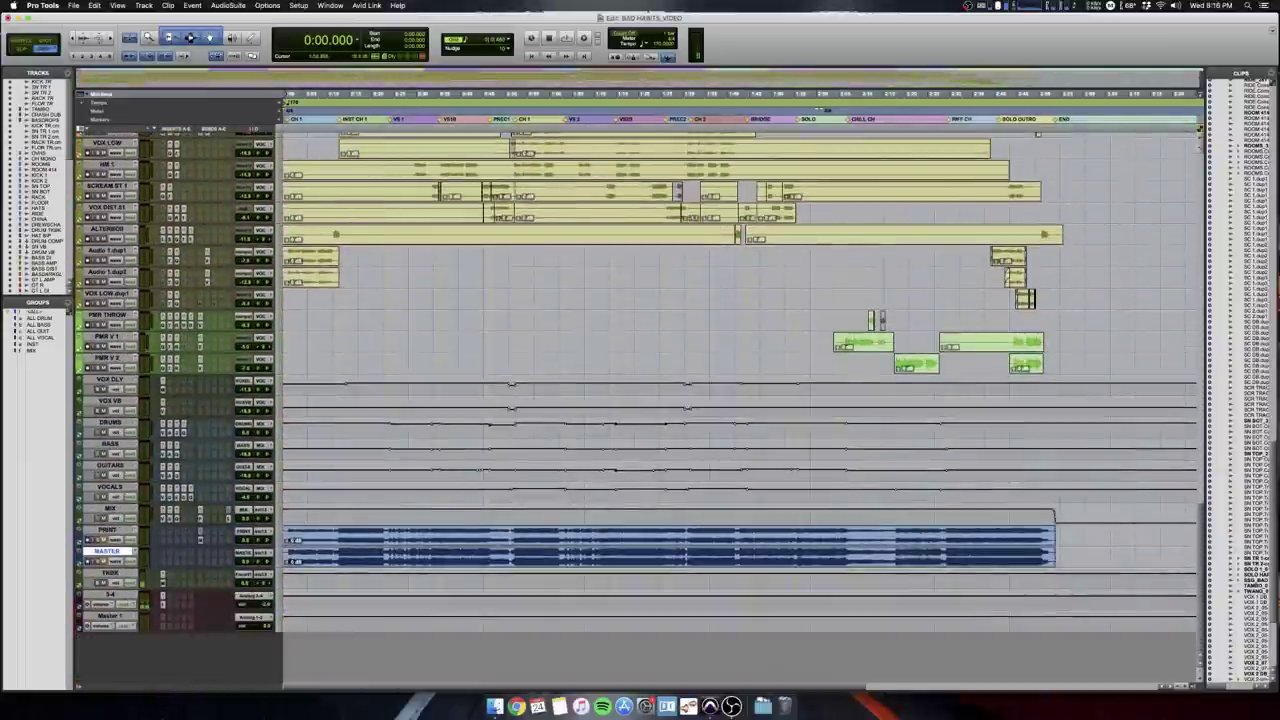
Play the song from the end of the PRECH 1 section, at about 0:50.8, through chorus CH 1, and stop playback.
click(511, 535)
key(t)
key(t)
key(t)
key(t)
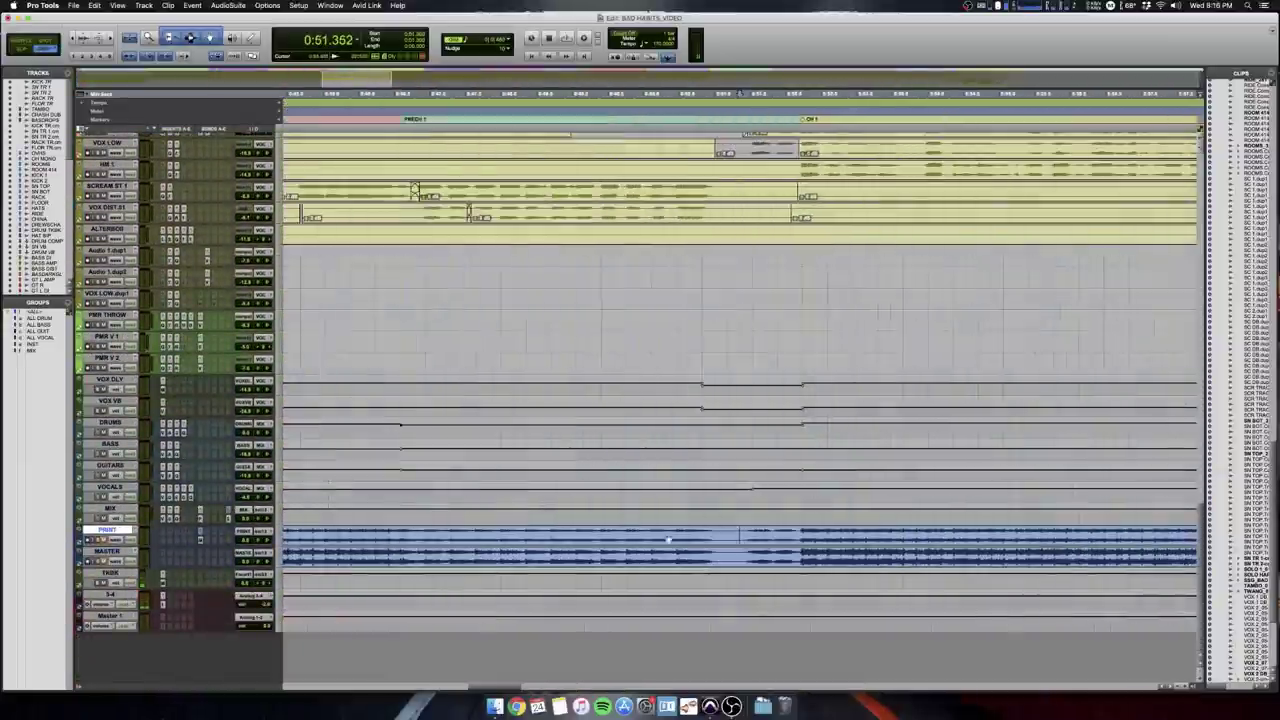
key(space)
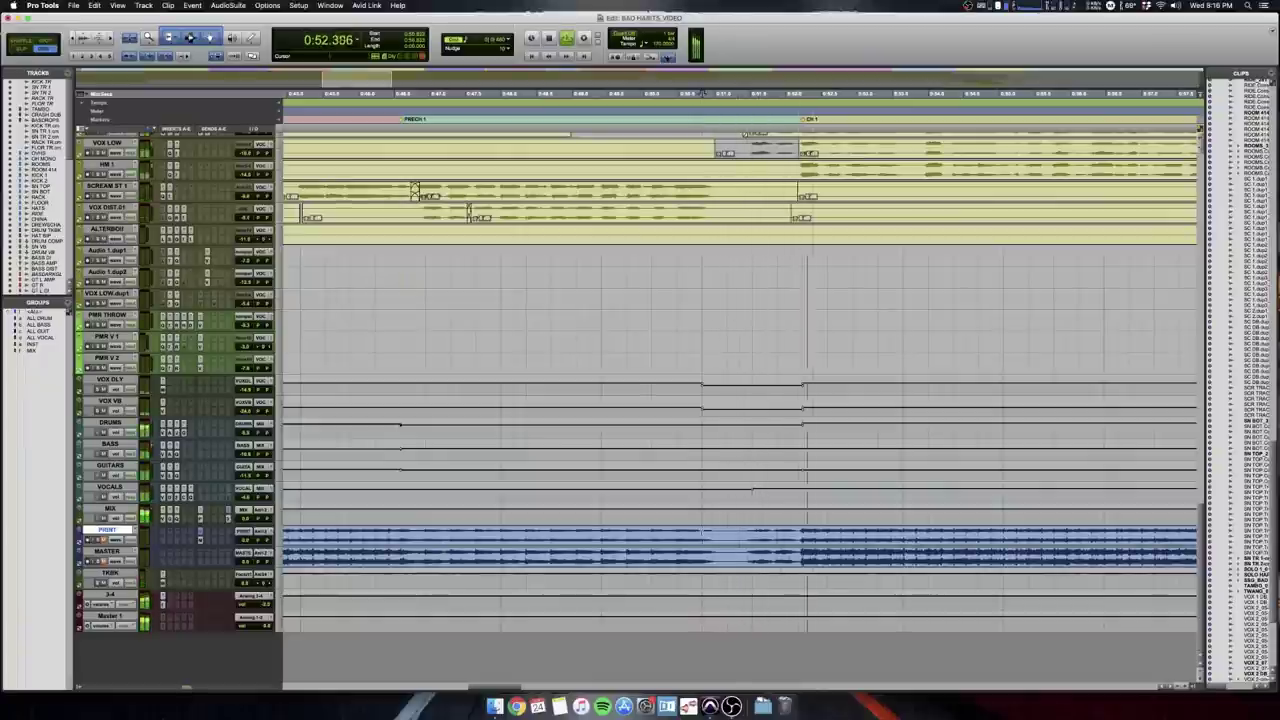
key(r)
key(r)
key(r)
key(r)
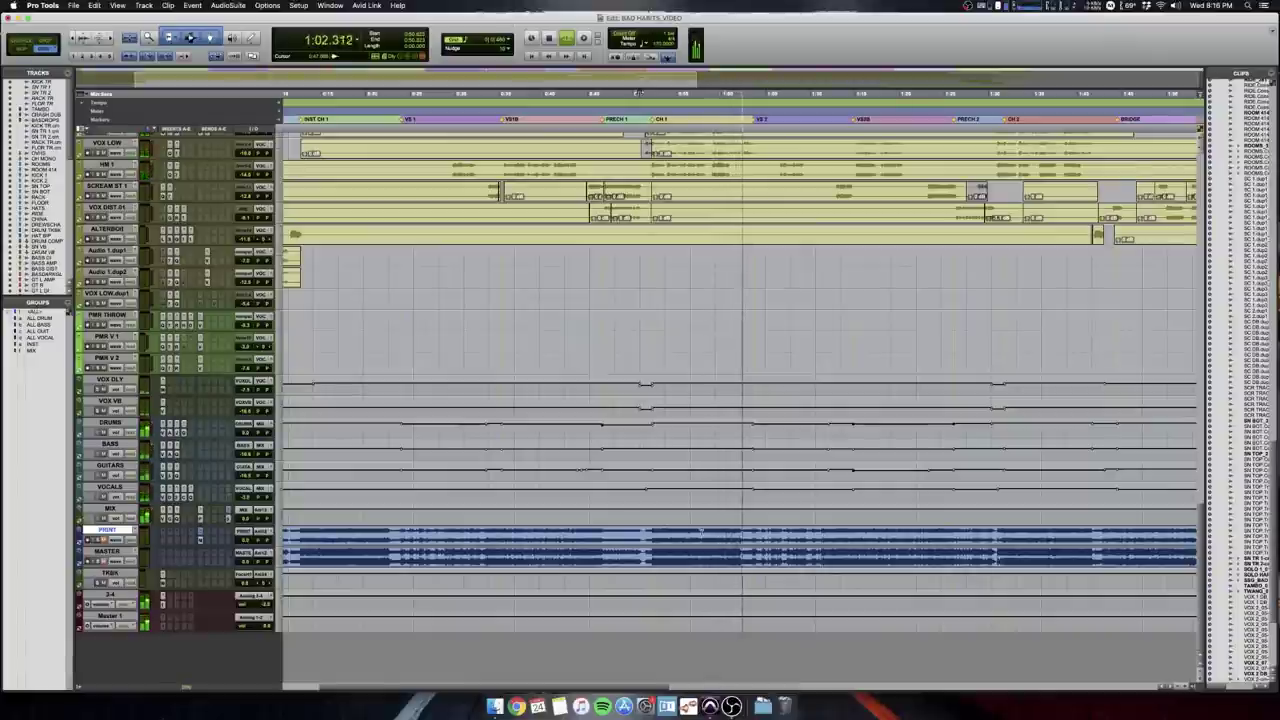
key(space)
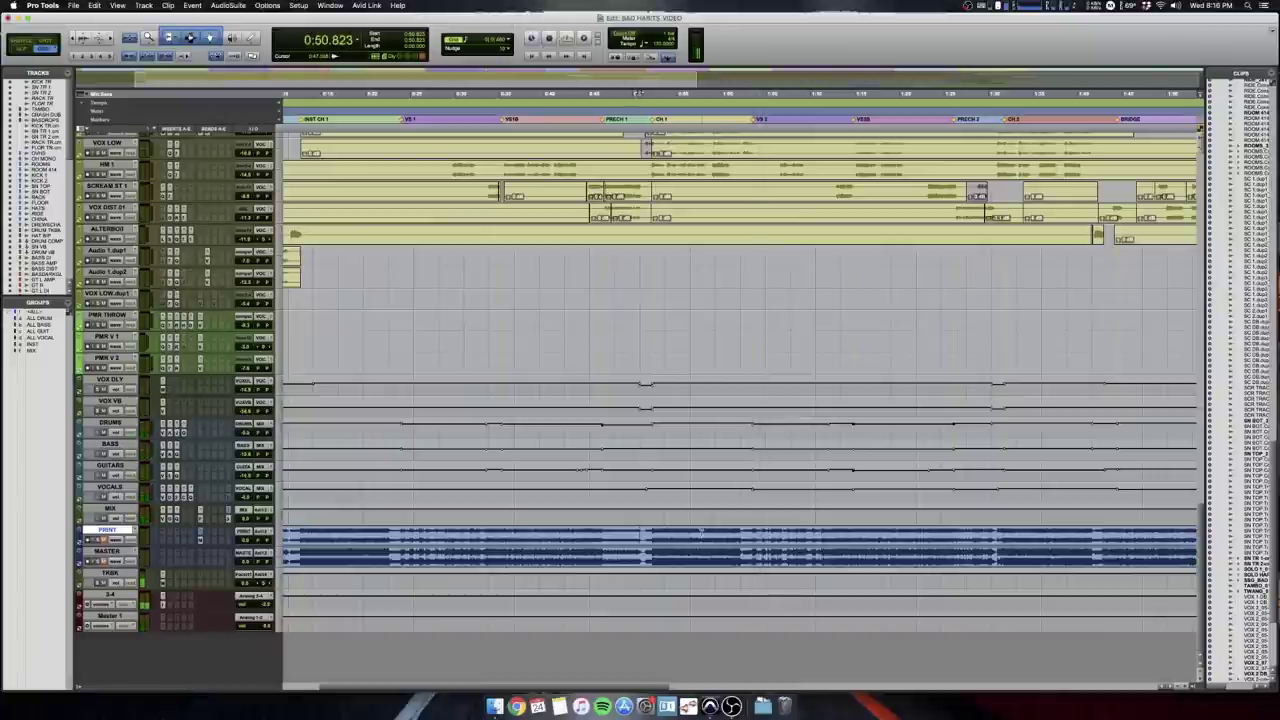
Go through the DRUMS, BASS, GUITARS, VOCALS and MIX bus tracks in the mixer, selecting each in turn.
scroll(740, 380, left, 3)
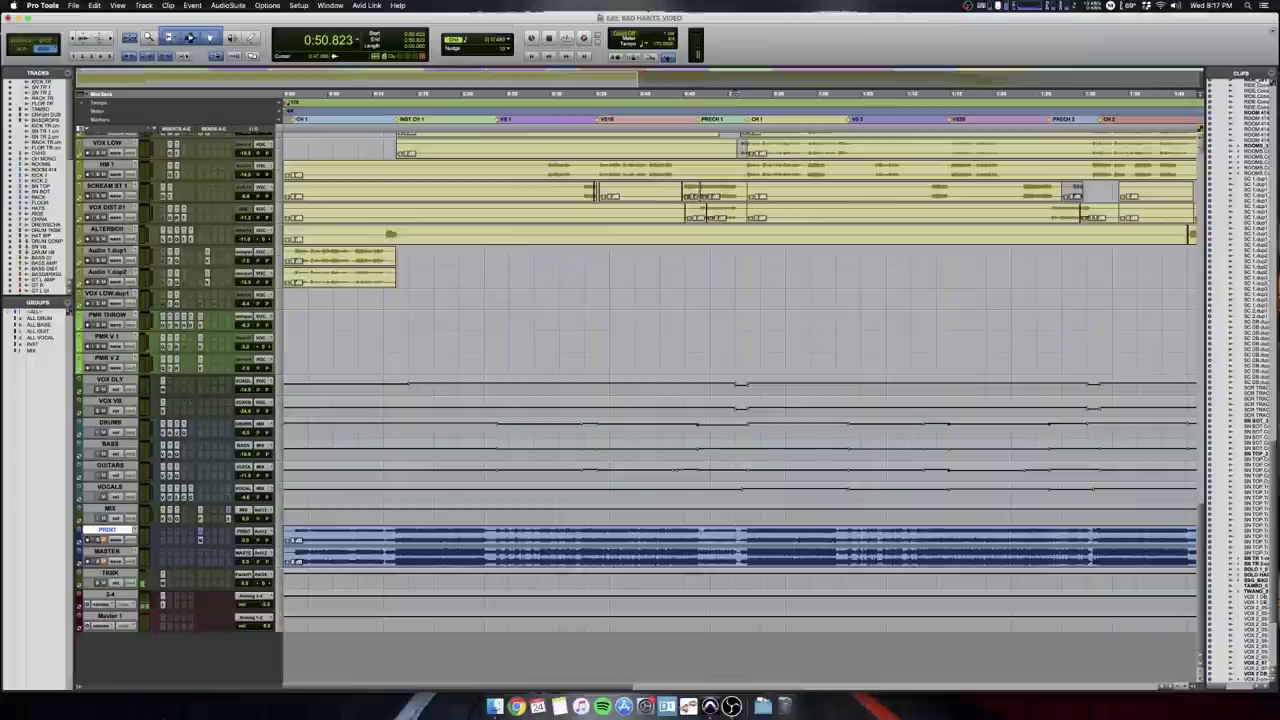
scroll(701, 531, up, 8)
scroll(701, 531, up, 10)
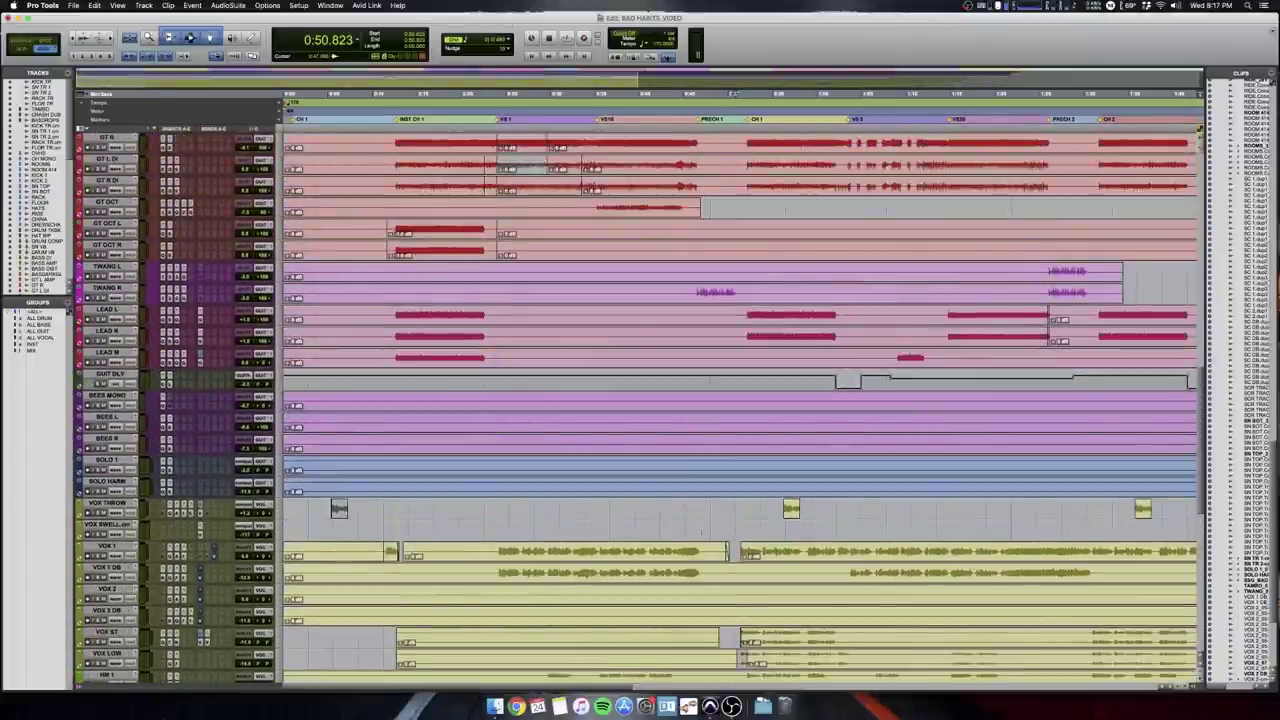
scroll(701, 531, up, 15)
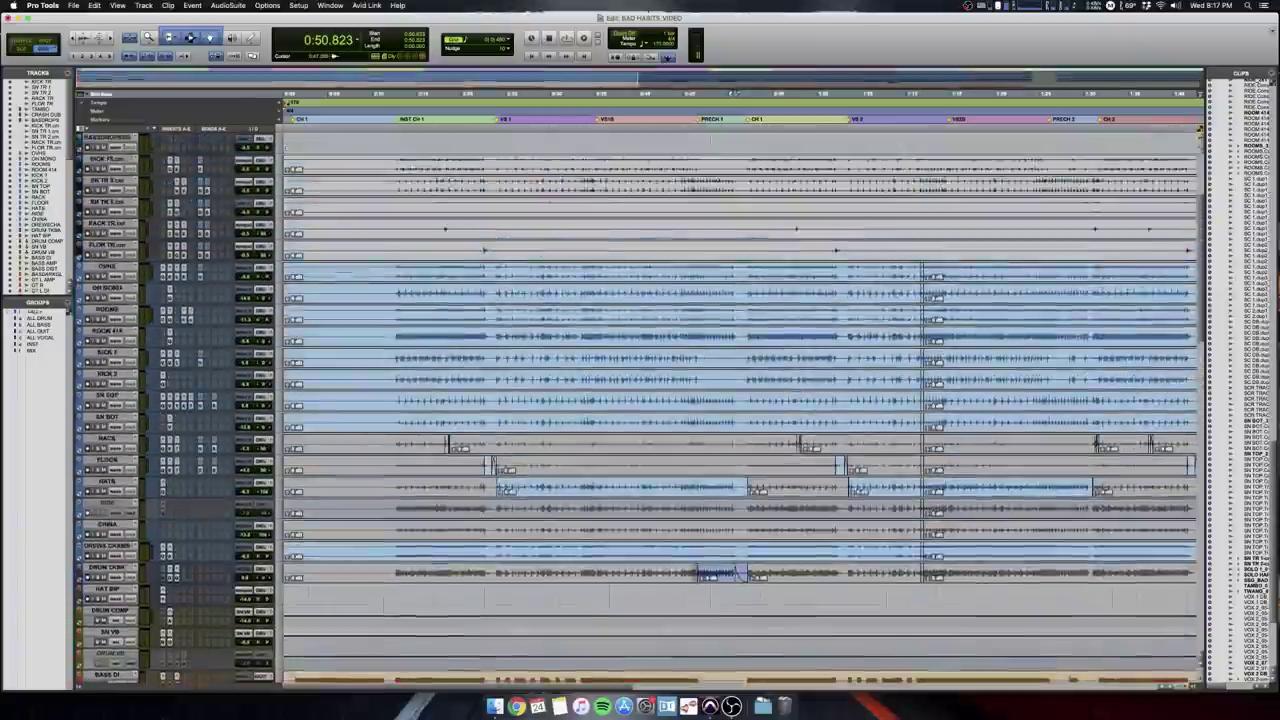
key(super+equal)
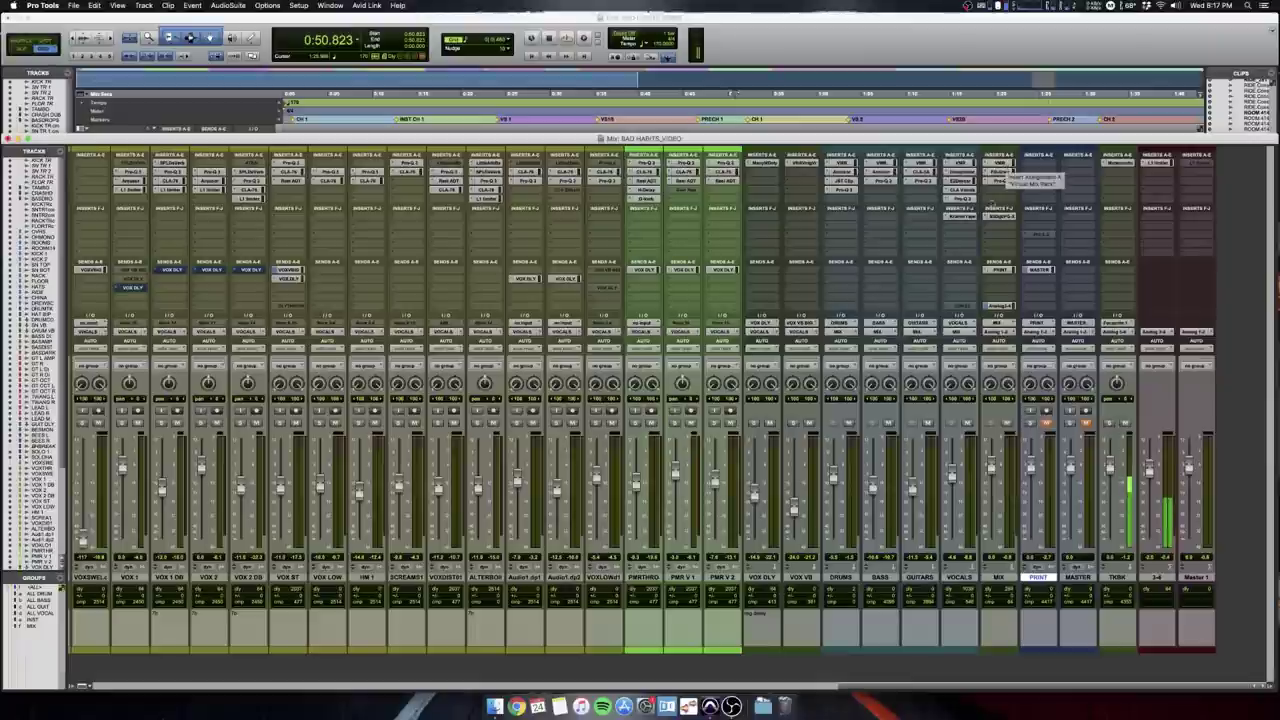
click(850, 578)
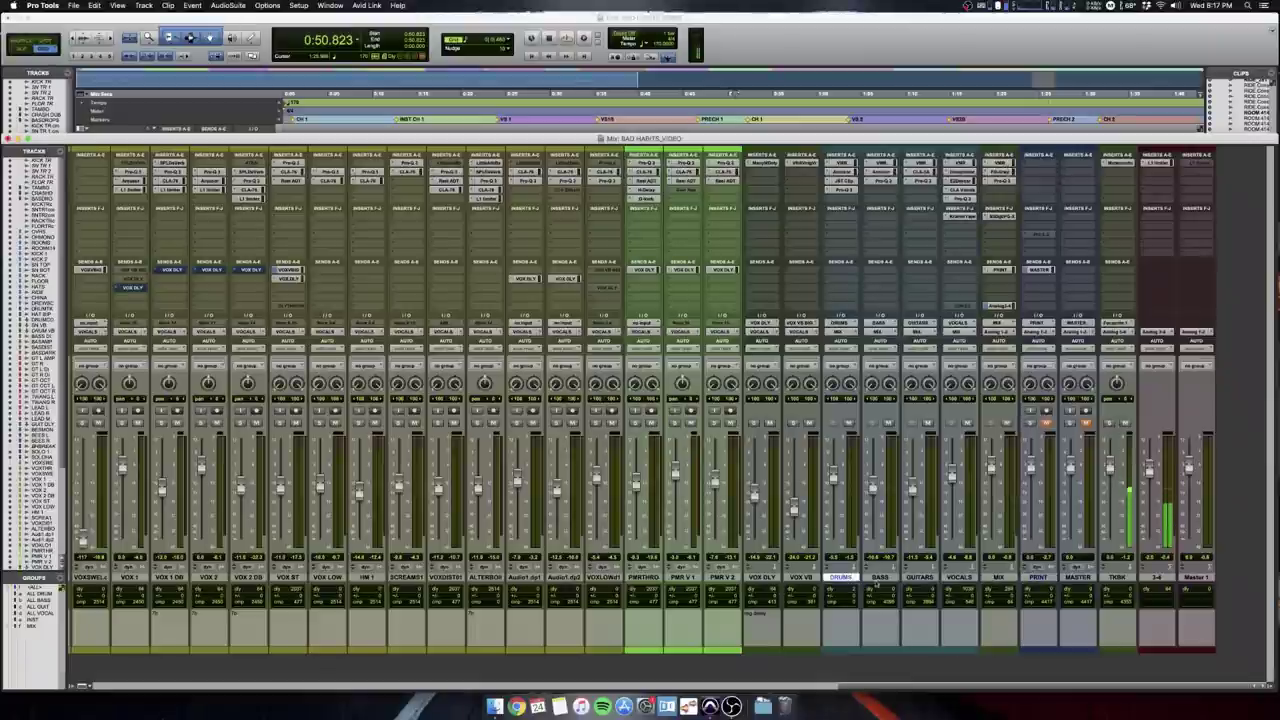
click(883, 578)
click(845, 578)
click(880, 578)
click(919, 578)
click(958, 578)
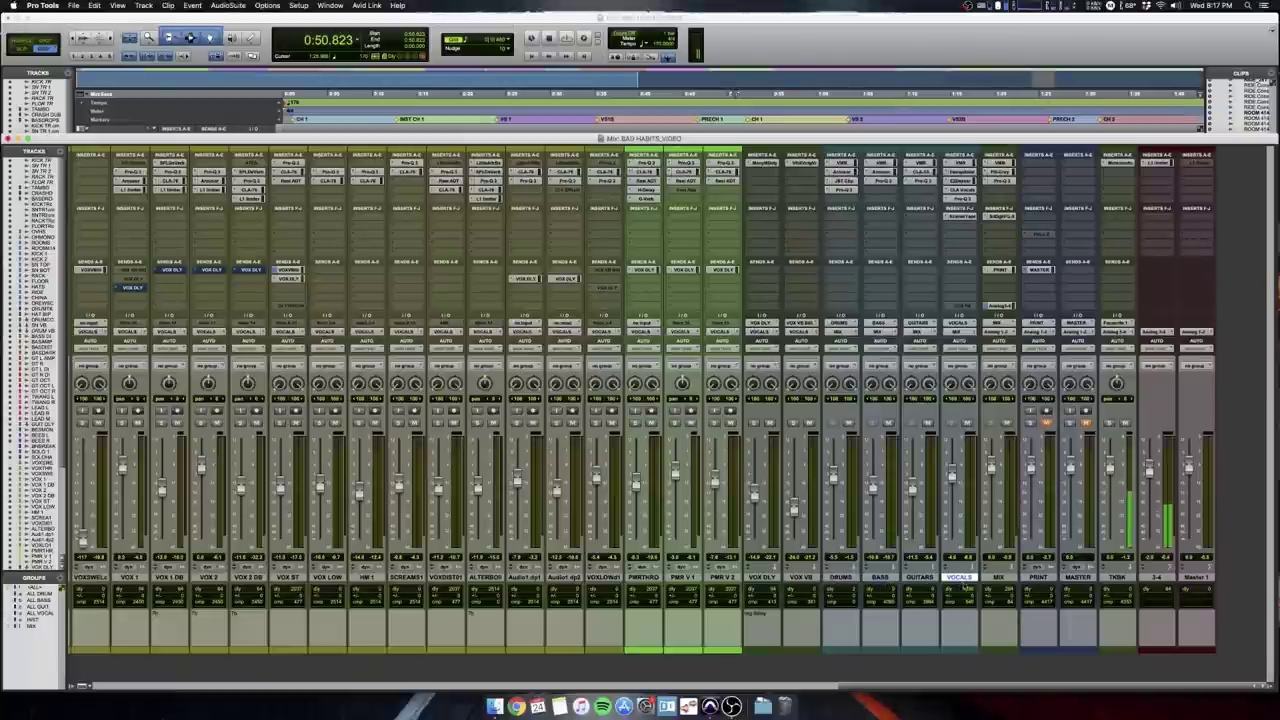
click(998, 578)
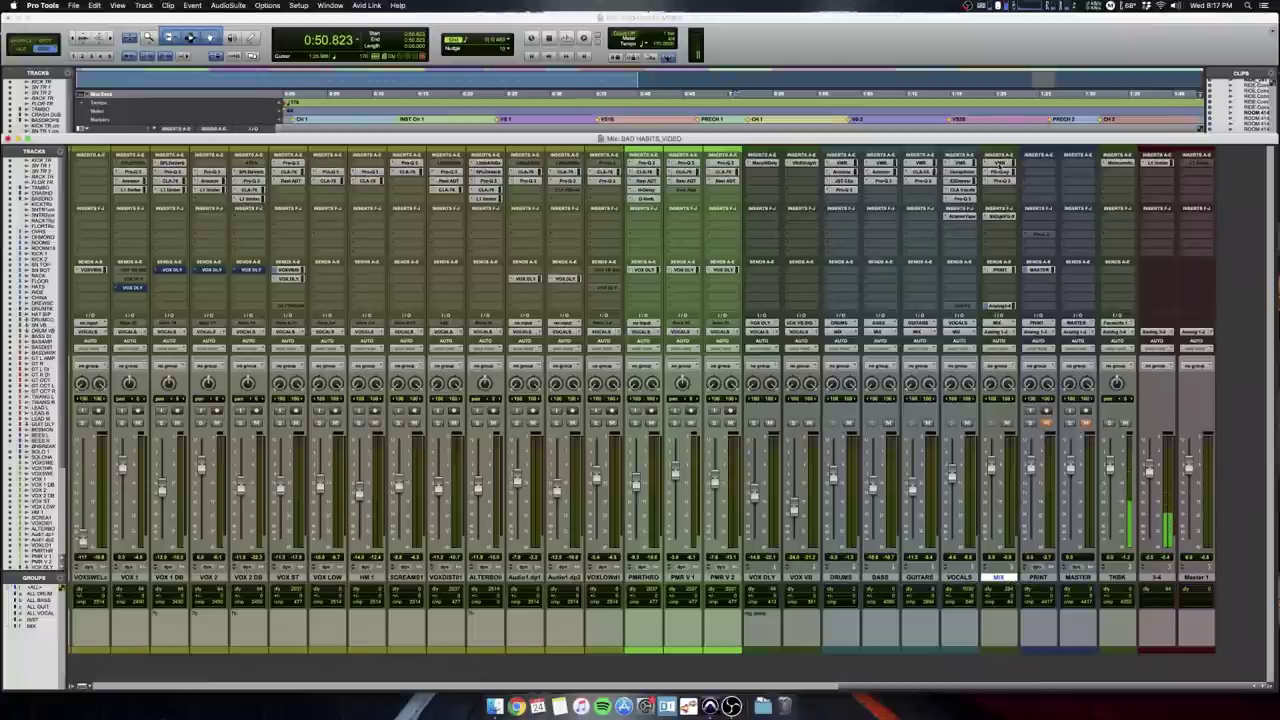
Inspect the Virtual Mix Rack on the MIX bus and on the DRUMS, BASS, GUITARS and VOCALS buses, ending on MIX.
click(998, 163)
drag(913, 149, 462, 127)
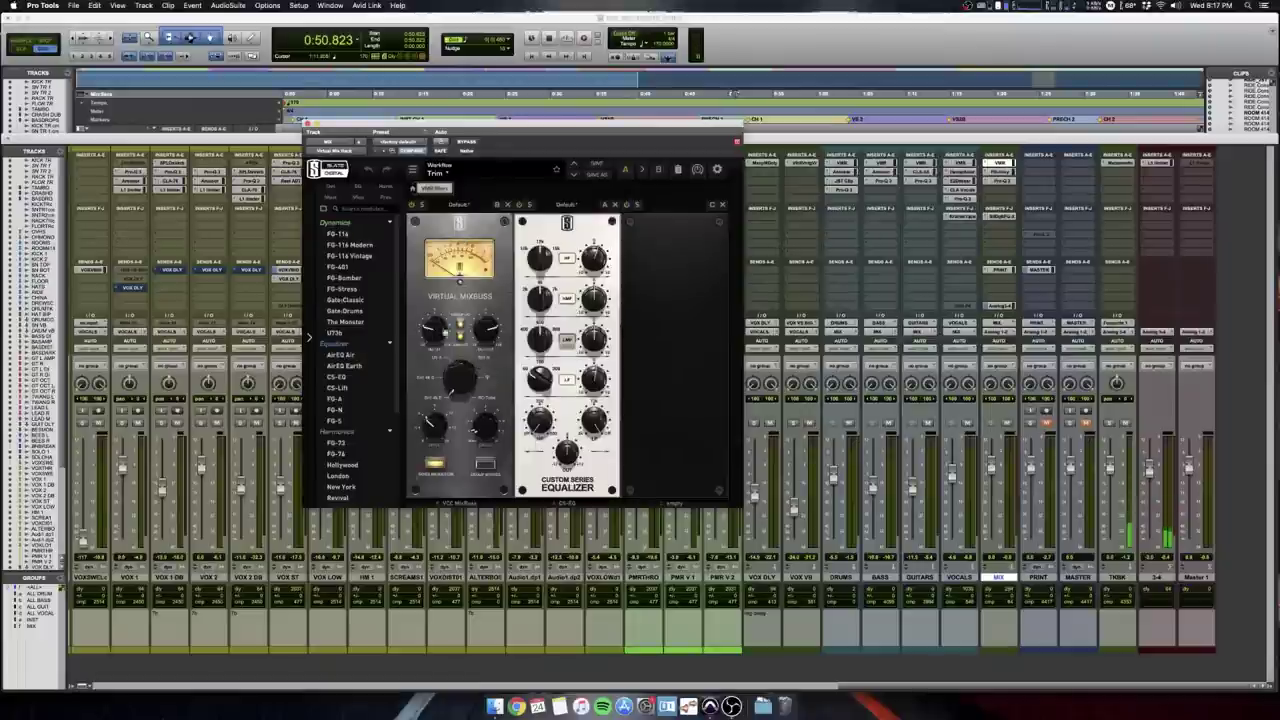
click(840, 164)
click(880, 164)
click(919, 164)
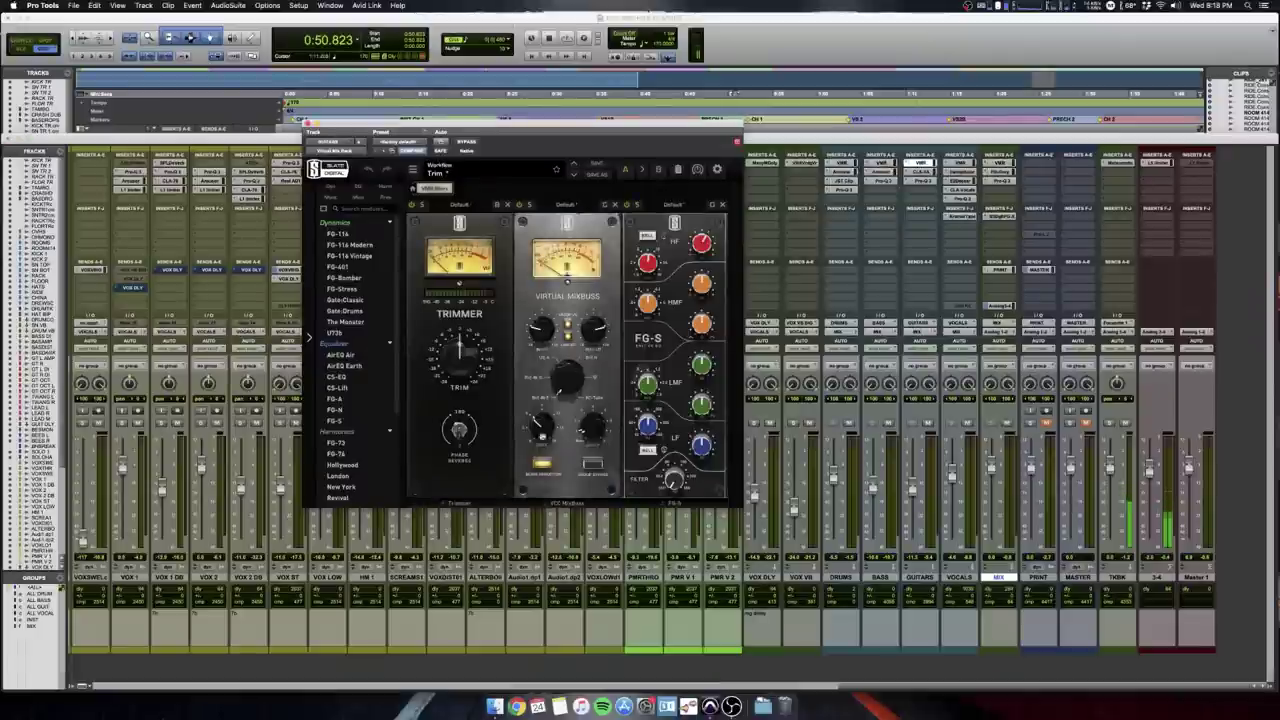
click(960, 164)
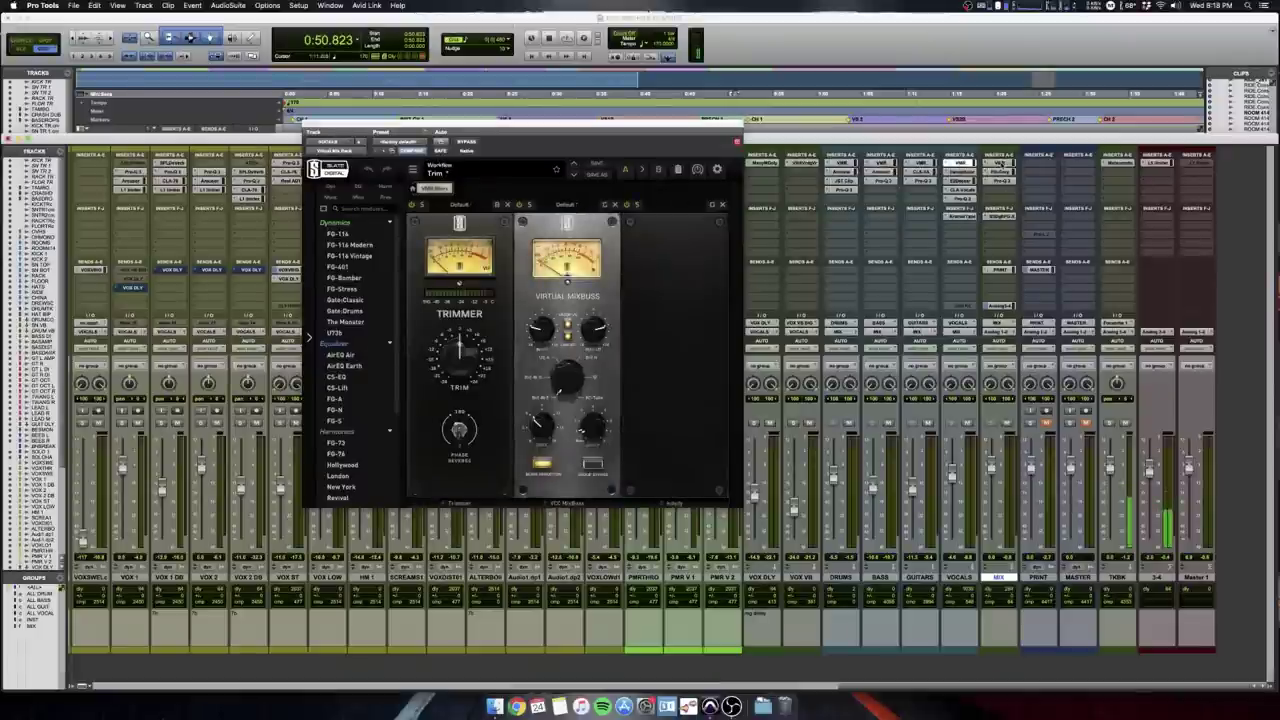
click(1000, 163)
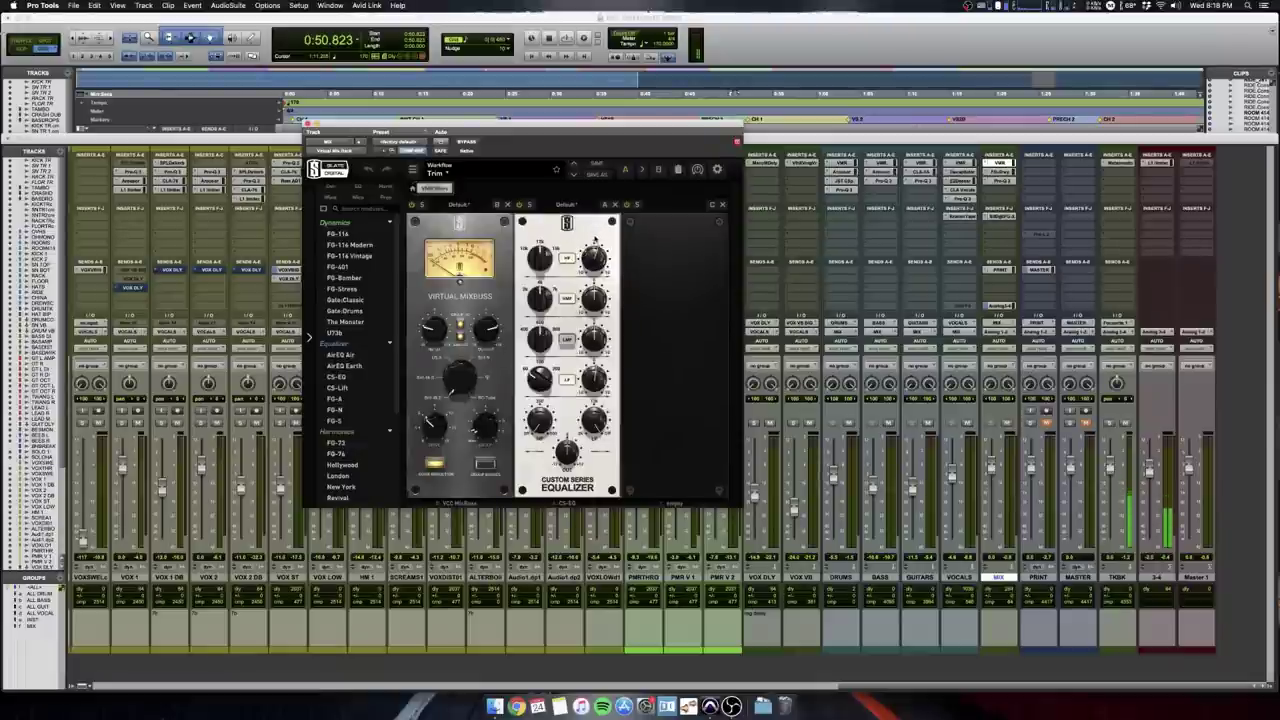
mouse_move(599, 388)
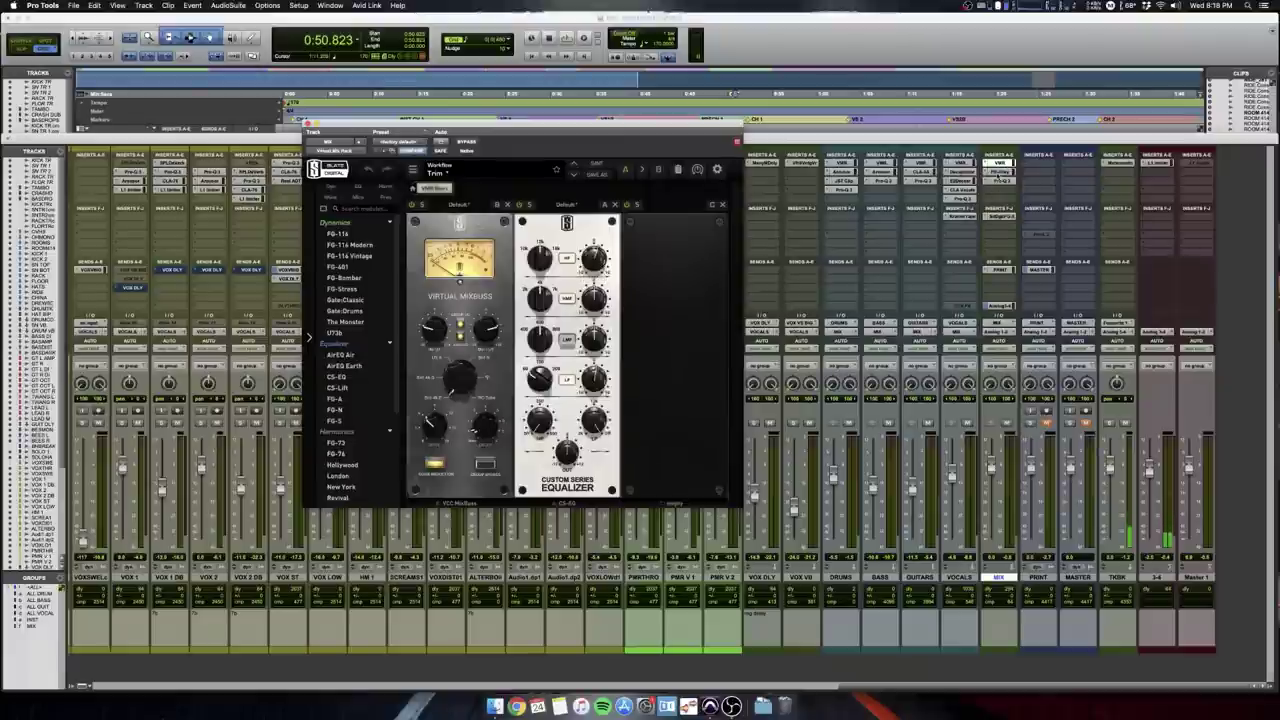
Examine the FG-Grey bus compressor's controls and the Pro-Q 3 equalizer's bands on the MIX track.
click(999, 174)
drag(672, 128, 721, 296)
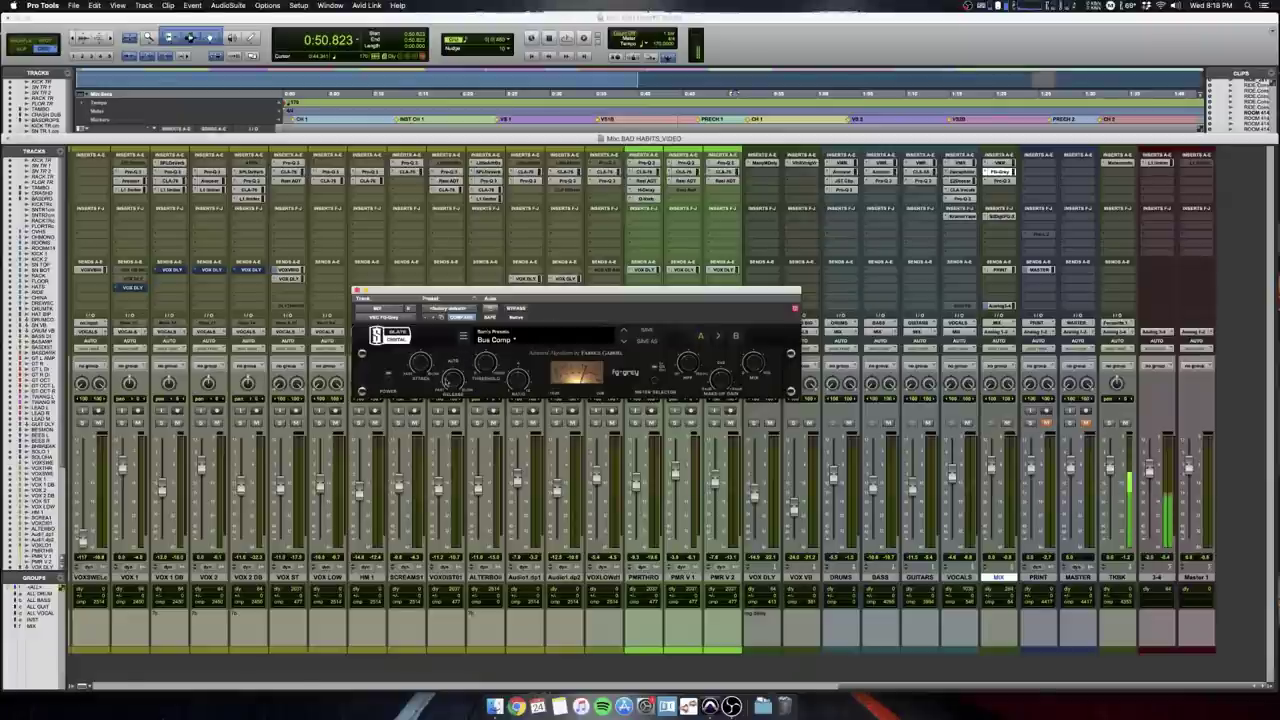
mouse_move(459, 384)
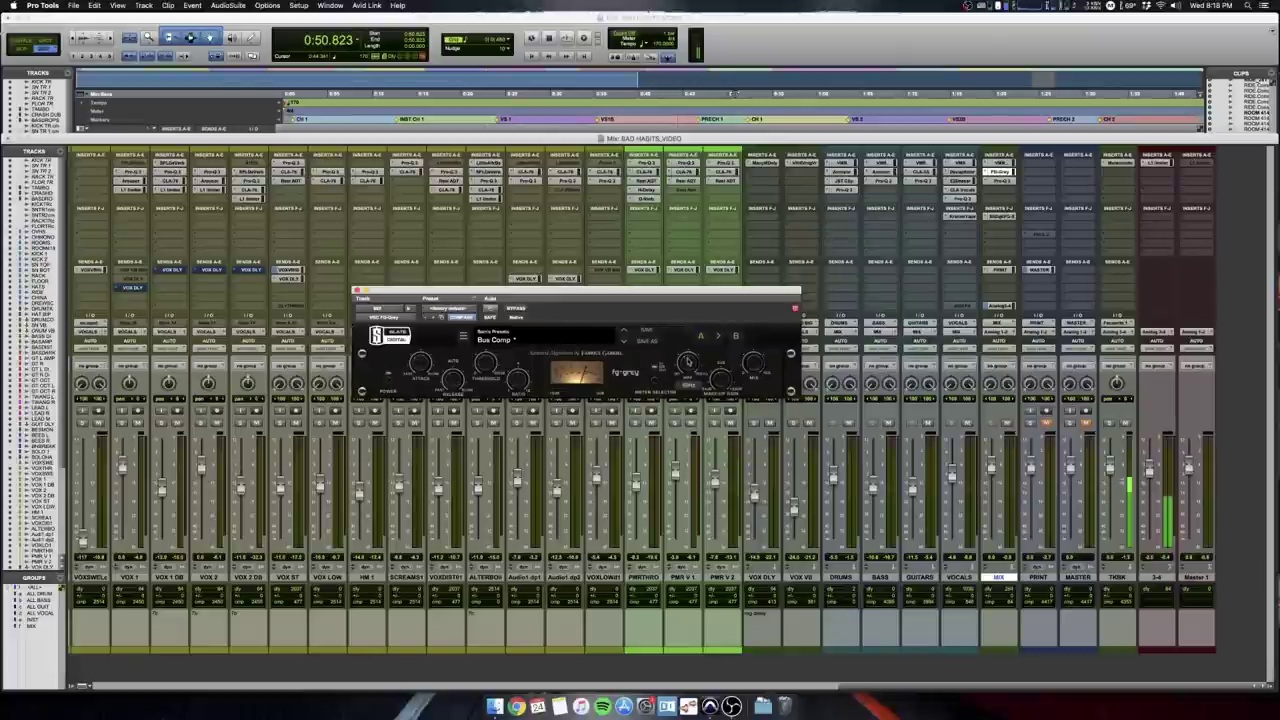
mouse_move(686, 365)
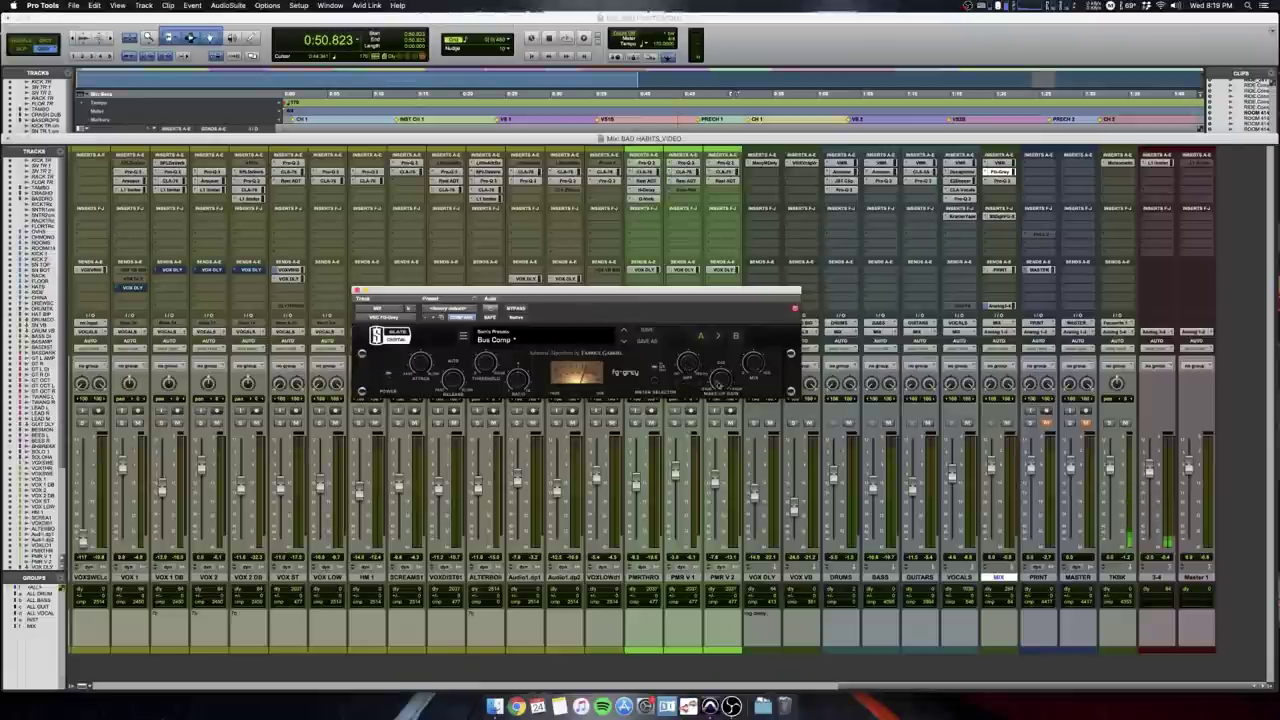
mouse_move(719, 385)
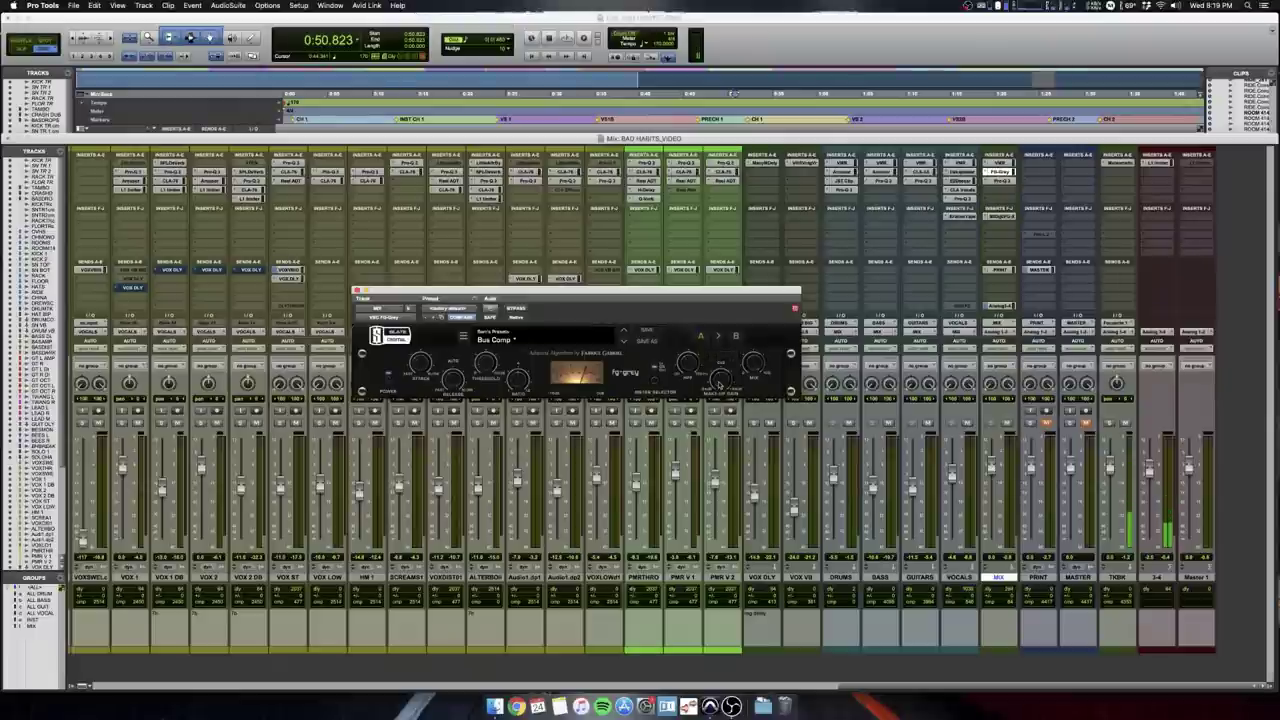
click(1013, 181)
mouse_move(556, 429)
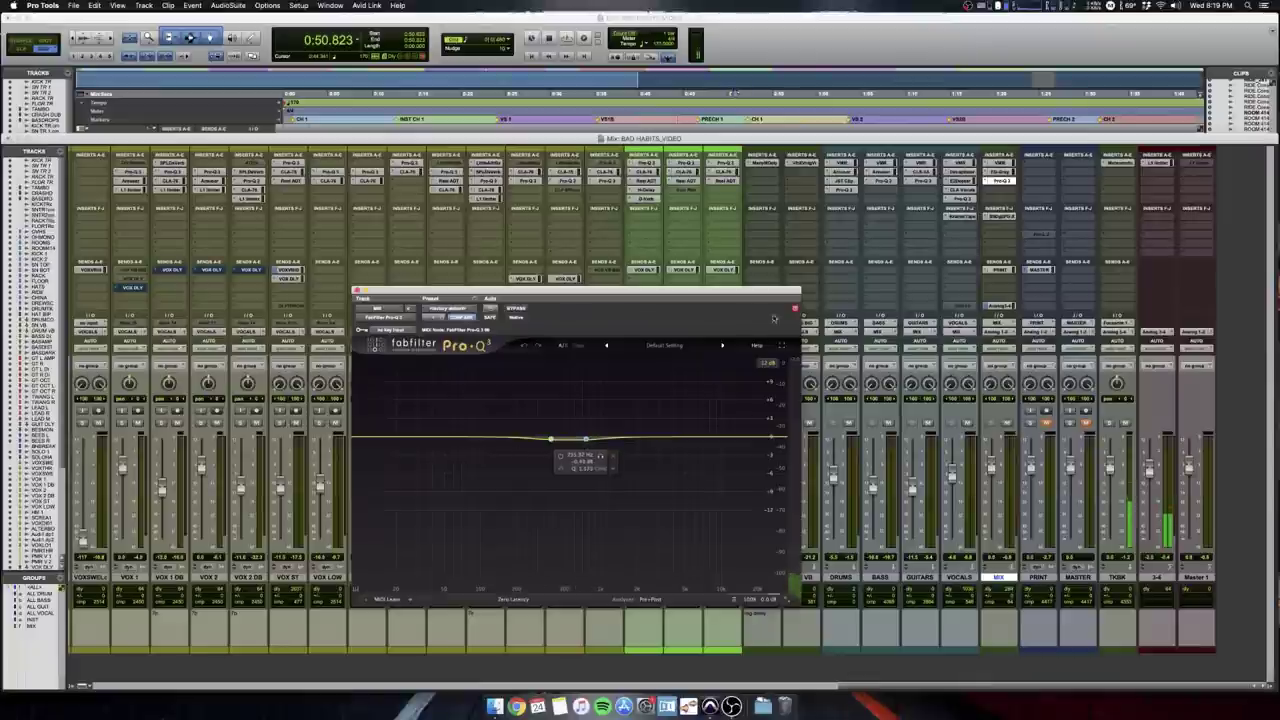
Check the FG-X mastering plug-in's meters on the MIX track during playback, close the plug-in and return to the edit window.
click(999, 216)
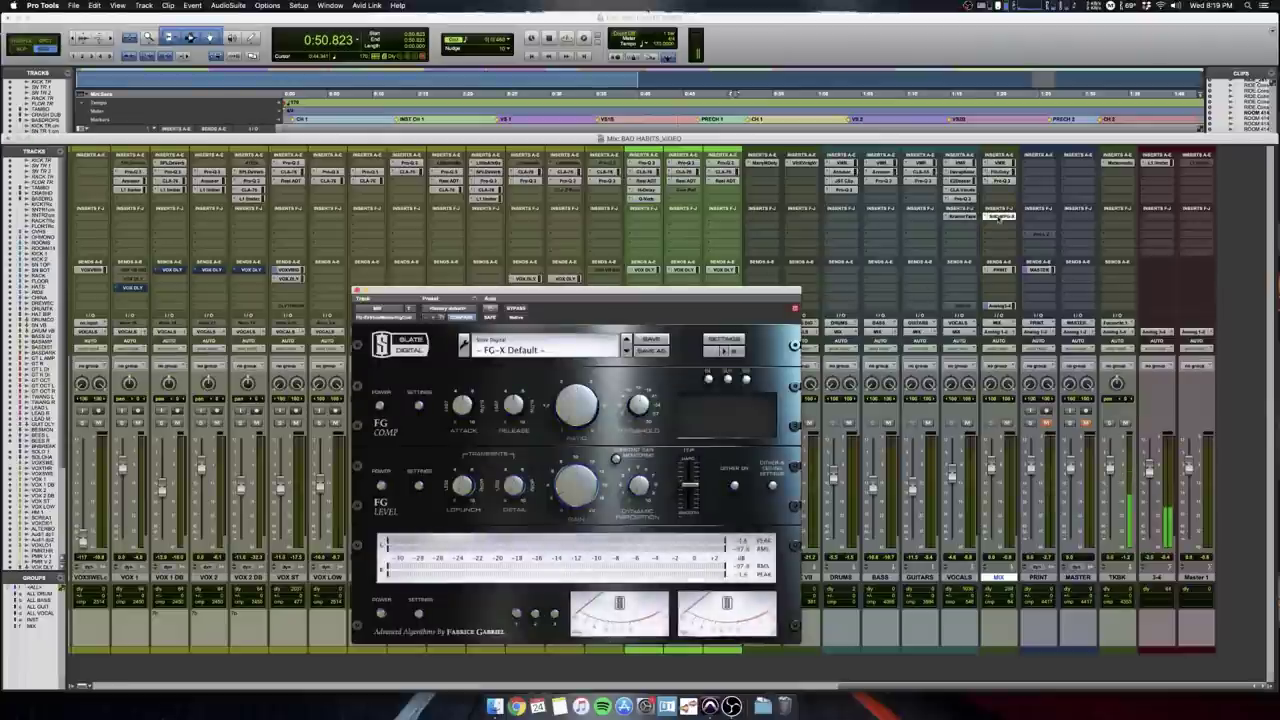
drag(632, 297, 690, 164)
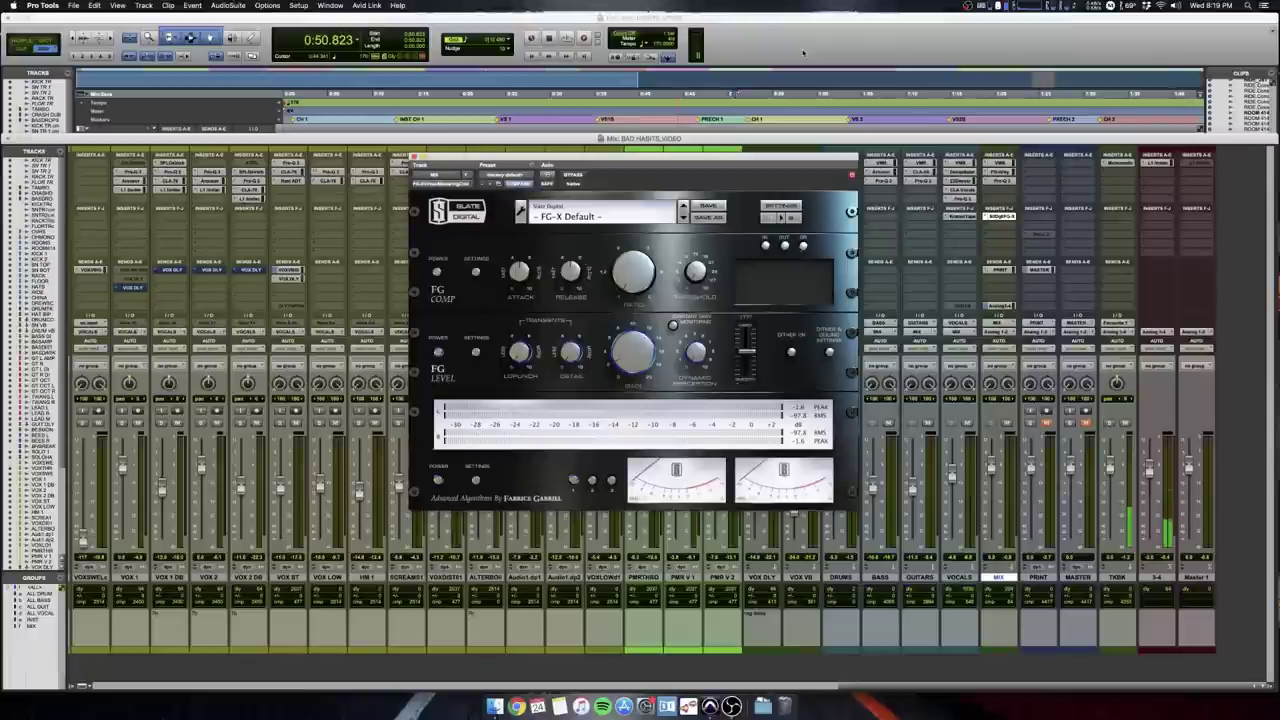
key(space)
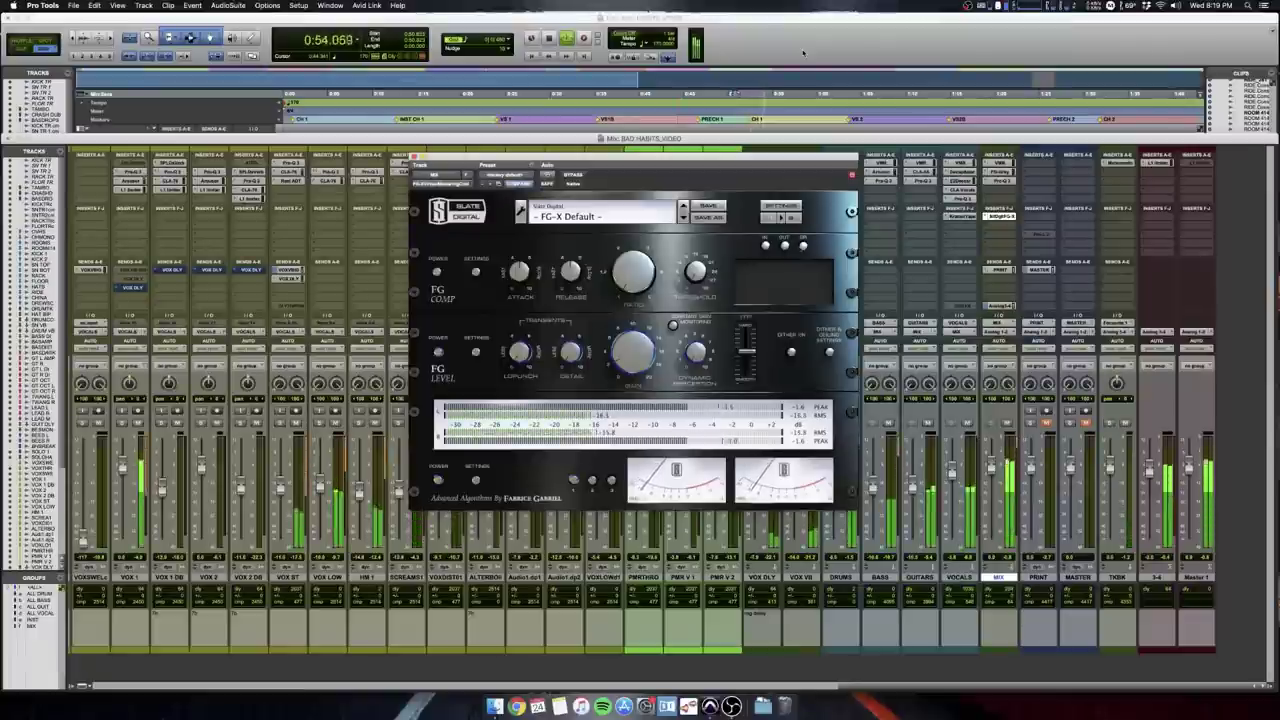
key(space)
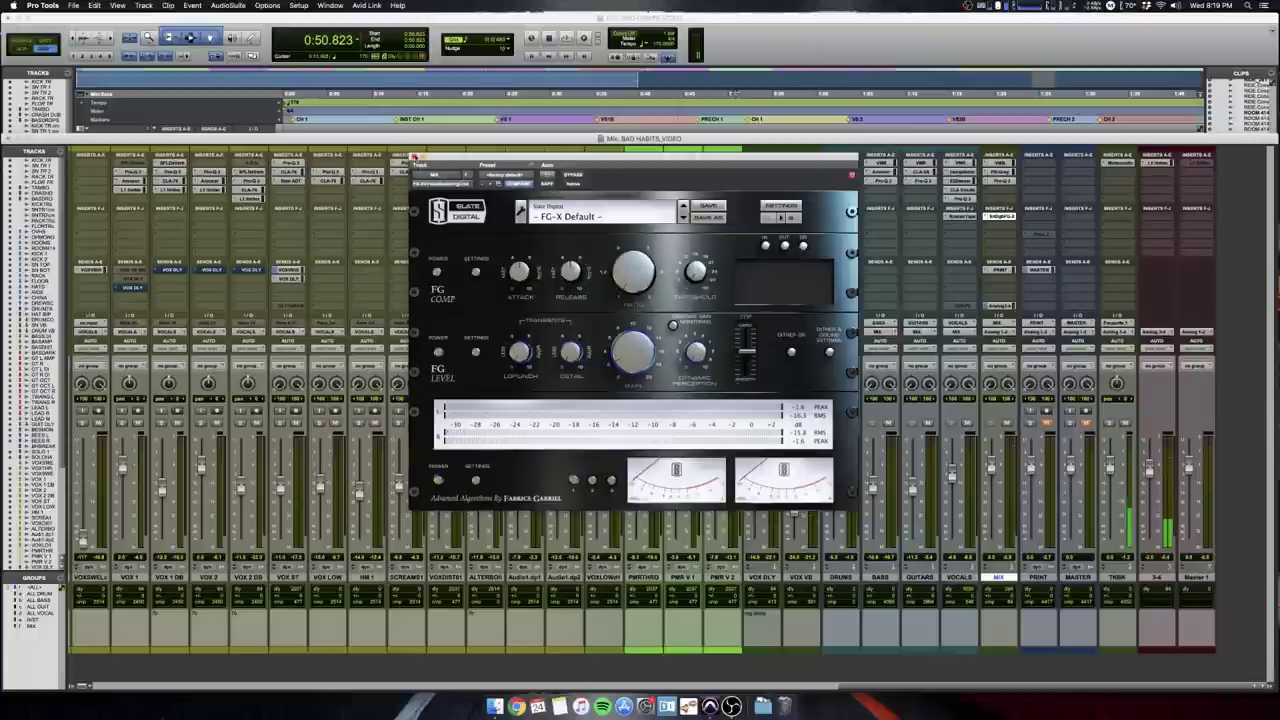
click(415, 157)
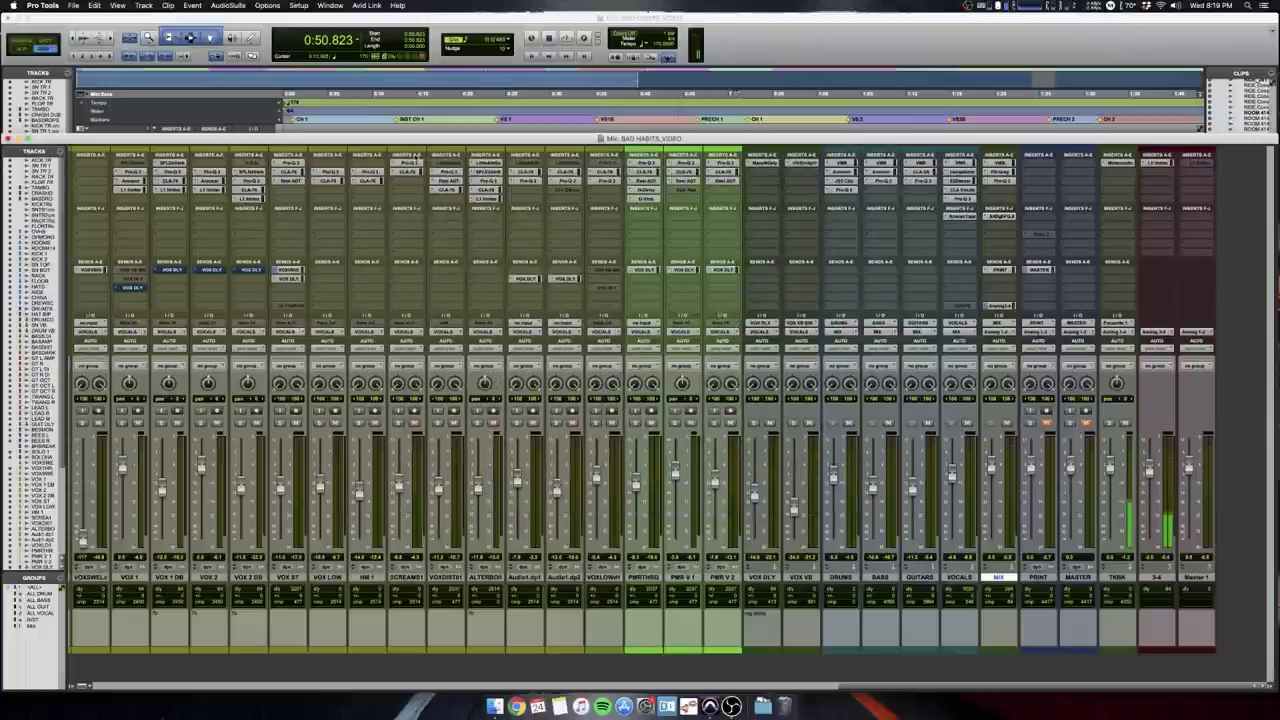
key(super+equal)
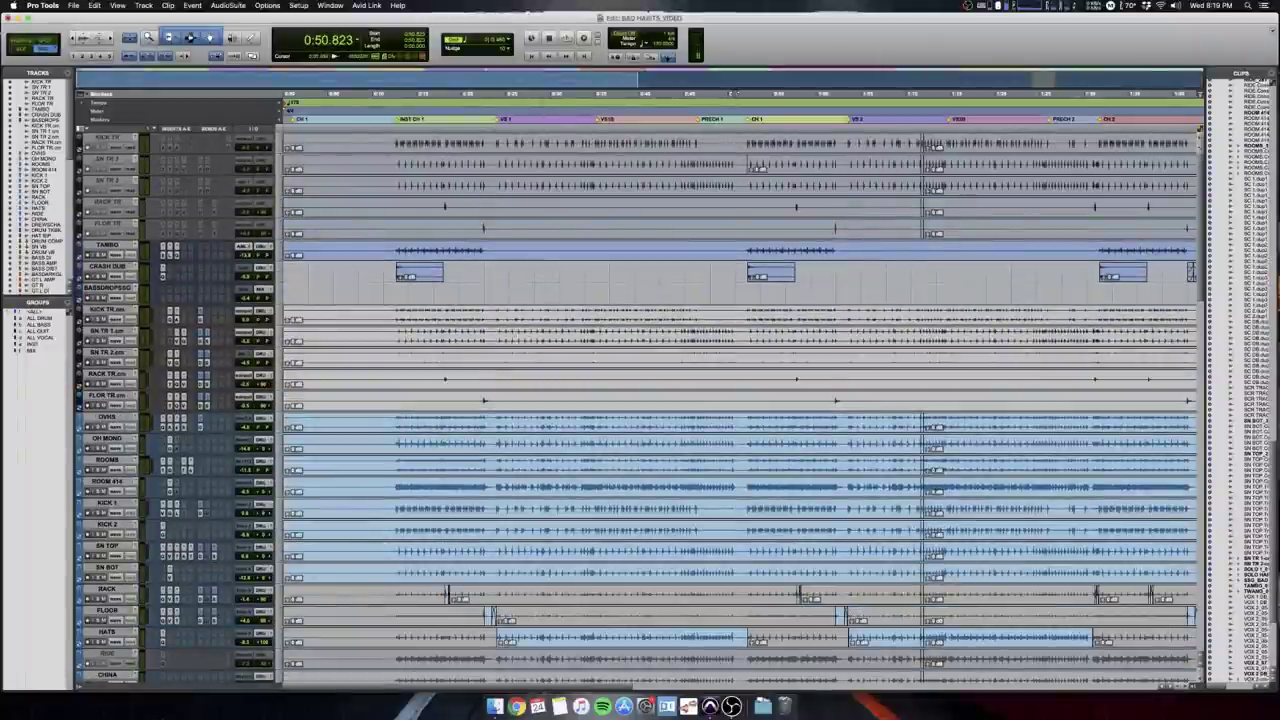
Increase the height of all tracks in the edit window and fit the whole song in the timeline.
alt+click(278, 275)
alt+click(304, 286)
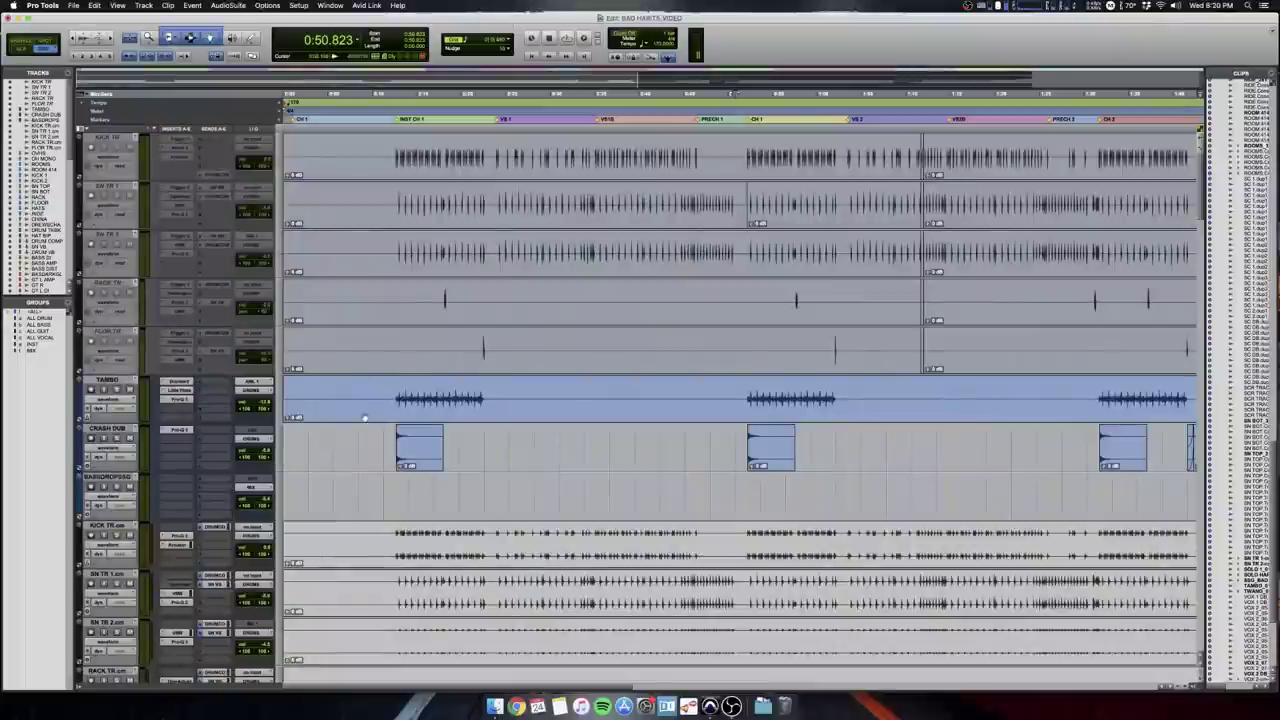
click(391, 448)
key(t)
key(t)
key(r)
key(r)
scroll(391, 448, right, 2)
key(r)
Select the first crash clip on the CRASH DUB track, play it soloed and stop.
drag(326, 460, 1017, 468)
click(348, 460)
key(space)
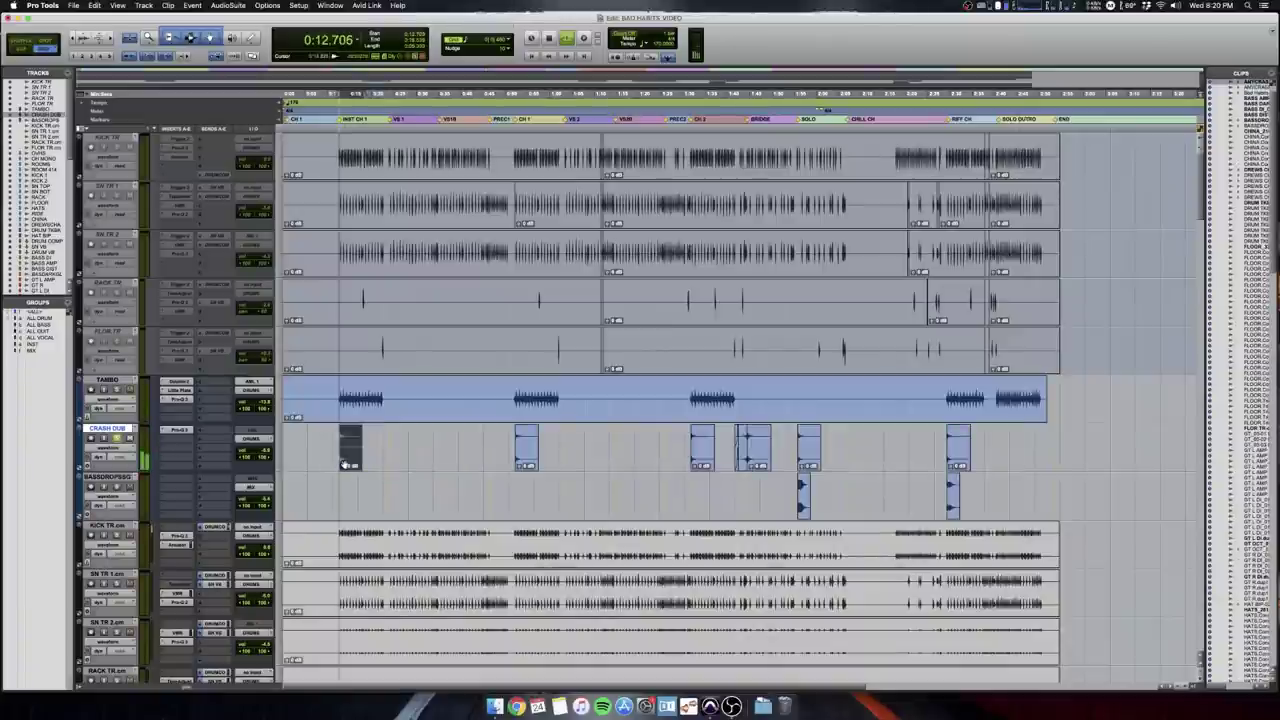
key(space)
Place the edit cursor on the CRASH DUB track at 0:11.294, just before the first crash clip.
key(super+bracketright)
key(super+bracketright)
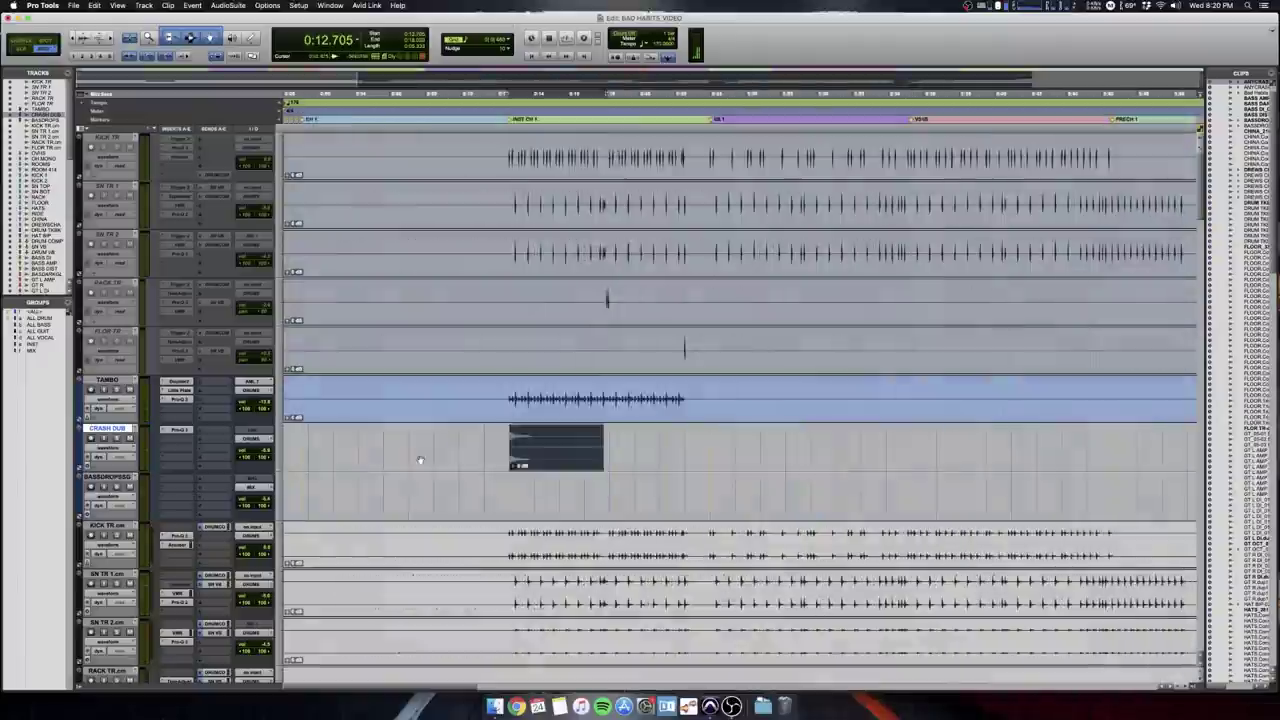
key(super+bracketright)
click(685, 441)
scroll(685, 441, right, 4)
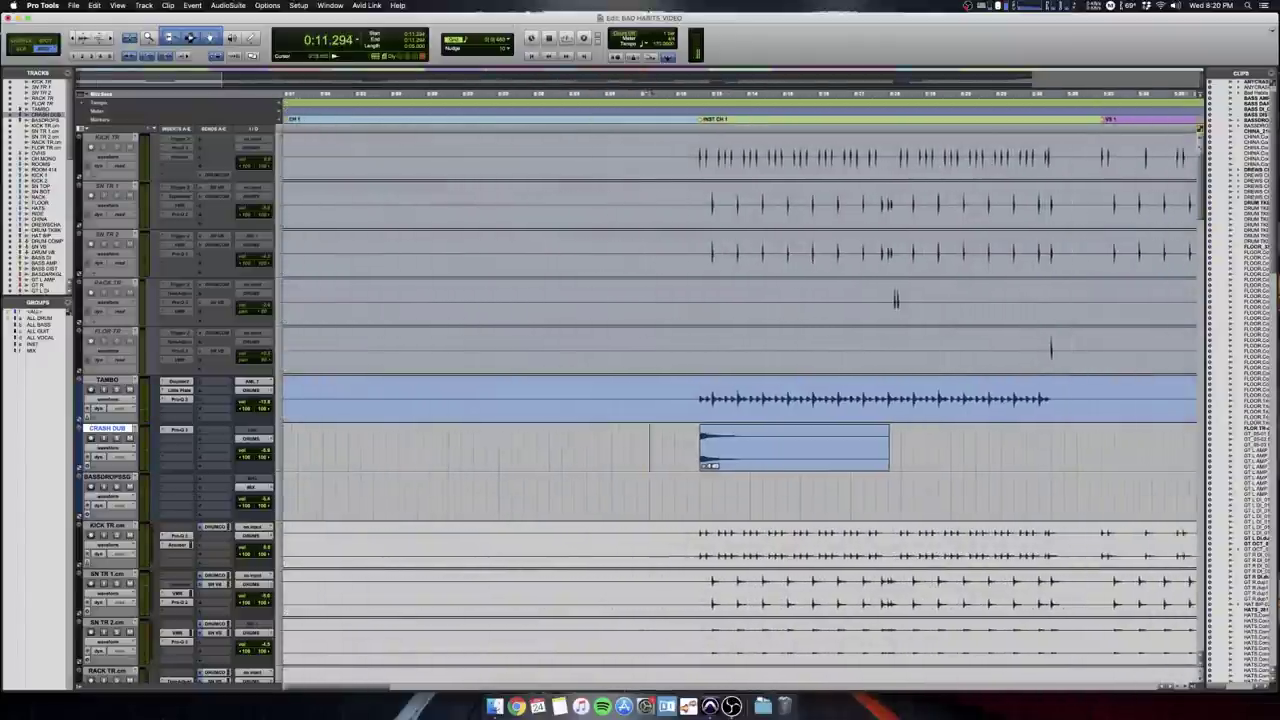
scroll(685, 441, down, 4)
scroll(685, 441, up, 2)
scroll(685, 441, up, 2)
scroll(685, 441, right, 3)
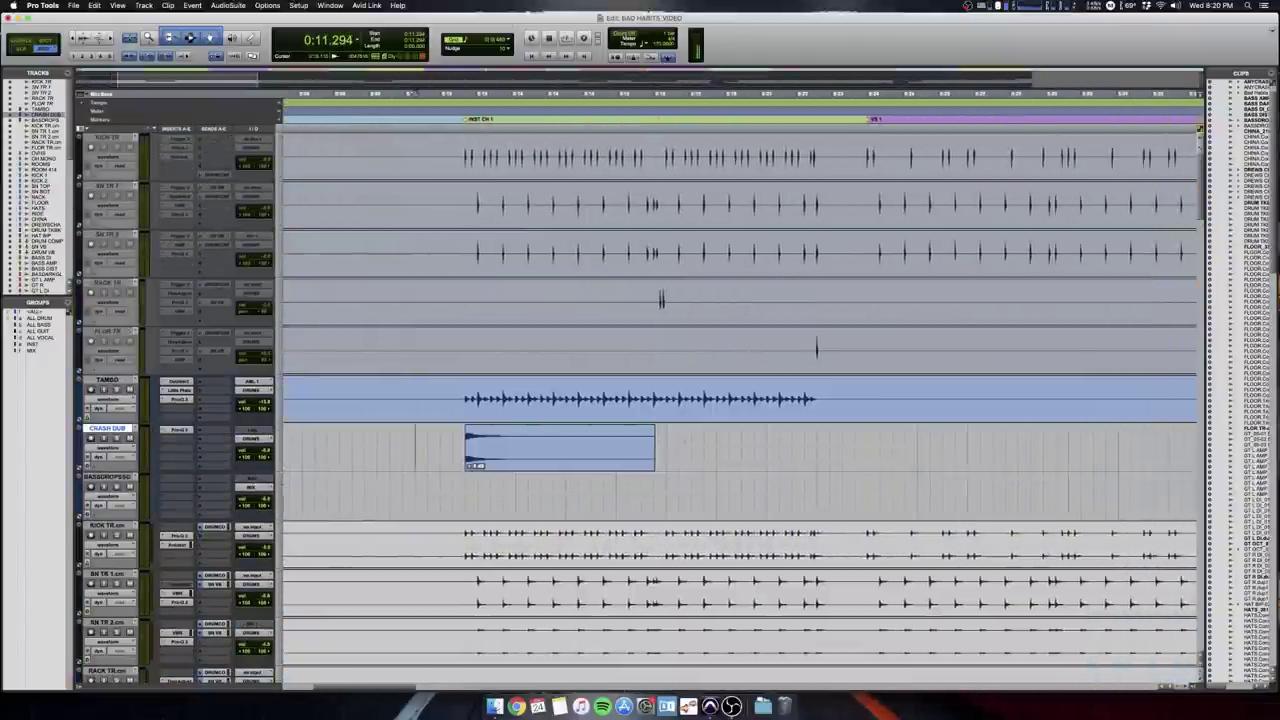
Play the full mix from just before INST CH 1 with the whole arrangement in view, then stop.
key(super+bracketleft)
key(super+bracketleft)
scroll(685, 441, right, 4)
scroll(685, 441, left, 4)
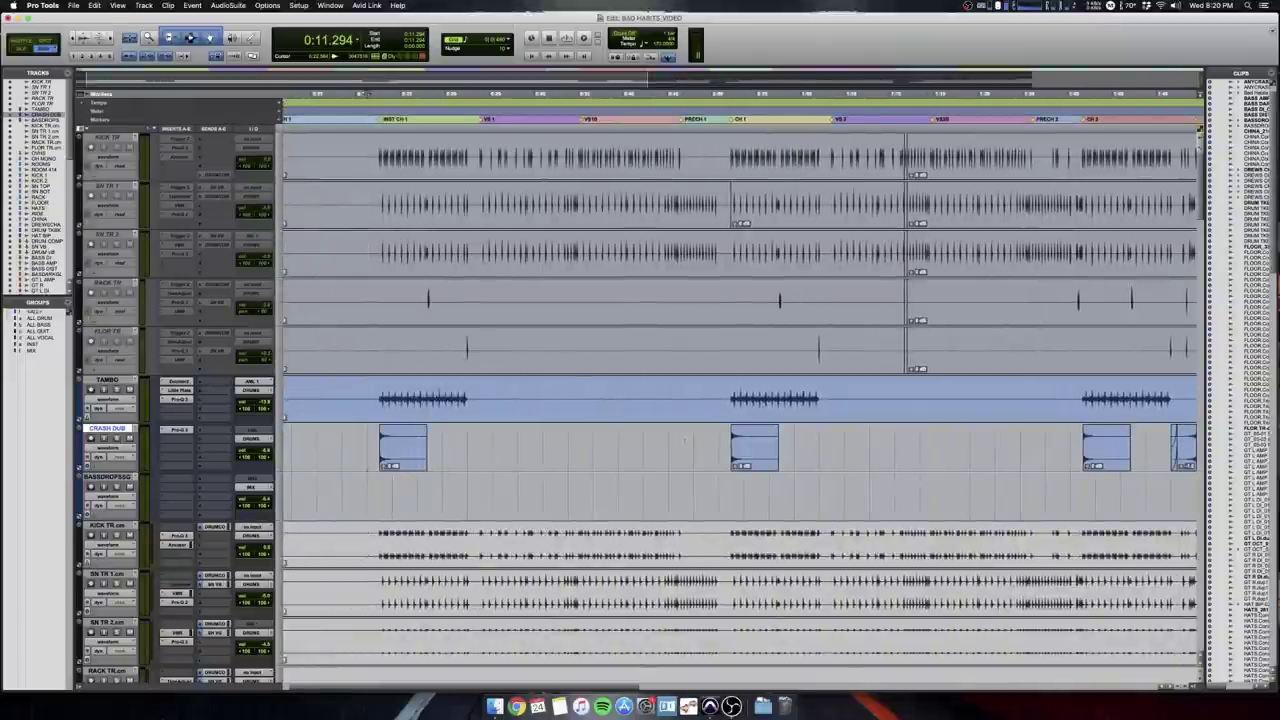
key(space)
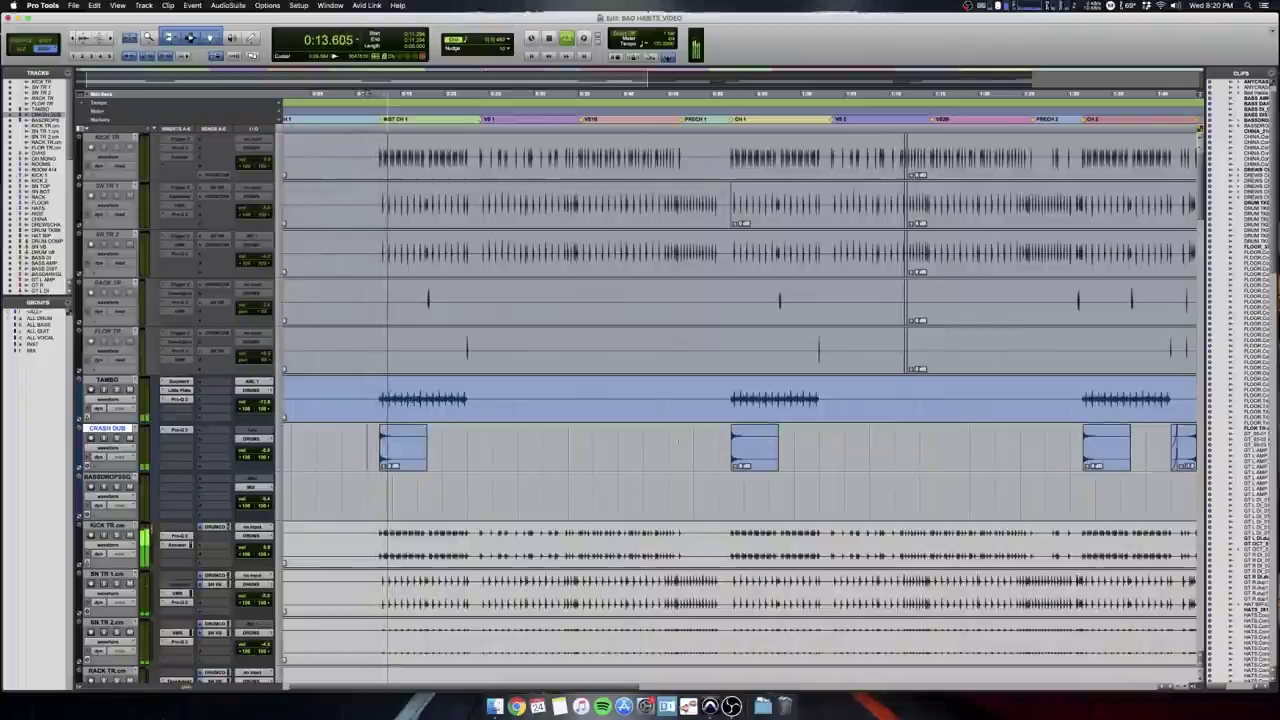
key(super+bracketleft)
key(space)
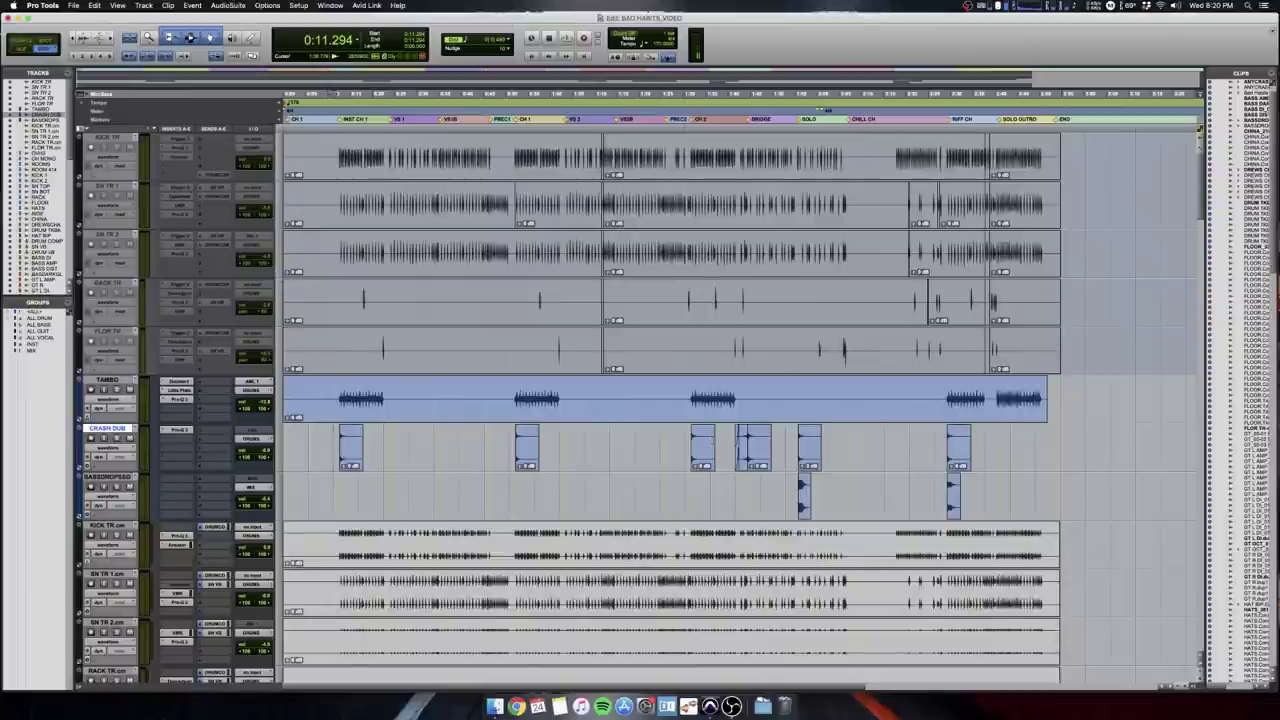
Place the edit cursor on the bass drops track in CH 2 and examine the clips around it.
scroll(712, 440, down, 1)
click(712, 440)
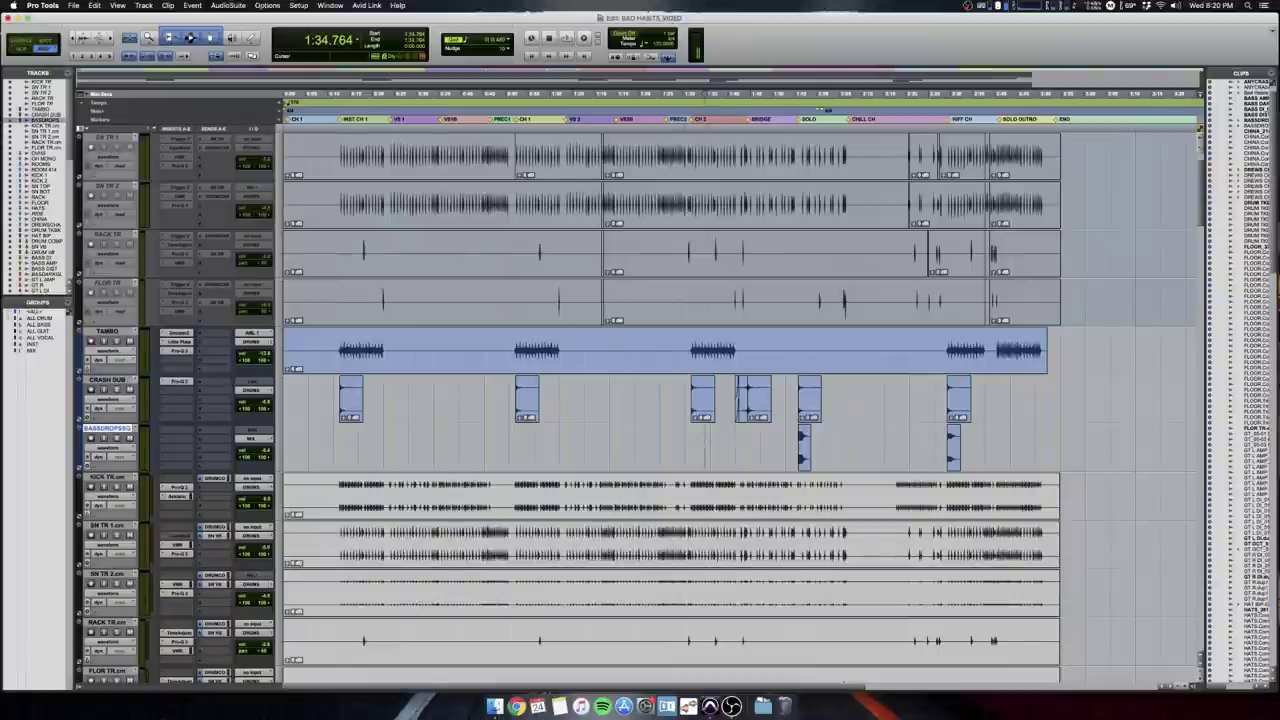
key(t)
key(t)
key(t)
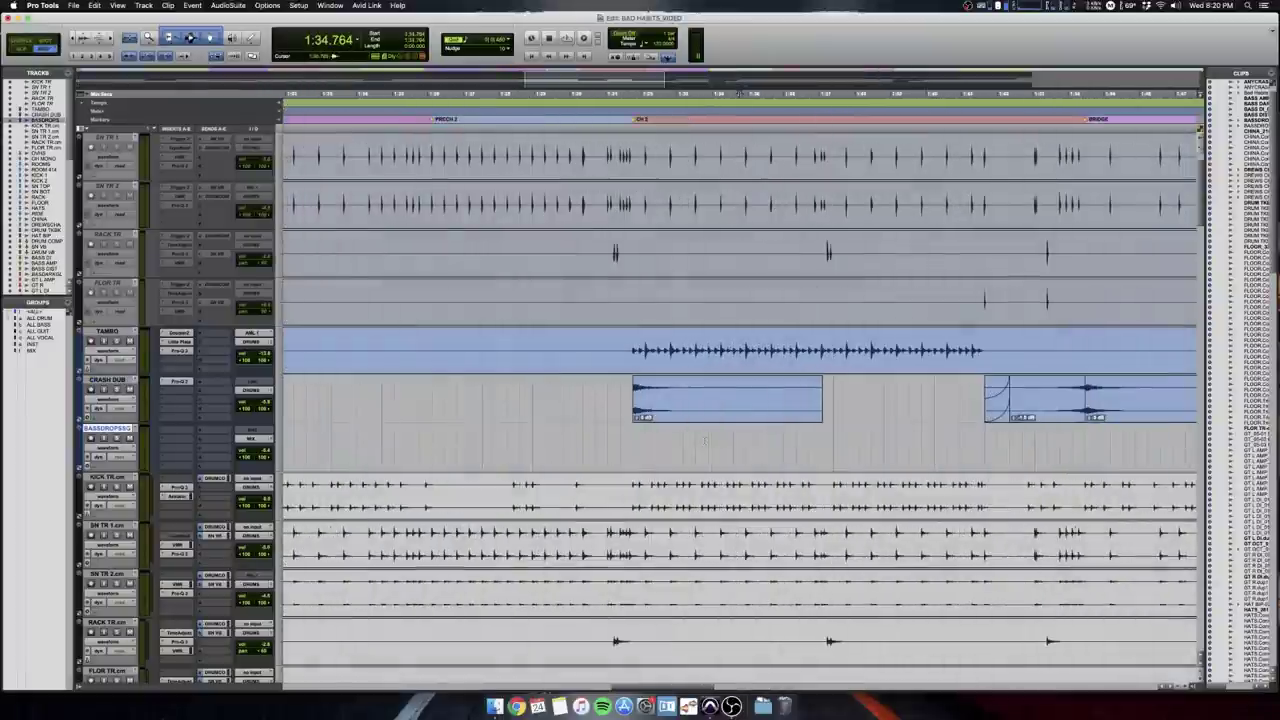
key(r)
key(r)
key(super+bracketleft)
Highlight the committed drum trigger tracks from KICK TR.cm to FLOR TR.cm, then only the two snare trigger tracks.
scroll(740, 400, down, 5)
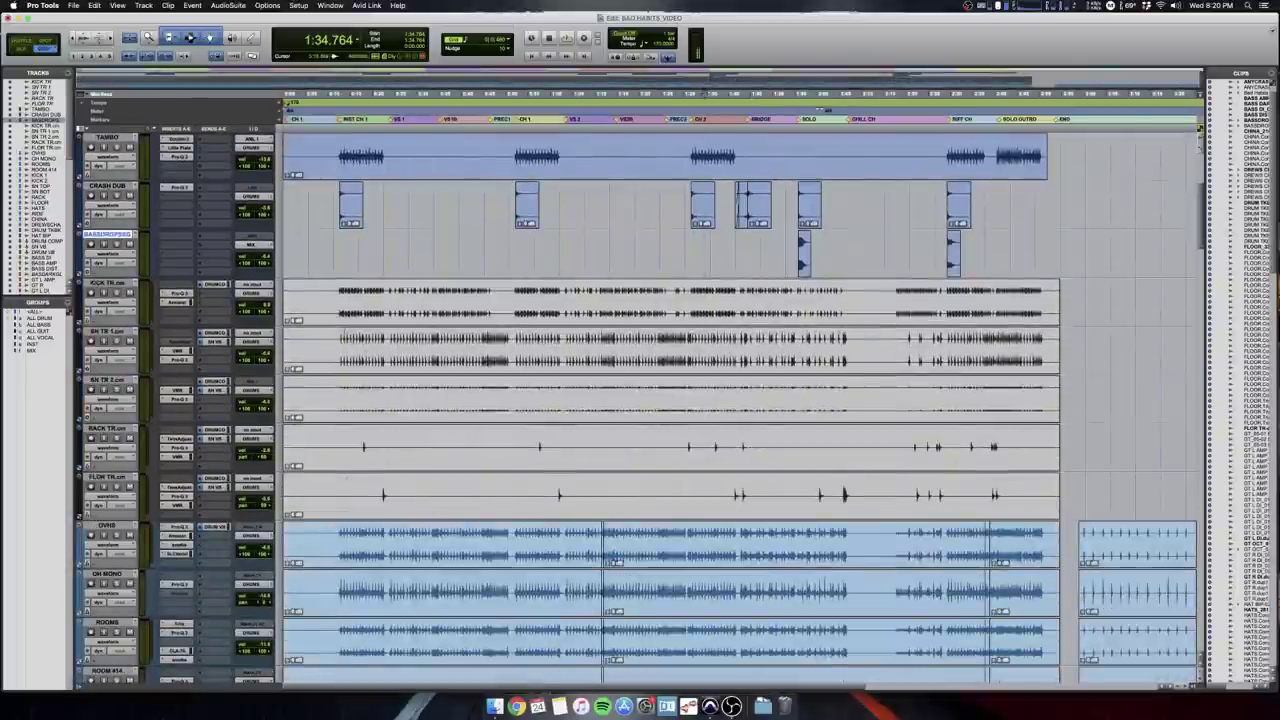
drag(333, 288, 1104, 495)
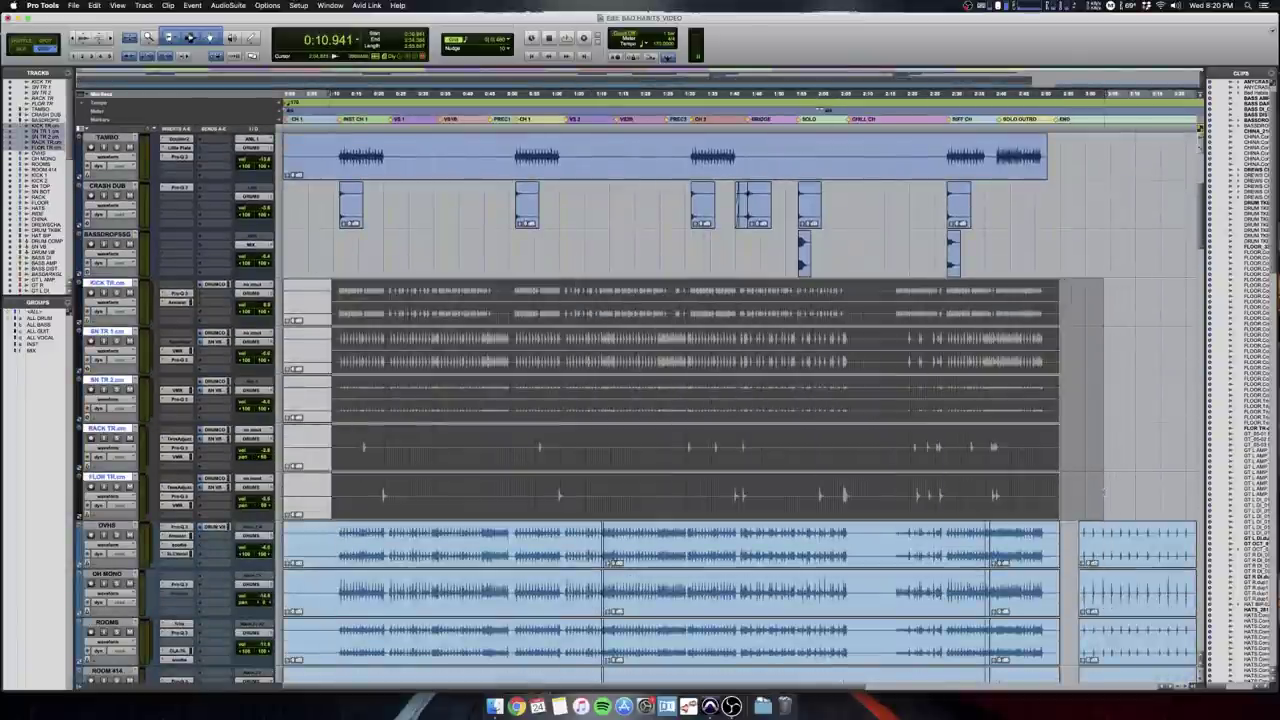
drag(337, 289, 1051, 496)
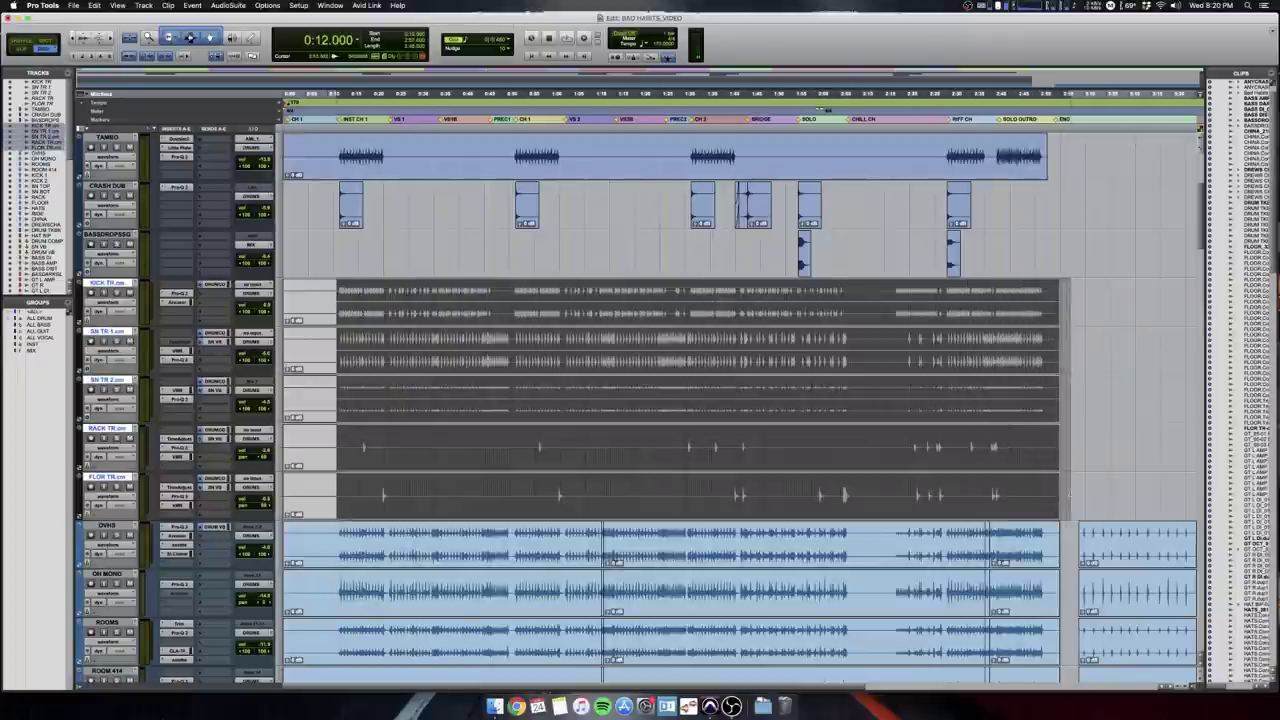
click(355, 443)
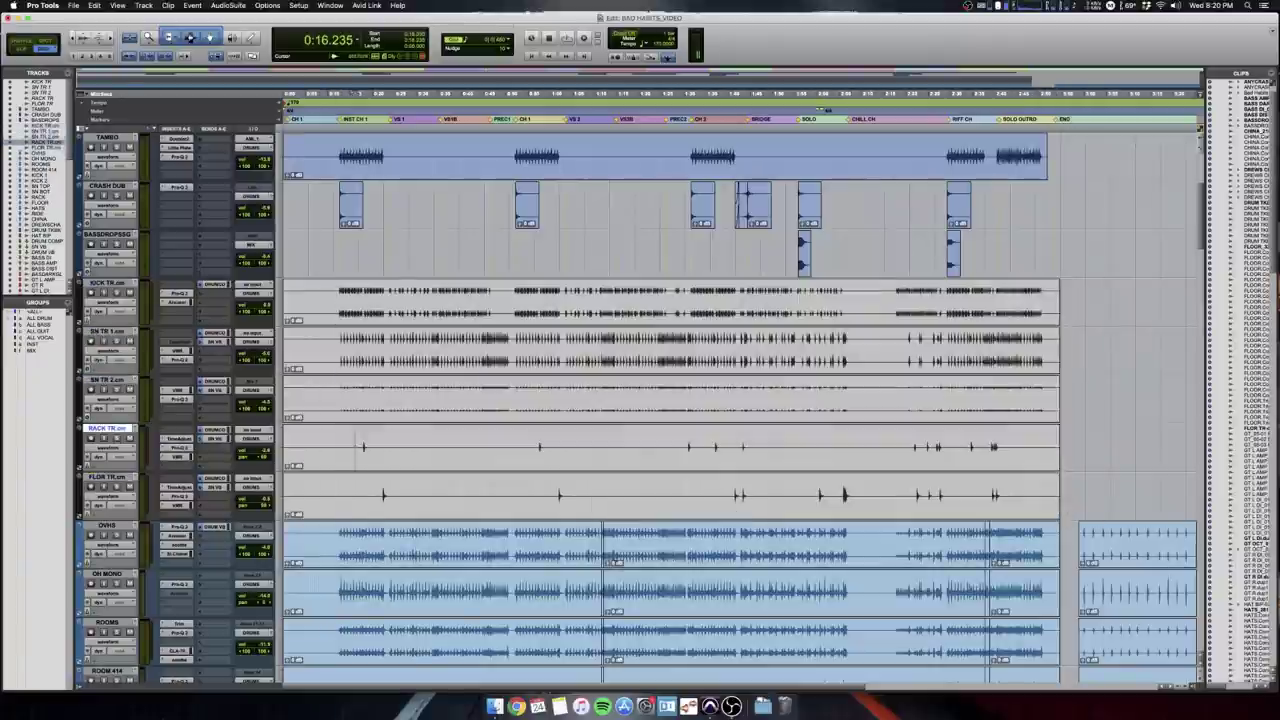
drag(338, 345, 1073, 400)
Review the live drum tracks and place the edit cursor on DREWS CHAMB at the start of INST CH 1.
scroll(462, 373, down, 10)
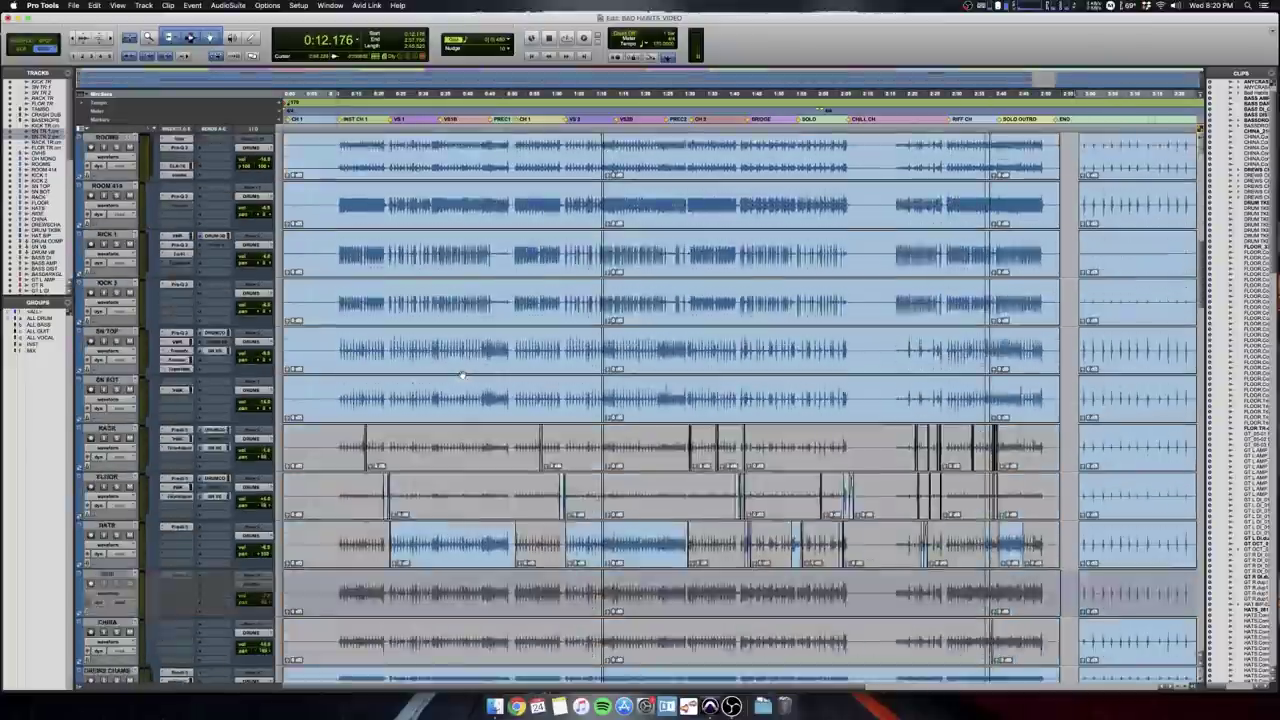
click(337, 553)
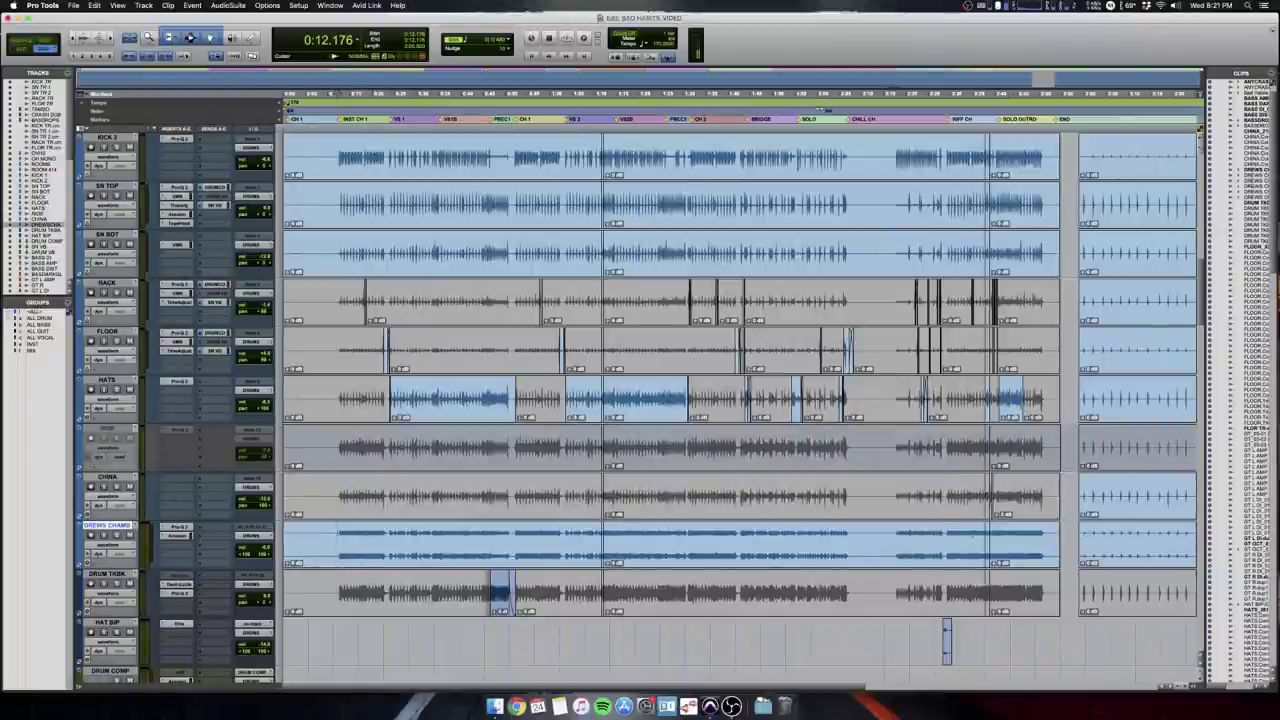
key(t)
key(t)
key(r)
key(r)
scroll(740, 400, right, 2)
scroll(640, 400, left, 2)
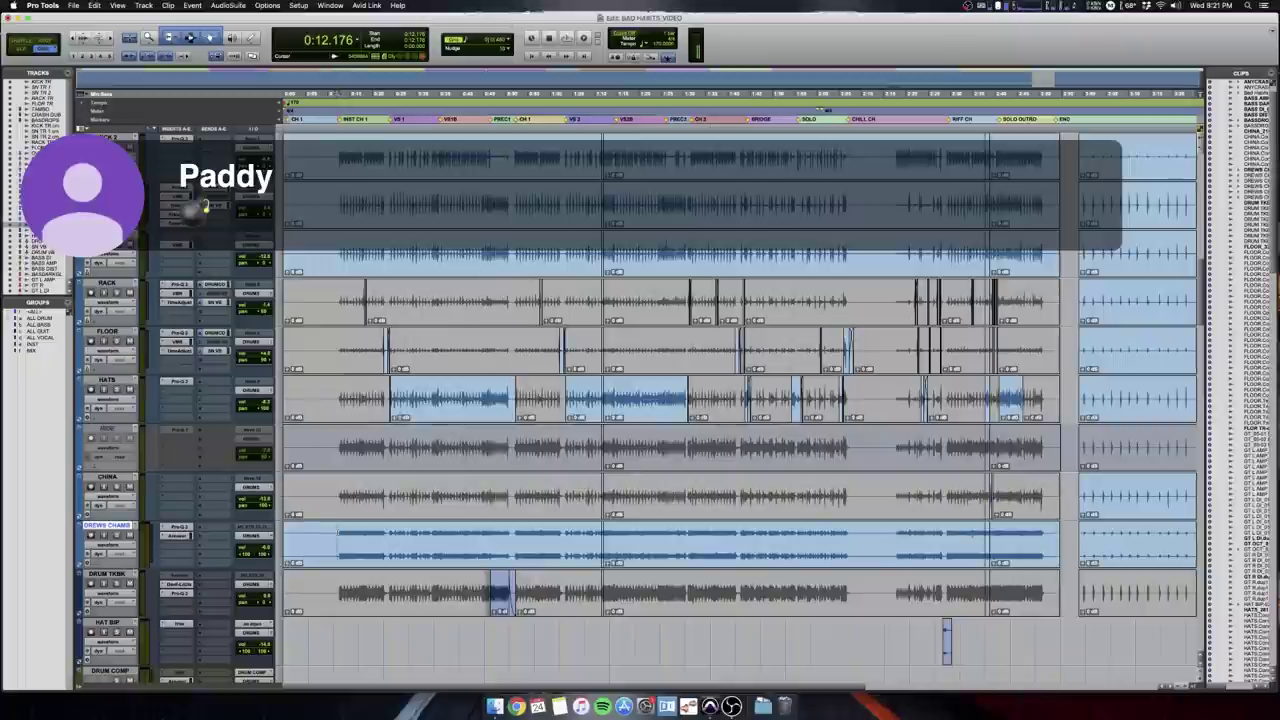
scroll(367, 537, down, 3)
scroll(367, 537, up, 3)
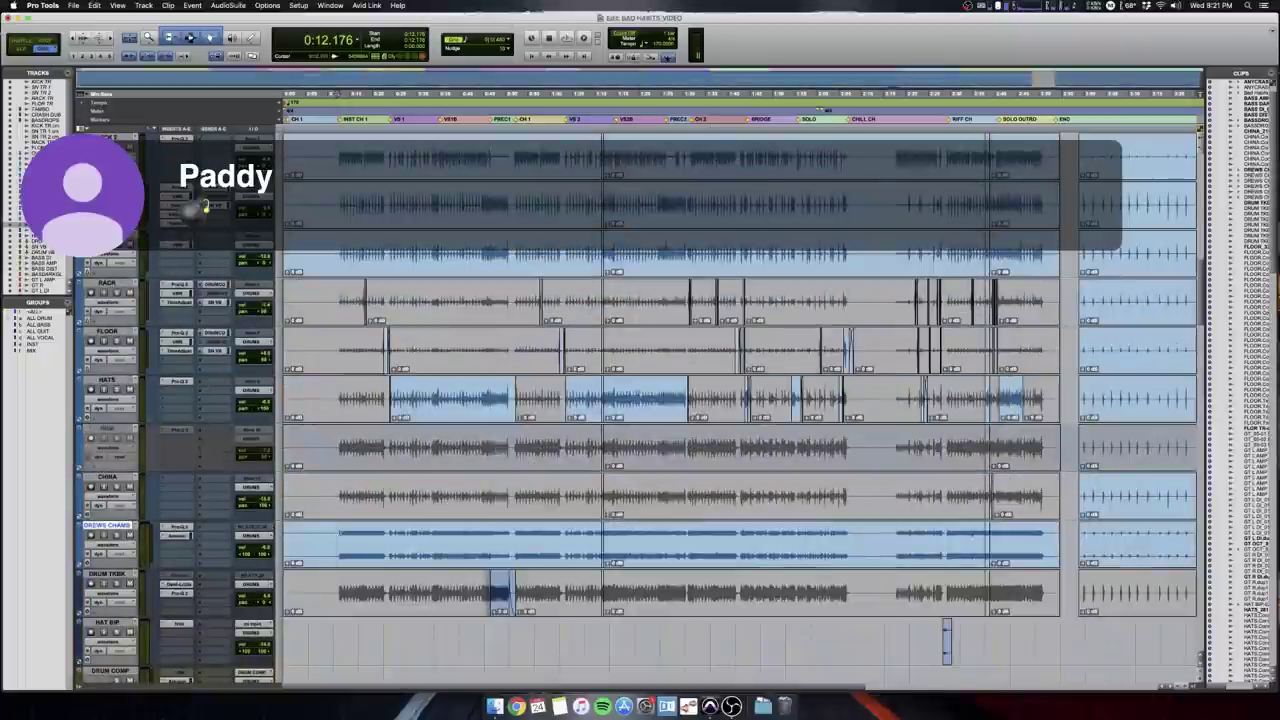
Place the edit cursor on DREWS CHAMB at 0:11.294, before INST CH 1, and check the track's name.
key(t)
key(t)
key(t)
key(t)
click(739, 545)
scroll(739, 545, up, 1)
click(677, 590)
key(r)
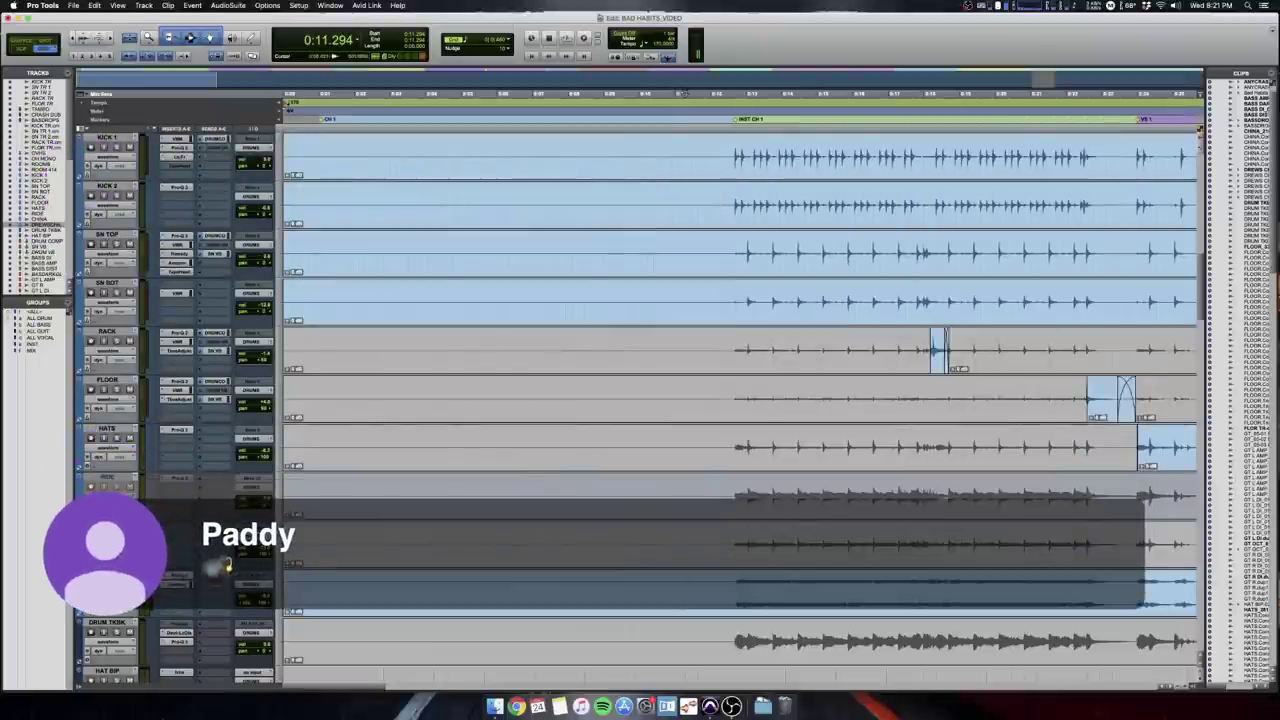
double_click(107, 574)
key(Return)
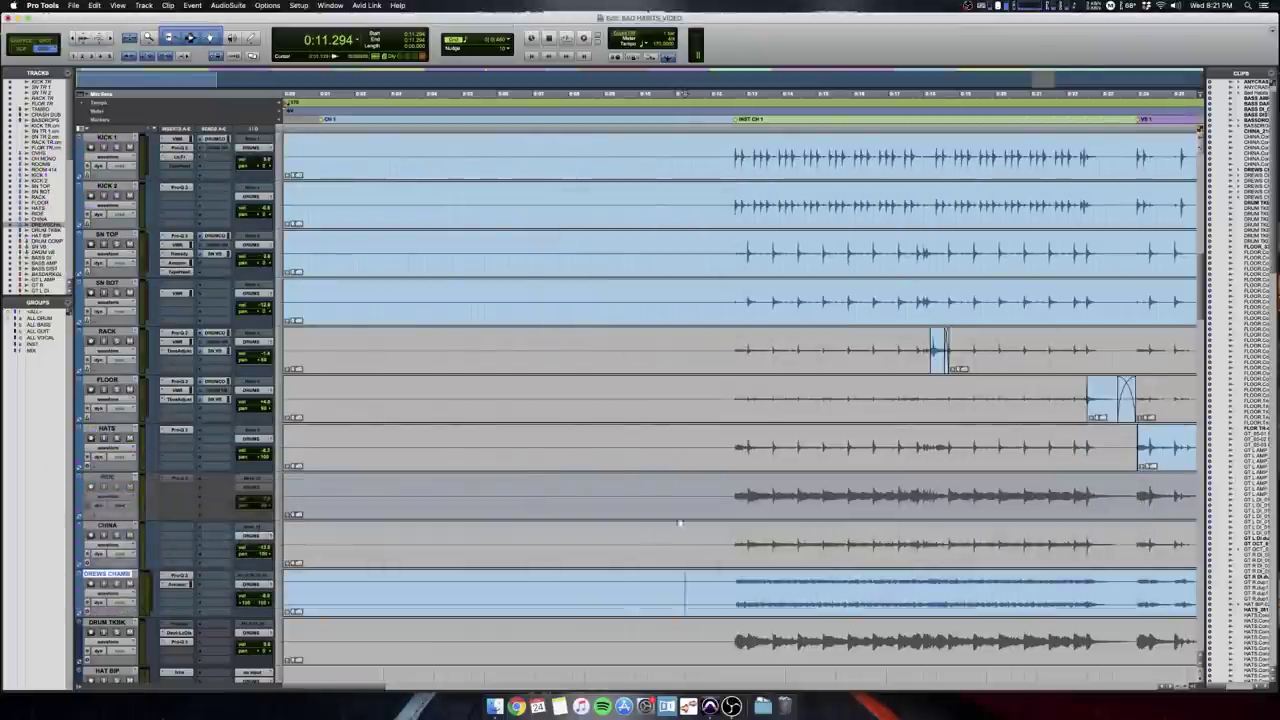
Set the edit cursor on DREWS CHAMB to 0:12.529, glance at the mixer and return to the edit window.
click(729, 581)
scroll(729, 581, right, 5)
key(r)
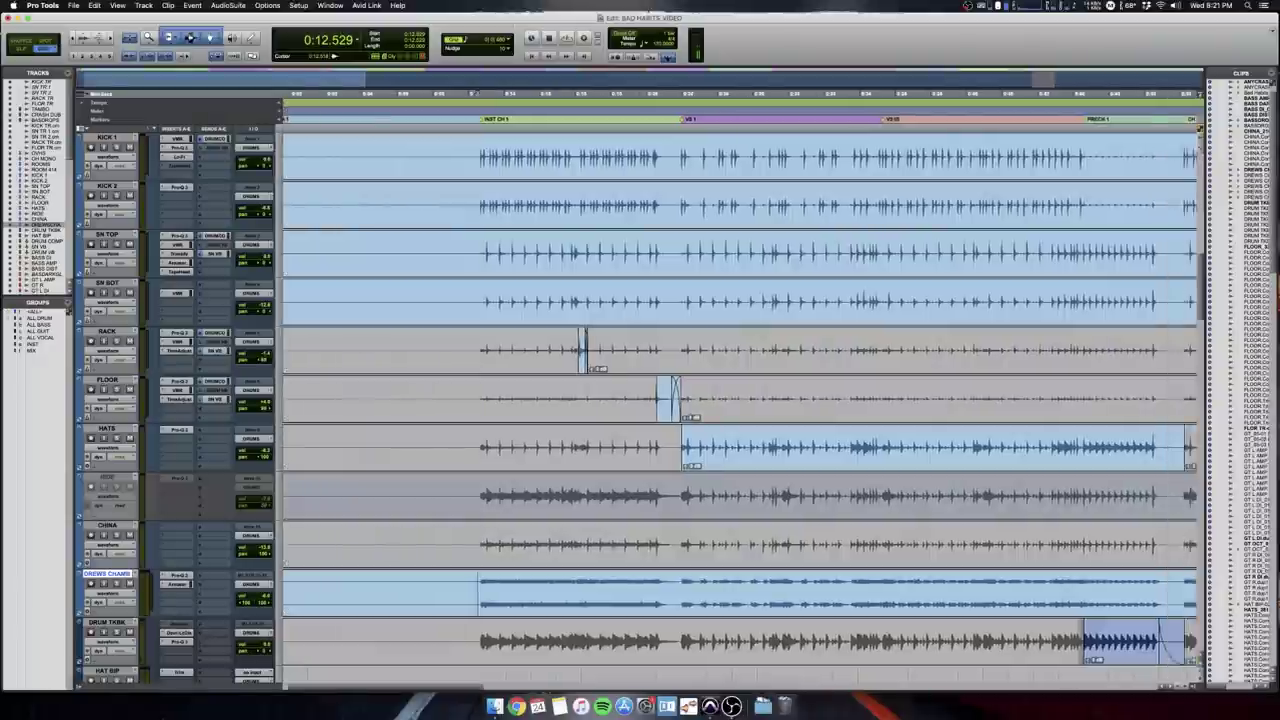
scroll(729, 581, right, 4)
scroll(729, 581, left, 1)
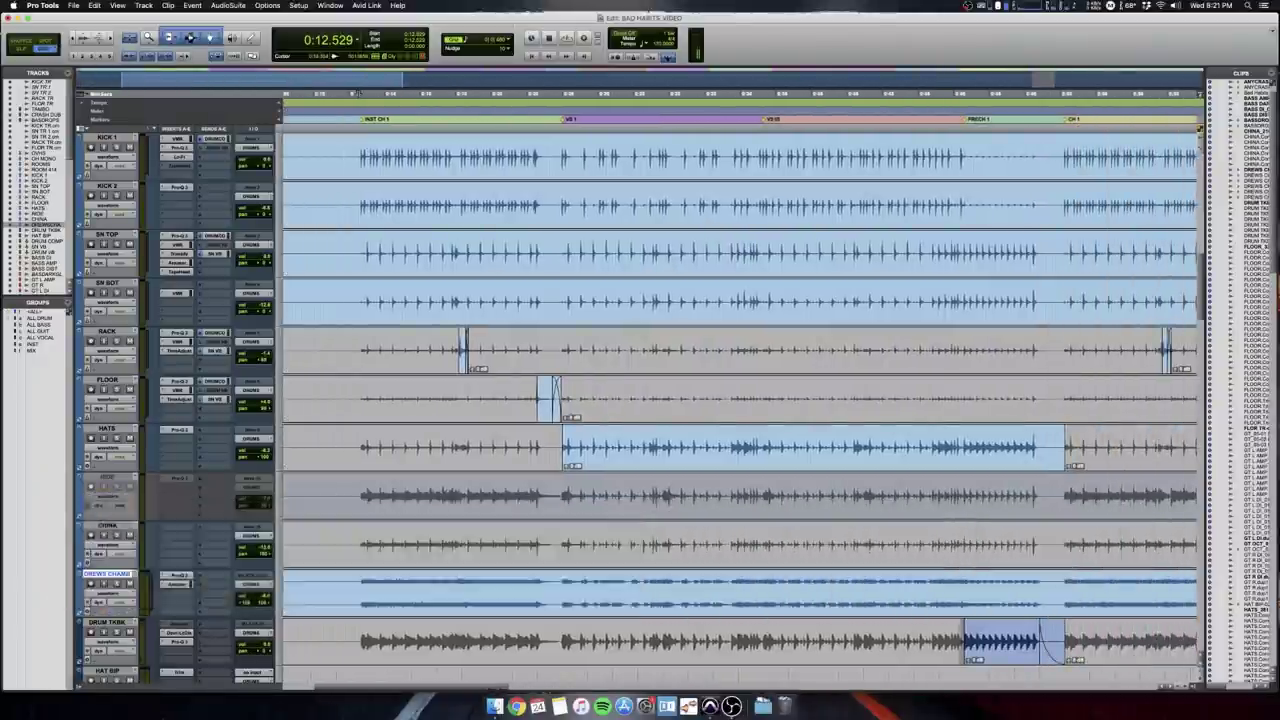
key(super+equal)
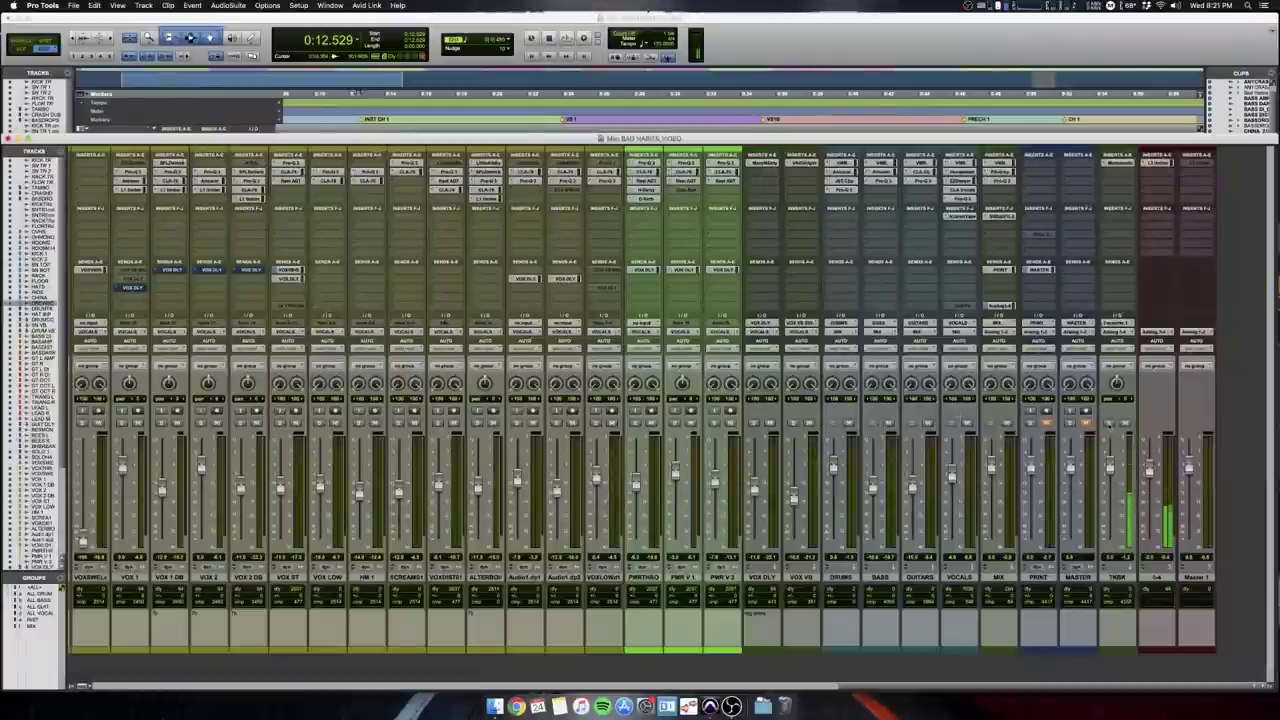
key(super+equal)
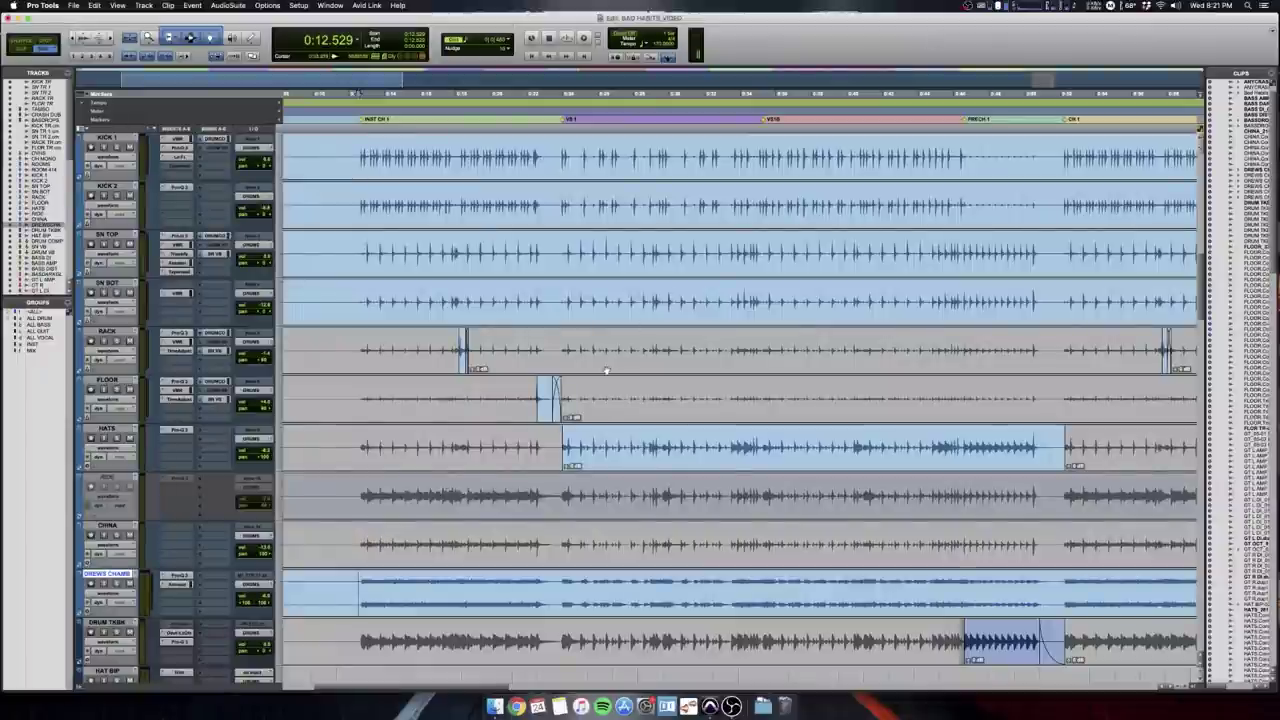
Play the DREWS CHAMB track soloed from the start of INST CH 1, then stop playback.
scroll(806, 300, down, 3)
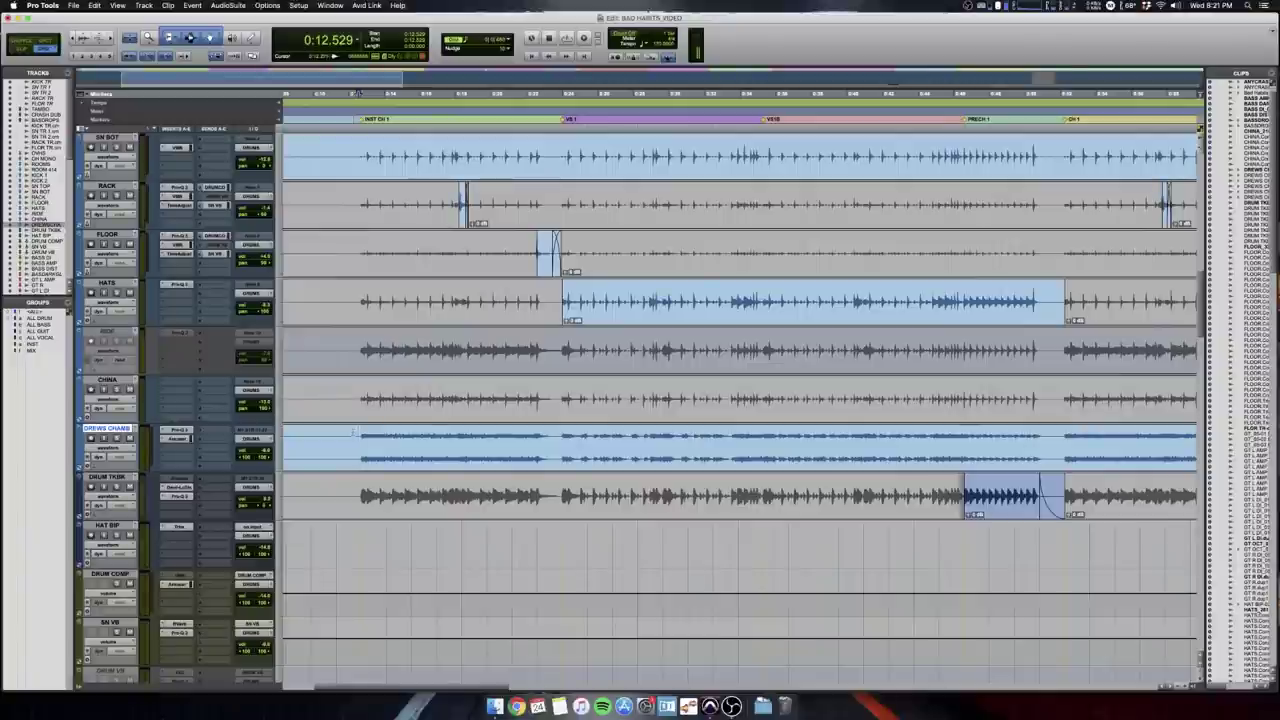
key(space)
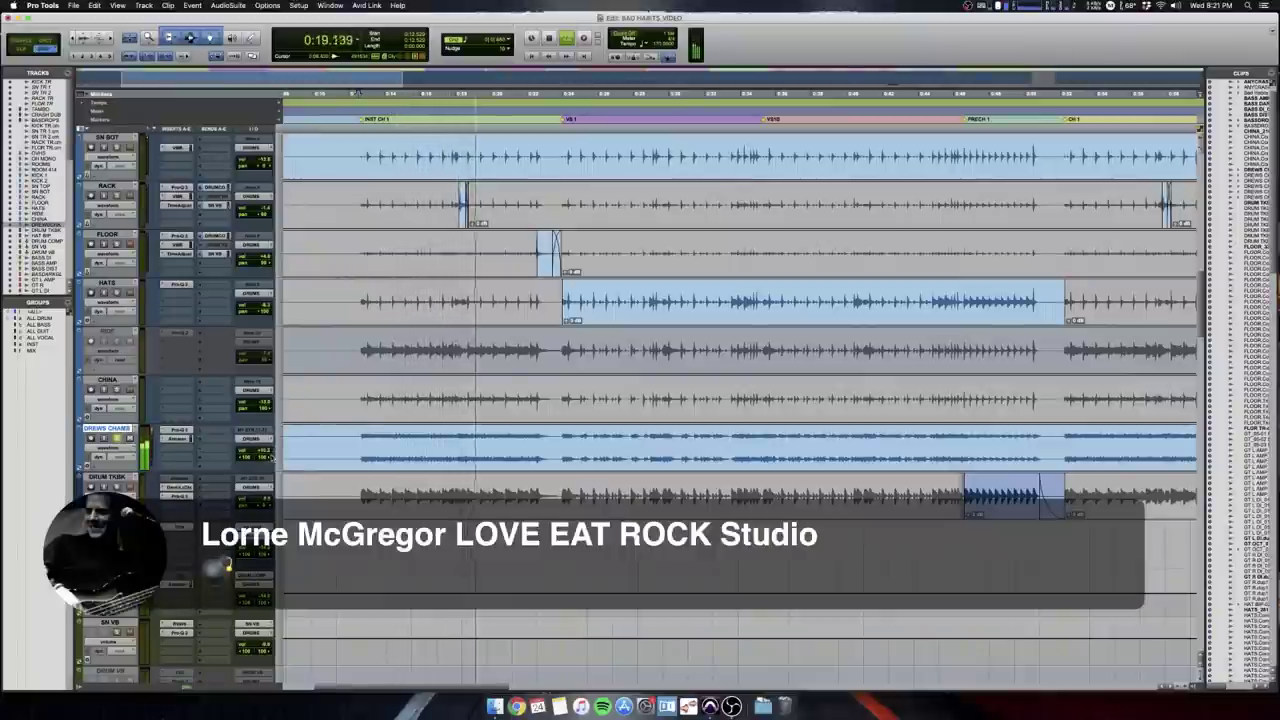
scroll(272, 458, up, 5)
scroll(272, 458, down, 4)
scroll(272, 459, down, 1)
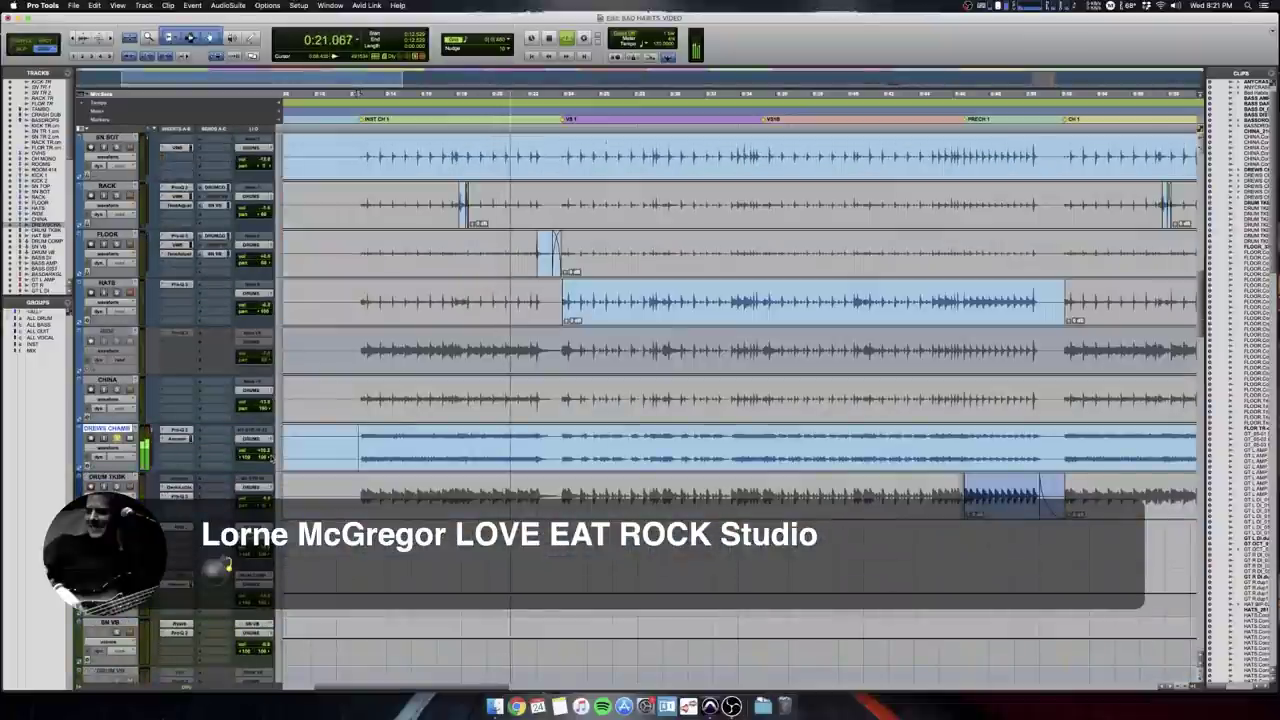
key(space)
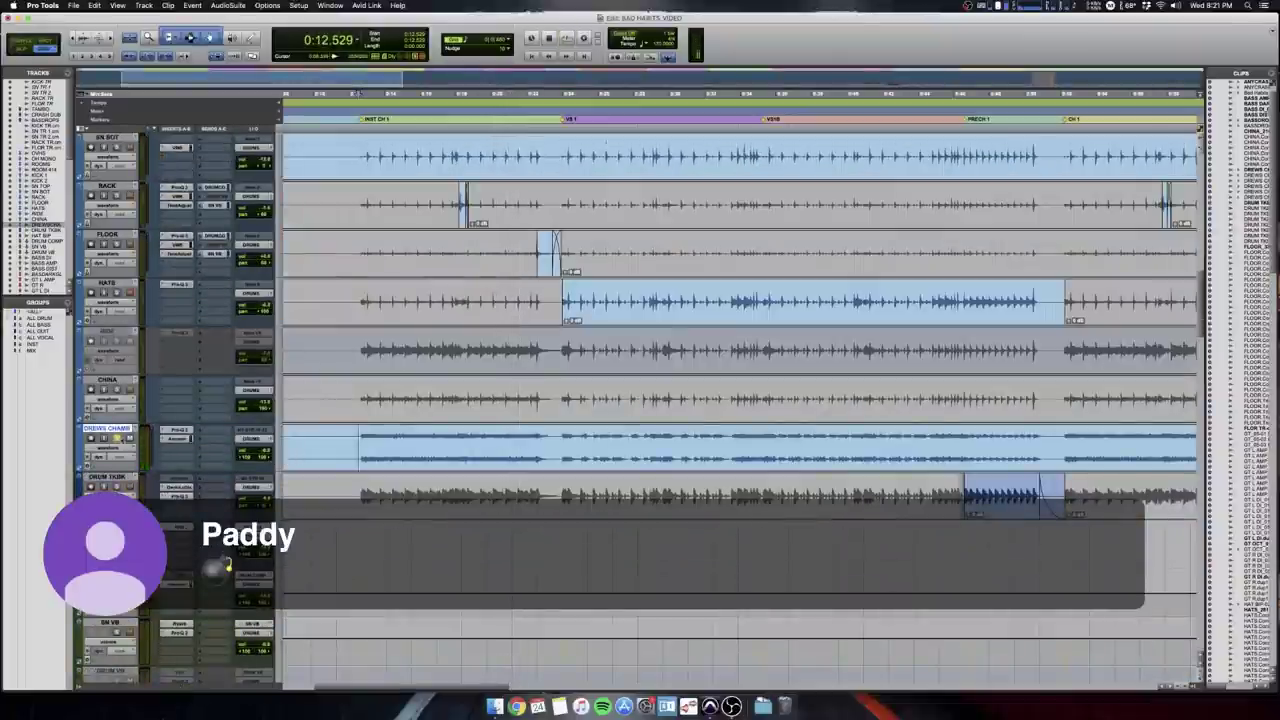
Inspect the DRUM VB and SN VB reverb tracks and their inserts, ending with SN VB selected.
scroll(740, 400, down, 3)
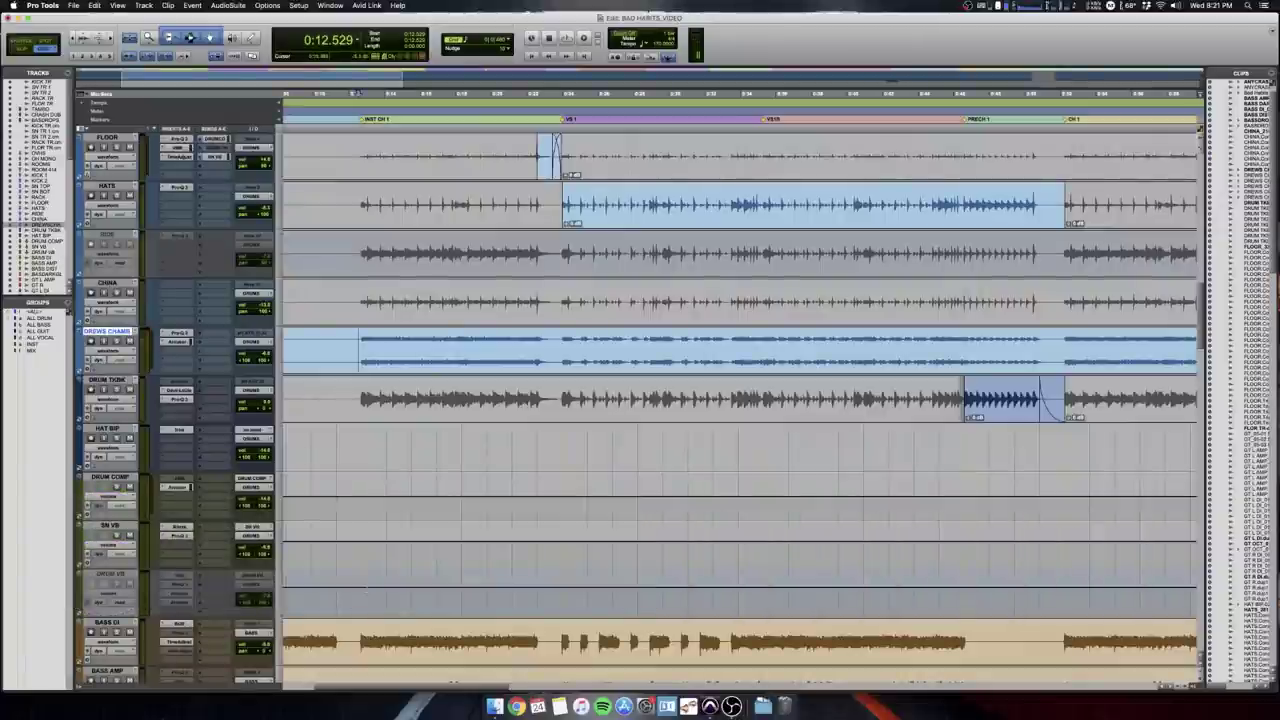
drag(355, 592, 600, 598)
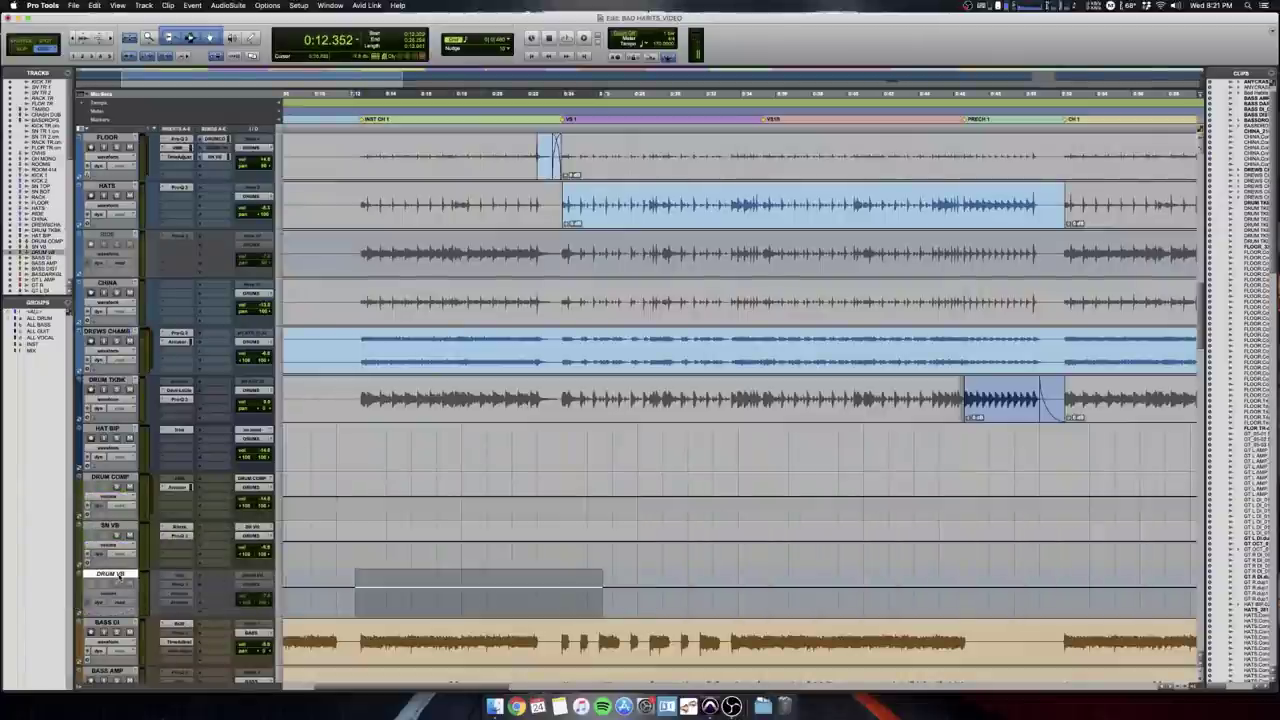
click(162, 604)
click(176, 543)
click(109, 526)
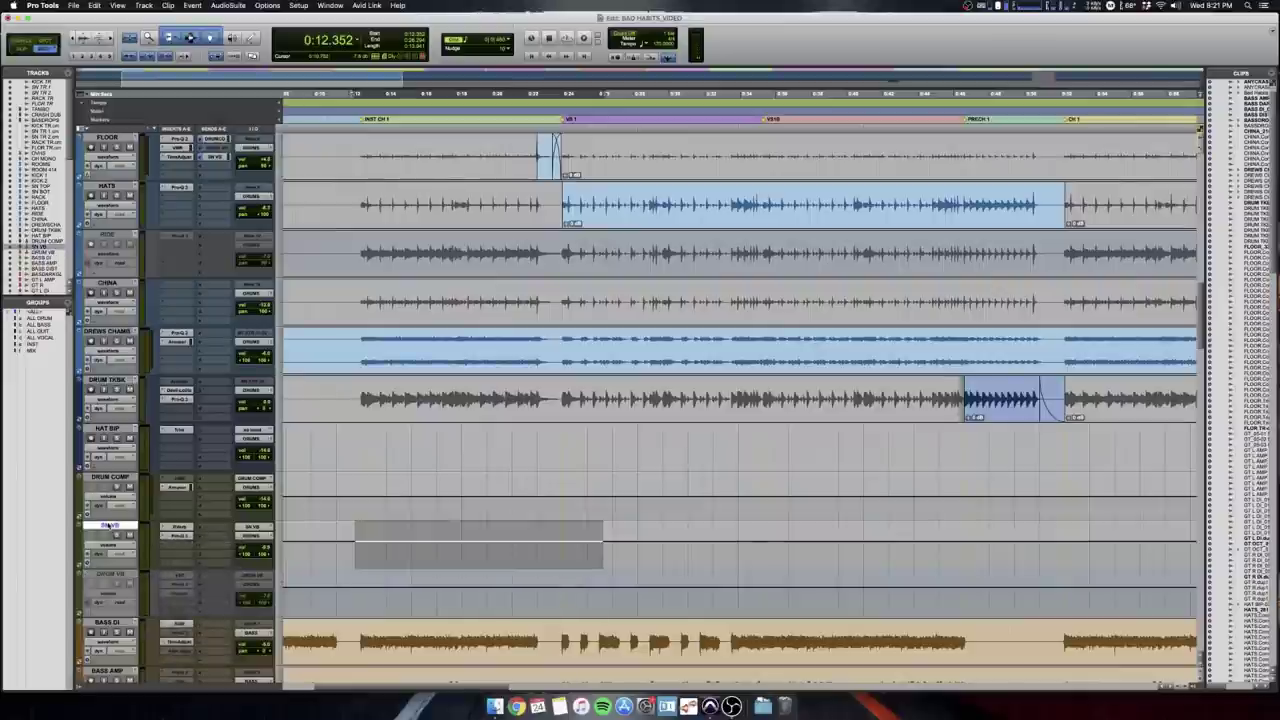
Highlight ranges from around the start of INST CH 1 on the DRUM VB, SN VB and DRUM COMP tracks in turn.
drag(373, 594, 549, 594)
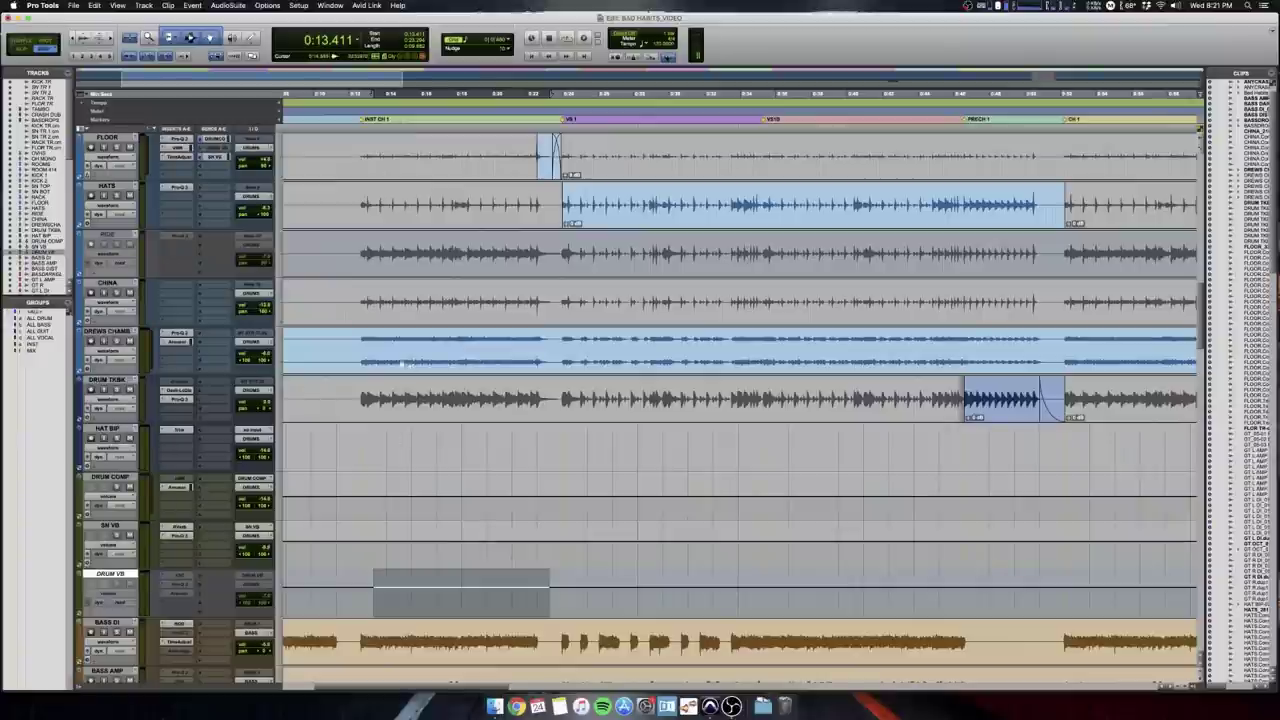
drag(358, 592, 505, 592)
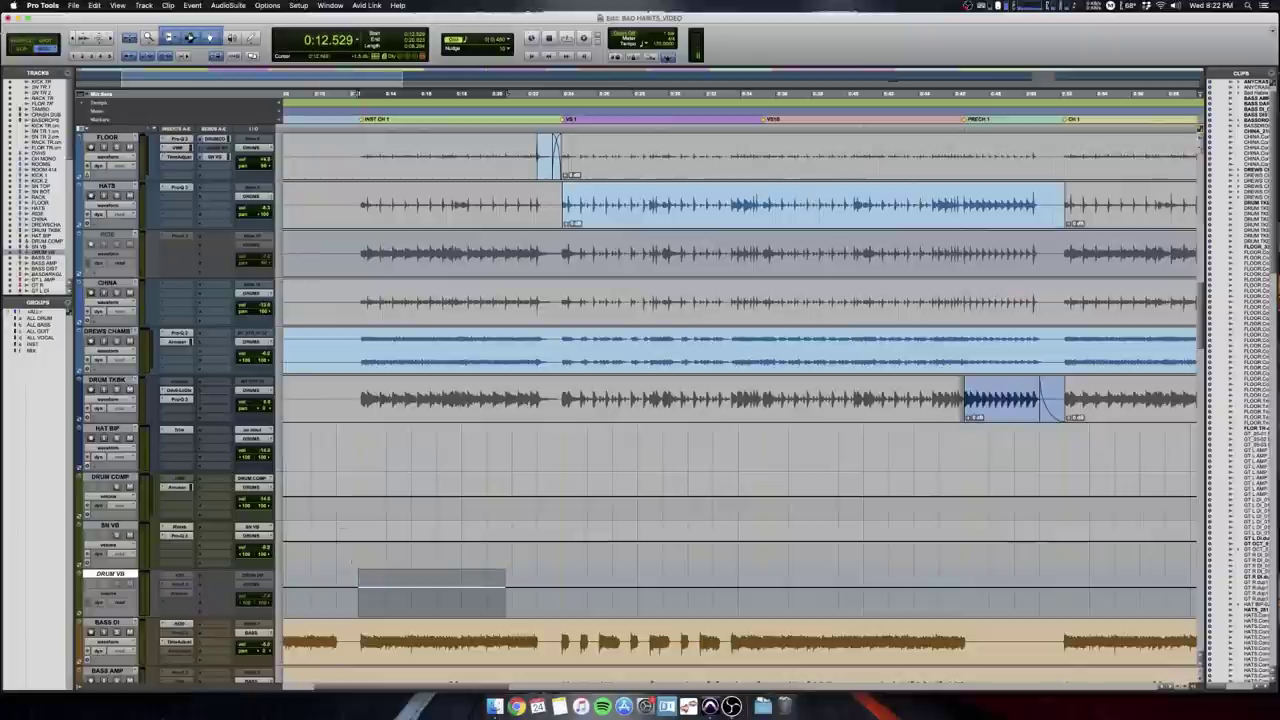
drag(361, 543, 546, 545)
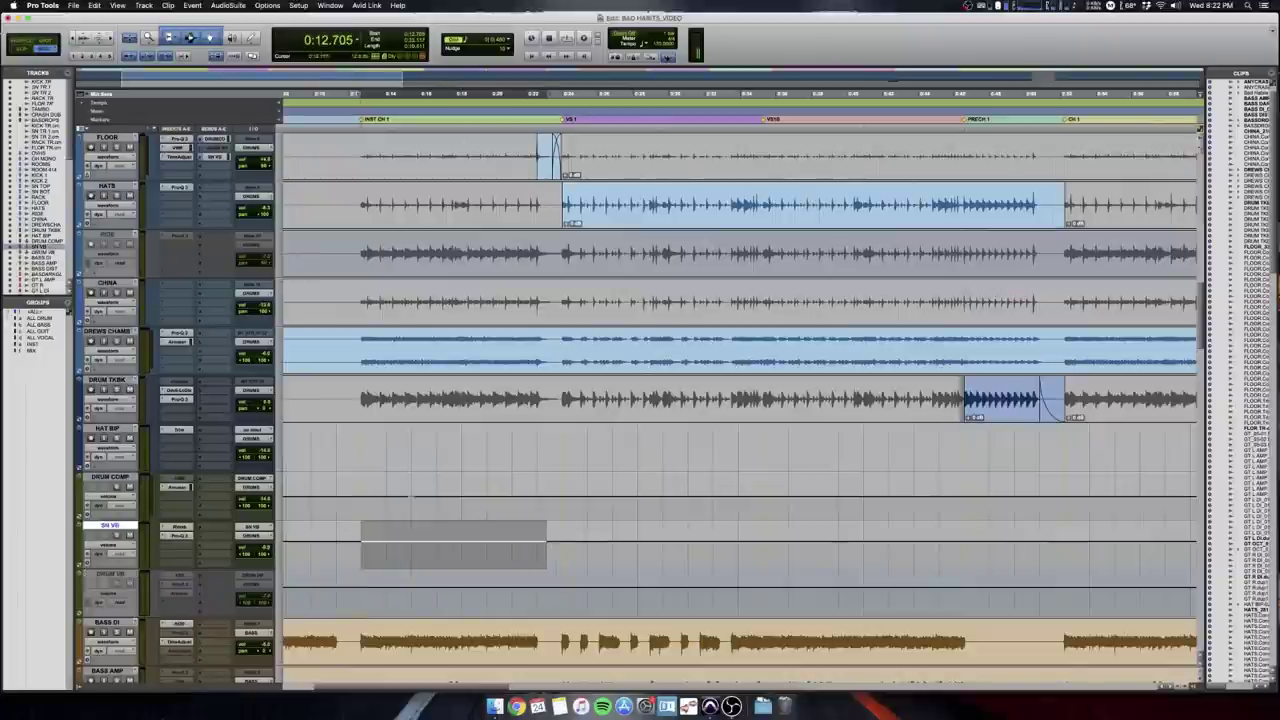
drag(358, 495, 653, 495)
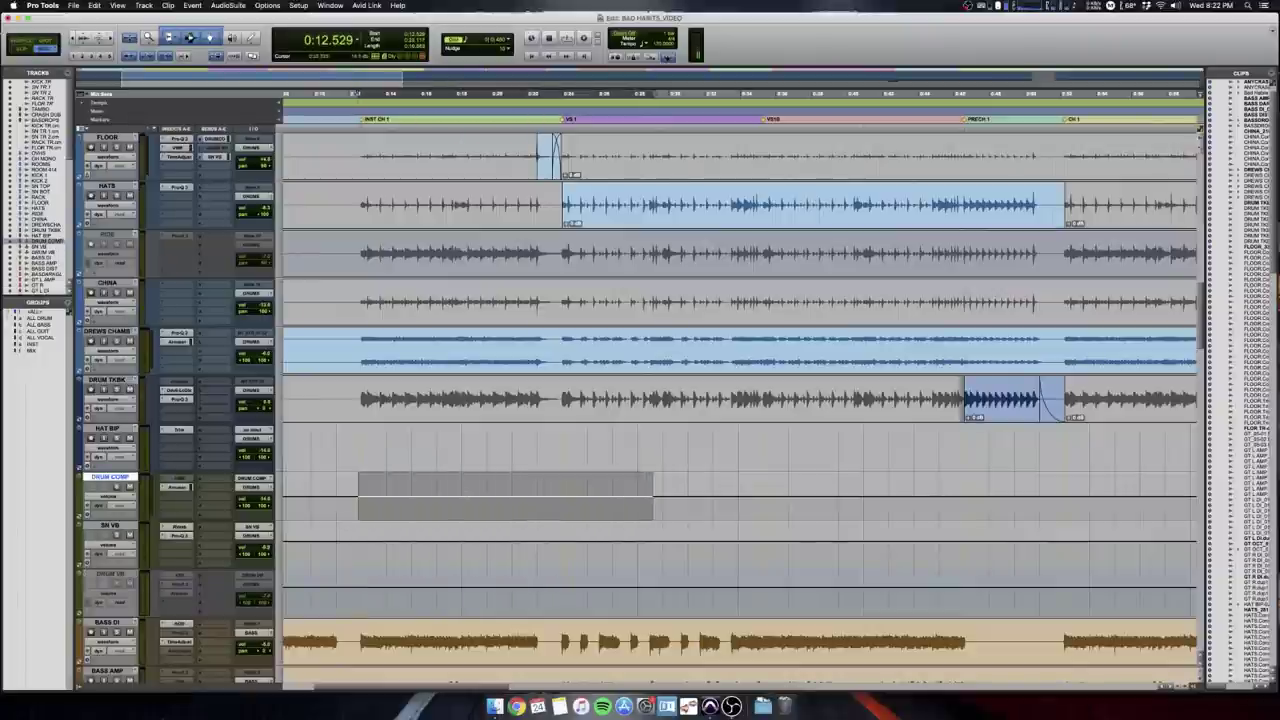
Look over the drum tracks and the mixer, selecting the BASS, GUITARS and VOCALS channels before returning to the edit window.
scroll(412, 488, up, 2)
scroll(412, 490, left, 3)
key(r)
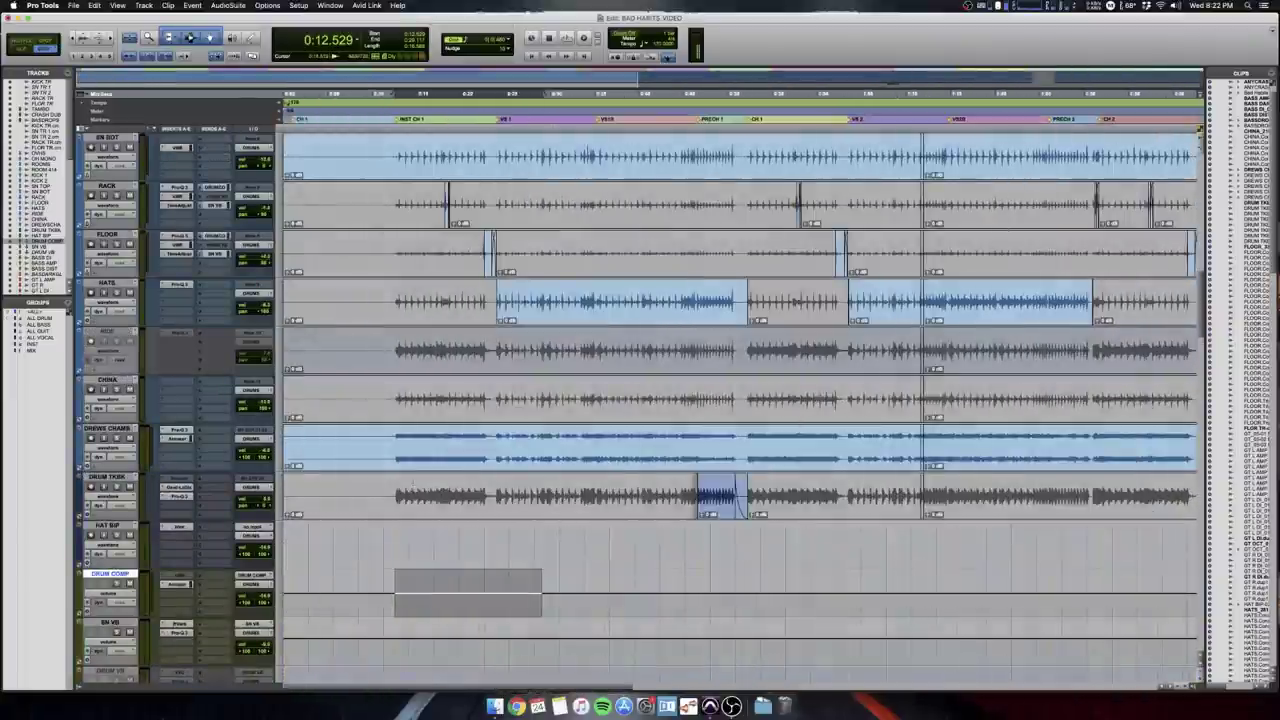
key(super+equal)
click(880, 578)
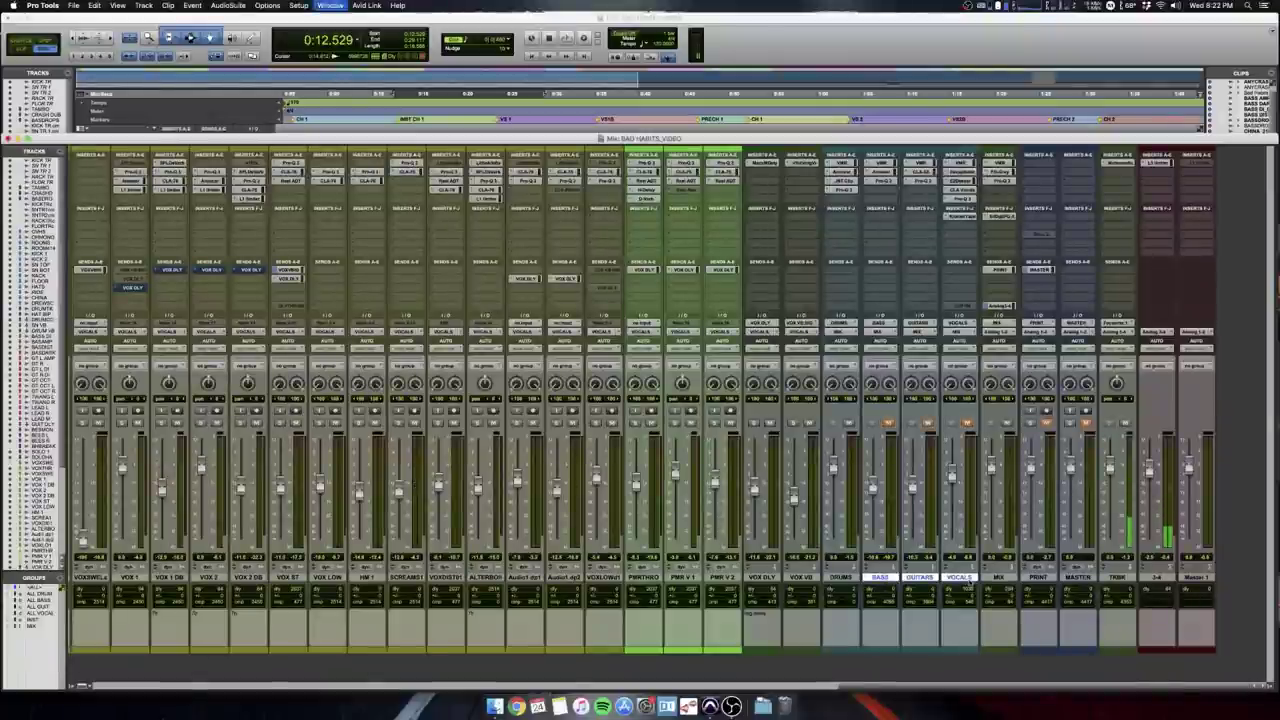
key(super+equal)
scroll(861, 547, down, 2)
scroll(773, 476, up, 6)
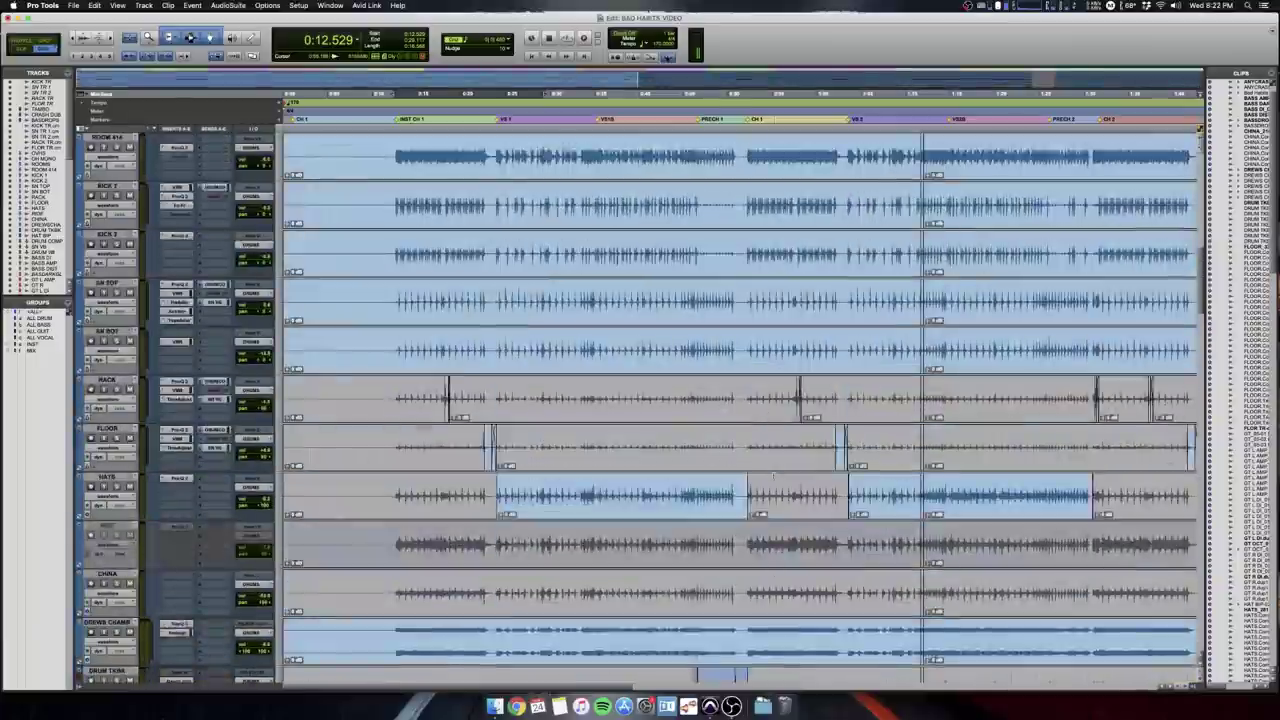
scroll(773, 476, up, 3)
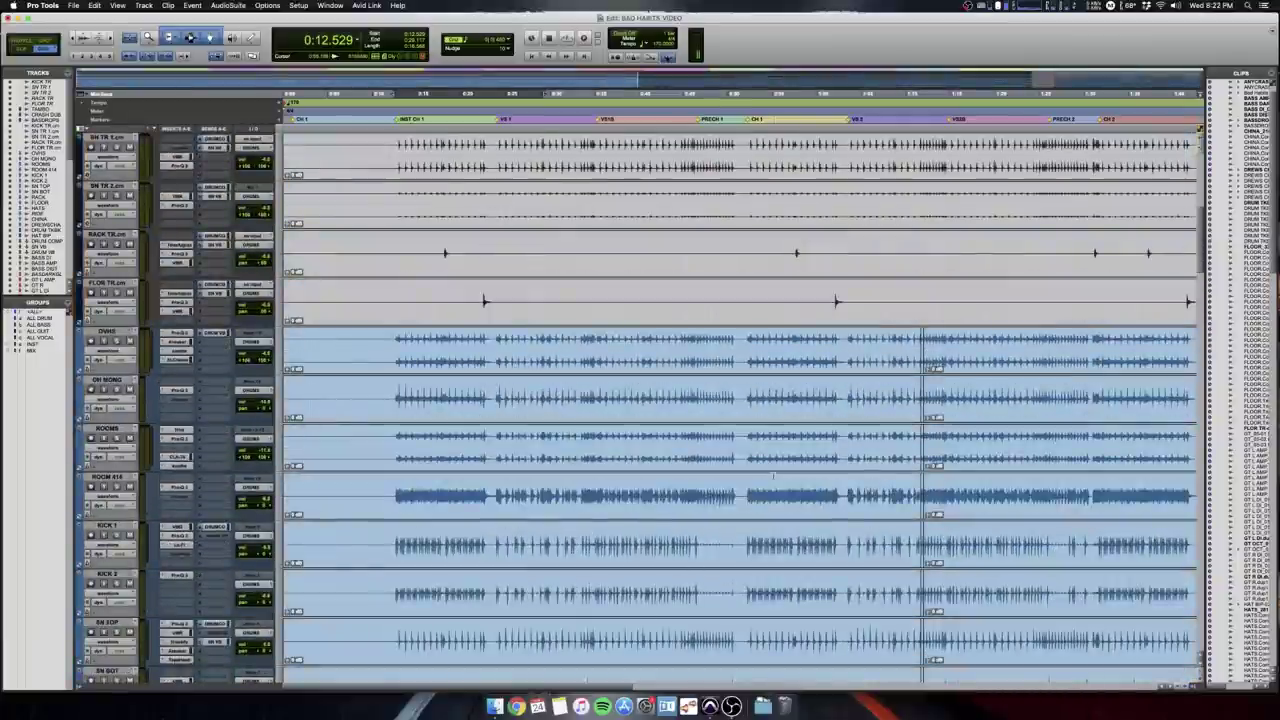
Browse down through the guitar and vocal tracks, then start playback from the start of CH 1 with VOX 2 DB selected.
scroll(773, 476, down, 10)
key(r)
scroll(602, 455, down, 20)
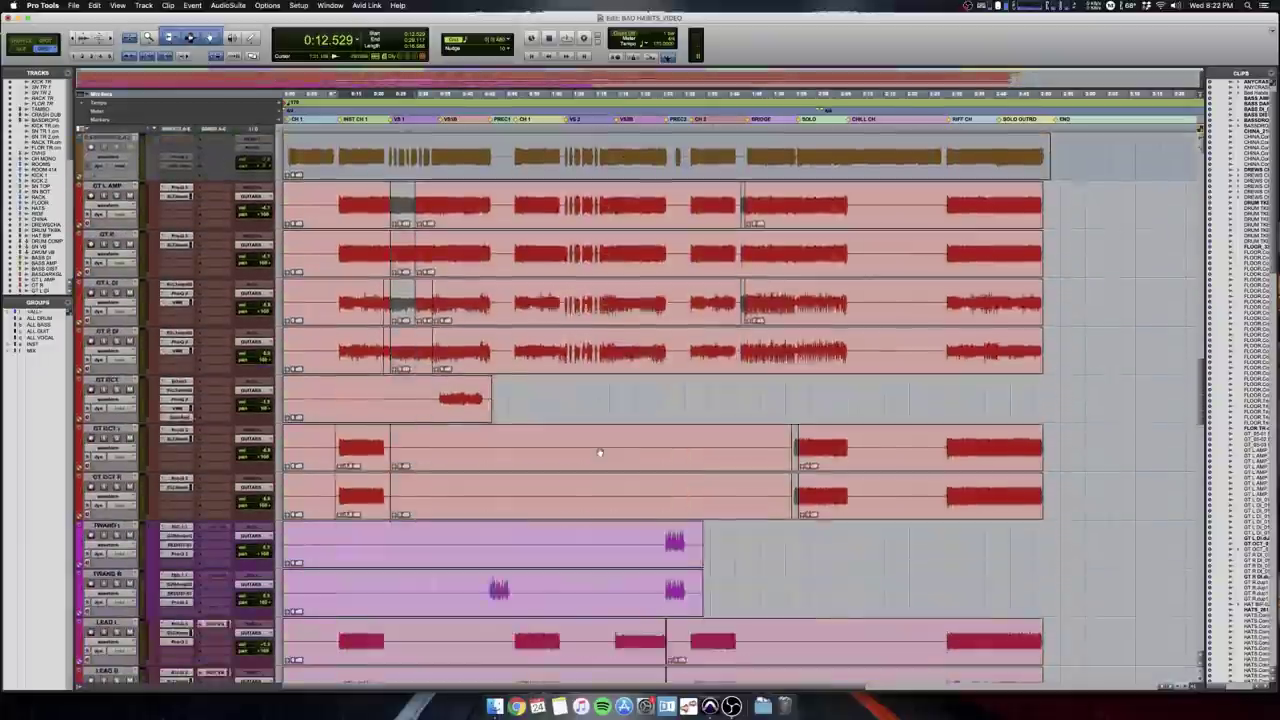
scroll(597, 458, down, 12)
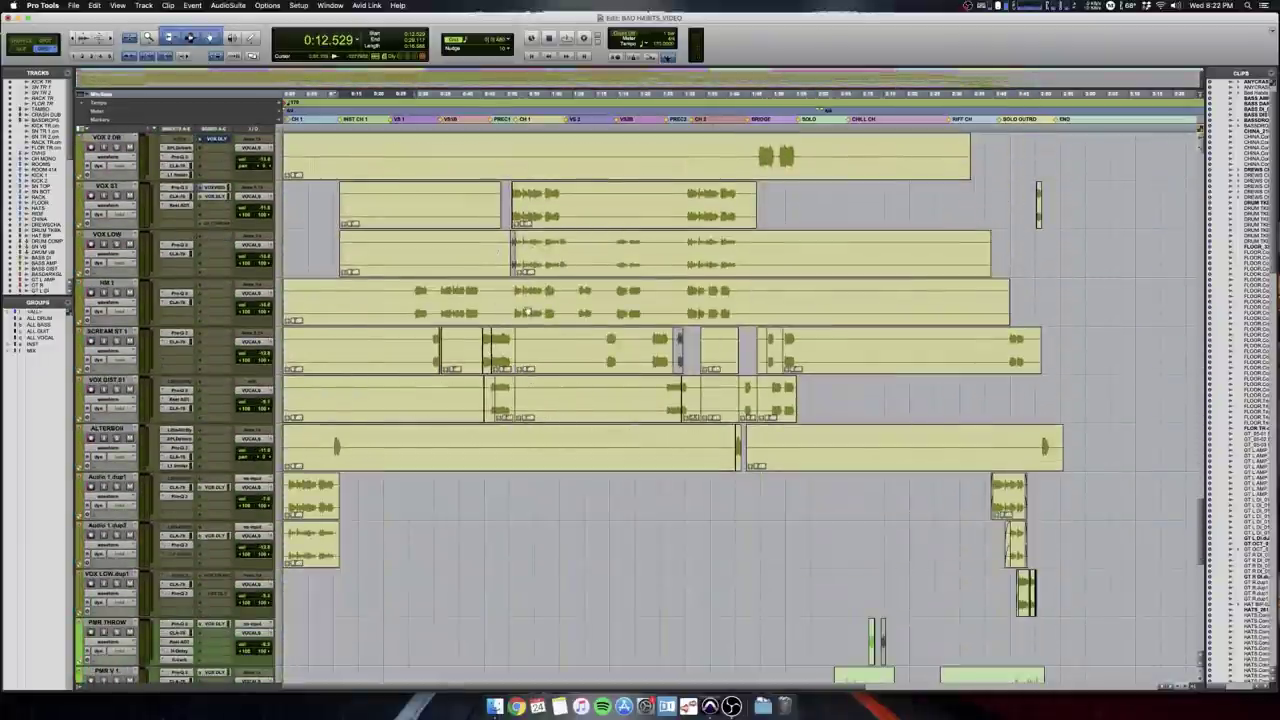
click(517, 147)
key(t)
key(t)
key(t)
click(728, 150)
key(space)
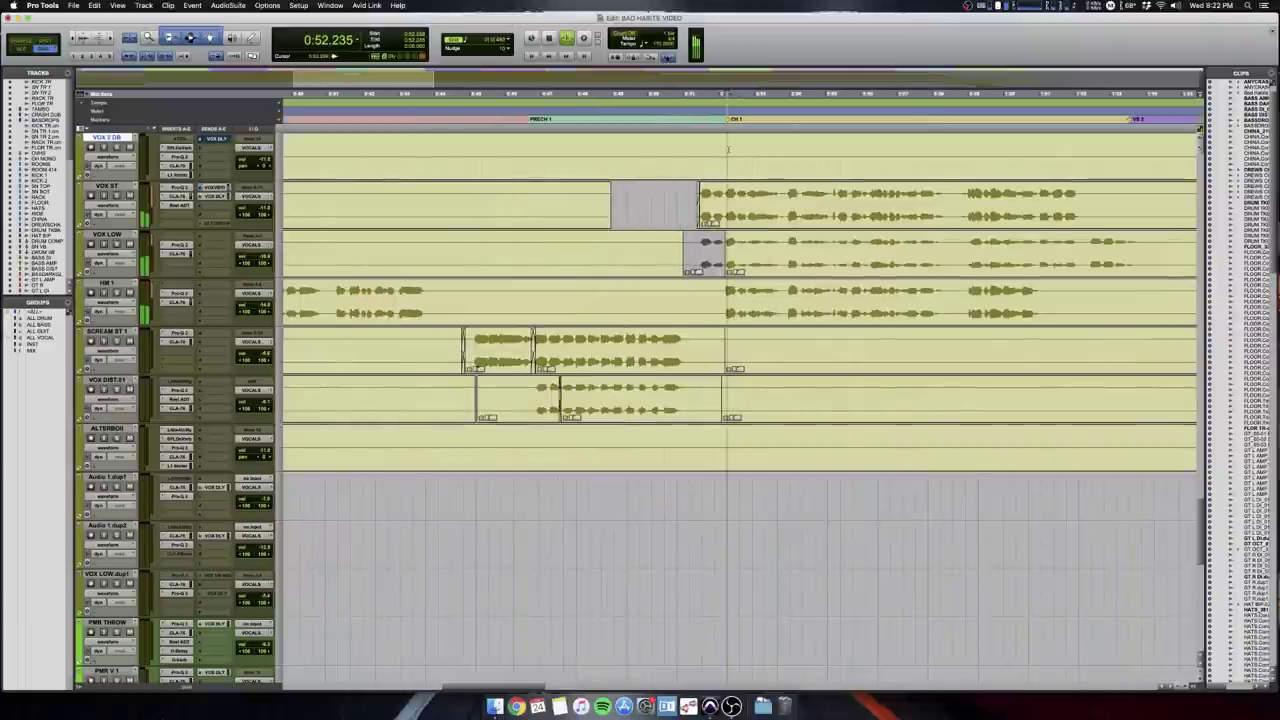
Examine the drum, trigger and percussion channel levels in the mixer during playback, then stop playback.
key(super+equal)
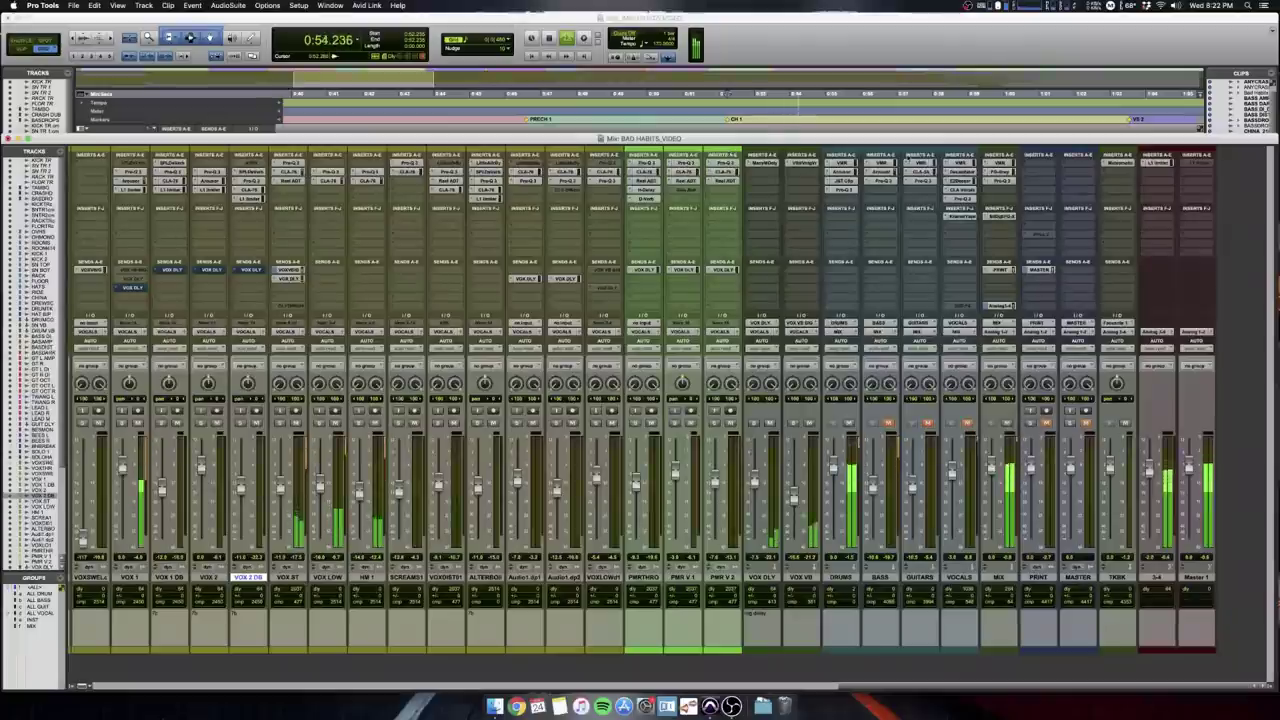
scroll(200, 460, left, 10)
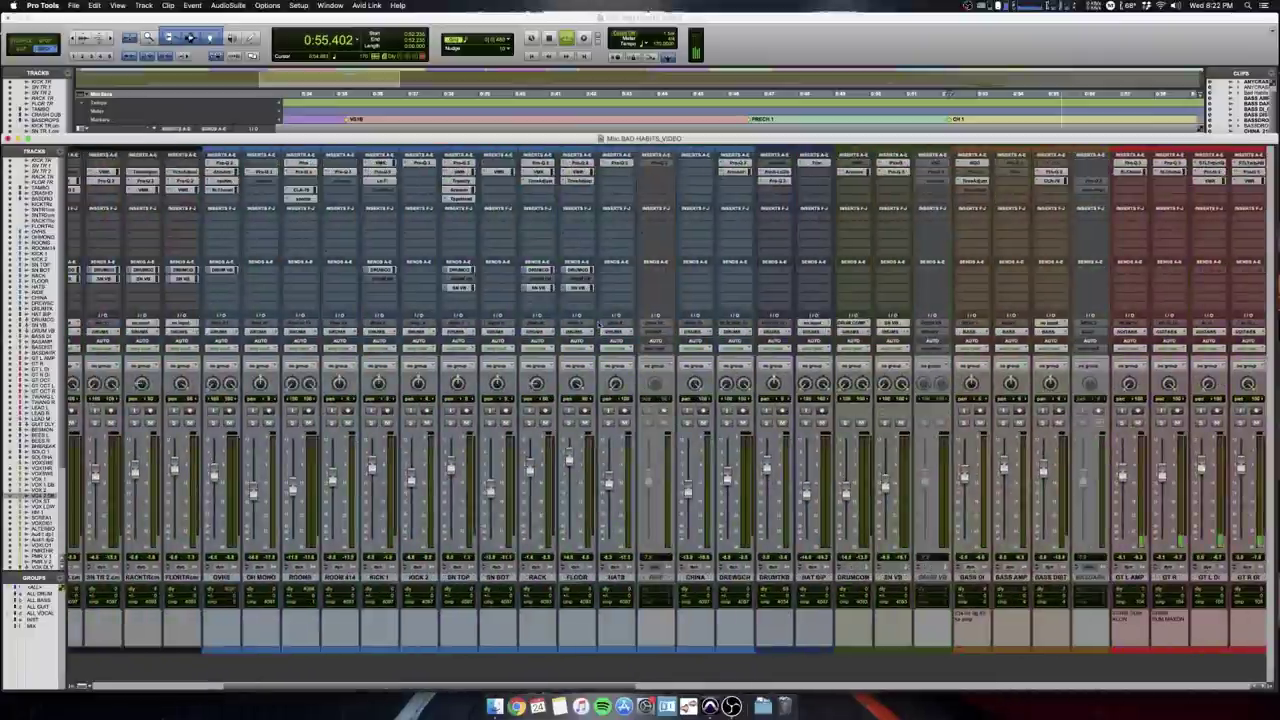
scroll(600, 325, left, 6)
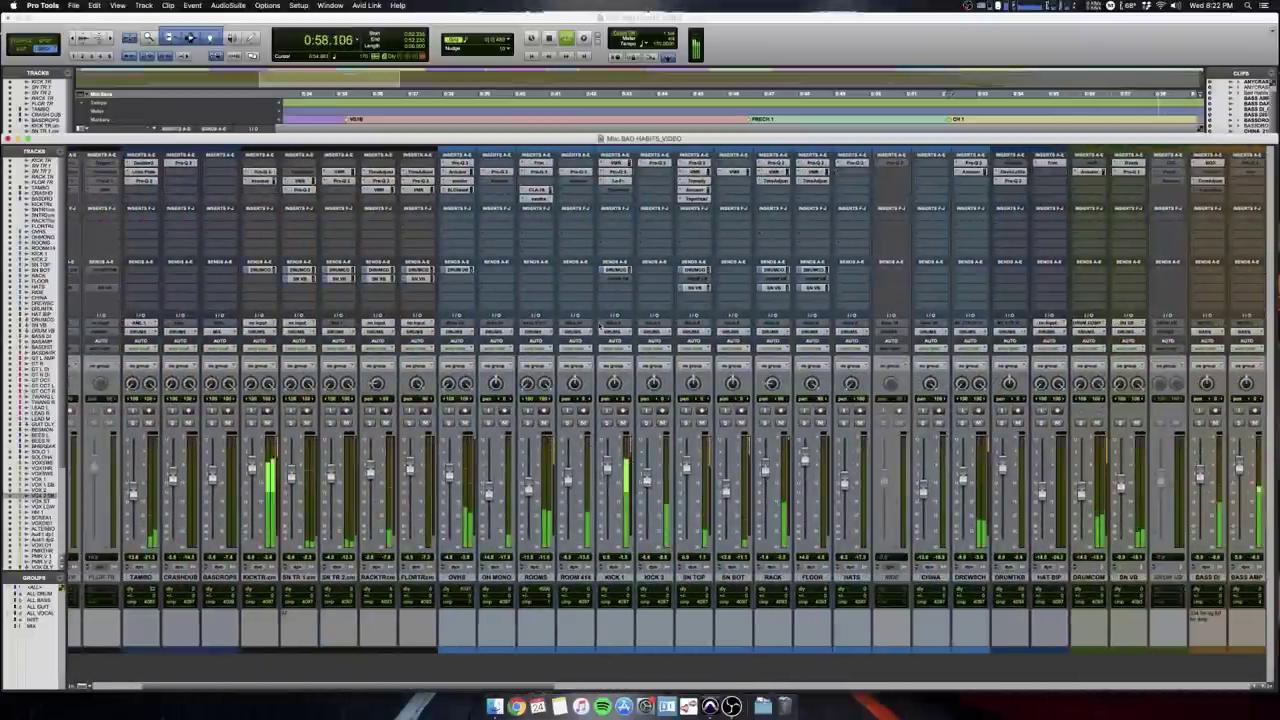
scroll(677, 460, right, 1)
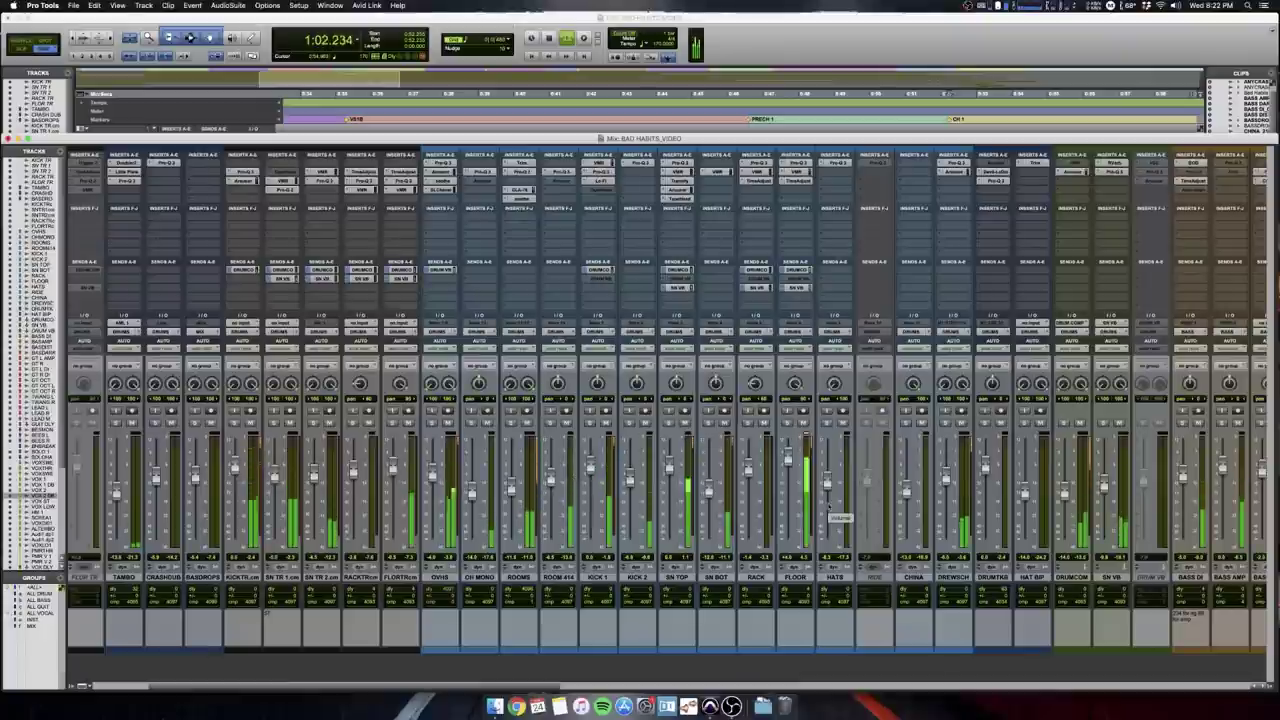
key(space)
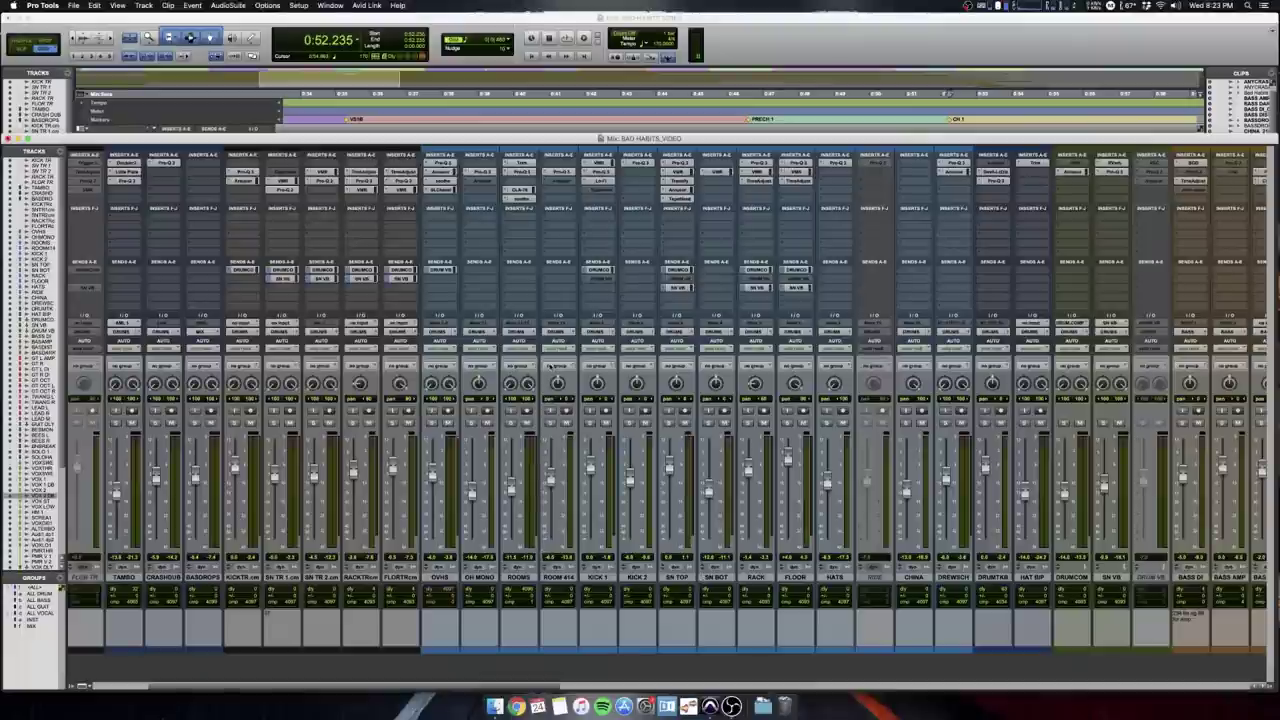
Audition the ROOM 414 and ROOMS channels soloed from the start of CH 1, then clear their solos.
click(553, 577)
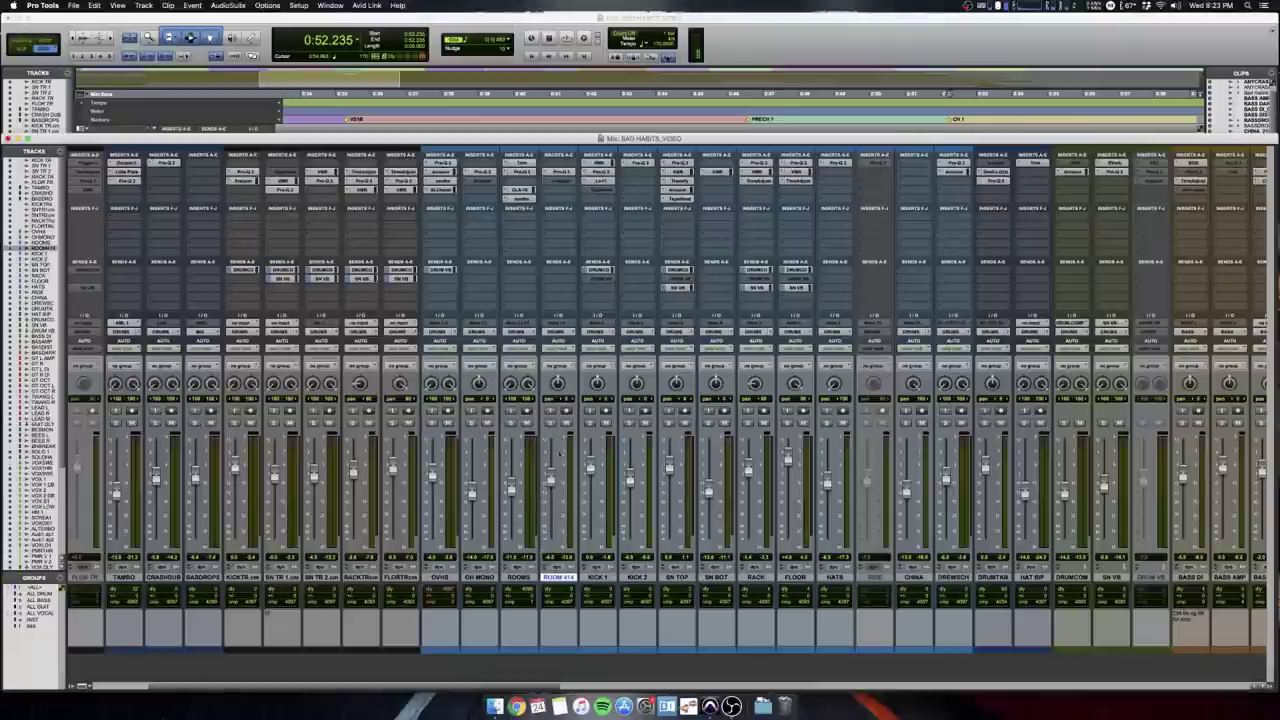
click(549, 422)
key(space)
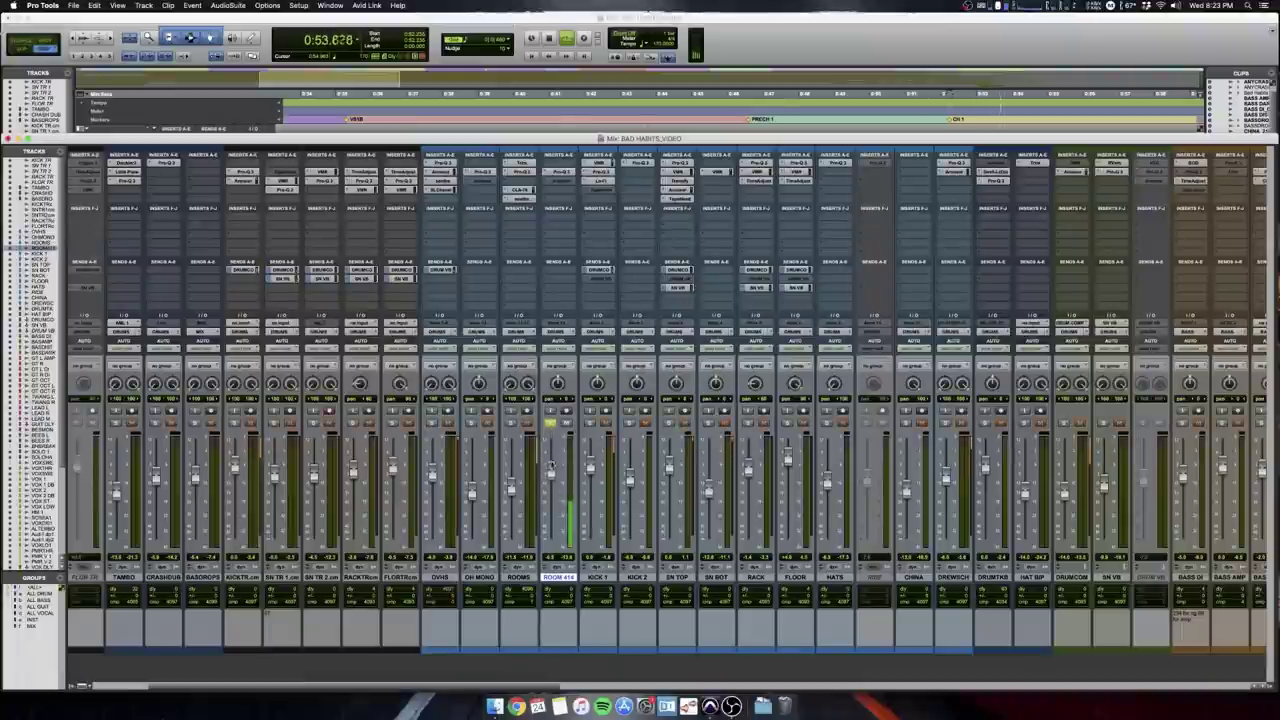
click(549, 422)
key(space)
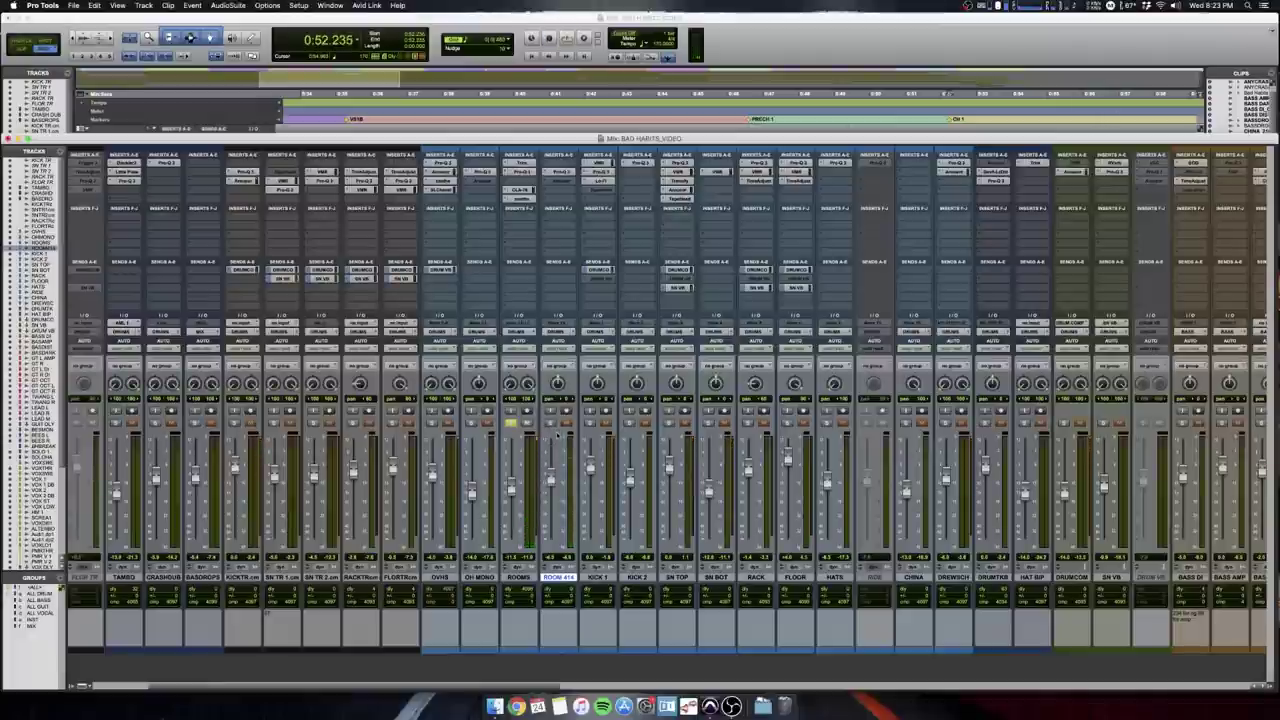
click(511, 422)
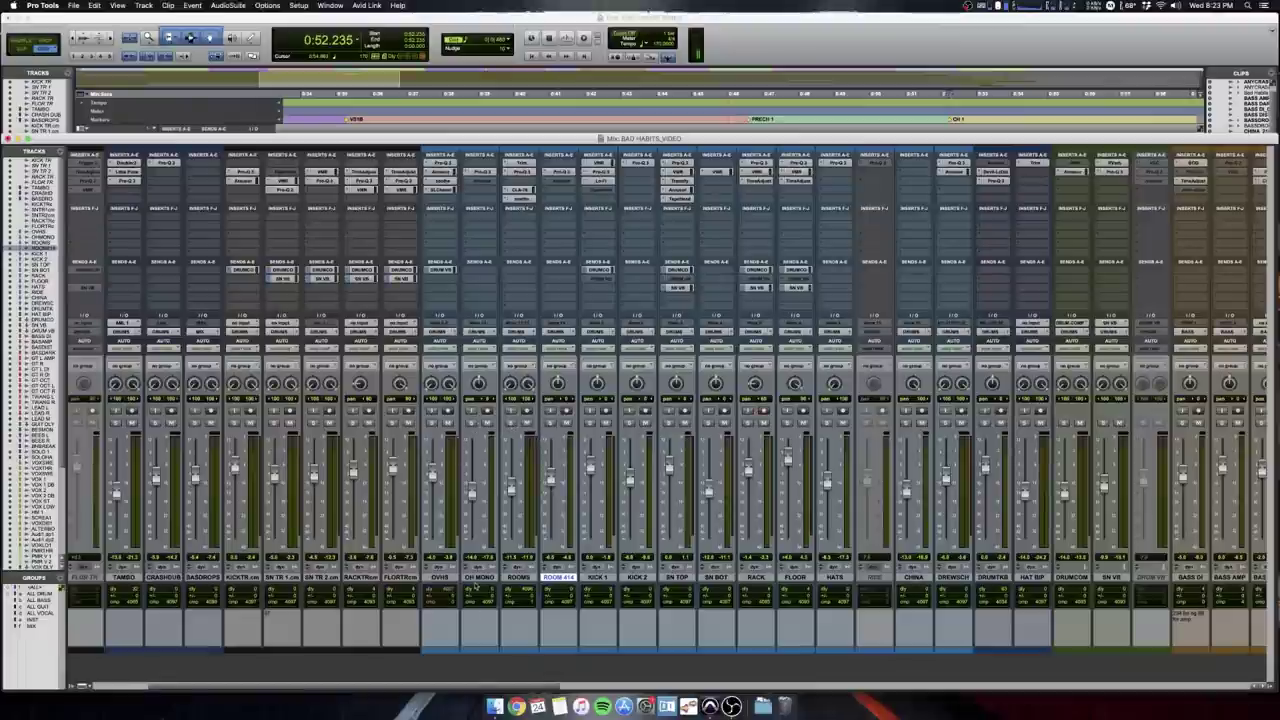
Play the OH MONO channel soloed from the start of CH 1, then stop playback and clear the solo.
click(475, 578)
click(472, 423)
key(space)
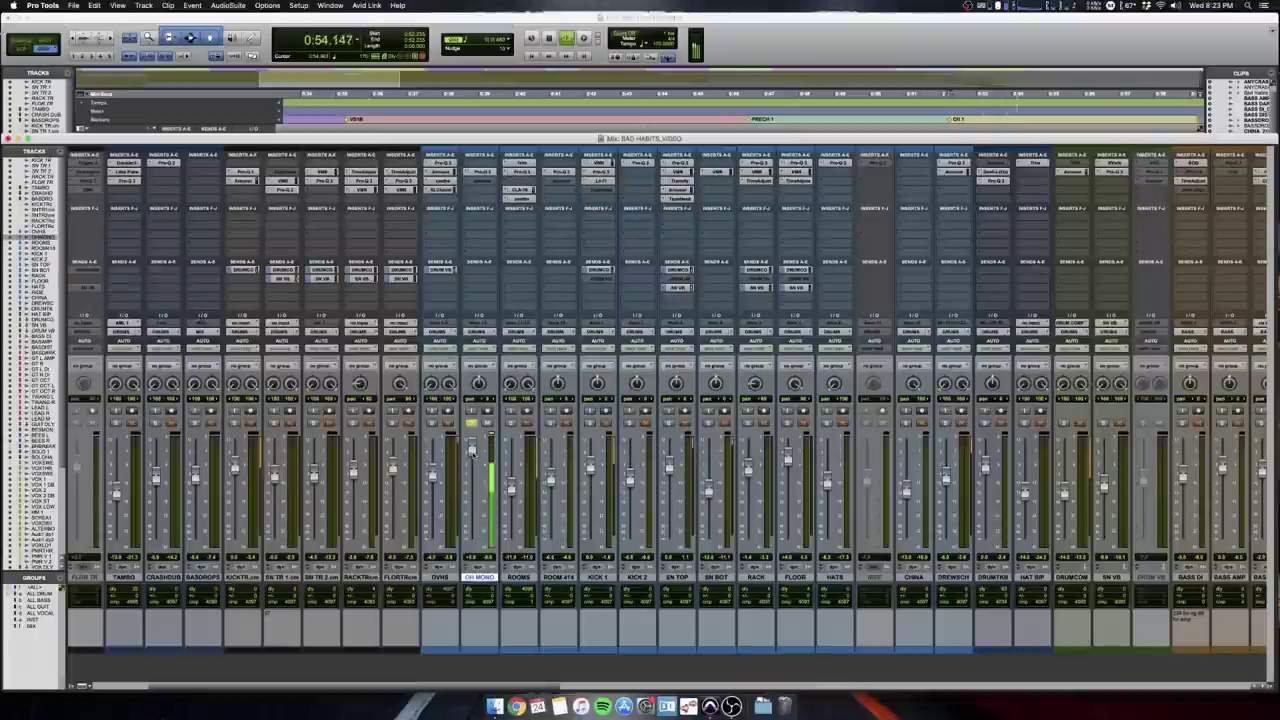
key(space)
click(471, 422)
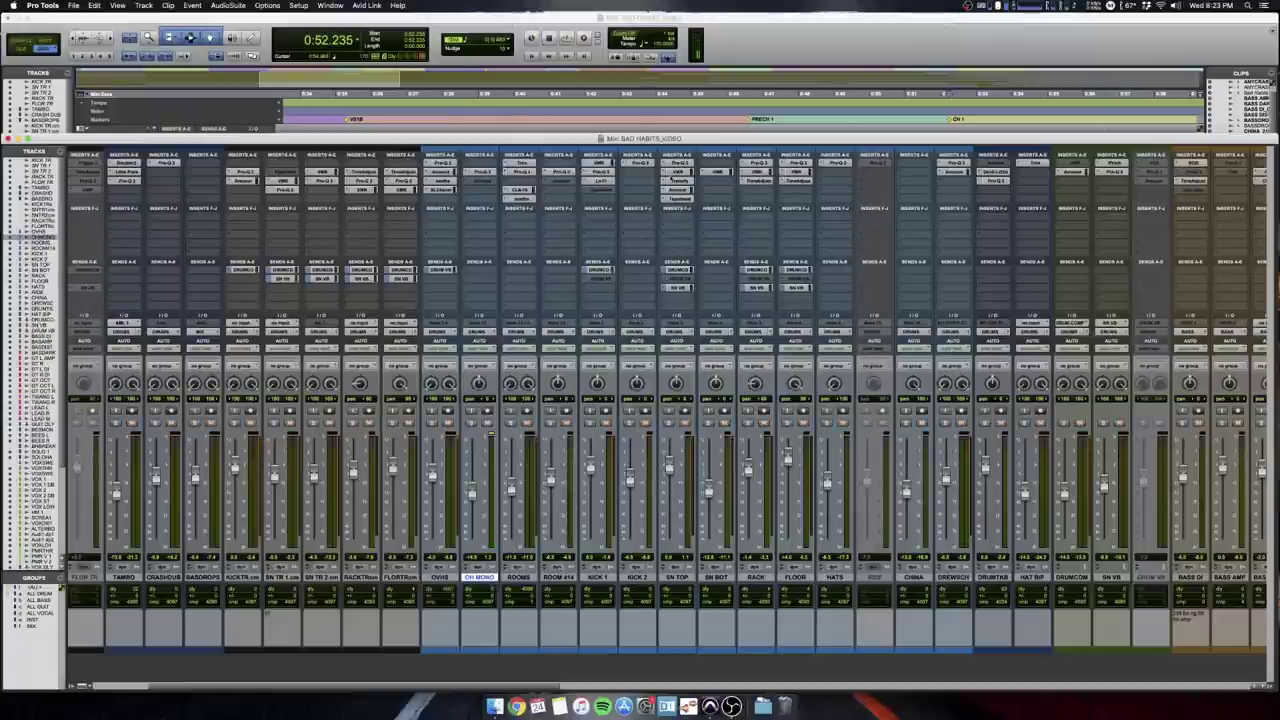
Return to the edit window and highlight a short range on OH MONO beginning at the start of CH 1.
key(super+equal)
scroll(634, 296, up, 5)
scroll(634, 296, up, 10)
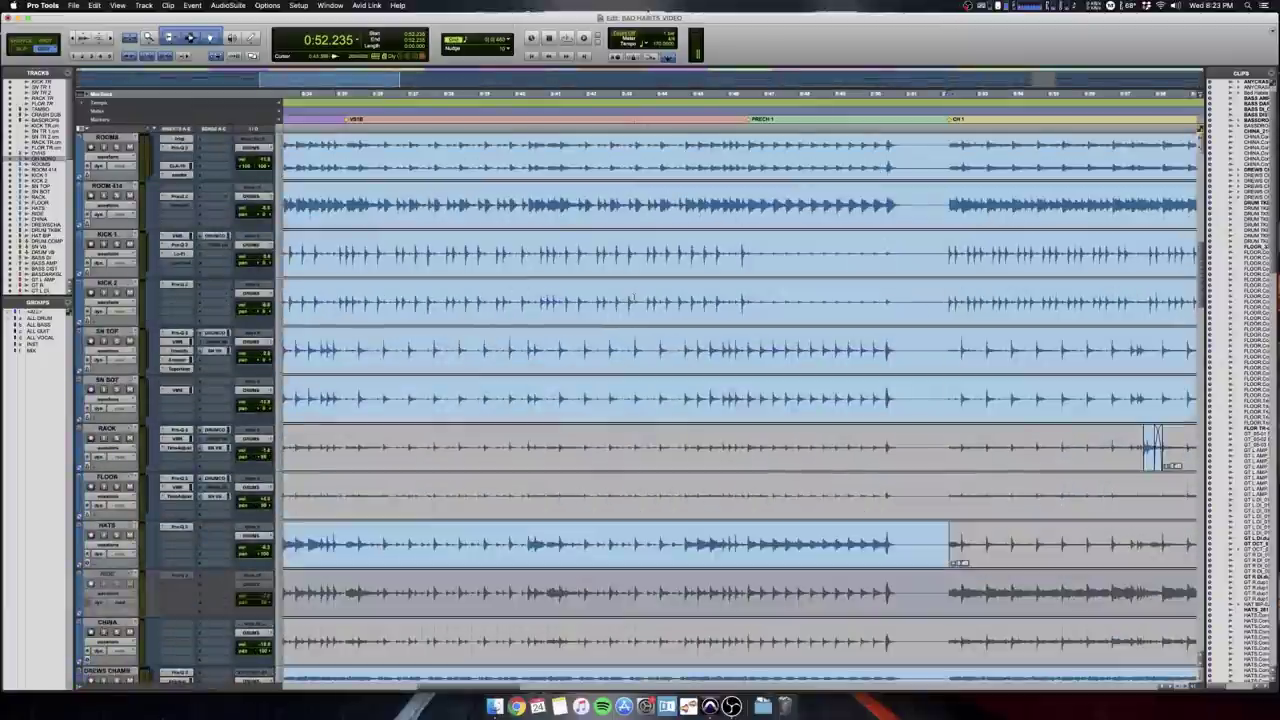
scroll(634, 296, up, 5)
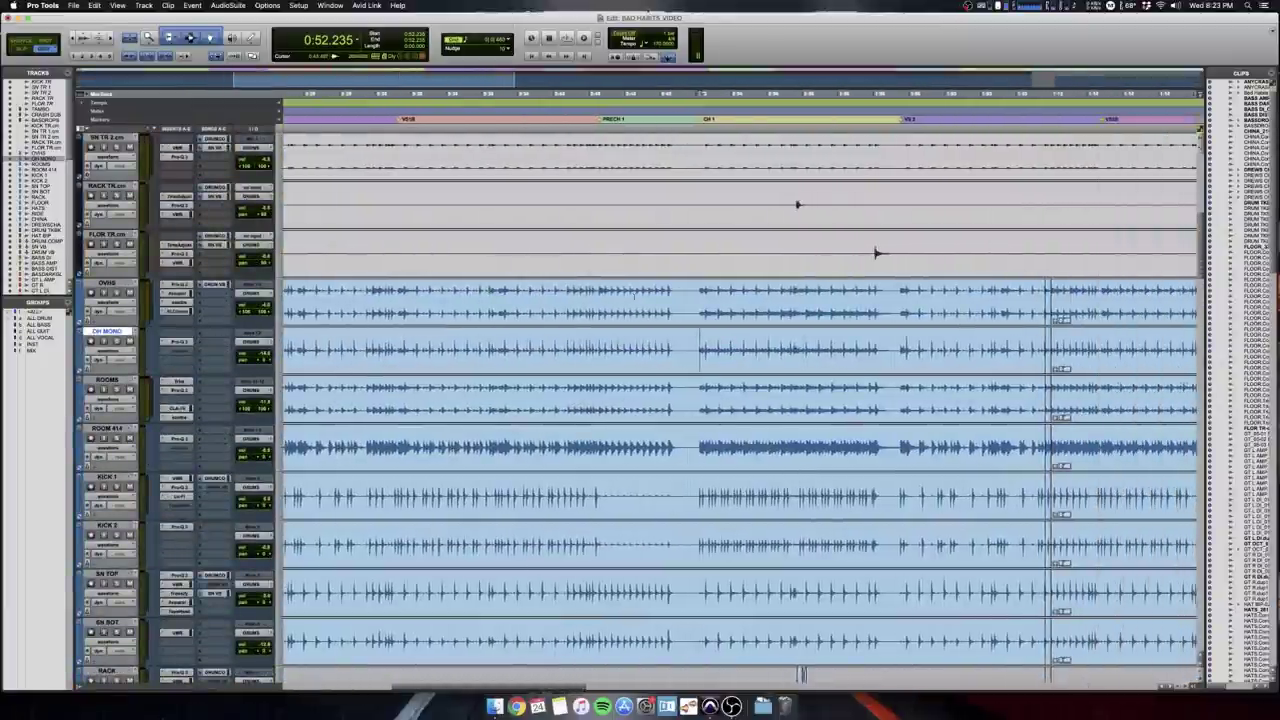
scroll(634, 296, right, 3)
scroll(824, 253, up, 5)
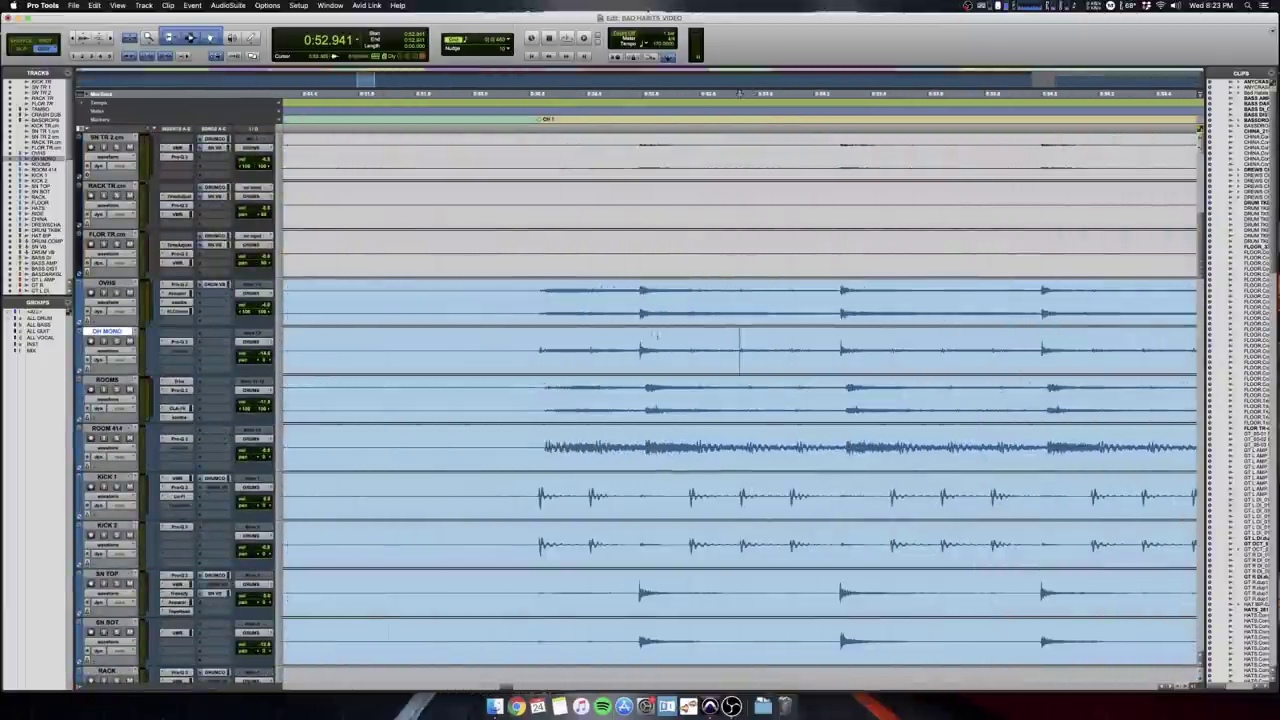
drag(540, 350, 890, 352)
scroll(880, 363, down, 6)
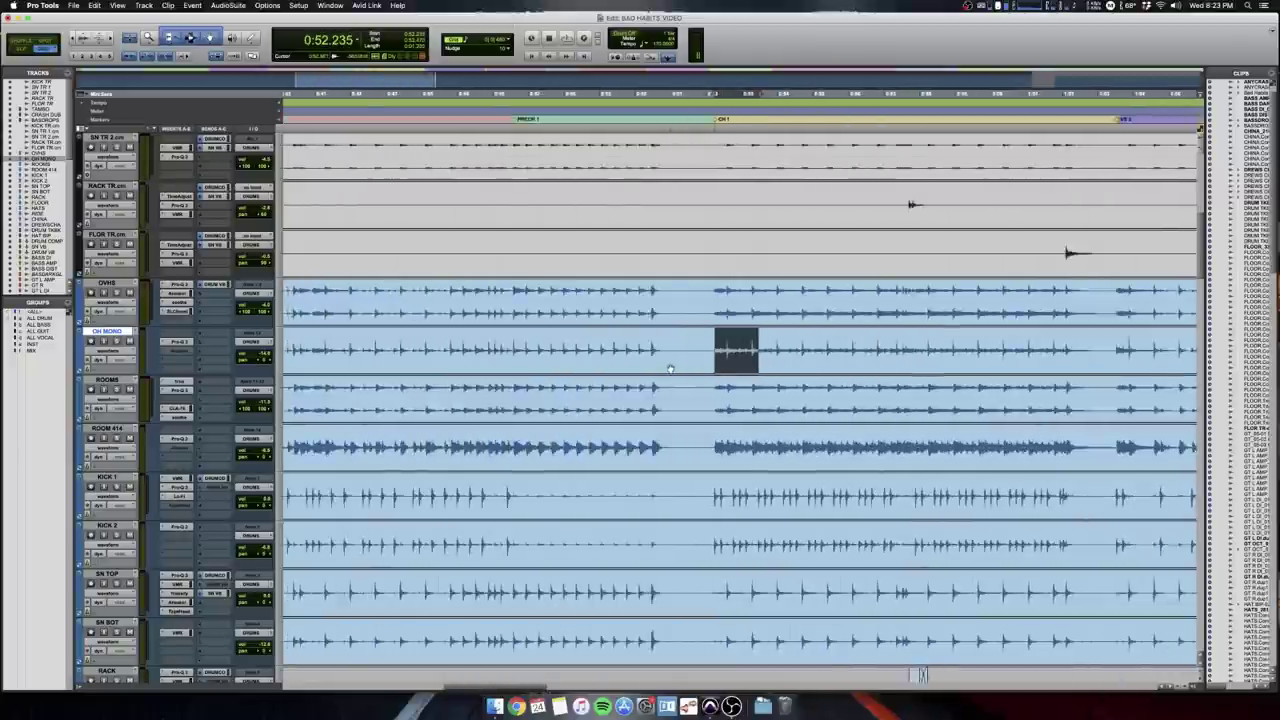
Show the whole song and select the first clip on the ROOM 414 track.
scroll(671, 366, left, 5)
scroll(671, 364, down, 3)
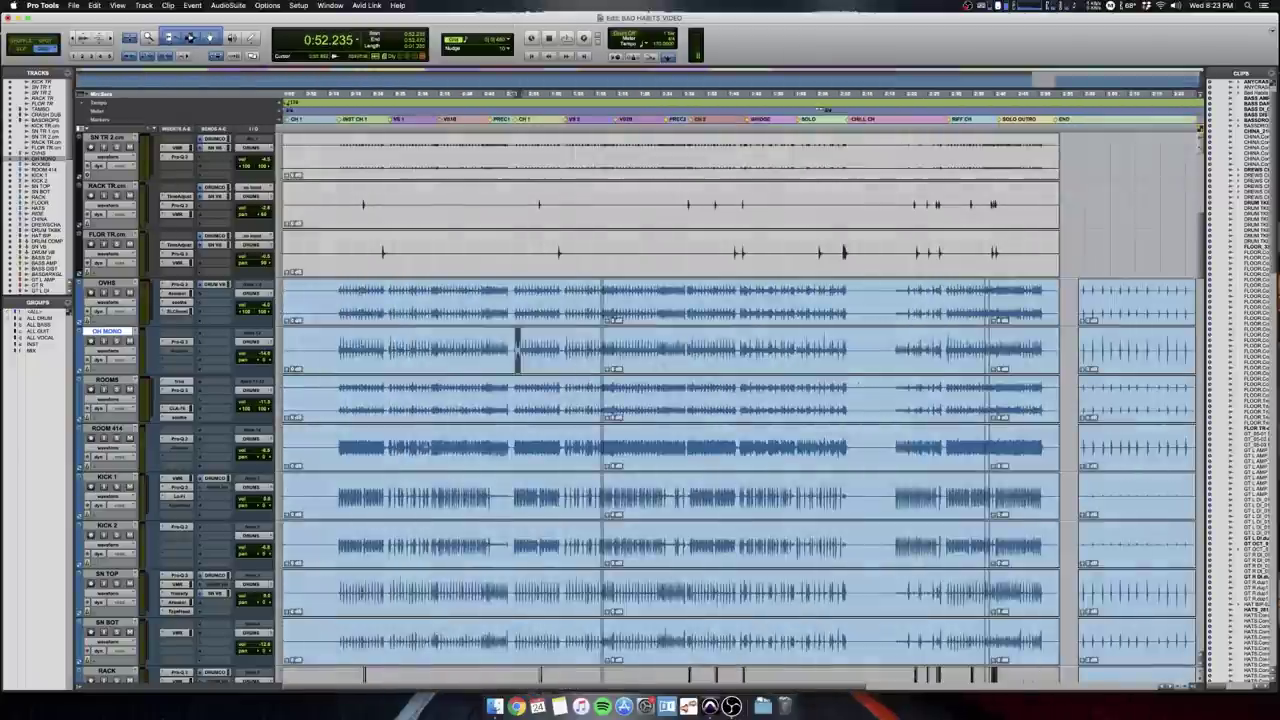
click(435, 469)
Place the edit cursor on KICK TR.cm at 0:12.529, just before the first hit of INST CH 1.
scroll(435, 469, up, 2)
scroll(671, 400, up, 5)
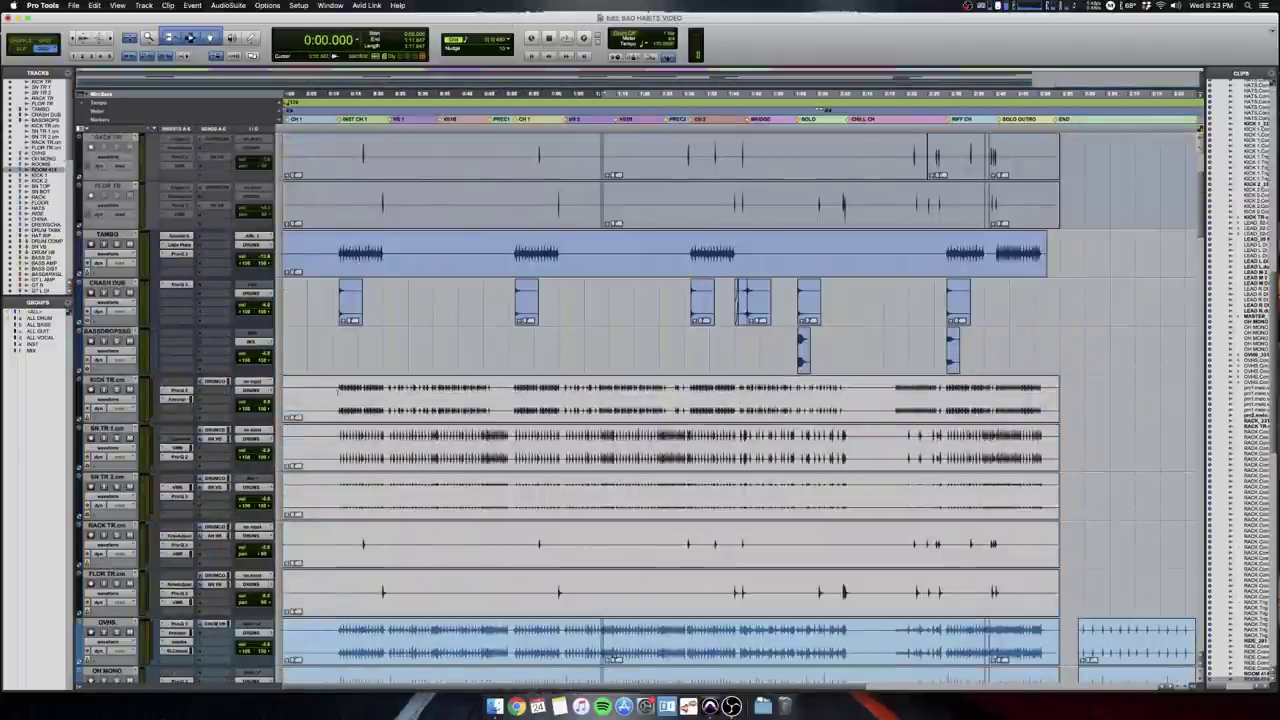
click(338, 392)
key(t)
key(t)
key(t)
key(r)
scroll(754, 409, right, 2)
scroll(756, 410, up, 1)
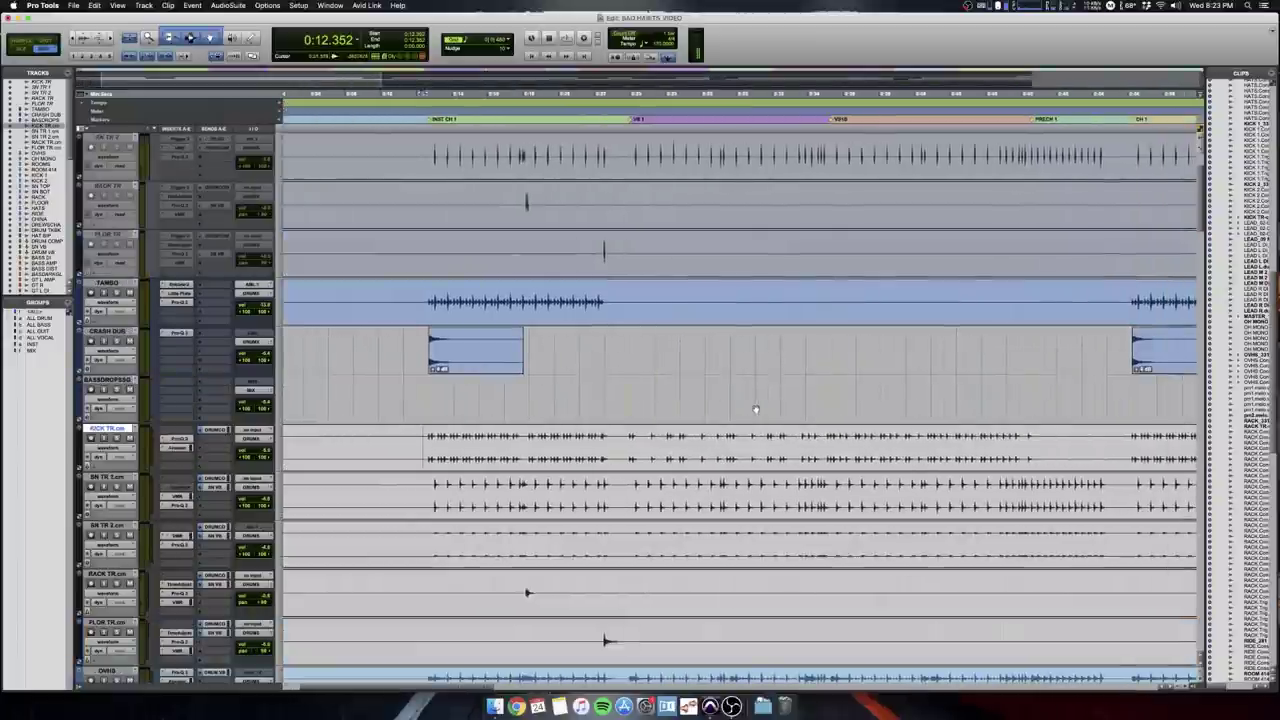
key(t)
key(t)
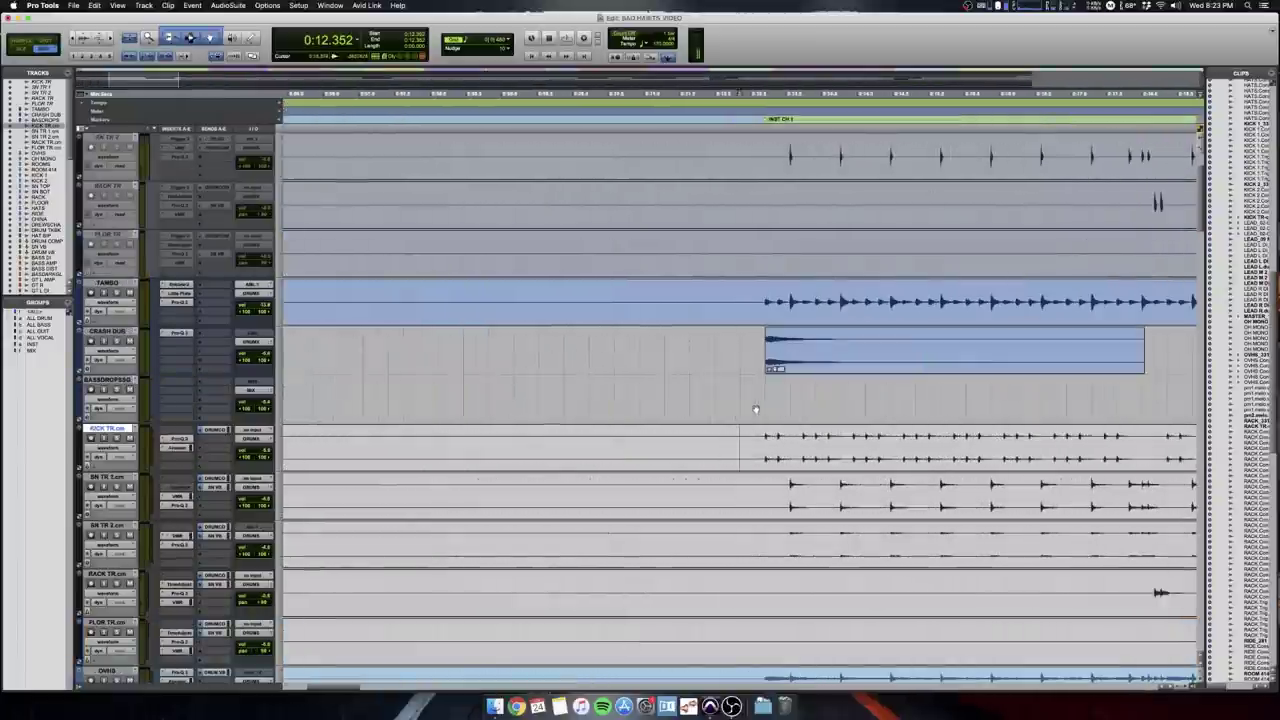
scroll(755, 409, down, 2)
scroll(755, 409, right, 3)
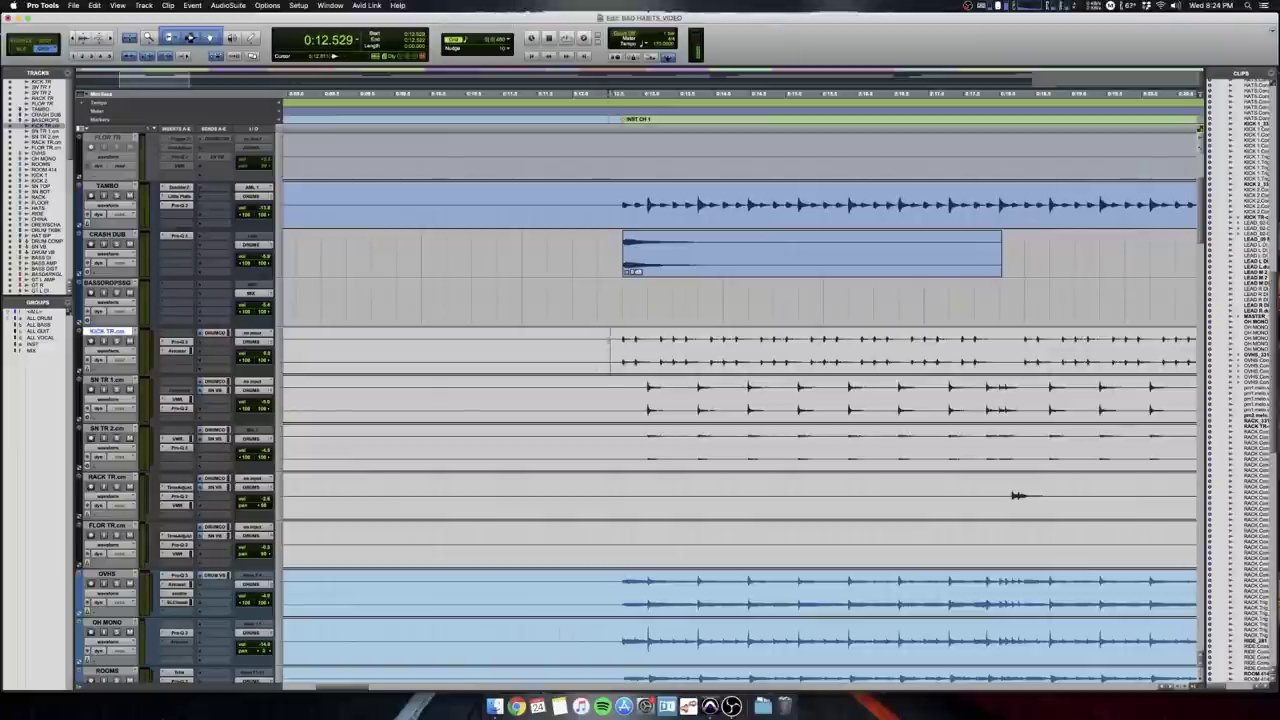
Play KICK TR.cm soloed while looking over the live drum tracks, then stop playback and clear the solo.
key(space)
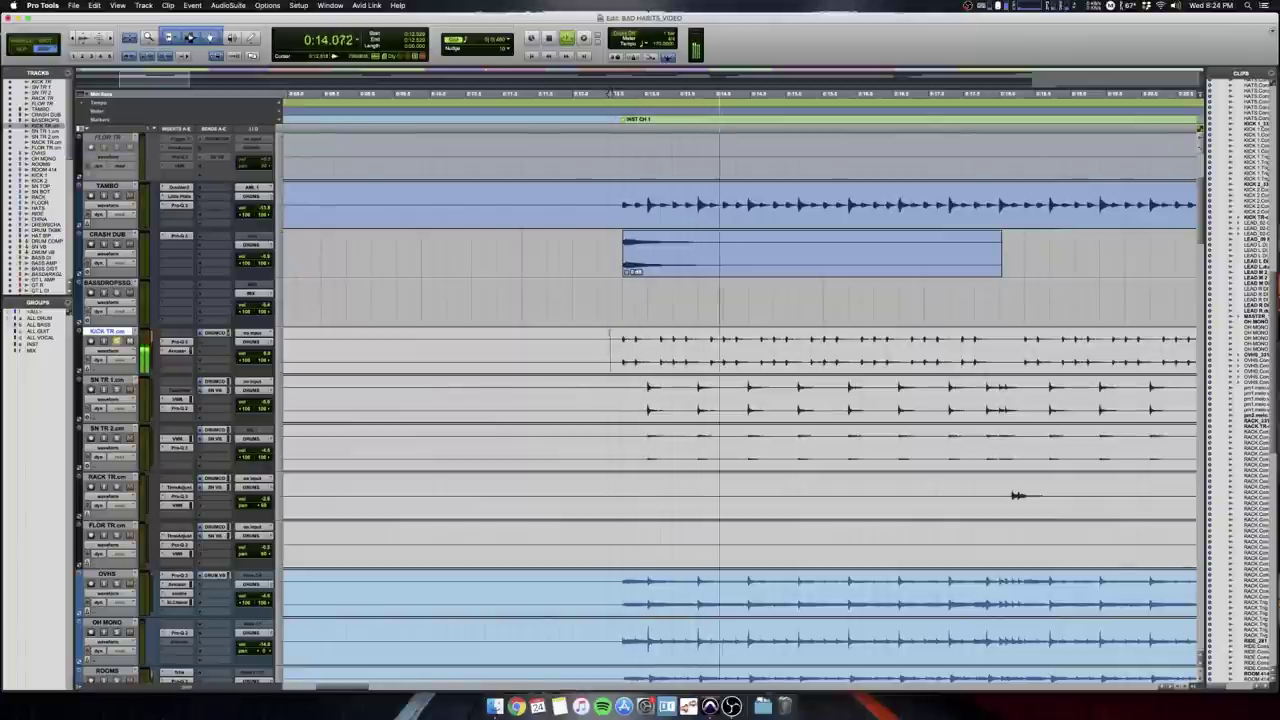
scroll(1018, 495, down, 5)
scroll(1018, 450, up, 6)
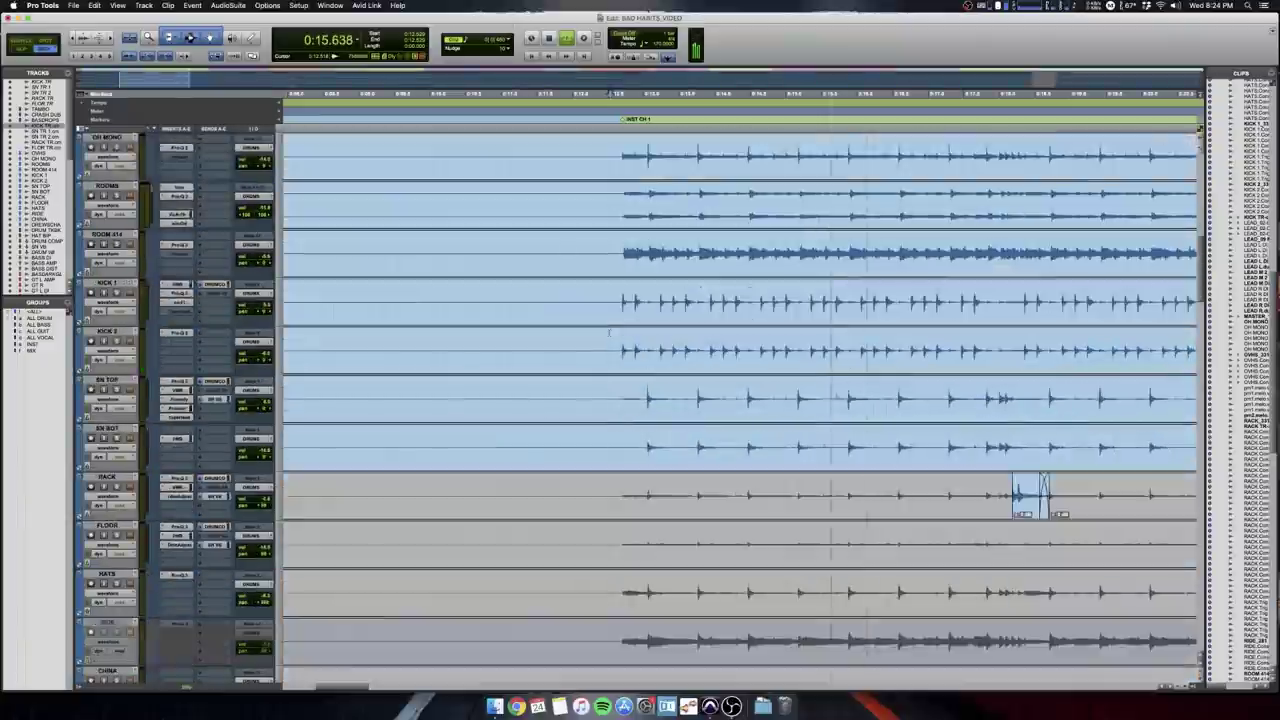
key(space)
key(shift+s)
Set the edit cursor on SN TR 1.cm to 0:12.882 and highlight a range around the first snare hit.
key(r)
click(687, 300)
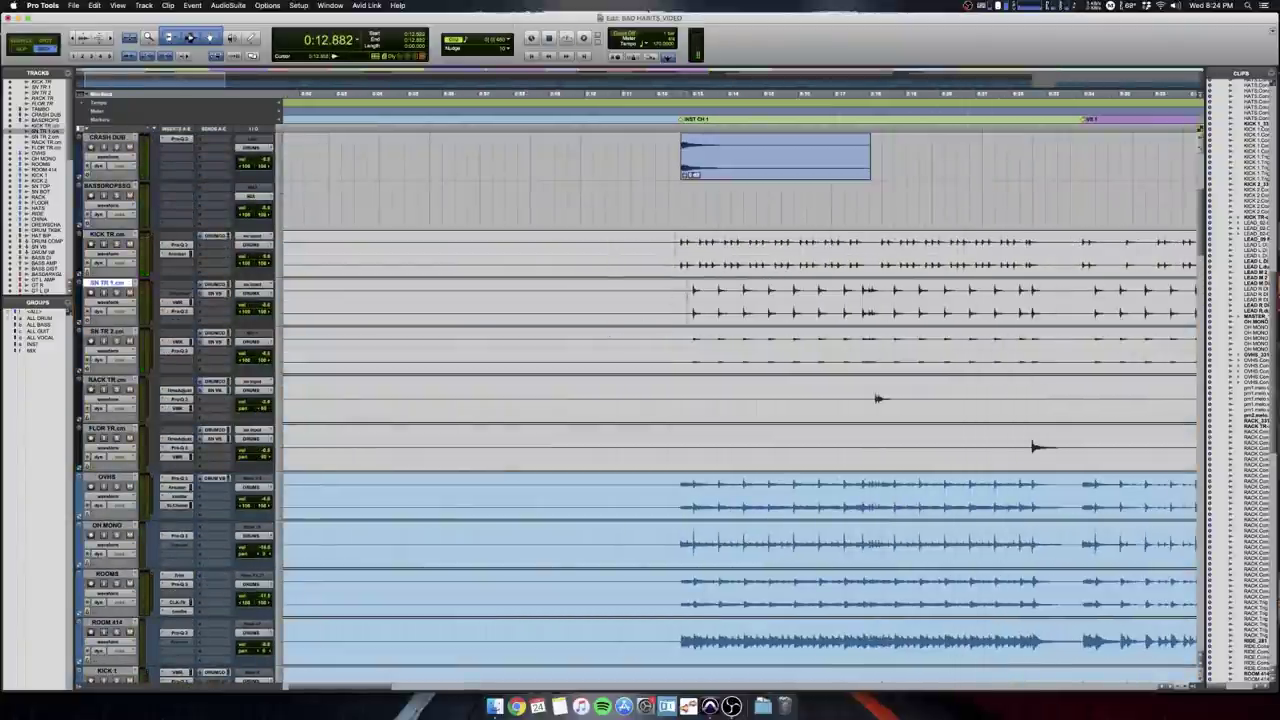
key(super+bracketright)
key(super+bracketright)
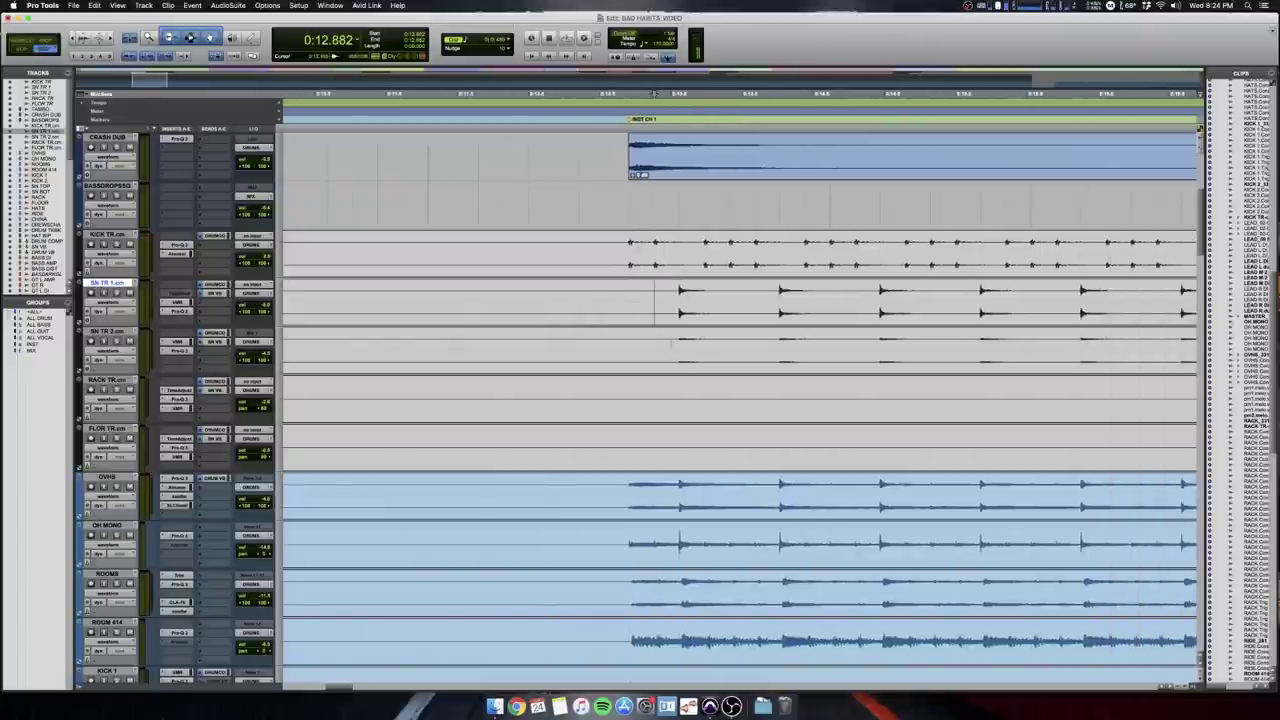
drag(655, 300, 782, 345)
key(p)
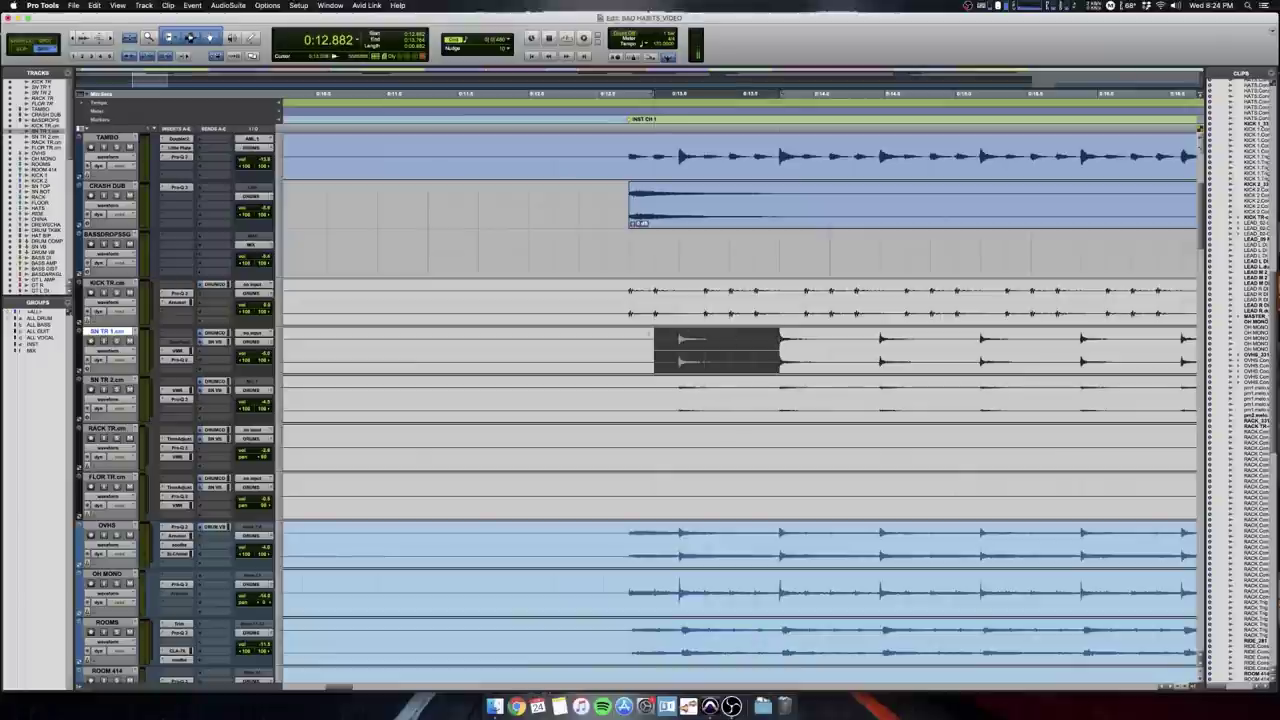
Play SN TR 1.cm soloed from 0:12.882, stop playback and move the edit cursor down to SN TR 2.cm.
click(649, 338)
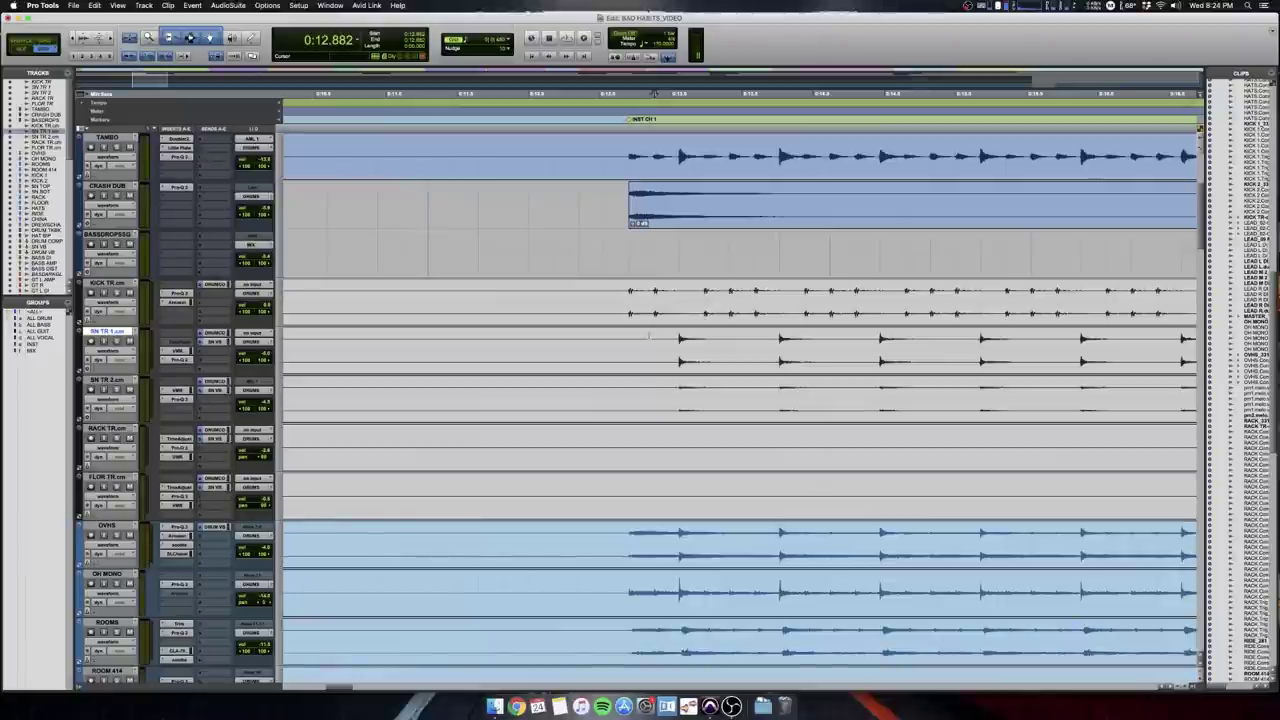
key(space)
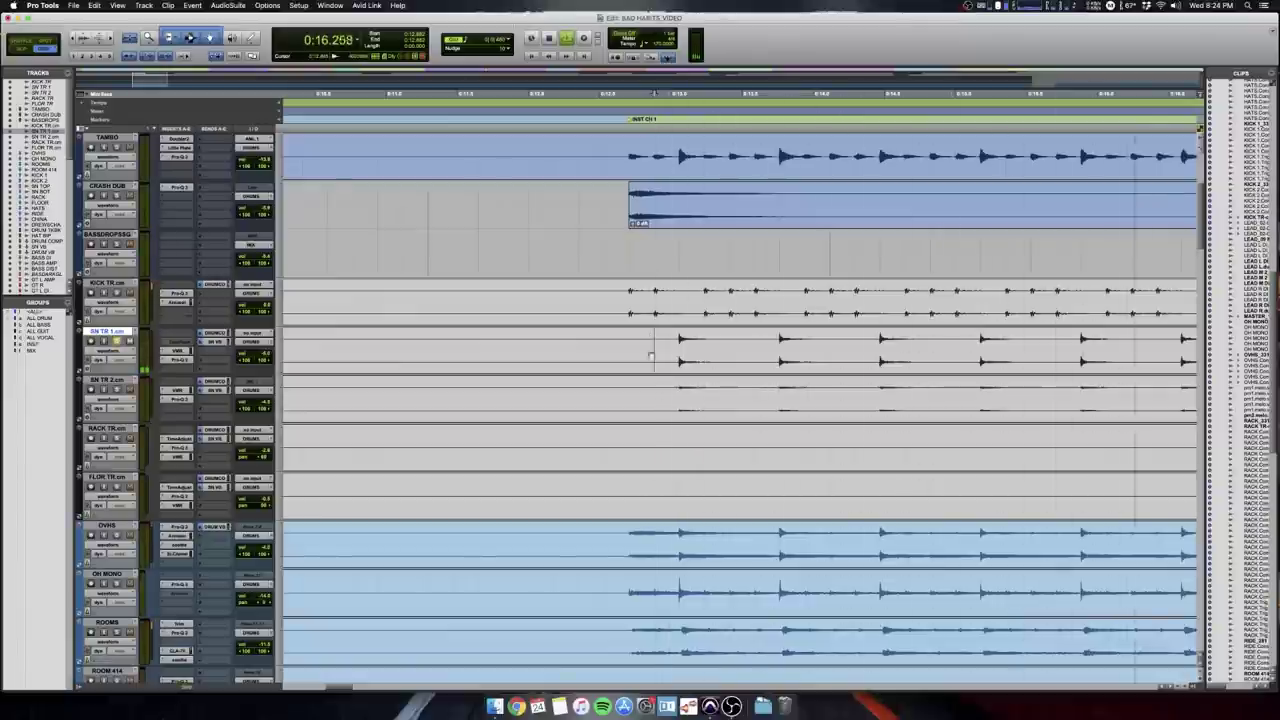
key(space)
key(semicolon)
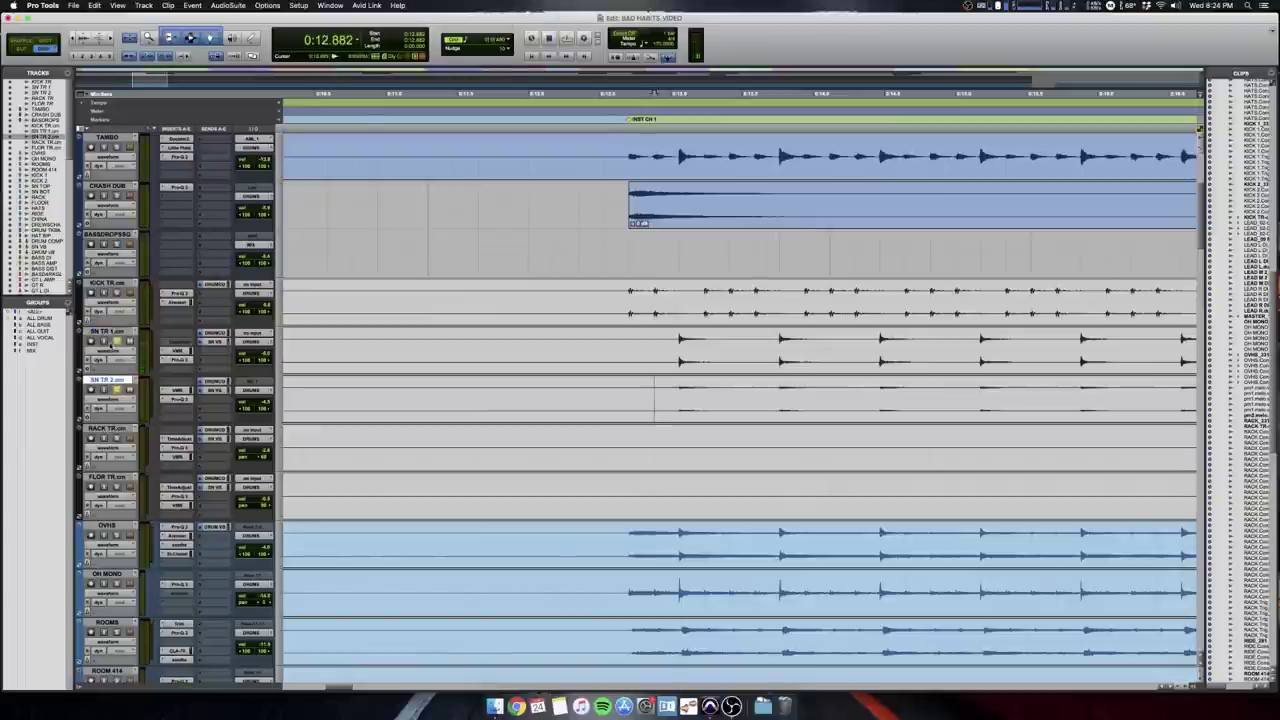
Play SN TR 2.cm soloed from 0:12.882, stop, and replay it together with SN TR 1.cm from the same point.
key(space)
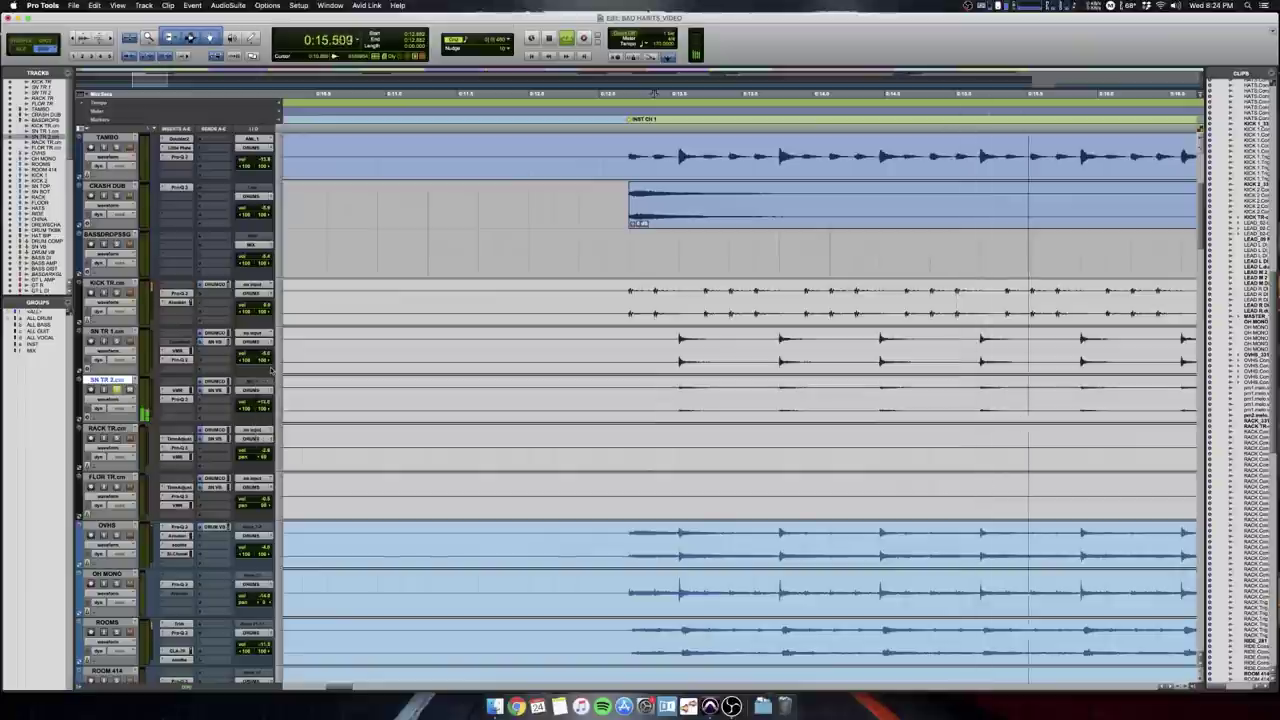
key(space)
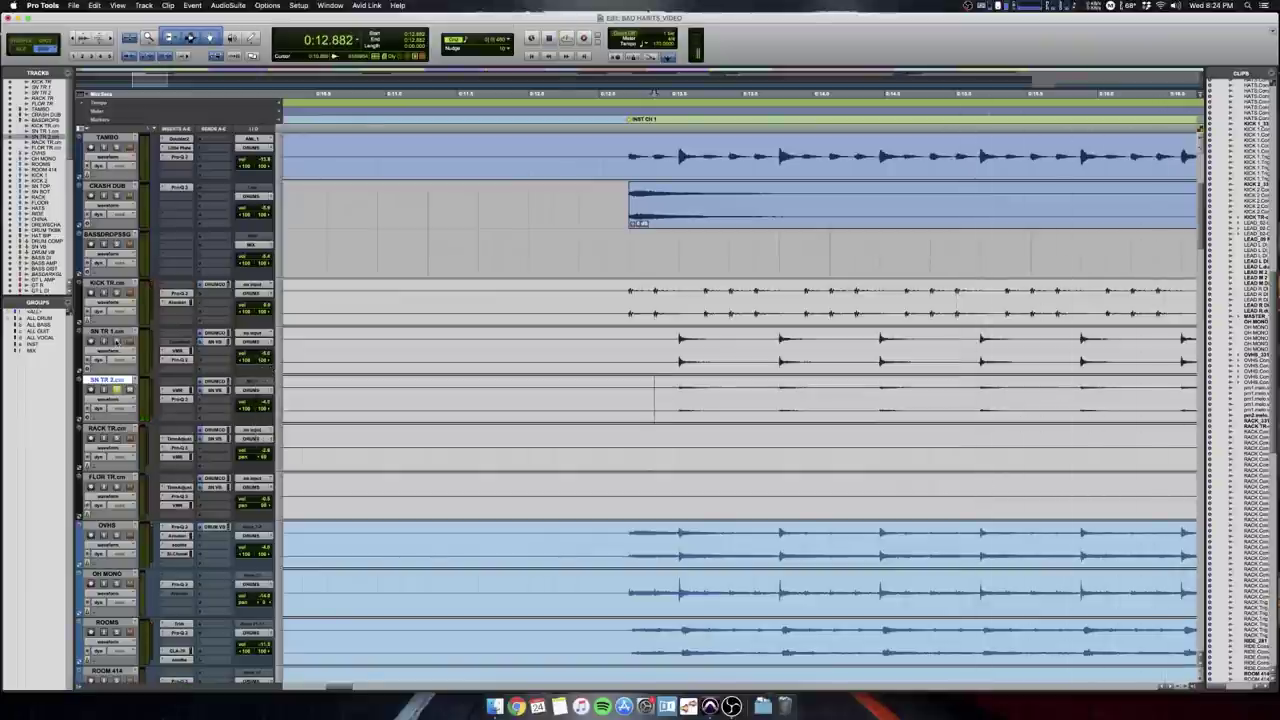
key(space)
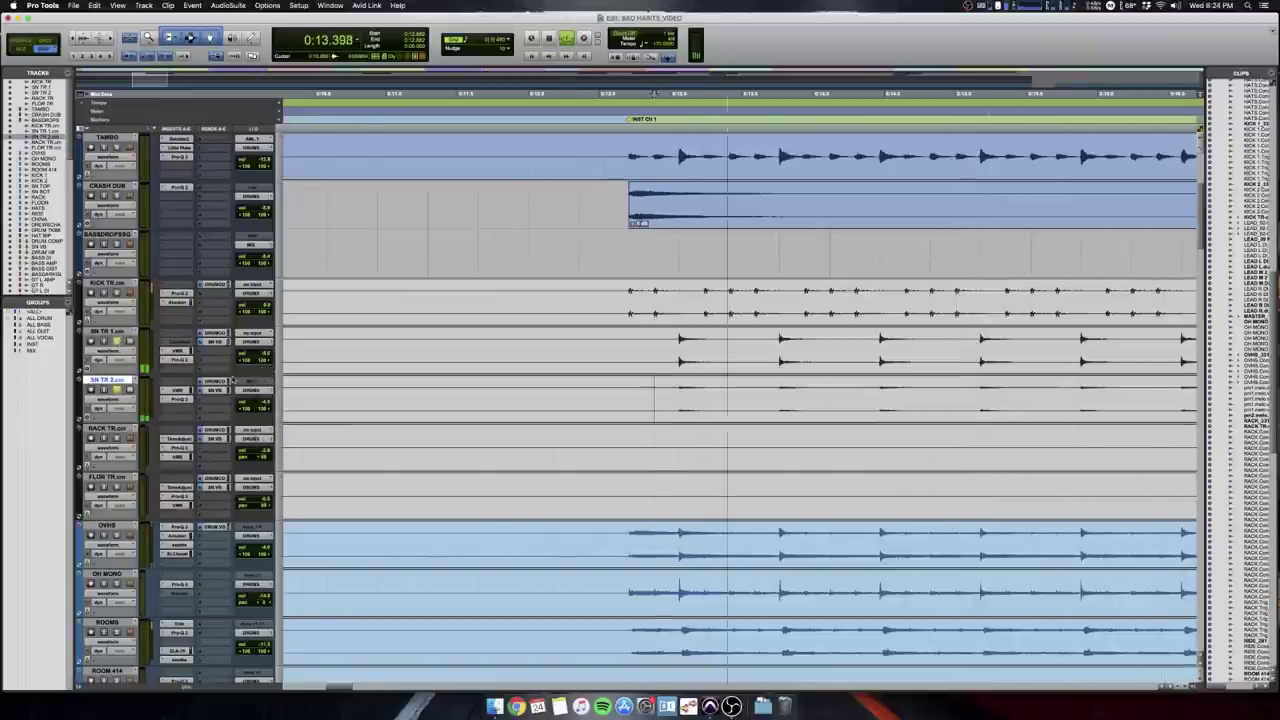
key(r)
key(r)
scroll(232, 380, right, 4)
scroll(232, 380, down, 5)
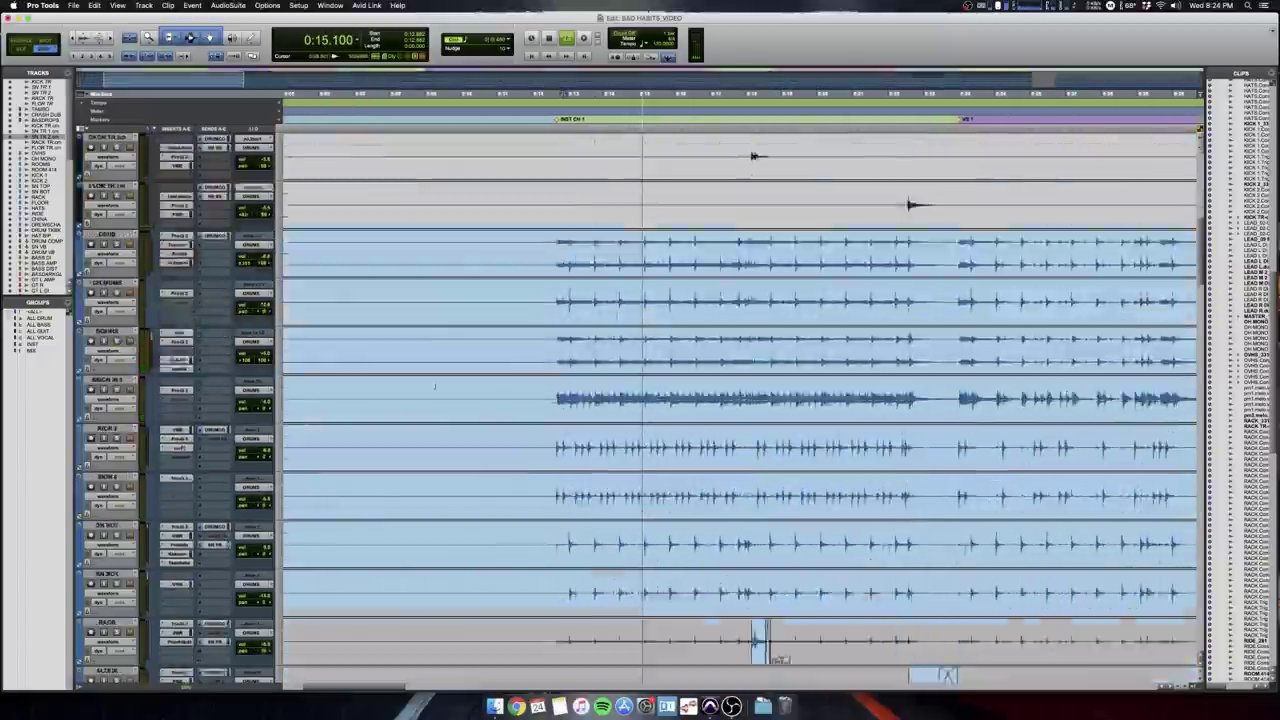
scroll(740, 400, down, 6)
key(space)
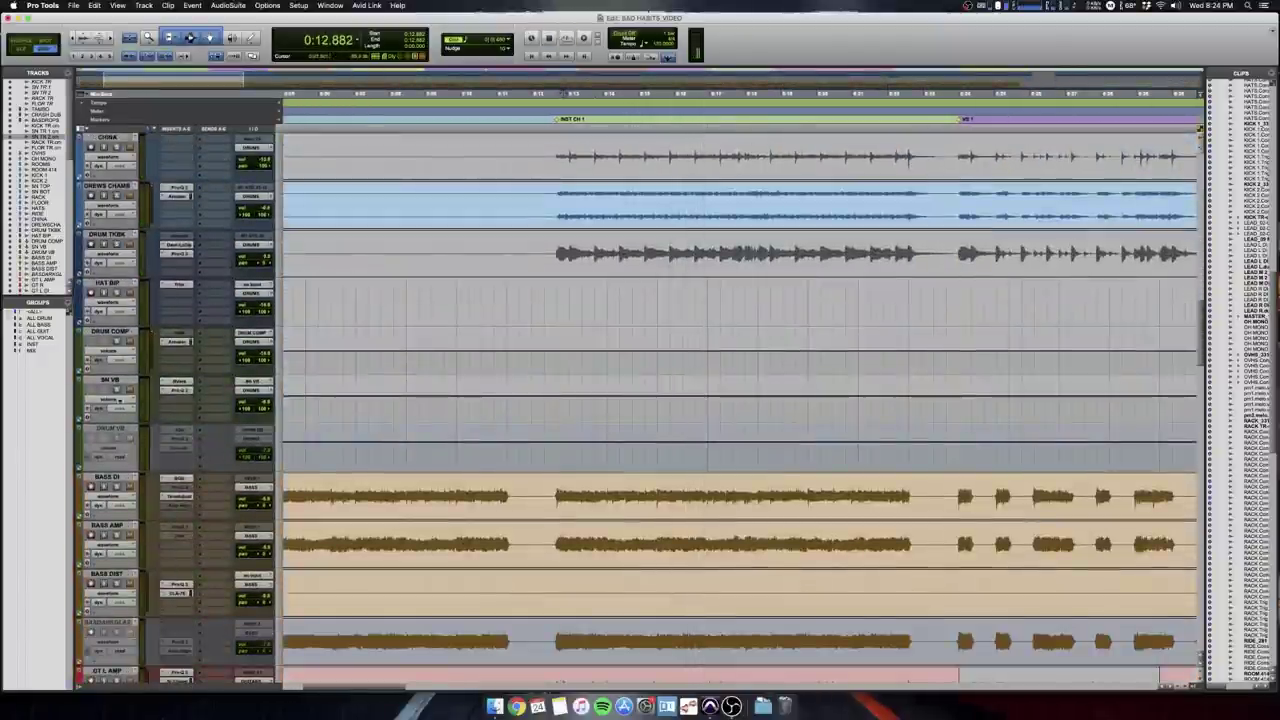
Replay the soloed snare triggers from 0:12.882 while checking the SN VB reverb return, and stop playback.
key(space)
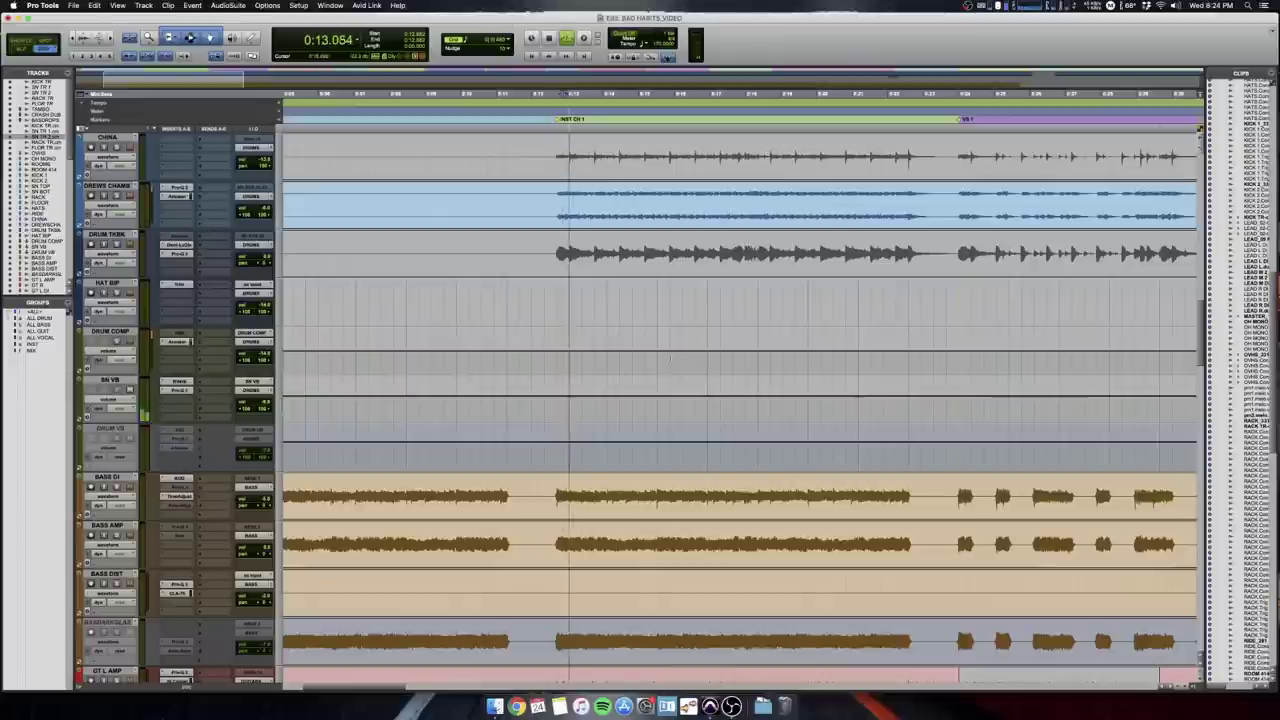
scroll(740, 400, down, 1)
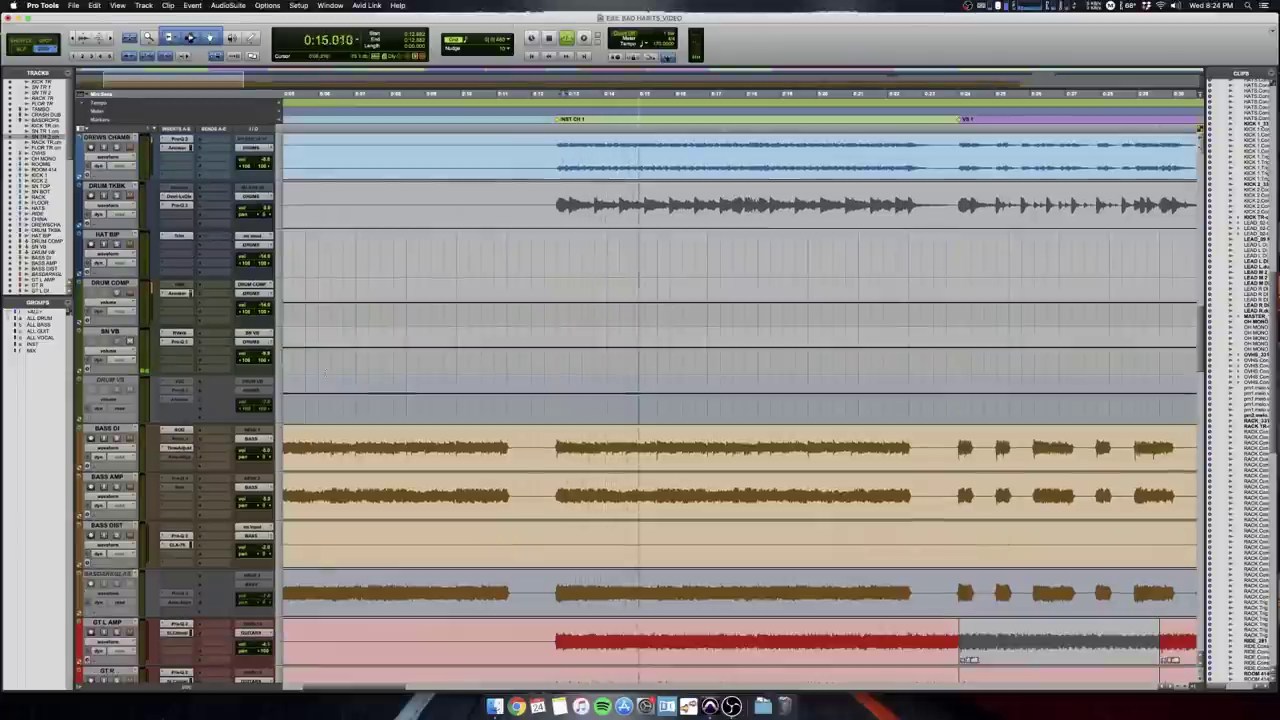
scroll(740, 400, up, 1)
scroll(740, 400, up, 2)
key(space)
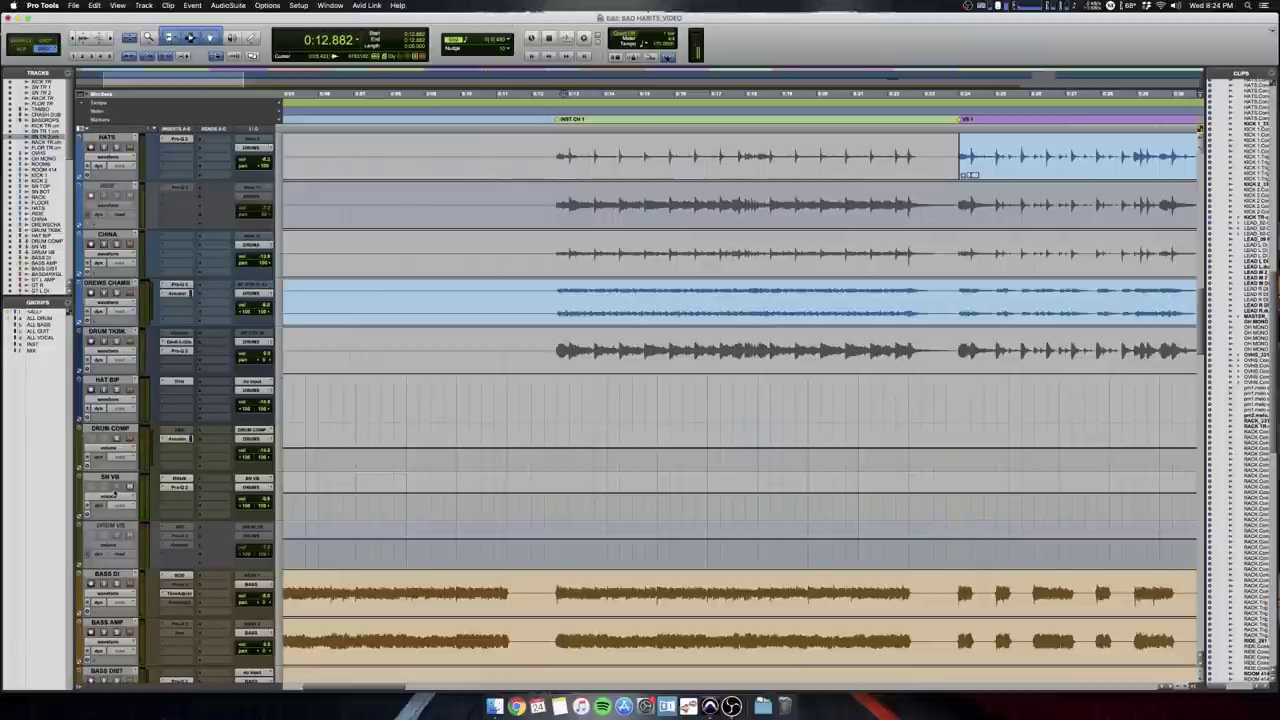
Return to the trigger tracks and highlight a range of the first snare hits on SN TR 2.cm starting at 0:13.058.
scroll(115, 490, up, 10)
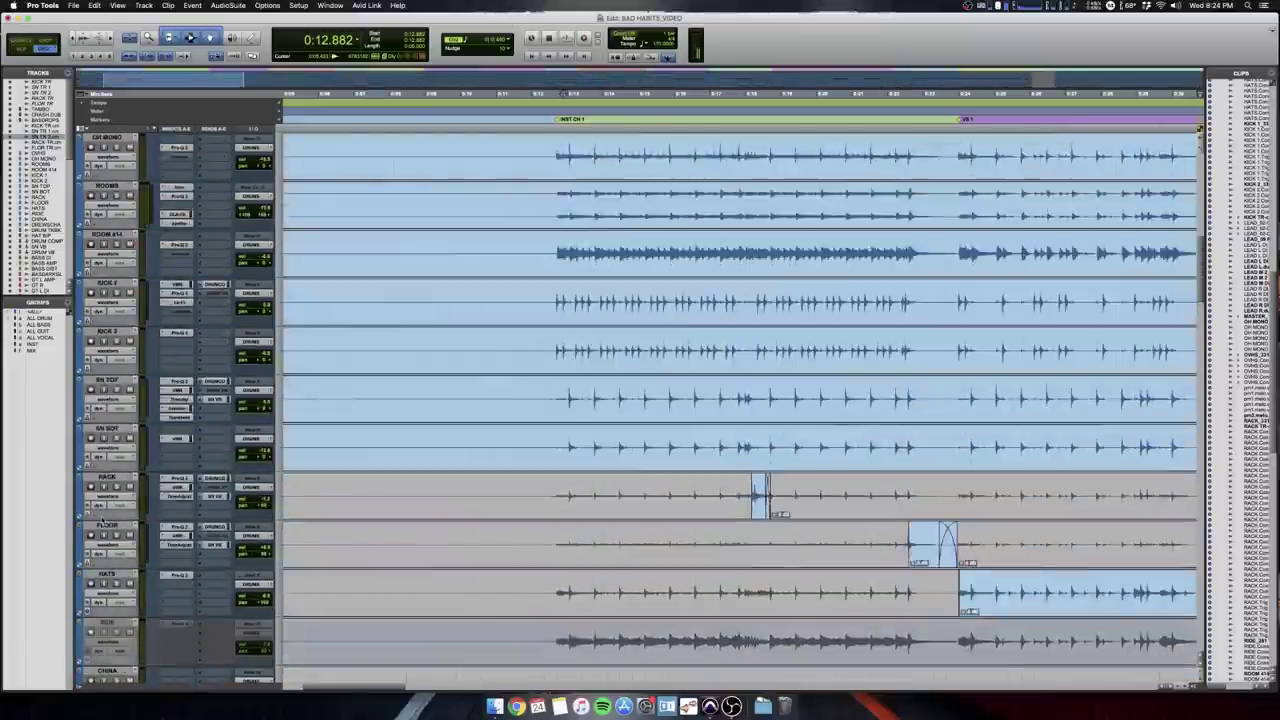
scroll(100, 518, up, 3)
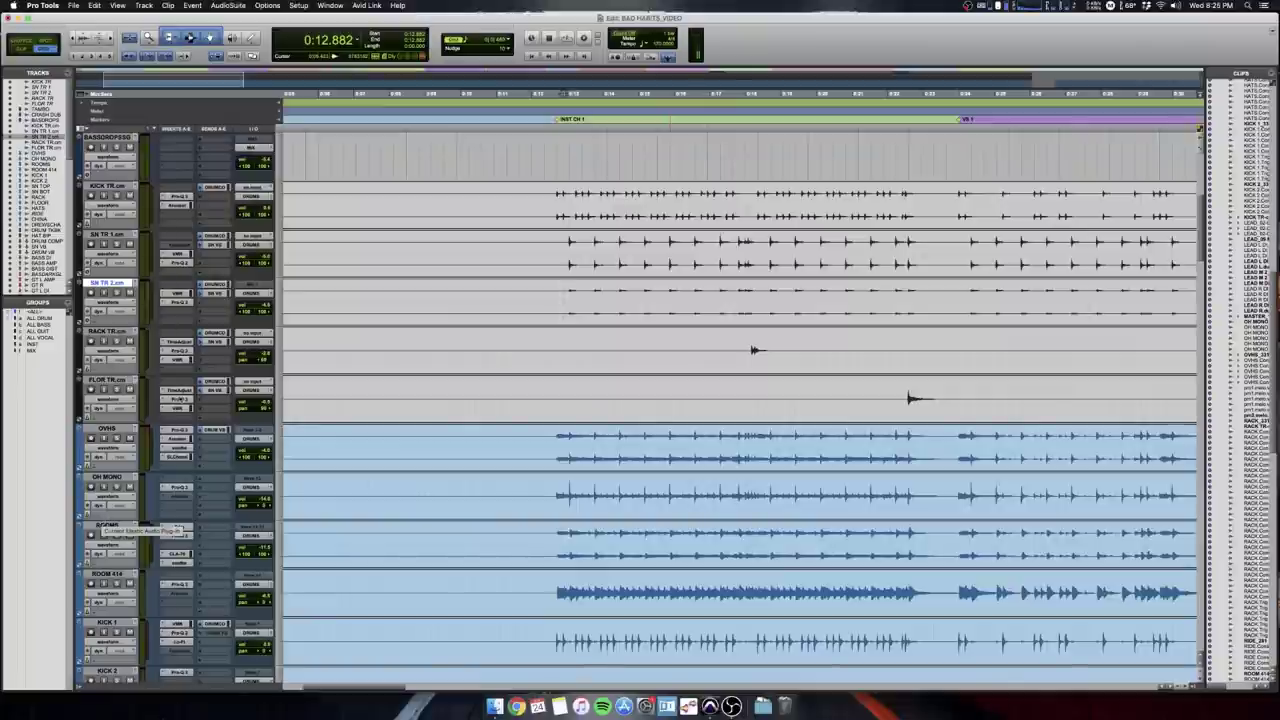
drag(551, 209, 695, 290)
click(568, 290)
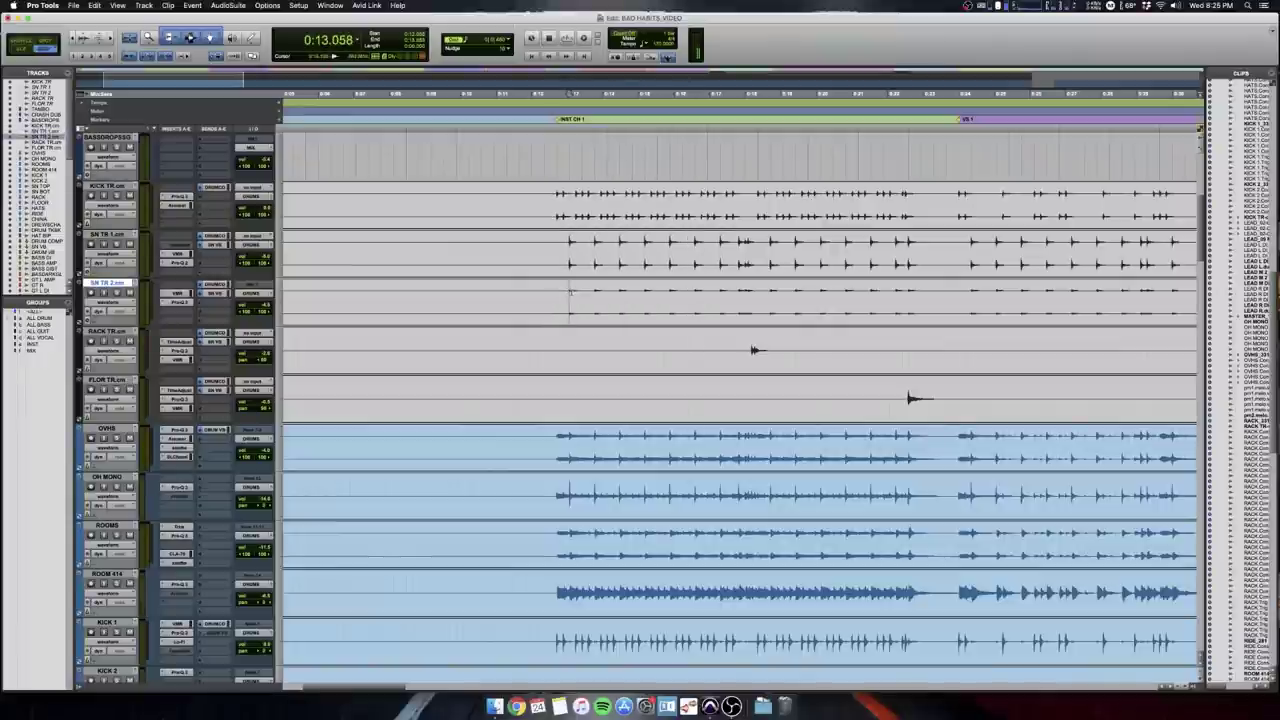
drag(571, 291, 632, 296)
Highlight a range on RACK TR.cm starting at 0:17.823, over its tom hit in INST CH 1.
scroll(634, 297, right, 3)
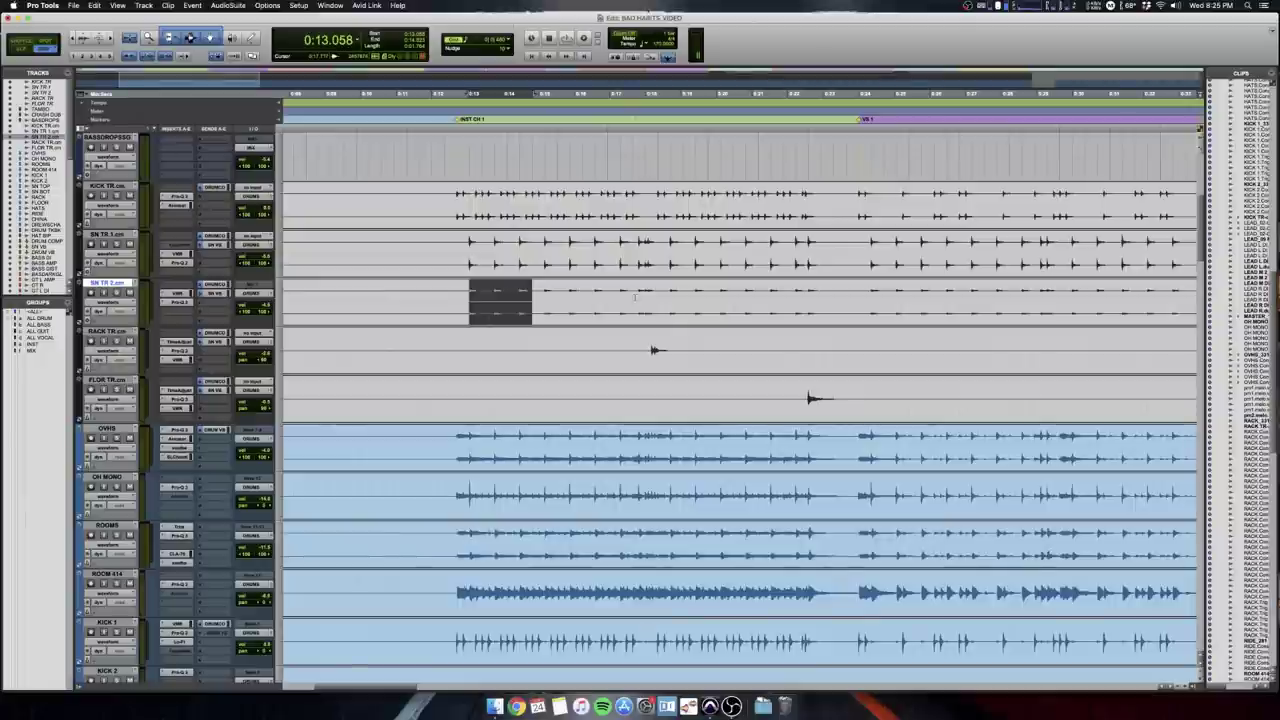
scroll(623, 317, left, 1)
drag(666, 352, 831, 365)
key(r)
key(r)
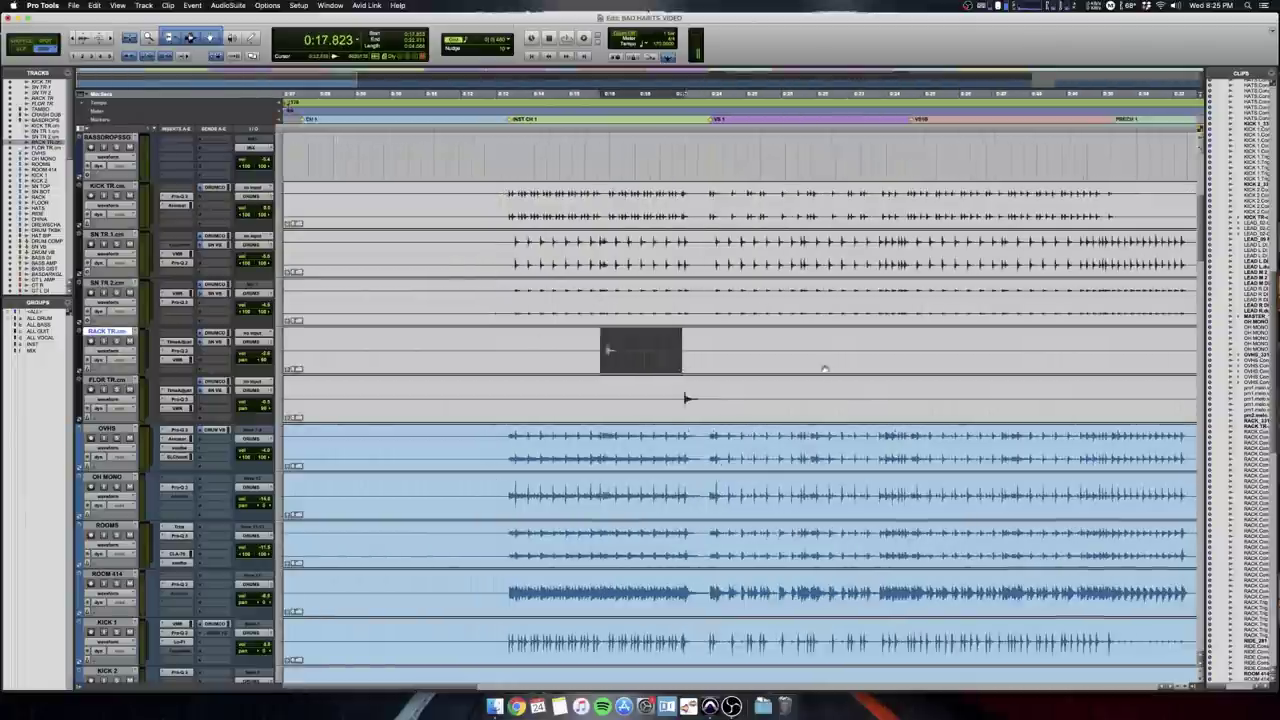
Place the edit cursor on RACK TR.cm at 1:30.882 and look over the tom hits around CH 3.
scroll(805, 364, right, 10)
click(720, 342)
scroll(735, 345, up, 5)
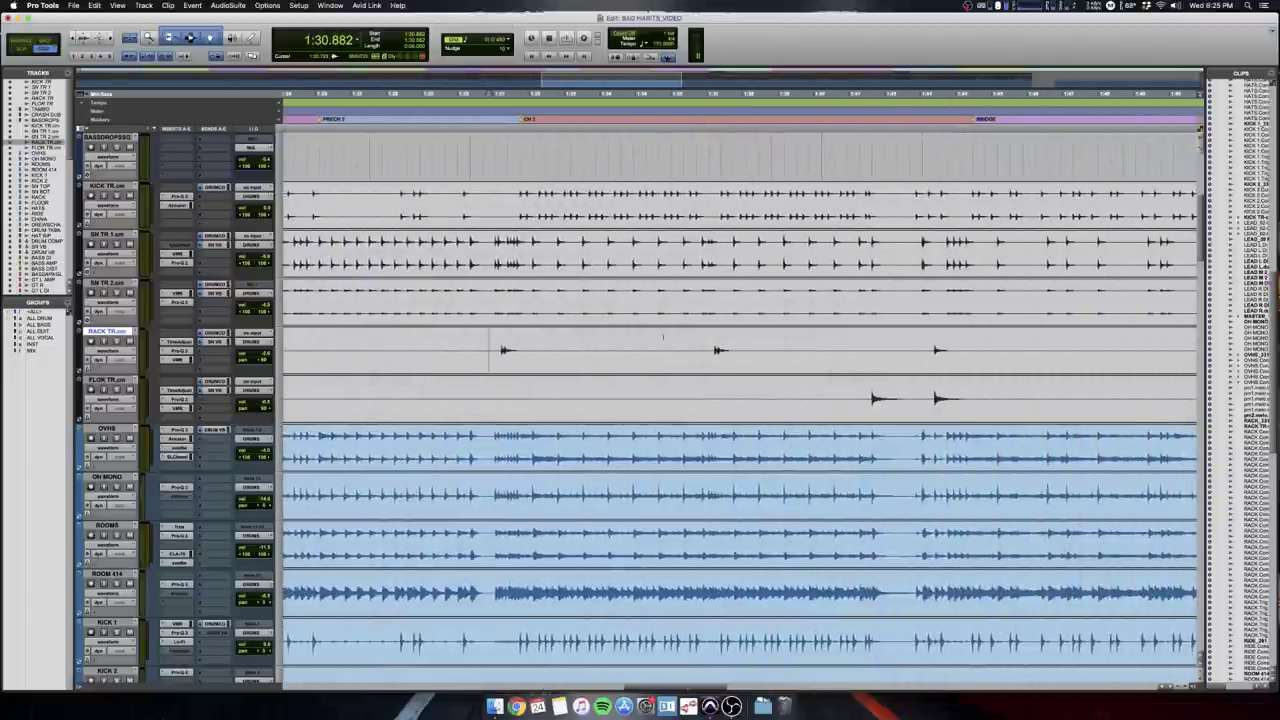
scroll(867, 351, right, 5)
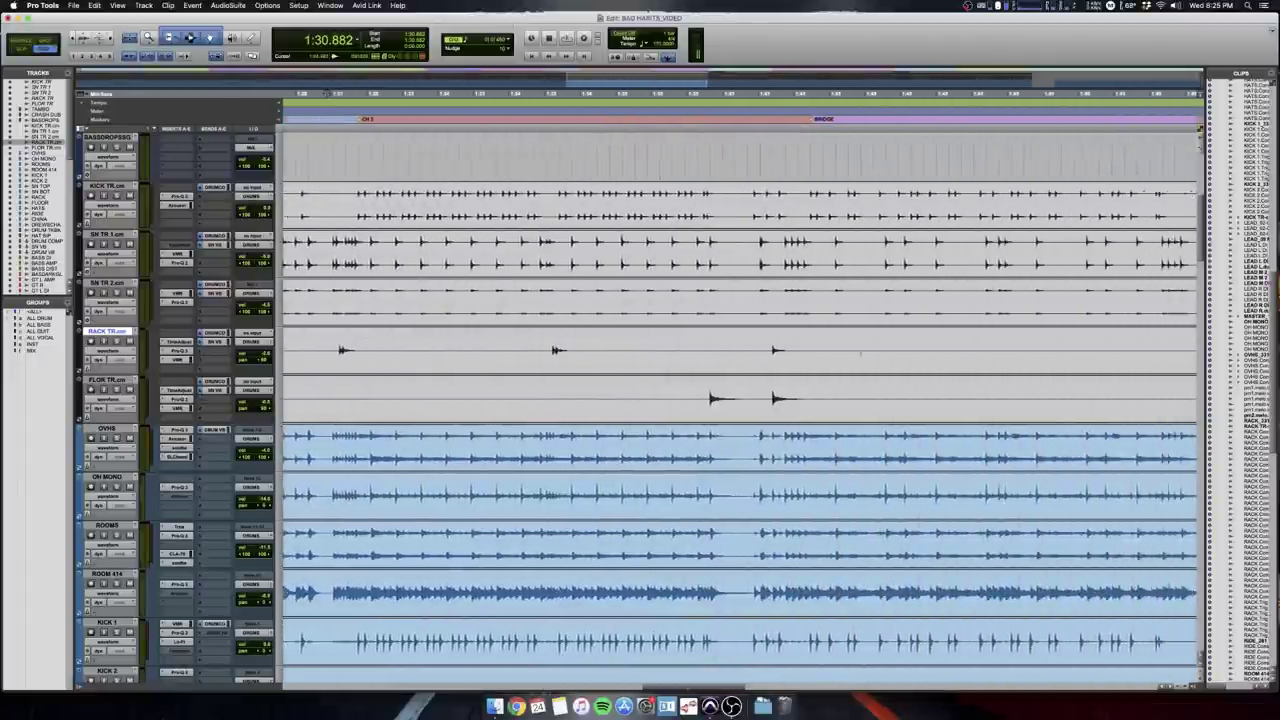
Play RACK TR.cm soloed from 1:37.058, just before its tom hit, while checking the reverb returns, and stop playback.
key(r)
scroll(867, 351, up, 1)
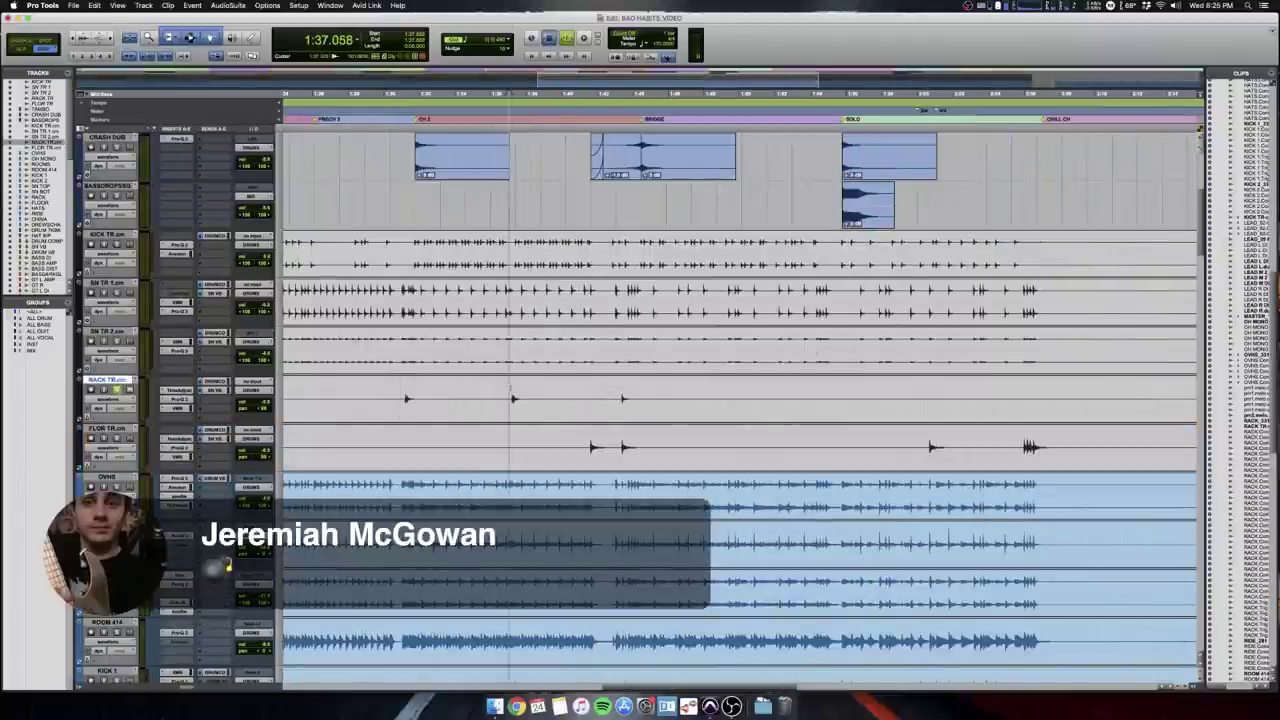
scroll(470, 407, down, 4)
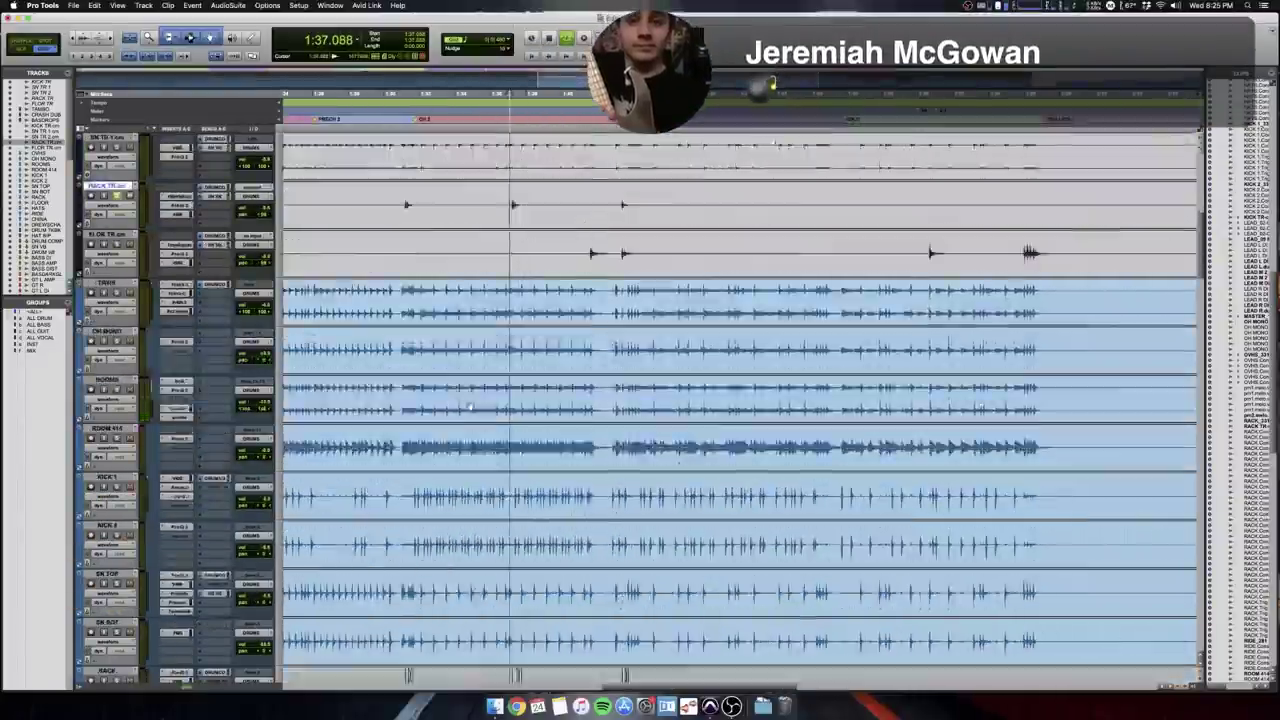
scroll(470, 407, down, 10)
scroll(640, 400, down, 3)
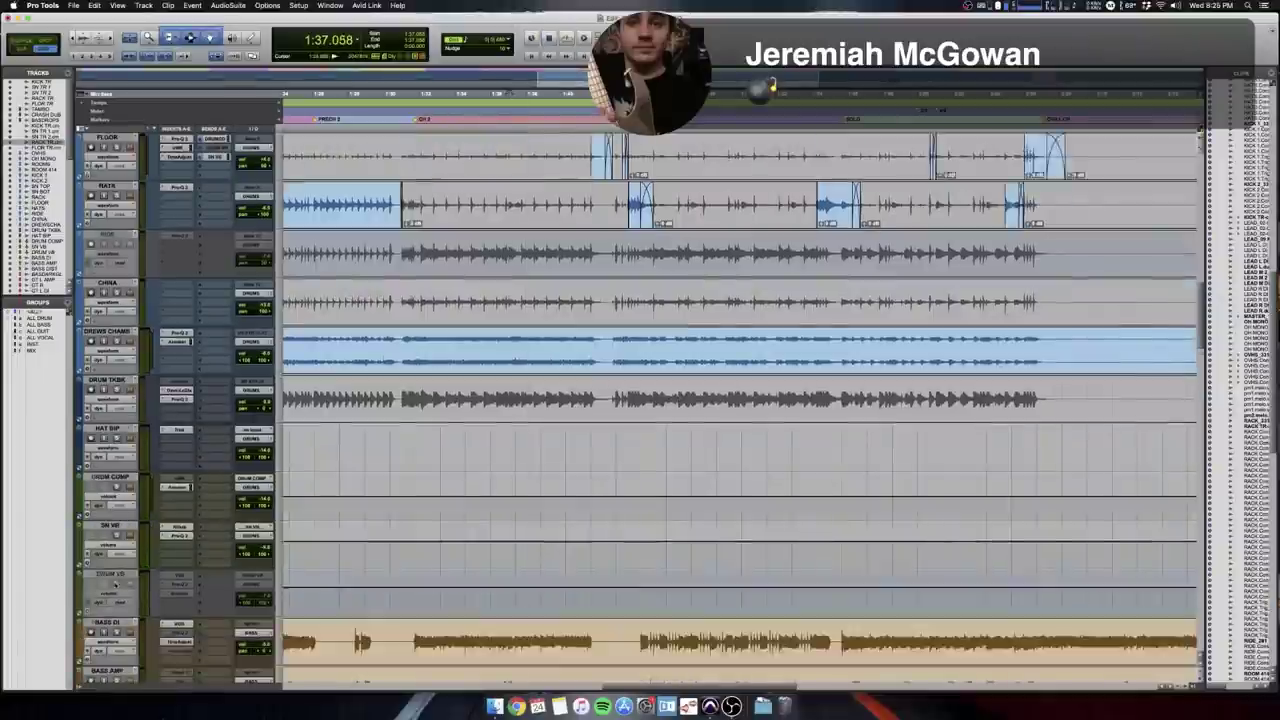
scroll(640, 400, up, 15)
click(511, 300)
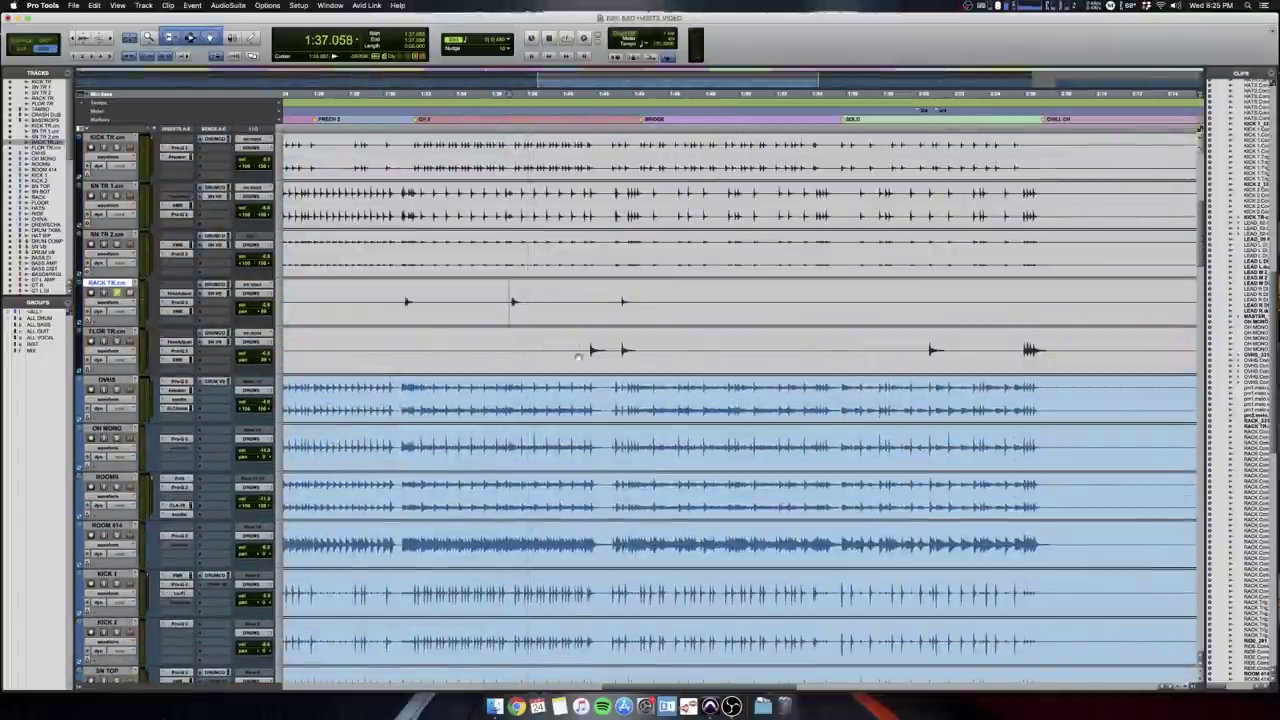
Set the edit cursor on FLOR TR.cm at 1:41.470, play its hit soloed and stop playback.
click(588, 349)
key(space)
click(117, 341)
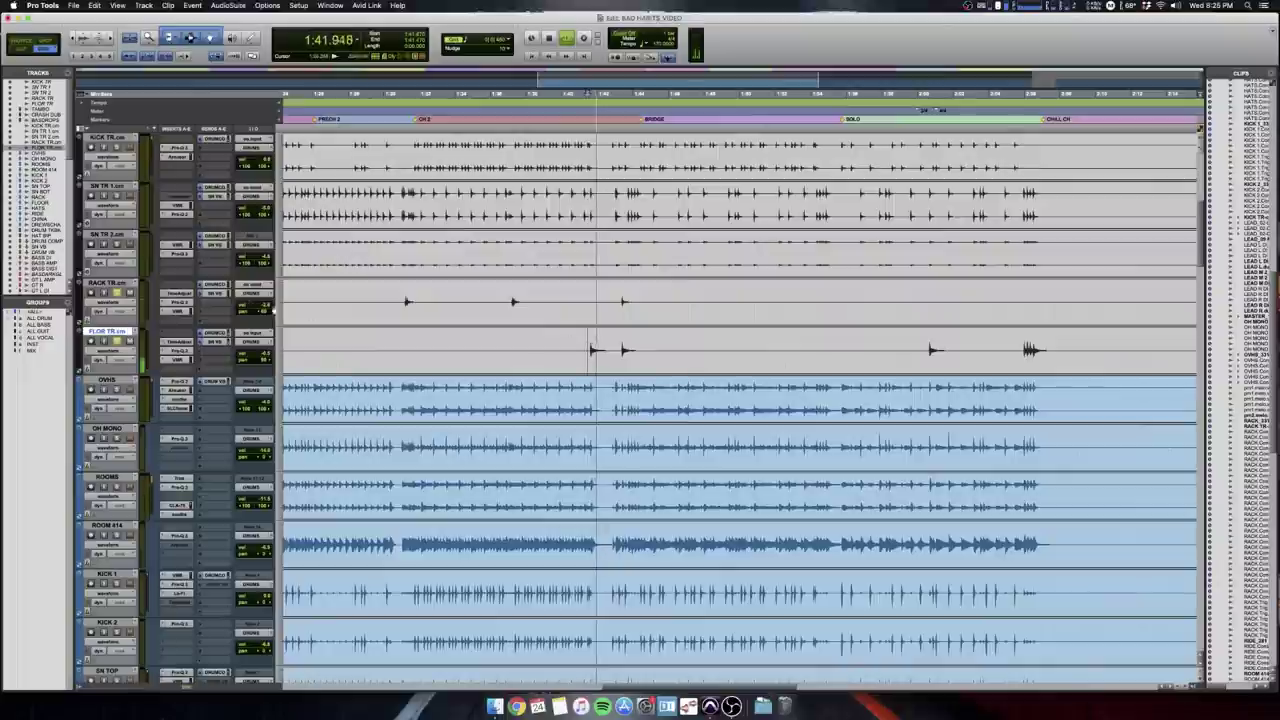
key(space)
Place the edit cursor at 0:12.352, just before INST CH 1, across all five trigger tracks from KICK TR.cm to FLOR TR.cm.
key(r)
key(r)
scroll(261, 302, up, 2)
scroll(261, 302, left, 1)
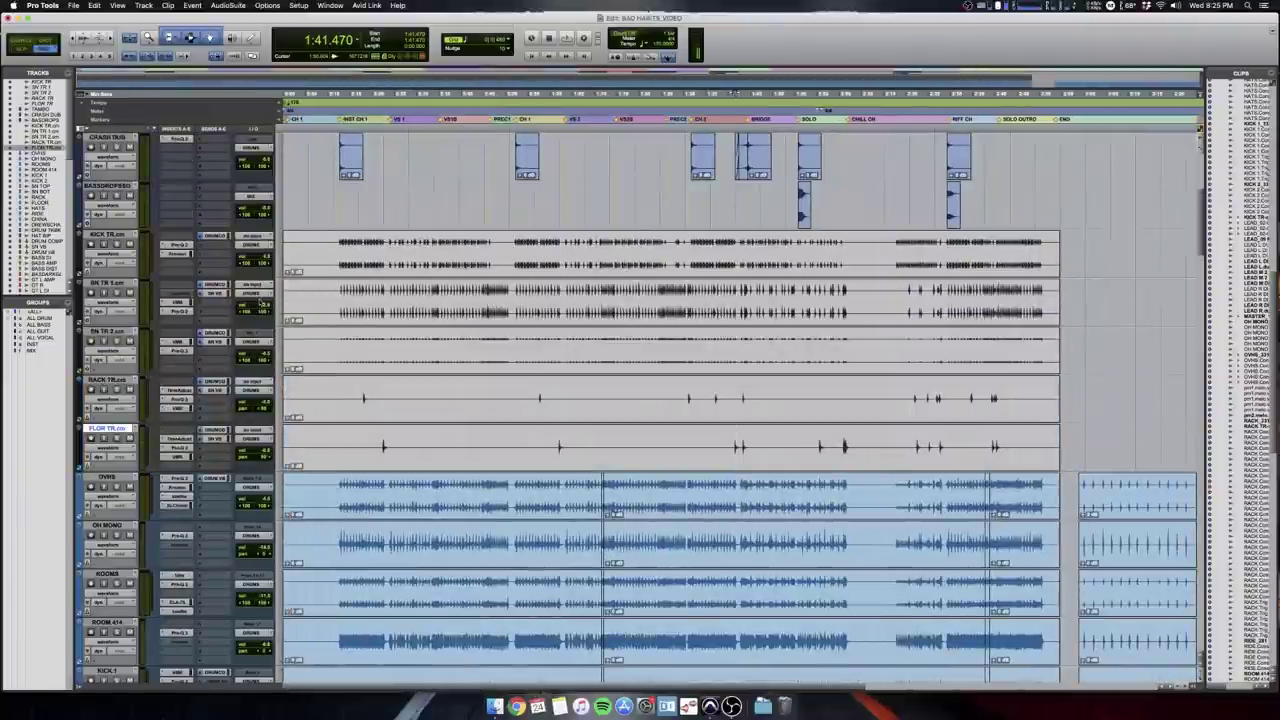
scroll(262, 302, down, 2)
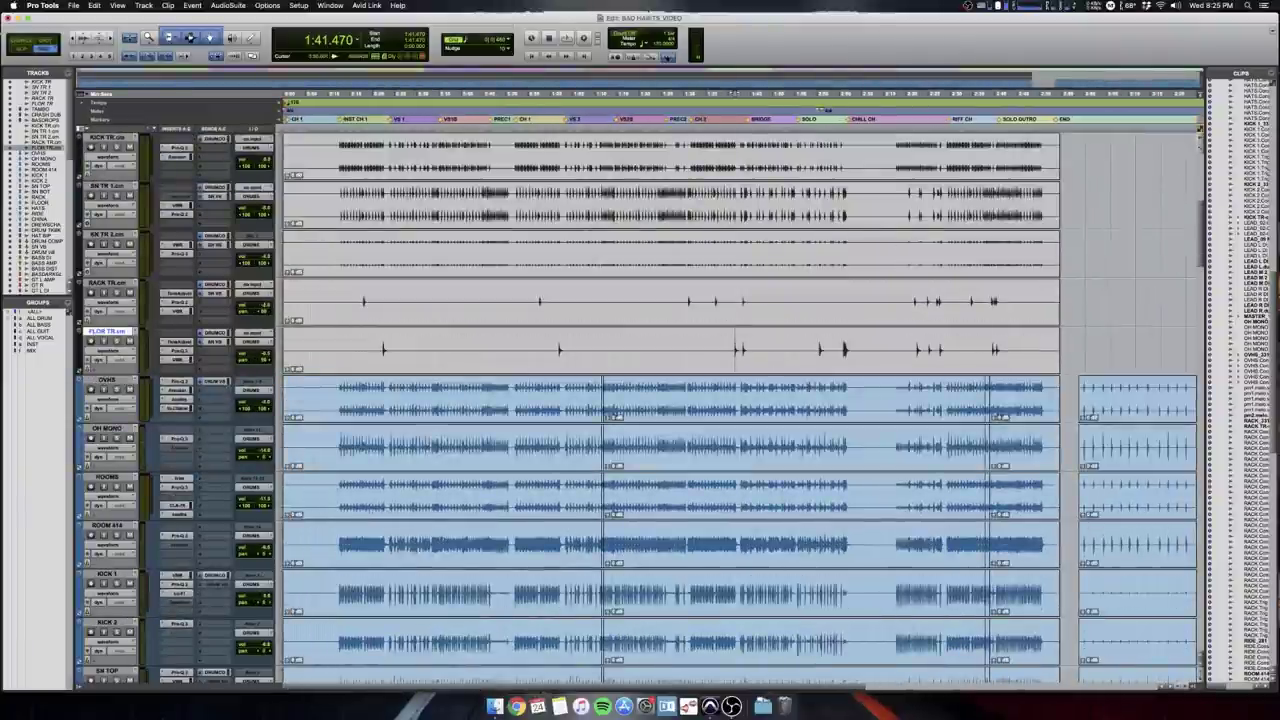
click(339, 347)
key(t)
scroll(340, 345, up, 2)
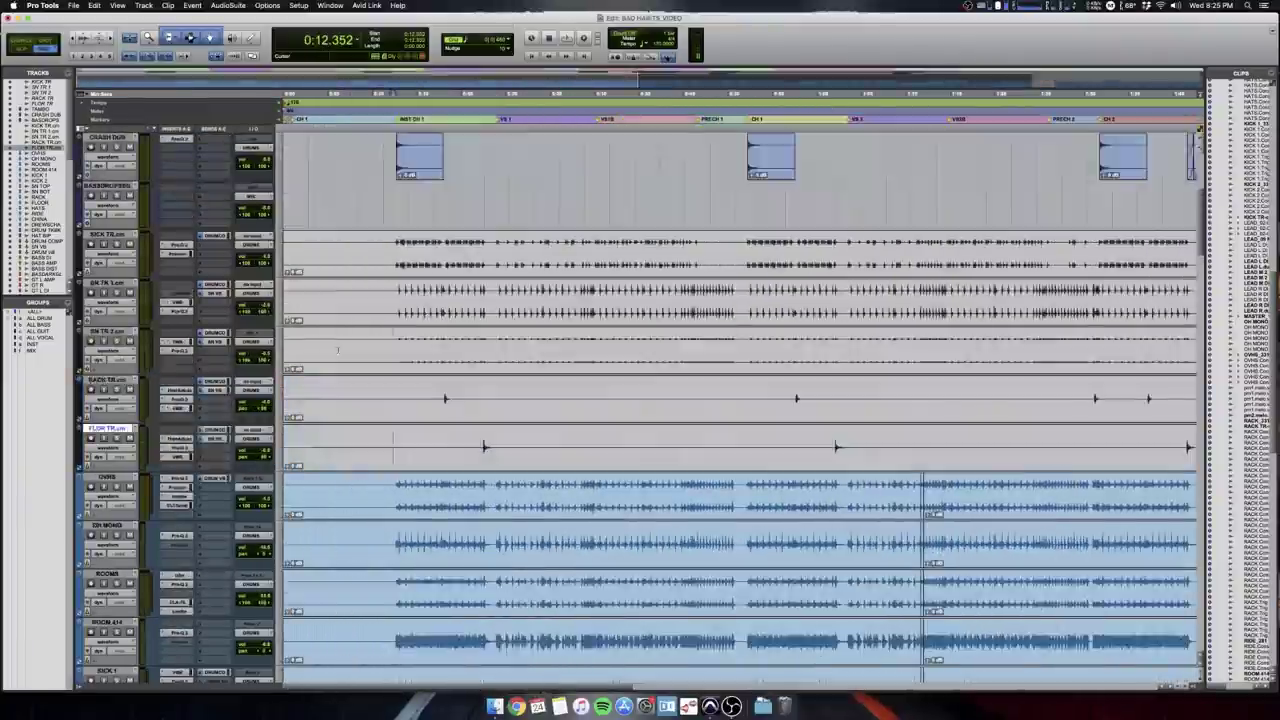
drag(392, 242, 393, 384)
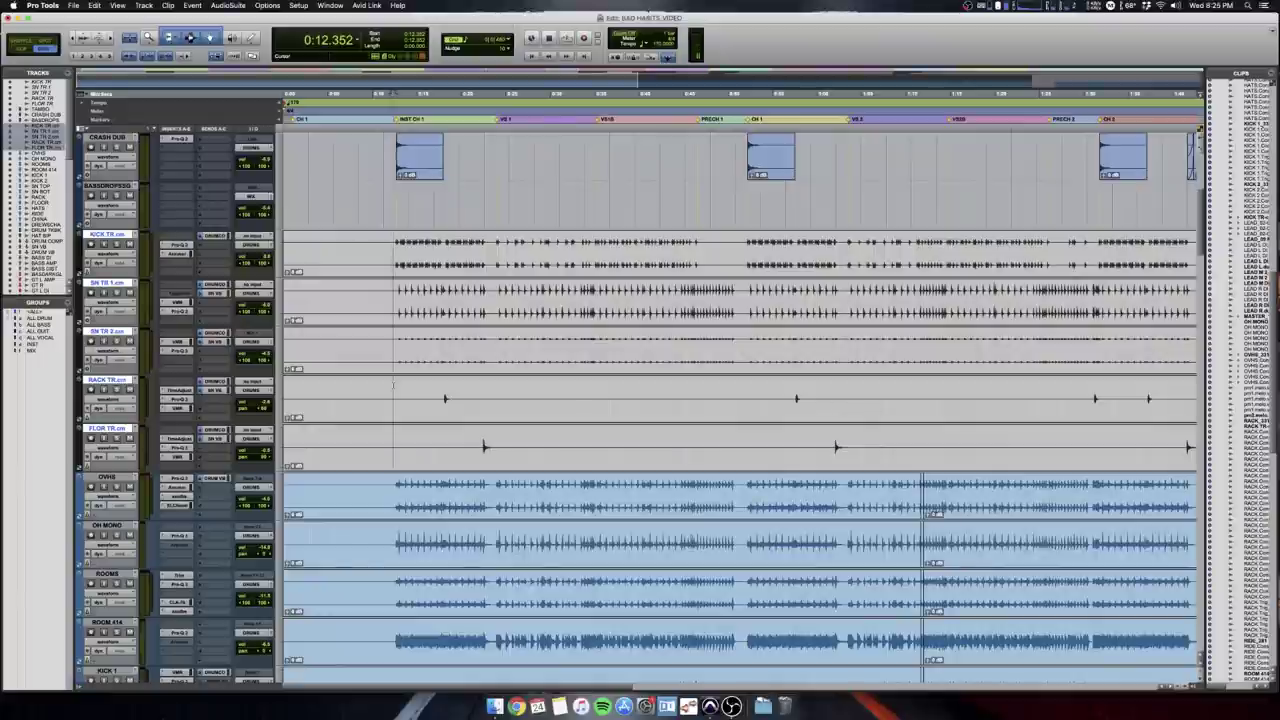
Play the trigger and live drum tracks together from 0:12.352, stop playback and look over the drum tracks.
key(space)
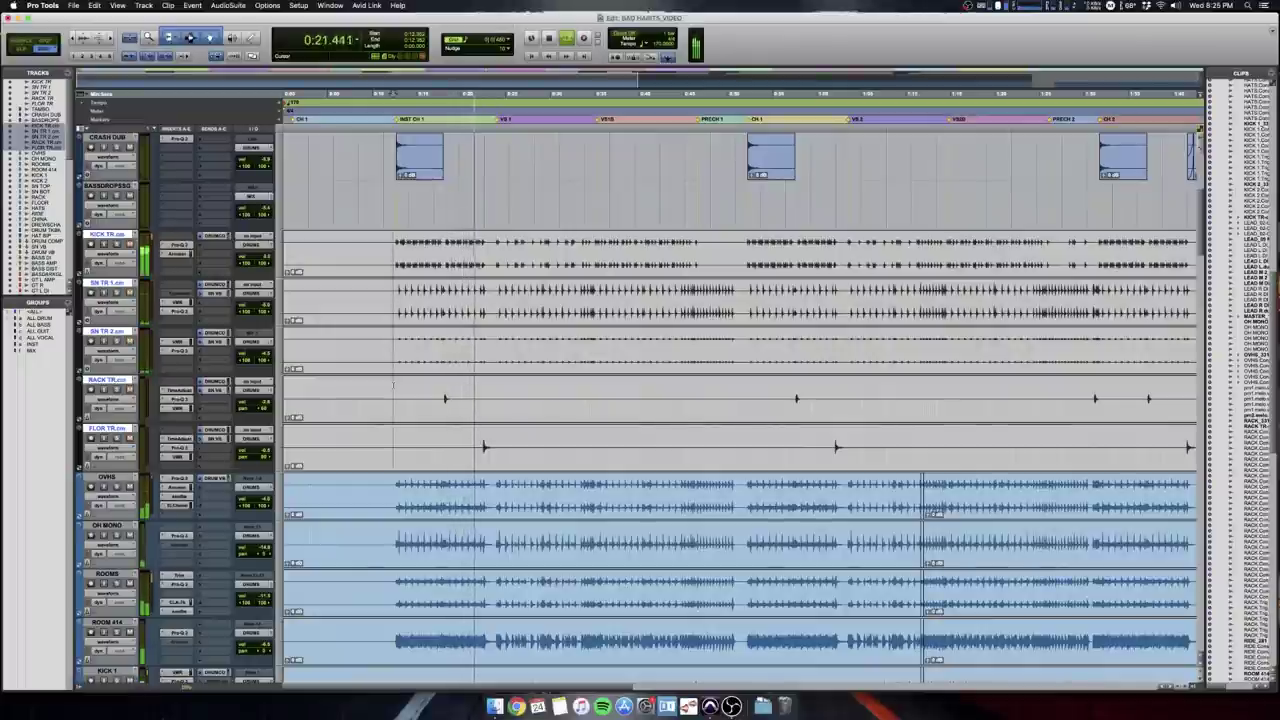
key(space)
scroll(394, 385, down, 1)
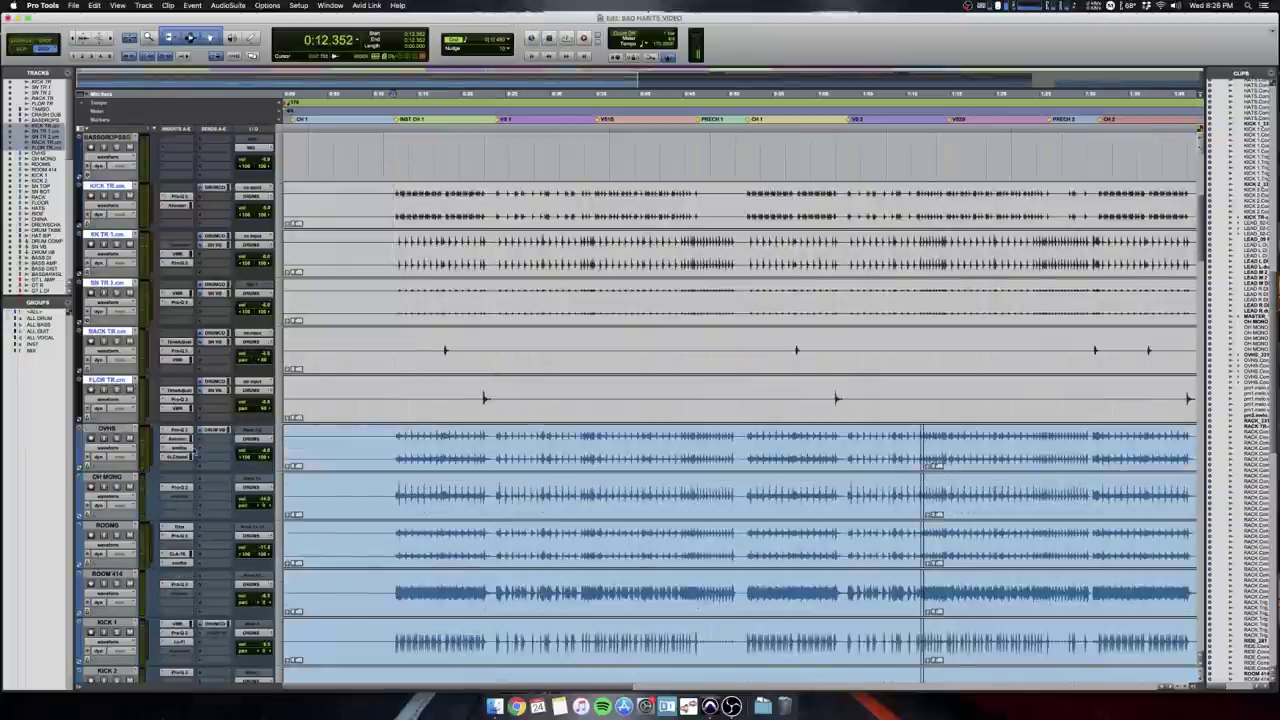
scroll(435, 459, up, 4)
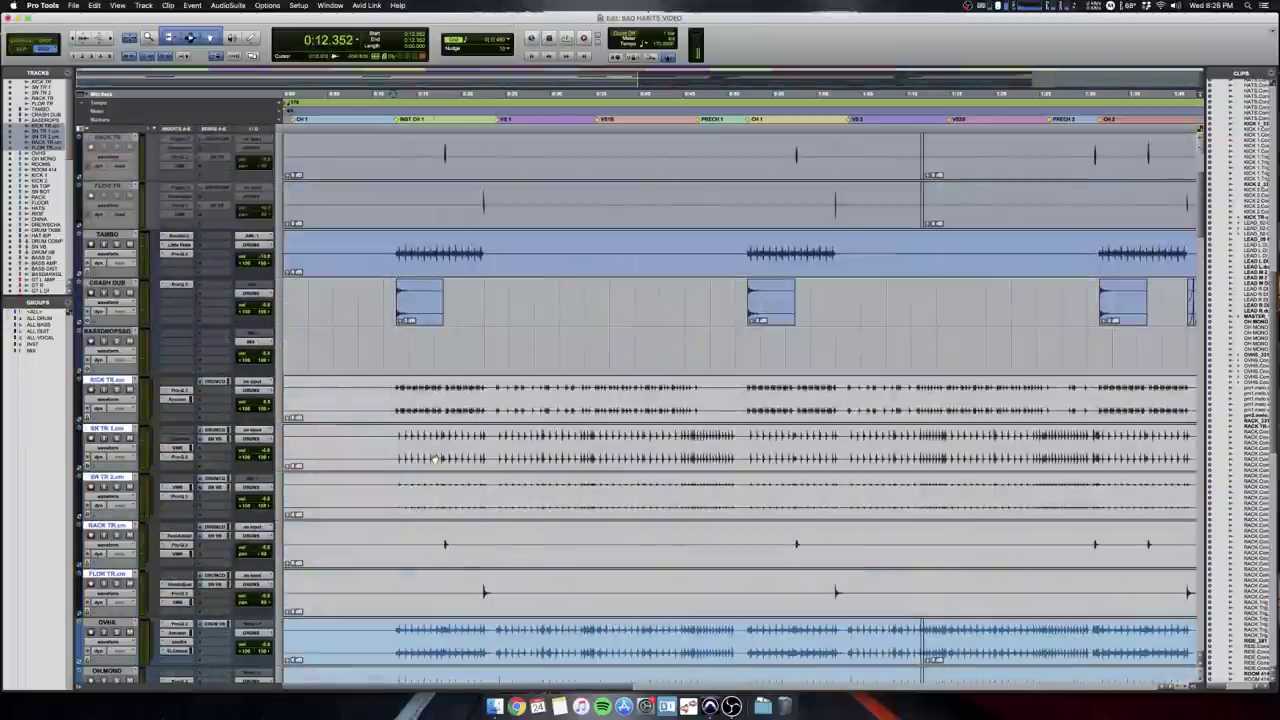
scroll(433, 459, right, 1)
scroll(435, 459, down, 1)
scroll(435, 459, down, 3)
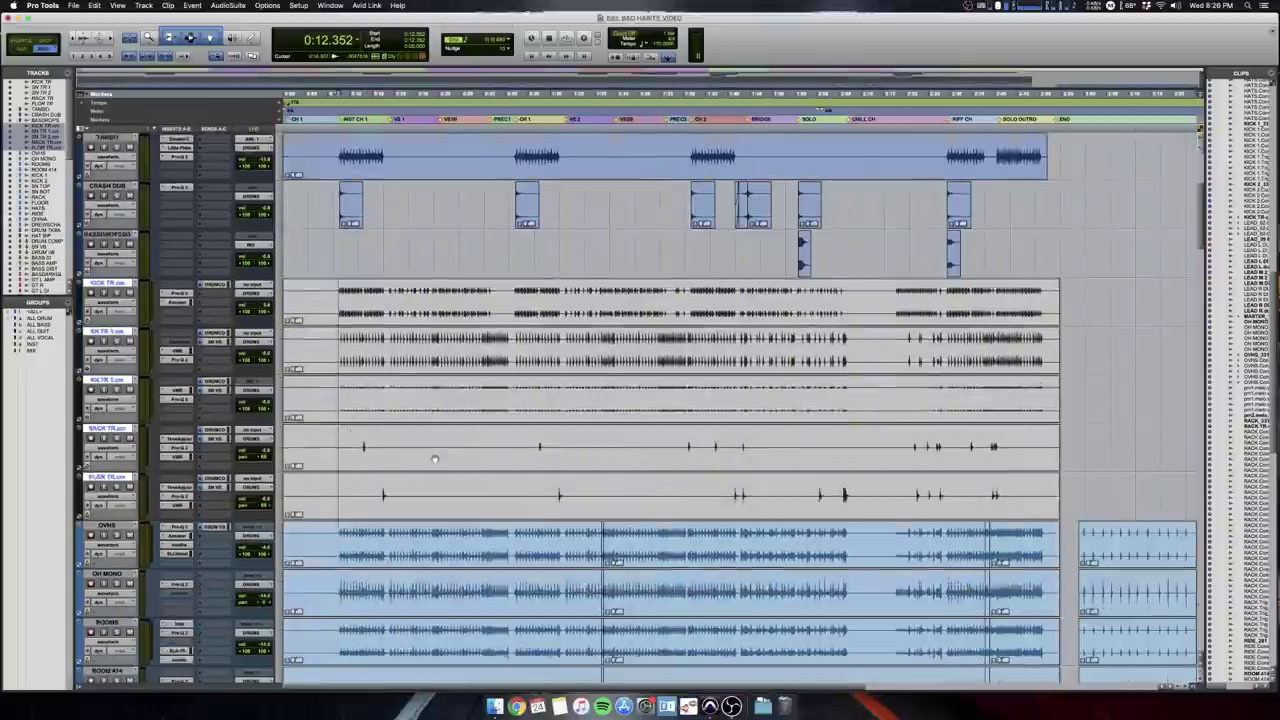
scroll(435, 459, down, 5)
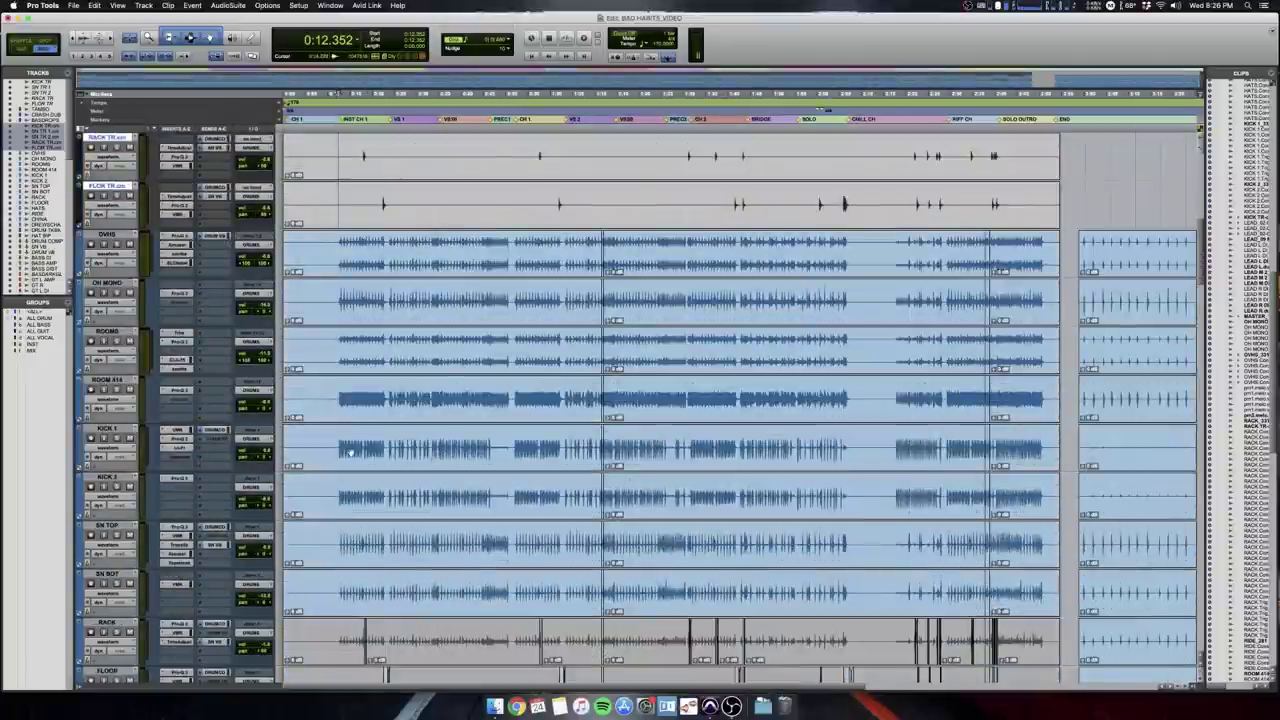
Set the edit cursor on SN TOP to 0:12.529, just before the first hits of INST CH 1.
click(353, 541)
key(t)
key(t)
key(t)
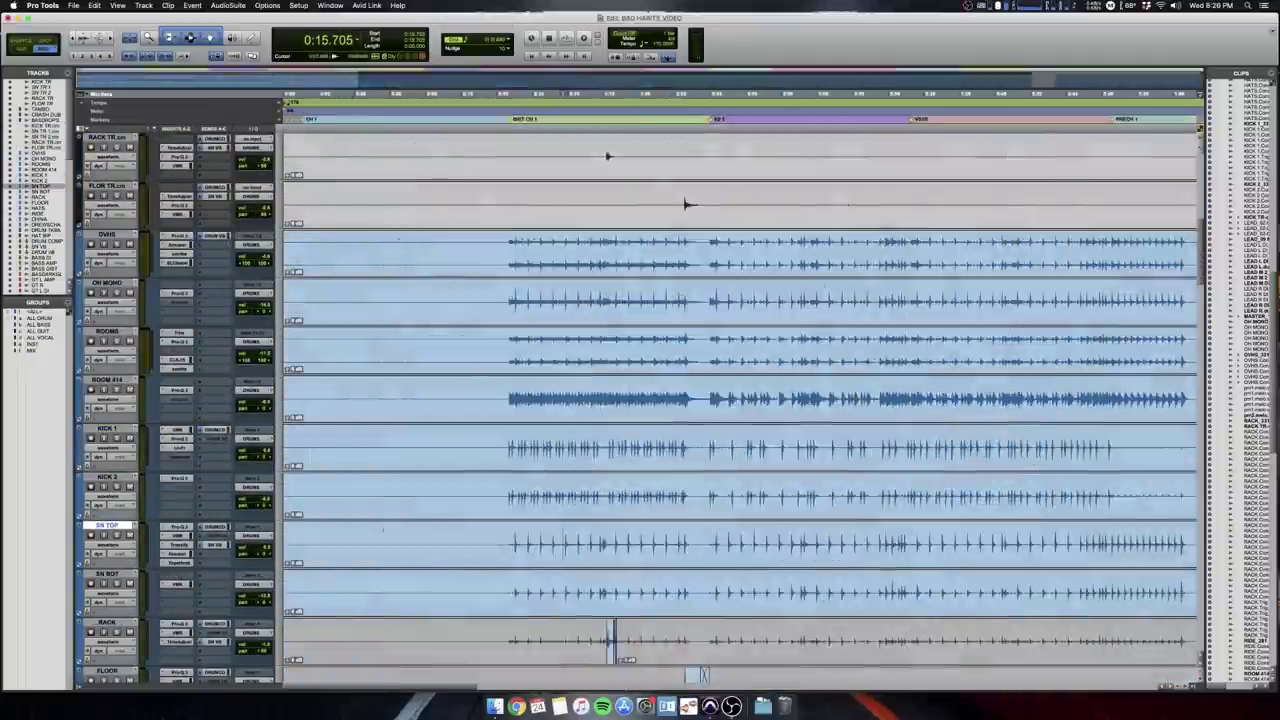
key(t)
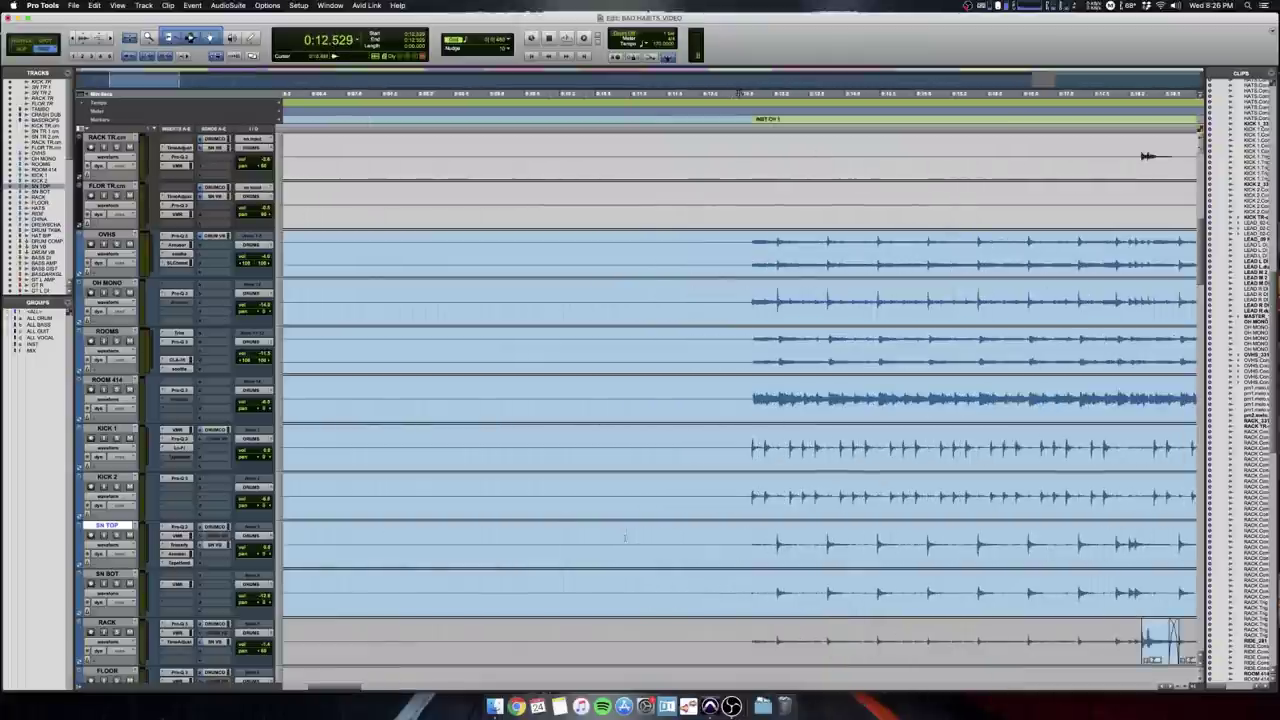
scroll(622, 534, right, 3)
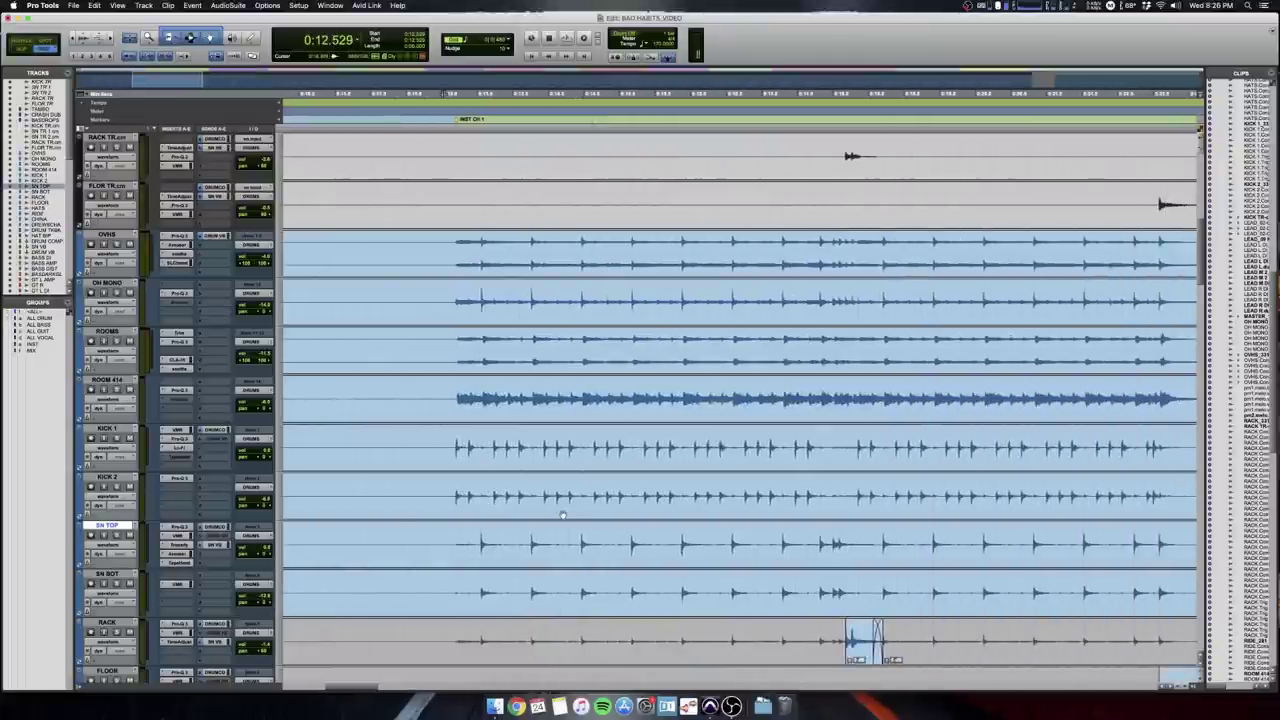
Play SN TOP soloed from 0:12.529 while looking over the live drum tracks, stop playback and unsolo it.
key(space)
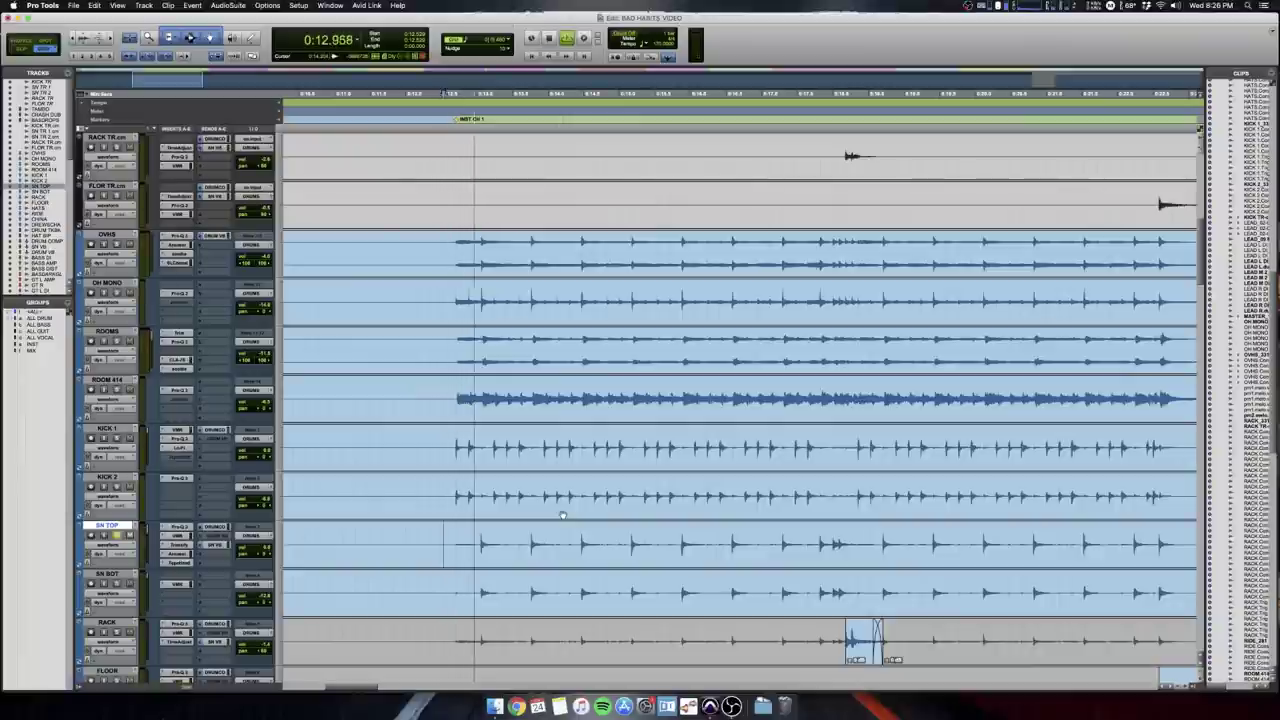
scroll(562, 515, down, 5)
scroll(562, 515, up, 2)
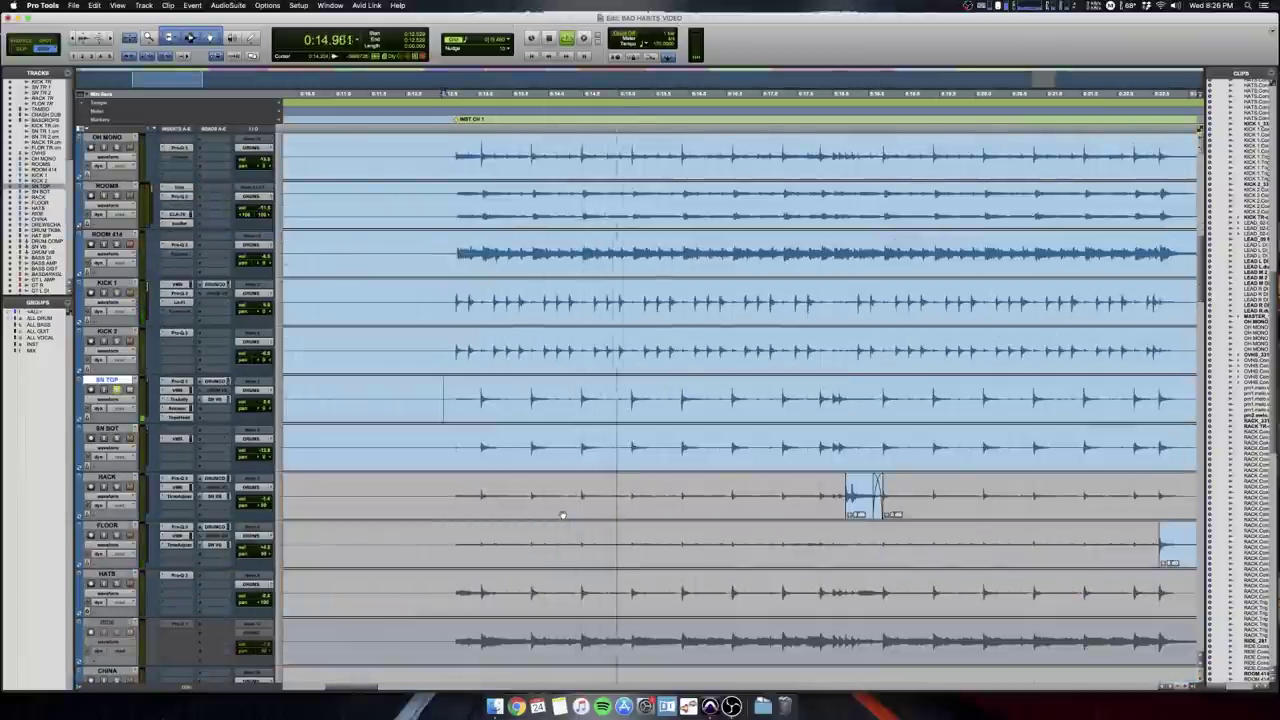
scroll(562, 515, down, 8)
scroll(562, 515, up, 10)
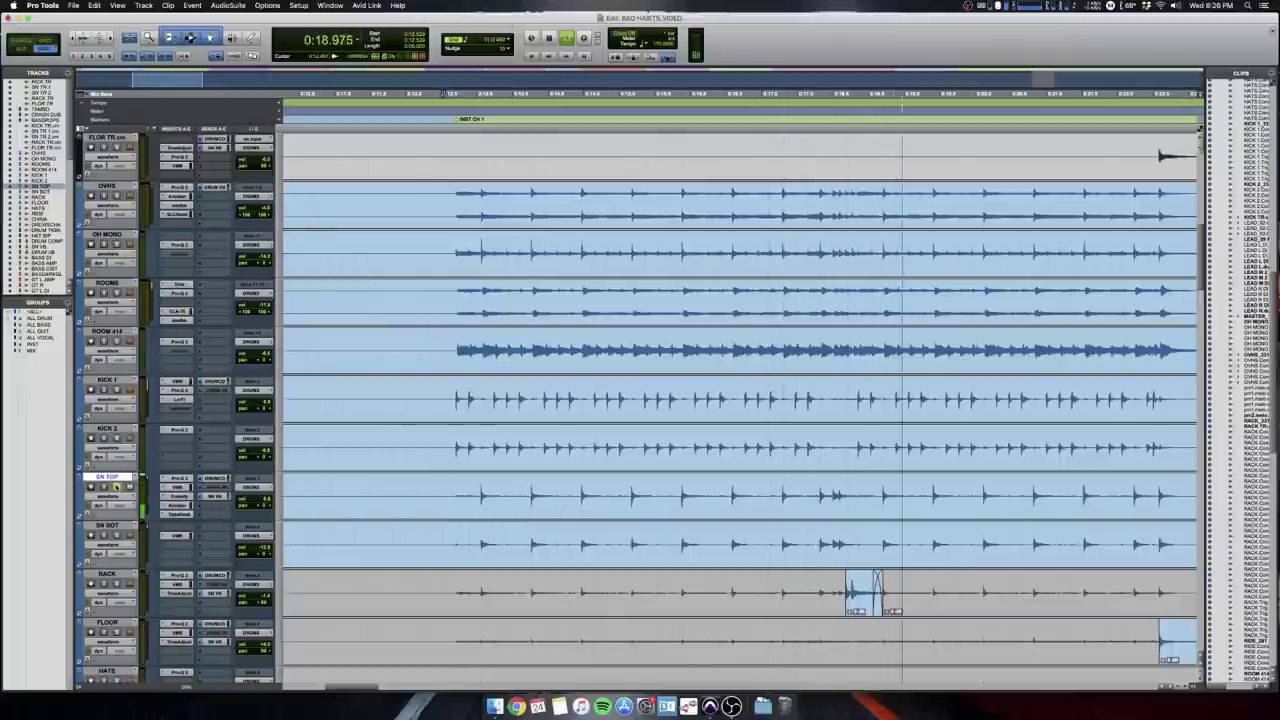
key(space)
click(117, 487)
Examine the edited clips on the RACK, FLOOR, HATS and CHINA tracks across the whole song.
key(r)
key(r)
click(591, 488)
key(r)
scroll(575, 488, down, 3)
key(t)
key(r)
scroll(551, 488, down, 2)
key(r)
scroll(551, 488, right, 1)
scroll(551, 488, up, 1)
scroll(551, 488, down, 4)
scroll(551, 488, up, 4)
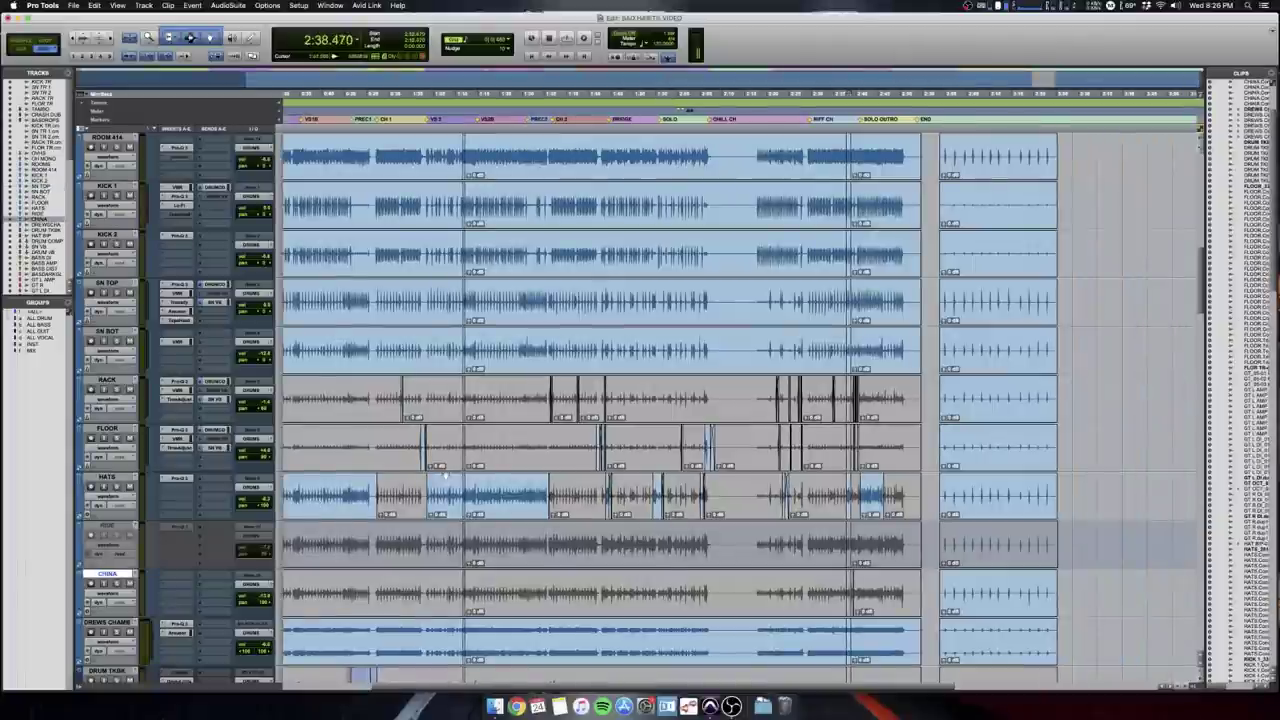
scroll(375, 420, down, 4)
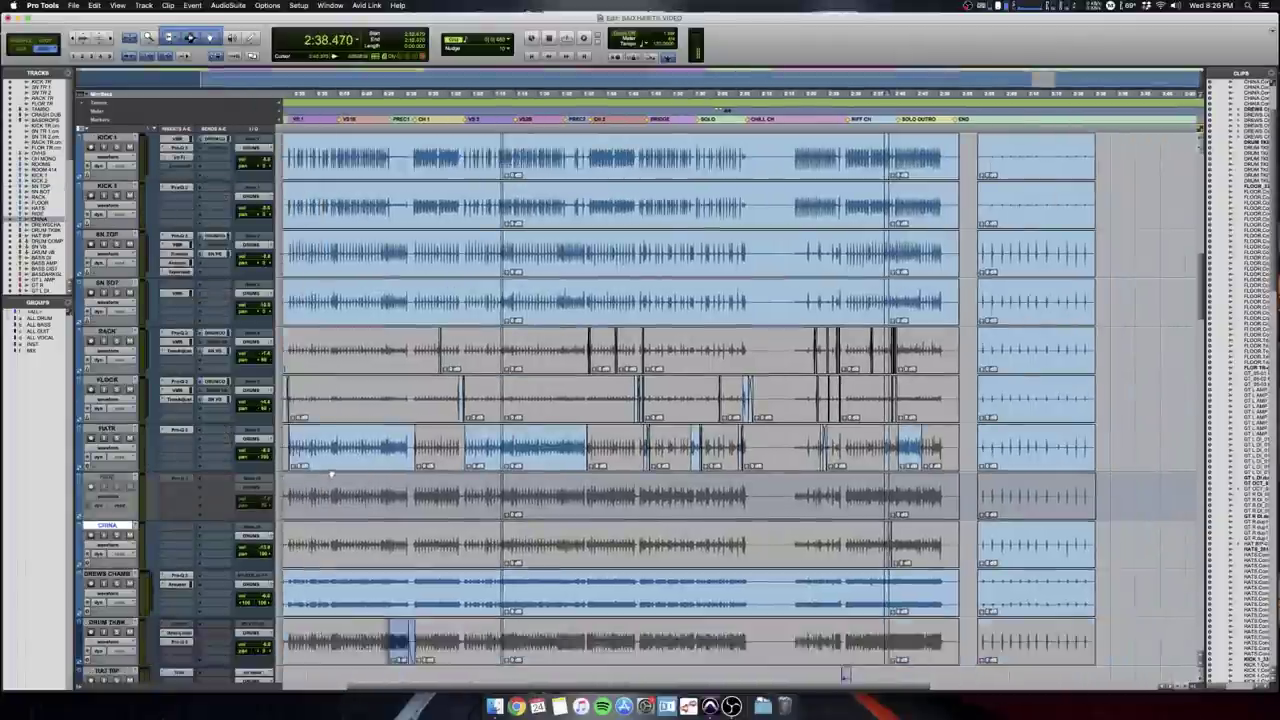
scroll(375, 420, left, 5)
Place the edit cursor on HATS at 0:33.529 in the first verse, play from there and stop playback.
drag(427, 390, 463, 390)
click(433, 390)
key(space)
key(t)
key(t)
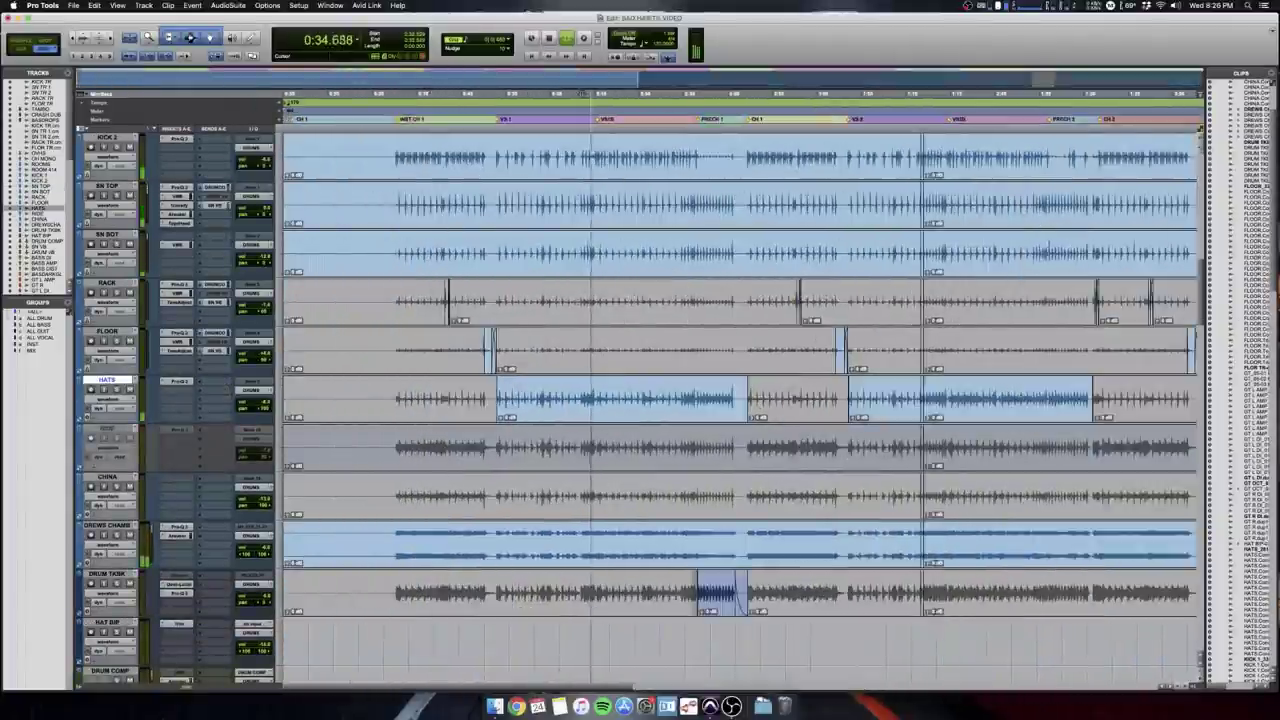
scroll(740, 400, right, 2)
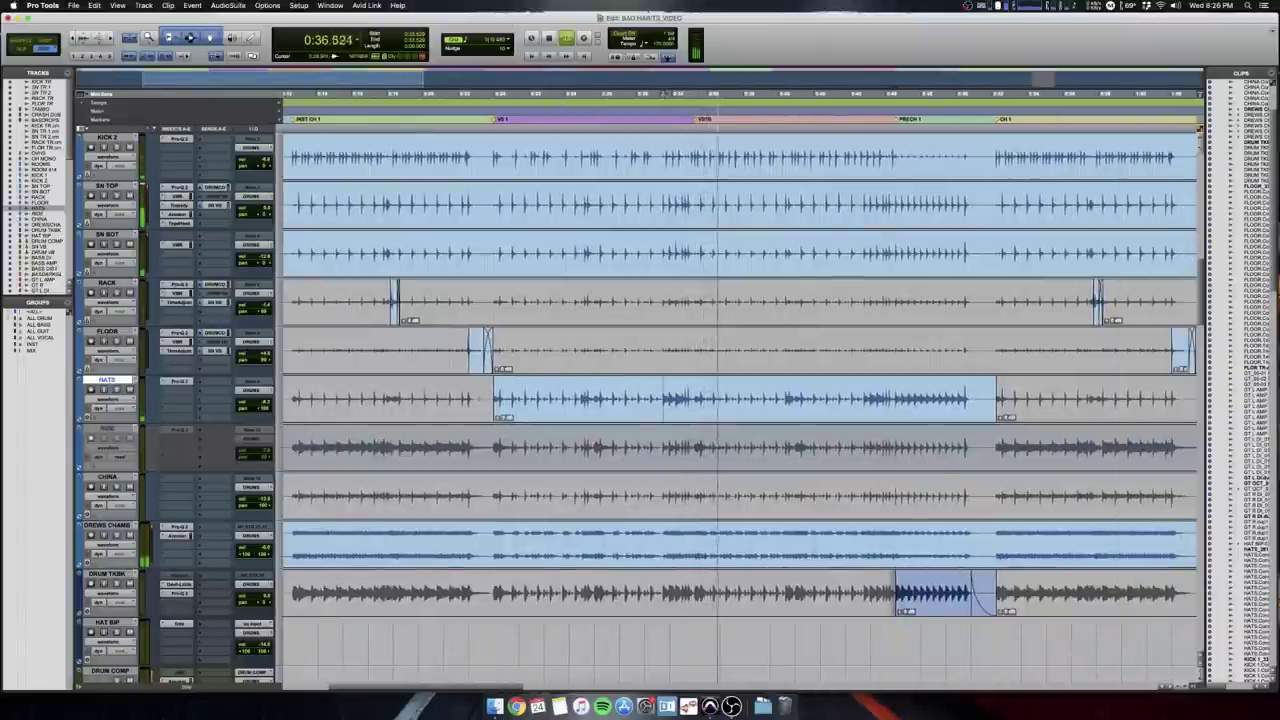
key(r)
scroll(740, 400, up, 1)
scroll(581, 93, up, 2)
key(space)
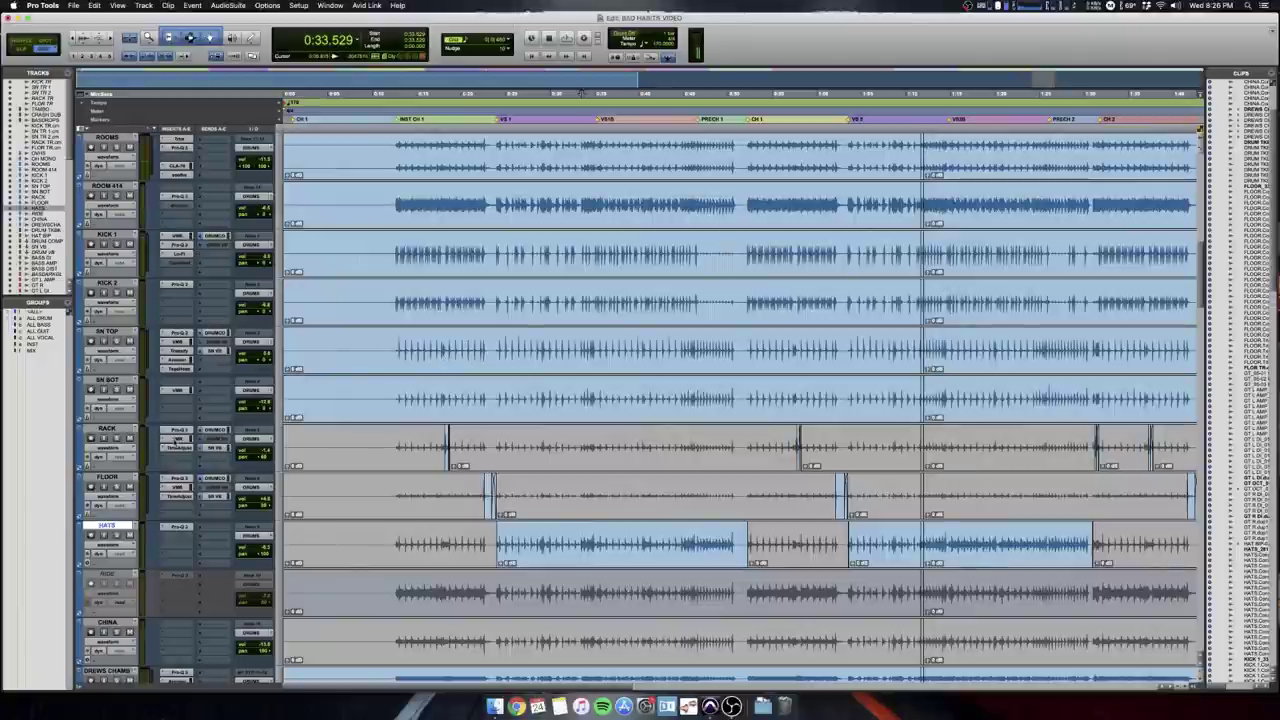
Review the Time Adjuster delay settings on the RACK and FLOOR tracks and close the plug-in window.
click(175, 448)
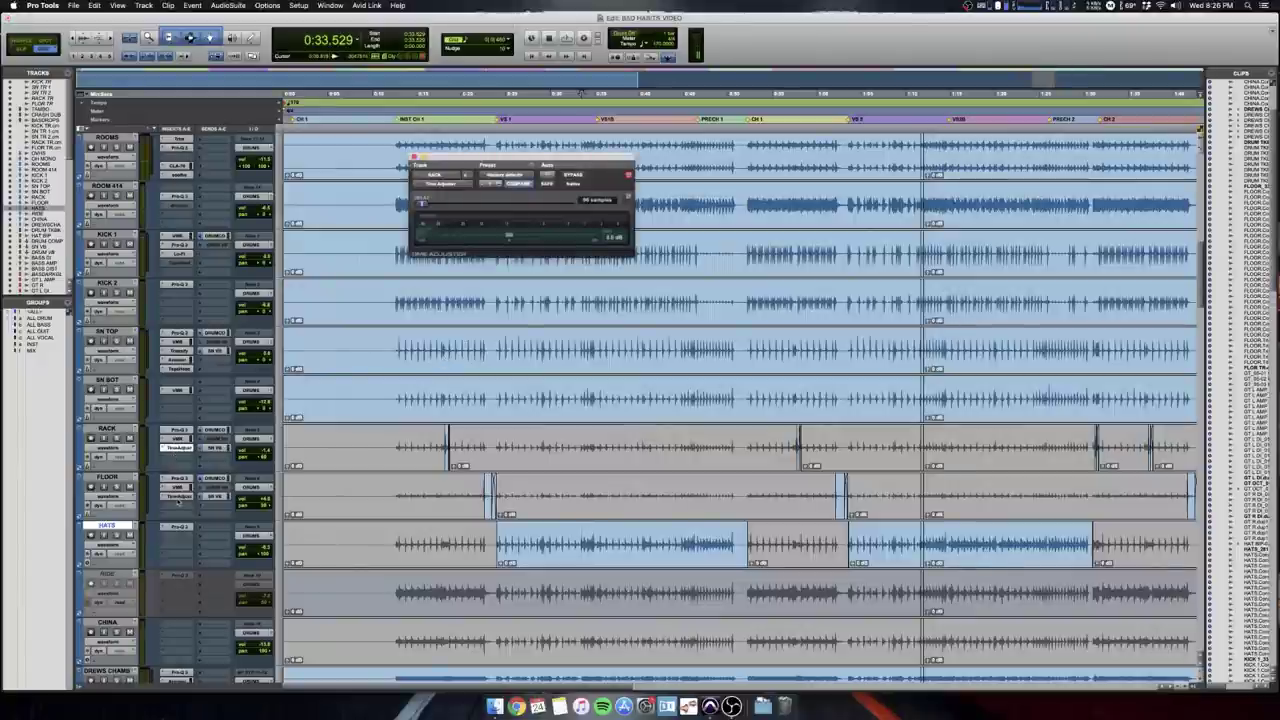
click(178, 497)
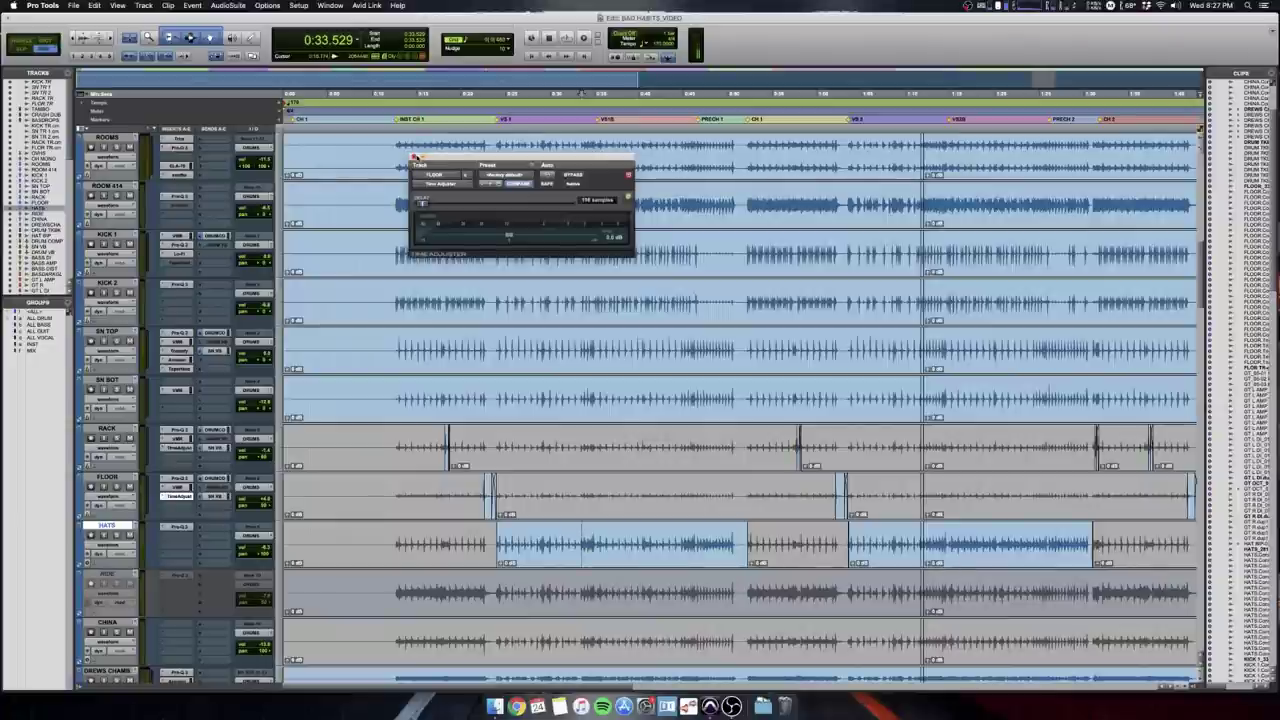
click(416, 158)
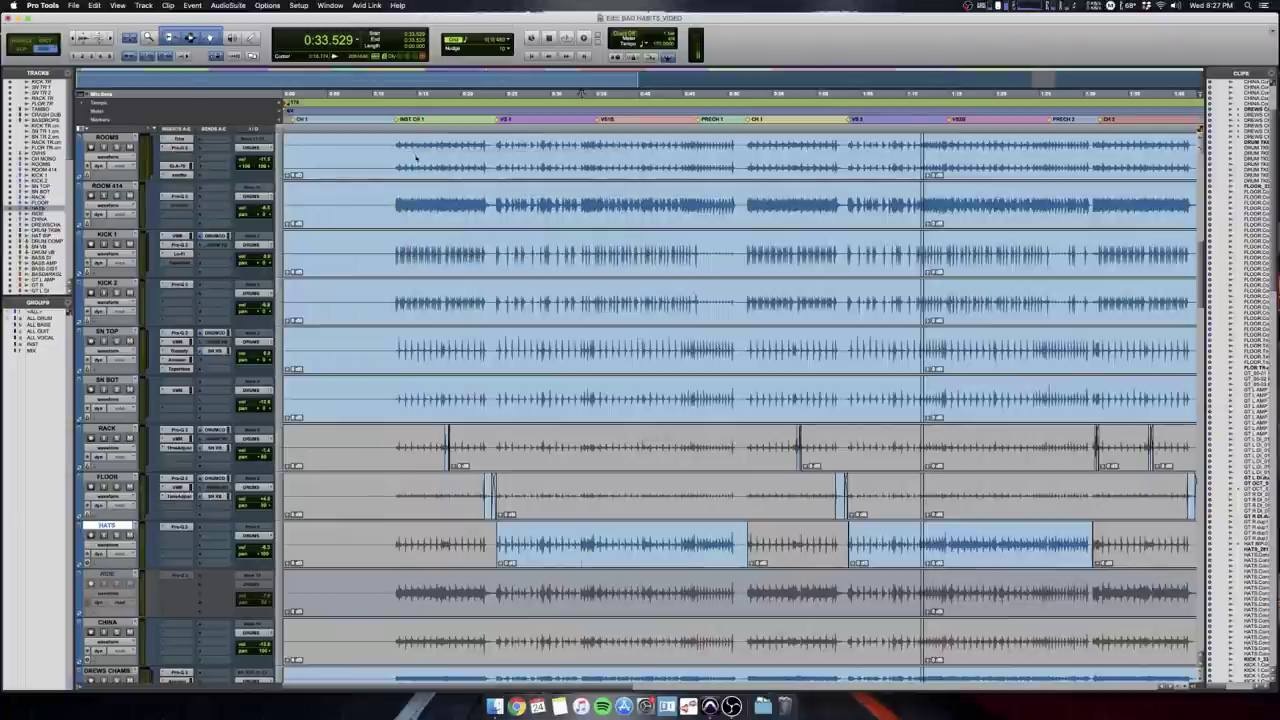
Compare the snare hit's arrival across the drum tracks at 0:33.529 and select a short span of it on OVHS.
key(t)
key(t)
key(t)
key(t)
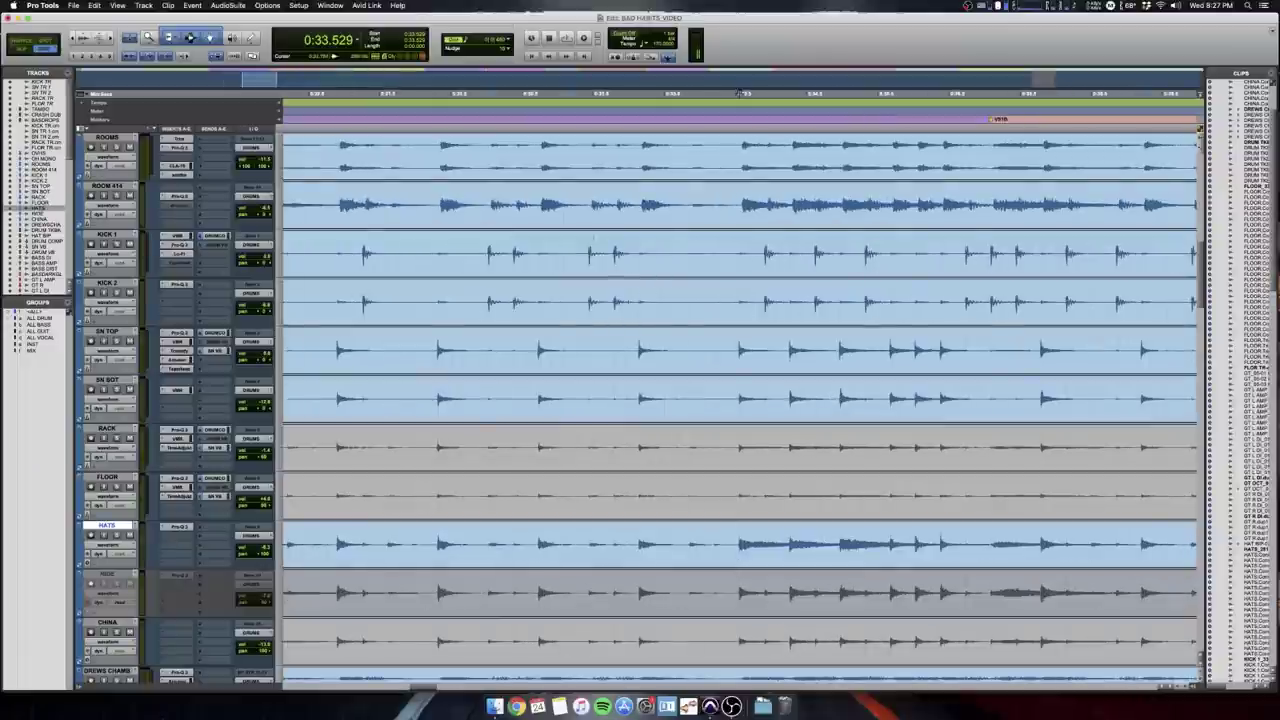
scroll(635, 314, up, 2)
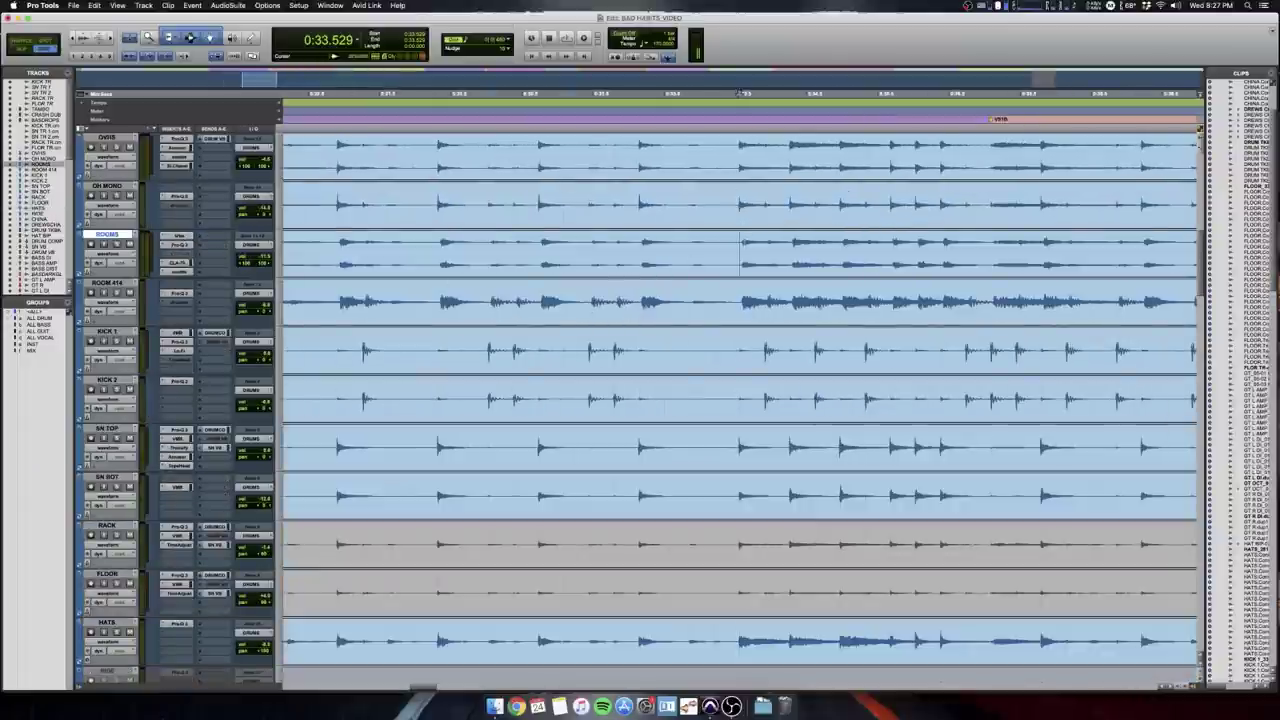
key(super+bracketright)
key(super+bracketright)
key(super+bracketright)
key(super+bracketright)
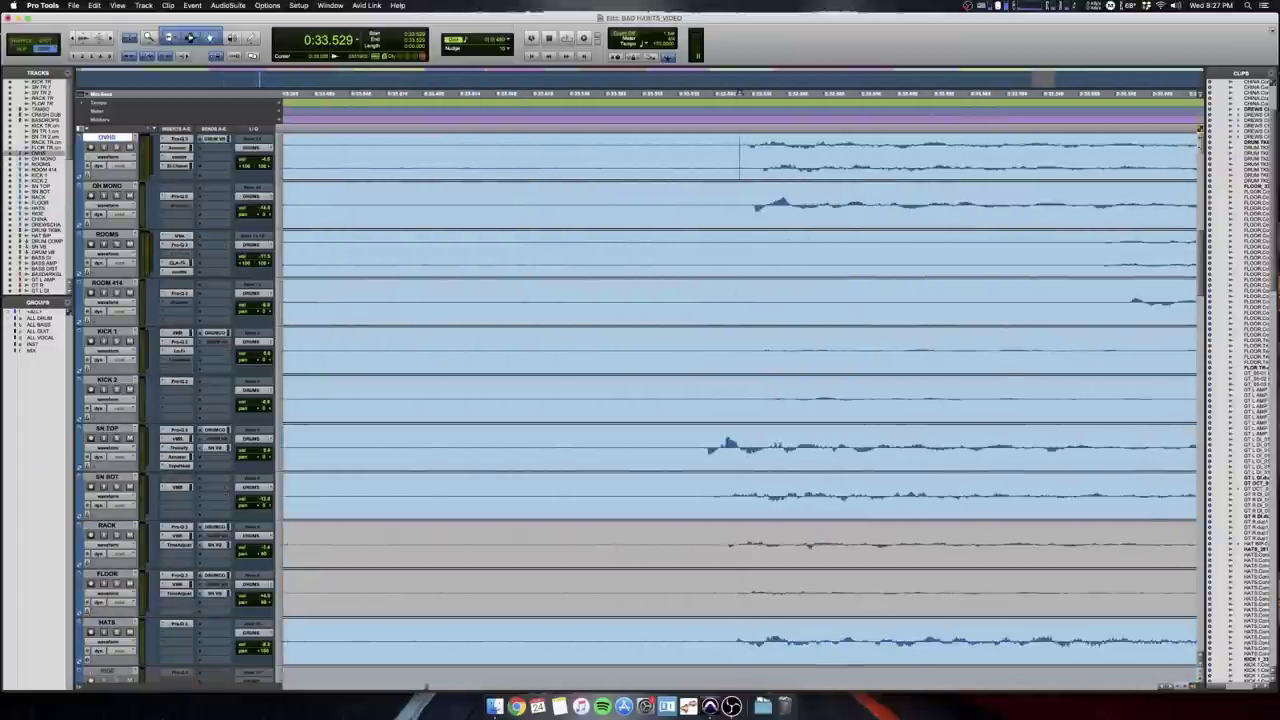
drag(784, 156, 847, 156)
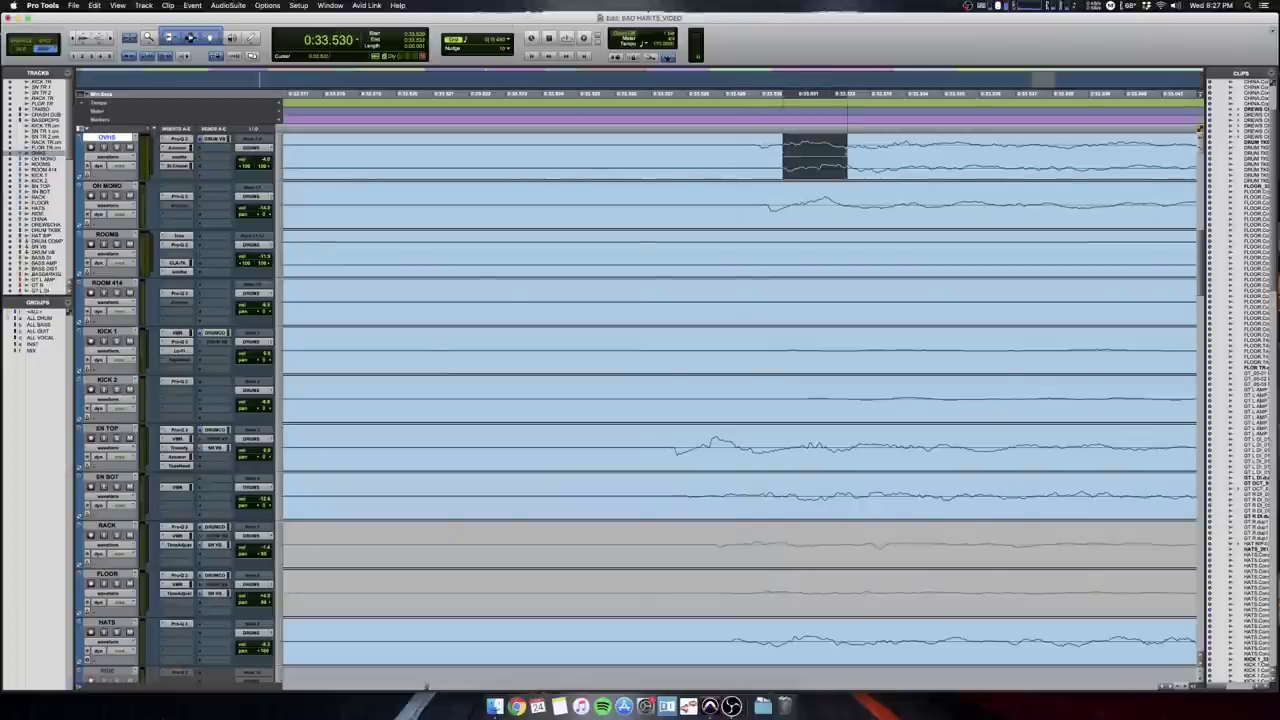
Set the edit cursor on ROOM 414 at 0:32.823 and look over the drum tracks around VS 1.
key(super+bracketleft)
key(super+bracketleft)
key(super+bracketleft)
key(super+bracketleft)
key(super+bracketleft)
key(super+bracketleft)
key(super+bracketleft)
key(super+bracketleft)
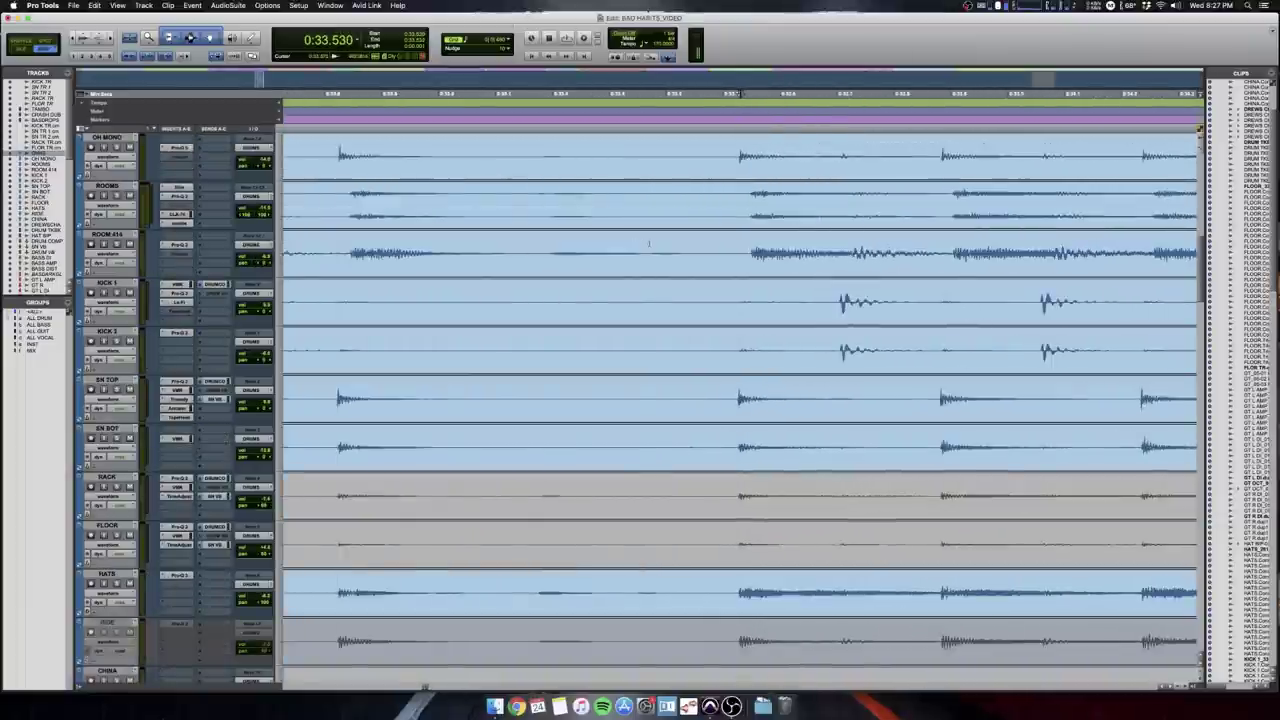
click(640, 302)
key(super+bracketleft)
key(super+bracketleft)
scroll(640, 302, down, 4)
scroll(640, 302, up, 5)
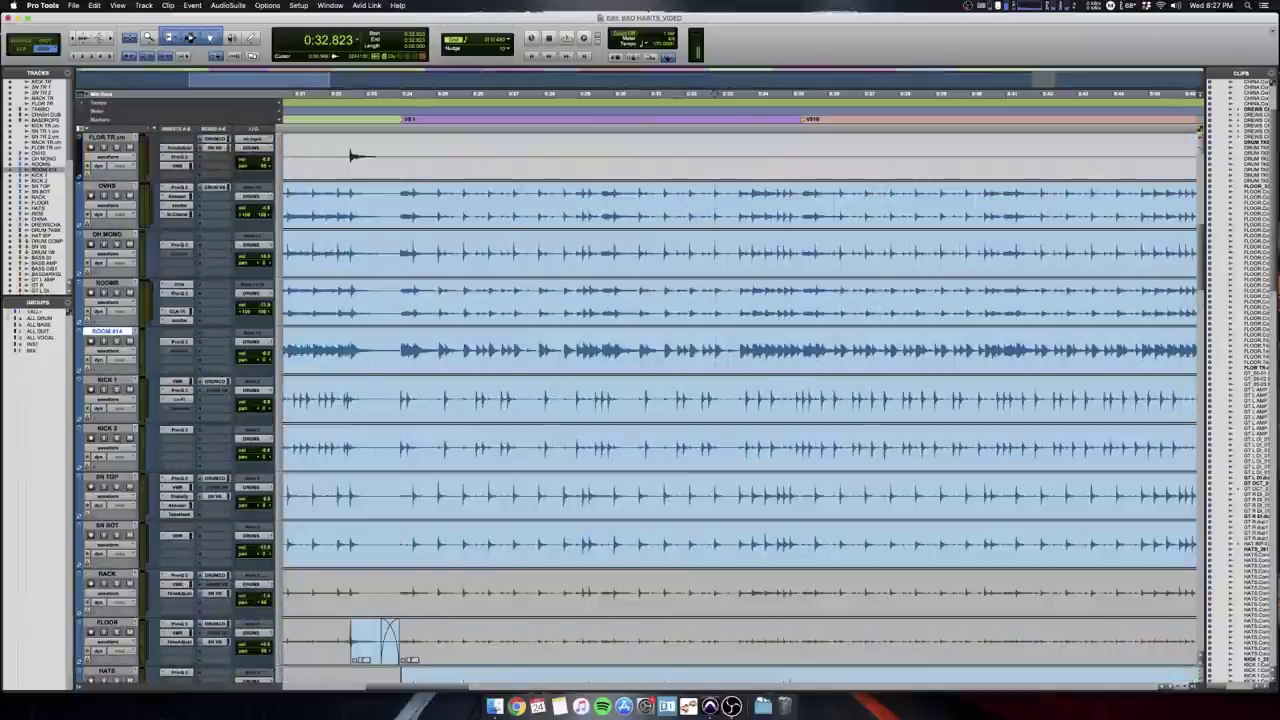
Select the first VS 1 snare hits on SN TOP from 0:24.000, and set the edit cursor at 0:23.823 instead.
drag(400, 496, 570, 496)
scroll(410, 453, up, 5)
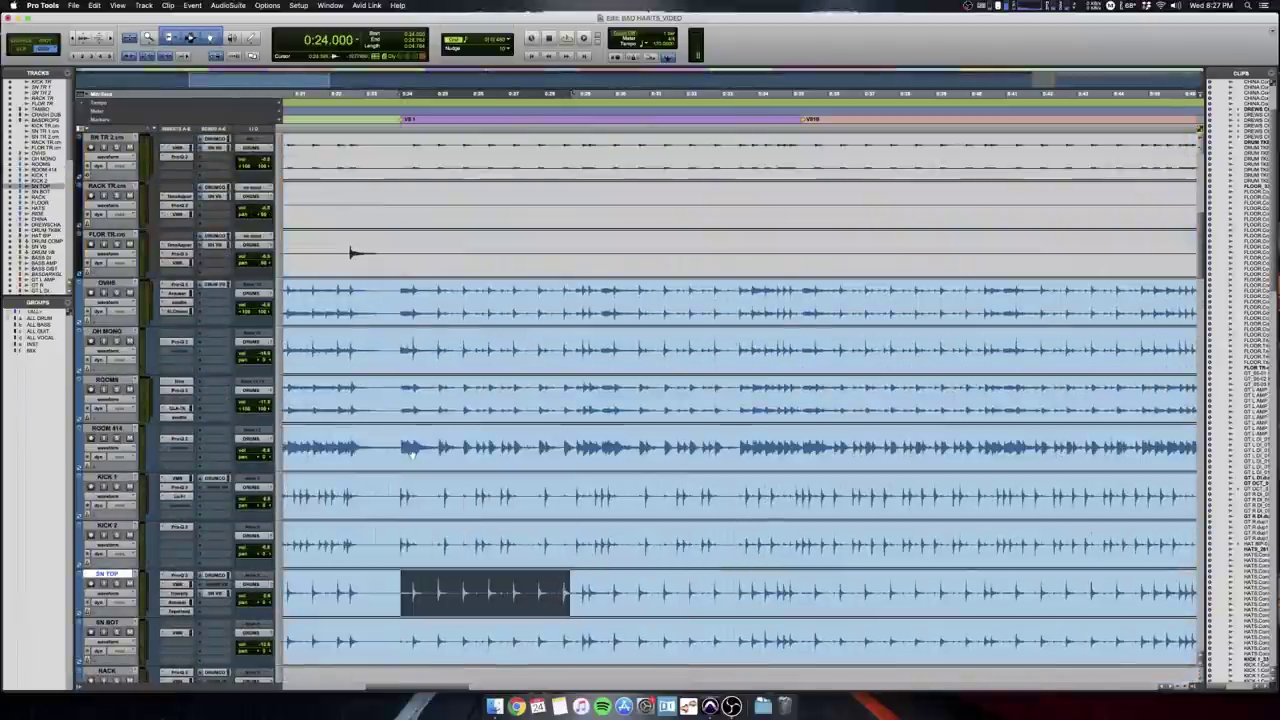
scroll(411, 456, down, 4)
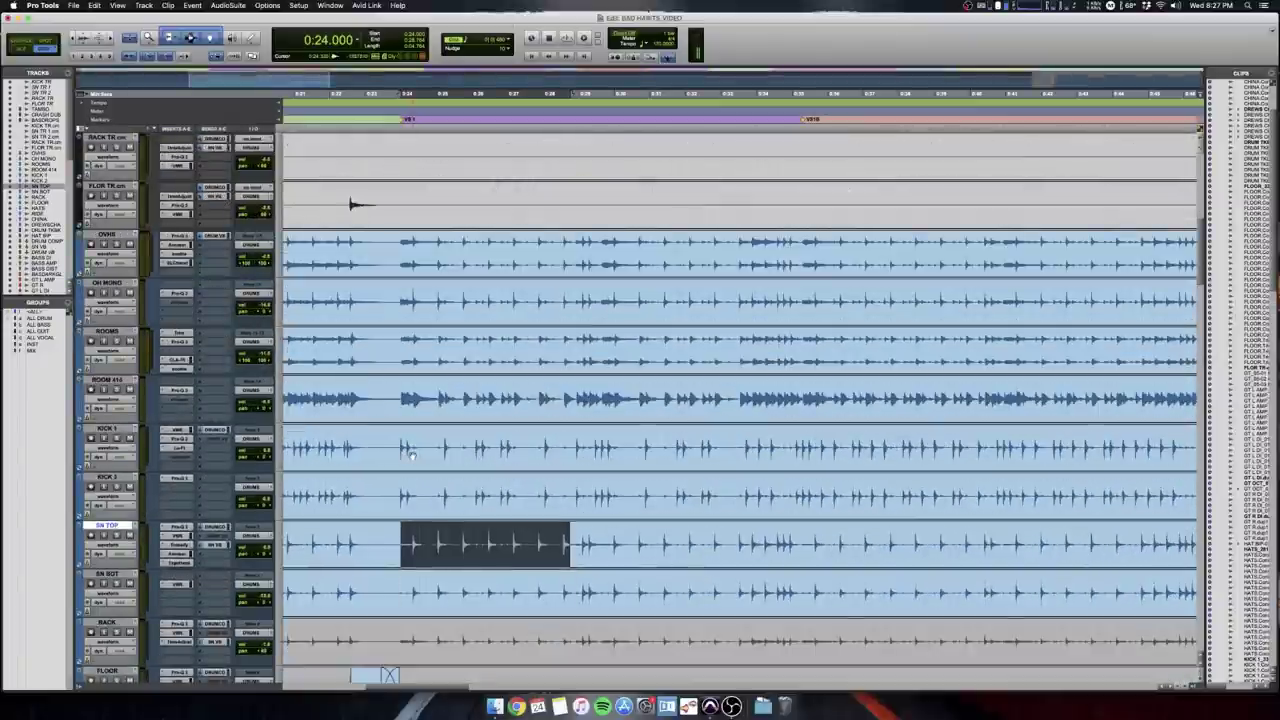
click(392, 530)
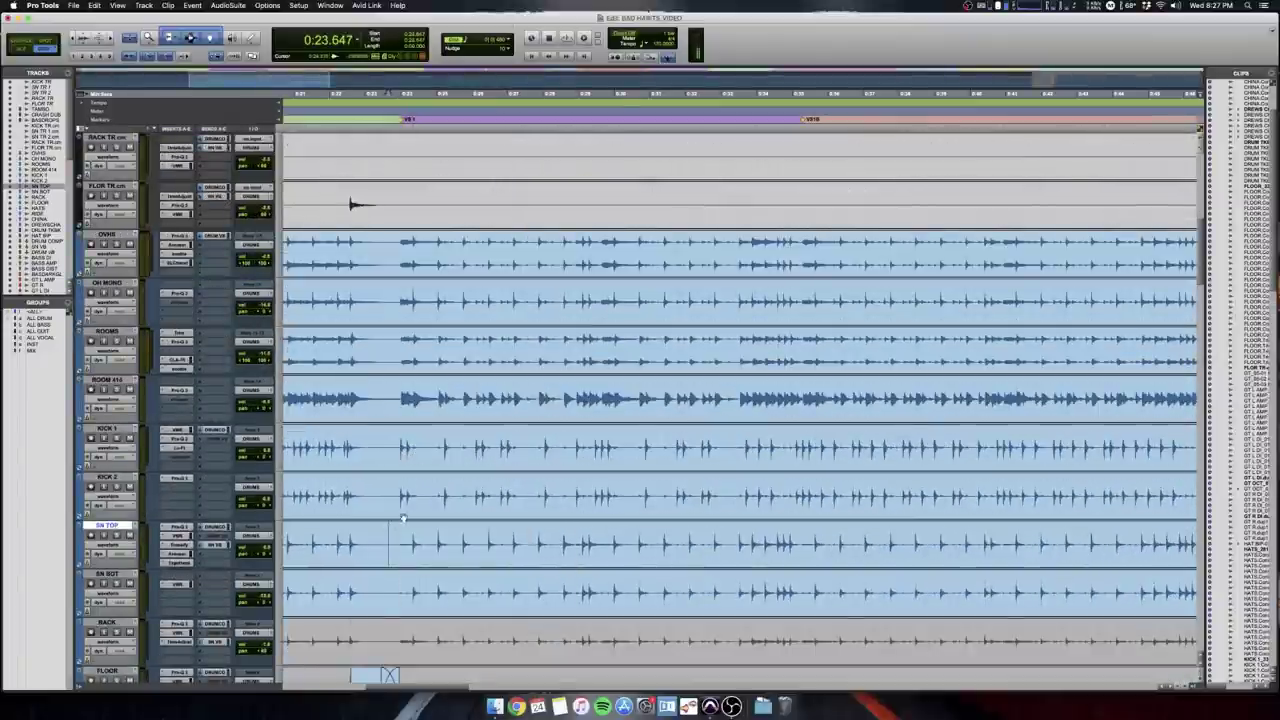
key(super+bracketright)
click(763, 540)
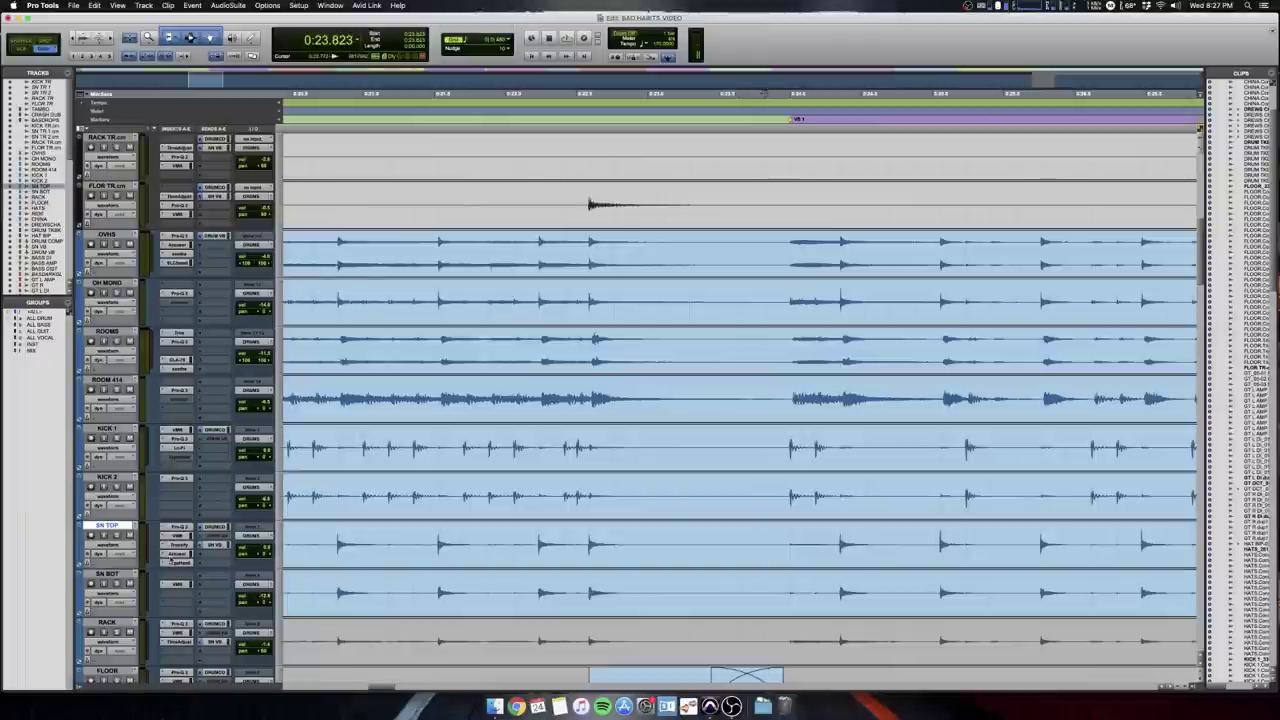
Play from 0:23.823 comparing SN TOP's Tape Head plug-in bypassed and active, stop playback and close the plug-in.
click(176, 563)
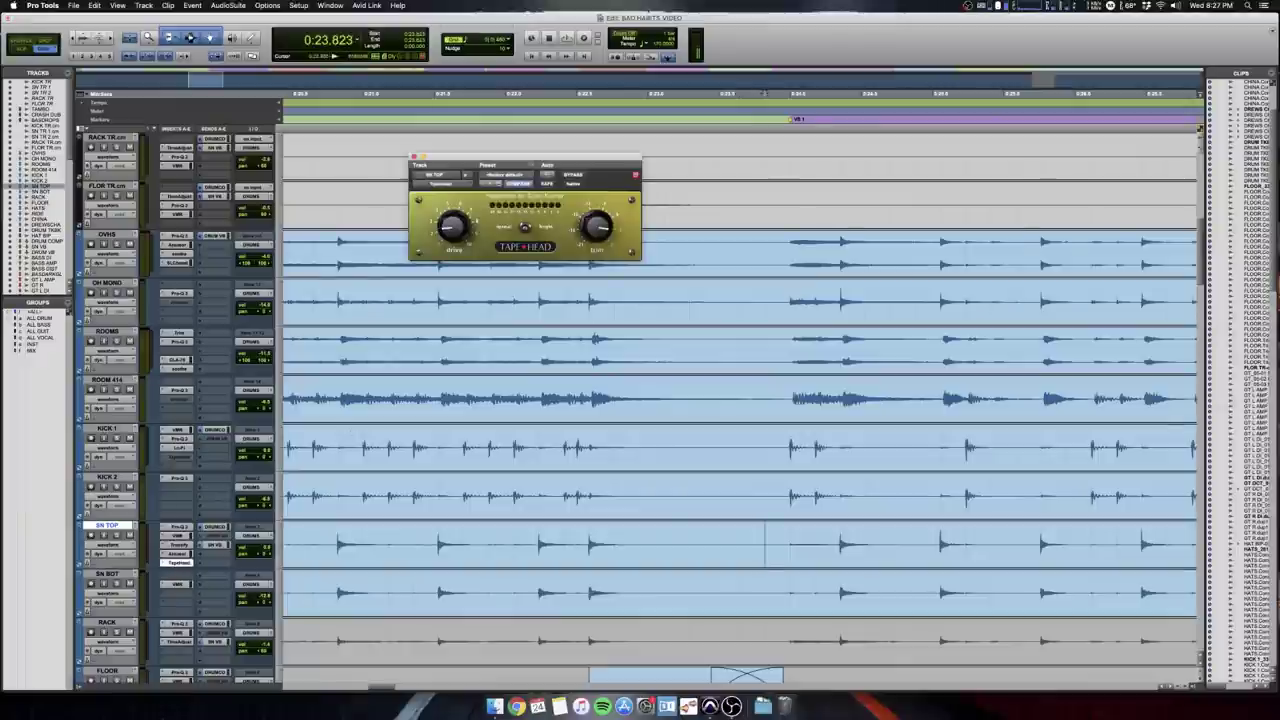
scroll(354, 434, right, 3)
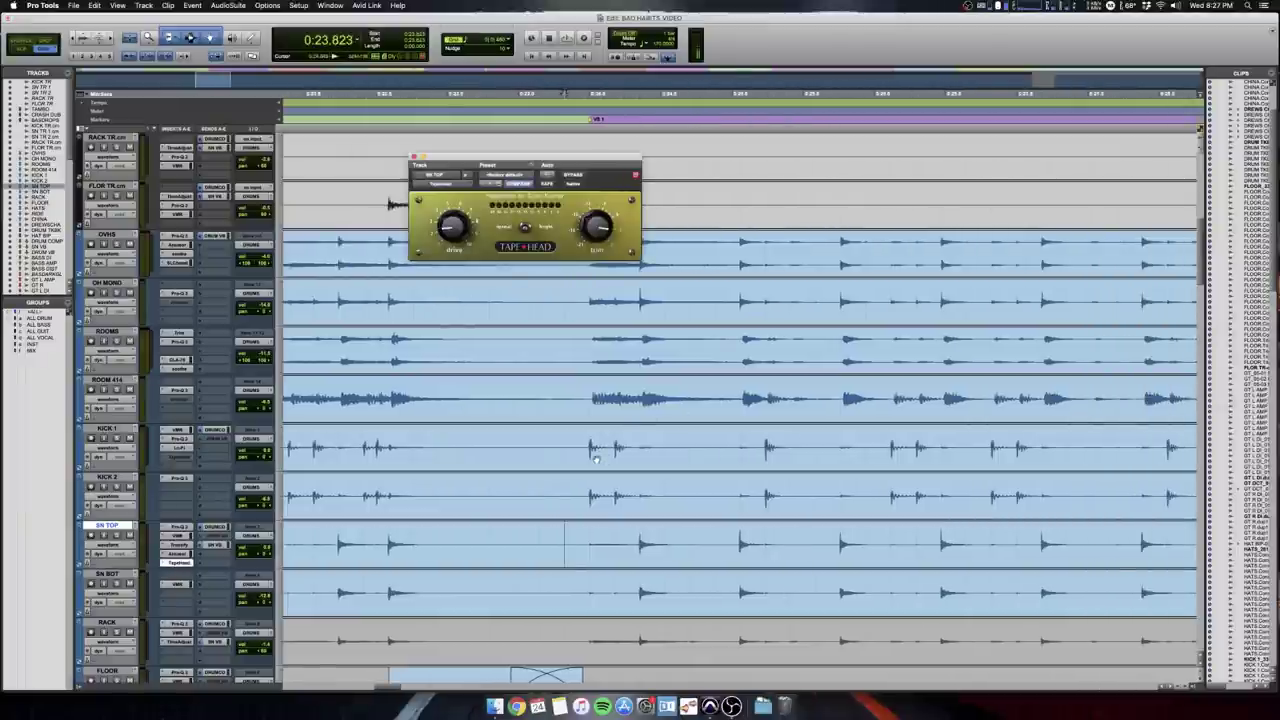
drag(469, 160, 776, 393)
key(space)
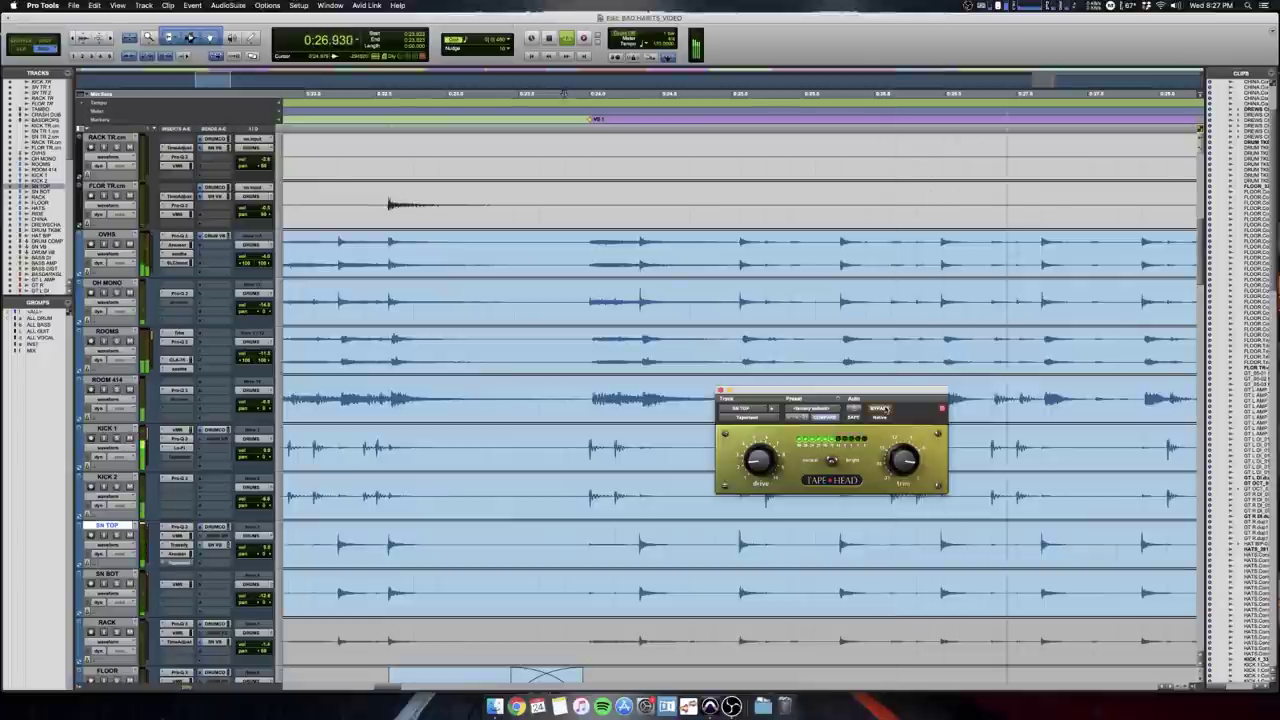
click(880, 408)
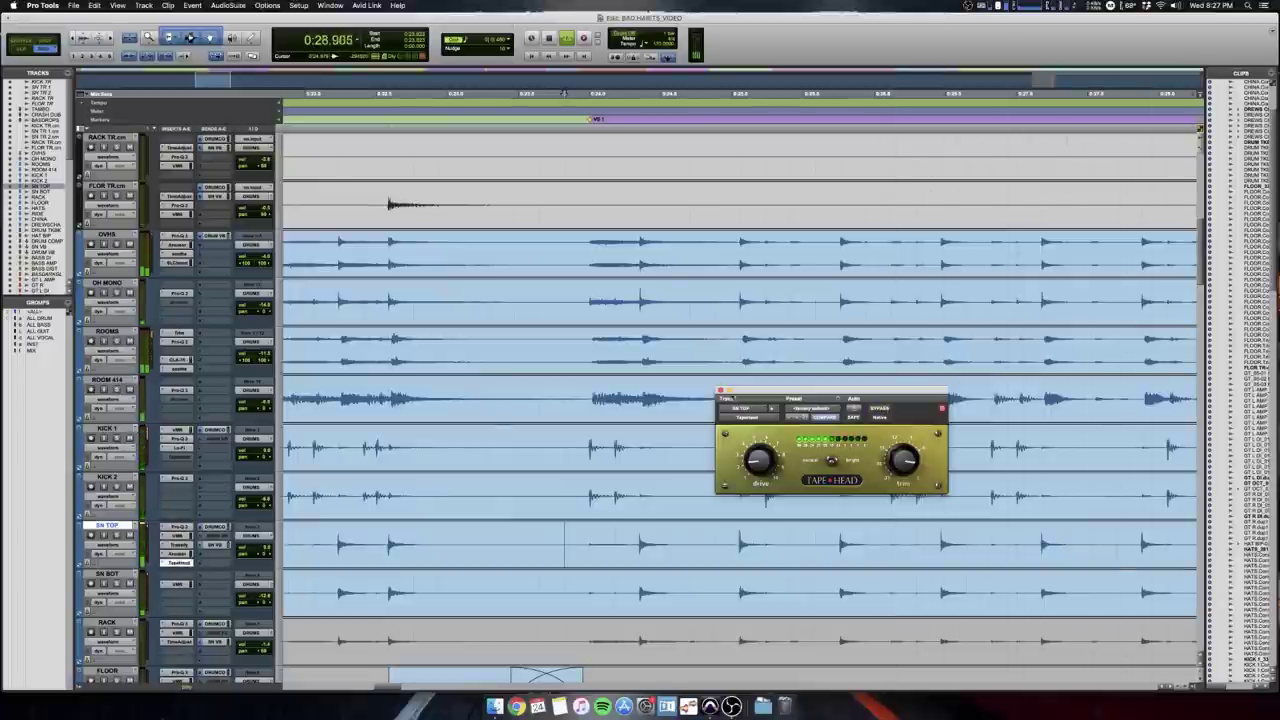
key(space)
click(720, 391)
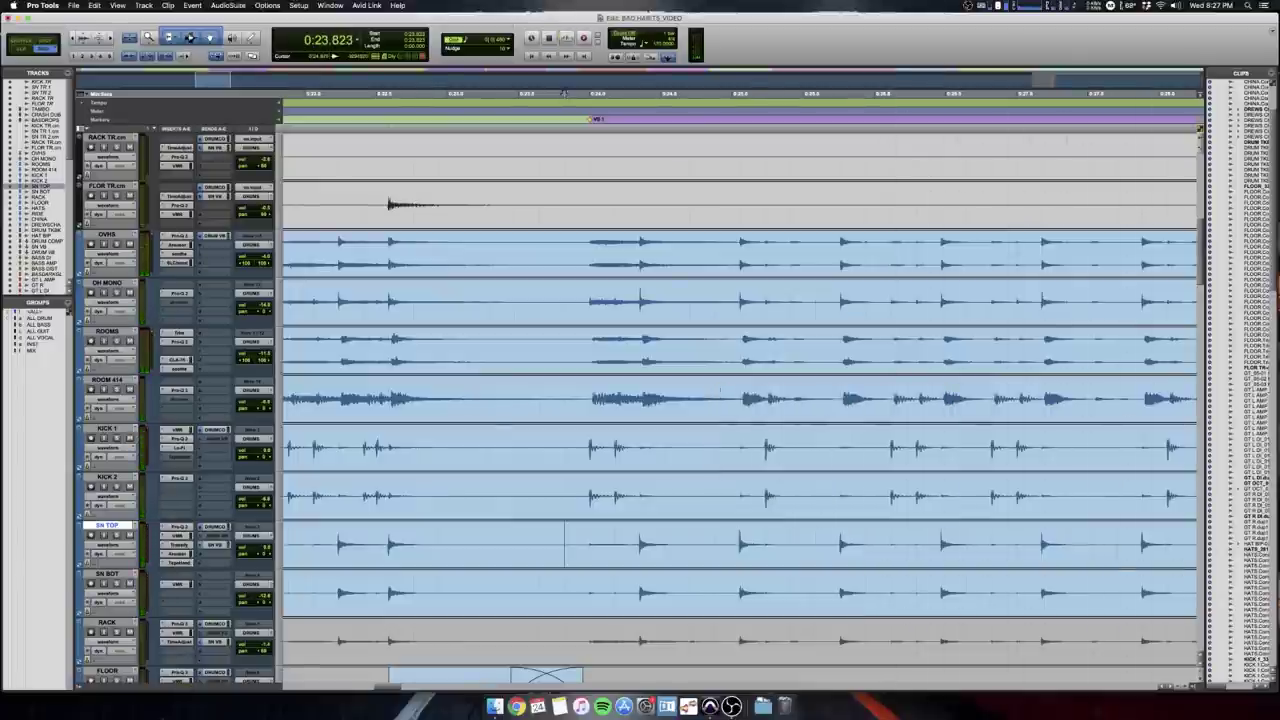
Look over the tracks from SN BOT to SN VB and set the edit cursor on DREWS CHAMB at 0:46.764.
key(r)
key(r)
key(r)
key(r)
key(r)
scroll(506, 412, down, 10)
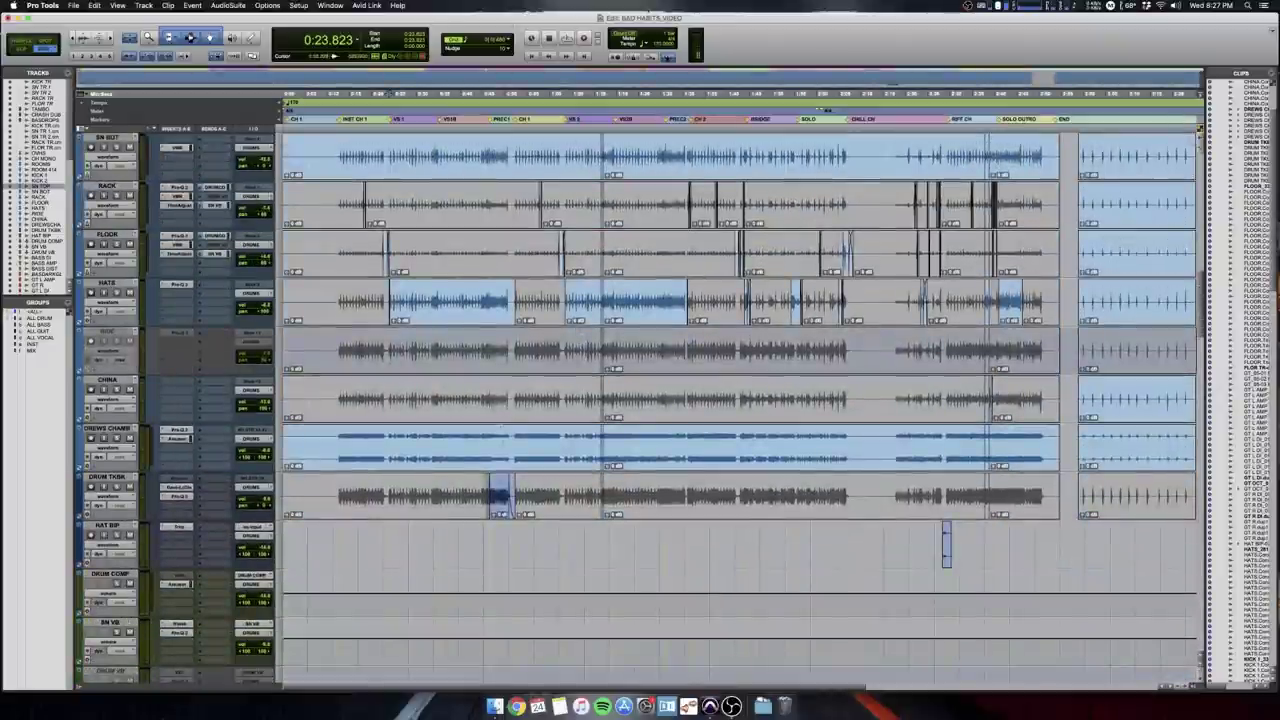
scroll(506, 414, down, 3)
scroll(506, 414, up, 3)
click(490, 432)
key(super+bracketright)
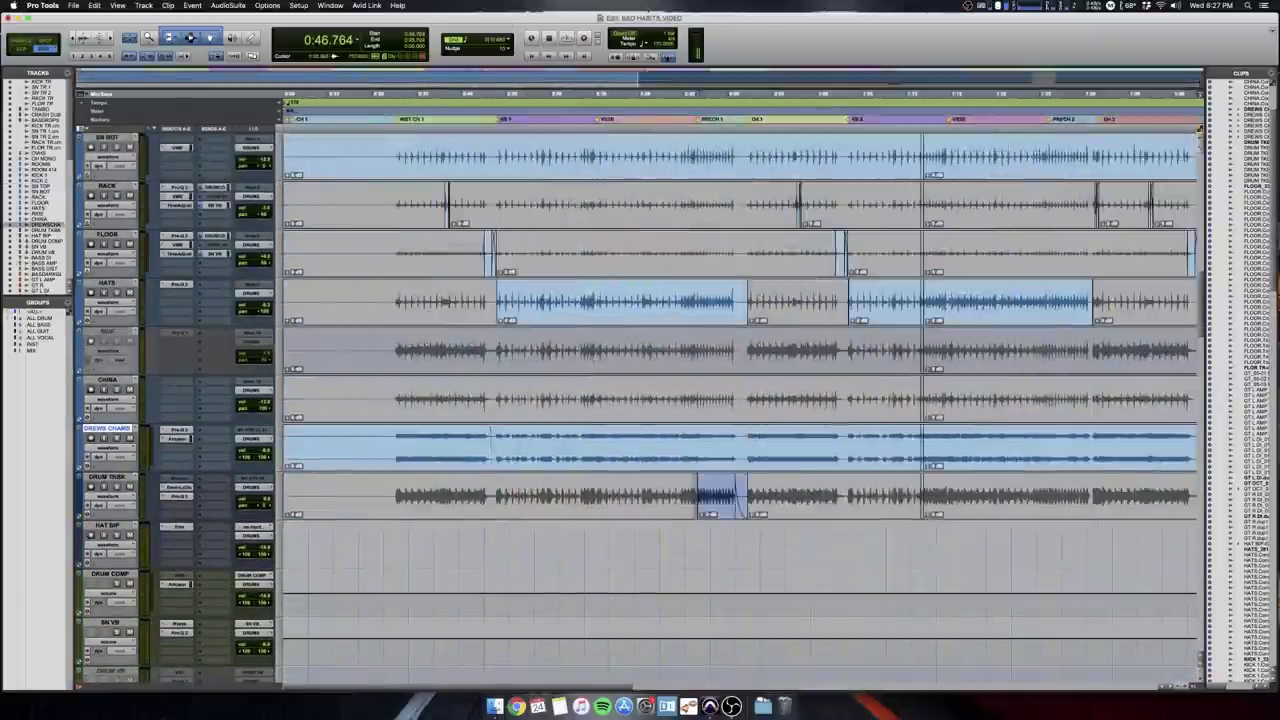
Set the edit cursor on DRUM TKBK at 0:43.764, just before PRECH 1, play through that section and stop playback.
key(t)
key(t)
key(t)
click(690, 496)
key(r)
key(r)
scroll(690, 496, right, 2)
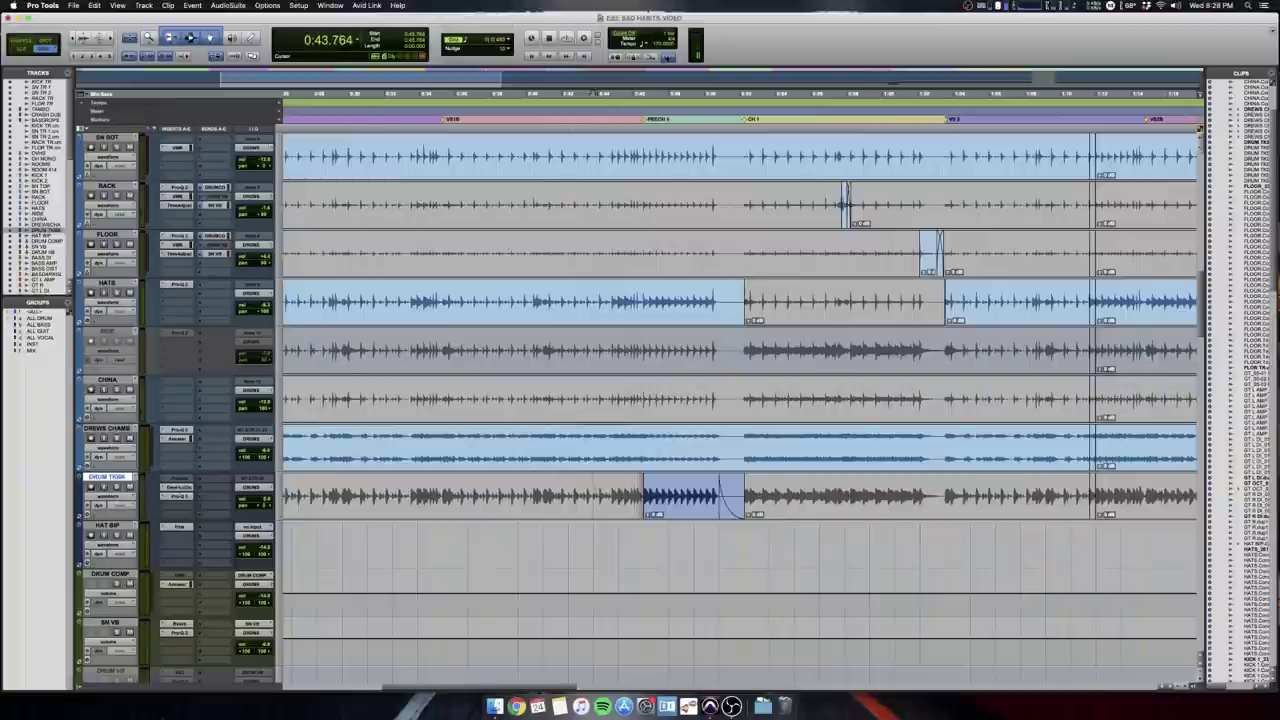
scroll(740, 400, right, 5)
scroll(740, 400, left, 3)
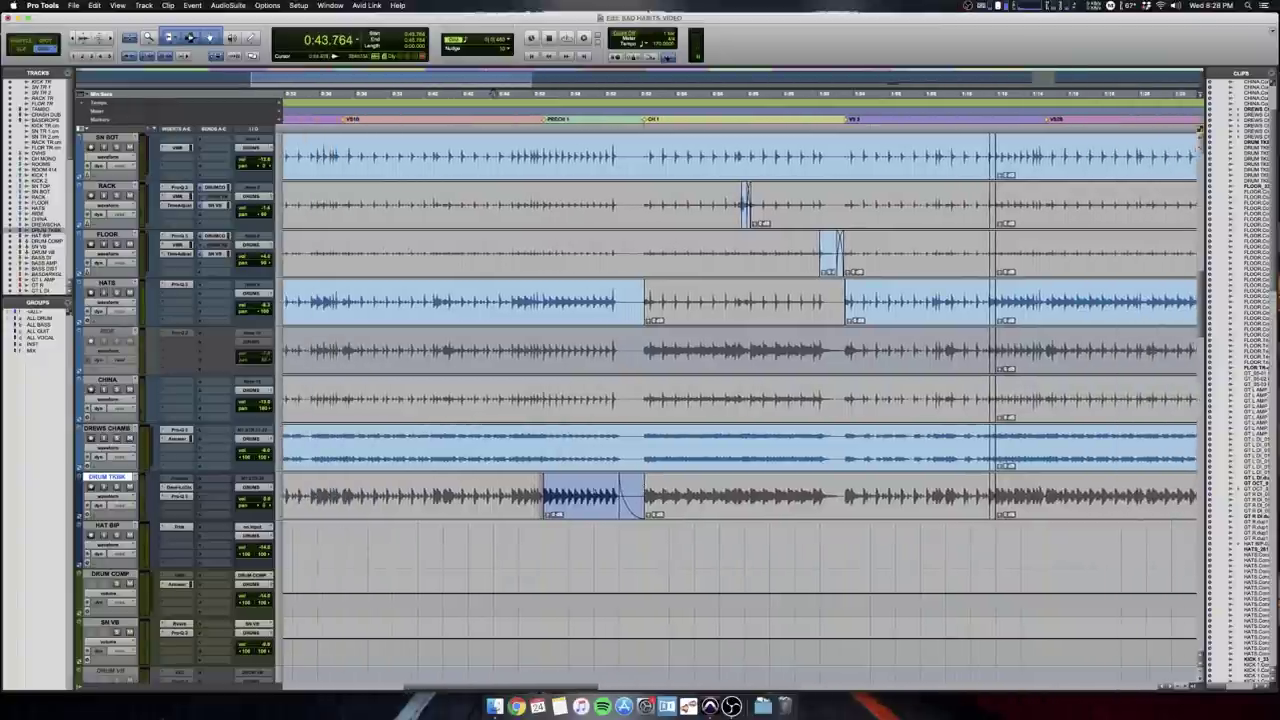
key(space)
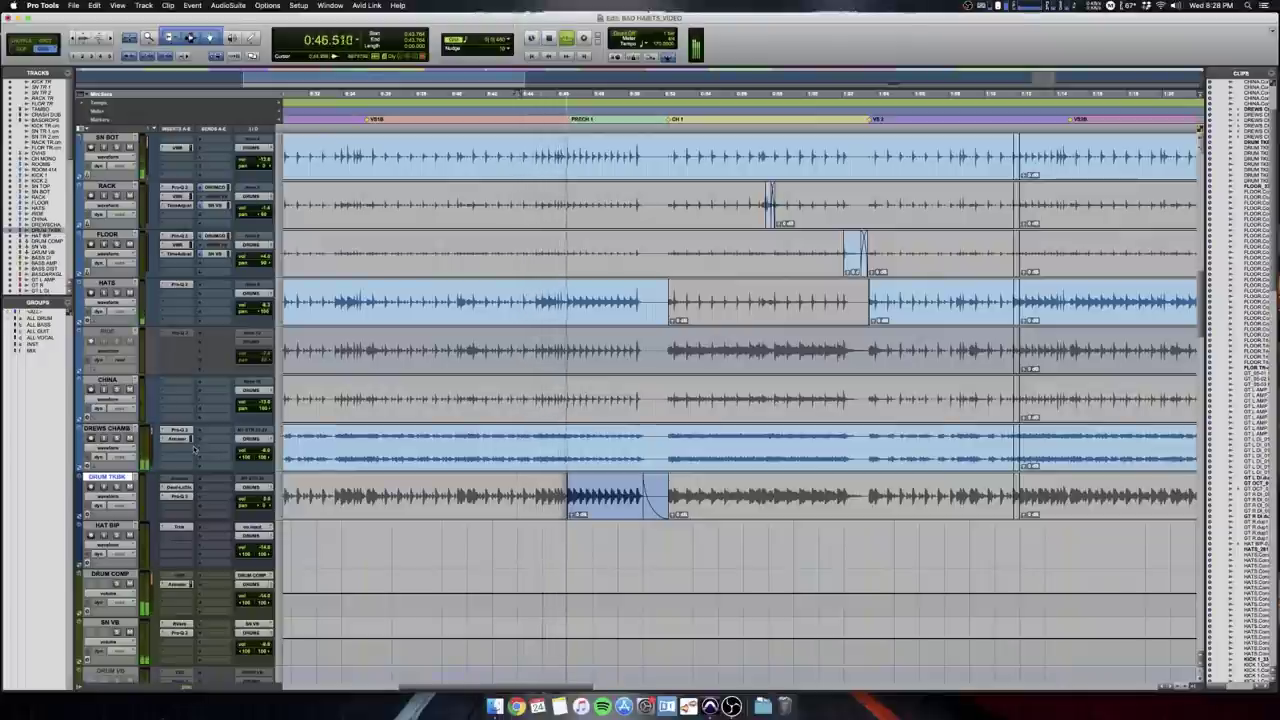
scroll(156, 460, down, 3)
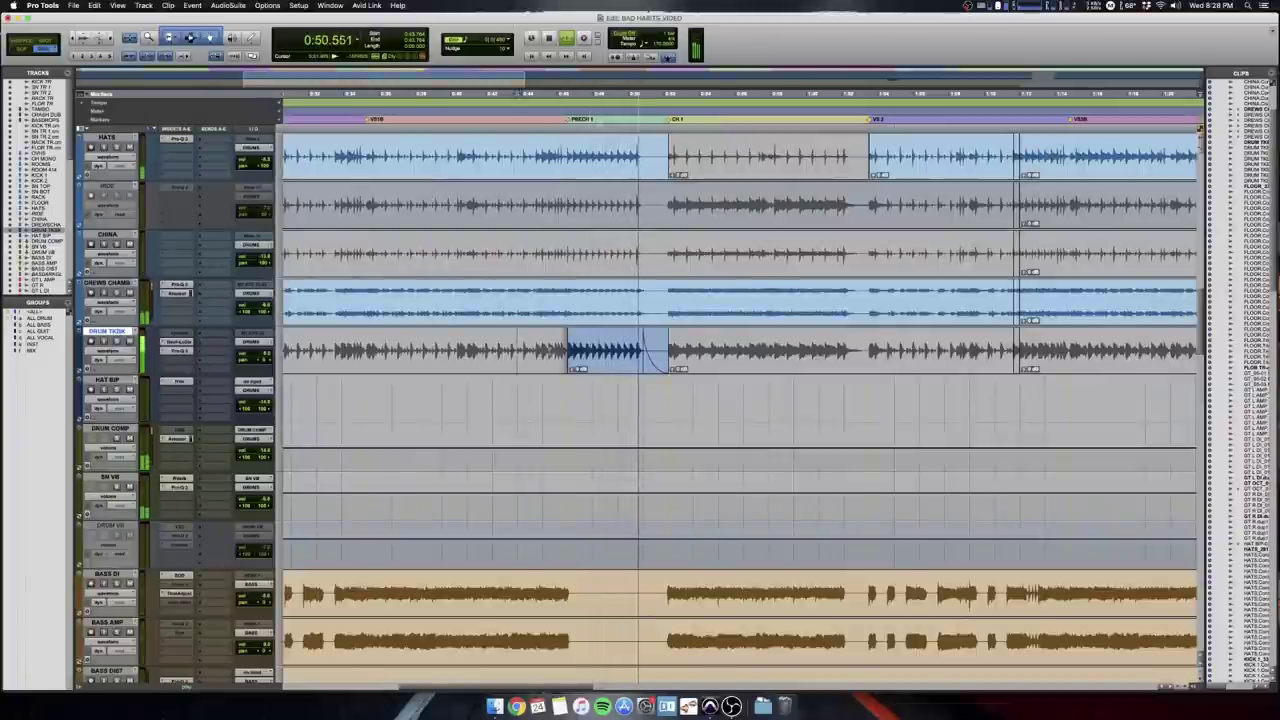
key(space)
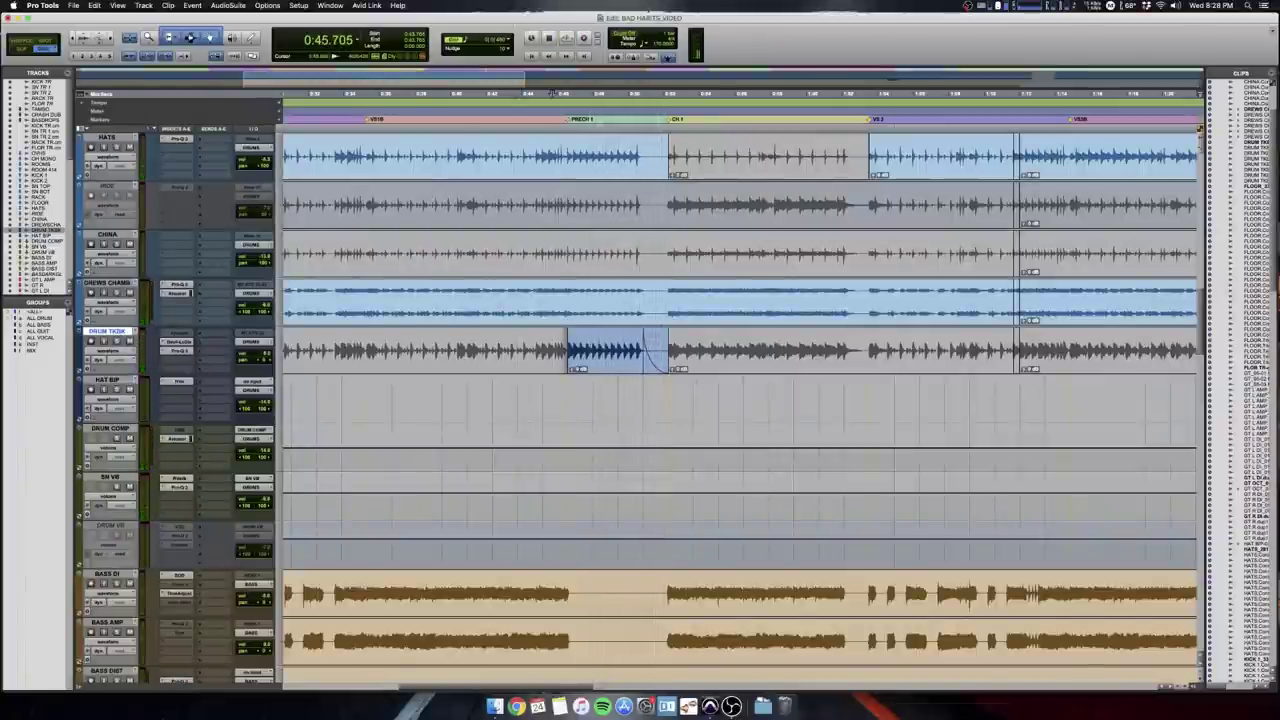
Play the DRUM TKBK clip soloed from 0:49.588, stop playback and open the track's Devil-Loc plug-in.
click(621, 348)
key(t)
key(t)
key(space)
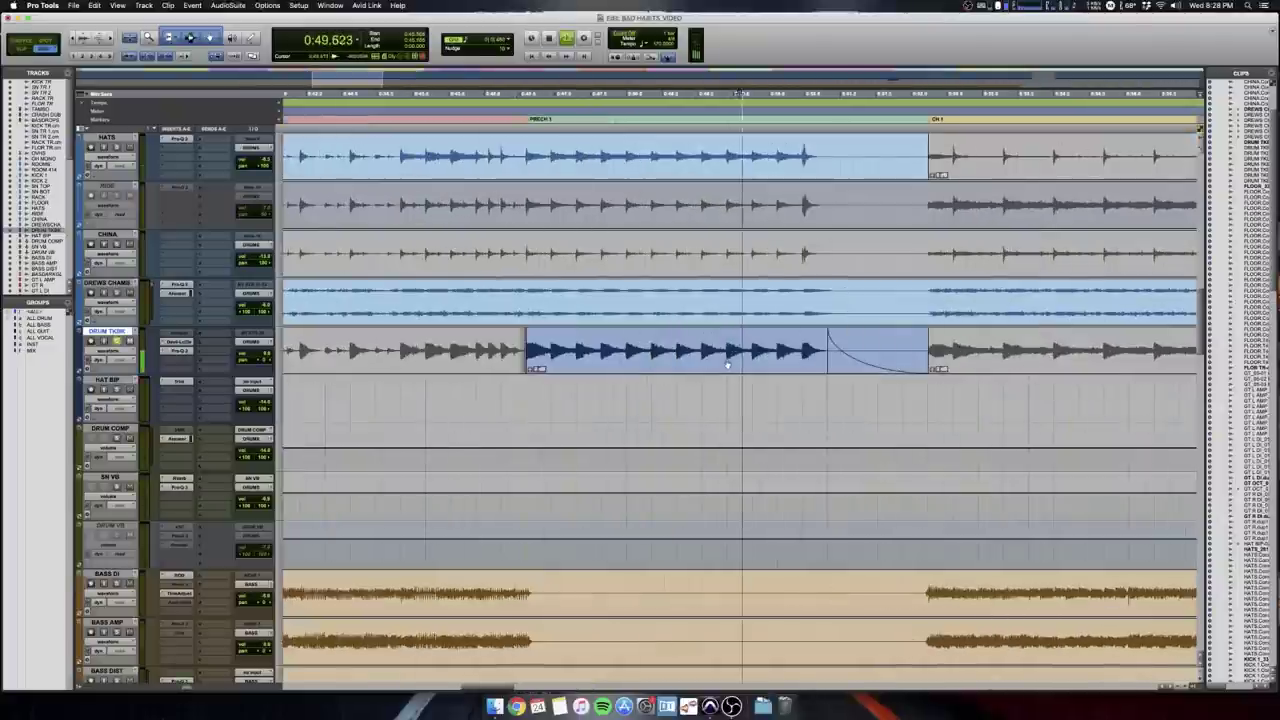
key(space)
click(177, 343)
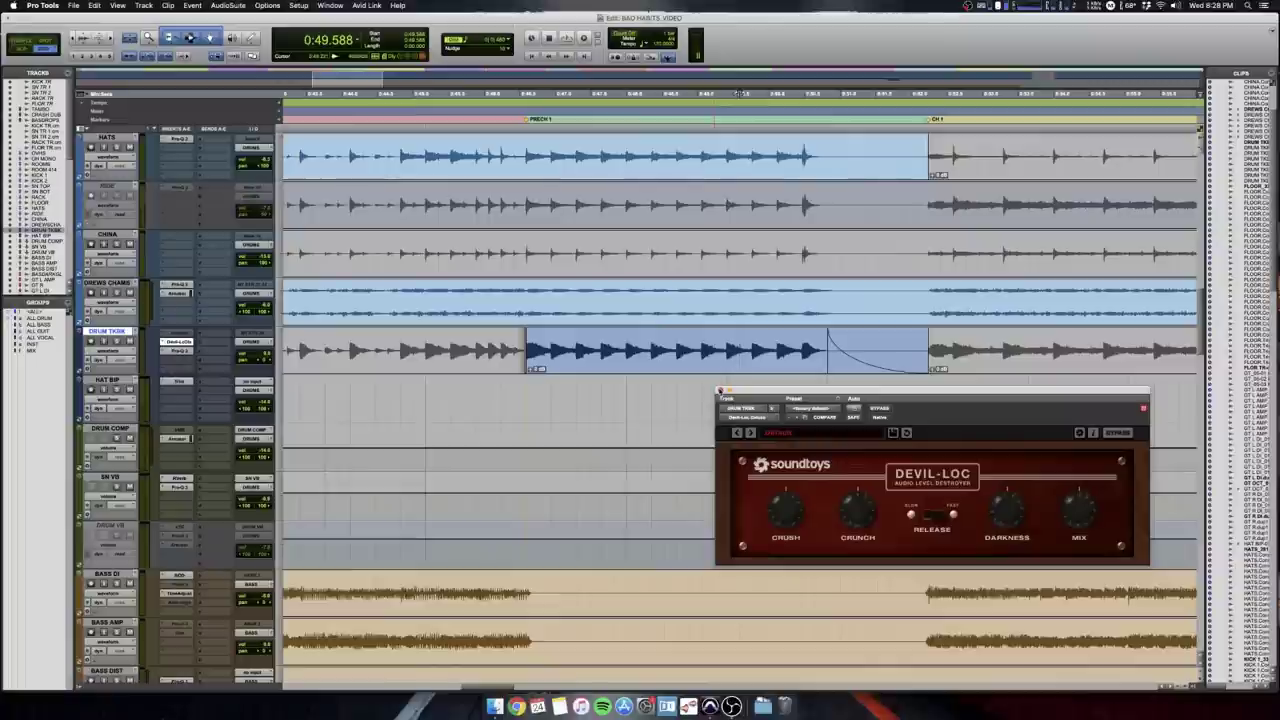
Close the Devil-Loc plug-in and locate the short HAT BIP clip just before RIFF CH.
click(720, 391)
key(r)
key(r)
key(r)
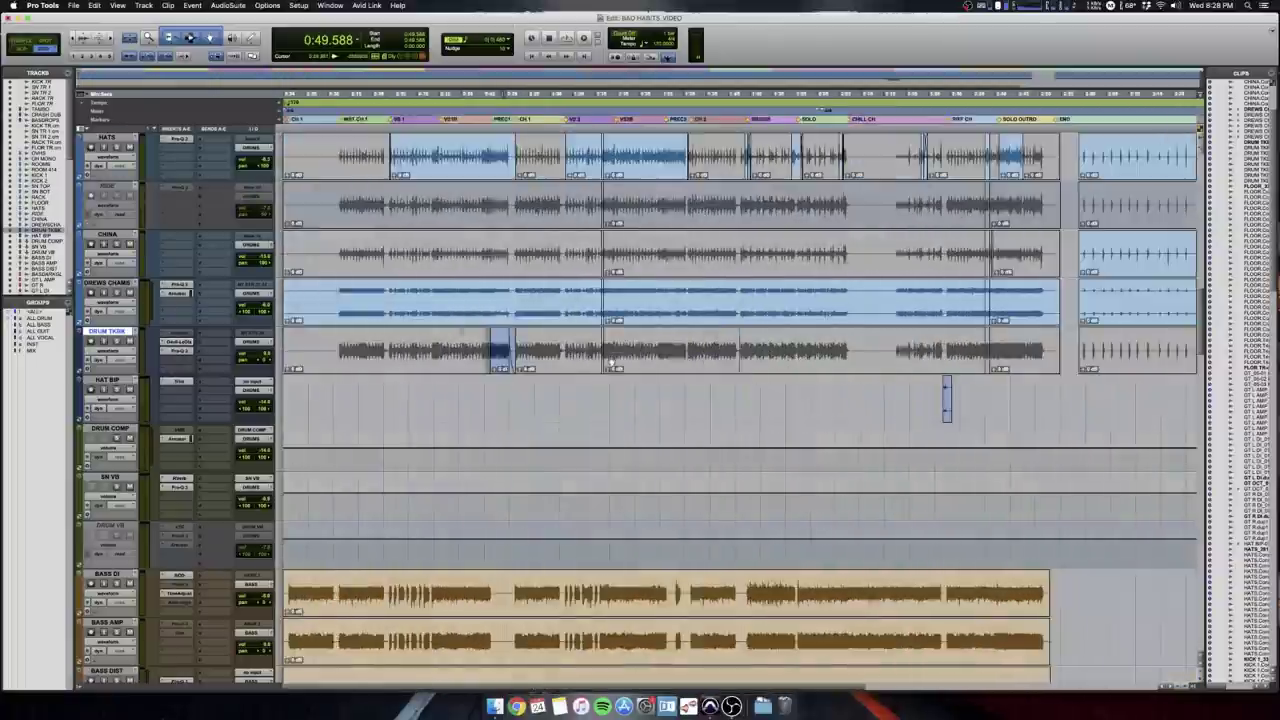
scroll(600, 366, right, 10)
scroll(600, 364, left, 1)
drag(522, 352, 388, 110)
key(t)
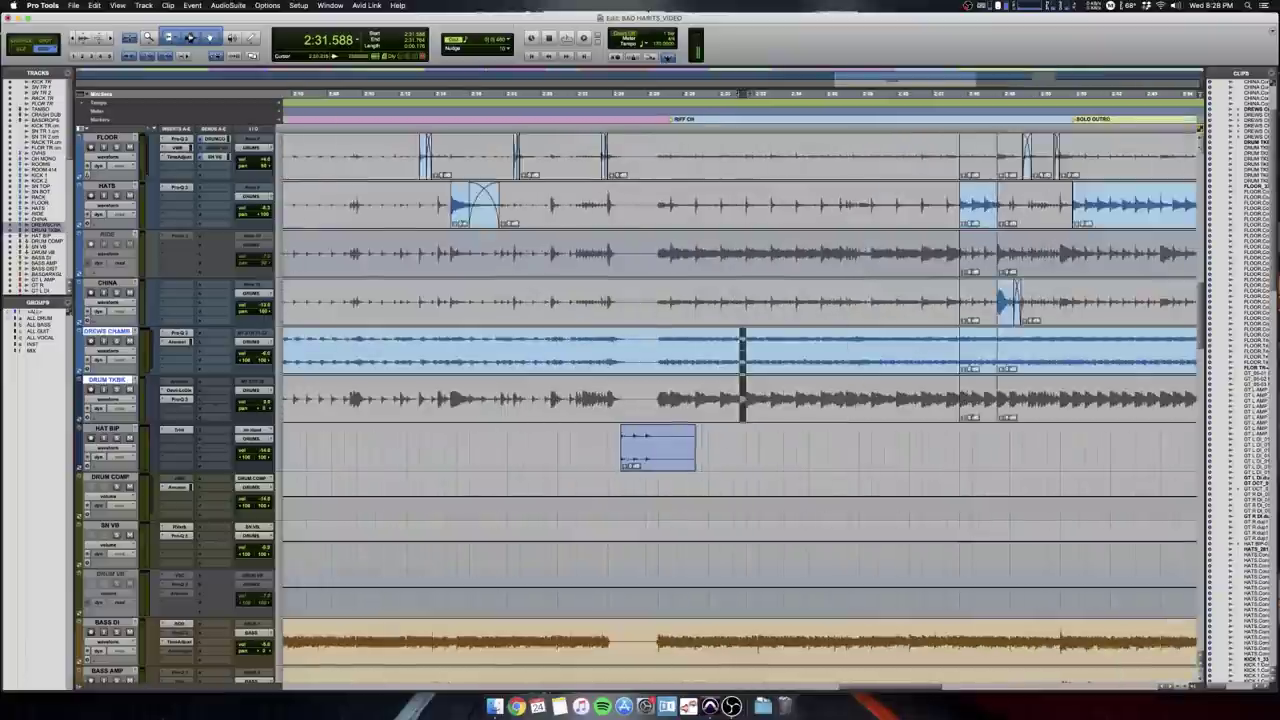
Set the edit cursor on HAT BIP at 2:27.529, ahead of its clip.
click(474, 442)
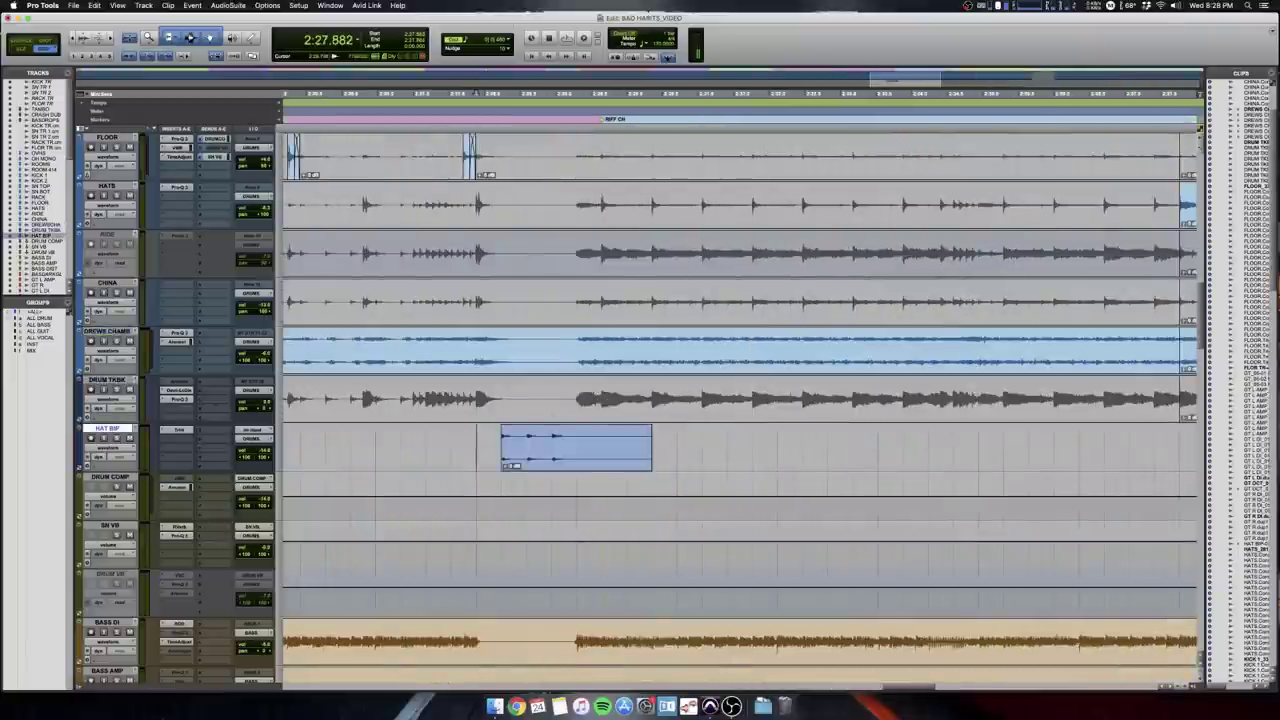
click(451, 451)
key(t)
key(t)
key(r)
key(r)
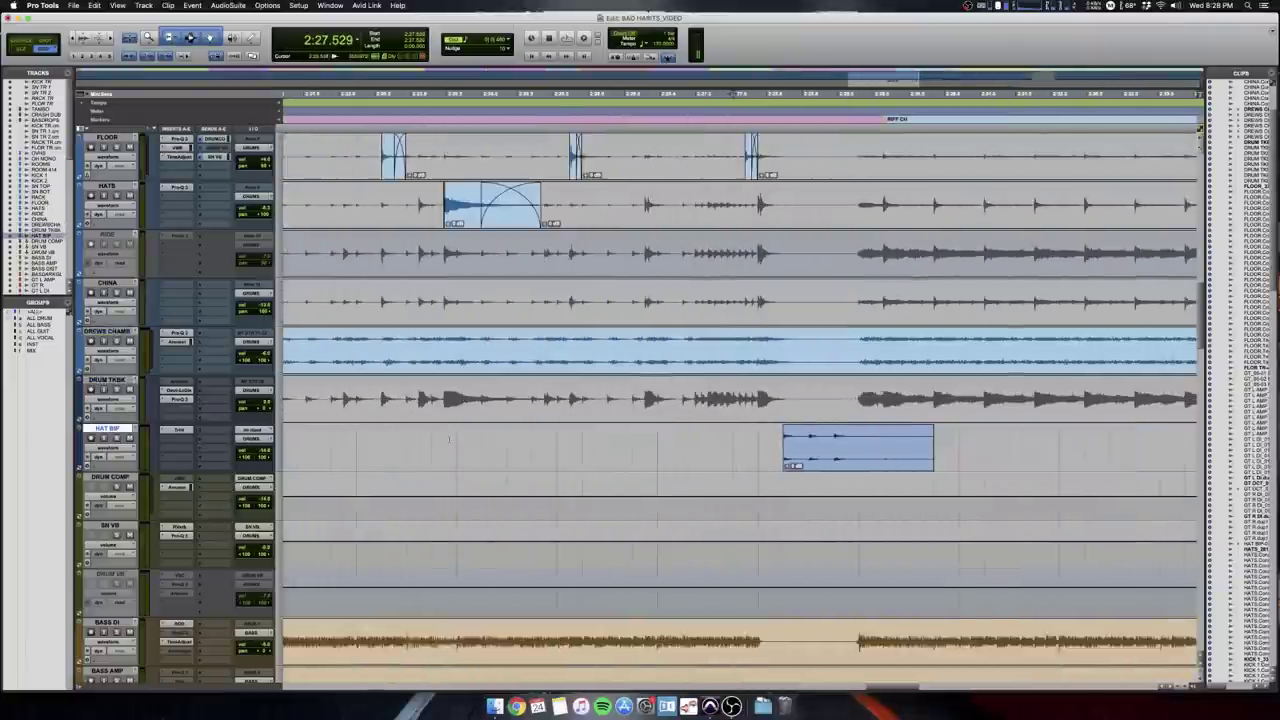
scroll(451, 451, right, 1)
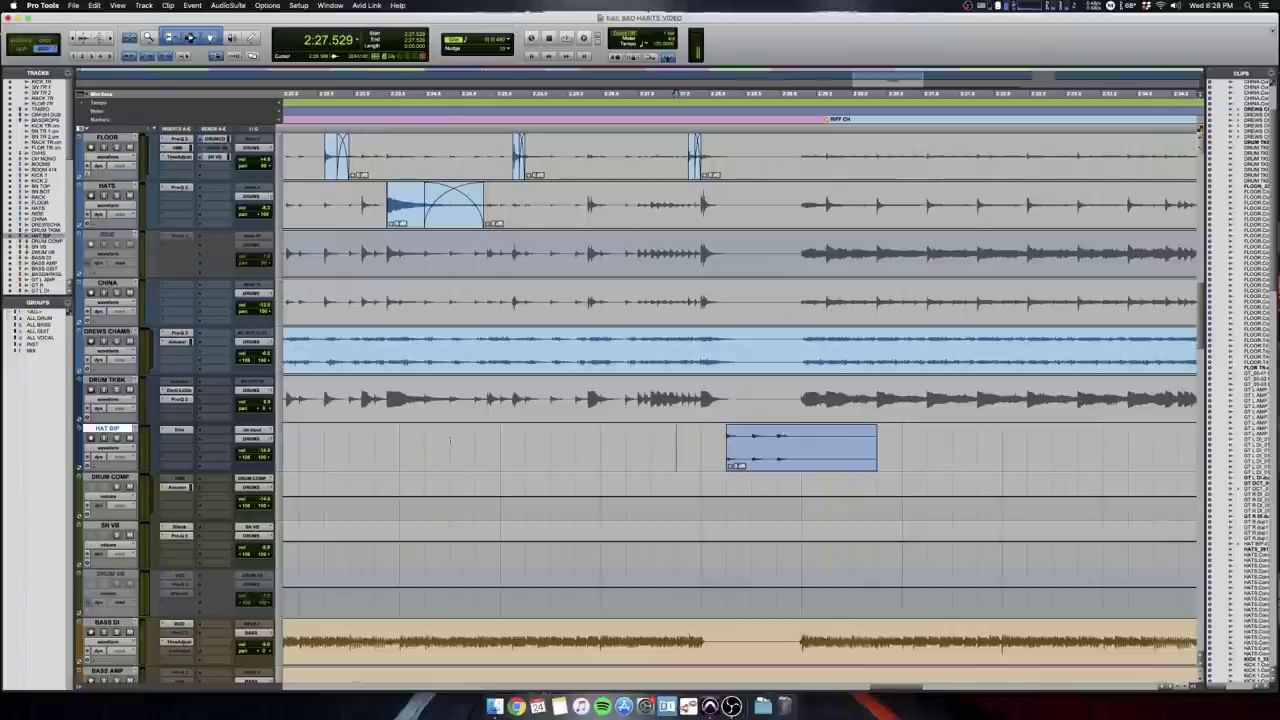
Set the edit cursor on DRUM TKBK at 2:26.470, play through the HAT BIP clip and stop playback.
click(602, 386)
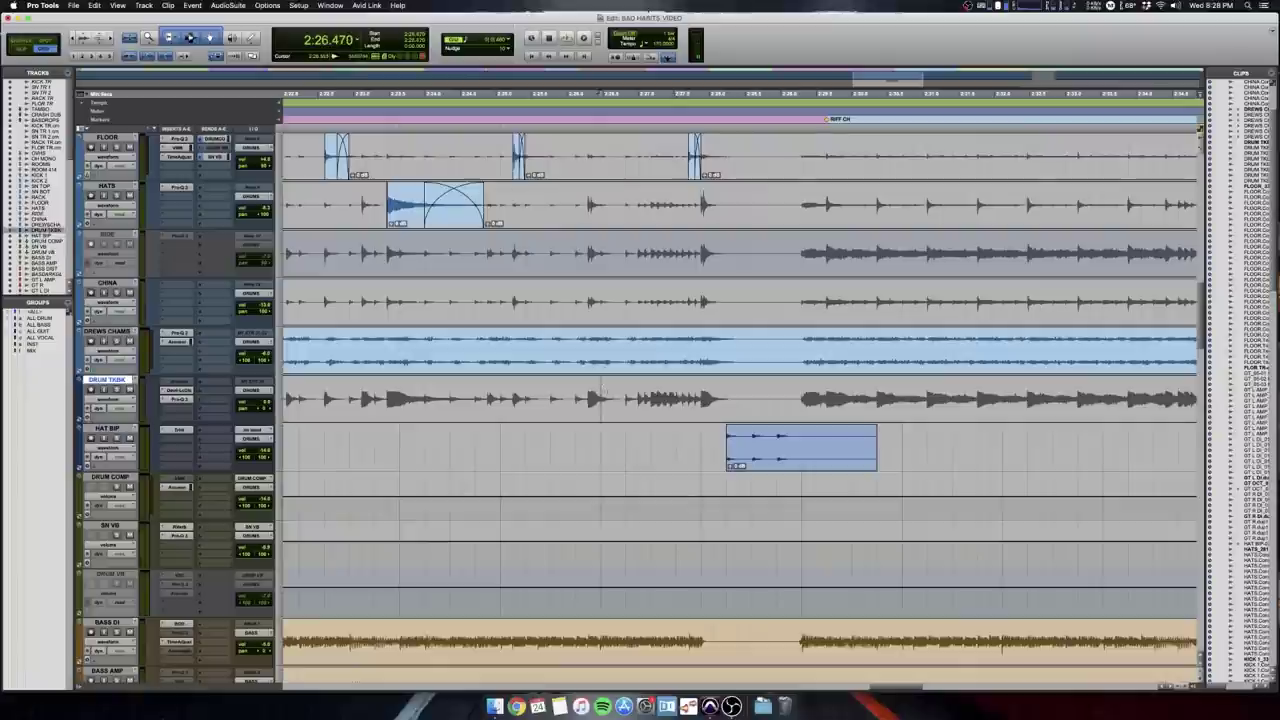
scroll(608, 393, right, 2)
key(space)
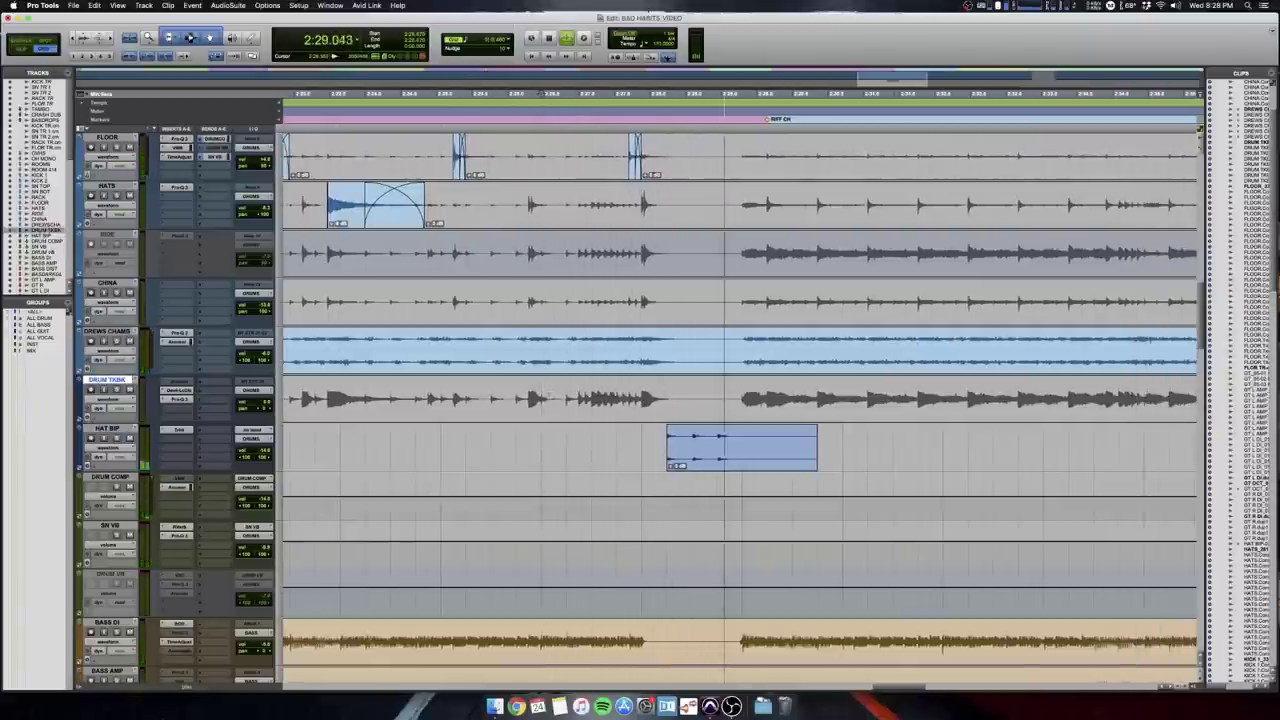
scroll(547, 396, up, 5)
scroll(547, 396, down, 3)
key(space)
Switch all tracks from waveform to volume automation view and go up to the SN TR tracks.
click(107, 400)
click(106, 409)
scroll(817, 485, up, 12)
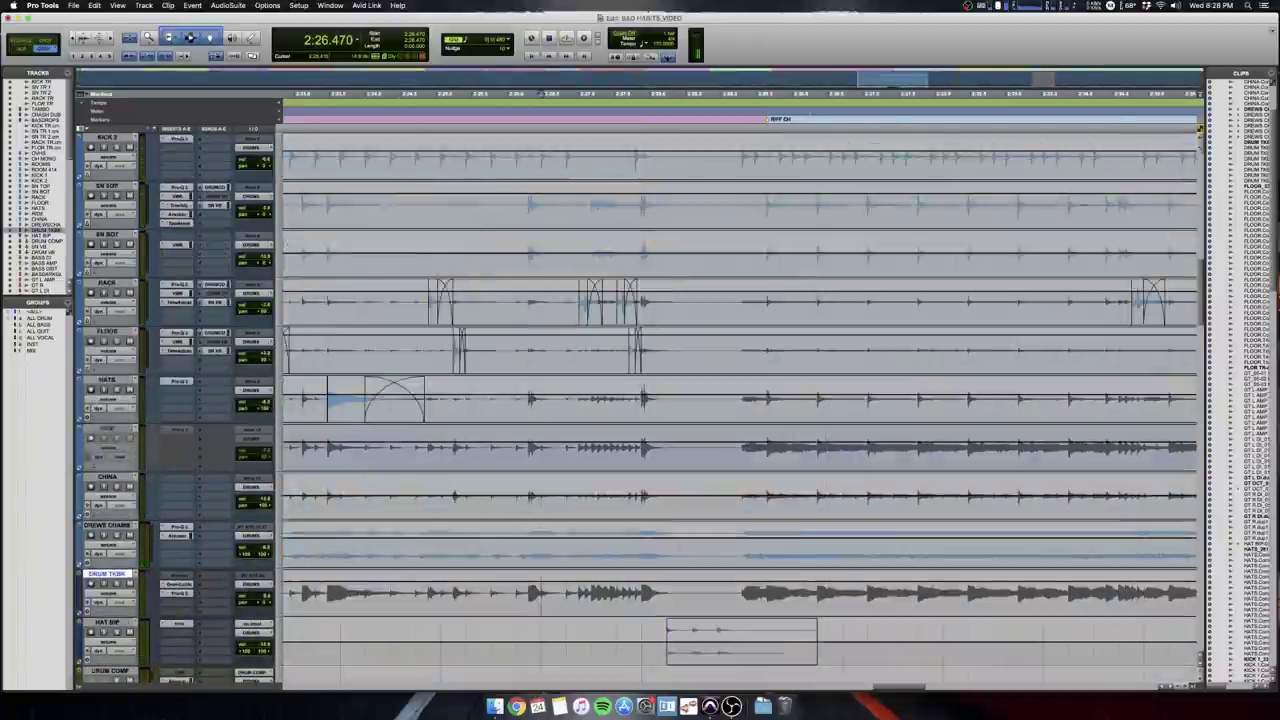
scroll(817, 485, up, 3)
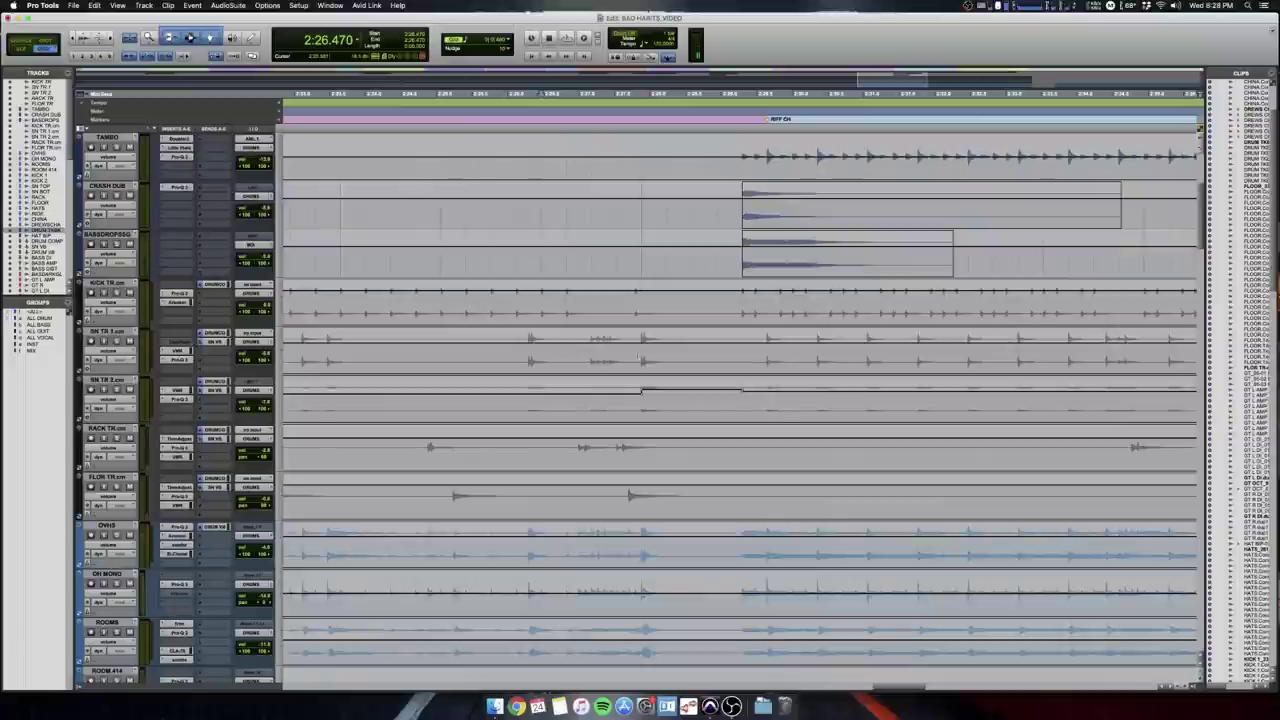
Highlight the raised volume automation on SN TR 2.cm from 2:27.882, then set the edit cursor there at 2:26.823.
click(639, 365)
key(t)
key(t)
key(t)
key(r)
key(r)
scroll(702, 426, right, 2)
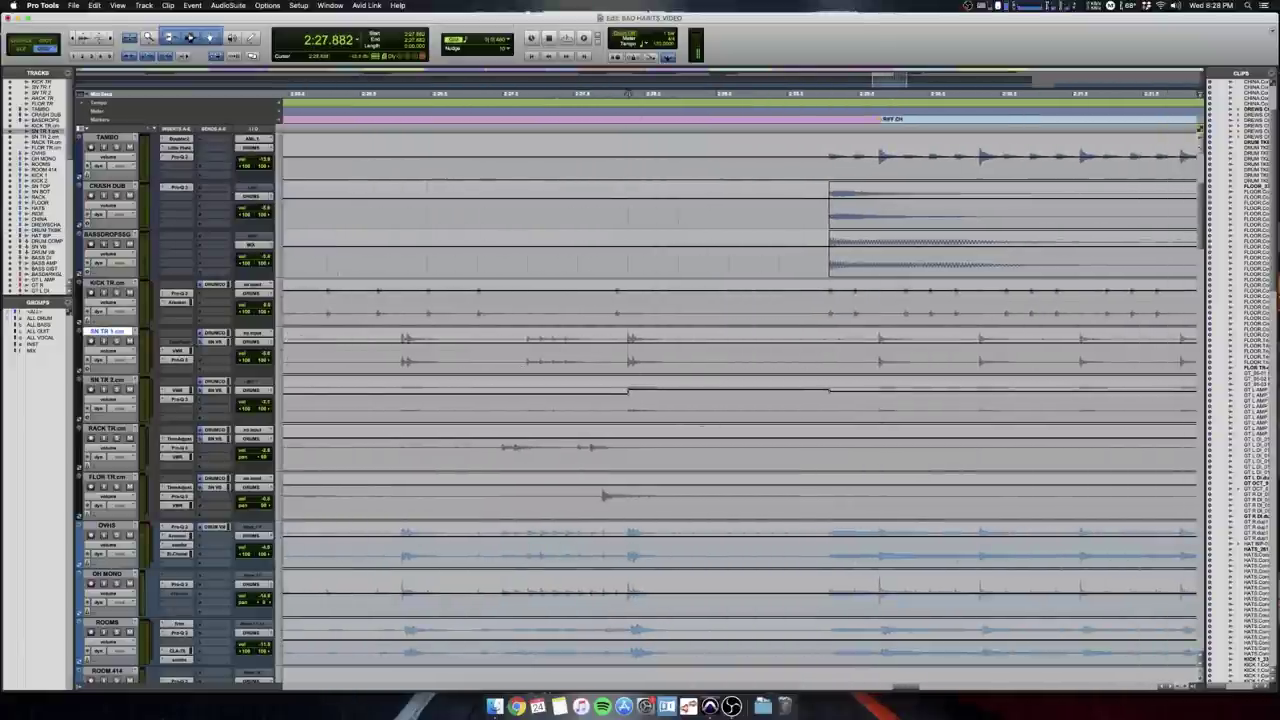
drag(628, 400, 828, 400)
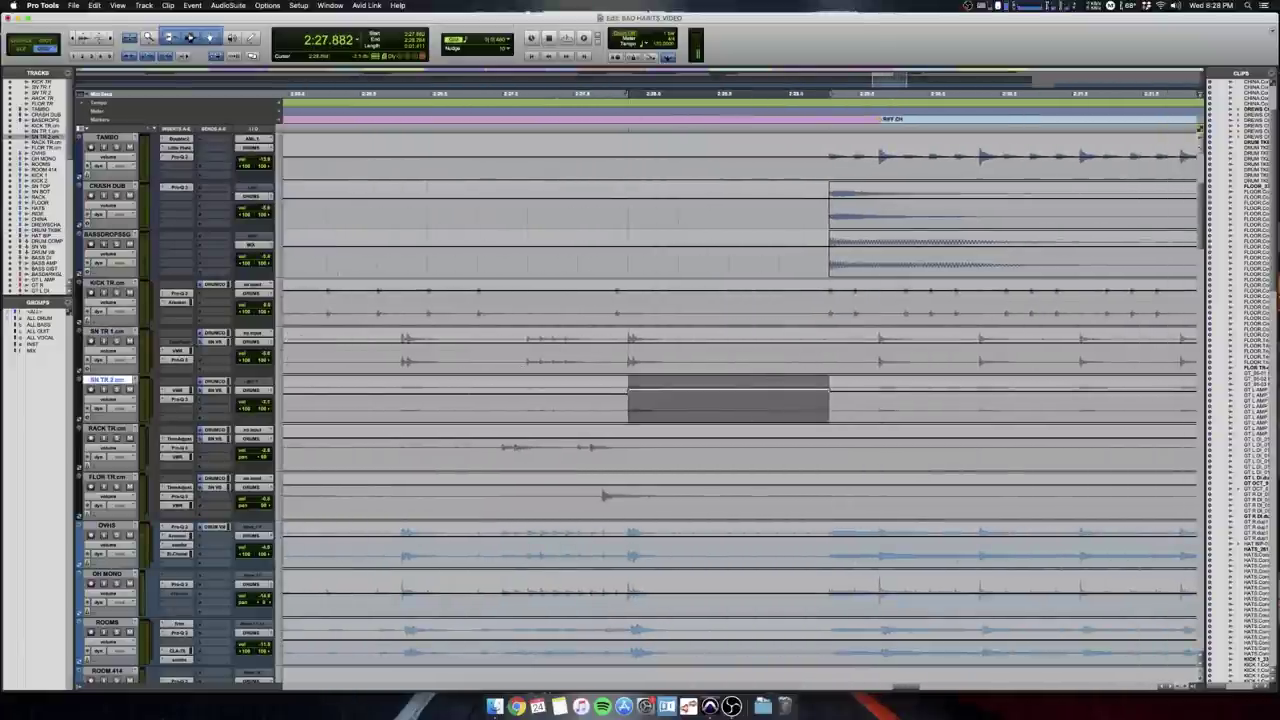
click(477, 402)
Set the edit cursor on SN TR 2.cm at 2:27.176, play through the raised automation before RIFF CH and stop playback.
scroll(462, 402, down, 20)
scroll(462, 402, up, 4)
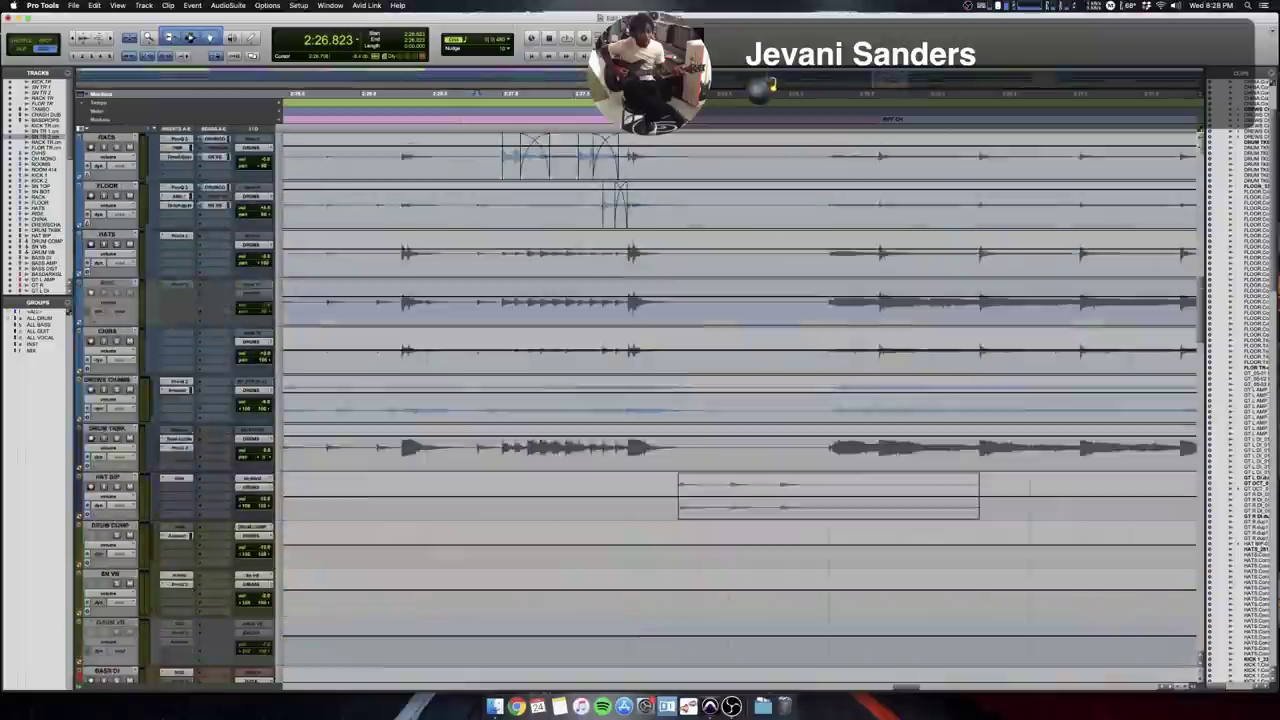
scroll(740, 400, up, 10)
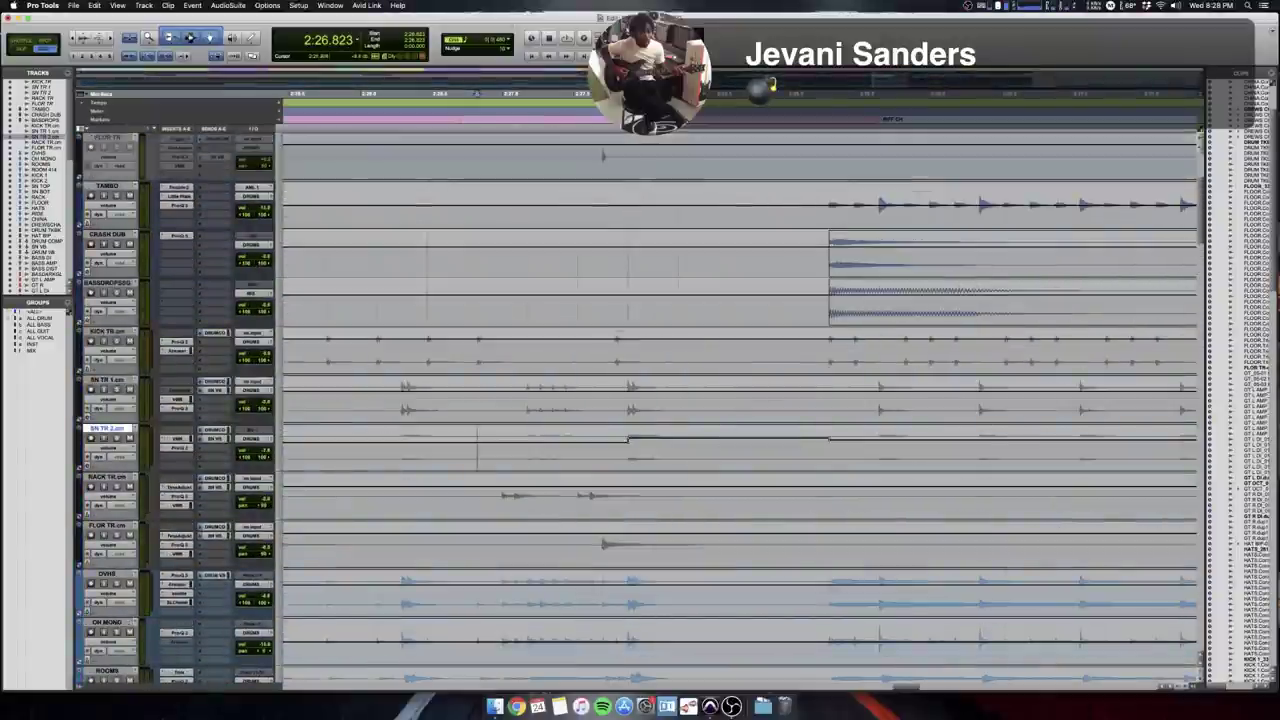
drag(552, 445, 880, 487)
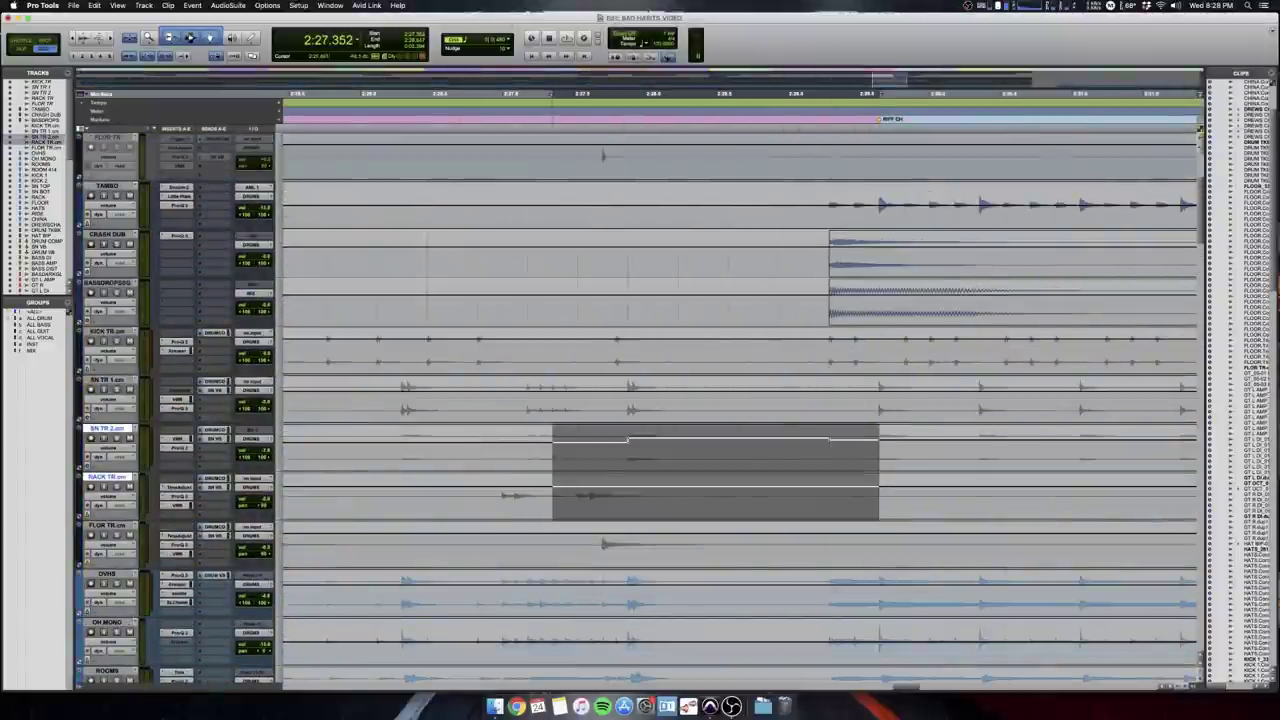
click(528, 450)
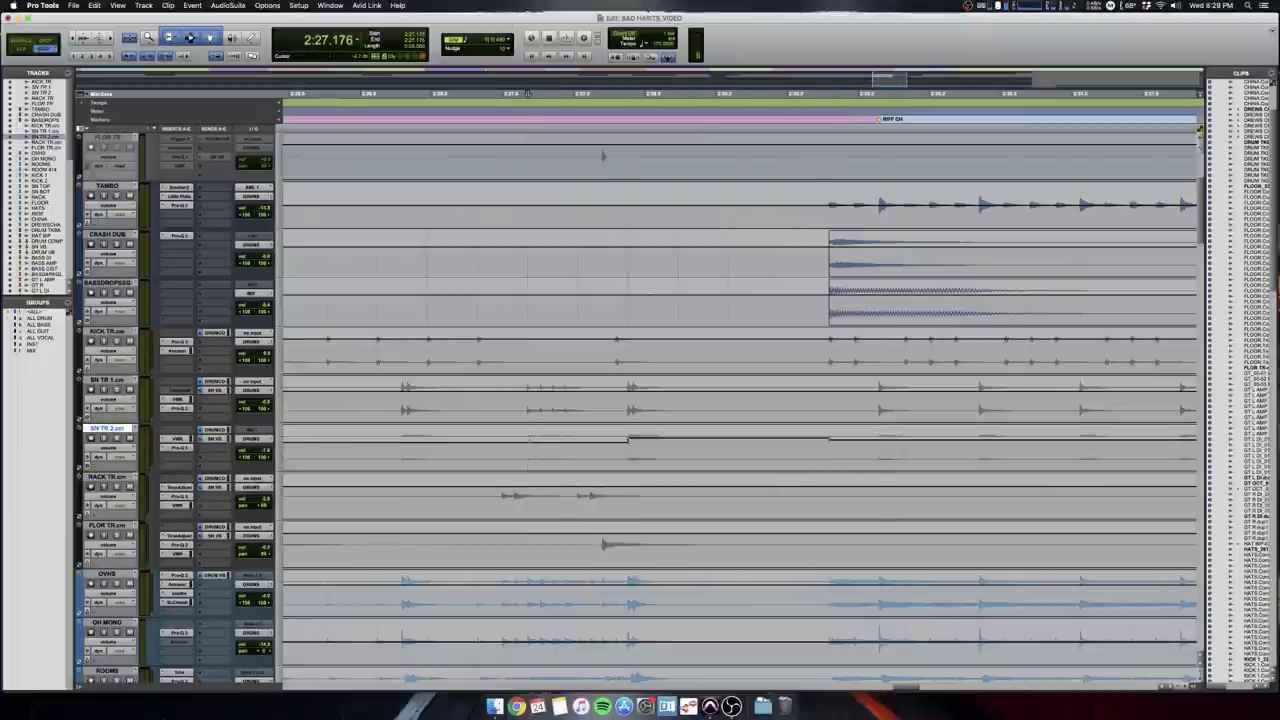
key(space)
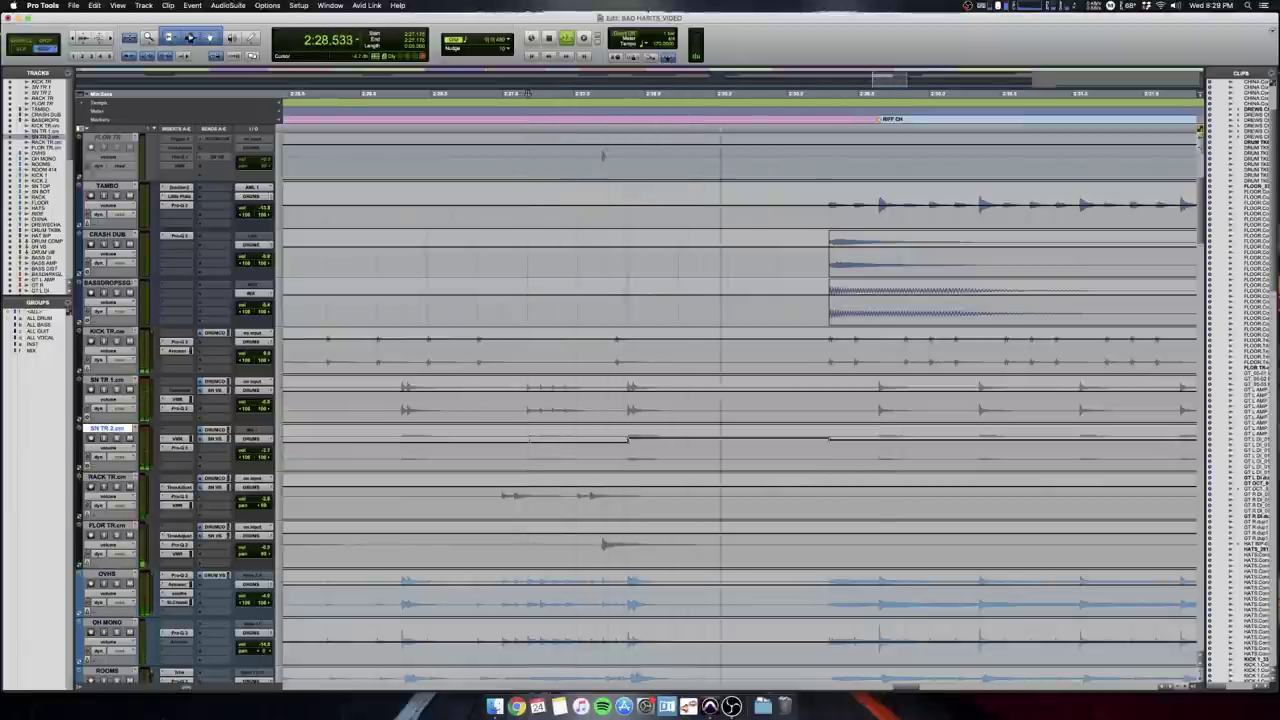
key(super+bracketleft)
key(space)
Return all tracks to waveform view and go down to the HAT BIP track.
alt+click(109, 400)
alt+click(110, 392)
scroll(520, 405, down, 5)
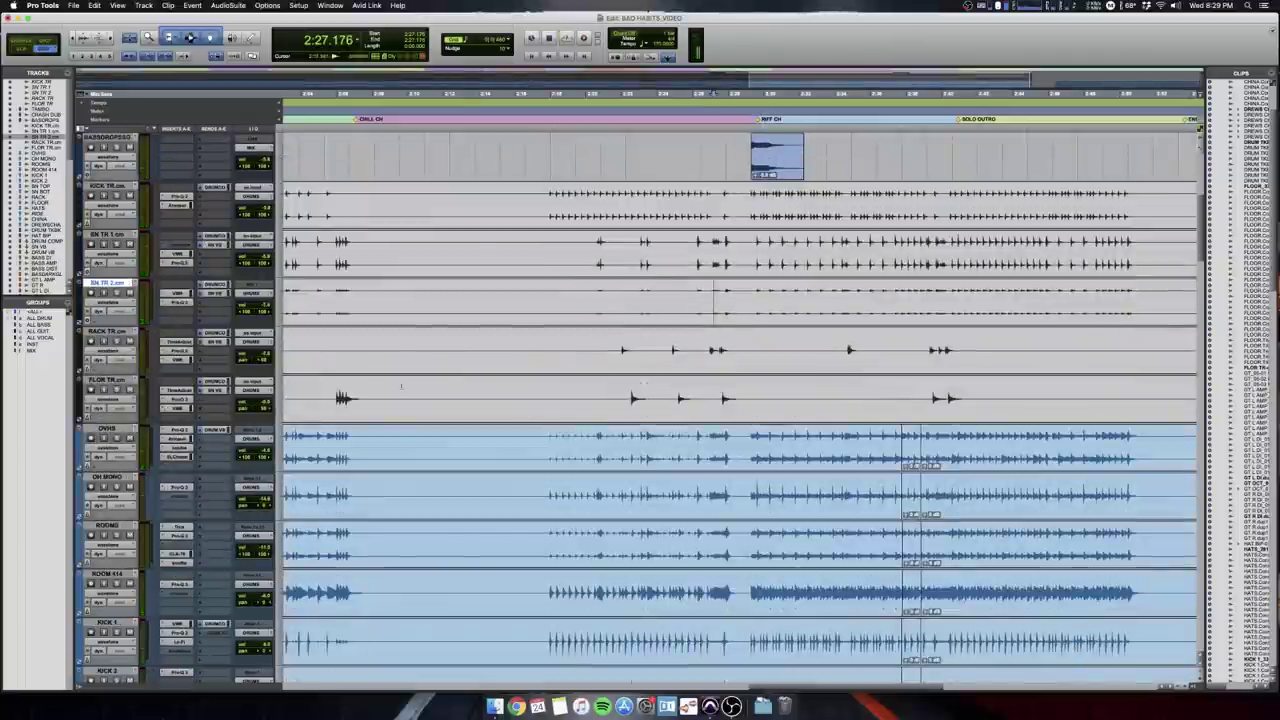
scroll(492, 393, down, 12)
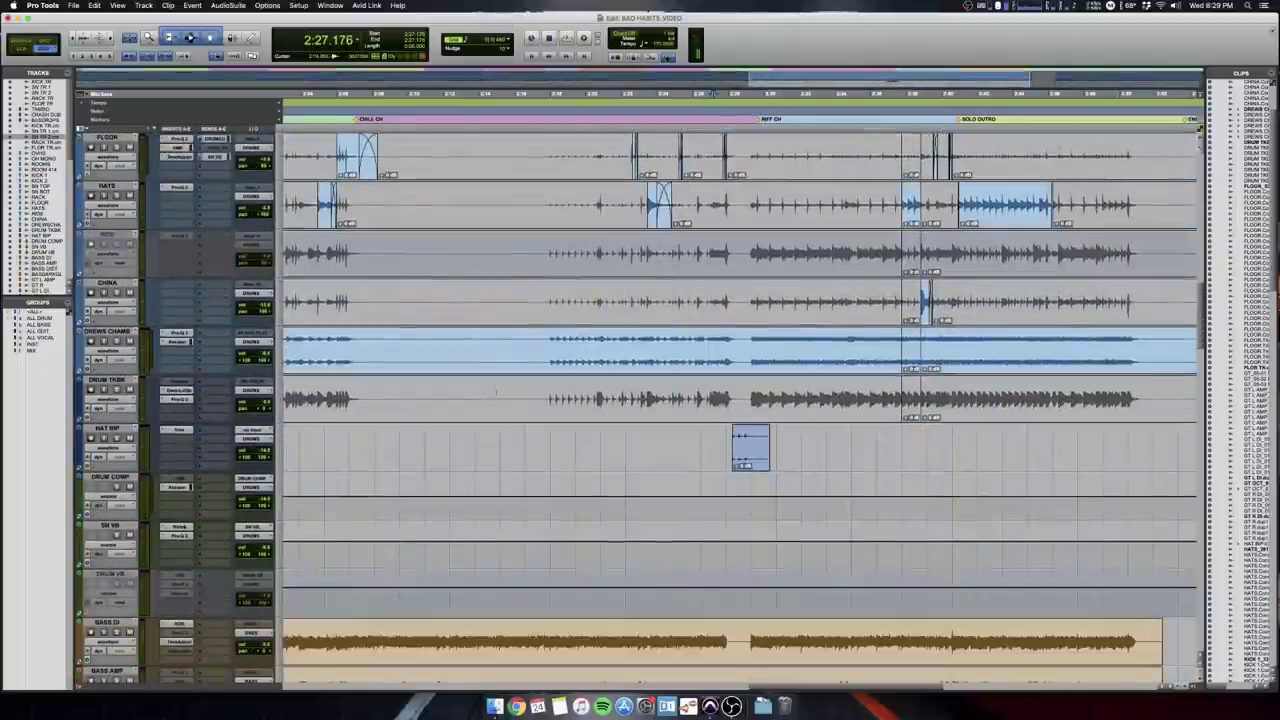
Look over the Mix window's channels, open the soothe plug-in on OVHS, close its PDF manual and return to the Edit window.
key(super+equal)
scroll(496, 391, right, 10)
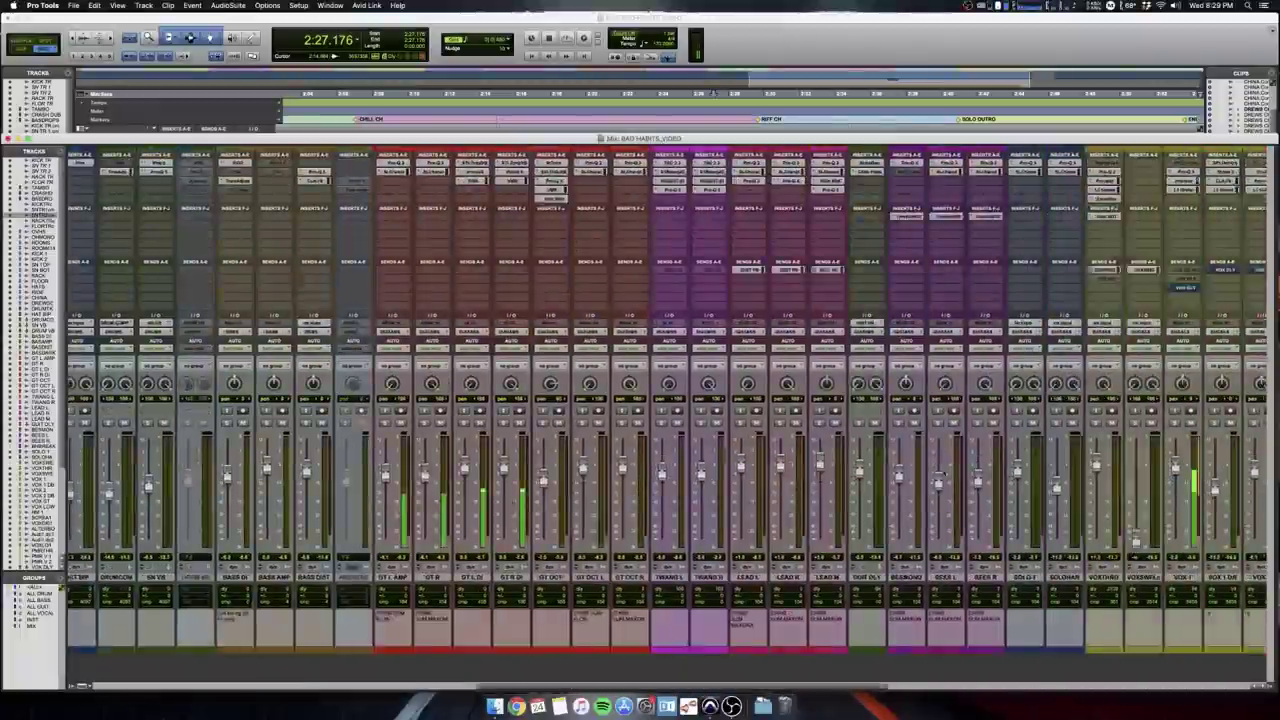
scroll(668, 400, right, 8)
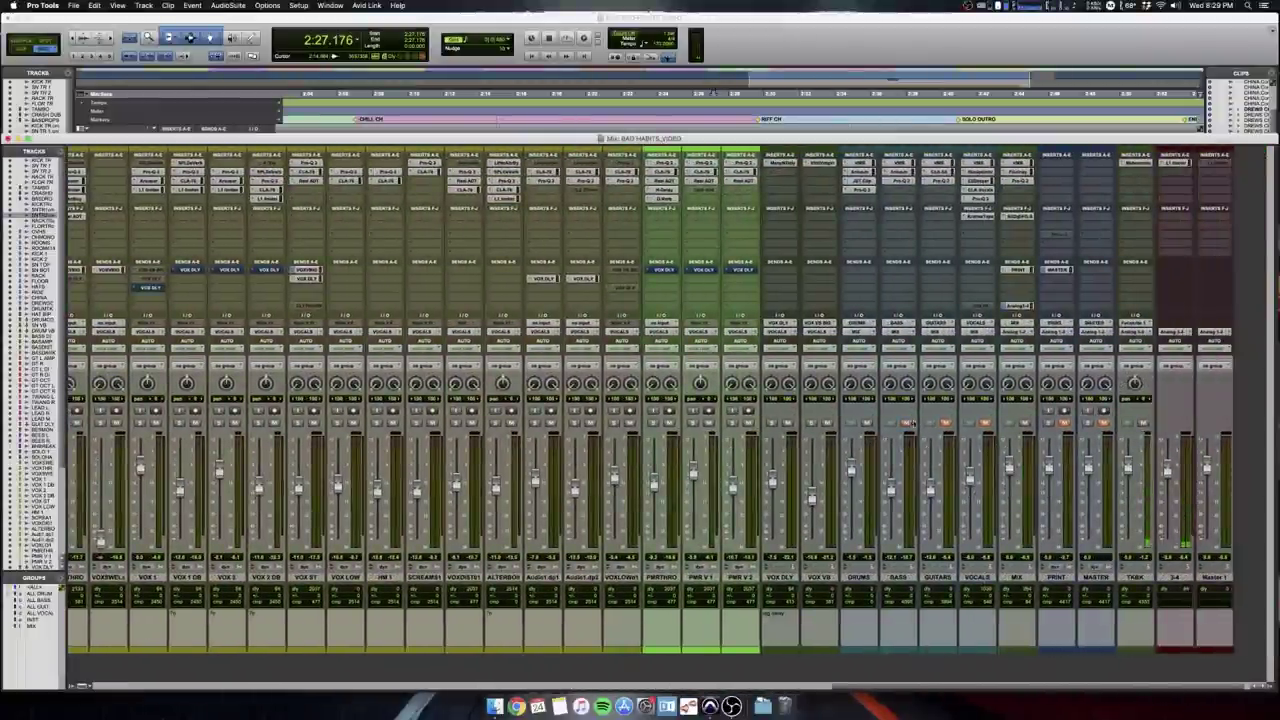
scroll(947, 424, left, 15)
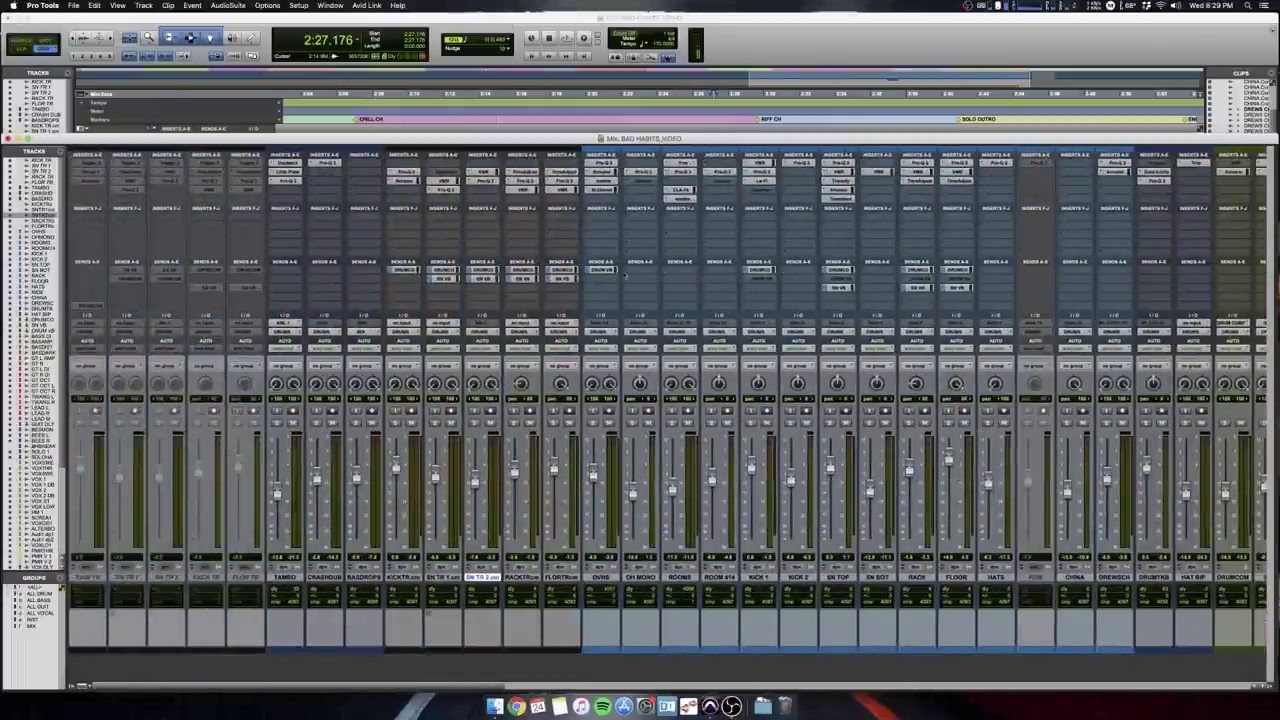
click(606, 183)
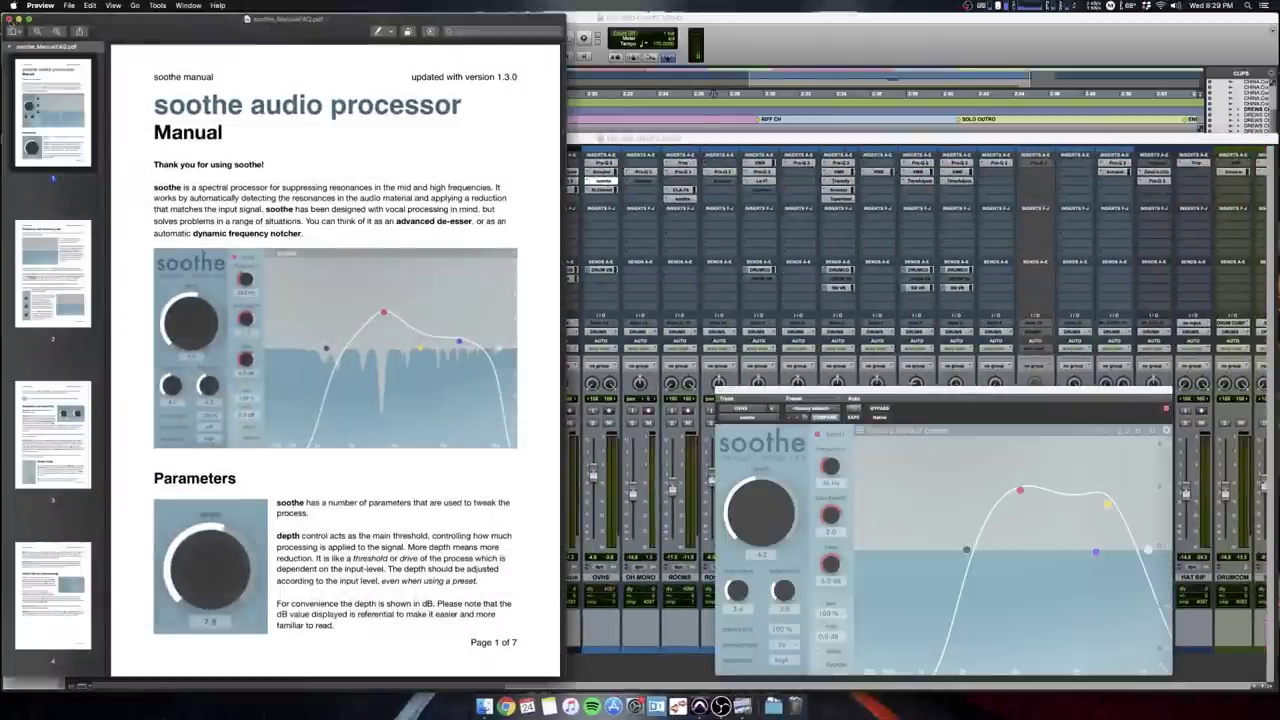
click(9, 19)
click(761, 39)
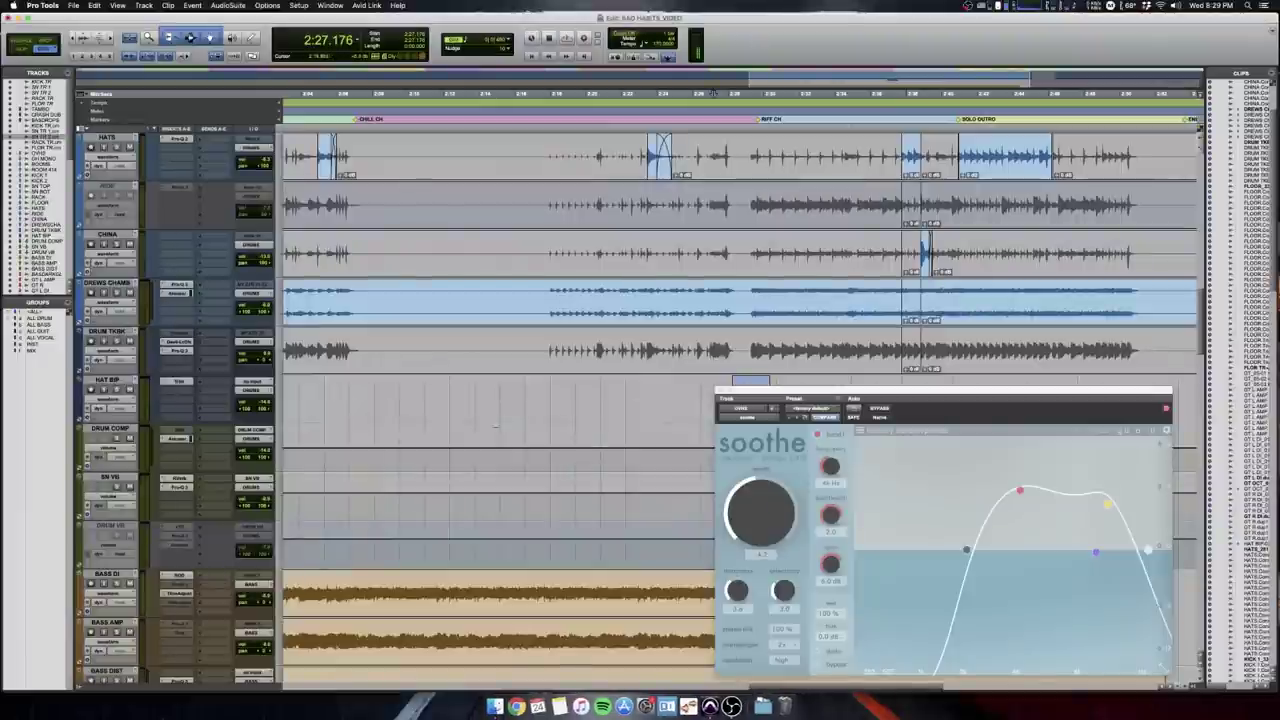
Solo OVHS with the edit cursor at 0:12.705, the start of INST CH 1, and move the soothe window clear of the track.
scroll(496, 429, up, 8)
key(alt+a)
scroll(496, 429, up, 5)
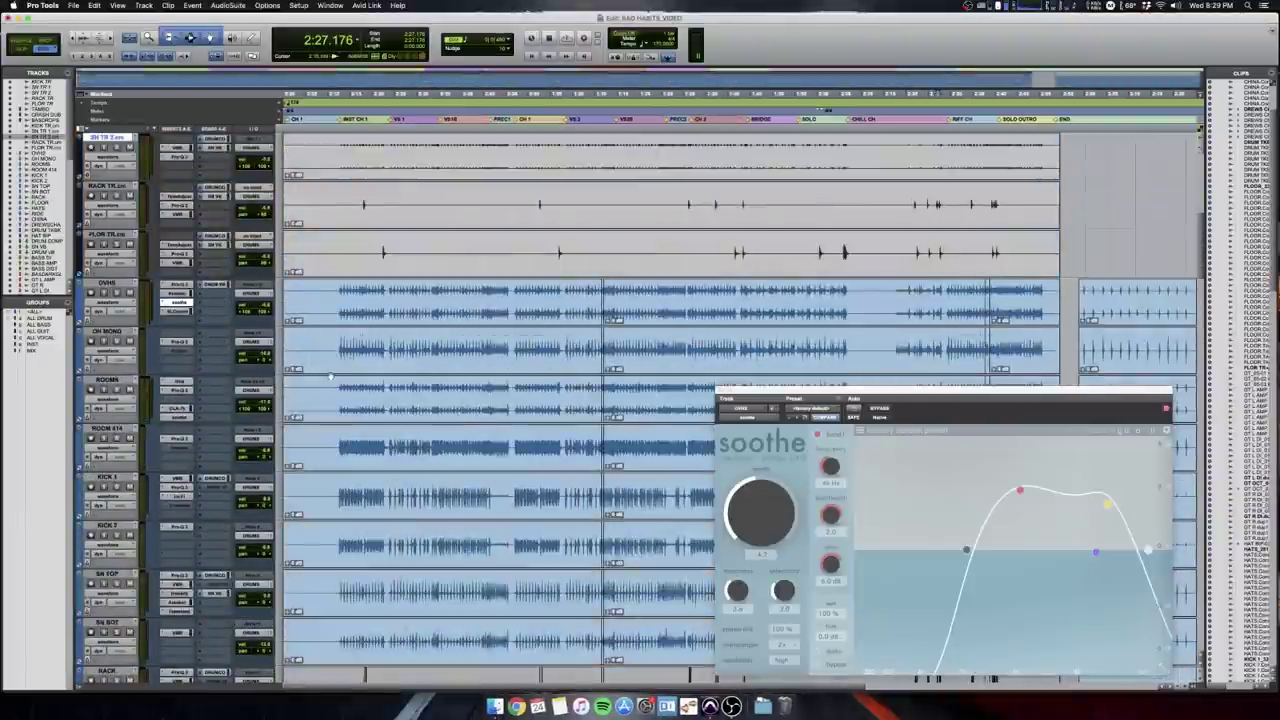
scroll(352, 556, up, 4)
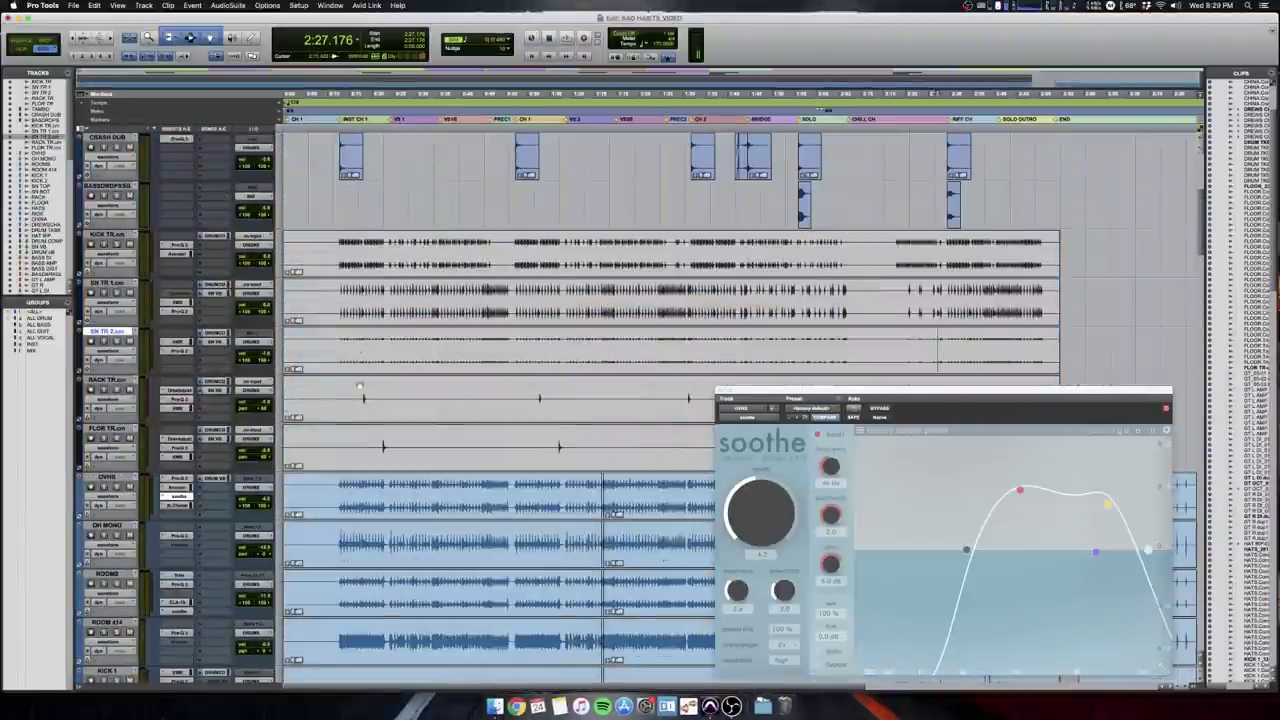
click(356, 490)
key(t)
key(t)
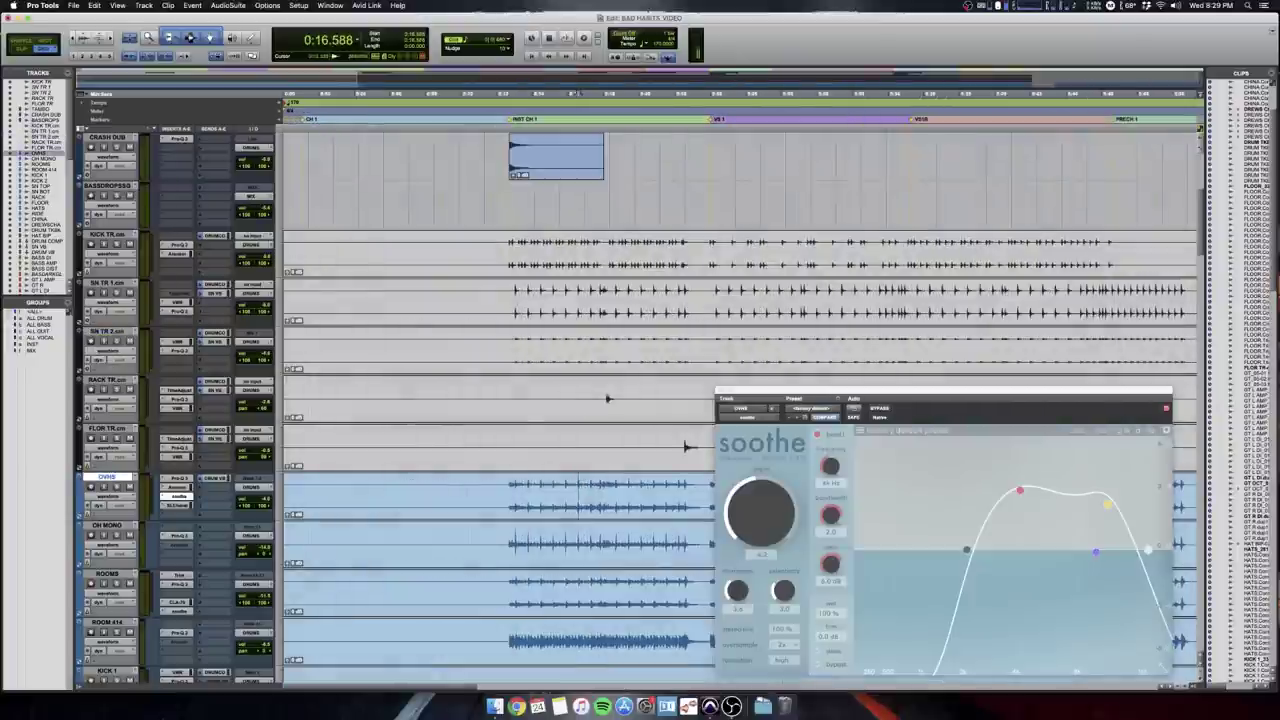
click(509, 494)
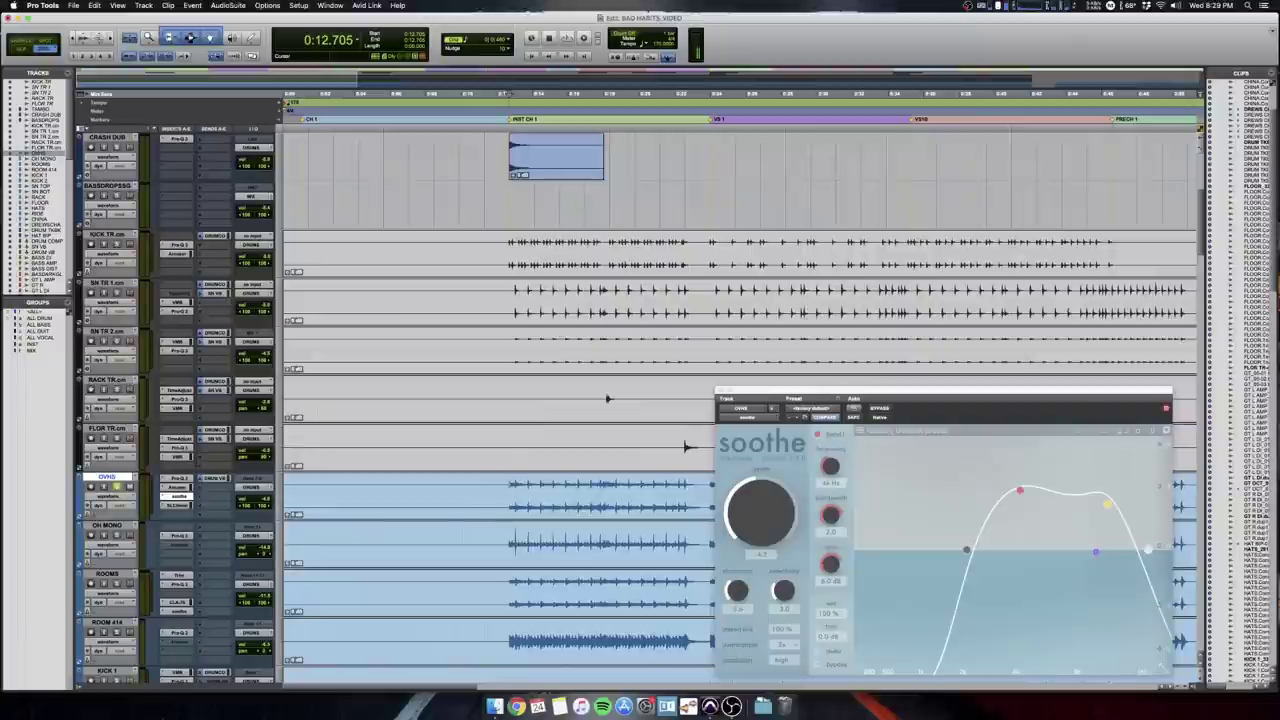
scroll(509, 494, right, 3)
scroll(509, 494, left, 1)
drag(822, 391, 810, 218)
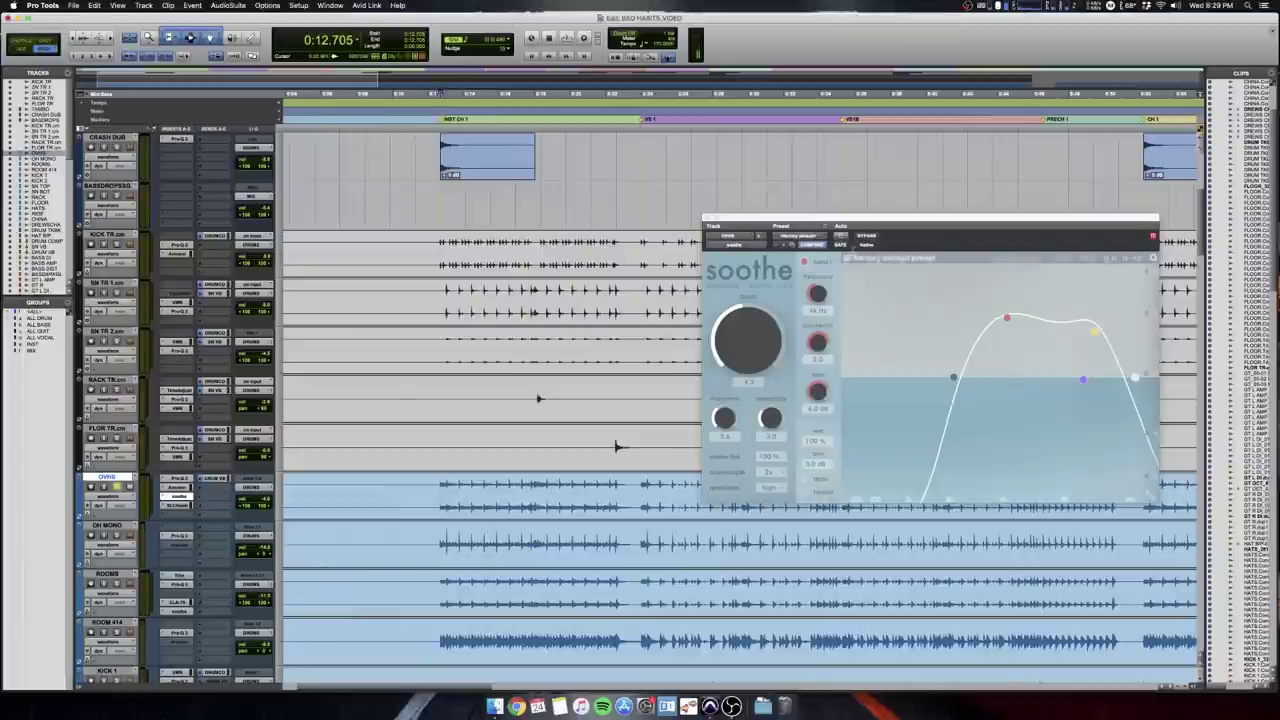
Play OVHS from 0:12.705 comparing soothe bypassed and active, stop playback and close the plug-in.
key(space)
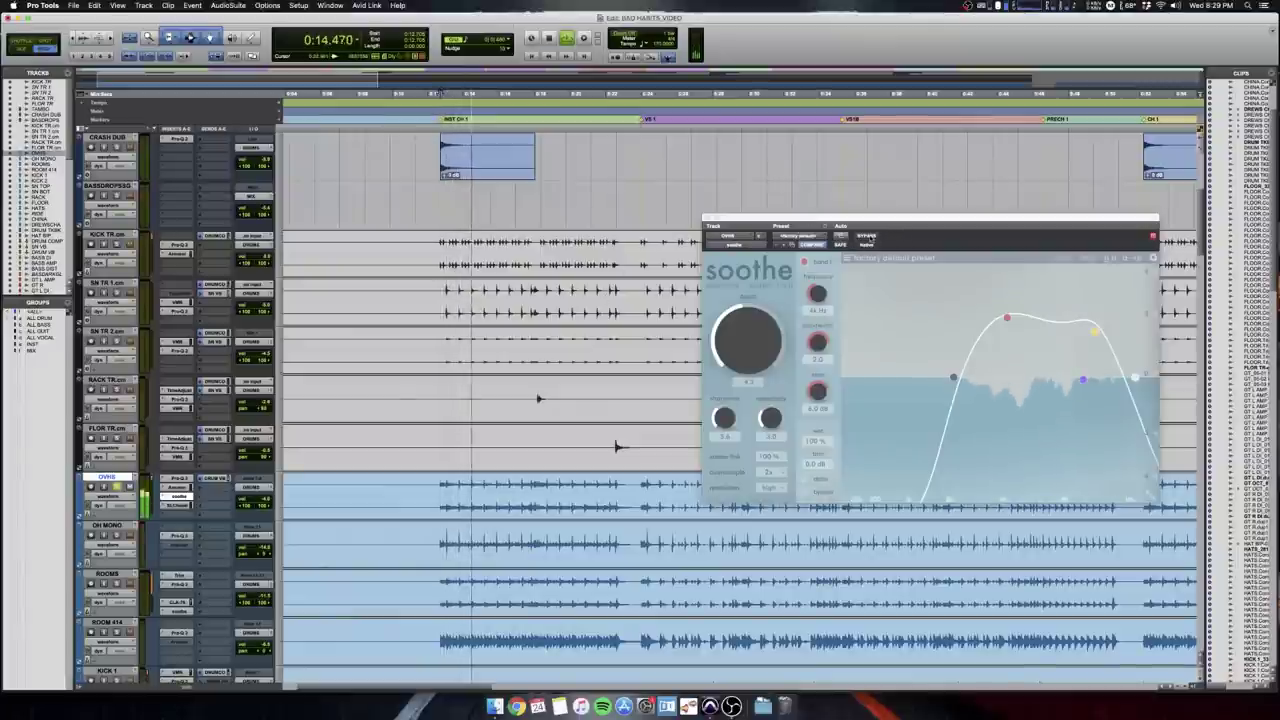
click(869, 237)
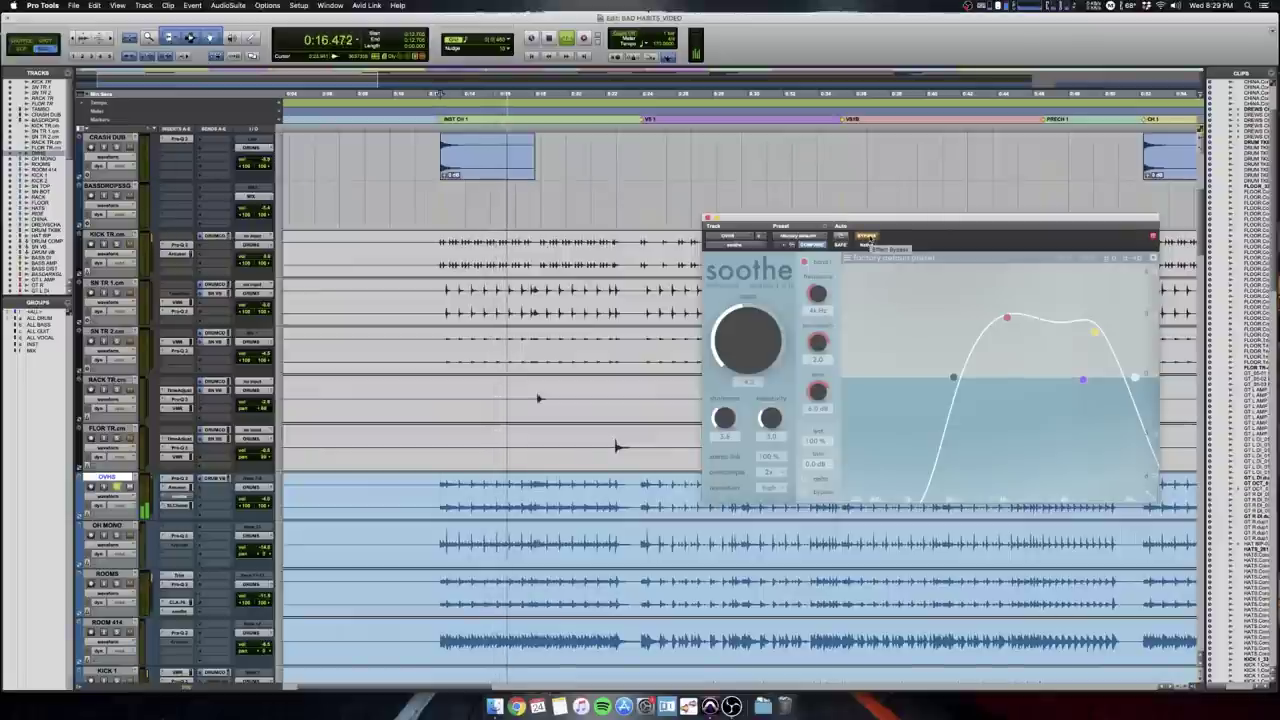
click(868, 238)
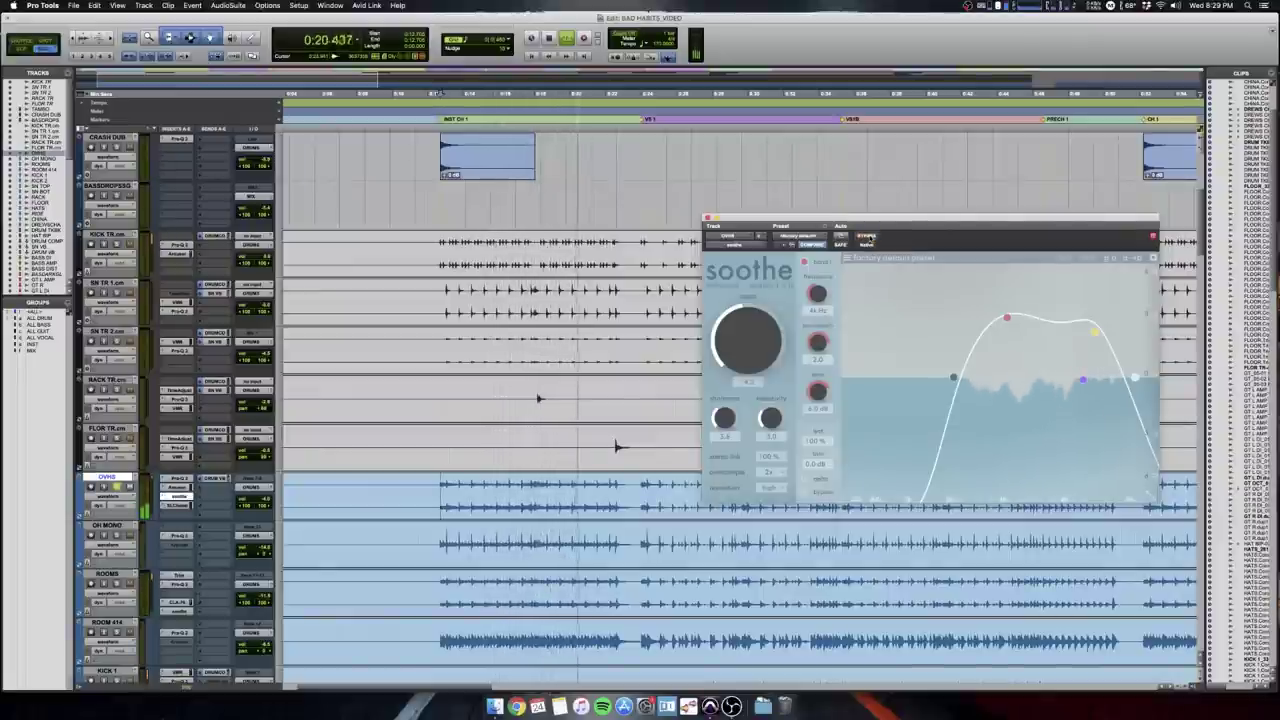
key(space)
click(707, 218)
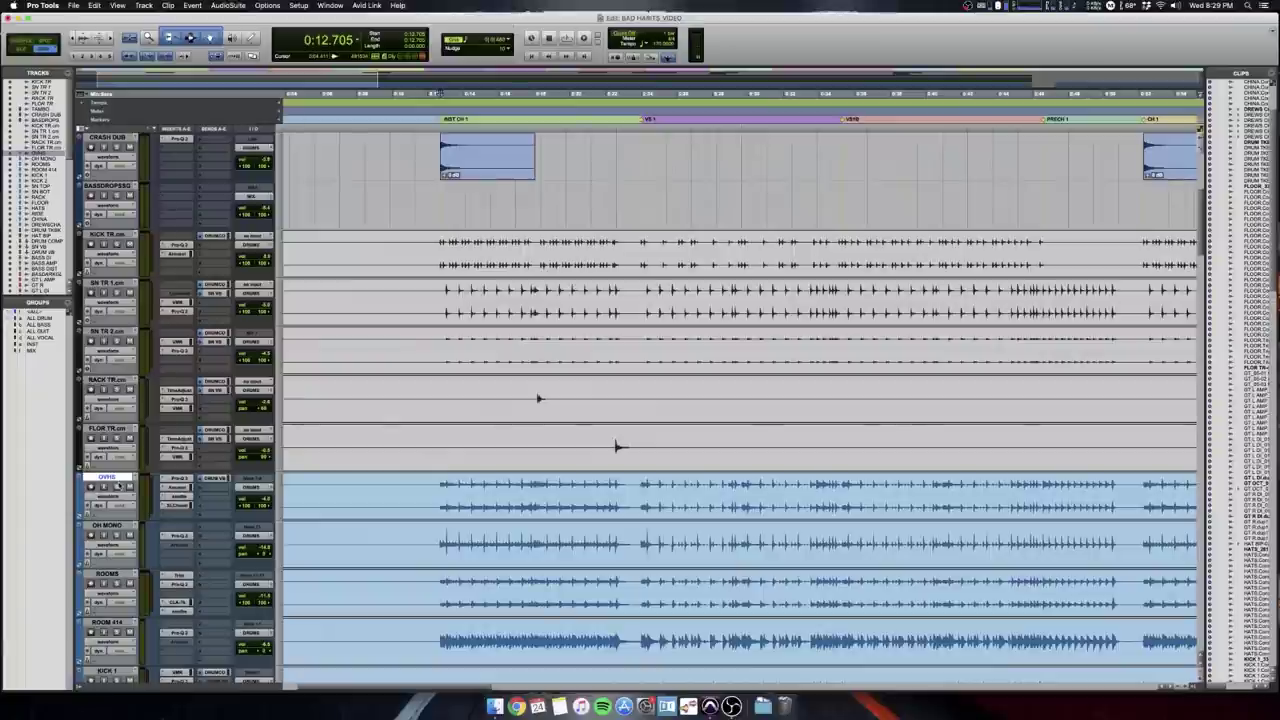
Set the edit cursor on OVHS at 0:15.529 and view the track's Pro-Q 3 and Arousor plug-ins.
click(491, 497)
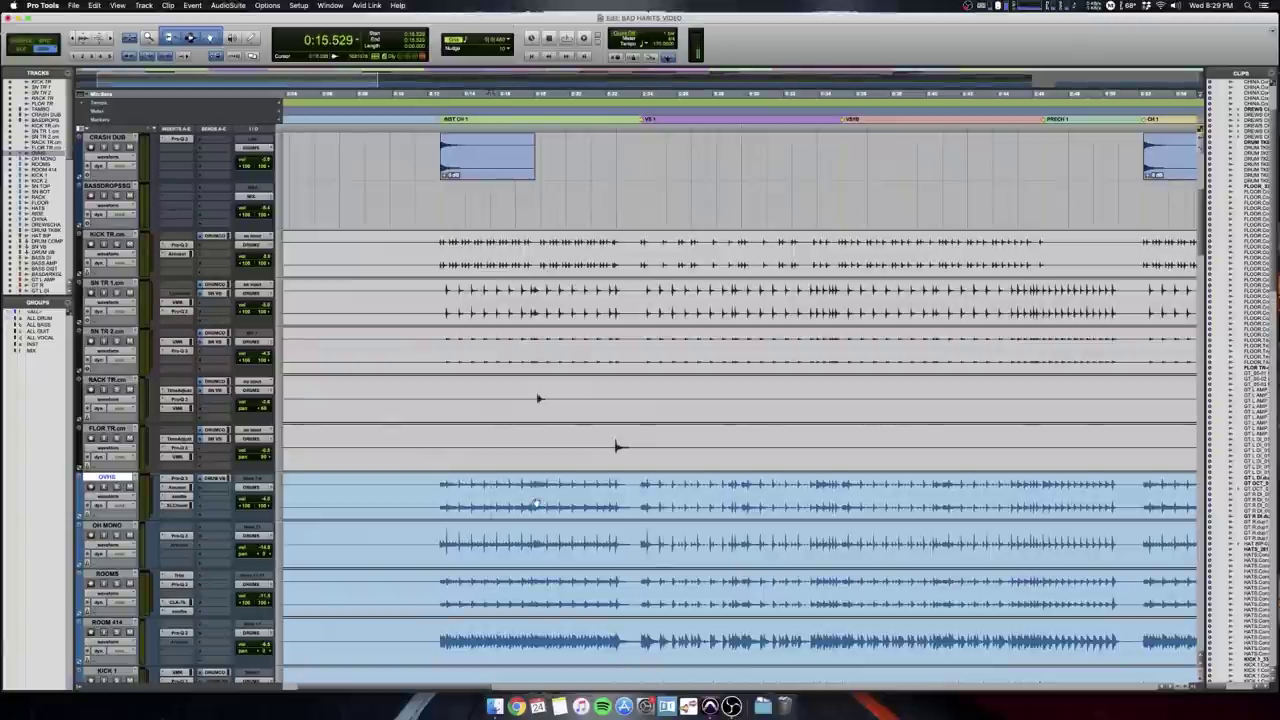
click(177, 480)
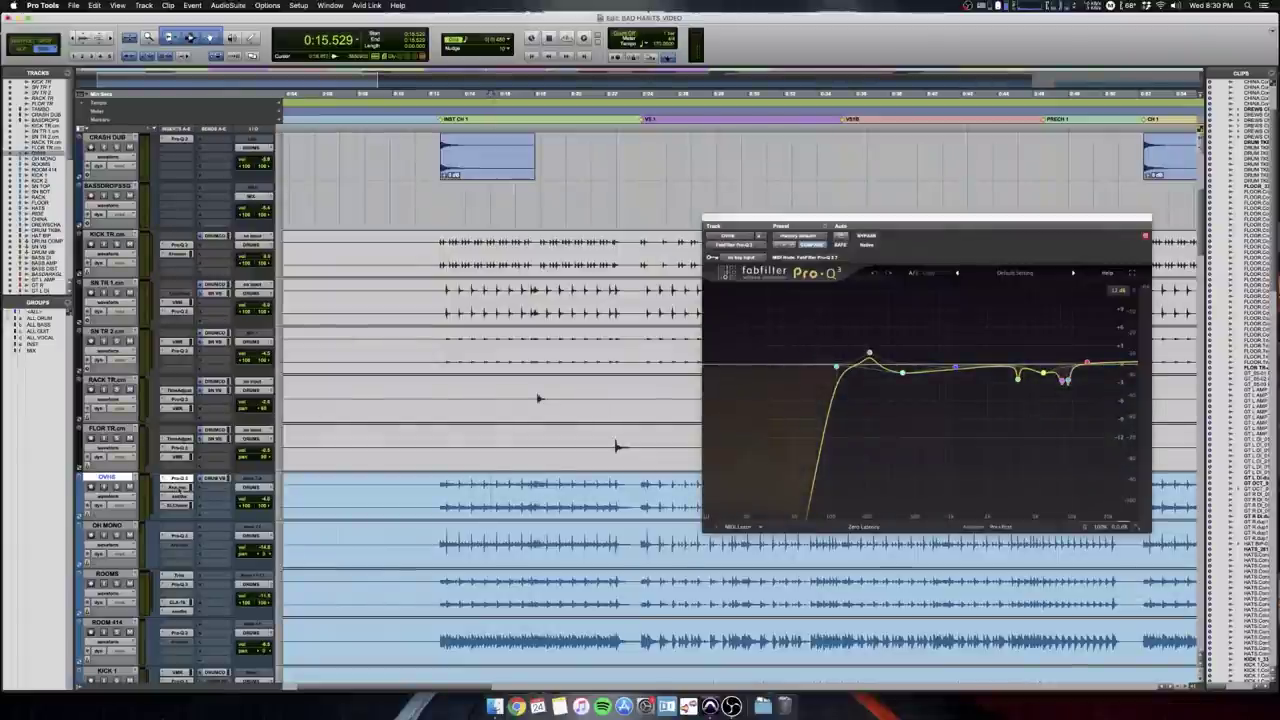
click(180, 488)
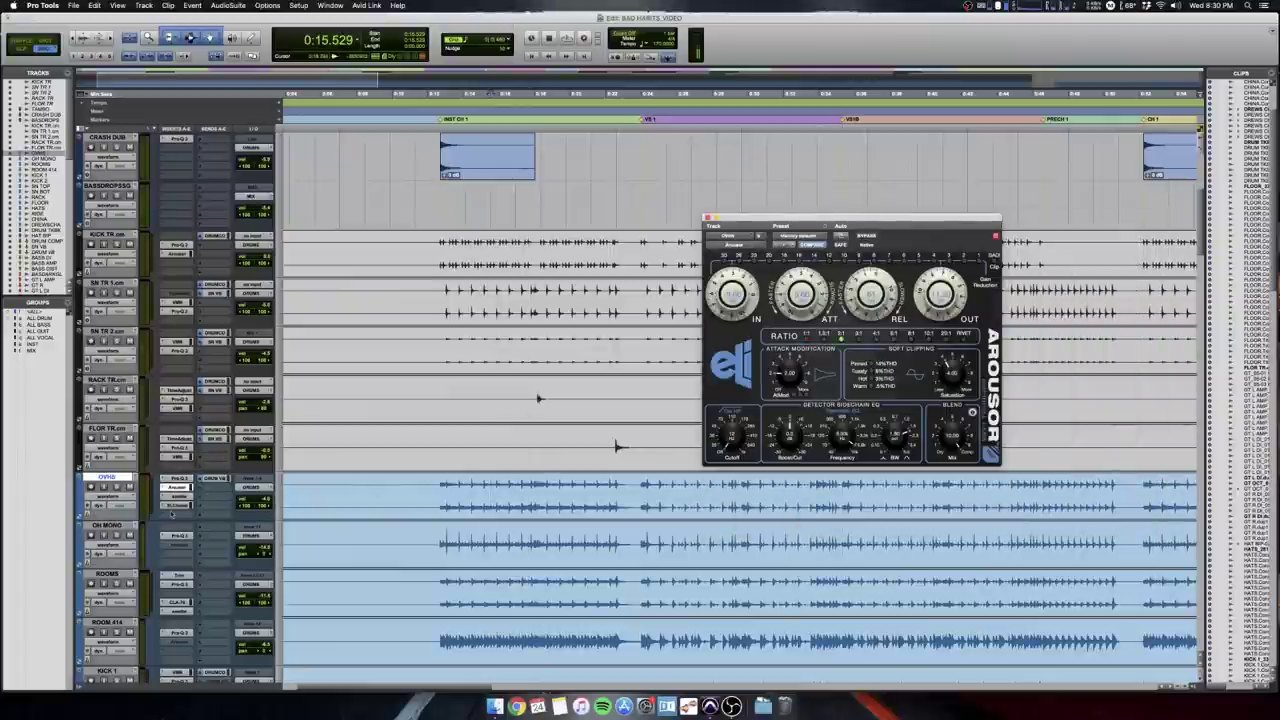
View the SSL E-Channel plug-in on OVHS, close it, and set the edit cursor on SN TOP at 0:14.823.
click(177, 505)
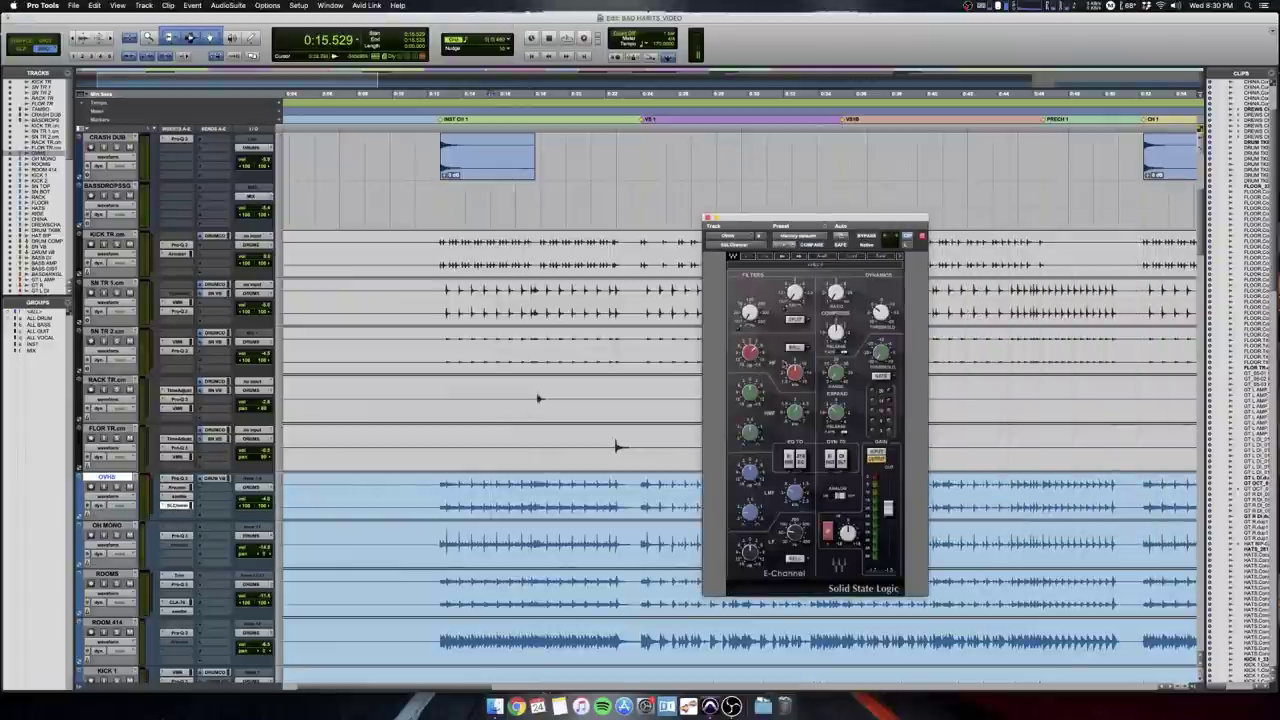
click(708, 218)
scroll(493, 465, down, 7)
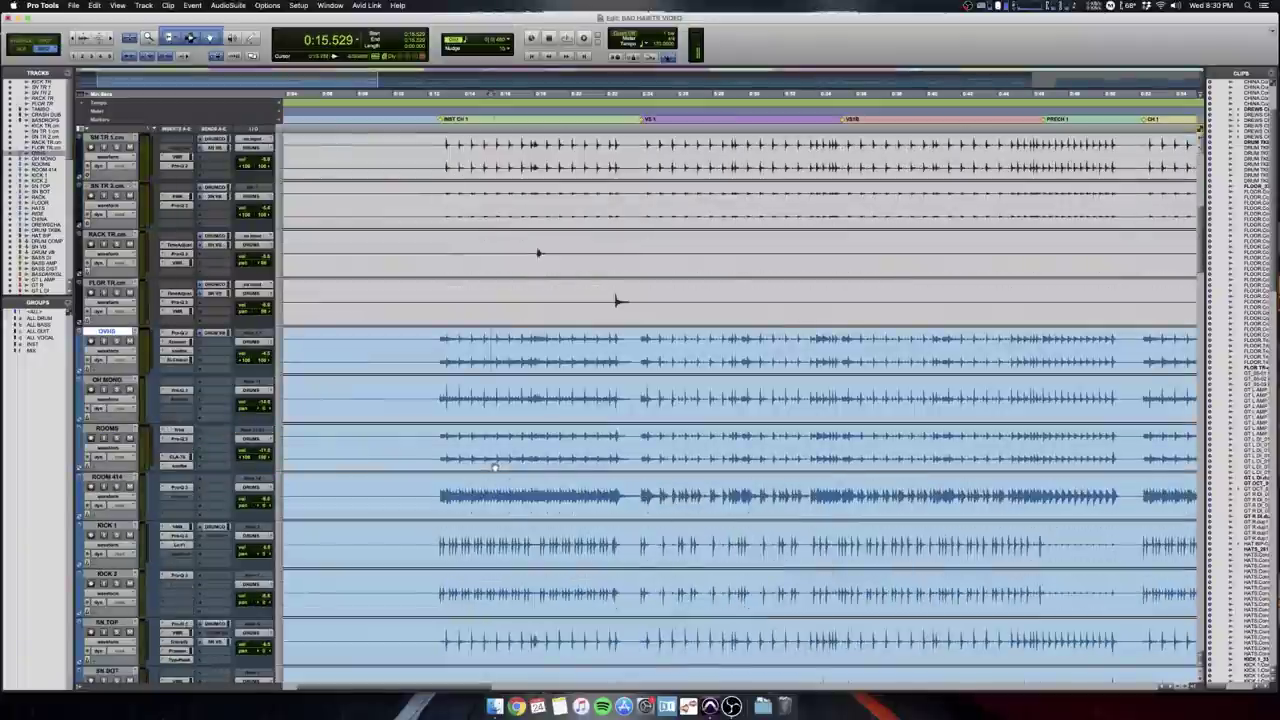
click(478, 455)
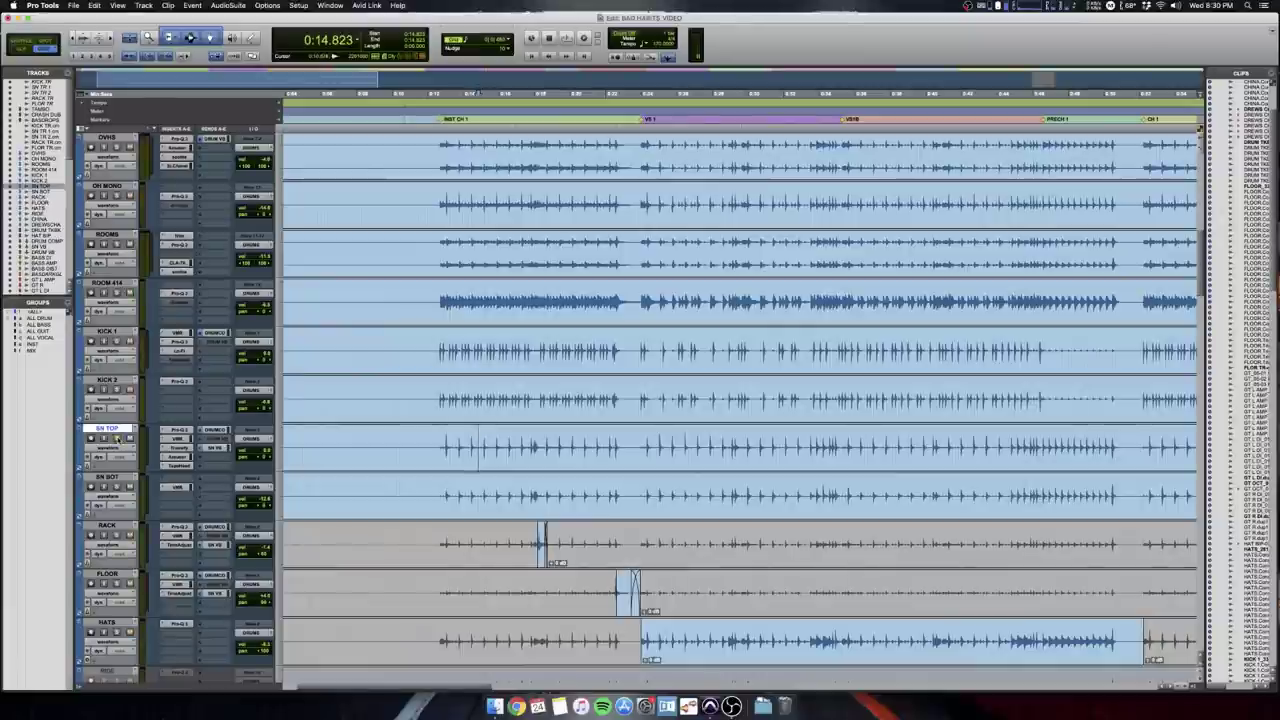
Look over the remaining live drum tracks, show the whole song, and return to the TAMBO and CRASH DUB tracks.
scroll(740, 400, down, 5)
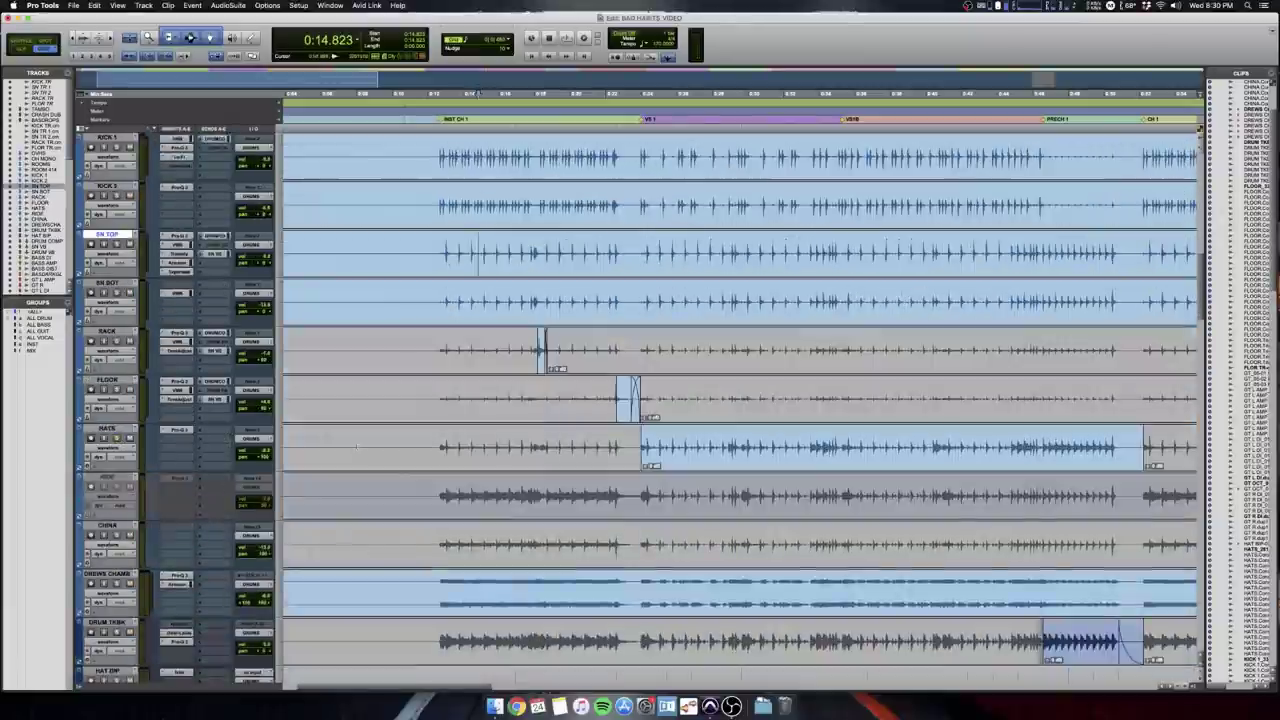
key(alt+a)
scroll(356, 447, down, 4)
scroll(356, 447, up, 12)
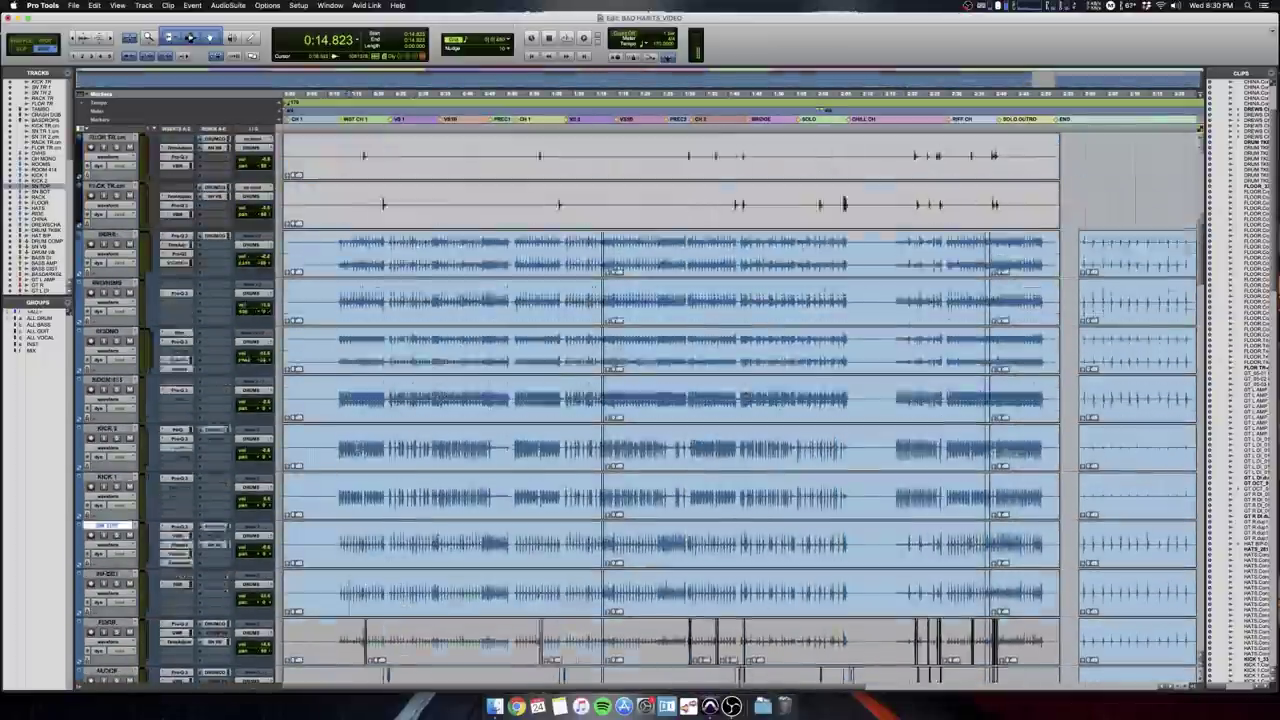
scroll(740, 400, up, 5)
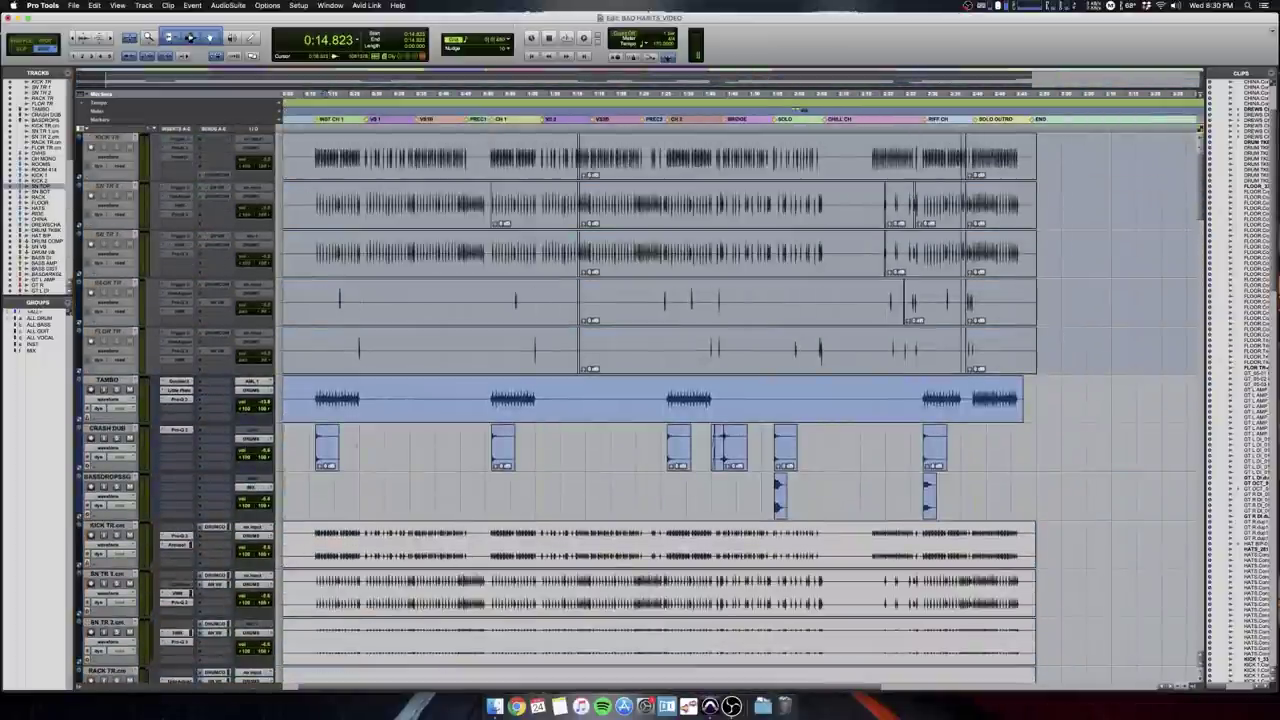
scroll(740, 400, up, 5)
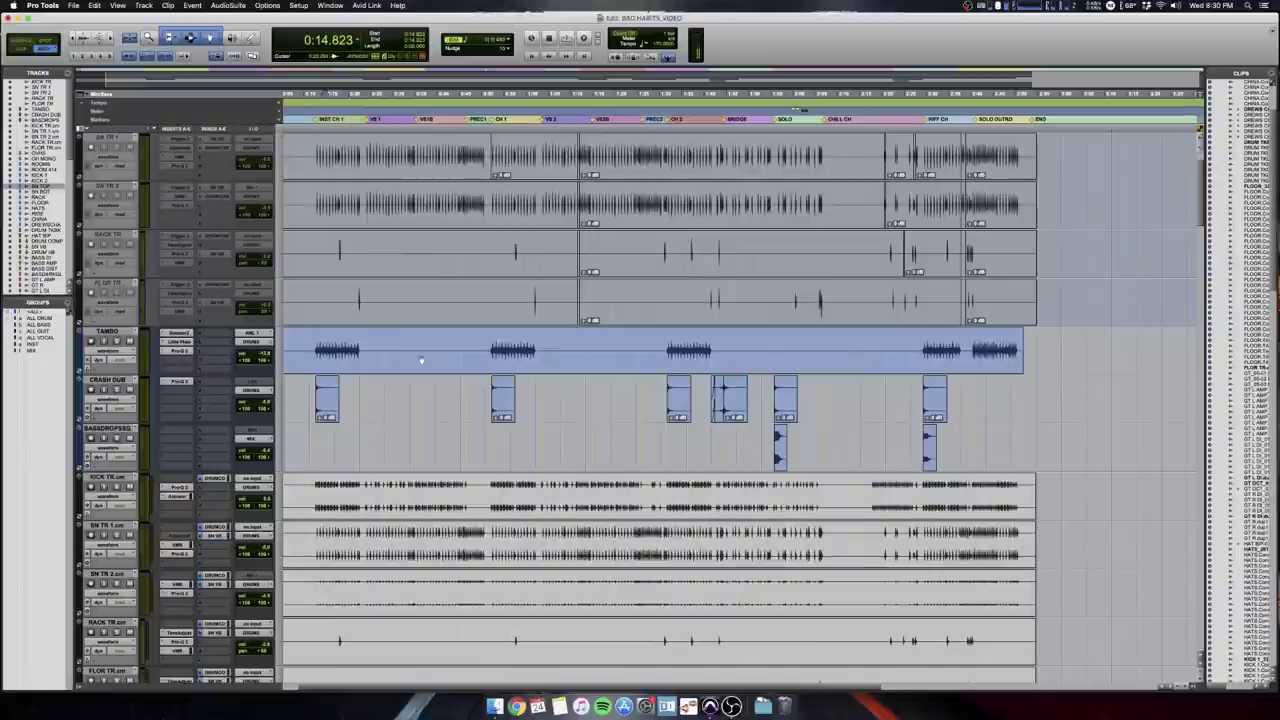
Set the edit cursor on TAMBO at 0:50.823, shortly before CH 1, and examine the tambourine part up close.
click(487, 338)
key(t)
key(t)
key(t)
key(t)
key(r)
click(721, 400)
scroll(721, 400, right, 5)
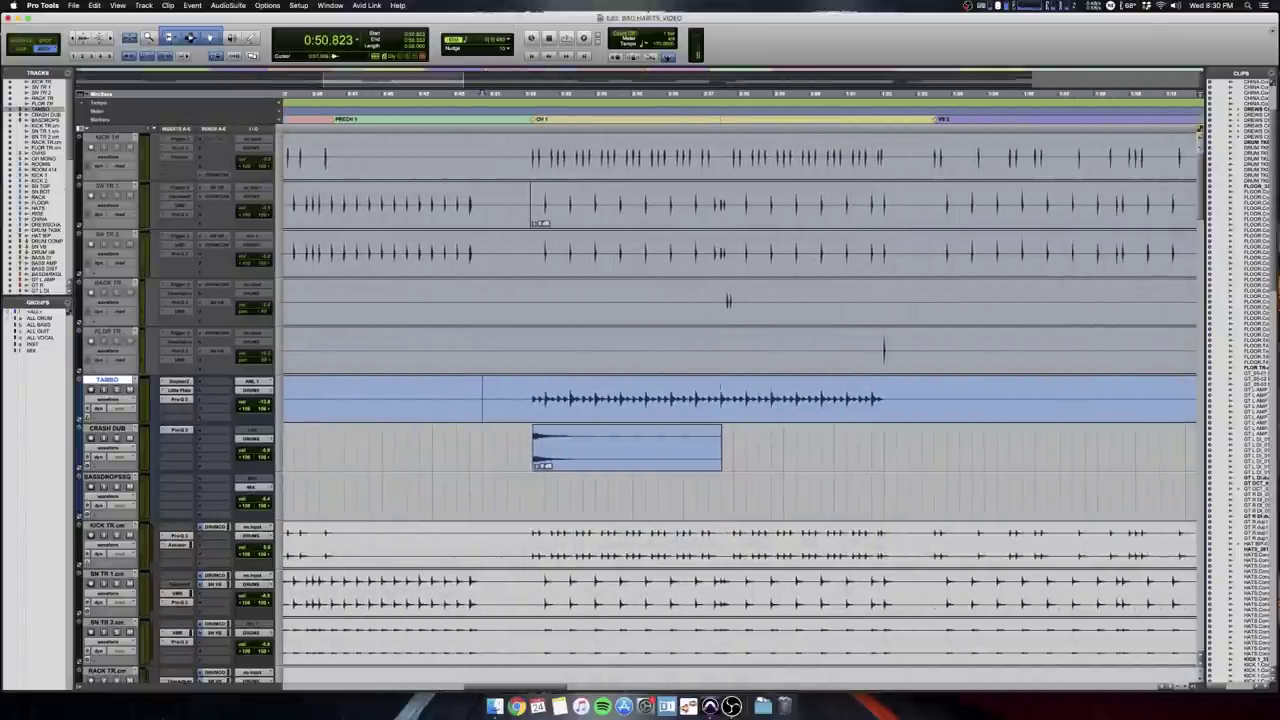
Set the edit cursor on CRASH DUB at 0:49.411, ahead of CH 1, and look over its clips across the song.
key(r)
click(588, 435)
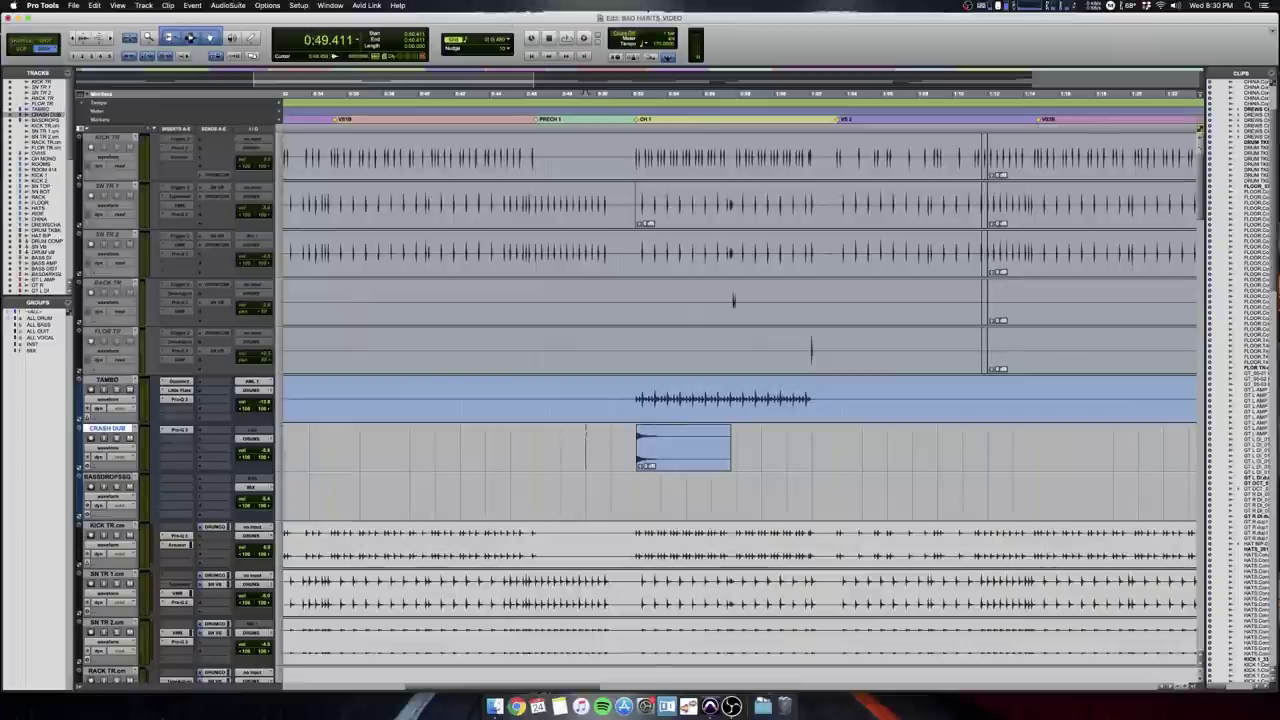
key(t)
scroll(590, 434, right, 1)
key(r)
key(r)
scroll(591, 434, right, 2)
key(r)
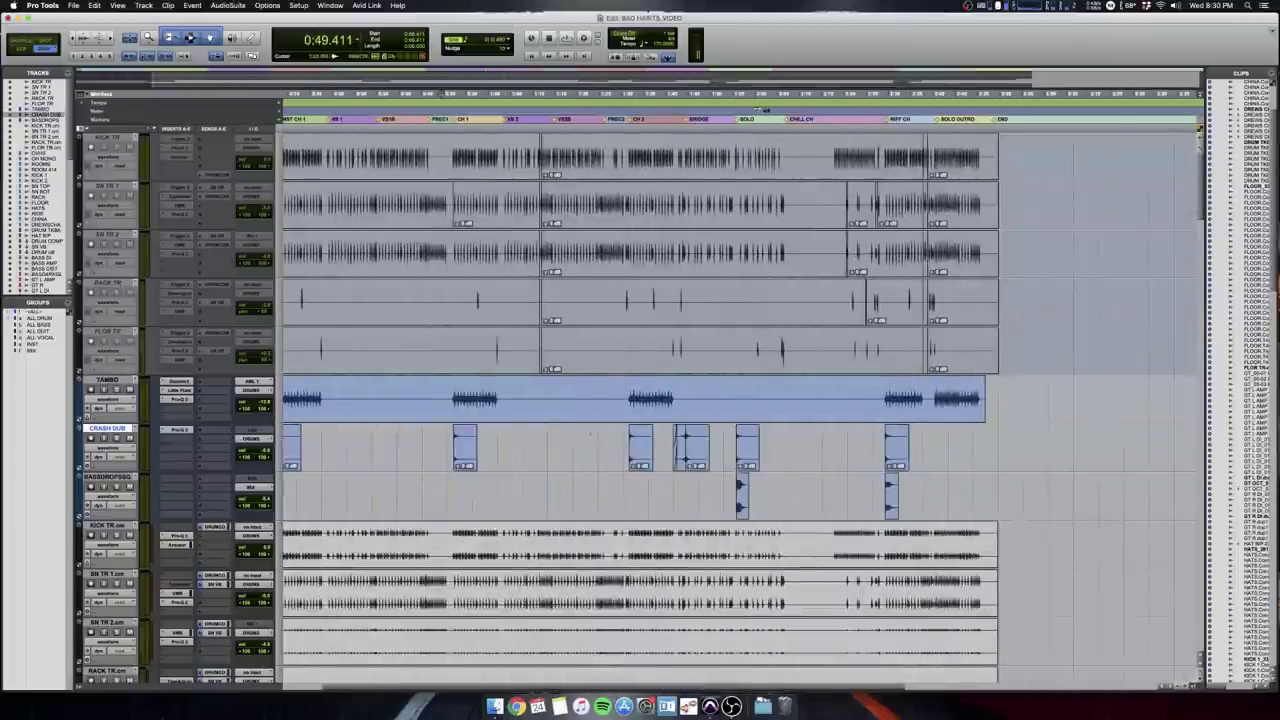
scroll(591, 434, down, 2)
Play the mix from 0:49.411 into CH 1, set the edit cursor on TAMBO at 0:51.882, and stop playback.
key(space)
key(t)
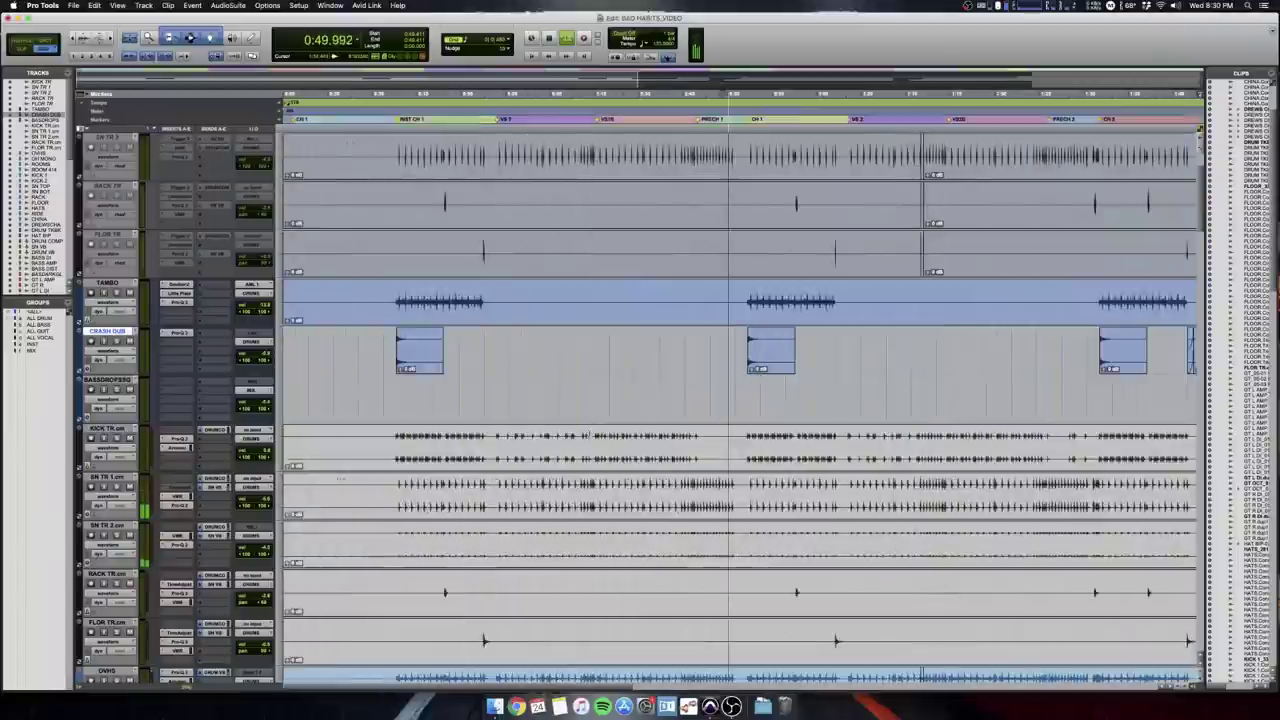
key(t)
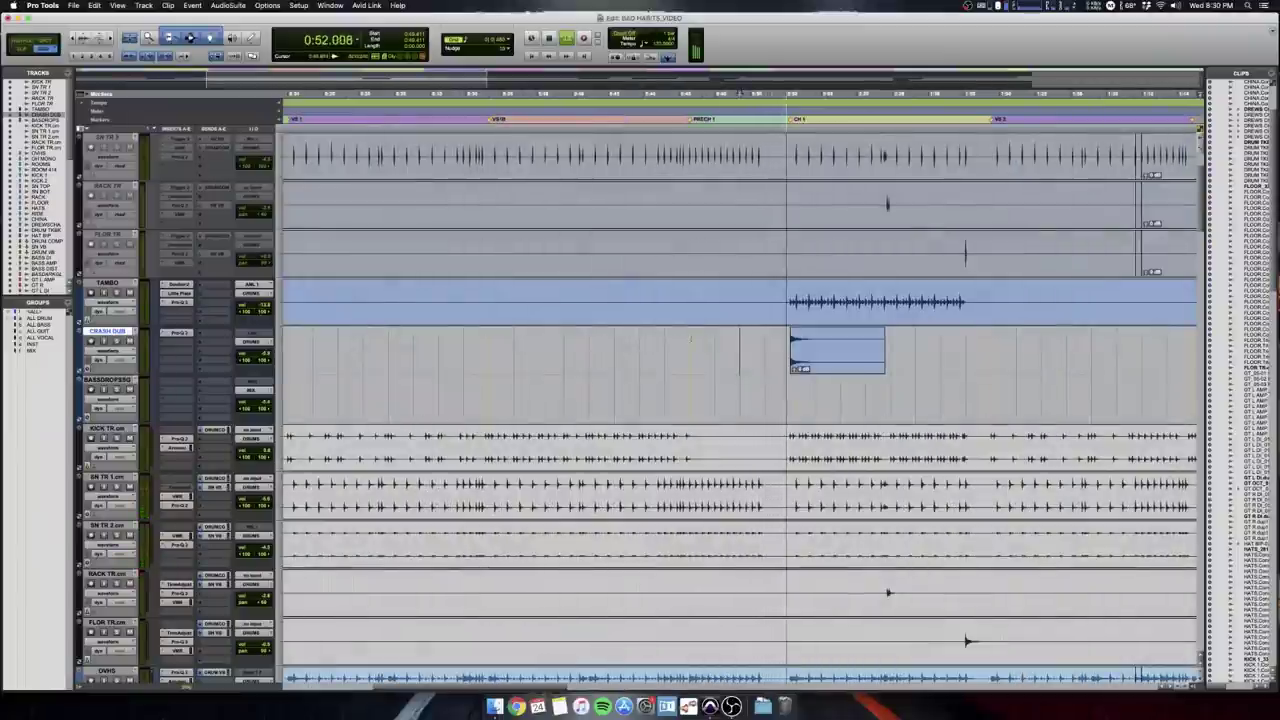
click(784, 302)
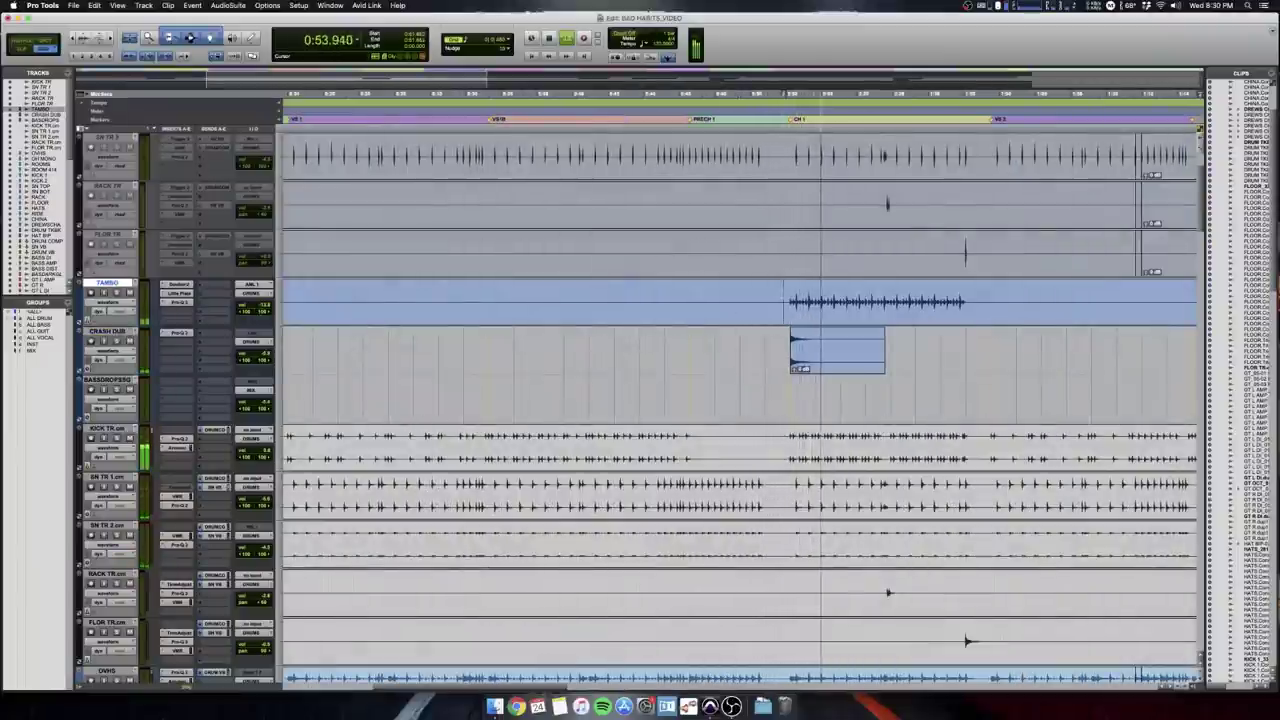
scroll(784, 302, right, 2)
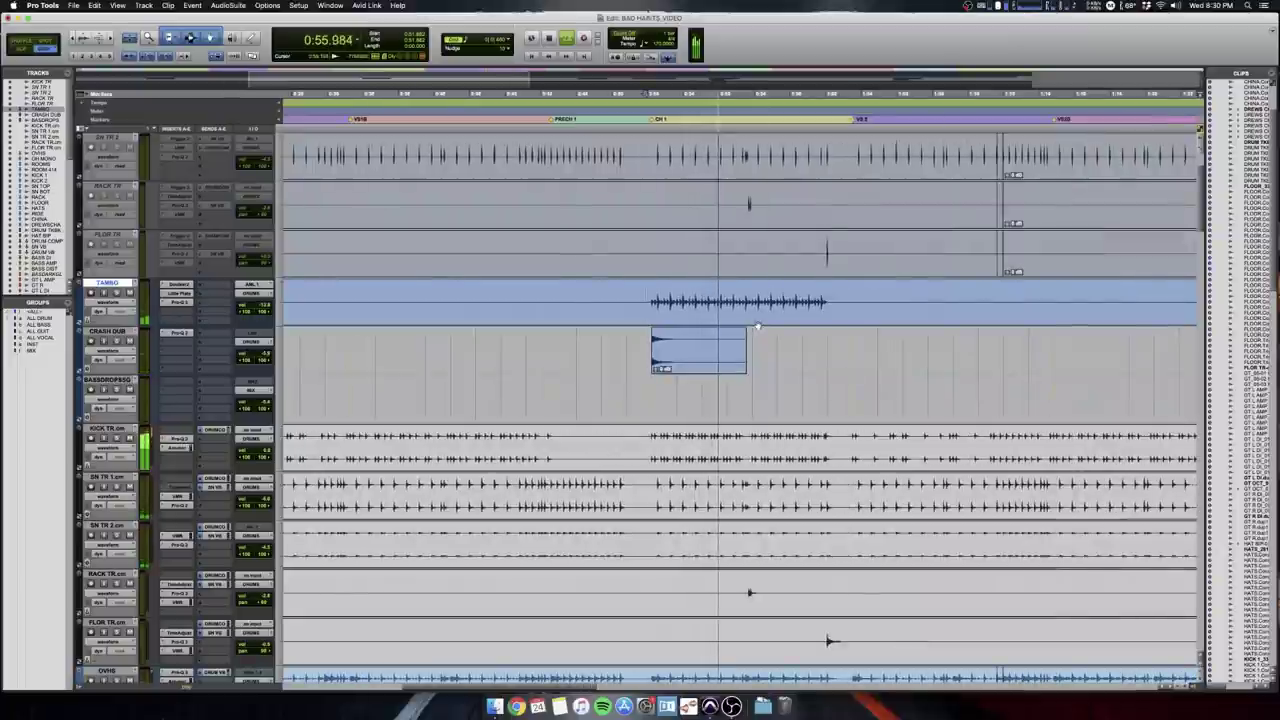
key(space)
View the Doubler, Little Plate and Pro-Q 3 plug-ins on TAMBO, then close the plug-in window.
key(super+bracketleft)
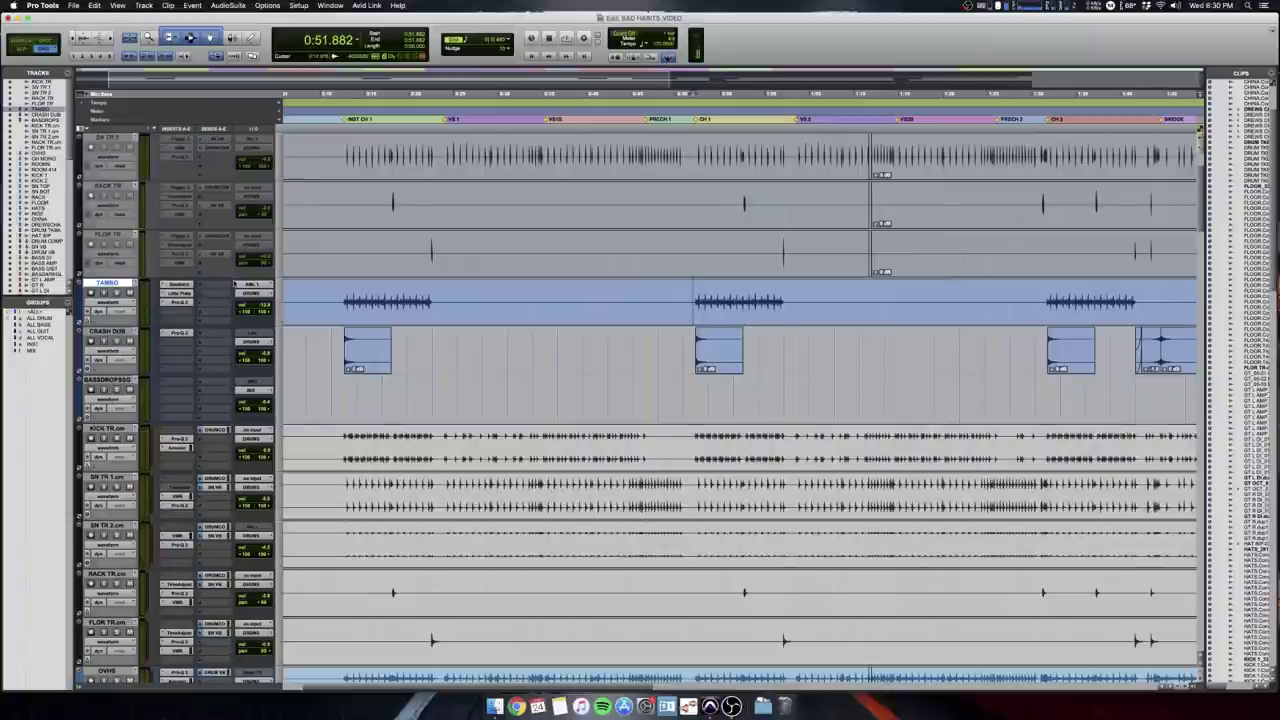
click(178, 287)
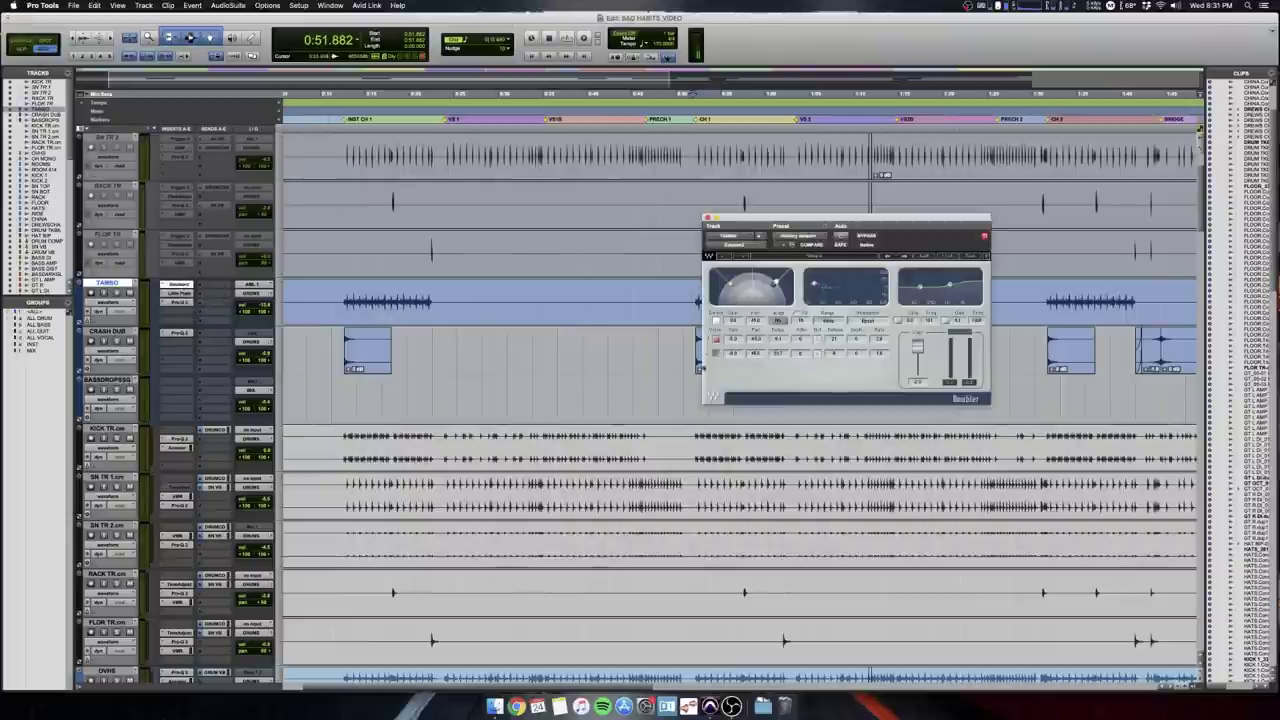
drag(779, 217, 481, 385)
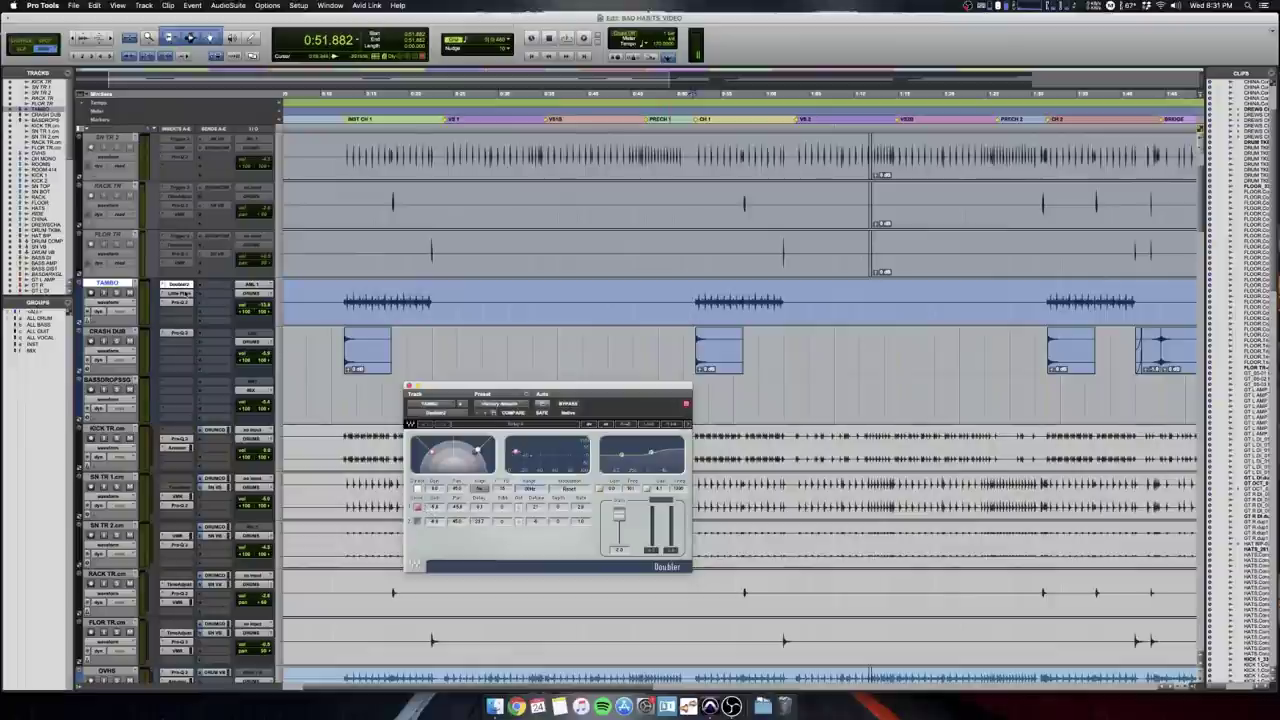
click(186, 294)
click(178, 293)
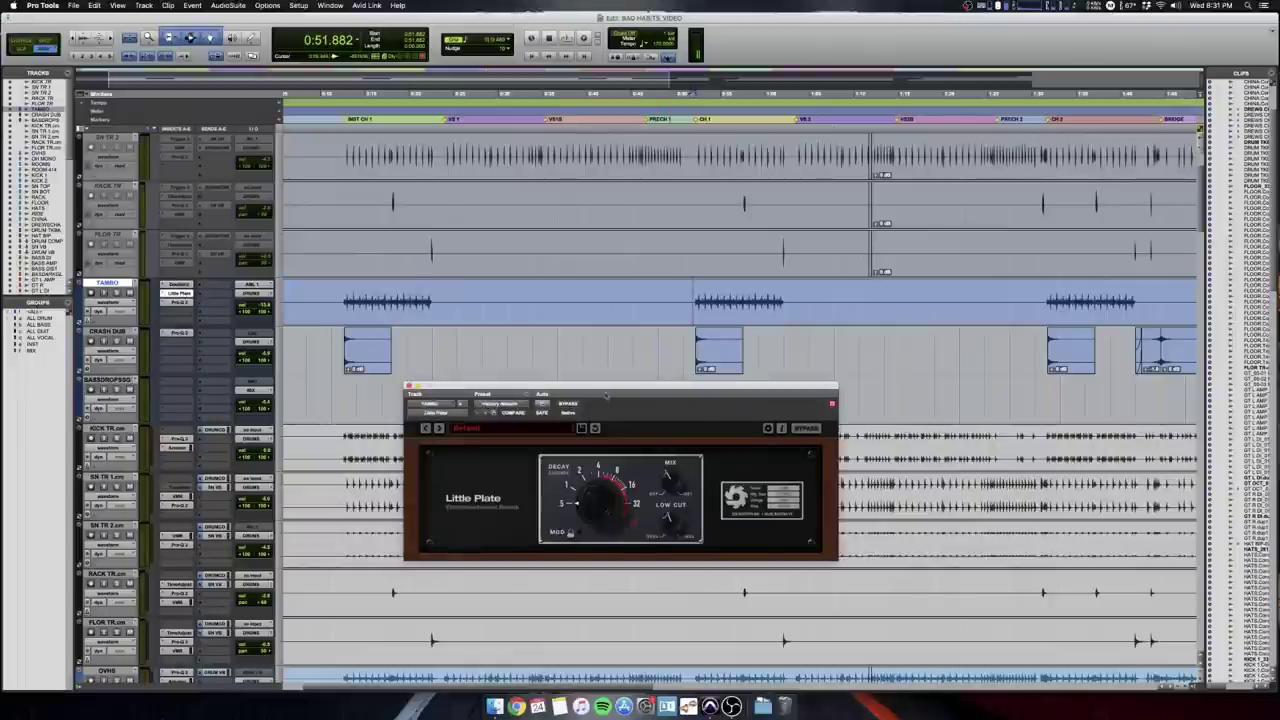
drag(603, 391, 619, 364)
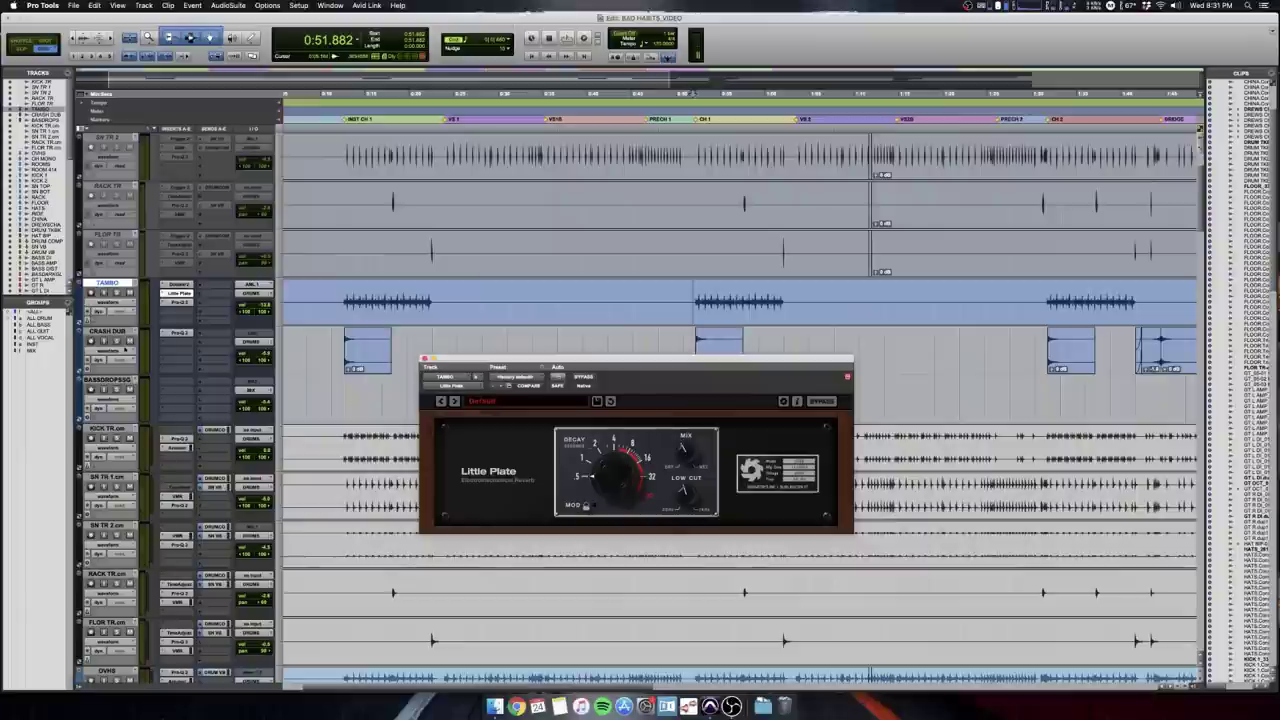
click(178, 302)
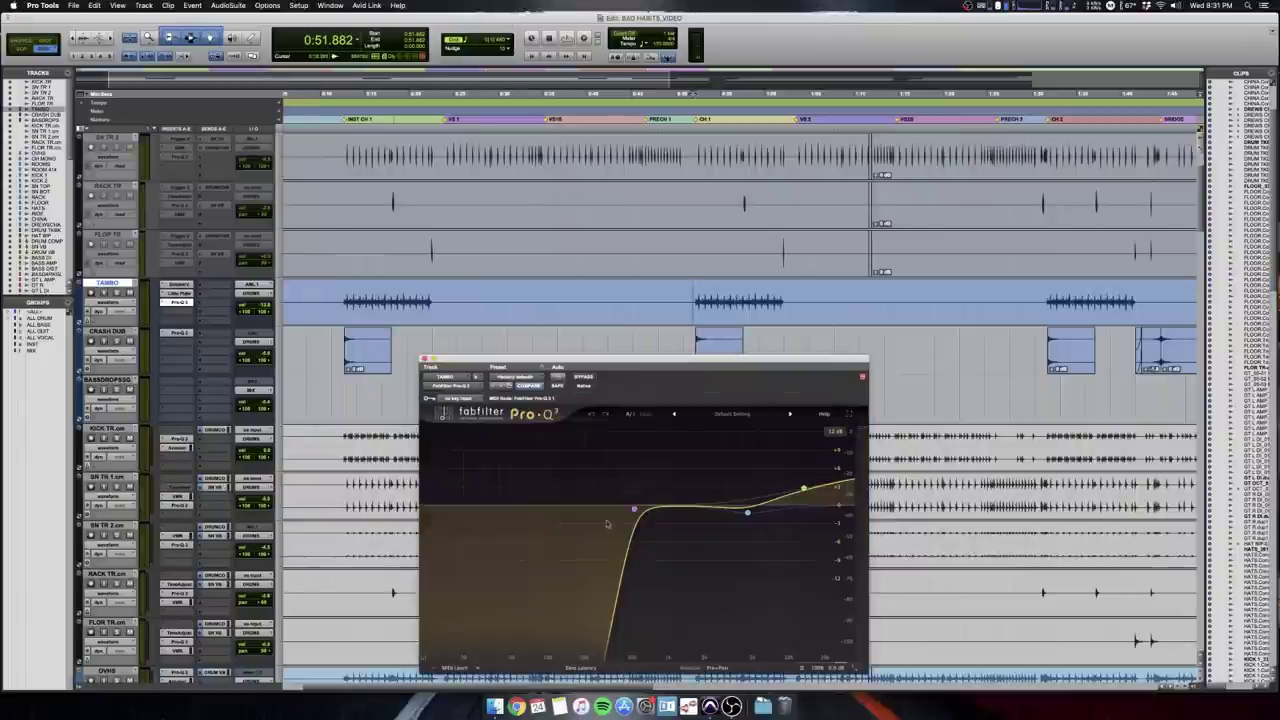
click(425, 359)
Set the edit cursor on TAMBO at 0:52.058, the start of CH 1, and play the passage.
key(t)
key(t)
key(t)
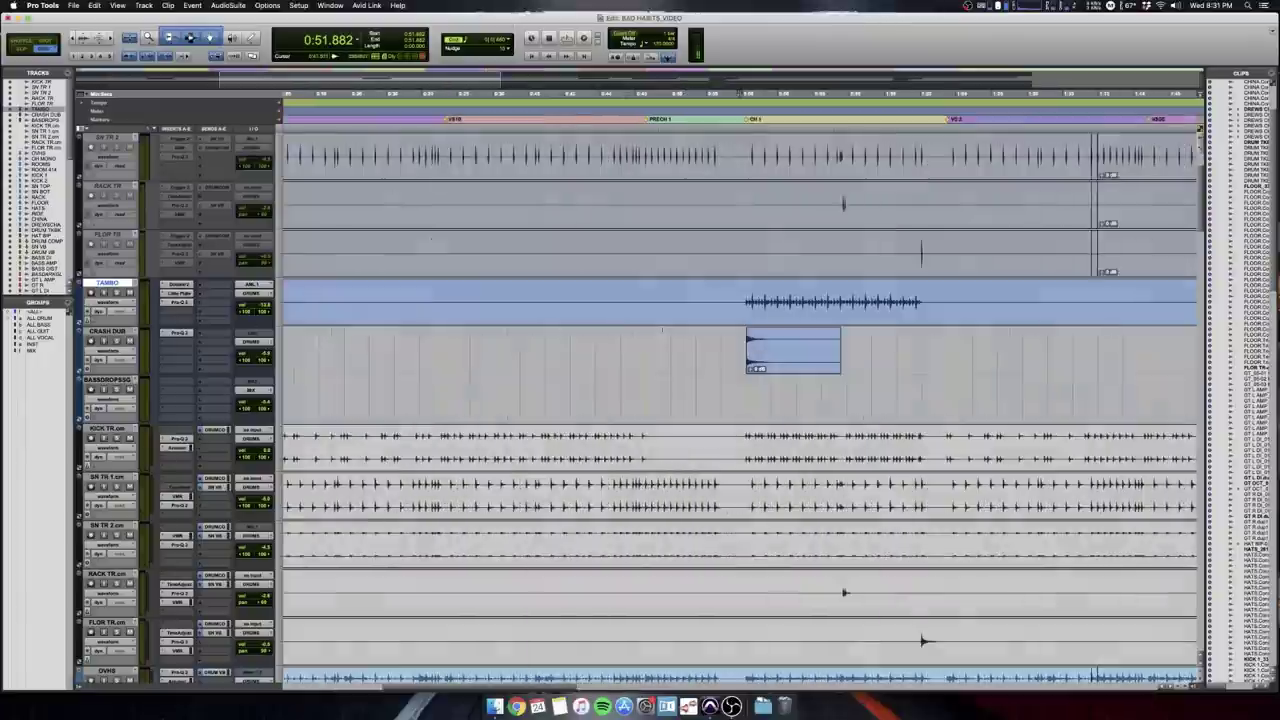
scroll(655, 300, right, 3)
click(655, 297)
key(r)
key(r)
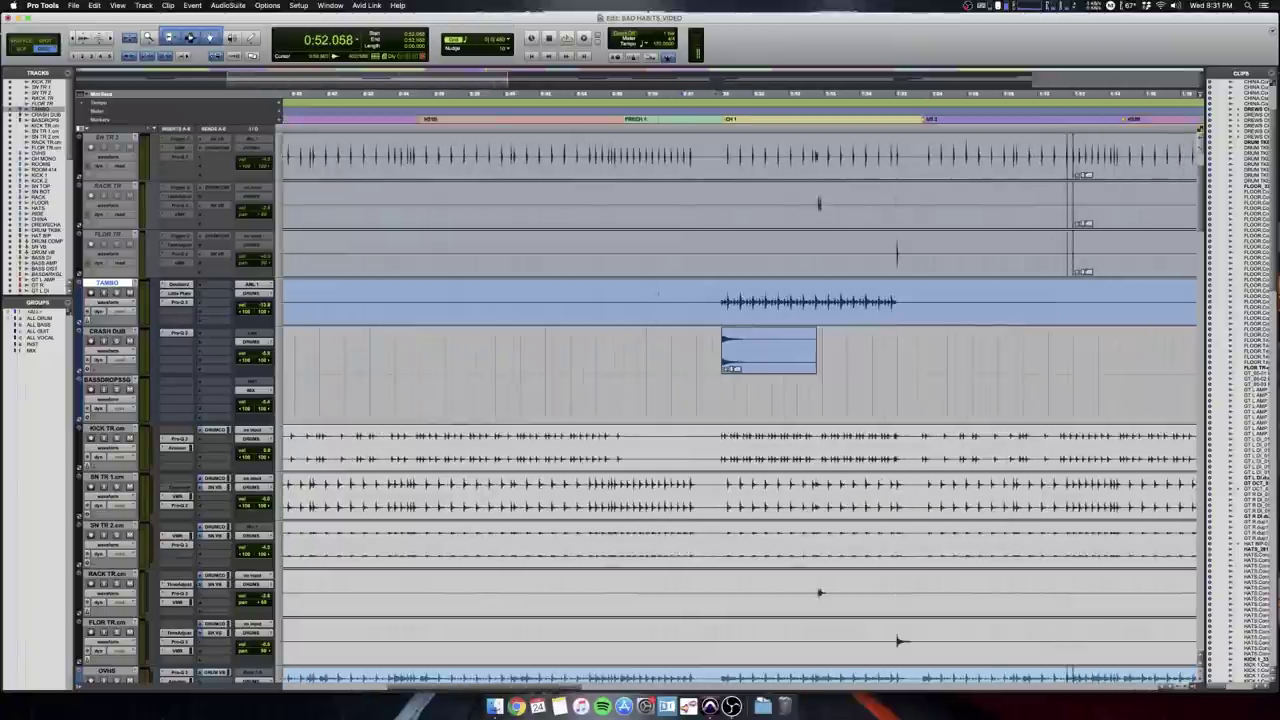
scroll(655, 300, right, 2)
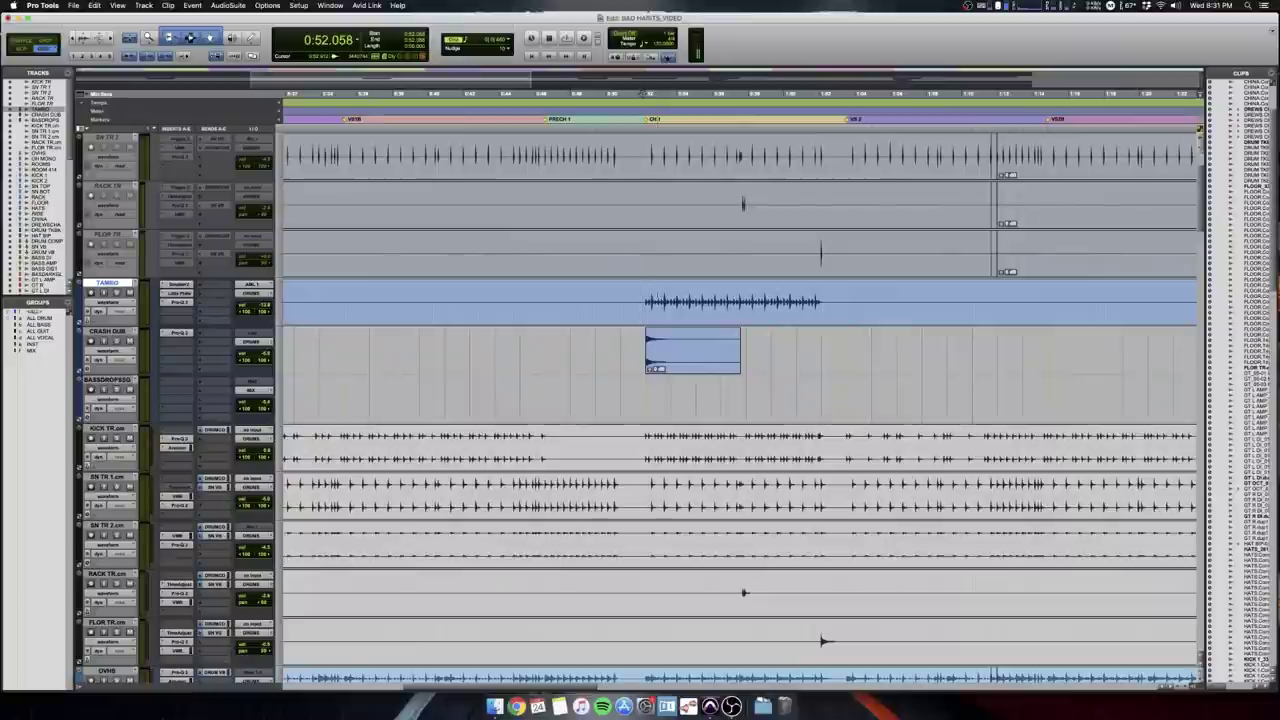
key(space)
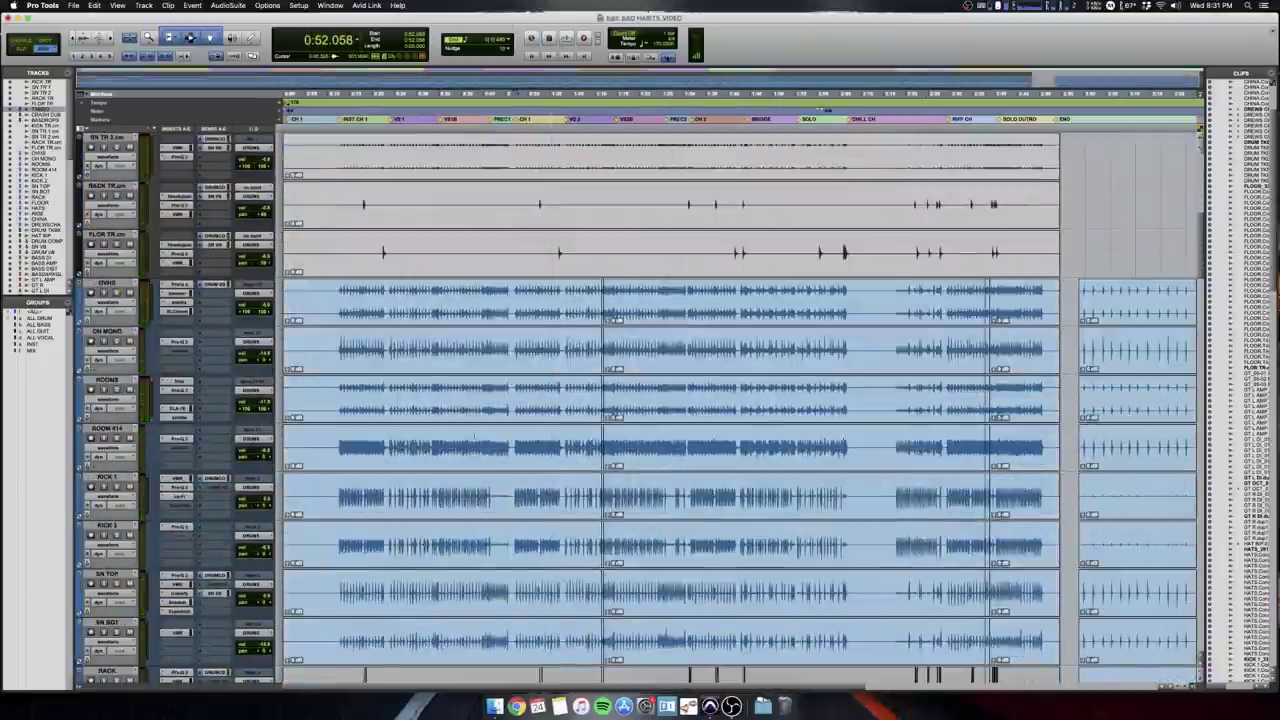
Select the opening CH 1 bass passage from 0:01.411 on BASS DI, then on the inactive Darkglass bass track.
scroll(740, 400, down, 10)
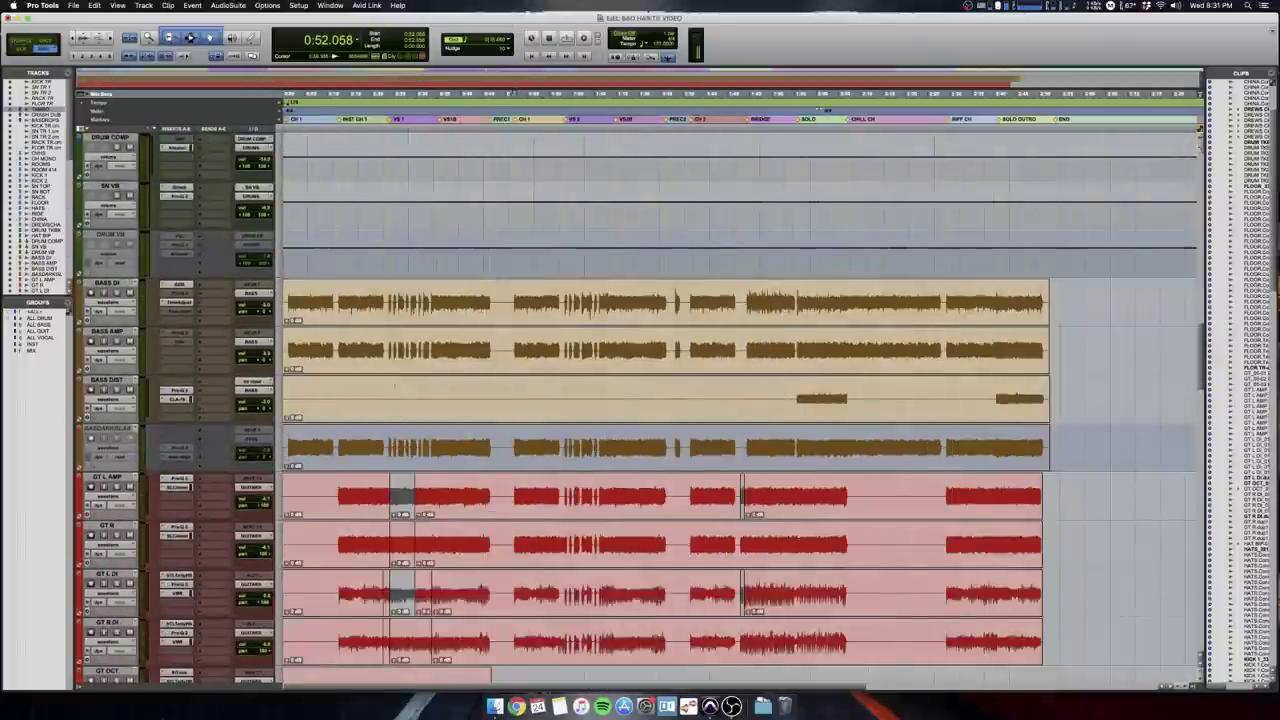
key(t)
key(t)
scroll(390, 380, left, 5)
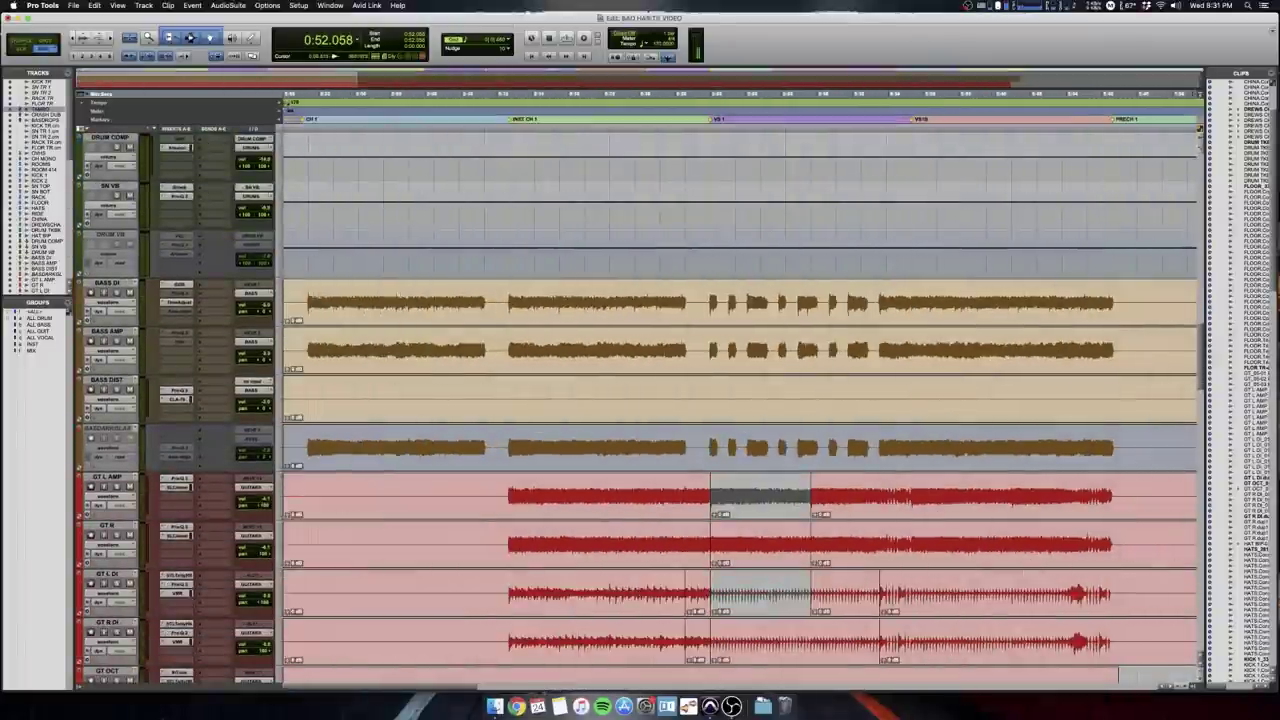
drag(308, 294, 415, 294)
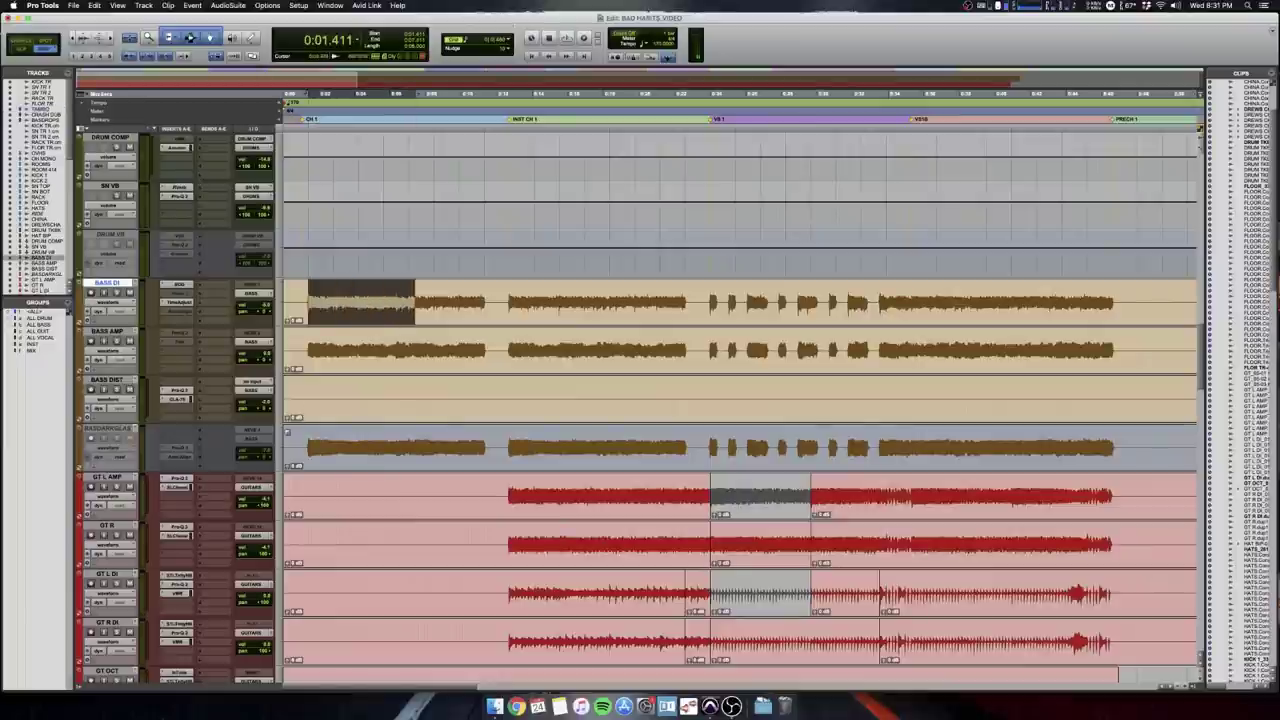
drag(308, 438, 494, 430)
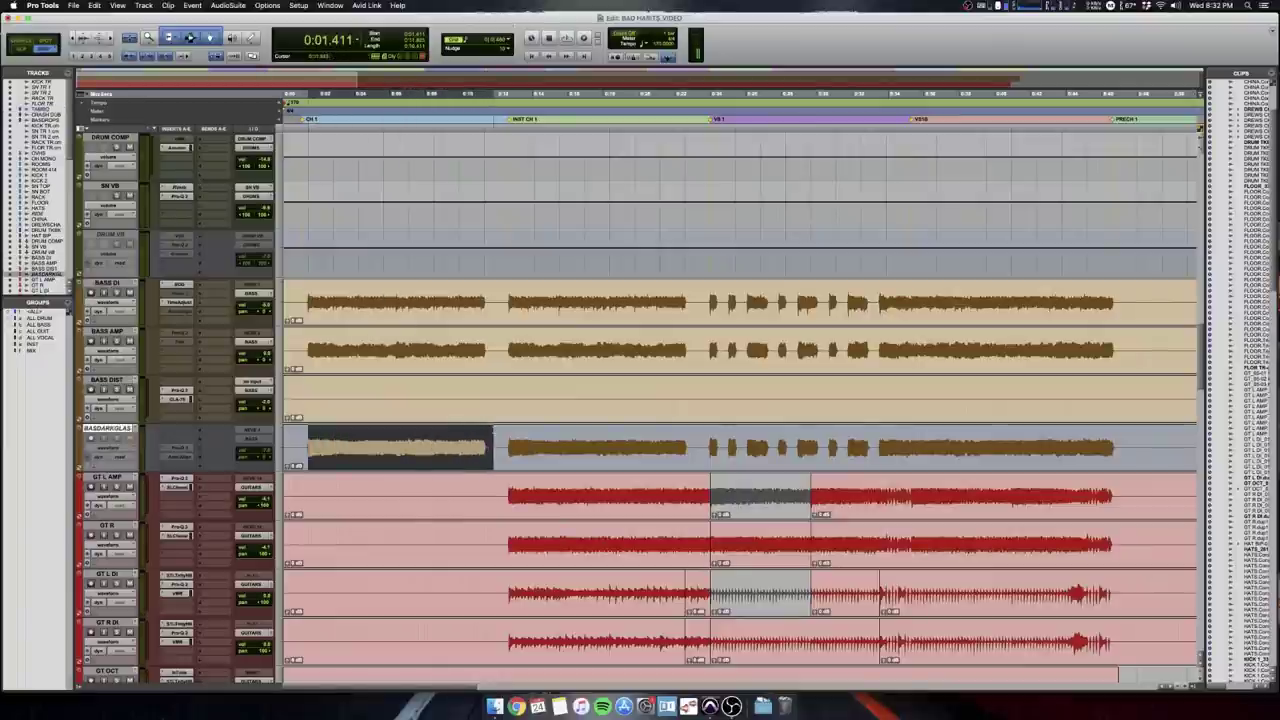
Select the first part of INST CH 1 on BASS AMP, starting at 0:12.529.
key(t)
key(t)
key(e)
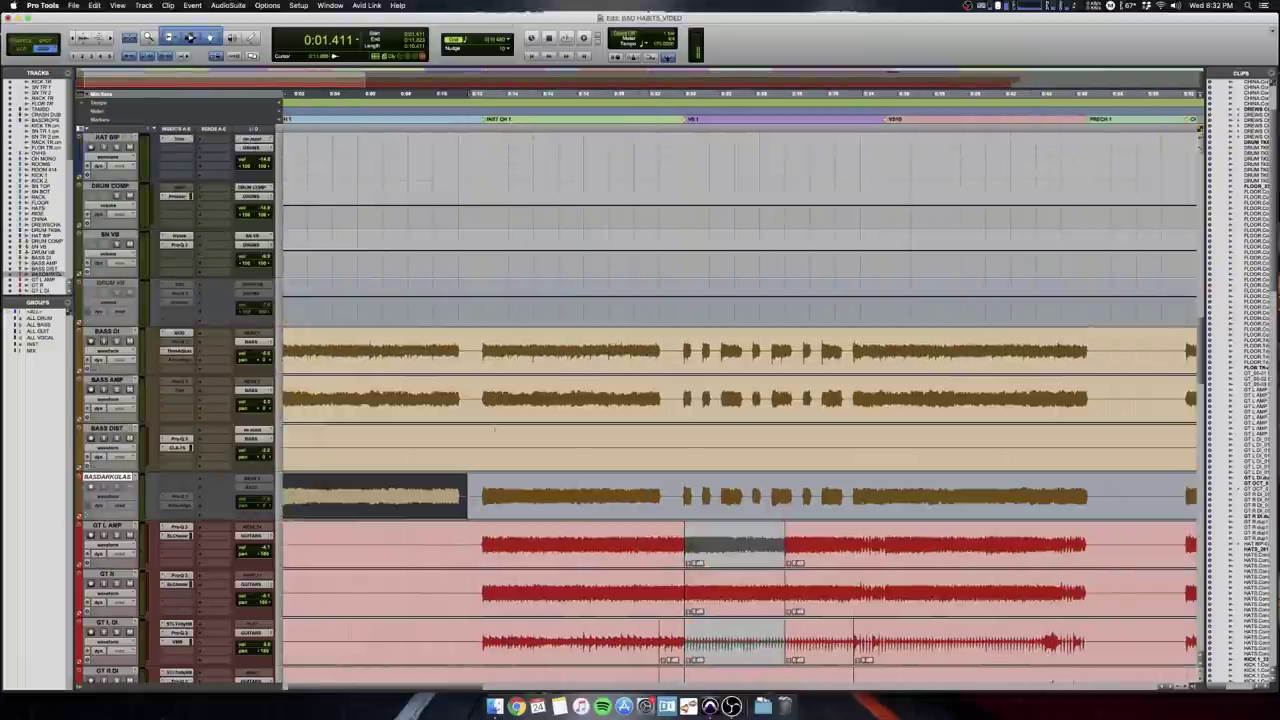
drag(480, 392, 577, 397)
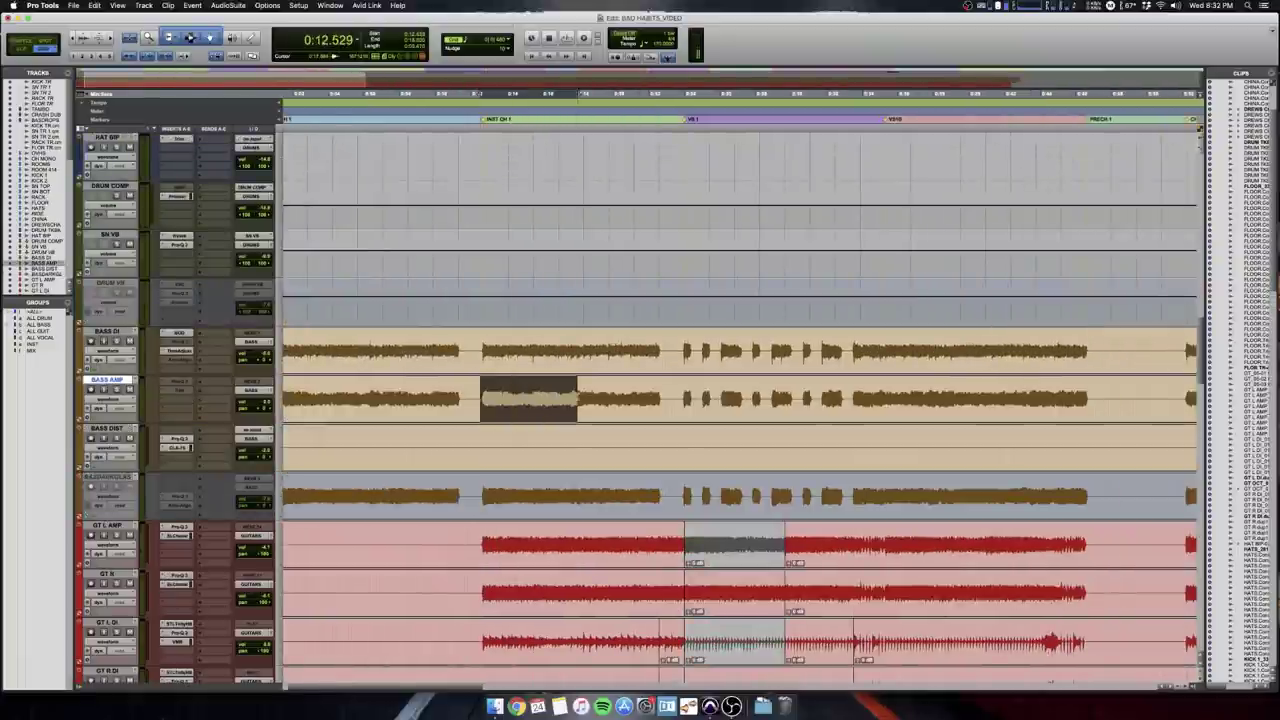
Set the edit cursor on BASS AMP at 0:01.235, just before the bass enters in the opening CH 1.
key(t)
key(t)
key(r)
scroll(824, 376, right, 3)
scroll(824, 376, left, 3)
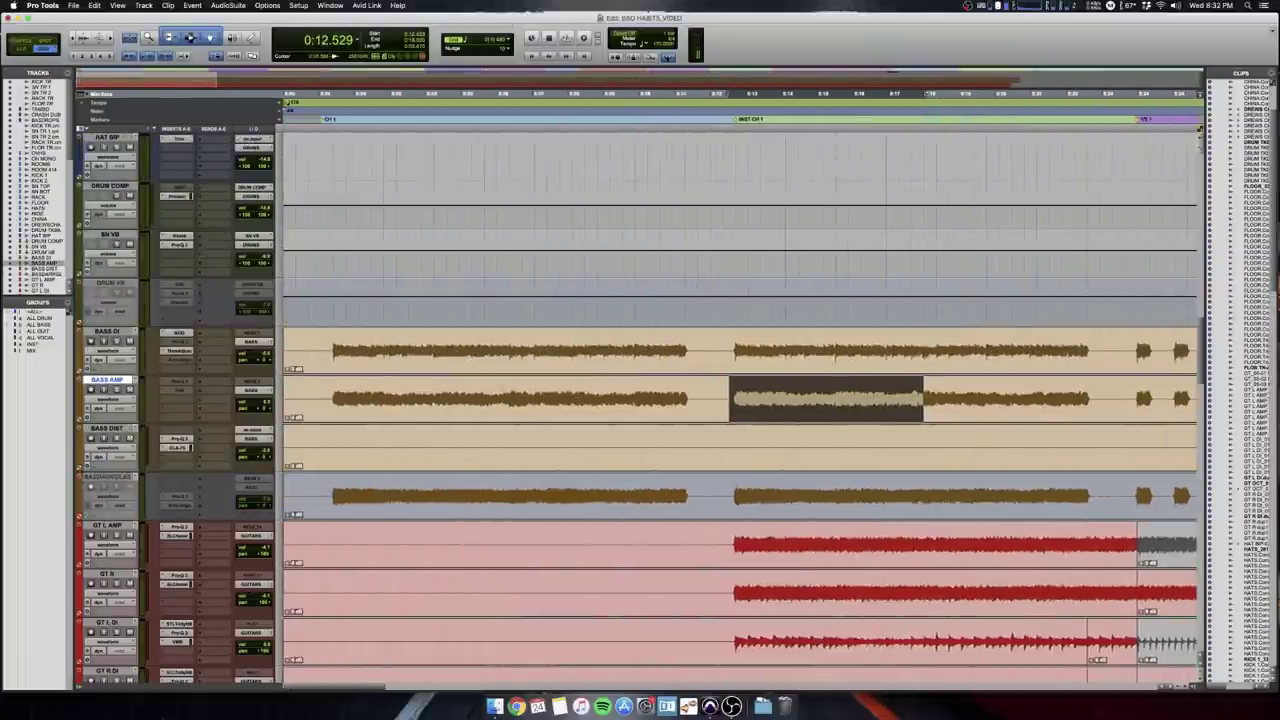
click(328, 390)
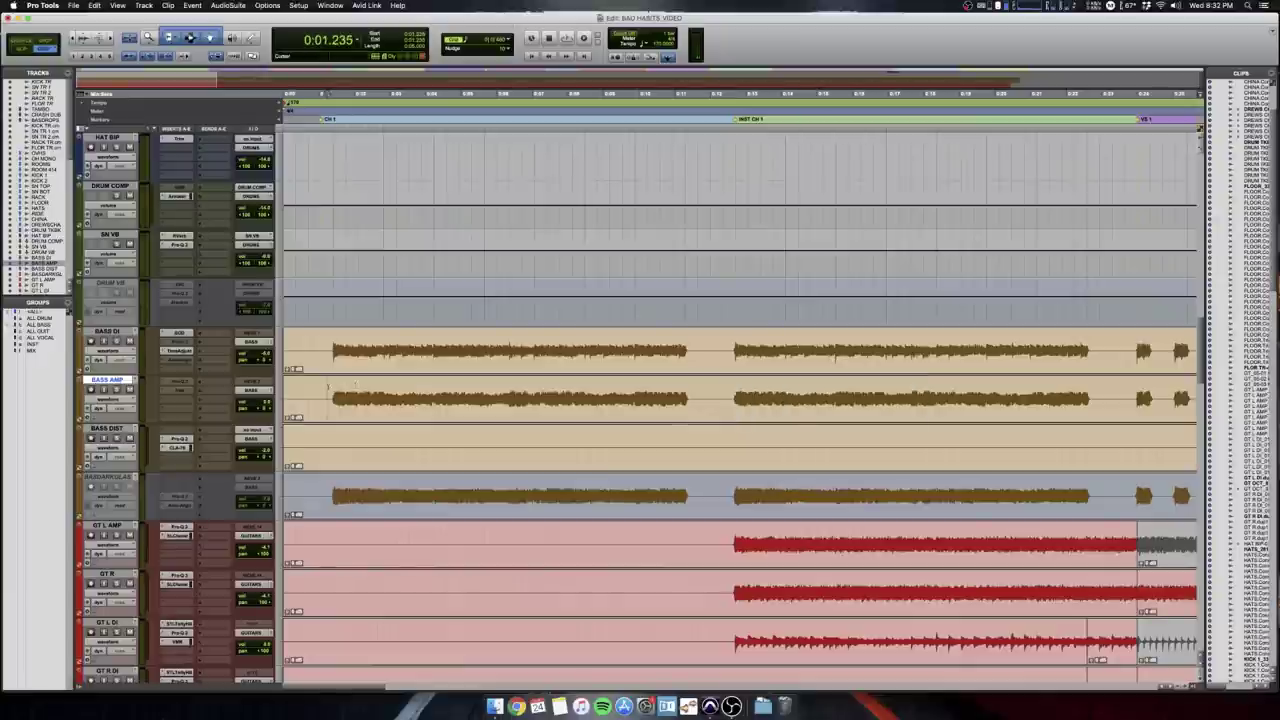
Examine the bass tracks' first entry up close, keeping the edit cursor on BASS AMP at 0:01.235.
key(t)
key(t)
key(r)
key(r)
key(r)
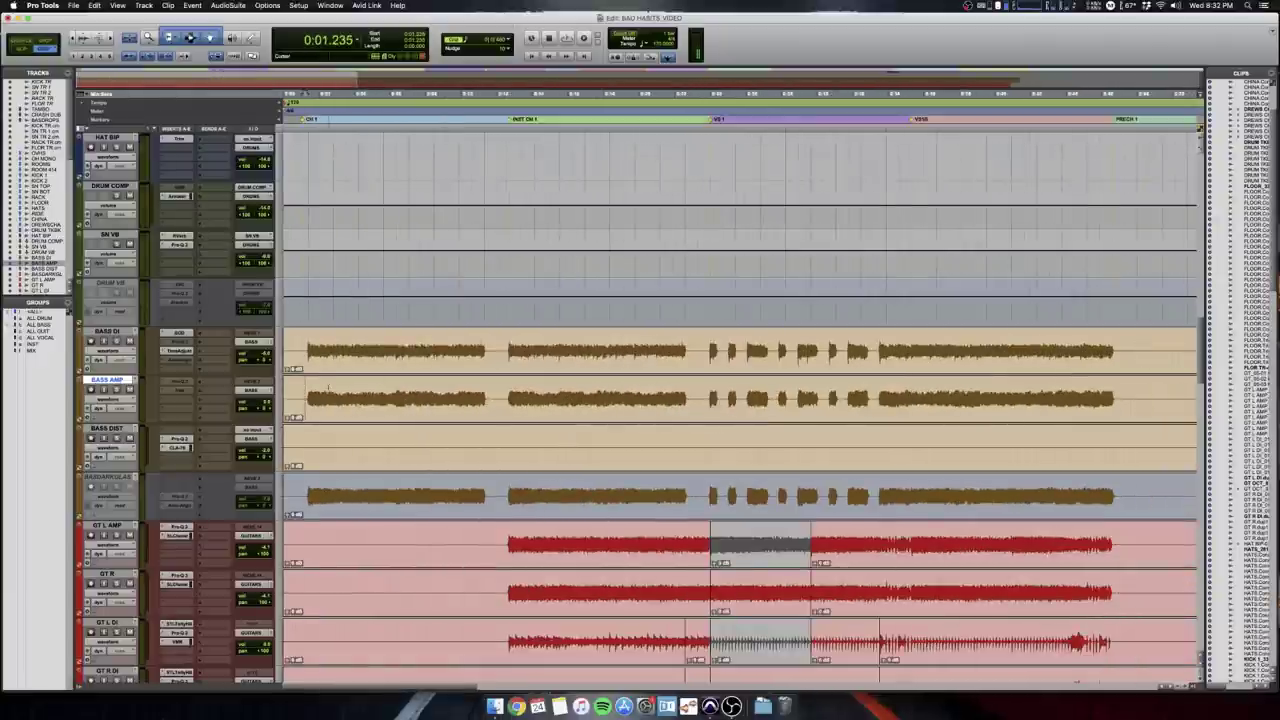
key(t)
key(t)
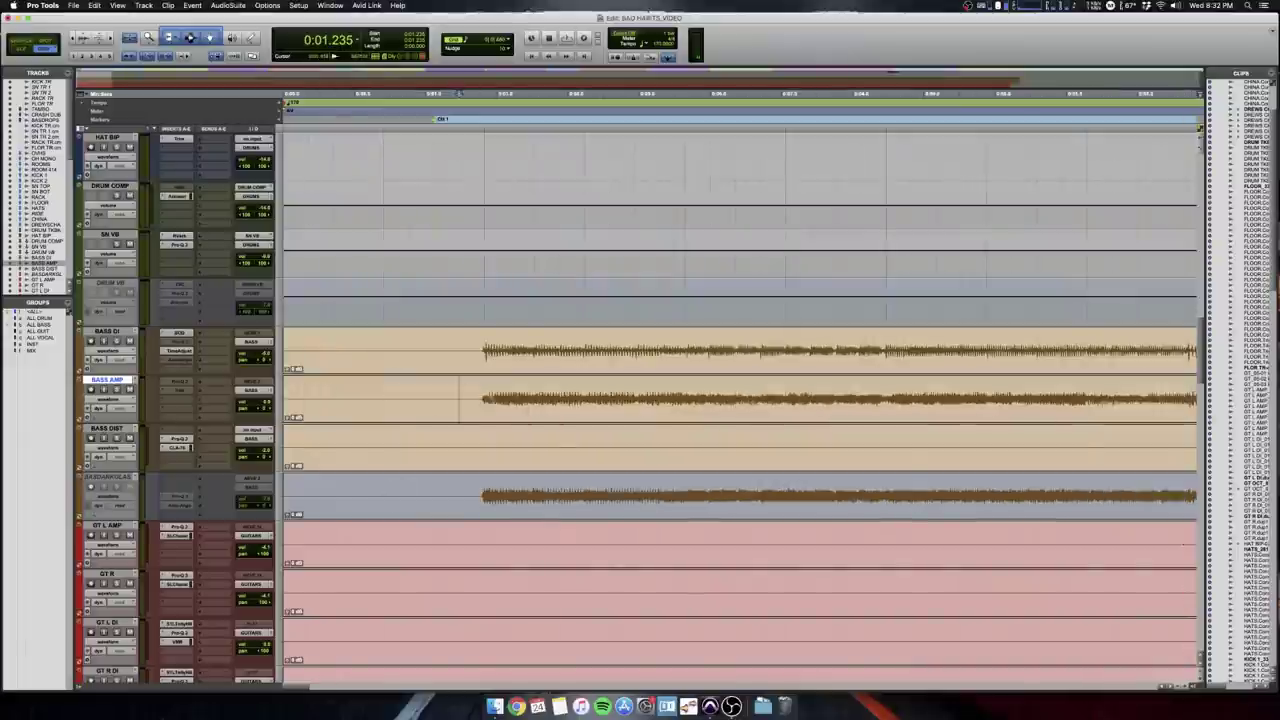
key(r)
key(r)
click(327, 400)
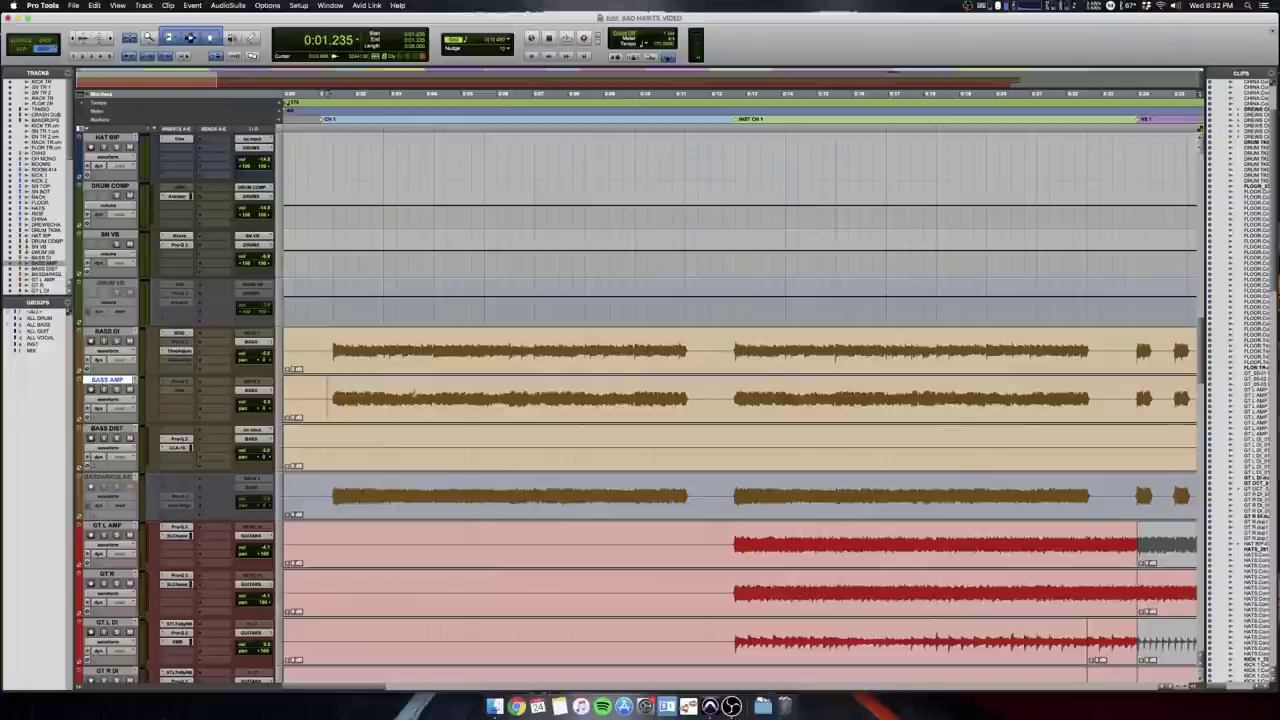
Audition BASS AMP on its own from 0:01.235 through the opening CH 1.
key(space)
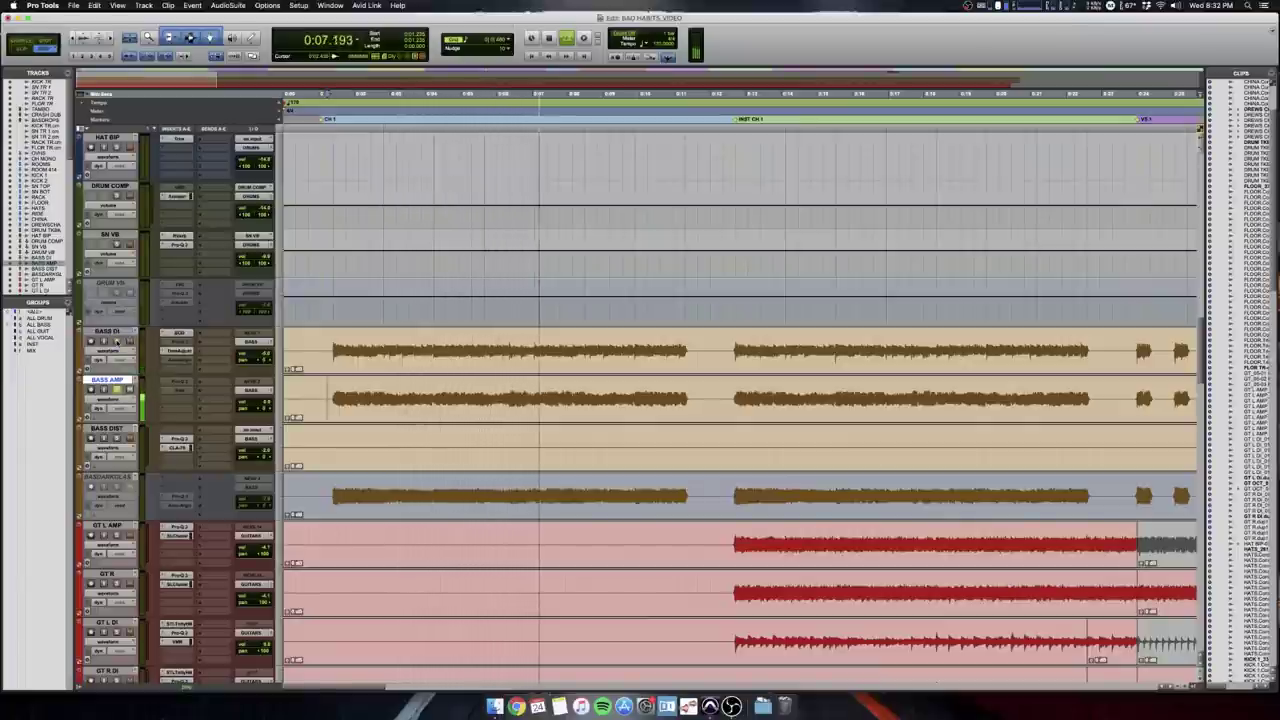
key(space)
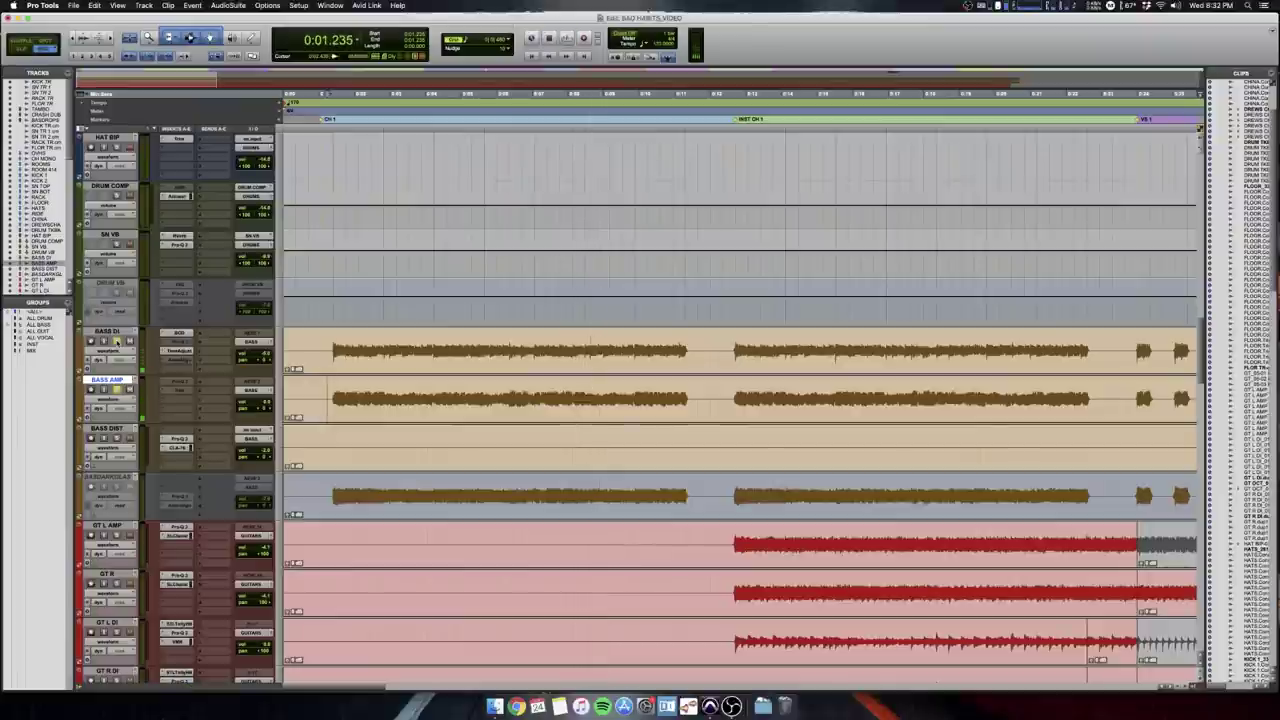
Select the opening CH 1 passage from 0:01.411 on BASS DI and review the track's BOD bass overdrive settings.
drag(333, 350, 509, 350)
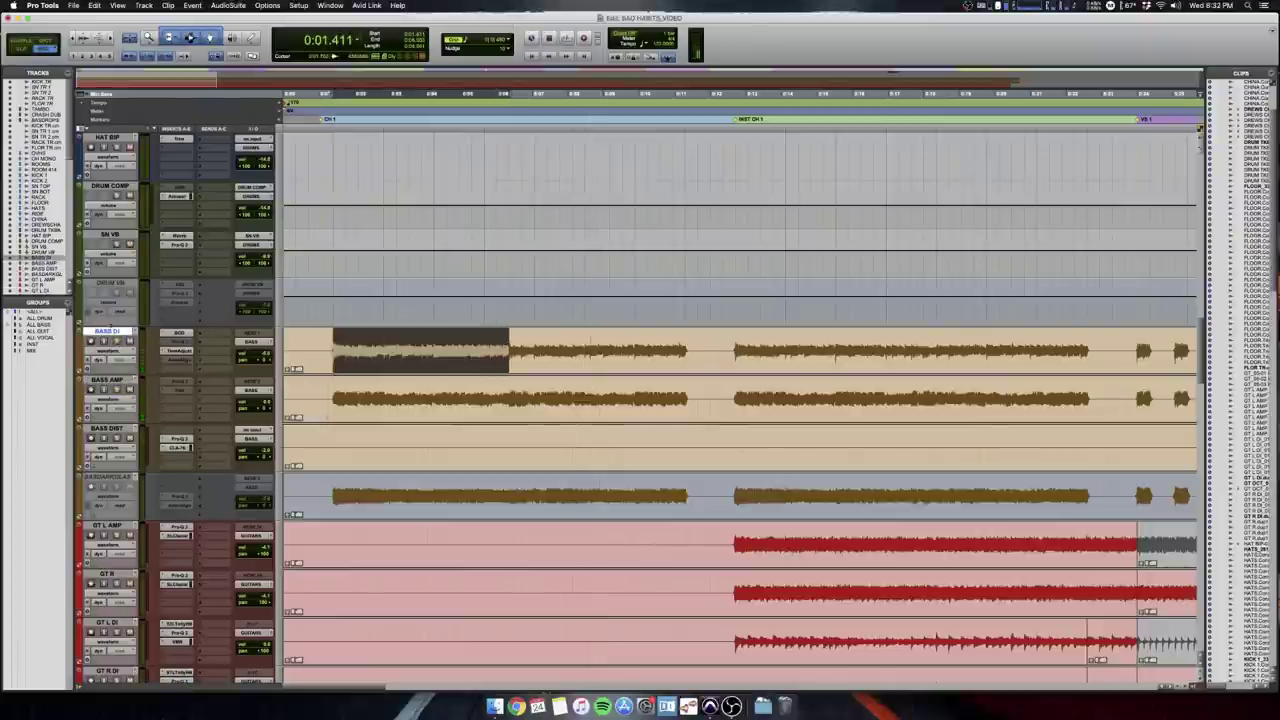
click(178, 333)
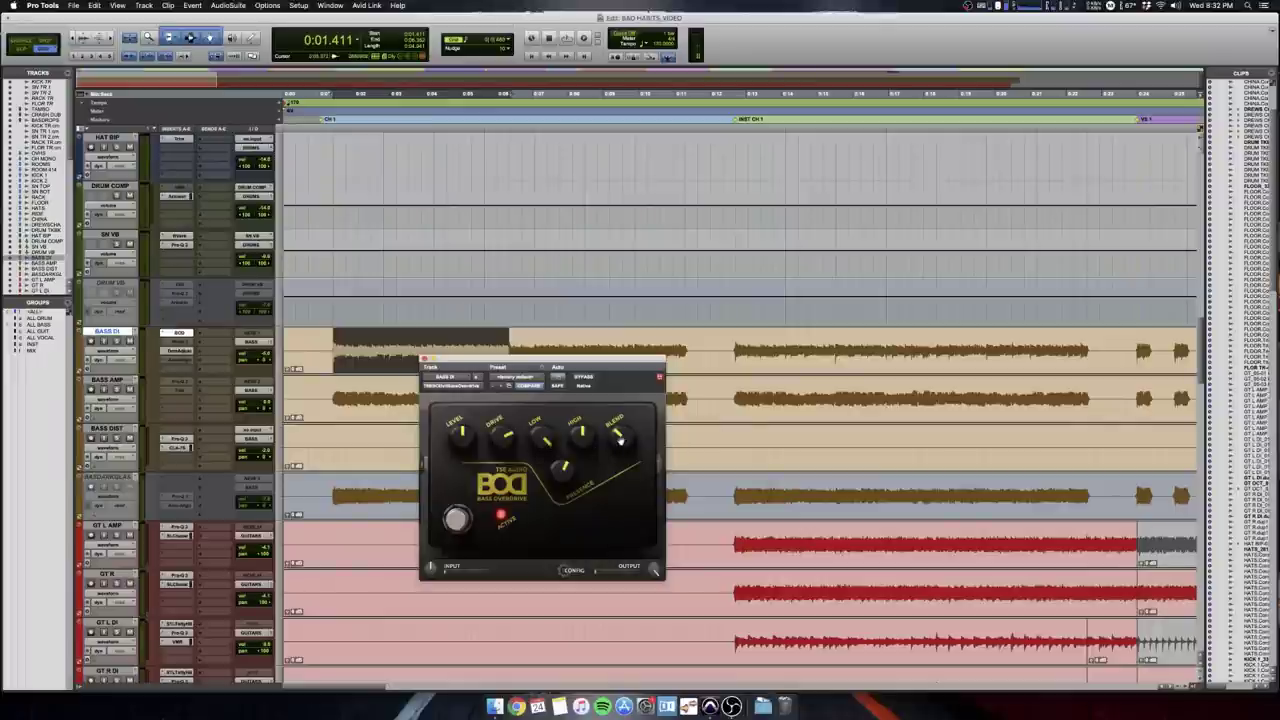
drag(511, 362, 594, 270)
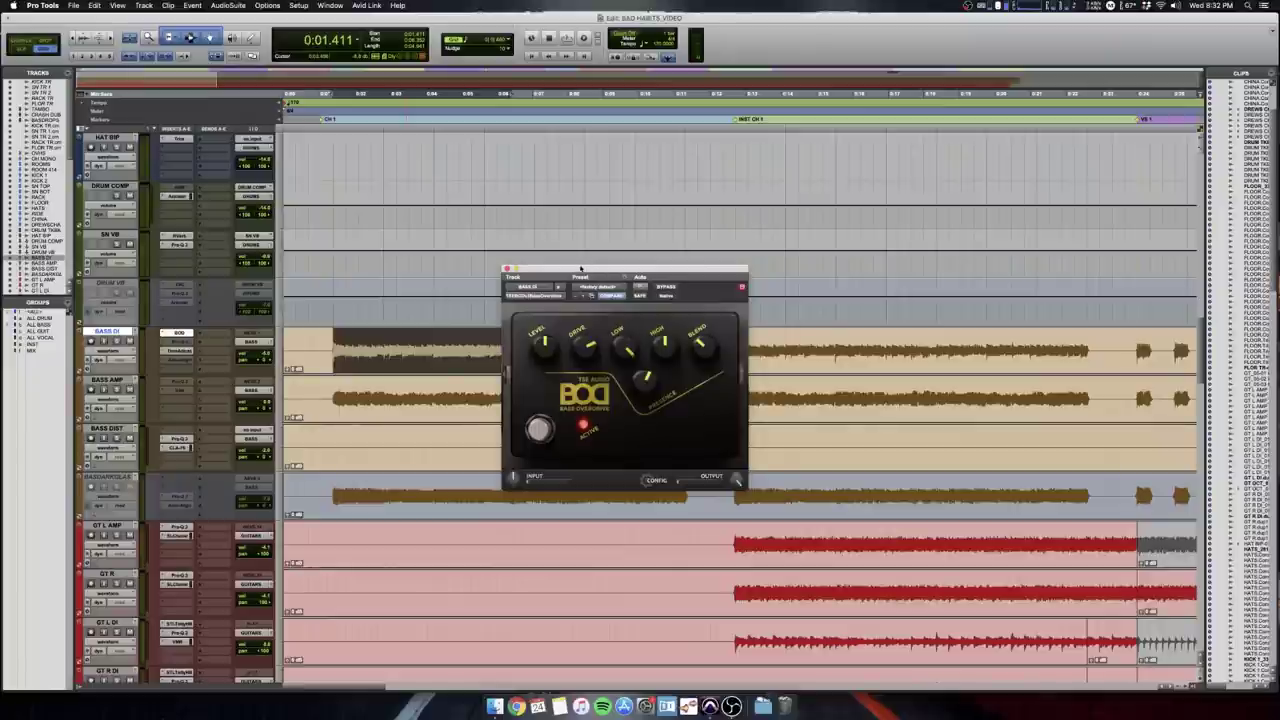
drag(580, 268, 576, 261)
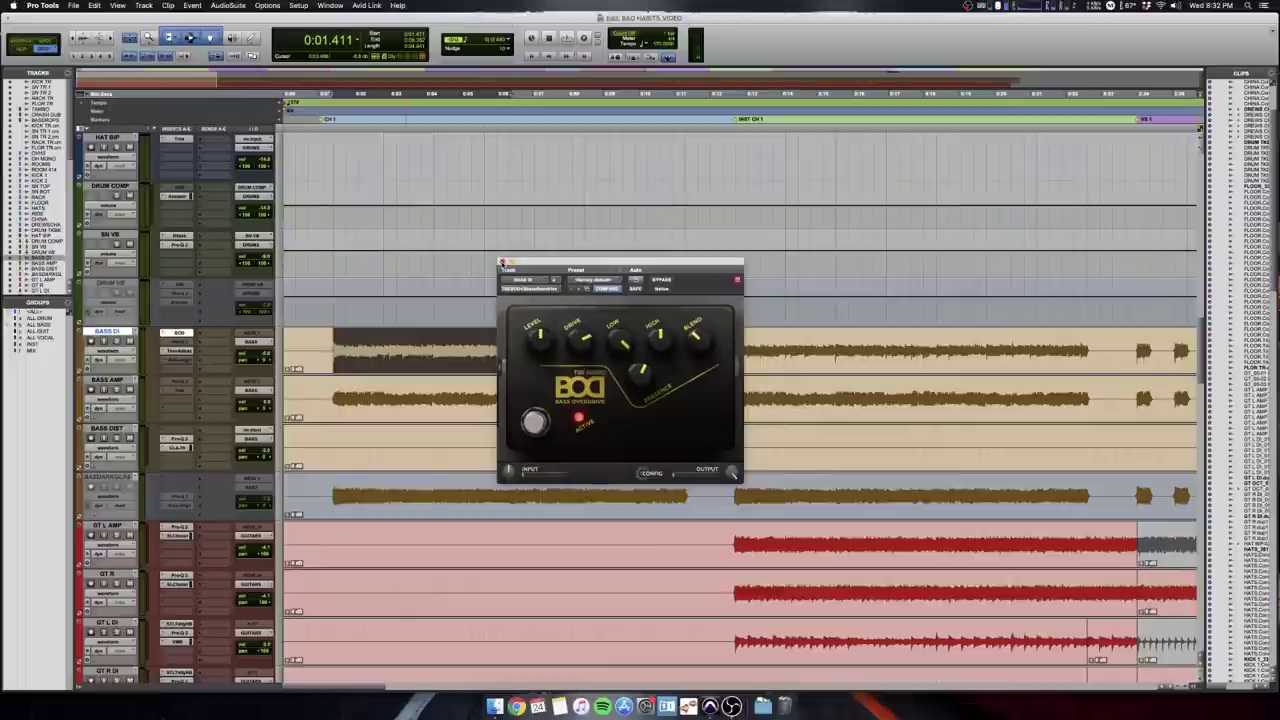
click(502, 263)
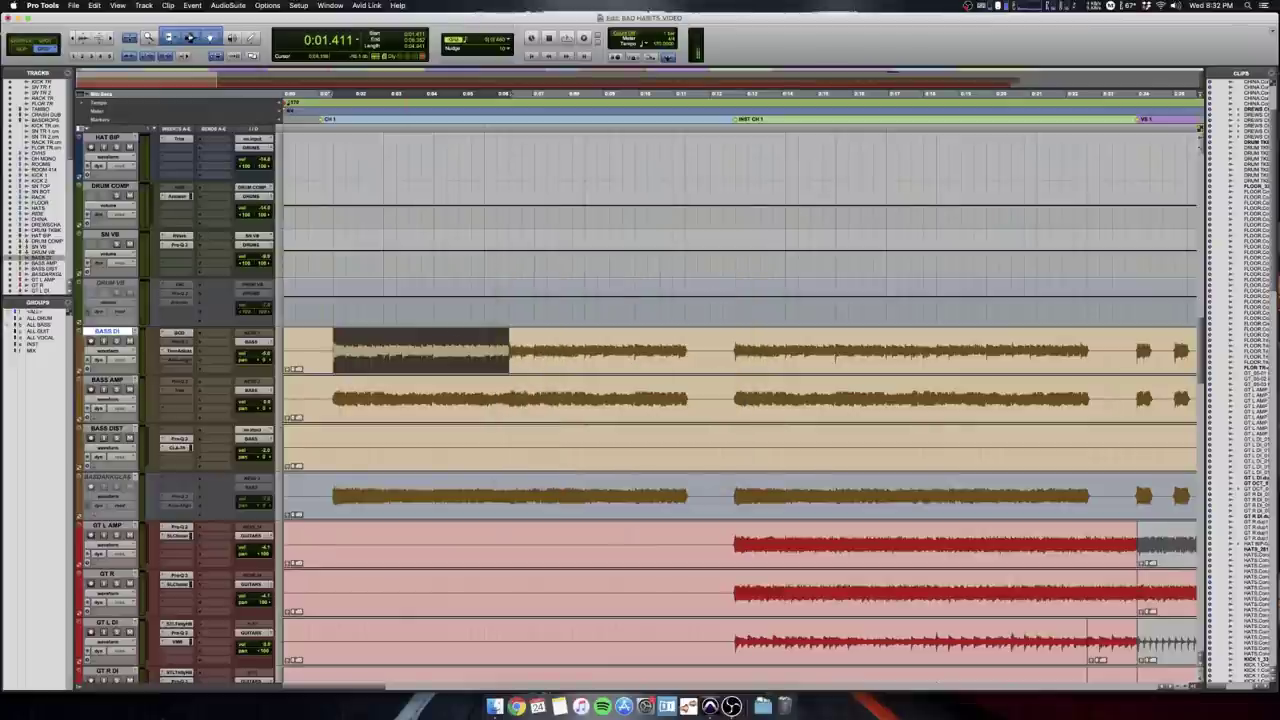
Set the edit cursor on BASS DI at 0:01.235, just before the bass enters in the opening CH 1.
click(327, 340)
key(t)
key(t)
scroll(336, 338, up, 1)
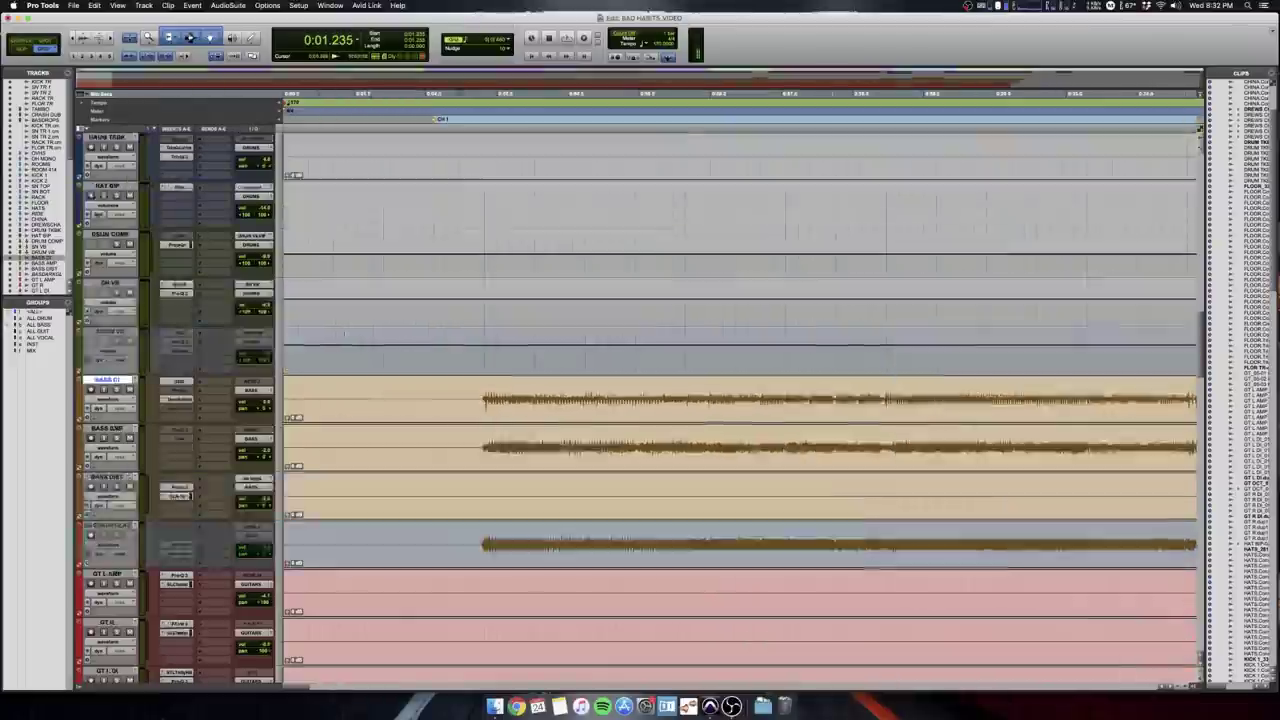
Set the edit cursor on BASS DI at 0:33.529, where the sustained bass starts near the end of VS 1.
scroll(345, 335, right, 1)
key(super+bracketleft)
key(super+bracketleft)
key(super+bracketleft)
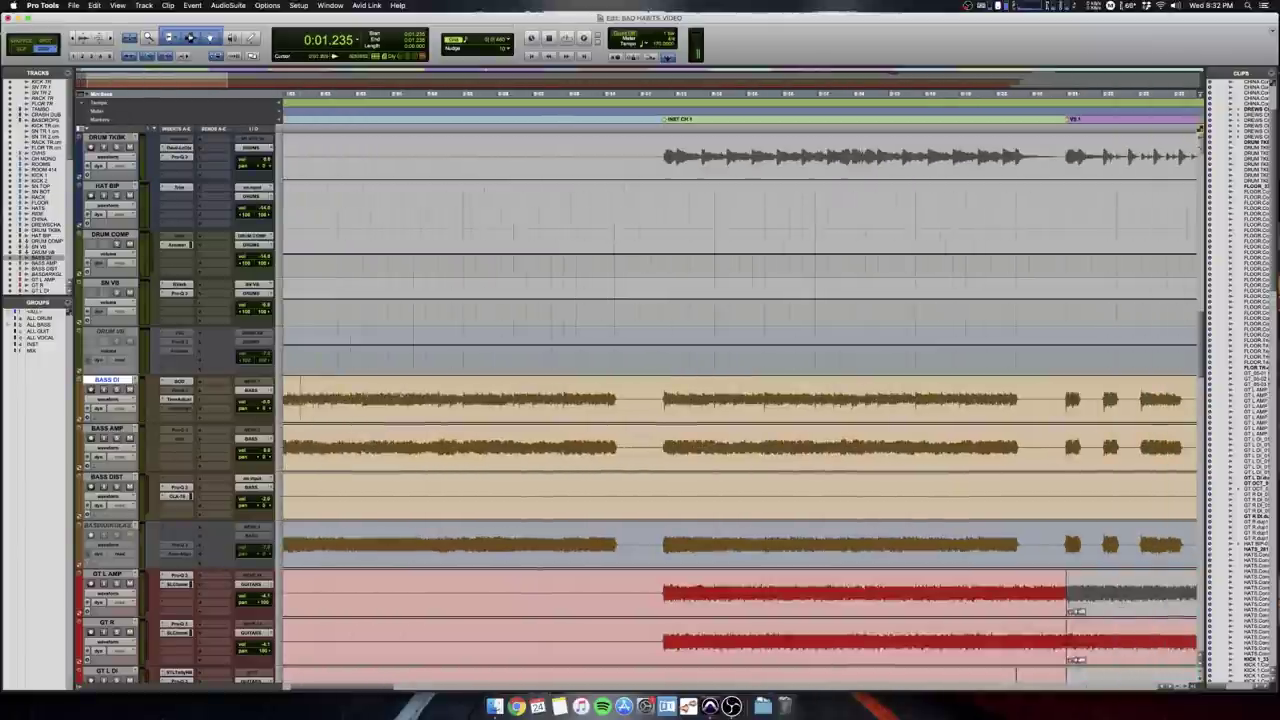
key(super+bracketleft)
key(super+bracketleft)
key(super+bracketleft)
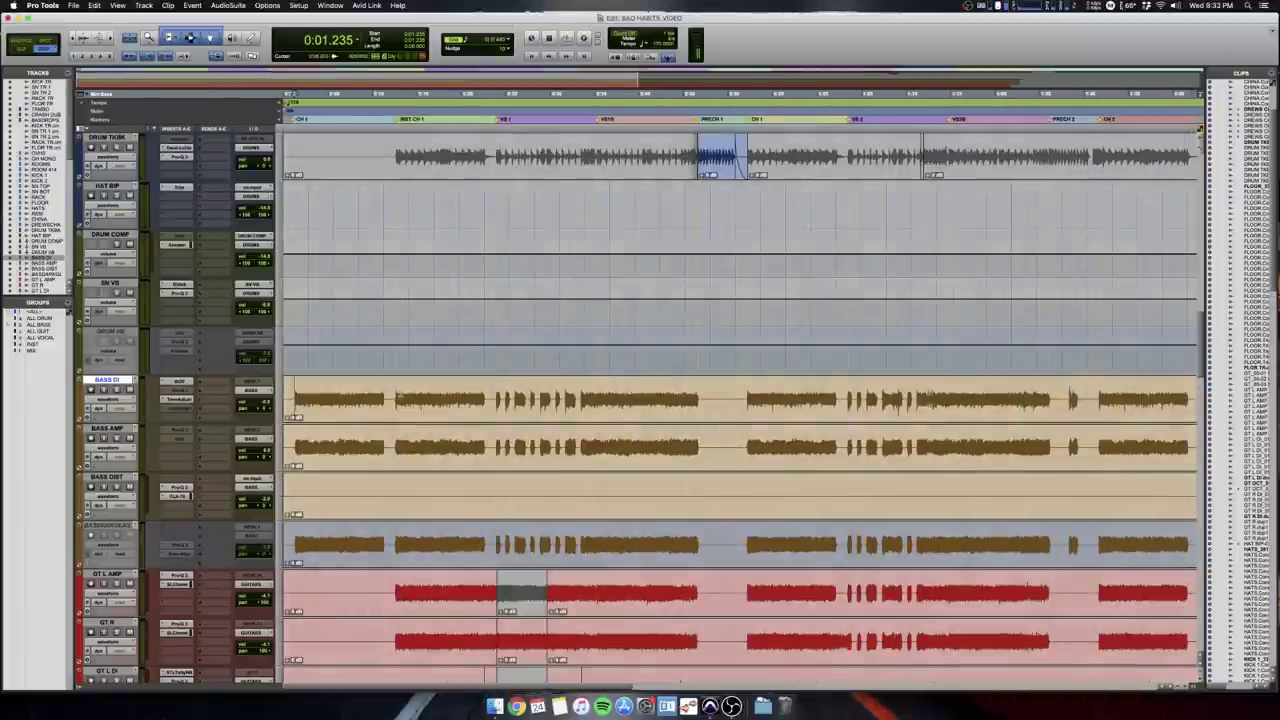
click(492, 392)
key(t)
key(t)
key(t)
key(t)
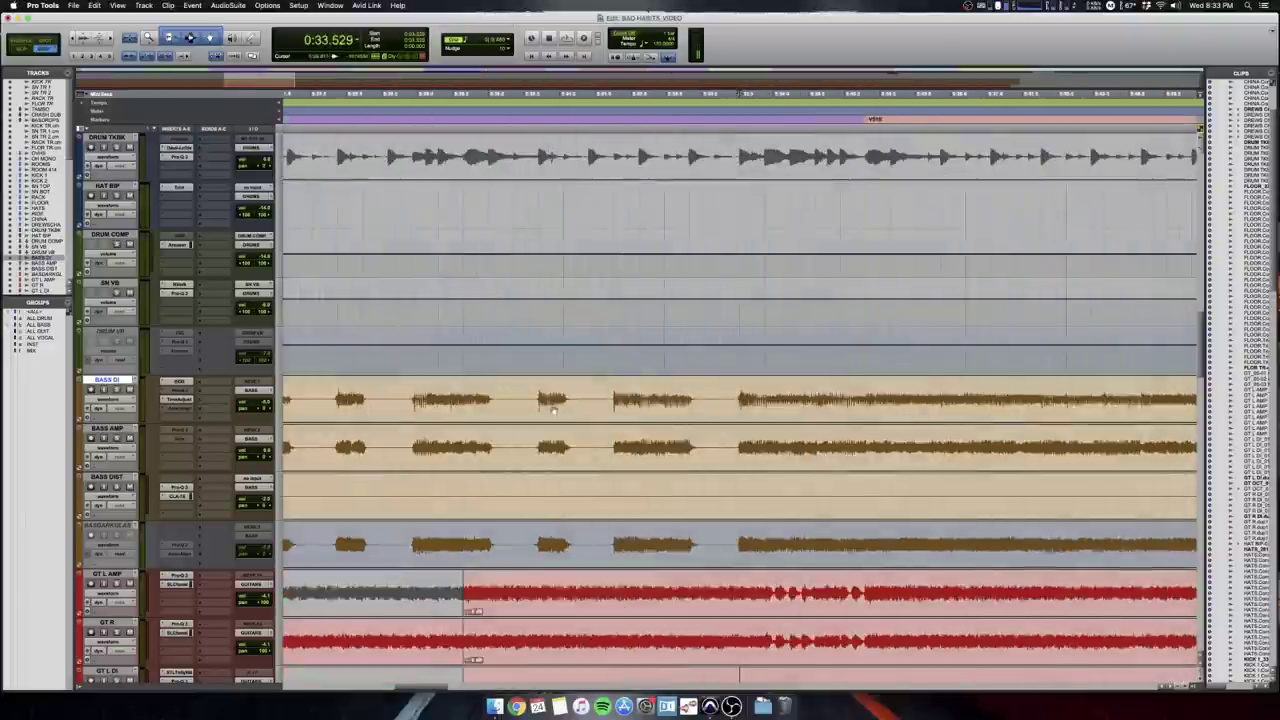
Check the mixer channels briefly and audition BASS DI on its own from 0:33.529.
key(super+equal)
scroll(706, 397, right, 10)
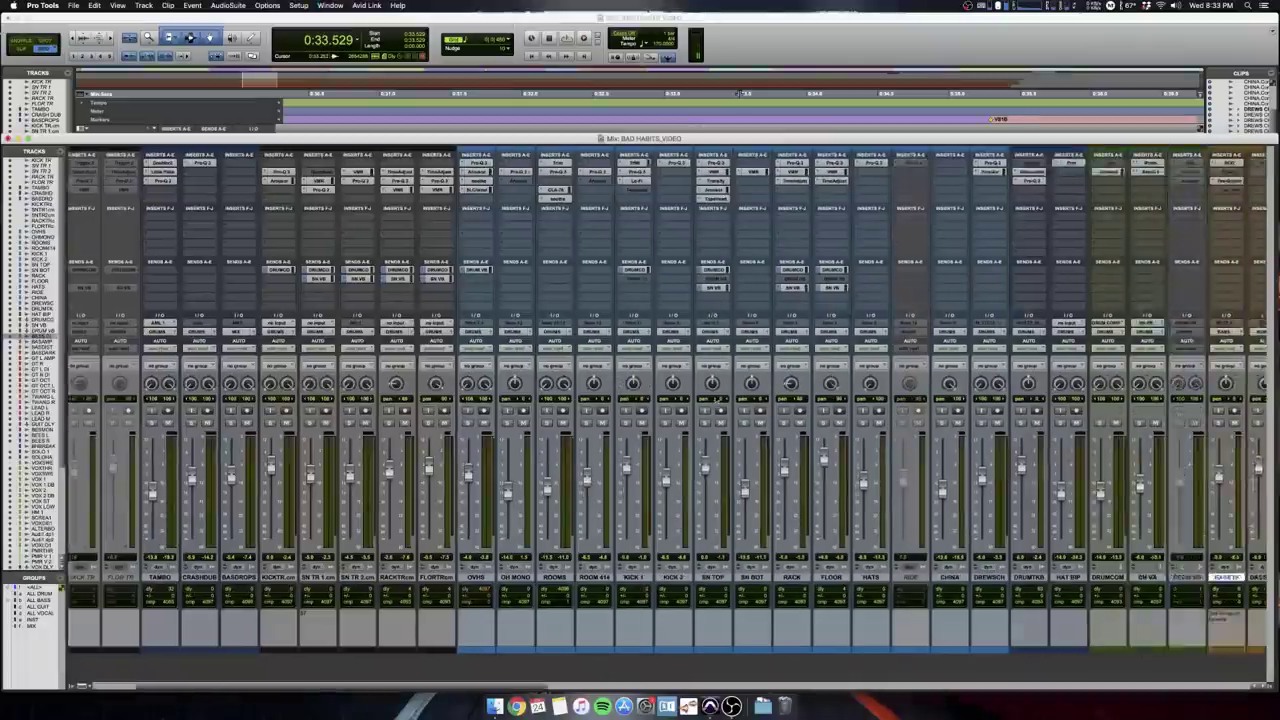
key(super+equal)
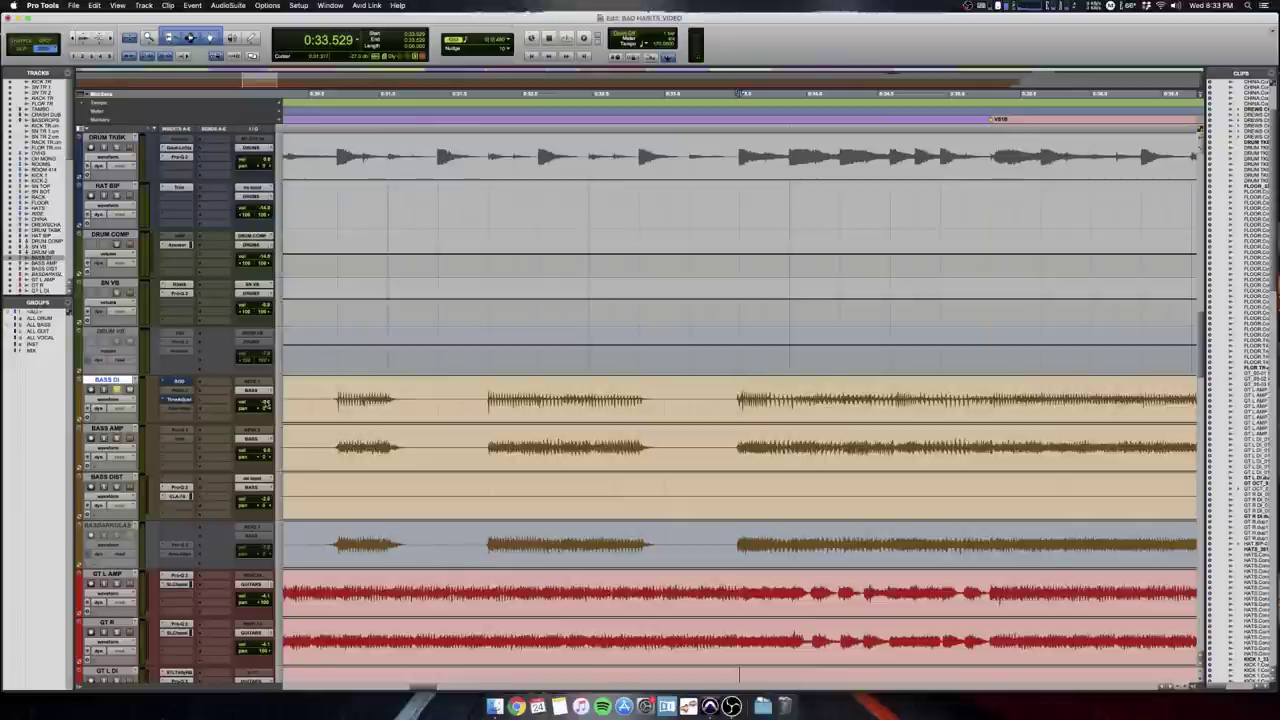
key(space)
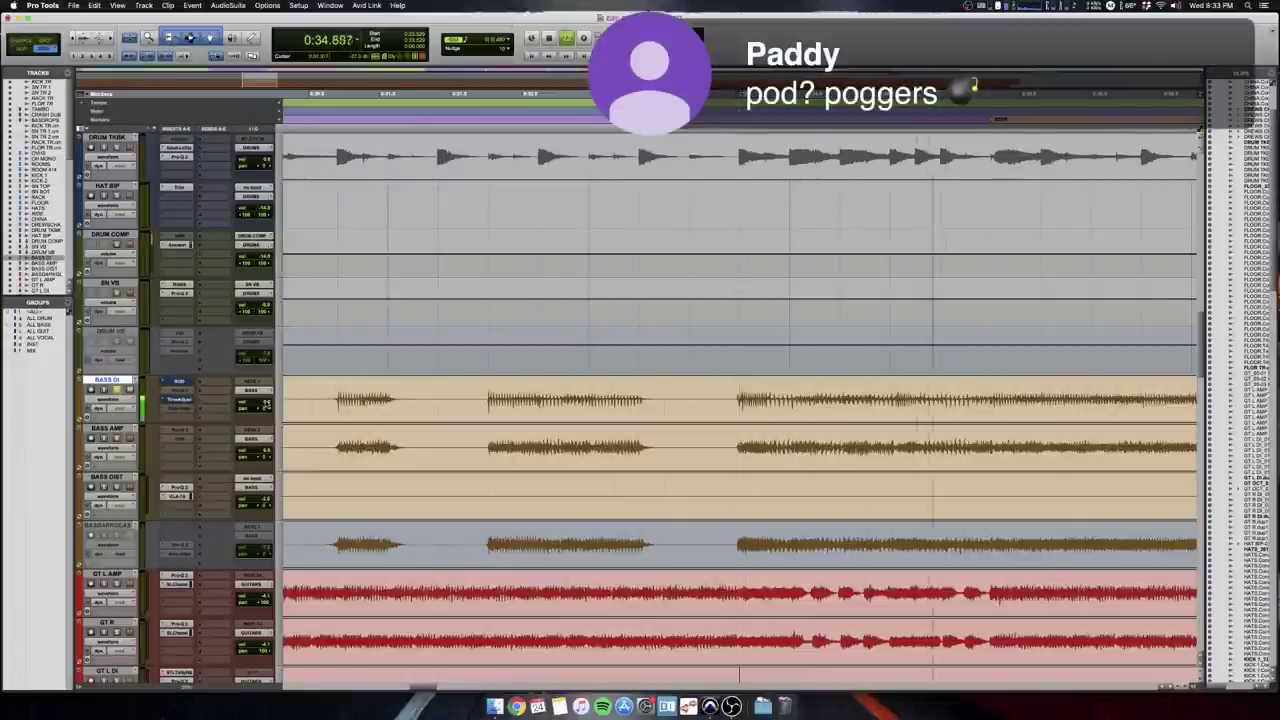
key(r)
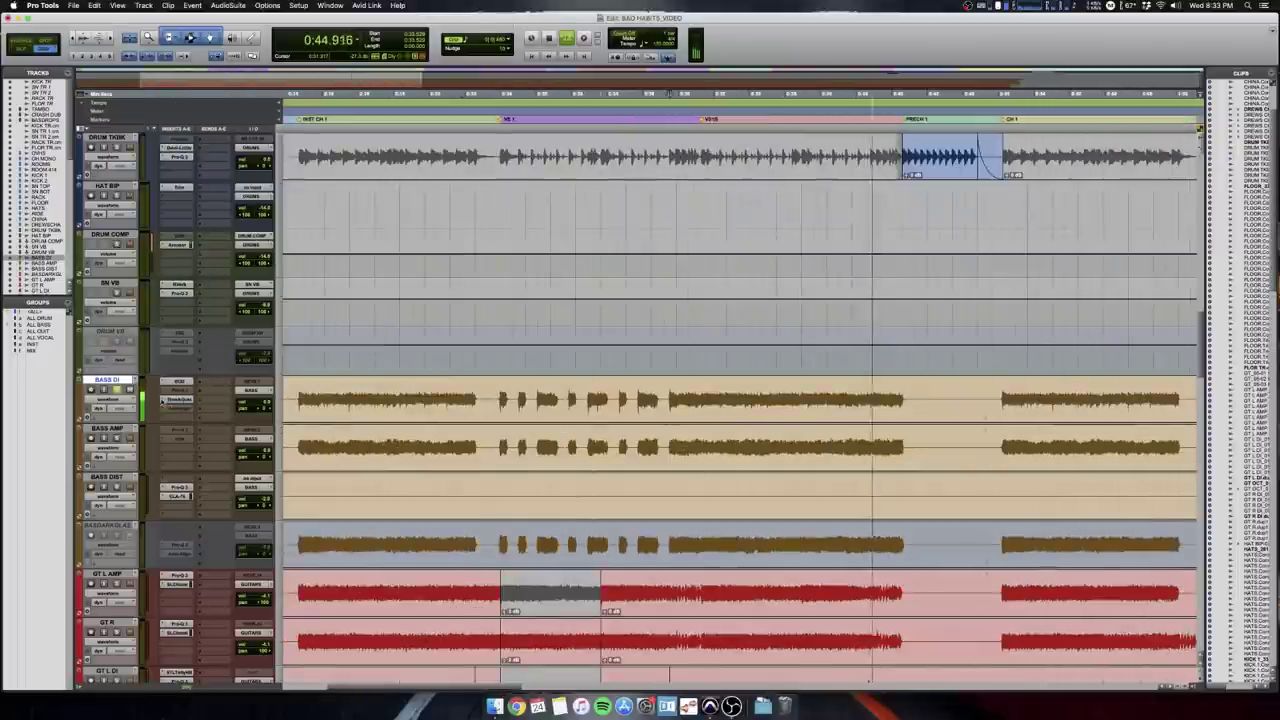
key(space)
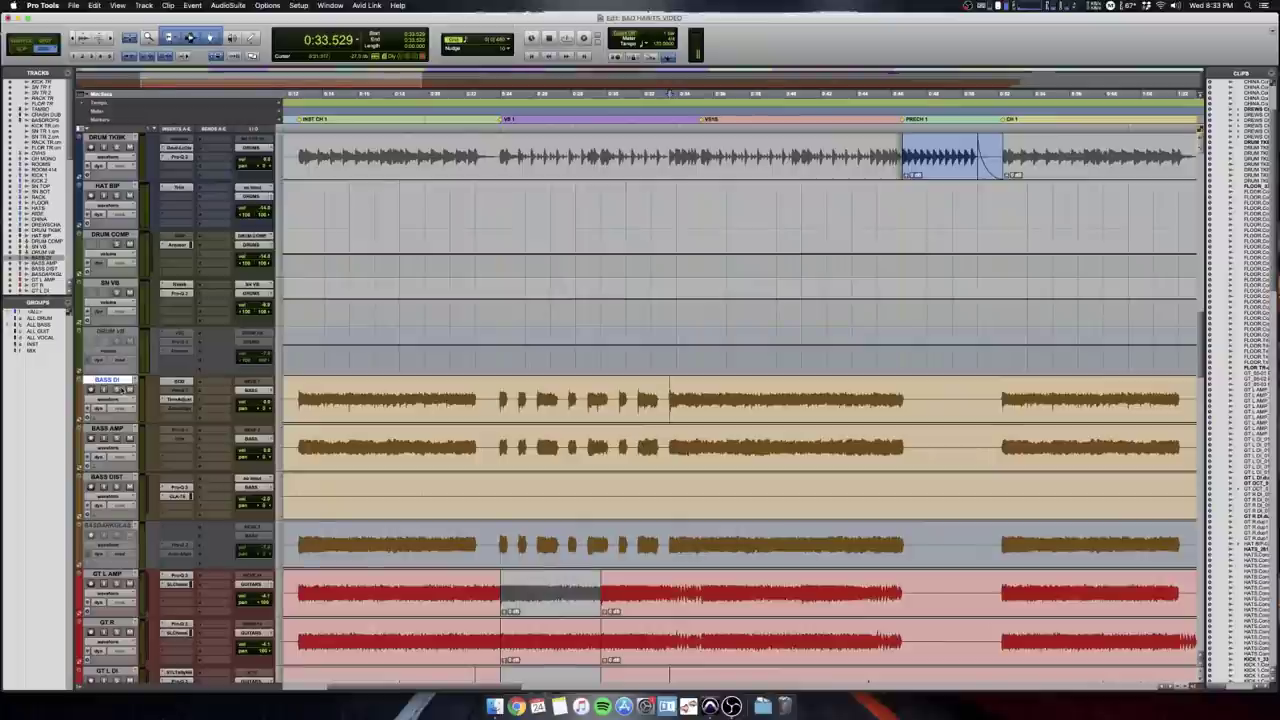
Examine the bass tracks over the whole song, from the opening CH 1 to SOLO OUTRO.
key(r)
key(r)
scroll(142, 391, right, 3)
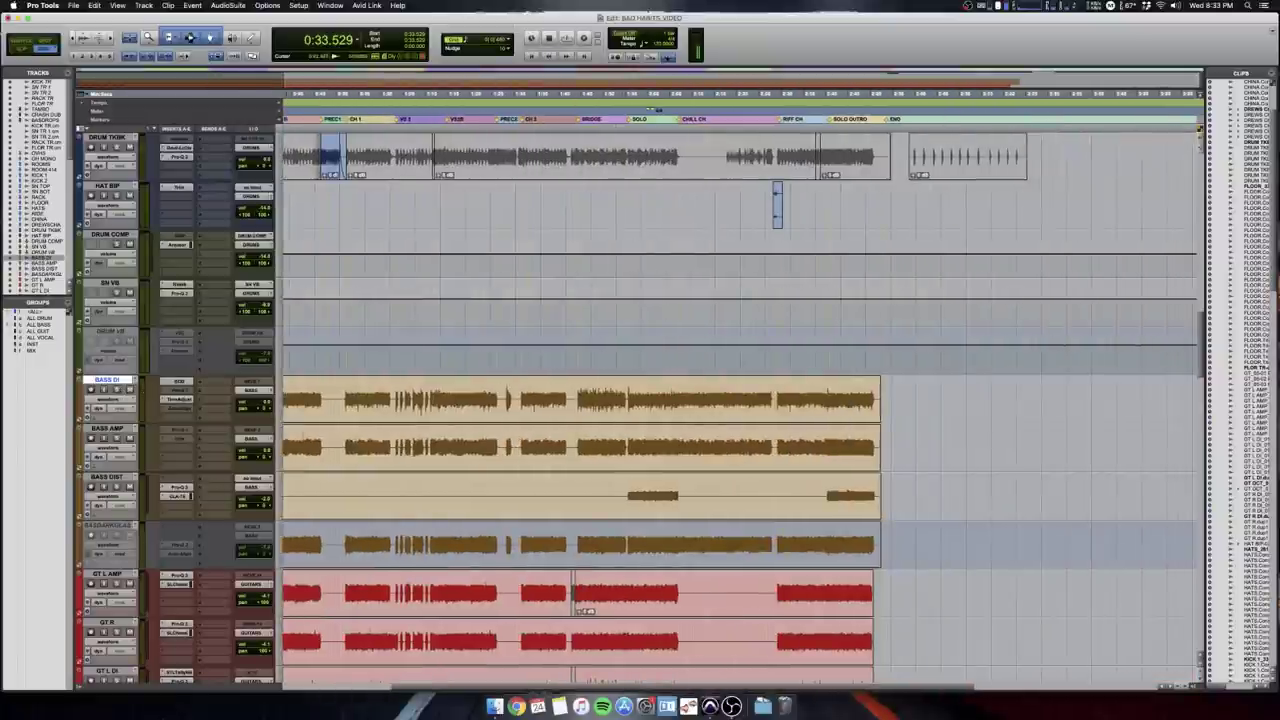
scroll(740, 400, left, 3)
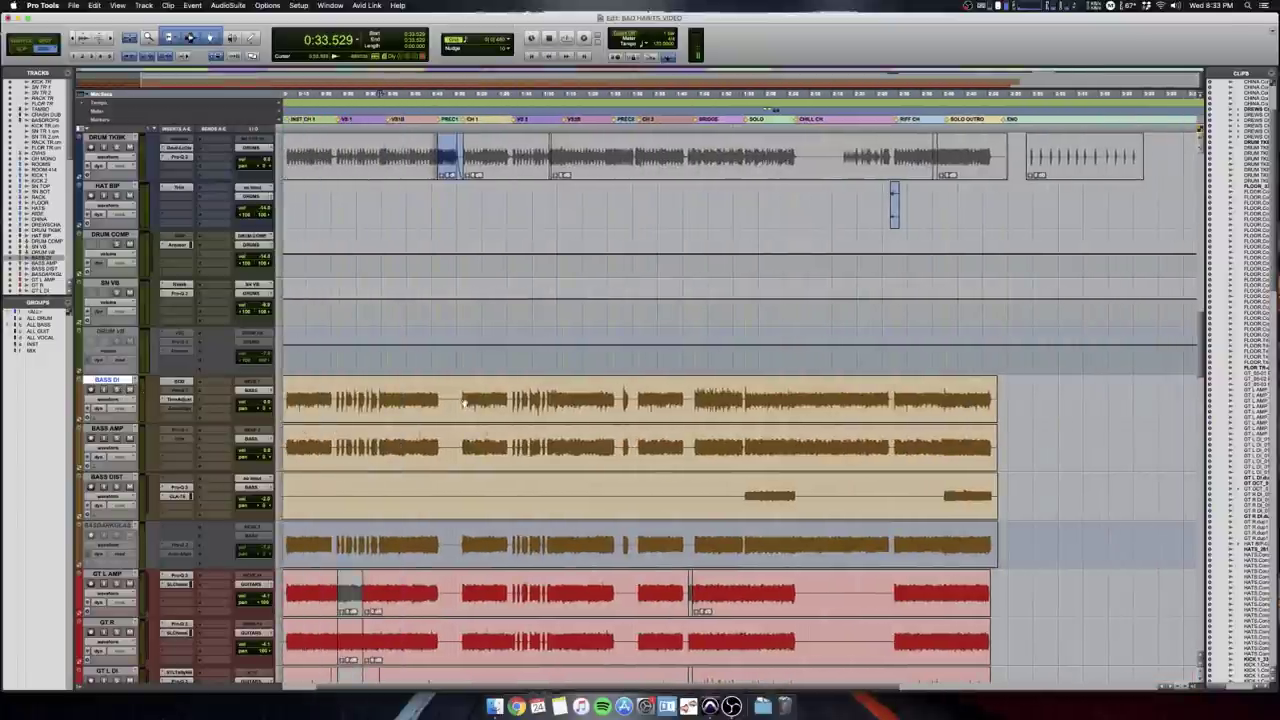
key(t)
key(t)
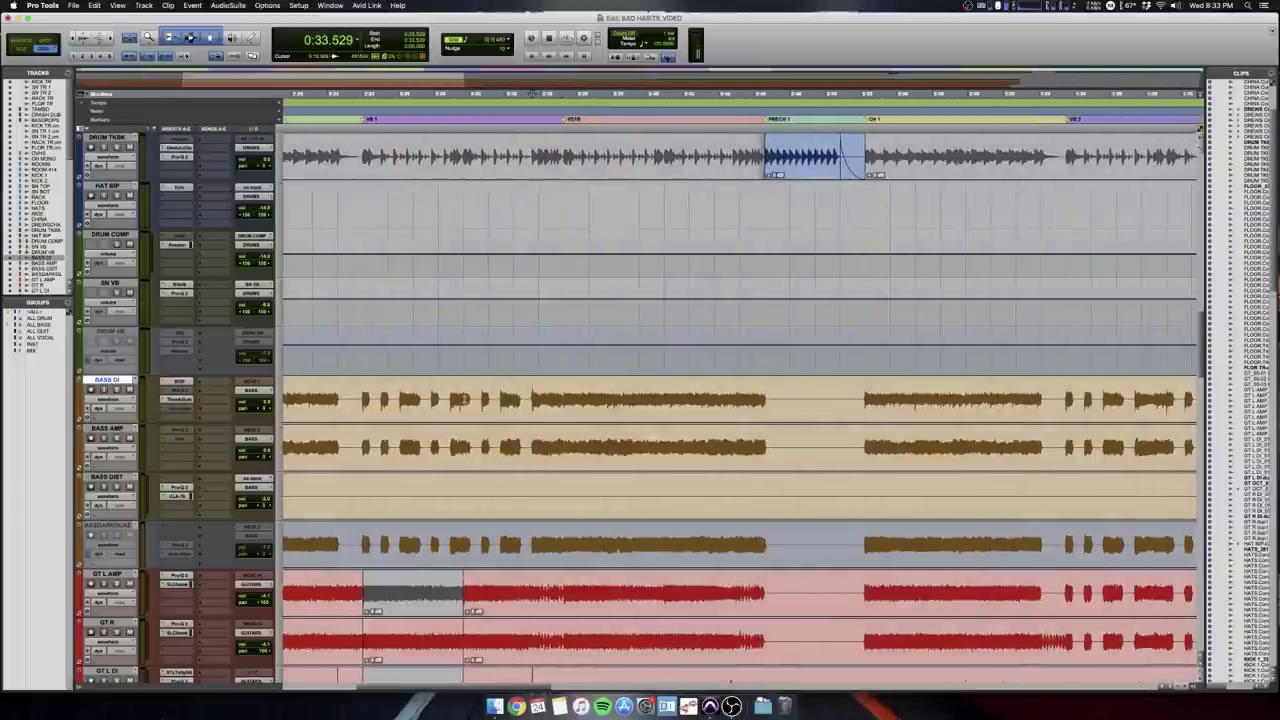
key(r)
key(r)
scroll(465, 401, right, 2)
scroll(467, 403, left, 2)
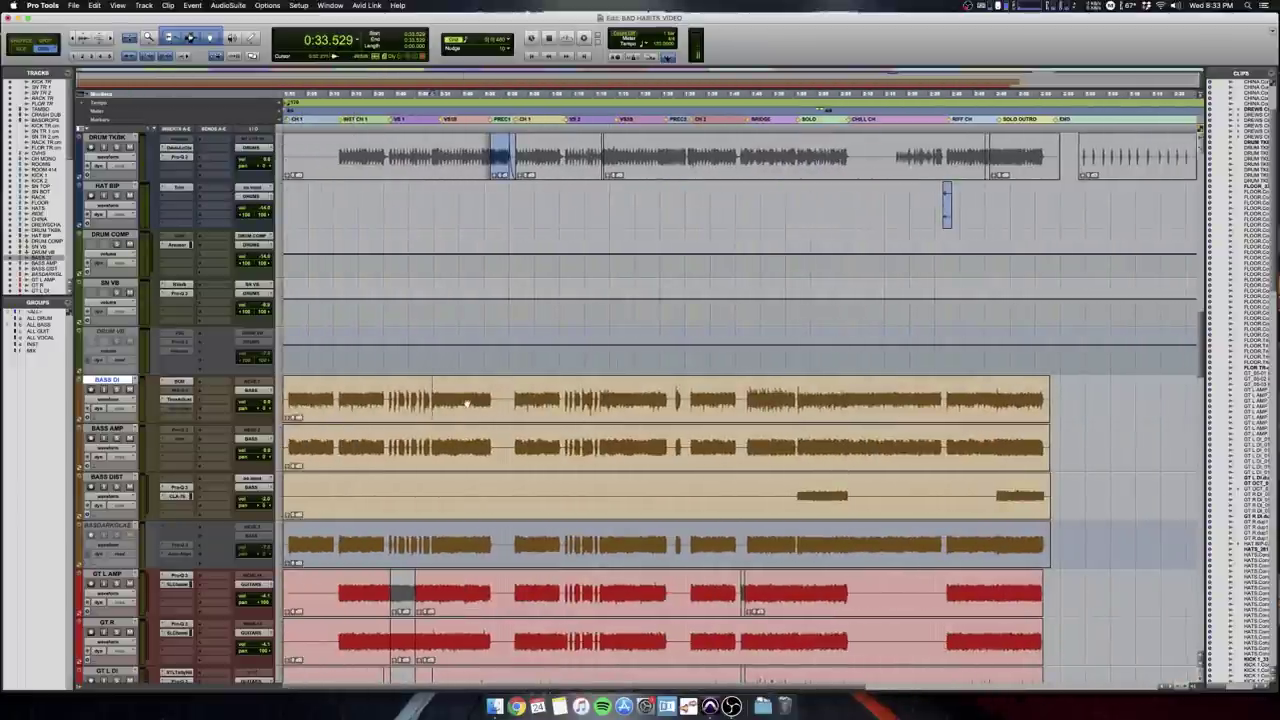
Show the Time Adjuster delay on BASS DI and compare the BASS DI and BASS AMP waveforms up close.
click(178, 400)
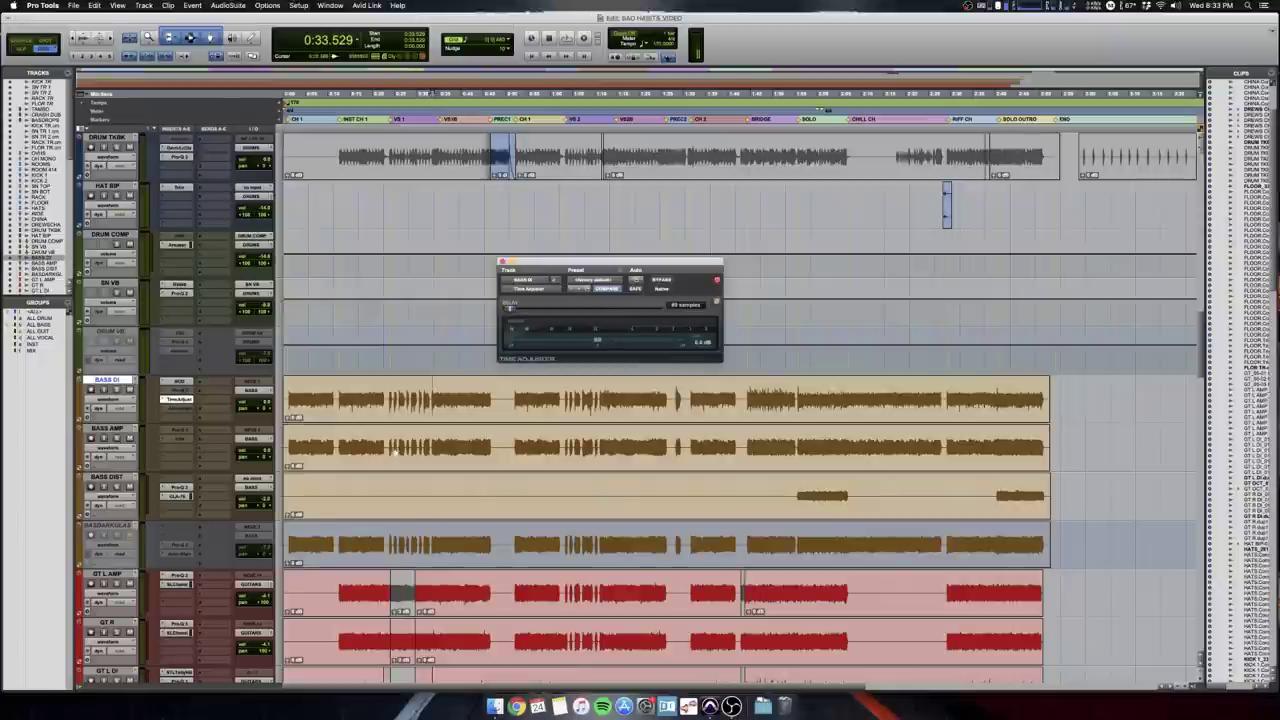
click(440, 443)
key(t)
key(t)
key(t)
key(t)
key(t)
key(t)
Select the sustained bass passage from 0:33.529 across BASS DI and BASS AMP, and close the Time Adjuster.
key(r)
key(r)
scroll(607, 391, left, 2)
drag(657, 398, 707, 441)
drag(655, 552, 1080, 540)
key(r)
drag(697, 392, 824, 445)
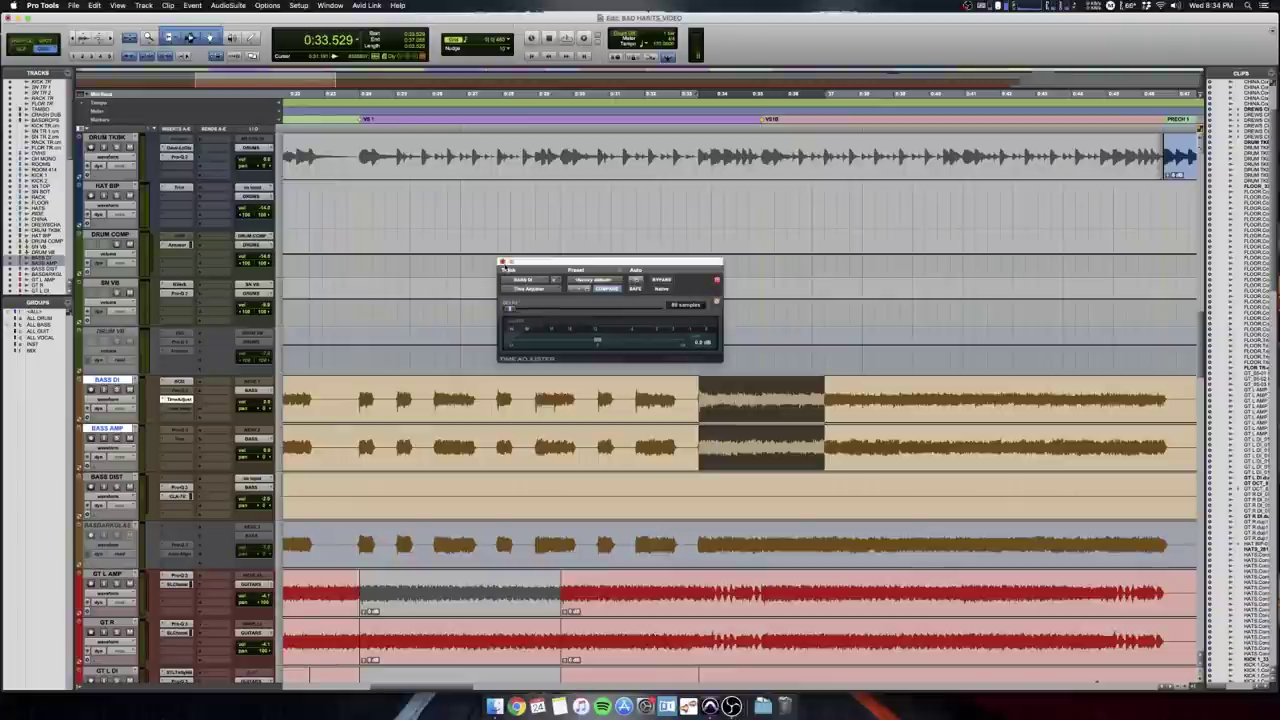
click(503, 262)
Place the edit cursor on BASS DI alone at 0:33.529 and play the full mix from there.
click(697, 392)
key(t)
key(t)
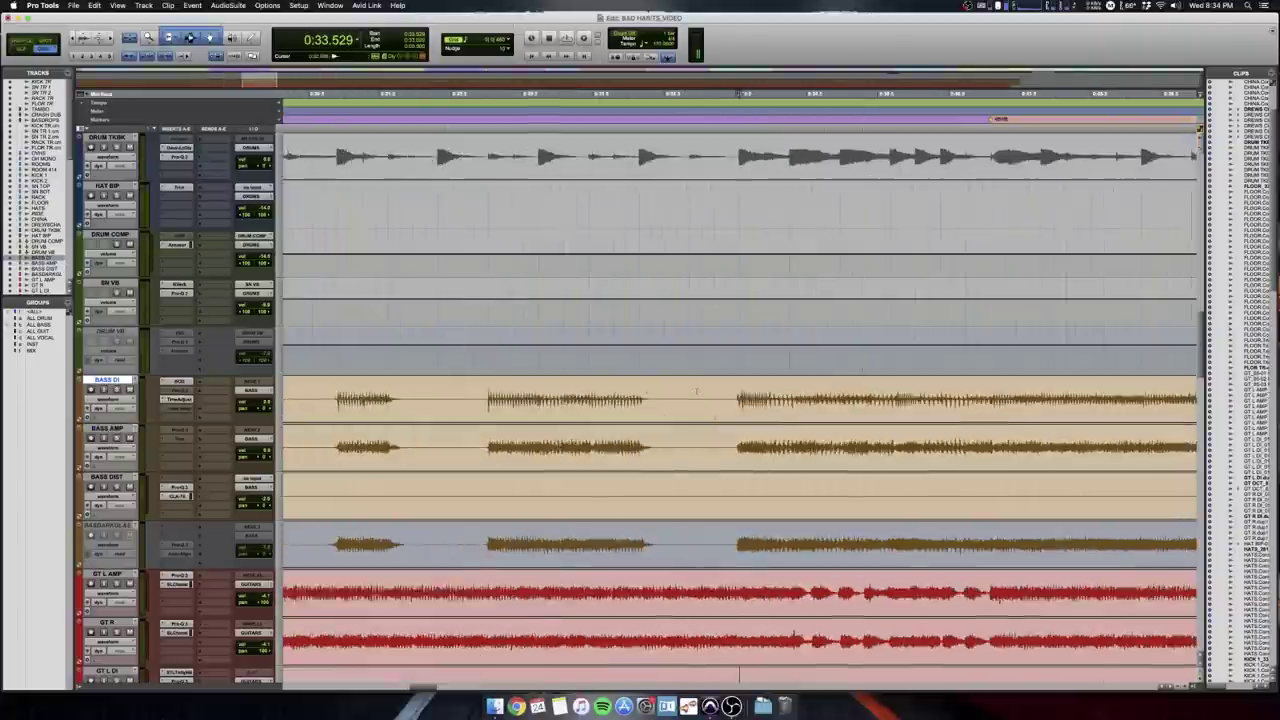
key(r)
key(r)
key(r)
key(r)
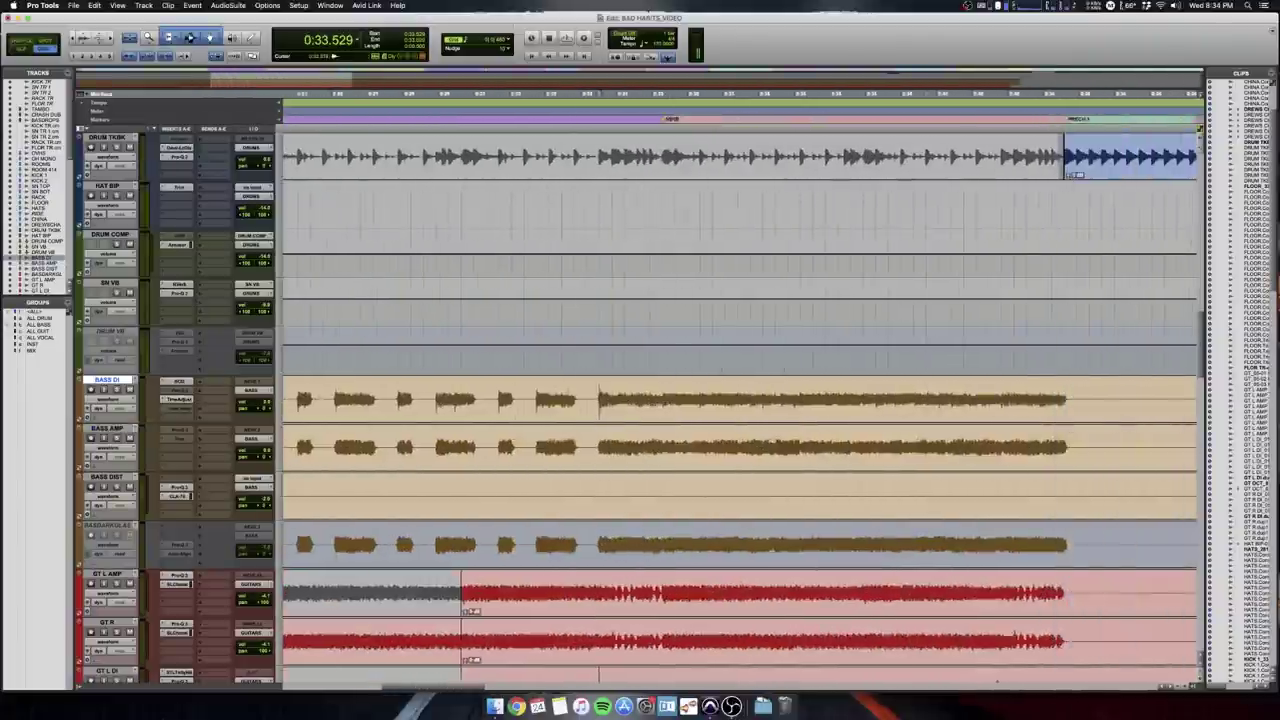
key(space)
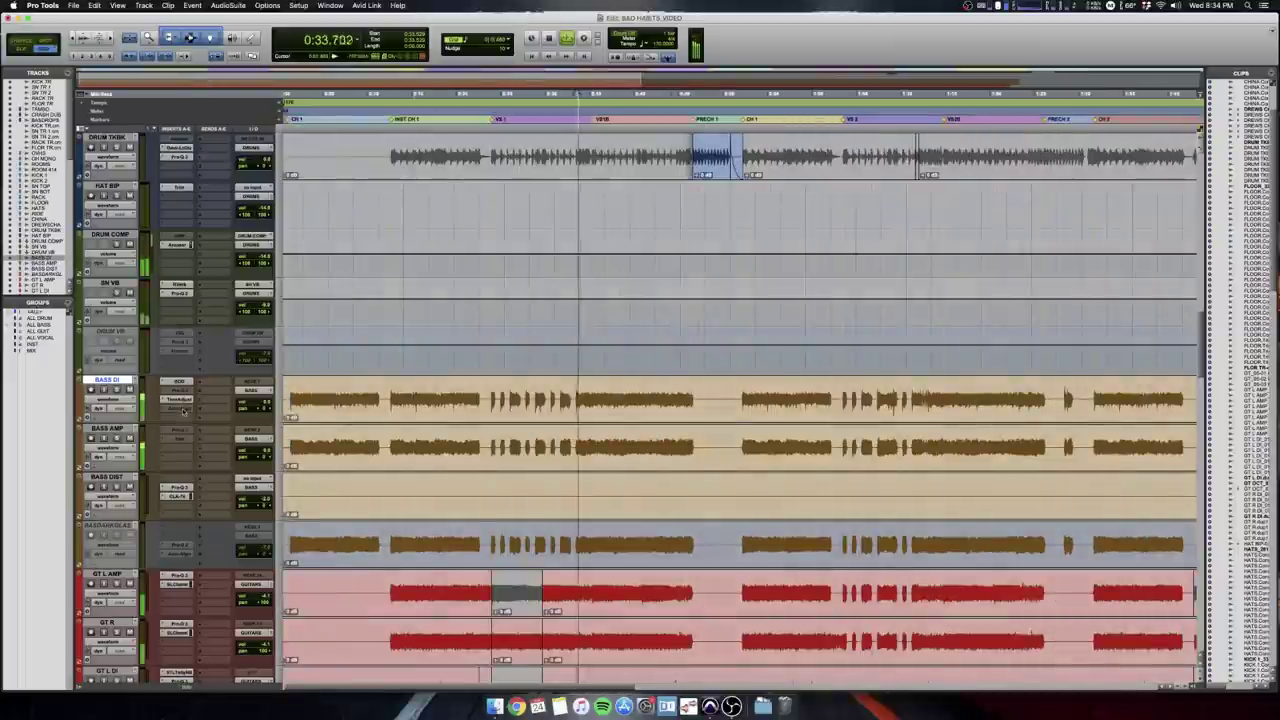
Open the Arousor compressor on the BASS bus in the mixer and stop playback to review its settings.
key(super+equal)
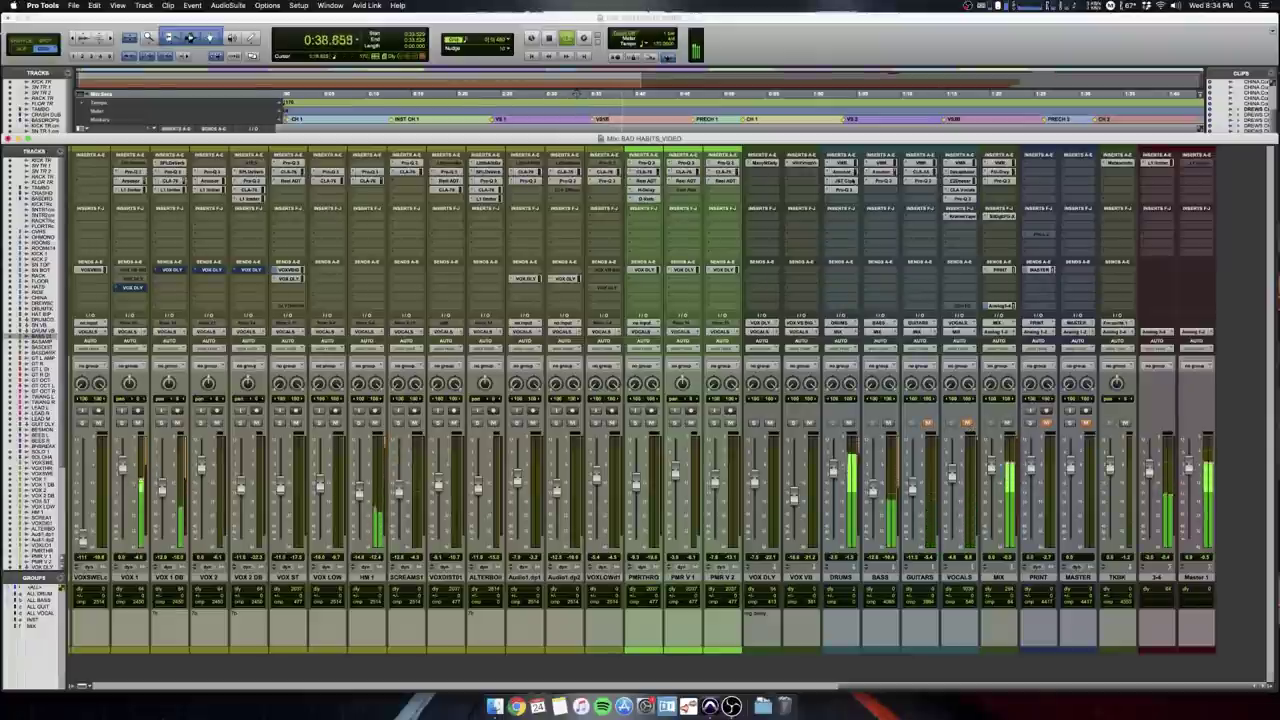
click(880, 172)
key(space)
drag(612, 262, 414, 241)
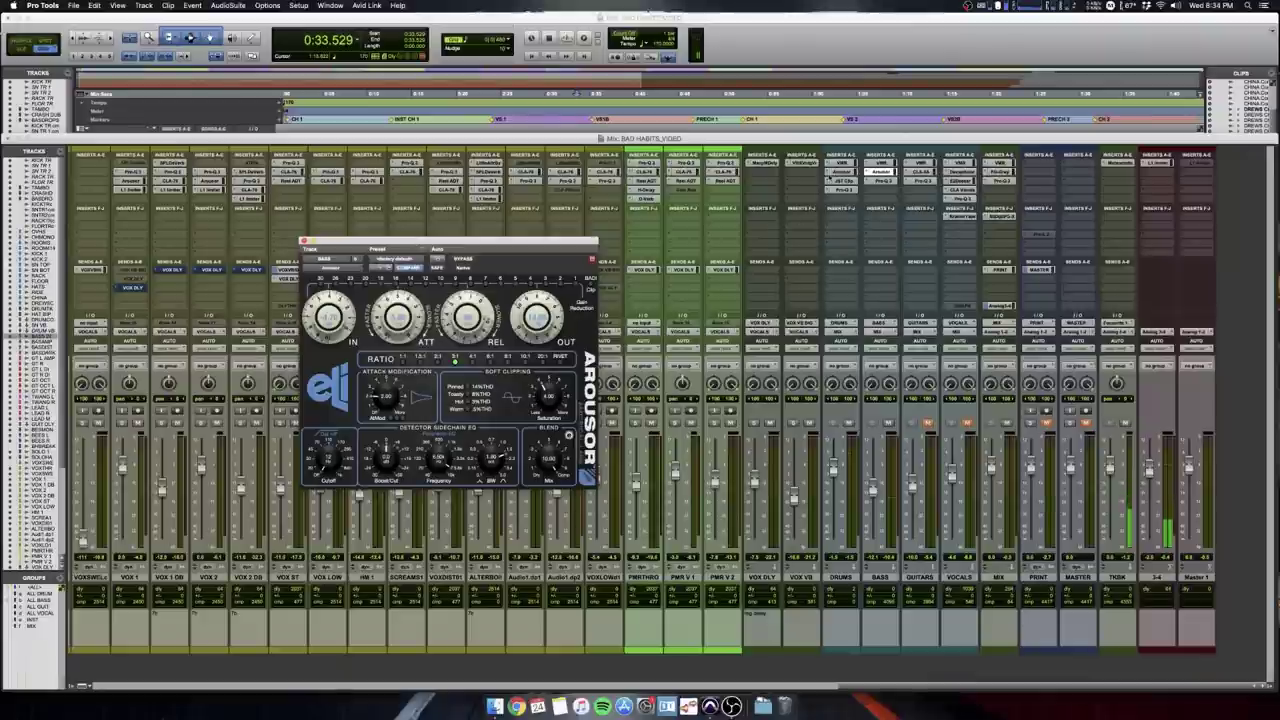
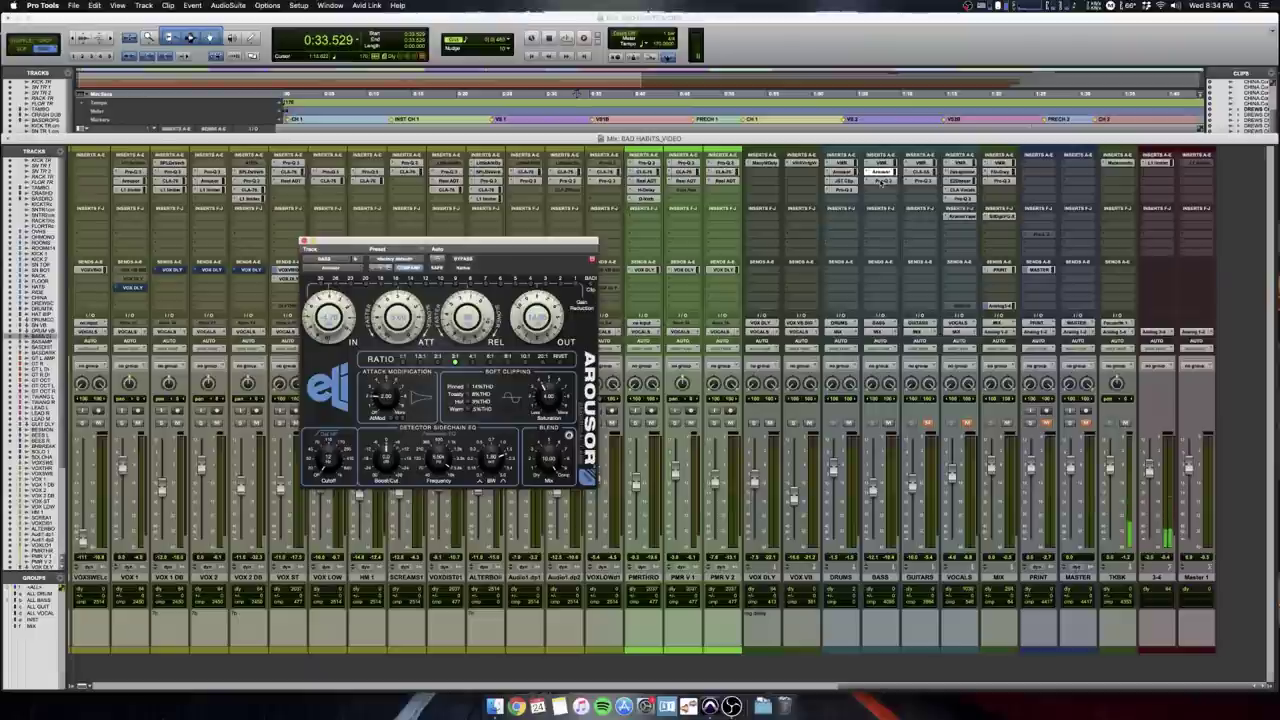
Open the Pro-Q 3 equalizer on the BASS bus and examine its curve.
click(880, 181)
drag(596, 244, 548, 237)
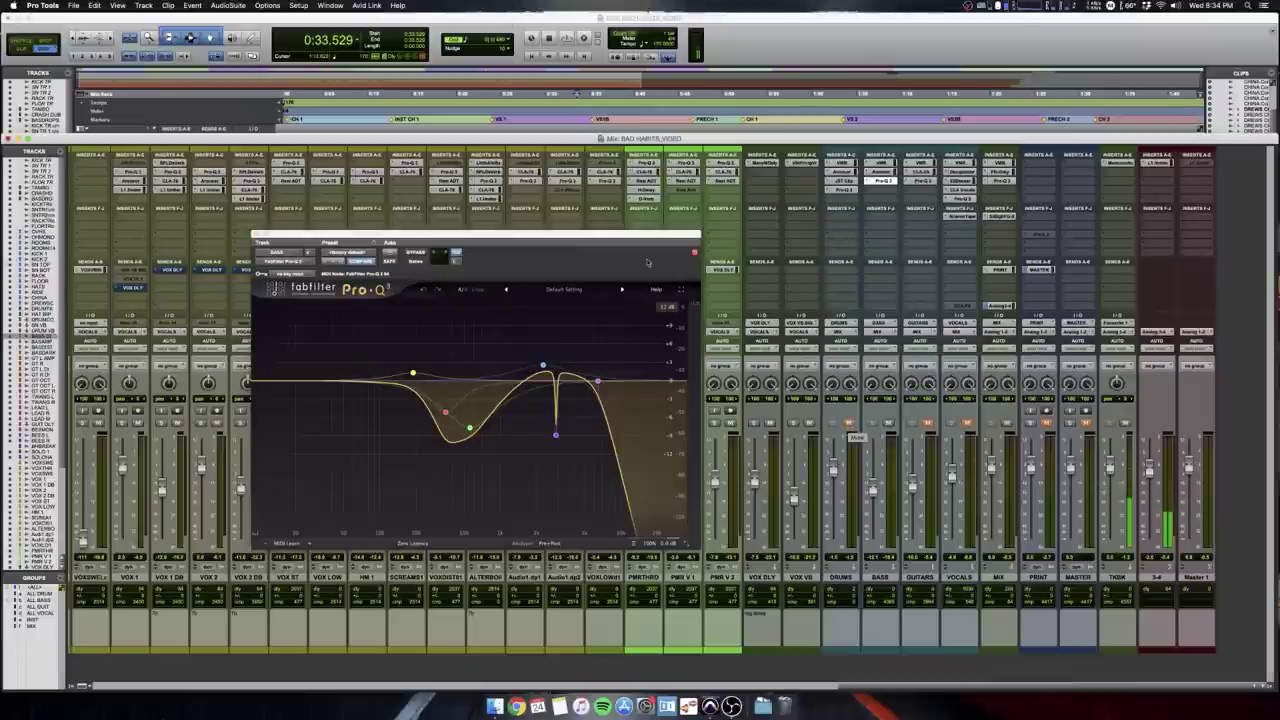
mouse_move(599, 236)
mouse_down()
mouse_move(632, 241)
mouse_move(605, 233)
mouse_up()
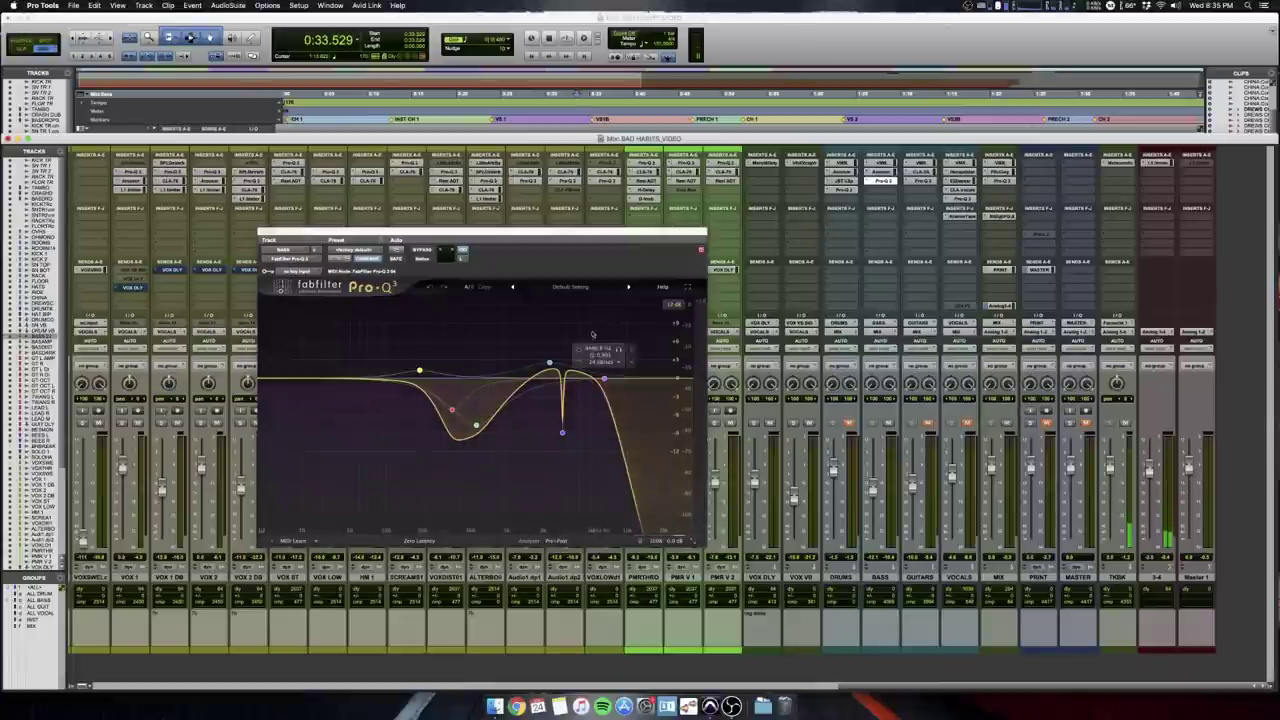
Play the mix from 0:33.529 and compare the BASS bus with its Pro-Q 3 equalizer bypassed and active.
key(space)
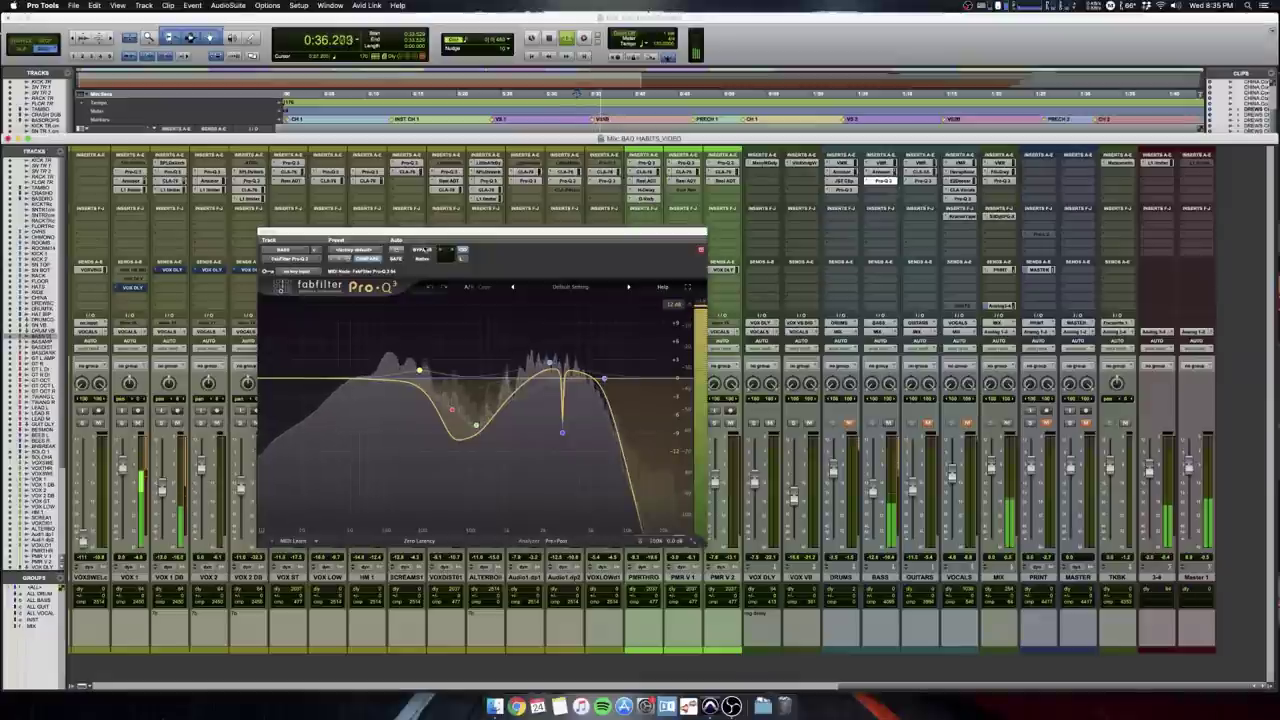
click(422, 251)
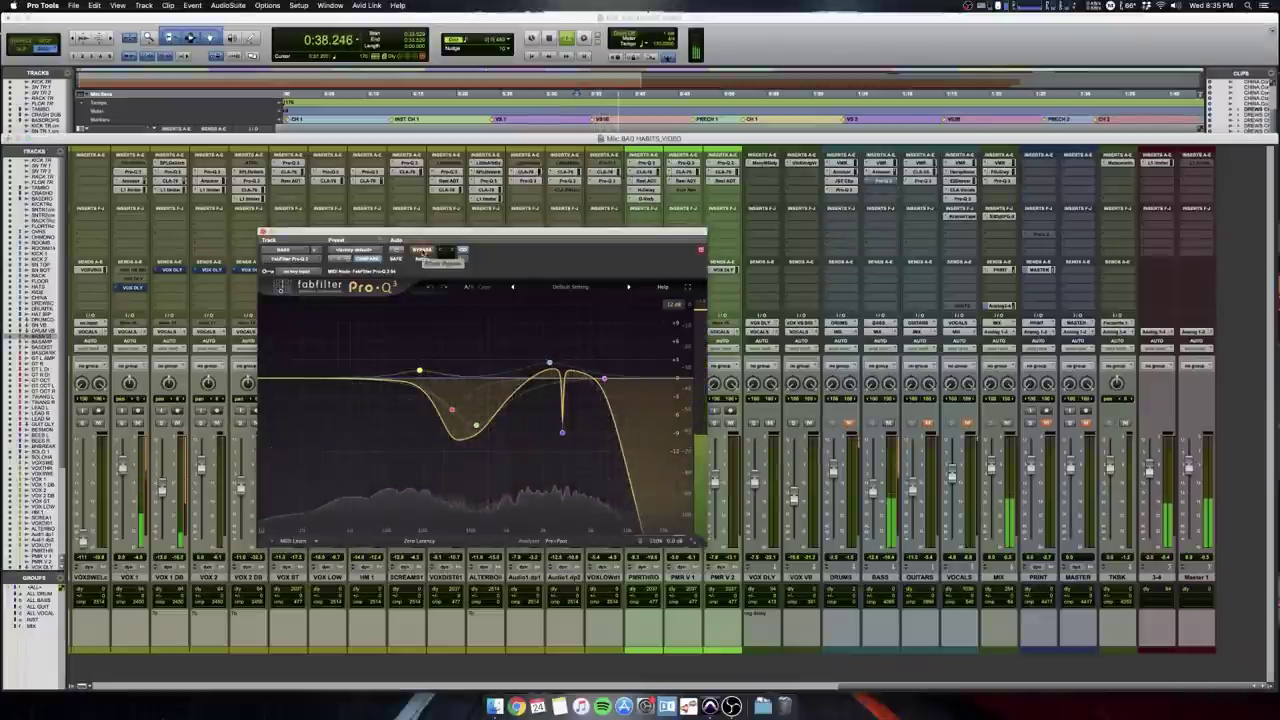
click(422, 251)
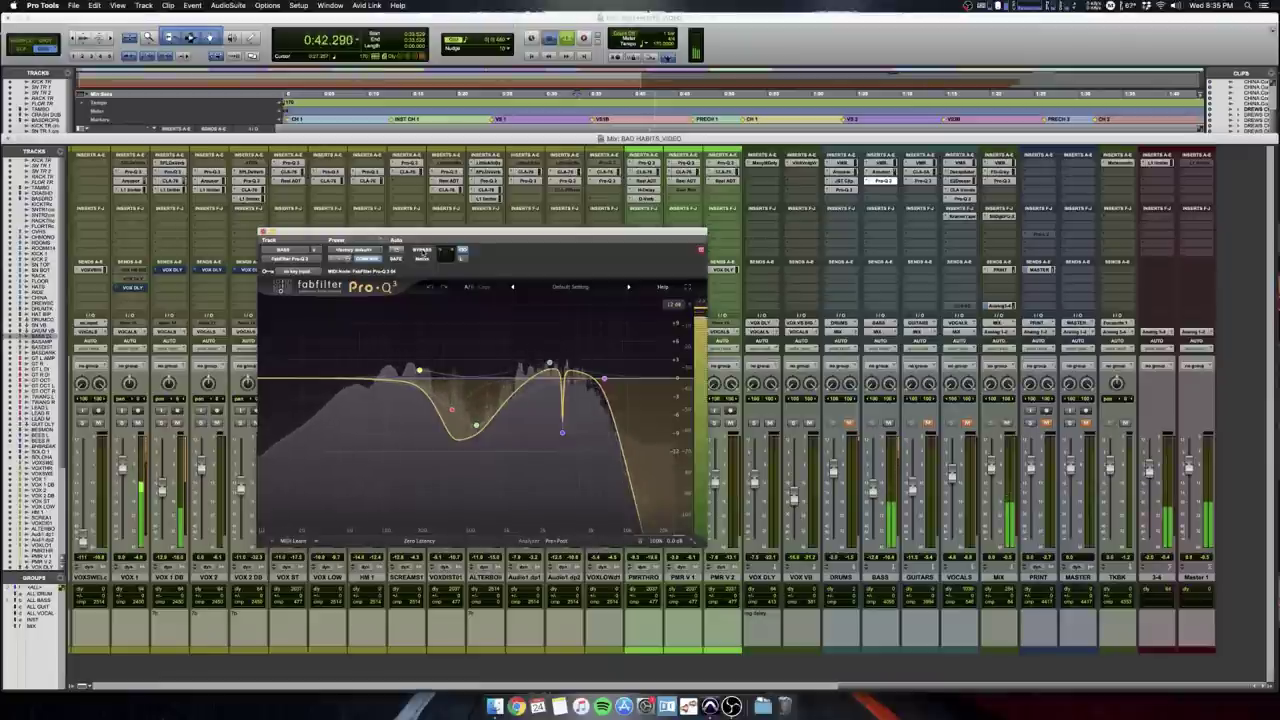
key(space)
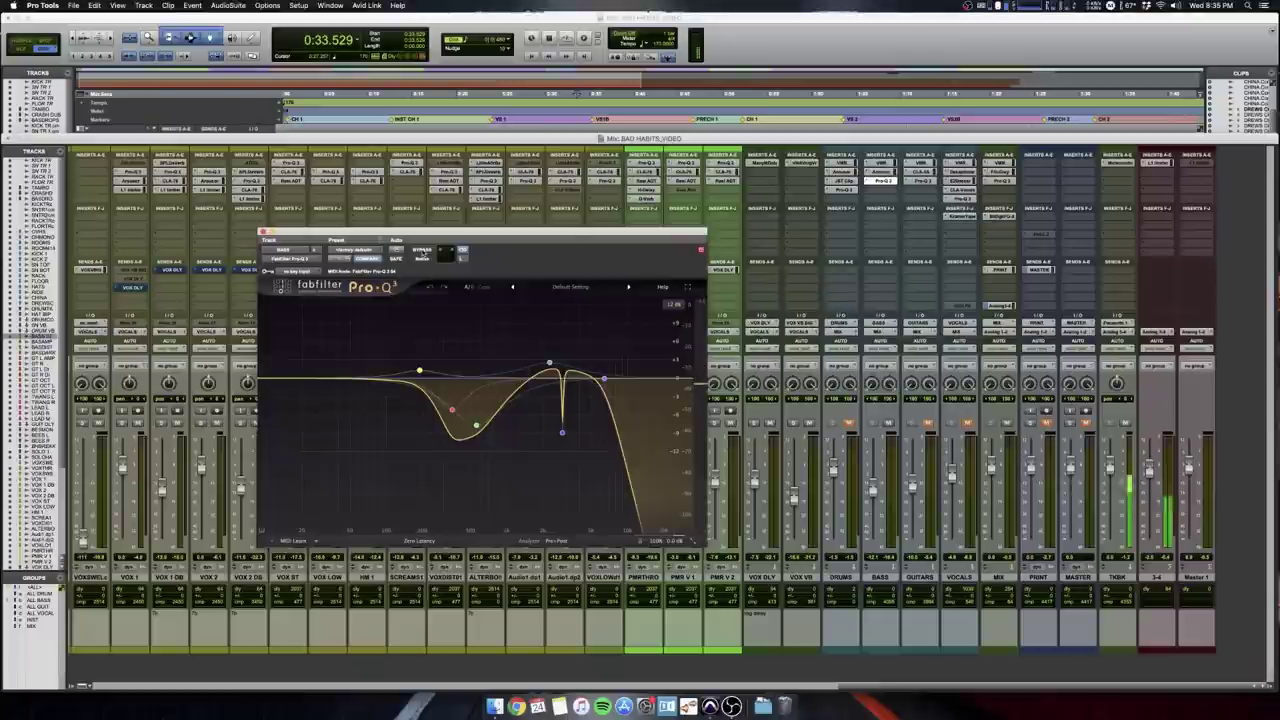
click(422, 251)
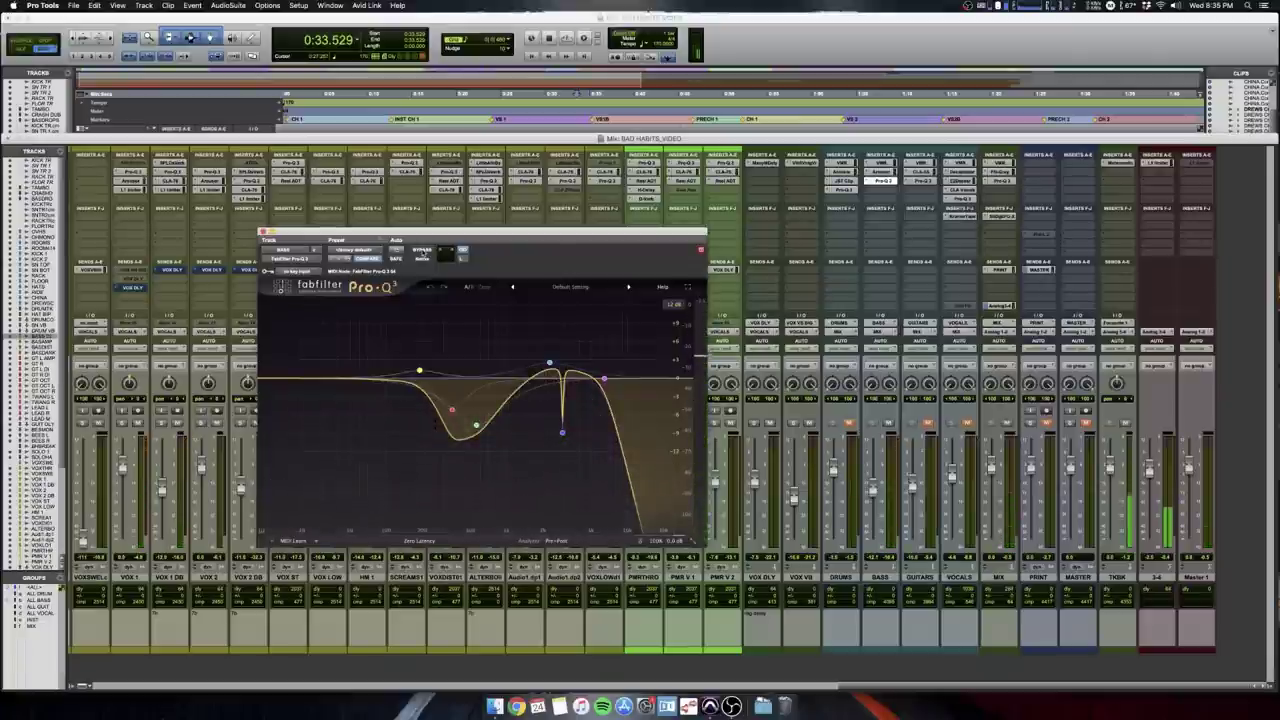
Unmute the DRUMS bus, play it together with the bass, and close the BASS equalizer.
click(849, 424)
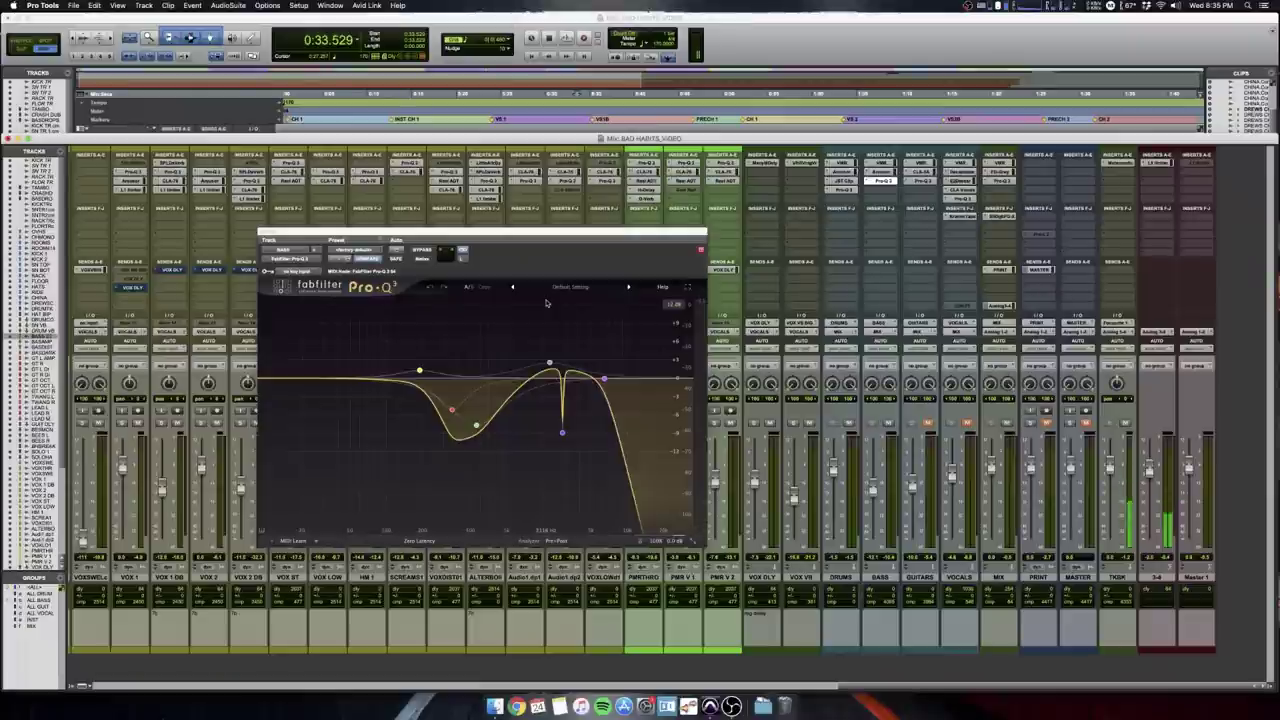
key(space)
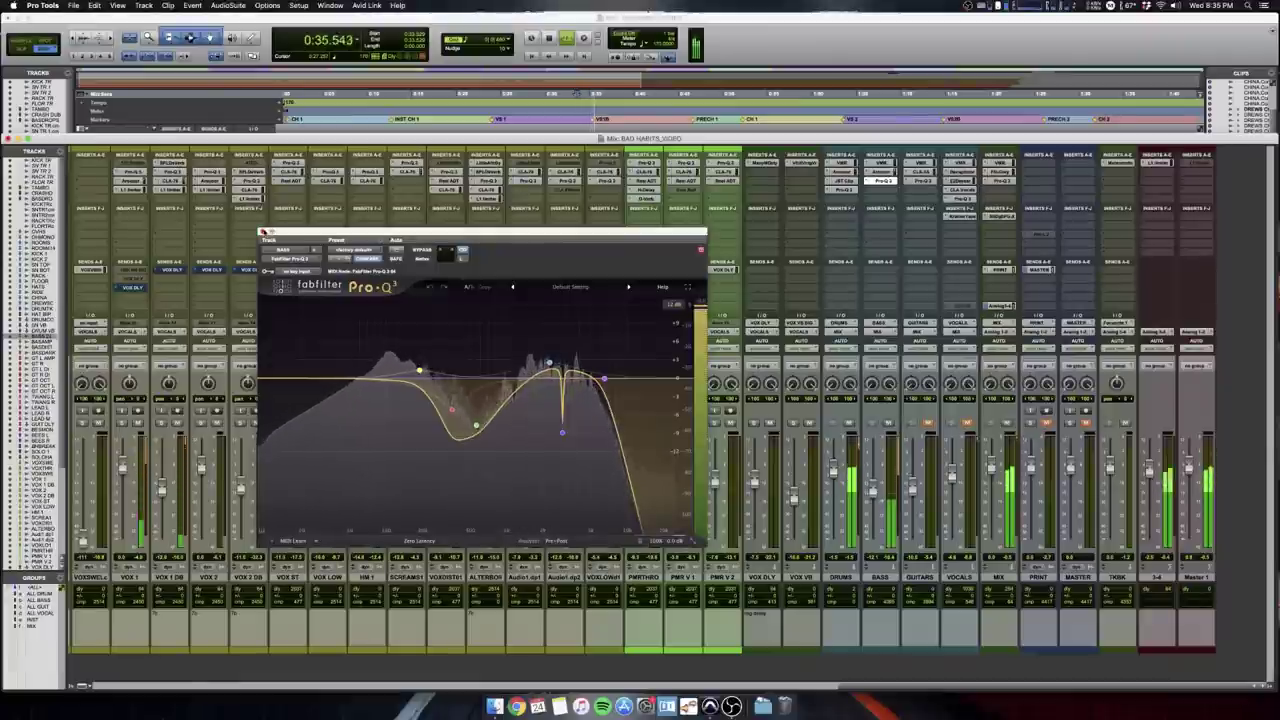
click(263, 231)
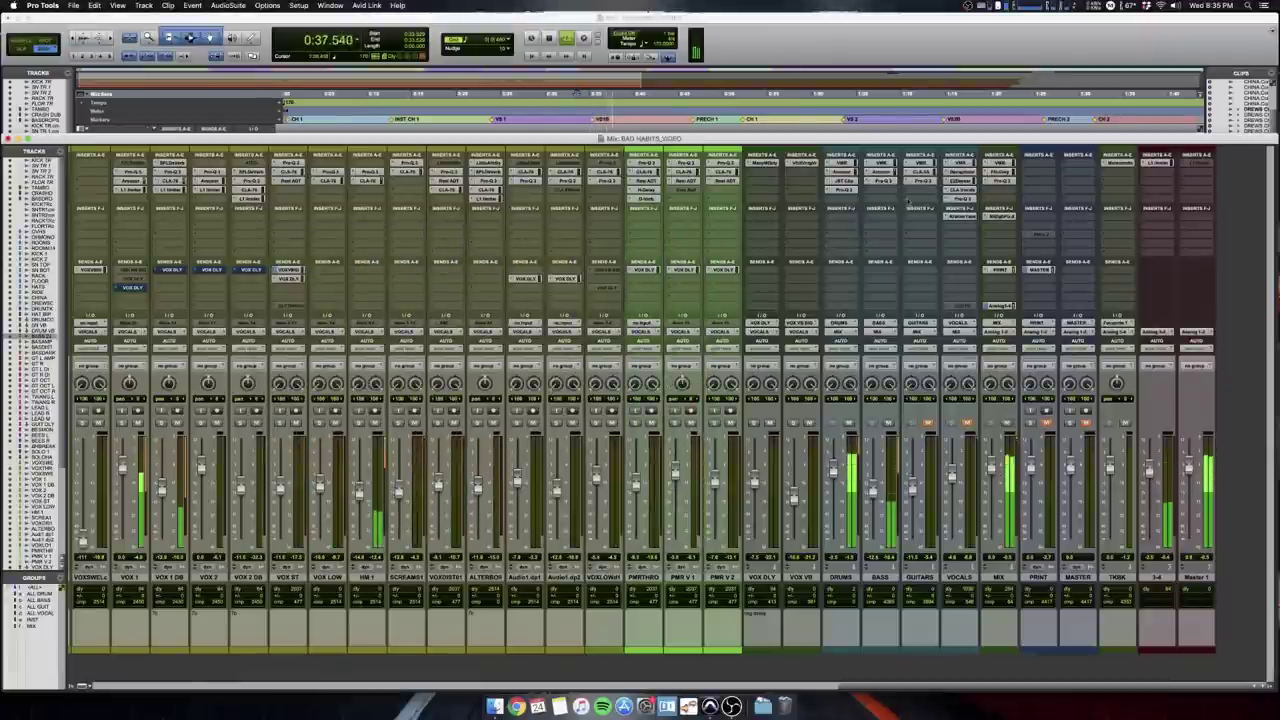
key(space)
Open the Virtual Mix Rack on the DRUMS bus and examine its Virtual Mixbuss and FG-N modules.
click(840, 578)
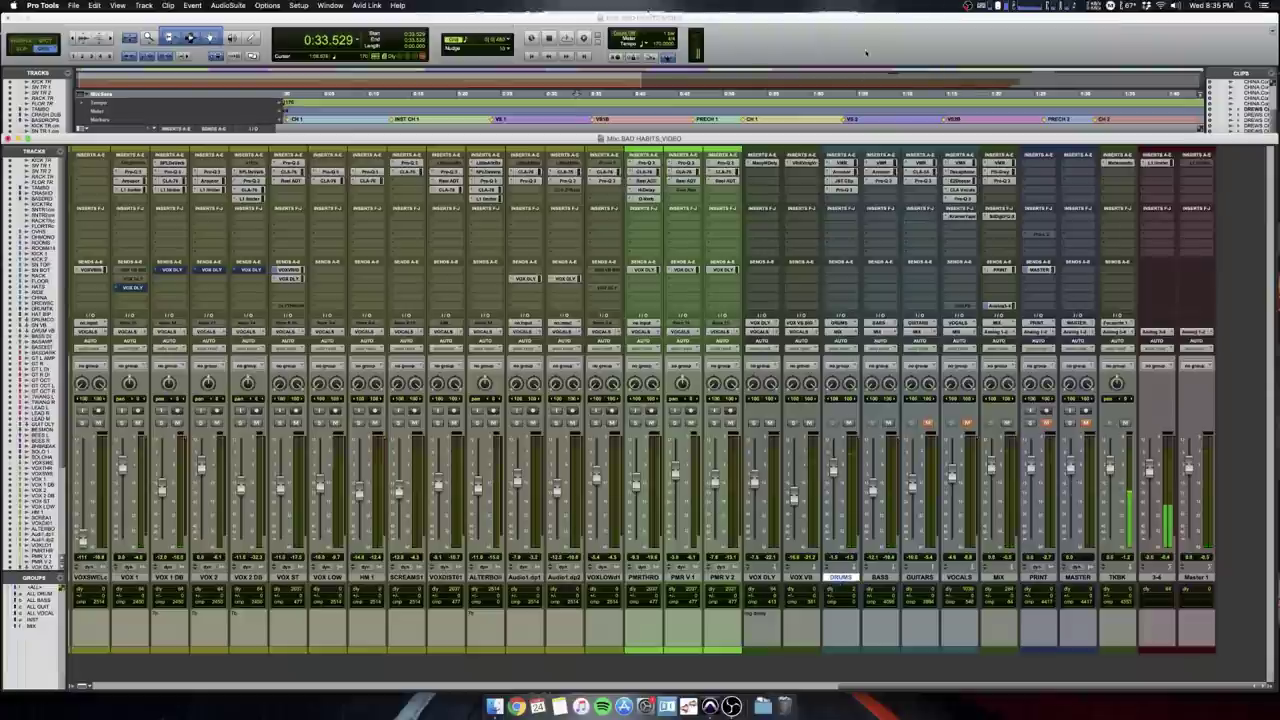
click(840, 162)
drag(570, 234, 570, 118)
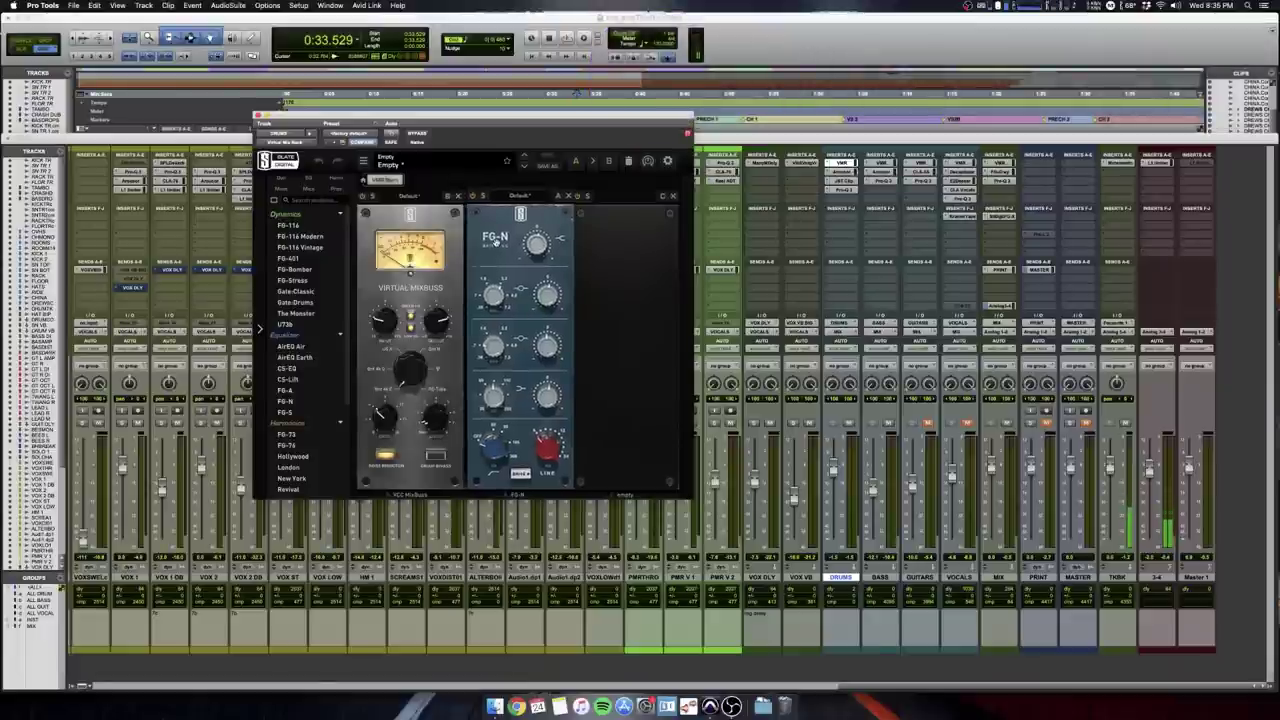
drag(495, 241, 531, 246)
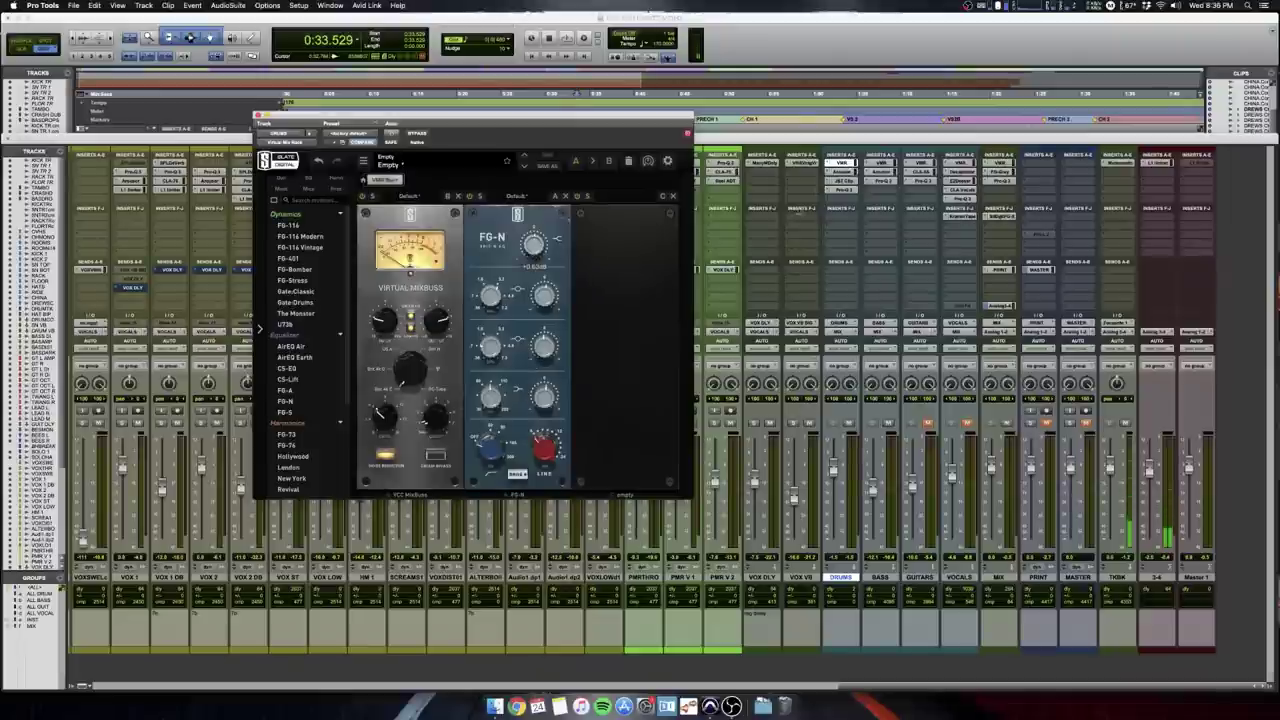
Open the Arousor compressor on the DRUMS bus, mute BASS, and audition the drums while toggling the compressor's bypass.
click(837, 173)
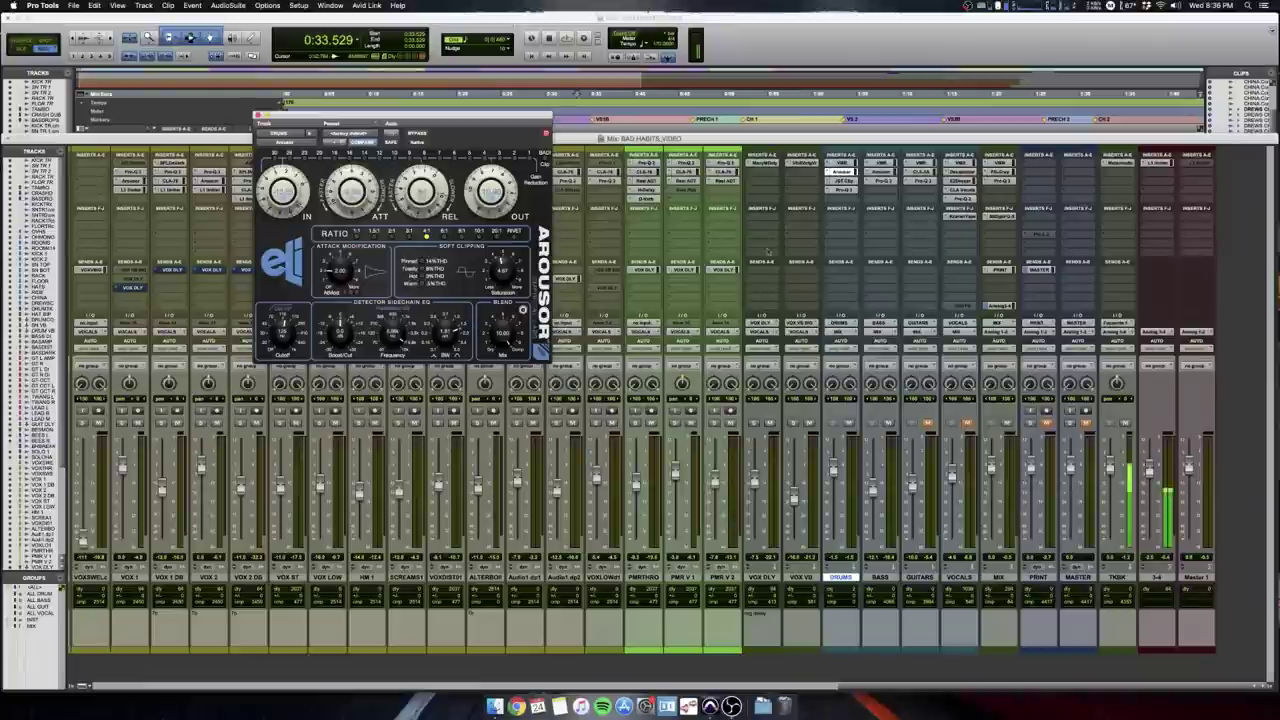
drag(407, 117, 551, 167)
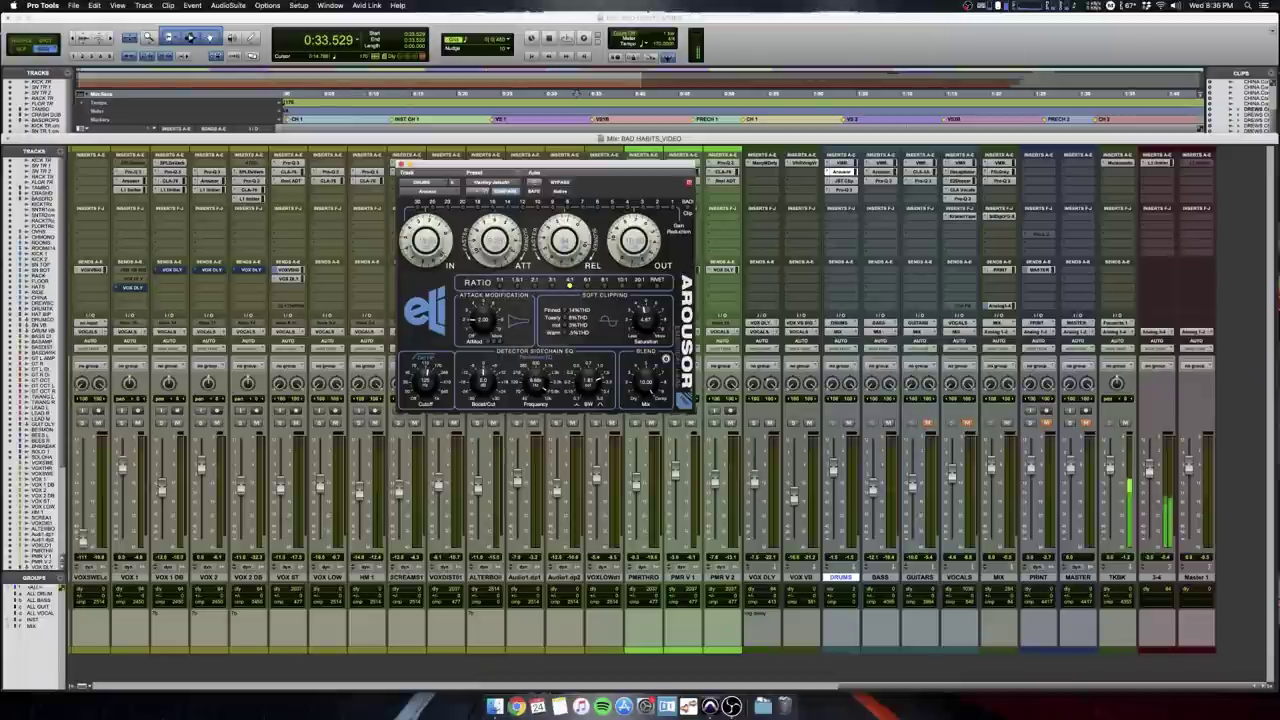
click(889, 424)
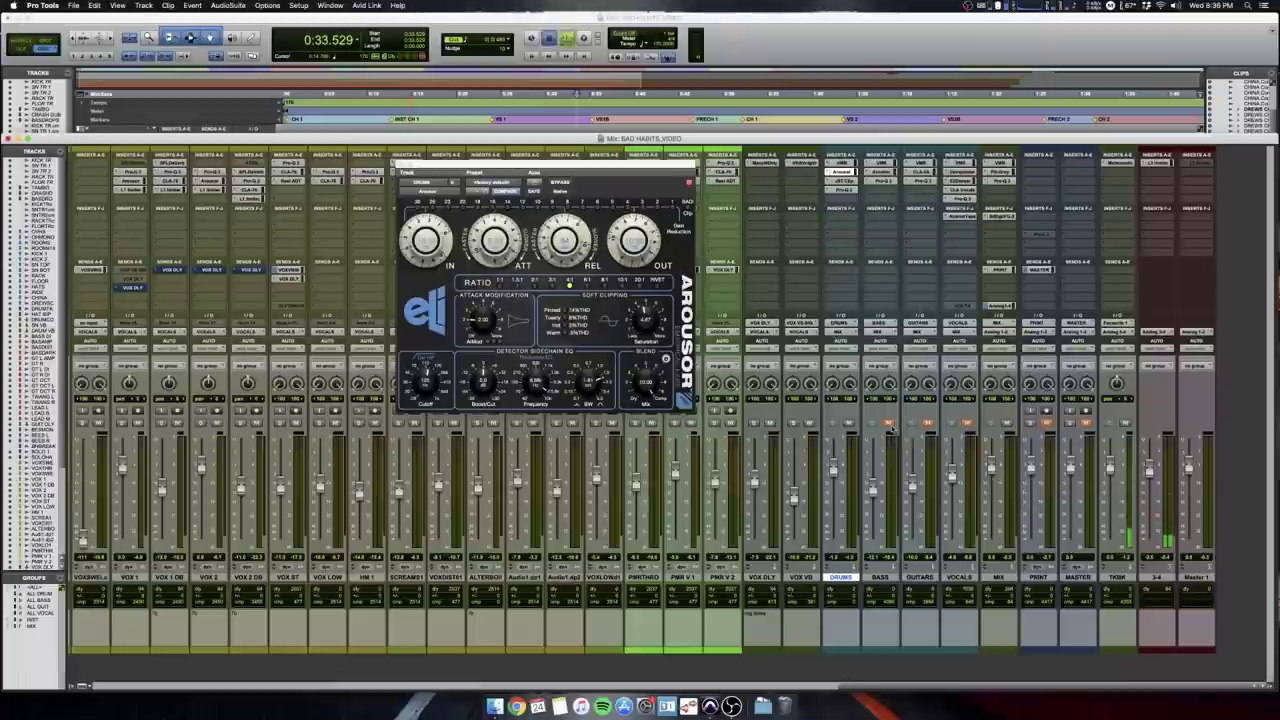
key(space)
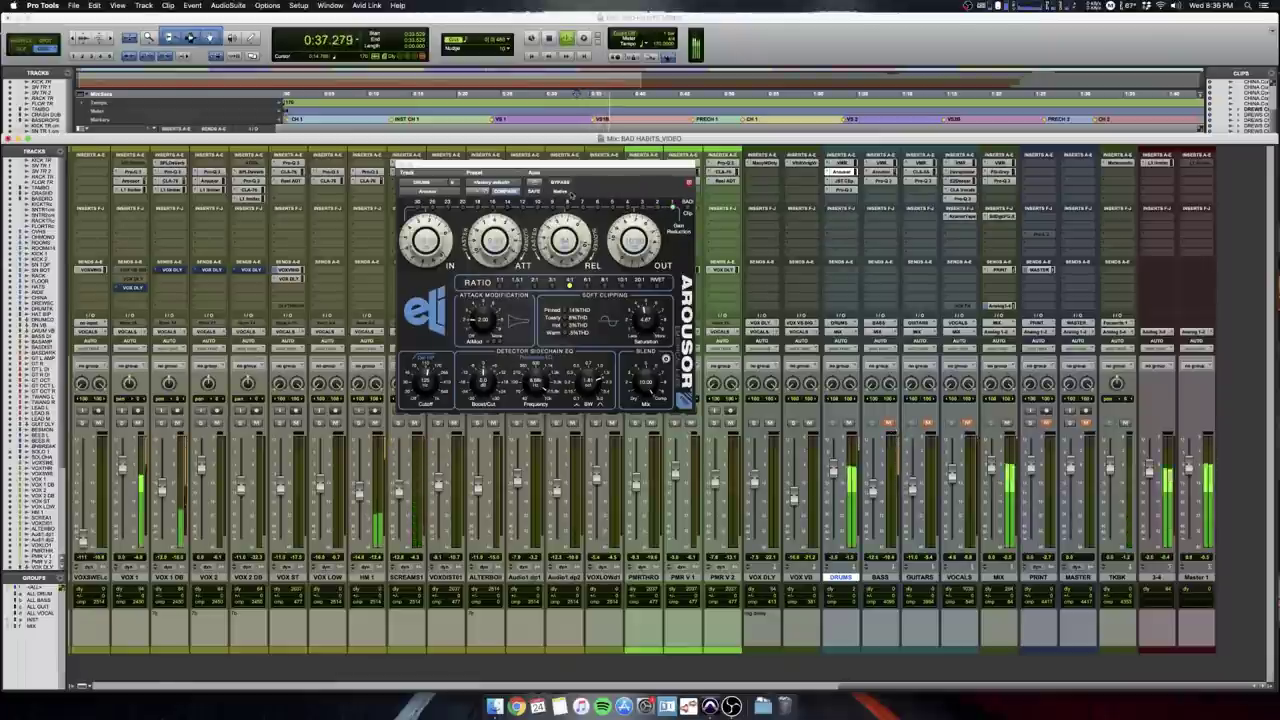
click(561, 182)
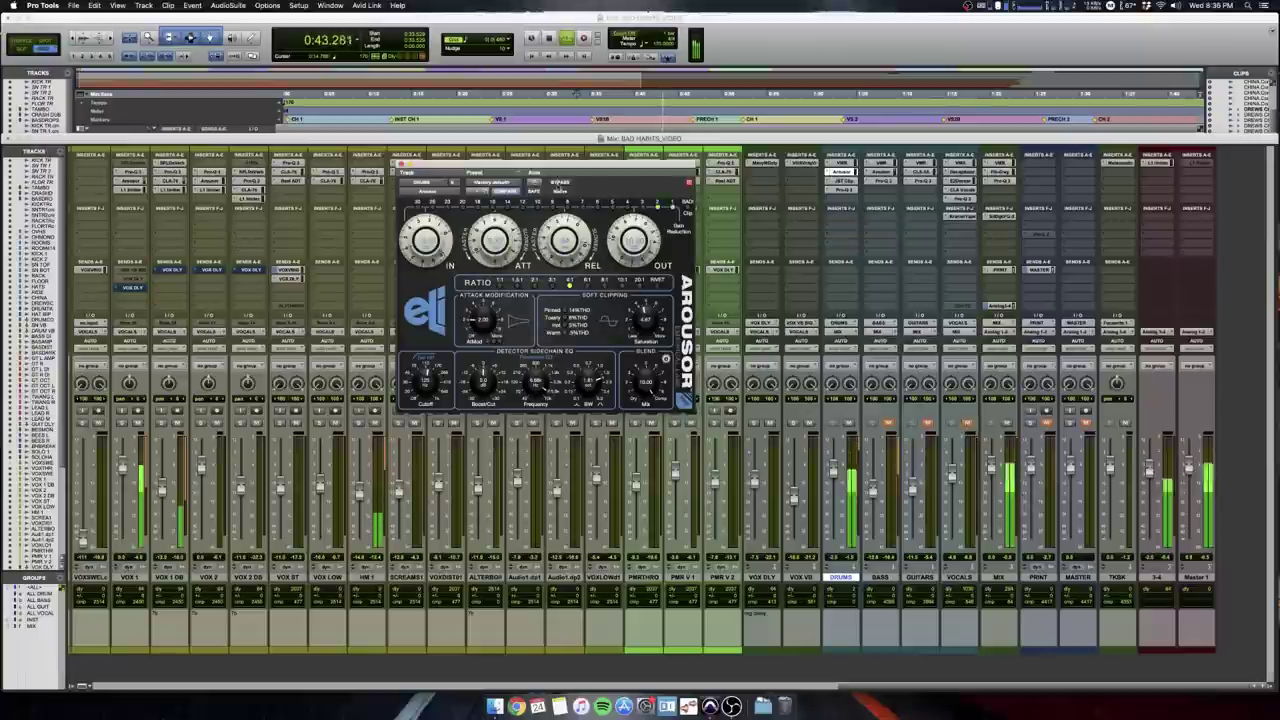
key(space)
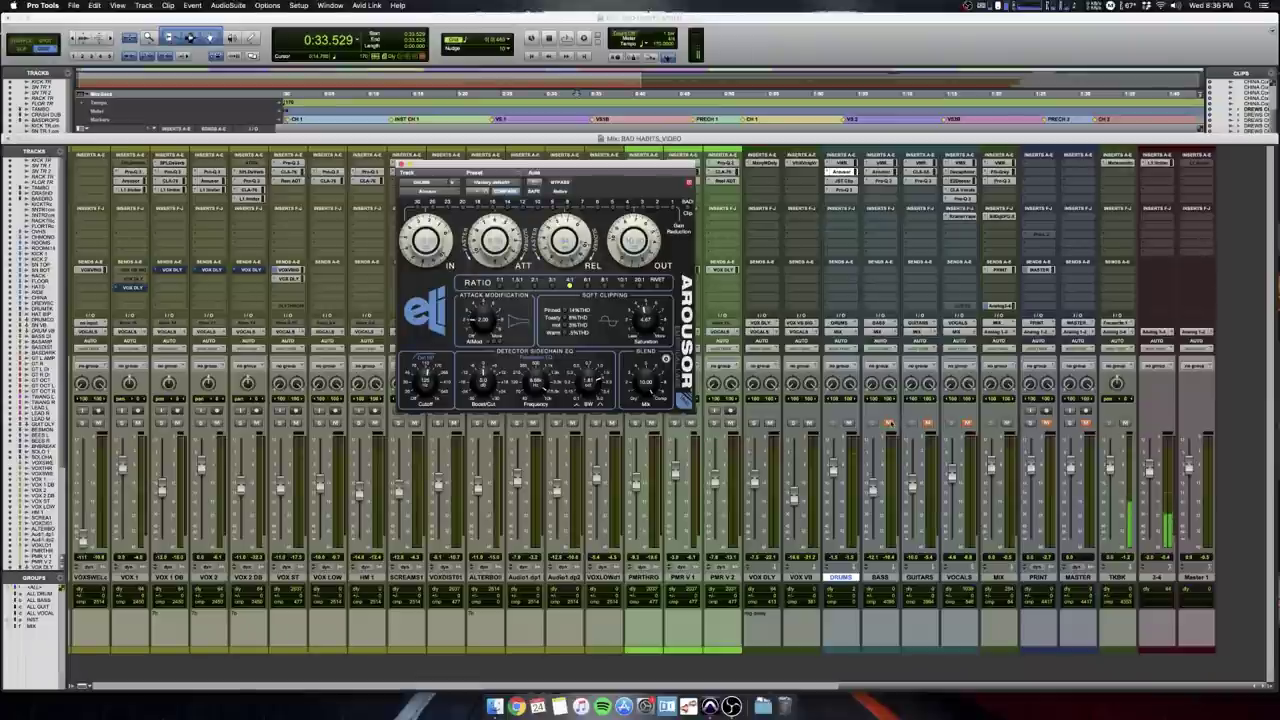
Inspect the JST Clip and Pro-Q 3 settings on the DRUMS bus and close the plug-in.
click(842, 180)
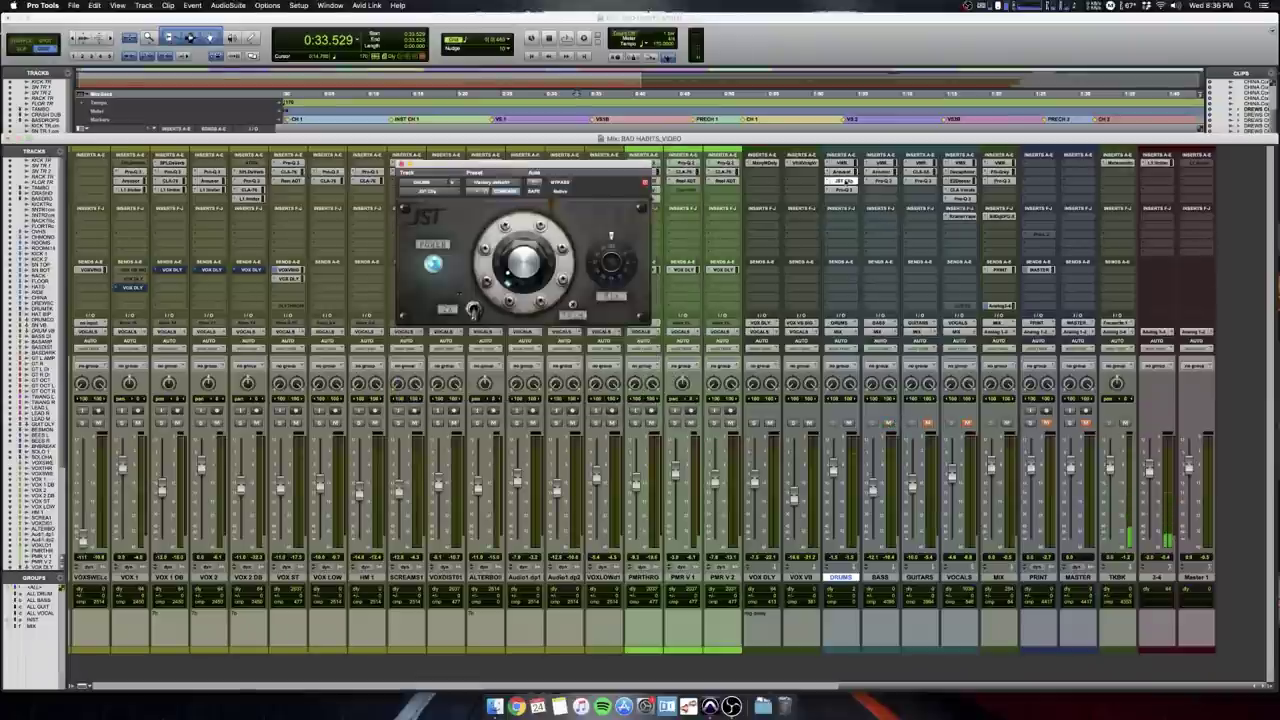
click(535, 270)
mouse_move(581, 304)
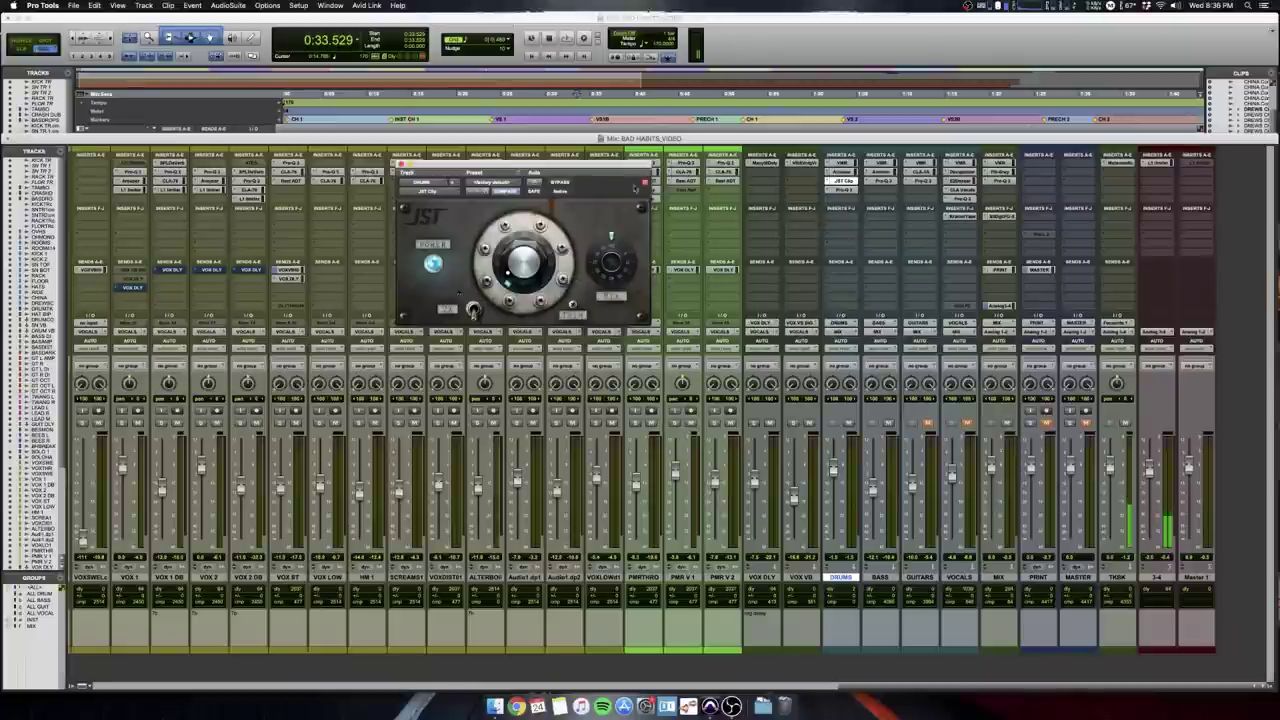
click(845, 192)
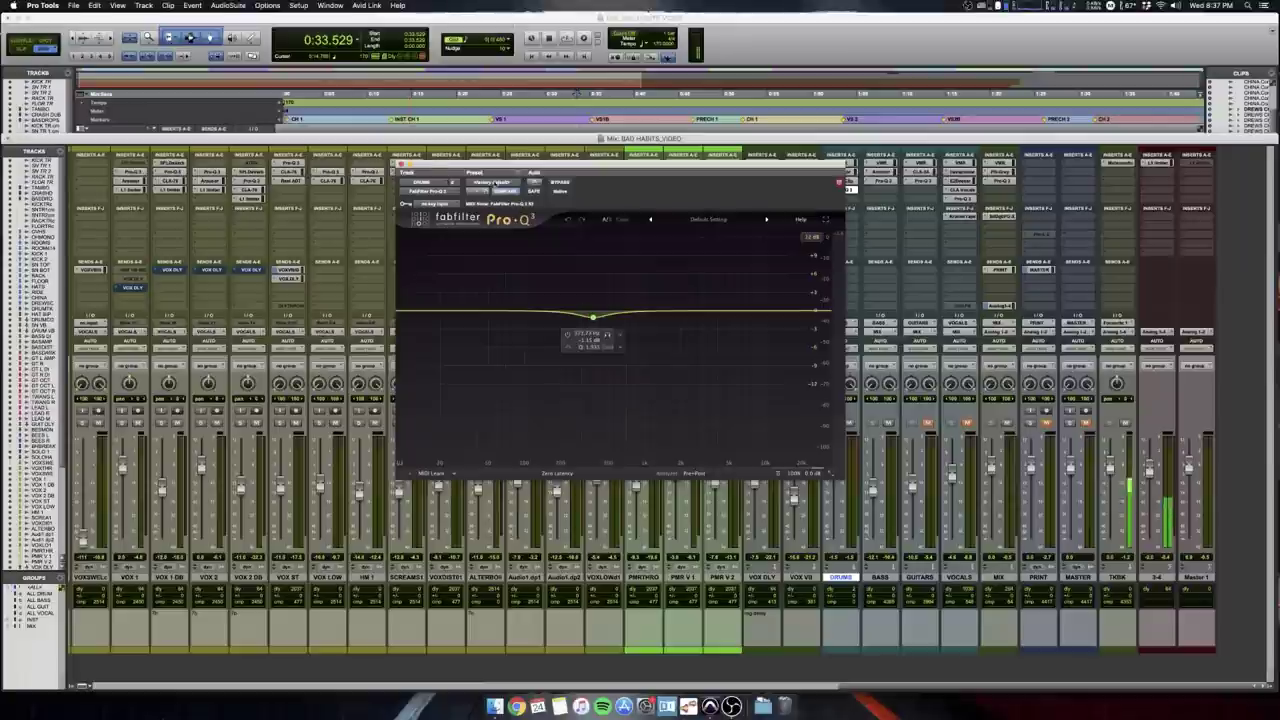
click(402, 164)
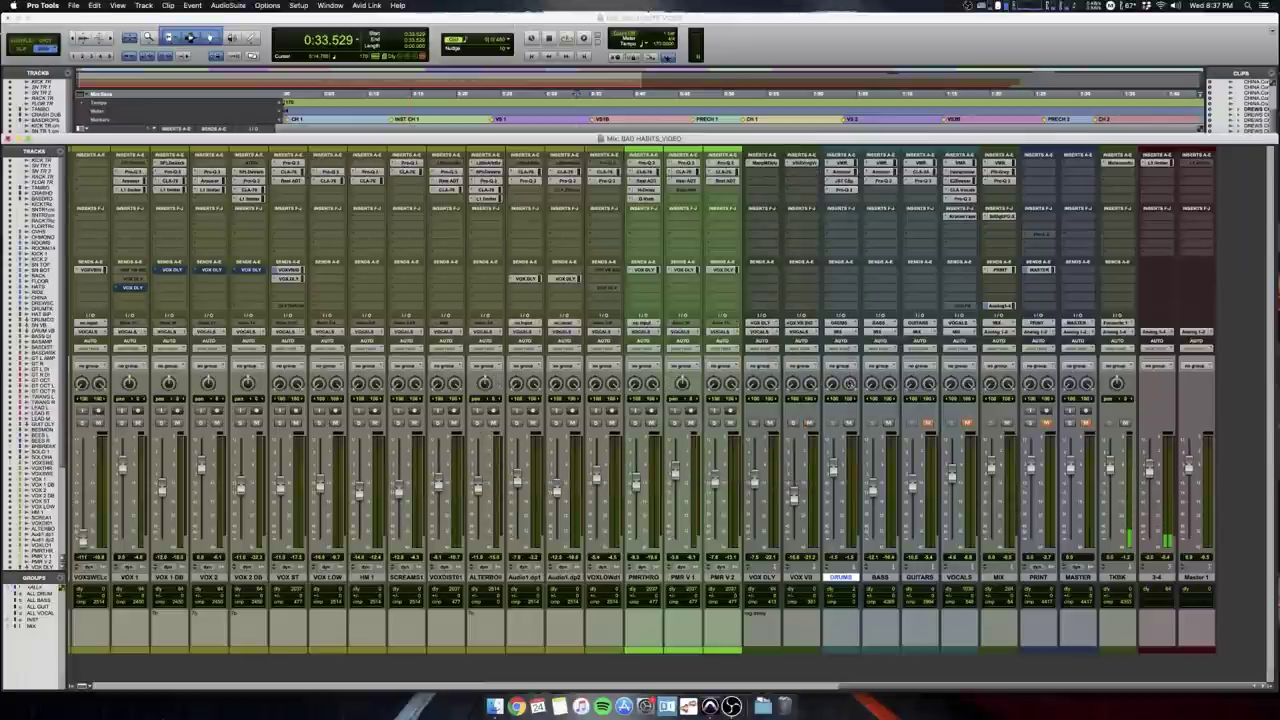
In the Edit window, place the playback position at the start of the first CH 1 section after PRECH 1 and play.
key(super+equal)
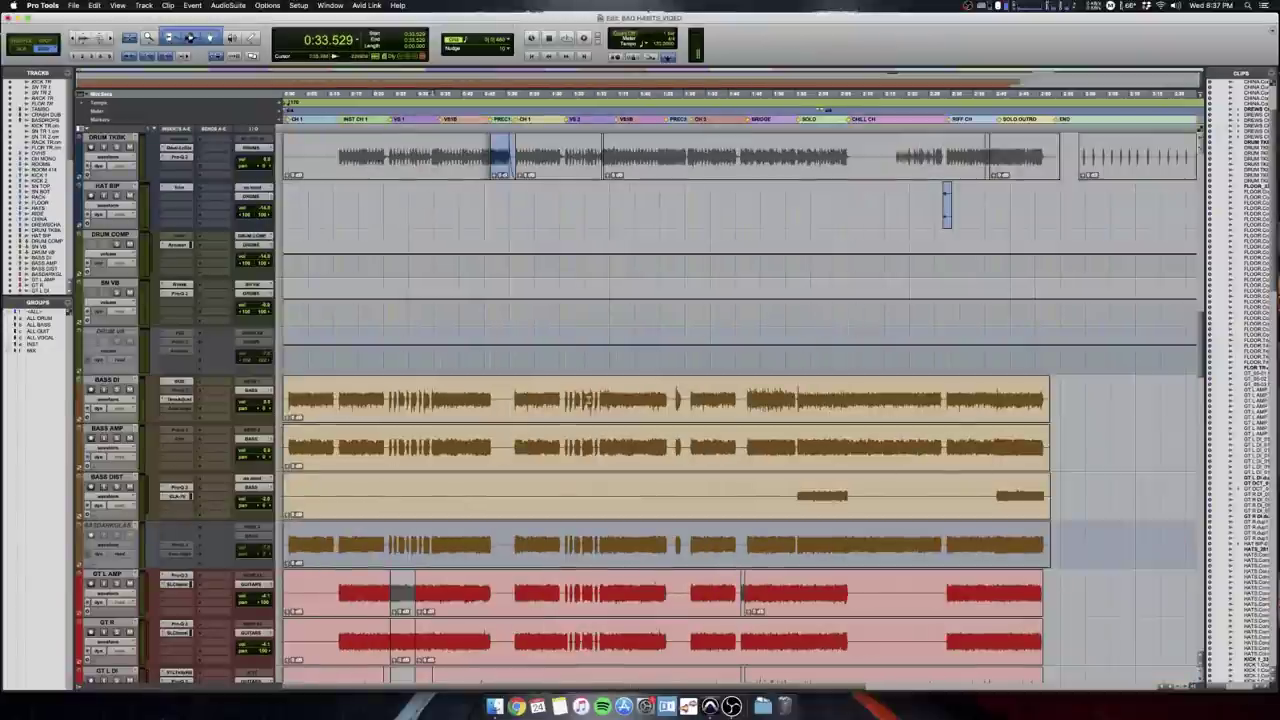
click(514, 392)
key(t)
key(t)
key(t)
key(t)
key(t)
click(765, 392)
key(e)
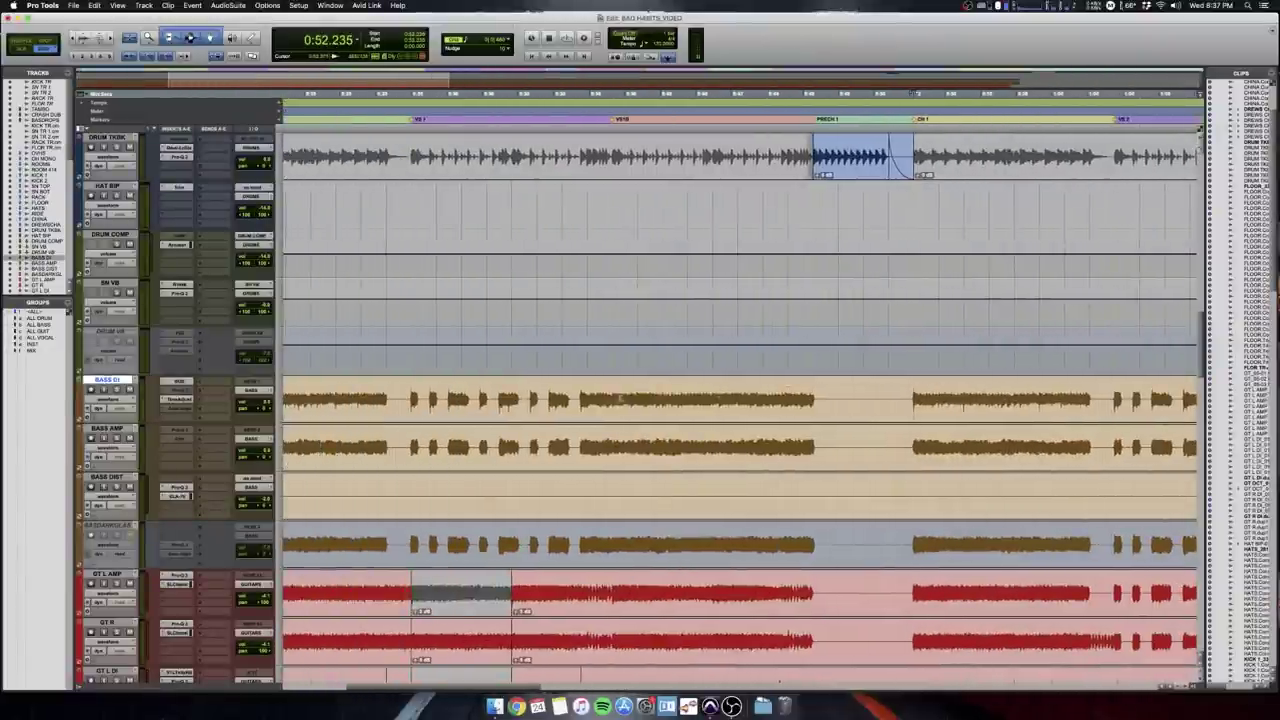
key(space)
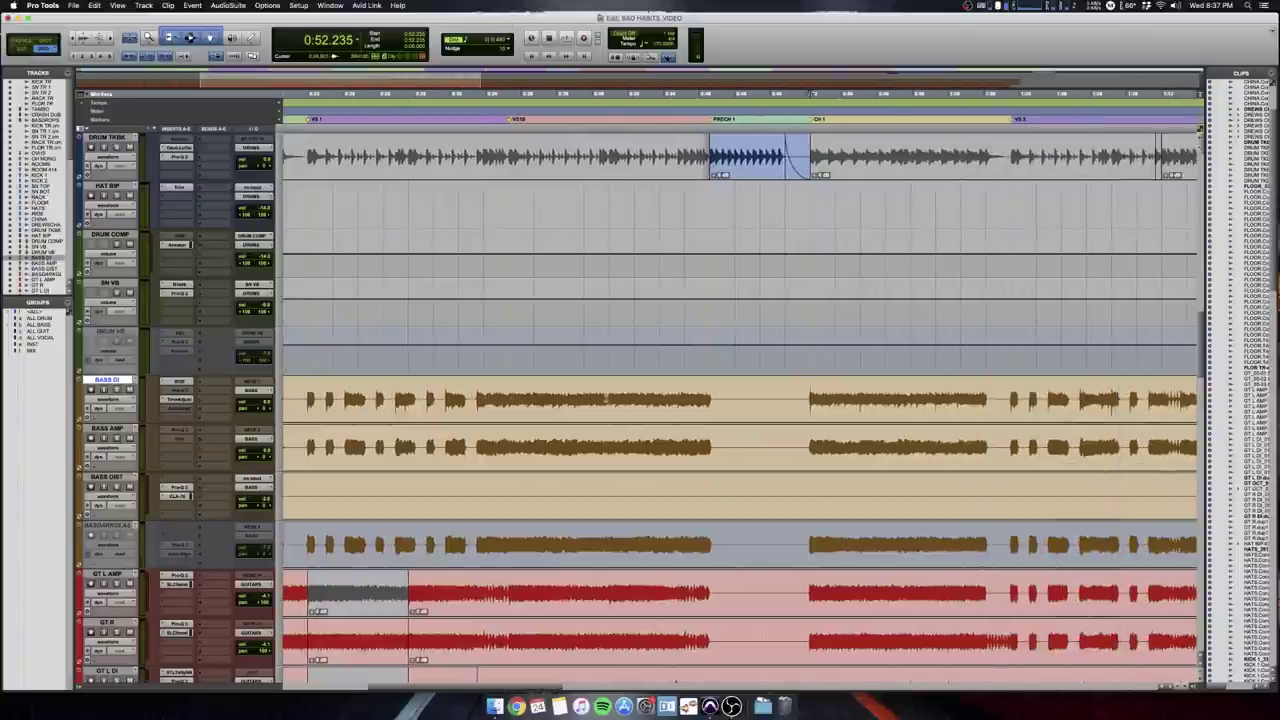
Check the mixer levels during playback, return to the zoomed-out timeline at the bass and guitar tracks, and stop playback.
key(super+equal)
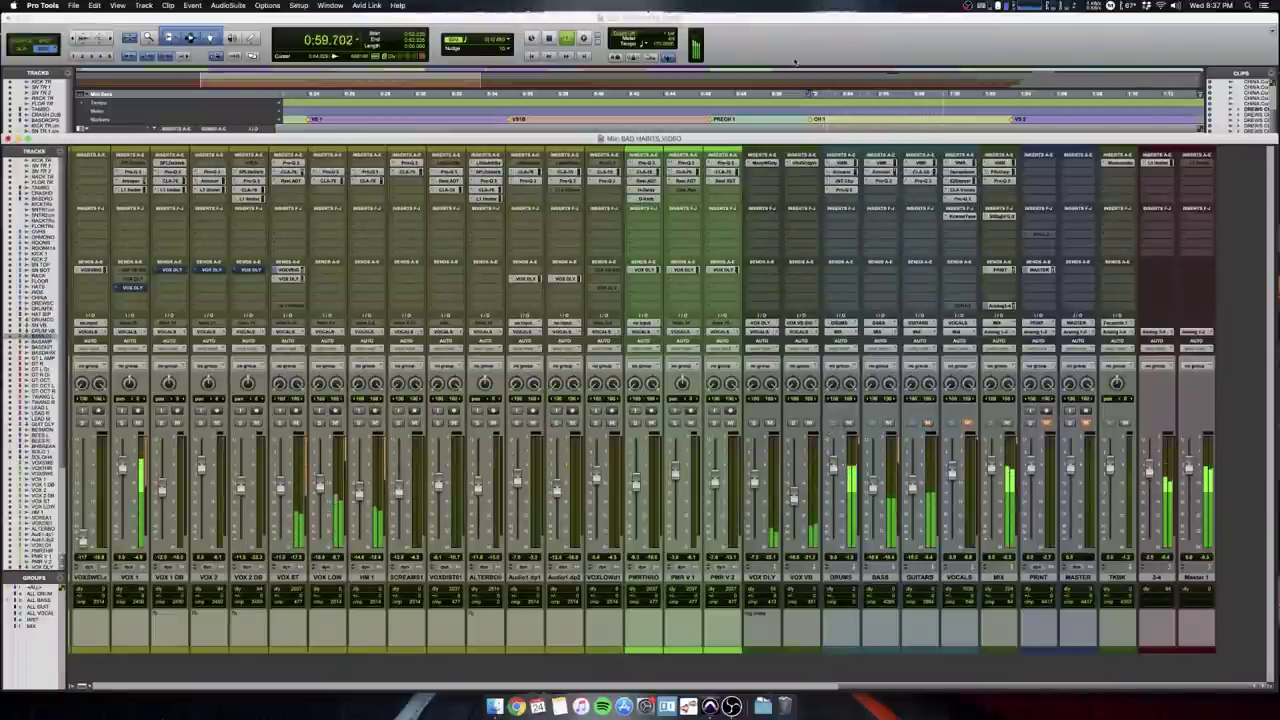
key(super+equal)
scroll(500, 300, down, 6)
key(r)
key(r)
scroll(305, 403, up, 2)
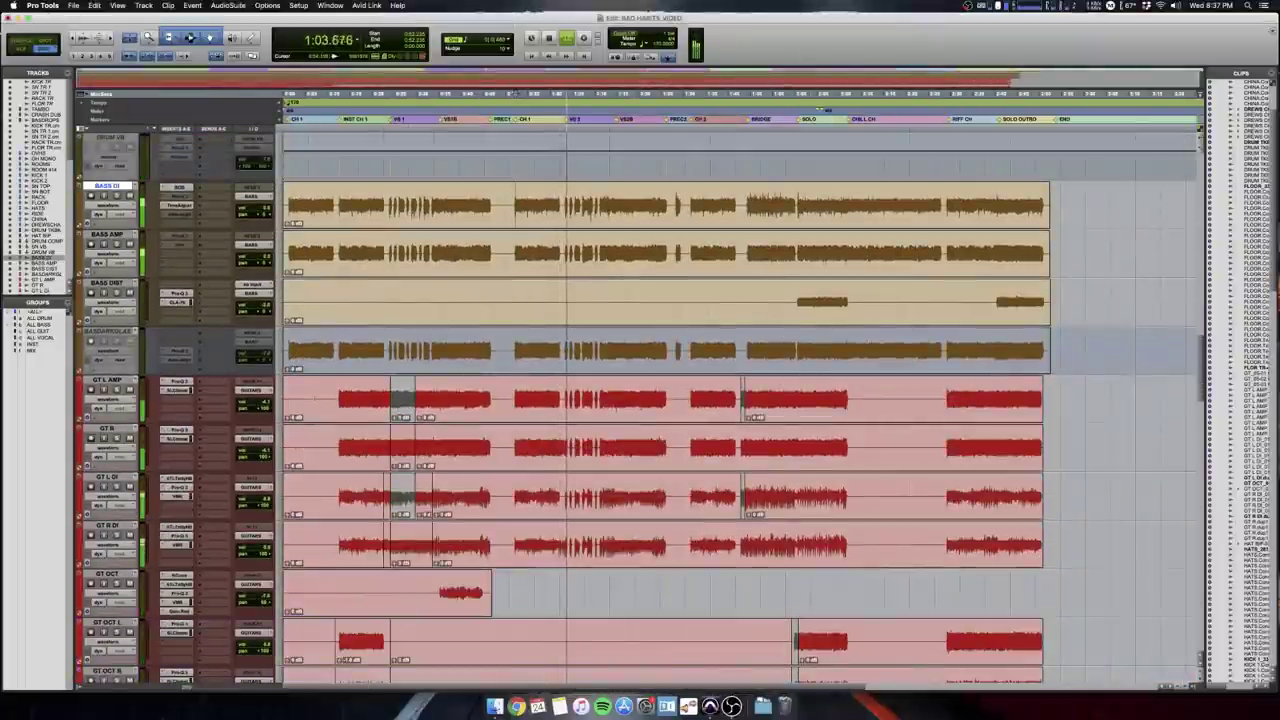
key(space)
Select about five seconds from the start of INST CH 1 on the GT L AMP and GT R tracks.
key(t)
click(349, 395)
key(t)
key(t)
key(t)
key(r)
scroll(461, 397, right, 3)
scroll(461, 397, down, 4)
scroll(461, 397, right, 2)
scroll(461, 397, up, 2)
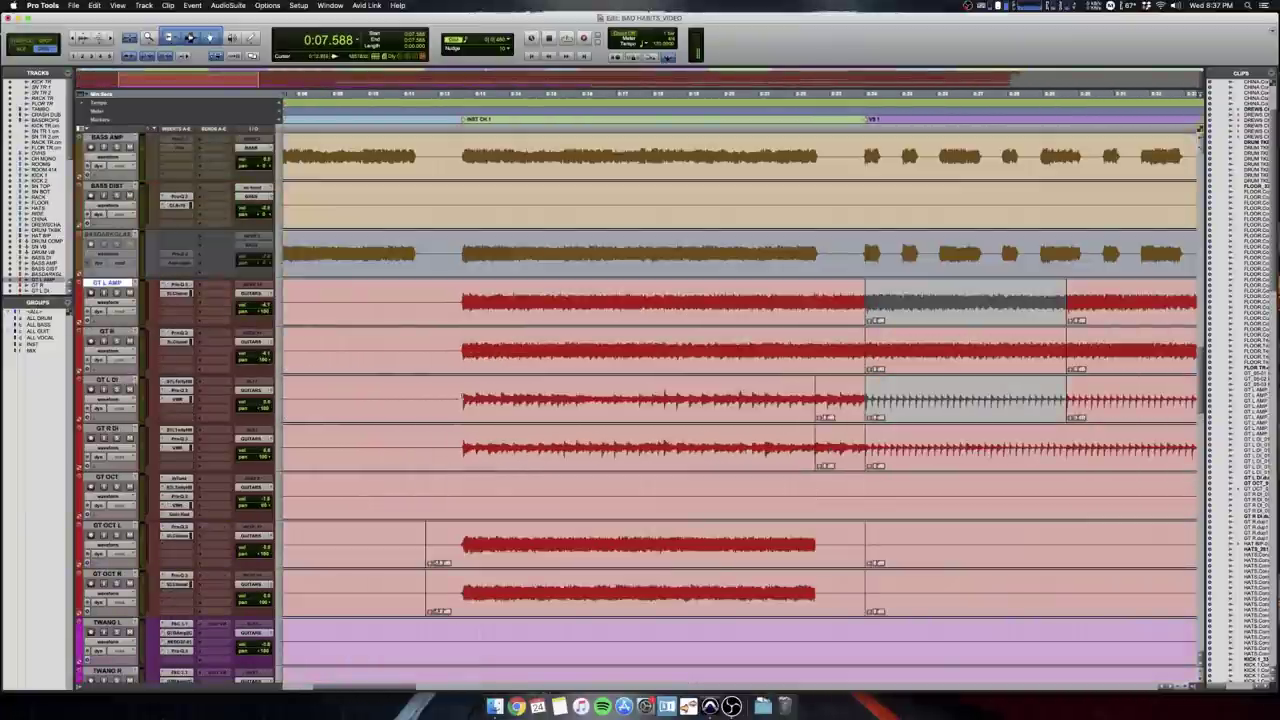
key(super+bracketright)
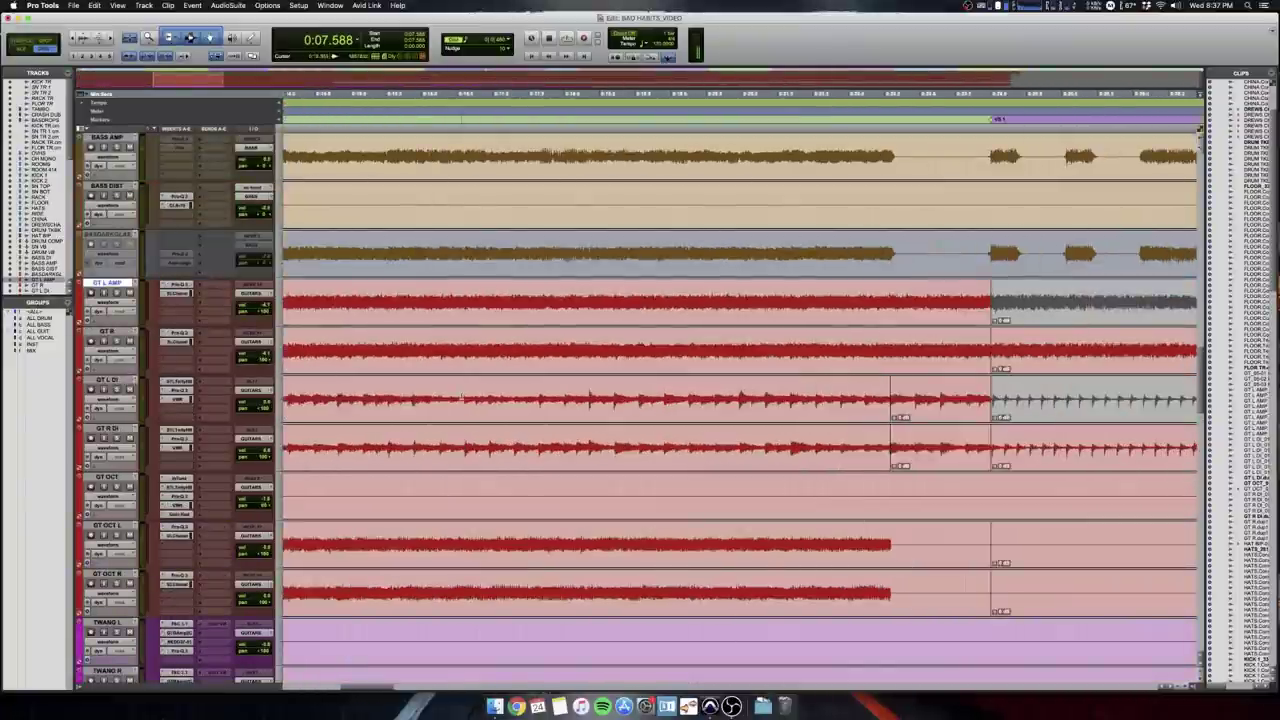
key(super+bracketleft)
drag(462, 302, 644, 349)
key(super+bracketright)
Solo the GT L AMP and GT R tracks.
scroll(643, 349, right, 6)
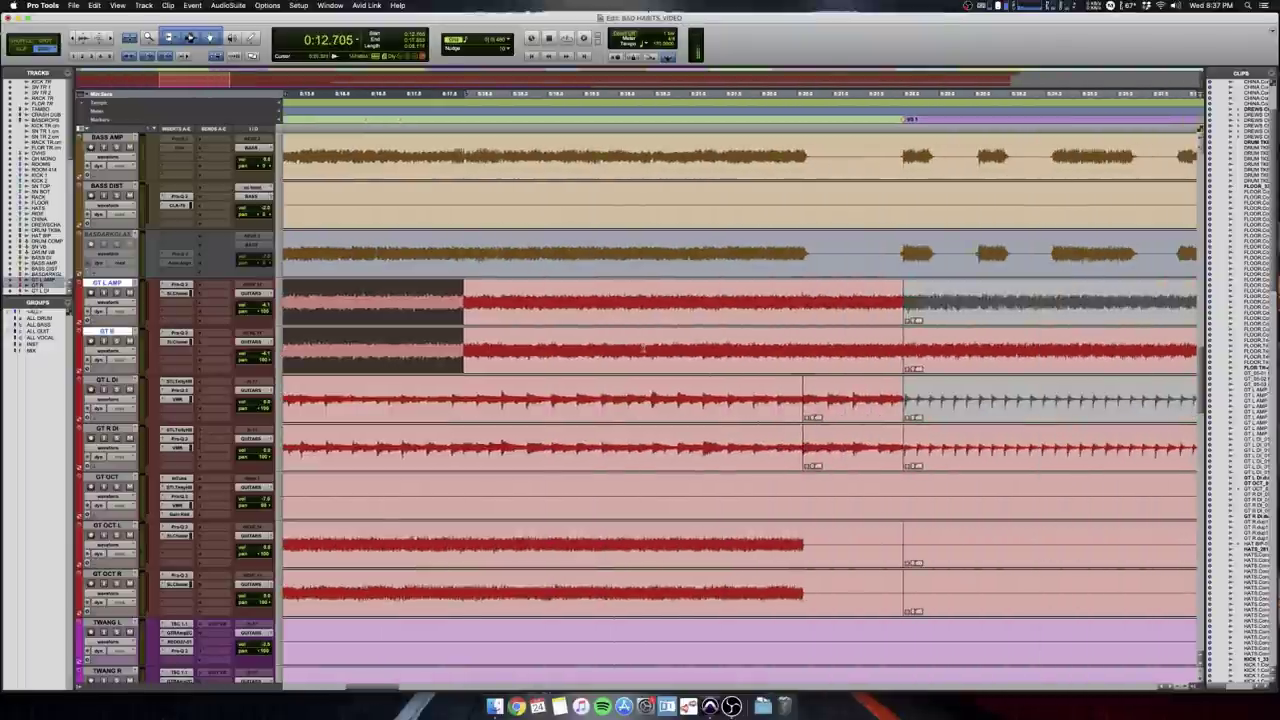
scroll(644, 347, left, 3)
scroll(640, 346, right, 5)
scroll(635, 345, left, 8)
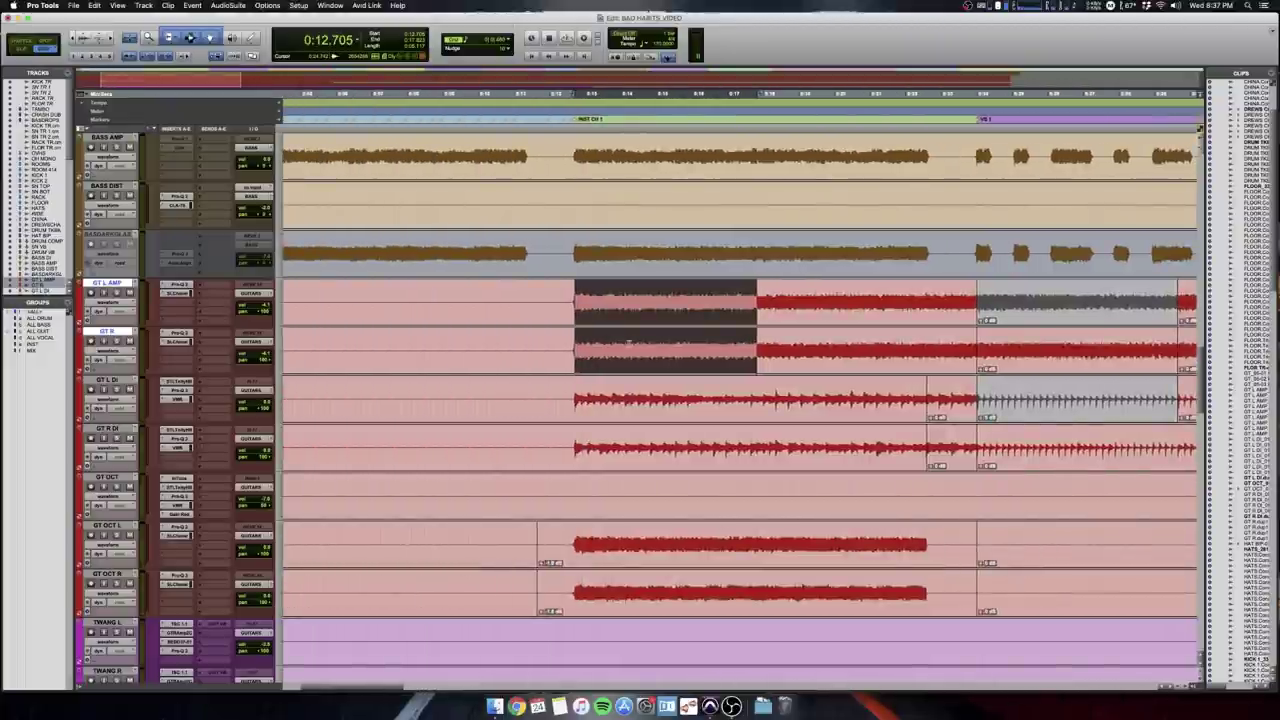
key(super+bracketright)
key(super+bracketright)
key(shift+s)
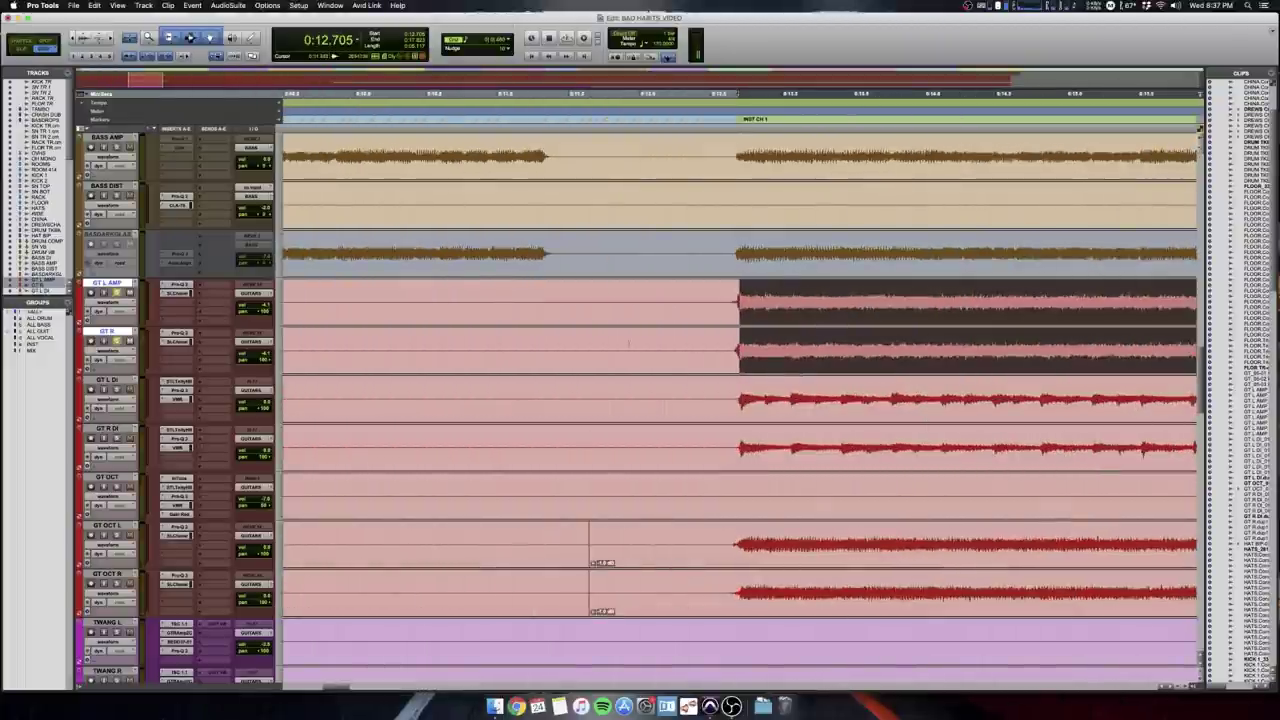
key(super+bracketleft)
key(super+bracketleft)
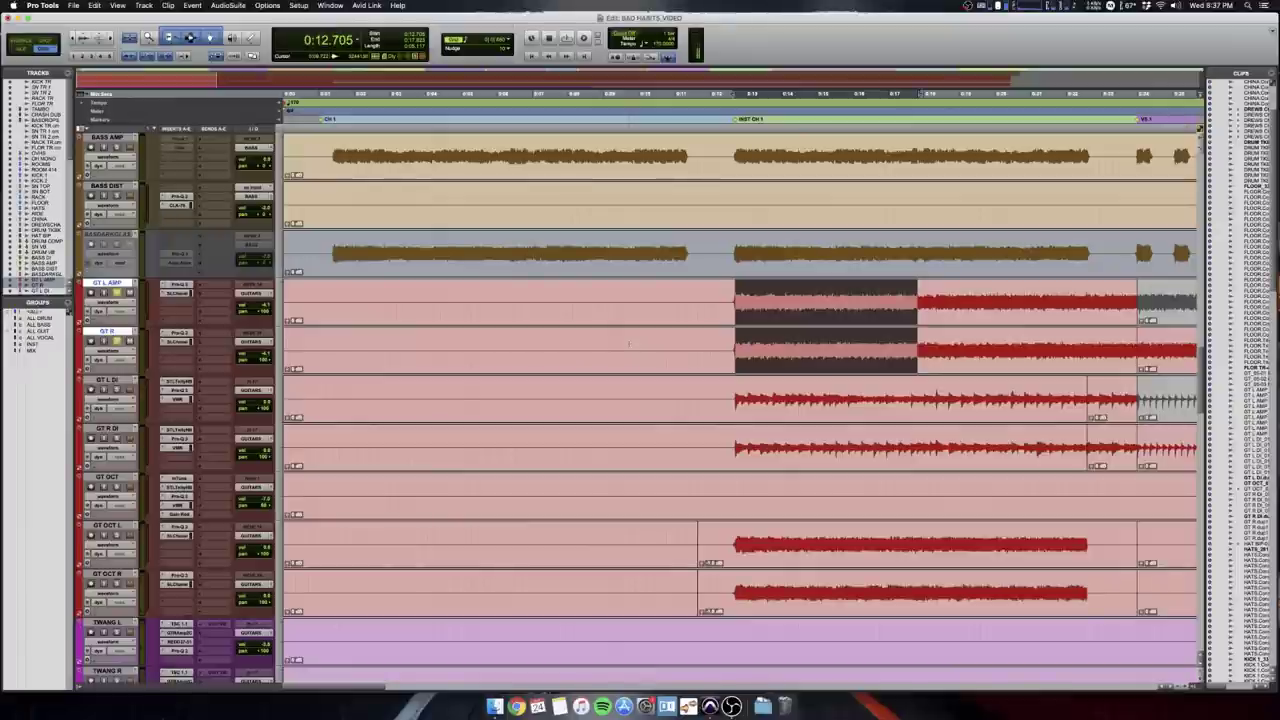
Reselect about 3.7 seconds from the start of INST CH 1 on both GT L AMP and GT R.
key(t)
key(t)
key(r)
key(r)
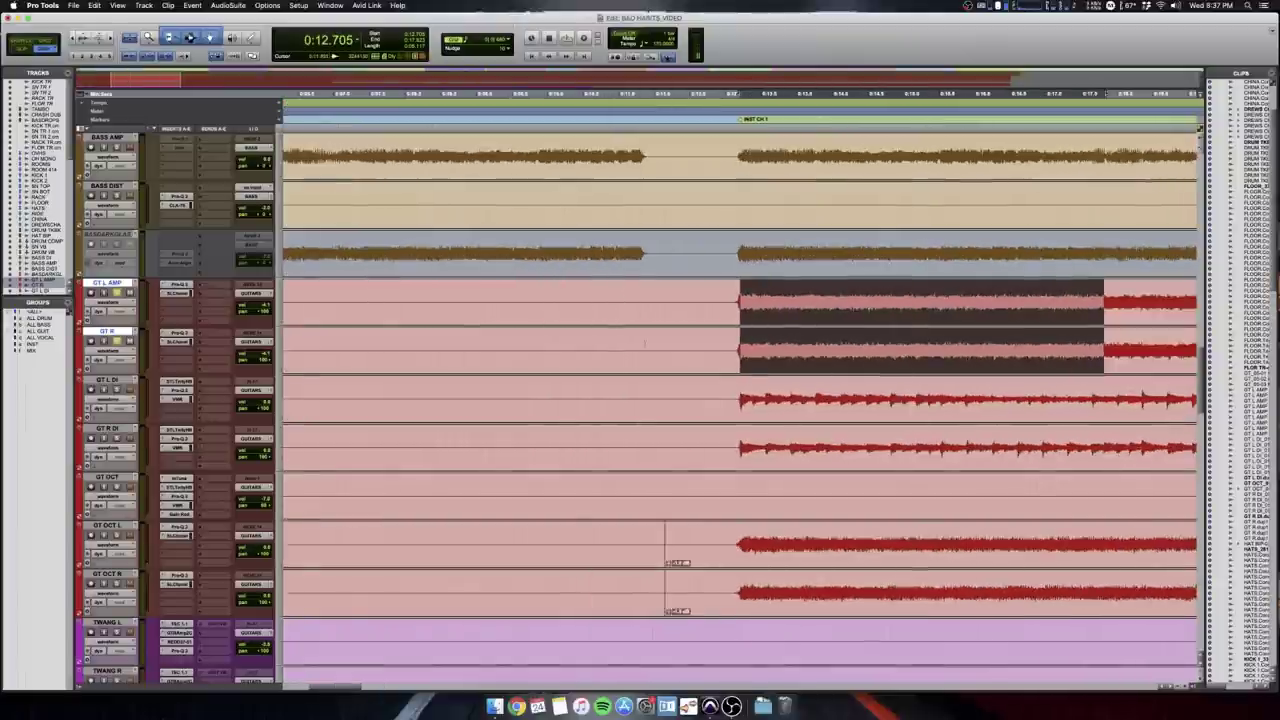
scroll(705, 326, up, 1)
scroll(702, 327, right, 3)
drag(649, 340, 780, 365)
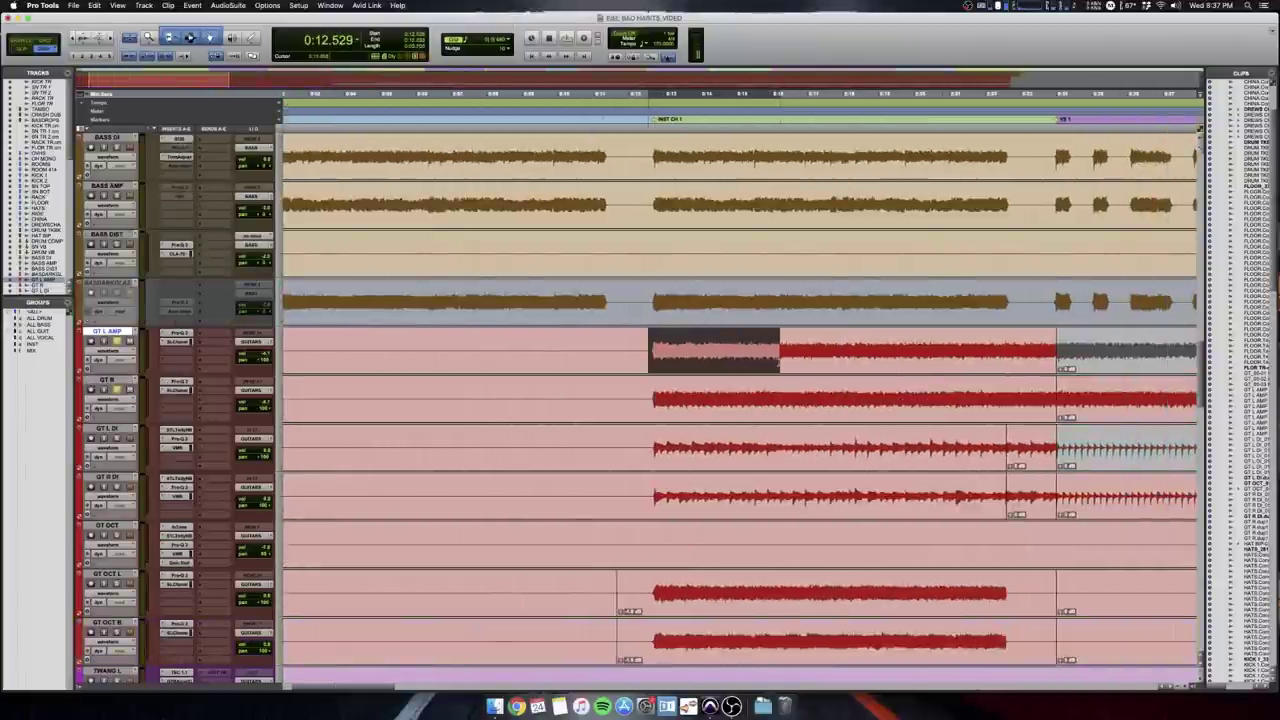
key(t)
key(t)
scroll(760, 363, right, 3)
drag(486, 350, 1014, 350)
key(super+bracketleft)
key(shift+semicolon)
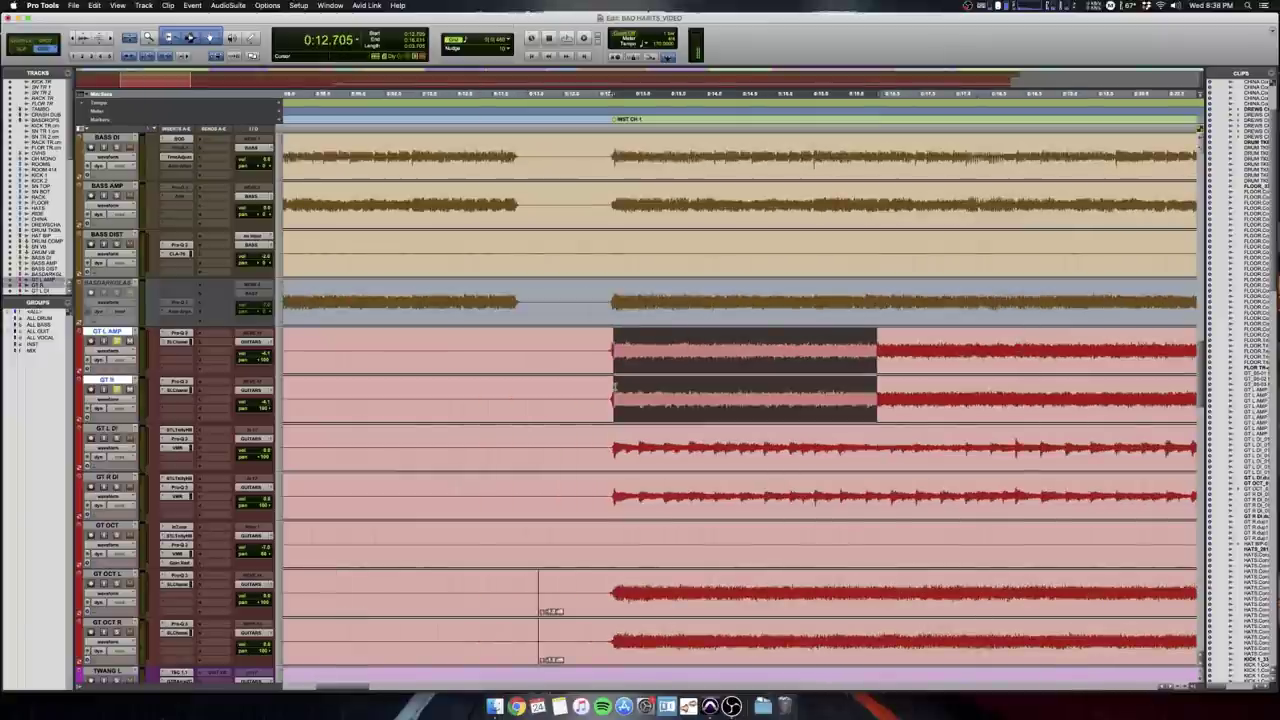
Audition the soloed GT L AMP and GT R tracks from the start of INST CH 1, and stop playback.
key(space)
key(super+bracketleft)
key(super+bracketleft)
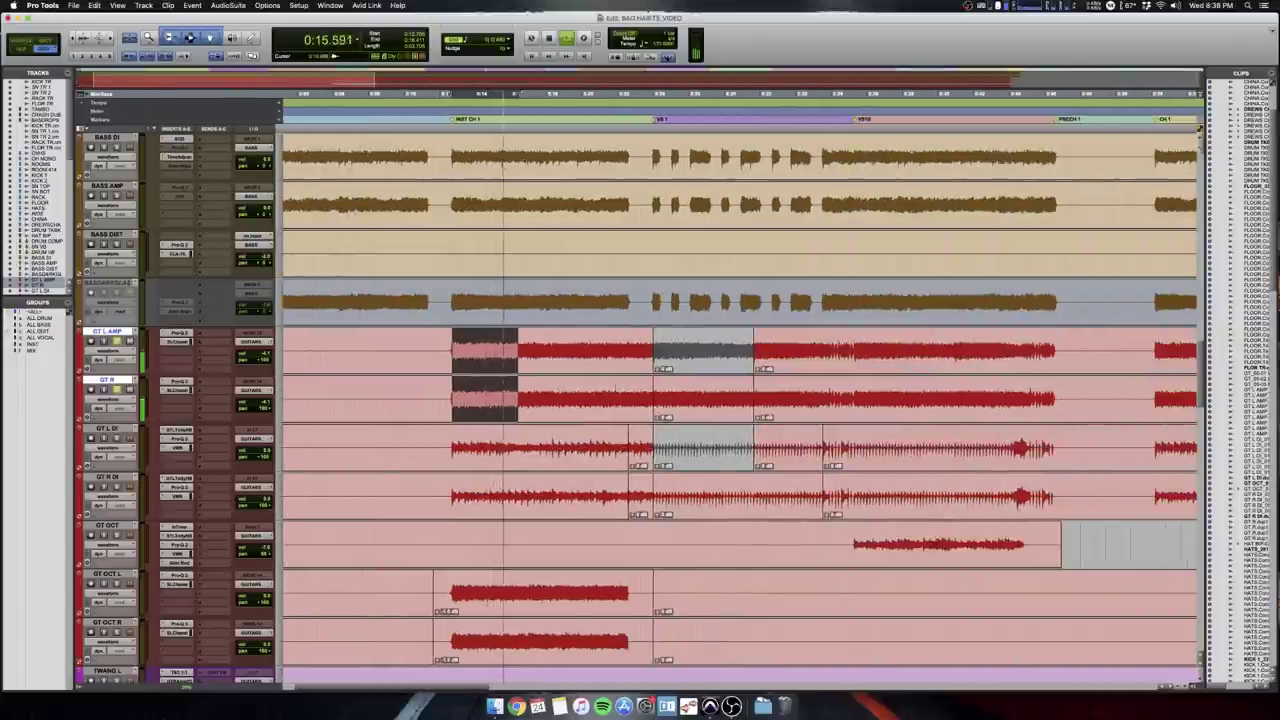
key(space)
key(super+bracketright)
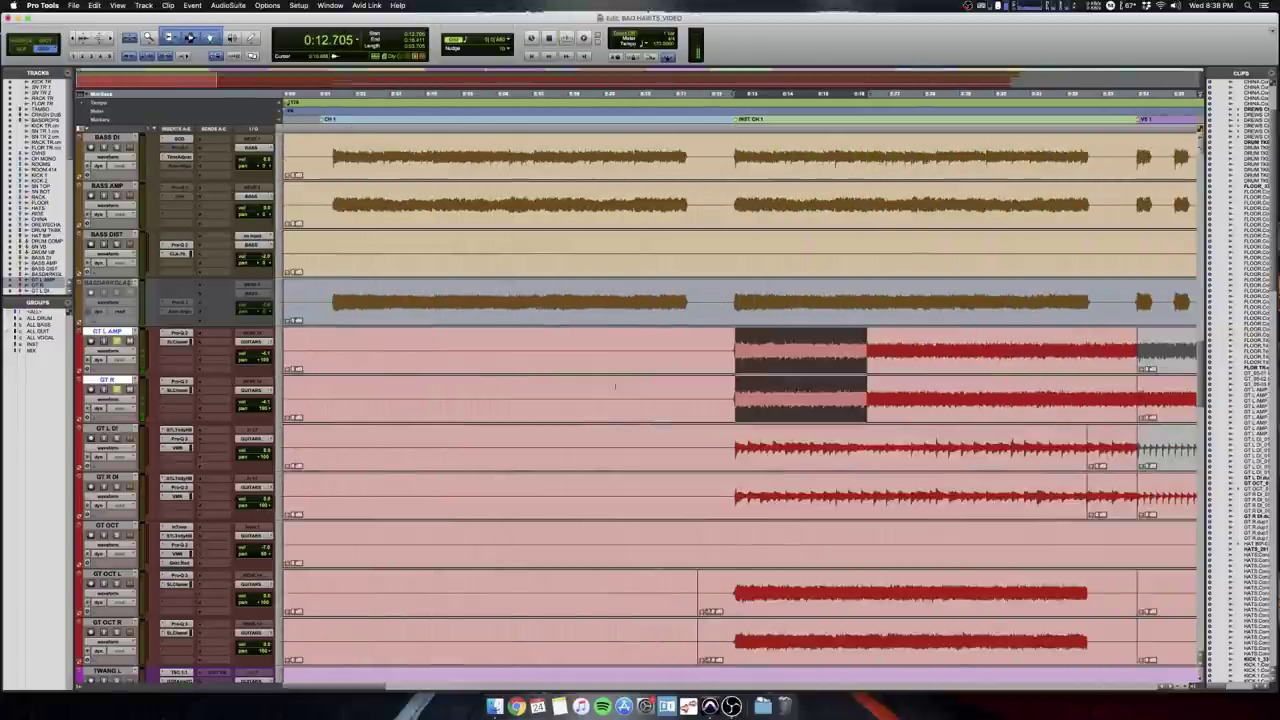
key(super+bracketleft)
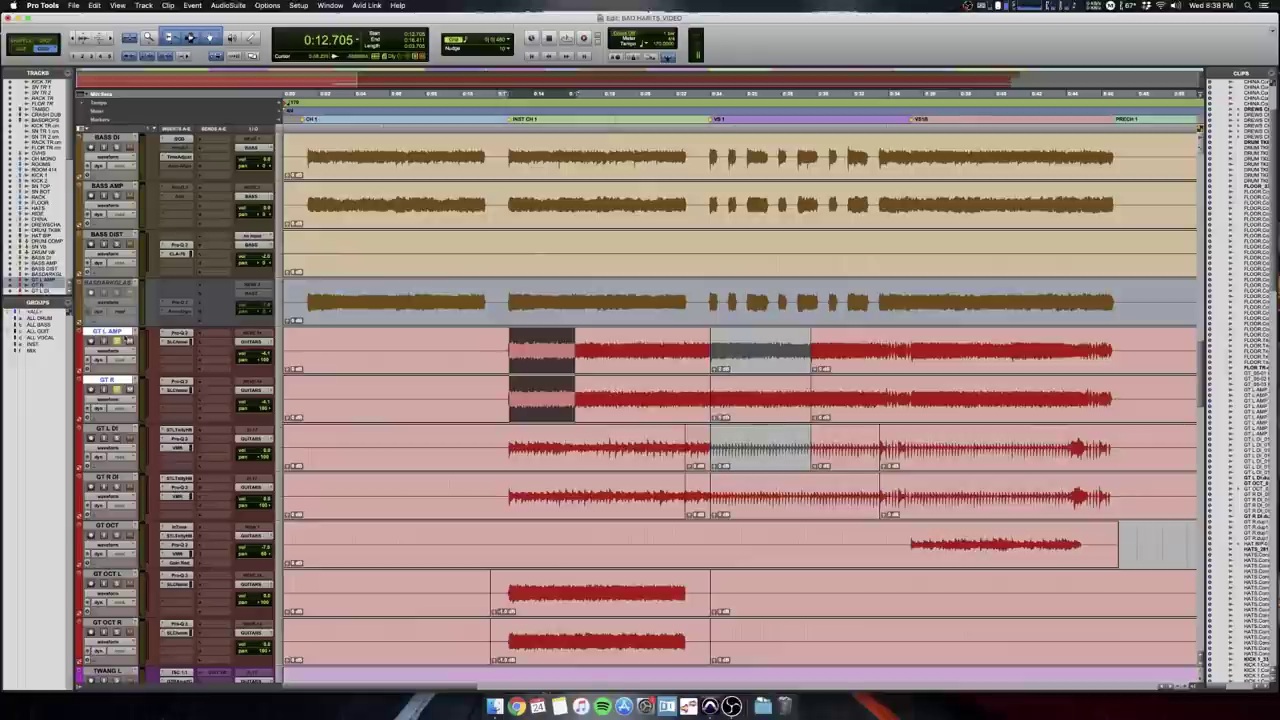
Unsolo GT L AMP and GT R and play the mix from the start of INST CH 1 with the other guitar tracks muted.
click(117, 342)
click(508, 425)
key(space)
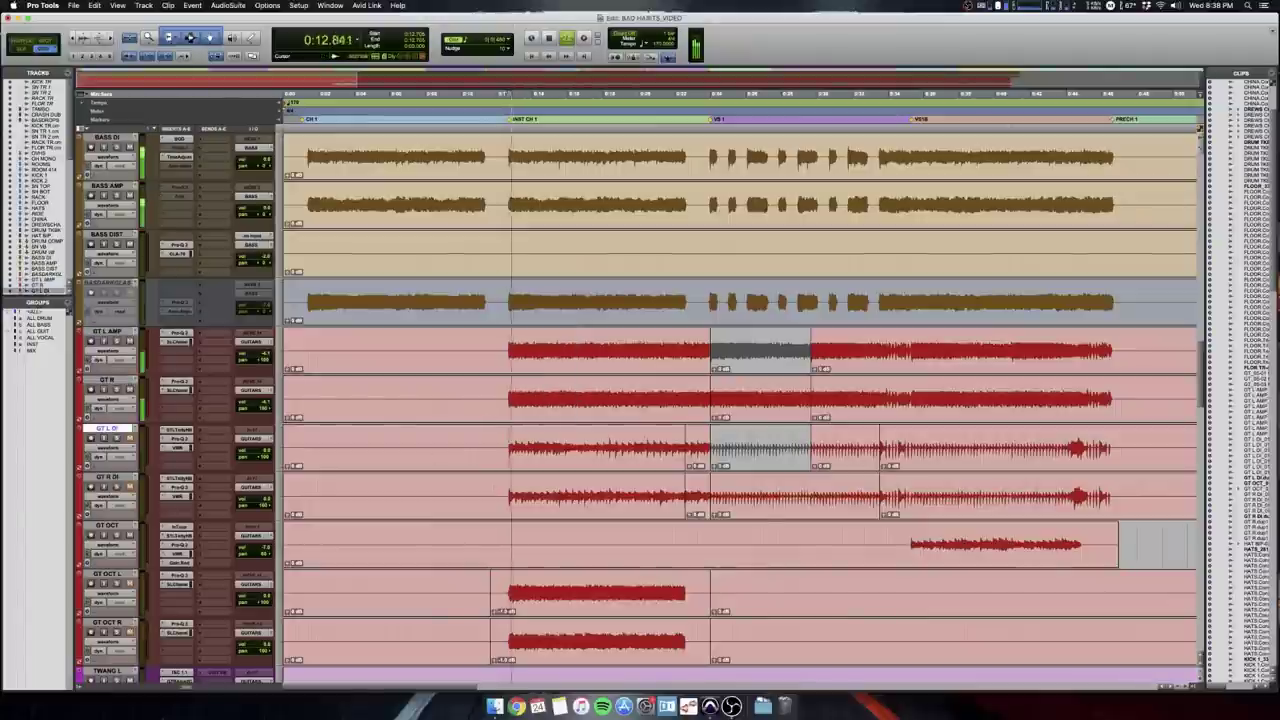
scroll(700, 400, down, 5)
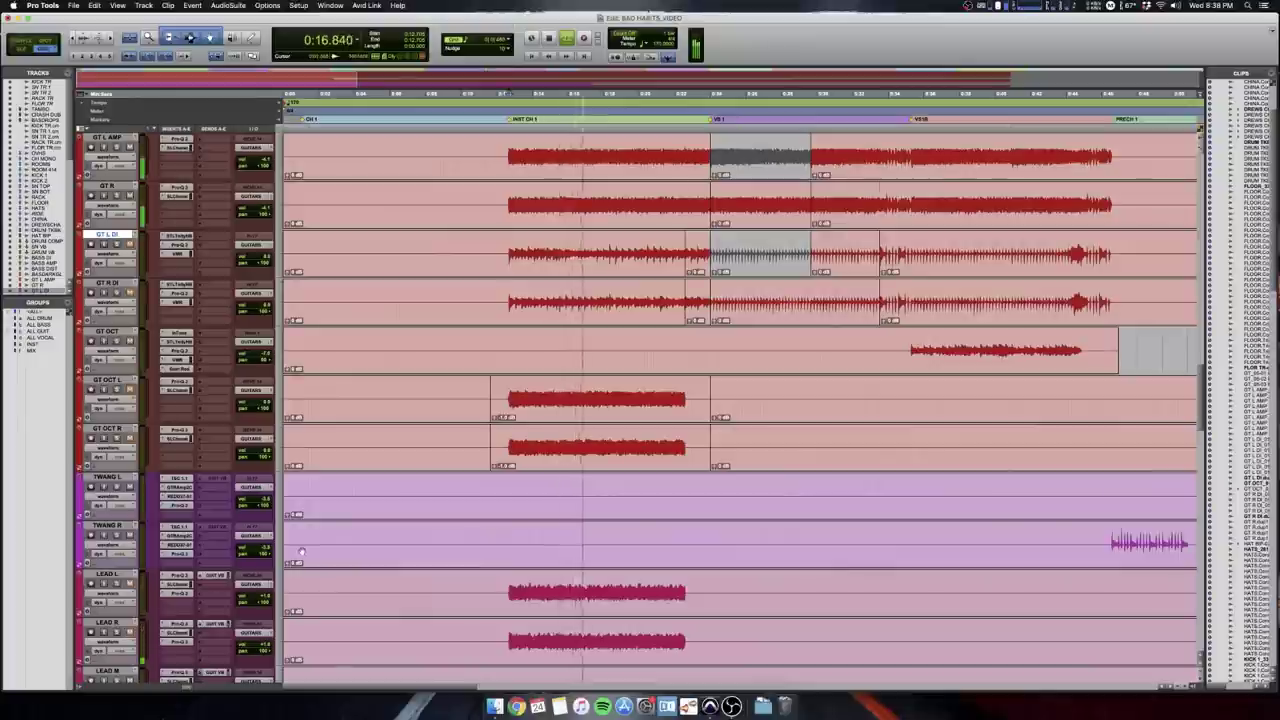
scroll(301, 551, down, 5)
scroll(384, 420, up, 5)
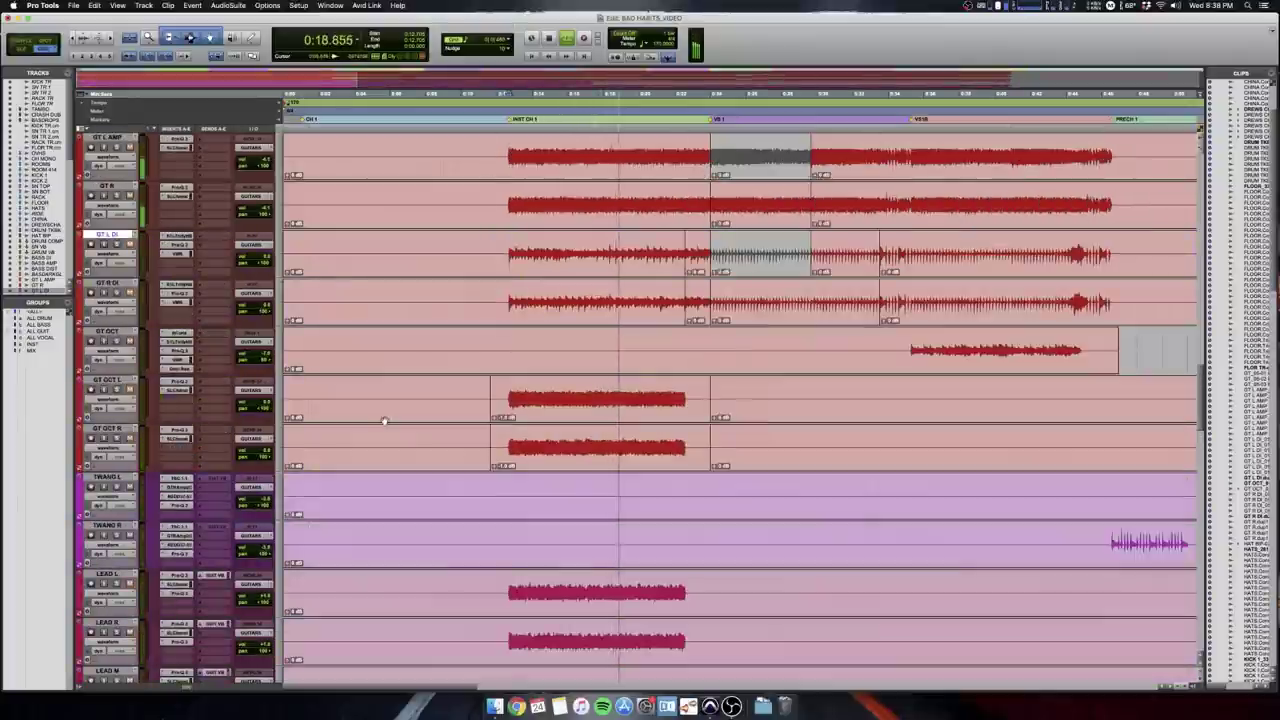
scroll(384, 420, up, 5)
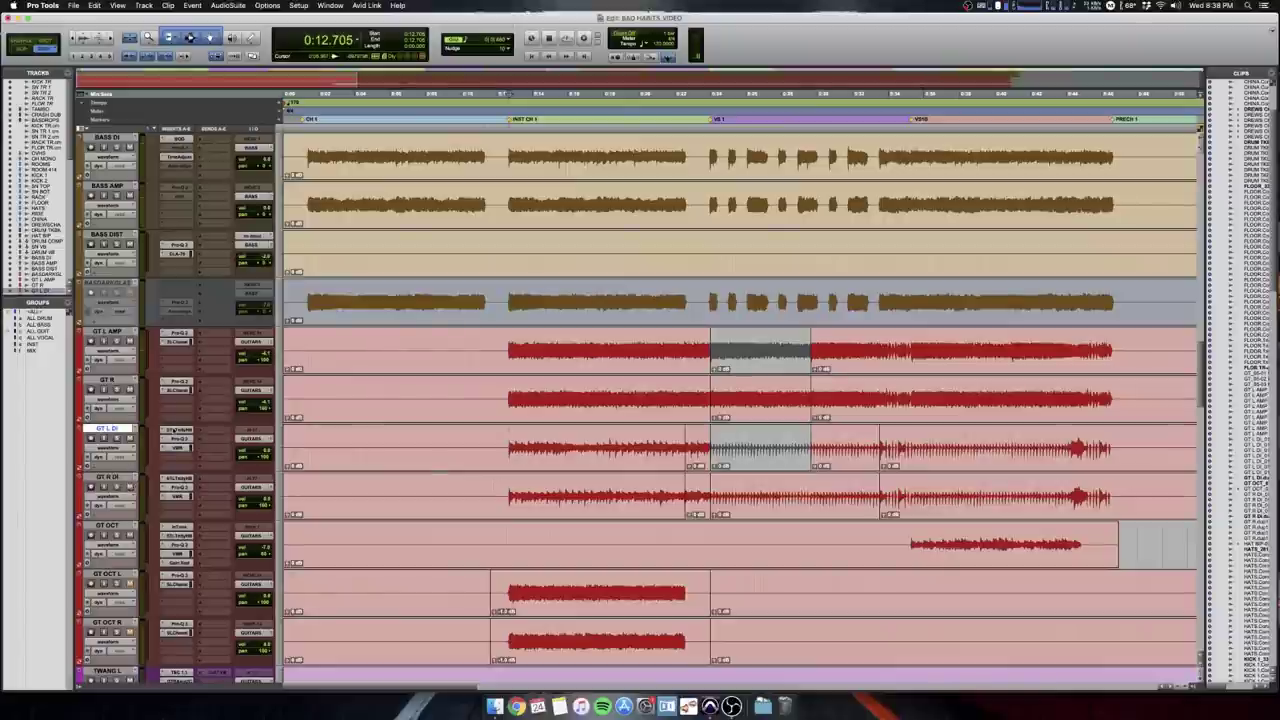
Inspect the STL Tonality amp settings on GT L DI and close the plug-in window.
click(172, 430)
drag(424, 171, 452, 234)
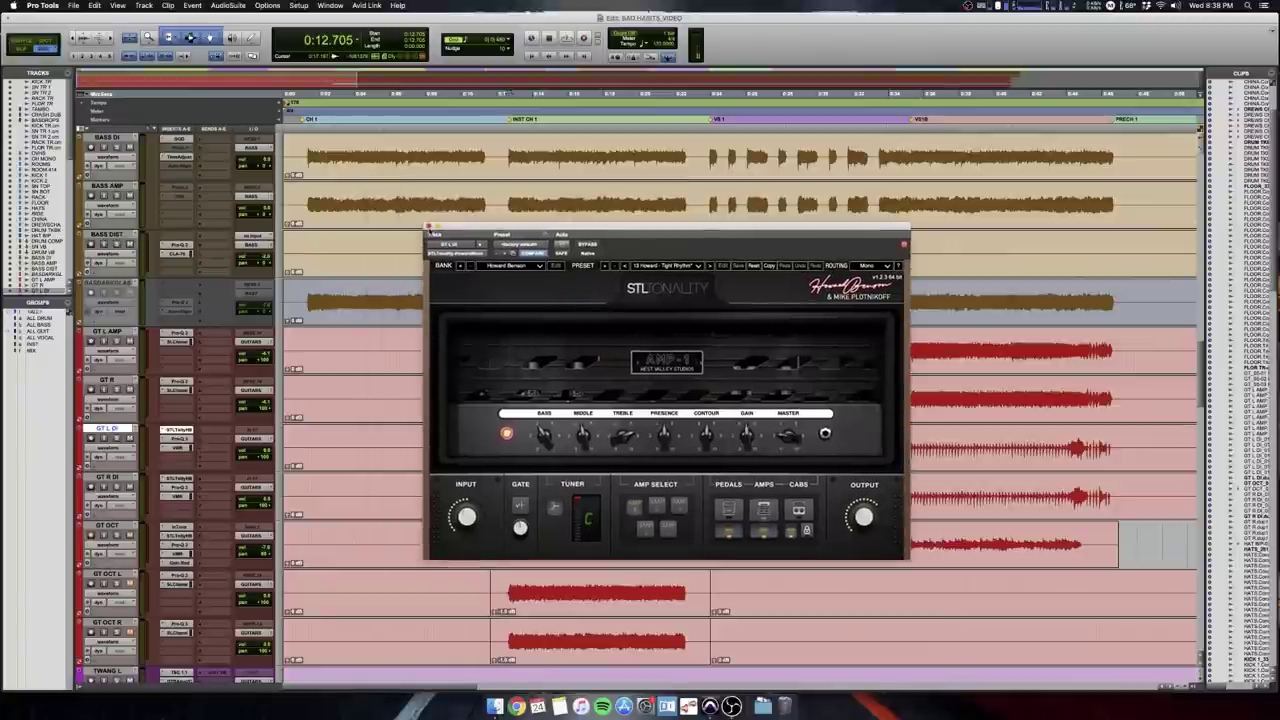
click(428, 229)
Play from the start of INST CH 1 and compare the soloed amp guitars with and without GT L DI and GT R DI.
key(space)
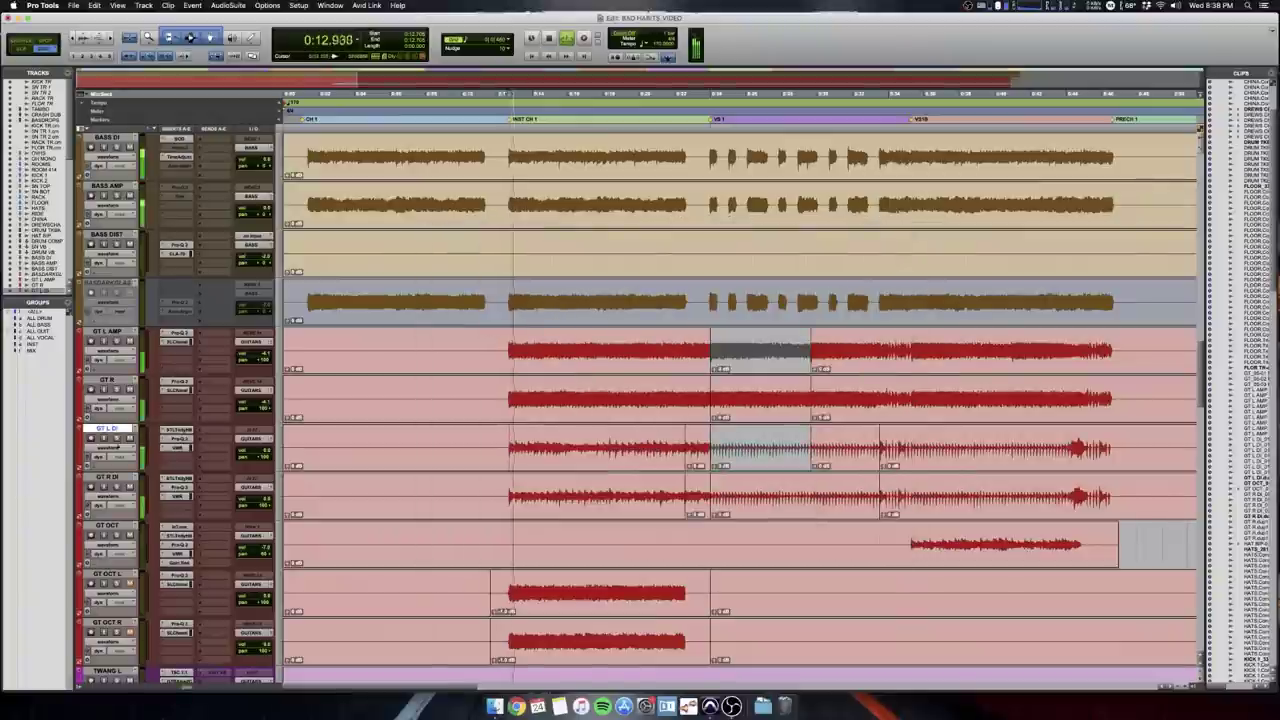
click(108, 477)
key(shift+s)
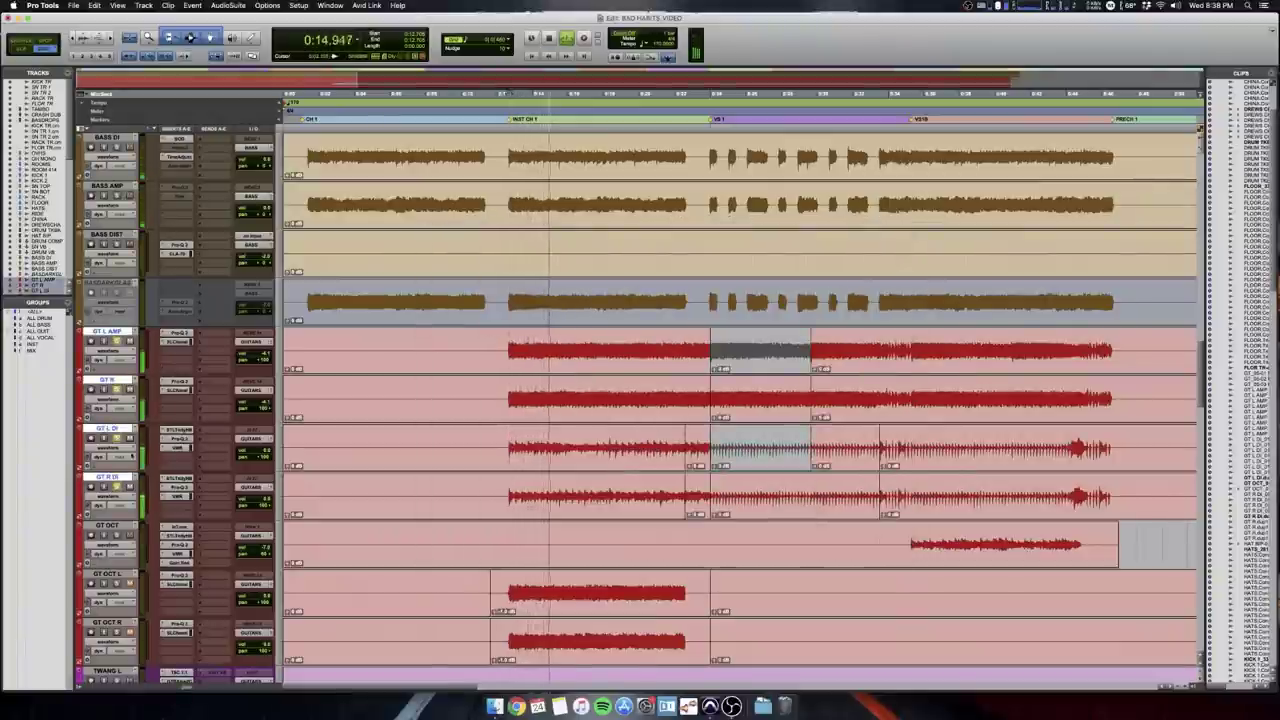
click(109, 429)
shift+click(112, 478)
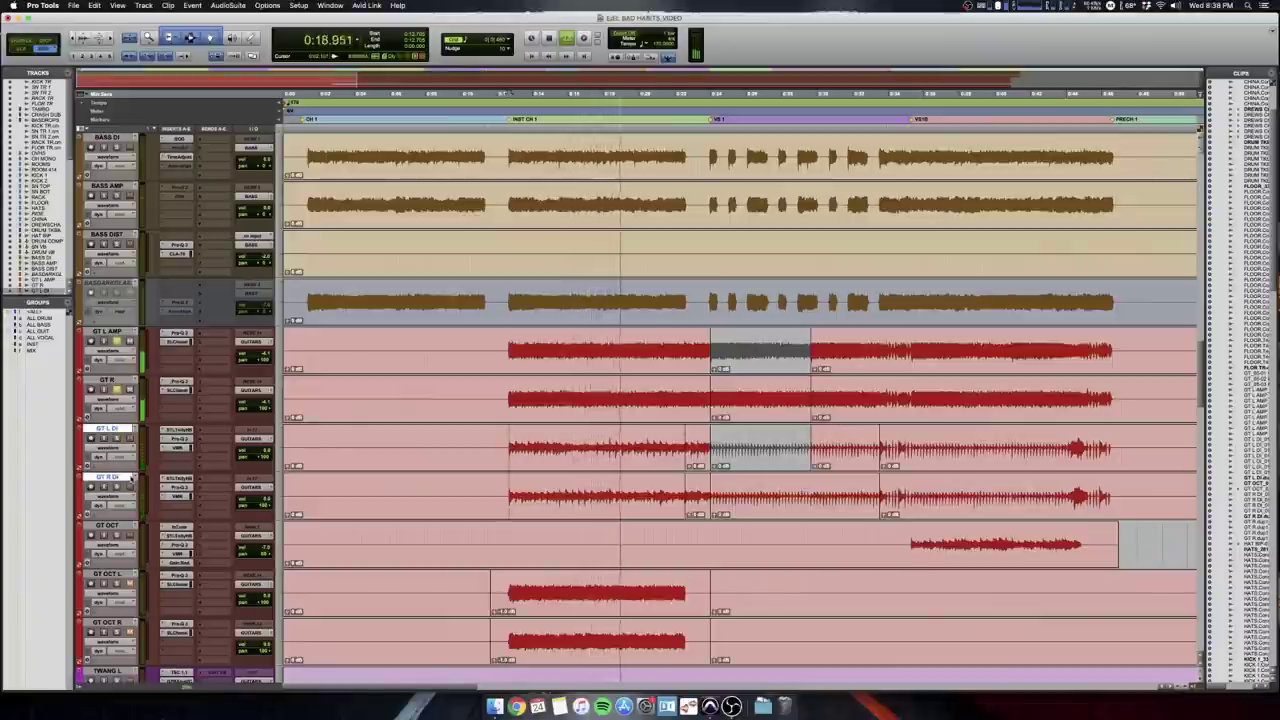
key(space)
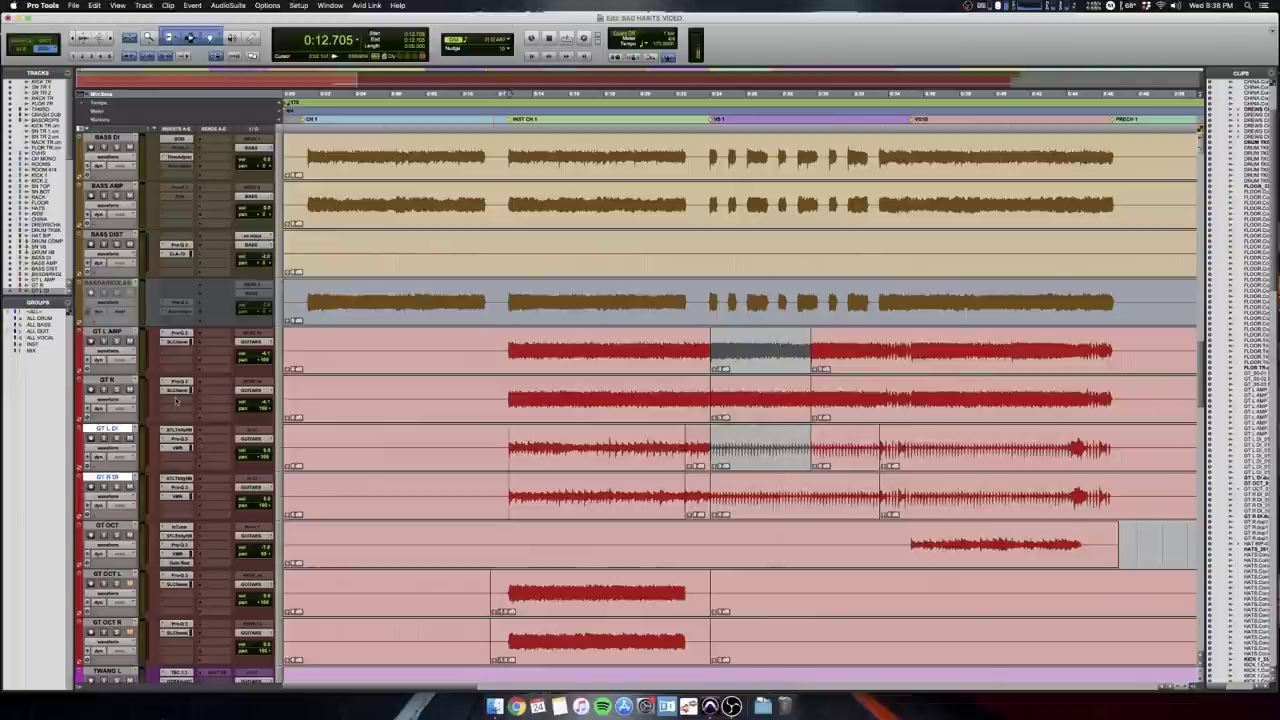
Compare the Pro-Q 3 curves on the GT L AMP and GT L DI tracks.
scroll(177, 401, right, 3)
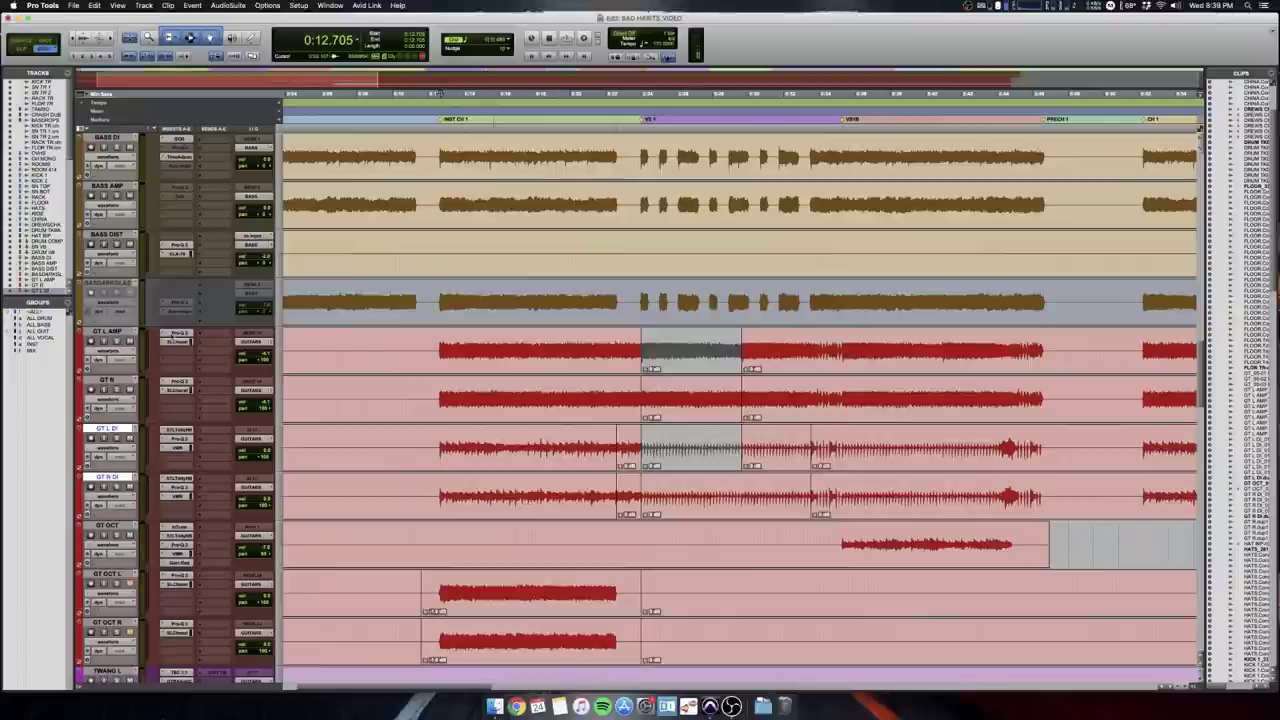
click(176, 336)
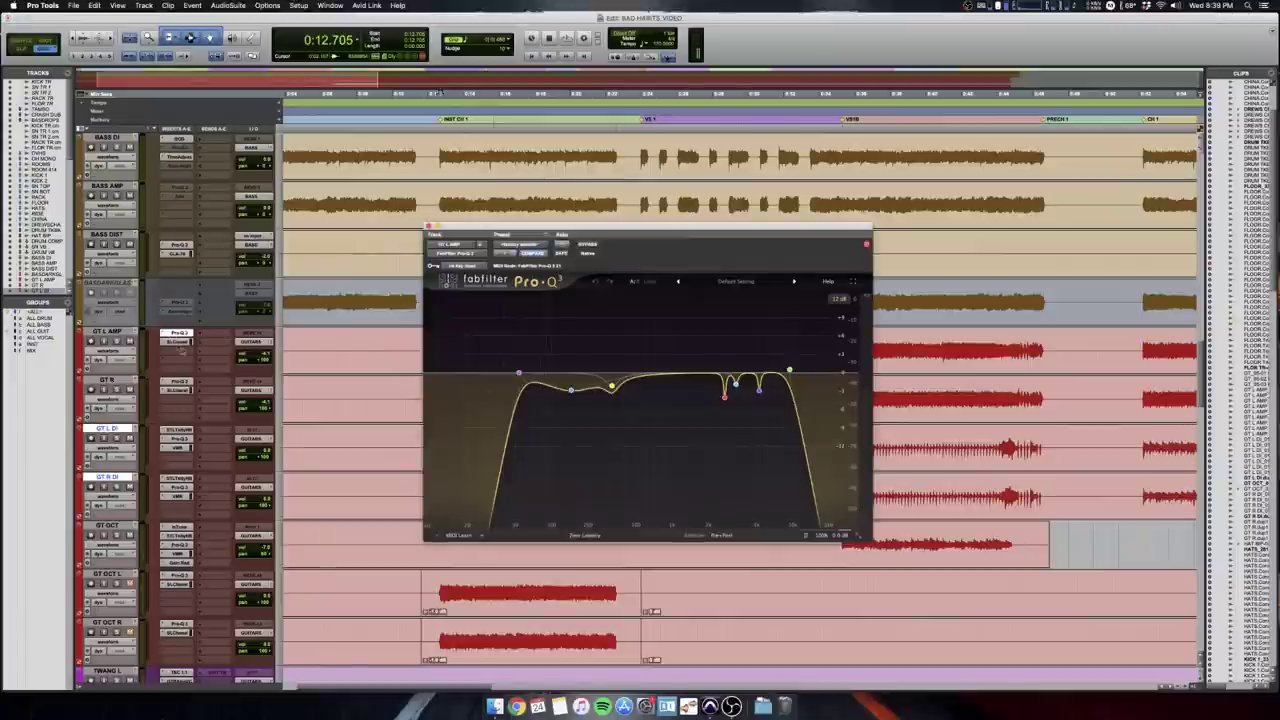
drag(450, 228, 662, 268)
click(183, 439)
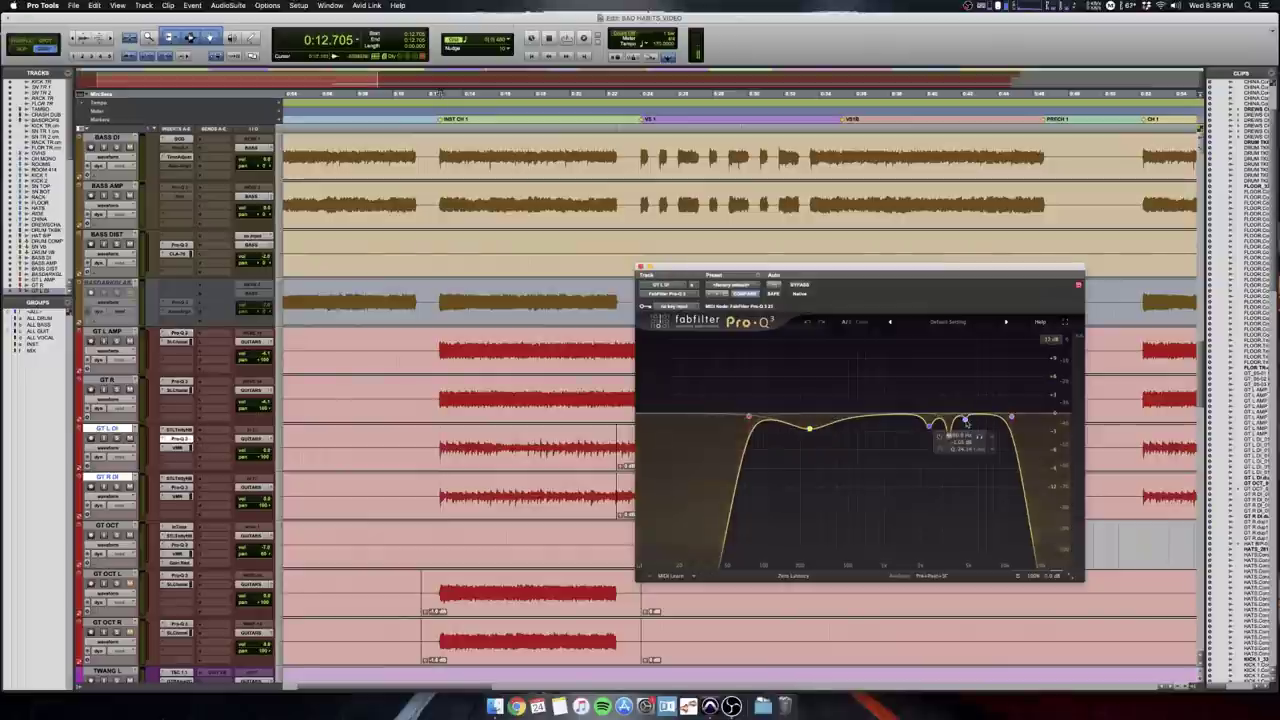
click(178, 334)
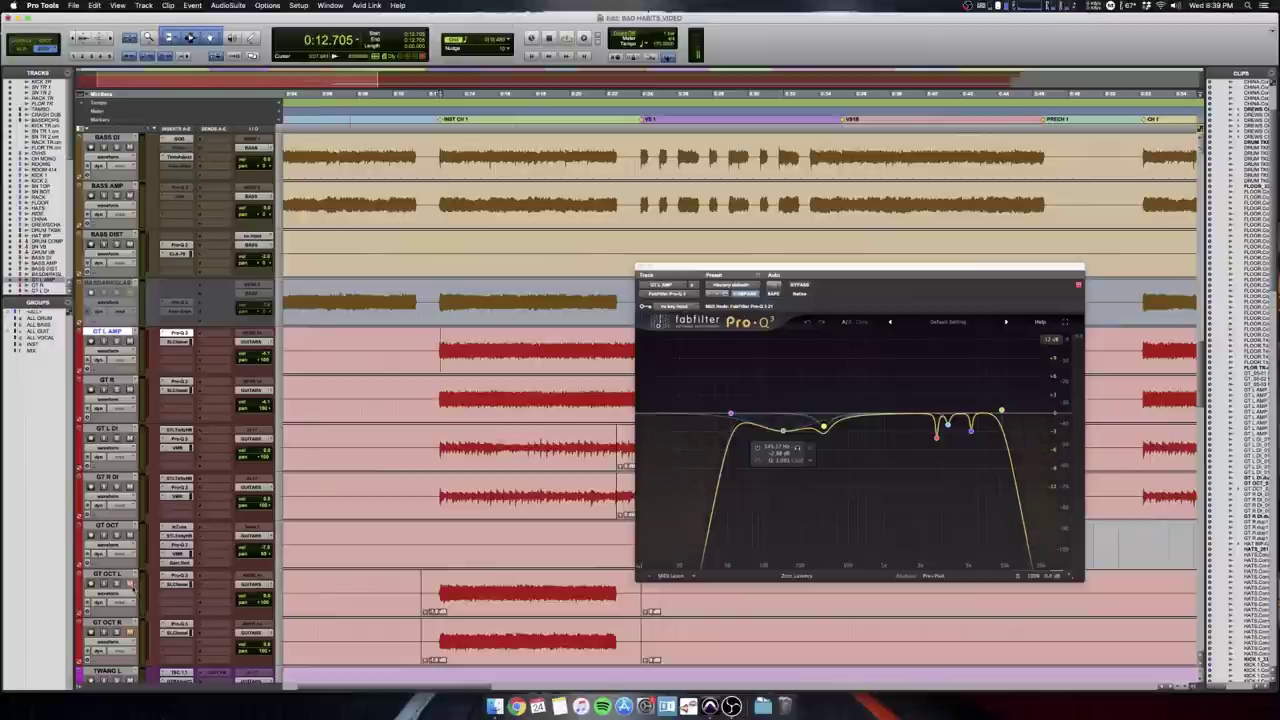
Unmute the octave and lead guitar tracks.
scroll(130, 636, down, 3)
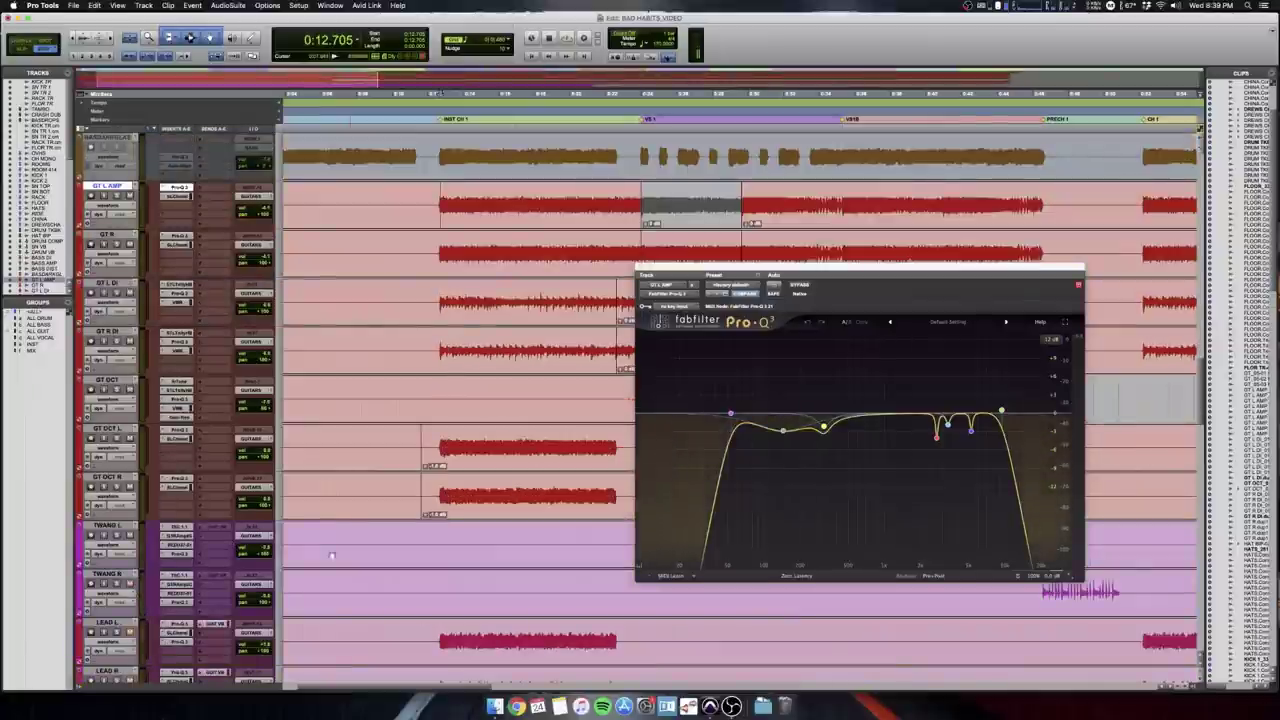
scroll(140, 598, down, 1)
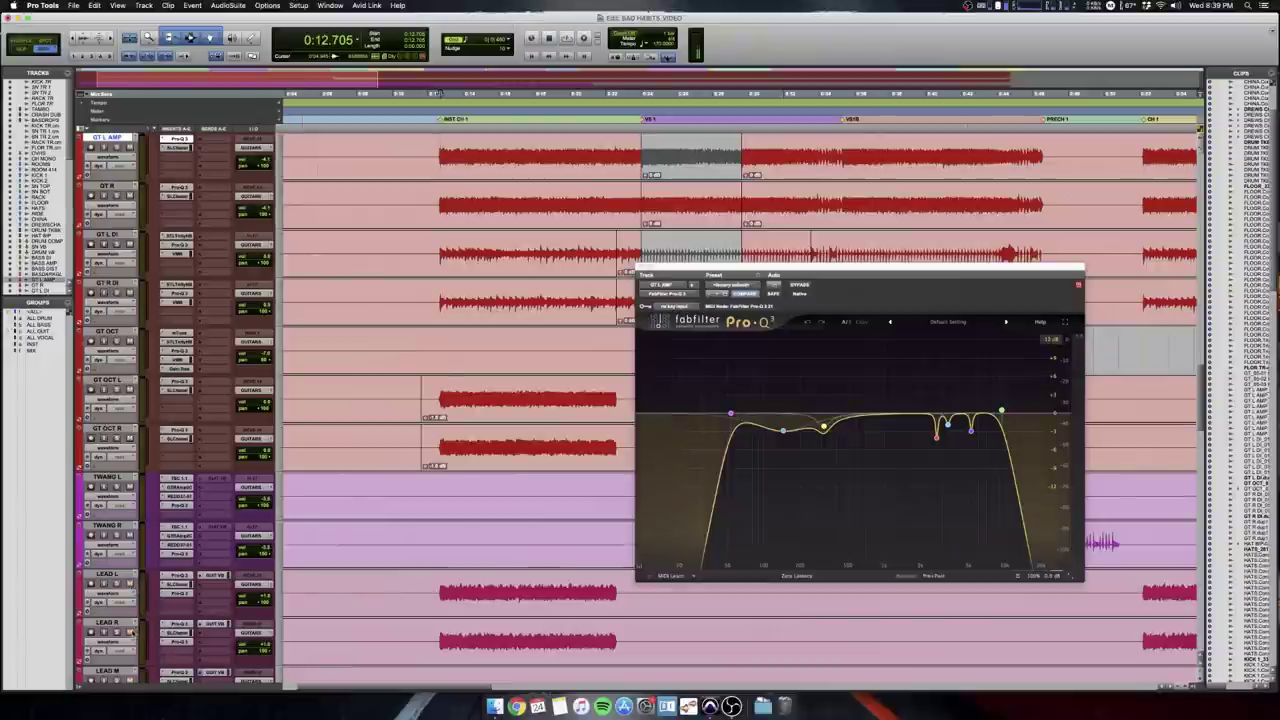
scroll(132, 633, down, 1)
scroll(450, 400, up, 4)
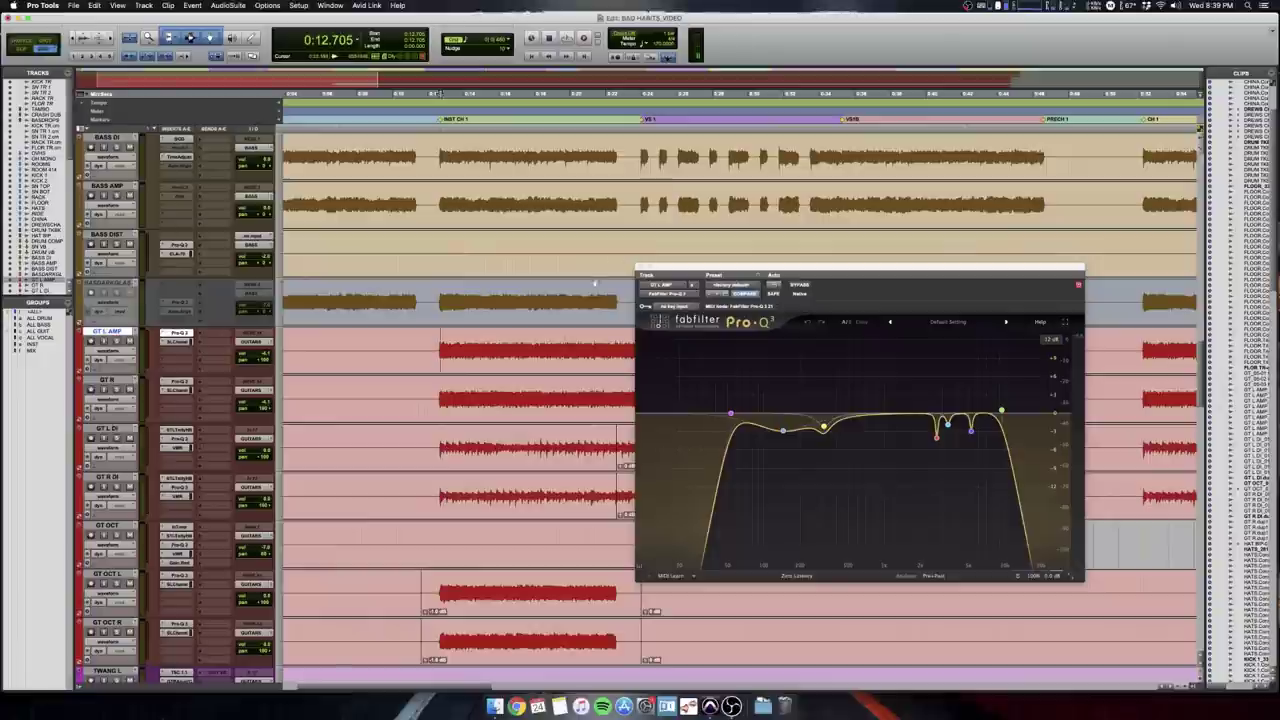
Inspect the STL Tonality and Pro-Q 3 settings on GT R DI and close the plug-in window.
click(178, 479)
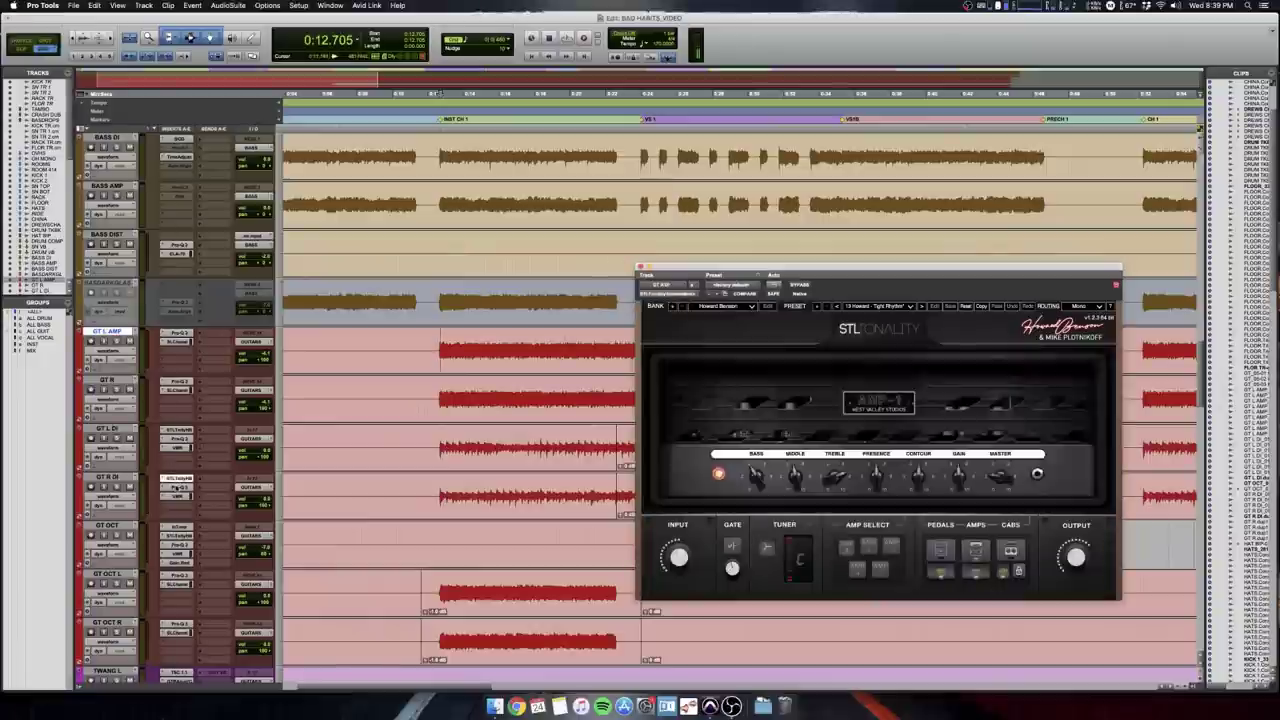
click(178, 487)
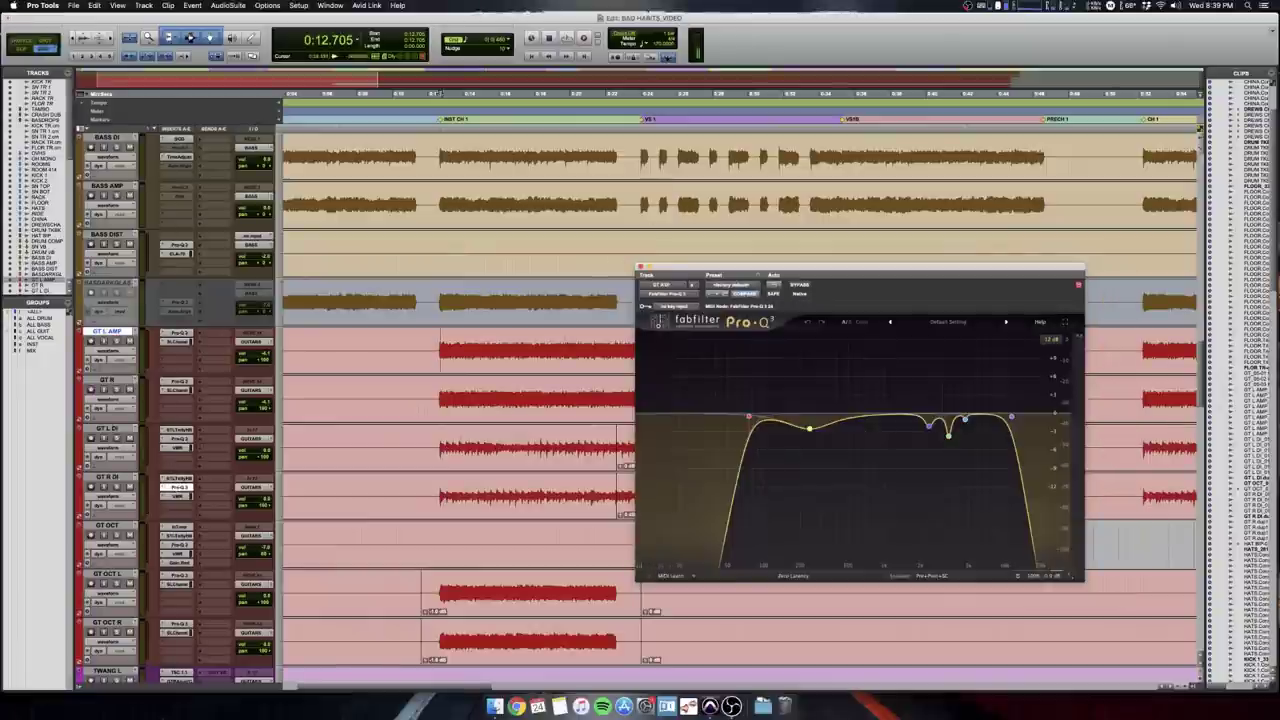
click(177, 486)
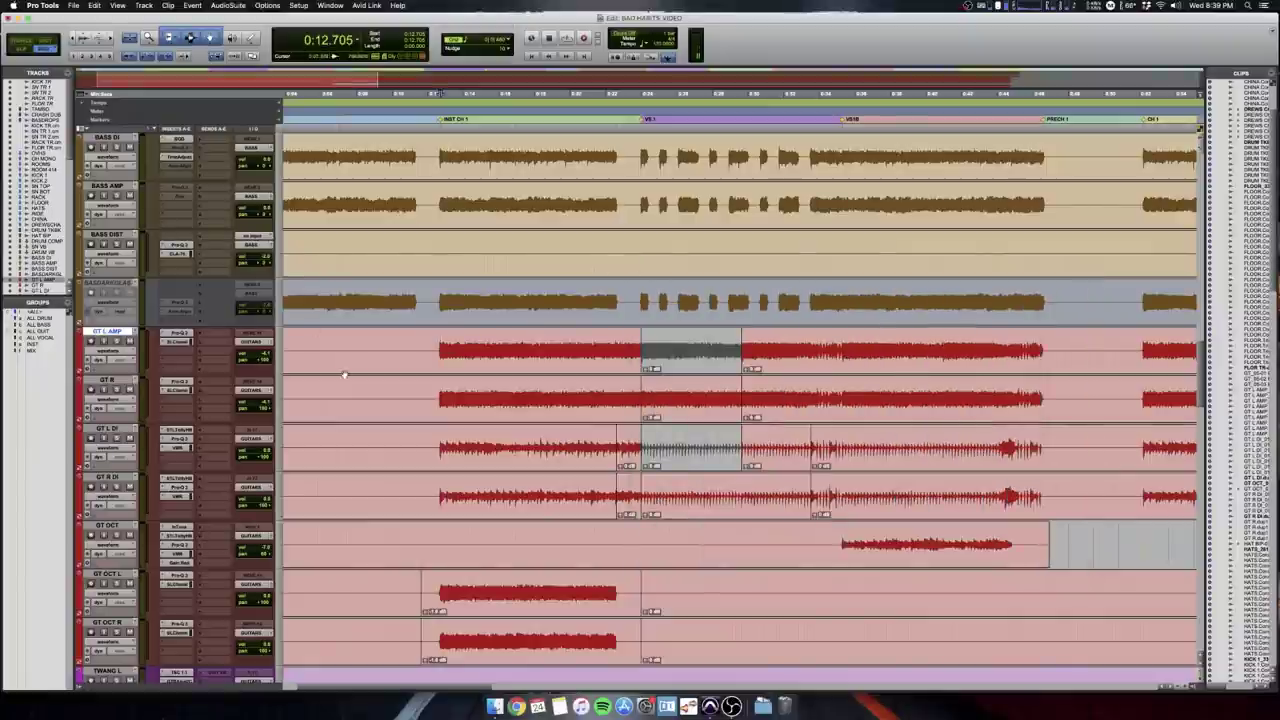
Audition the two amp and two DI rhythm guitar tracks soloed together from 0:15, and clear their solos.
drag(420, 333, 549, 505)
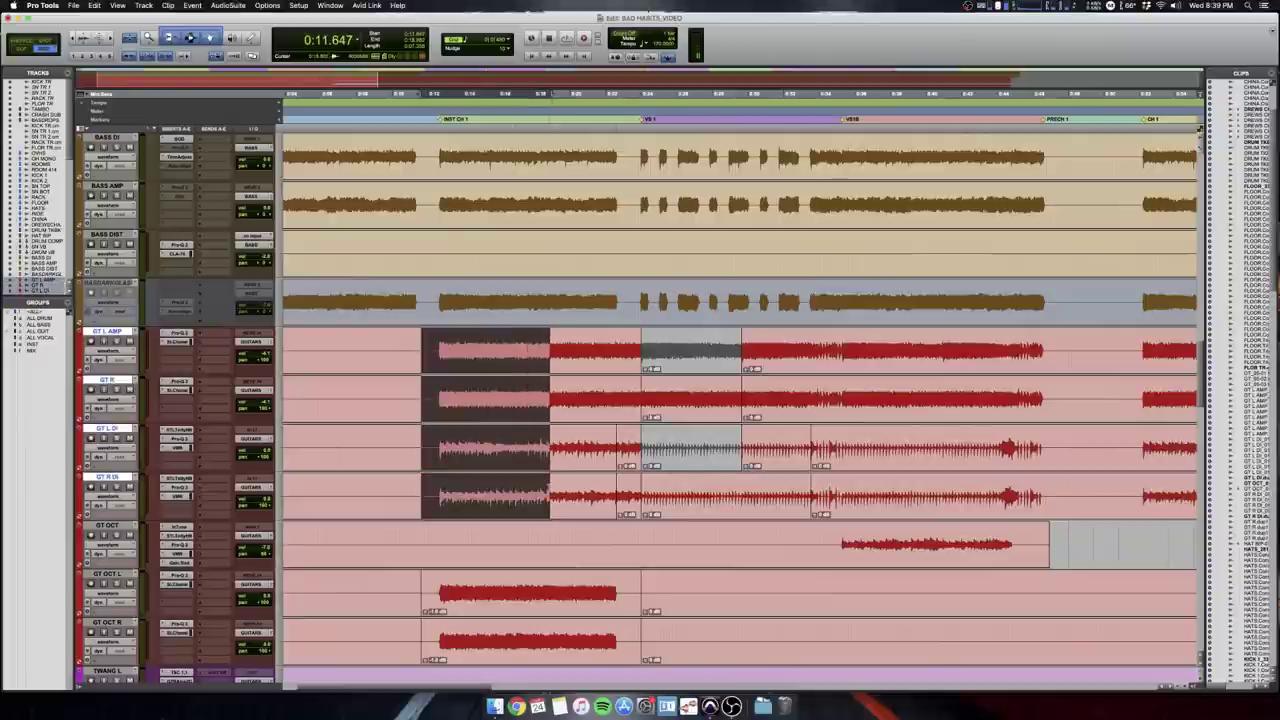
click(480, 383)
key(space)
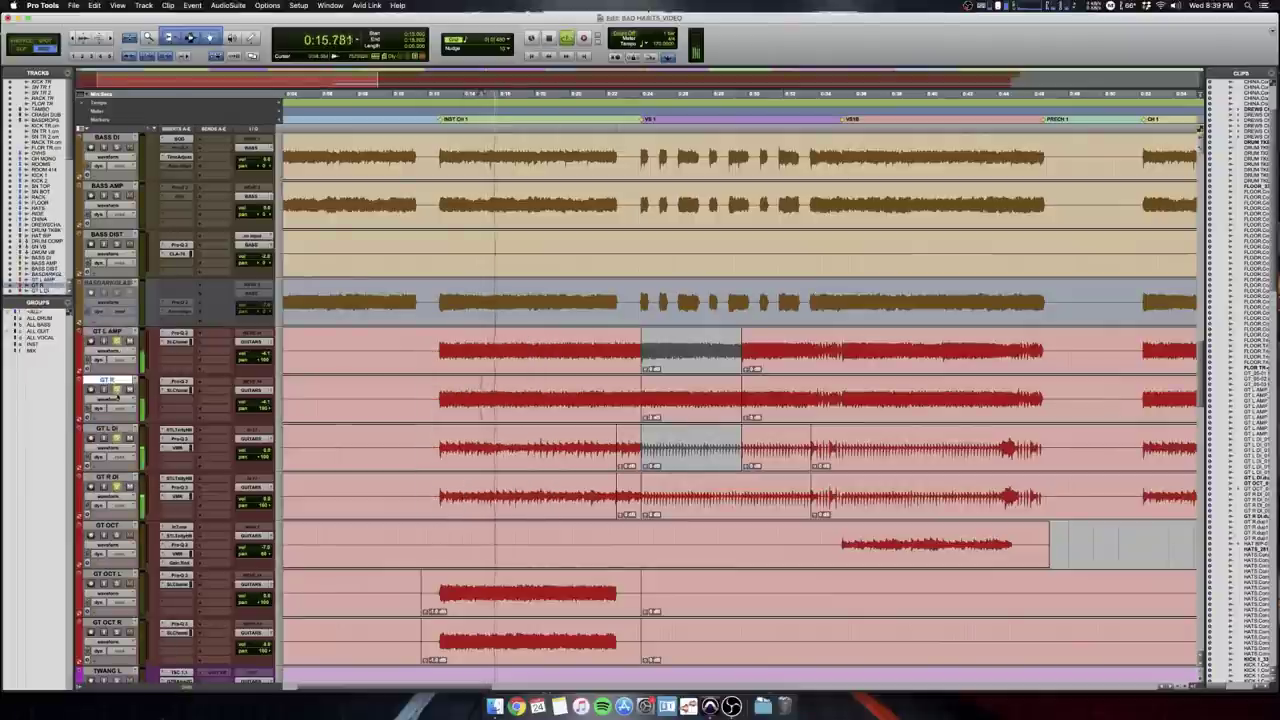
click(107, 331)
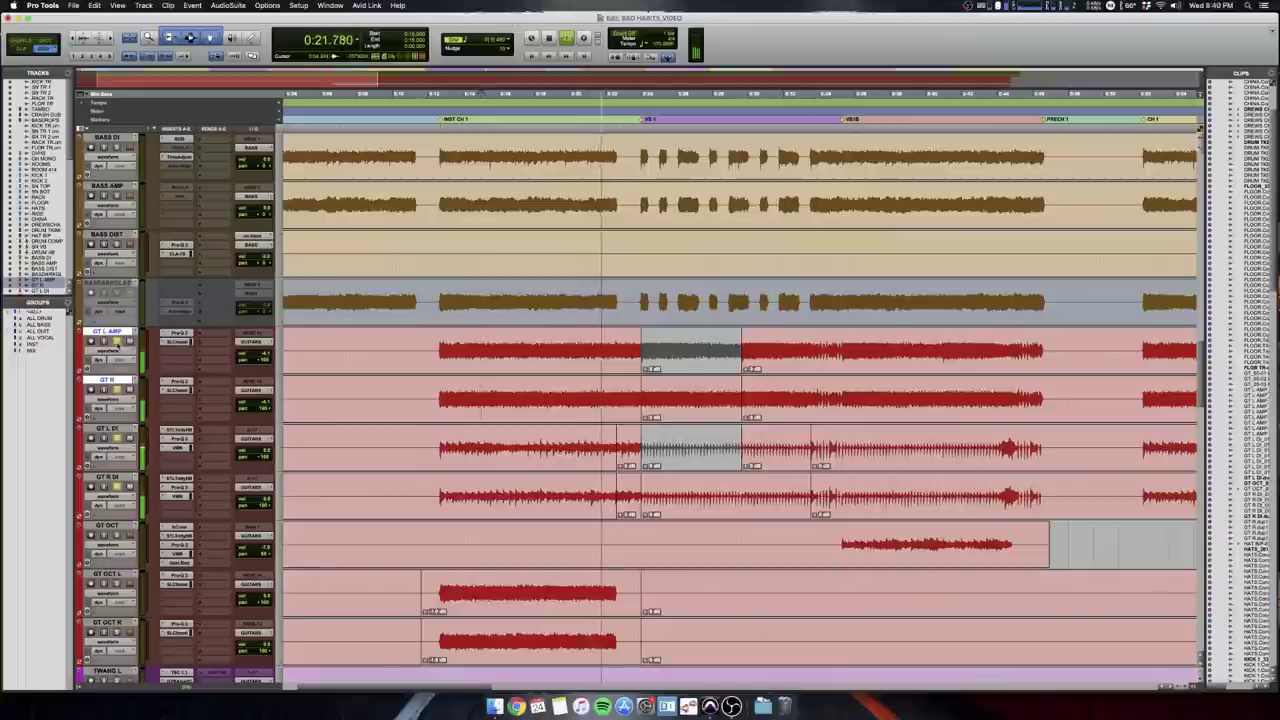
key(space)
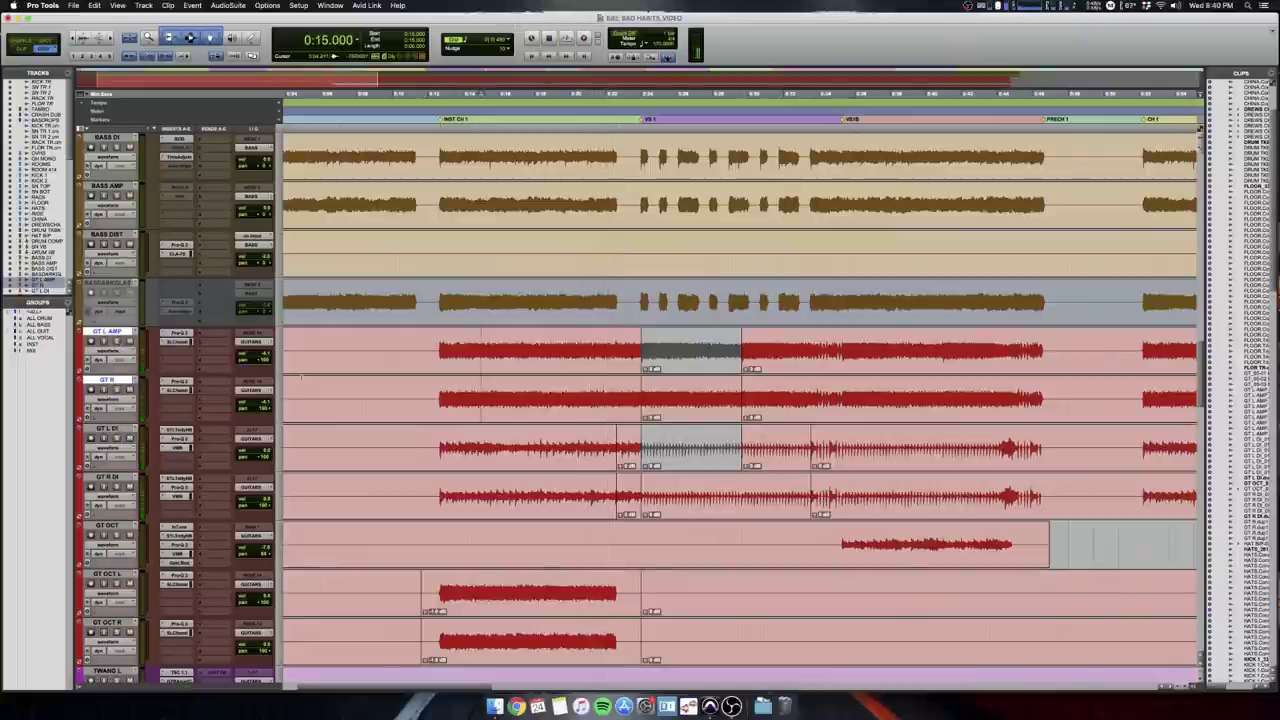
Select the INST CH 1 part on GT OCT L and GT OCT R and audition both tracks soloed.
scroll(300, 377, down, 2)
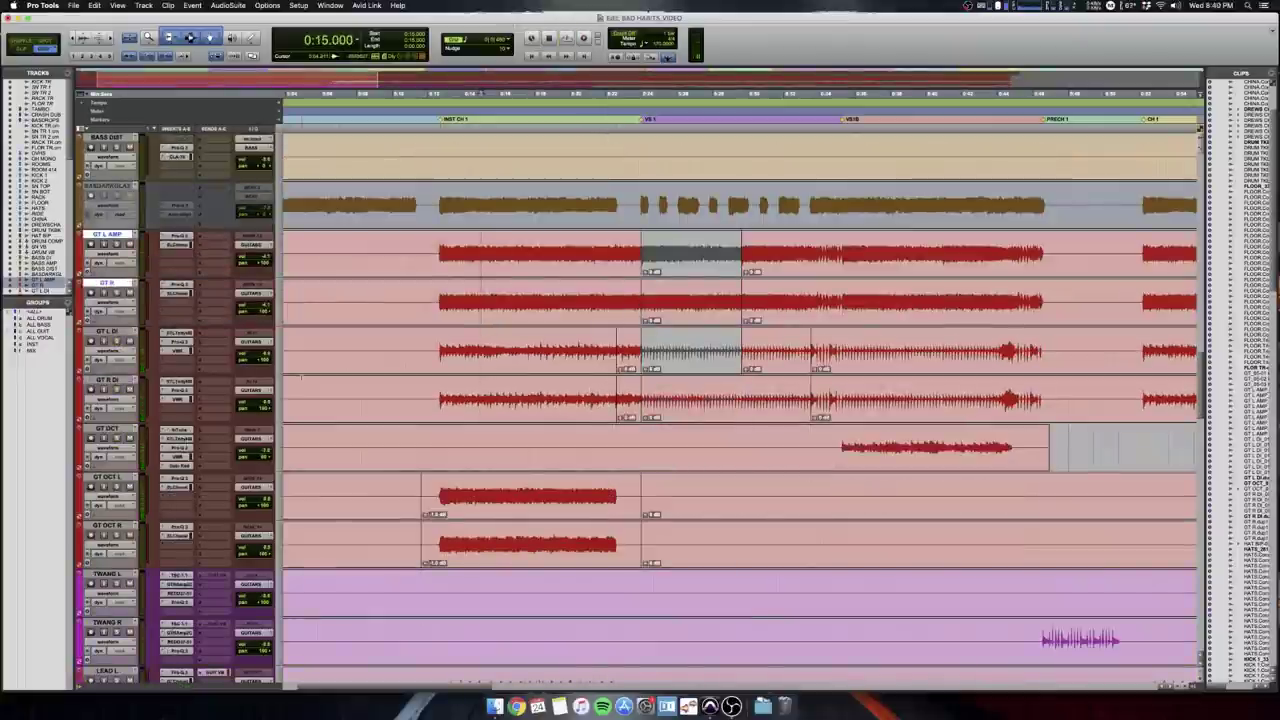
key(r)
key(r)
scroll(392, 416, left, 1)
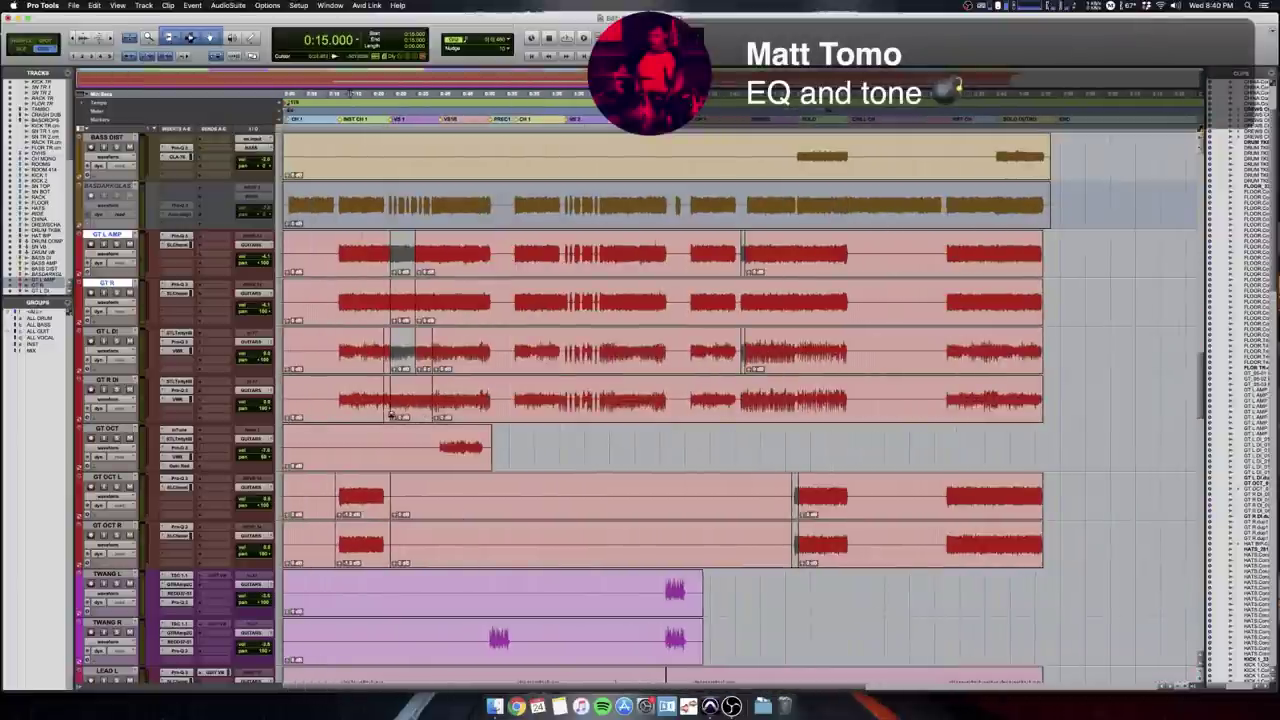
key(t)
scroll(391, 415, down, 1)
key(t)
key(t)
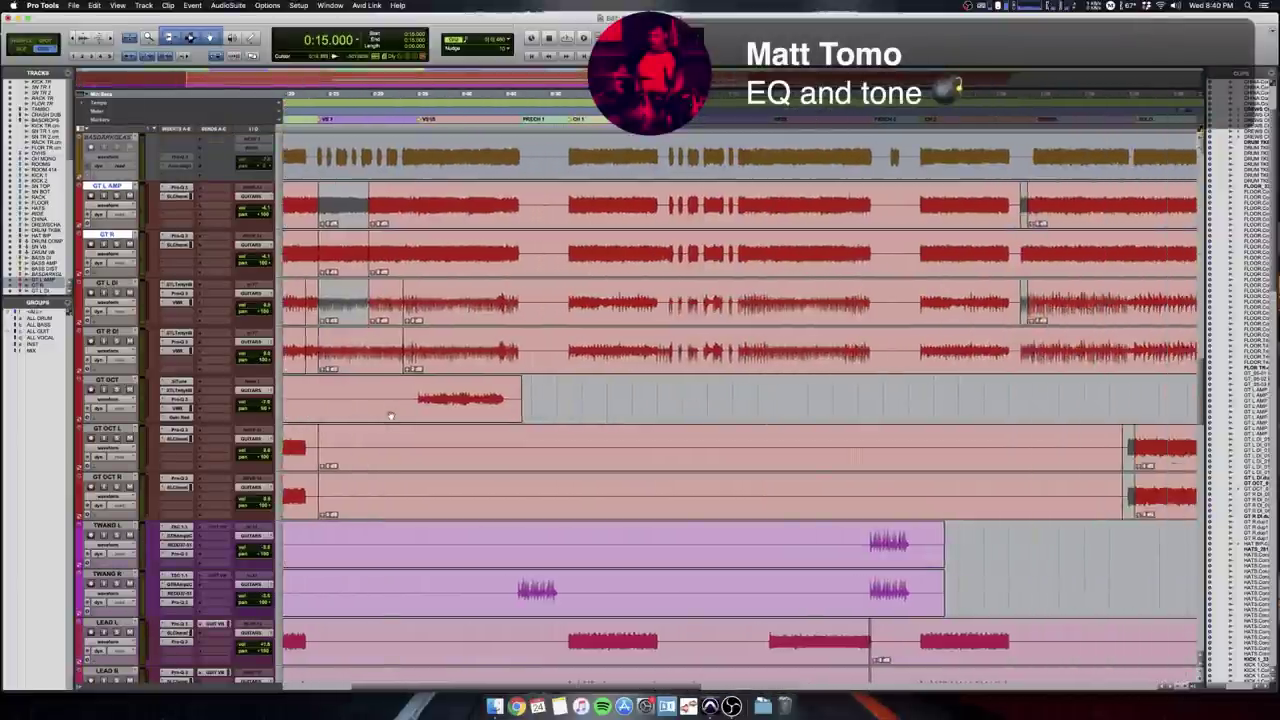
key(t)
key(t)
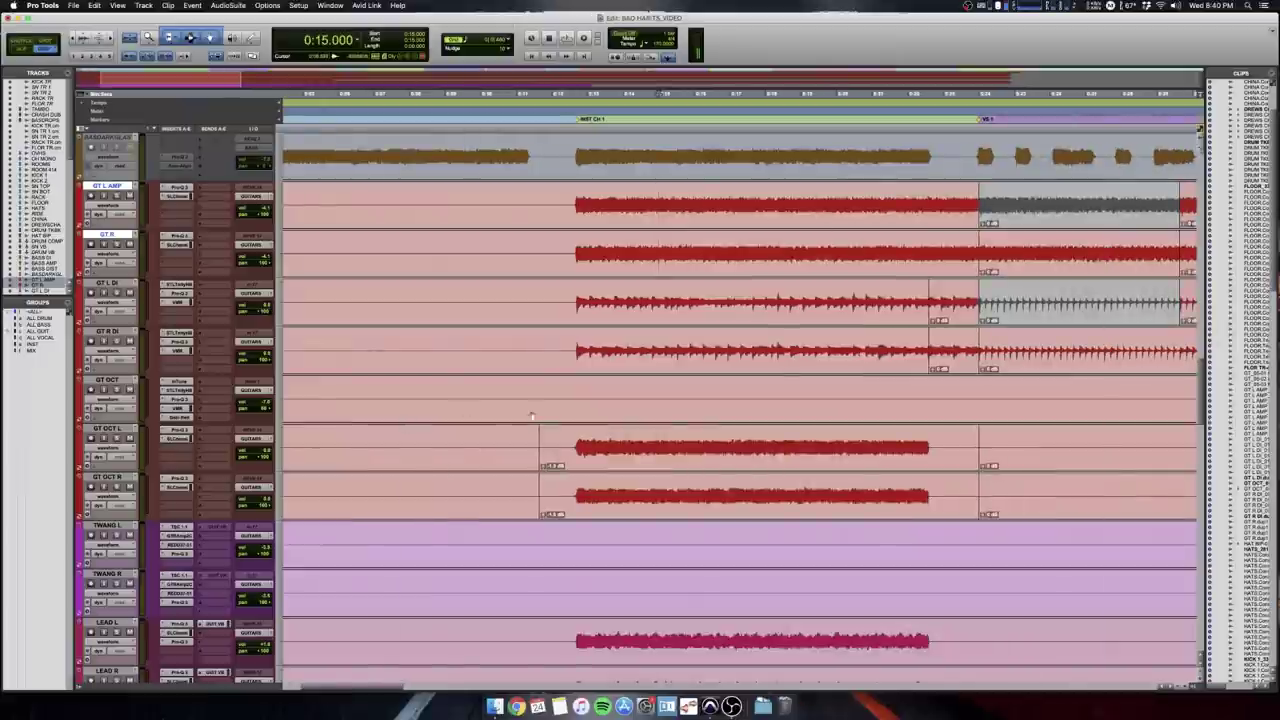
drag(573, 440, 940, 495)
key(space)
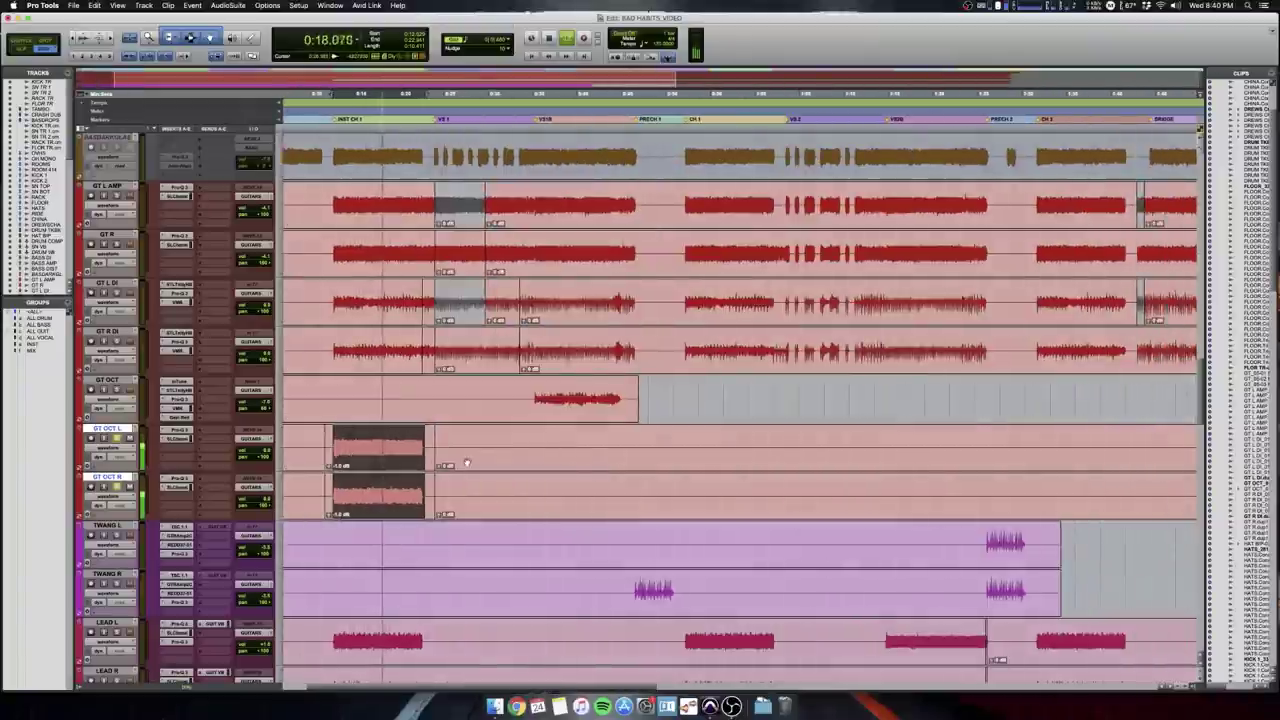
key(r)
key(space)
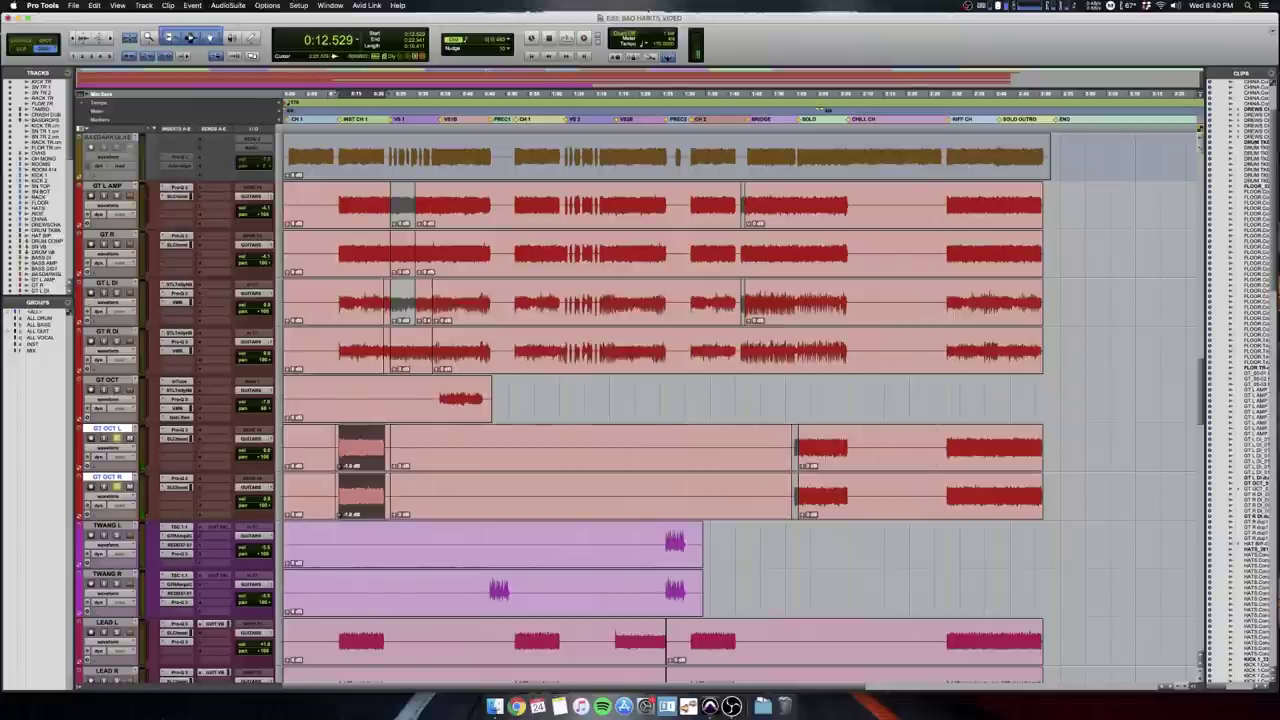
Place the edit cursor at 2:27 on GT OCT L, just before RIFF CH 1, and unsolo both octave guitar tracks.
click(937, 430)
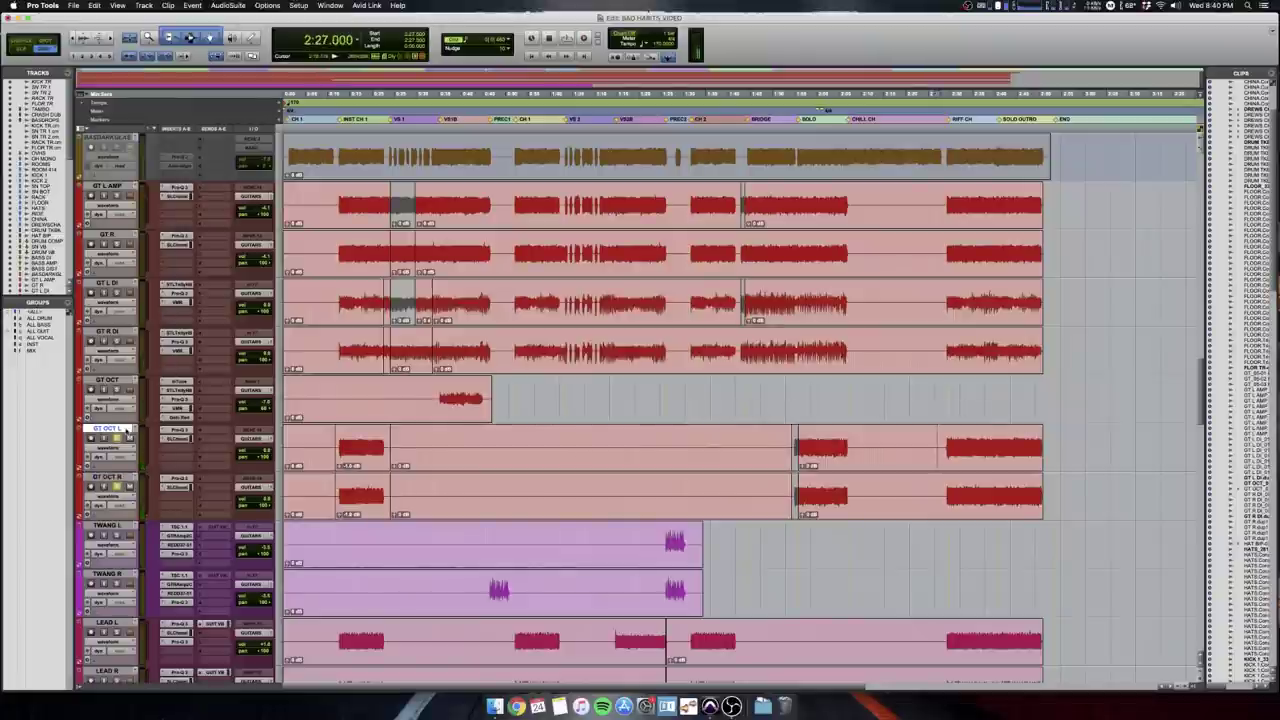
click(116, 438)
key(t)
key(t)
scroll(354, 442, left, 10)
key(r)
key(r)
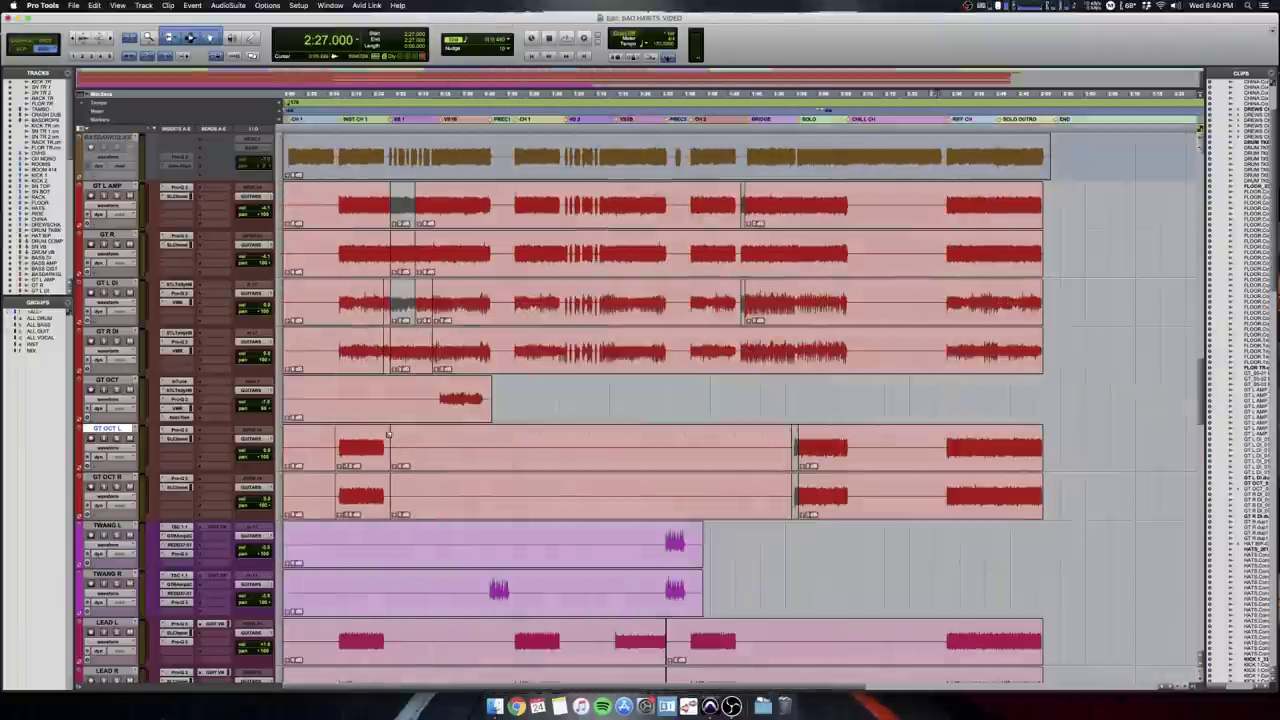
Place the edit cursor at 0:11.823 on the GT OCT track, just before INST CH 1.
click(335, 384)
key(t)
key(t)
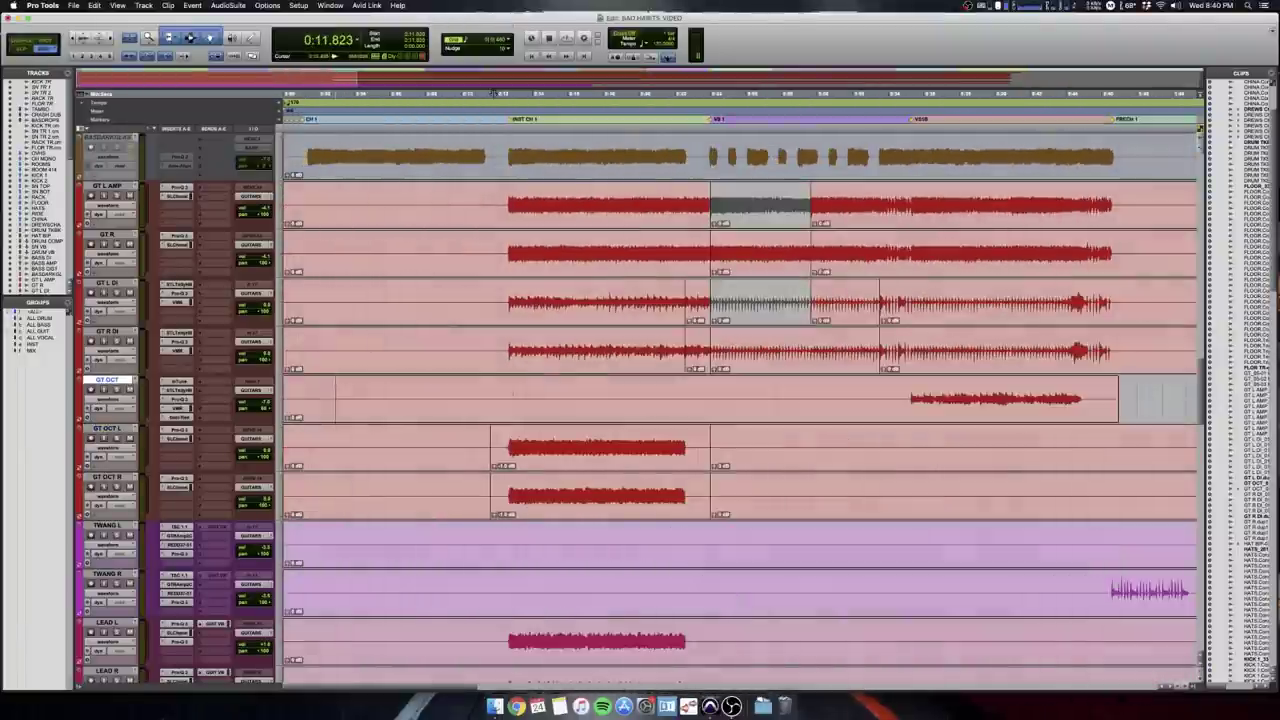
Select the INST CH 1 part on GT OCT L and GT OCT R, solo both tracks, and audition that section.
drag(499, 442, 696, 478)
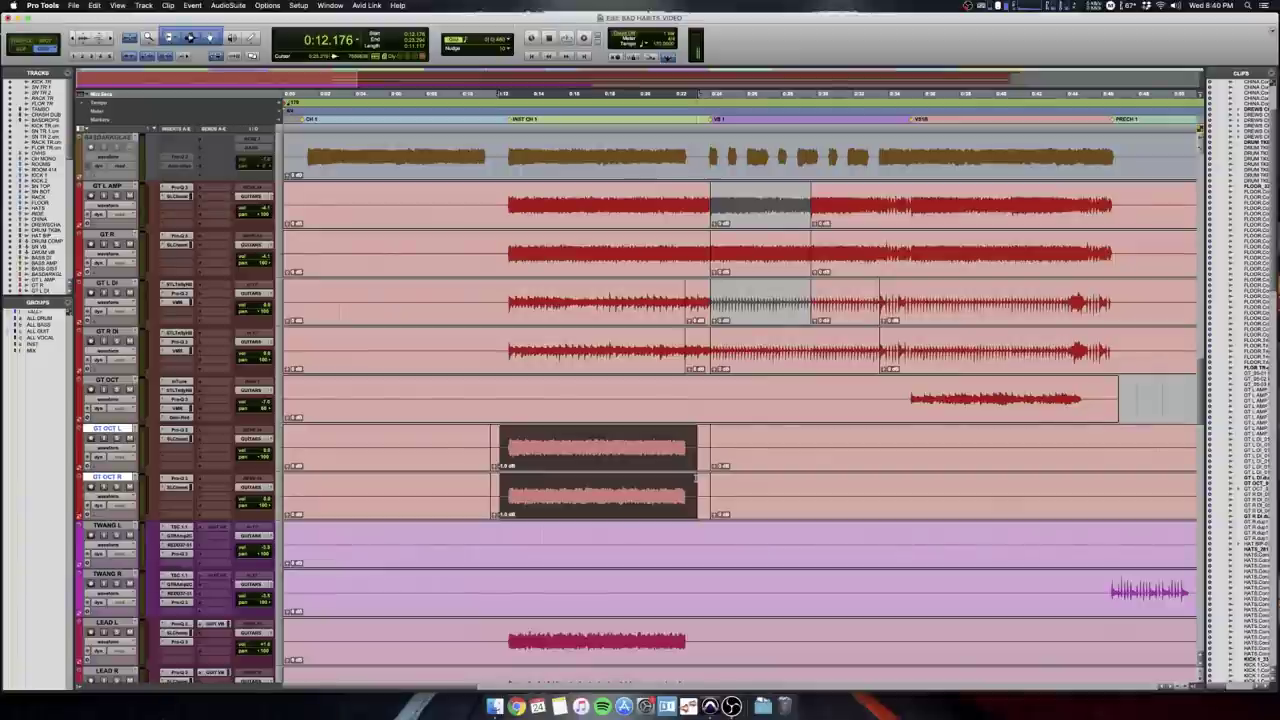
key(shift+s)
key(r)
key(r)
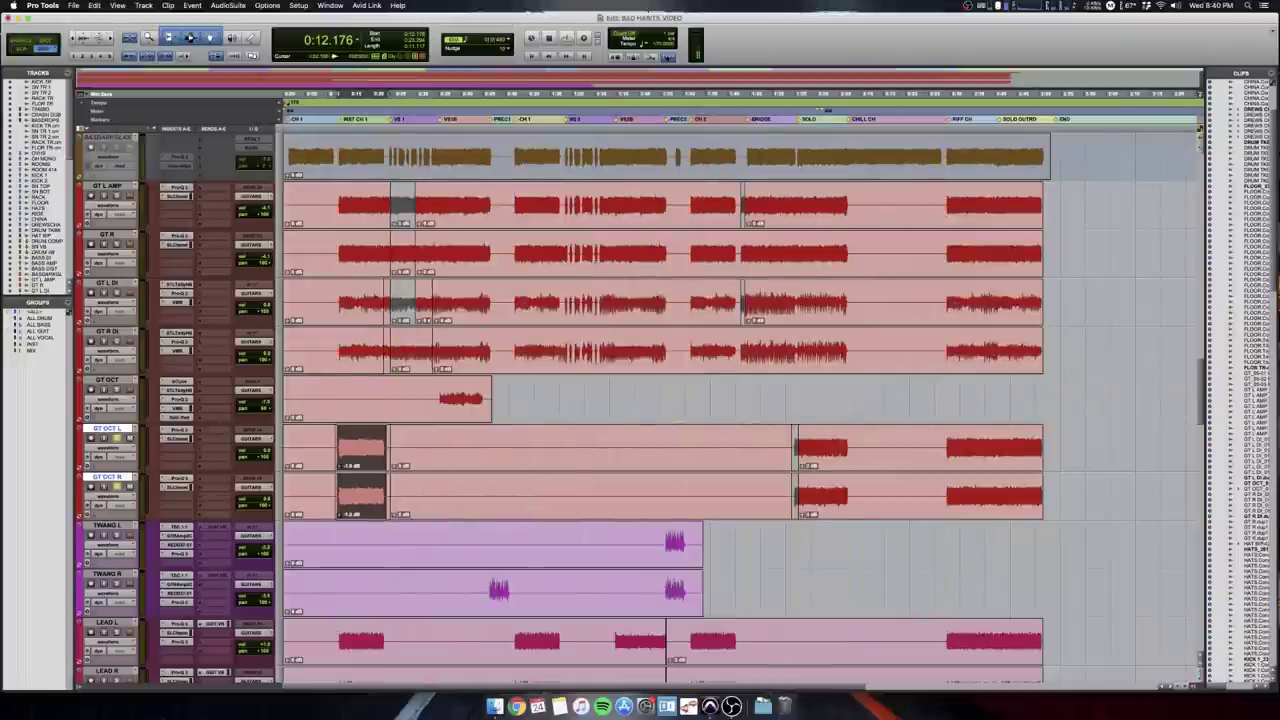
click(353, 388)
key(t)
key(t)
key(t)
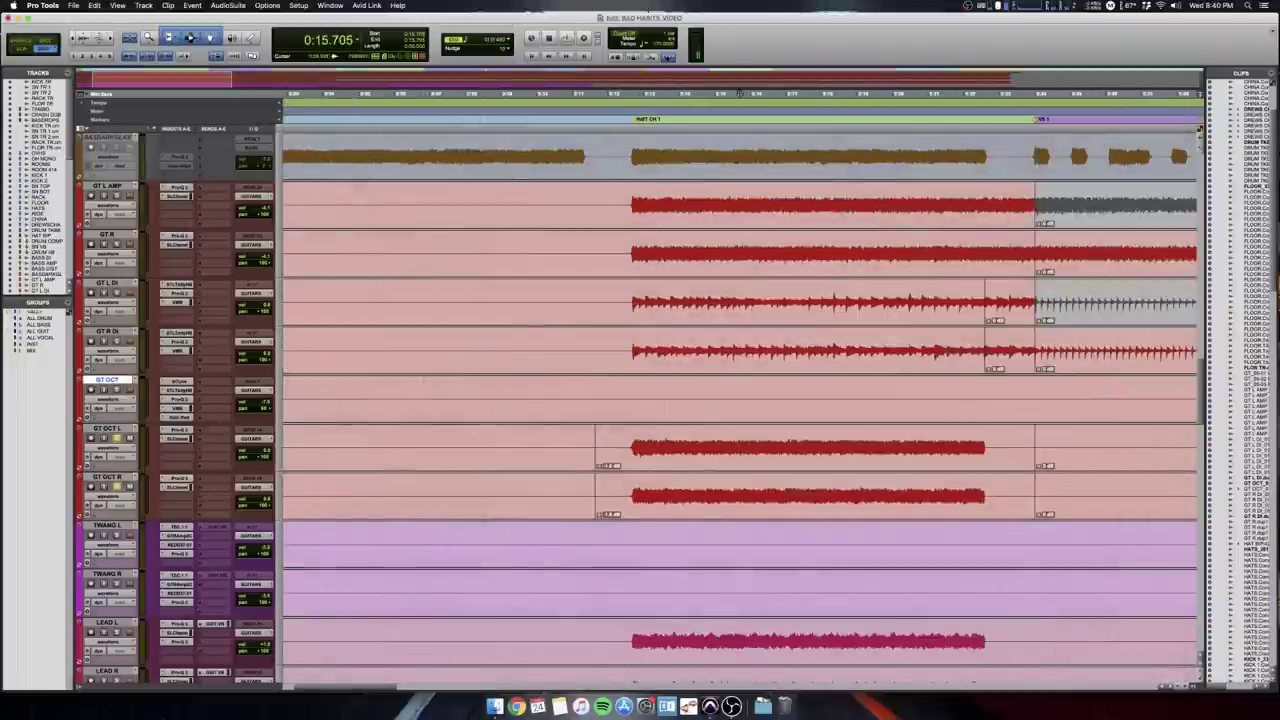
key(space)
key(super+bracketleft)
key(super+bracketleft)
key(super+bracketleft)
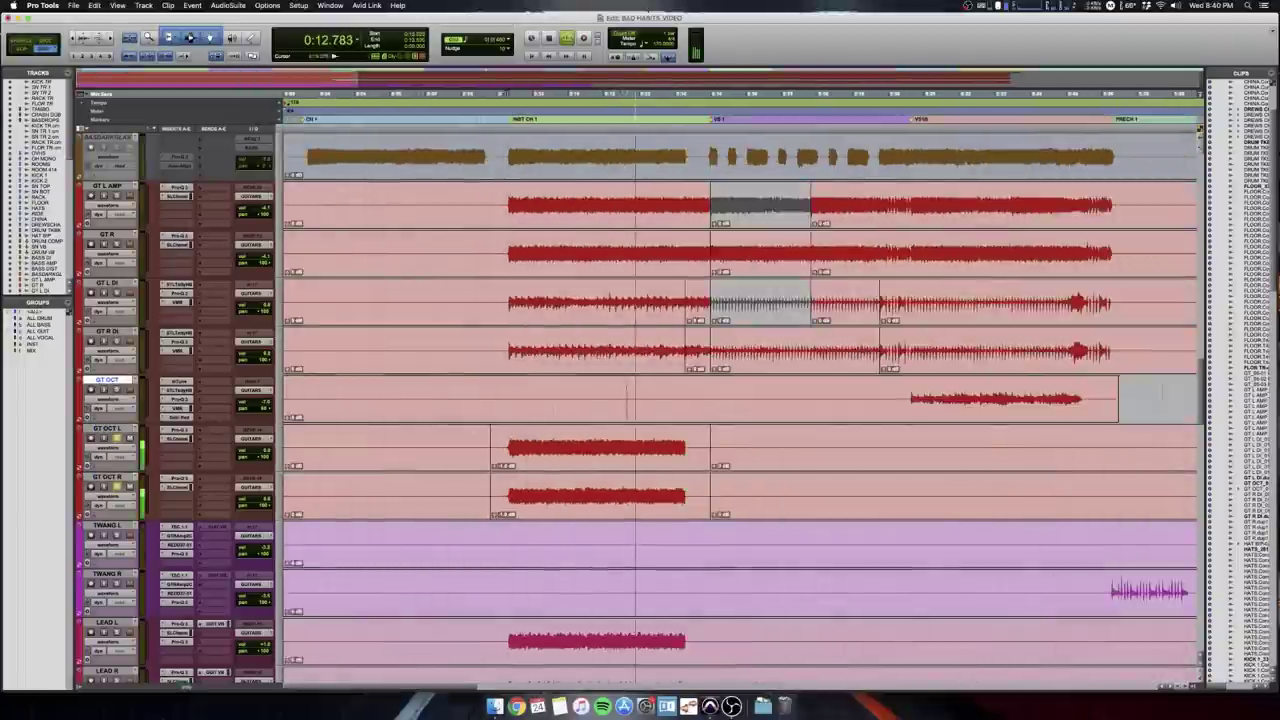
Place the edit cursor at 1:55.411 across GT OCT L and GT OCT R, just before SOLO, and audition both from there.
key(super+bracketright)
key(super+bracketright)
key(super+bracketright)
click(714, 466)
drag(714, 466, 714, 488)
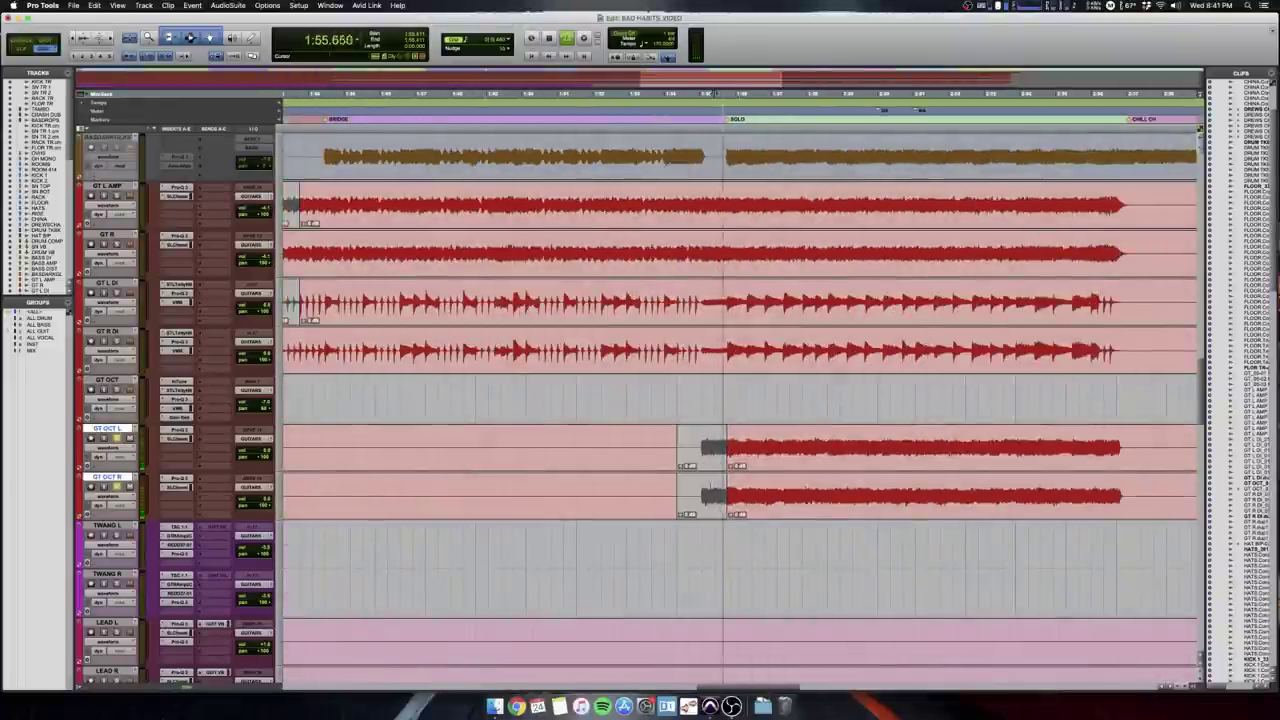
key(super+bracketleft)
key(super+bracketleft)
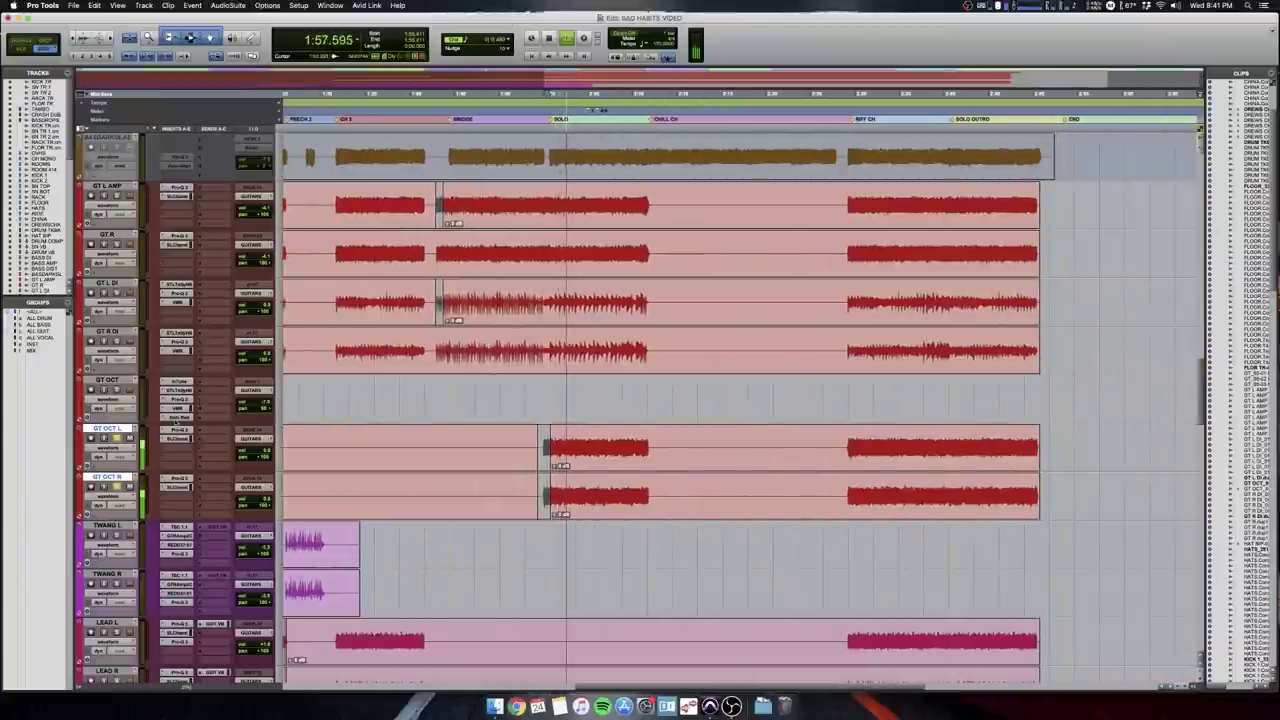
Mute the SOLO 1 track while the octave guitars play through the SOLO section, stop playback, and unmute it.
scroll(118, 440, down, 10)
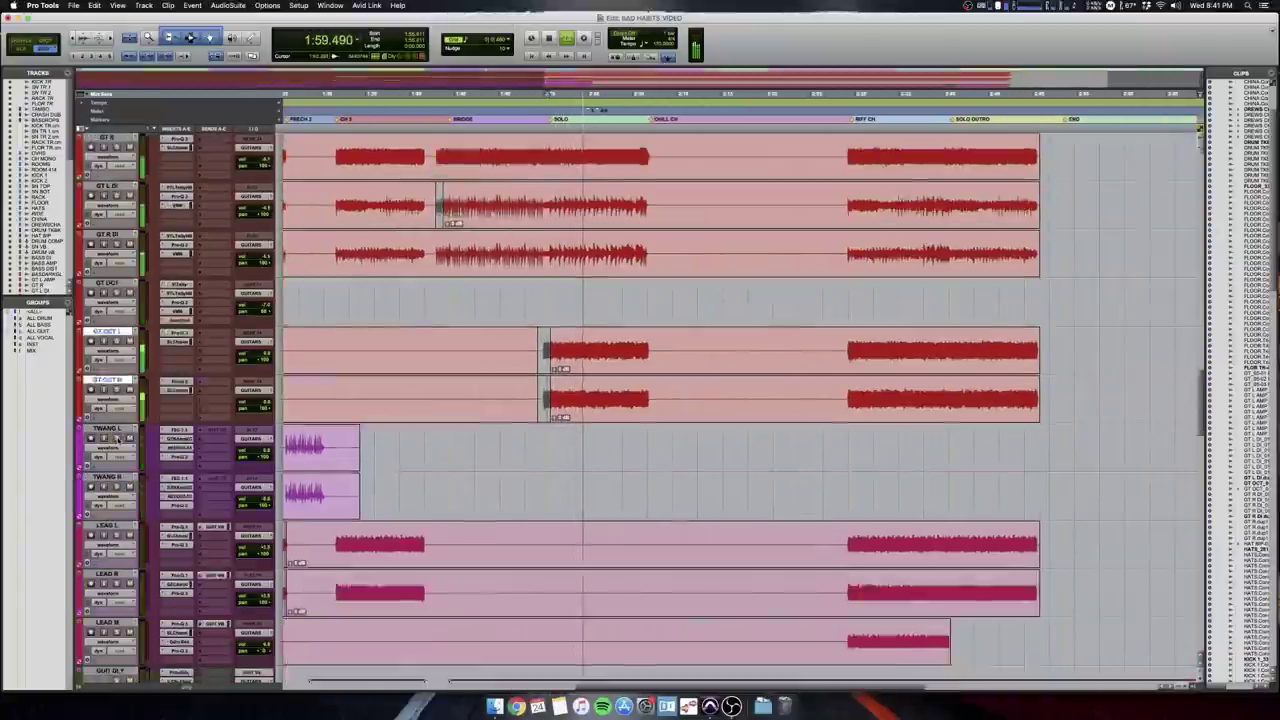
click(130, 487)
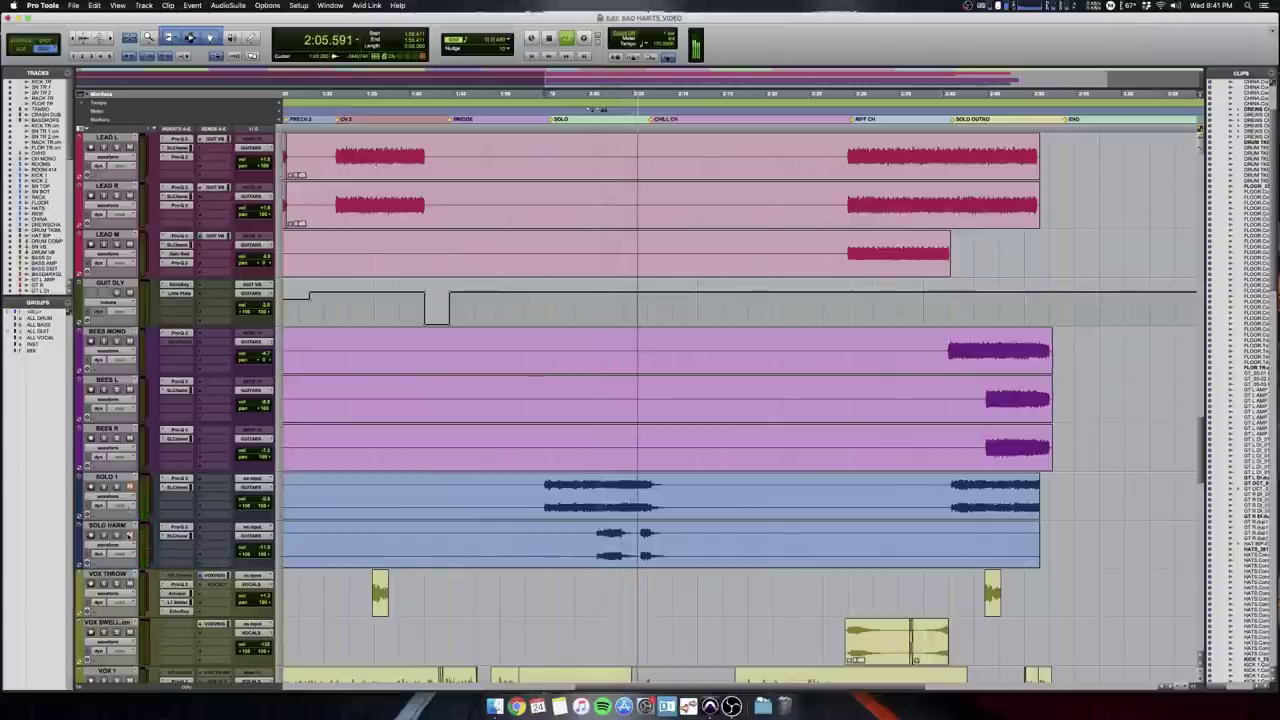
key(space)
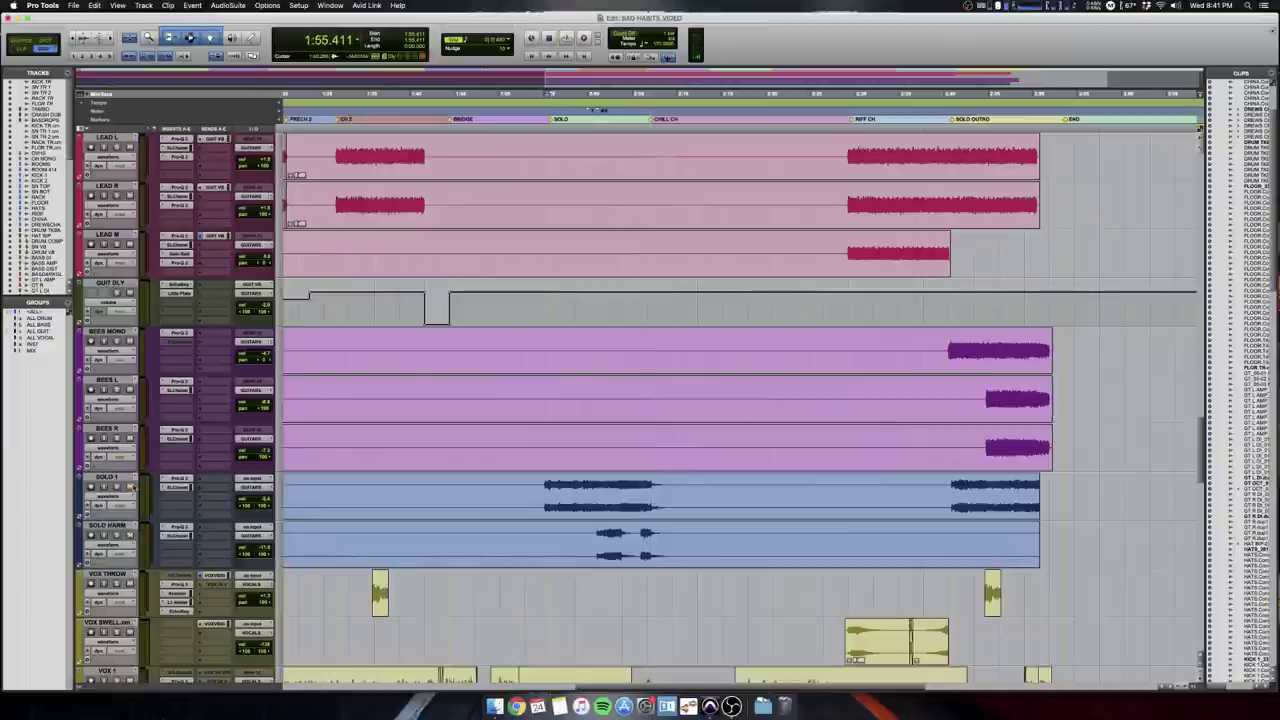
click(130, 487)
Look over the rhythm, octave, twang and lead guitar tracks to compare where each part comes in across the song's sections.
key(r)
key(r)
scroll(130, 487, up, 3)
scroll(402, 484, up, 1)
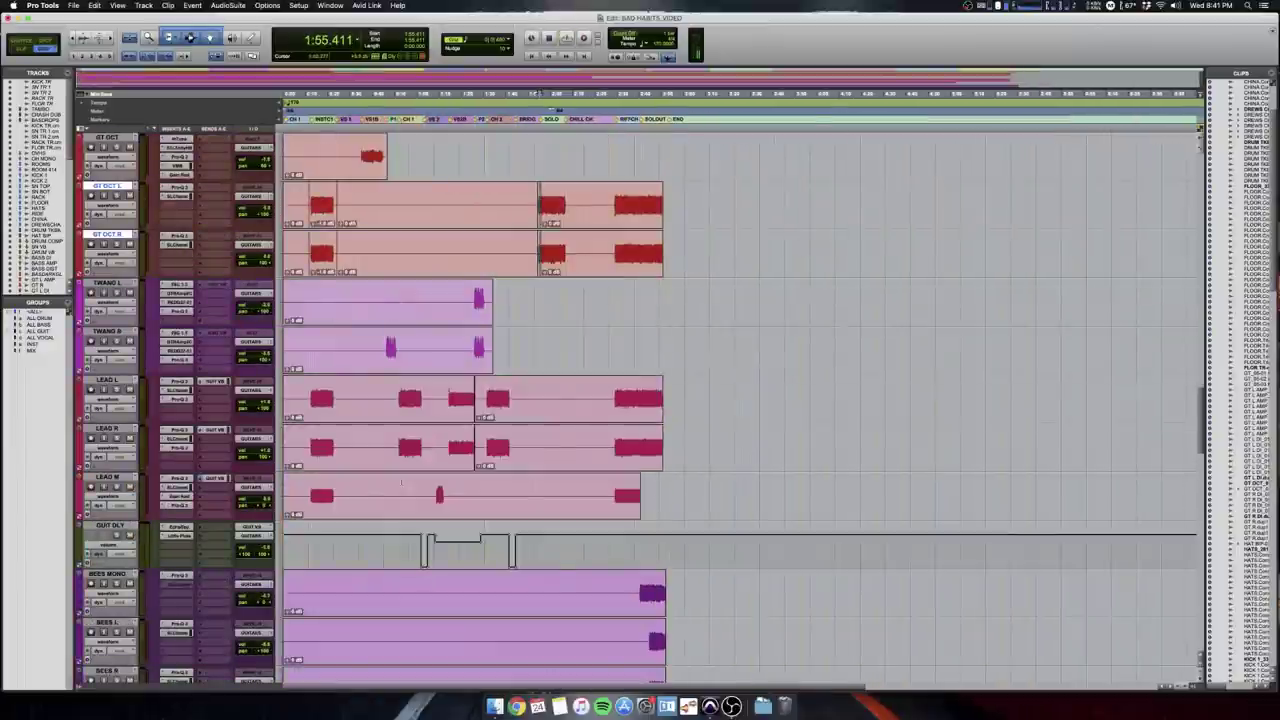
key(super+bracketright)
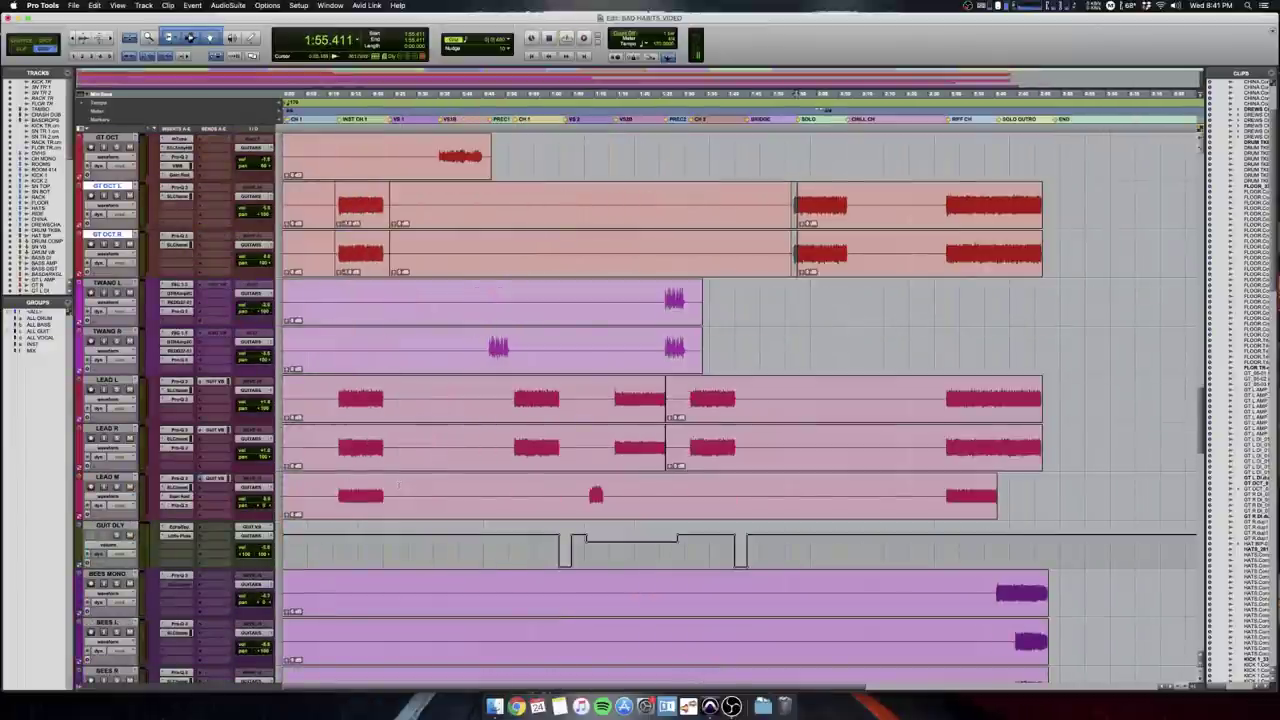
key(super+bracketright)
key(super+bracketright)
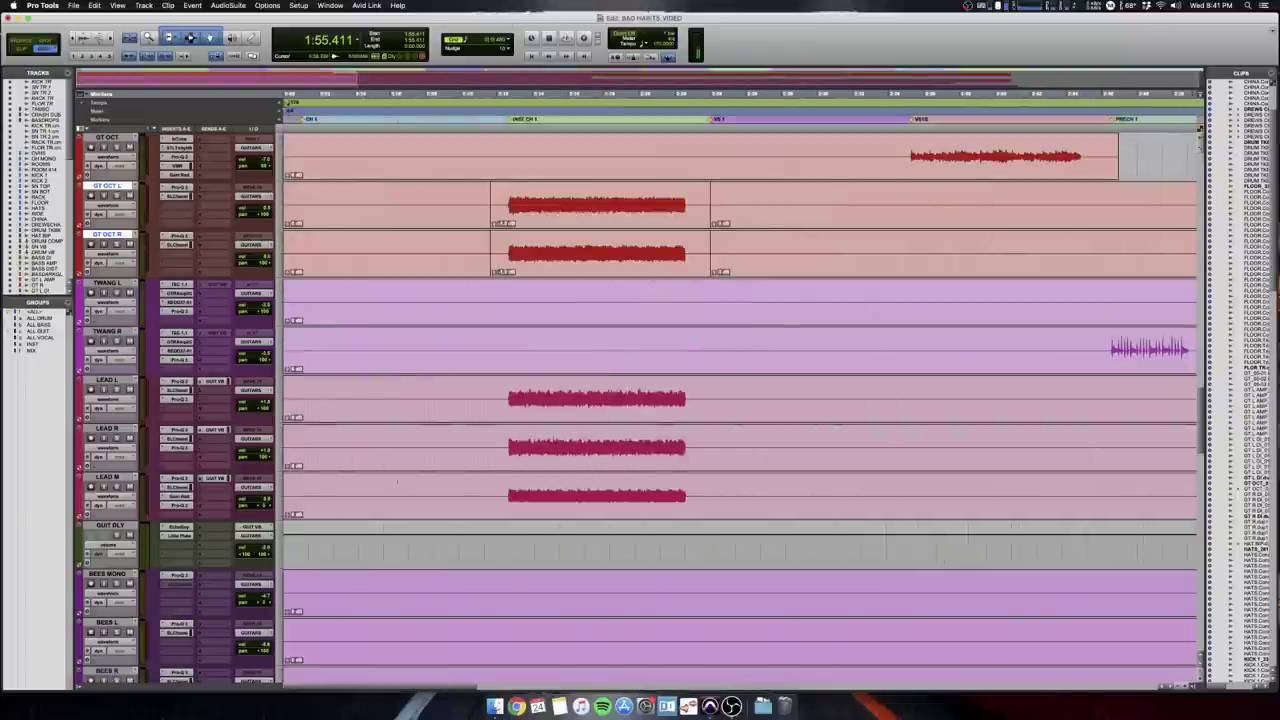
scroll(397, 481, up, 5)
scroll(397, 481, down, 2)
scroll(398, 482, down, 1)
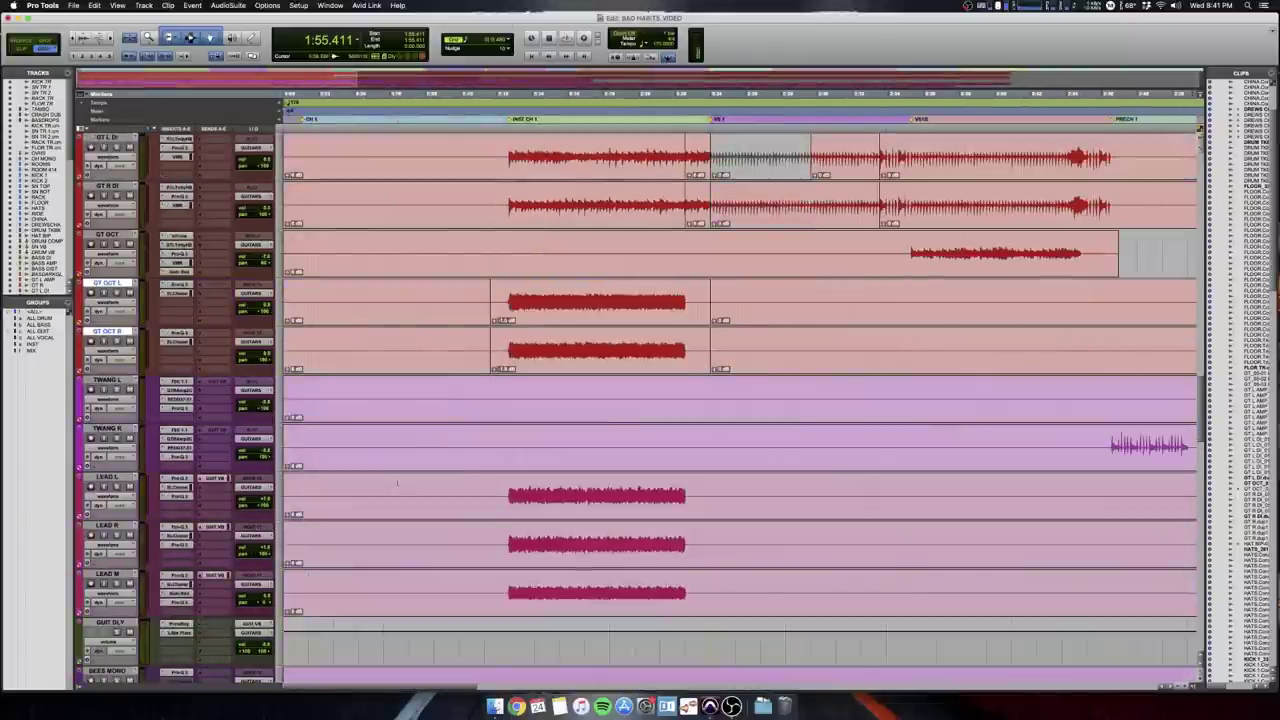
scroll(399, 484, right, 2)
key(super+bracketleft)
scroll(399, 484, up, 6)
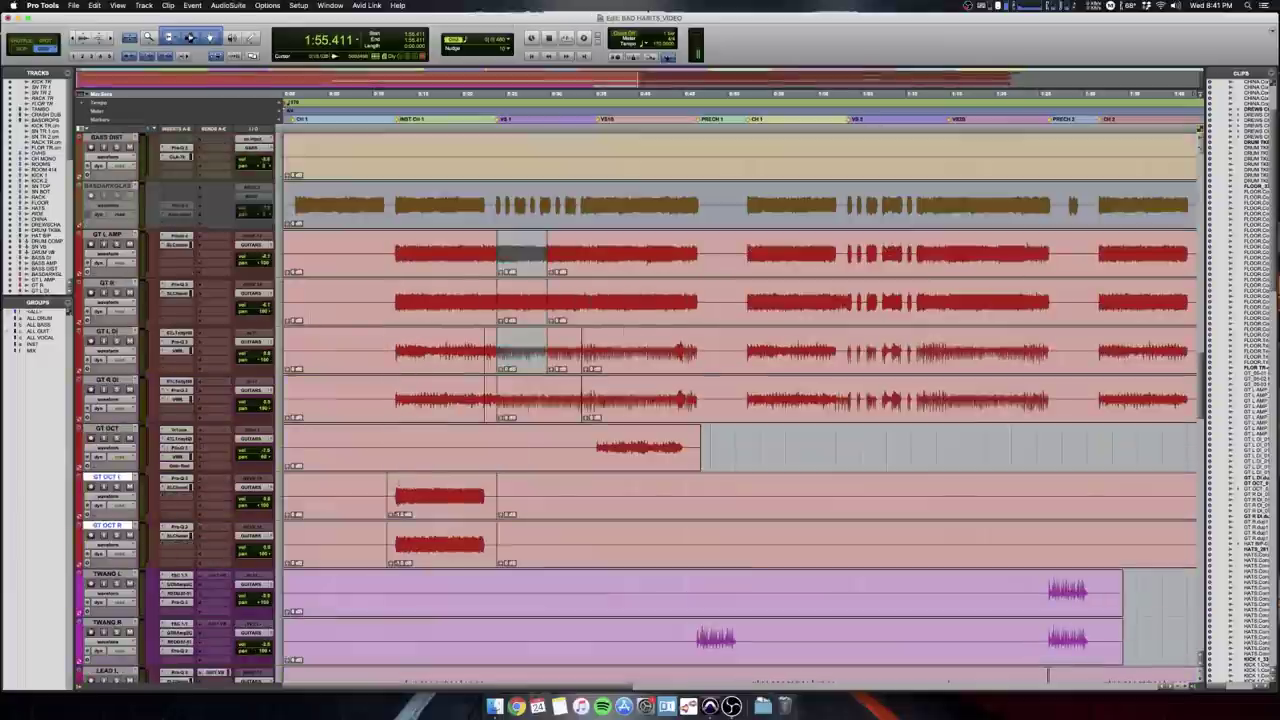
scroll(399, 484, left, 1)
scroll(740, 400, down, 3)
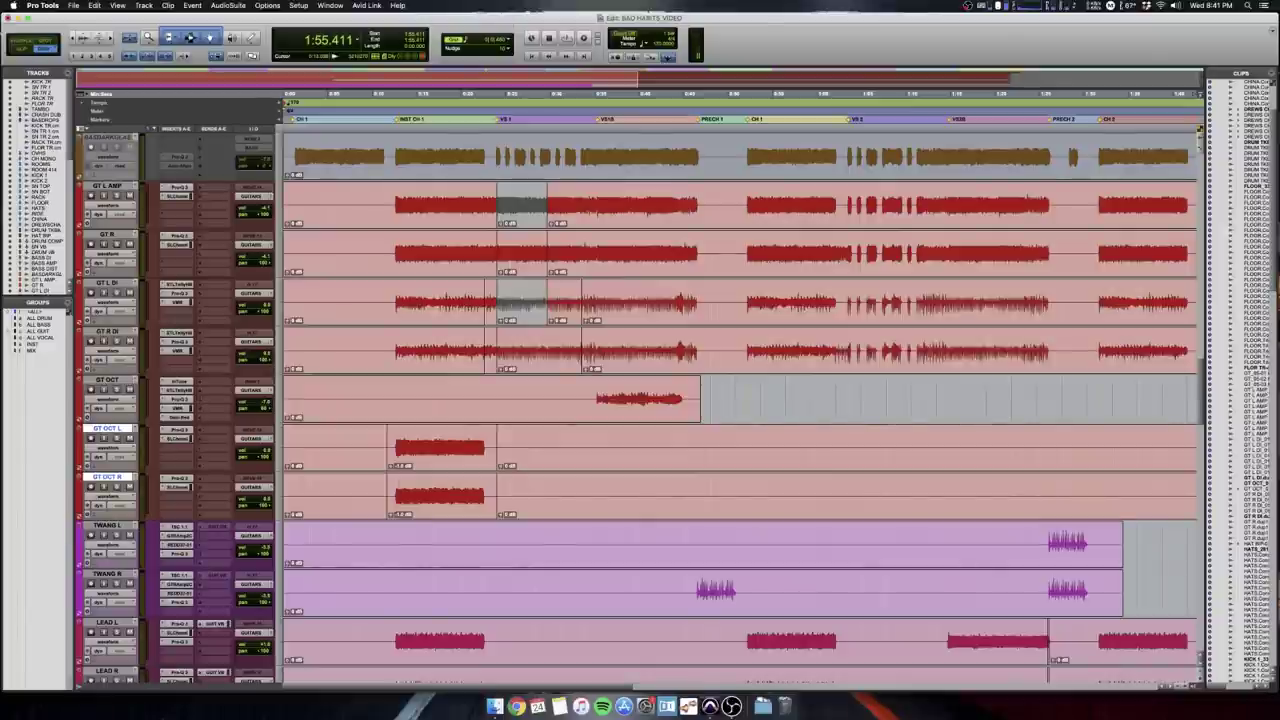
scroll(399, 485, down, 1)
scroll(399, 485, down, 1)
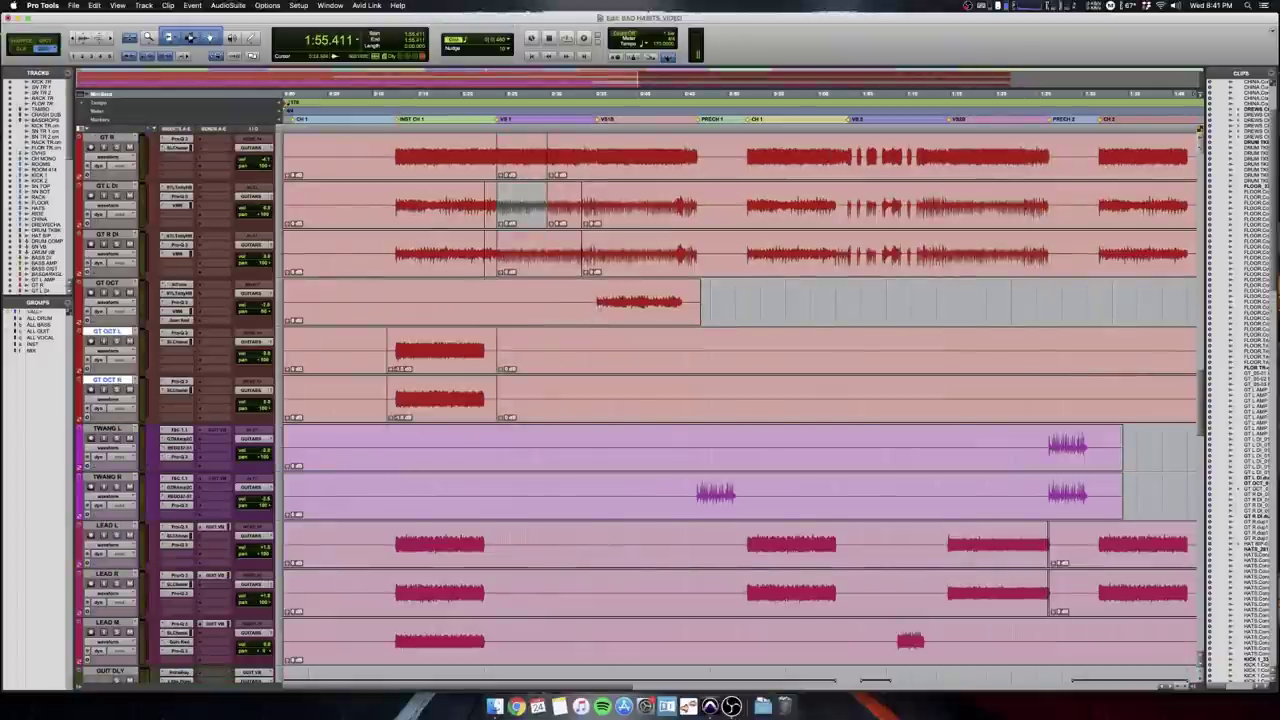
Place the edit cursor at 0:34.764 on GT OCT, just before its part, and audition the track soloed.
click(600, 306)
scroll(521, 205, right, 3)
scroll(521, 205, left, 2)
key(t)
key(r)
scroll(521, 205, up, 1)
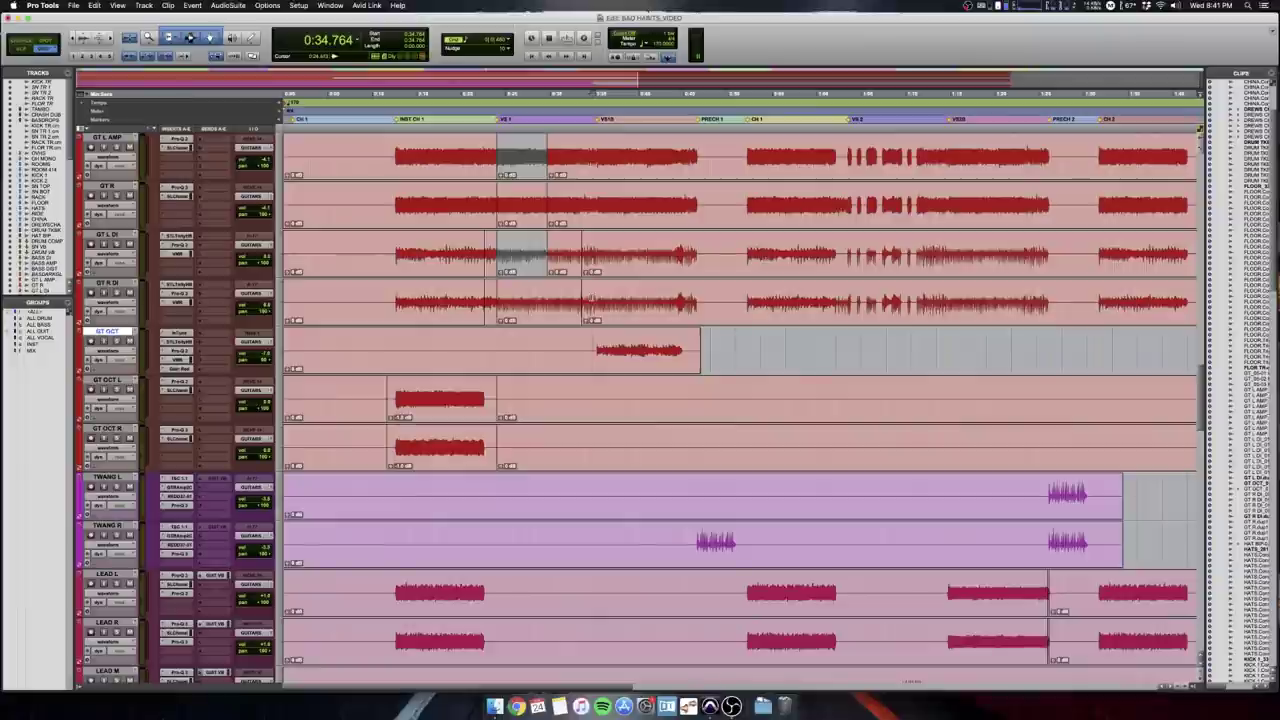
scroll(740, 400, right, 1)
scroll(740, 400, left, 1)
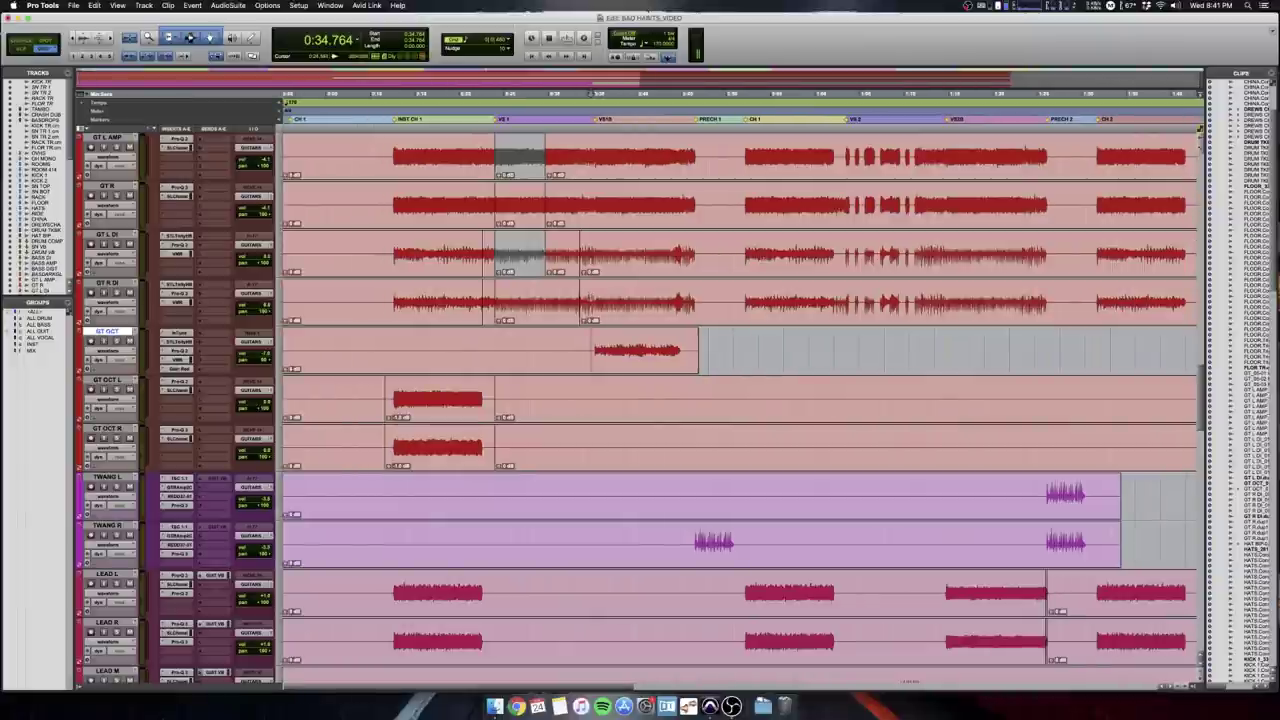
scroll(740, 400, up, 1)
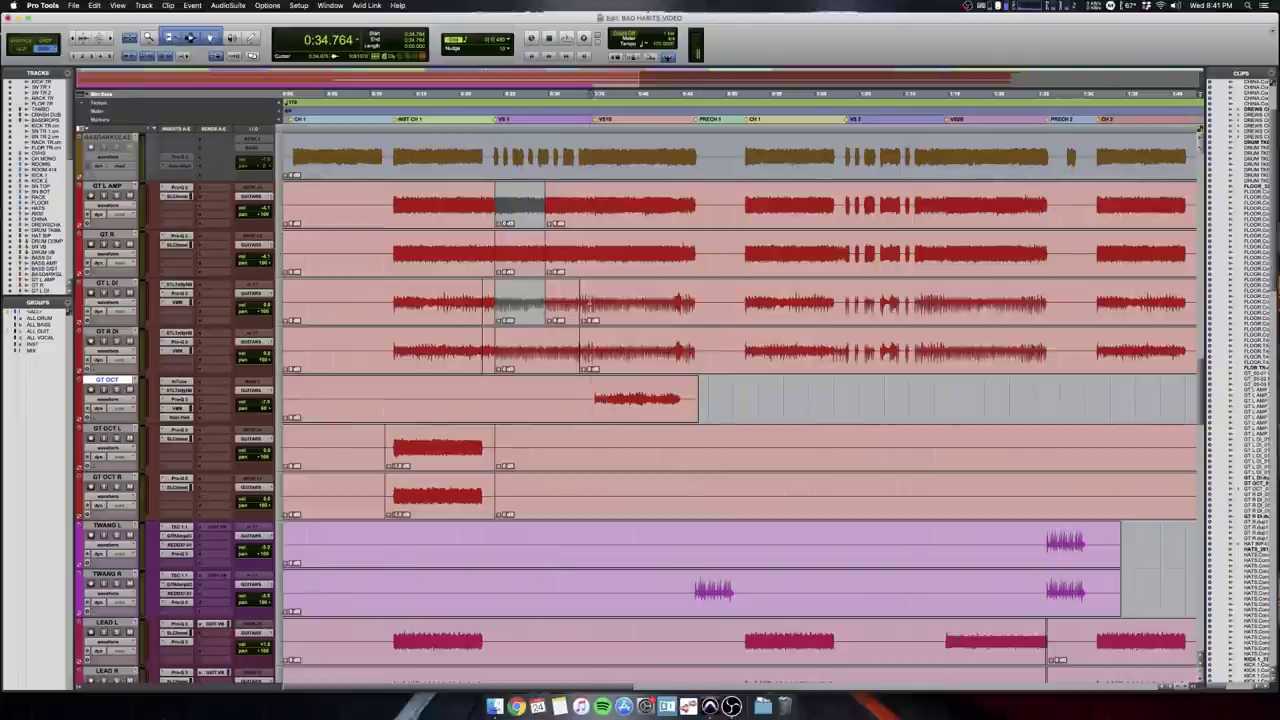
key(space)
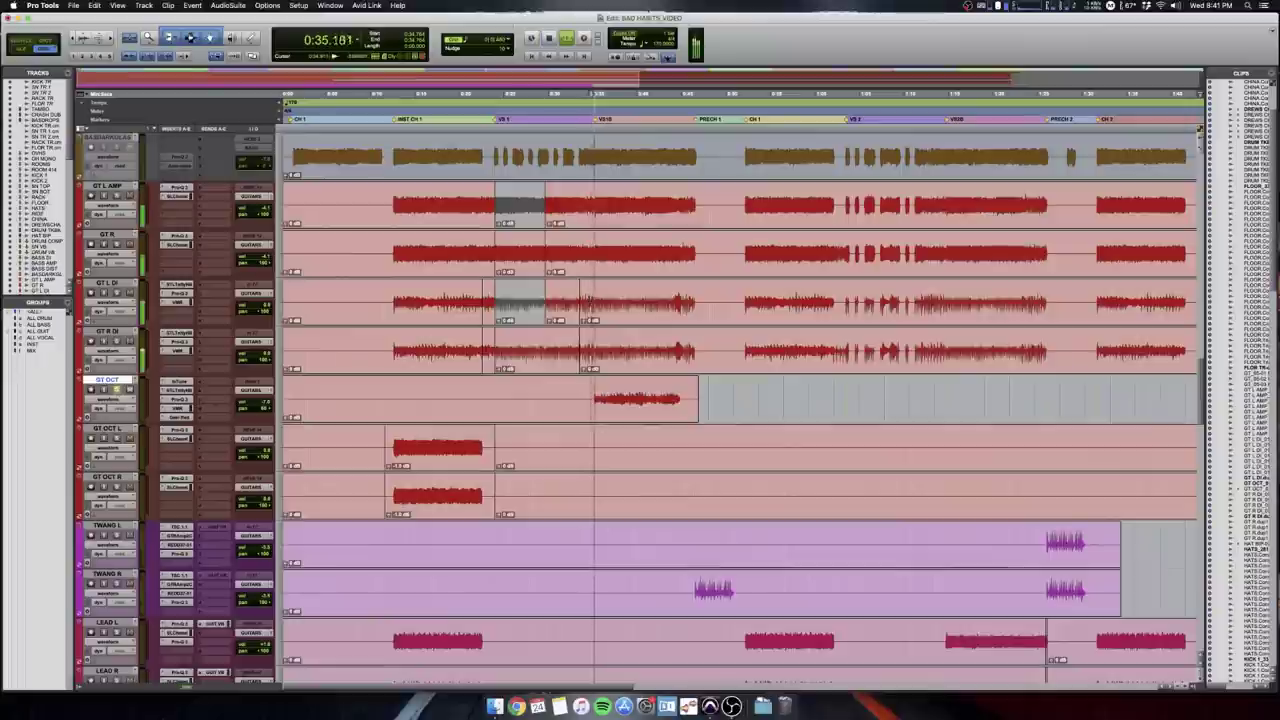
scroll(605, 422, down, 1)
key(r)
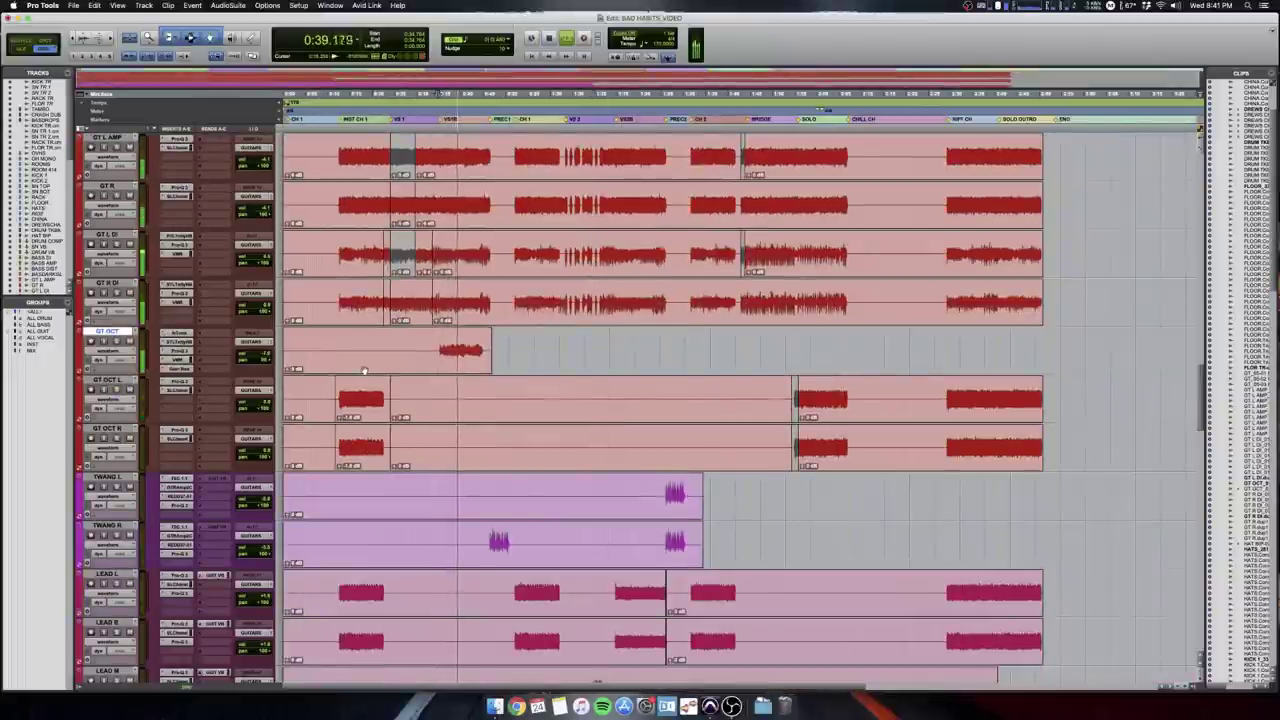
key(space)
Inspect the Gain Reduction plug-in on GT OCT, play the part back with the track unsoloed, and close the plug-in.
click(176, 369)
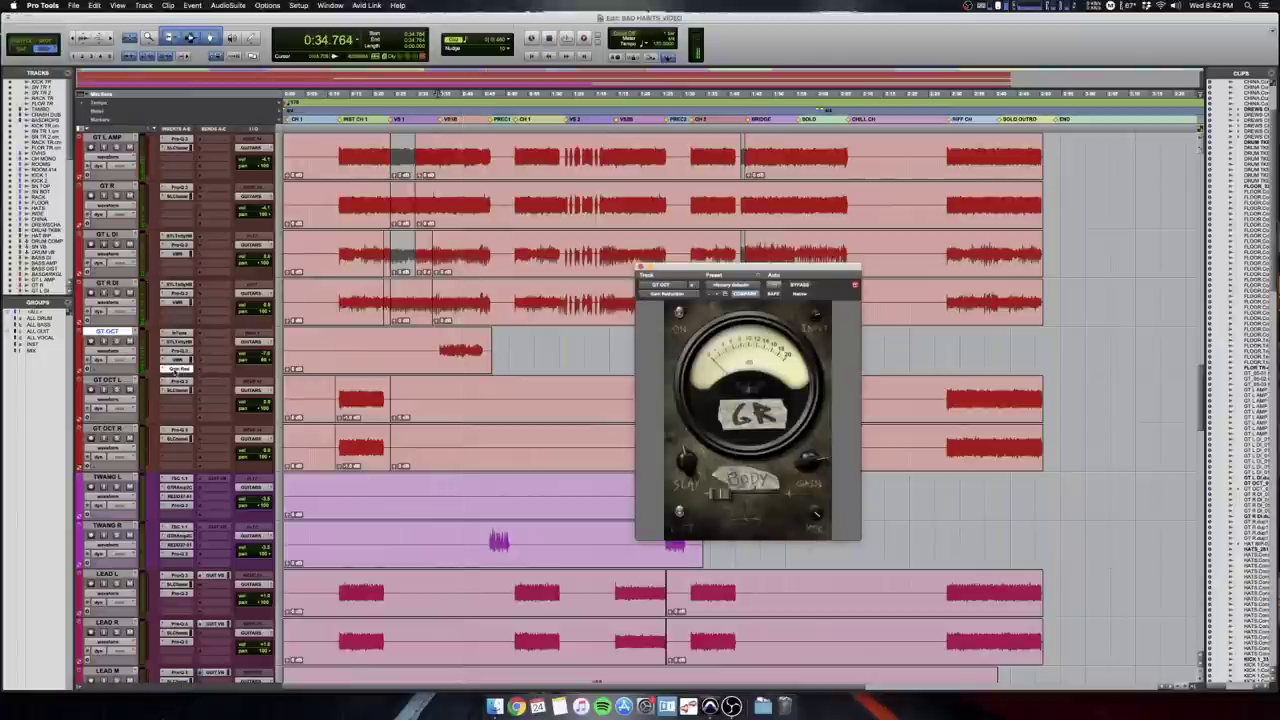
drag(755, 268, 728, 352)
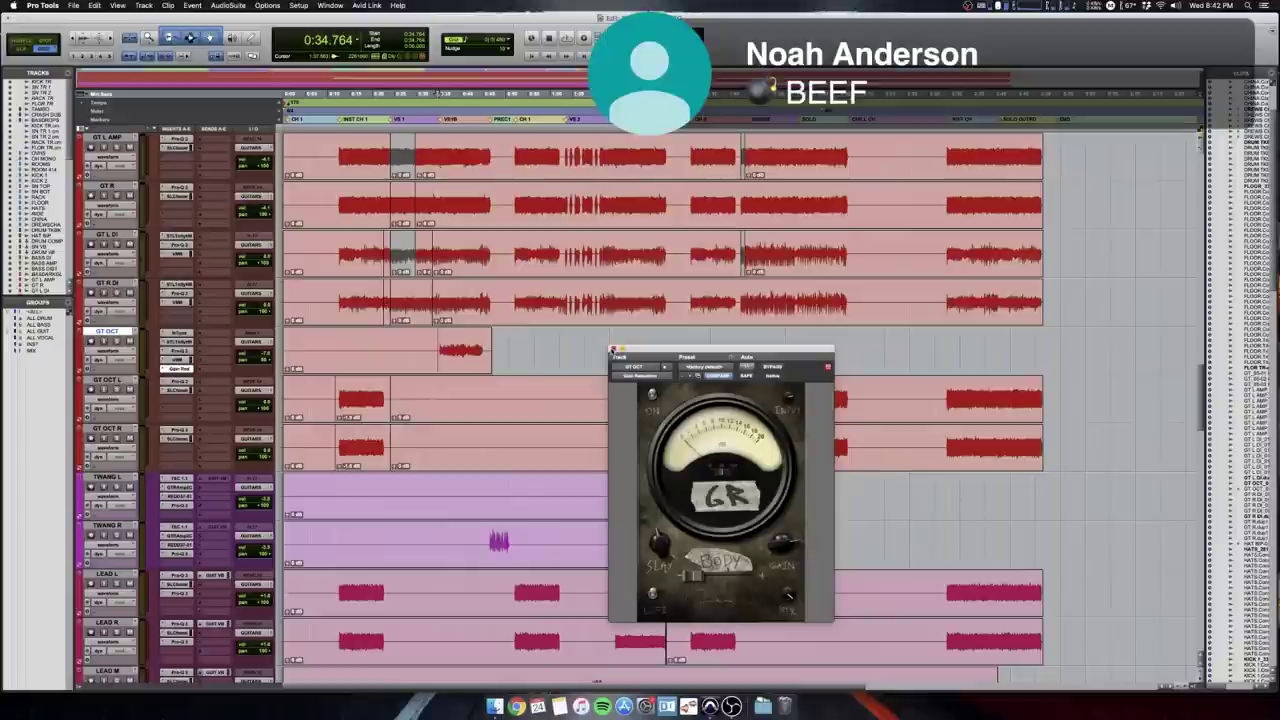
key(shift+s)
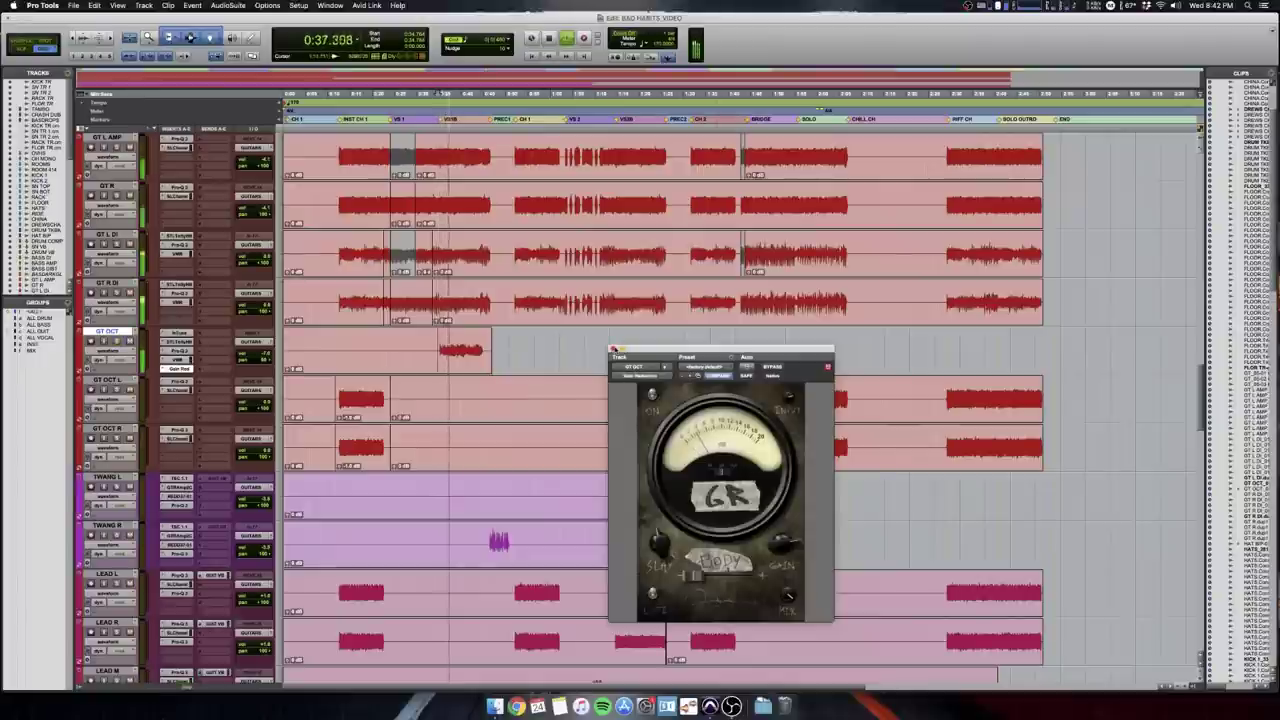
click(613, 349)
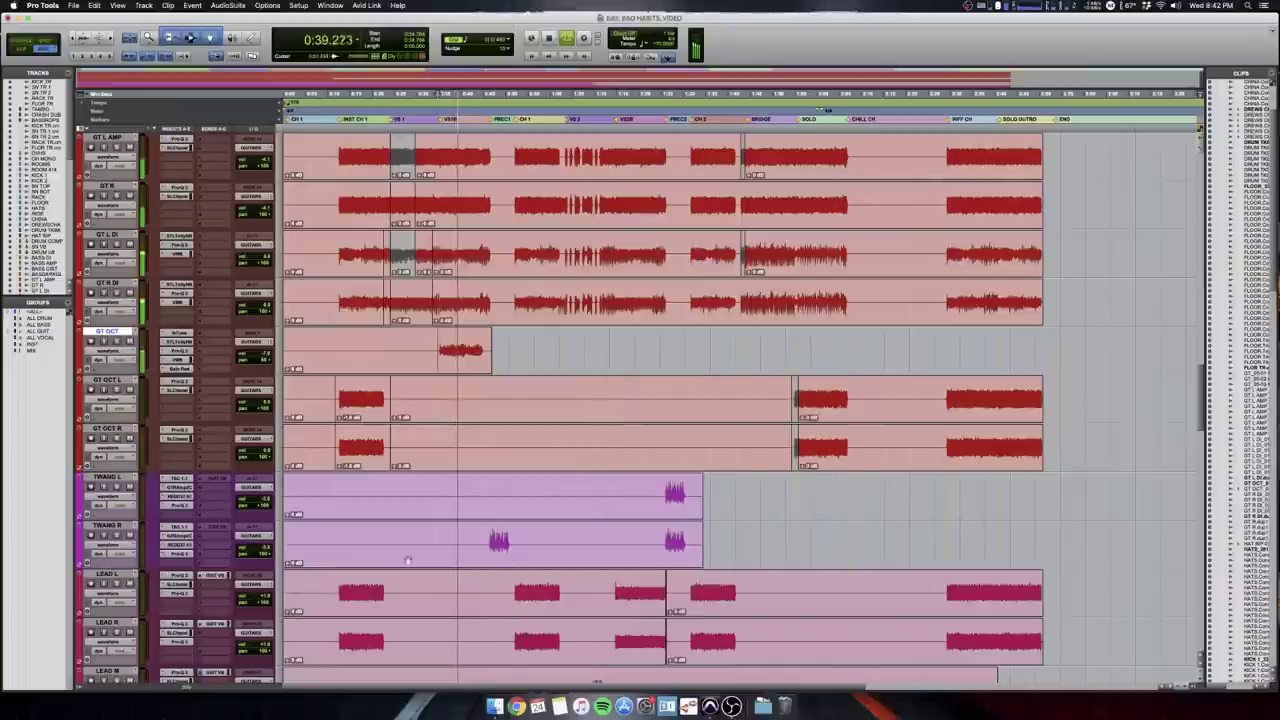
Select the PRECH 2 part on TWANG L and TWANG R and audition both tracks soloed.
click(486, 528)
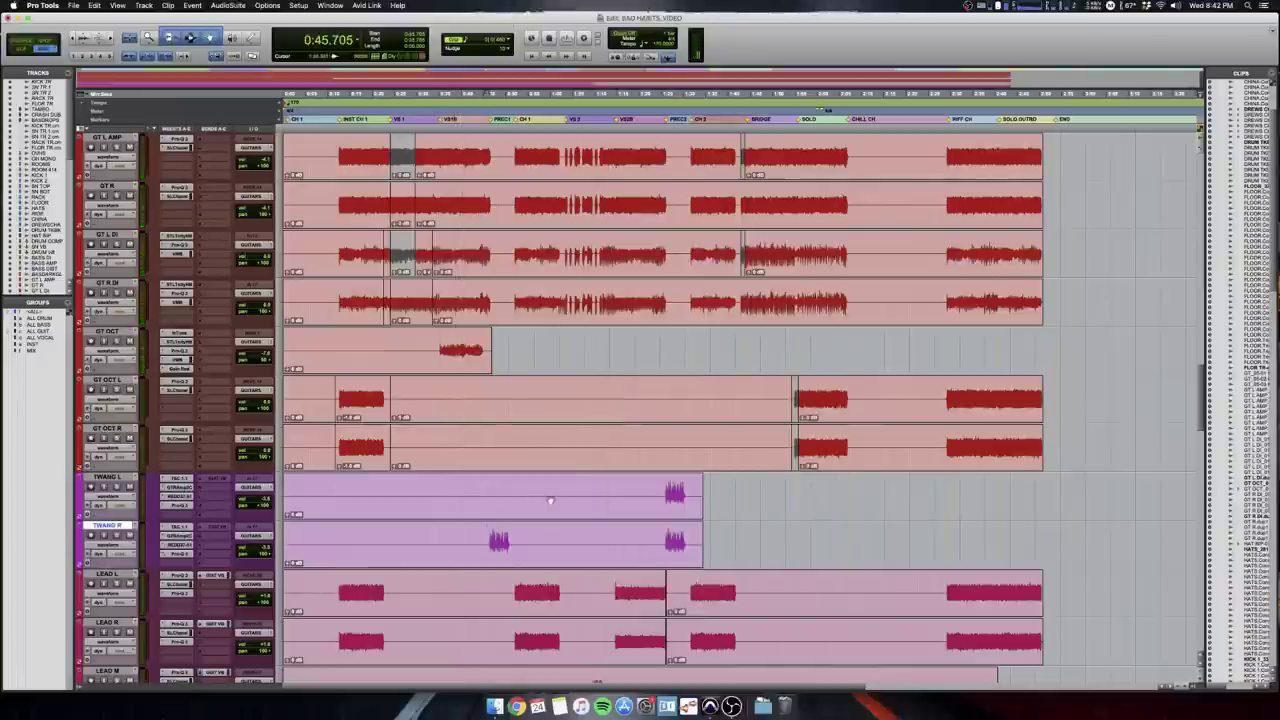
click(662, 490)
key(t)
key(t)
key(t)
drag(765, 496, 941, 540)
scroll(940, 527, right, 3)
scroll(930, 526, left, 1)
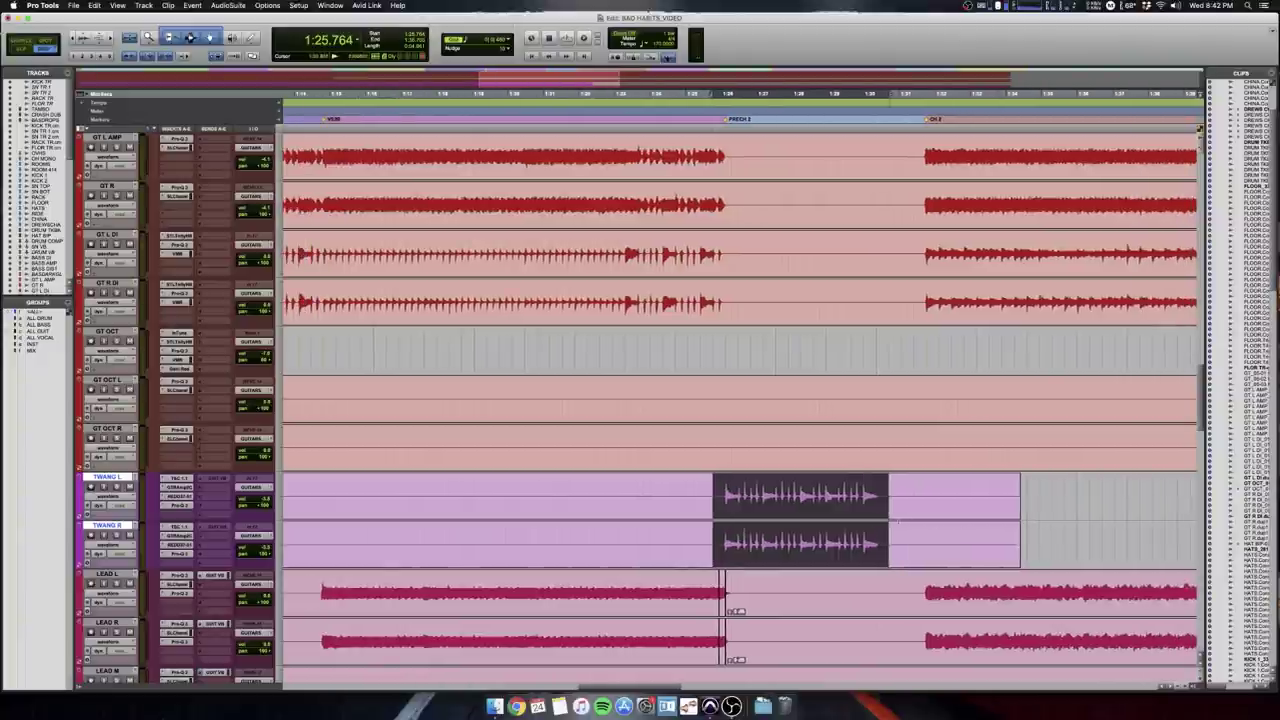
key(r)
scroll(898, 523, down, 1)
key(super+bracketright)
key(space)
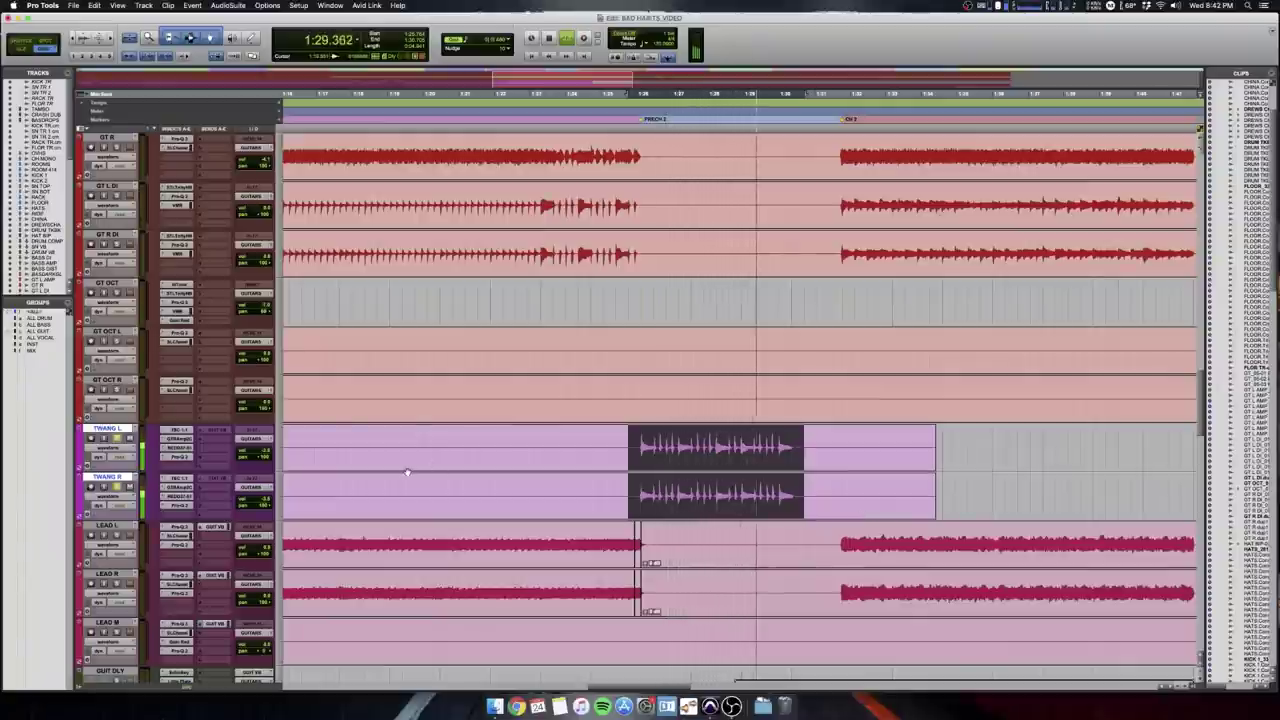
key(space)
Inspect the GTR amplifier settings on TWANG L, close them, and open the track's REDD.37-51 plug-in.
click(182, 439)
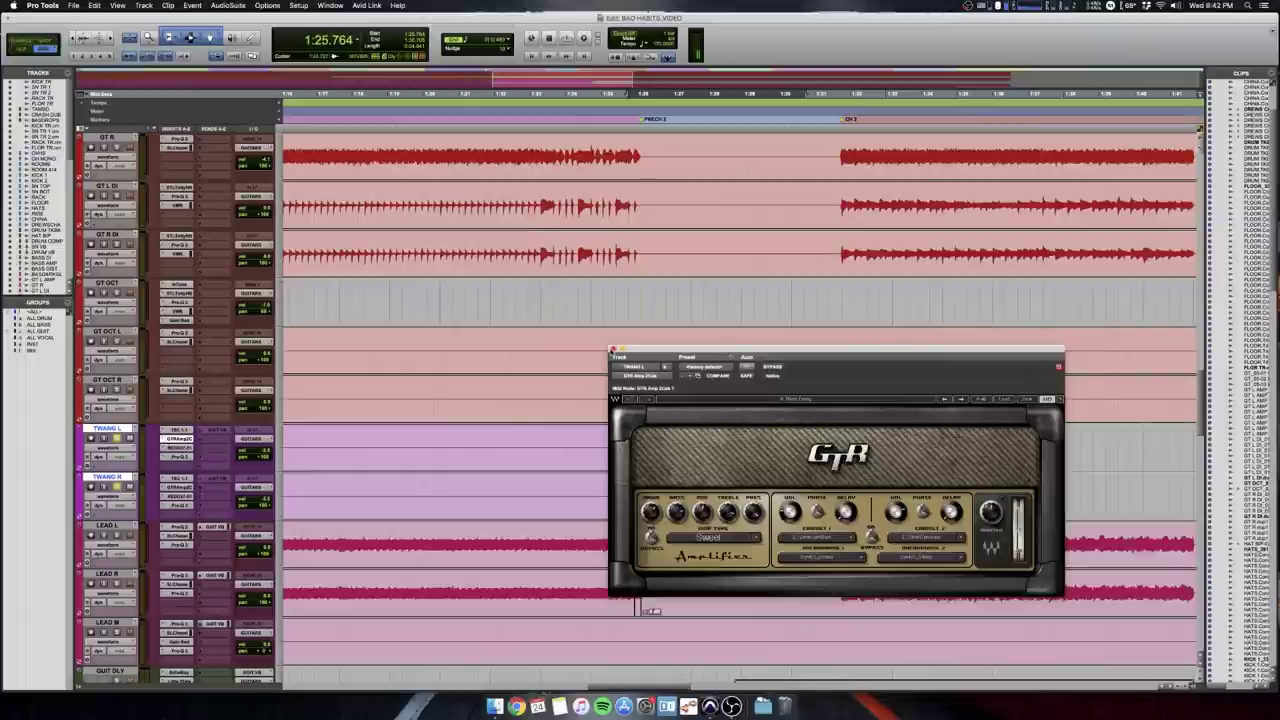
click(613, 351)
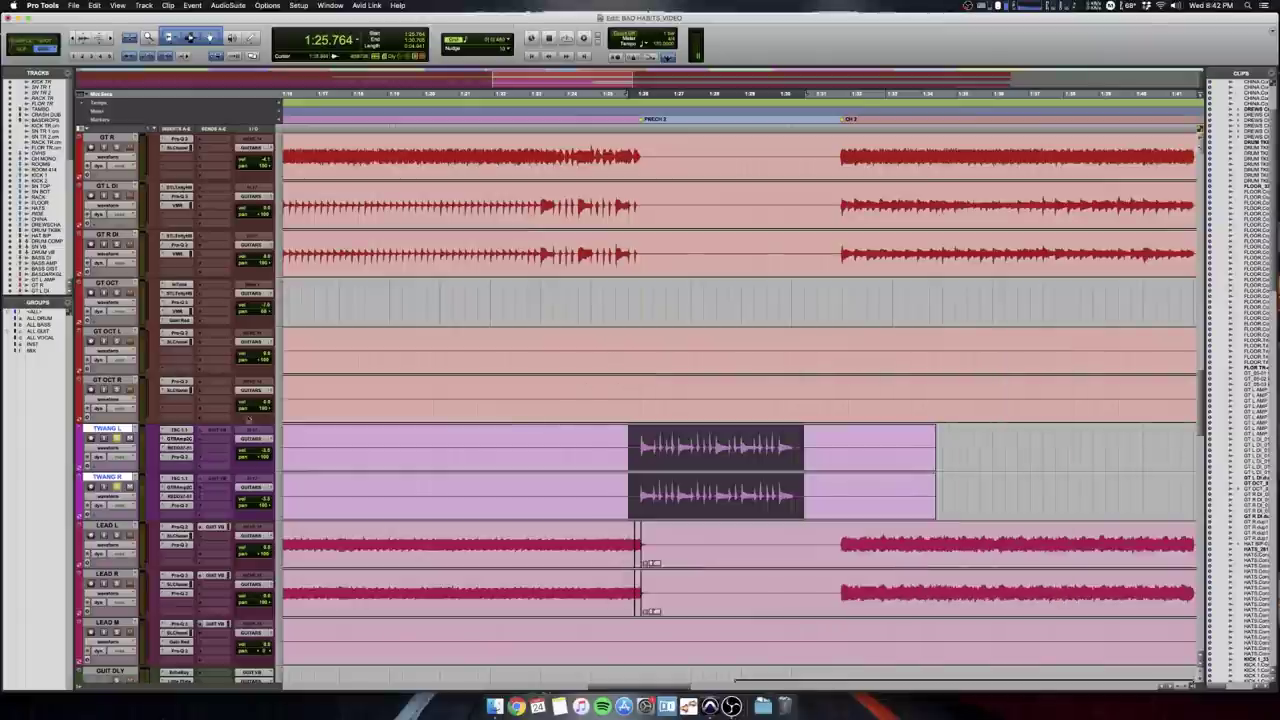
click(186, 447)
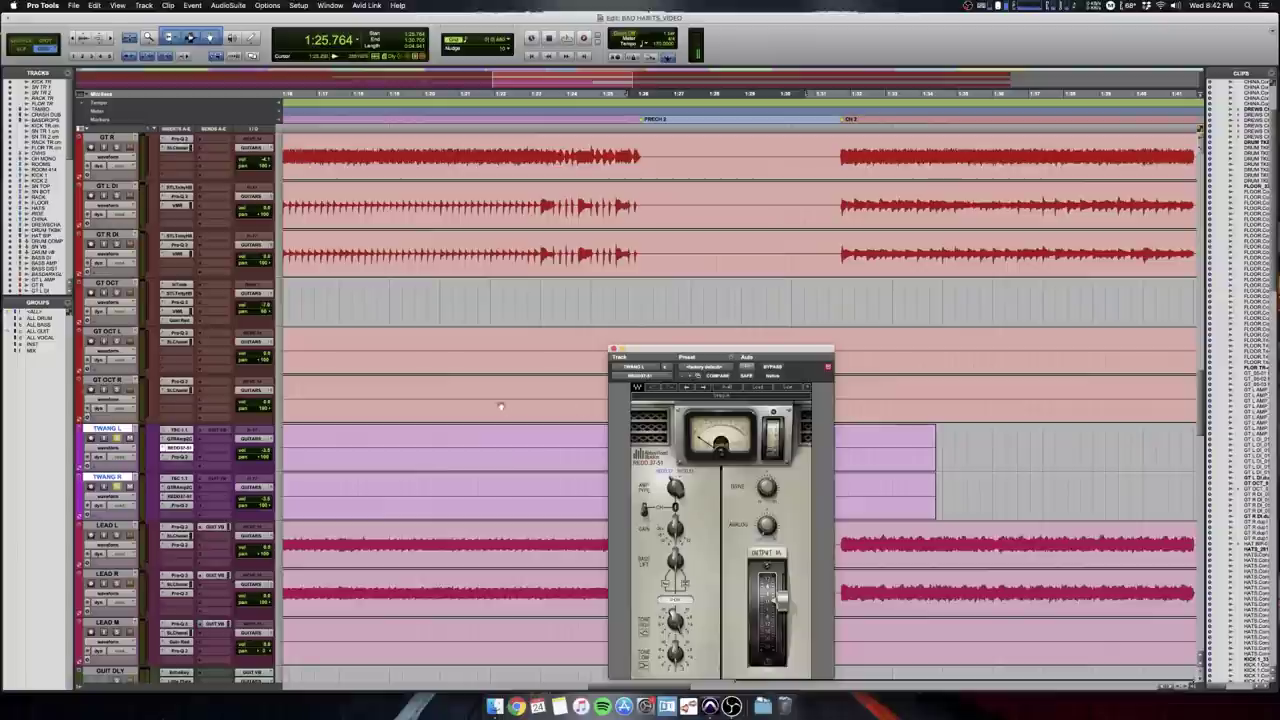
Place the edit cursor at 1:25.941, just before the PRECH 2 twang part, and audition TWANG L with the REDD.37-51 bypassed.
scroll(503, 407, right, 5)
scroll(740, 400, right, 2)
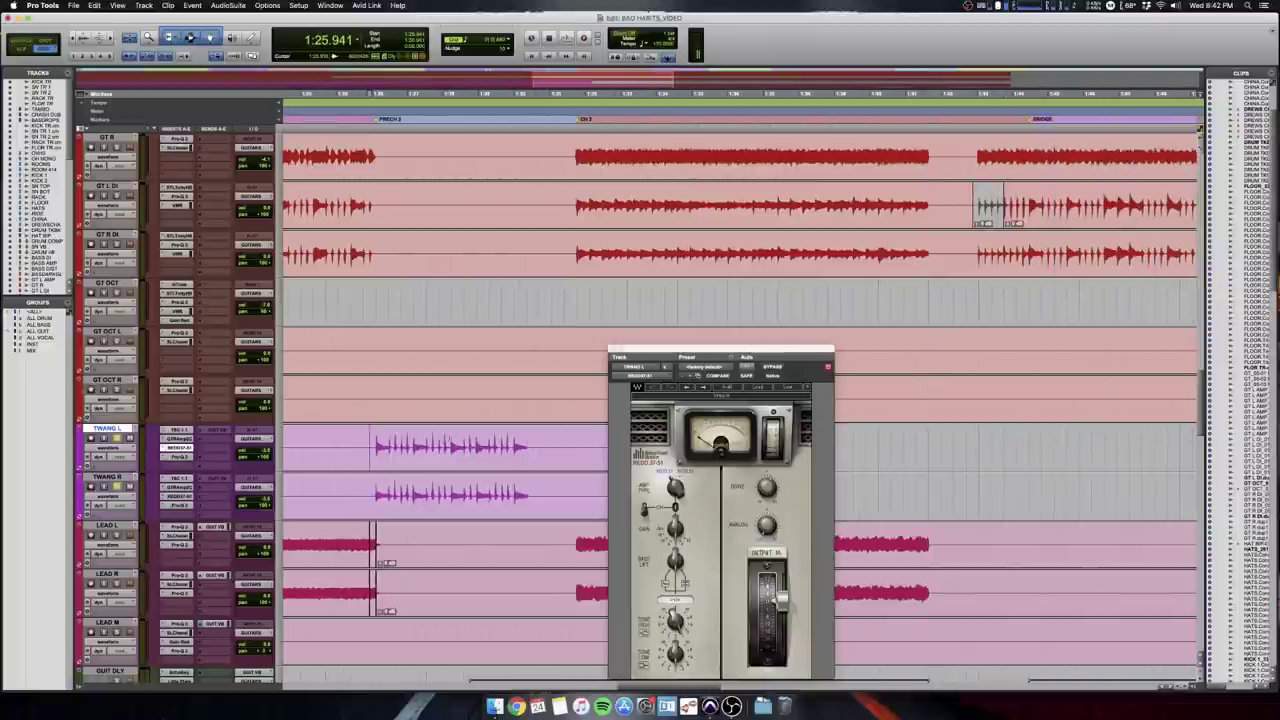
drag(376, 445, 538, 500)
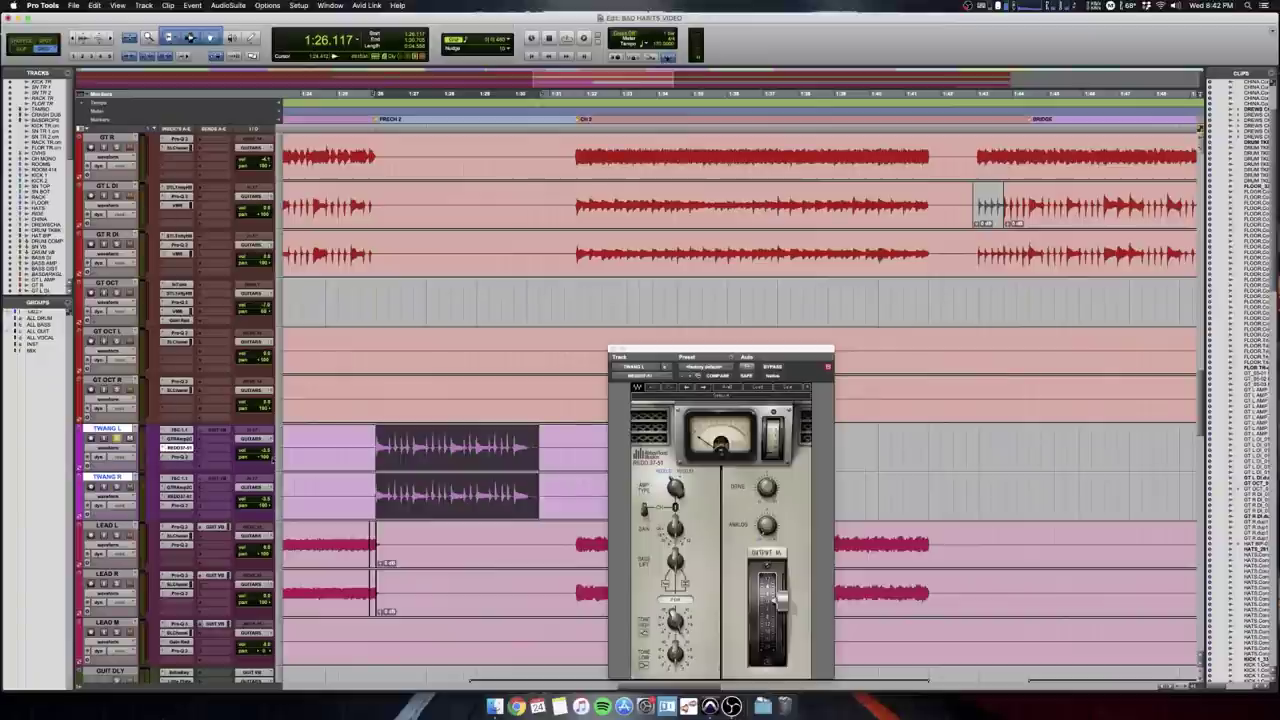
click(370, 437)
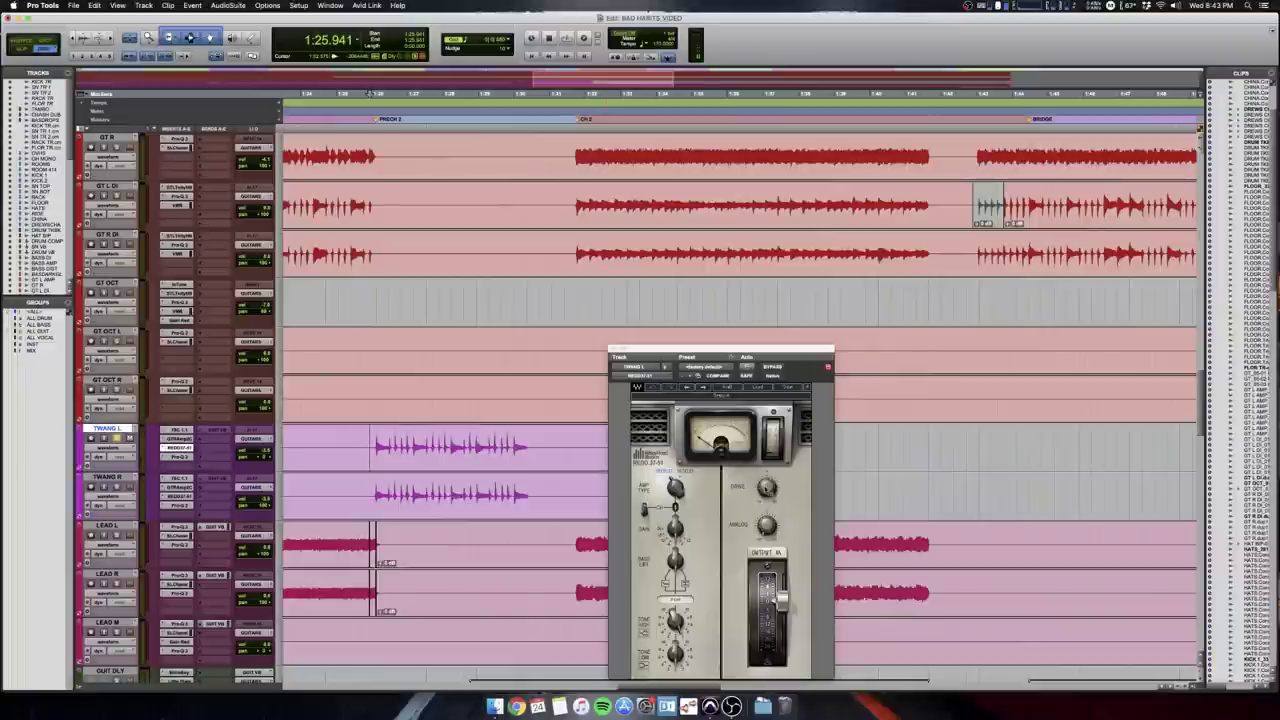
key(space)
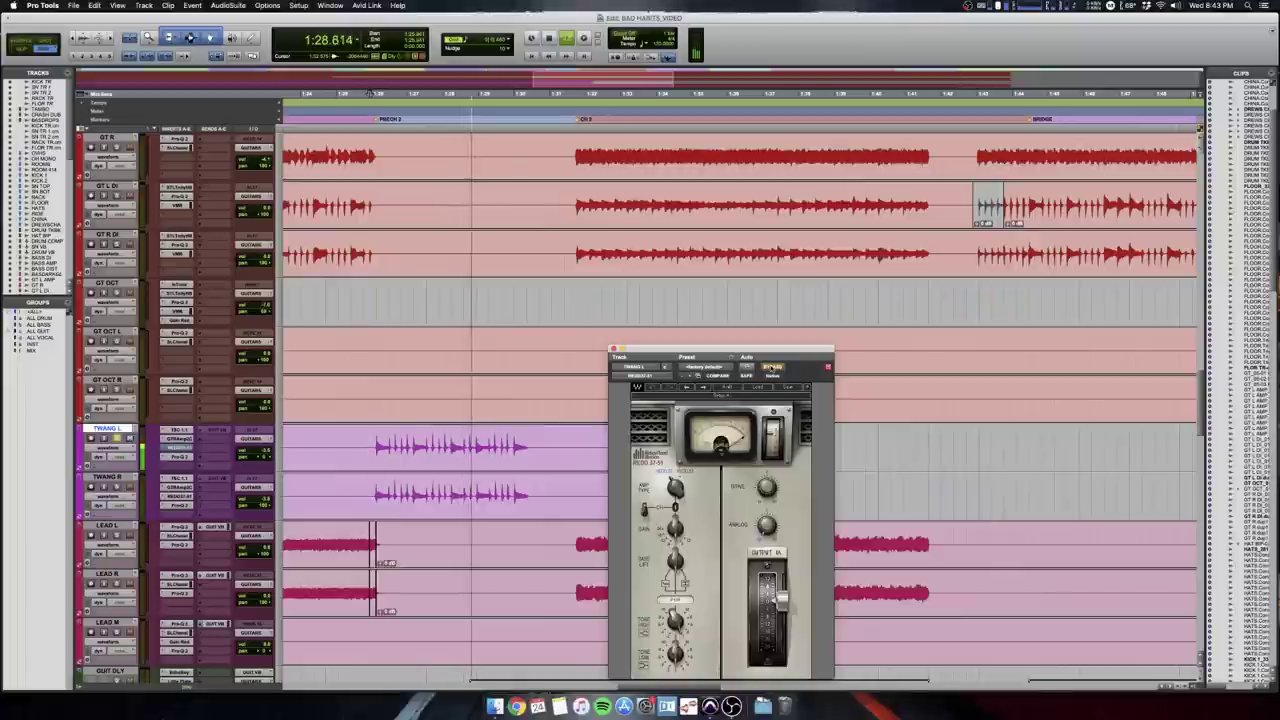
key(space)
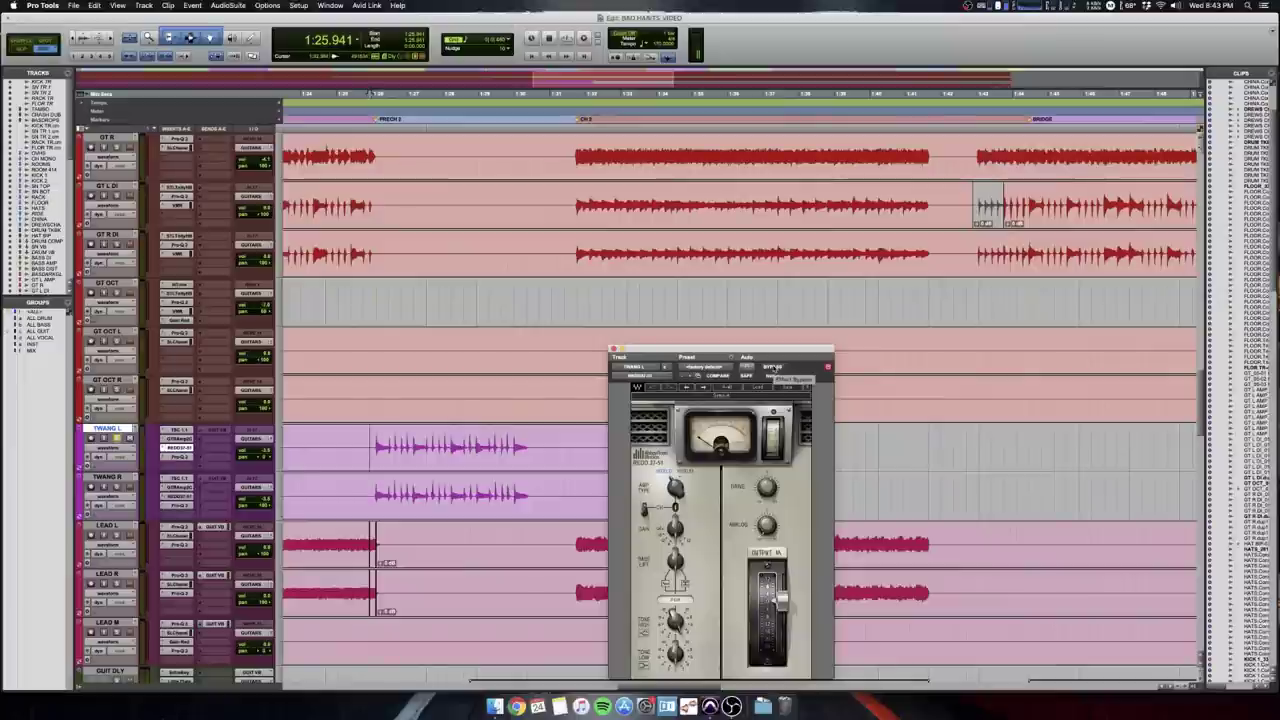
Audition the PRECH 2 twang part with the REDD.37-51 active, including both sides together, and close the plug-in.
key(space)
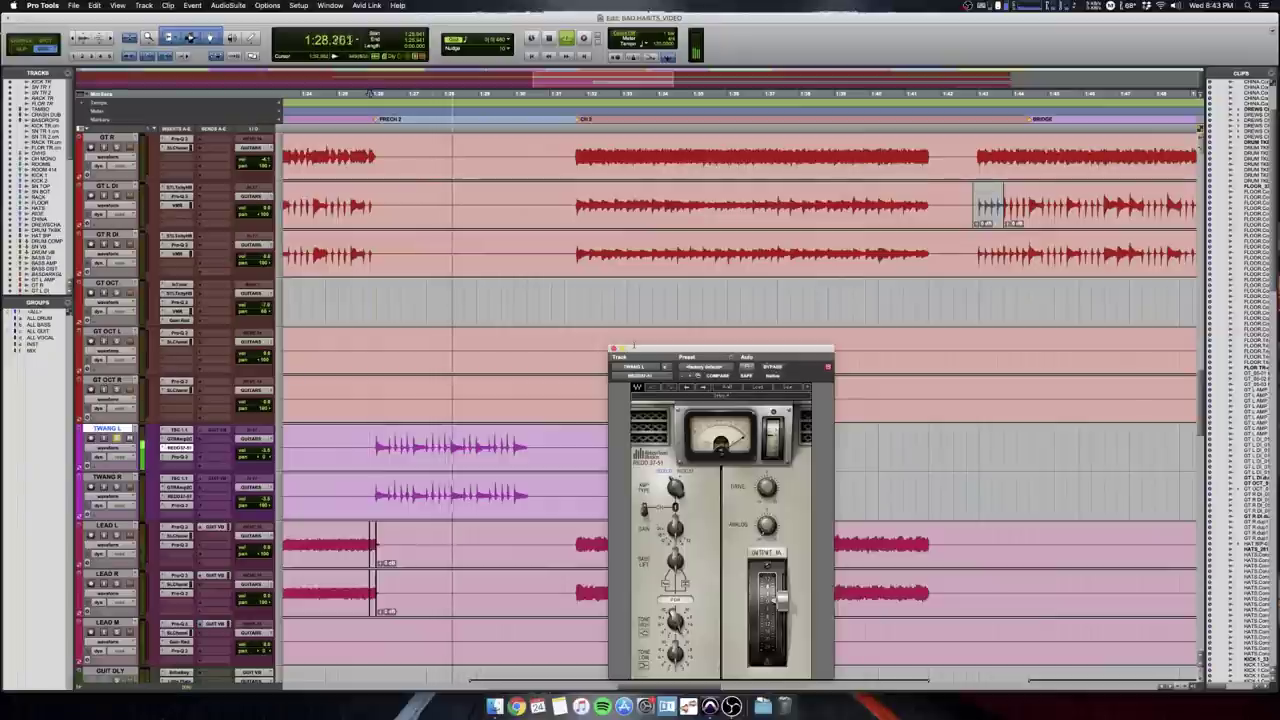
key(space)
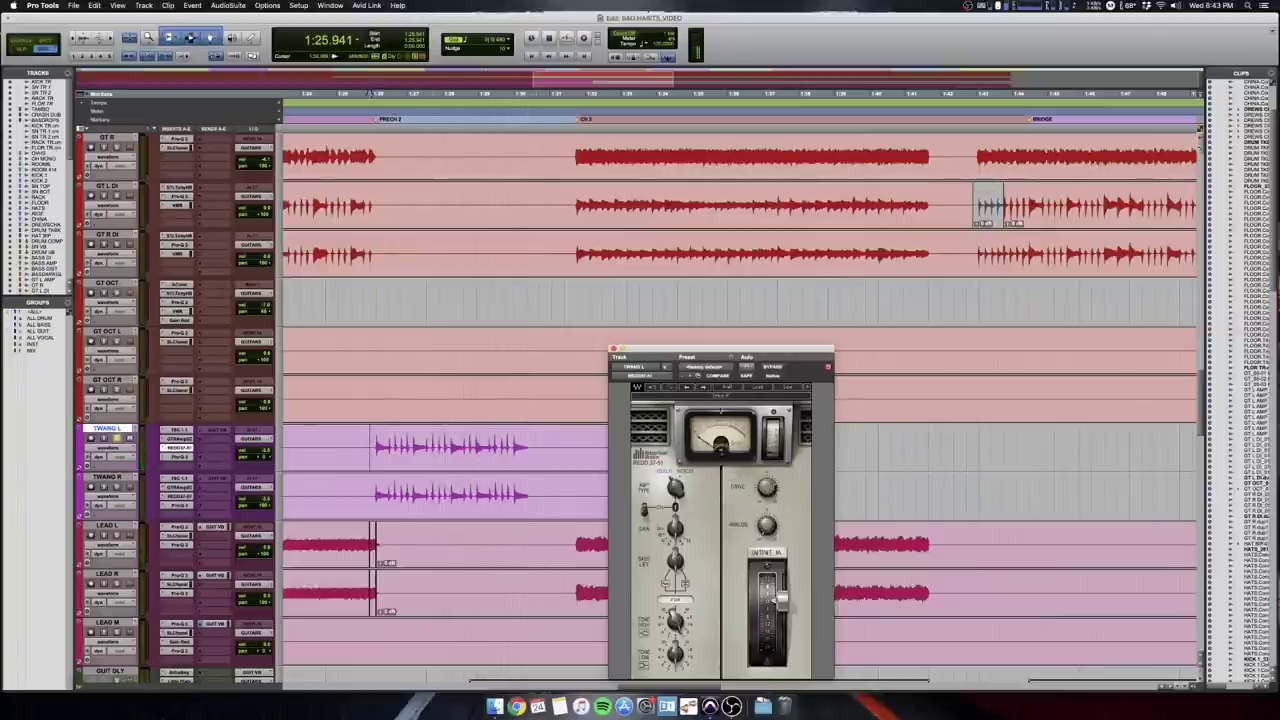
key(space)
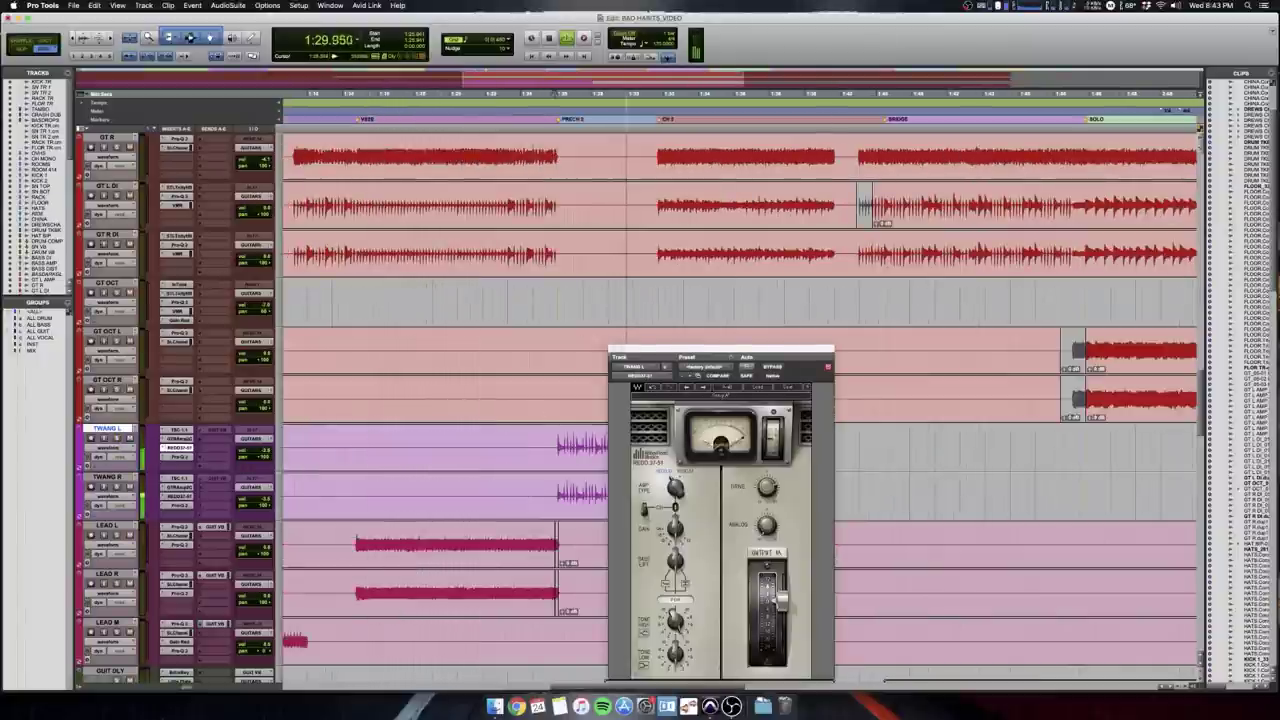
click(613, 353)
key(space)
Select most of the INST CH 1 part on LEAD L and LEAD R.
scroll(596, 414, left, 5)
scroll(596, 415, up, 1)
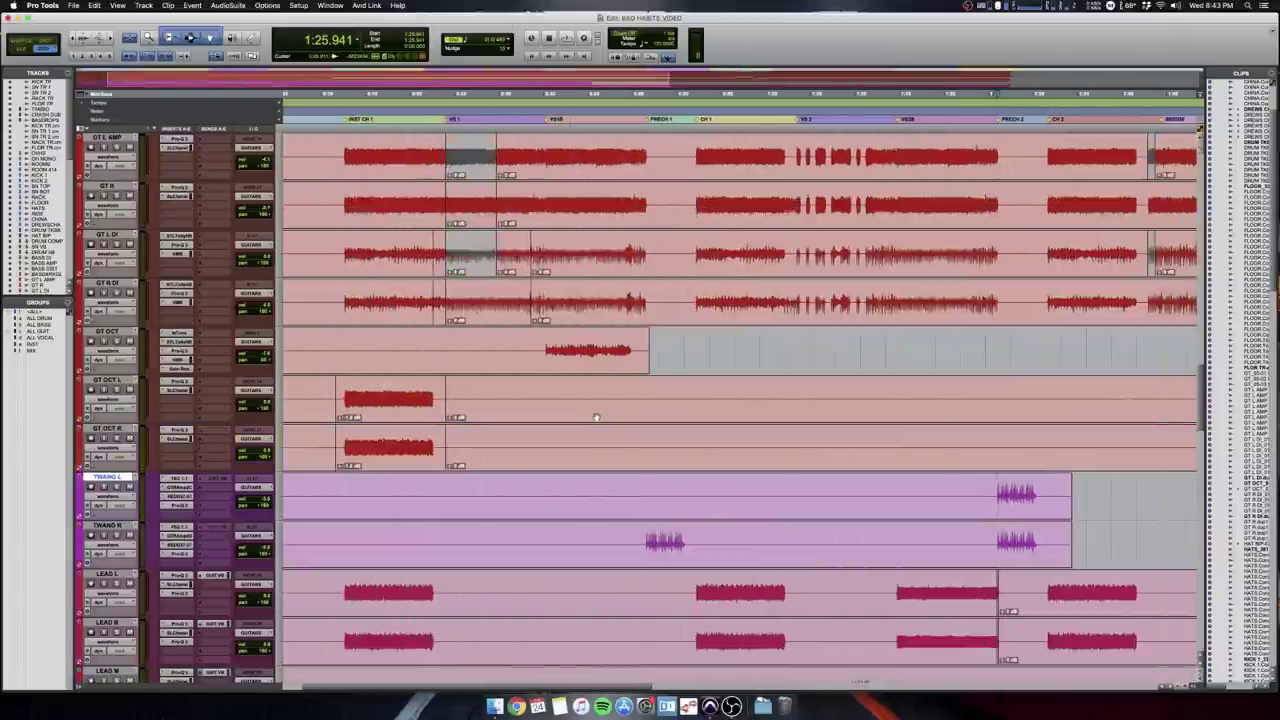
scroll(597, 417, down, 2)
scroll(599, 417, down, 5)
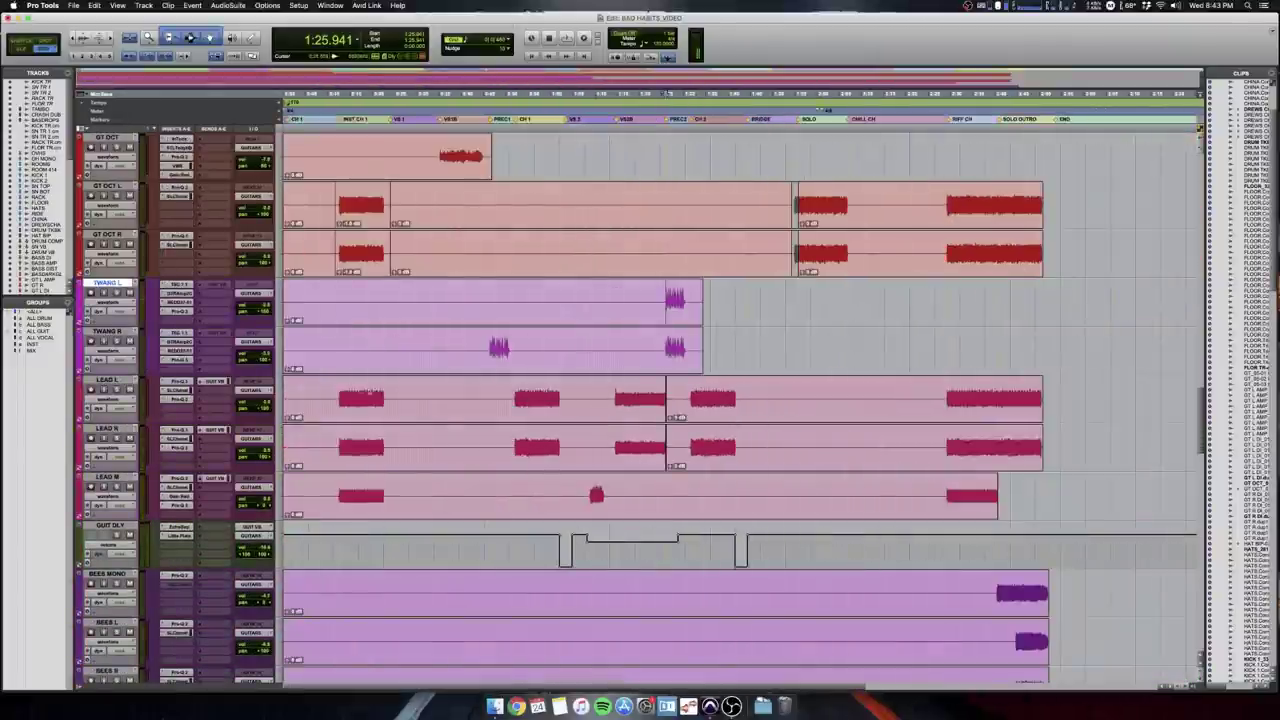
drag(361, 395, 389, 446)
key(t)
key(t)
key(t)
drag(559, 399, 910, 450)
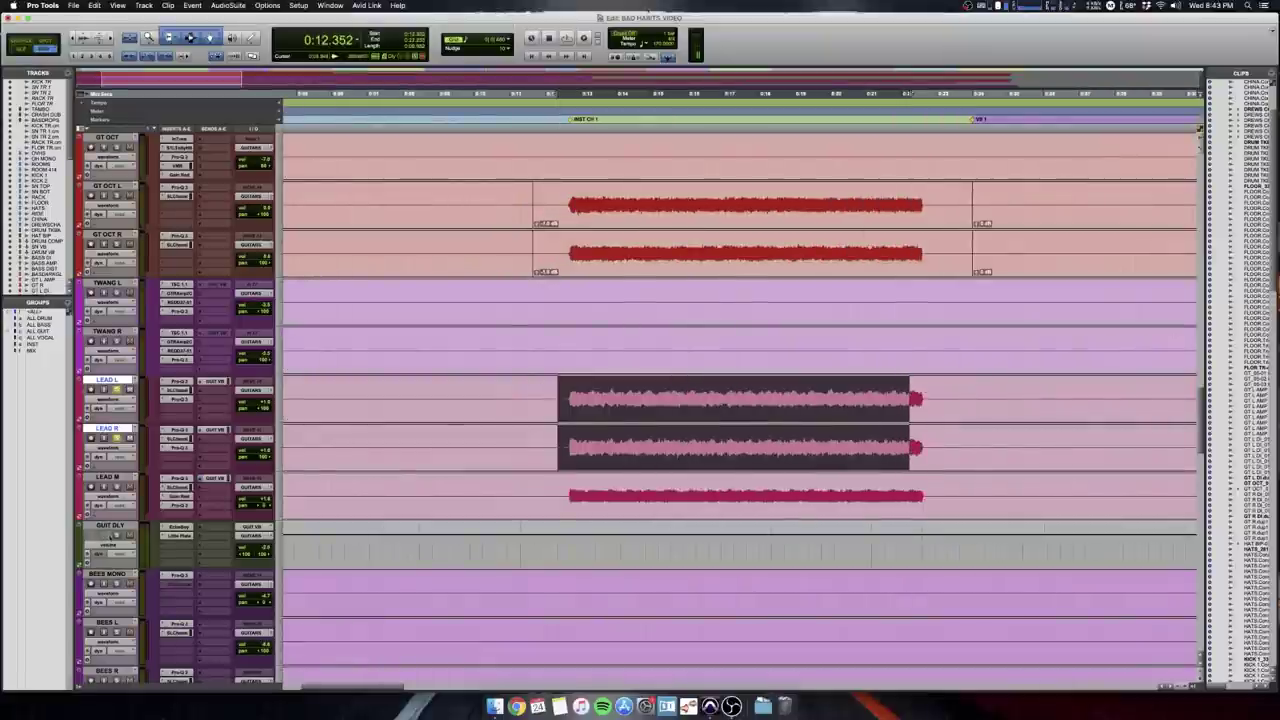
Place the edit cursor at 0:12.352 on LEAD L, just before INST CH 1, and audition LEAD L and LEAD R soloed.
scroll(740, 420, right, 3)
drag(463, 395, 469, 395)
key(space)
key(space)
key(space)
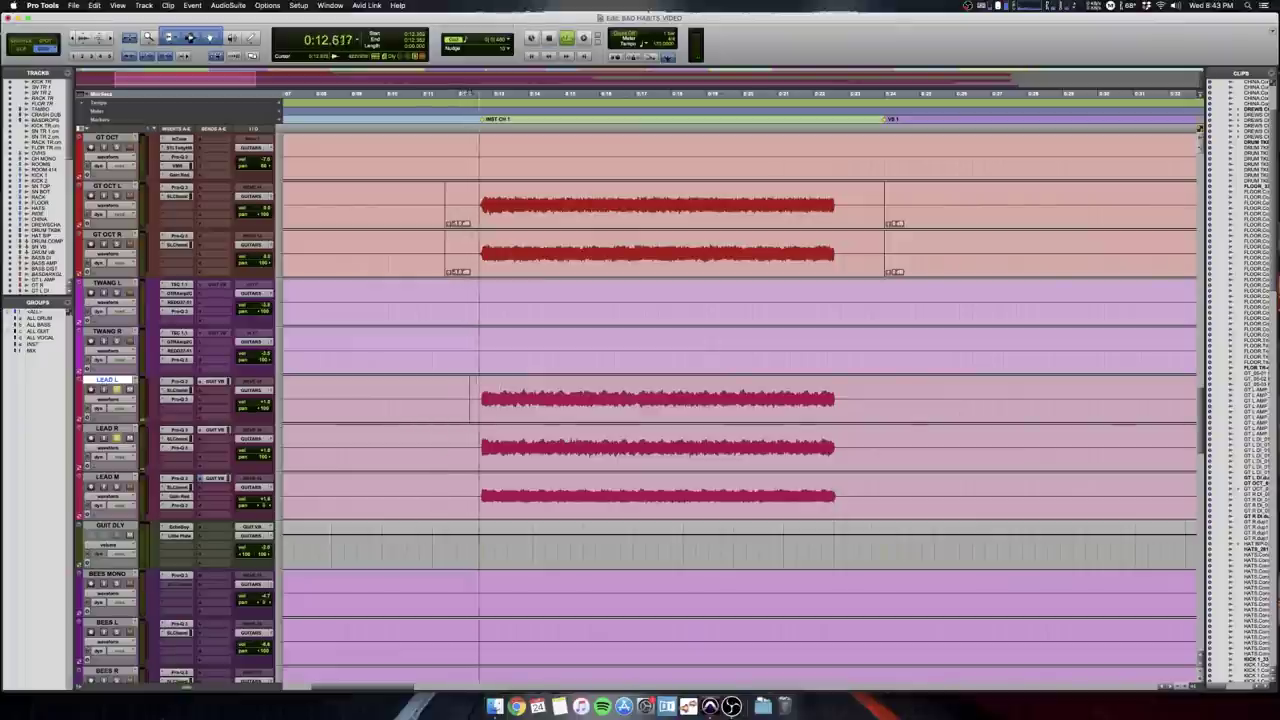
scroll(479, 392, right, 2)
key(r)
key(r)
scroll(479, 392, right, 5)
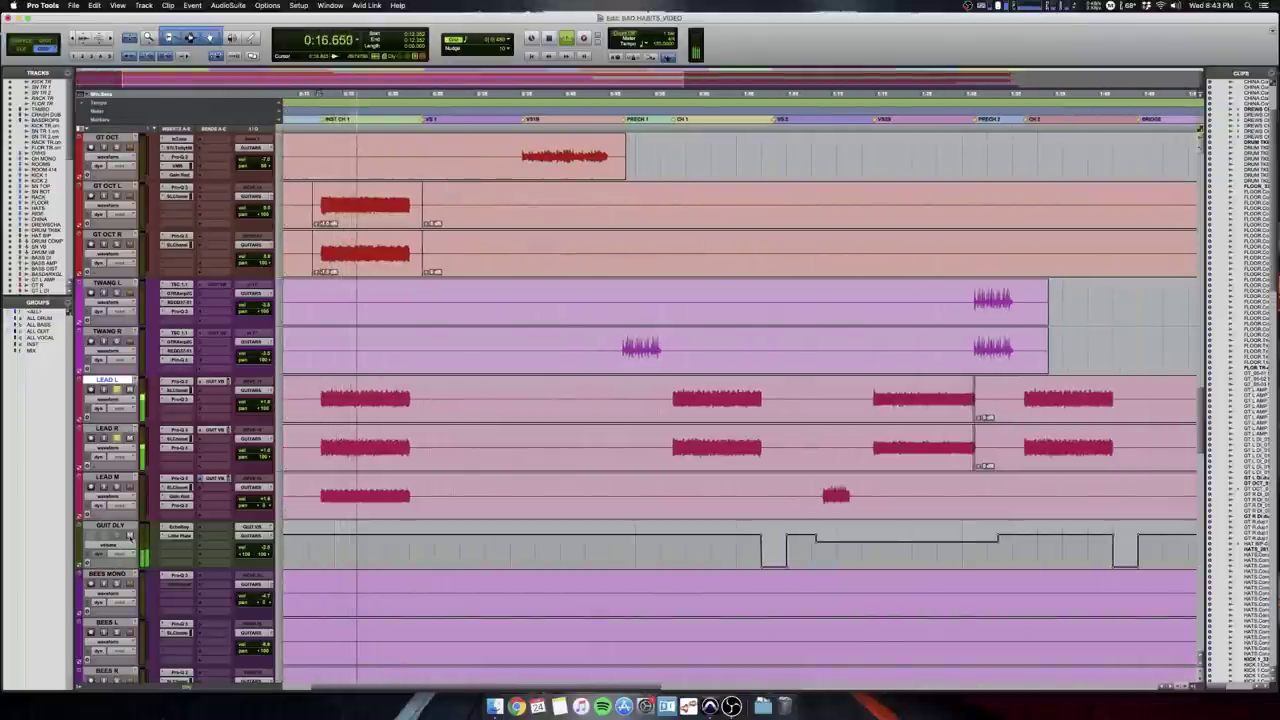
Inspect the EchoBoy delay settings on GUIT DLY, stop playback, and close the plug-in.
click(178, 527)
key(space)
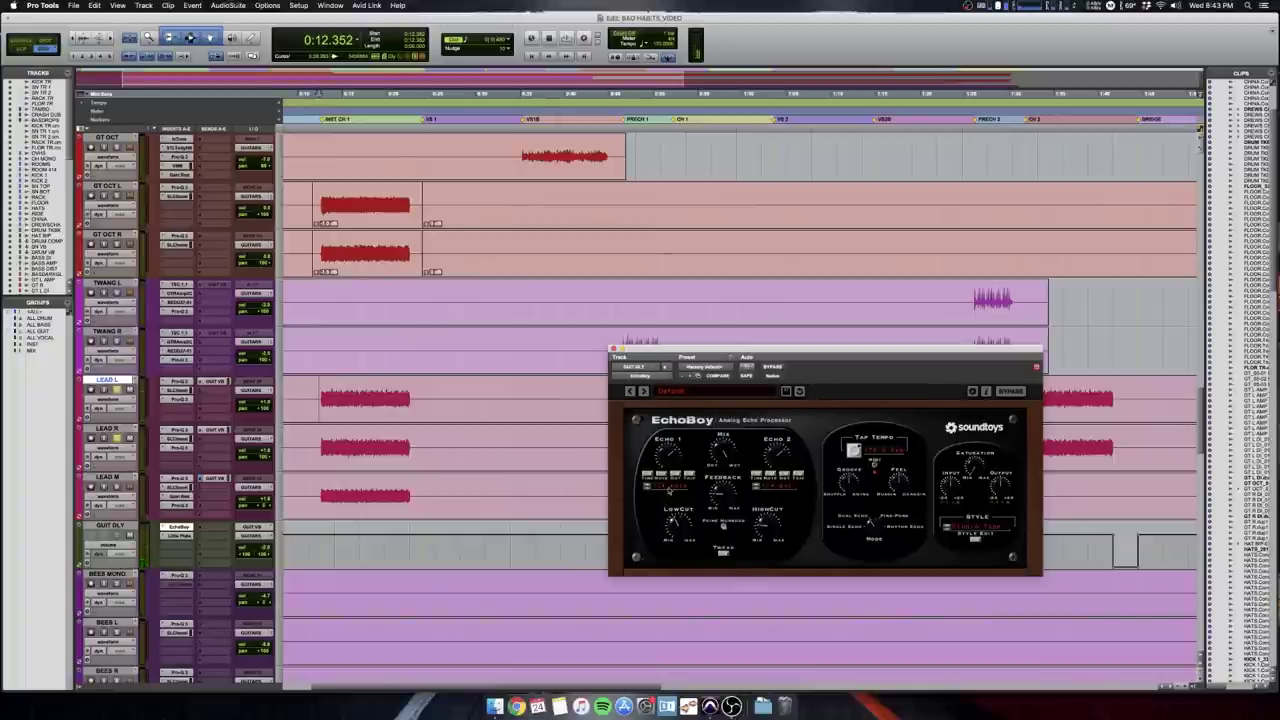
click(613, 349)
Audition LEAD M soloed from 0:12.352 through the start of INST CH 1.
key(space)
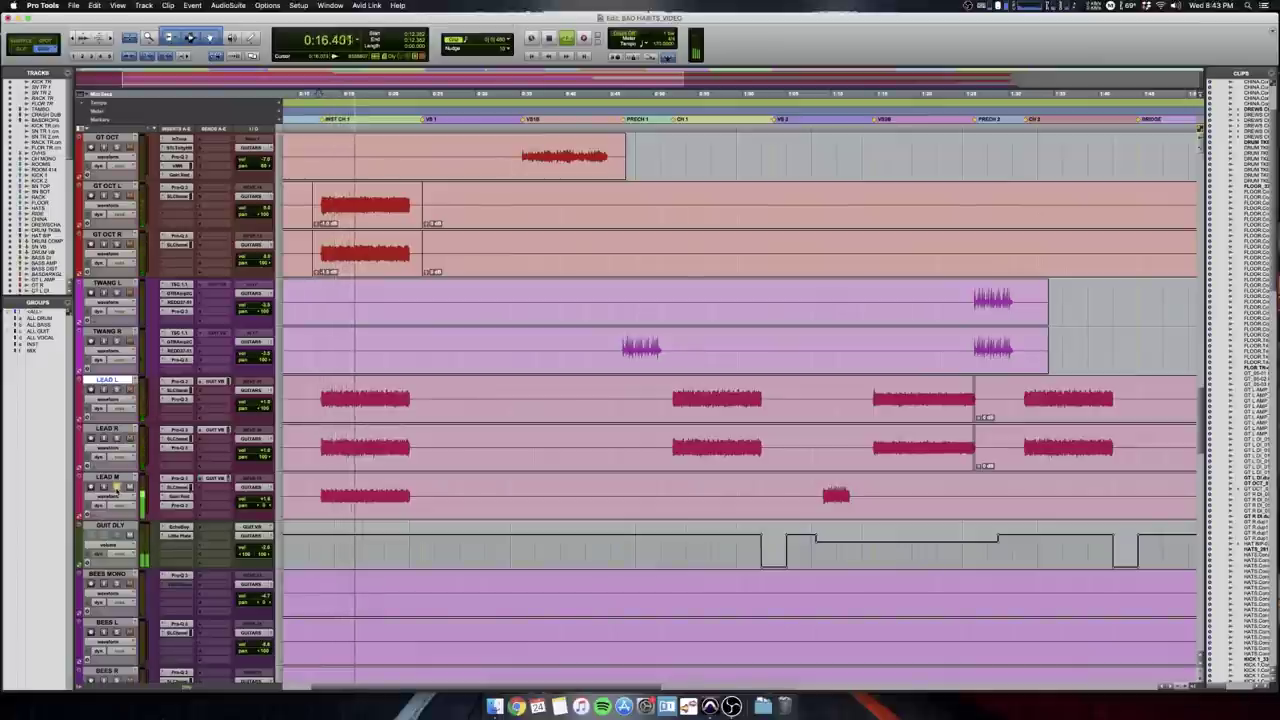
key(space)
key(super+bracketright)
key(super+bracketright)
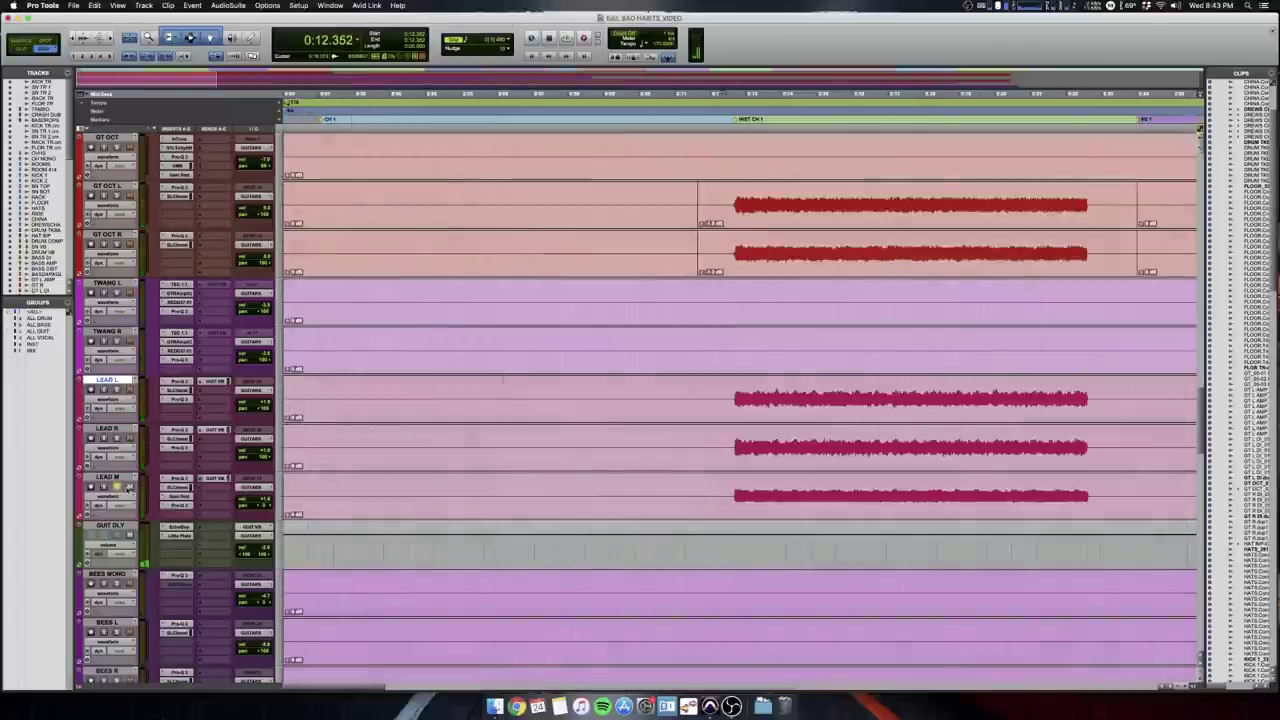
key(super+bracketleft)
key(super+bracketleft)
key(super+bracketleft)
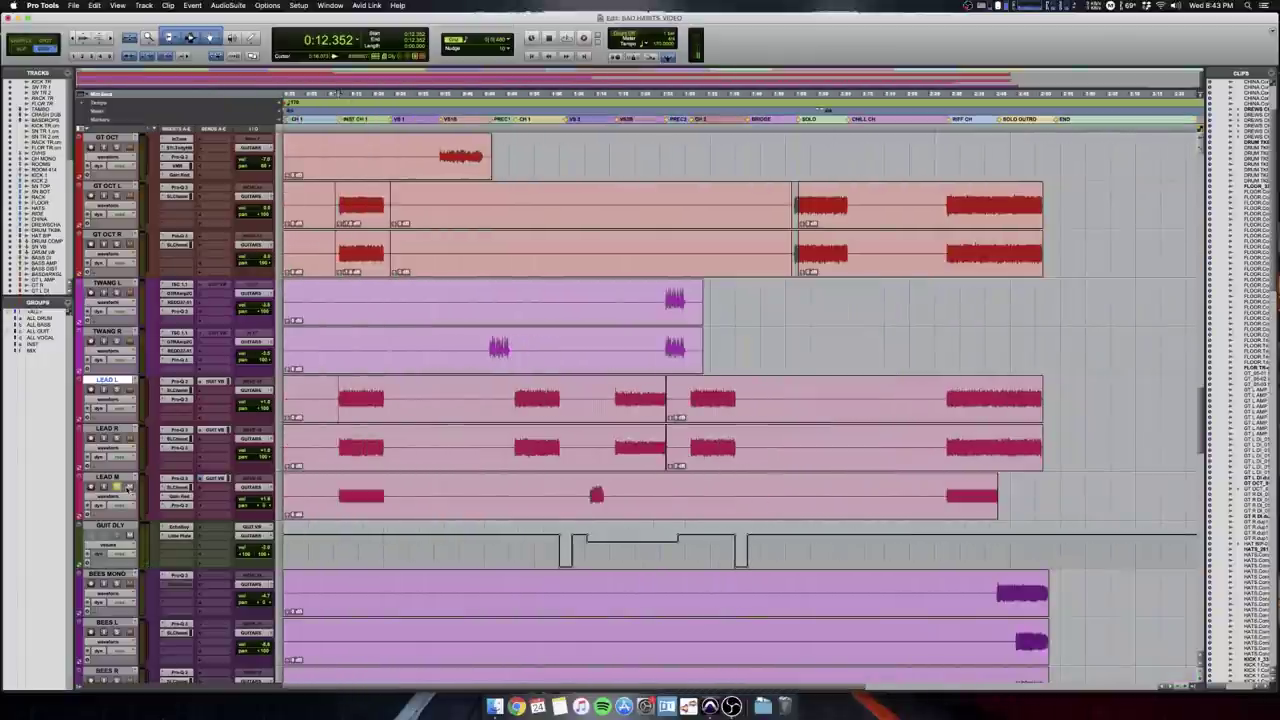
Select a section of INST CH 1 from 0:13.588 on GT L AMP, GT R, GT L DI and GT R DI, and audition them soloed.
scroll(128, 487, up, 2)
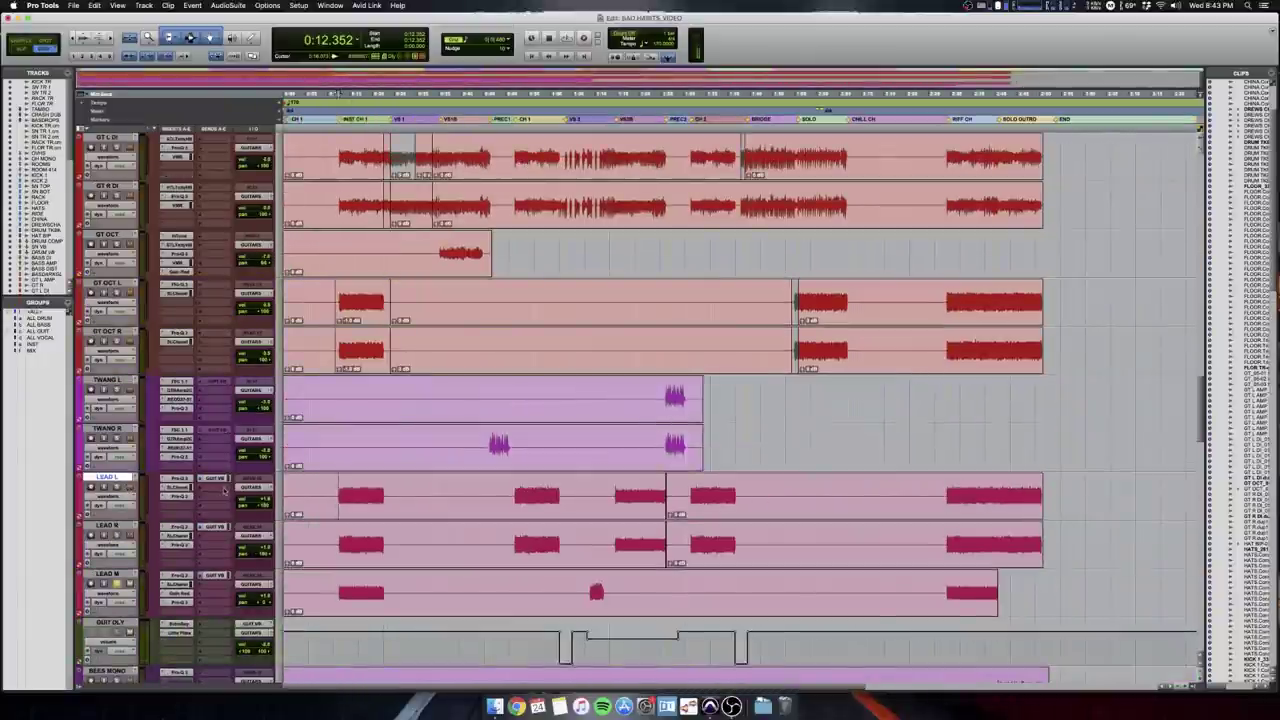
key(super+bracketright)
key(super+bracketright)
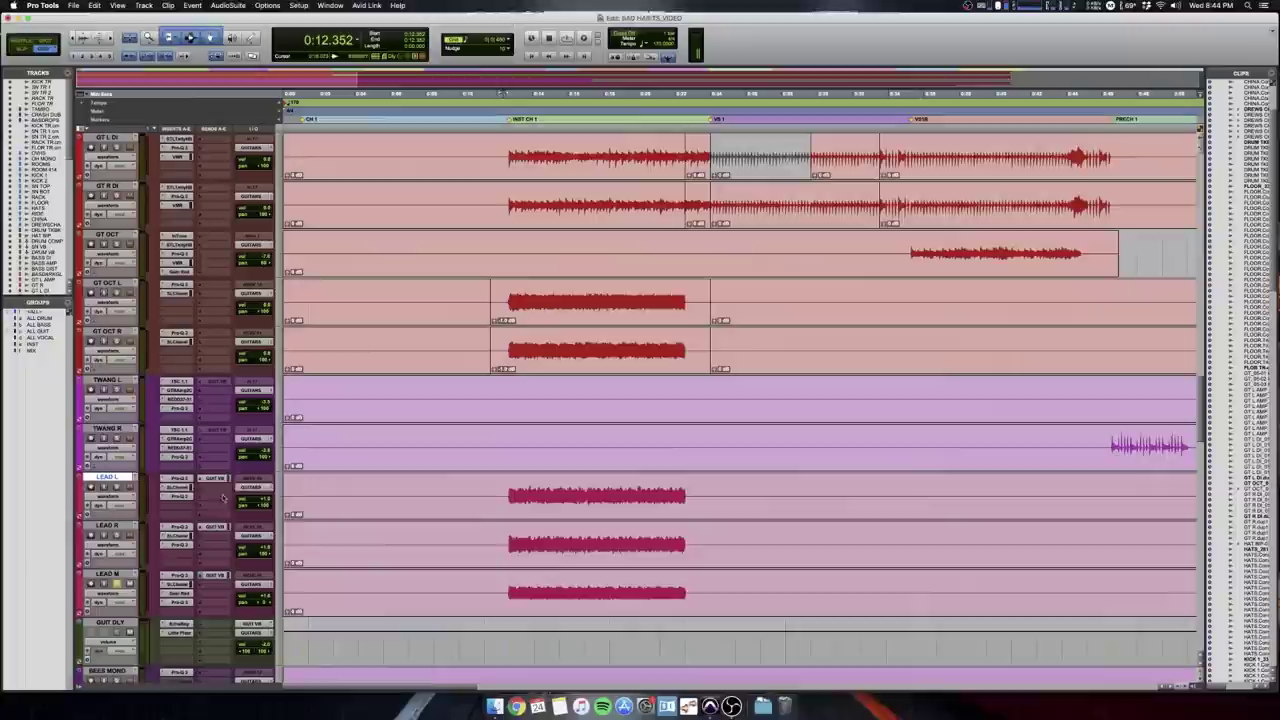
click(507, 496)
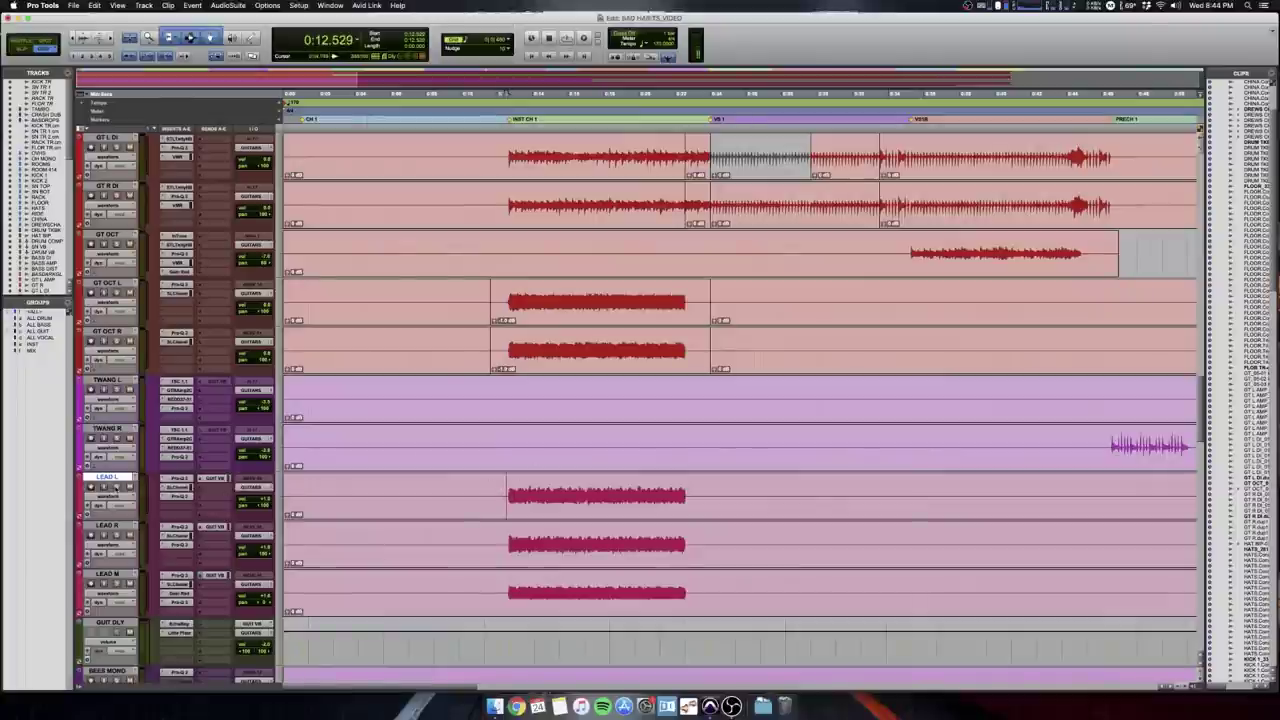
key(super+bracketleft)
key(super+bracketleft)
scroll(116, 489, up, 4)
key(super+bracketright)
key(super+bracketright)
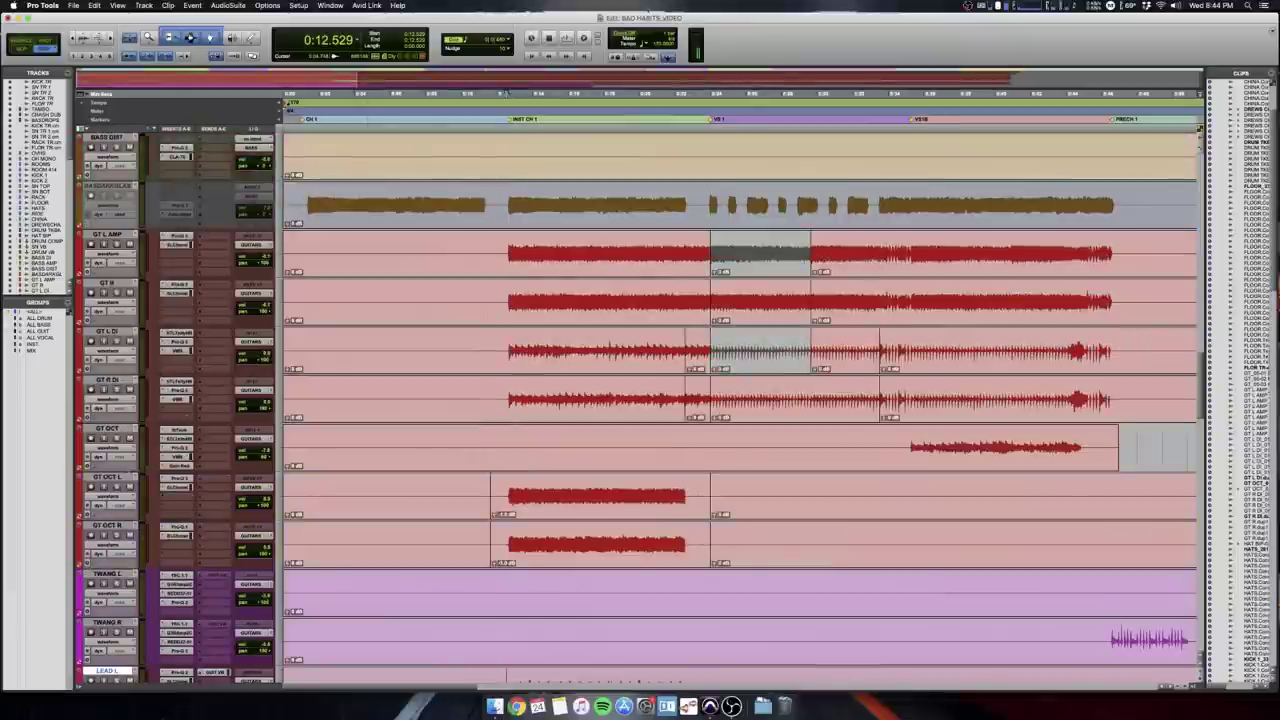
drag(524, 236, 634, 410)
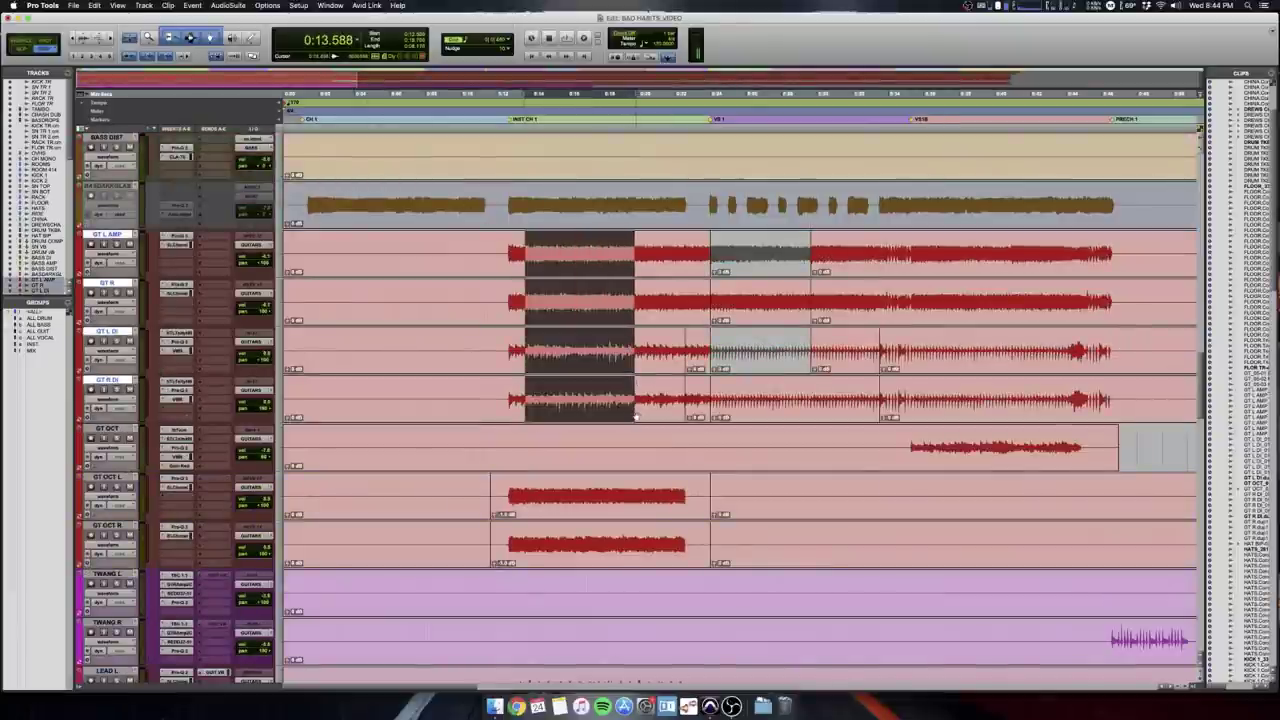
key(space)
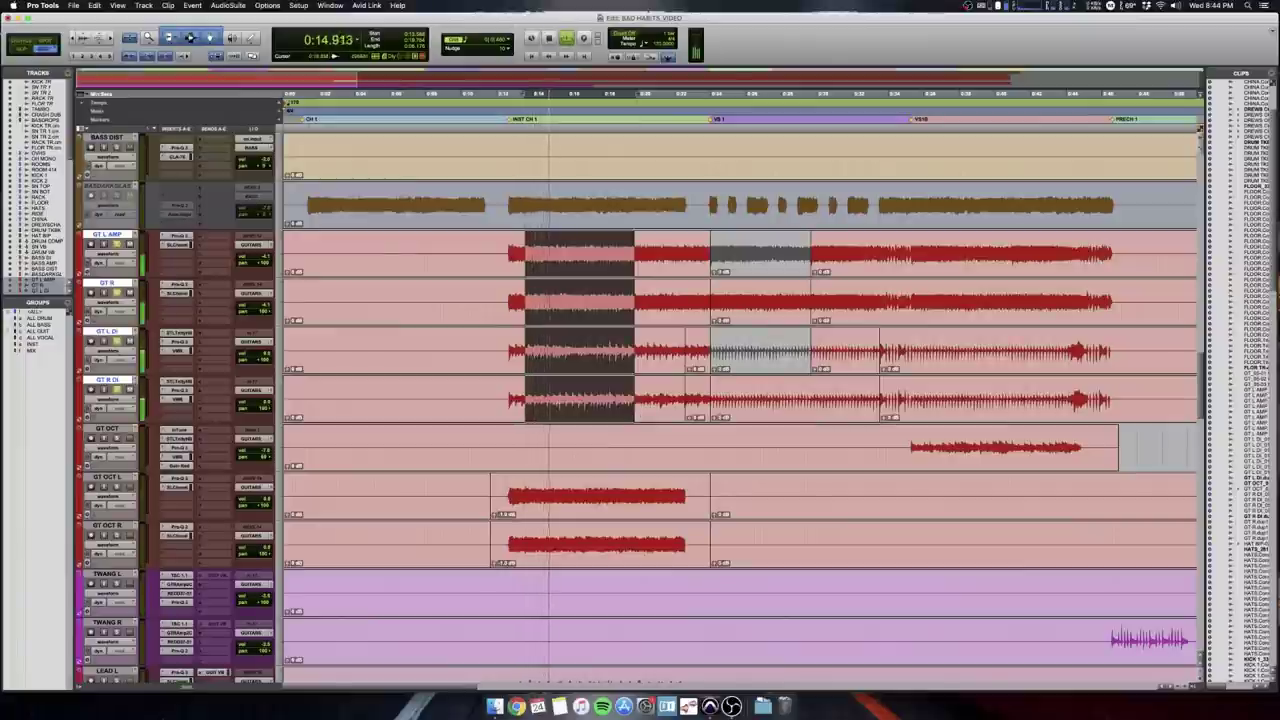
key(space)
Place the edit cursor at 0:12.000 on LEAD L and play INST CH 1 with the rhythm, octave and lead guitars together.
scroll(560, 430, down, 5)
click(498, 445)
key(r)
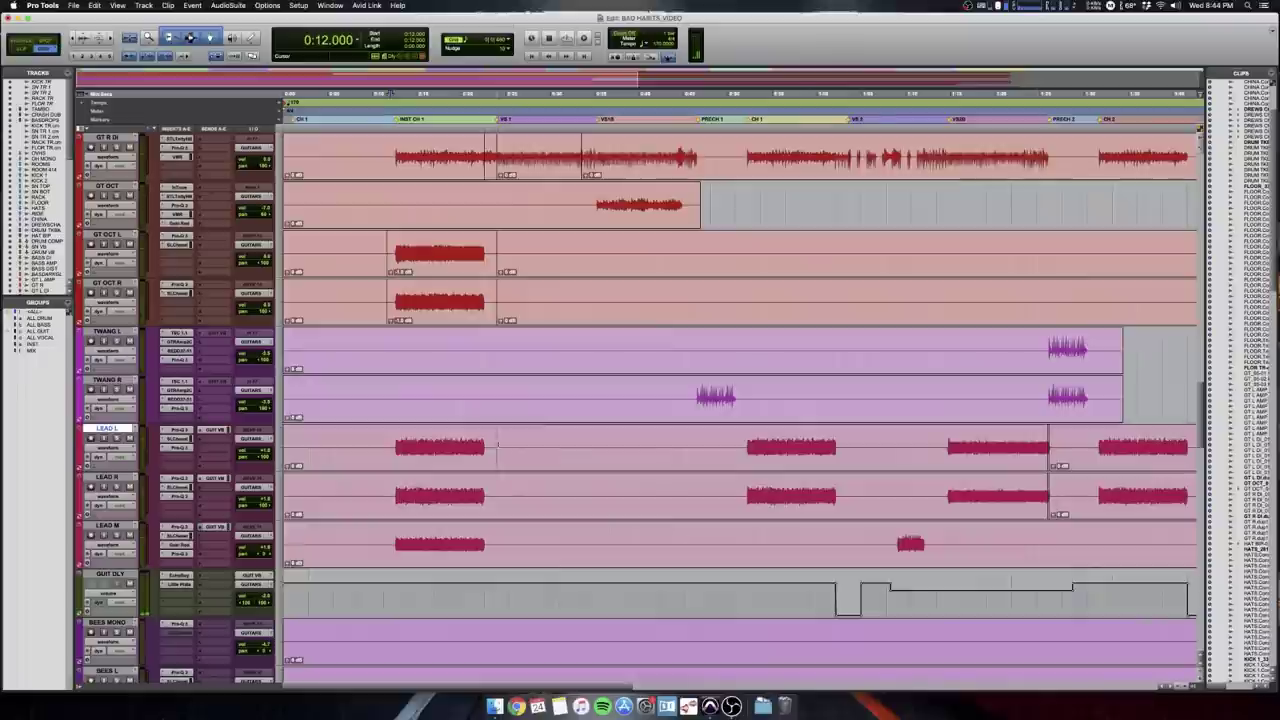
key(space)
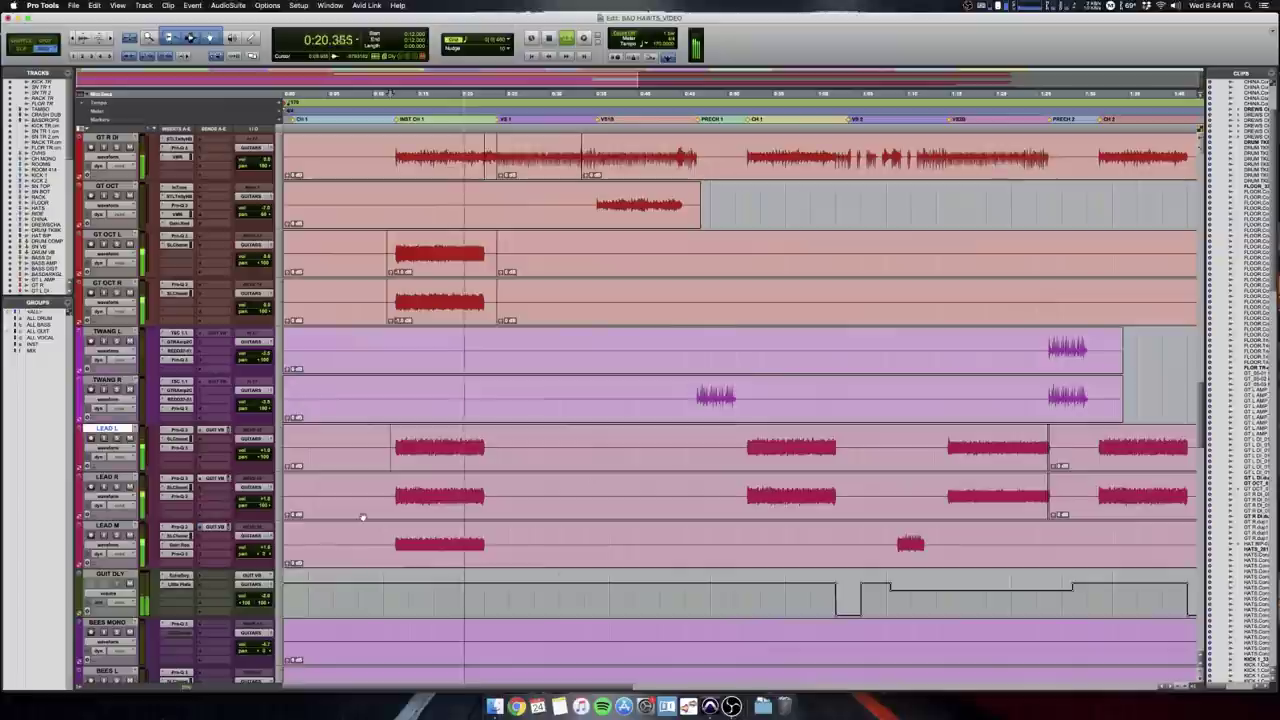
scroll(363, 517, down, 5)
key(r)
scroll(363, 517, up, 2)
key(space)
Place the edit cursor at 1:08.647 on LEAD M, just before its short part in VS 2.
key(t)
scroll(363, 517, right, 4)
scroll(363, 517, up, 1)
click(745, 439)
key(t)
key(t)
key(t)
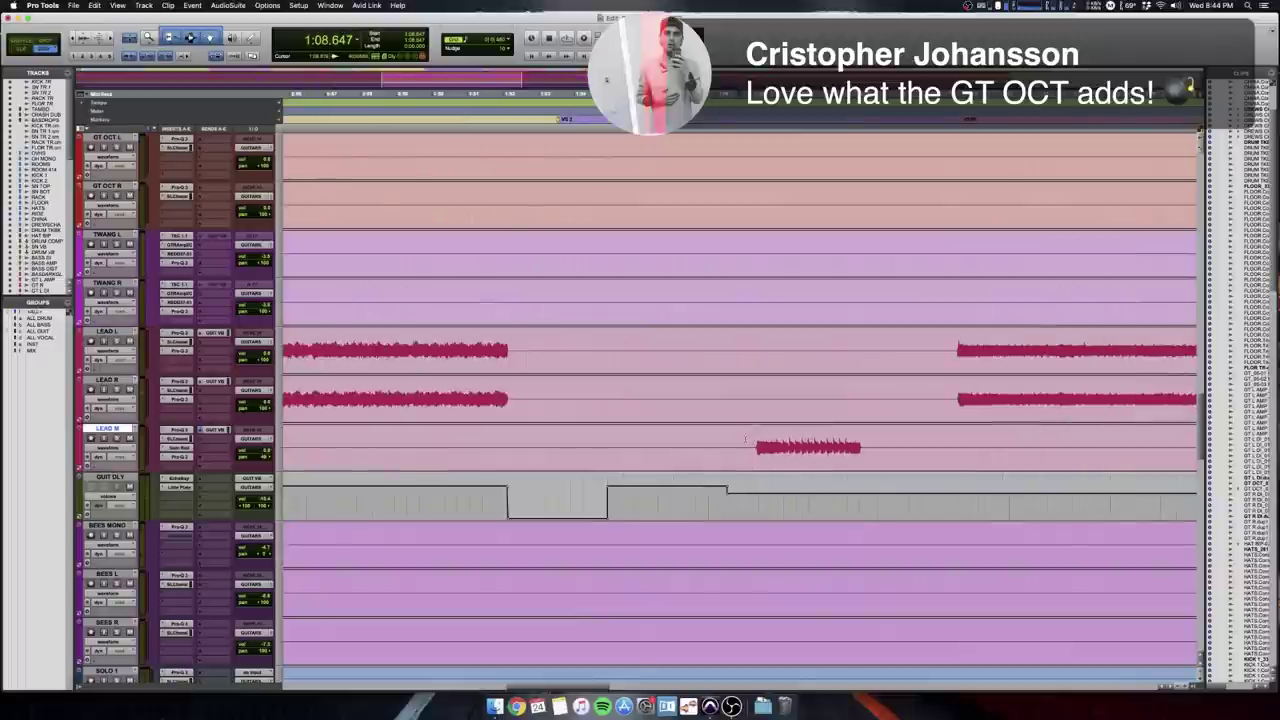
key(r)
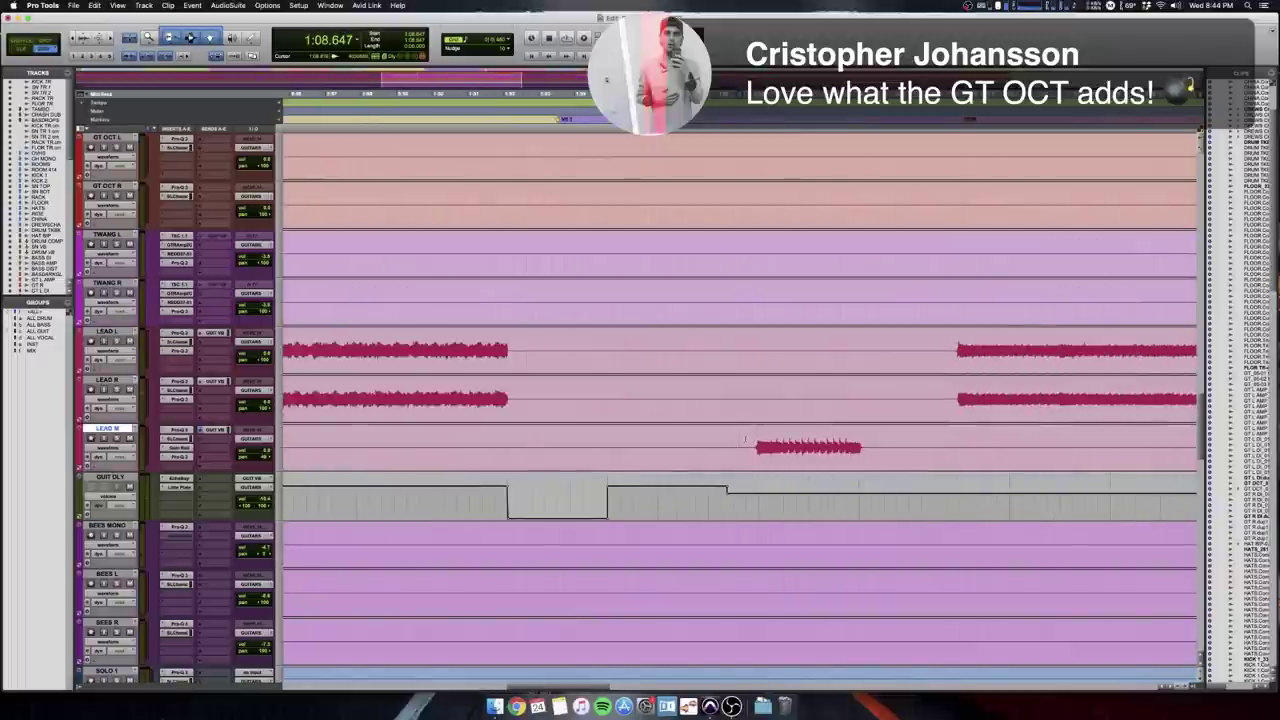
key(super+bracketleft)
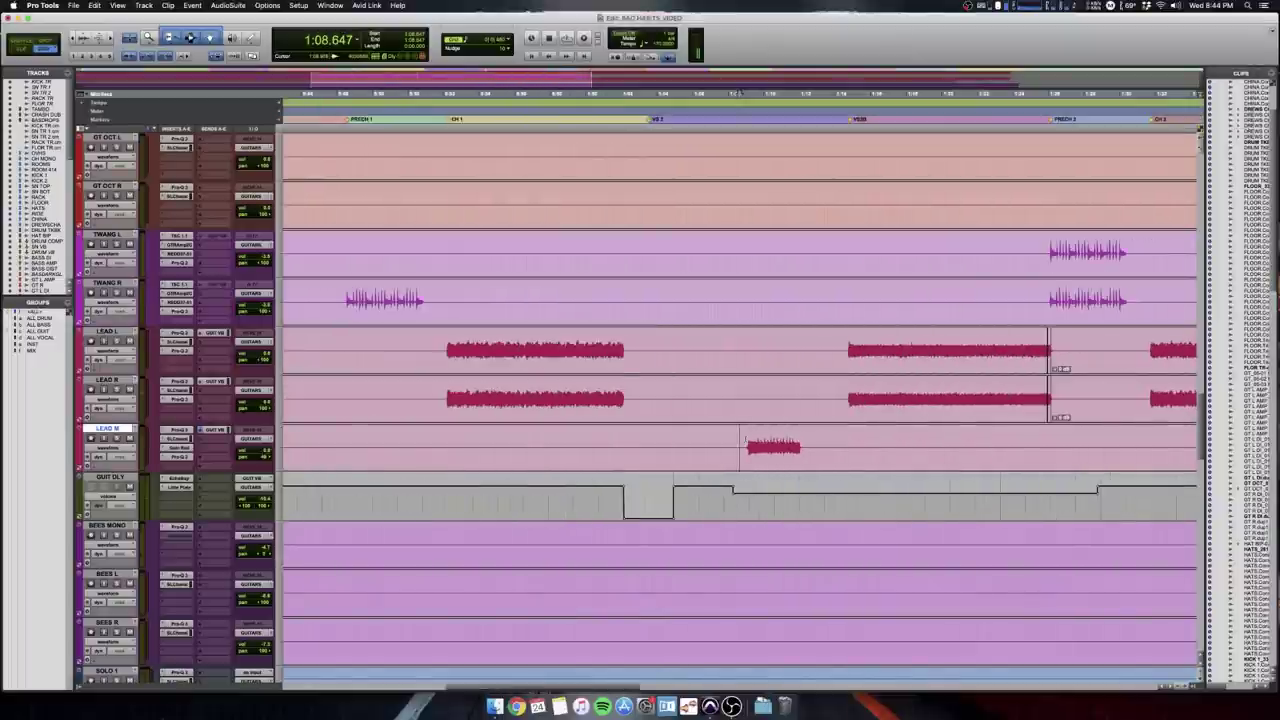
scroll(745, 440, right, 2)
Play from the LEAD M part into VS2B while surveying the rhythm, lead and solo guitar tracks.
key(space)
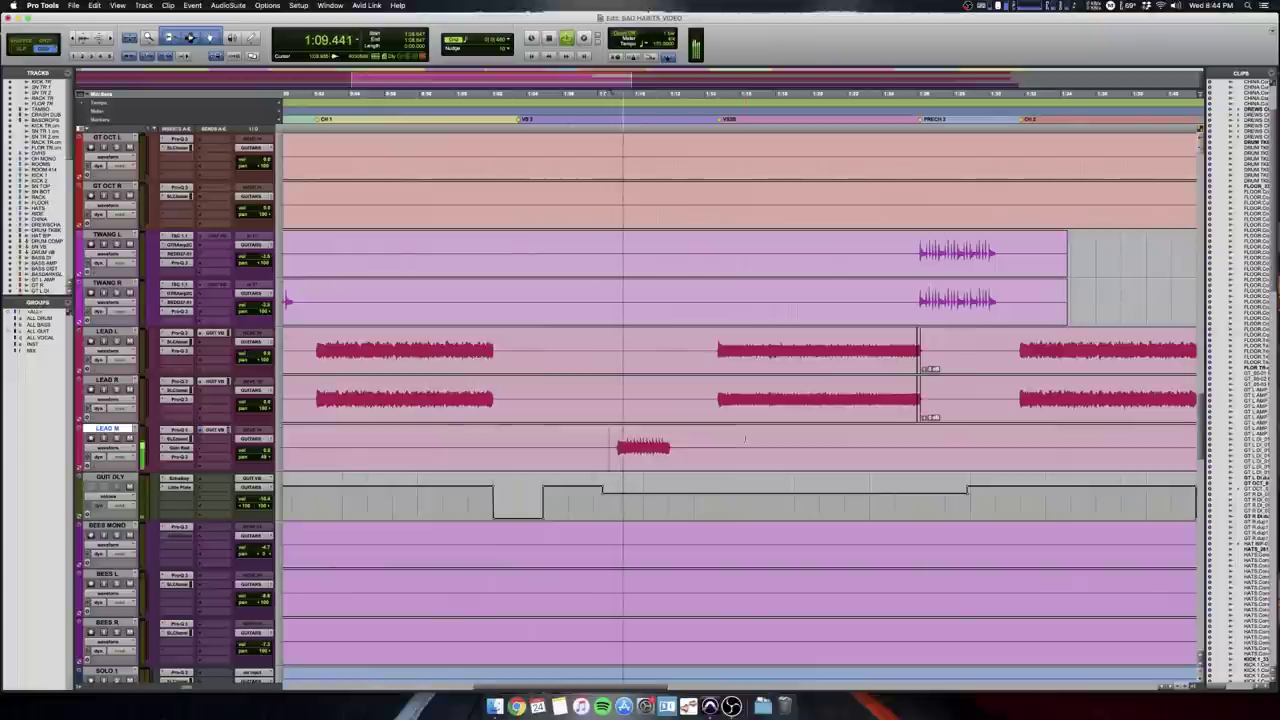
key(super+bracketleft)
key(super+bracketleft)
scroll(745, 438, down, 3)
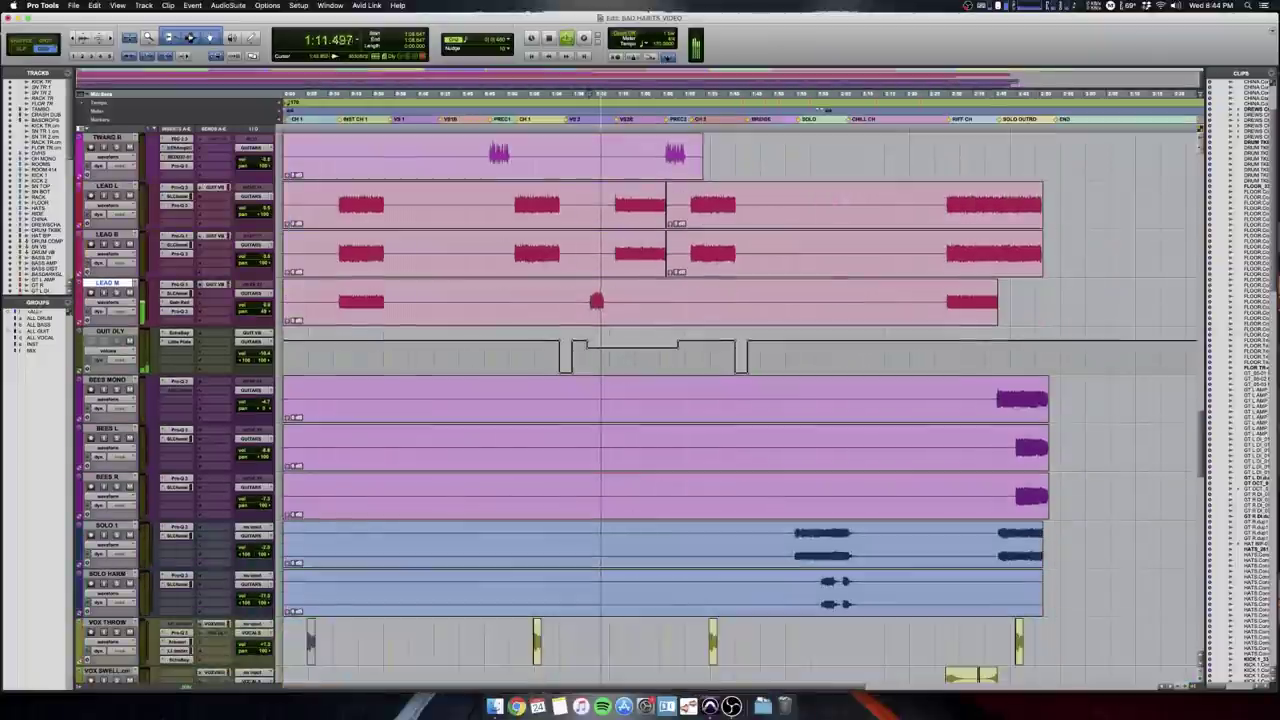
scroll(745, 438, up, 8)
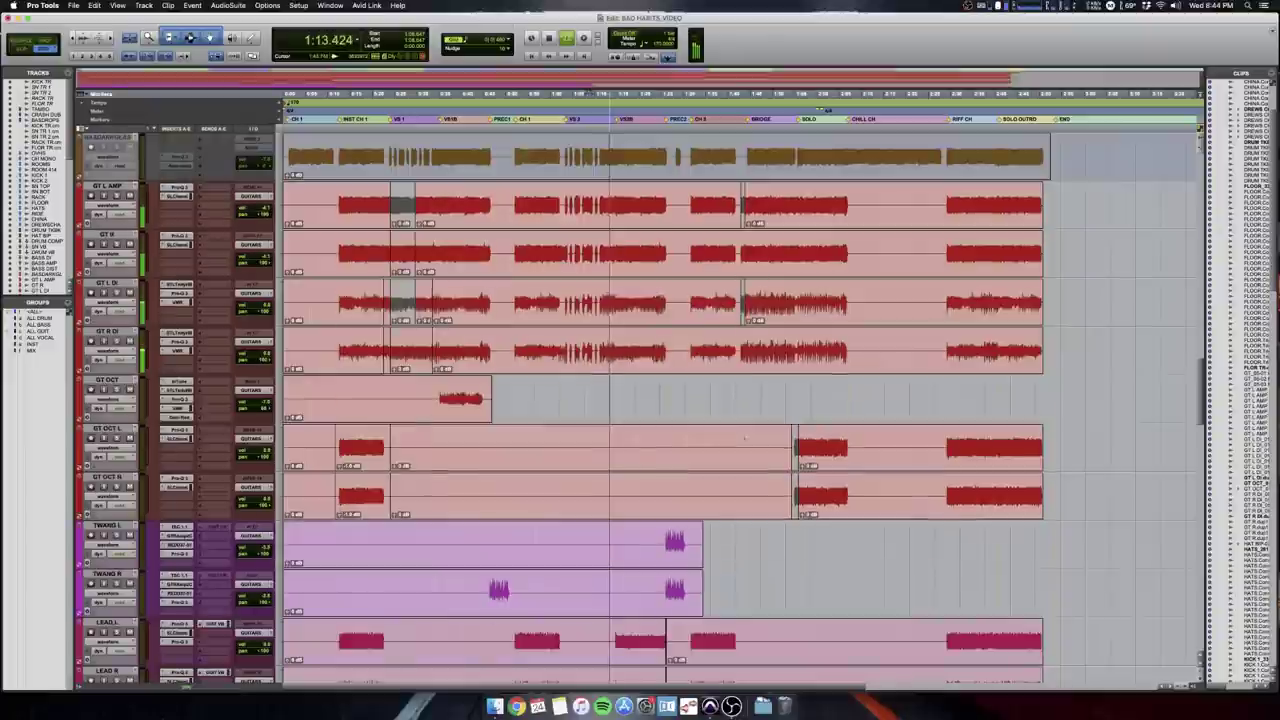
scroll(745, 438, down, 6)
scroll(745, 438, down, 4)
scroll(745, 438, down, 1)
key(space)
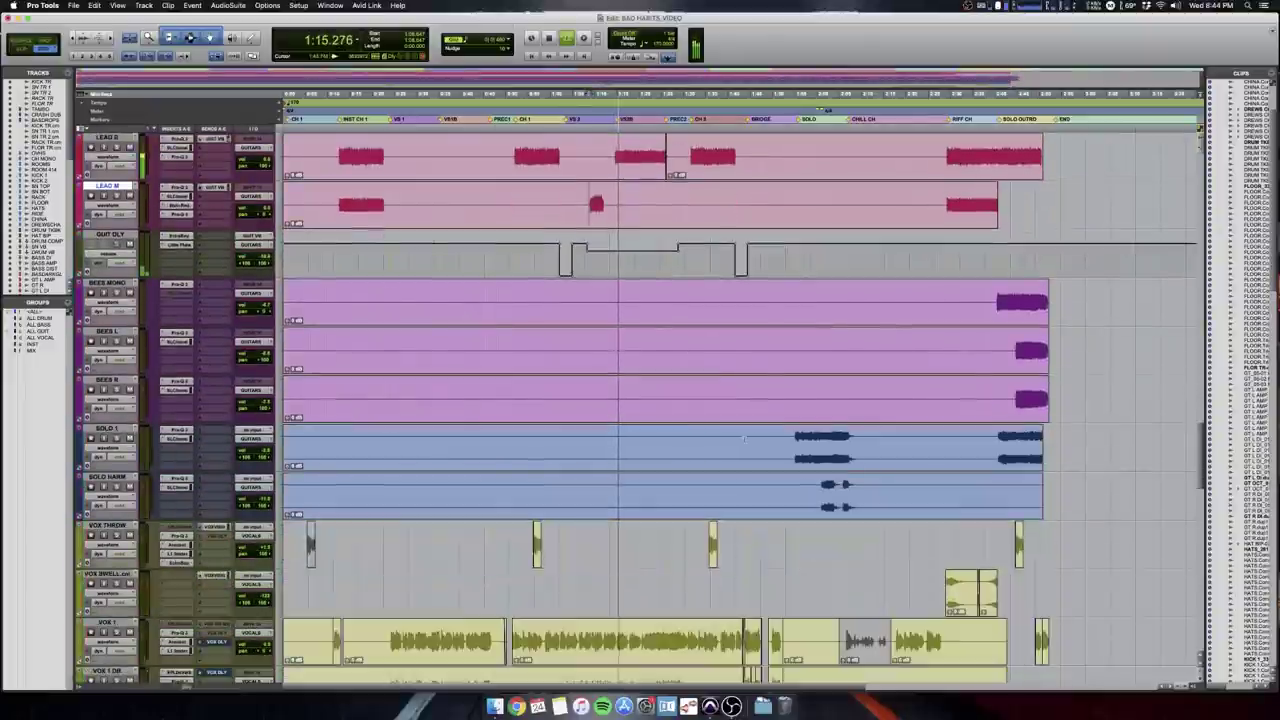
Place the edit cursor at 1:53.470 on SOLO 1, just before the guitar solo.
scroll(745, 438, down, 3)
scroll(745, 438, up, 4)
click(794, 497)
drag(794, 497, 886, 527)
key(t)
key(t)
key(t)
key(t)
key(r)
key(r)
scroll(892, 528, right, 1)
scroll(892, 528, right, 3)
click(564, 485)
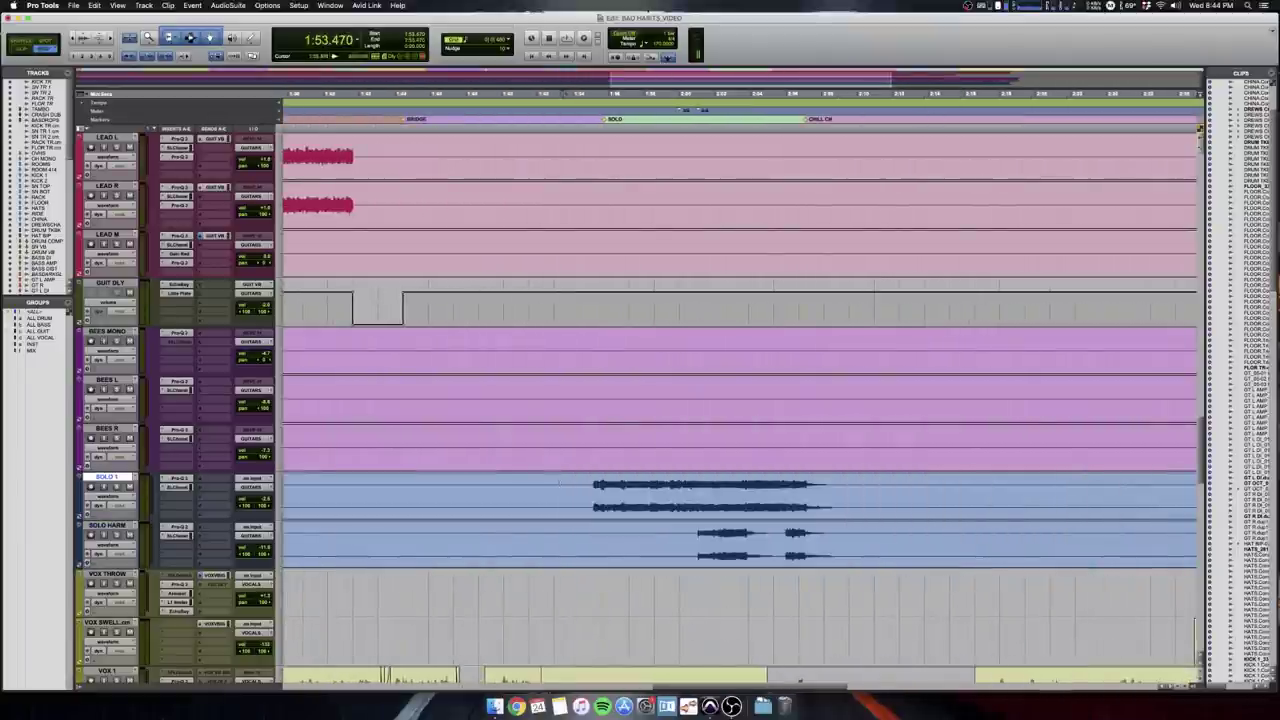
Place the edit cursor at 1:54.352 across SOLO 1 and SOLO HARM.
key(super+bracketright)
drag(816, 485, 816, 556)
key(super+bracketleft)
key(super+bracketleft)
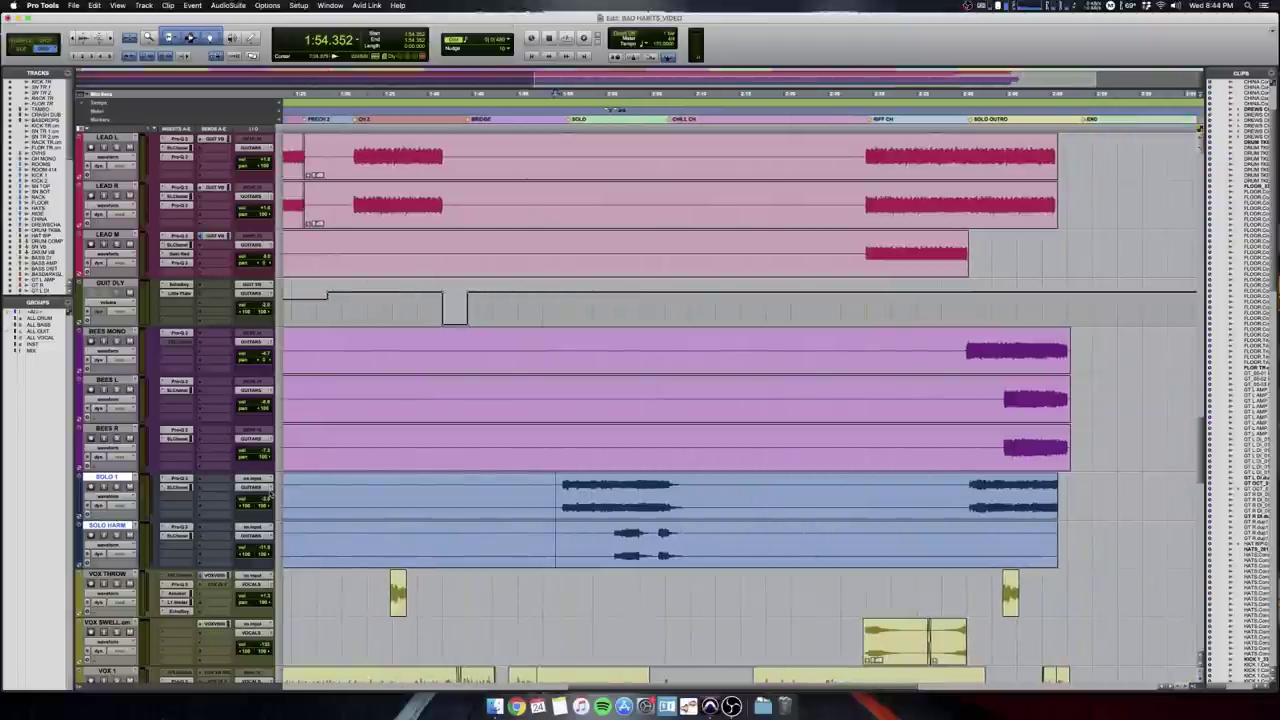
key(super+bracketright)
key(super+bracketright)
key(super+bracketleft)
key(super+bracketleft)
scroll(270, 494, right, 3)
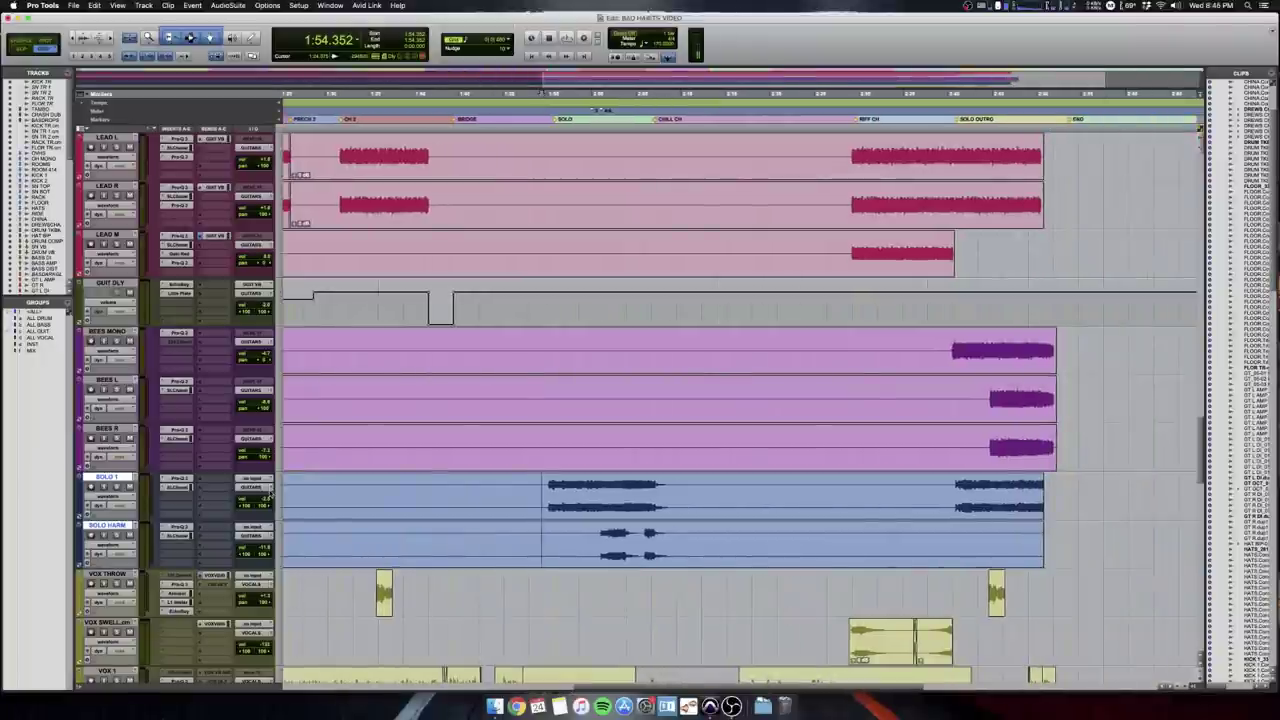
Examine the SOLO 1 and SOLO HARM parts around the SOLO marker in relation to the neighbouring guitar and vocal tracks.
key(super+bracketright)
key(super+bracketright)
scroll(270, 494, right, 5)
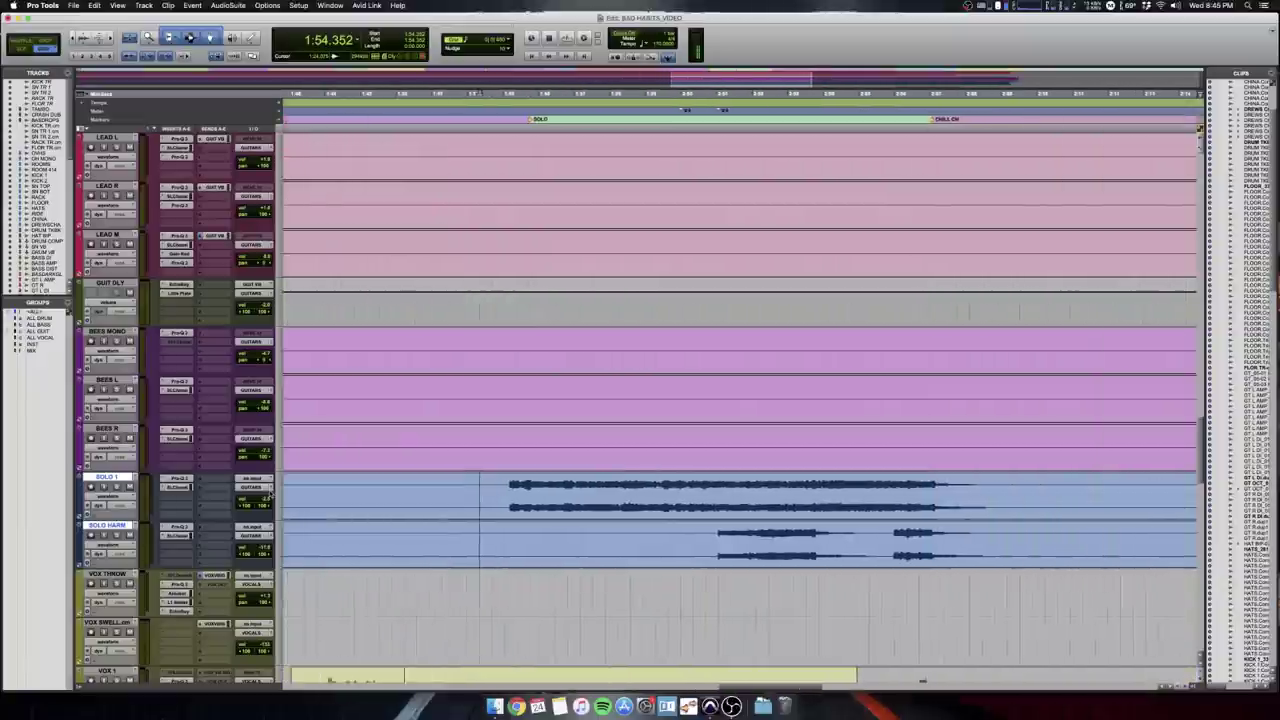
scroll(270, 494, up, 1)
scroll(268, 497, down, 4)
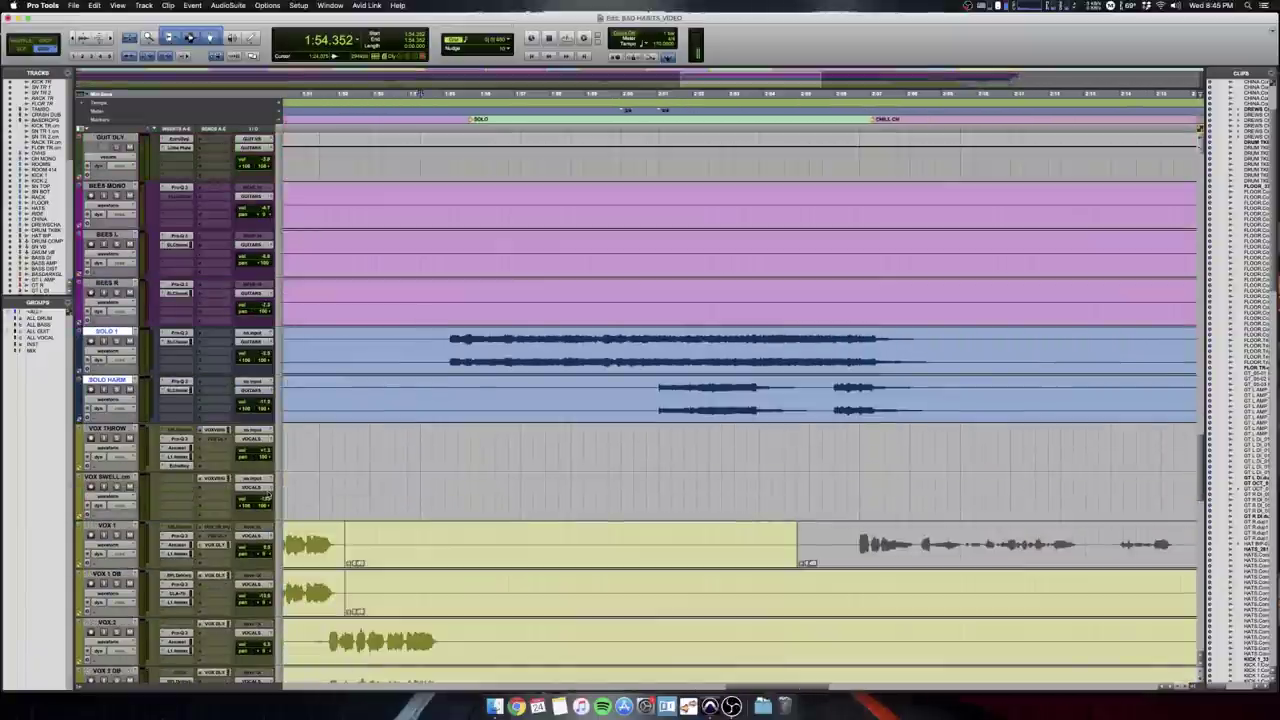
scroll(266, 495, up, 1)
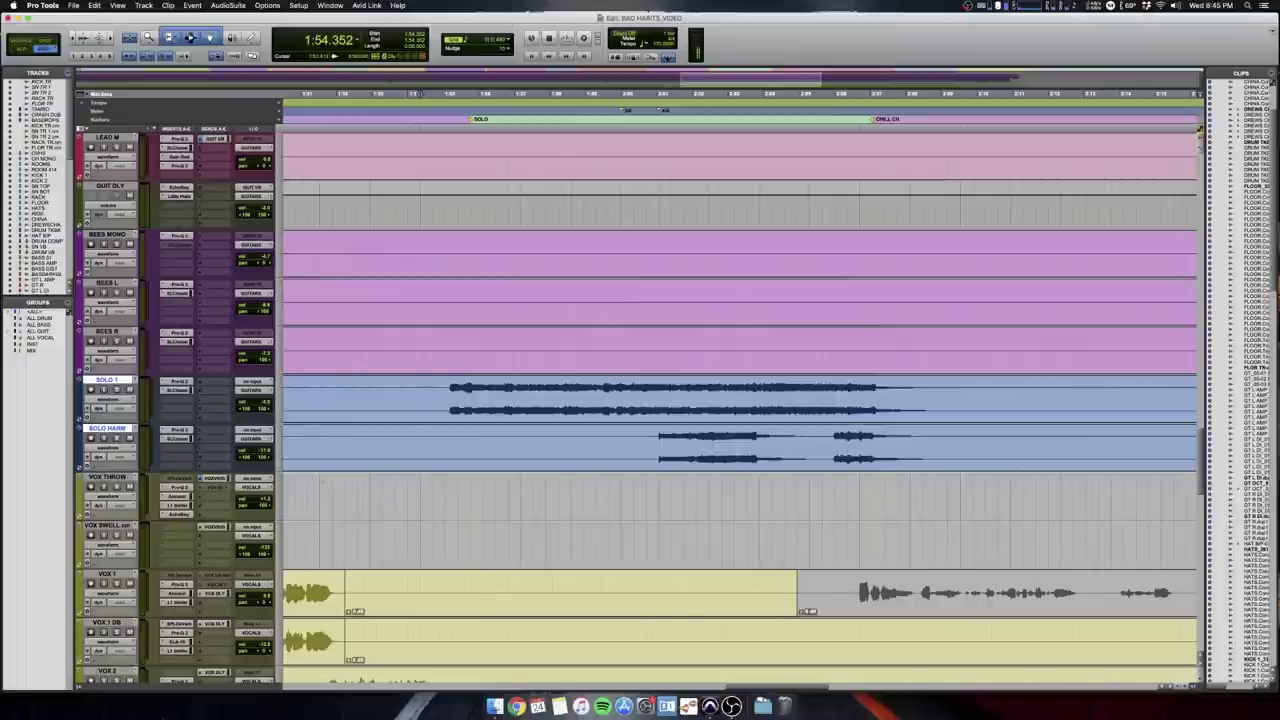
key(super+bracketleft)
key(super+bracketleft)
key(super+bracketleft)
scroll(740, 408, up, 1)
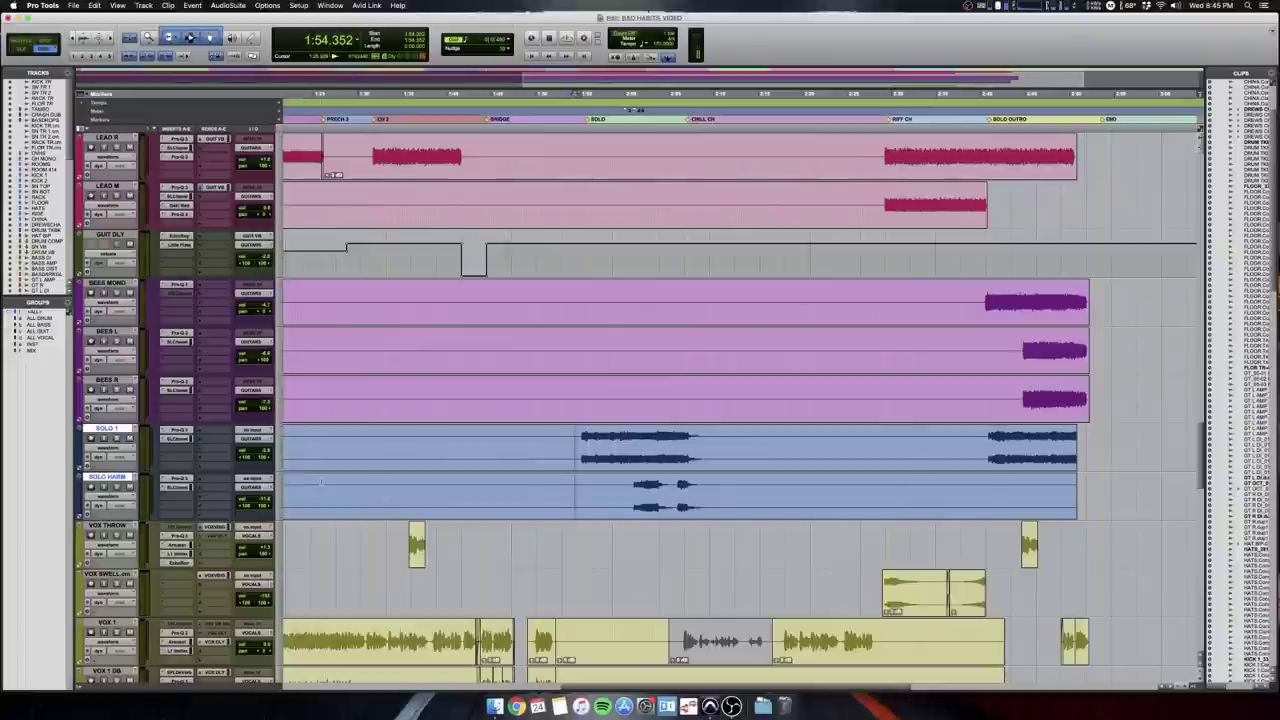
Audition SOLO 1 and SOLO HARM in isolation from 1:54.352 through the harmony parts into CHILL CH.
key(space)
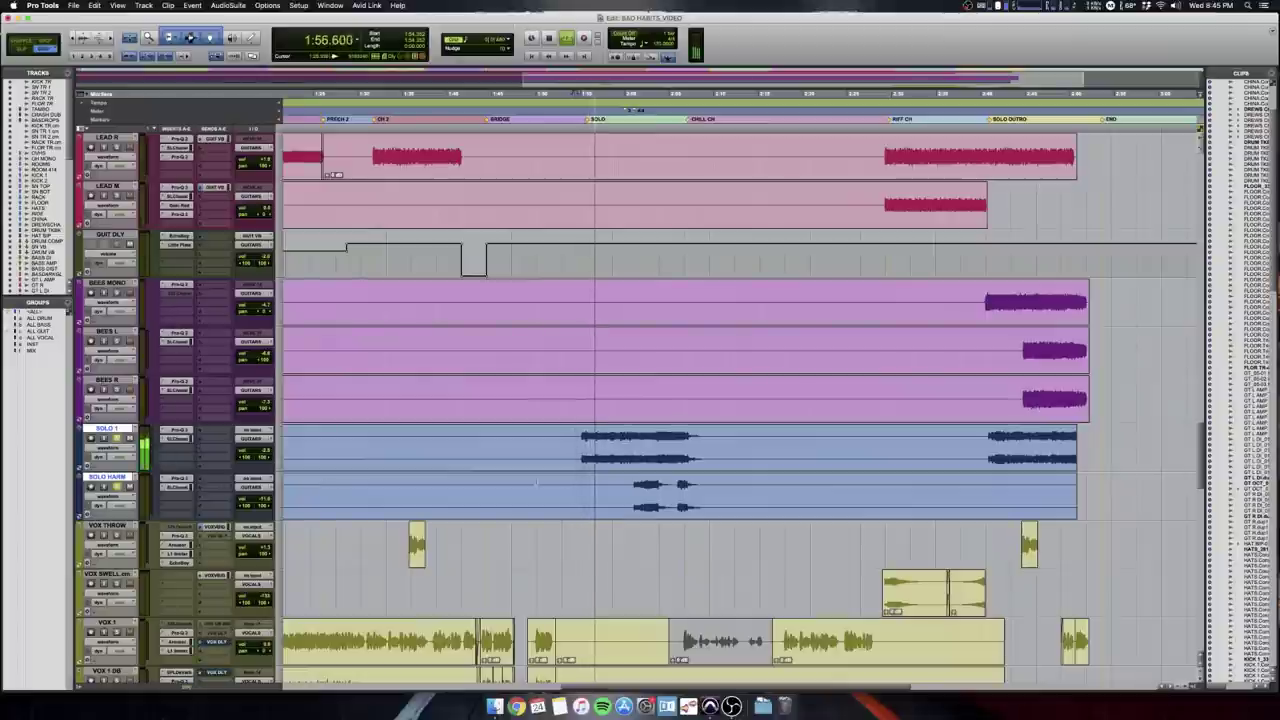
key(t)
key(t)
scroll(631, 488, right, 1)
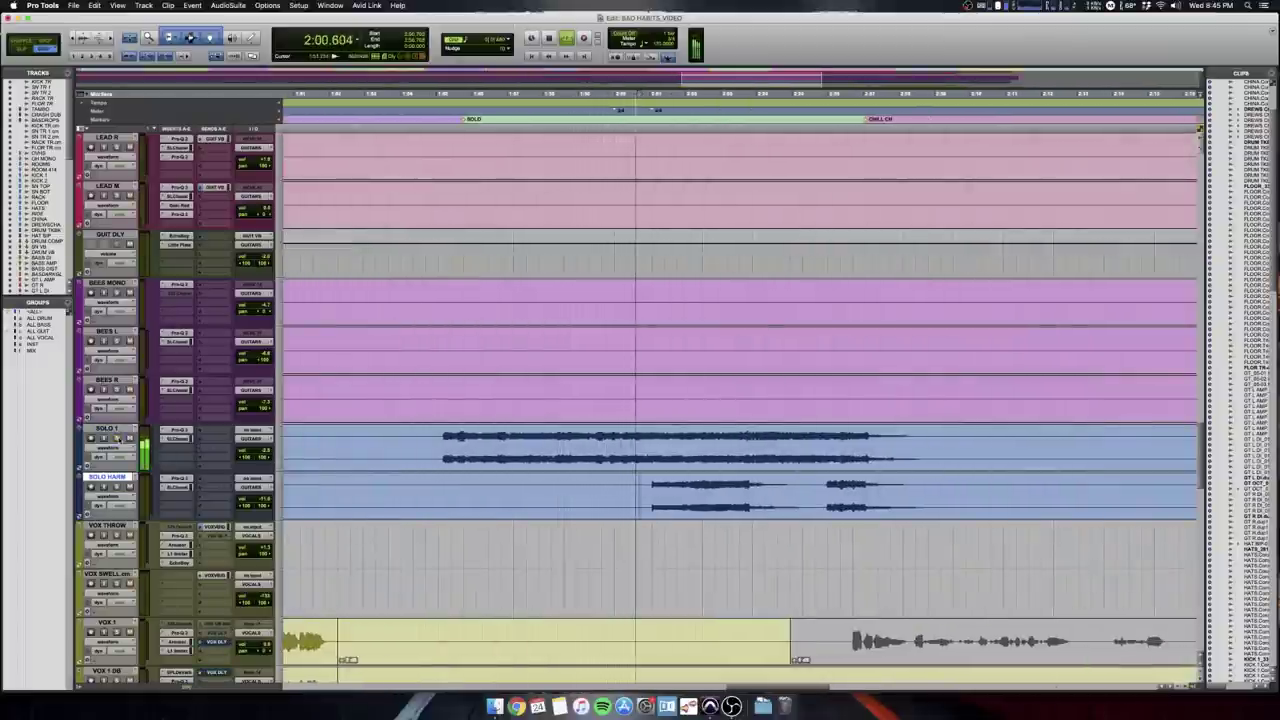
key(super+bracketleft)
key(super+bracketleft)
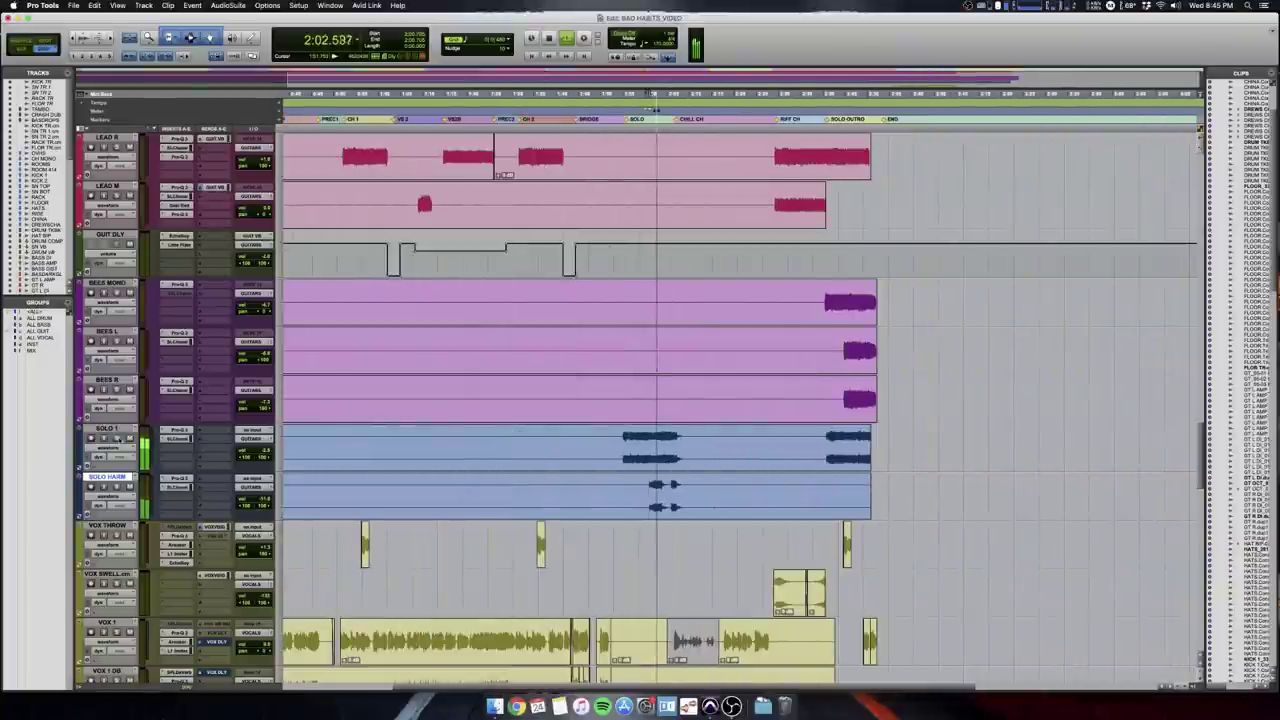
key(super+bracketright)
key(super+bracketright)
key(super+bracketleft)
key(super+bracketleft)
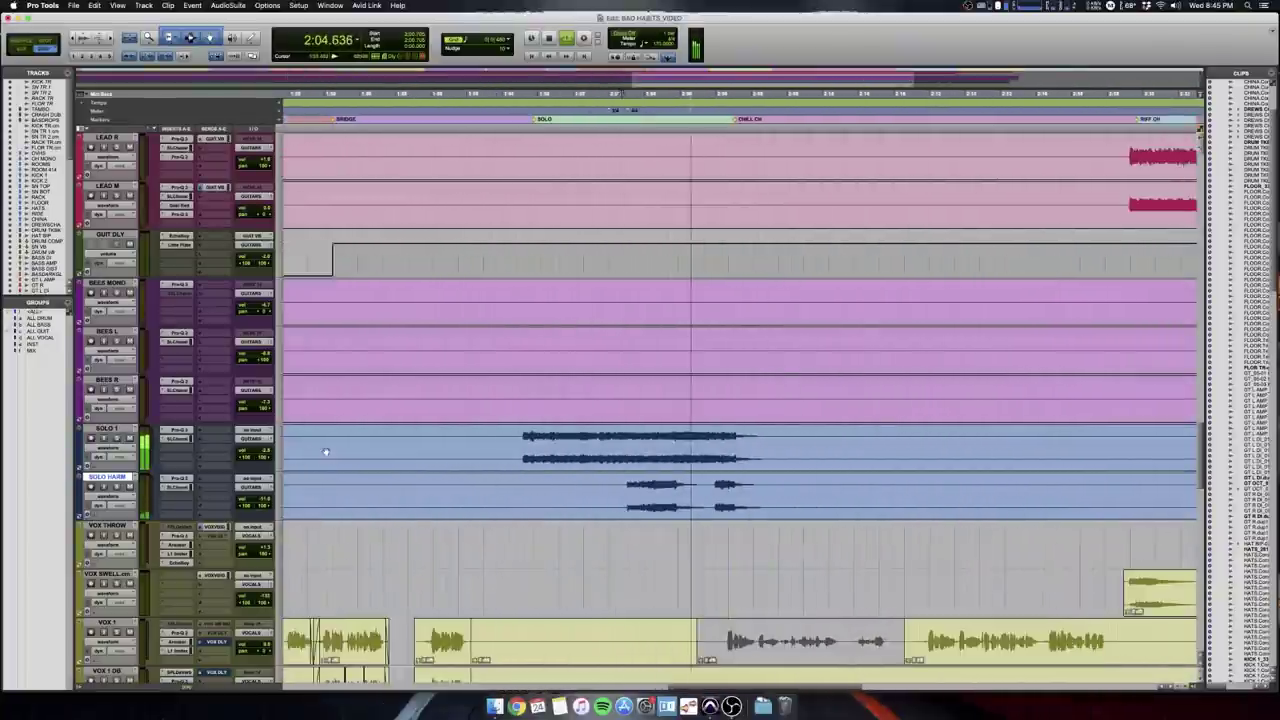
scroll(324, 452, down, 2)
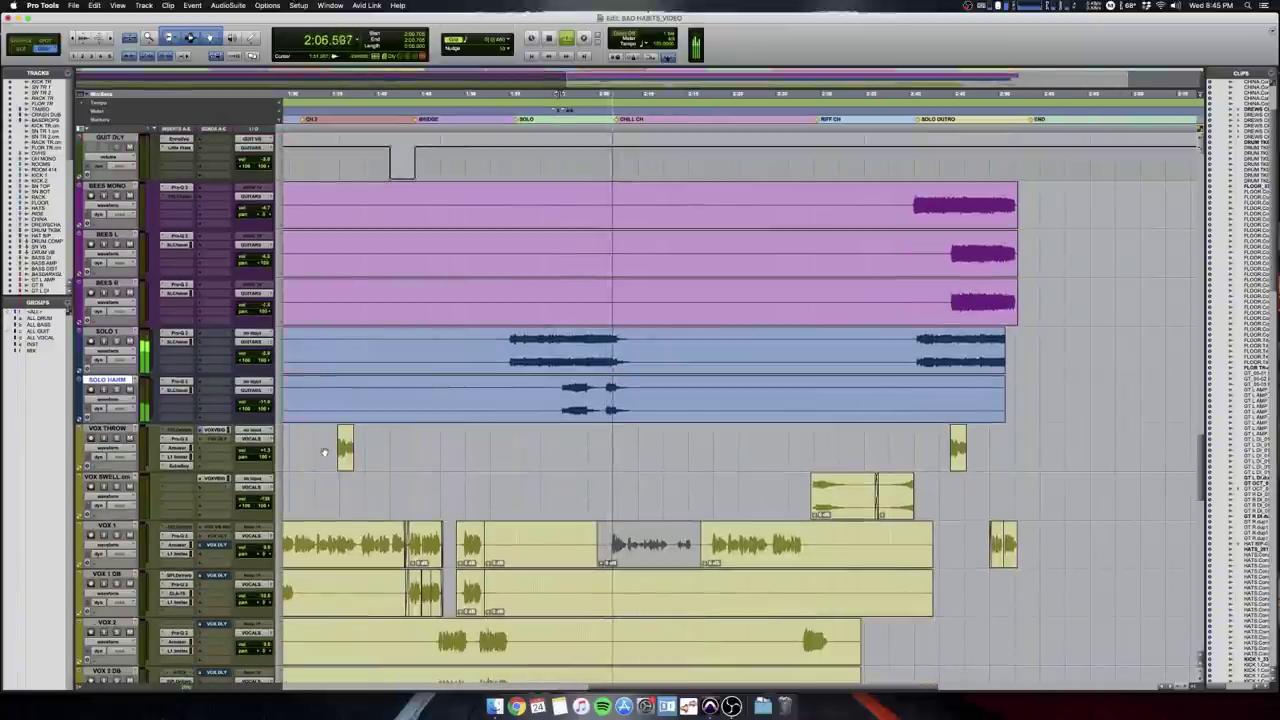
key(space)
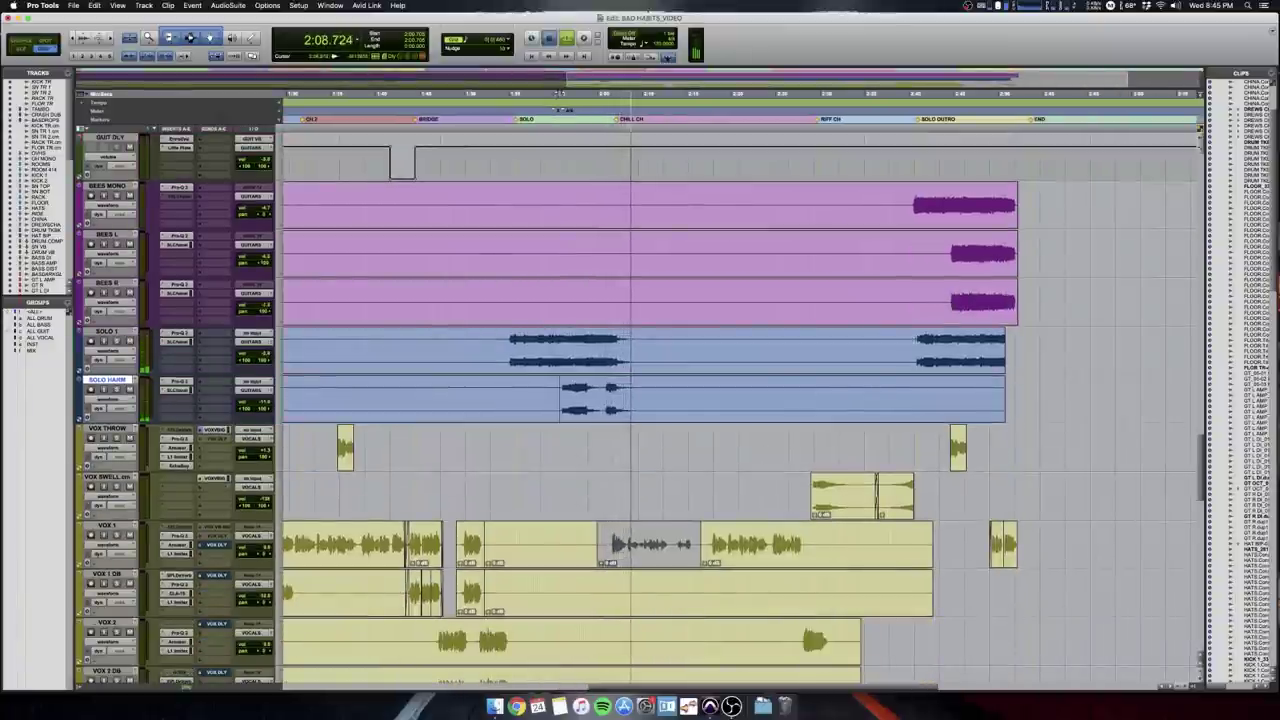
Place the edit cursor on SOLO 1 just before its SOLO OUTRO part and start playback there.
click(907, 344)
key(super+bracketright)
key(super+bracketright)
key(super+bracketright)
scroll(898, 339, right, 3)
key(super+bracketleft)
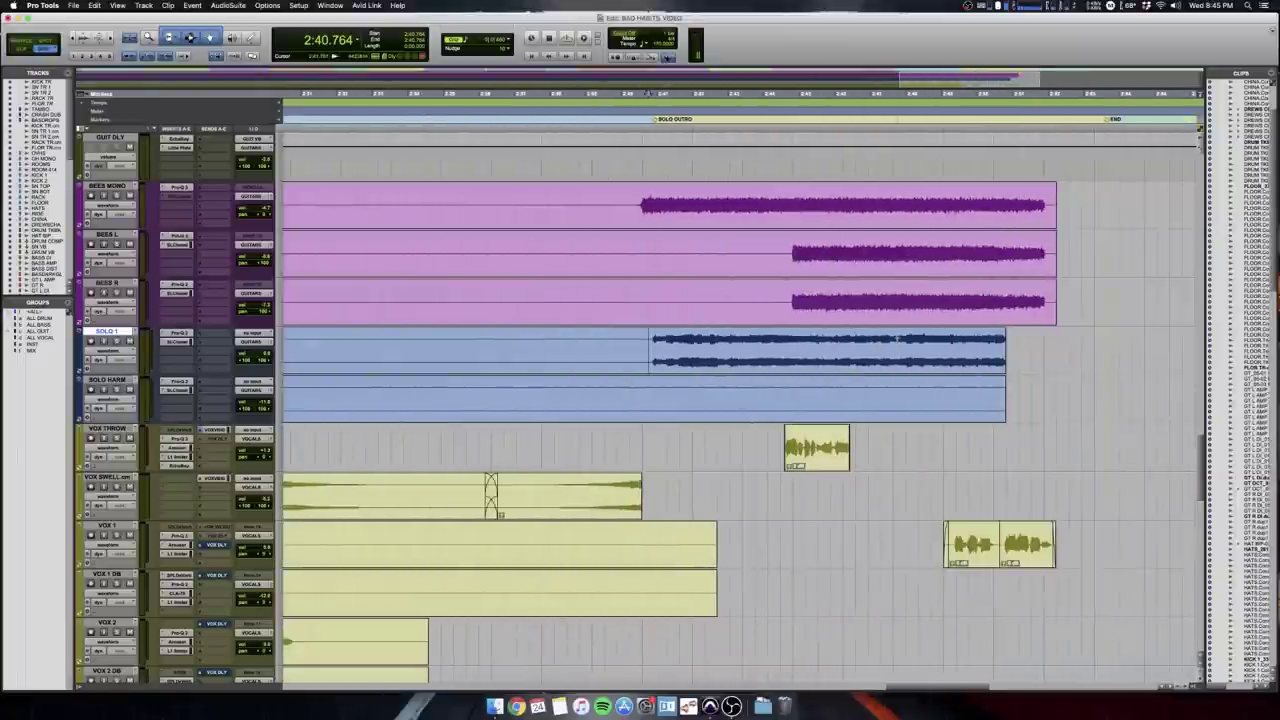
scroll(653, 343, left, 1)
key(space)
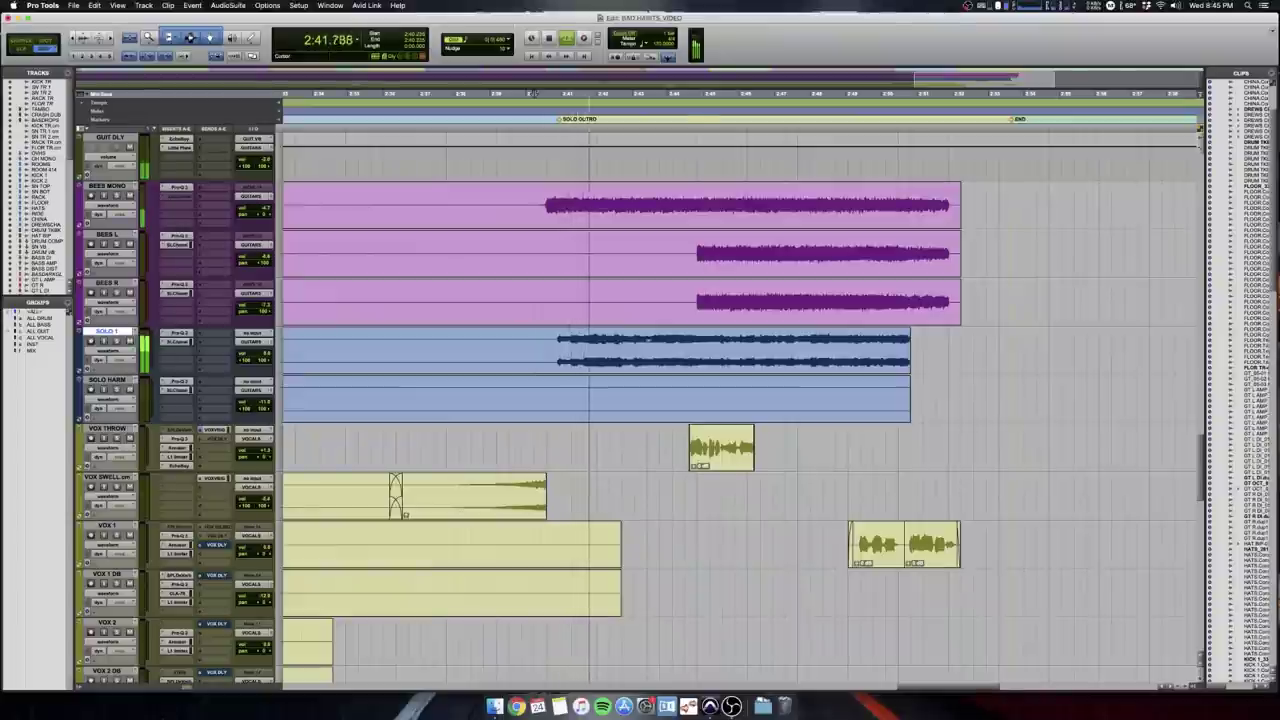
Place the edit cursor at 2:40.411 across BEES MONO and BEES L while the outro plays.
key(super+bracketleft)
scroll(649, 342, right, 3)
scroll(648, 346, up, 2)
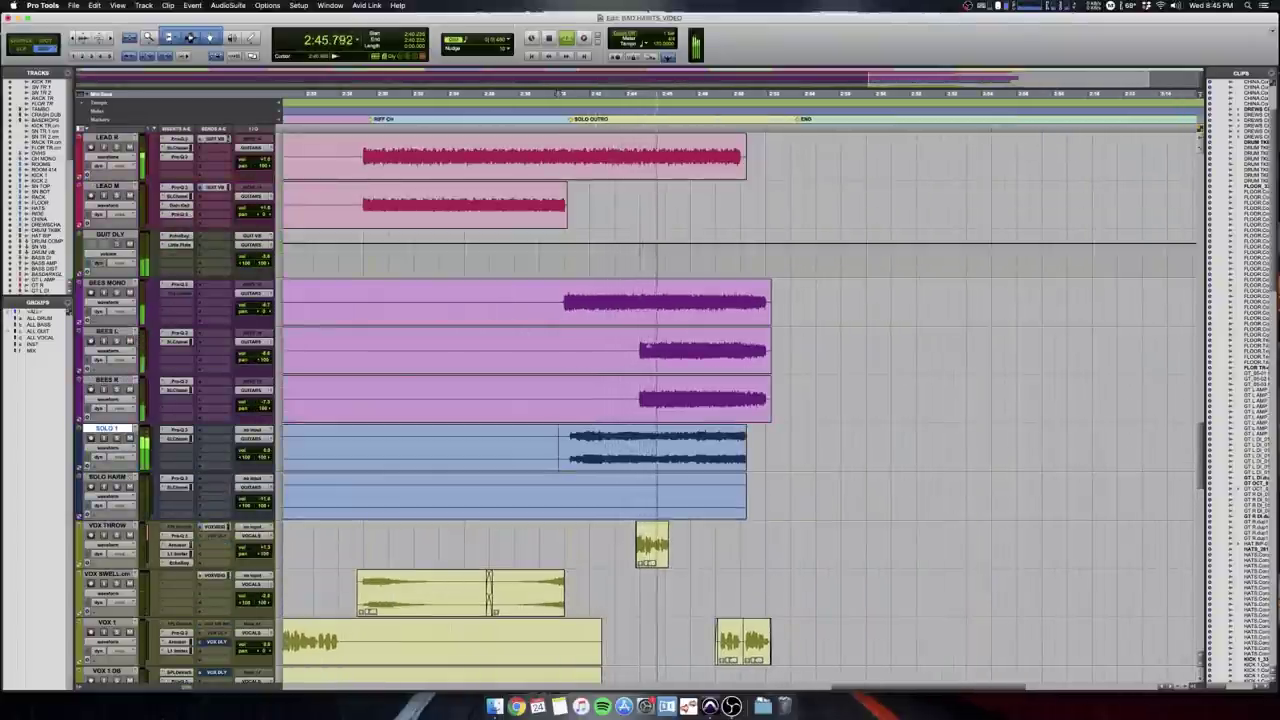
click(562, 301)
key(shift+semicolon)
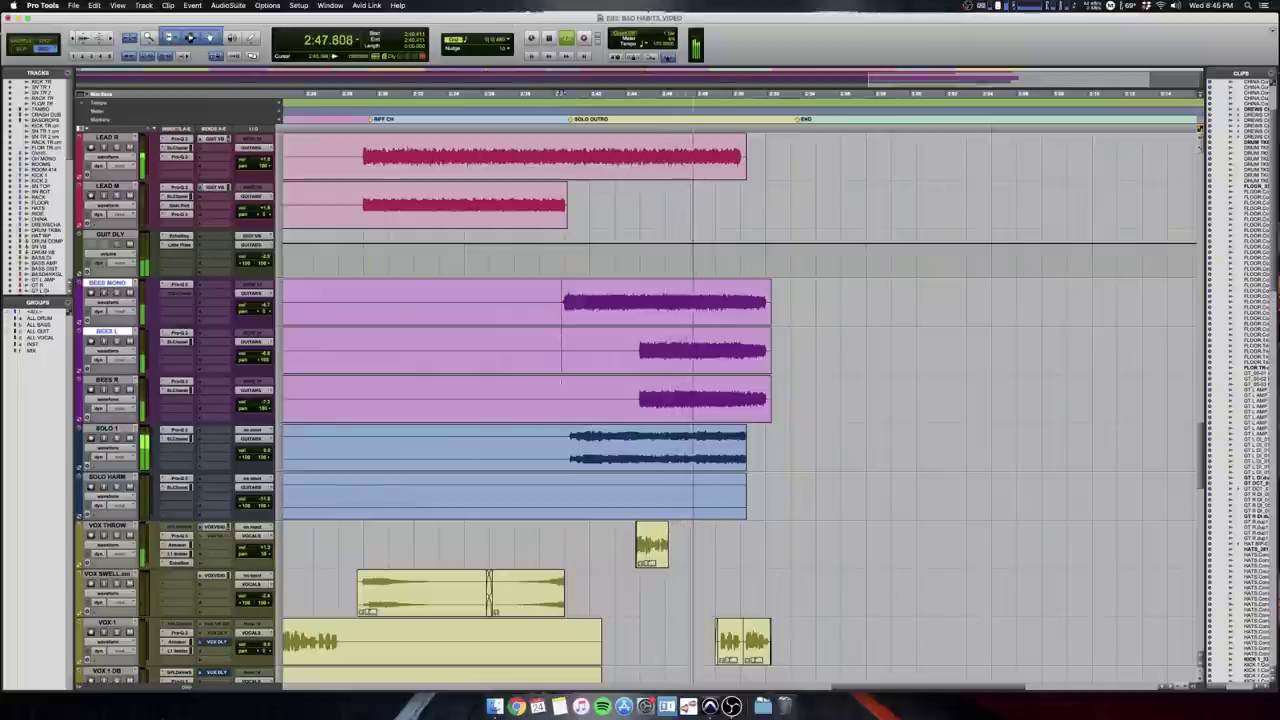
Place the edit cursor at 2:49.764 on SOLO 1 and stop playback to inspect the end of the solo.
click(567, 441)
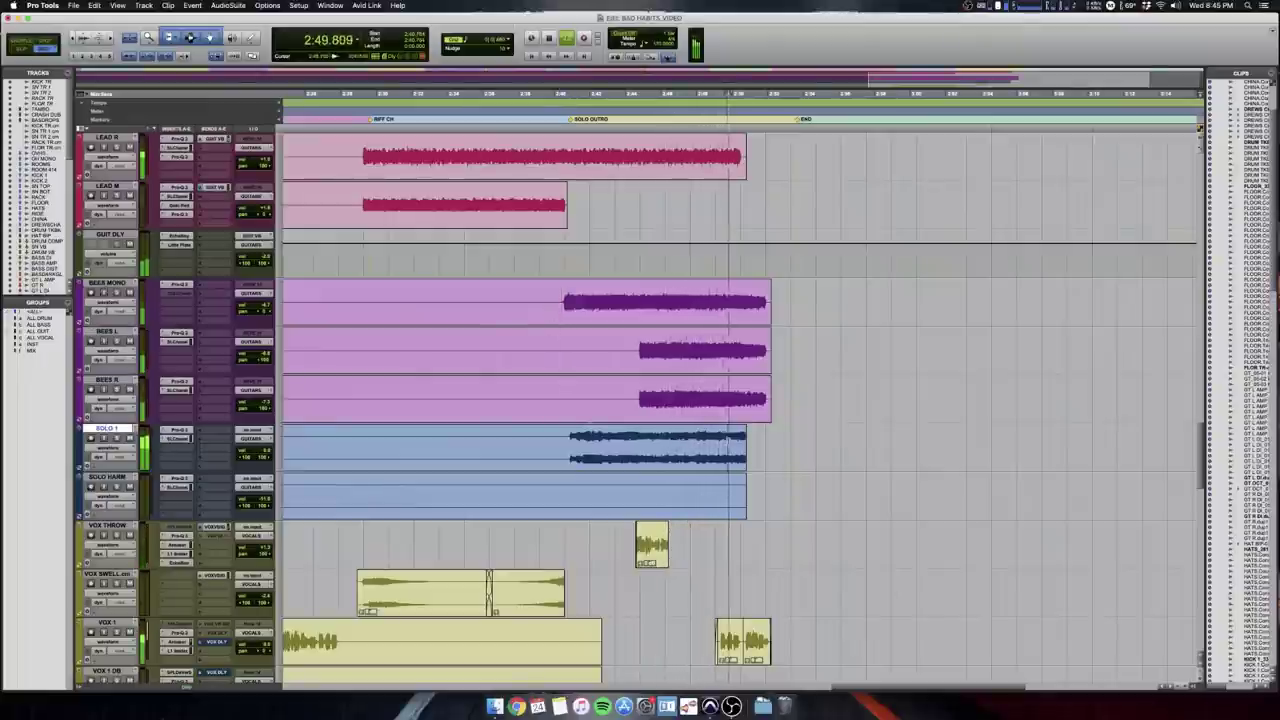
key(t)
key(t)
key(r)
key(space)
key(super+bracketright)
key(super+bracketright)
key(super+bracketleft)
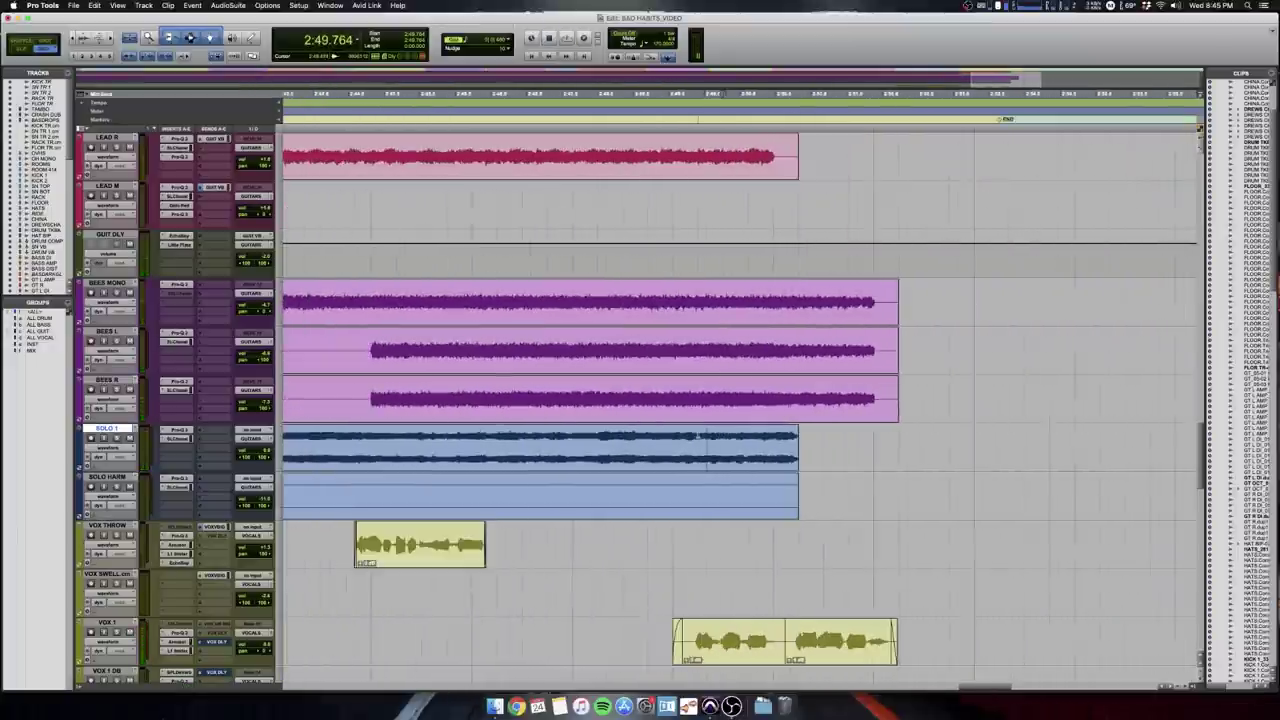
Select the whole SOLO 1 clip, and place the edit cursor at 2:50.470 near its end.
click(745, 459)
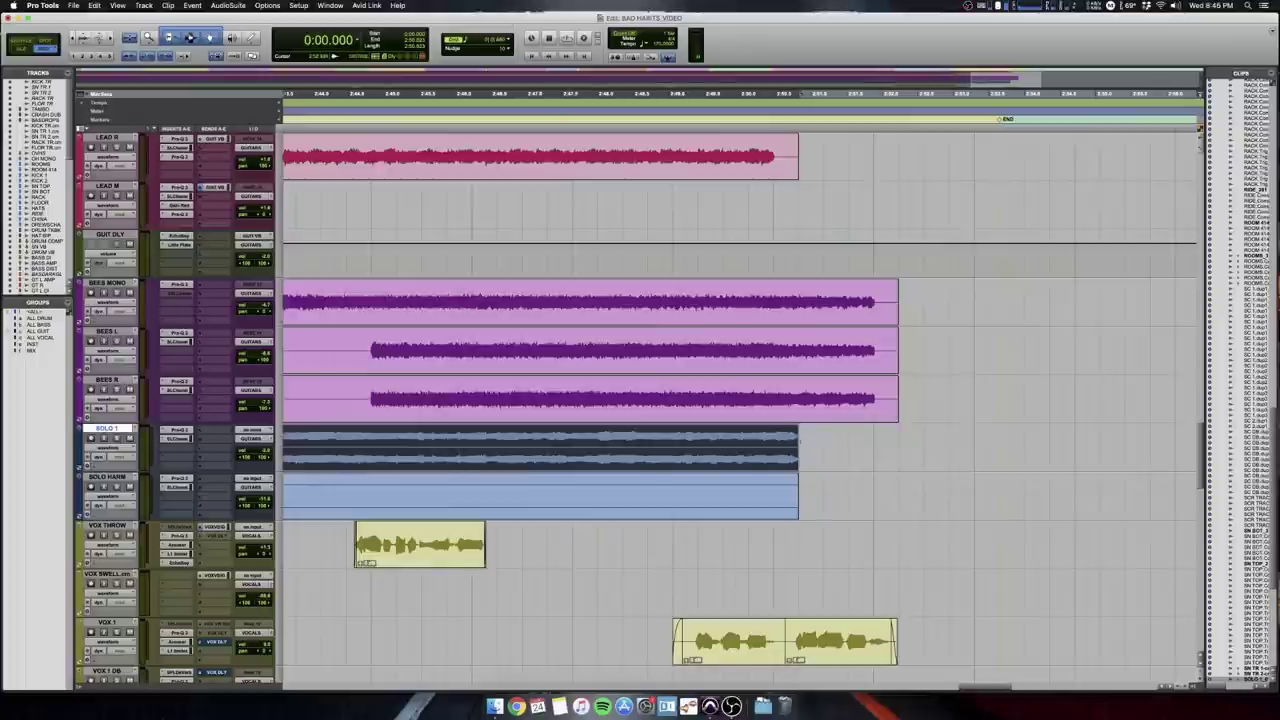
click(773, 440)
key(super+bracketright)
key(super+bracketleft)
key(super+bracketleft)
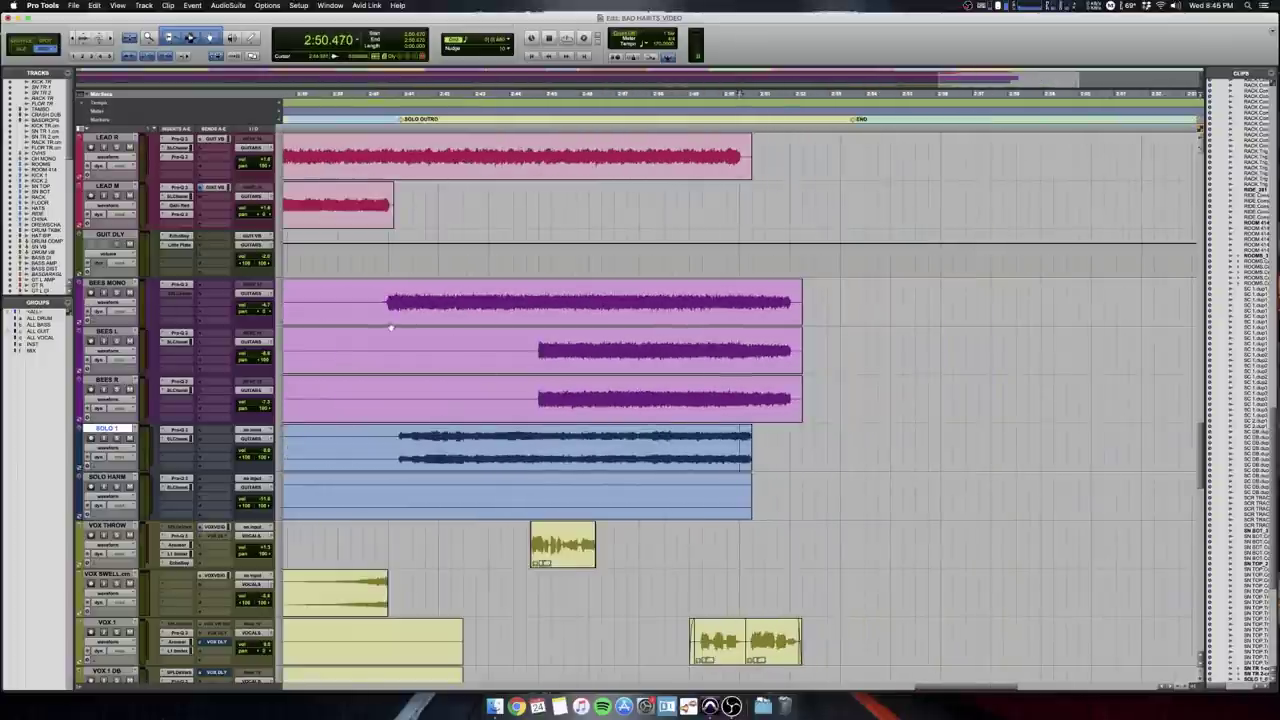
Solo BEES MONO, BEES L and BEES R and play them from 2:40.411.
click(108, 284)
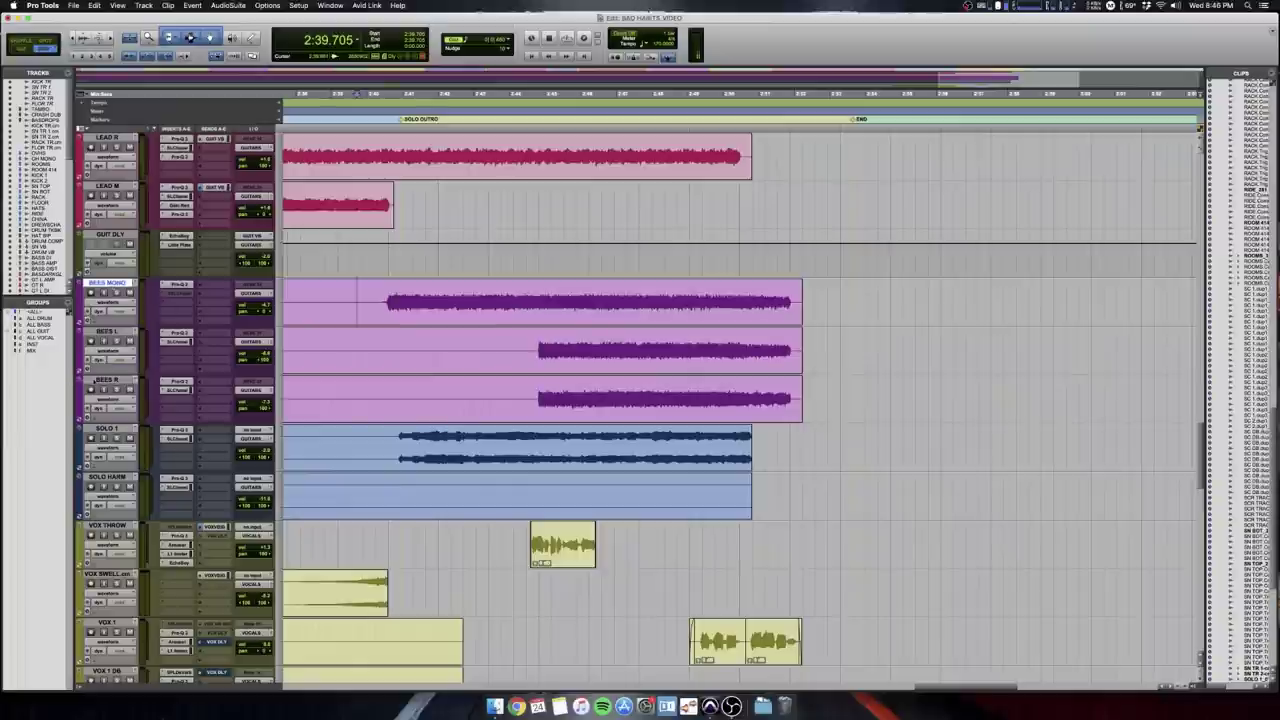
shift+click(105, 380)
click(382, 298)
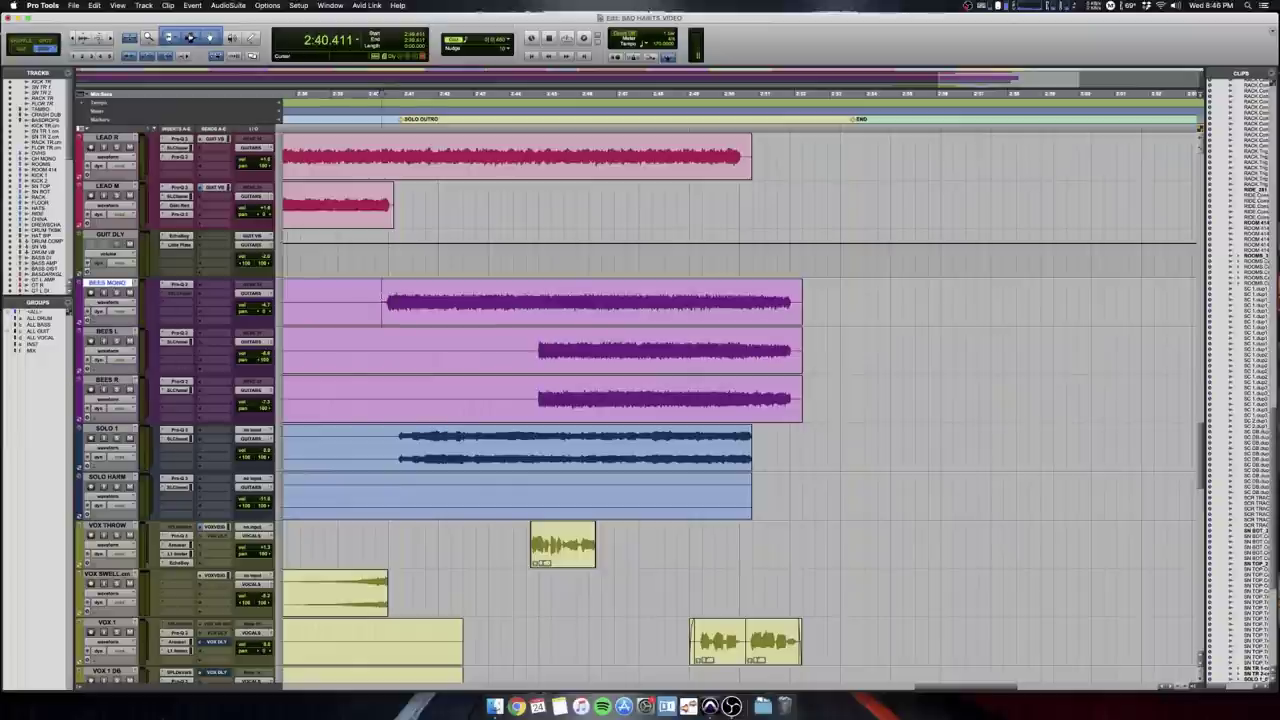
shift+click(378, 329)
shift+click(382, 397)
key(shift+s)
key(space)
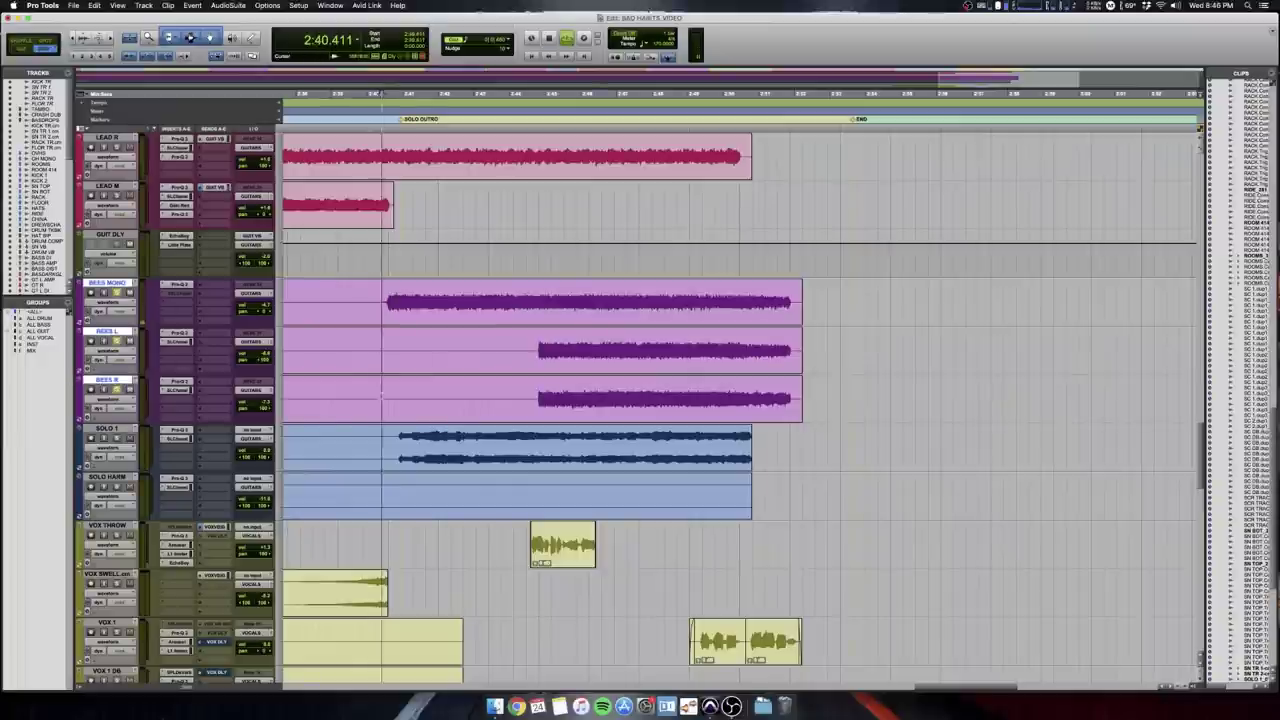
Show volume automation on all tracks and OneKnob Filter automation on the three BEES tracks, stopping playback after listening.
click(112, 303)
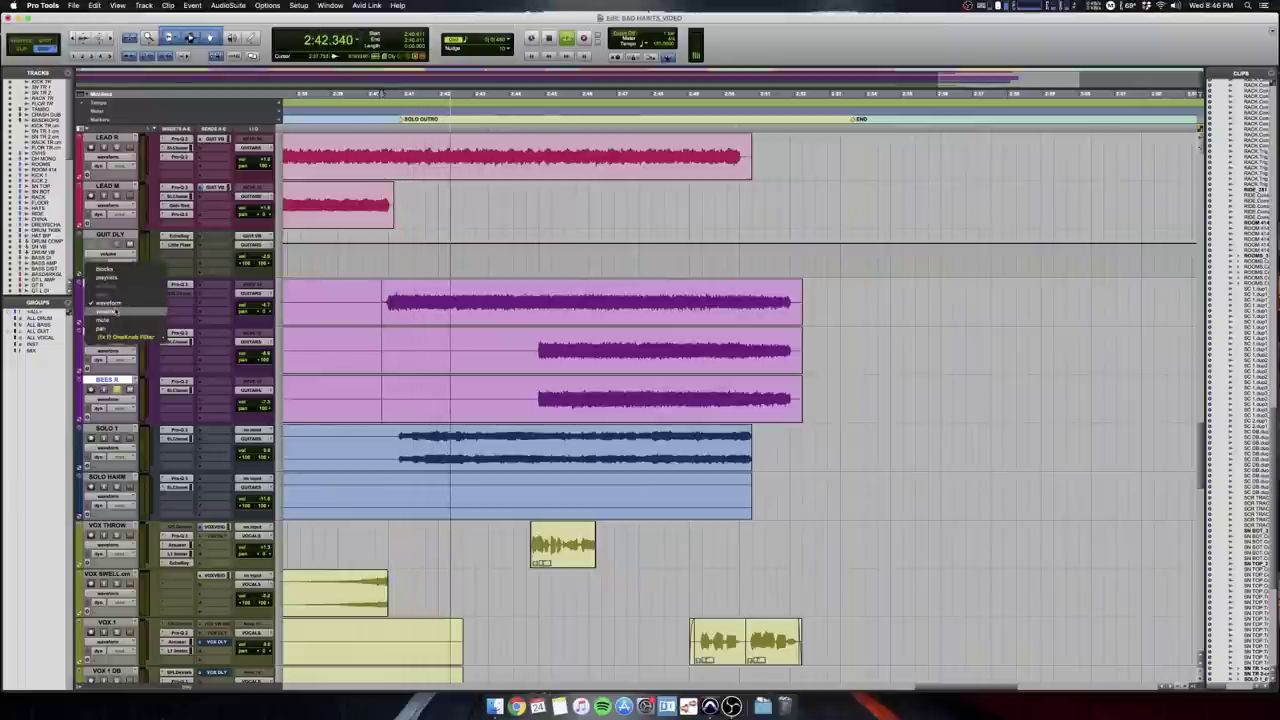
alt+click(112, 311)
click(110, 302)
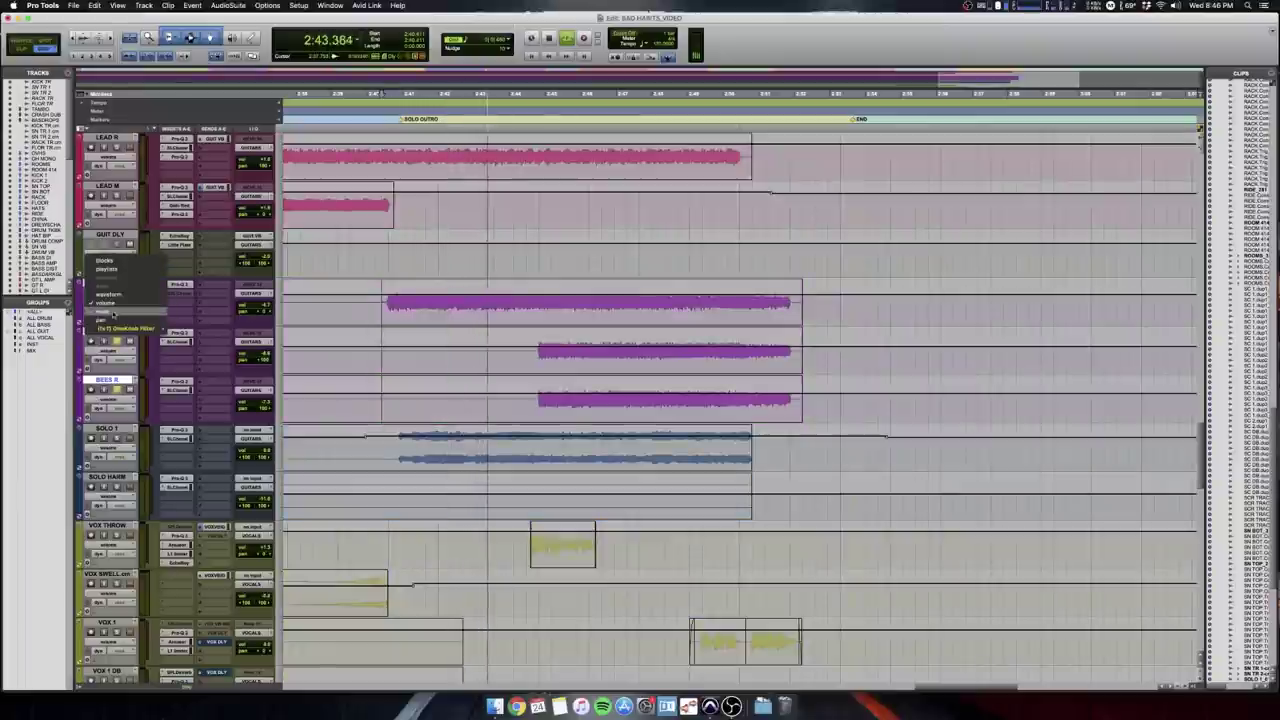
alt+shift+click(185, 331)
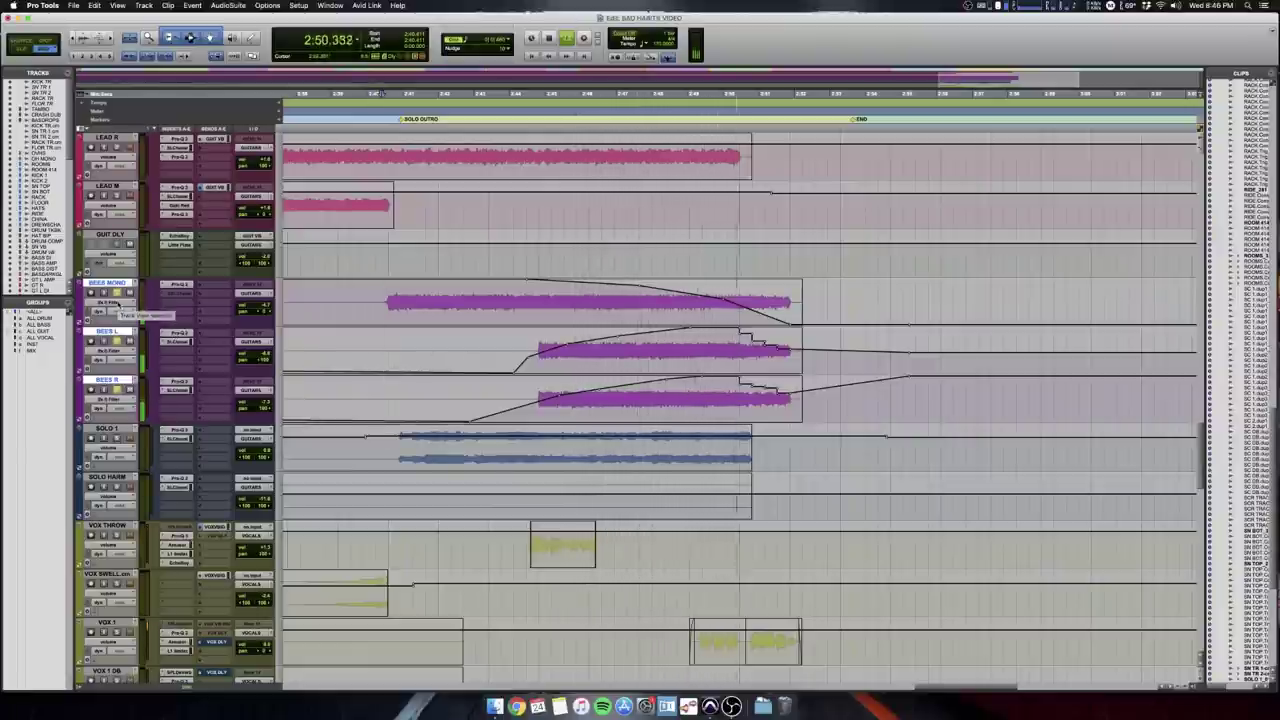
key(space)
Place the edit cursor at 2:44.823 on BEES L and open that track's OneKnob Filter plug-in over the edit view.
scroll(140, 305, left, 5)
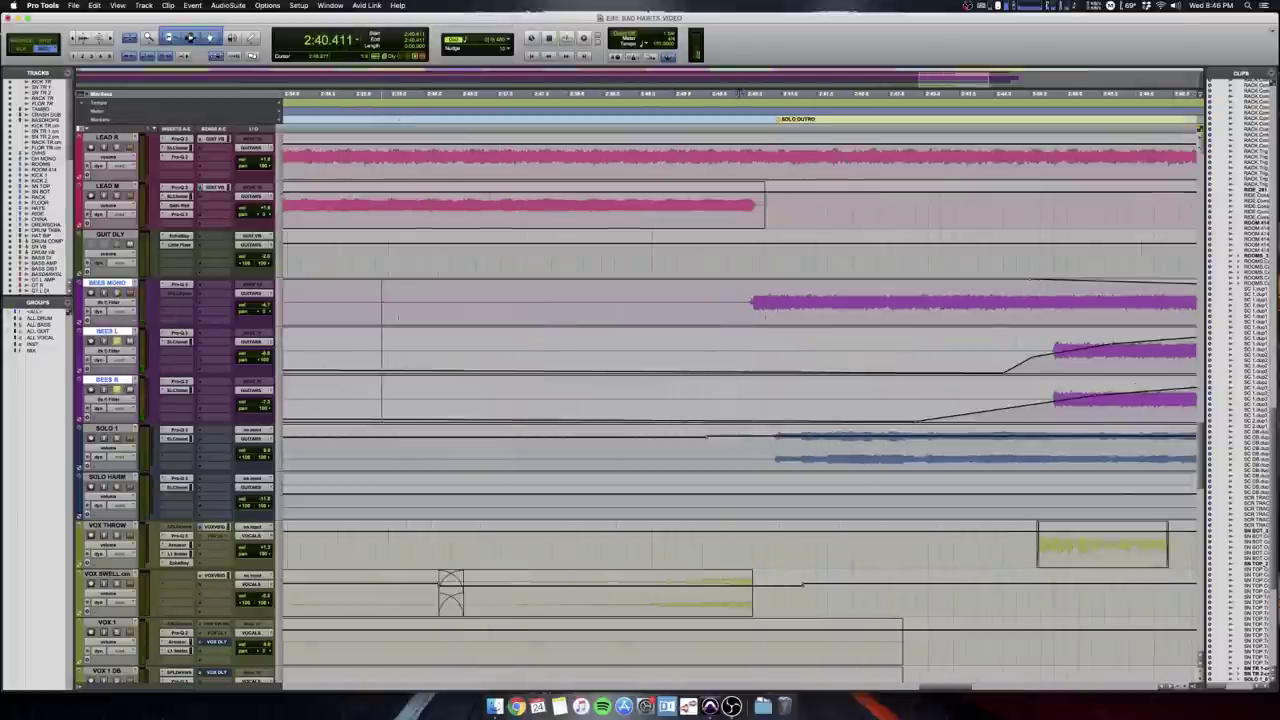
key(super+equal)
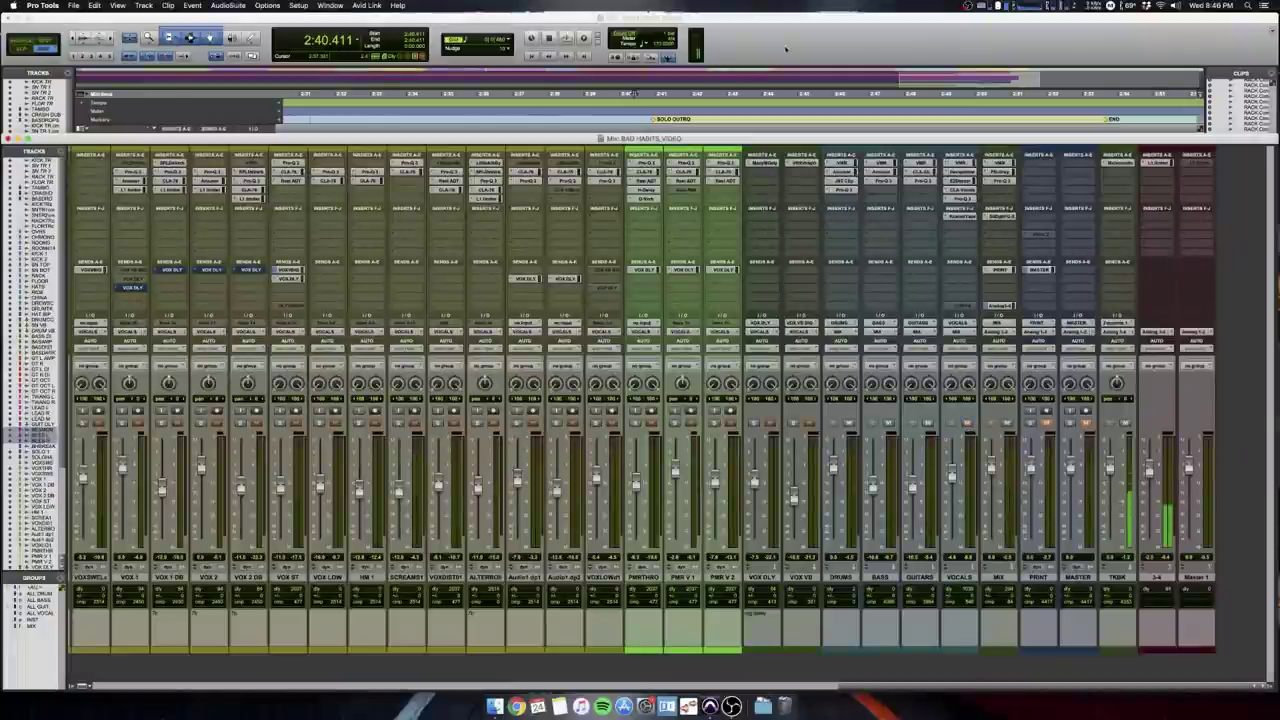
key(super+equal)
scroll(740, 400, right, 2)
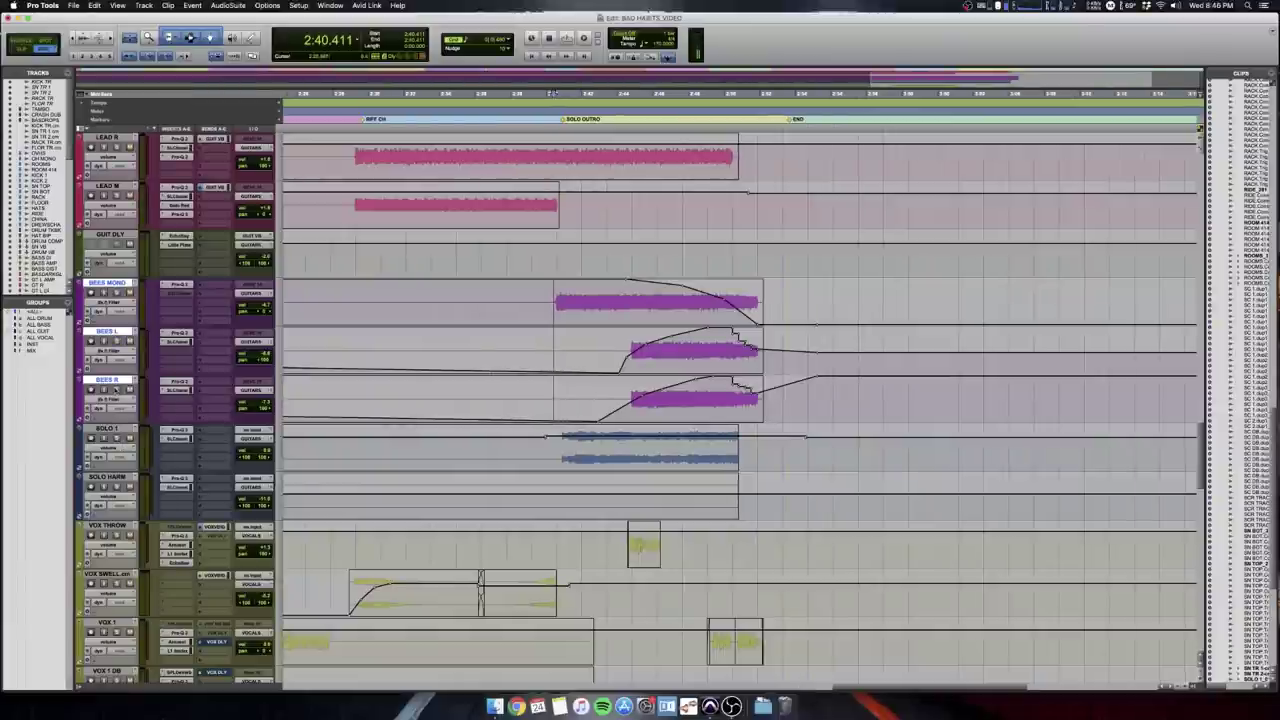
click(658, 352)
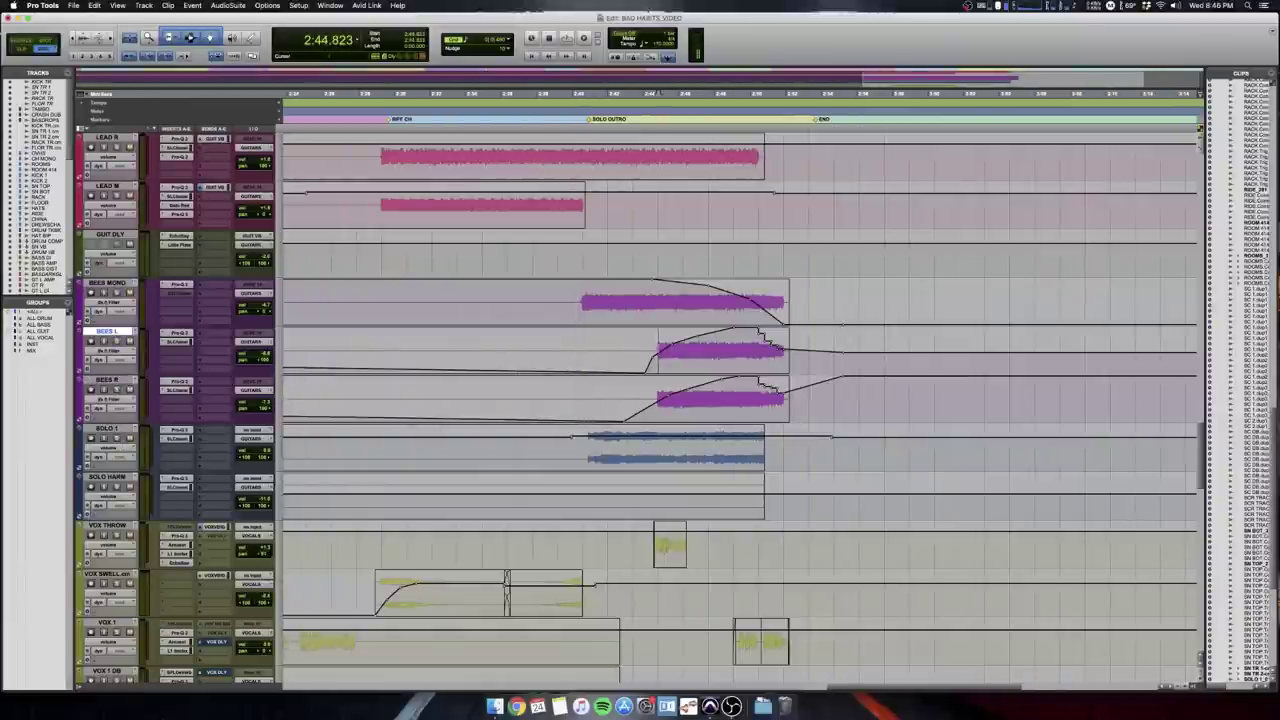
key(super+equal)
scroll(680, 355, right, 10)
scroll(682, 352, left, 3)
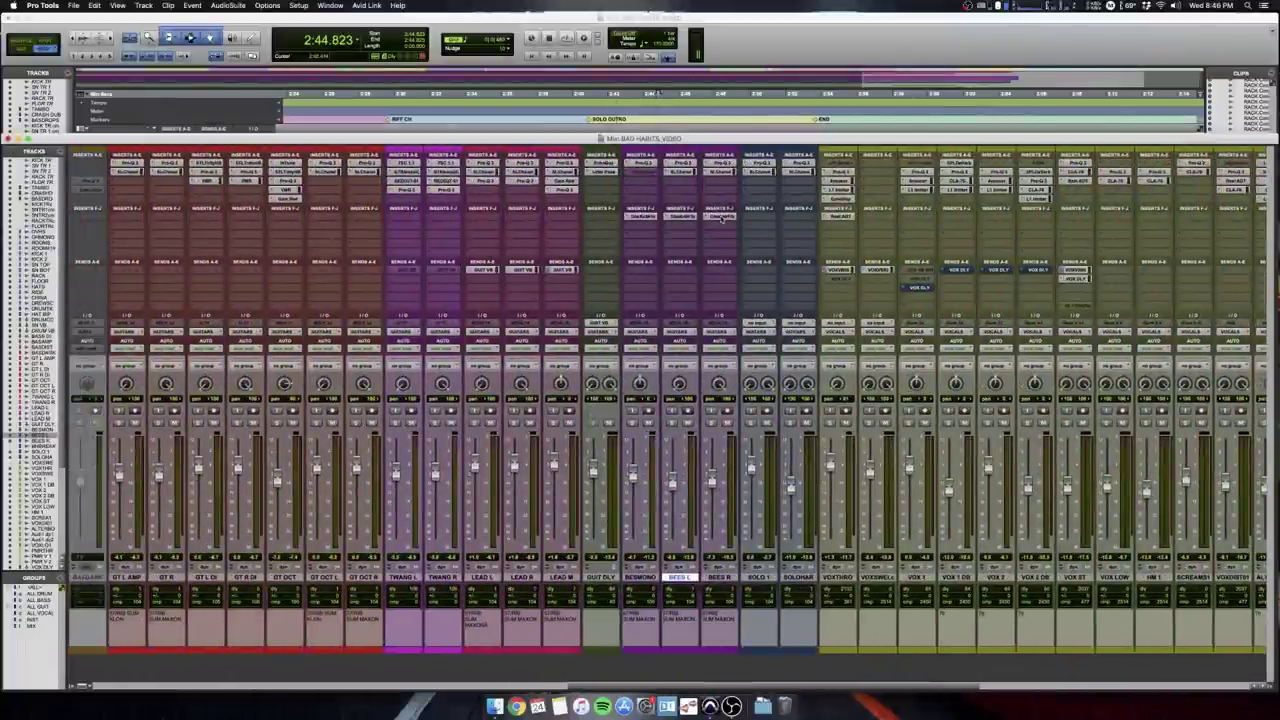
click(694, 217)
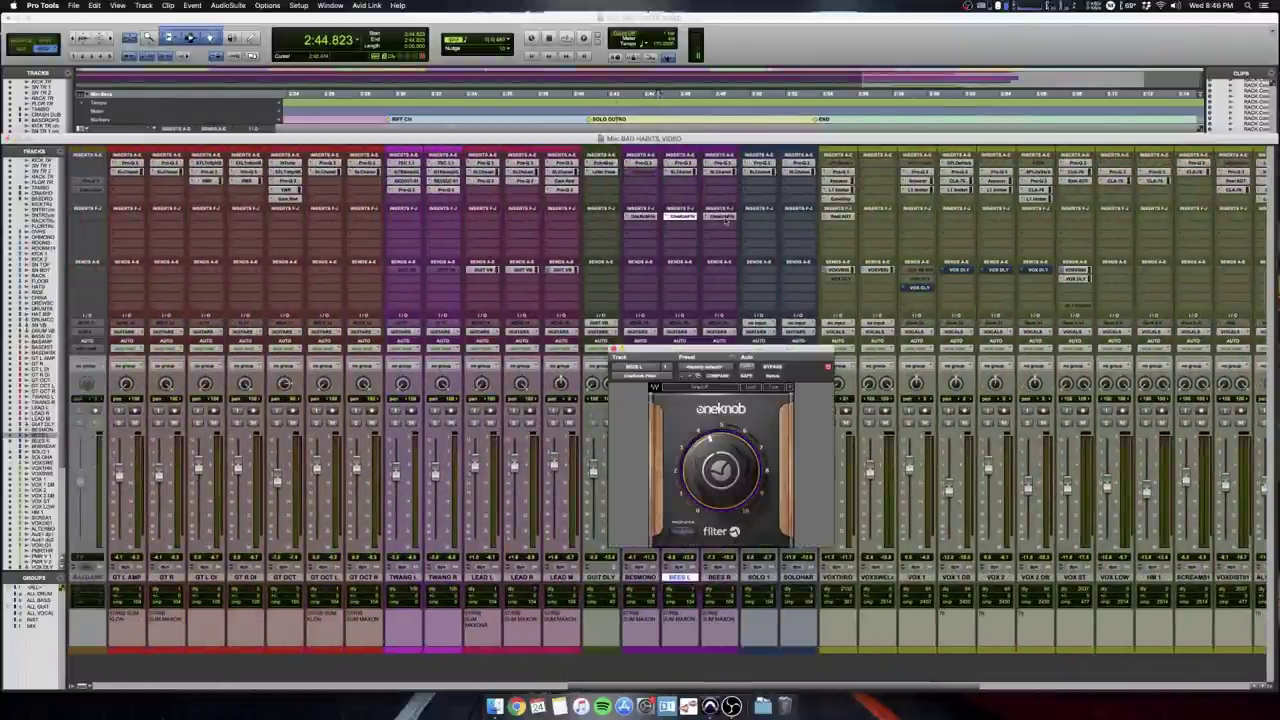
key(super+equal)
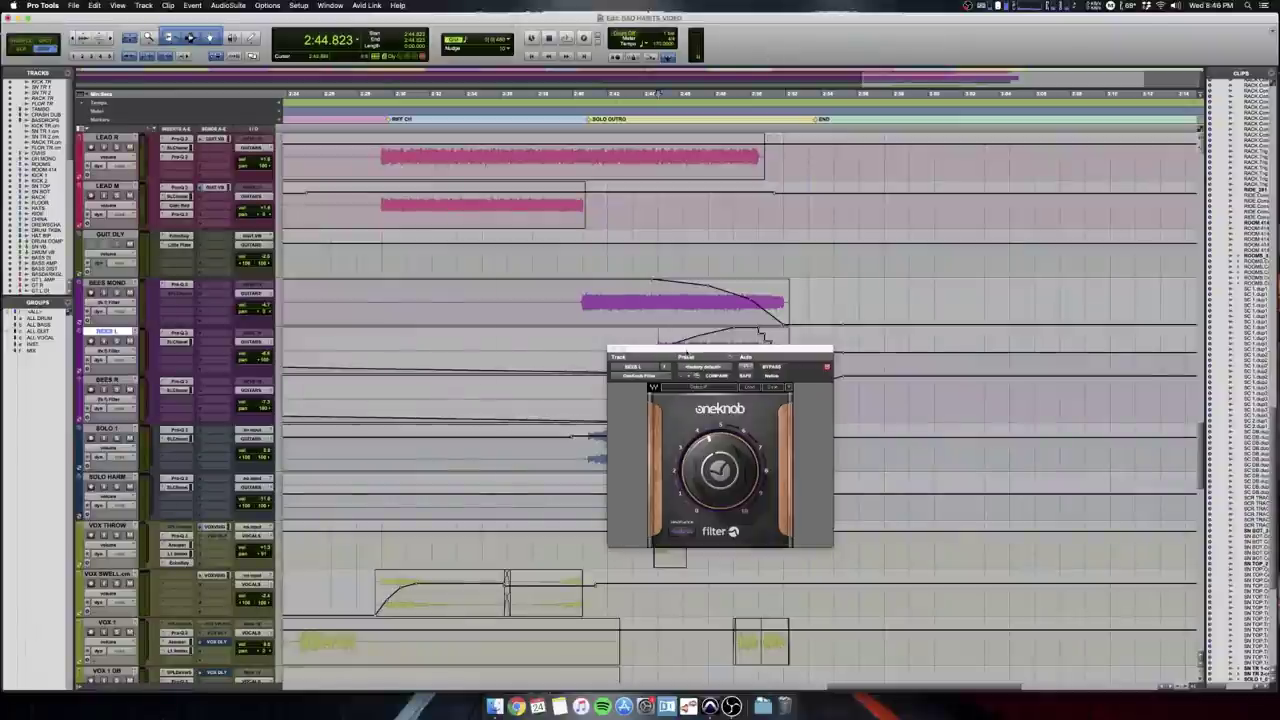
Play the soloed BEES tracks from 2:44.823 while watching the OneKnob Filter move, and close the plug-in after unsoloing them.
drag(720, 351, 422, 266)
key(space)
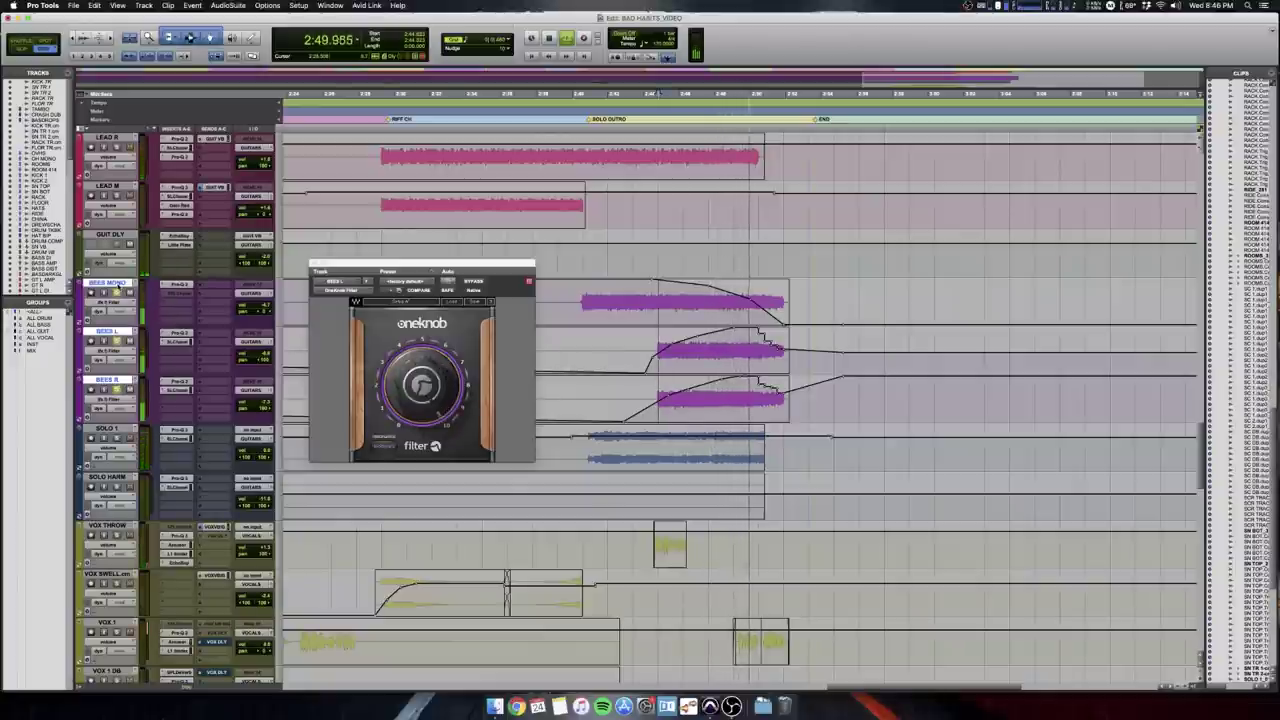
alt+shift+click(117, 291)
key(space)
click(313, 263)
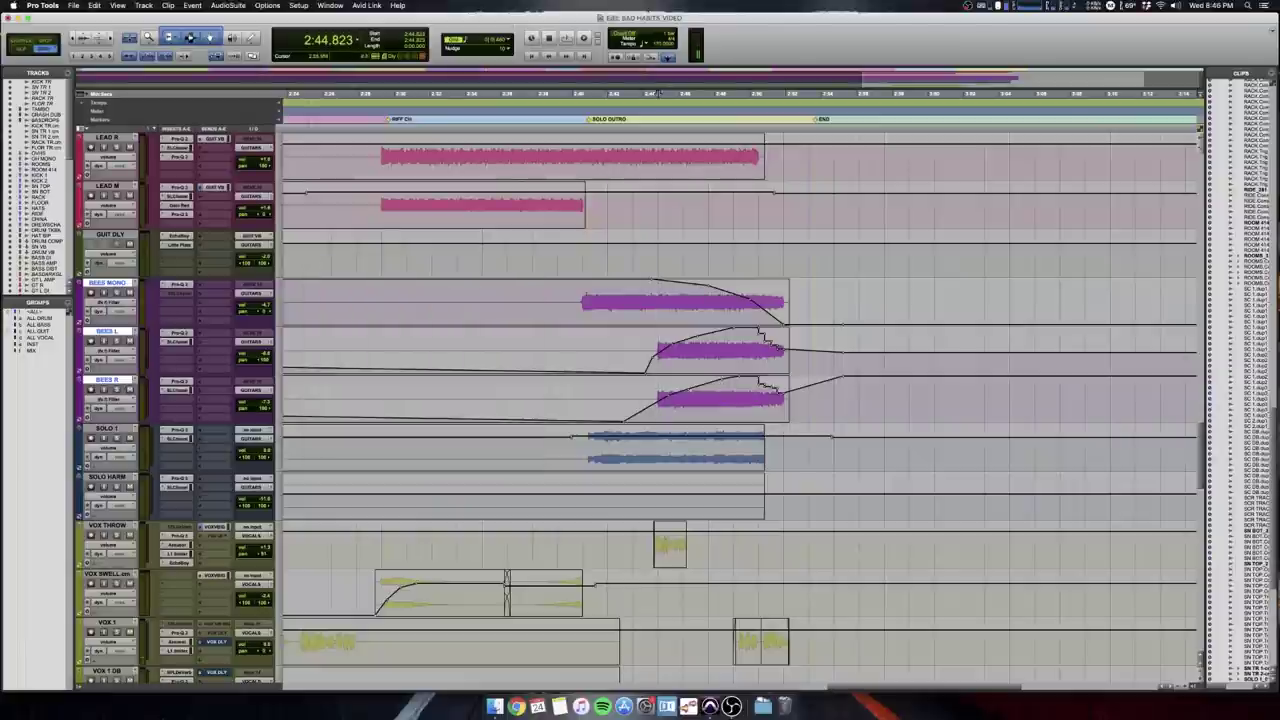
Inspect the stepped filter automation at 2:50.470 near the end of BEES L.
click(757, 348)
key(t)
key(t)
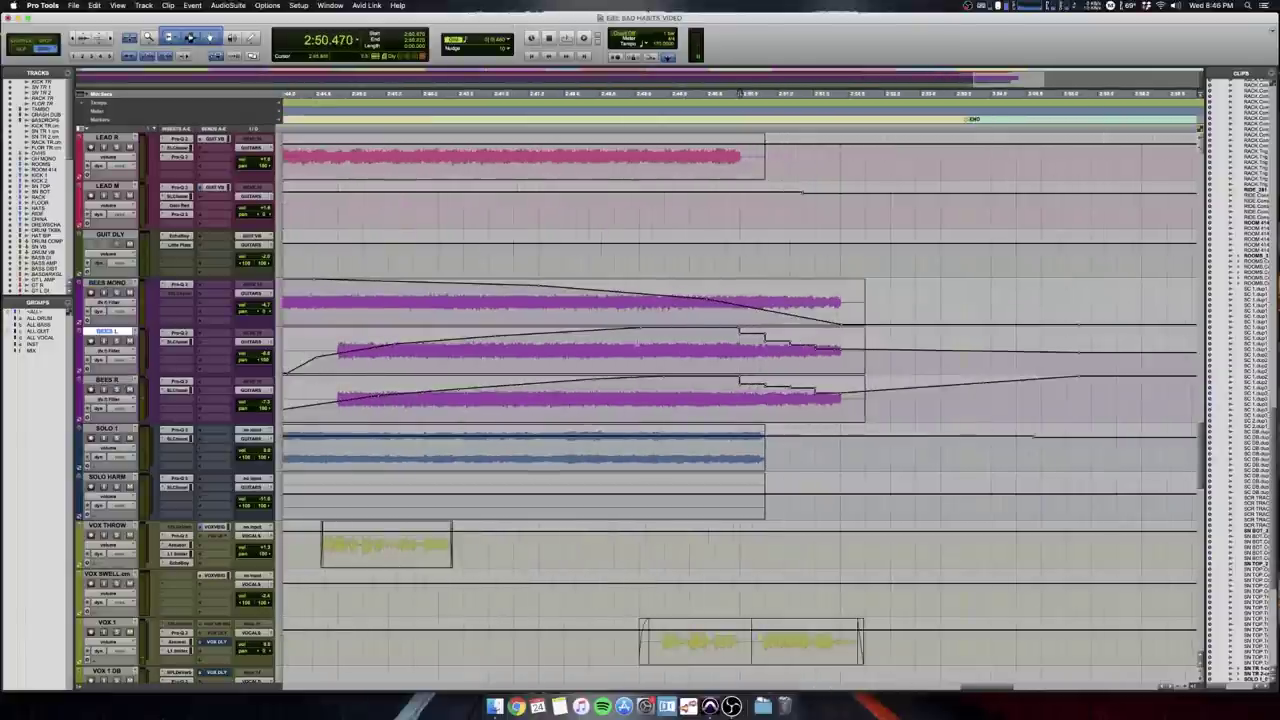
key(super+[)
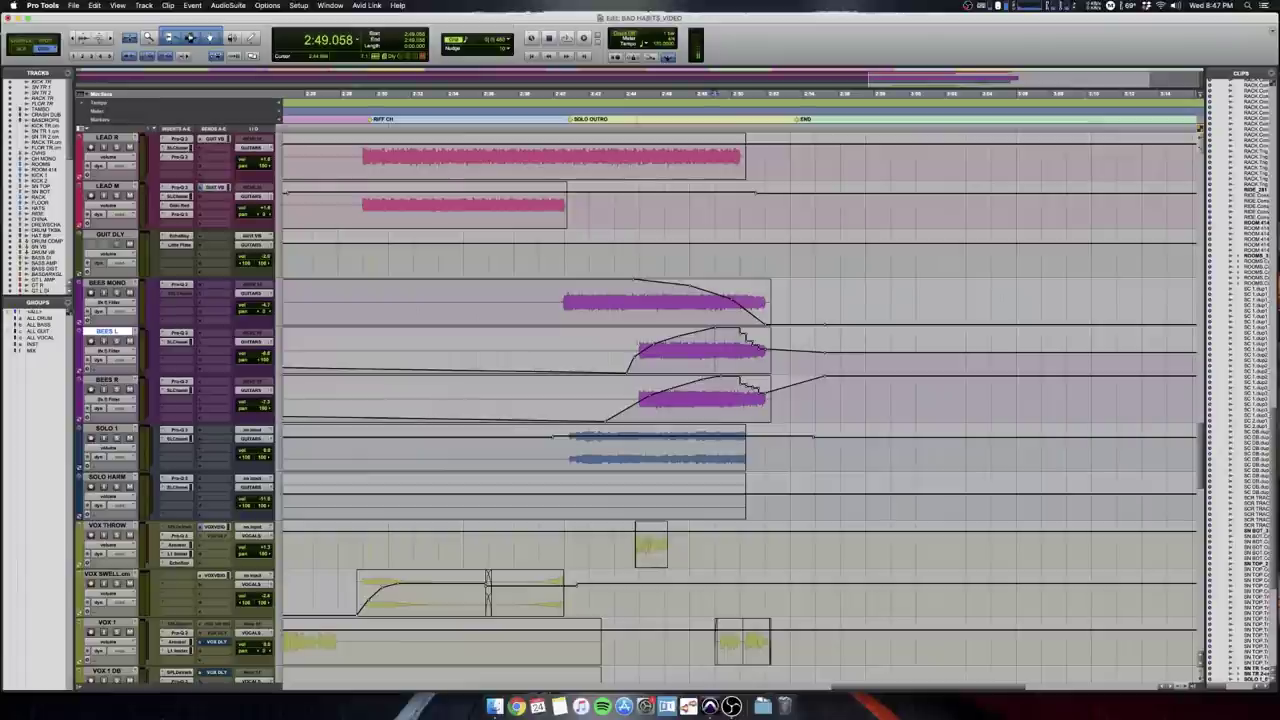
Play the BEES ending from 2:49.058, stop, and switch the audio tracks back to waveform view.
key(space)
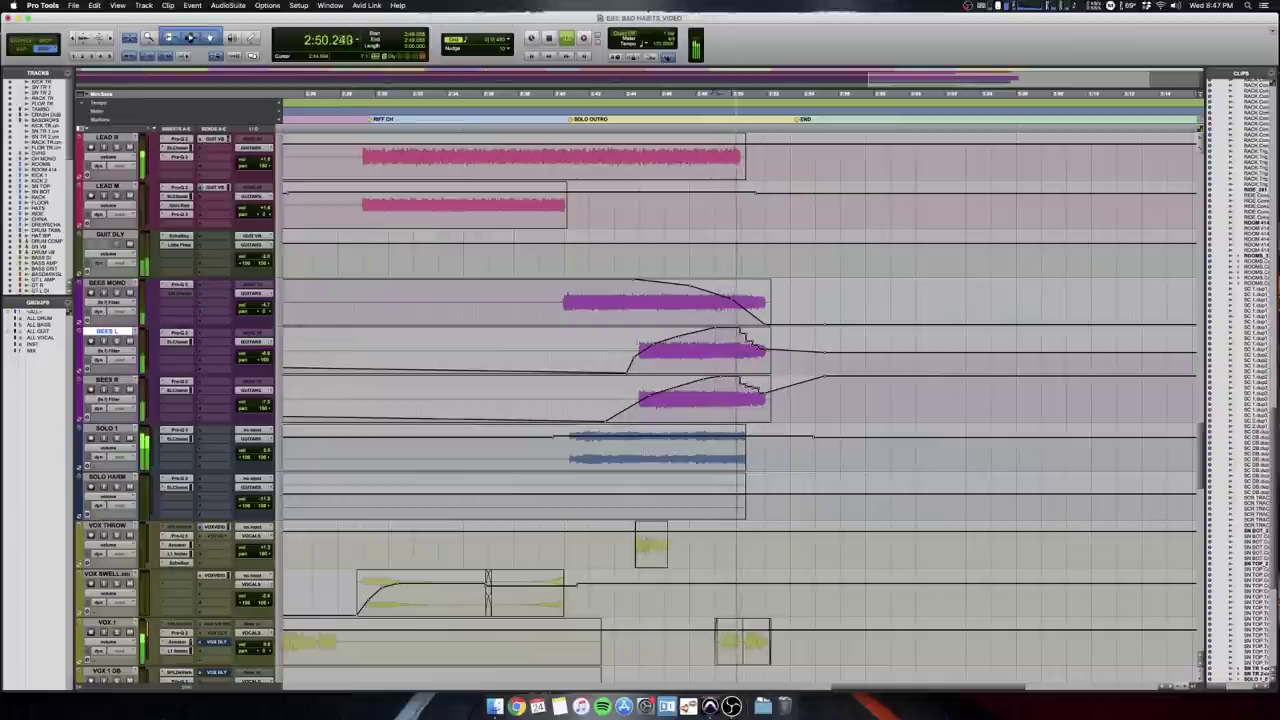
key(space)
click(108, 303)
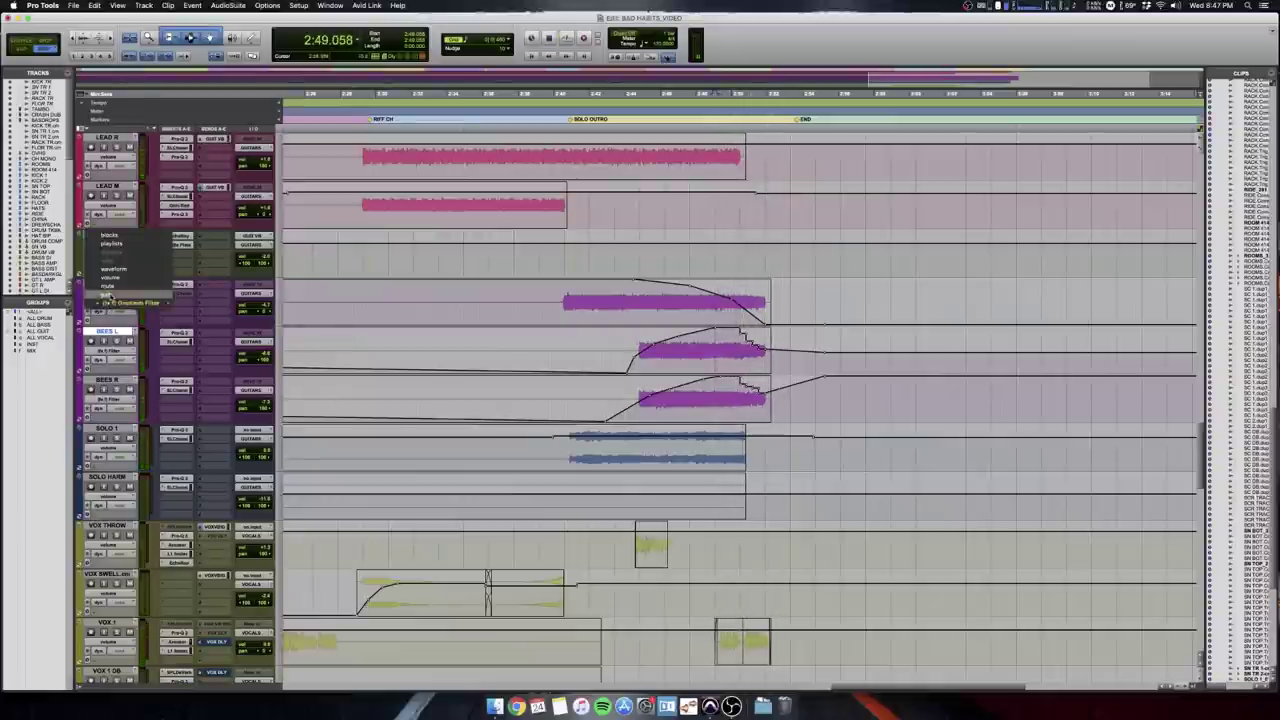
click(506, 334)
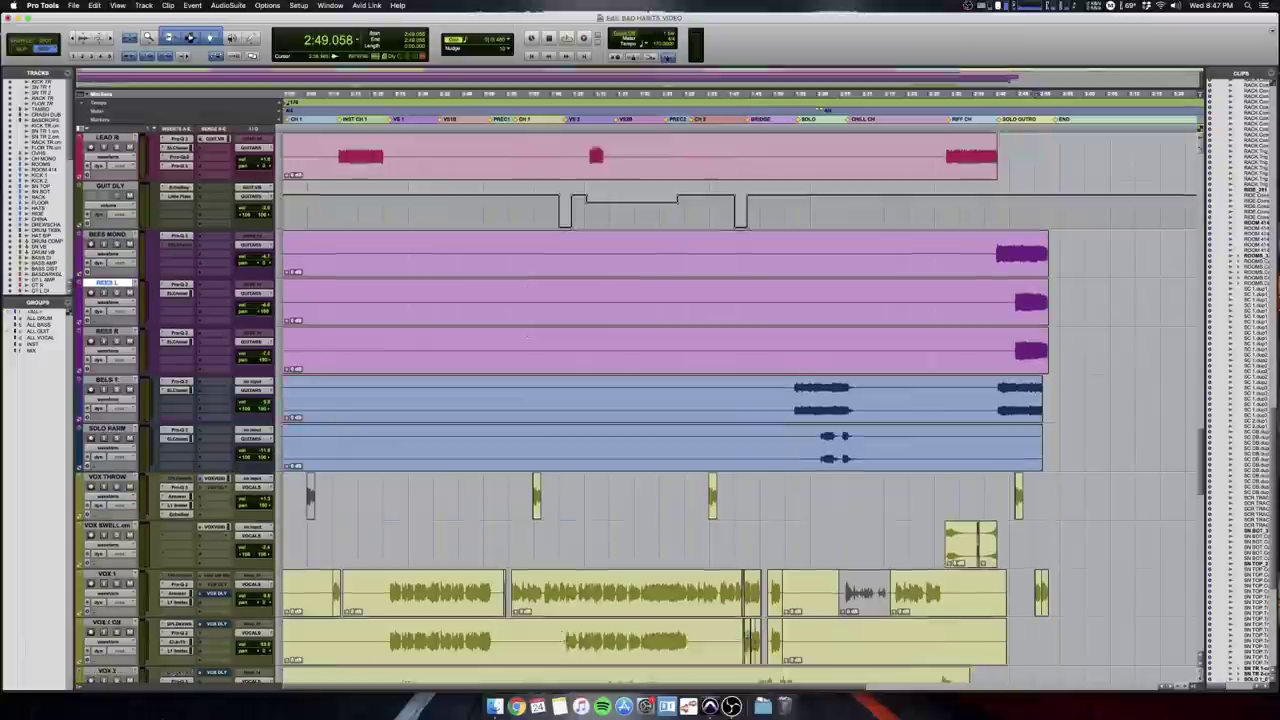
Look over the rhythm, octave, twang and lead guitar tracks and highlight the GUIT DLY volume automation starting at 0:56.294.
scroll(740, 400, up, 8)
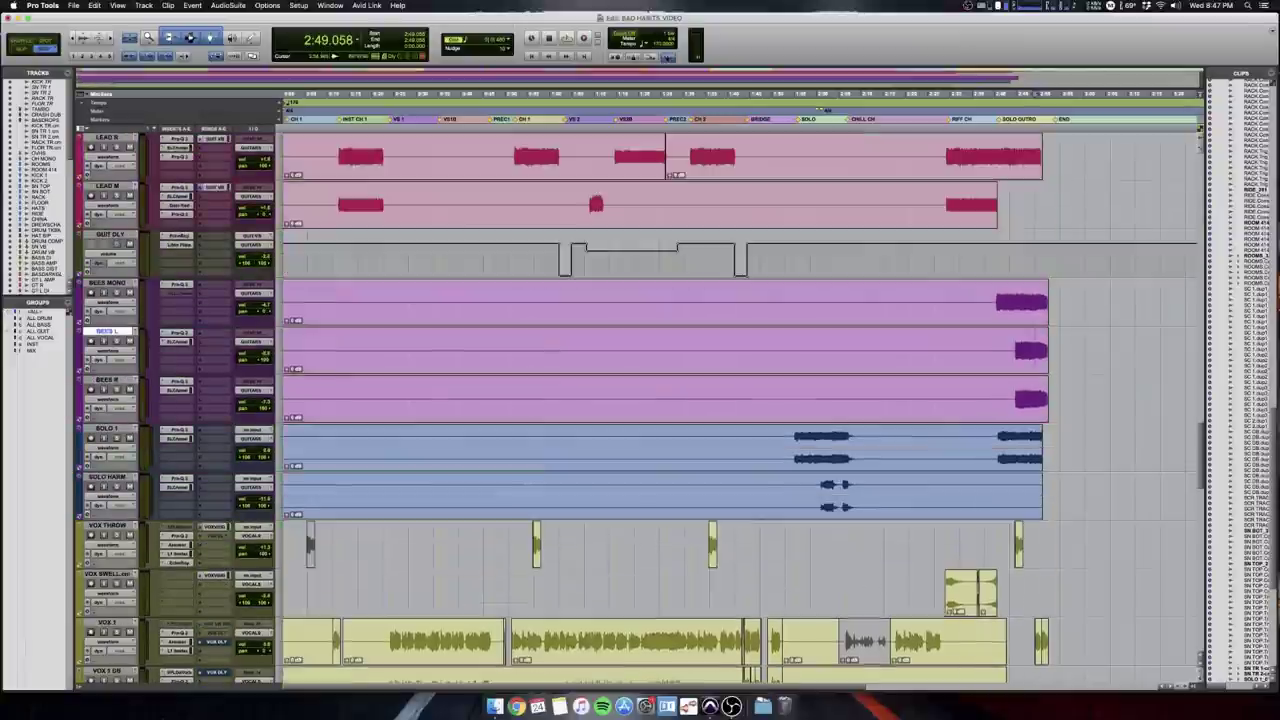
scroll(527, 335, down, 4)
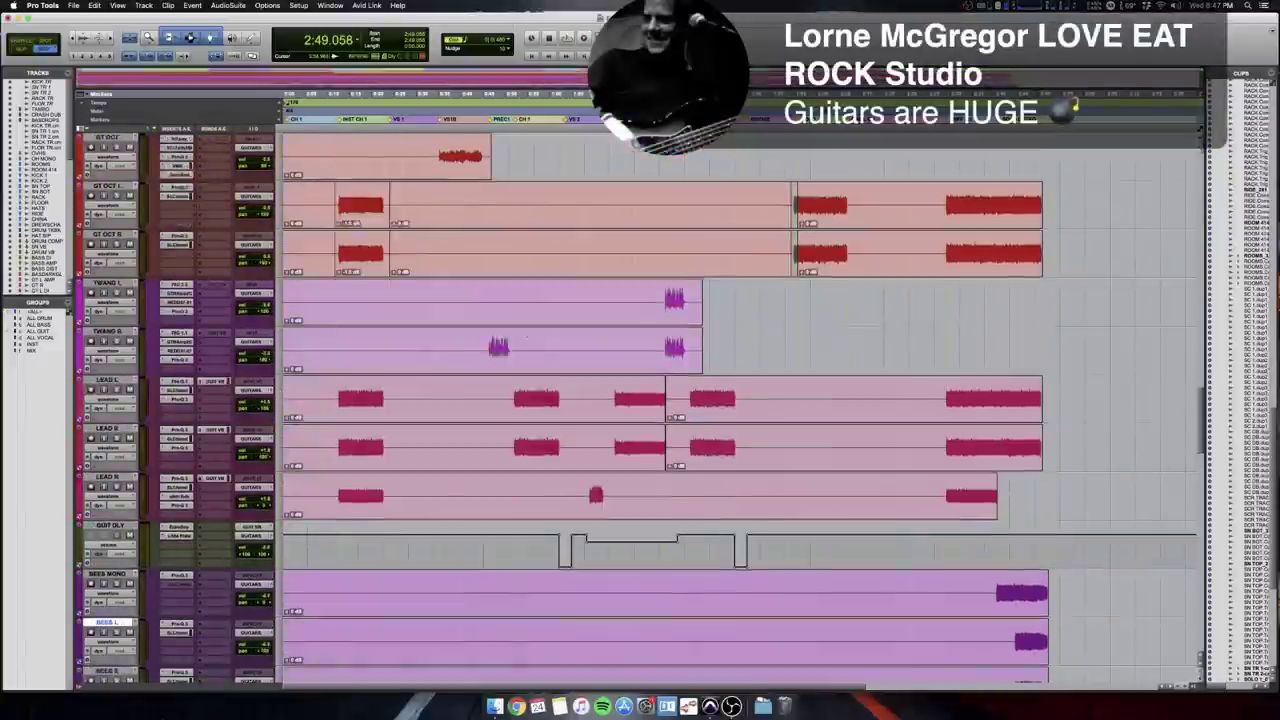
scroll(515, 341, up, 4)
scroll(515, 342, up, 8)
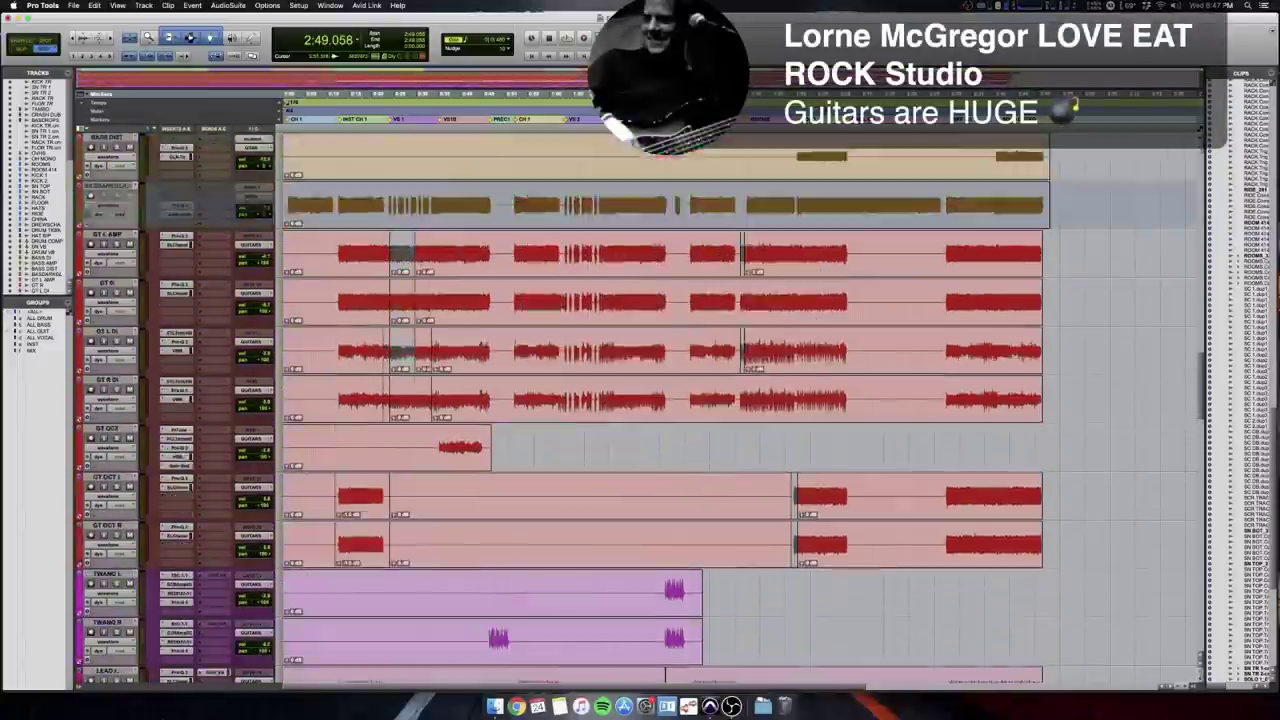
scroll(515, 342, down, 5)
scroll(515, 342, down, 8)
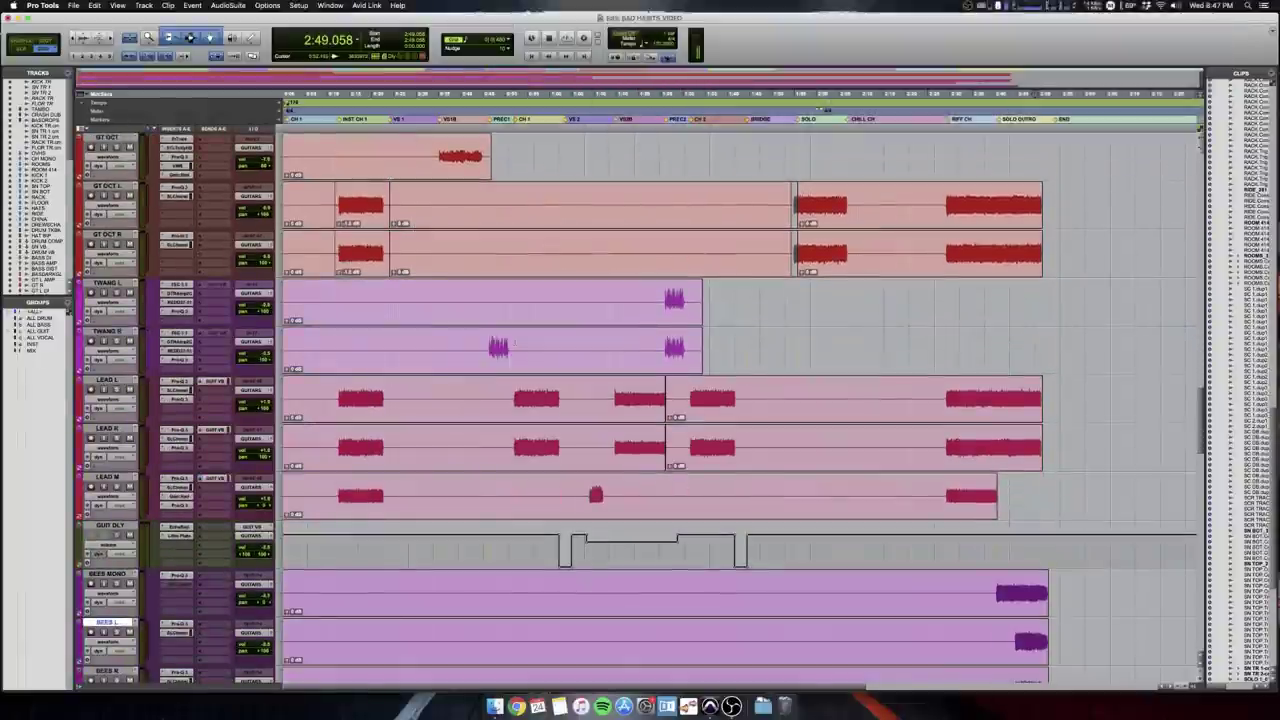
drag(533, 352, 829, 352)
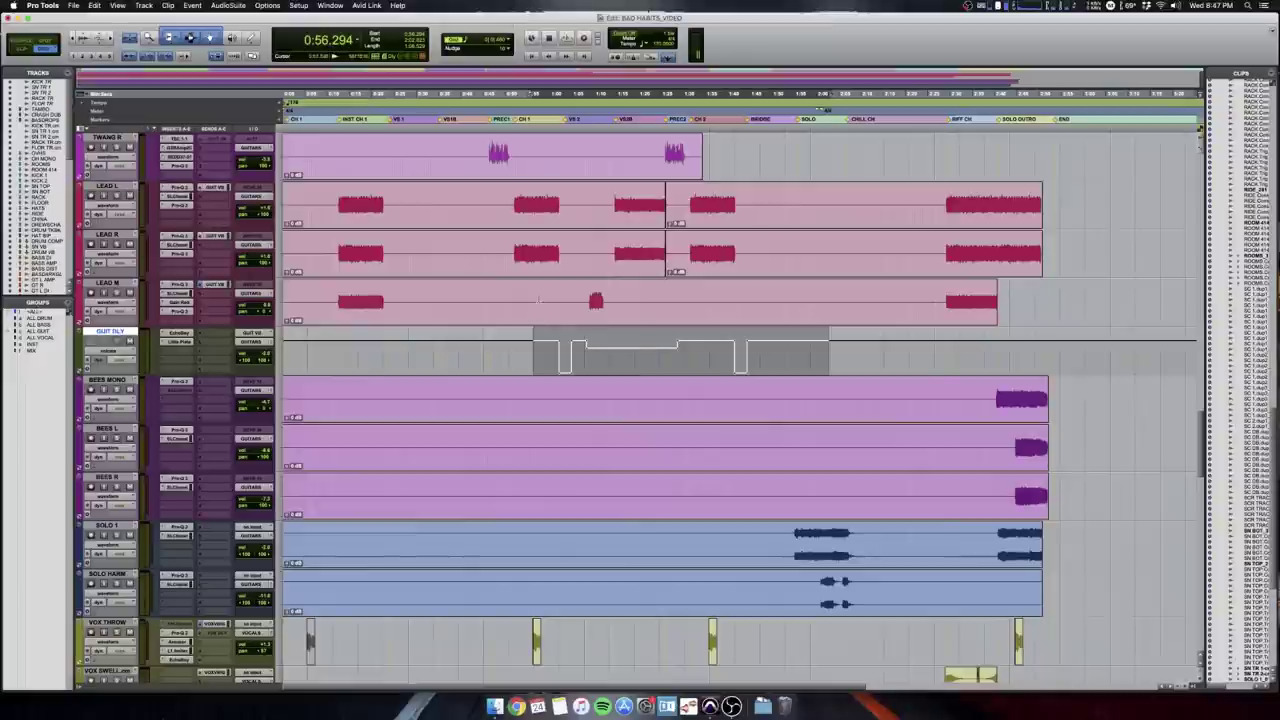
Place the edit cursor at 0:24.000 on VOX 1 and bring up the mixer.
scroll(541, 322, down, 6)
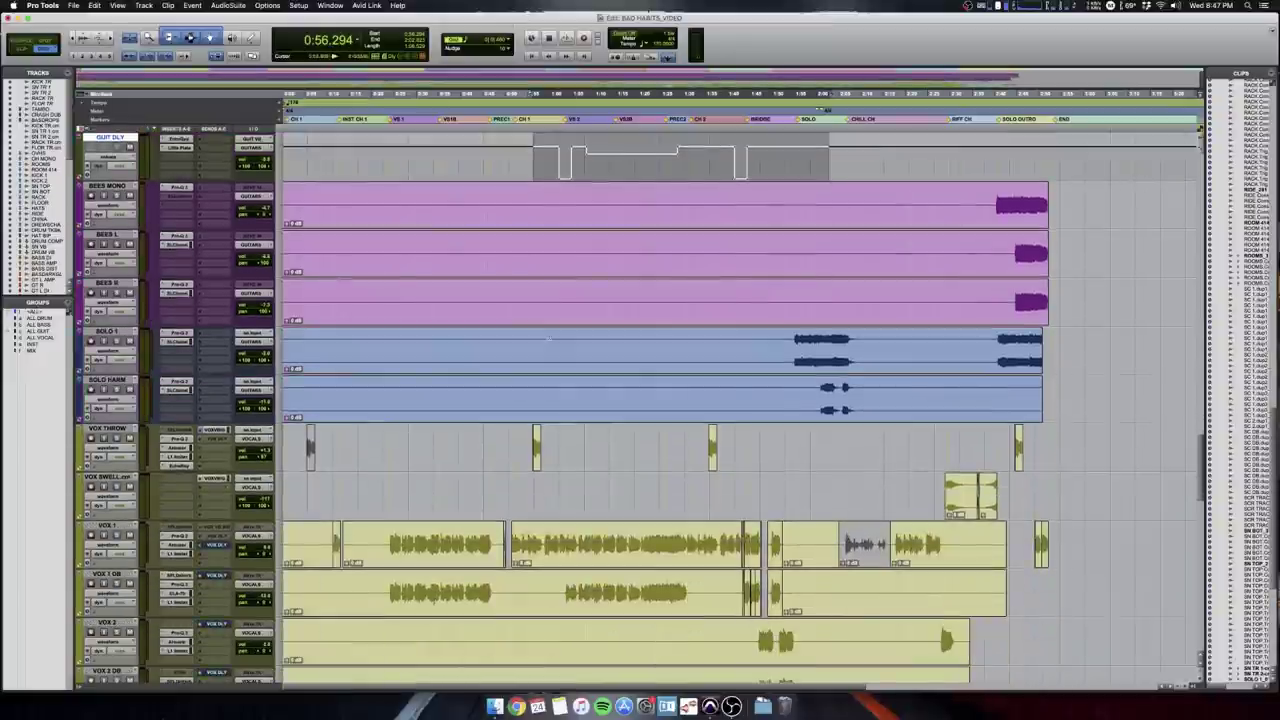
scroll(550, 338, down, 2)
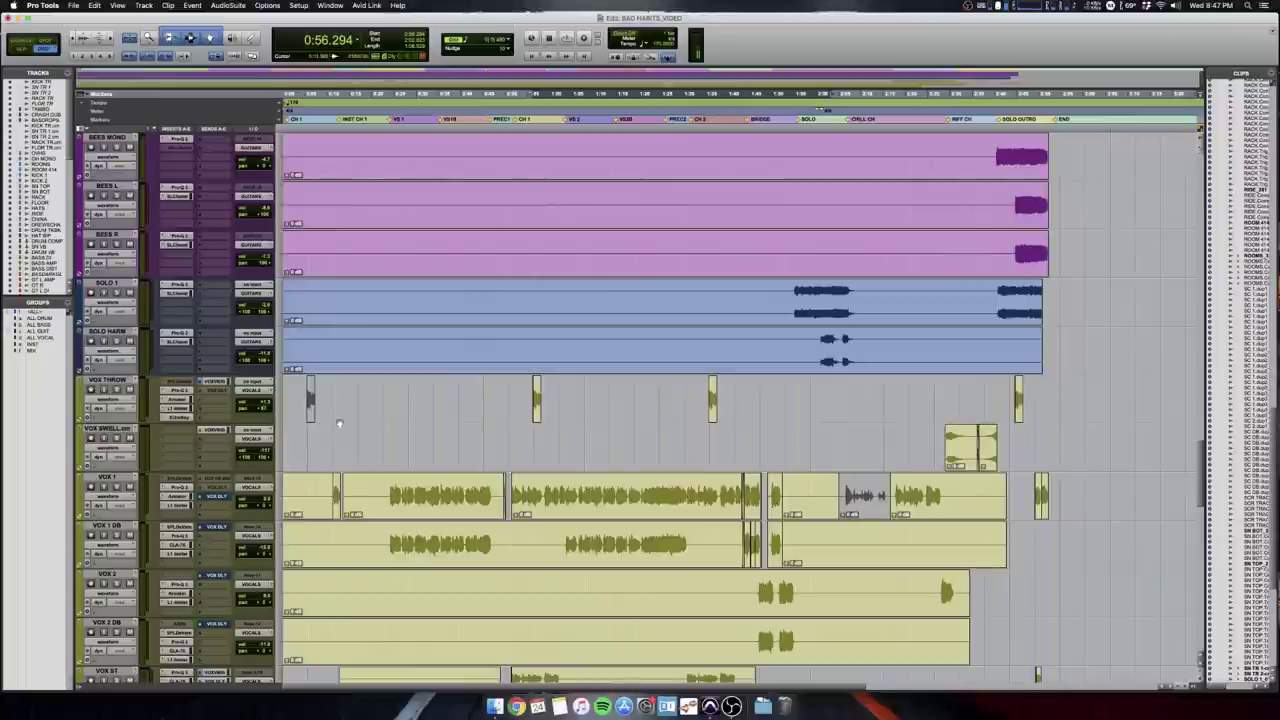
click(388, 491)
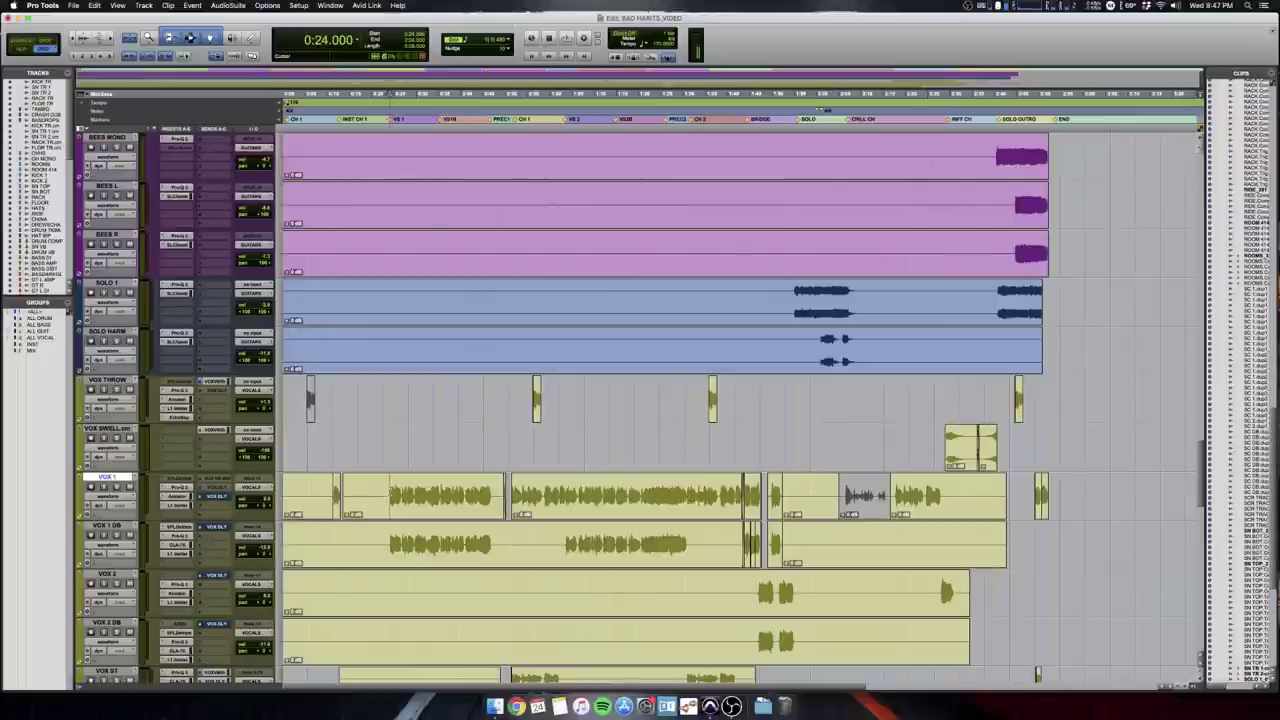
key(super+equal)
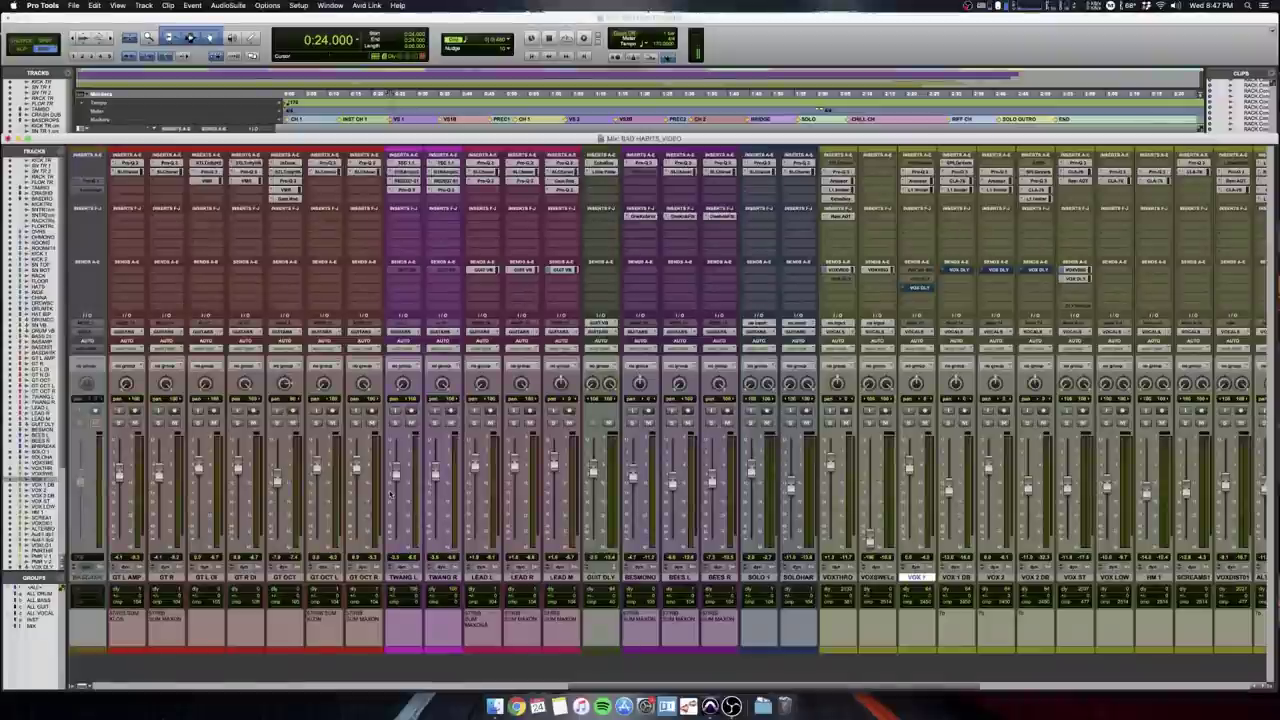
Open the CLA Vocals plug-in on the VOCALS bus, examine its reverb and pitch settings, and close it.
scroll(393, 494, right, 10)
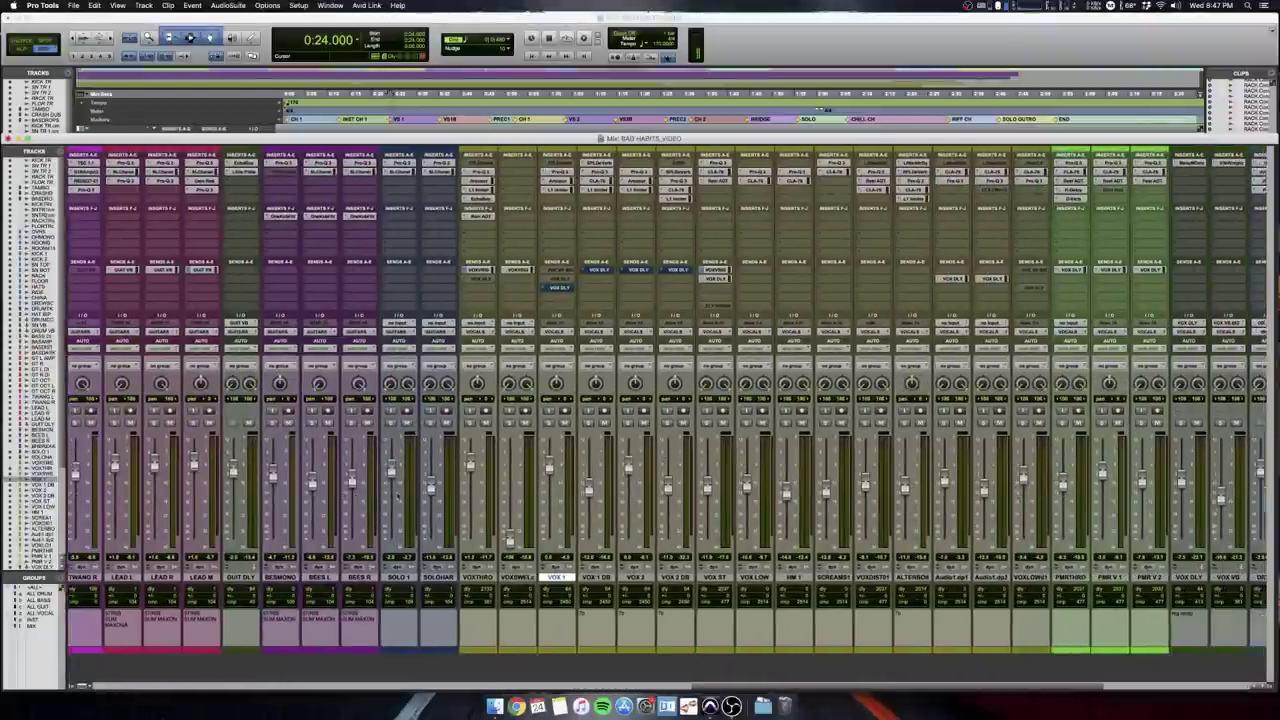
scroll(397, 492, right, 3)
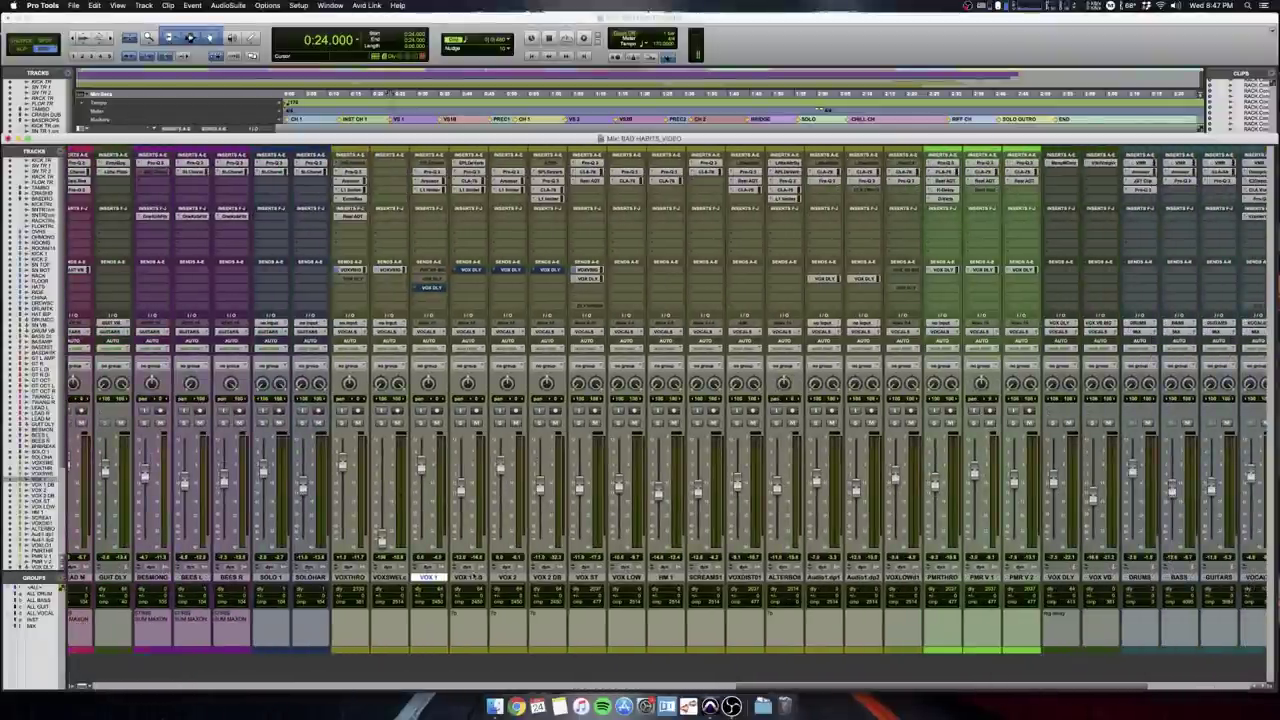
scroll(420, 460, right, 1)
scroll(409, 460, right, 4)
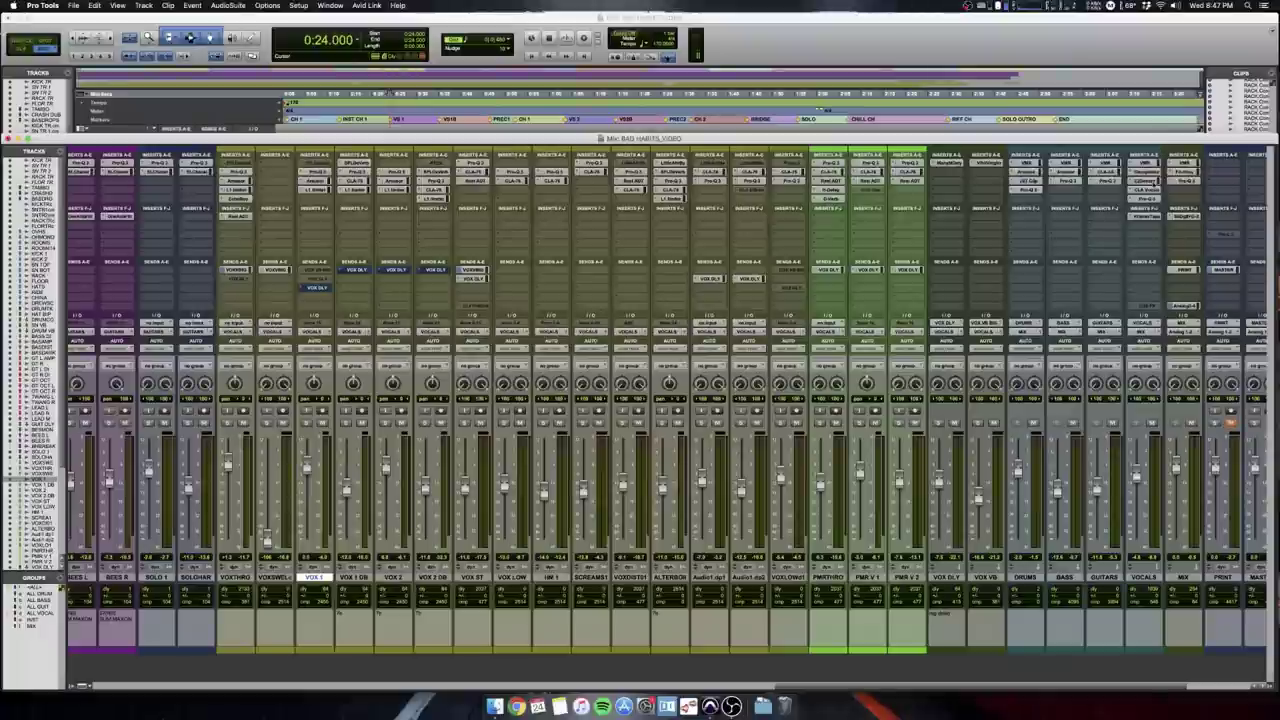
click(1144, 578)
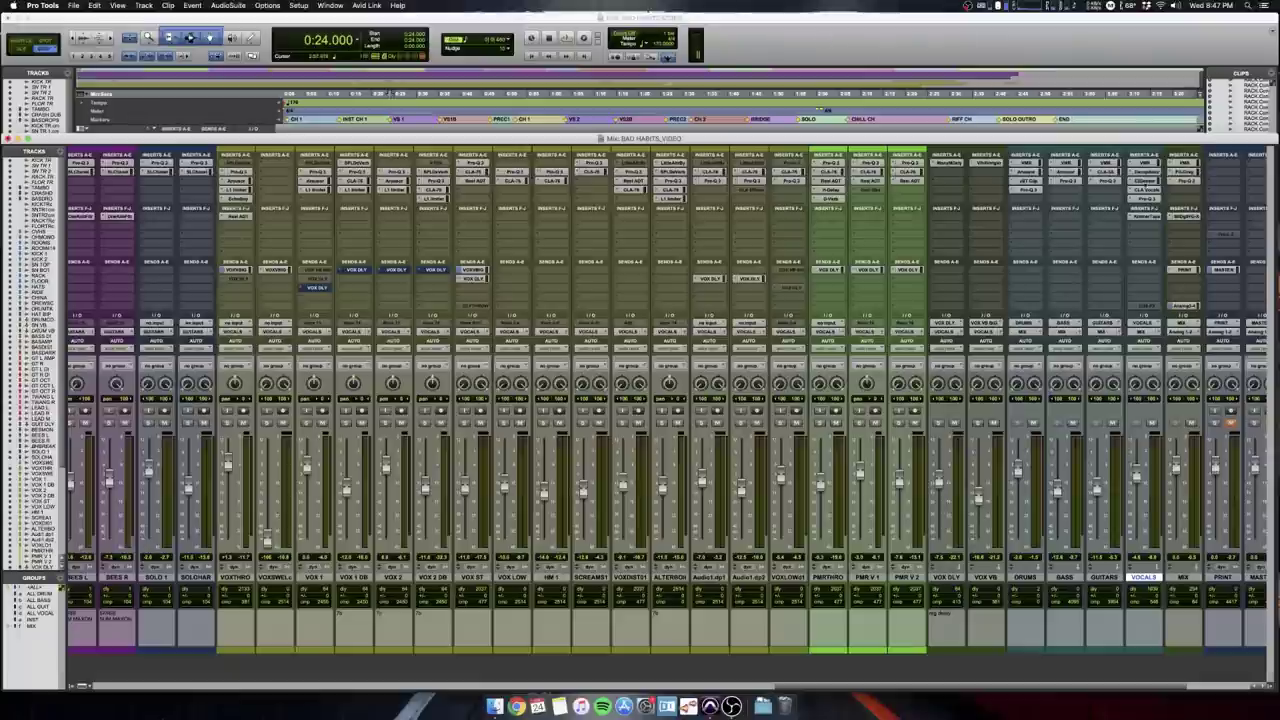
click(1148, 190)
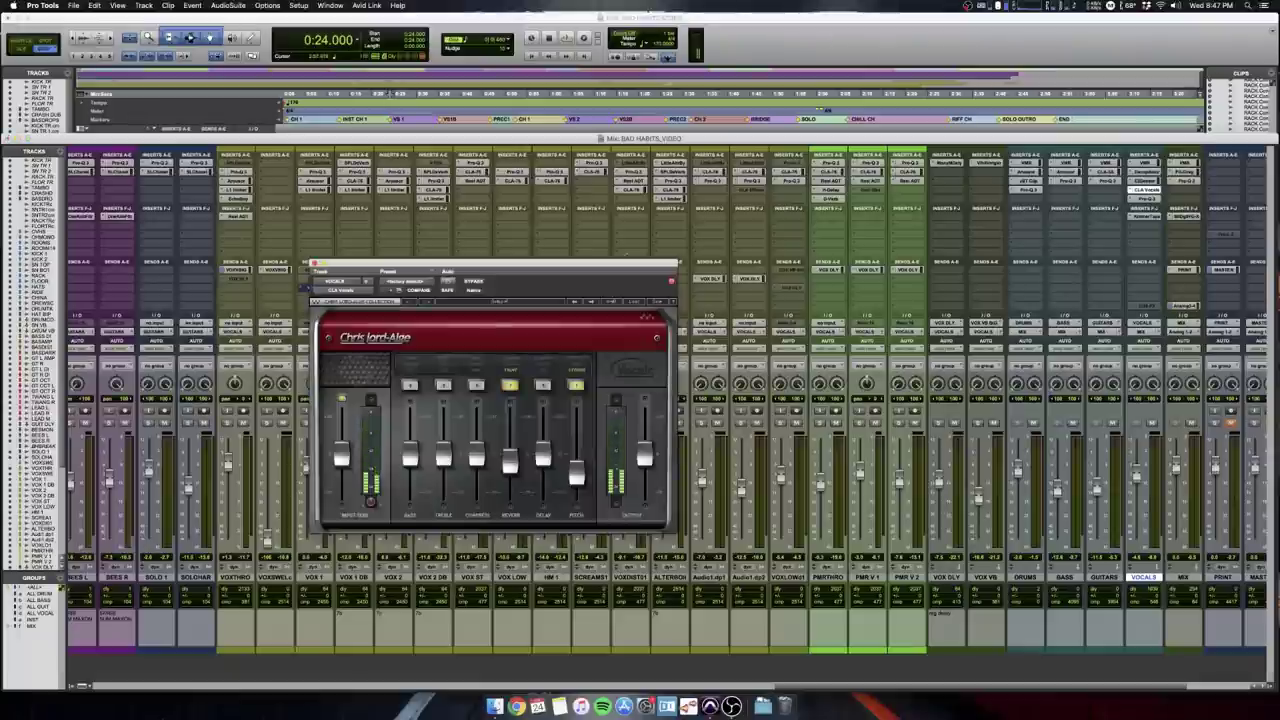
drag(509, 263, 629, 129)
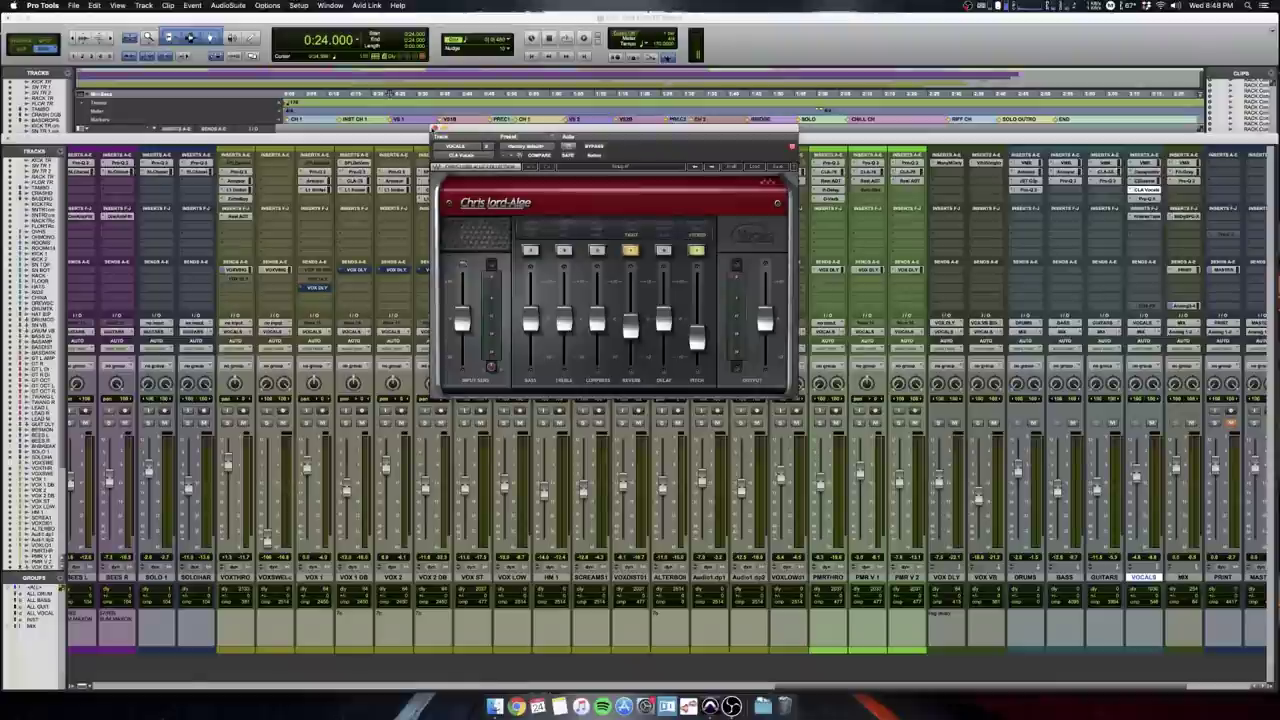
click(435, 129)
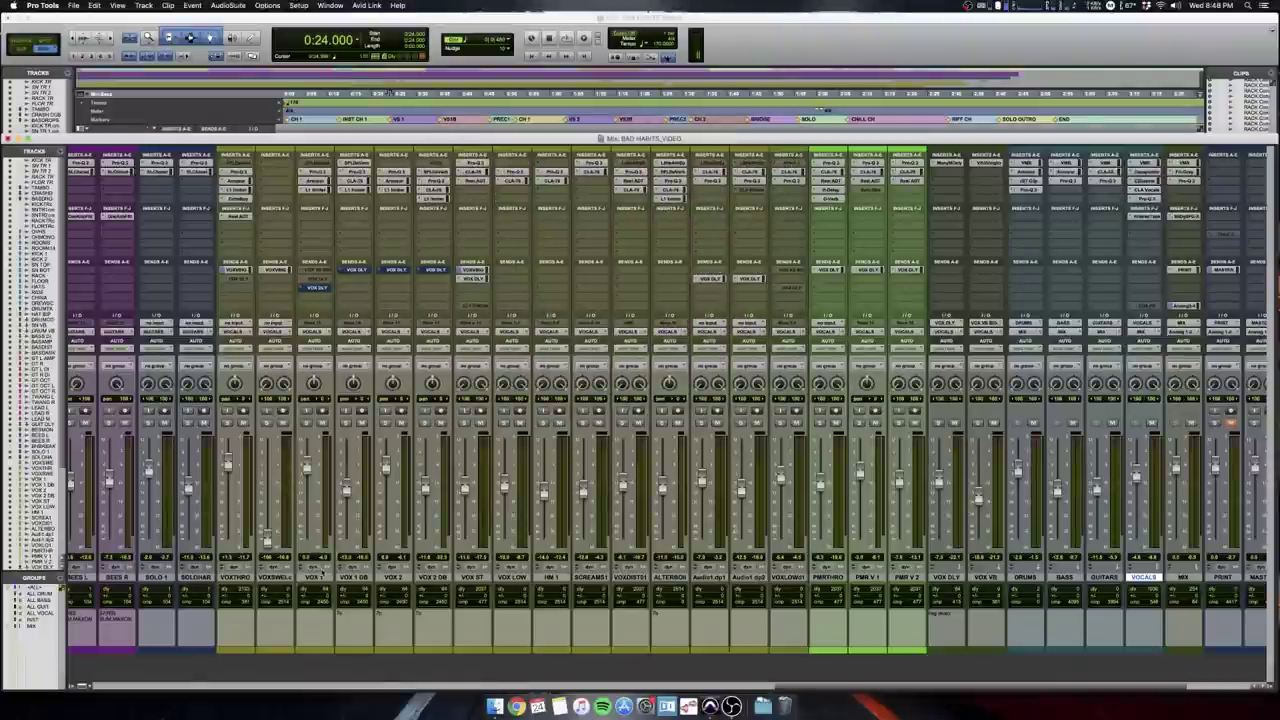
Select the VOX 1 and VOX 1 DB tracks and show their verse 1 clips close up in the edit window.
click(314, 577)
shift+click(360, 578)
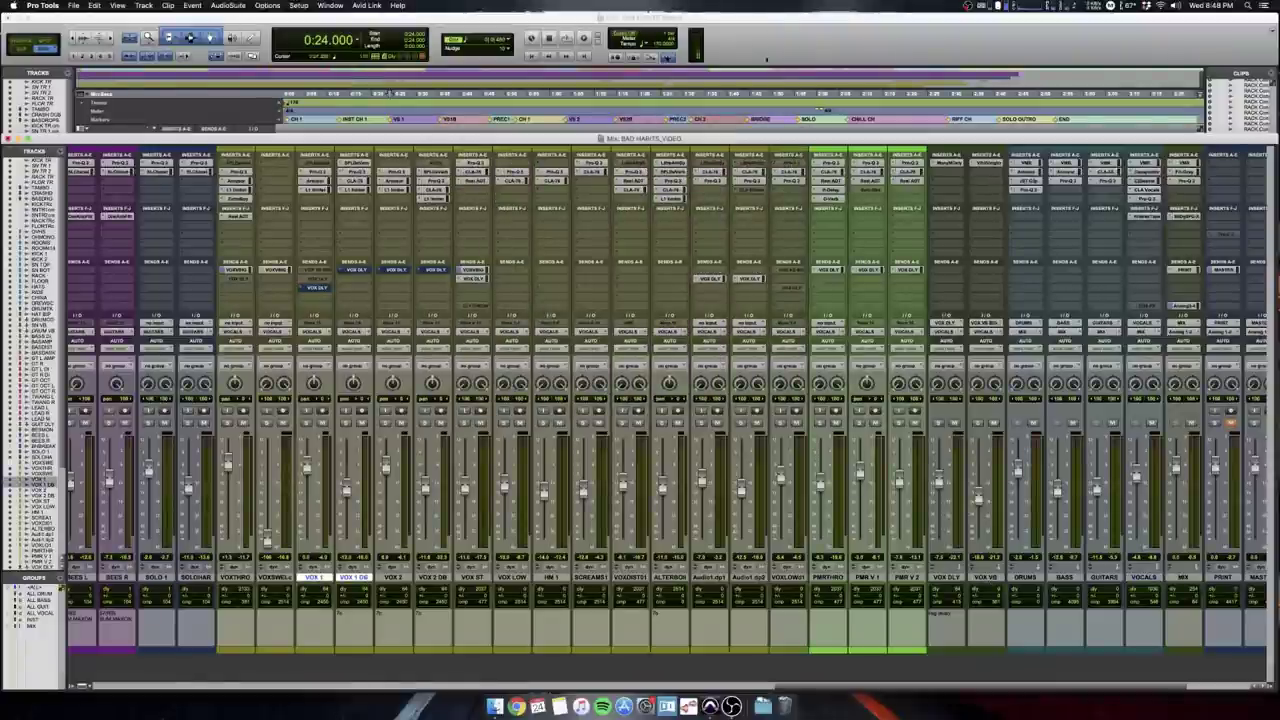
click(773, 73)
scroll(597, 278, down, 6)
scroll(595, 321, up, 3)
key(t)
key(t)
key(t)
scroll(594, 322, right, 5)
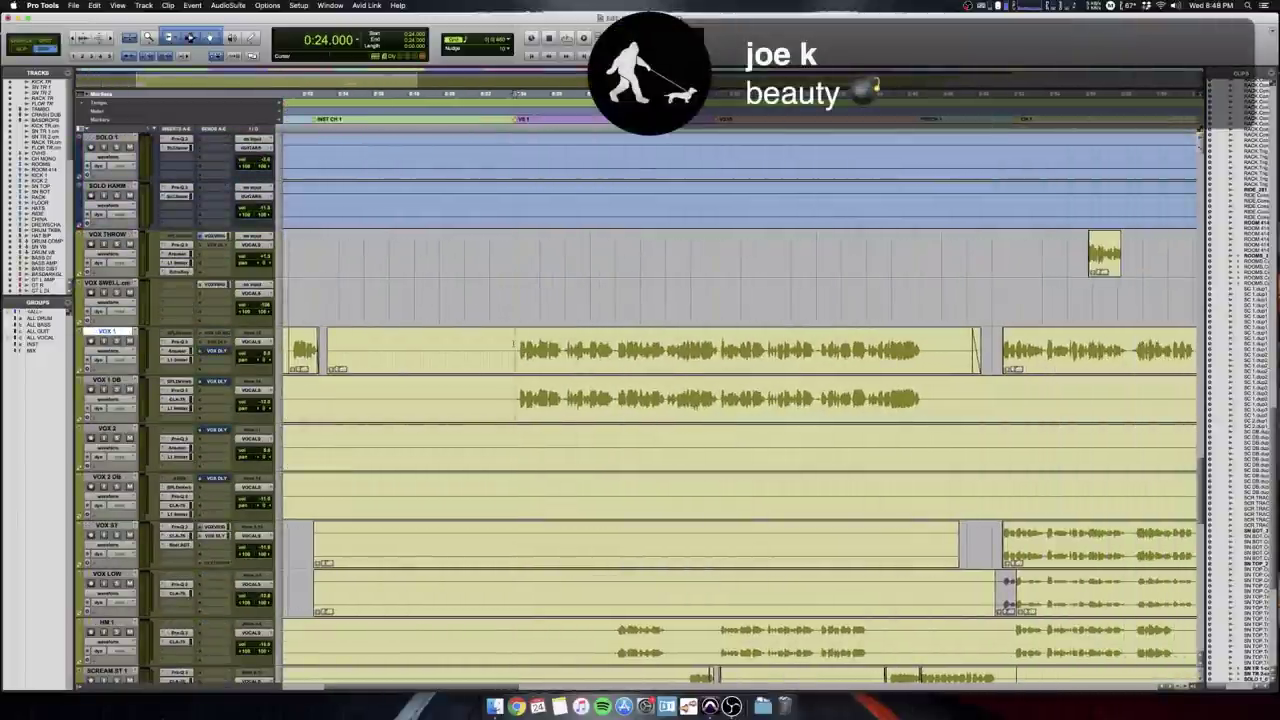
scroll(514, 344, right, 15)
scroll(514, 344, left, 15)
scroll(514, 344, right, 5)
Place the edit cursor at 0:22.588 across VOX 1 and VOX 1 DB and start playback with the mixer in view.
drag(448, 345, 557, 386)
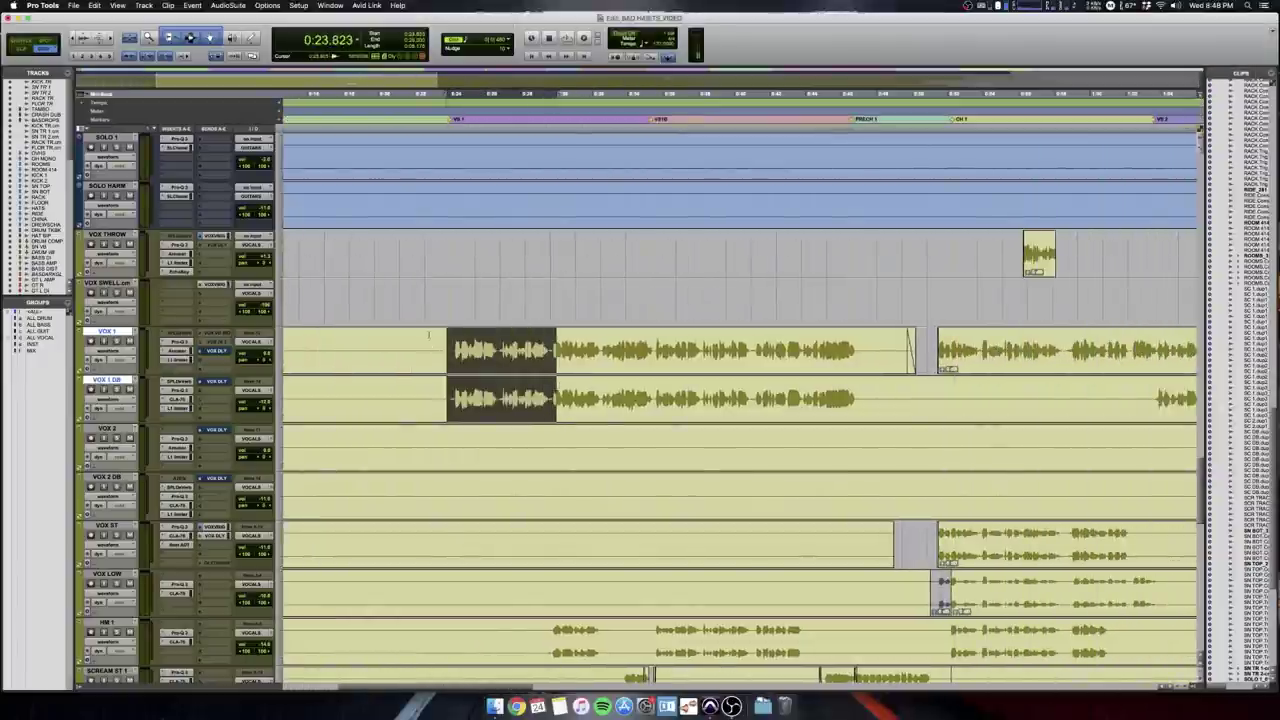
drag(423, 335, 425, 388)
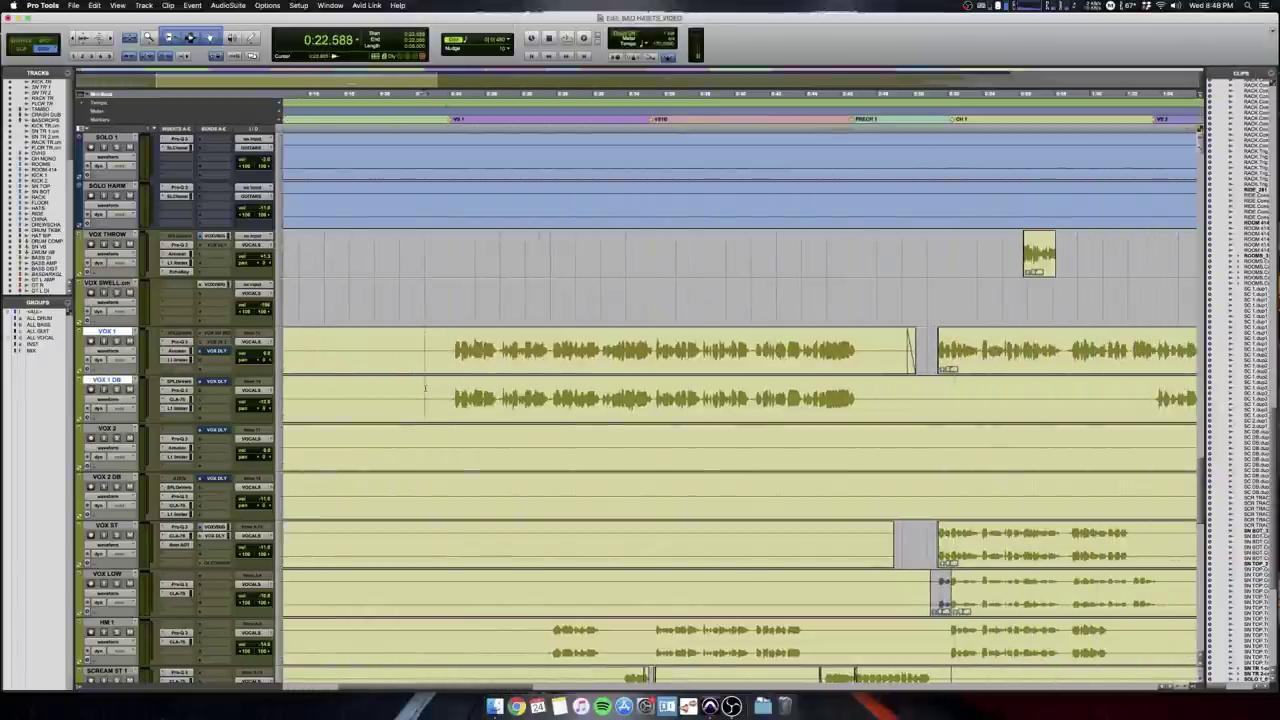
key(space)
key(super+equal)
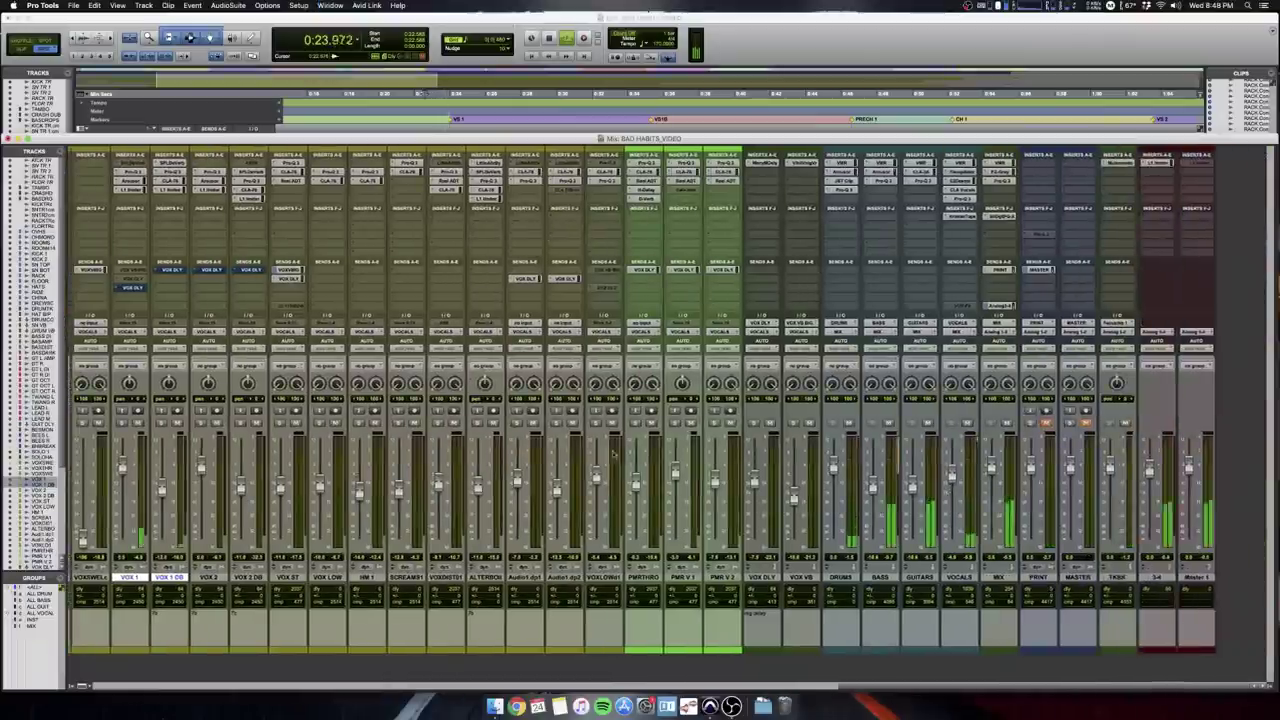
Select the DRUMS, BASS and GUITARS buses together while the verse vocals play, and stop playback after listening.
drag(840, 578, 913, 579)
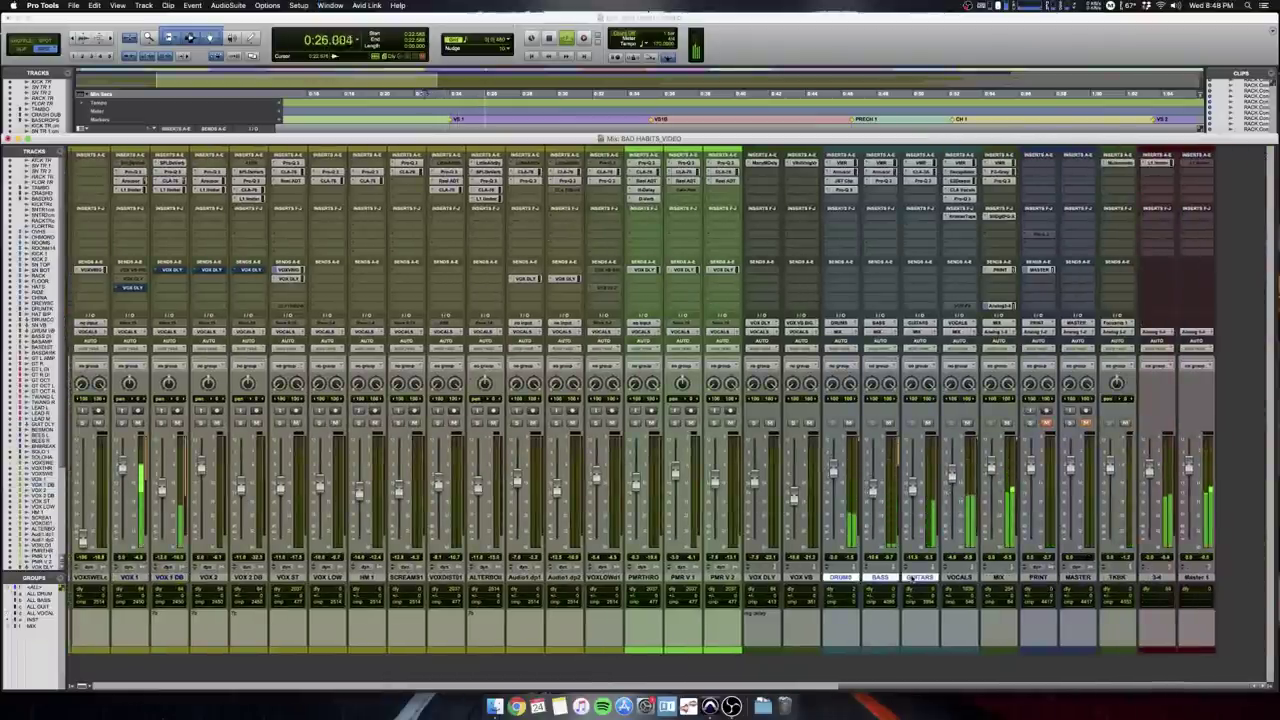
key(super+equal)
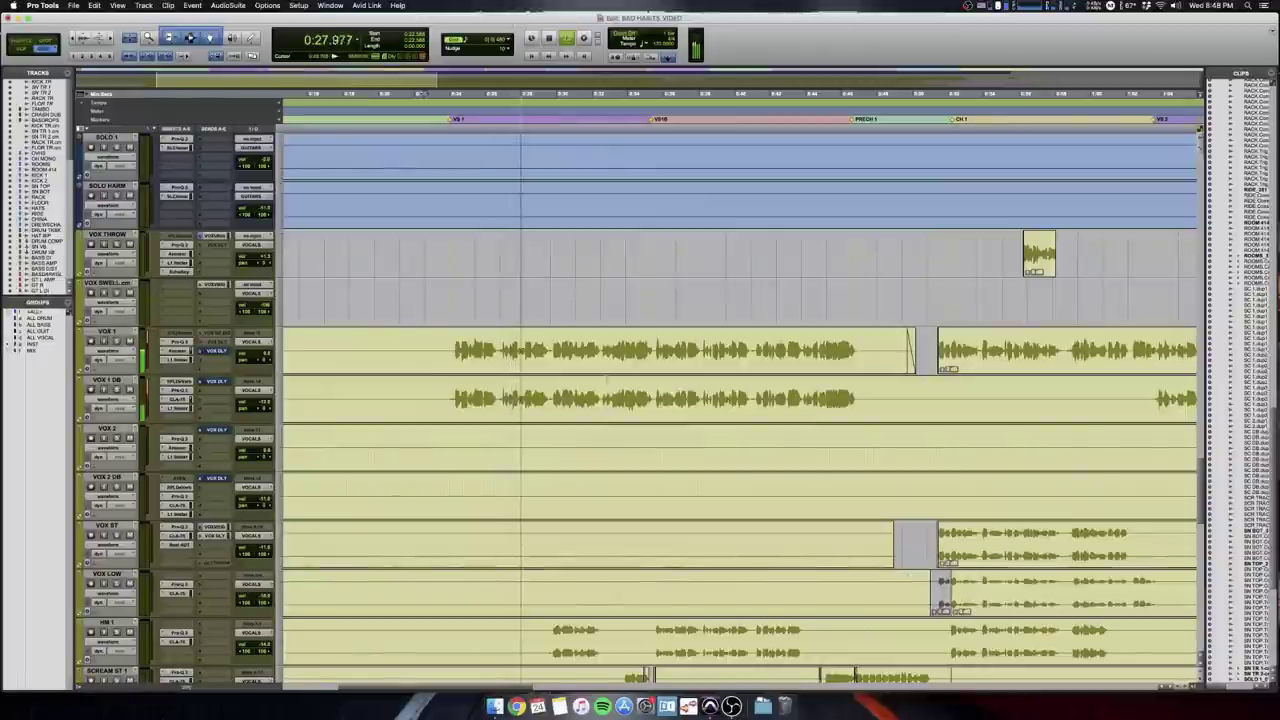
key(super+equal)
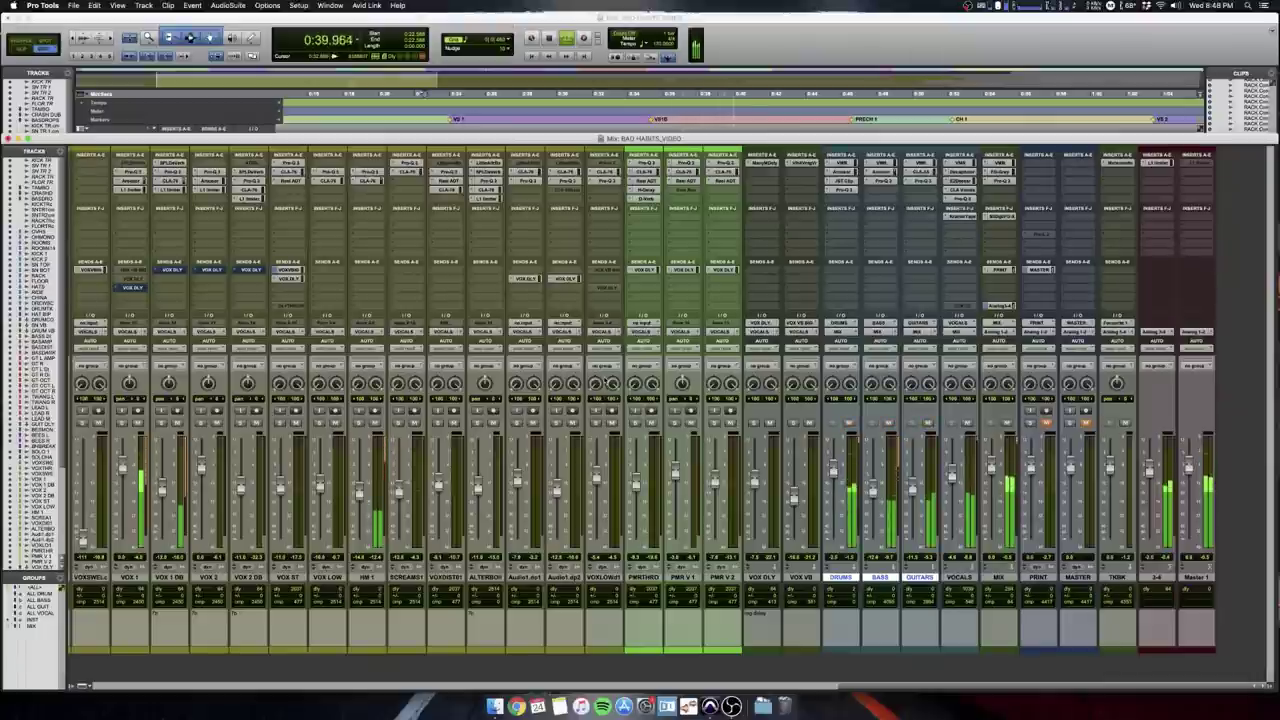
key(space)
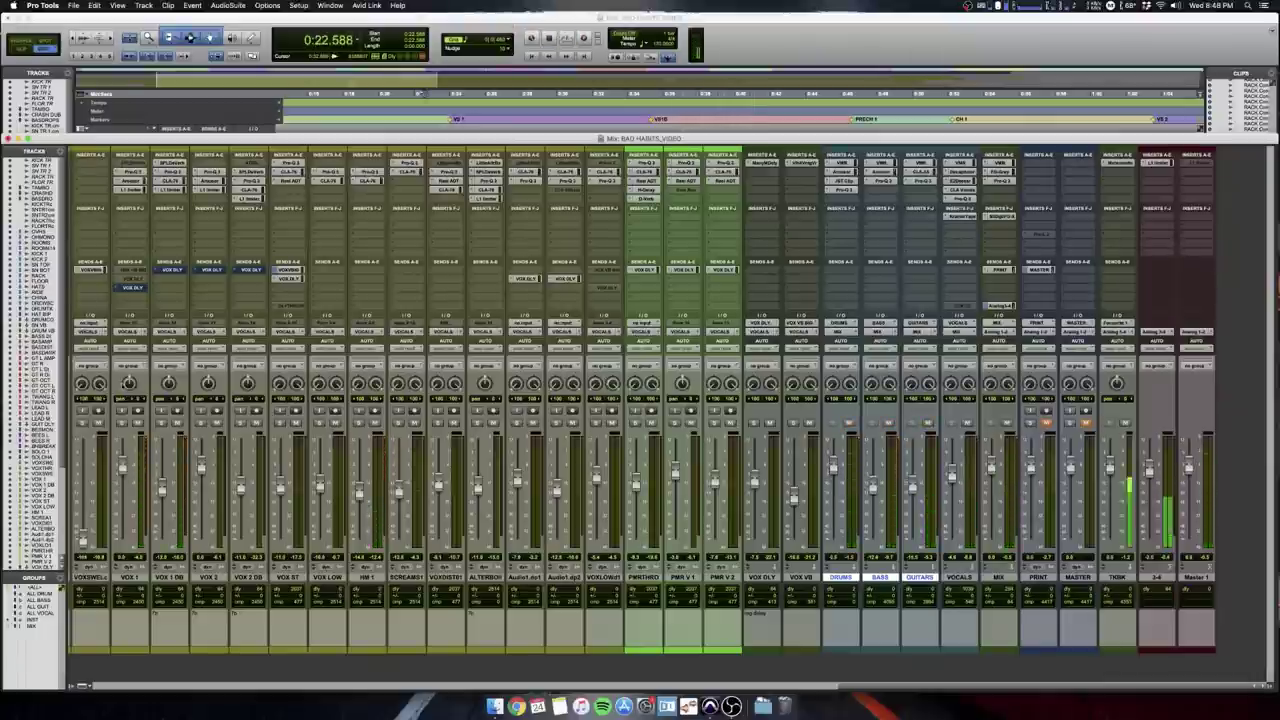
Play the soloed VOX 1 with the VOCALS bus Decapitator open, comparing it bypassed and active, then close the plug-in and stop.
click(963, 173)
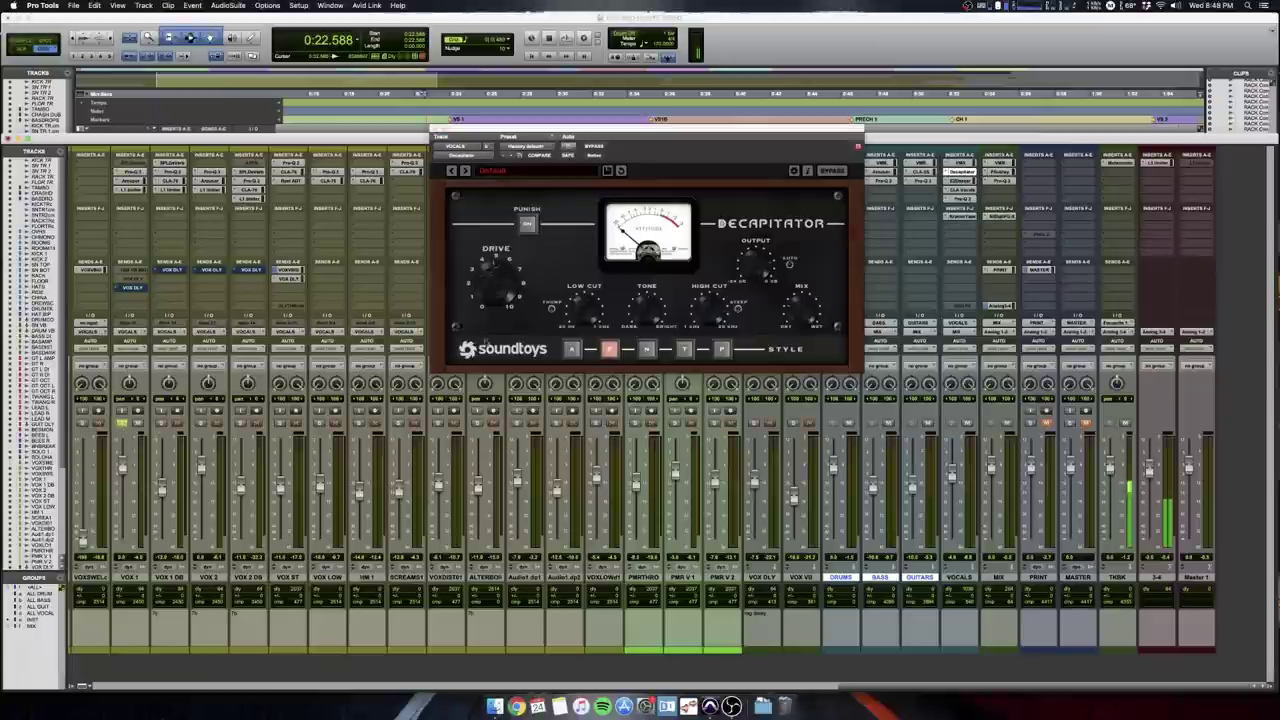
key(space)
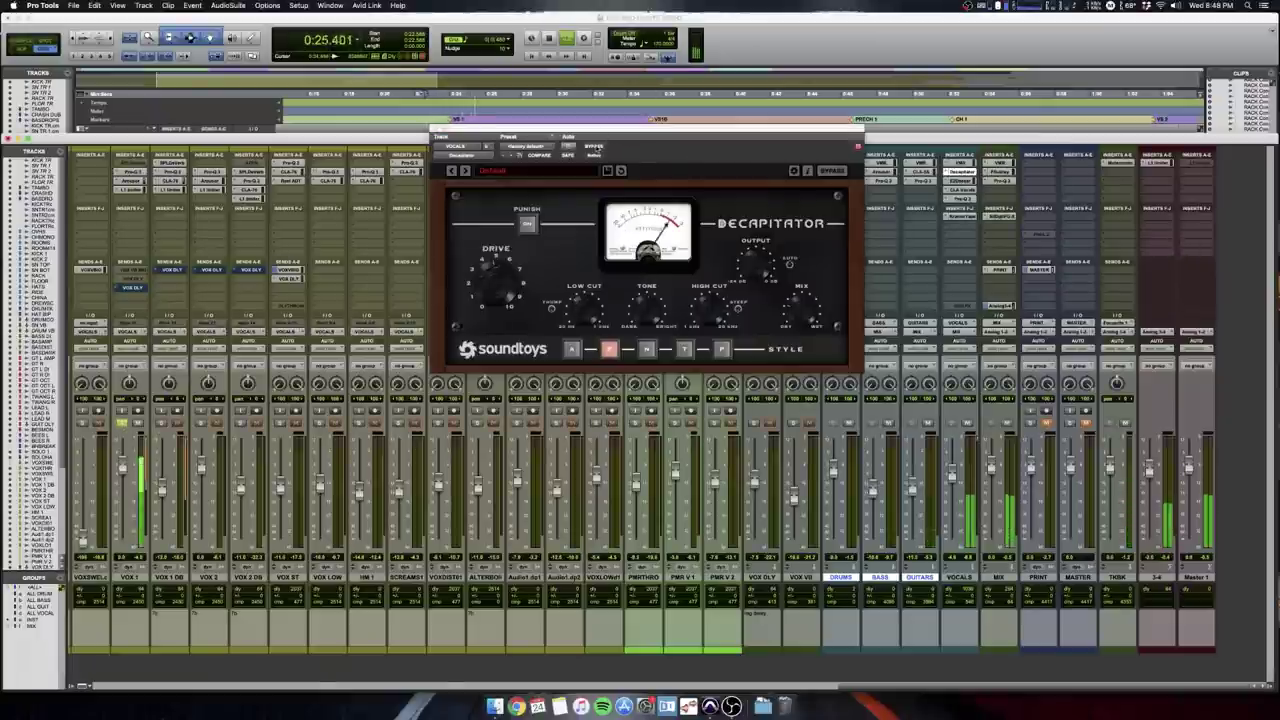
click(595, 147)
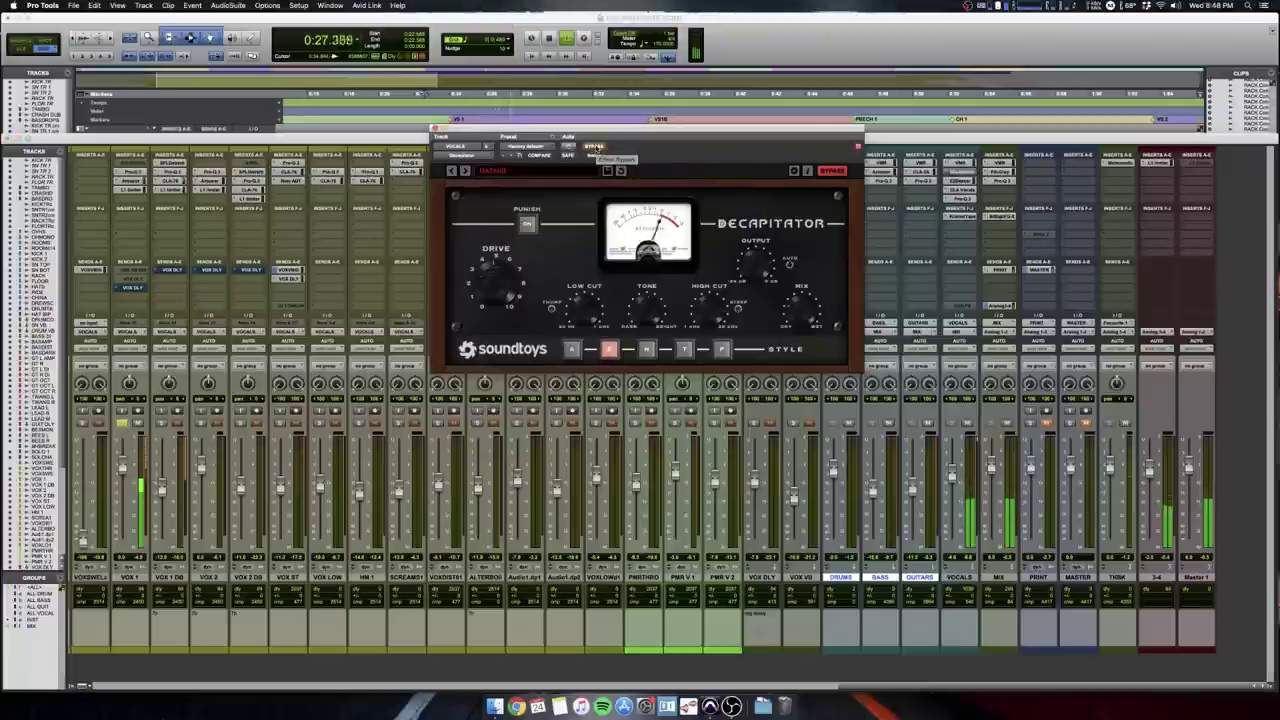
click(595, 147)
click(857, 147)
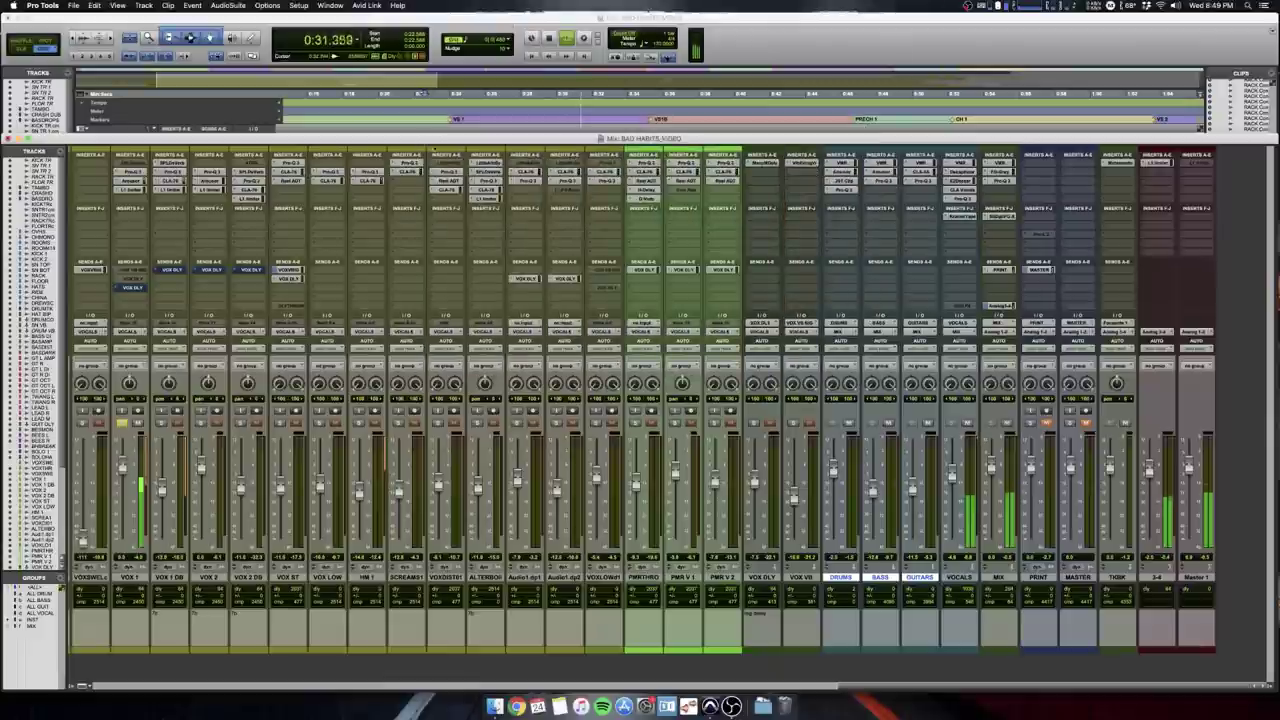
scroll(466, 377, left, 1)
key(space)
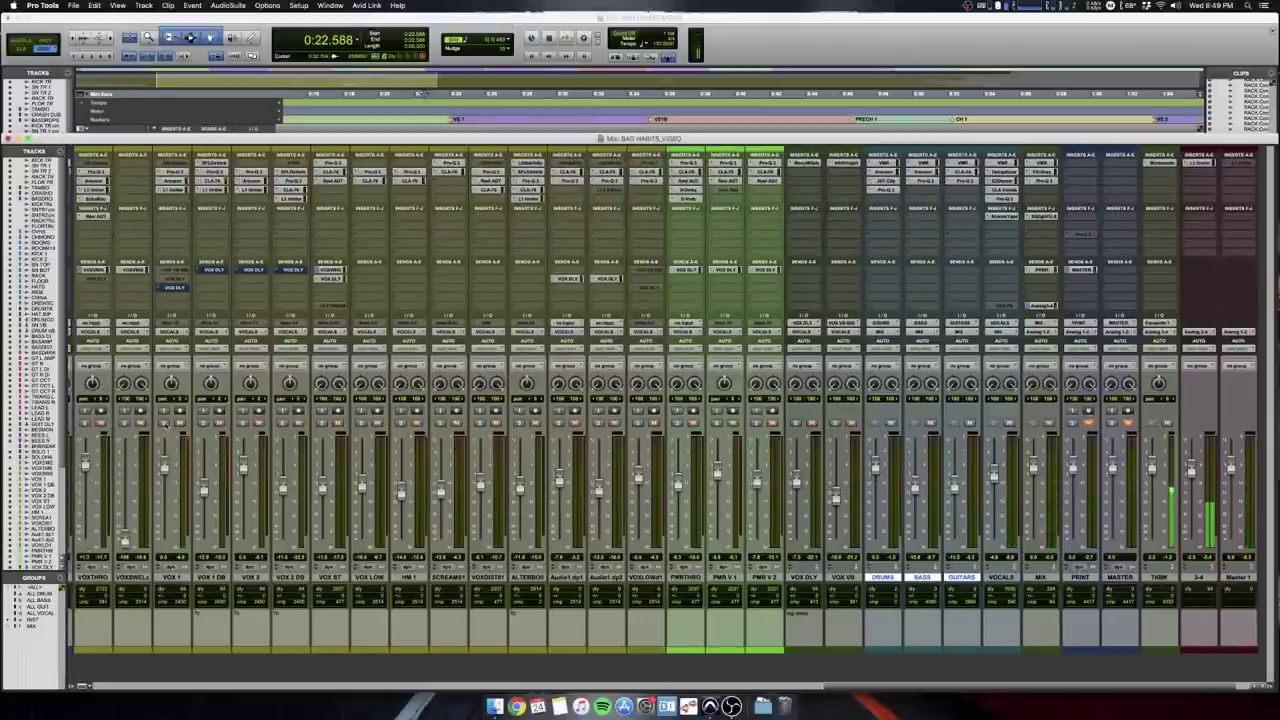
Show the verse 1 vocals in the edit window, select the VOX 1 track and place the edit cursor at 0:24.000.
key(super+equal)
scroll(617, 275, down, 3)
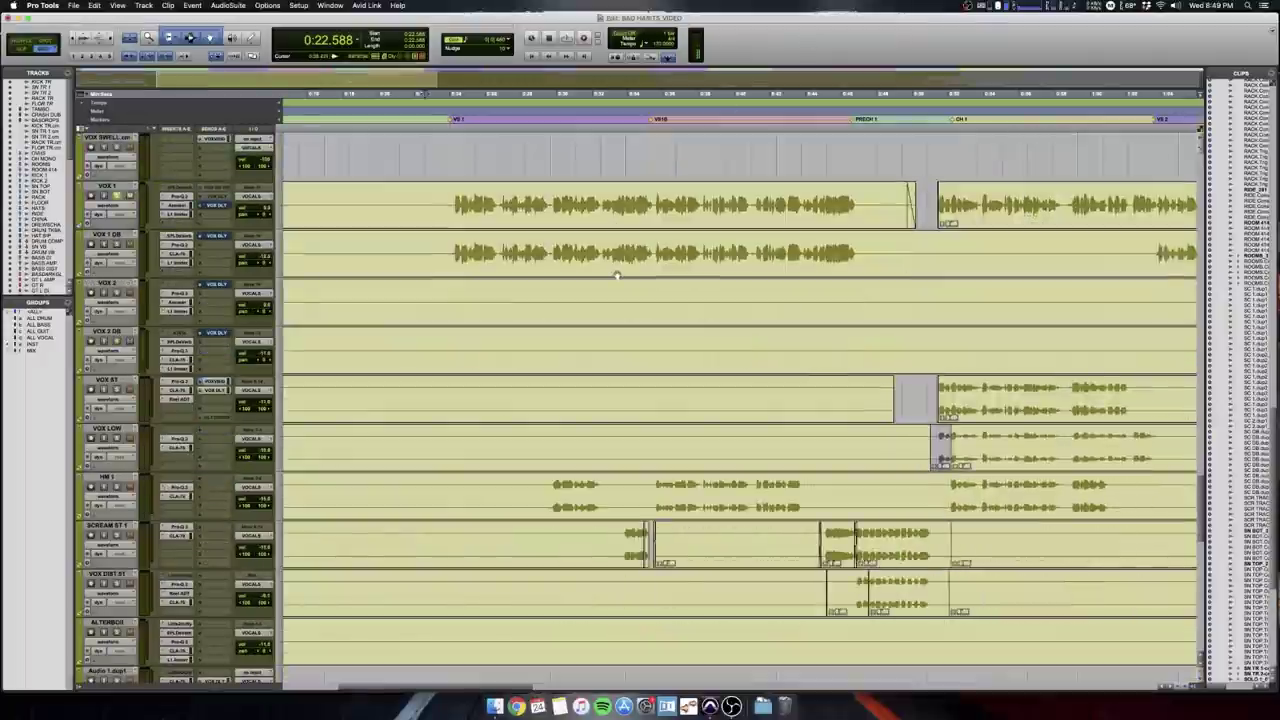
key(t)
key(t)
scroll(617, 275, right, 3)
scroll(617, 274, up, 1)
scroll(617, 274, right, 2)
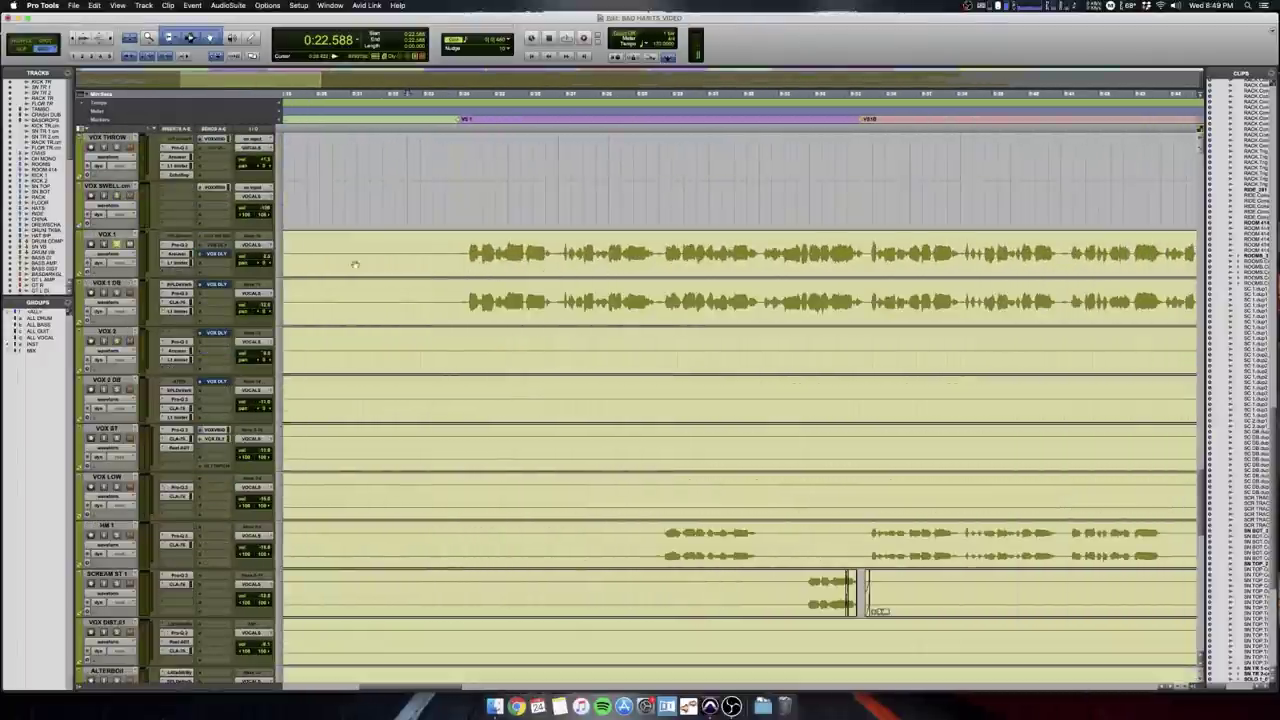
click(465, 237)
key(super+bracketright)
click(690, 247)
key(r)
key(r)
key(r)
scroll(682, 242, right, 3)
scroll(682, 242, up, 1)
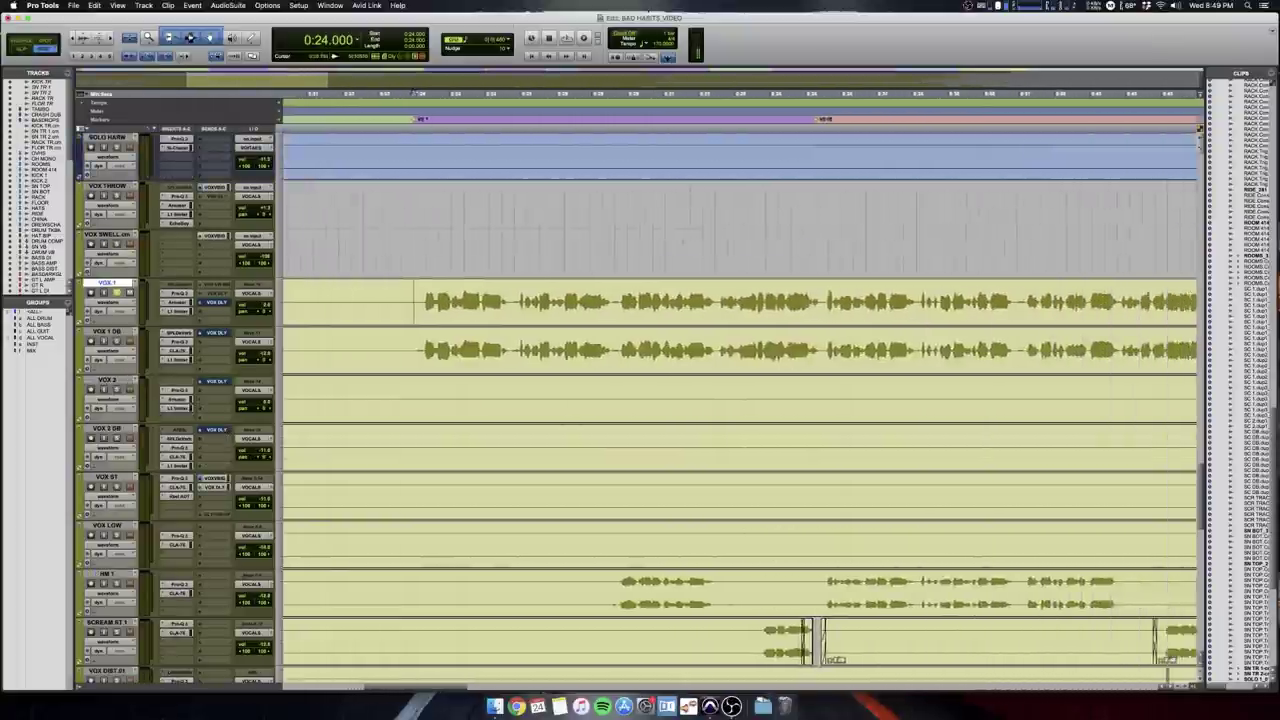
Select a passage of VOX 1's verse 1 audio starting at 0:28.764.
key(super+bracketleft)
scroll(637, 293, right, 1)
drag(634, 296, 800, 298)
key(t)
key(t)
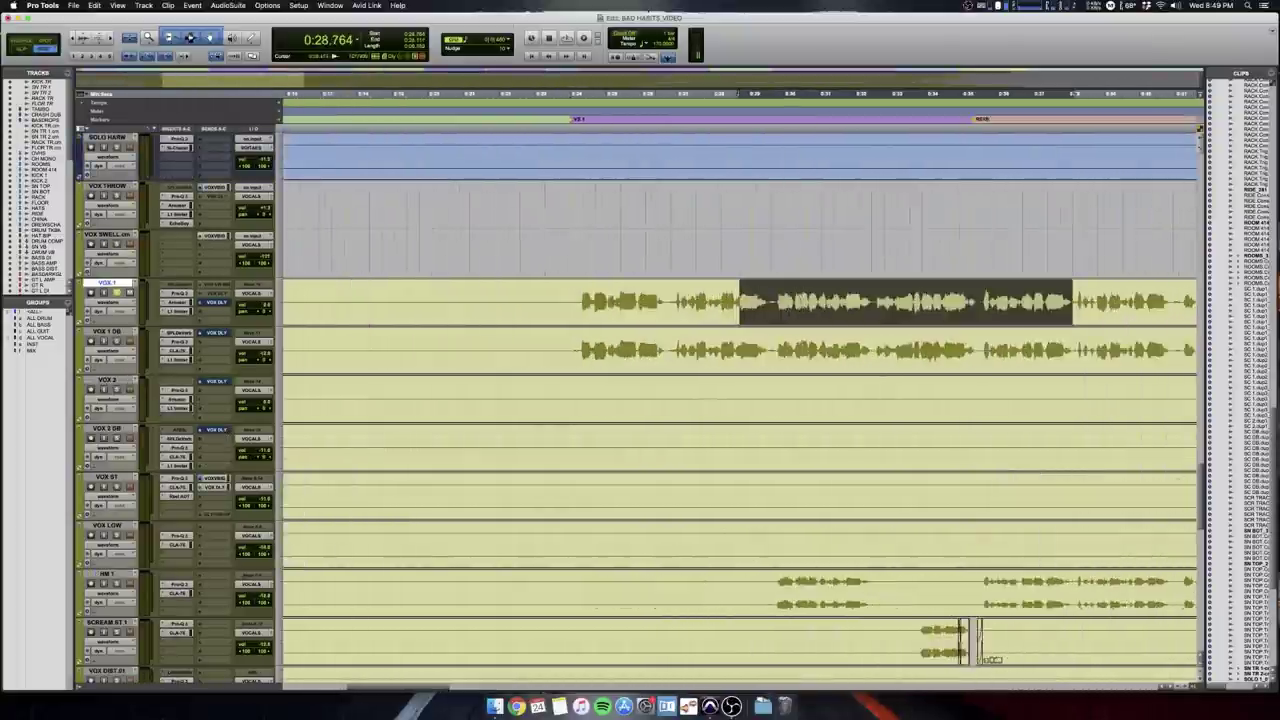
scroll(800, 298, right, 3)
key(r)
key(r)
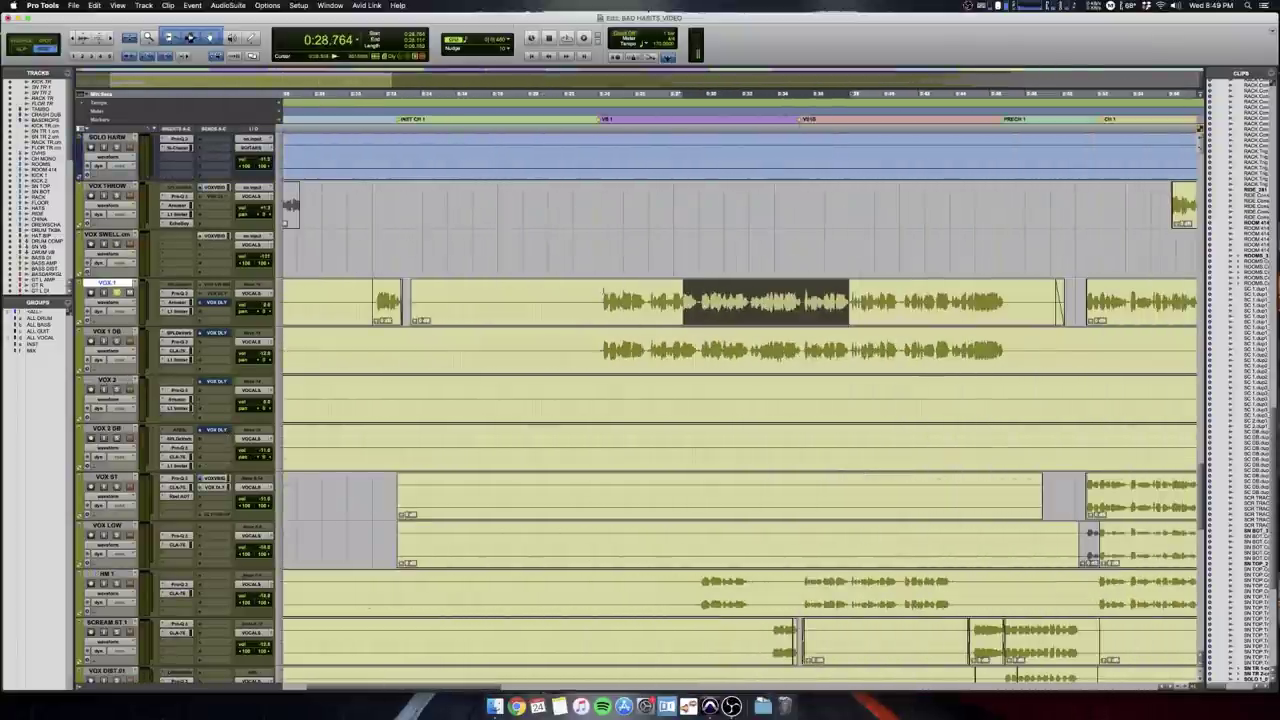
Play the soloed VOX 1 from 0:24.000 with its own inserts and the VOCALS bus inserts bypassed, then stop.
click(599, 288)
key(super+equal)
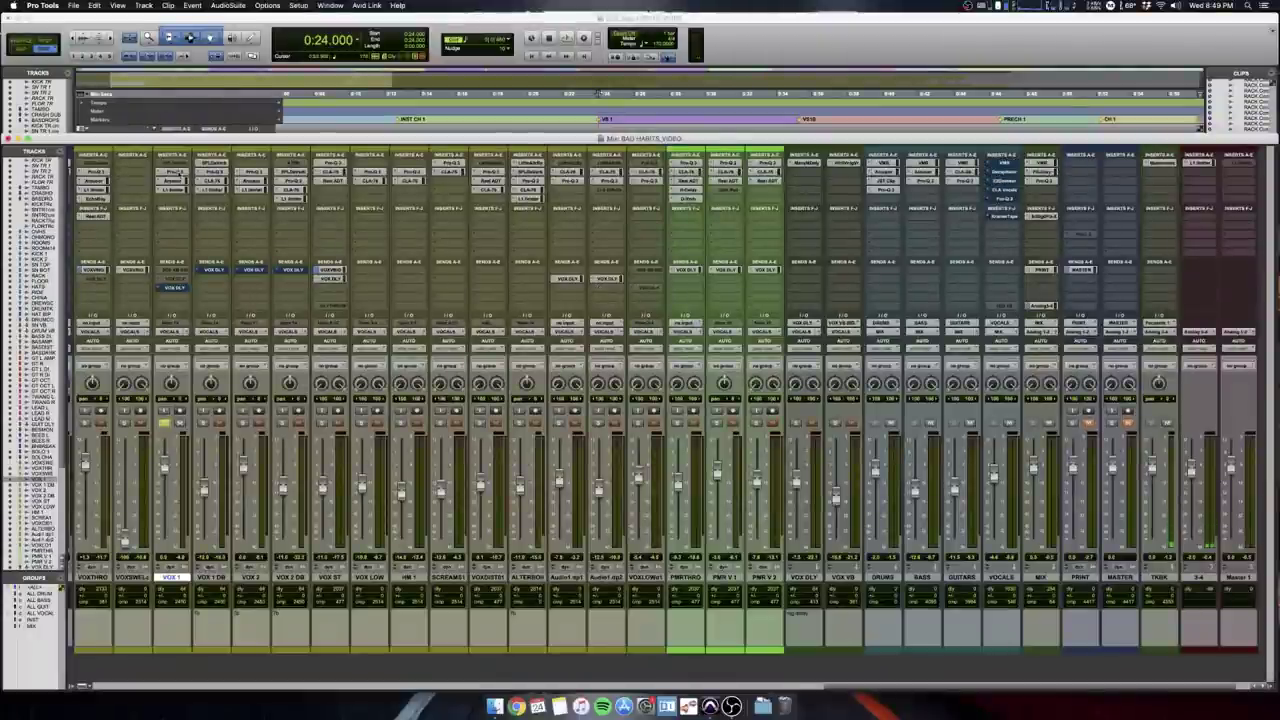
key(space)
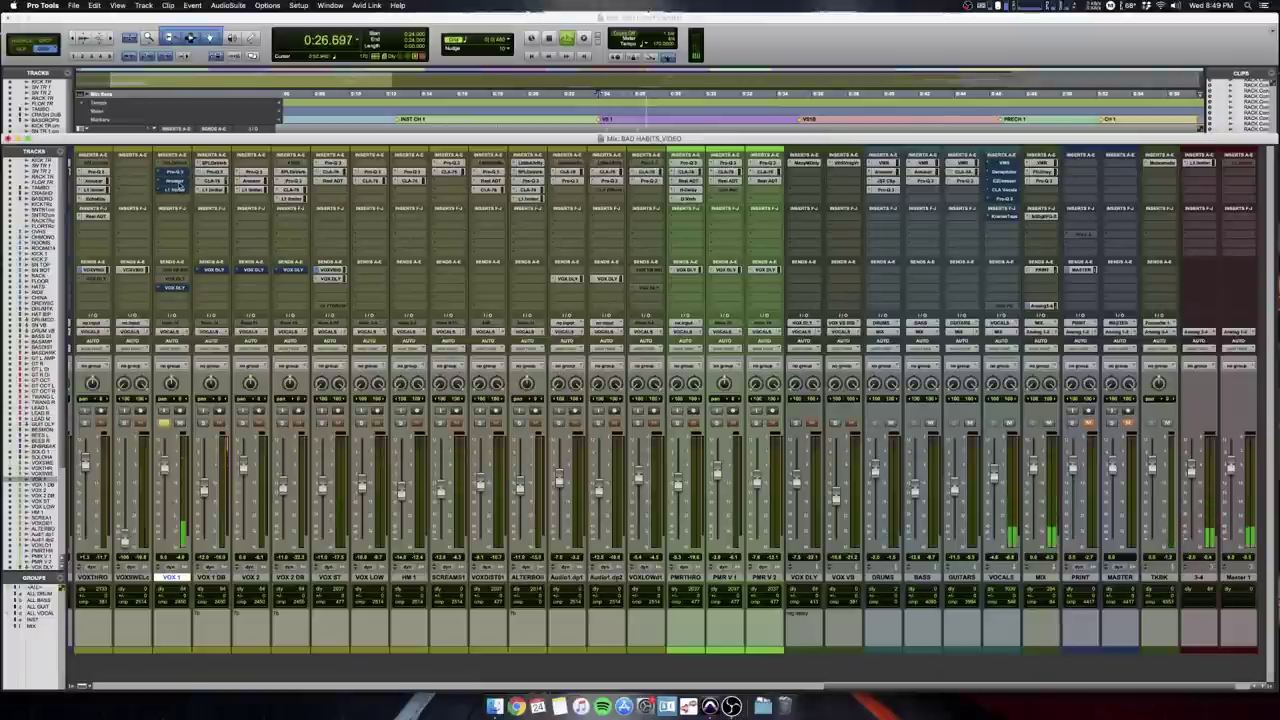
scroll(278, 228, left, 3)
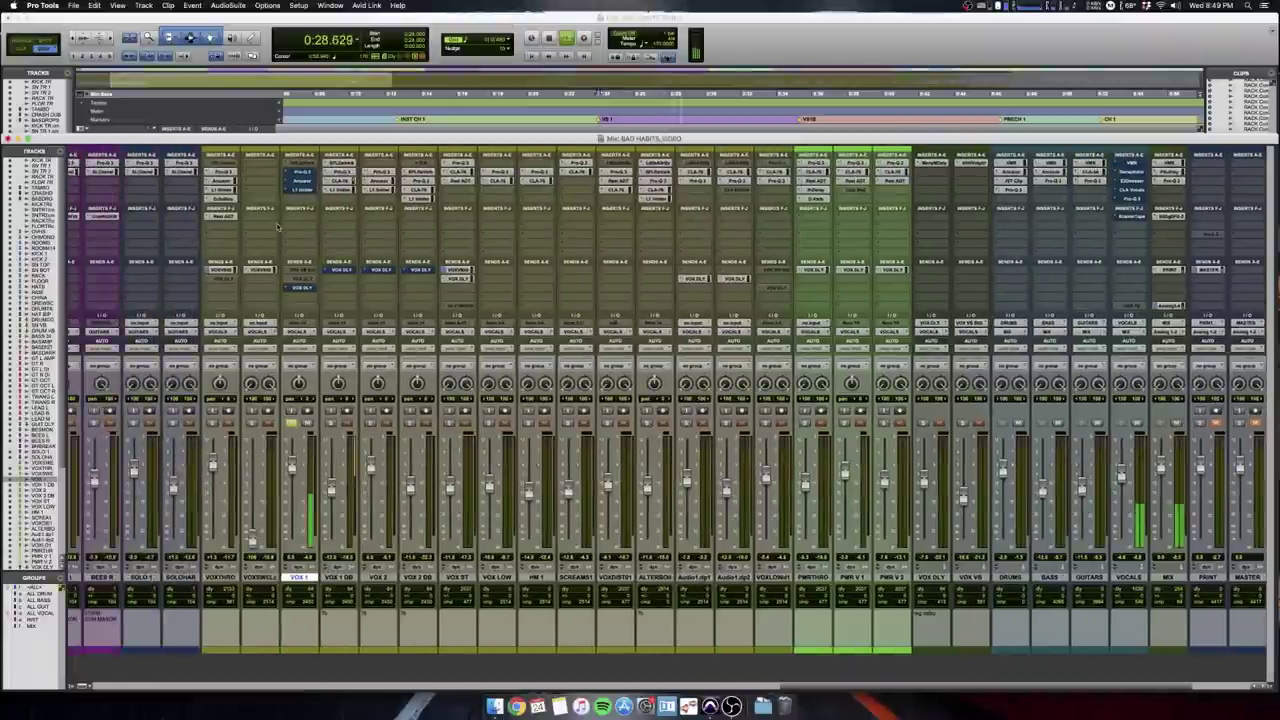
scroll(278, 228, left, 1)
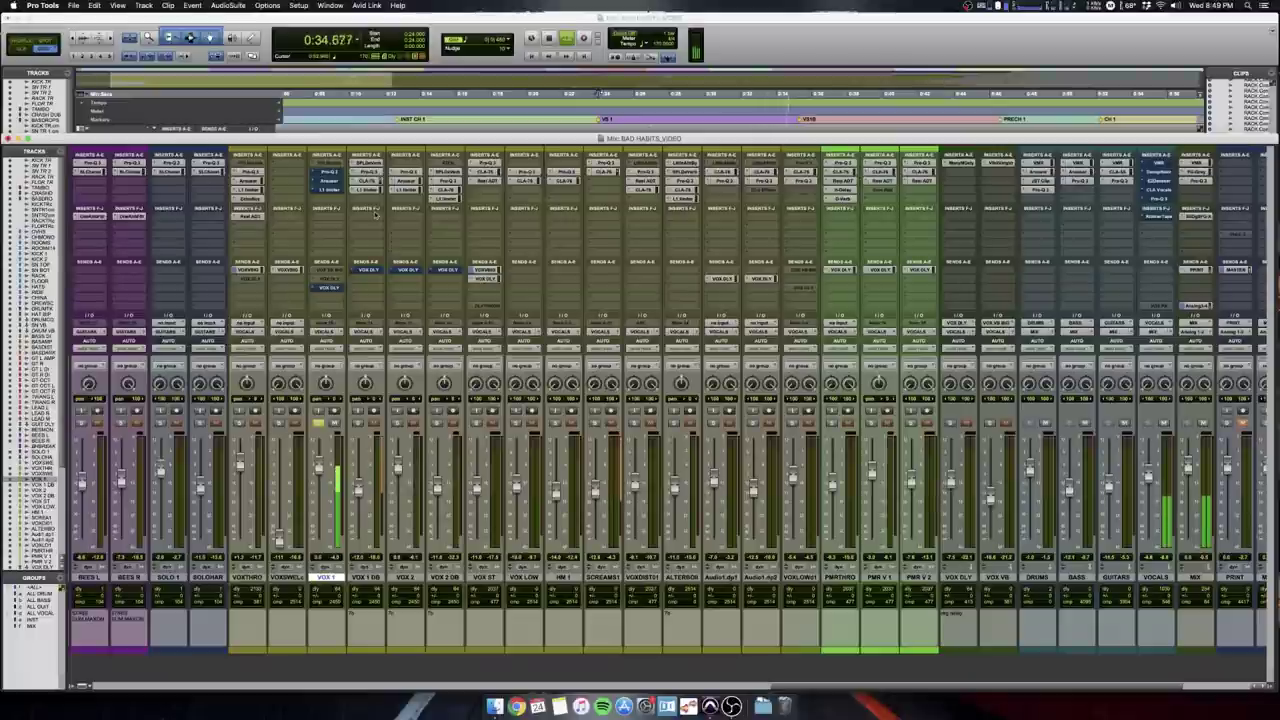
key(space)
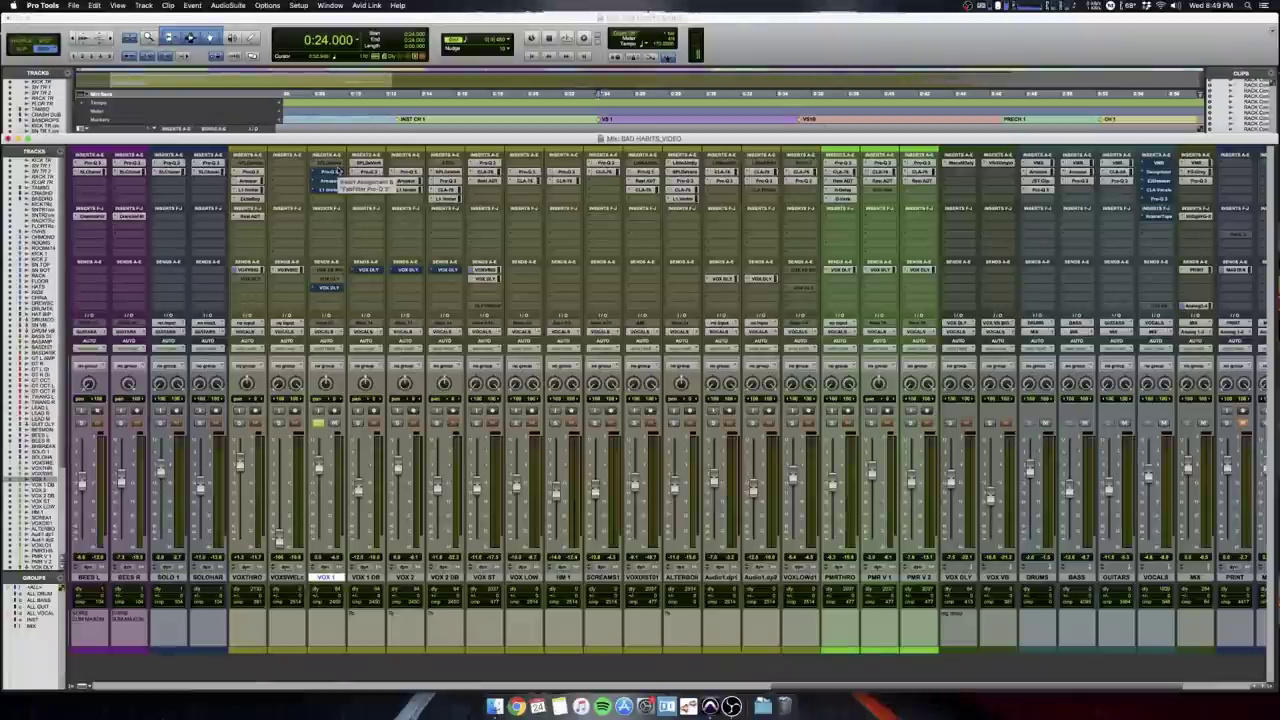
Audition VOX 1 with its Pro-Q 3 taken out of bypass, stop playback, and inspect the high-frequency dynamic band.
click(326, 173)
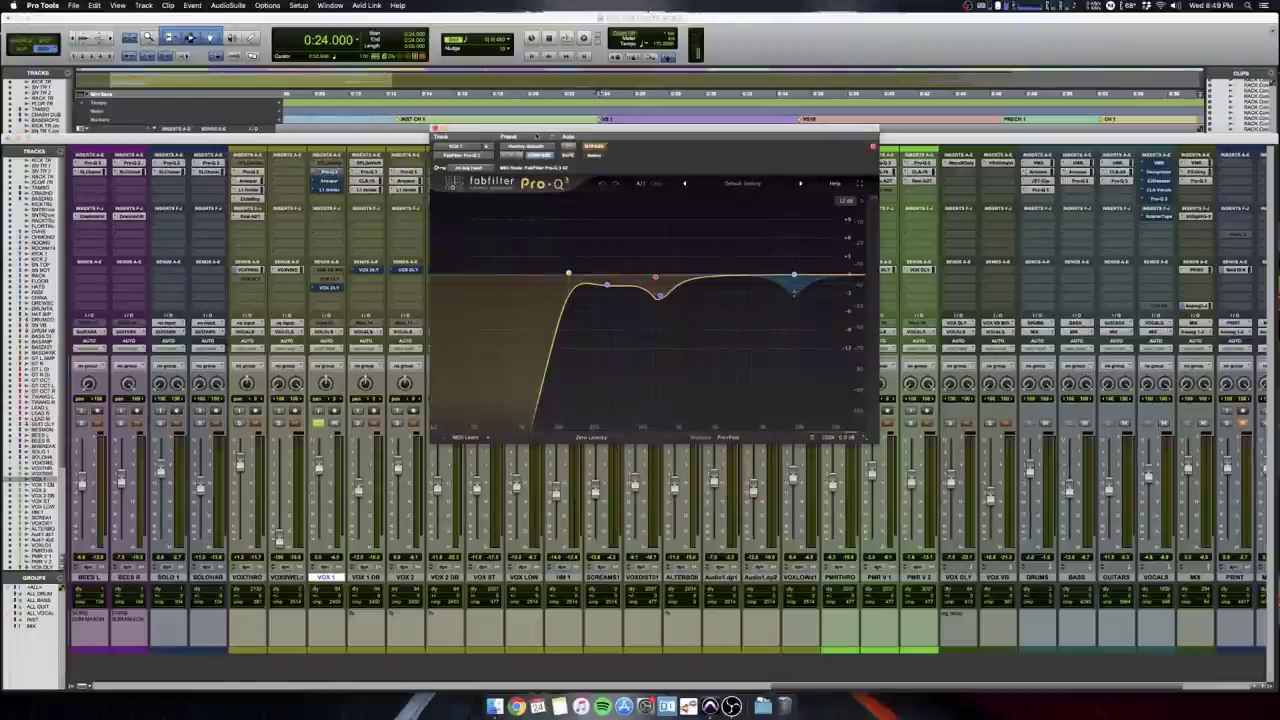
drag(533, 128, 521, 177)
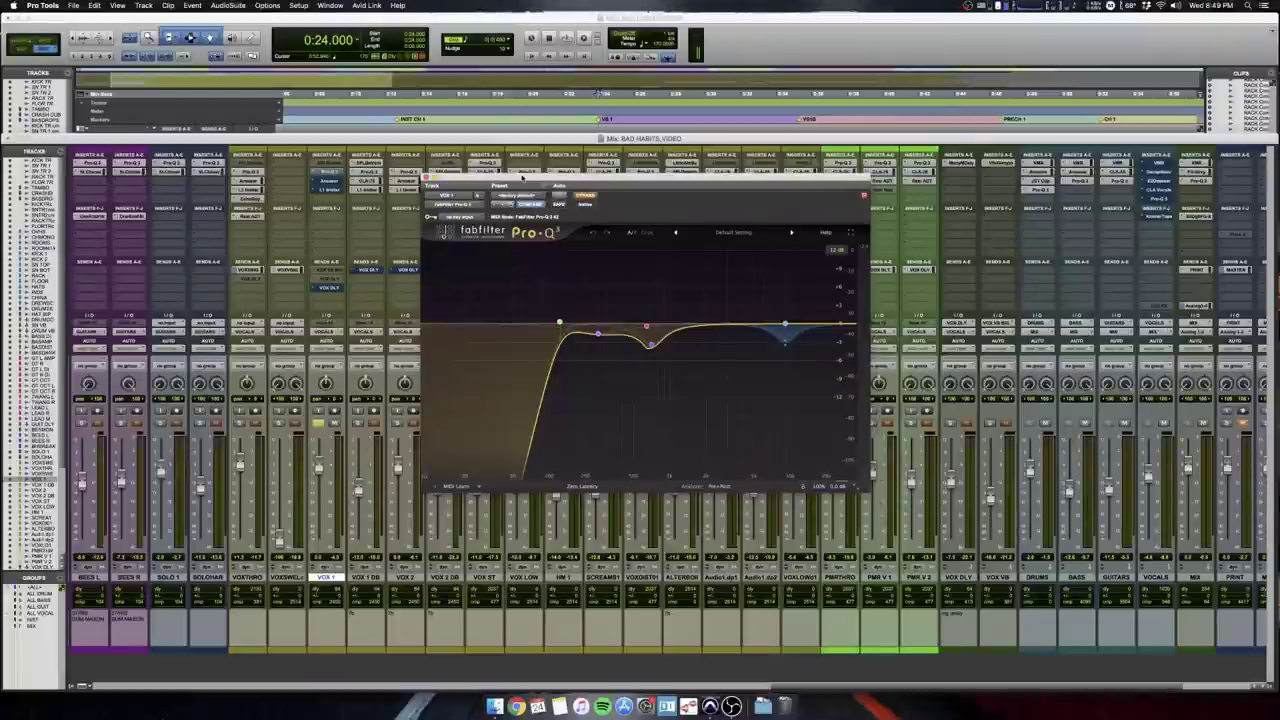
drag(522, 176, 550, 223)
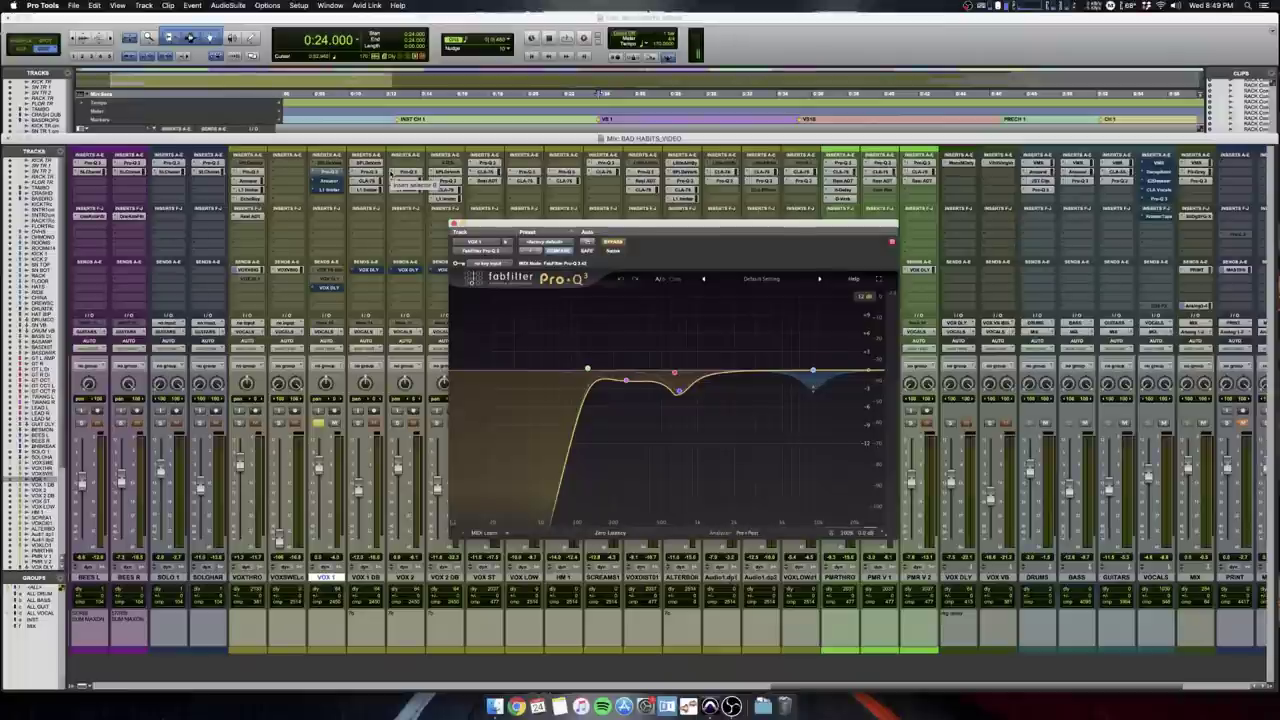
scroll(678, 390, up, 5)
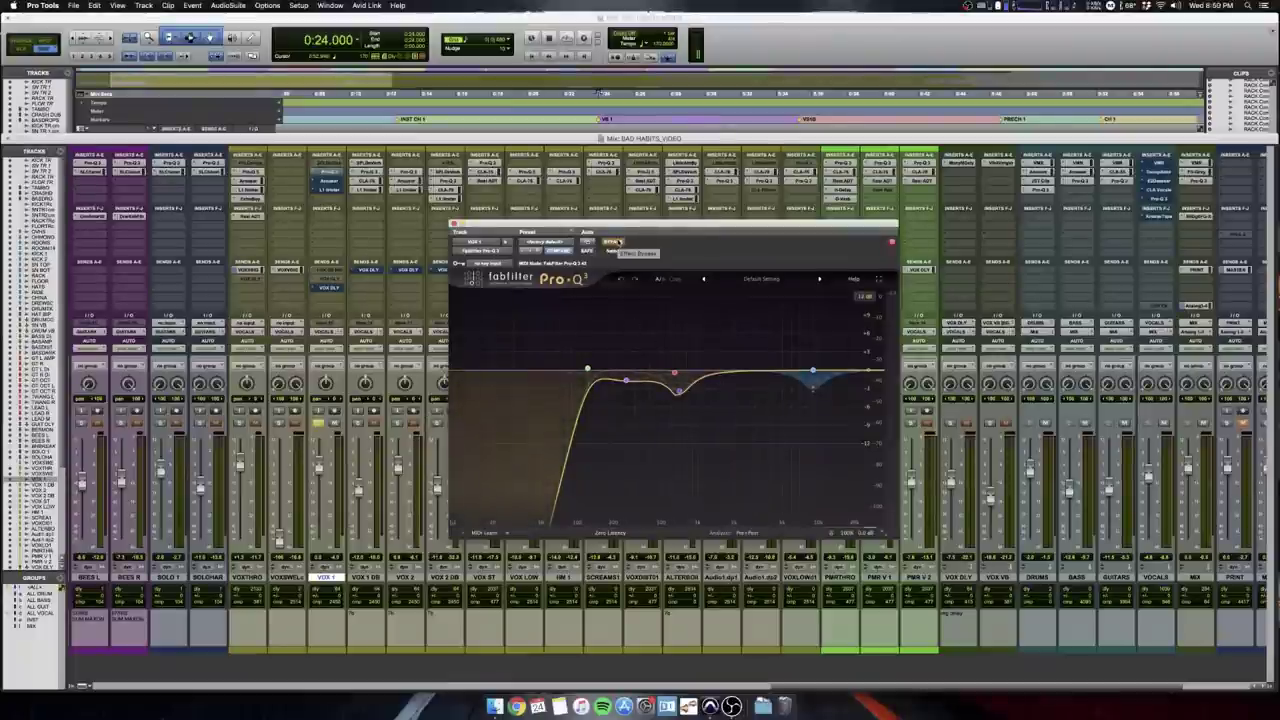
key(space)
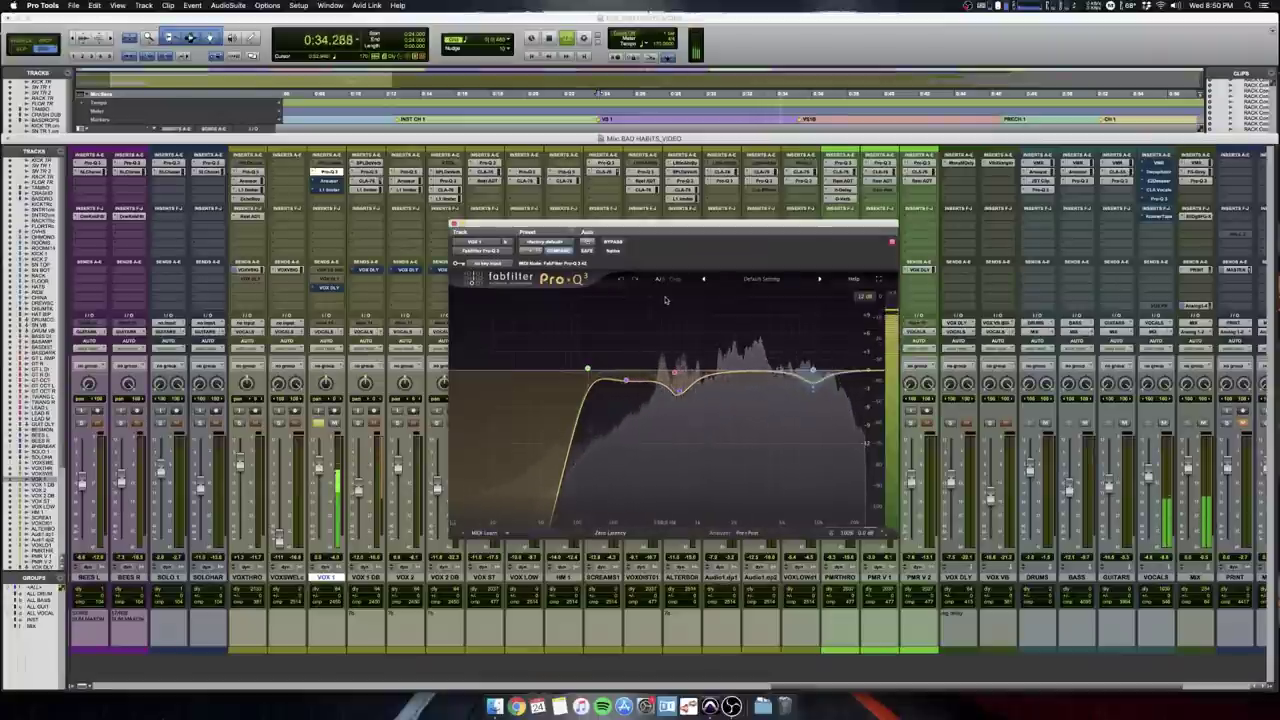
key(space)
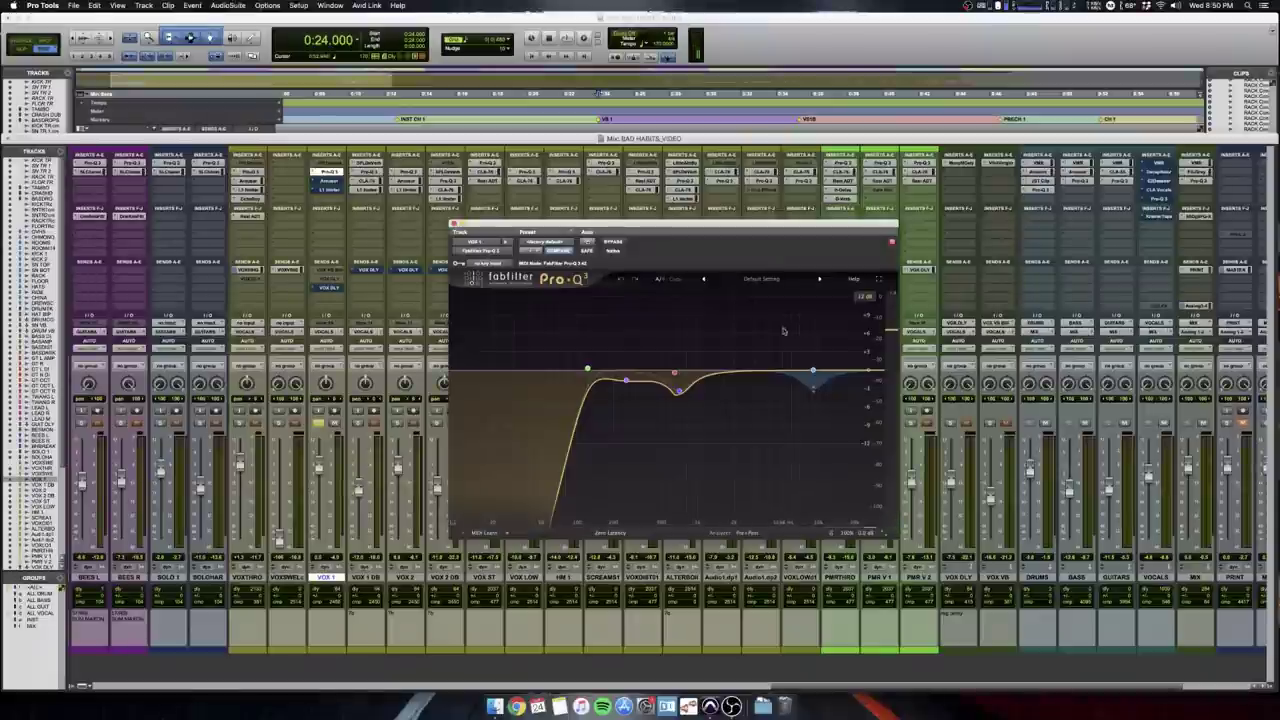
mouse_move(812, 372)
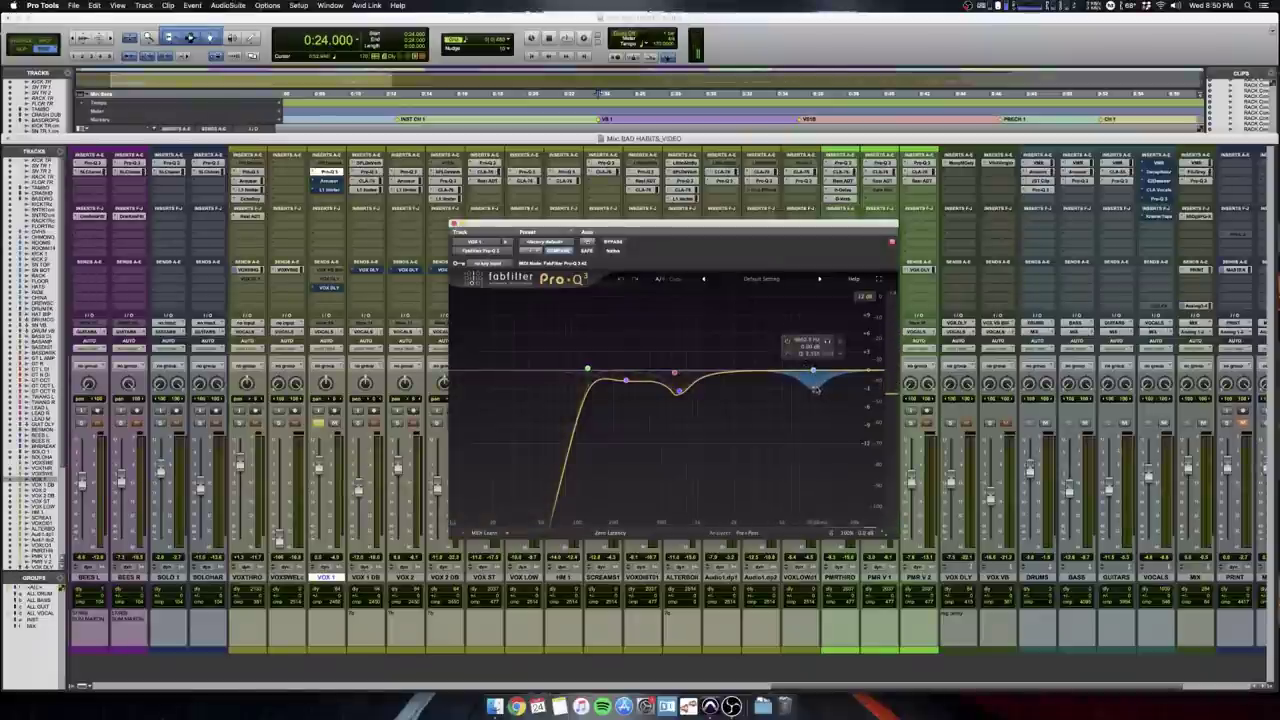
scroll(815, 386, down, 2)
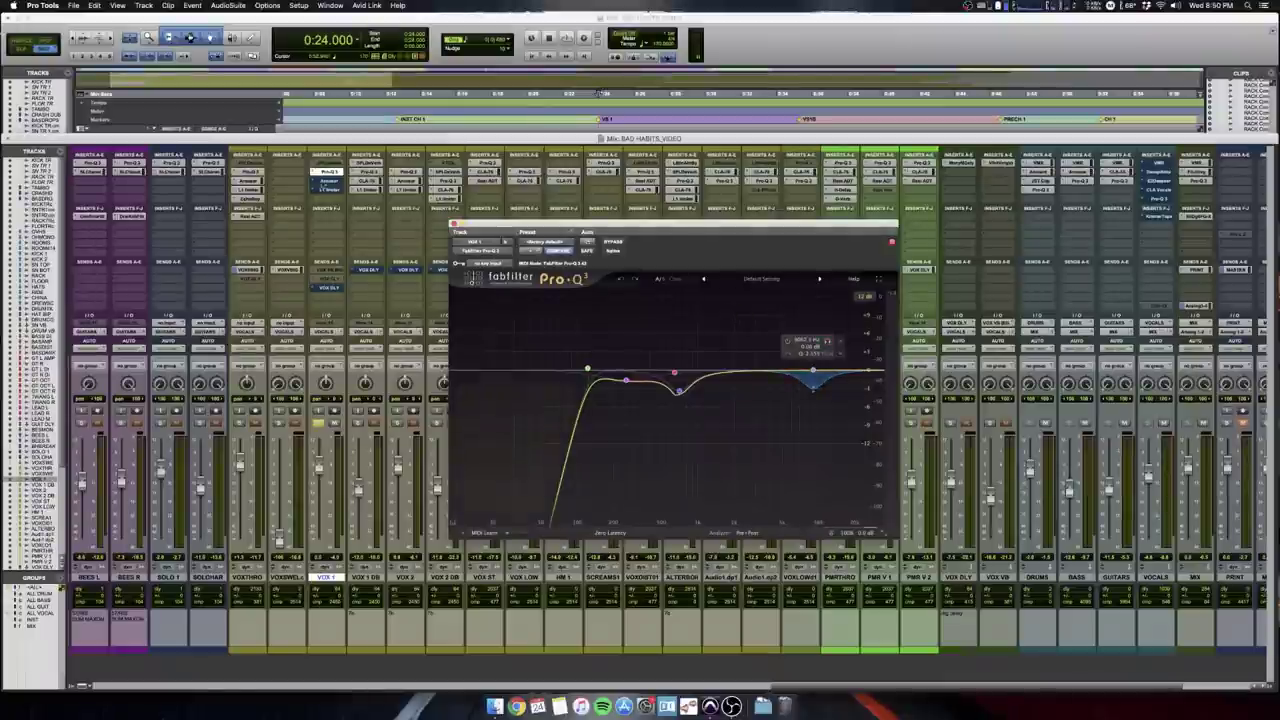
Switch VOX 1's Arousor compressor and L1 limiter back in one after the other, auditioning the verse with each plug-in open.
click(324, 181)
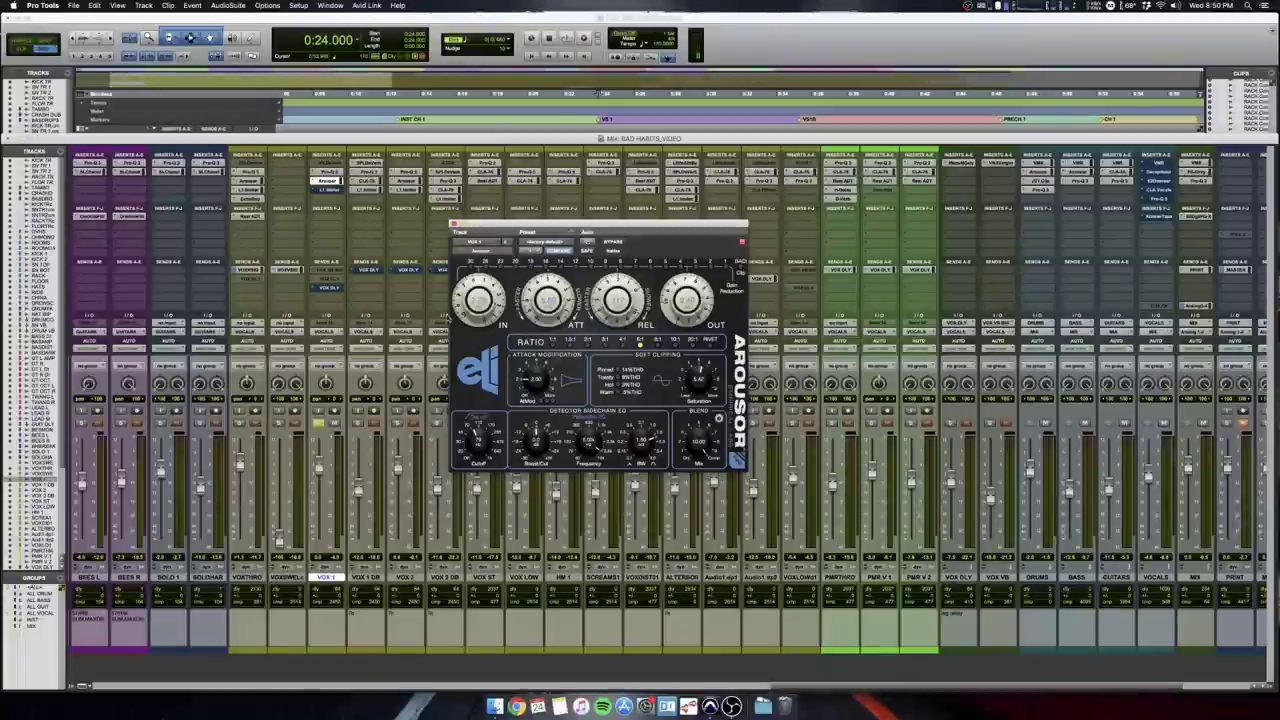
key(space)
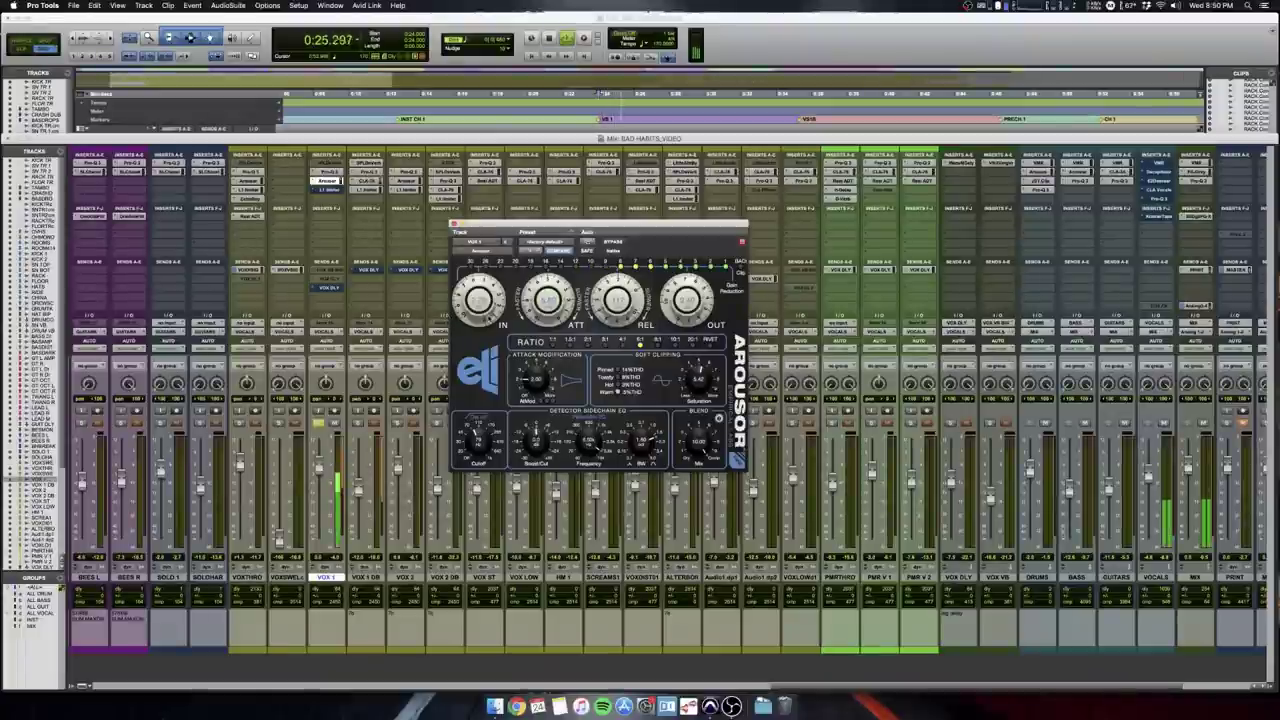
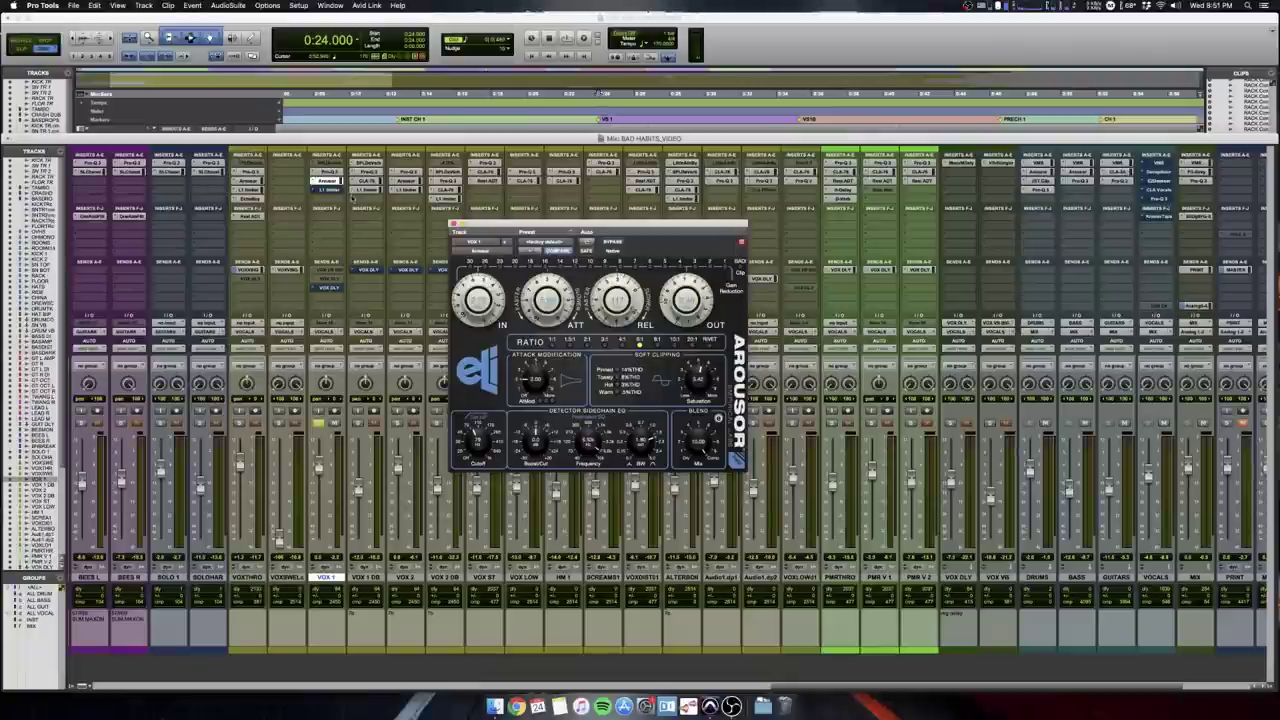
click(328, 189)
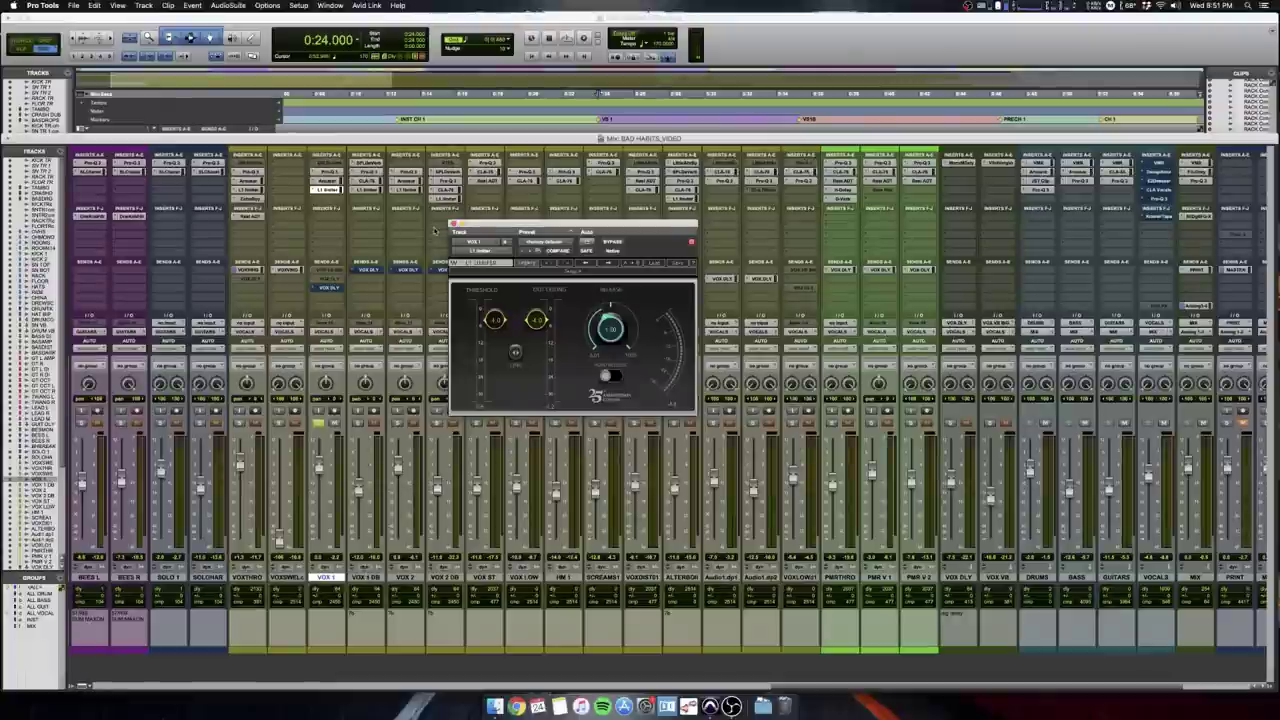
key(space)
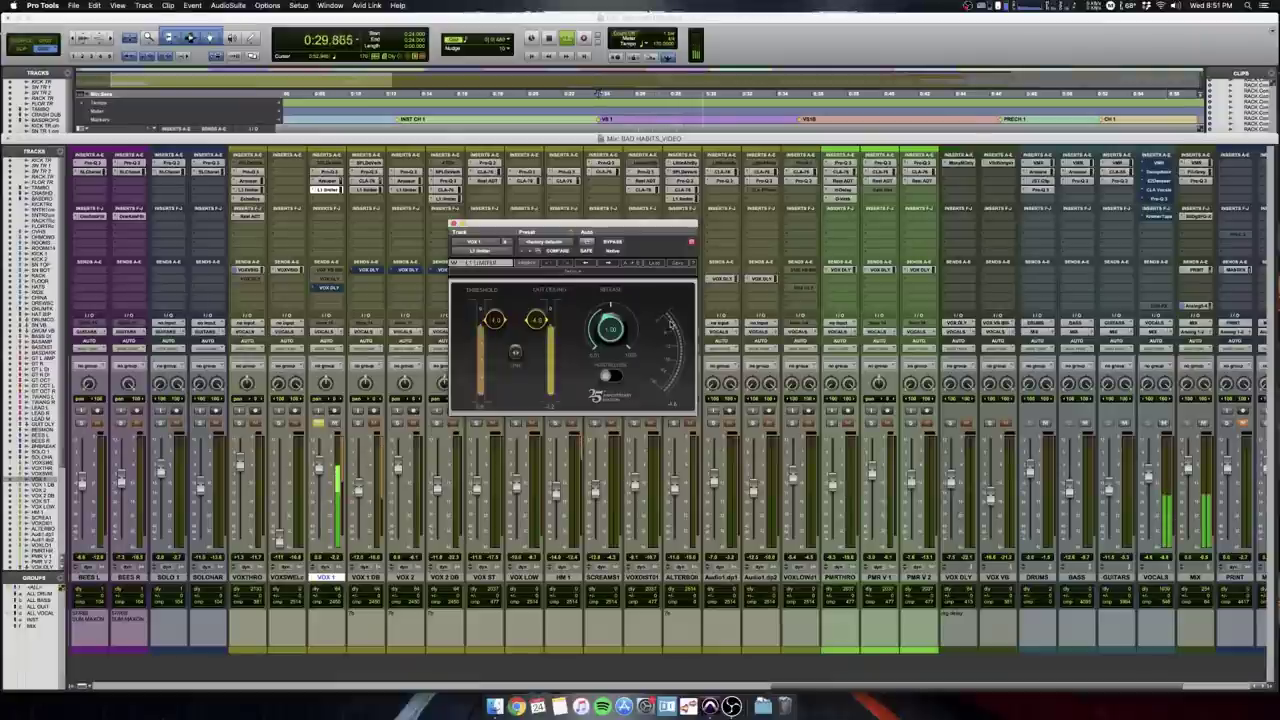
key(space)
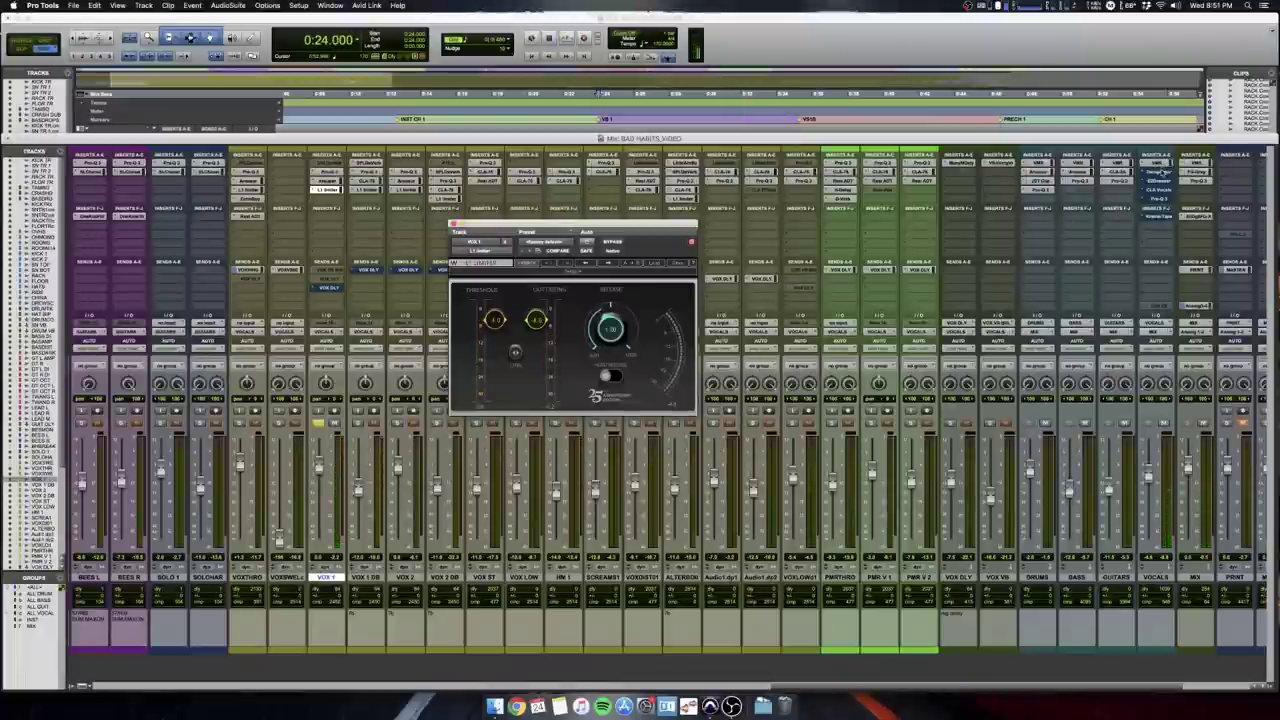
Inspect the VOCALS bus Virtual Mix Rack with its Trimmer and Virtual Mixbuss modules, and close it.
click(1155, 162)
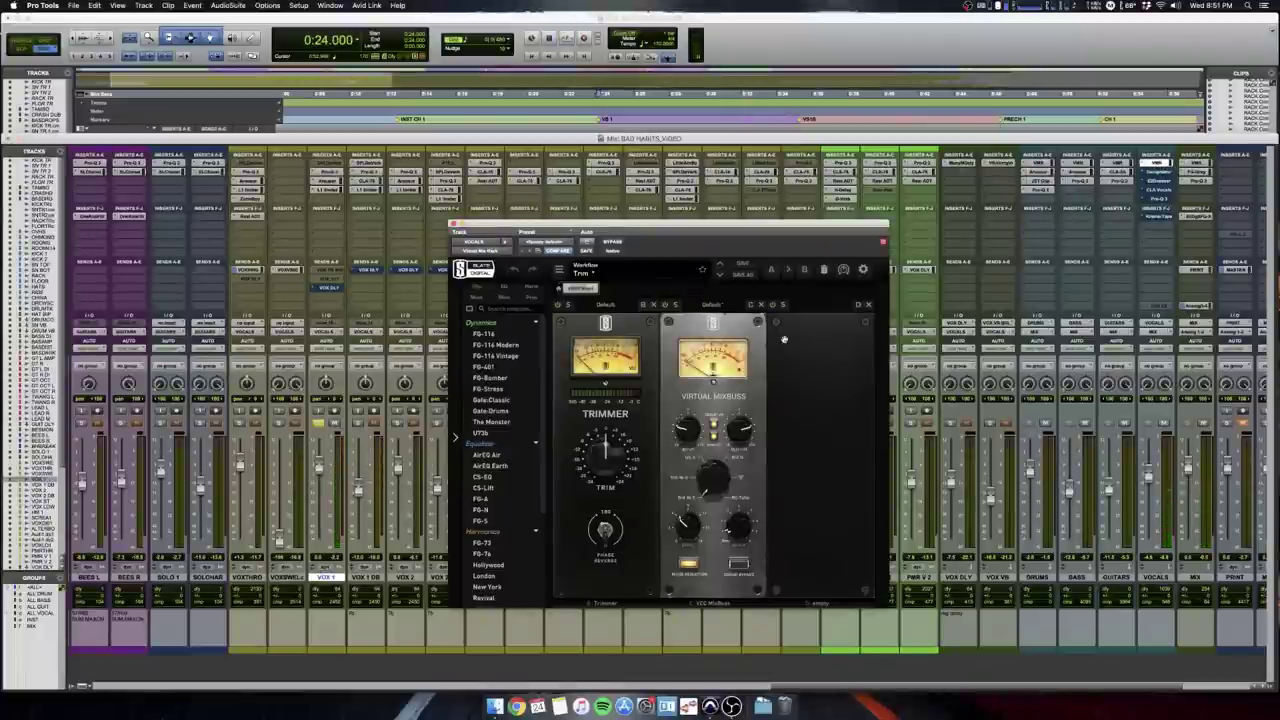
click(456, 231)
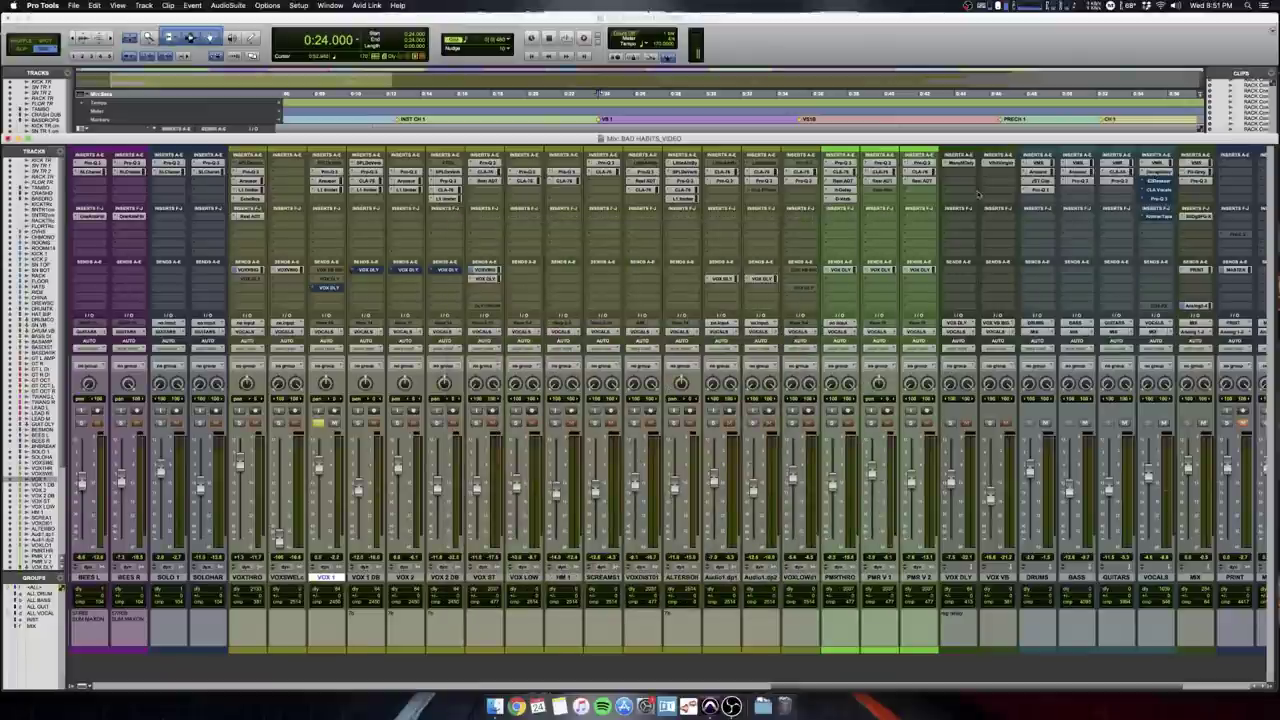
scroll(978, 193, right, 1)
scroll(978, 193, left, 1)
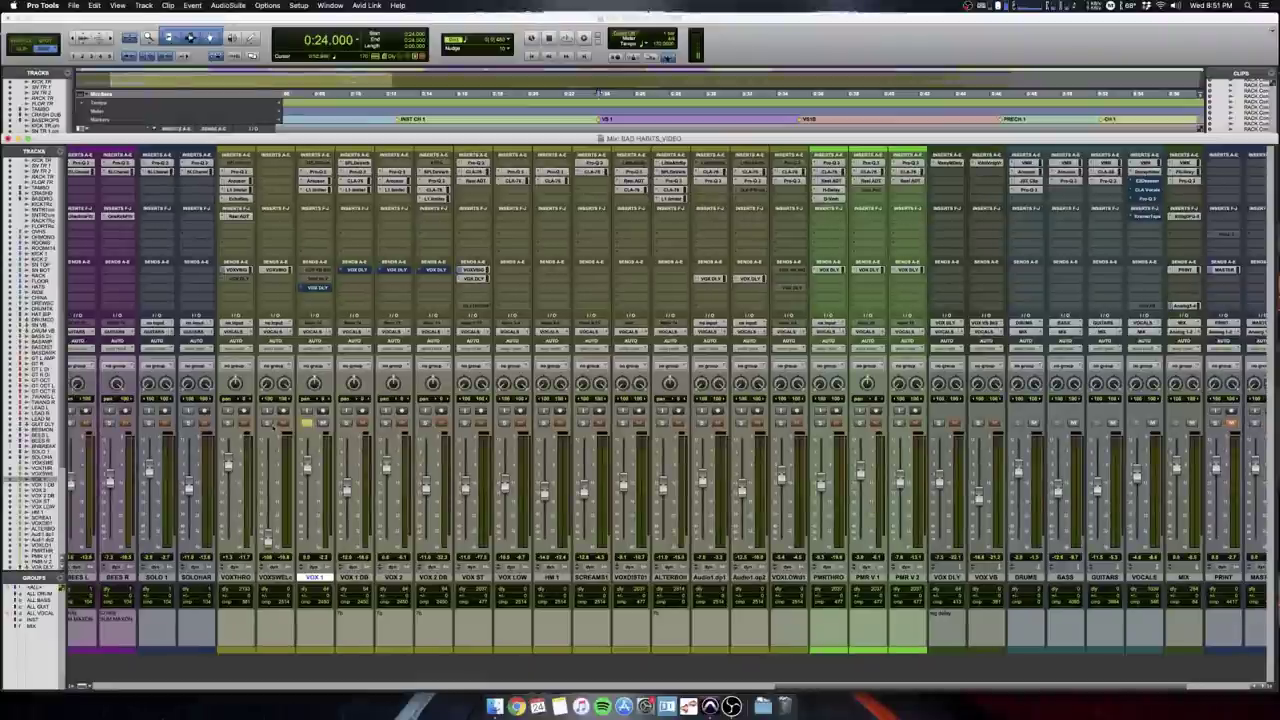
Play the soloed VOX 1 through the VOCALS bus E2Deesser with its window open, then stop and close the plug-in.
key(space)
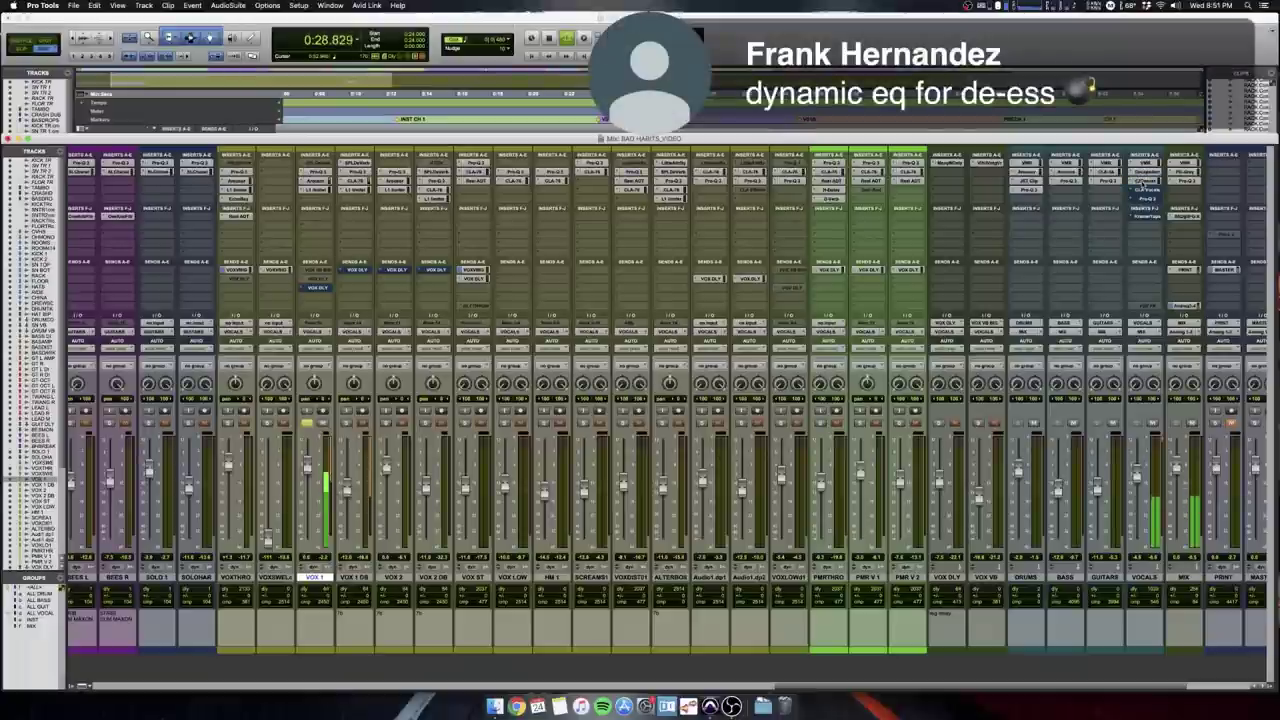
click(1145, 182)
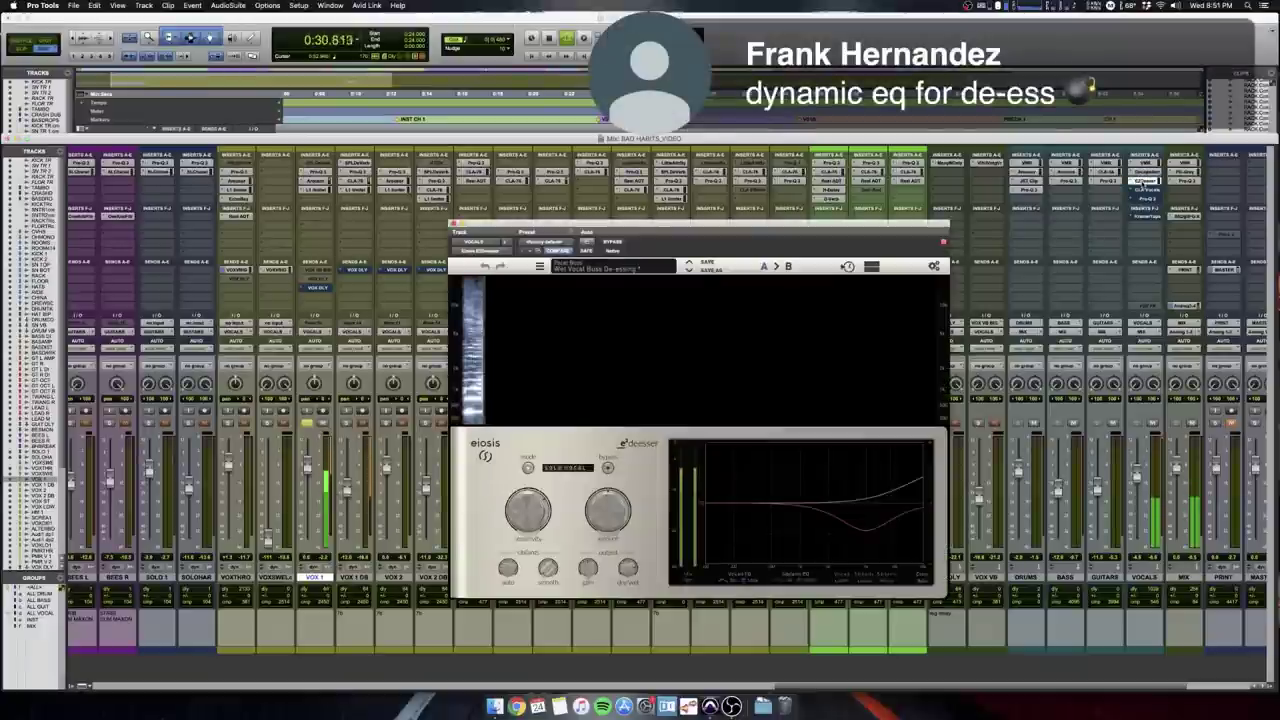
key(space)
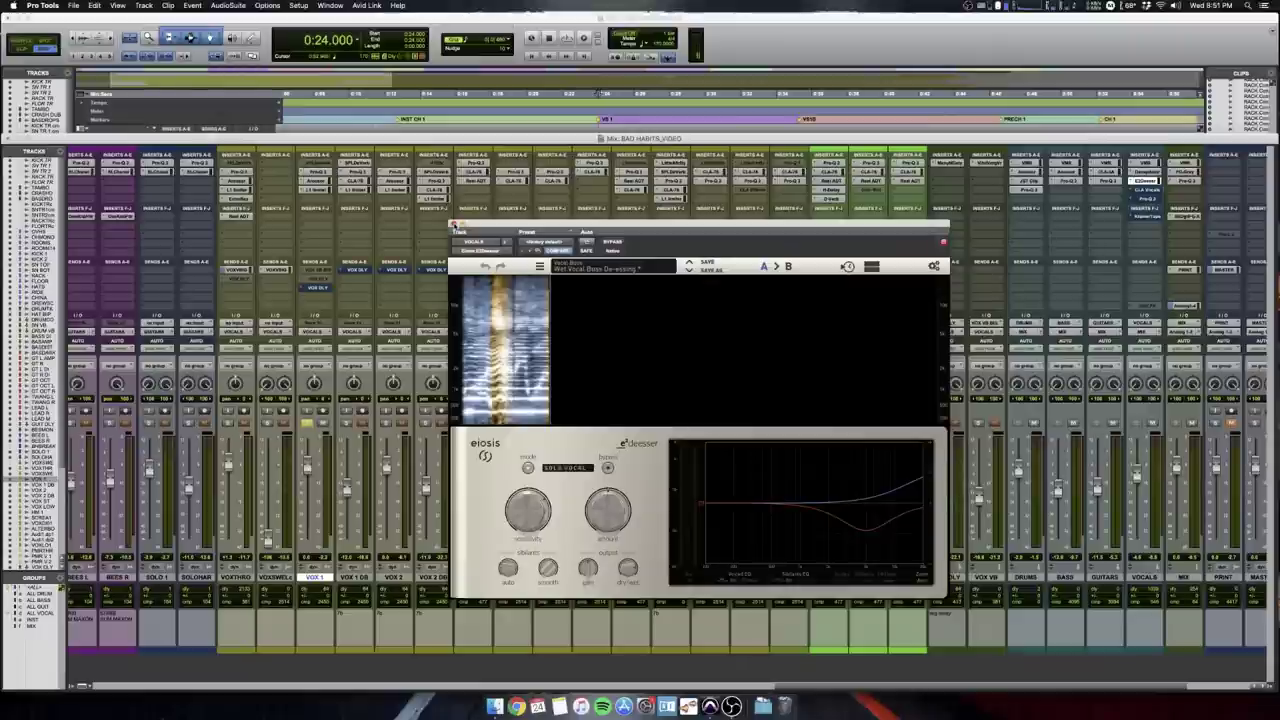
click(454, 225)
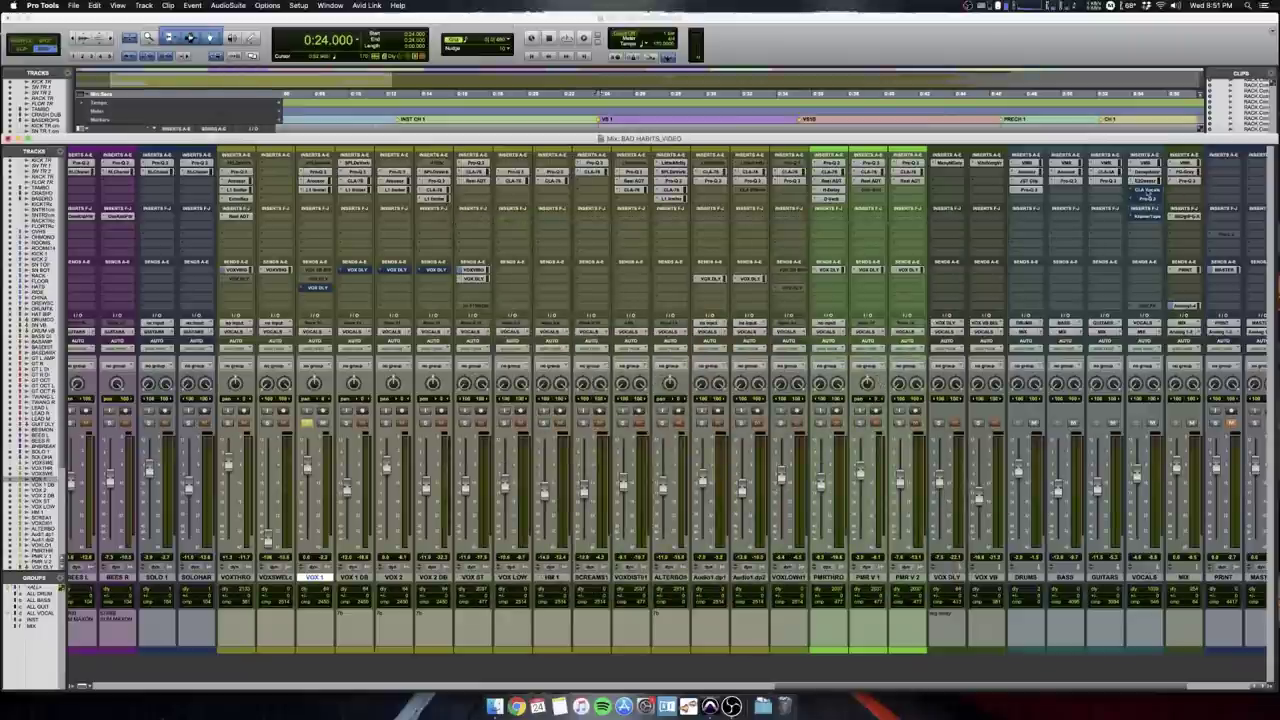
Review the CLA Vocals settings on the VOCALS bus, close the plug-in and play the verse from 0:24.000.
click(1148, 192)
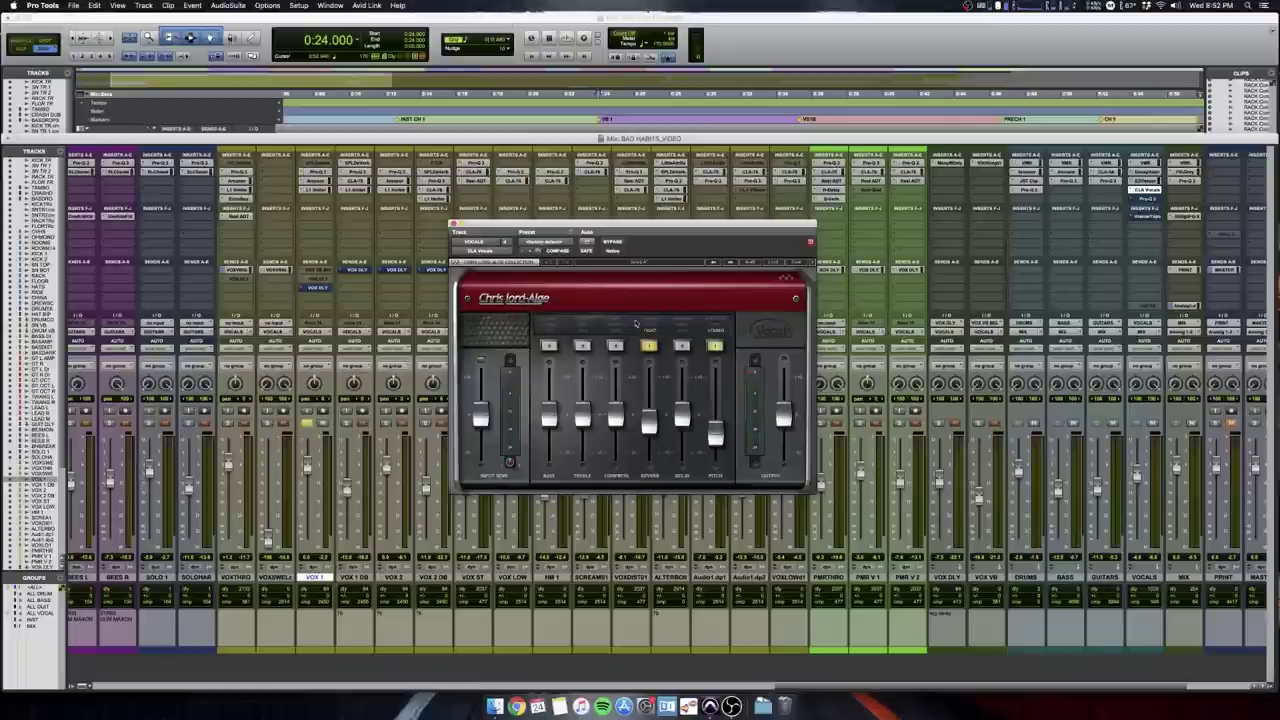
click(454, 224)
key(space)
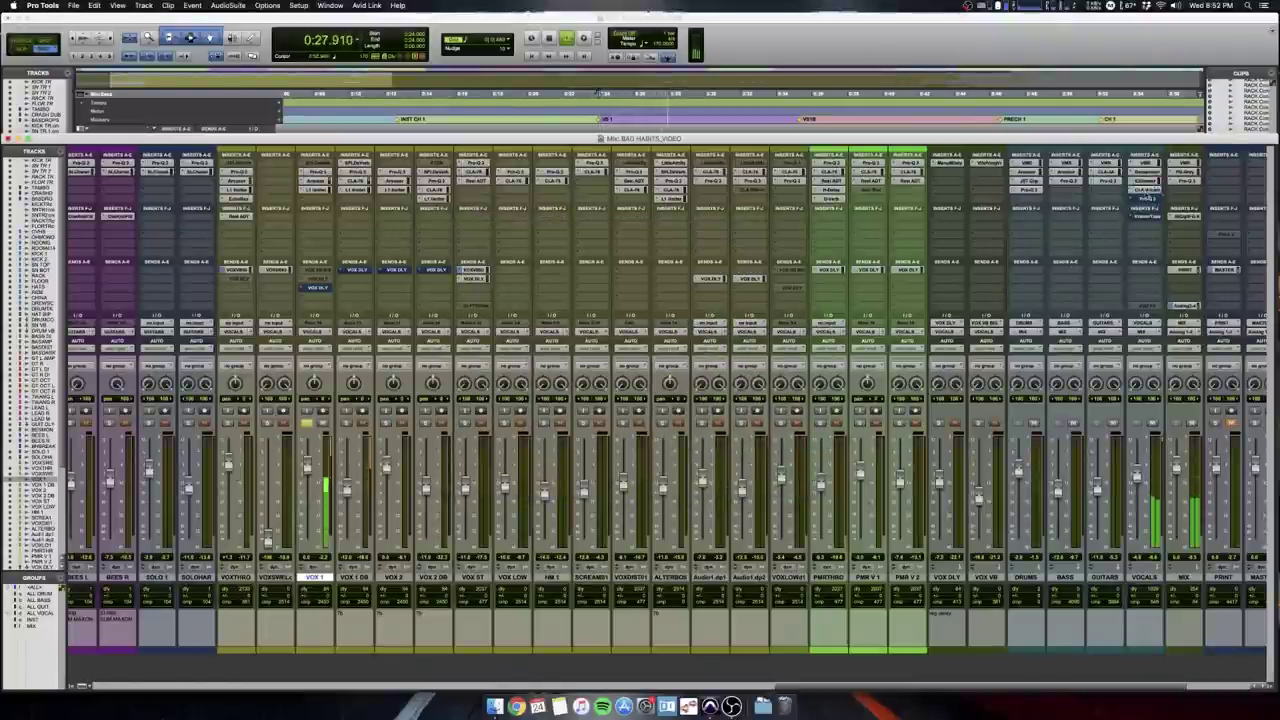
Take the VOCALS bus Pro-Q 3 out of bypass during playback, open it, stop, and inspect its low-cut band.
super+click(1149, 198)
click(1149, 198)
key(space)
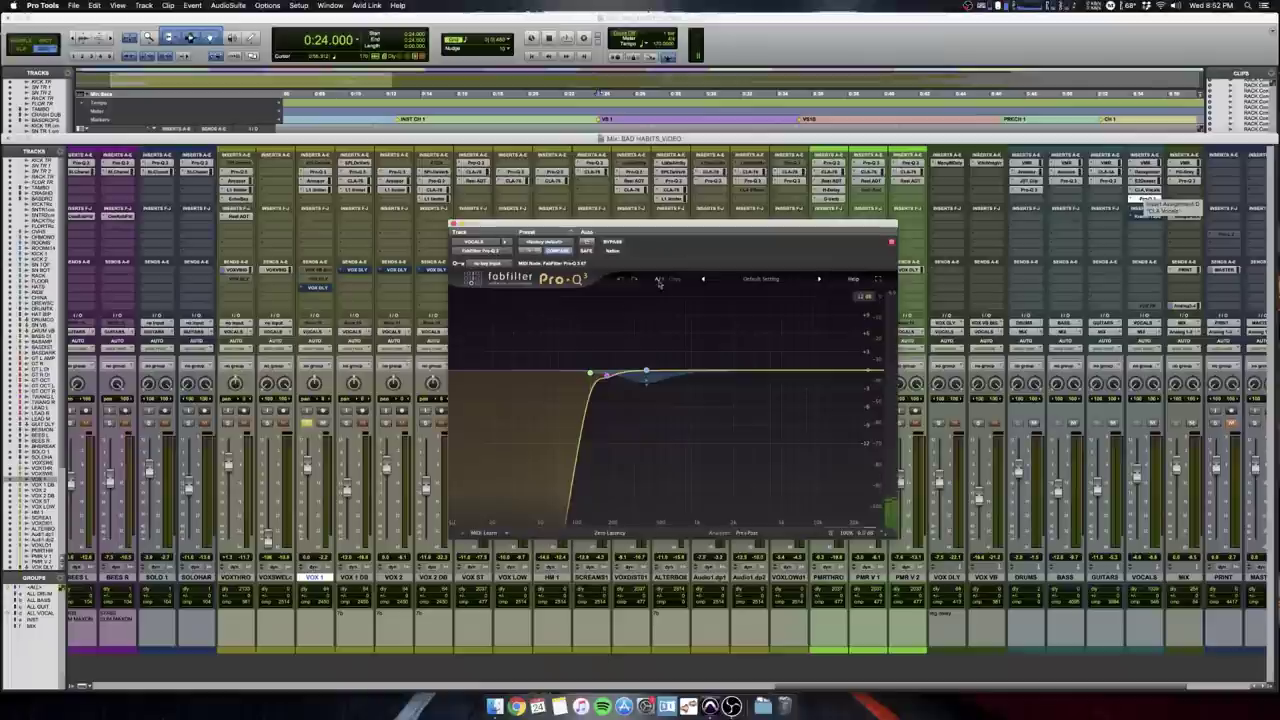
mouse_move(583, 385)
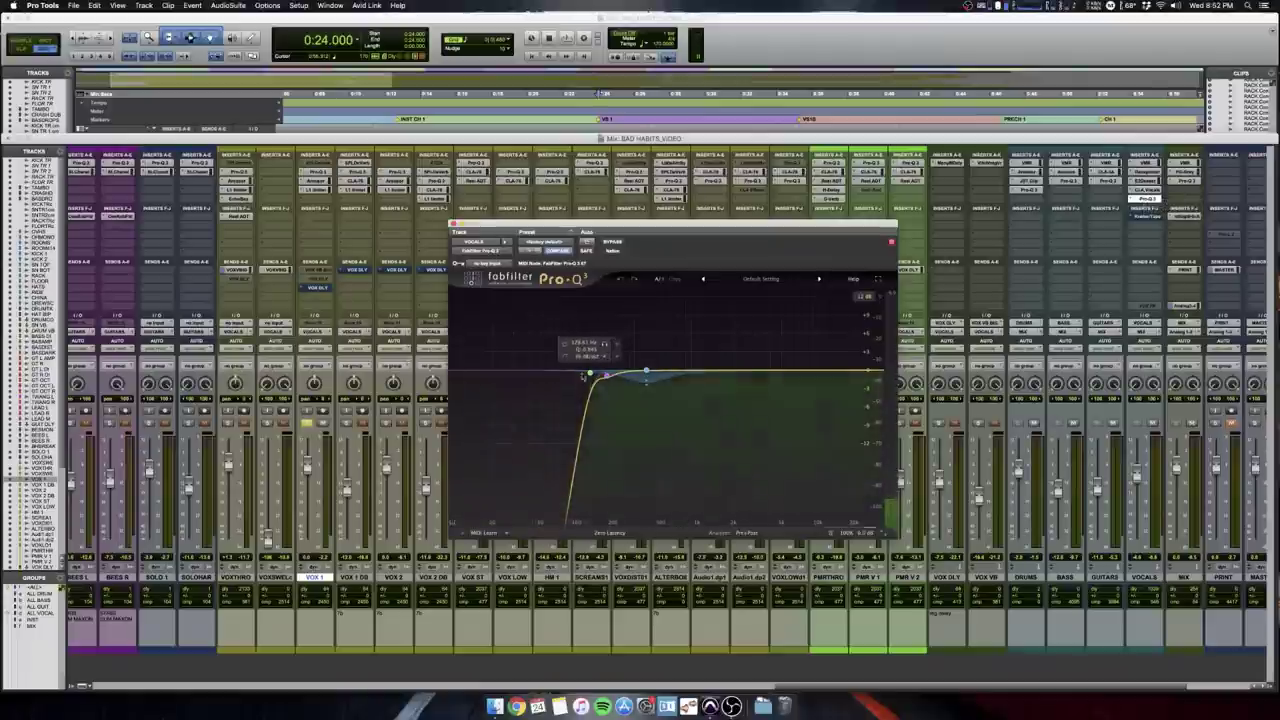
Play the soloed VOX 1 through the VOCALS bus Pro-Q 3, stop, and inspect its low-mid dip.
key(space)
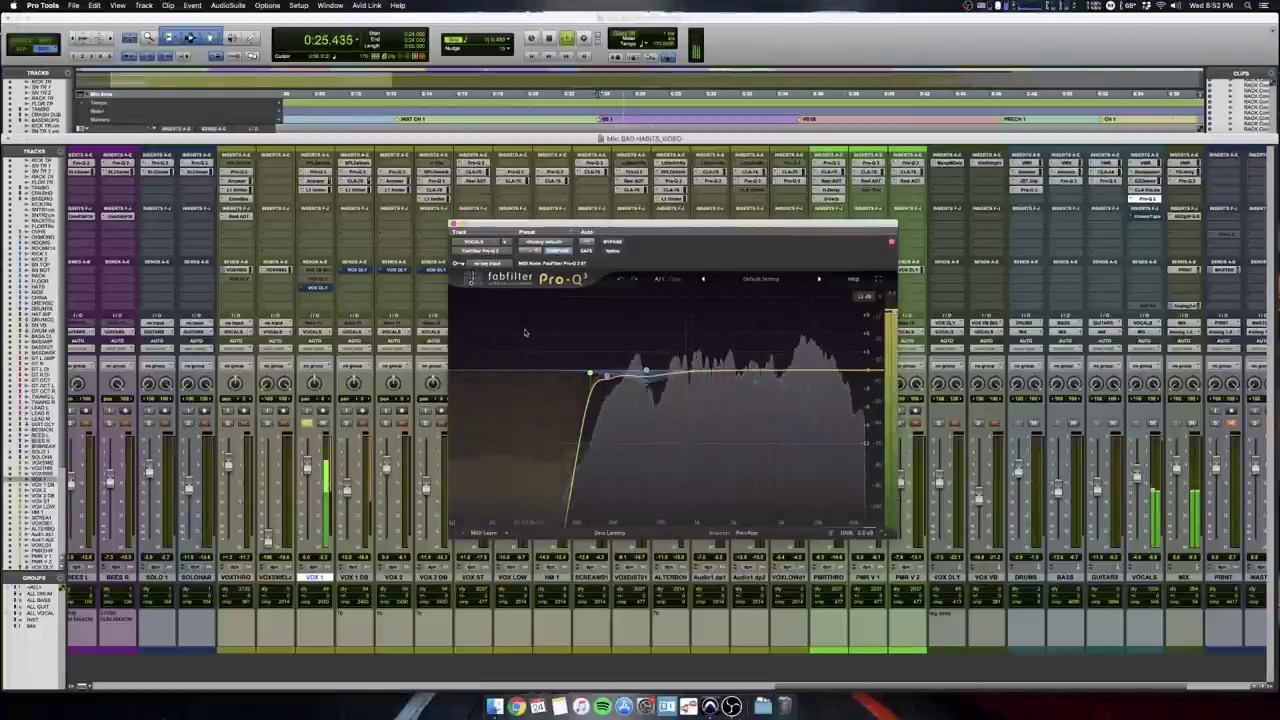
mouse_move(552, 332)
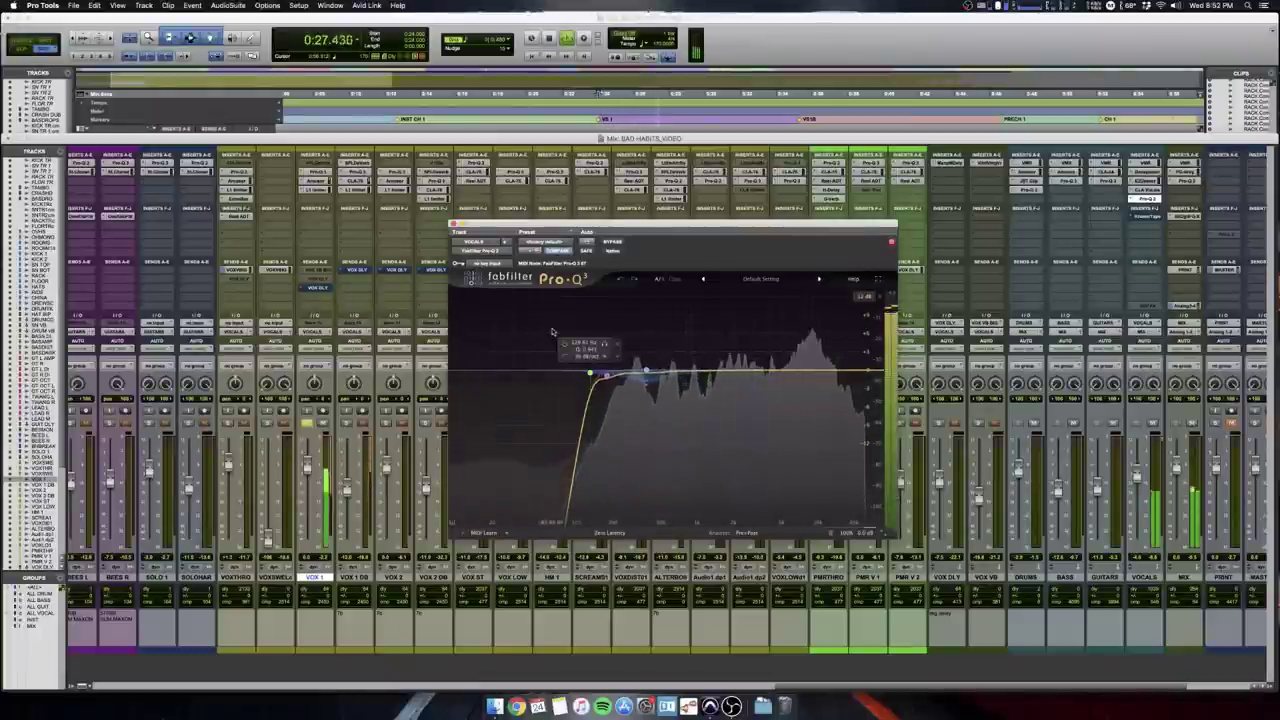
key(space)
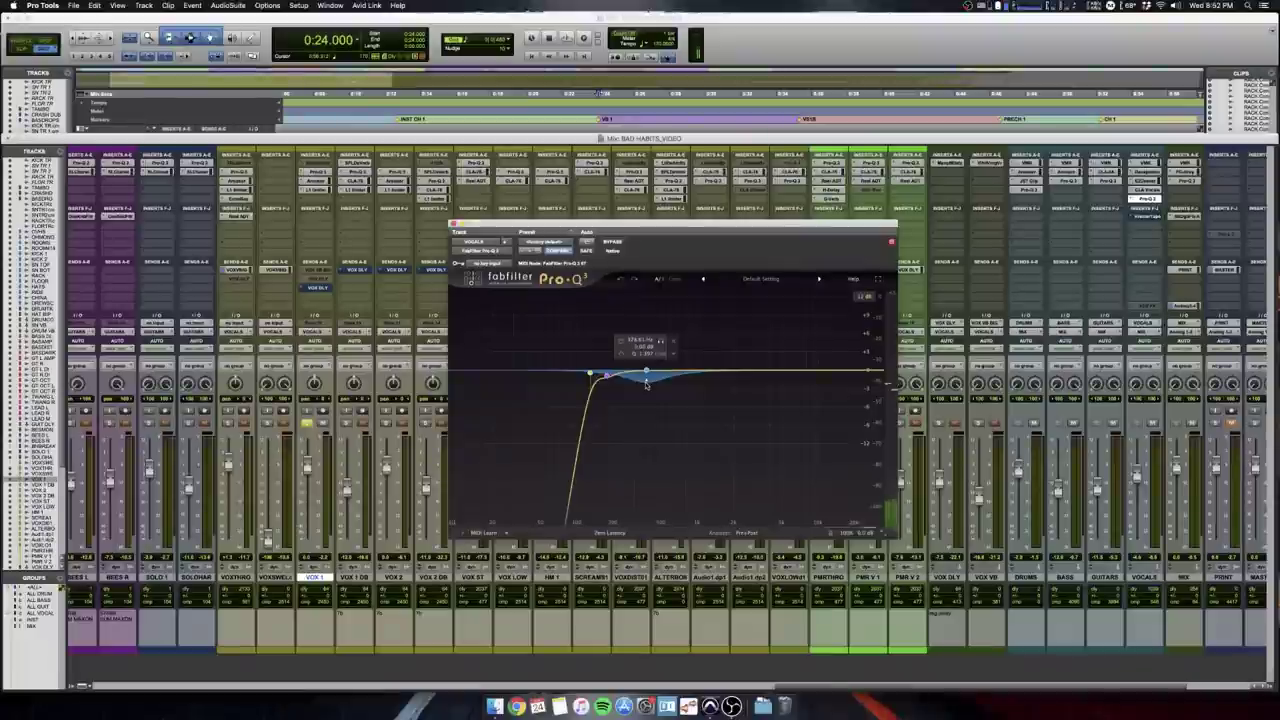
Open the VOCALS bus Kramer Master Tape during playback, stop to inspect its settings, and close the plug-in.
key(space)
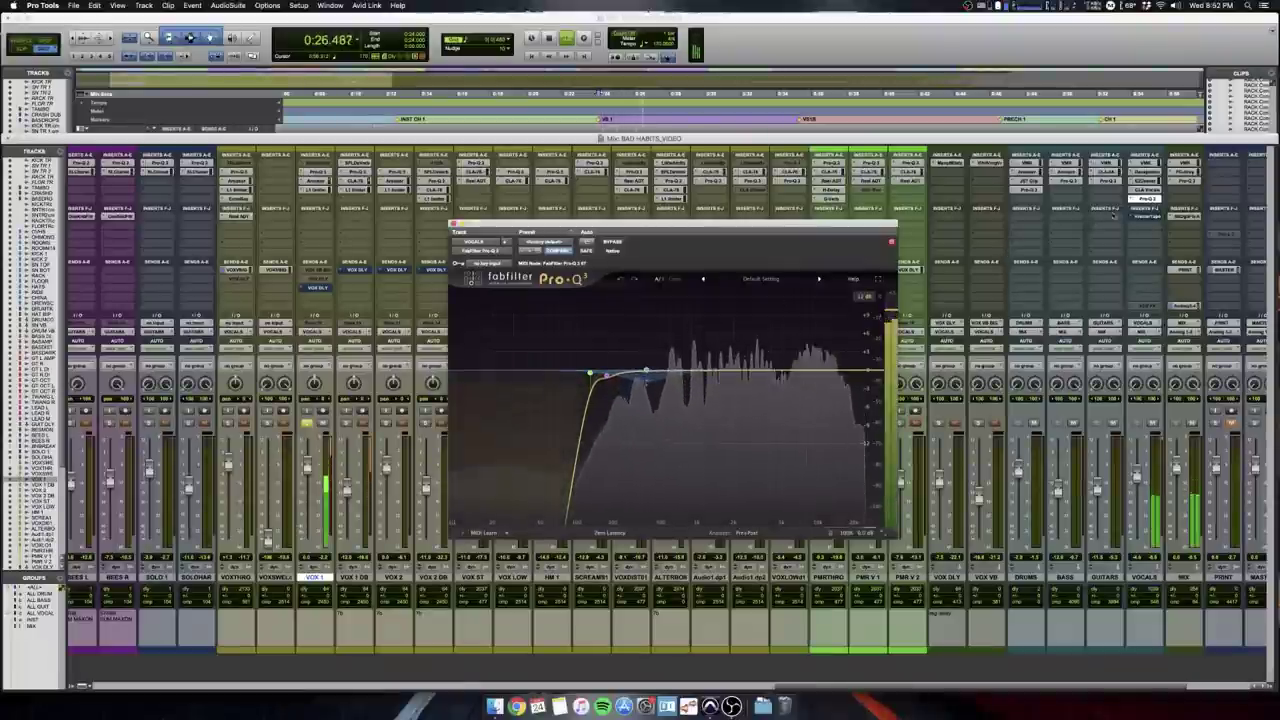
click(1143, 217)
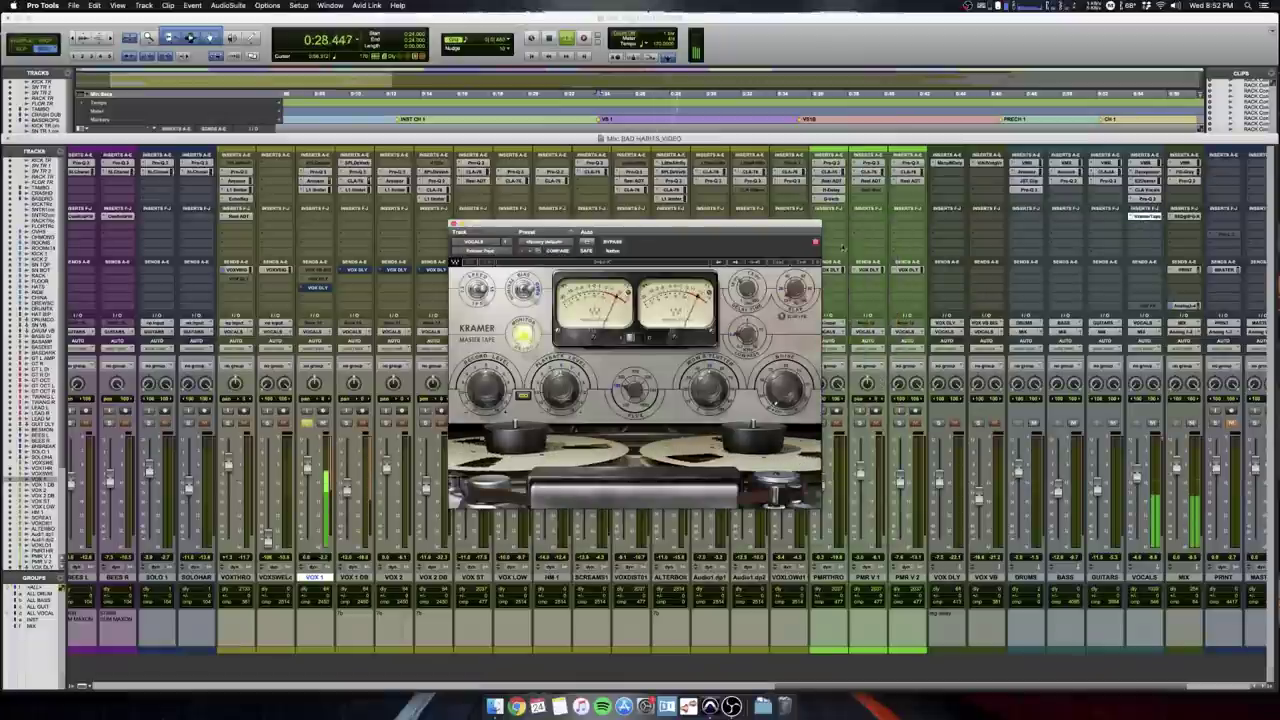
key(space)
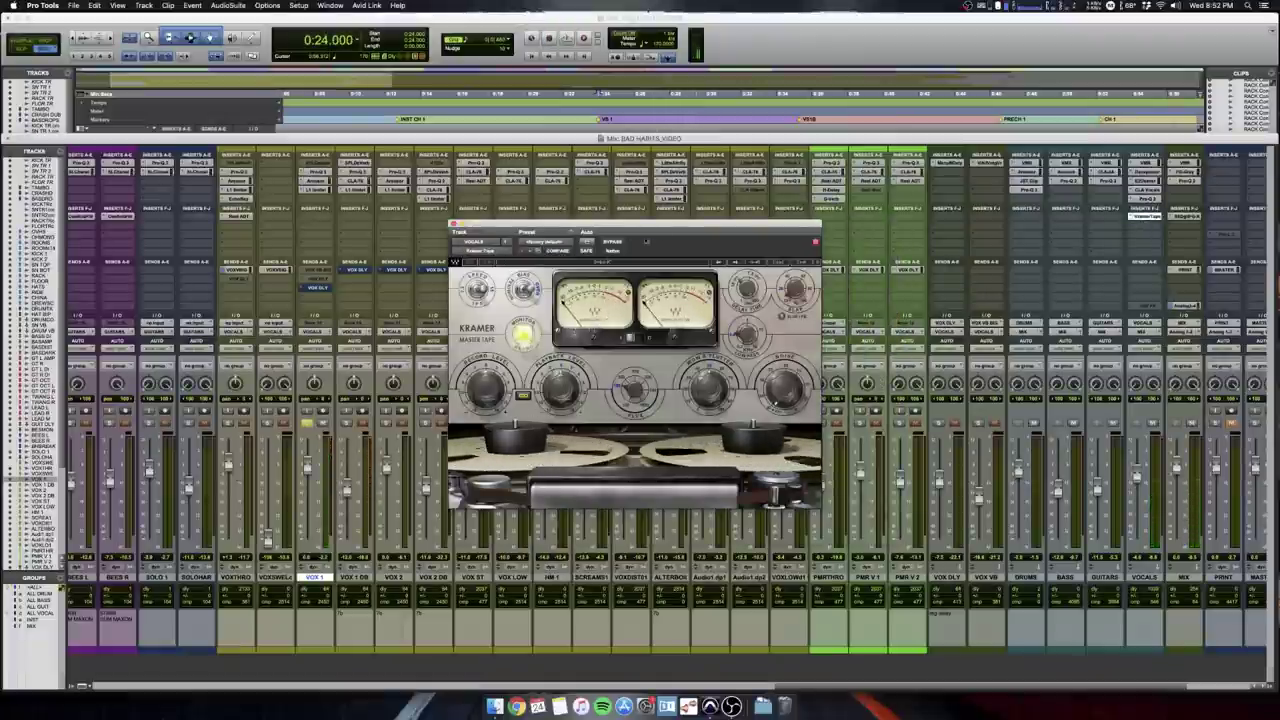
drag(670, 225, 588, 239)
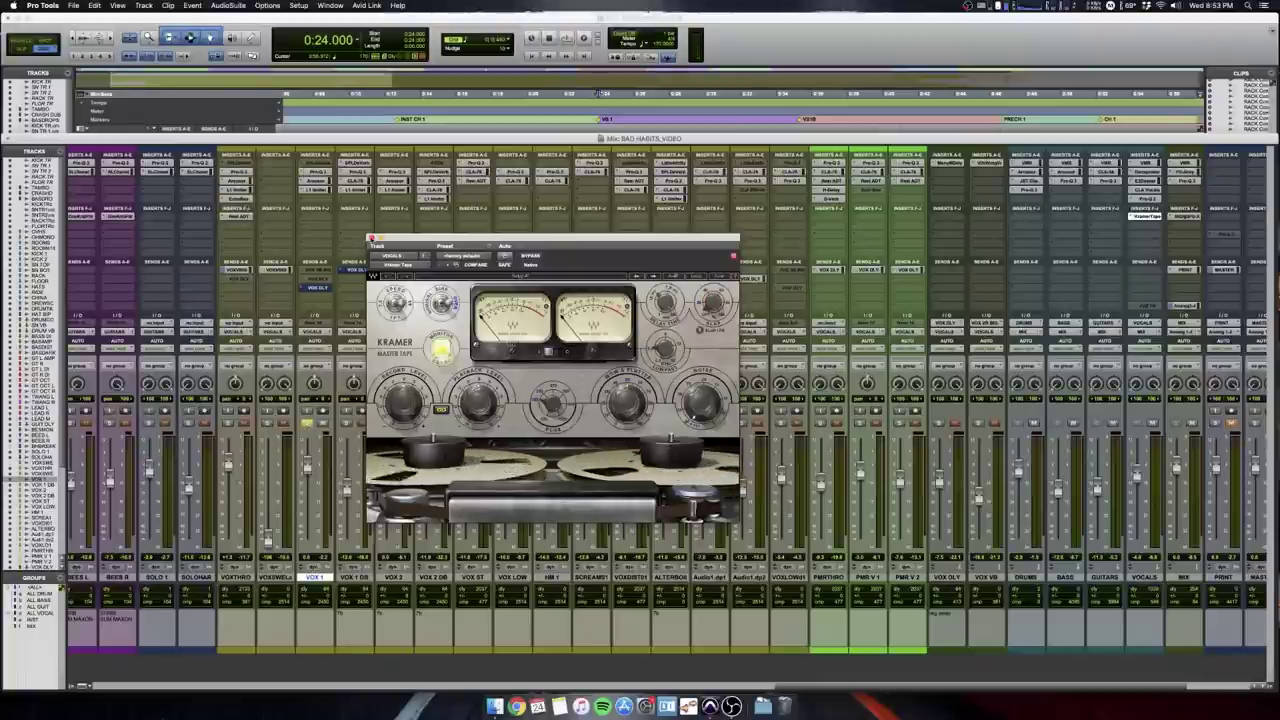
key(super+w)
Play the verse from 0:24.000 with the full mix, stop, and show the tracks in the Edit window.
key(space)
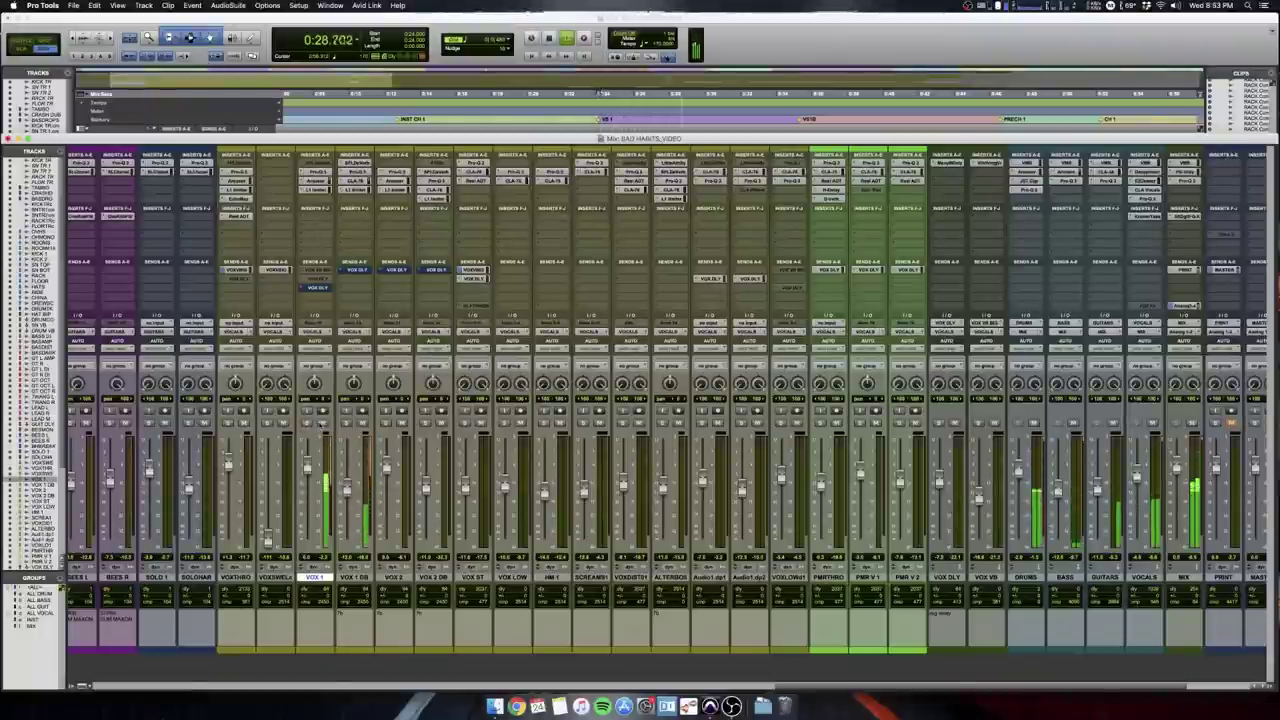
key(space)
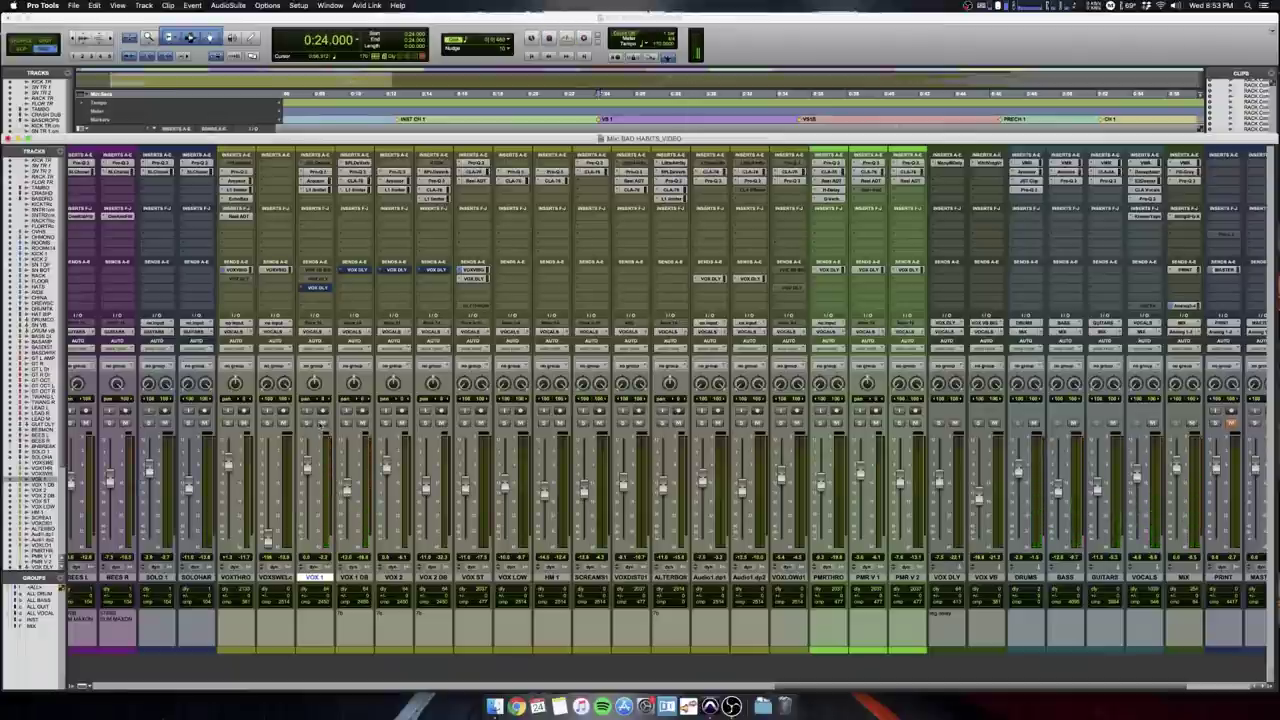
key(super+equal)
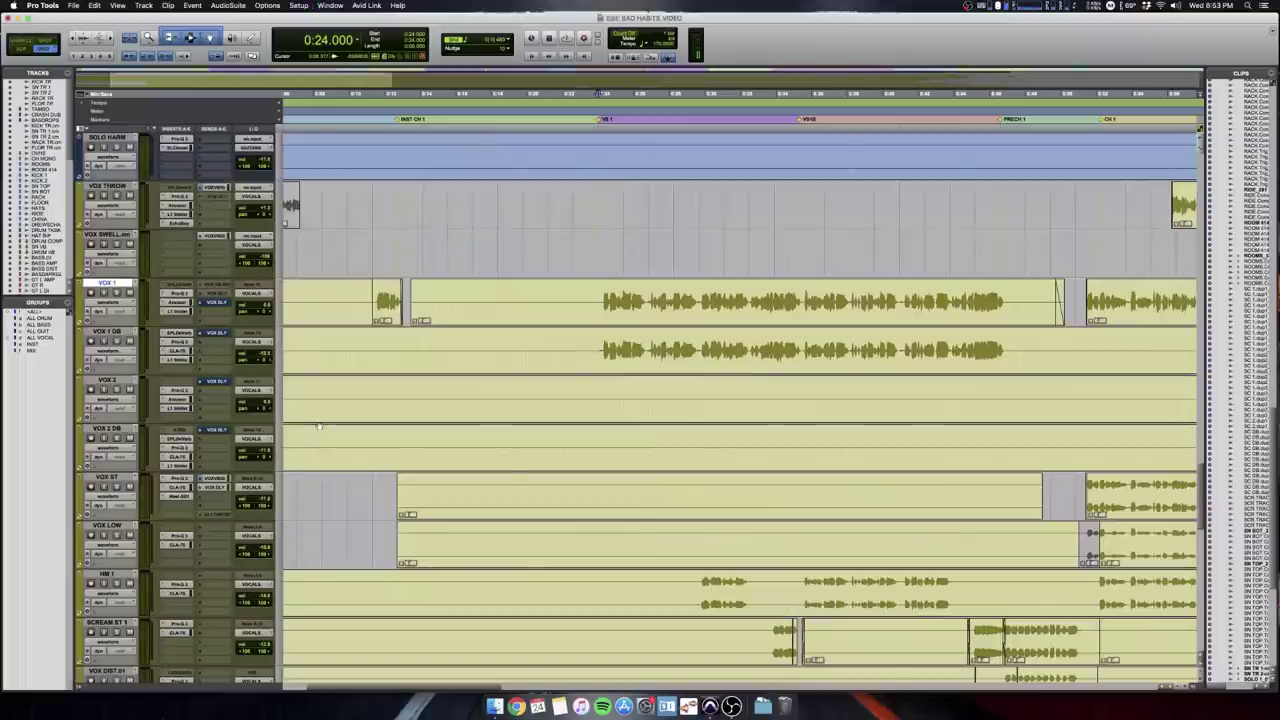
Select the first verse from 0:23.647 across the VOX 1 and VOX 1 DB tracks.
key(t)
key(t)
key(t)
key(t)
key(r)
key(r)
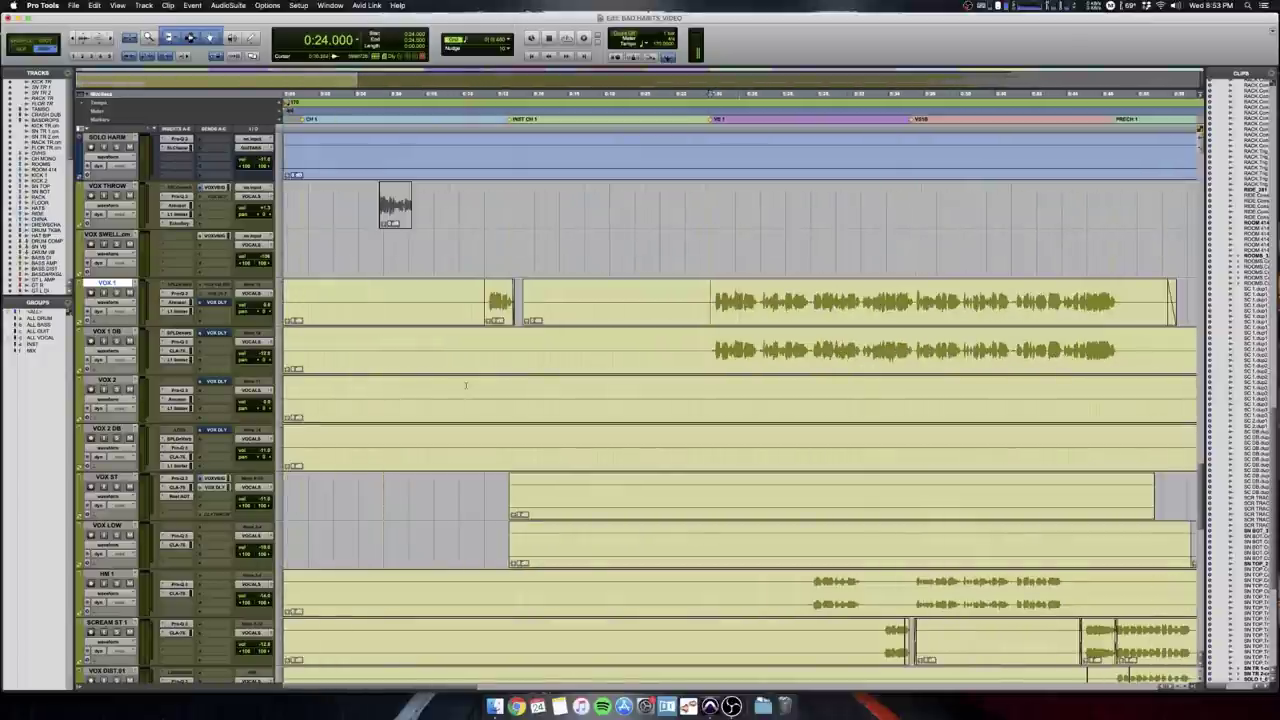
scroll(465, 385, right, 3)
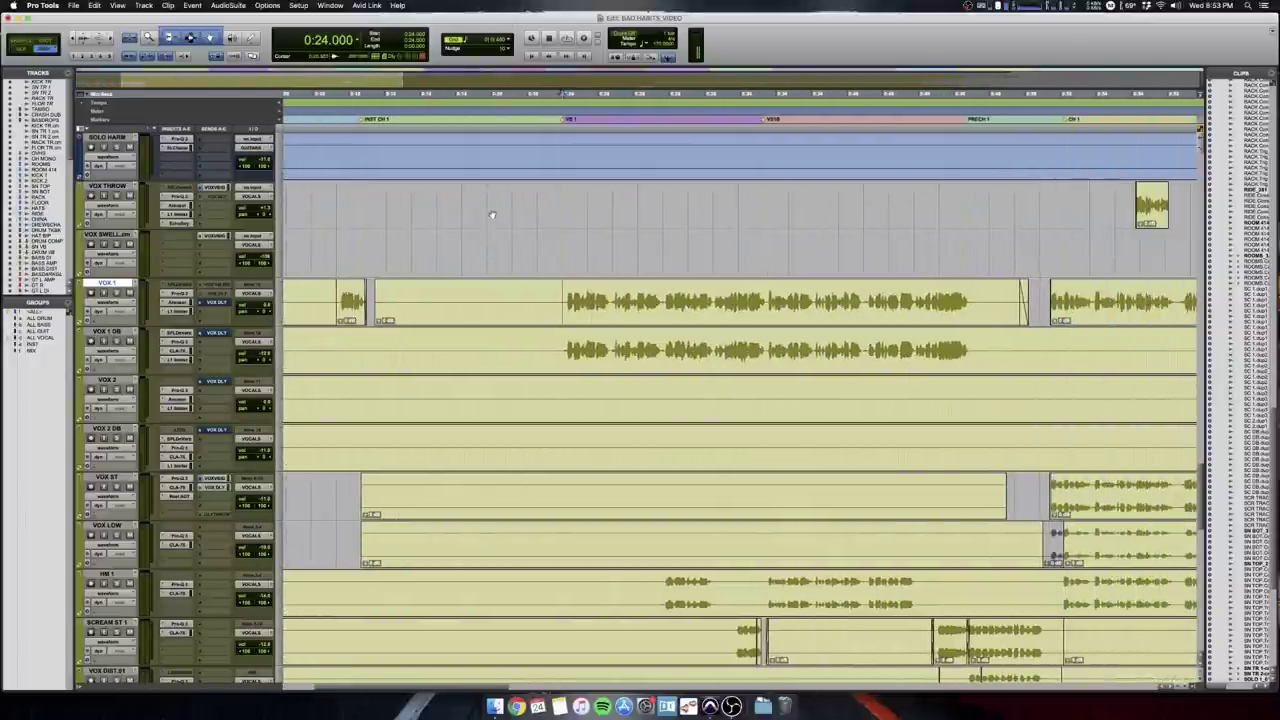
scroll(491, 215, right, 1)
drag(532, 298, 948, 351)
key(super+bracketright)
key(super+bracketleft)
key(super+bracketleft)
scroll(948, 351, right, 1)
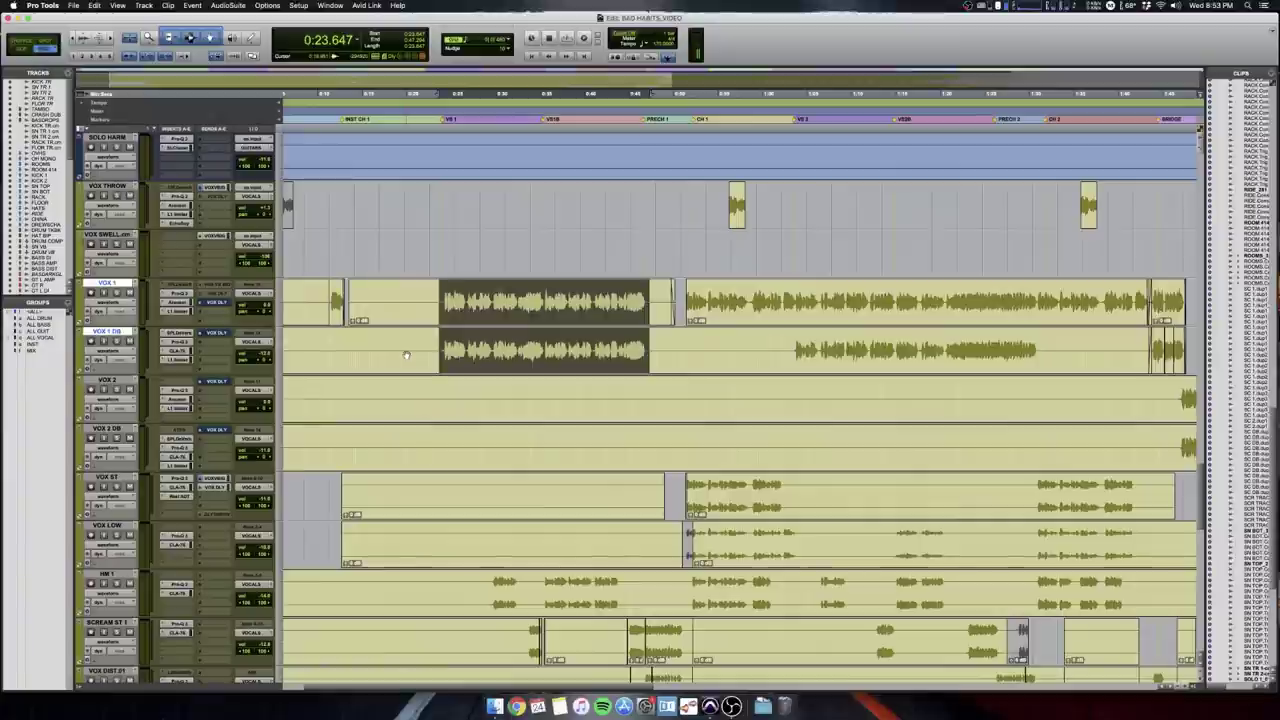
Play the soloed VOX 1 and VOX 1 DB, check the double's CLA-76, and solo VOX 1 DB alone.
key(space)
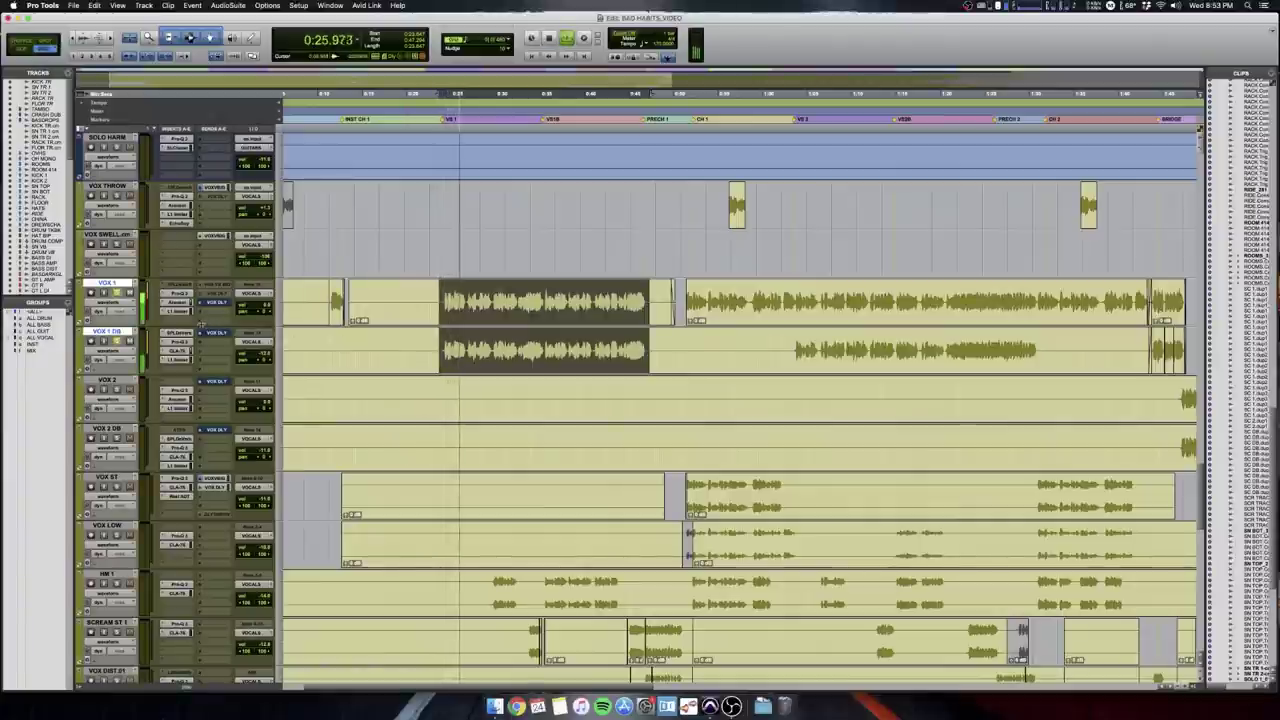
click(177, 351)
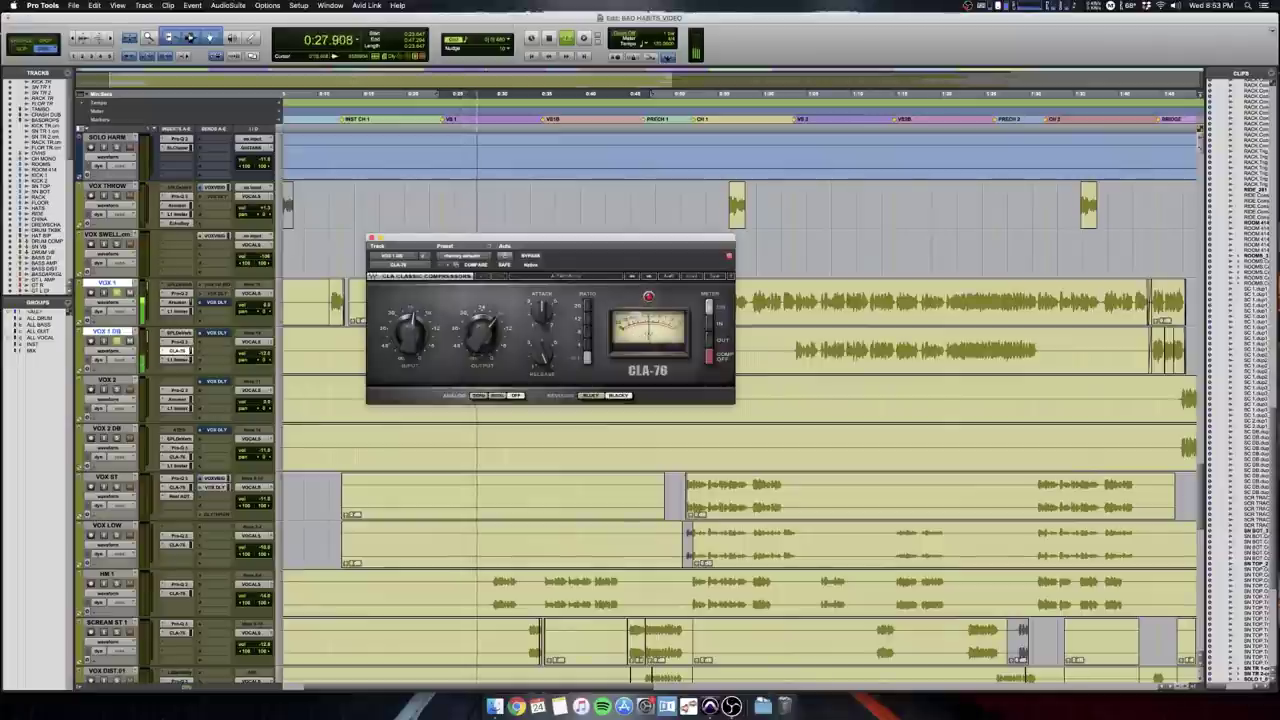
click(177, 351)
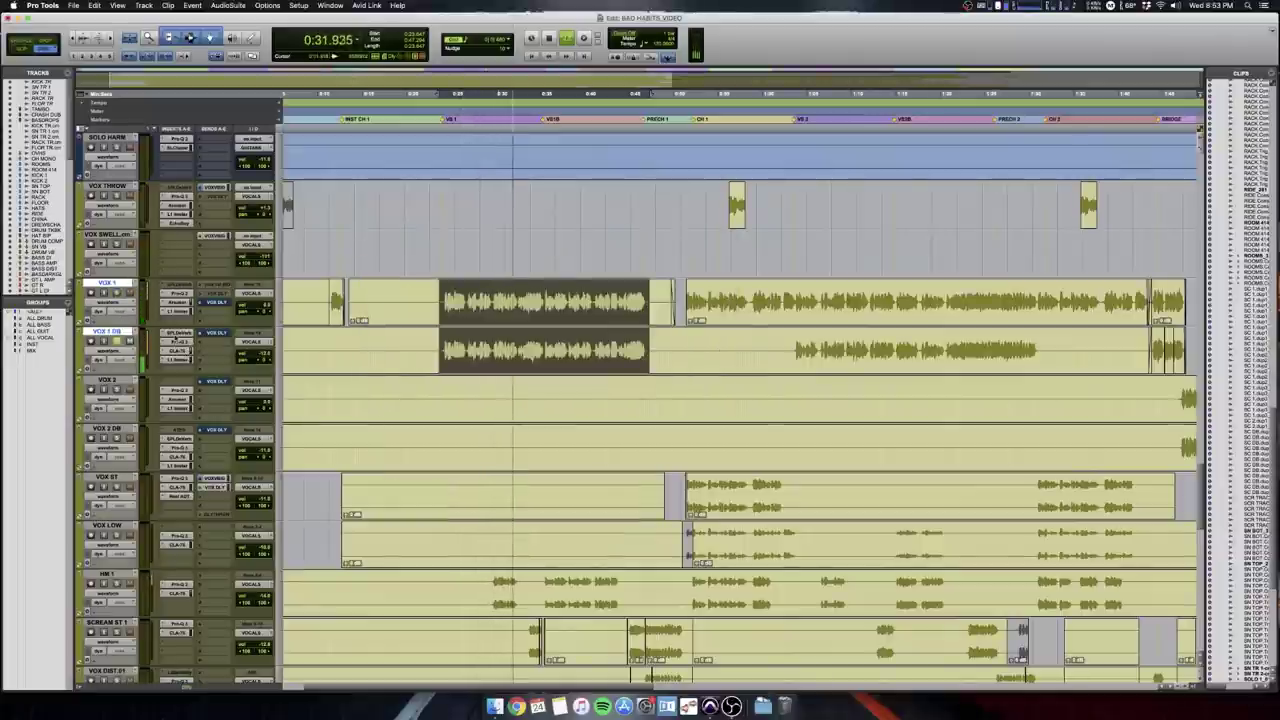
key(space)
Place the edit cursor at 0:23.647 on VOX 1 DB, inspect its CLA-76 settings and close the plug-in.
key(t)
key(t)
scroll(387, 380, right, 3)
scroll(387, 380, right, 3)
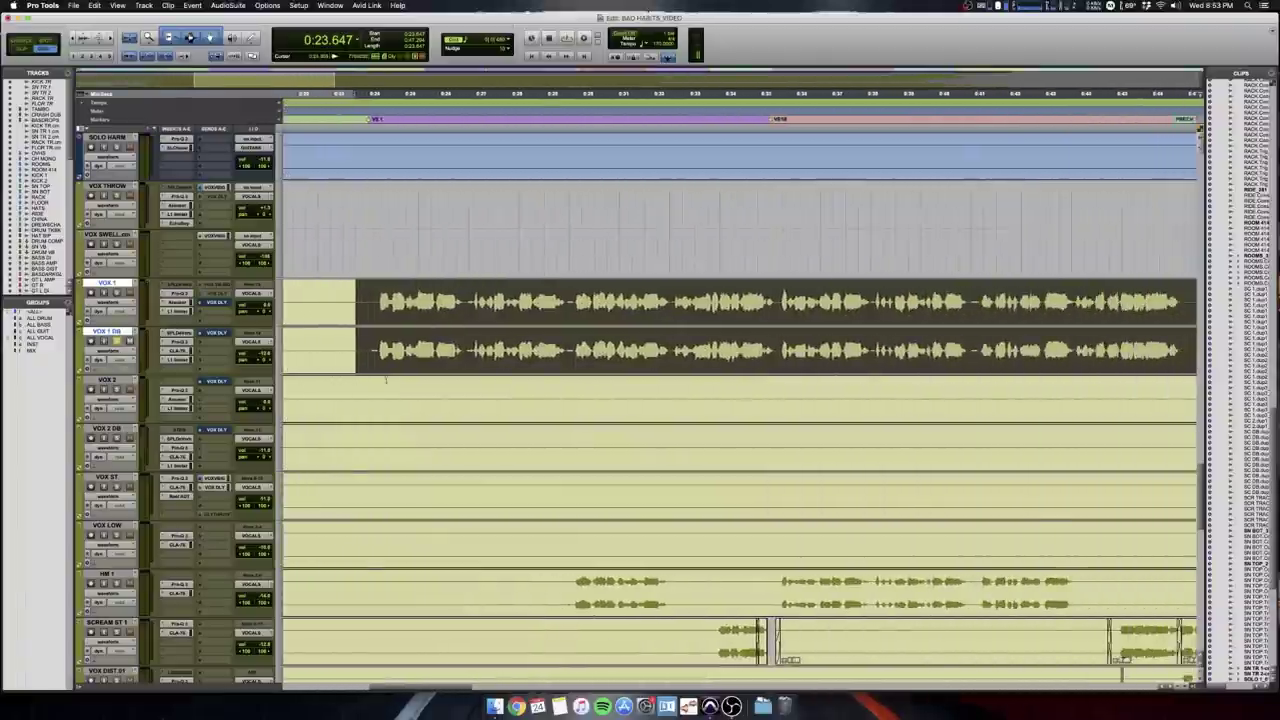
key(r)
scroll(387, 380, right, 2)
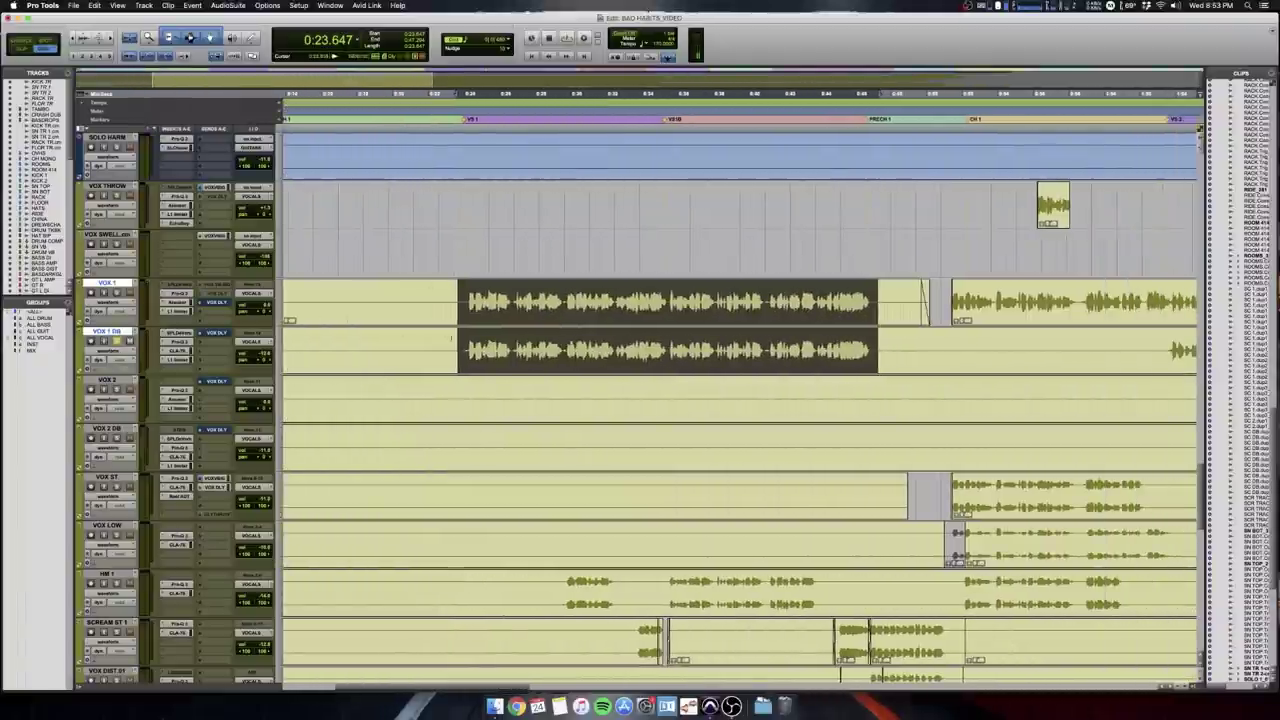
click(457, 338)
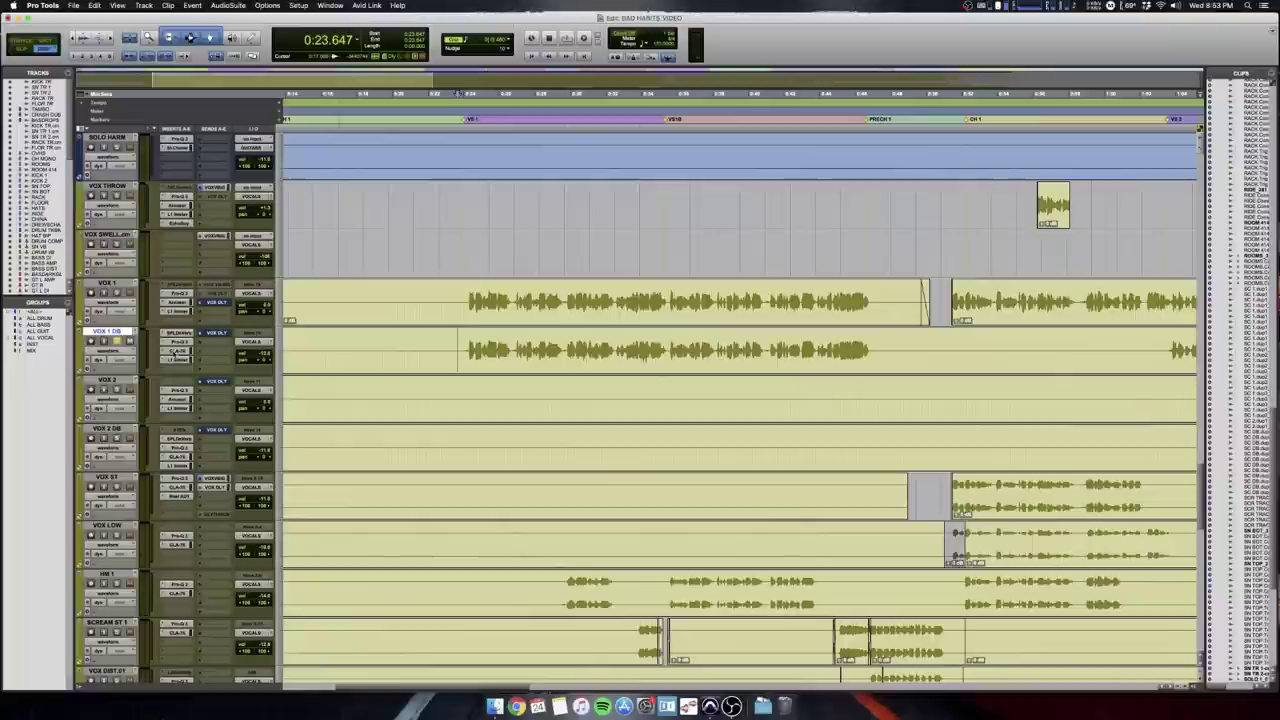
click(177, 351)
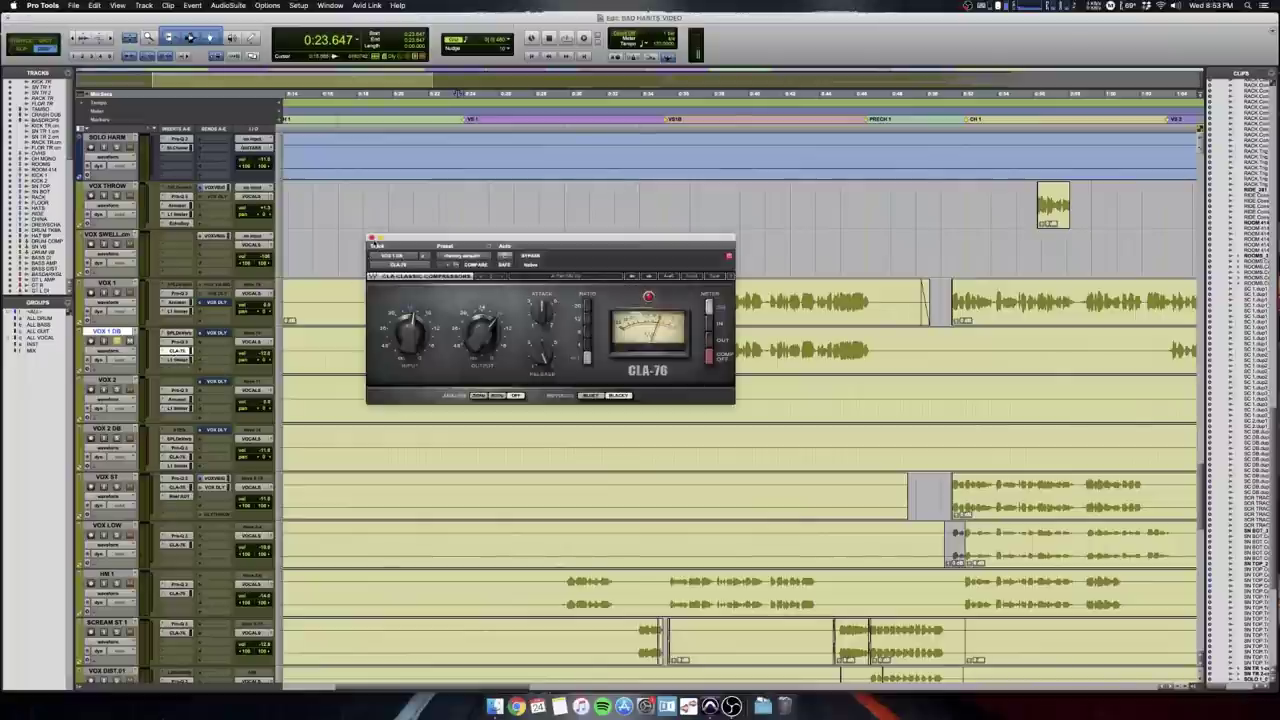
click(371, 241)
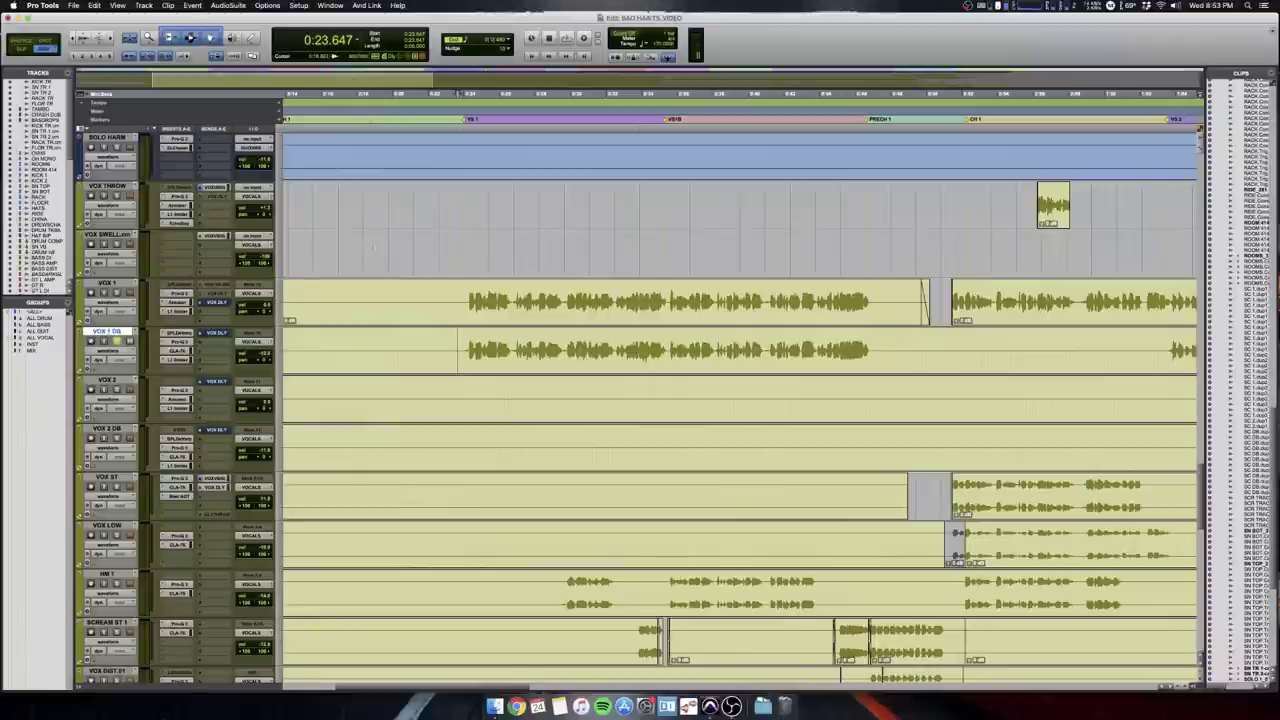
Open the SPL De-Verb on VOX 1 DB, reset the track volume to 0.0 dB and play the double.
click(177, 333)
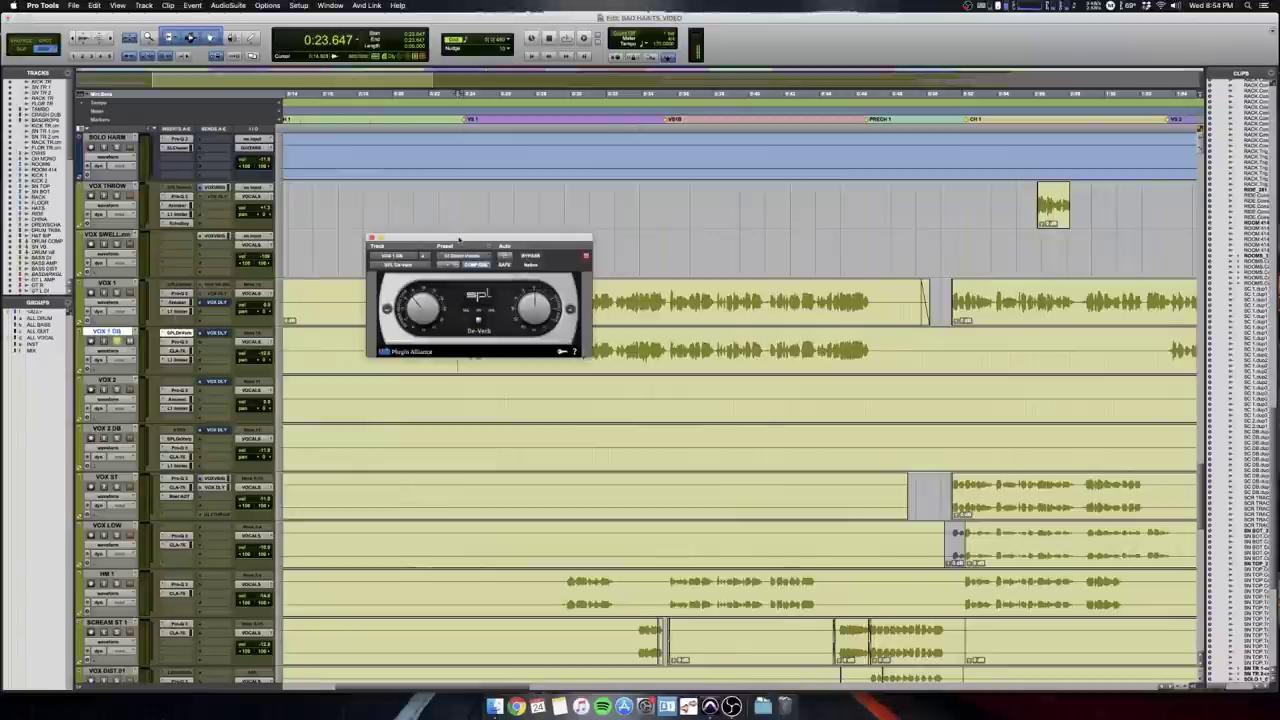
drag(469, 238, 532, 236)
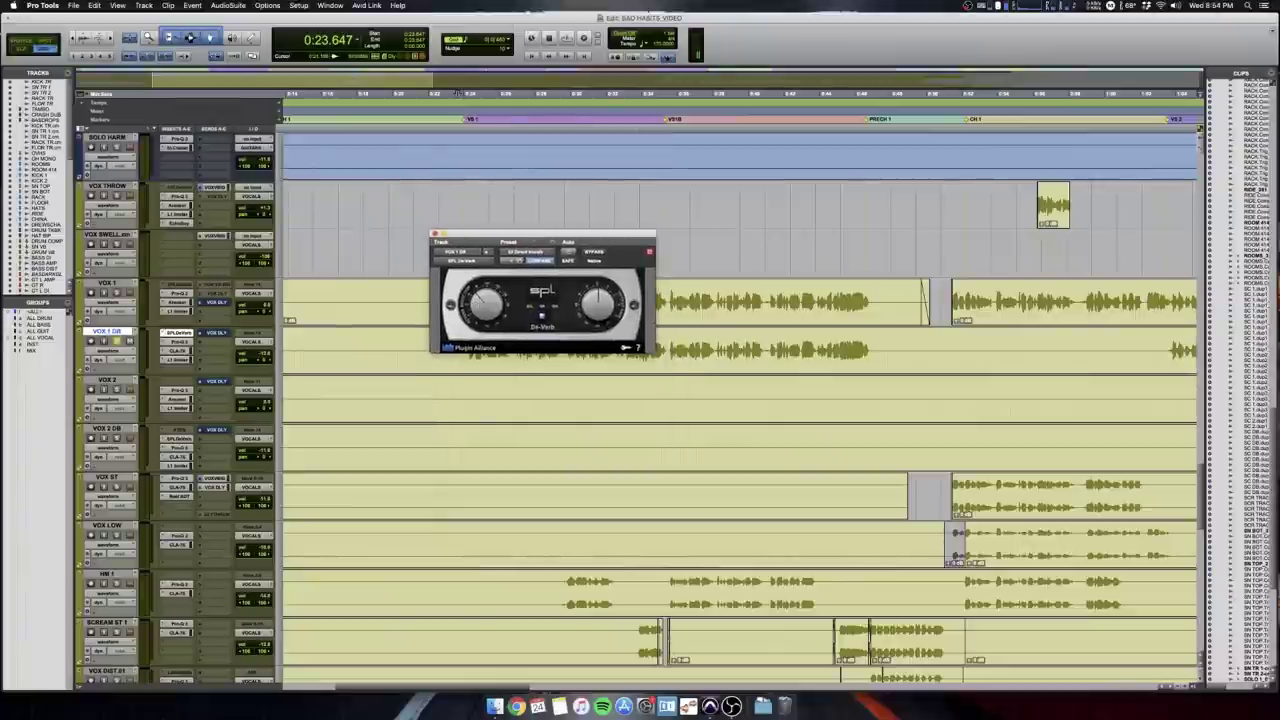
alt+click(266, 354)
key(space)
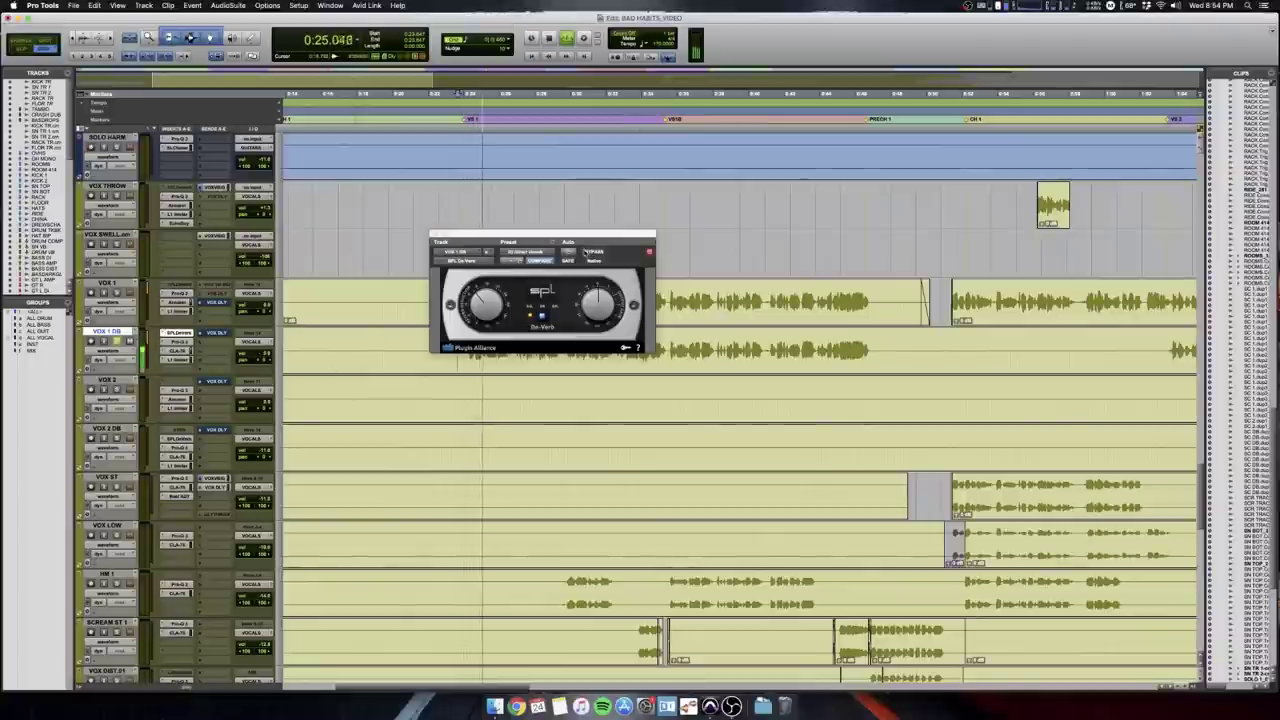
Compare VOX 1 DB from 0:23.647 with De-Verb bypassed and active, close the plug-in and stop.
key(super+equal)
key(space)
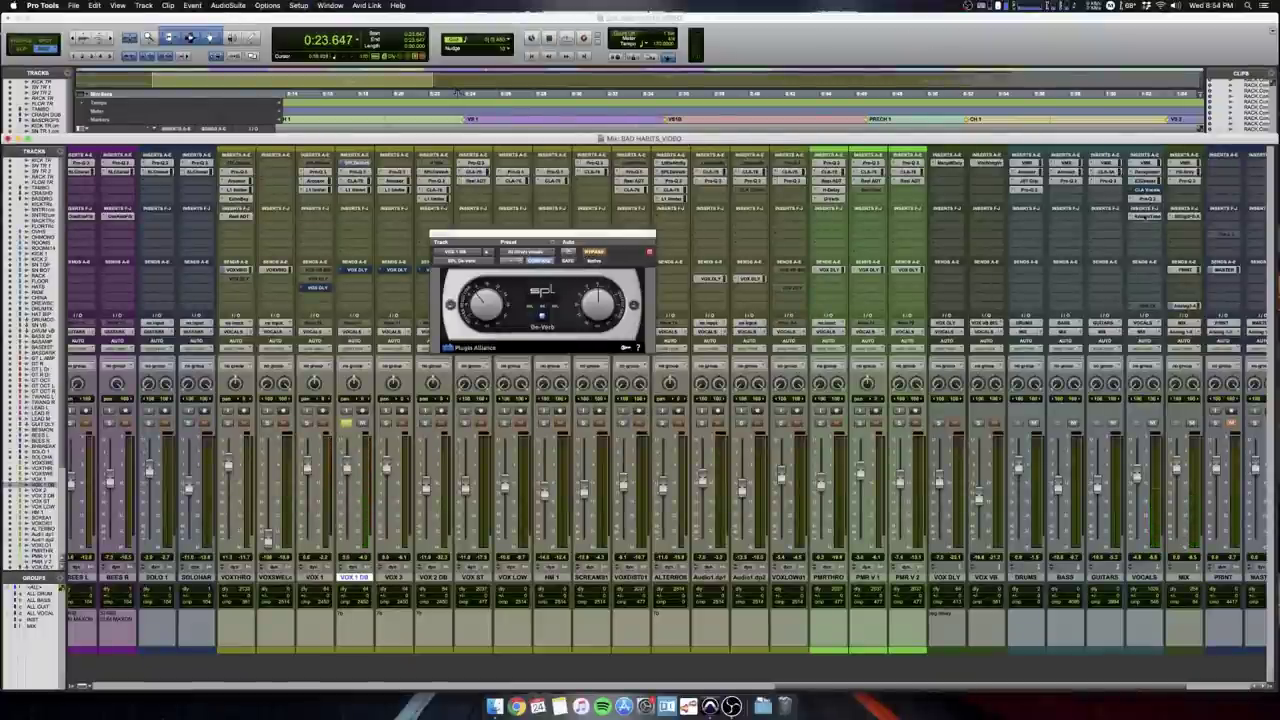
key(super+equal)
key(space)
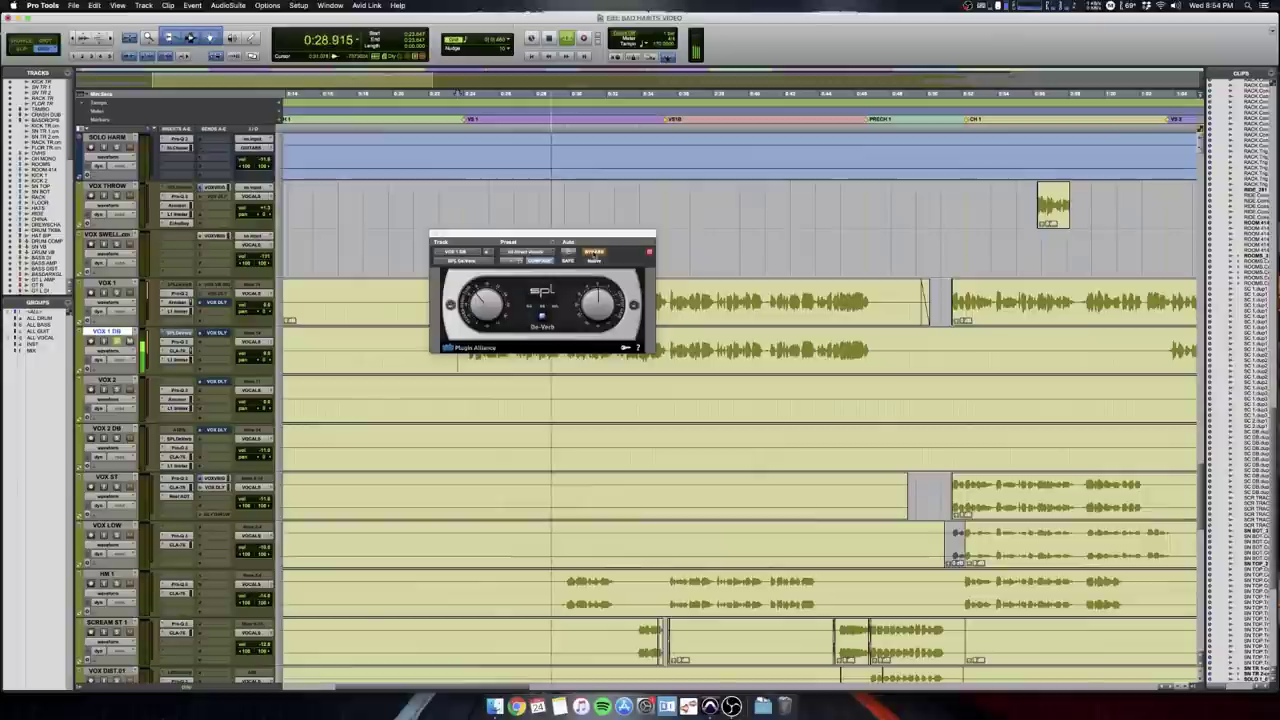
click(594, 253)
key(space)
key(space)
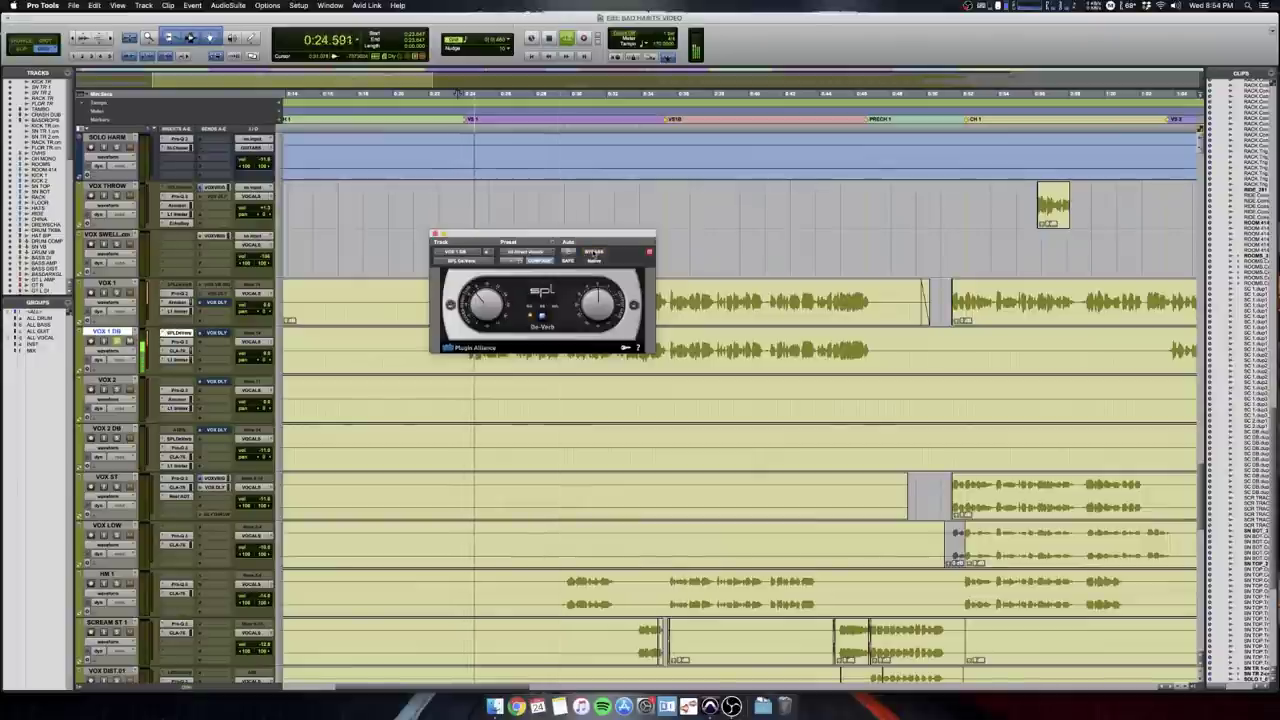
click(435, 234)
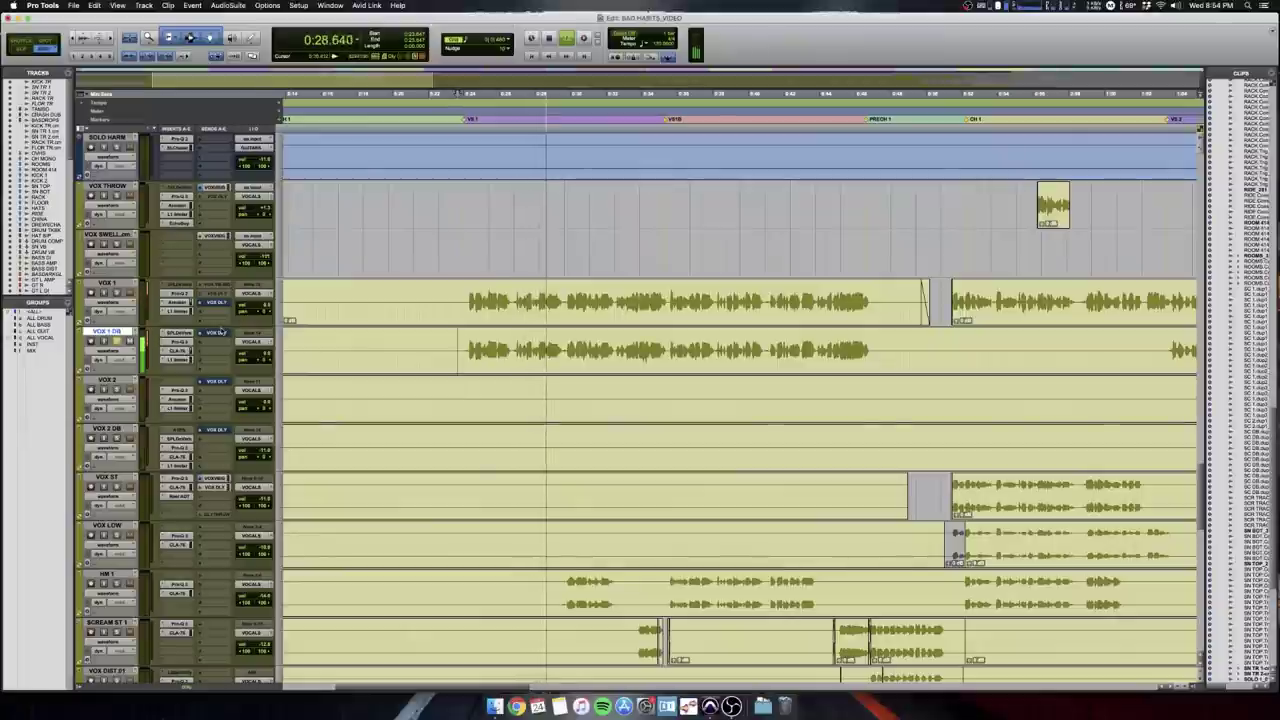
key(space)
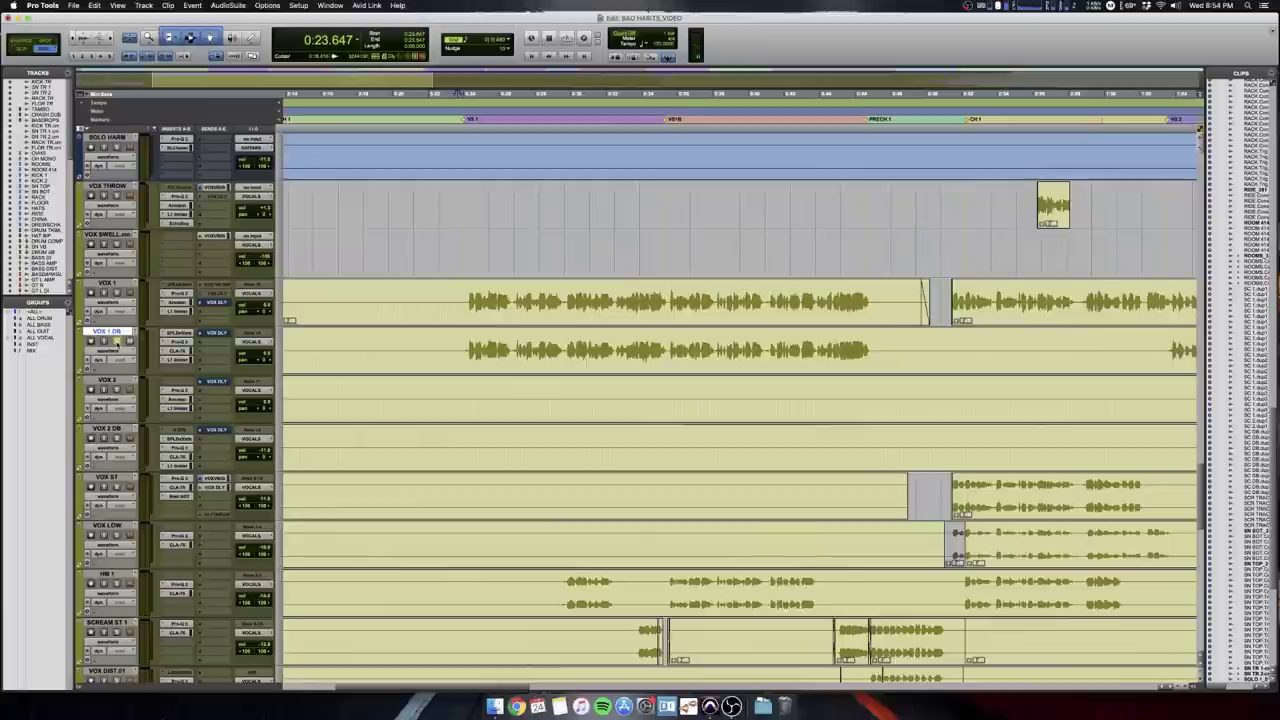
Play the full mix from 0:23.647 and survey the vocal tracks across the whole song.
key(space)
key(r)
key(r)
scroll(308, 347, down, 3)
scroll(308, 347, left, 1)
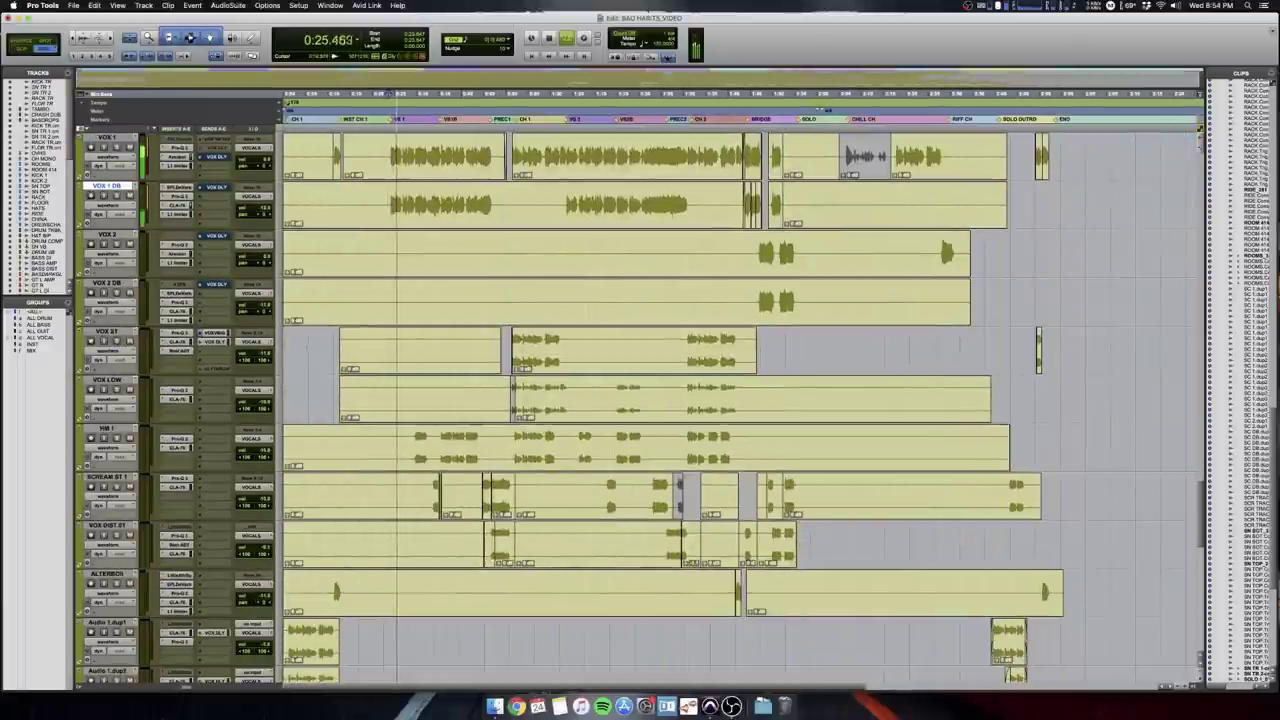
scroll(308, 347, up, 1)
scroll(308, 347, right, 1)
scroll(308, 347, left, 1)
Check the mixer during playback, review the remaining vocal tracks in the Edit window, stop, and return to VOX 1.
key(super+=)
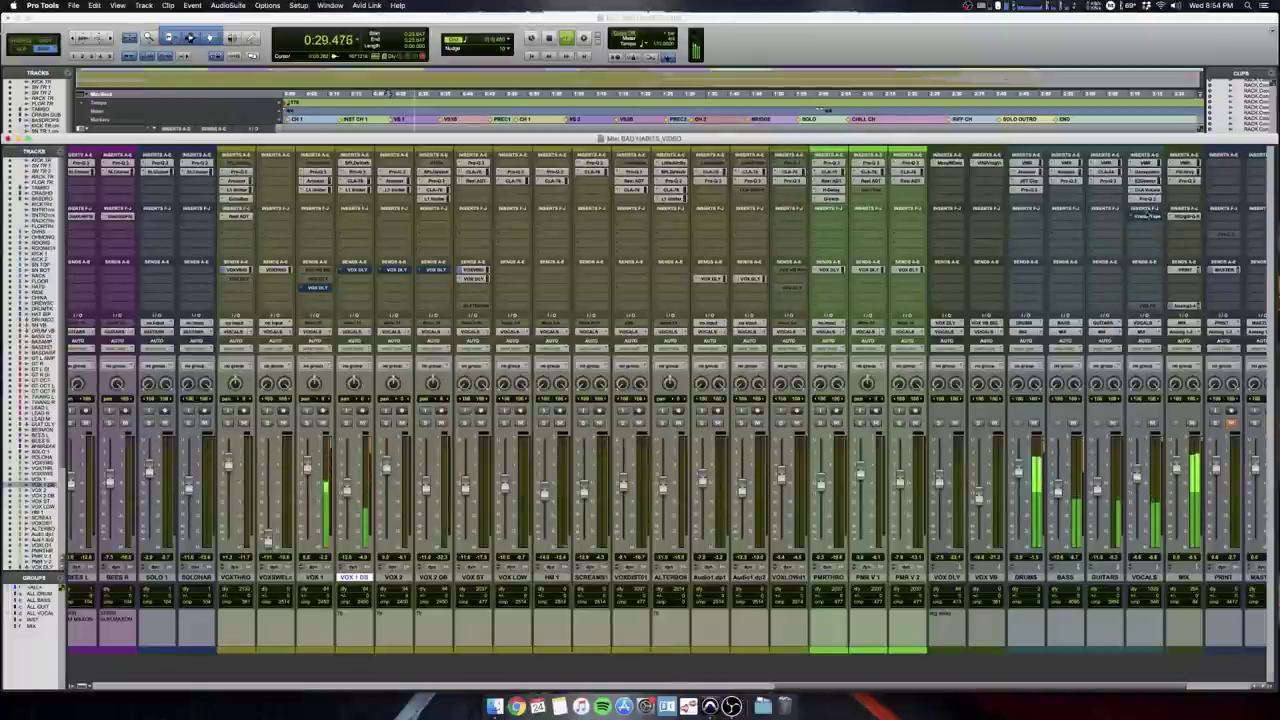
click(846, 30)
scroll(577, 216, down, 7)
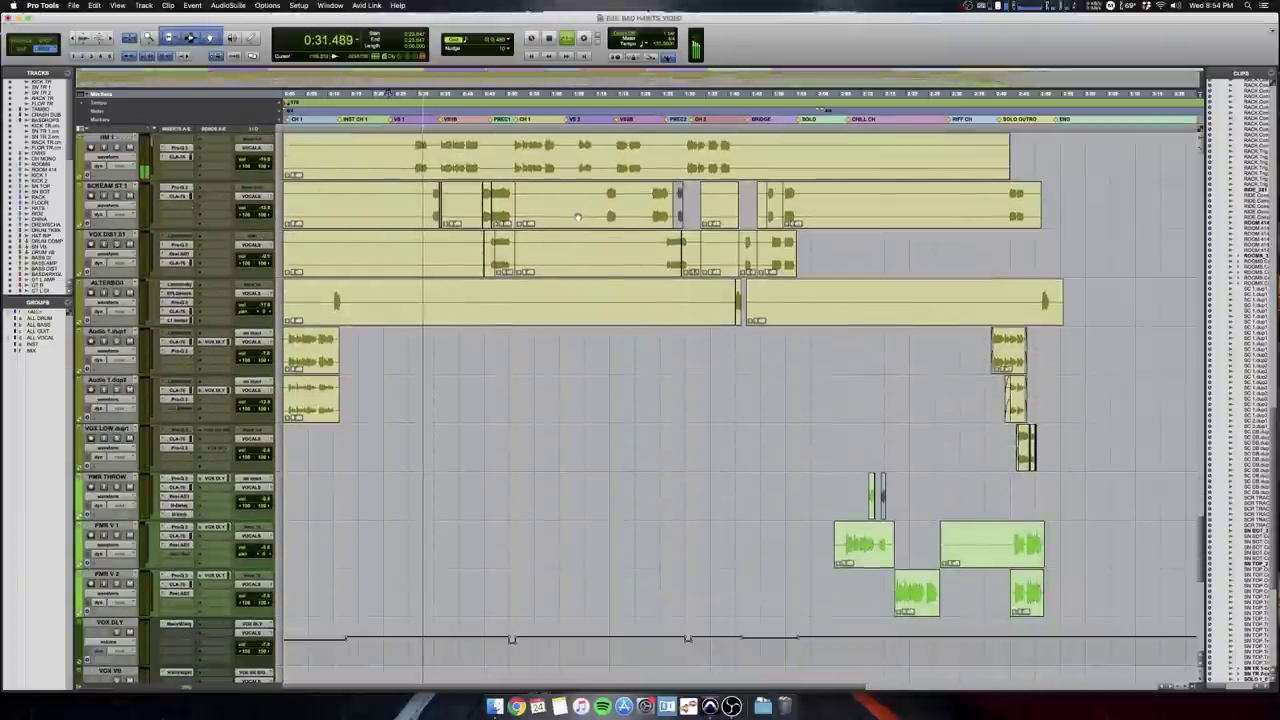
scroll(577, 216, up, 4)
key(t)
key(space)
scroll(577, 217, up, 6)
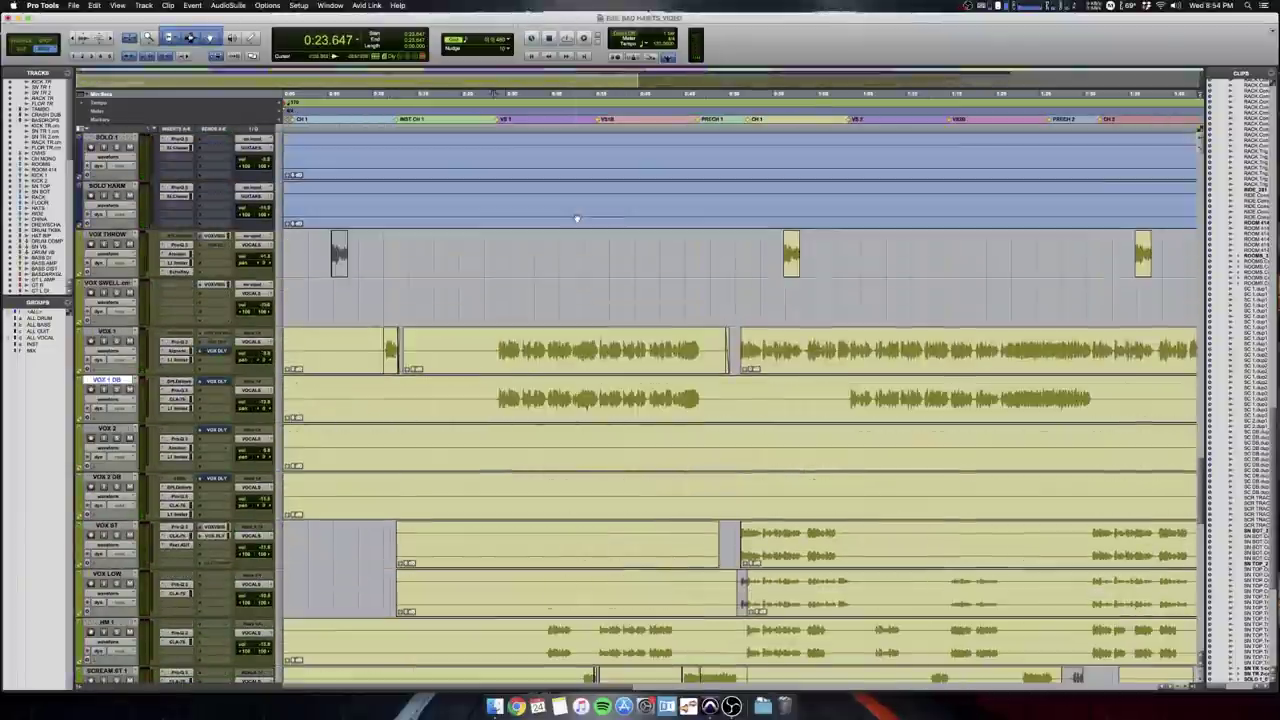
Highlight the verse 1 harmony phrase on HM 1 and the doubled lead on VOX 1 DB to examine the vocal layers.
scroll(577, 218, down, 4)
drag(531, 437, 583, 440)
key(t)
scroll(658, 312, up, 1)
scroll(661, 309, right, 1)
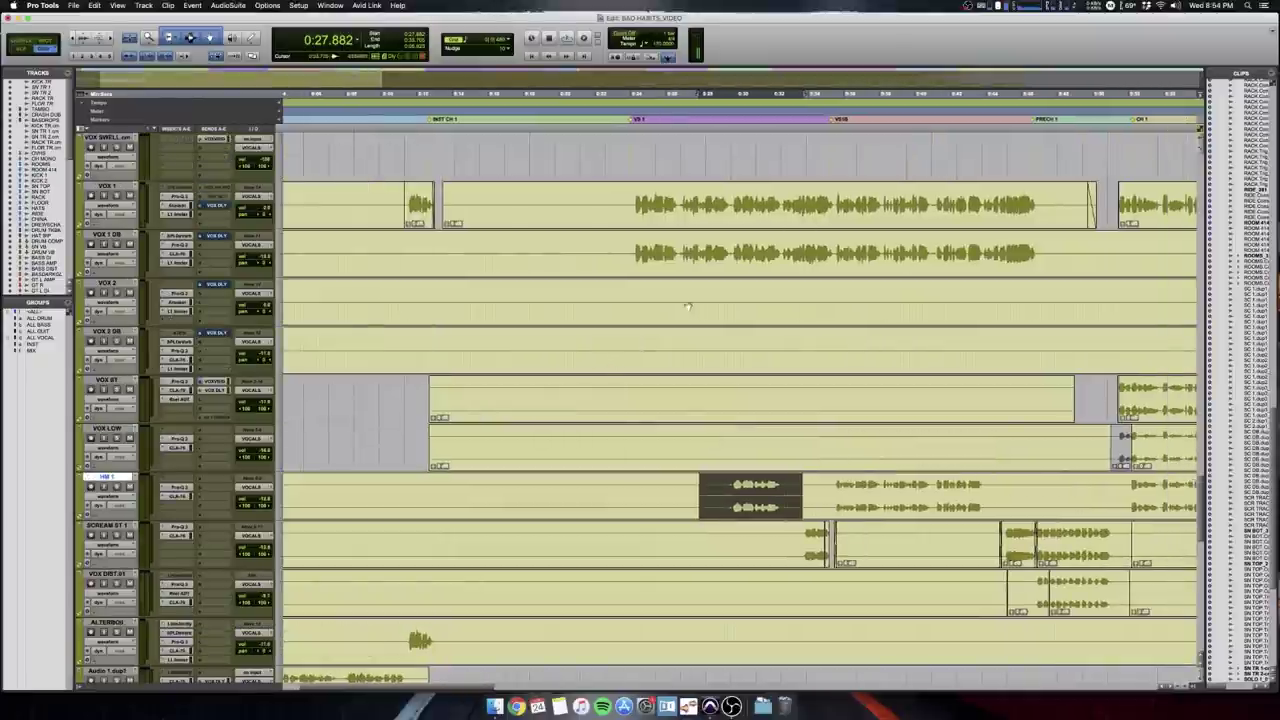
drag(715, 246, 1018, 272)
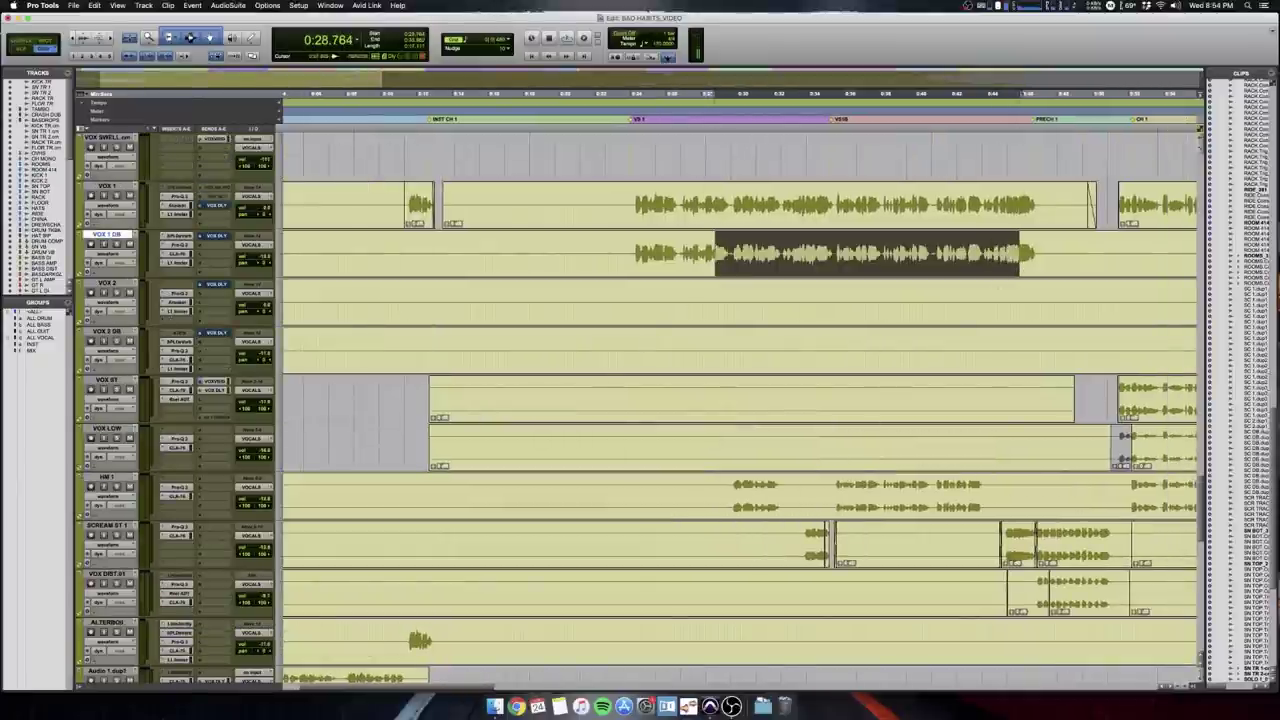
click(724, 470)
key(r)
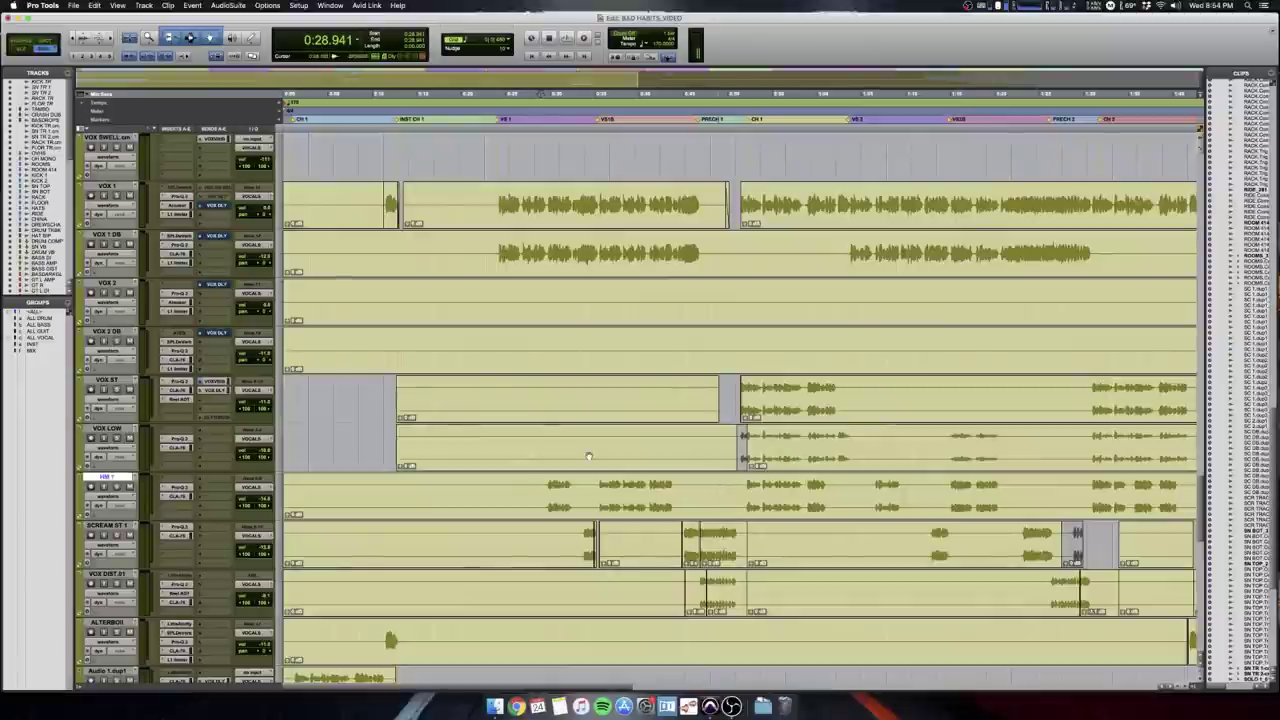
Place the cursor just before the scream on SCREAM ST 1 at the end of verse 1 and play it soloed.
scroll(589, 458, down, 4)
scroll(589, 458, up, 4)
scroll(590, 458, right, 2)
scroll(591, 459, left, 1)
scroll(590, 459, down, 1)
click(571, 489)
key(t)
key(t)
key(t)
scroll(644, 490, right, 1)
scroll(710, 490, right, 3)
scroll(710, 490, up, 1)
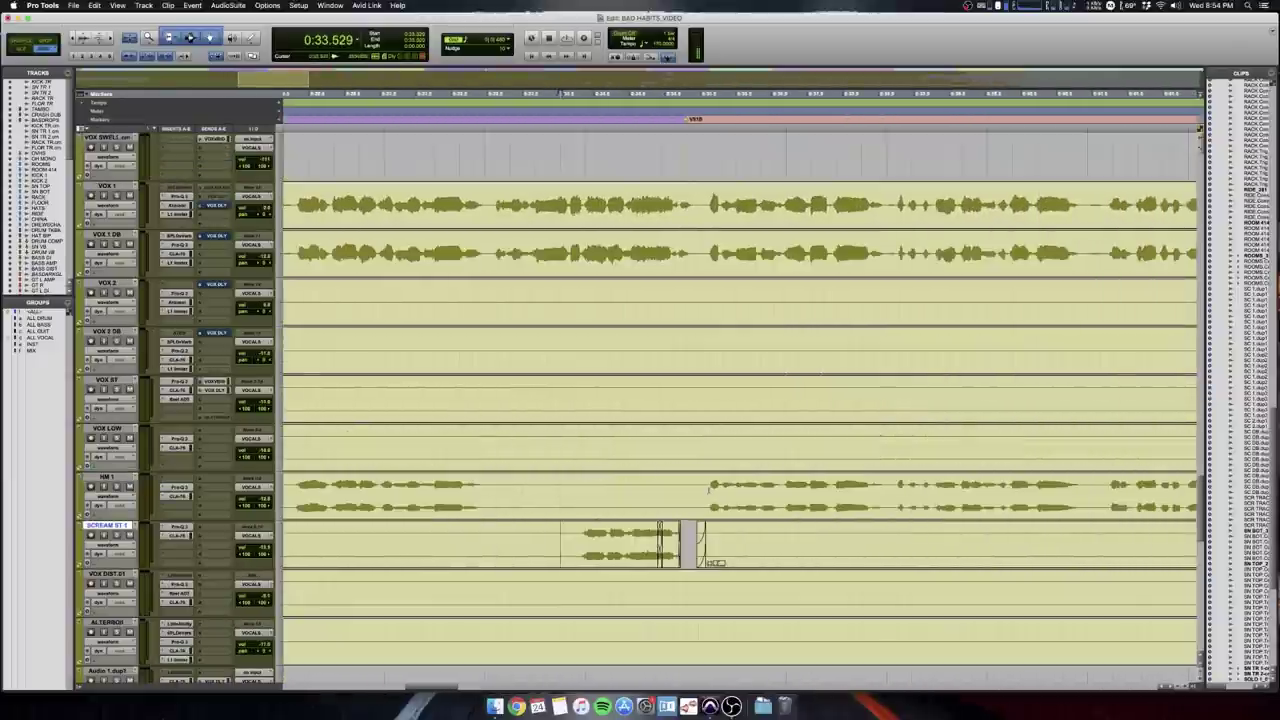
key(space)
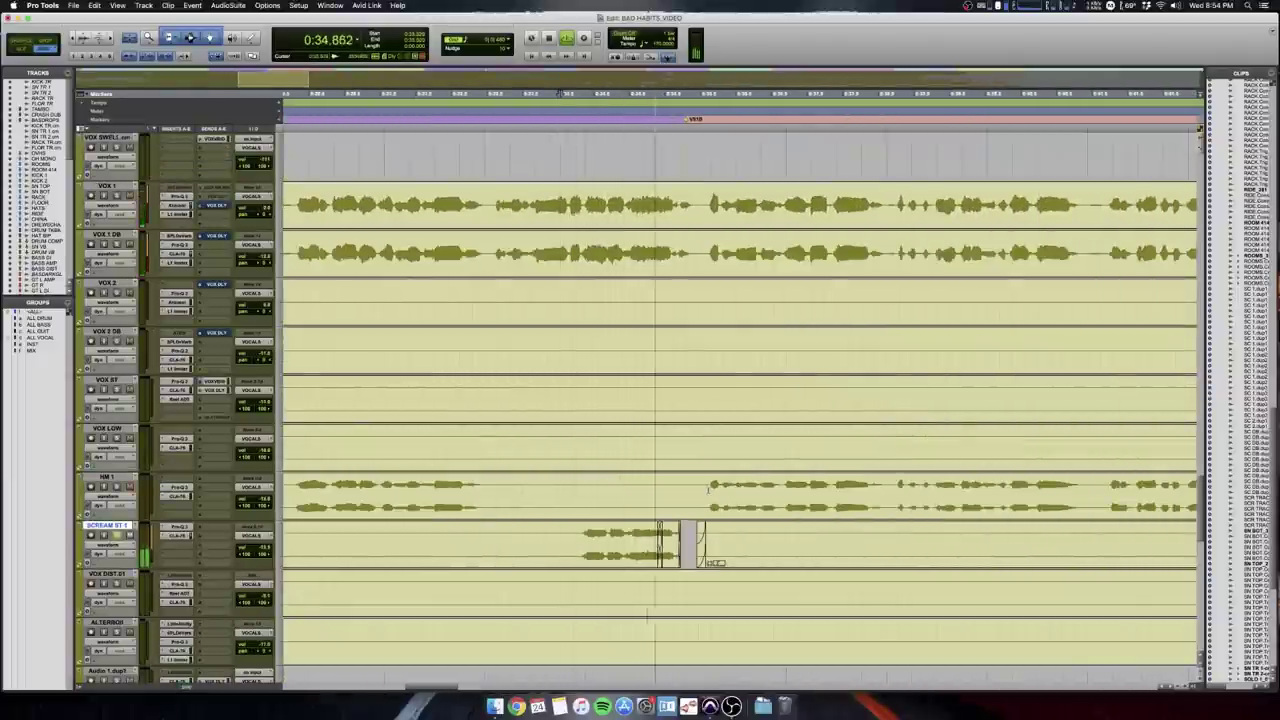
Replay the end-of-verse scream from the same point with the solo cleared to hear it in the mix.
key(r)
key(r)
key(space)
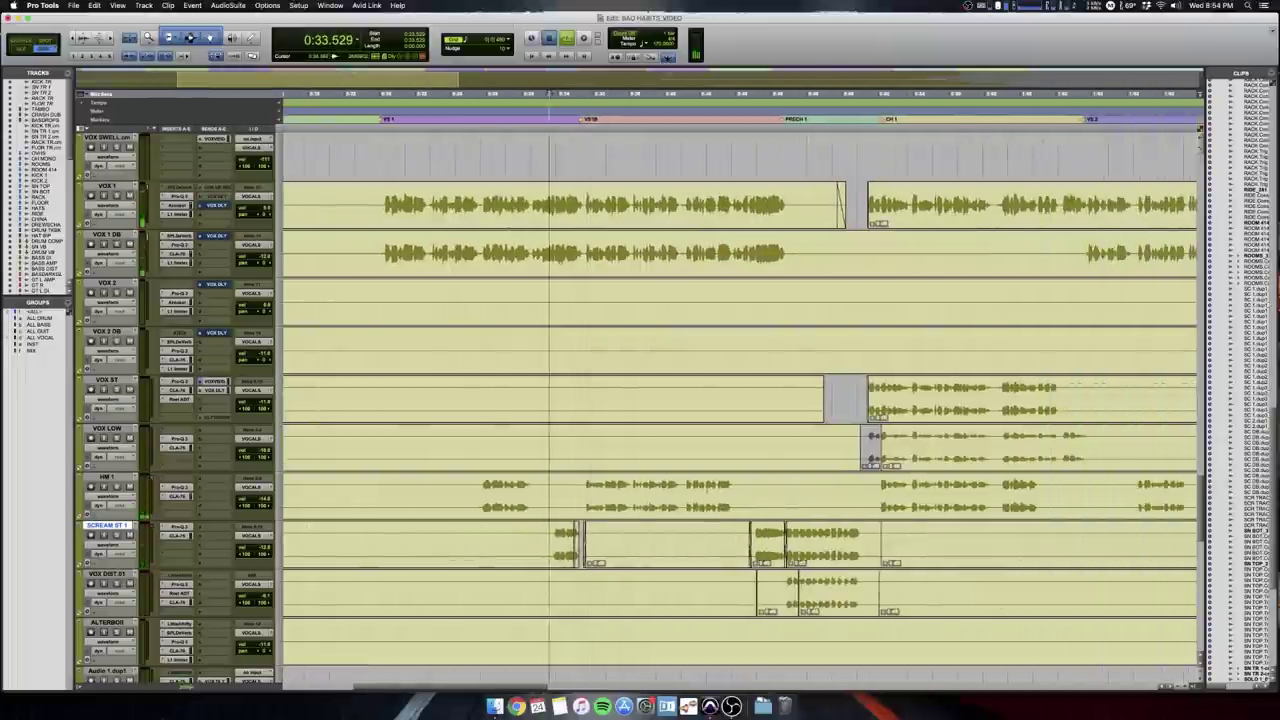
key(space)
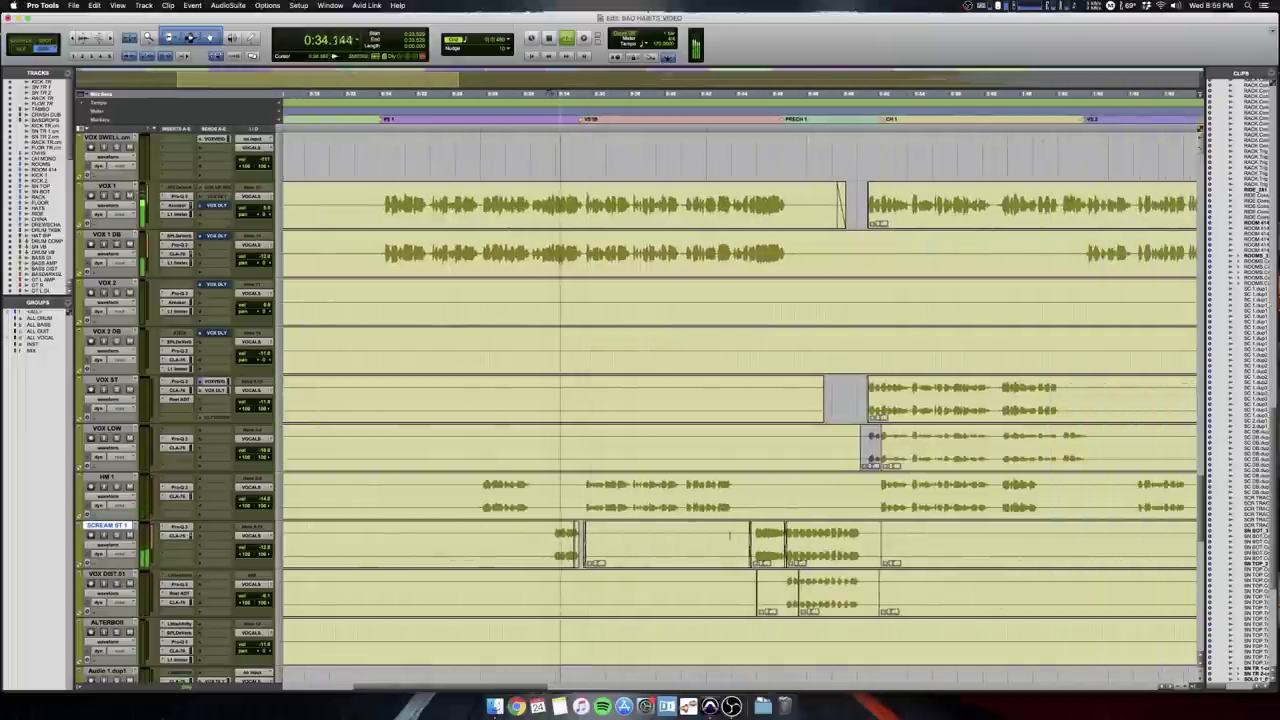
key(space)
Play the pre-chorus 1 screams from 0:44.470 with VOX DIST.01 soloed.
key(r)
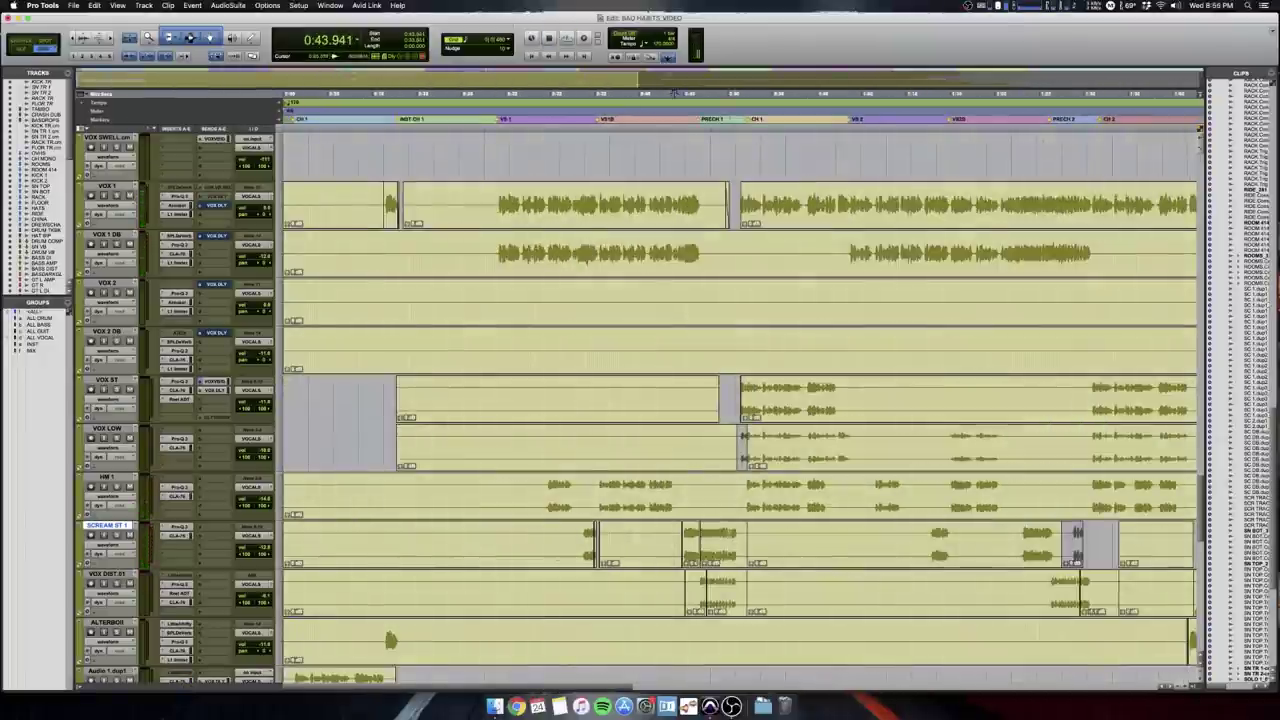
key(t)
scroll(384, 623, down, 2)
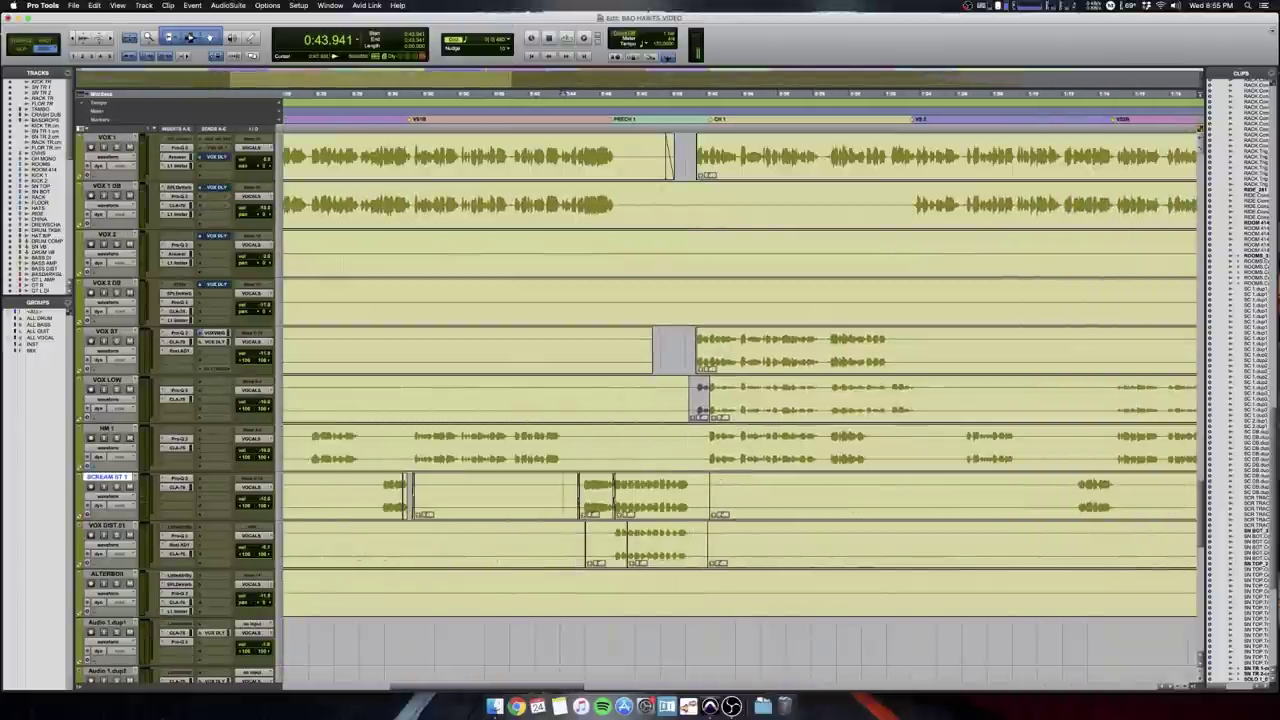
drag(632, 494, 679, 543)
click(573, 537)
key(t)
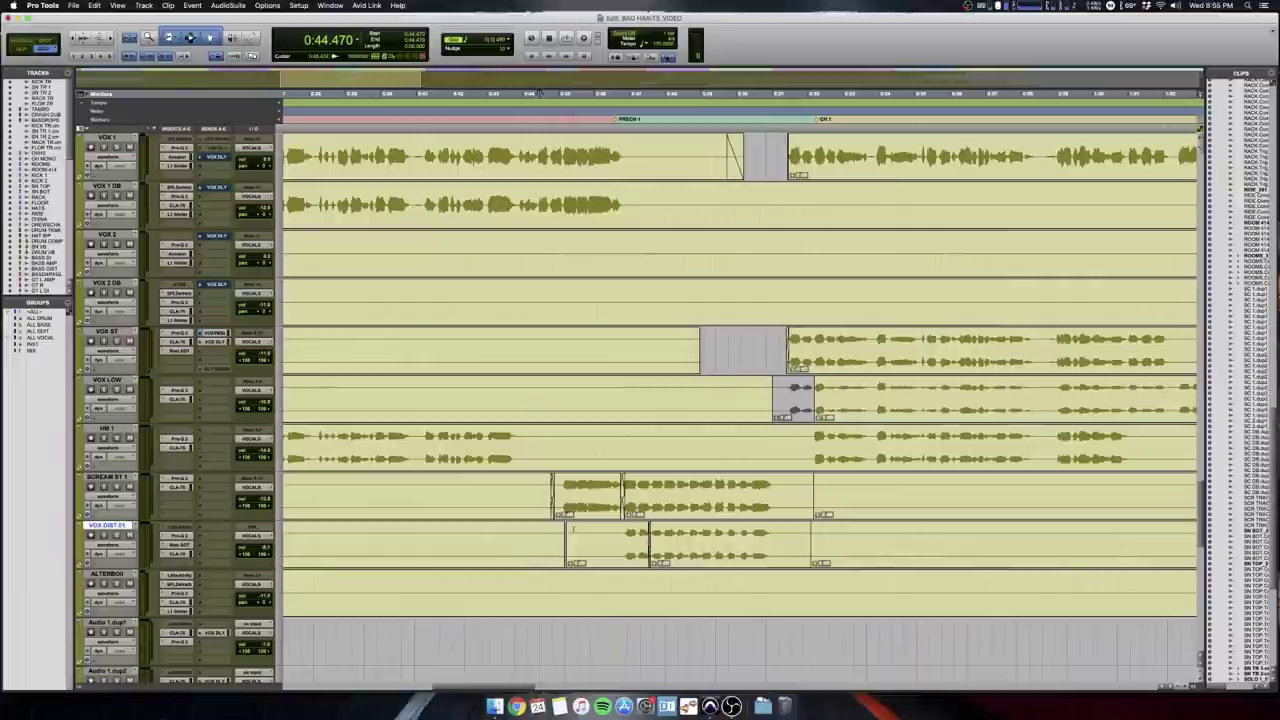
key(space)
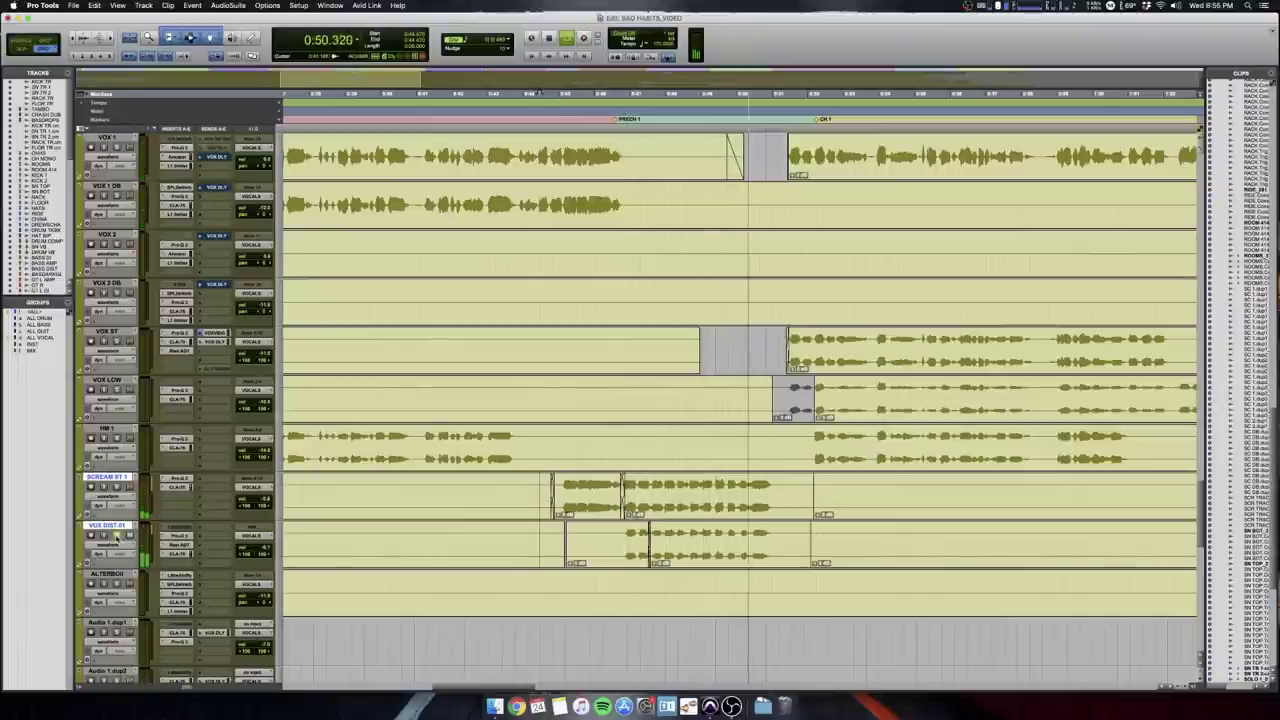
Play pre-chorus 1 from 0:46.235, comparing SCREAM ST 1 and VOX DIST.01 together with VOX DIST.01 alone.
click(619, 549)
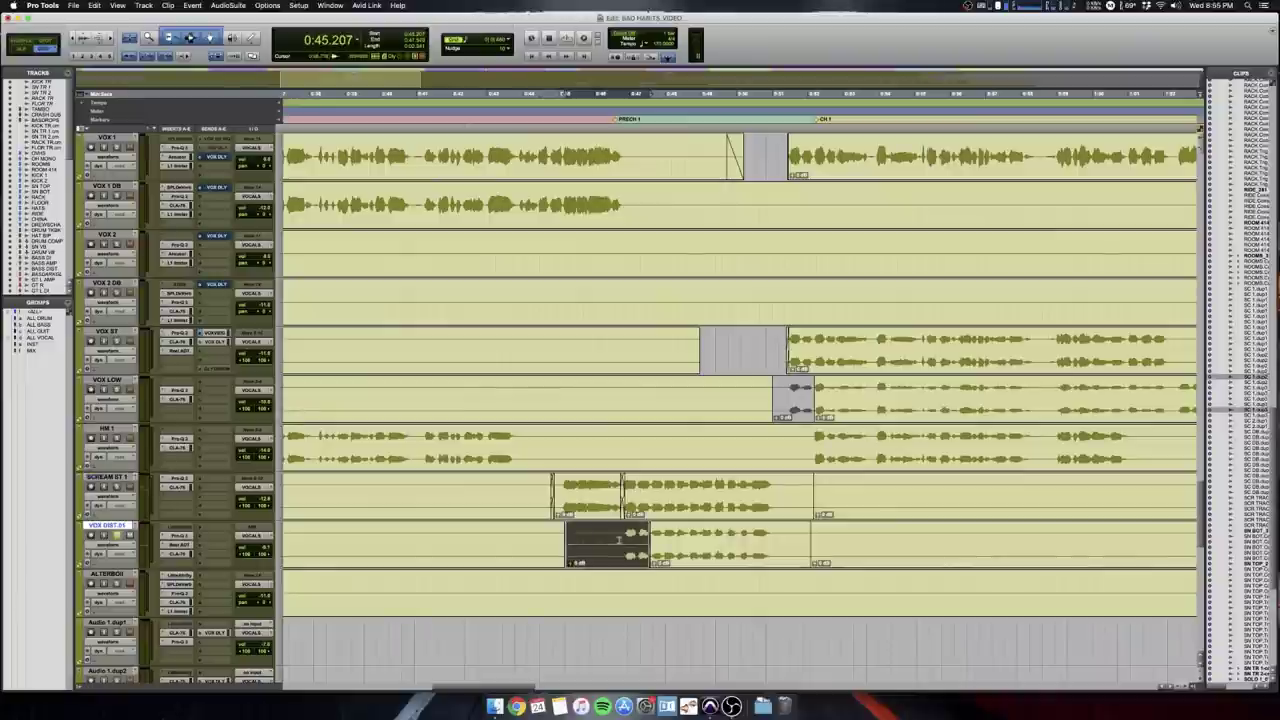
drag(616, 540, 619, 540)
key(t)
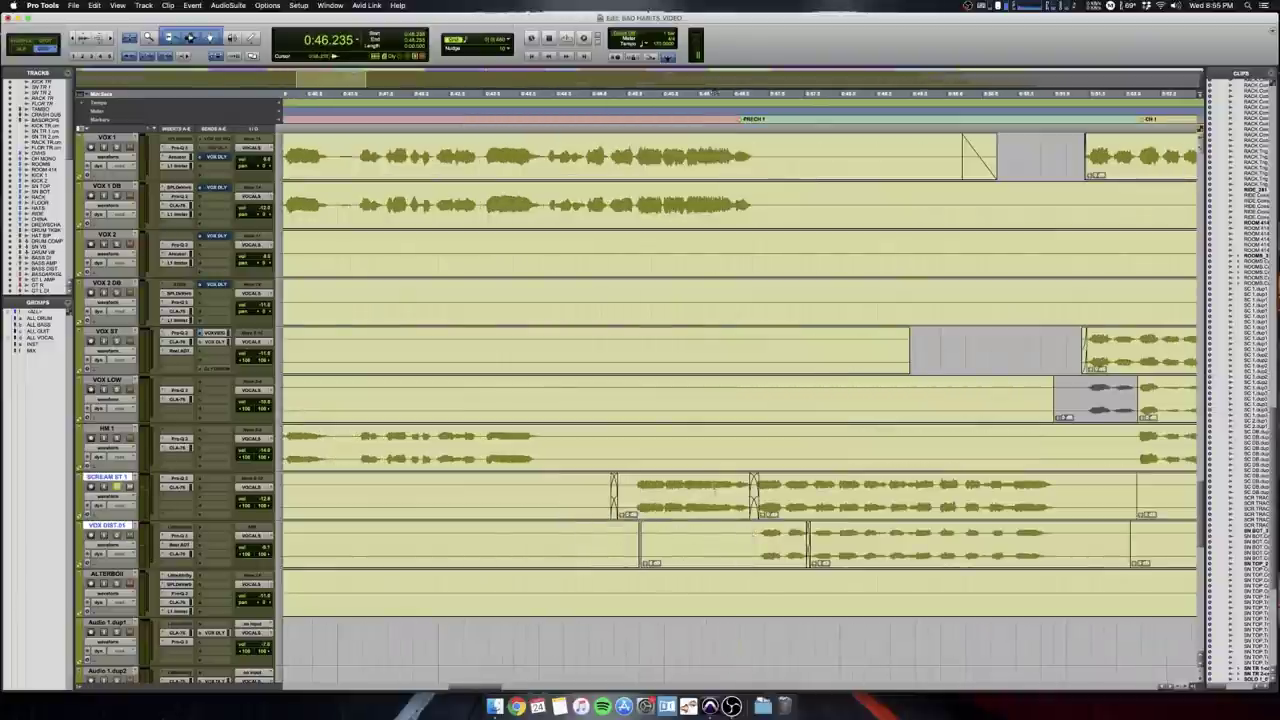
key(space)
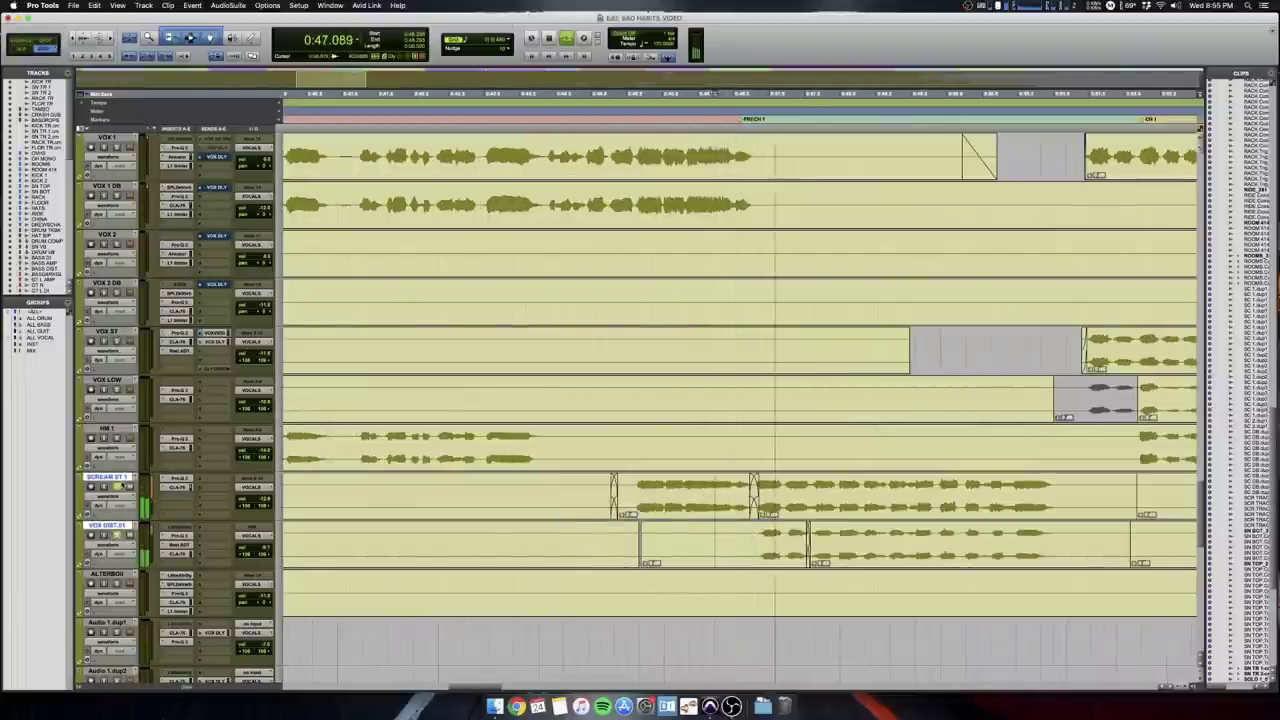
scroll(213, 537, right, 5)
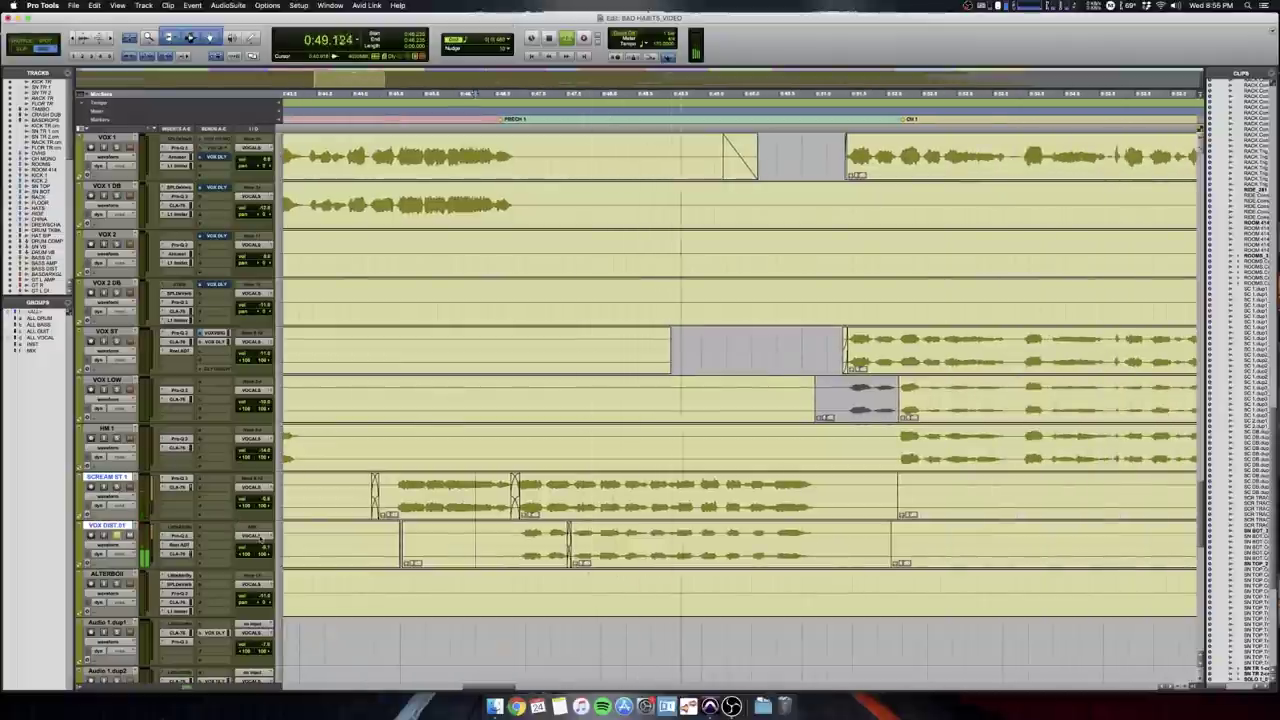
key(space)
View the Reel ADT settings on VOX DIST.01, and open its Little AlterBoy plug-in and make it inactive.
click(180, 545)
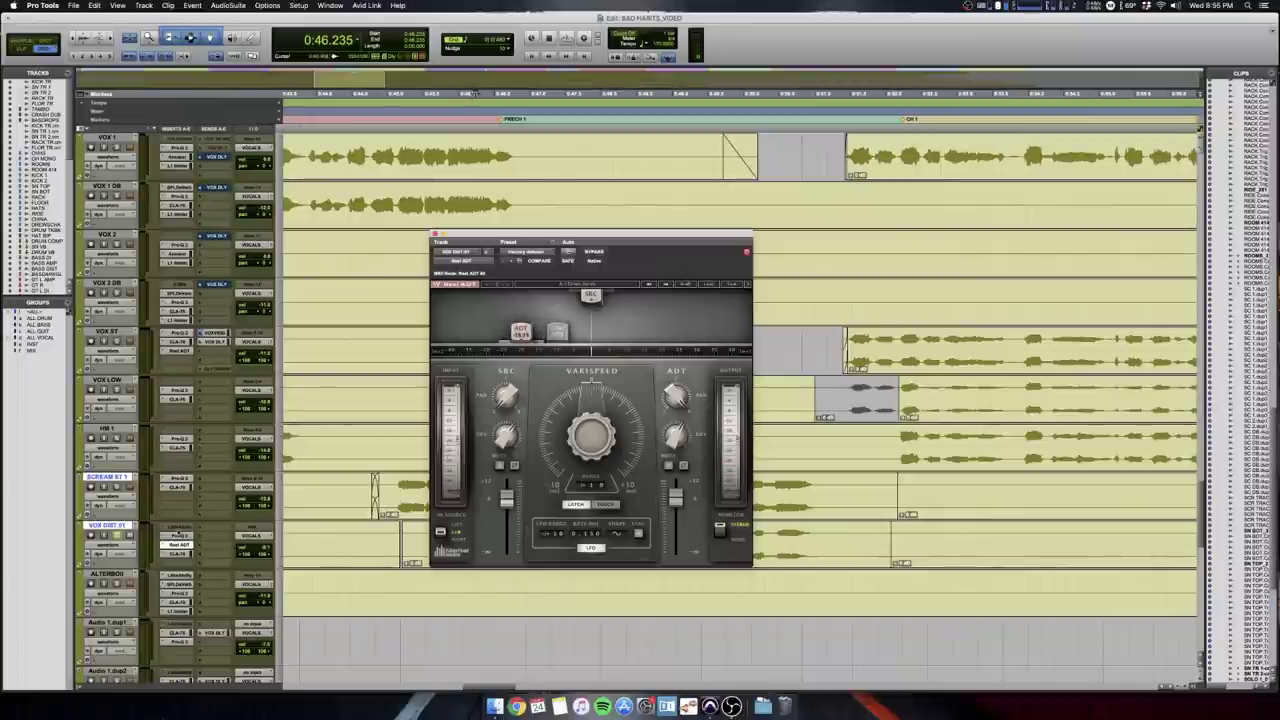
click(434, 233)
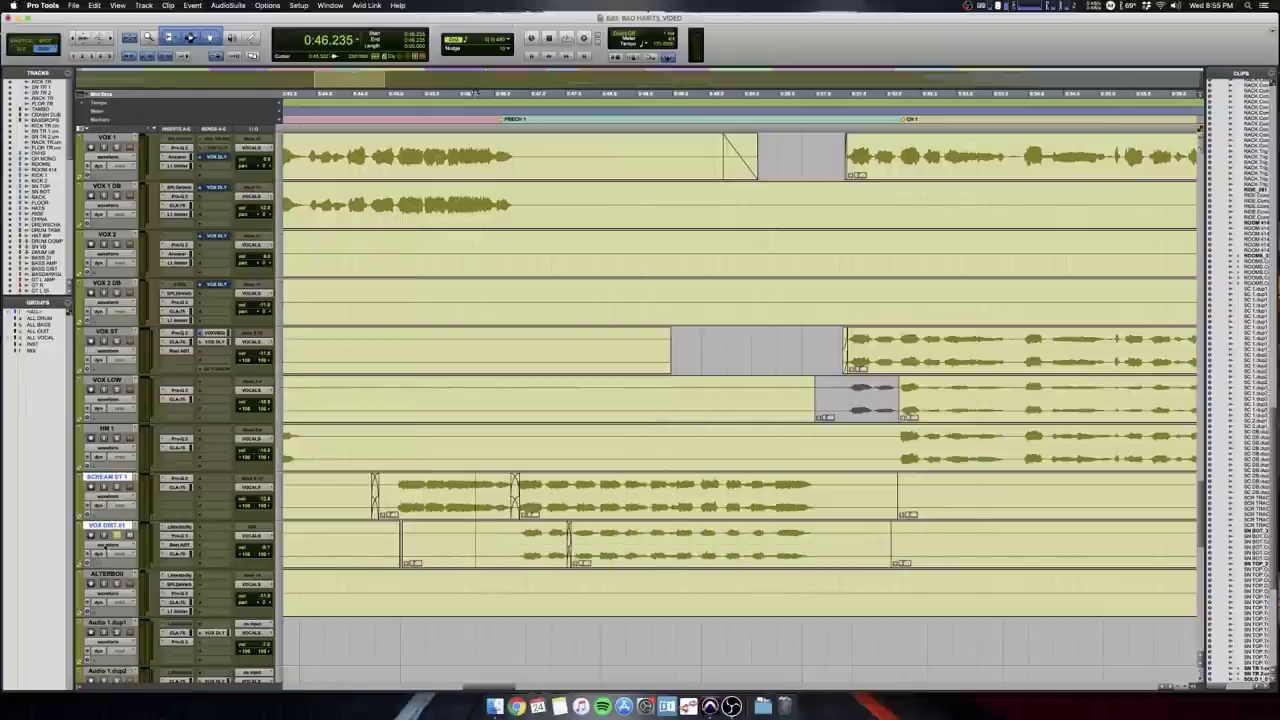
click(108, 545)
click(184, 535)
click(180, 527)
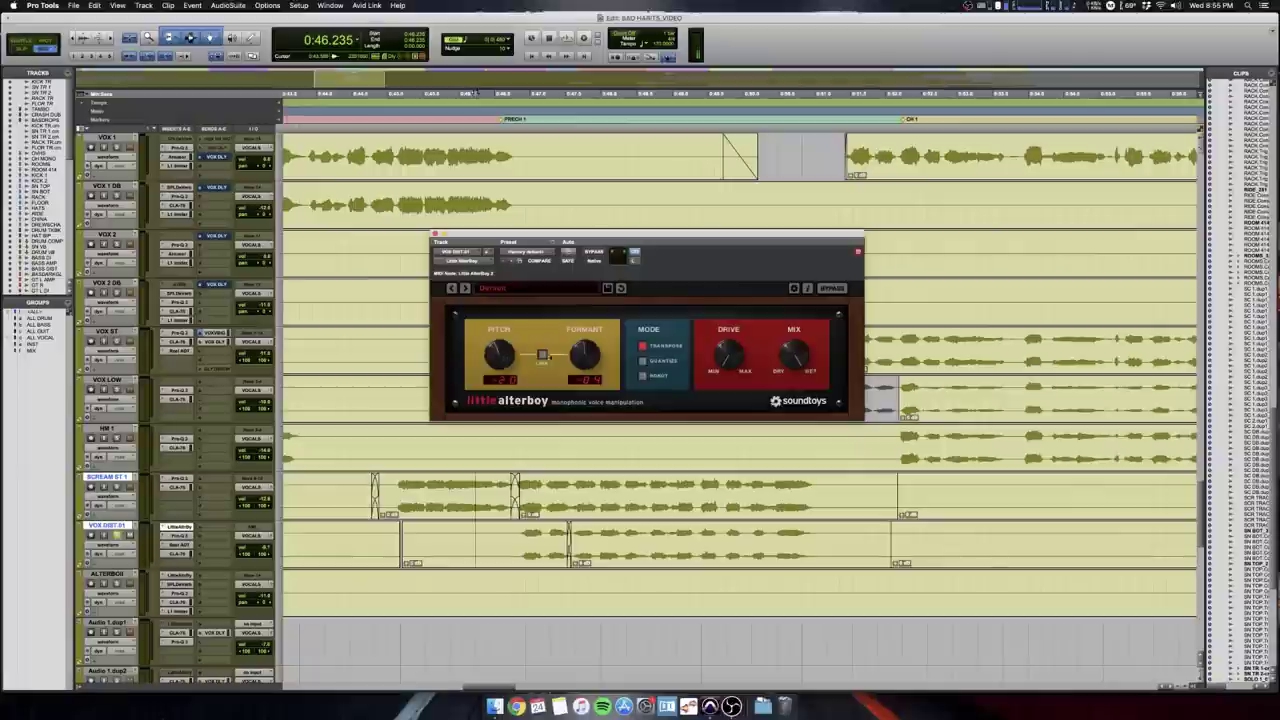
ctrl+super+click(180, 527)
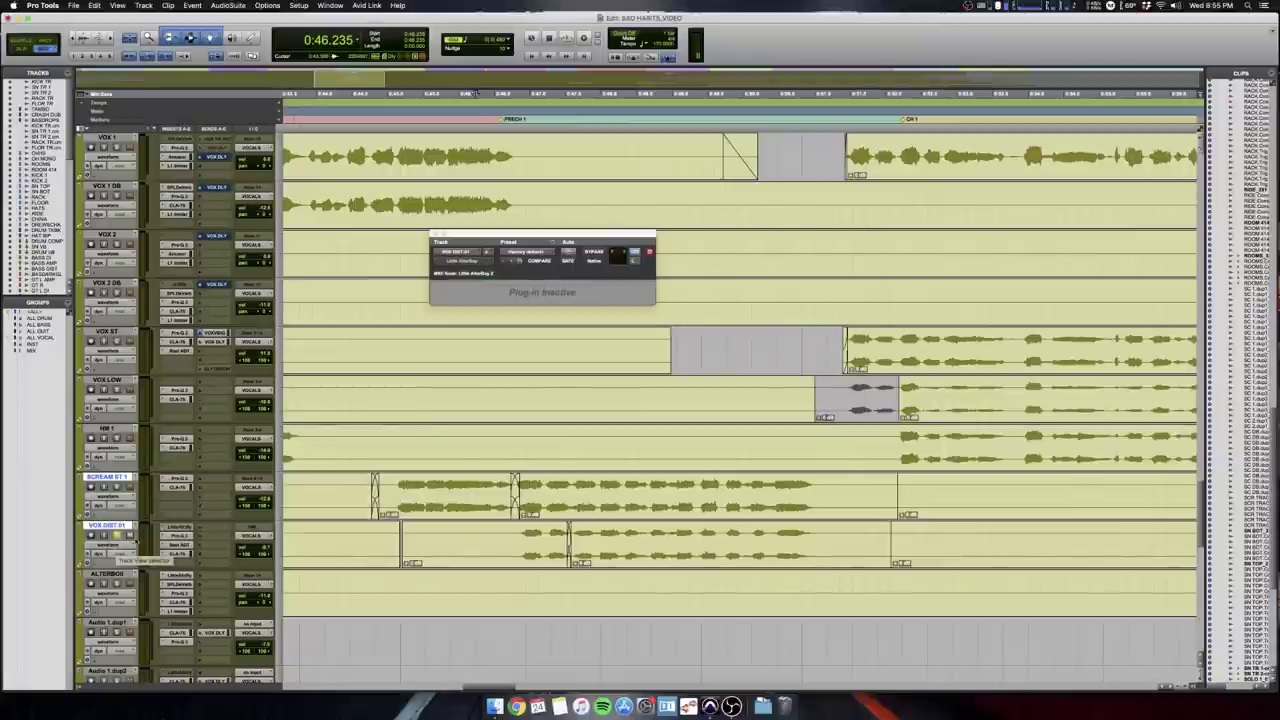
Open Reel ADT on VOX DIST.01, move its window clear of the scream tracks, and play the soloed pre-chorus.
click(178, 545)
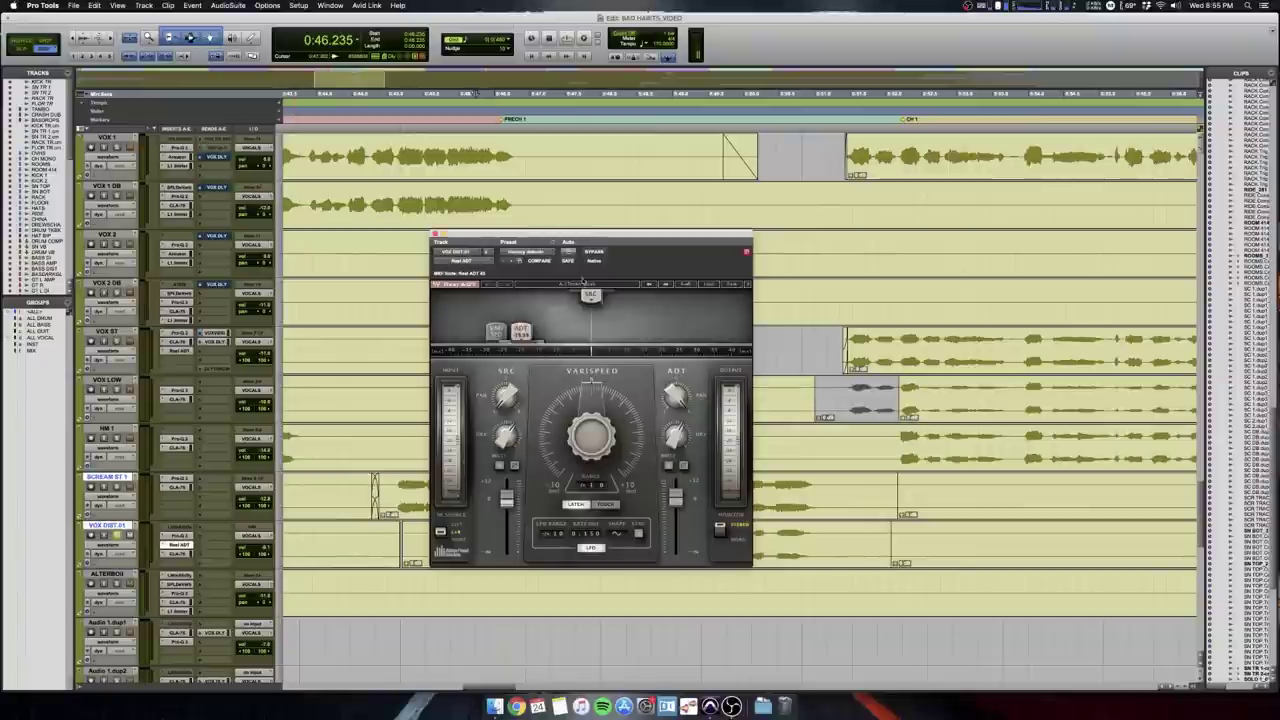
scroll(178, 549, left, 2)
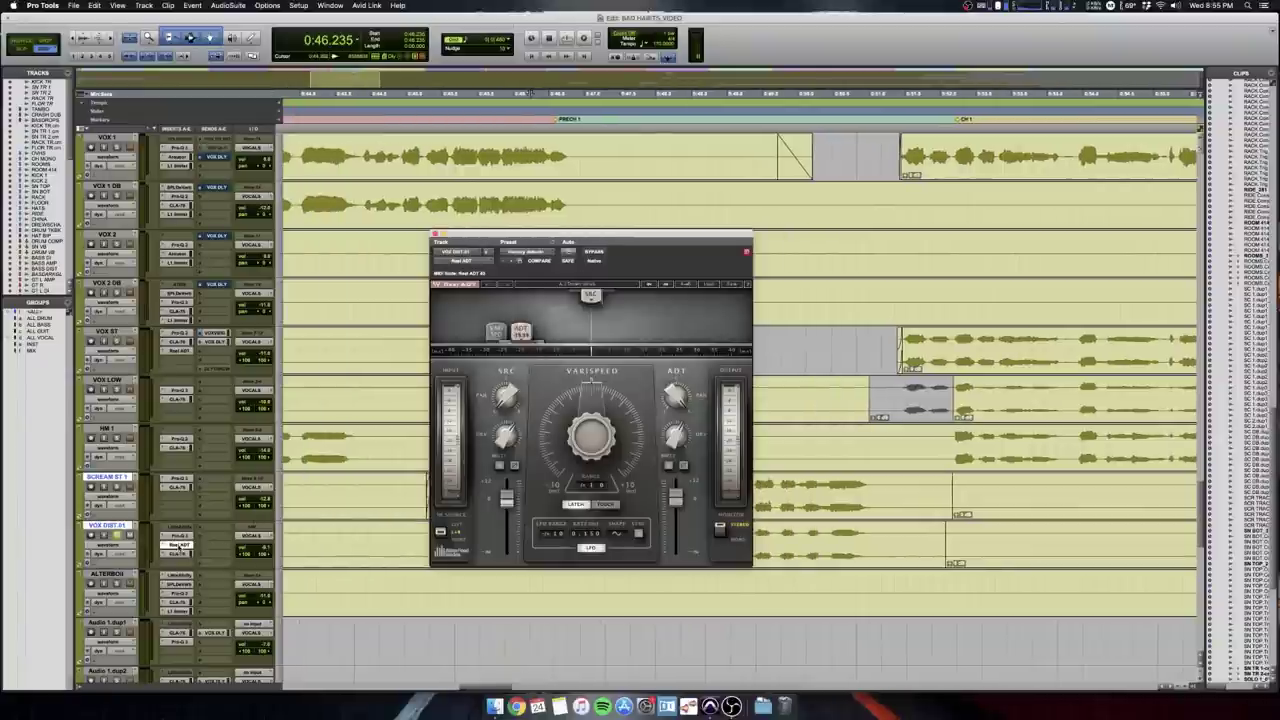
drag(563, 234, 618, 112)
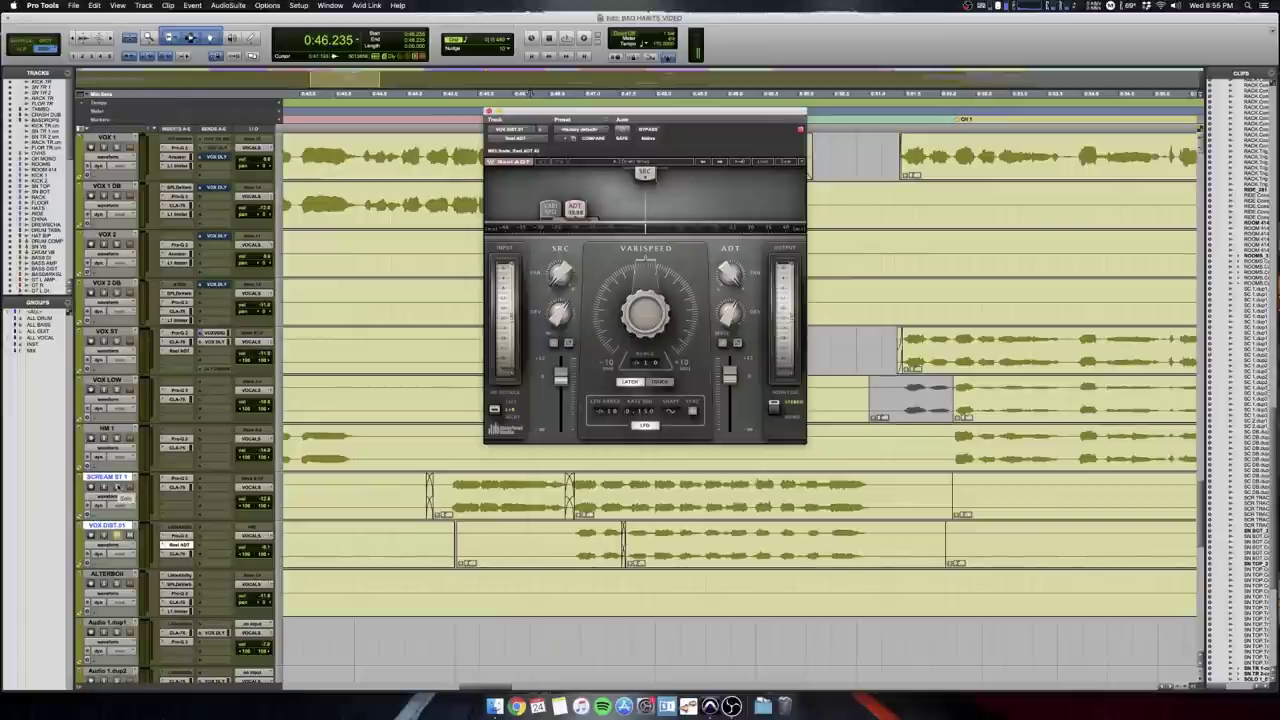
key(space)
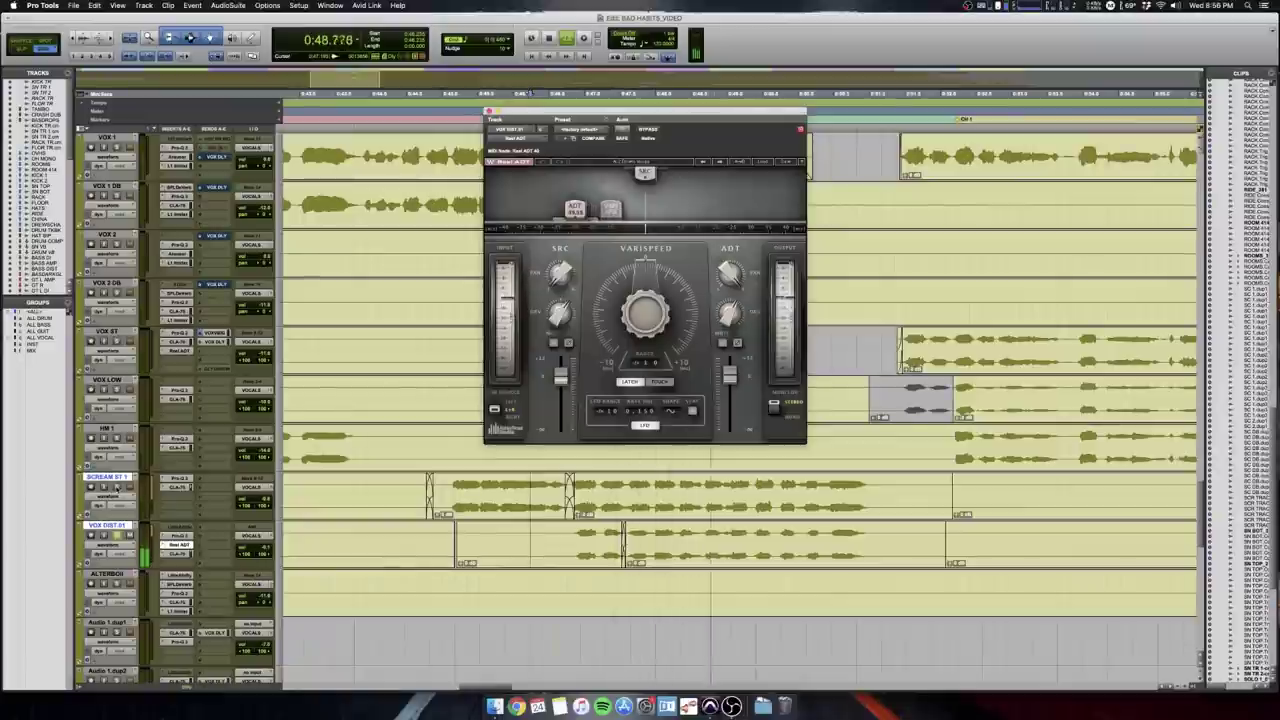
key(space)
Clear the solos on the scream tracks and close the Reel ADT window.
click(117, 487)
key(r)
key(r)
scroll(124, 492, right, 3)
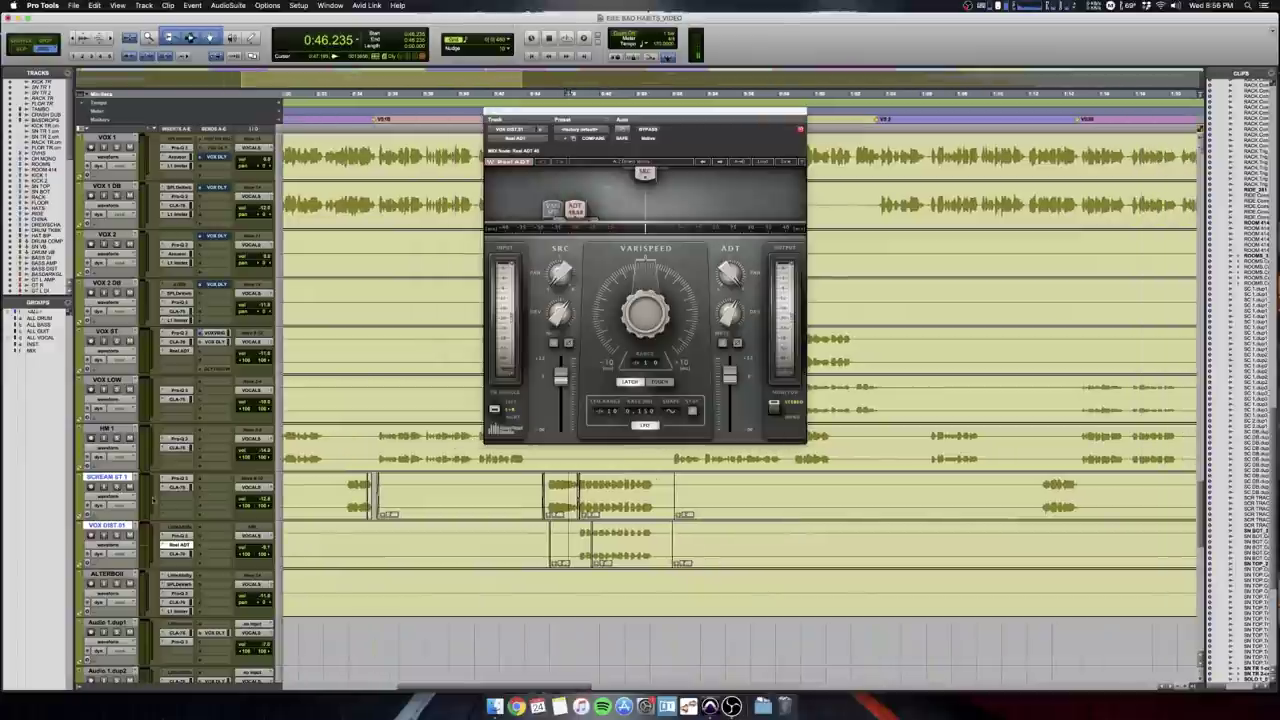
click(487, 110)
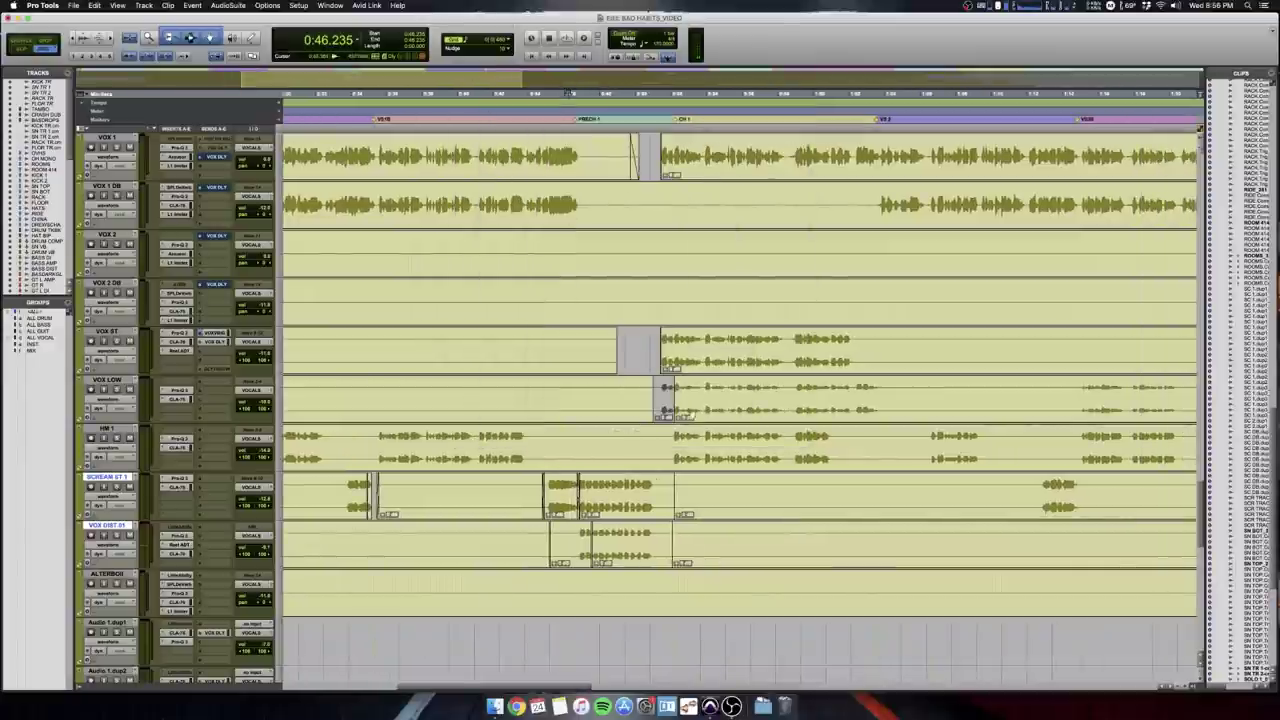
Play the start of chorus 1, select the VOX LOW clip there, and compare the low vocal soloed and in the mix.
key(space)
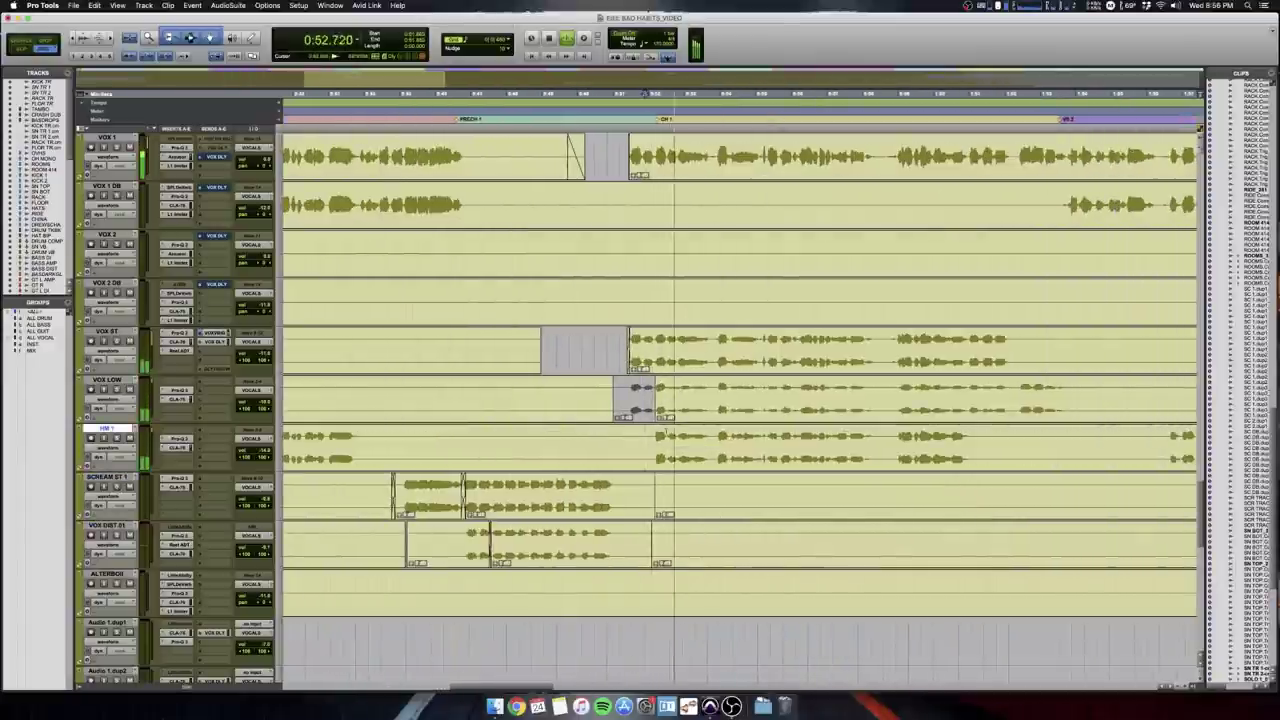
click(683, 411)
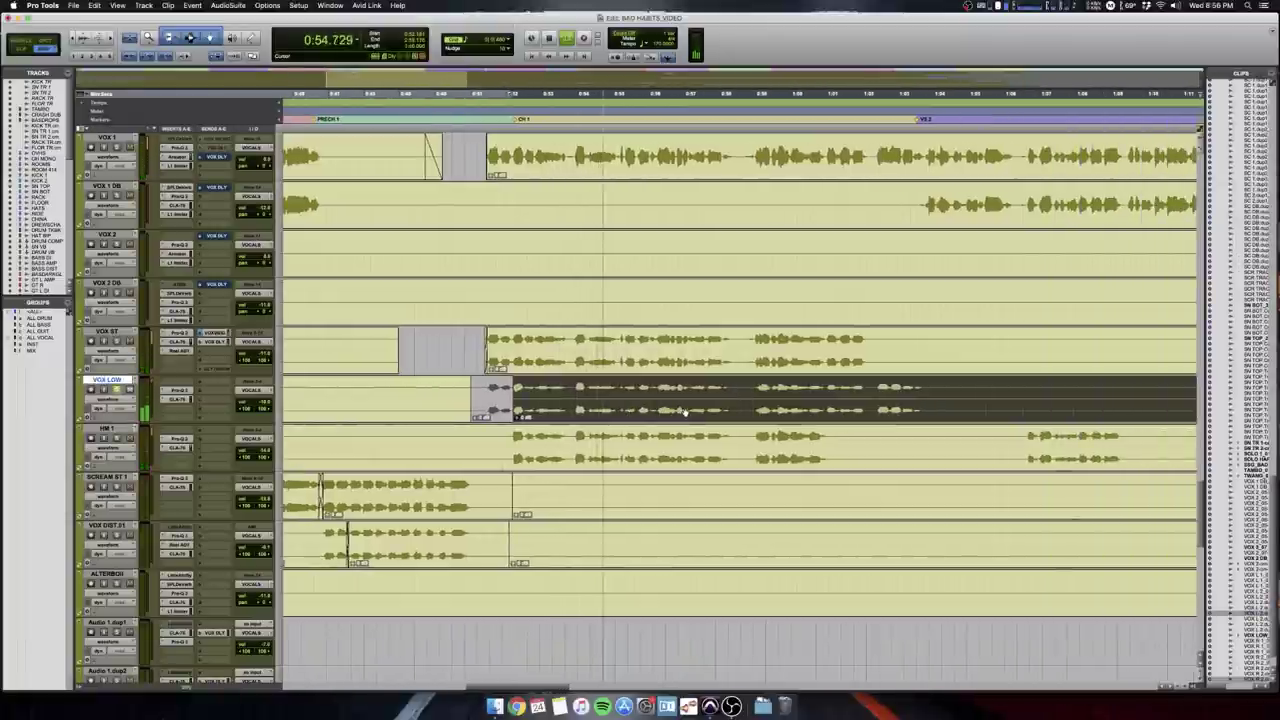
key(r)
key(r)
scroll(685, 412, right, 5)
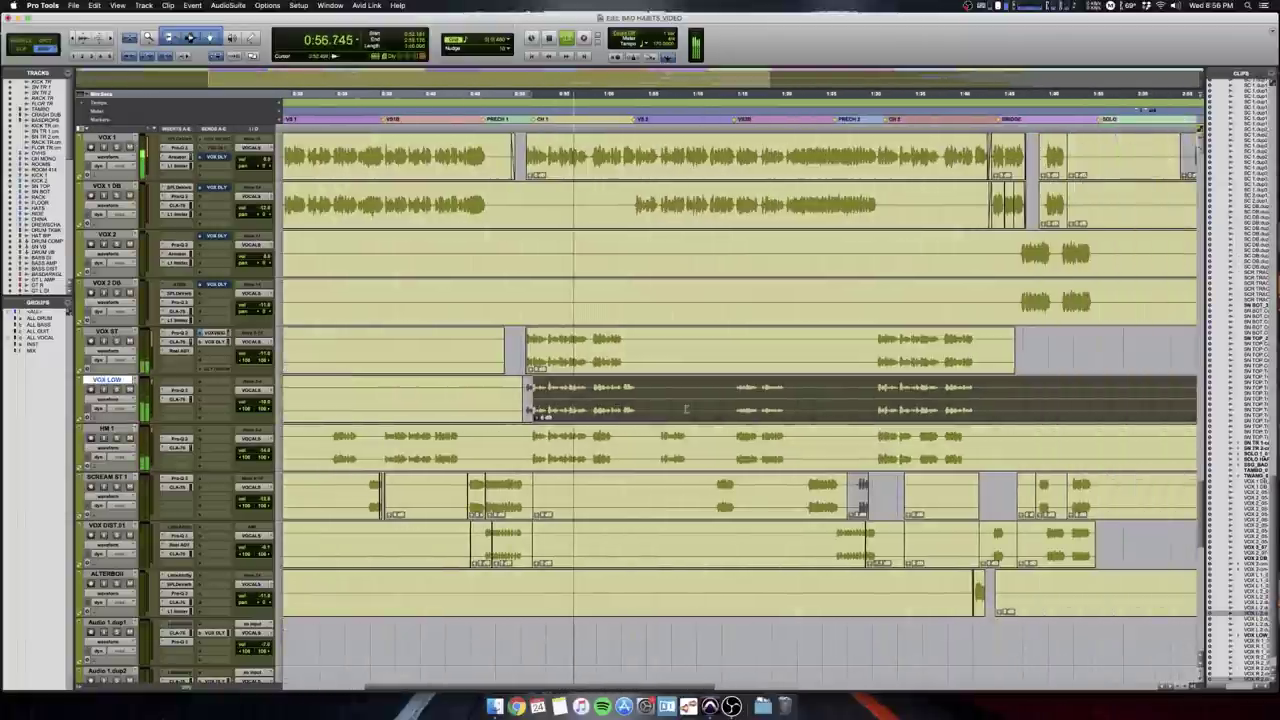
key(space)
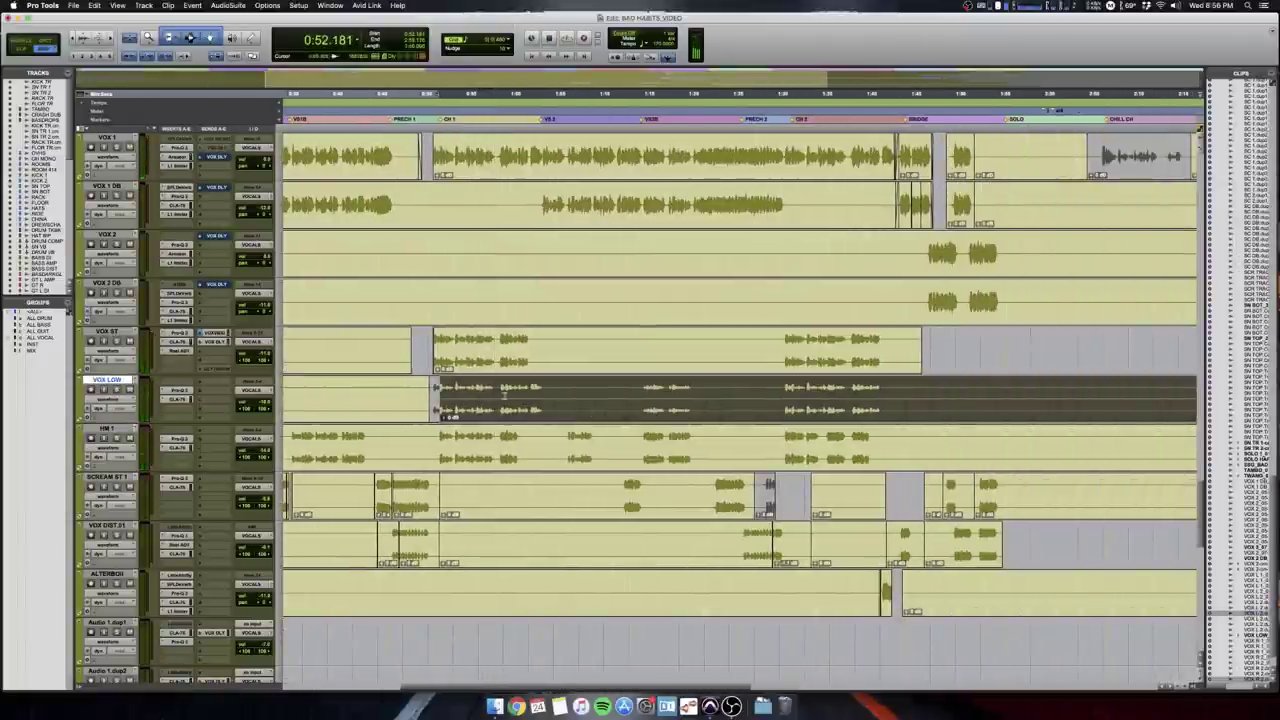
Locate the chorus 1 clip on the VOX THROW track and place the cursor just before it for a close view.
scroll(504, 395, up, 5)
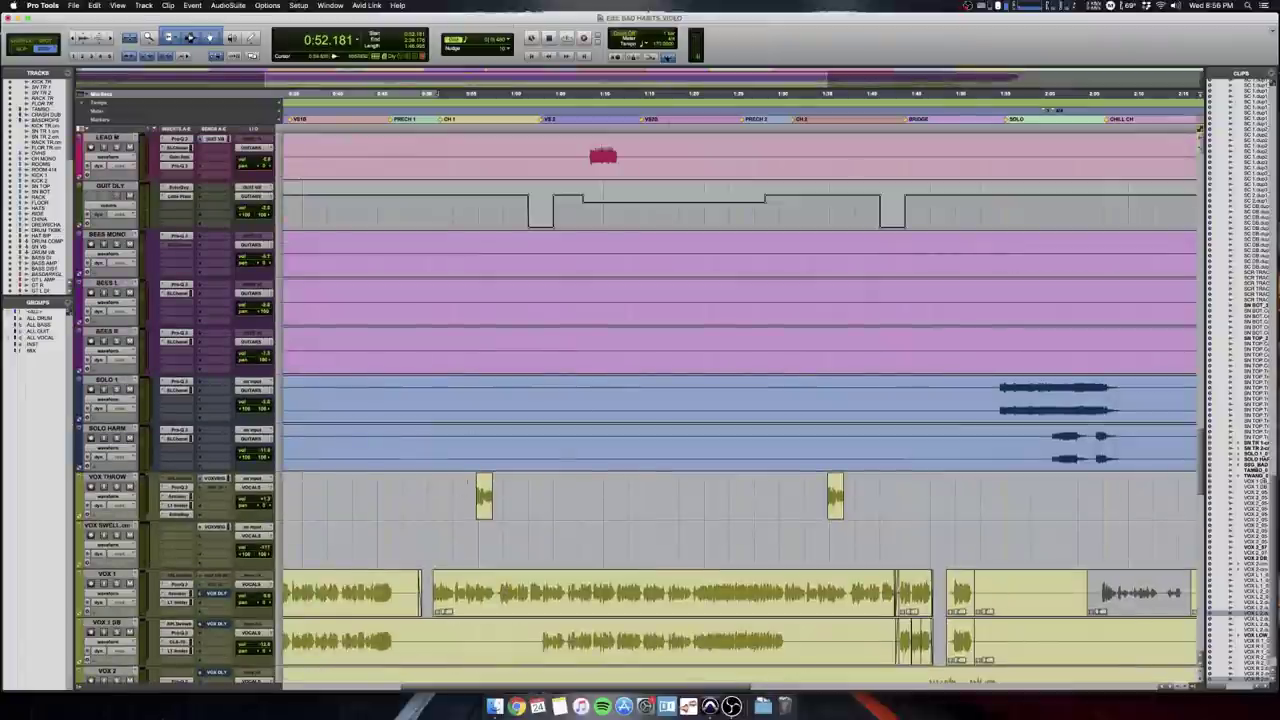
click(467, 483)
key(t)
key(t)
key(t)
scroll(480, 486, right, 5)
click(510, 490)
key(t)
scroll(510, 495, right, 2)
scroll(580, 540, up, 2)
scroll(576, 540, right, 3)
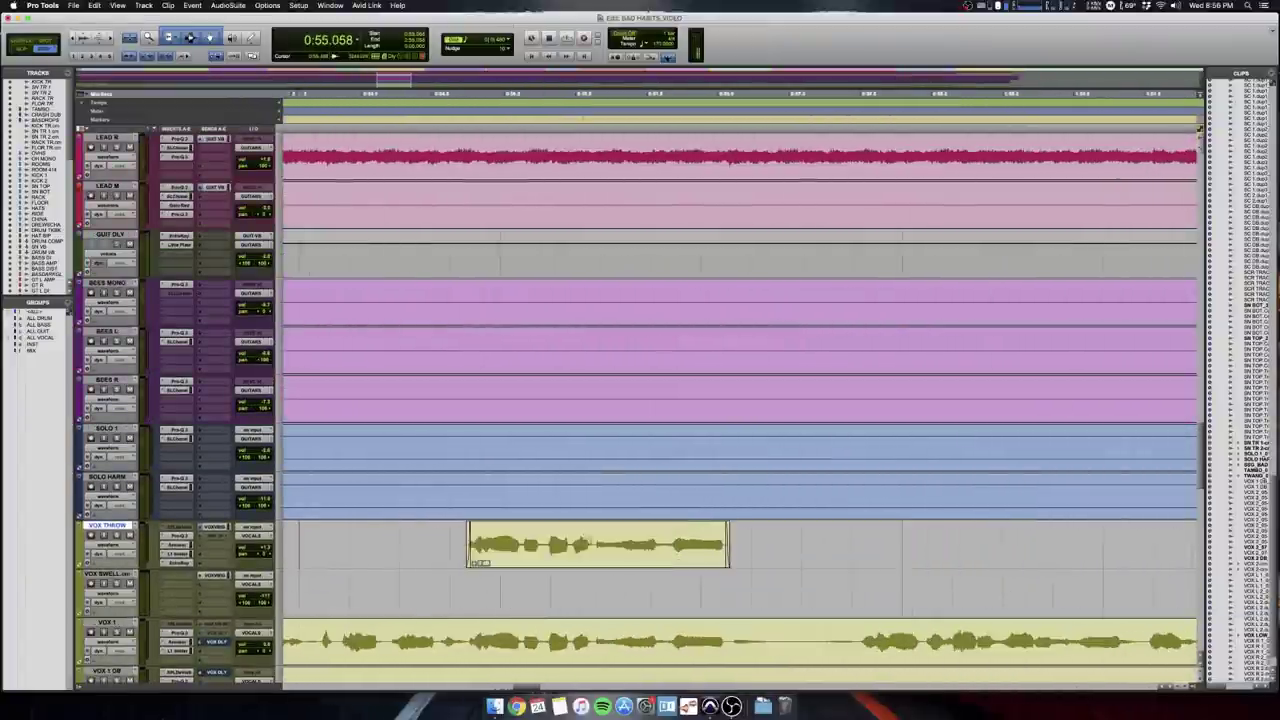
Highlight the VOX THROW clip and the matching VOX 1 phrase, and view the EchoBoy settings on VOX THROW.
drag(450, 545, 826, 548)
drag(452, 579, 763, 642)
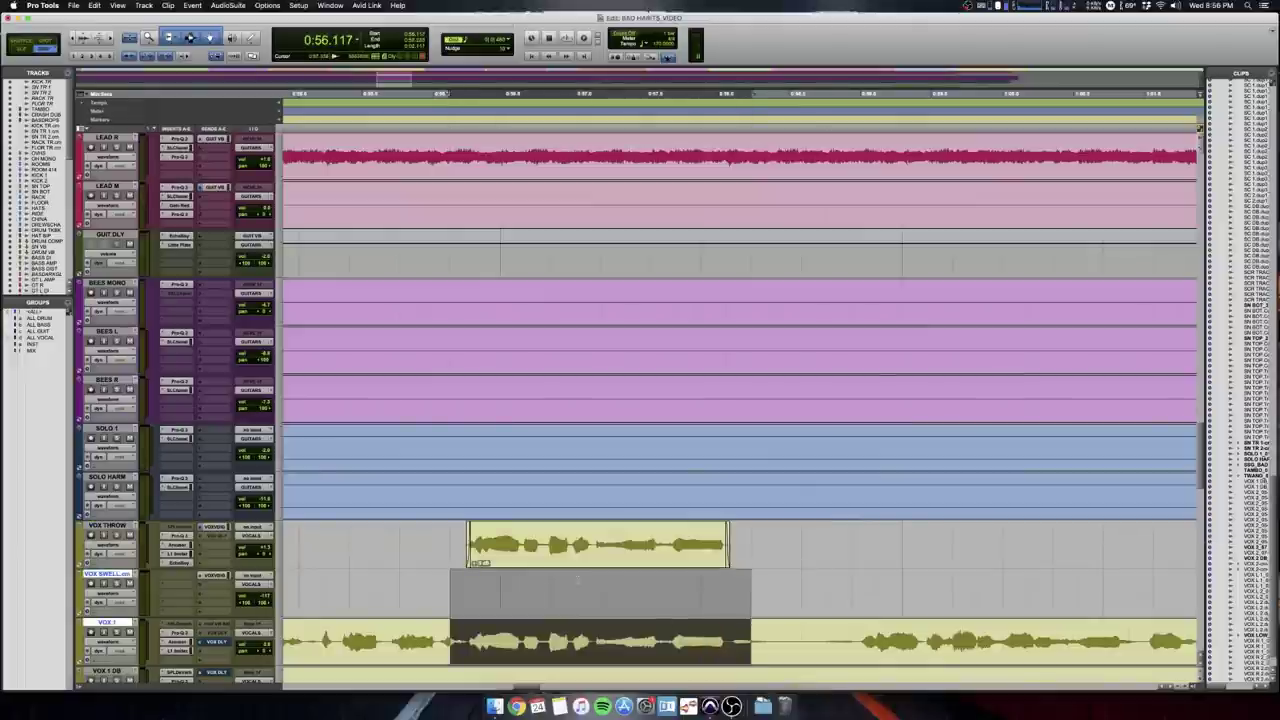
click(480, 600)
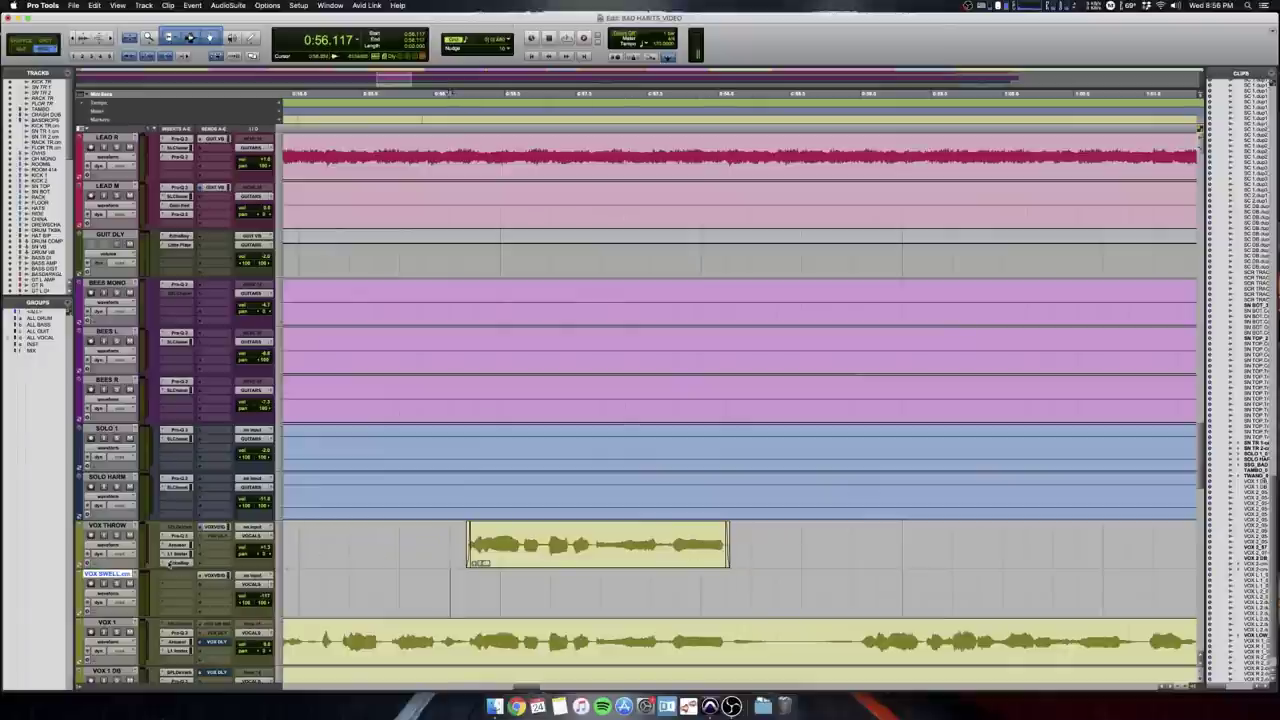
click(178, 562)
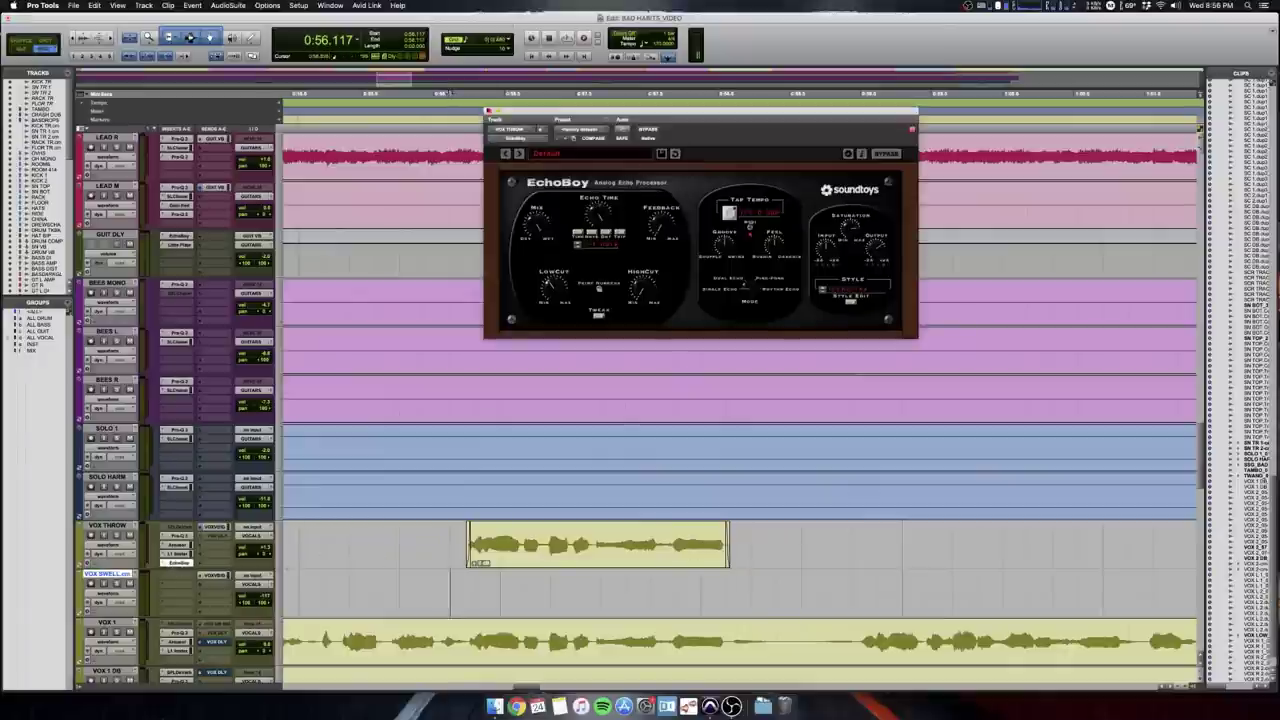
click(489, 111)
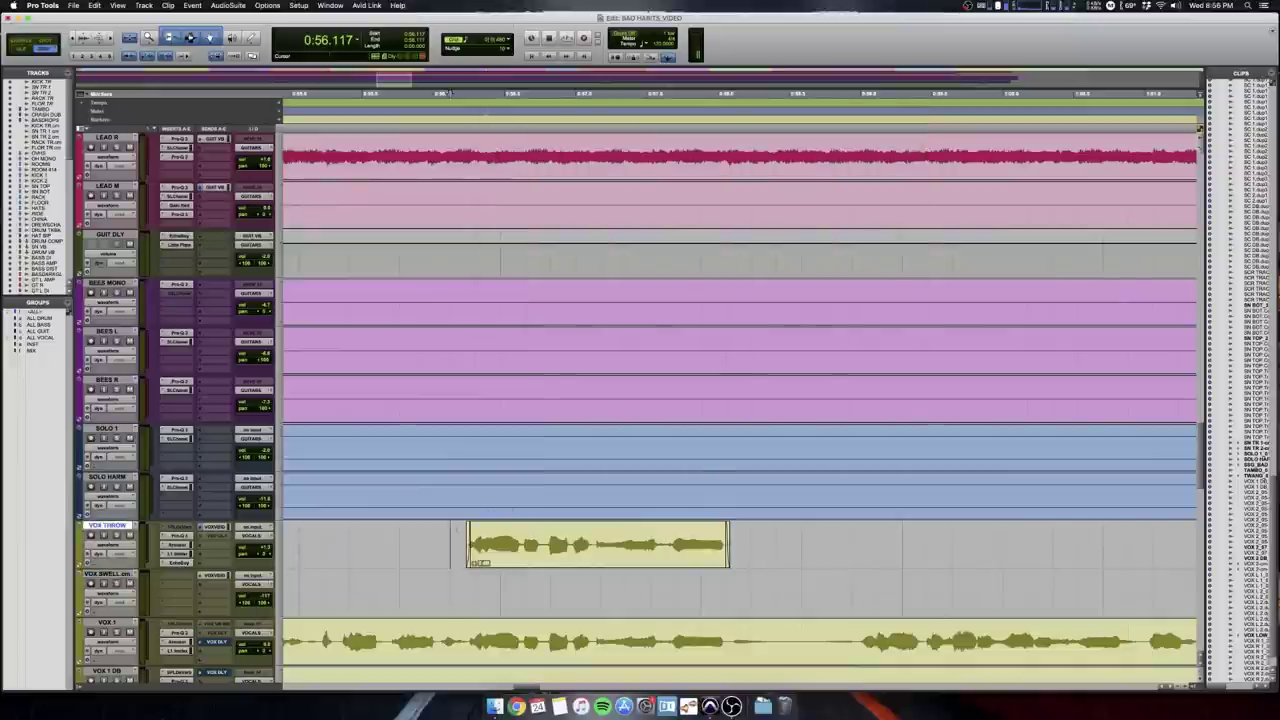
Play the chorus 1 throw on VOX THROW in the mix, following it past the end of the clip.
key(space)
key(r)
key(r)
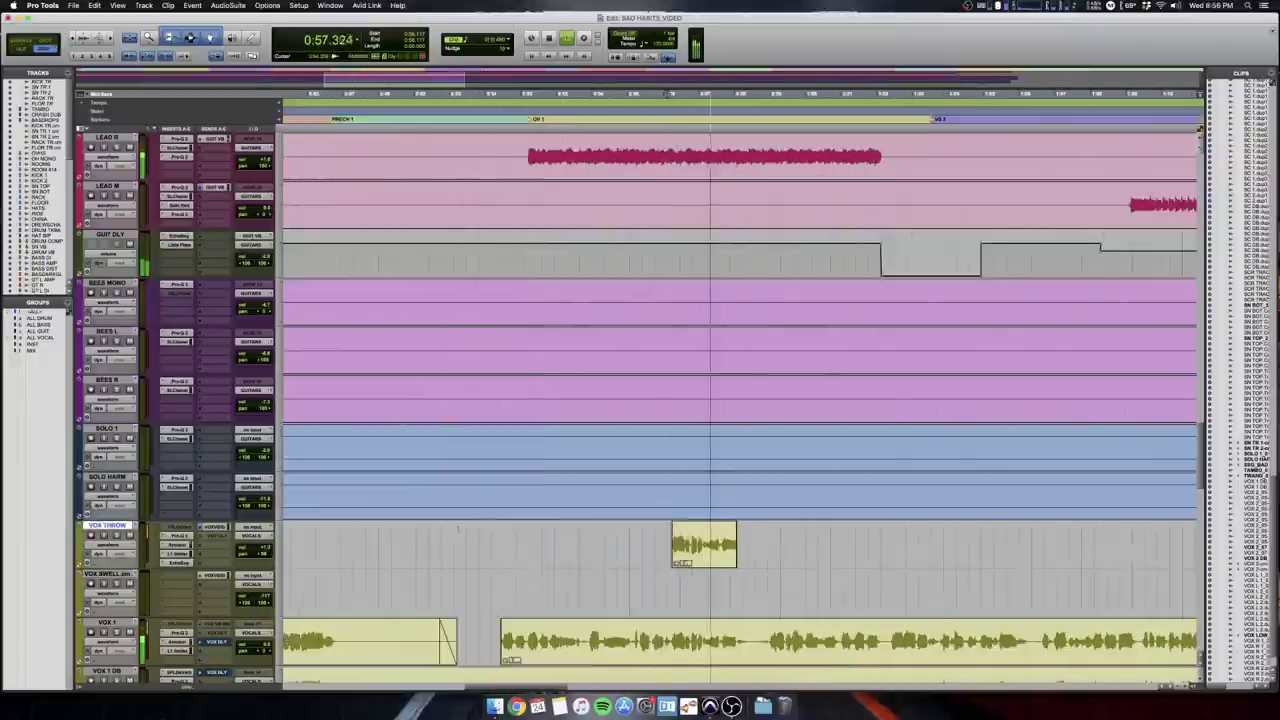
scroll(458, 528, right, 5)
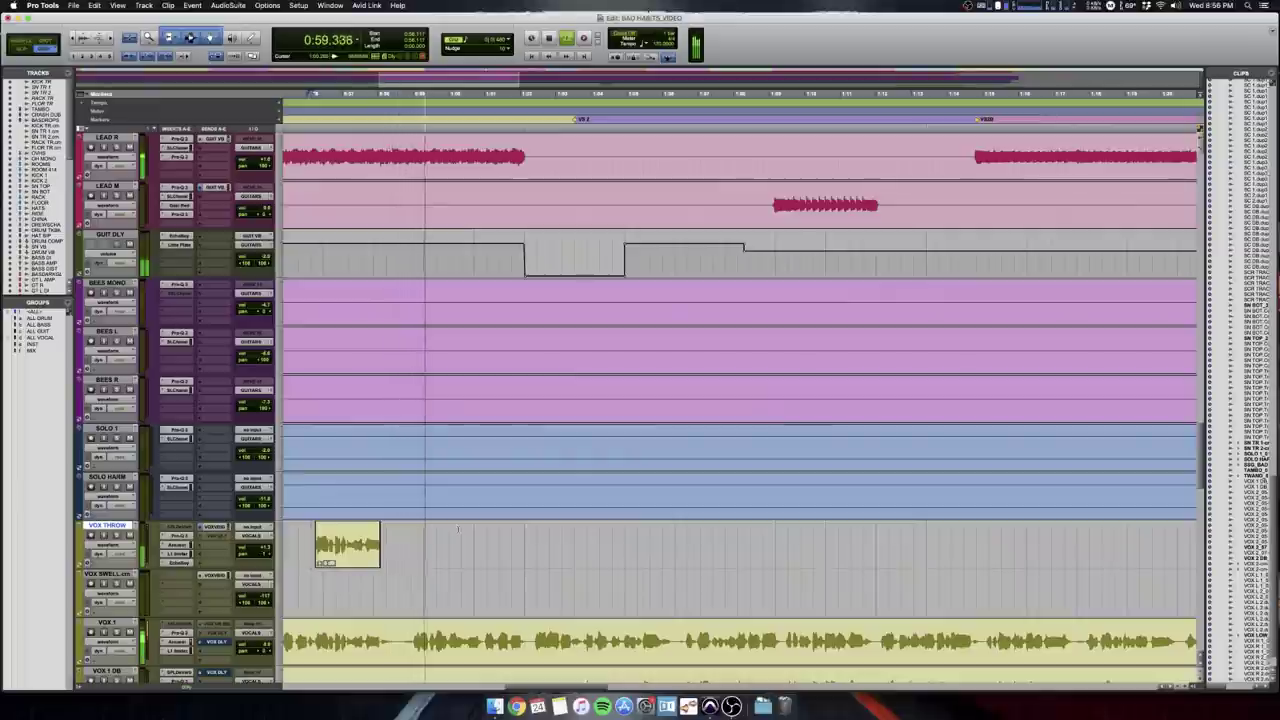
key(space)
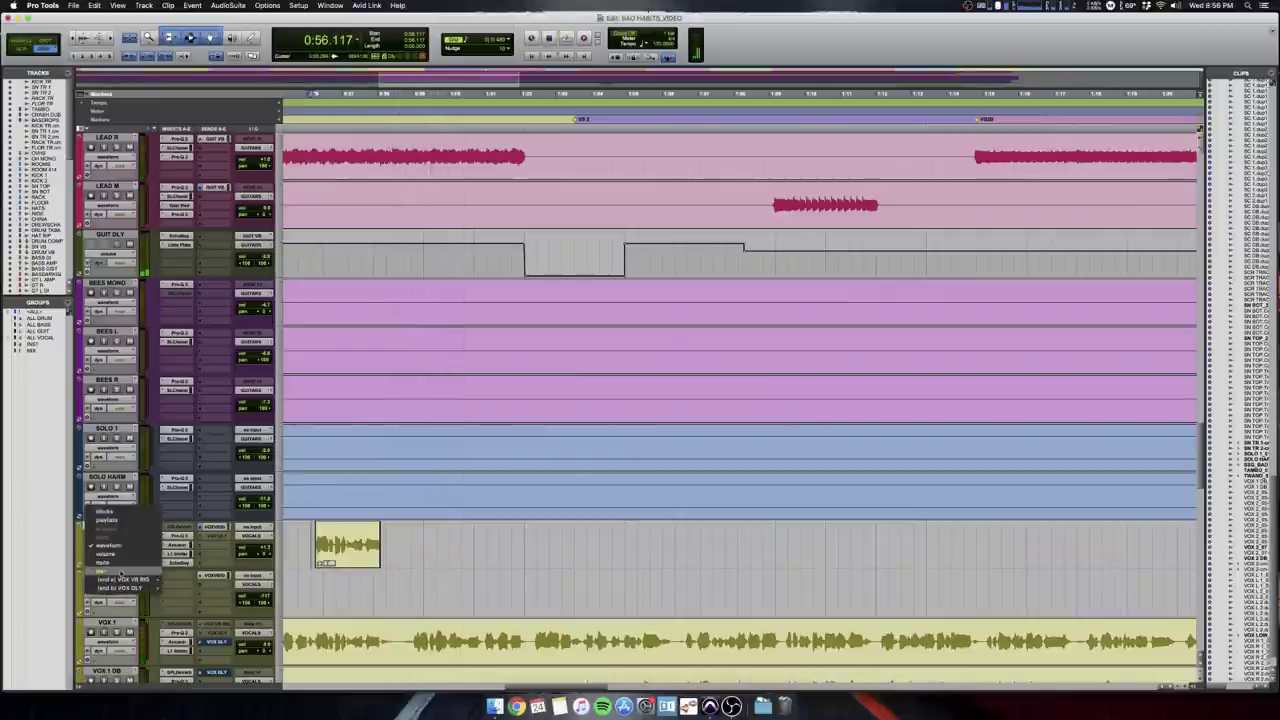
Show the pan automation on VOX THROW, replay the throw, and return the track to waveform view.
key(ctrl+minus)
key(space)
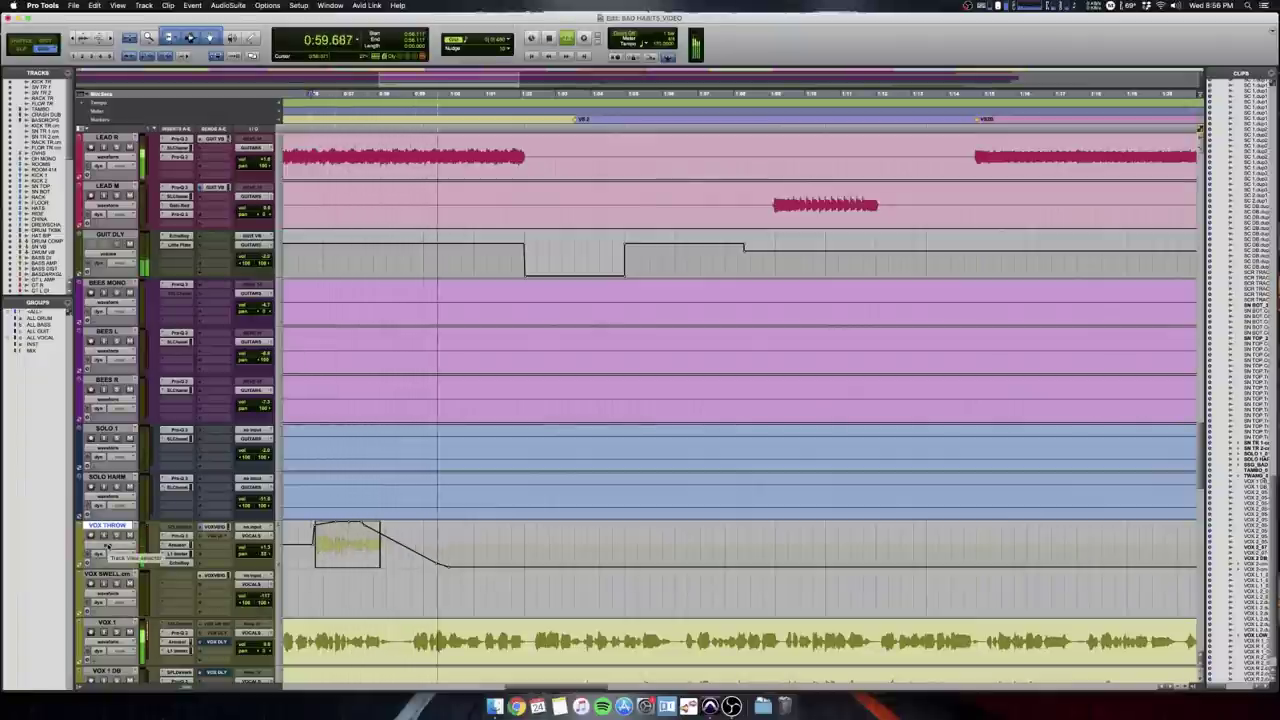
key(space)
click(107, 546)
click(109, 522)
key(r)
key(r)
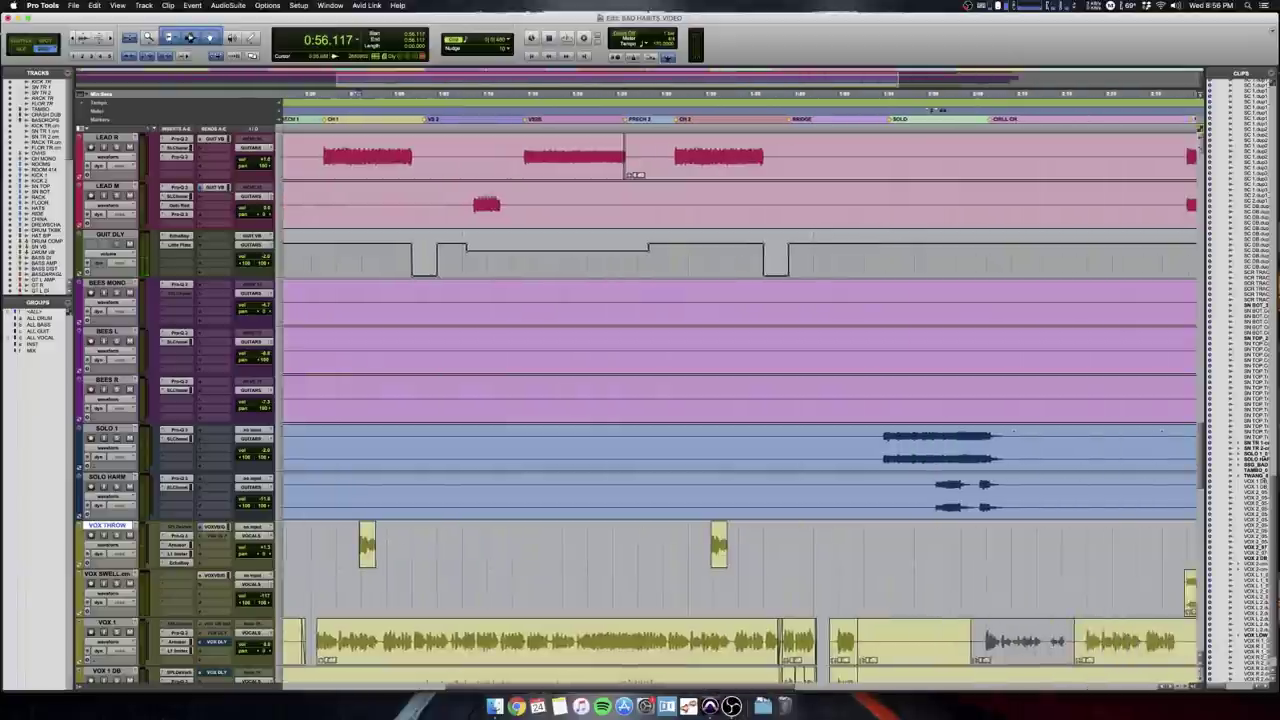
Look over the vocal tracks from VOX 1 down to the PMR tracks across the whole song.
scroll(1162, 431, down, 3)
key(r)
scroll(457, 541, down, 10)
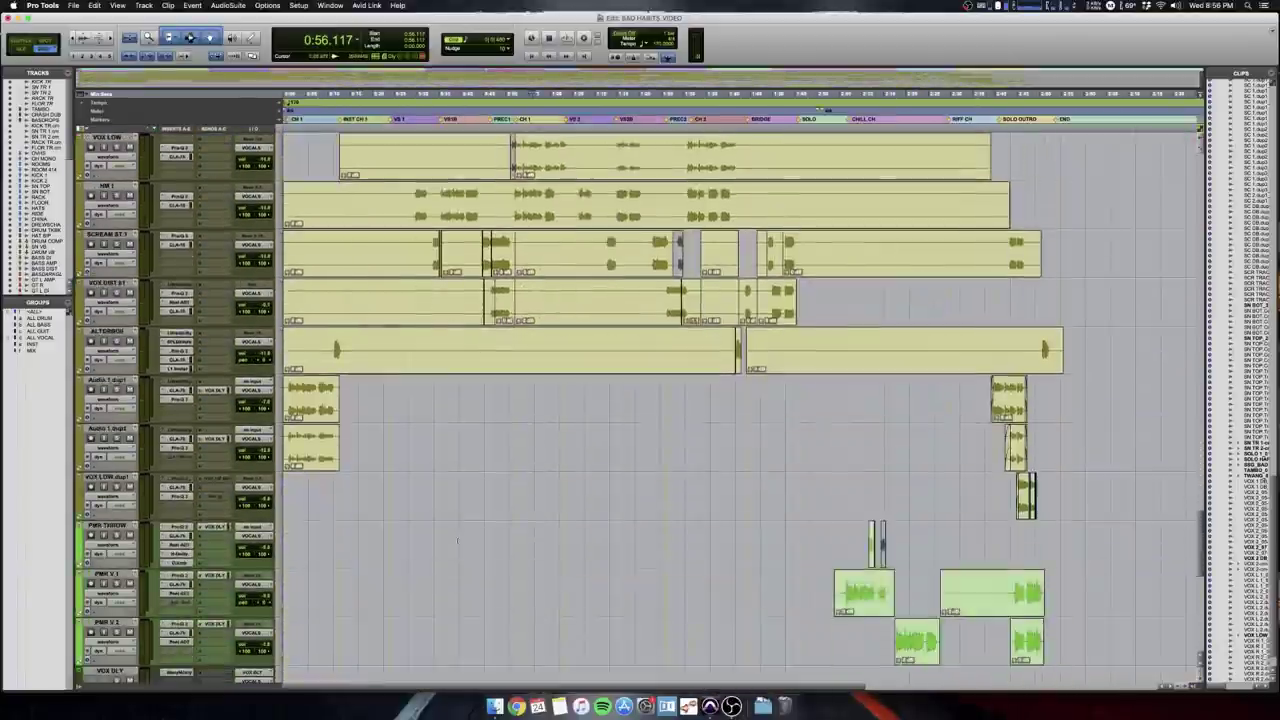
scroll(457, 540, up, 5)
key(t)
scroll(453, 538, right, 4)
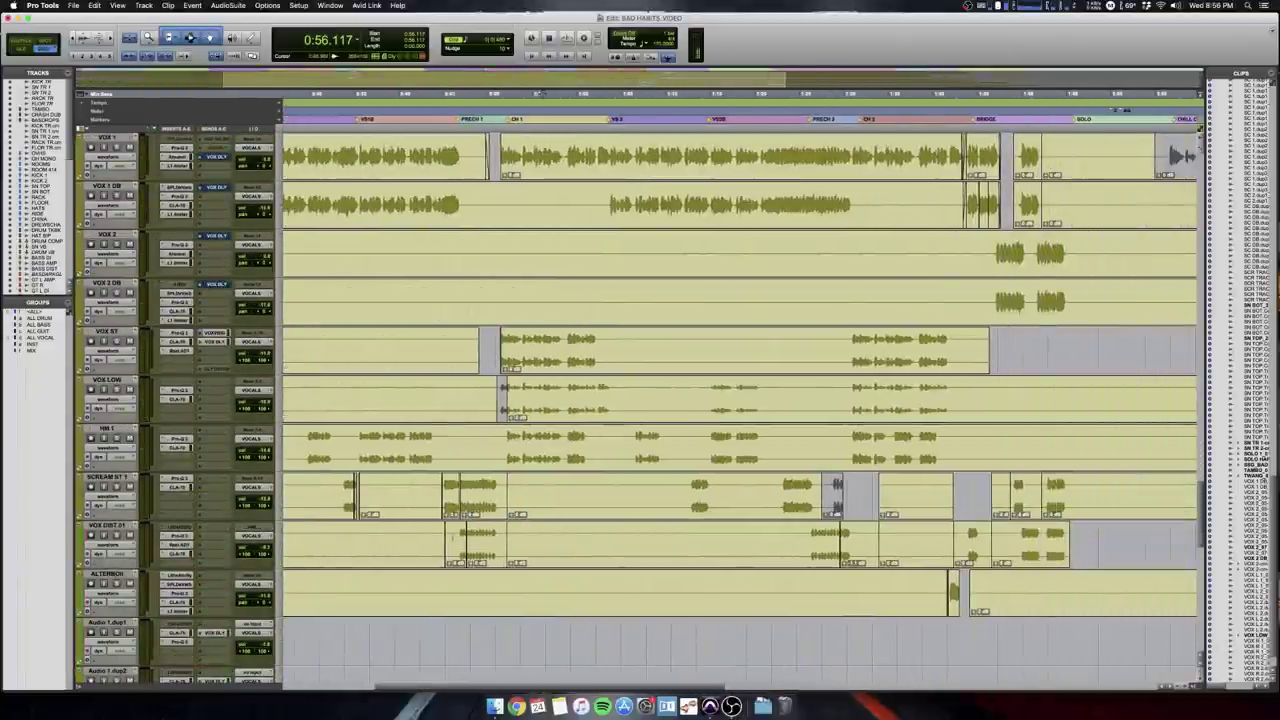
key(r)
key(r)
scroll(452, 537, down, 1)
key(t)
key(t)
scroll(452, 537, right, 3)
scroll(452, 537, right, 5)
scroll(450, 535, up, 3)
scroll(446, 530, down, 3)
scroll(446, 530, left, 8)
Play the opening clips on Audio 1.dup1 and Audio 1.dup2 soloed from the start of the song.
click(297, 592)
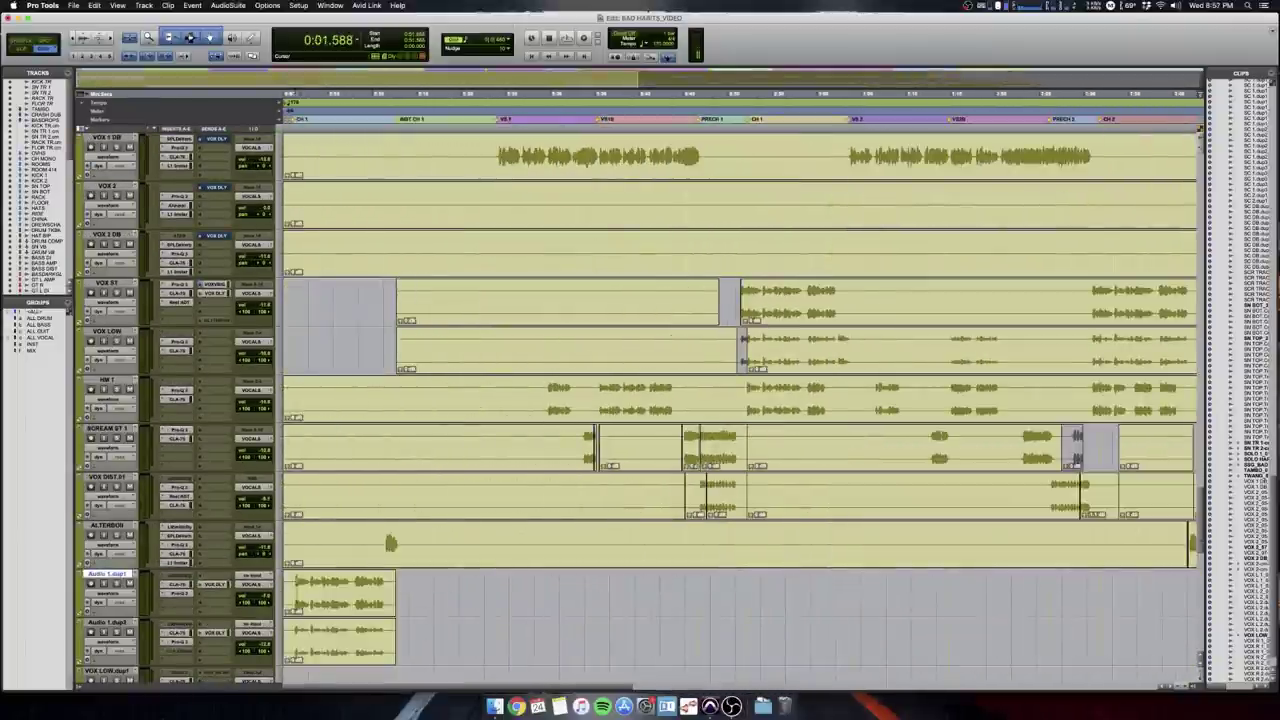
key(t)
key(t)
key(t)
key(r)
key(r)
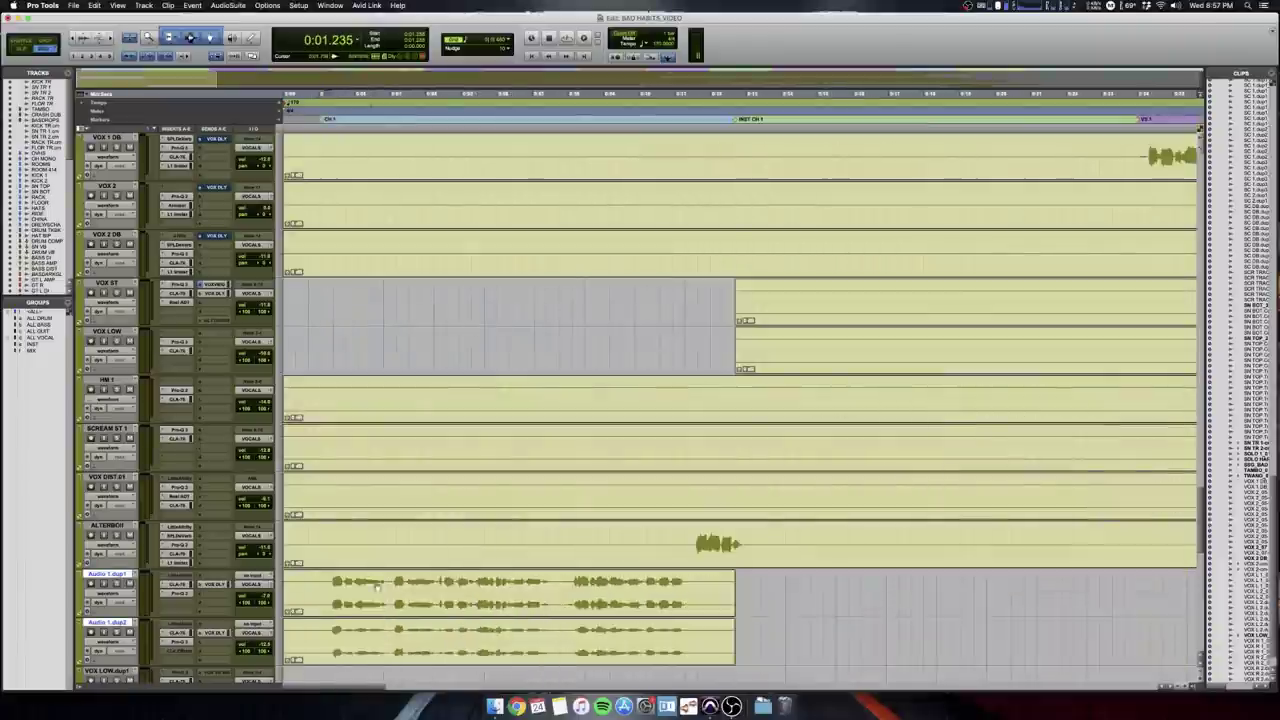
scroll(740, 400, down, 1)
key(space)
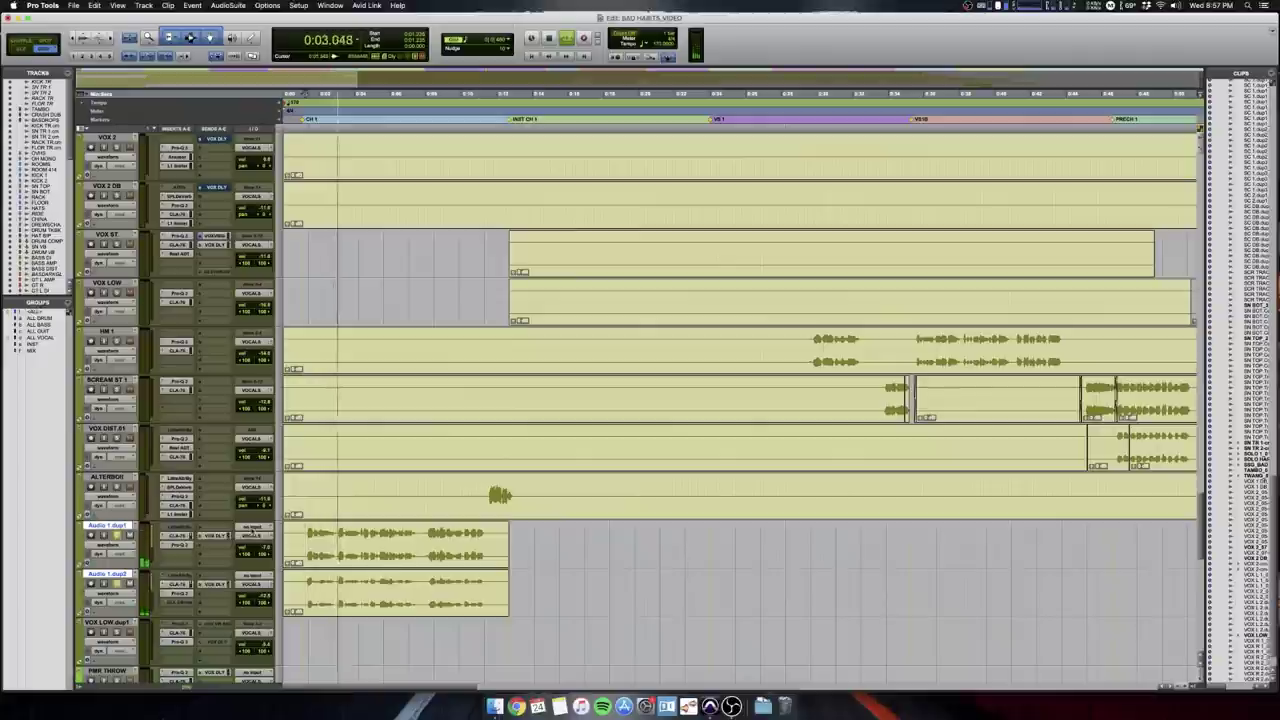
View the Pro-Q 3 curves on Audio 1.dup1 and Audio 1.dup2, stop playback, and close the plug-in window.
click(178, 544)
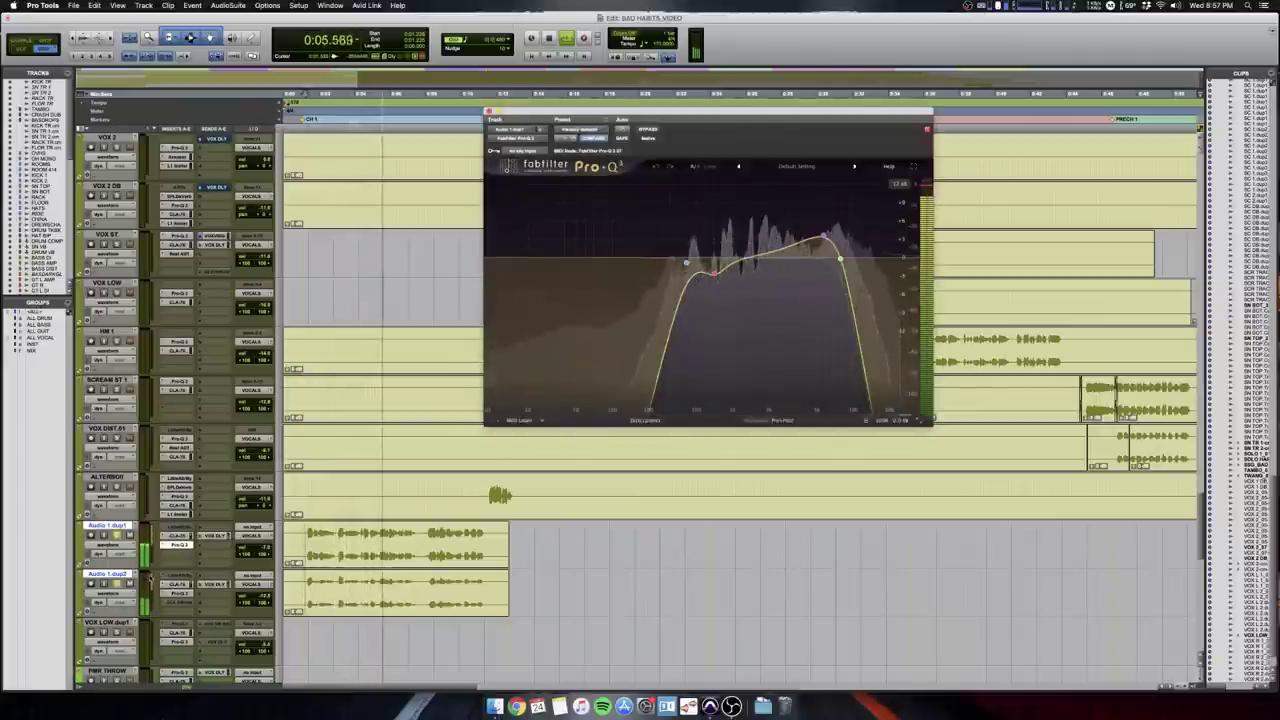
click(178, 593)
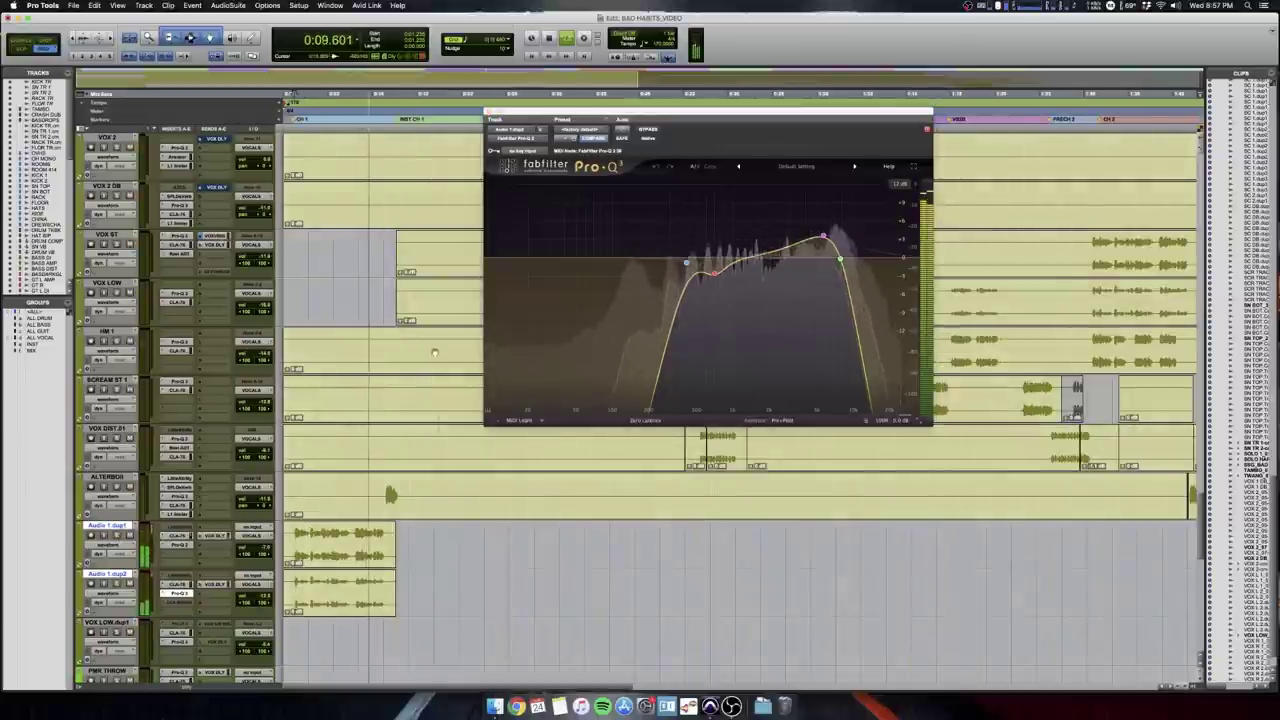
click(384, 478)
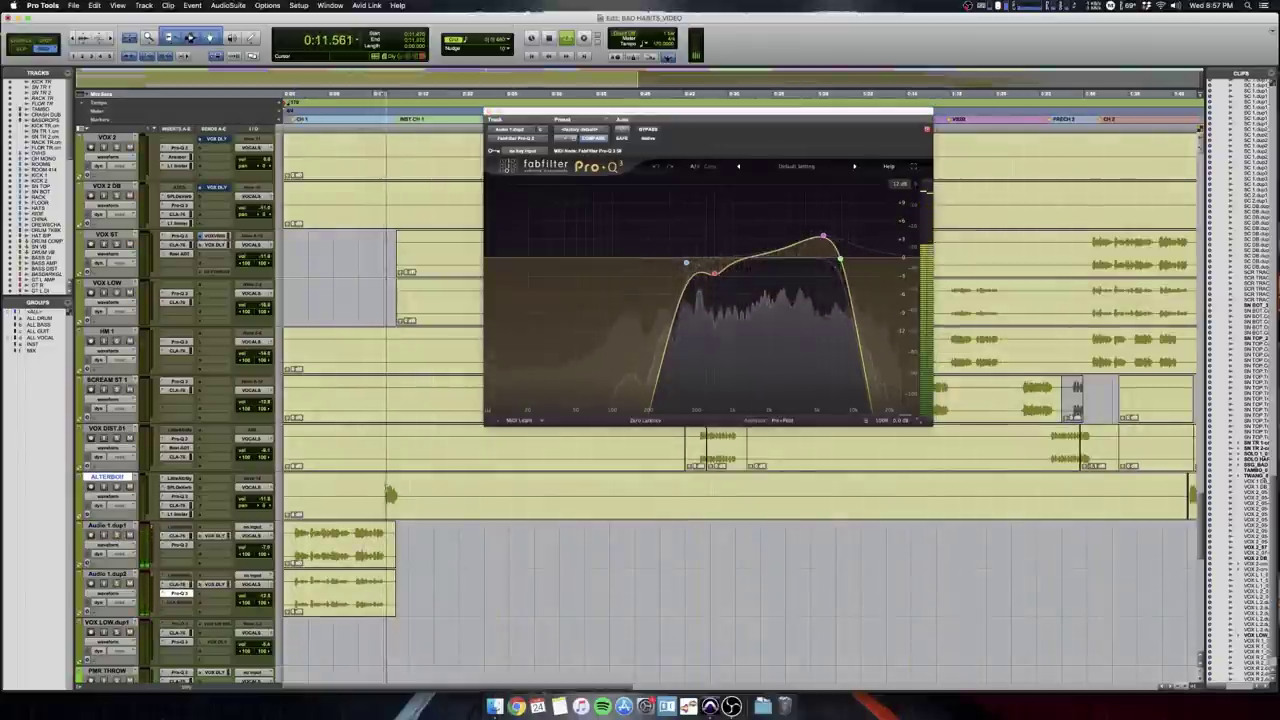
key(space)
key(super+w)
Place the cursor just before the first ALTERBOI phrase ahead of INST CH 1 and play it soloed.
key(t)
key(t)
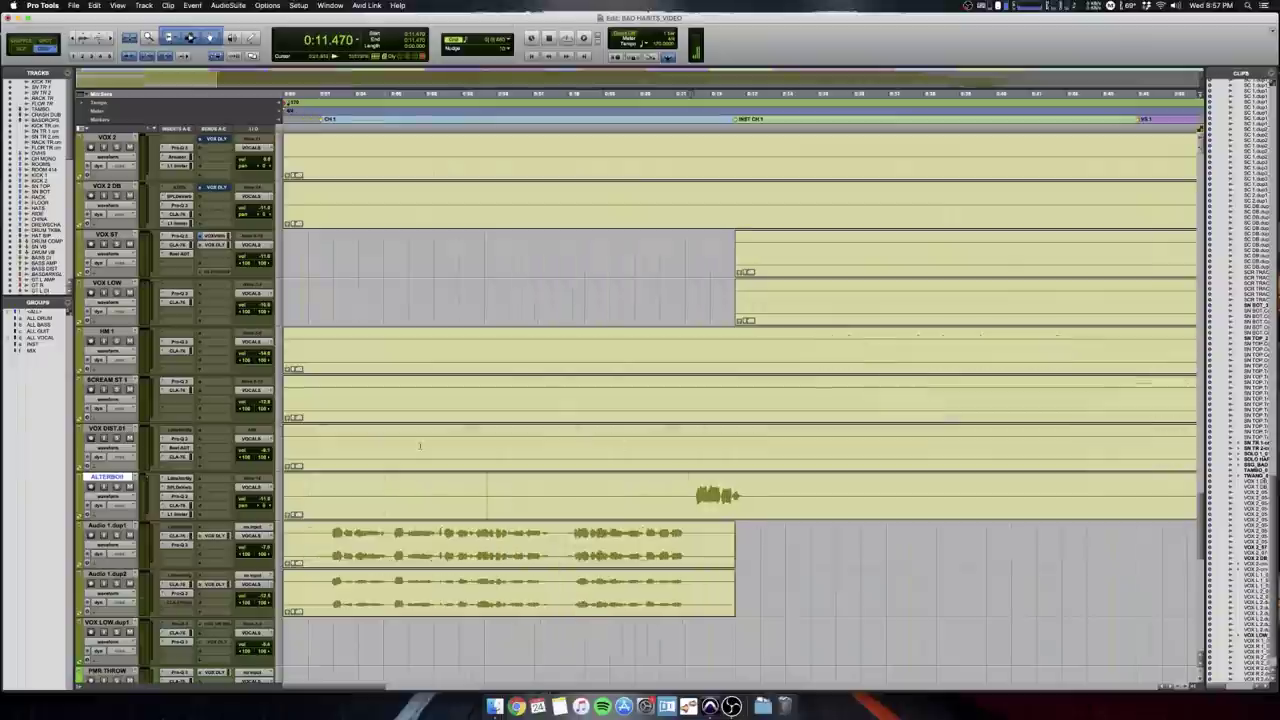
scroll(430, 460, right, 2)
scroll(642, 488, right, 2)
key(t)
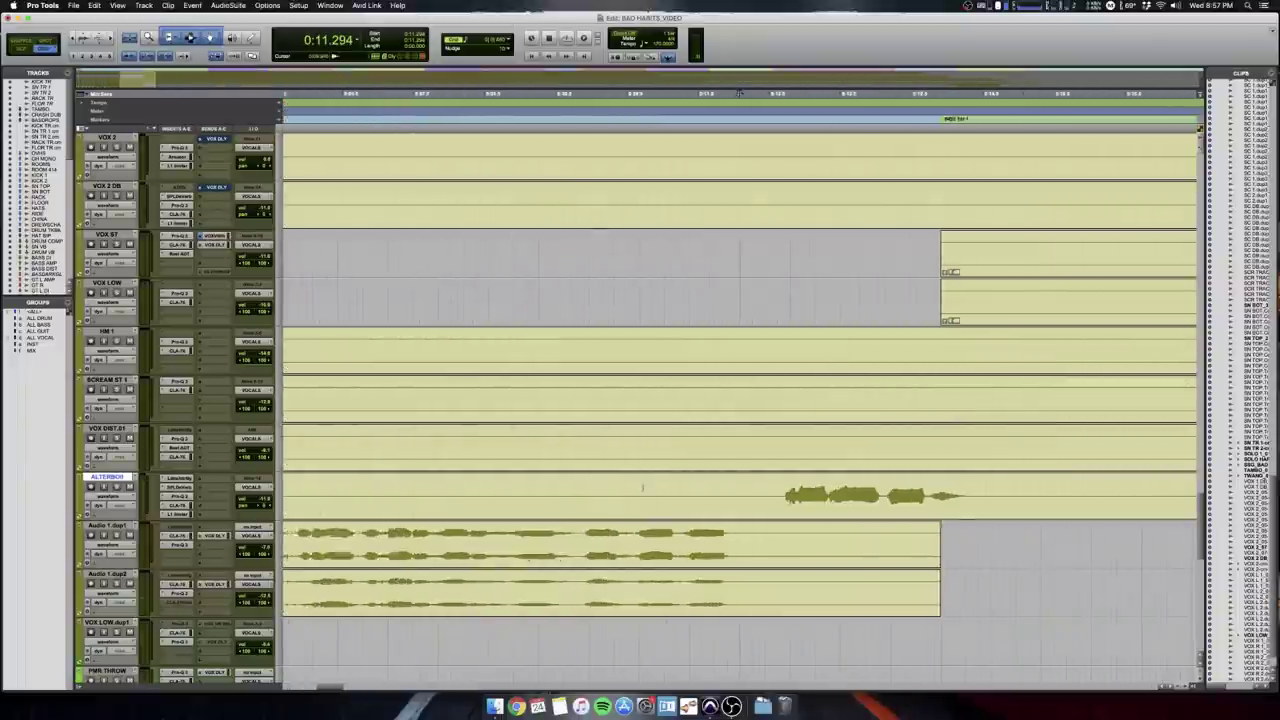
key(t)
scroll(636, 489, right, 5)
key(r)
key(space)
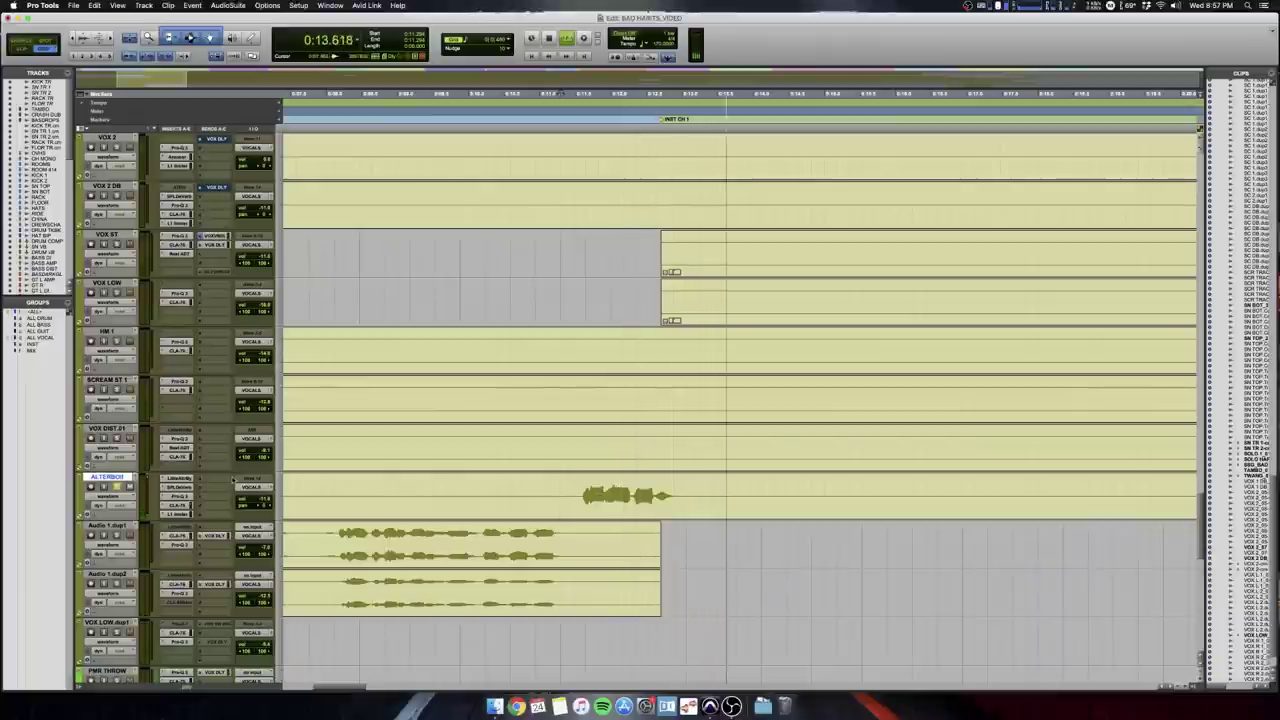
Check the matching phrase on VOX 1 against the first ALTERBOI phrase and stop playback.
scroll(302, 478, up, 2)
scroll(302, 478, up, 6)
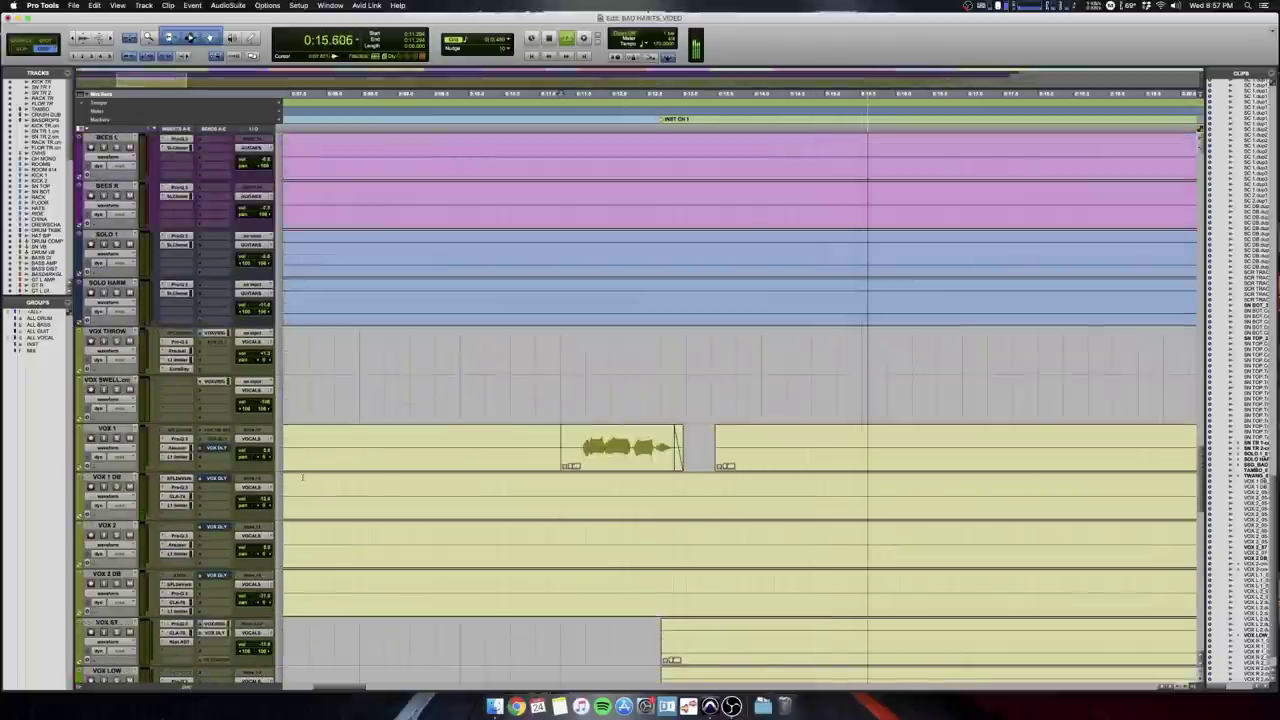
key(r)
key(r)
scroll(302, 478, down, 9)
key(r)
key(space)
Place the cursor before the short ALTERBOI clip ahead of the bridge and play it in the mix.
scroll(302, 478, right, 10)
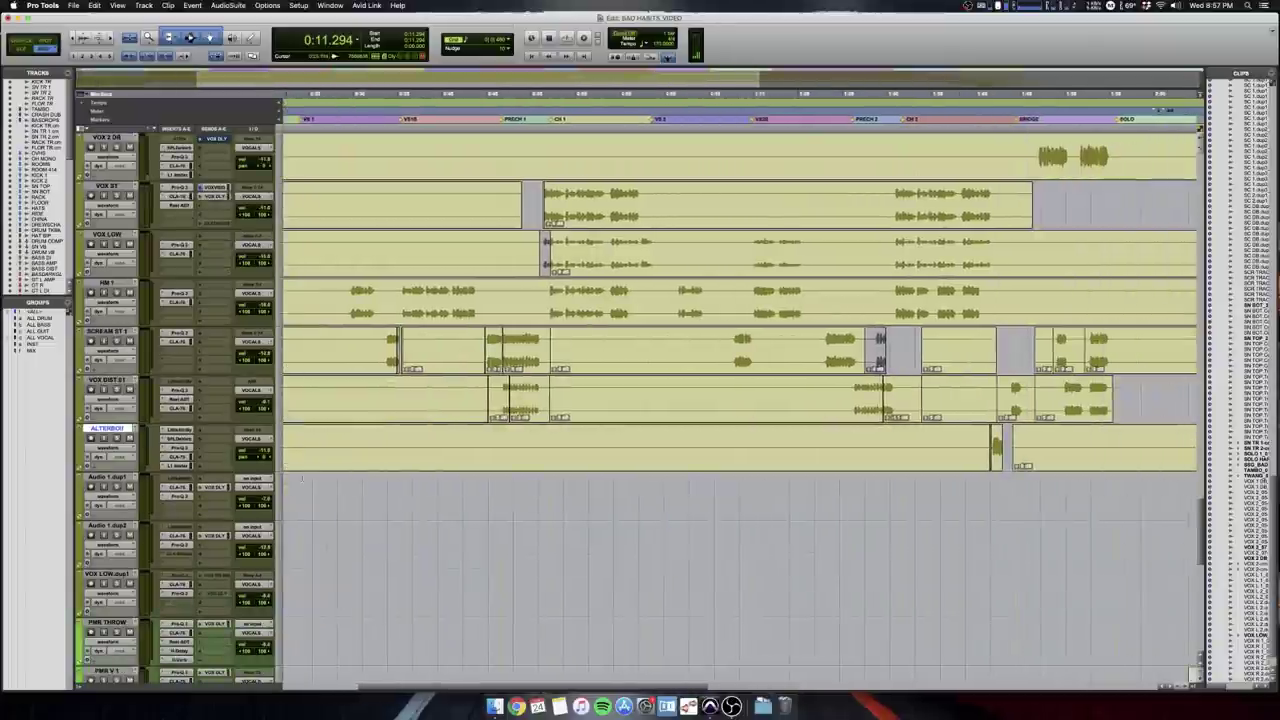
scroll(302, 478, up, 1)
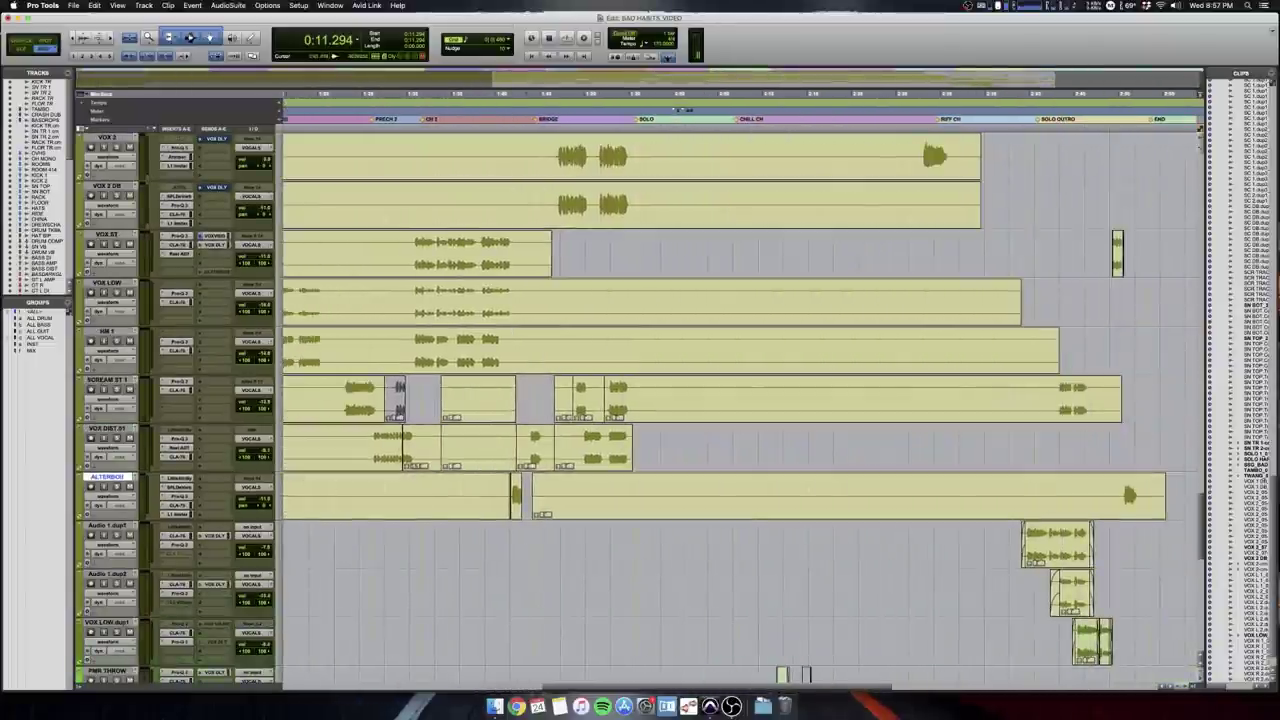
click(508, 540)
key(t)
key(t)
key(t)
key(space)
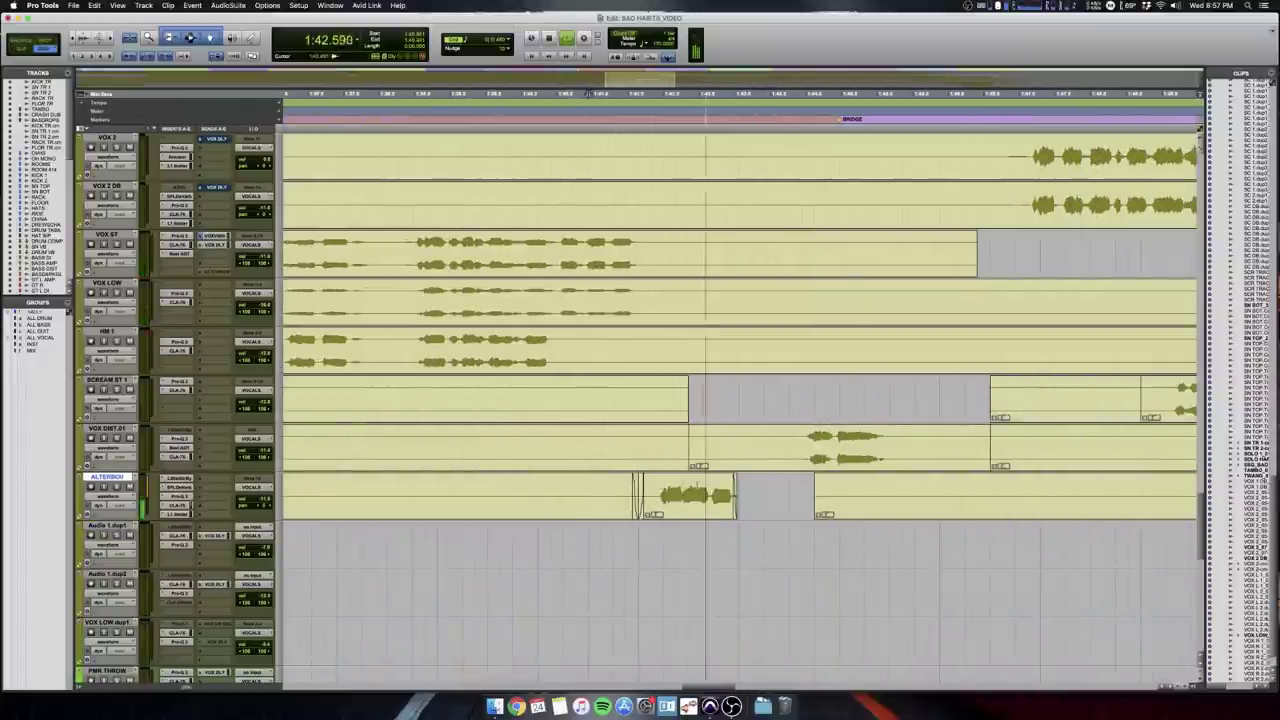
Place the cursor at 2:50.117, before the final ALTERBOI phrase near the end of the song, and play it.
key(super+bracketleft)
key(super+bracketleft)
scroll(693, 485, right, 5)
key(r)
click(897, 493)
key(space)
key(super+bracketright)
key(super+bracketright)
key(space)
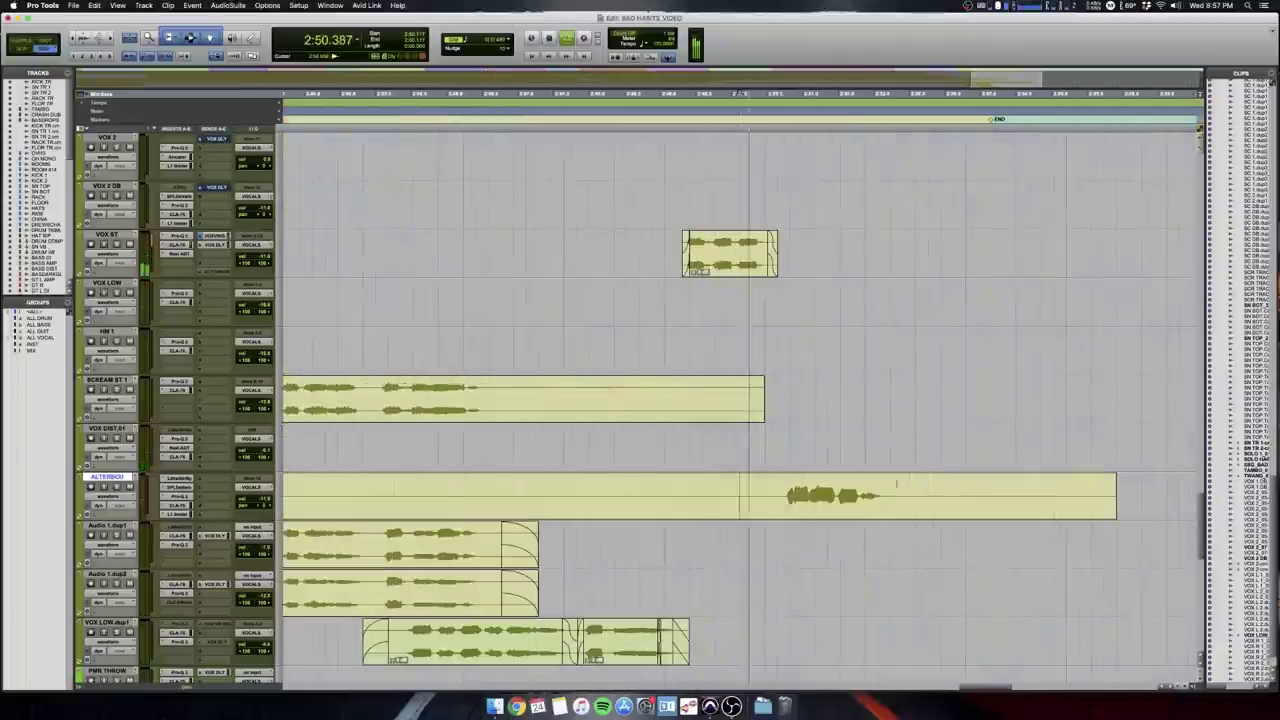
key(r)
key(r)
key(r)
key(space)
Trim the start of the last PMR V 1 clip to 2:42.882, just before its vocals begin.
key(t)
key(alt+a)
scroll(436, 476, down, 4)
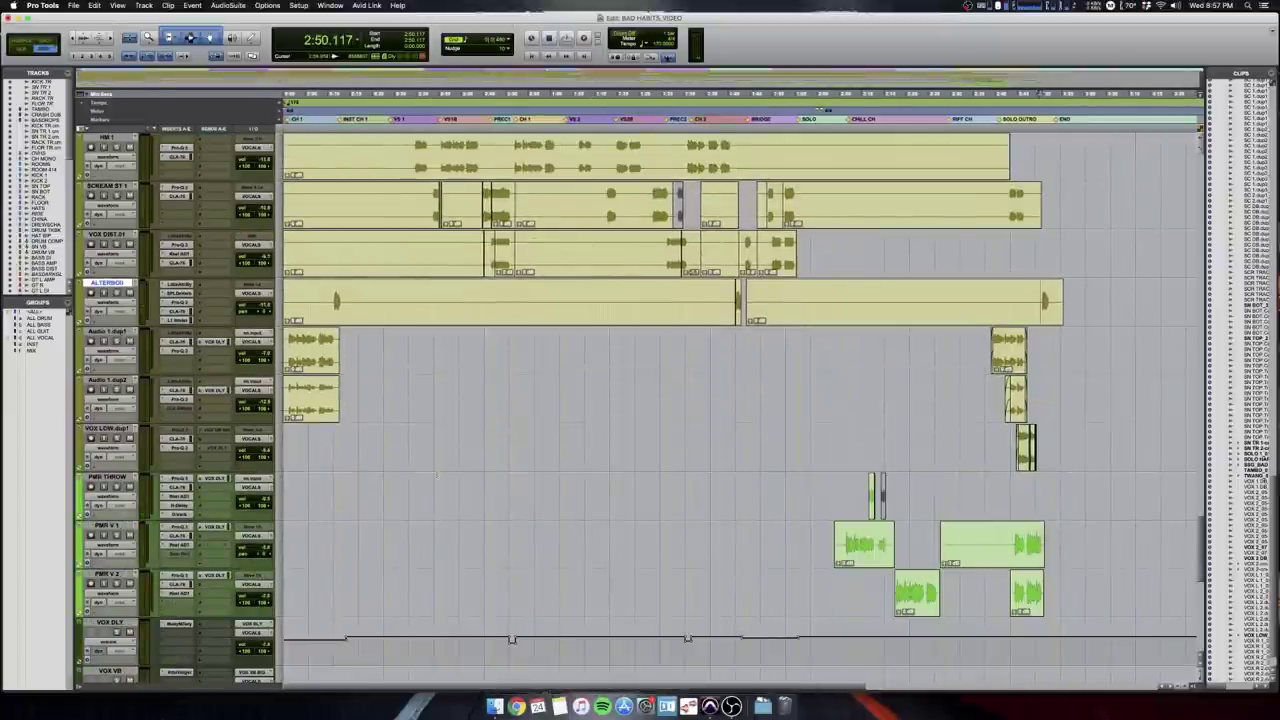
scroll(436, 476, up, 6)
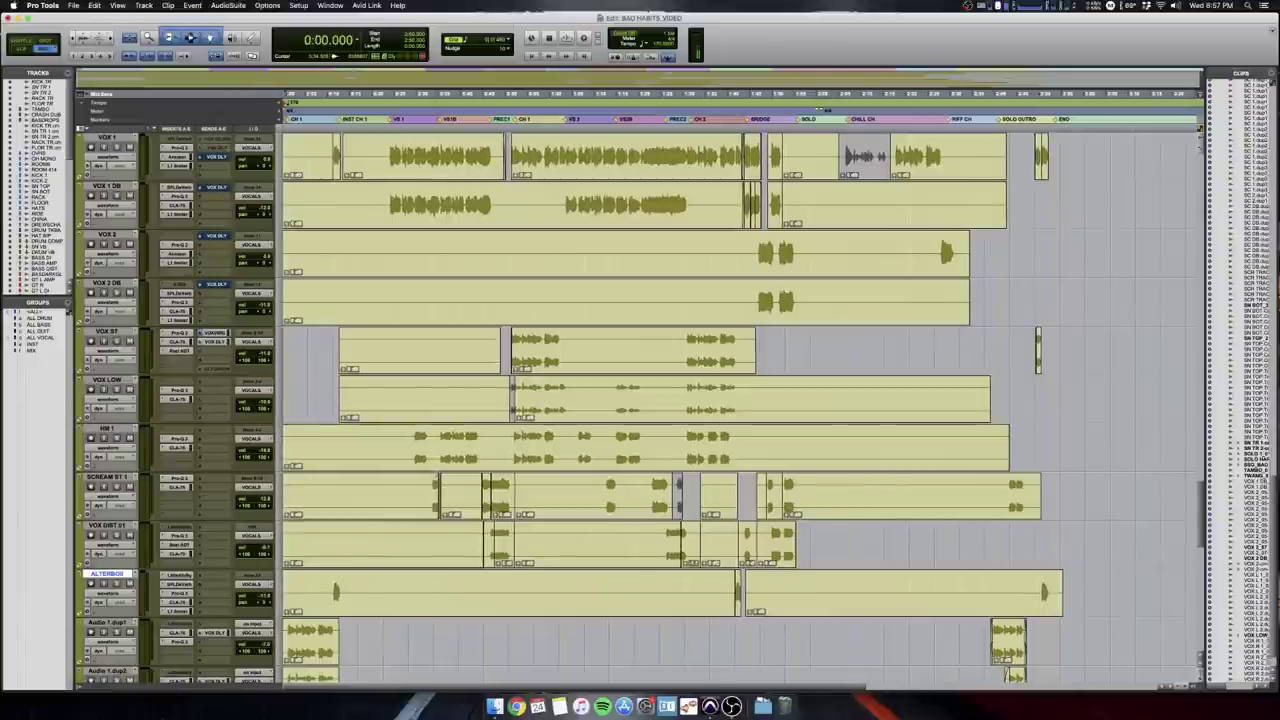
scroll(625, 565, down, 1)
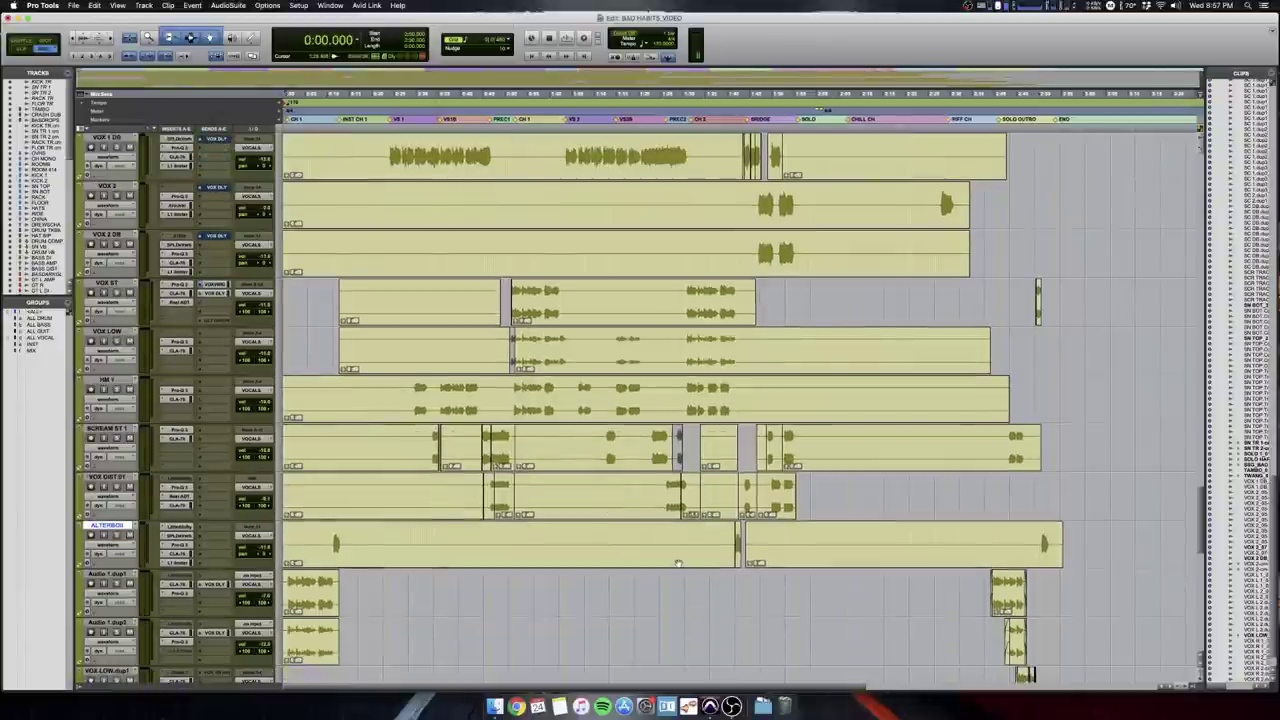
scroll(678, 565, down, 4)
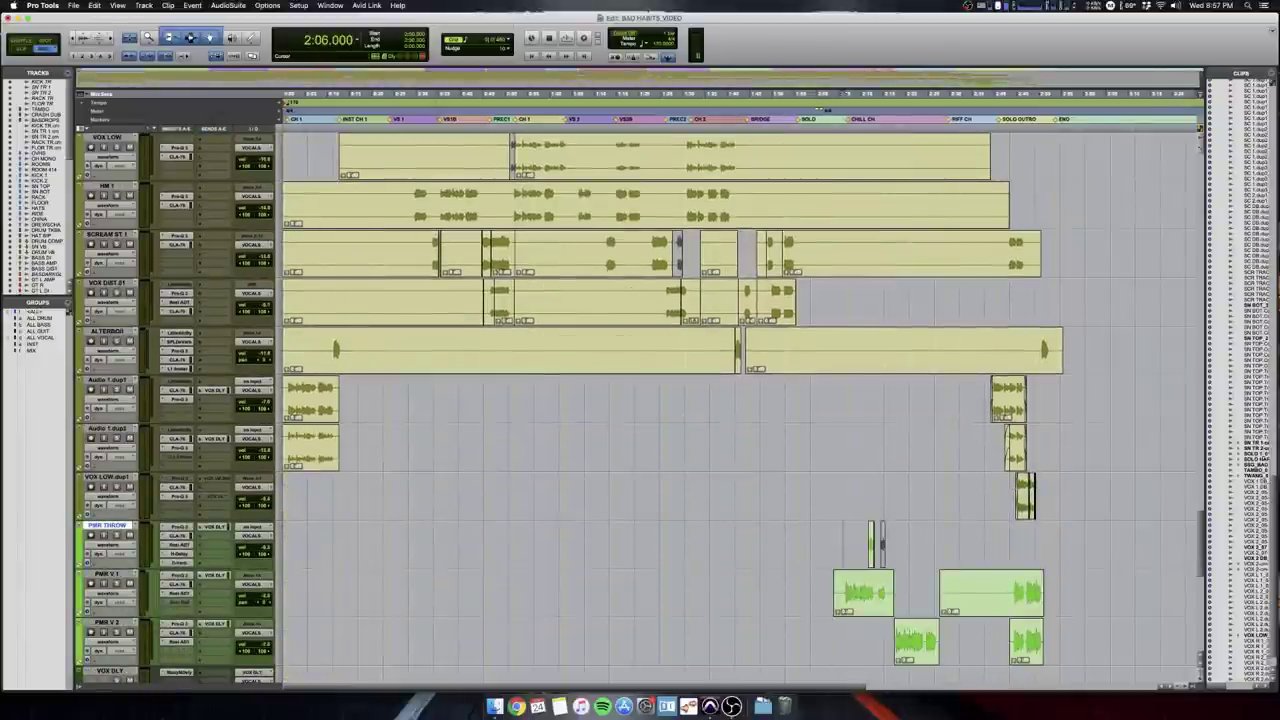
scroll(740, 400, right, 5)
scroll(740, 400, down, 2)
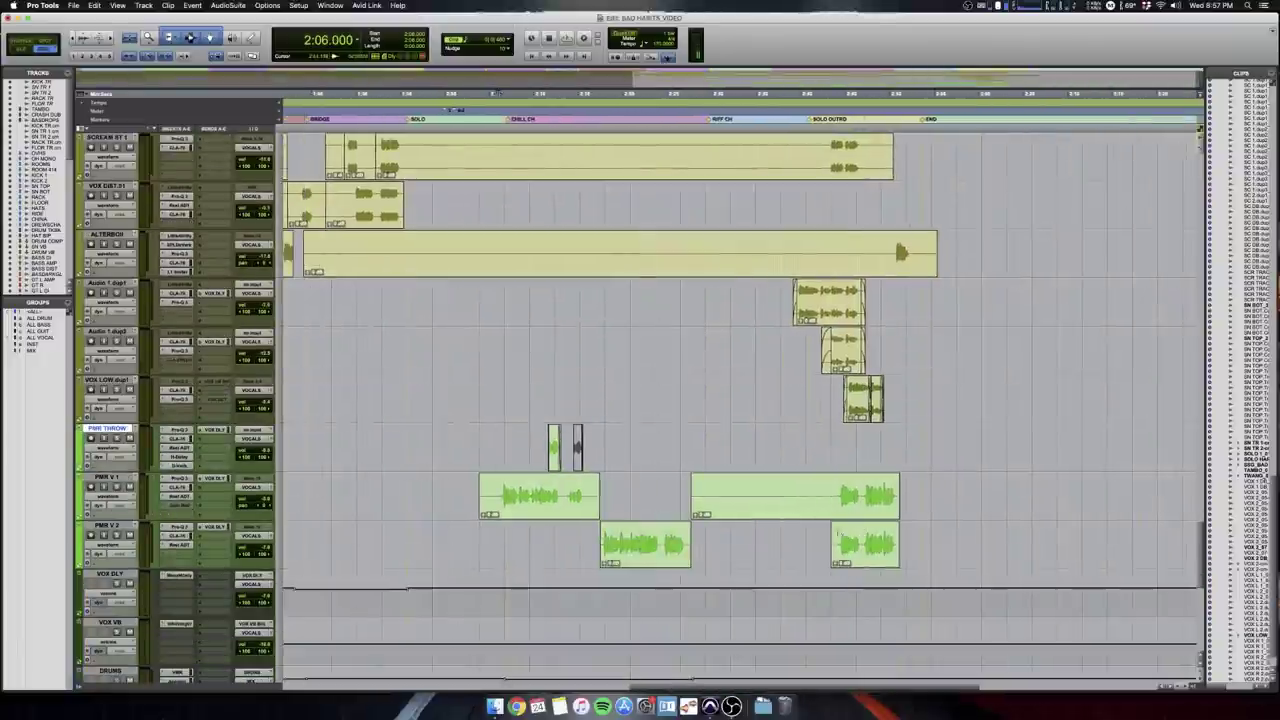
click(826, 491)
key(a)
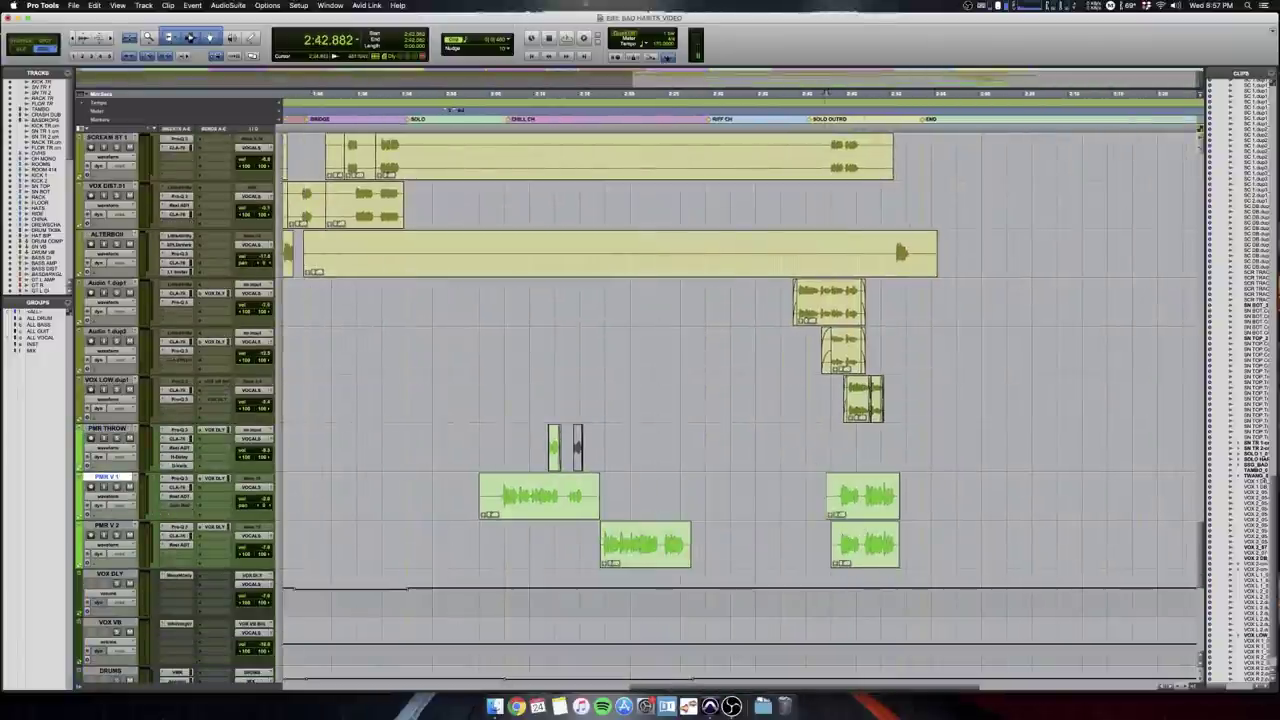
Change the grid value and trim the empty tail off the first PMR V 1 clip in the CHILL CH section.
click(511, 41)
click(528, 32)
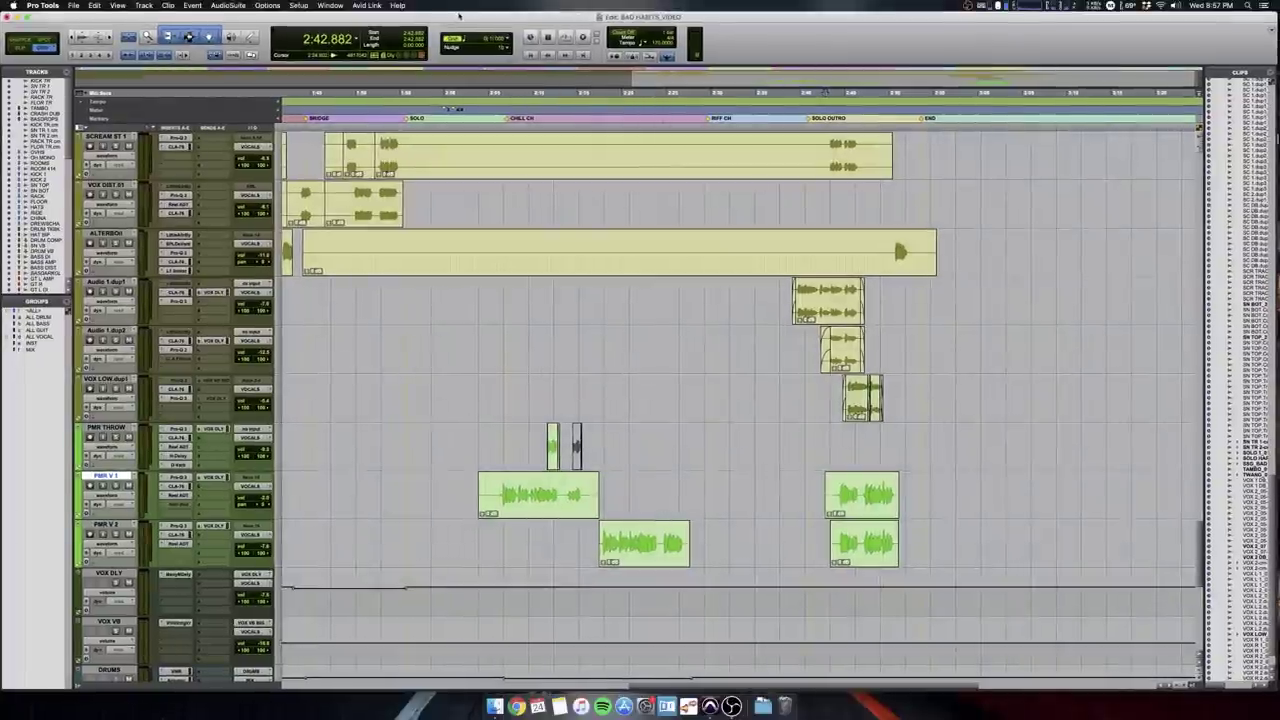
click(497, 537)
key(t)
key(t)
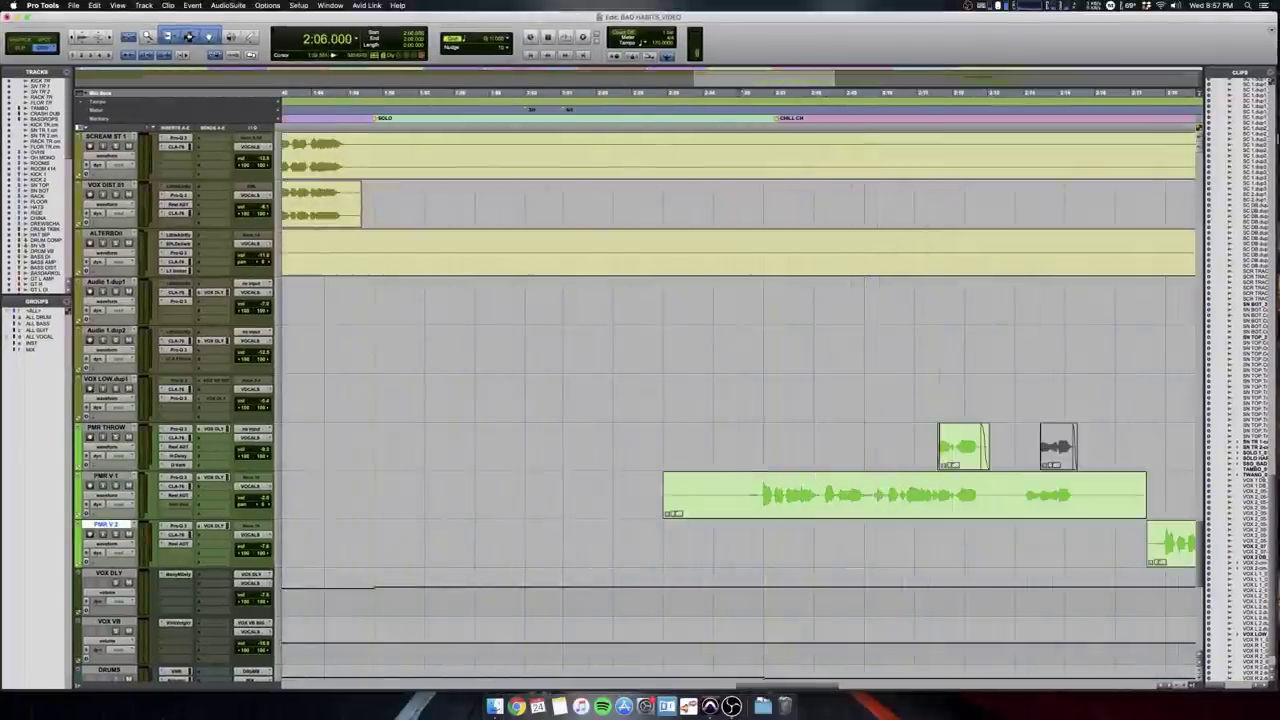
key(r)
scroll(739, 488, right, 5)
scroll(630, 503, left, 1)
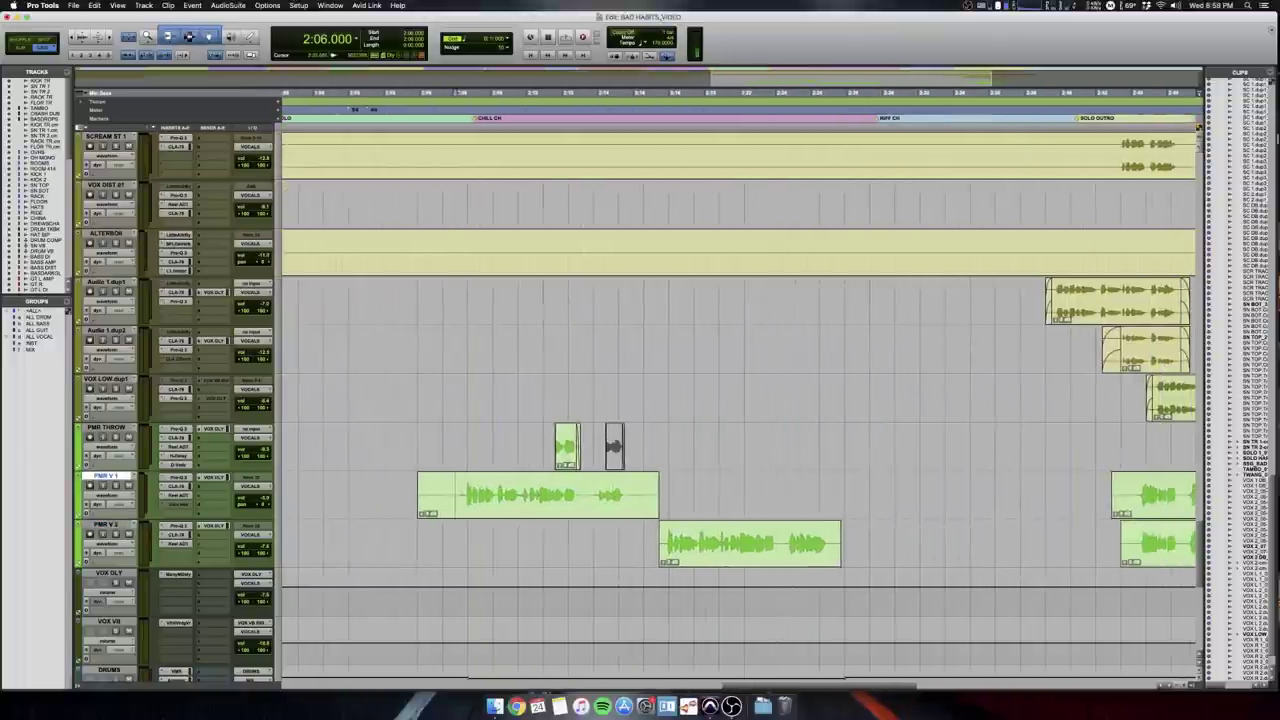
click(653, 493)
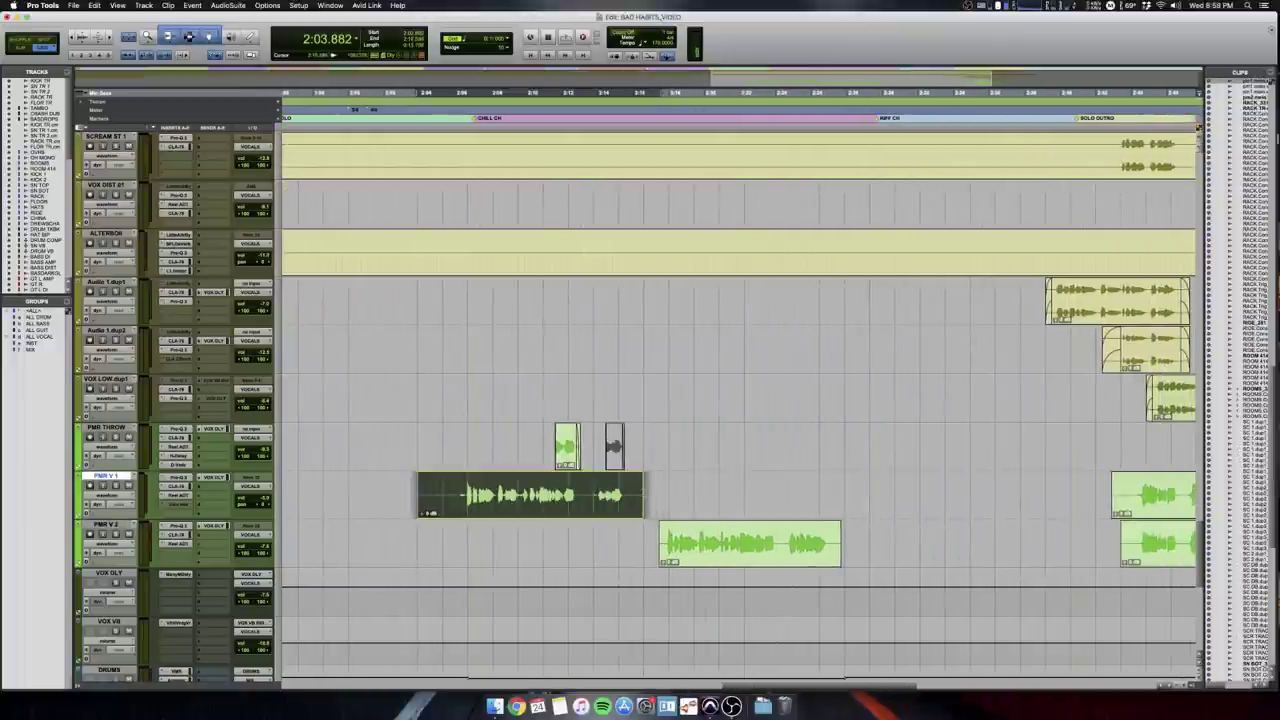
Place the cursor at 2:05.647 in the first PMR V 1 clip and view the PMR clips through the outro.
click(449, 478)
key(t)
key(t)
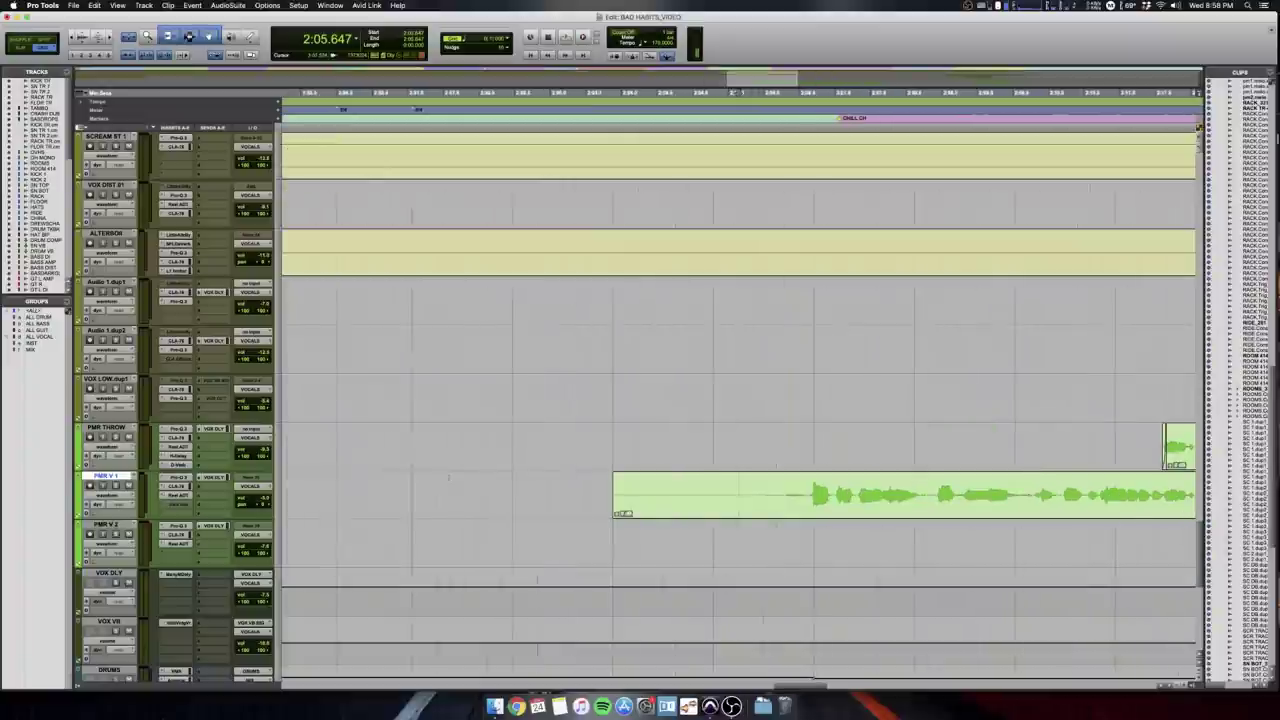
key(r)
key(r)
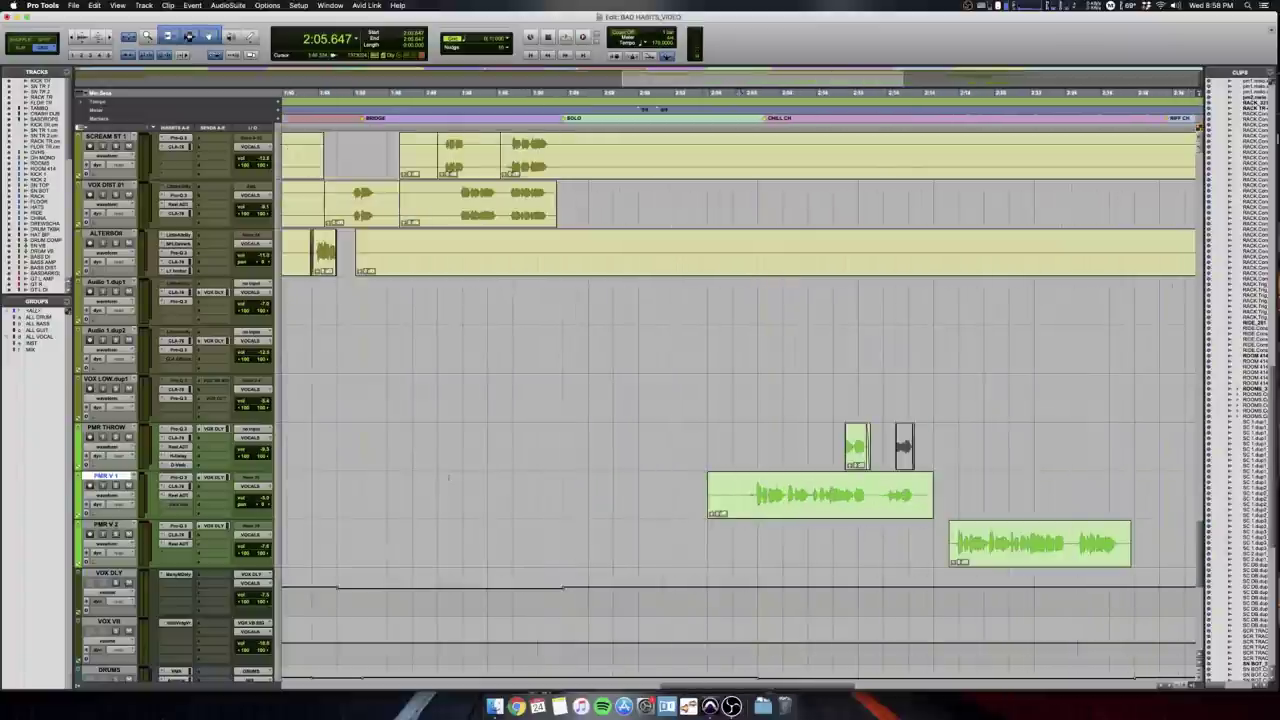
key(r)
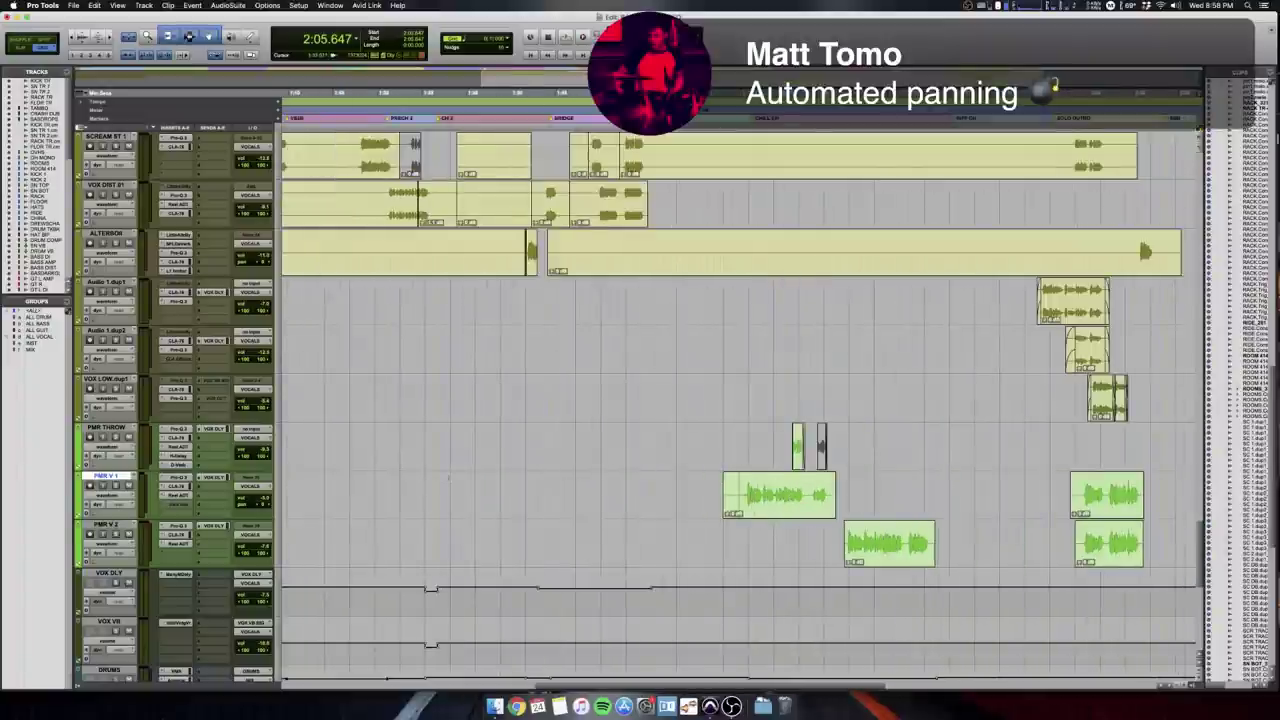
scroll(449, 478, right, 5)
scroll(449, 478, down, 1)
scroll(449, 478, right, 3)
scroll(449, 478, up, 1)
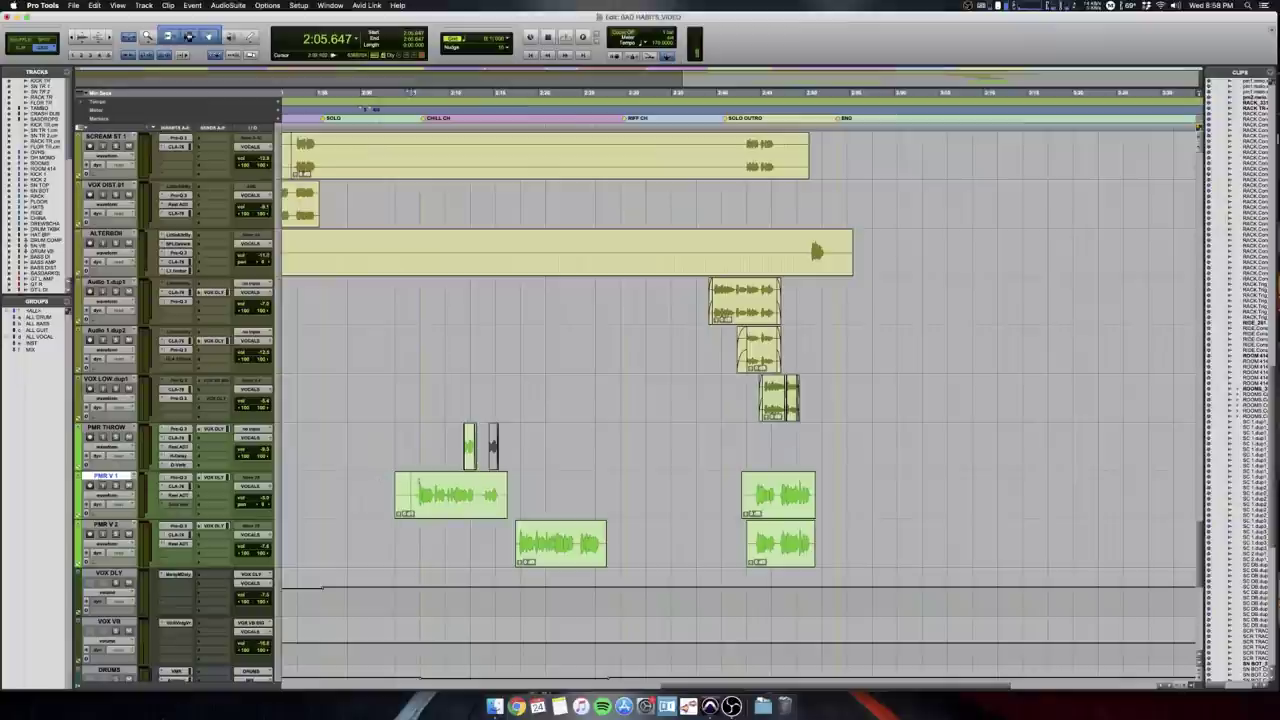
Play from 2:05.647 with PMR THROW, PMR V 1, PMR V 2 and VOX DLY soloed, then stop and clear the solos.
key(space)
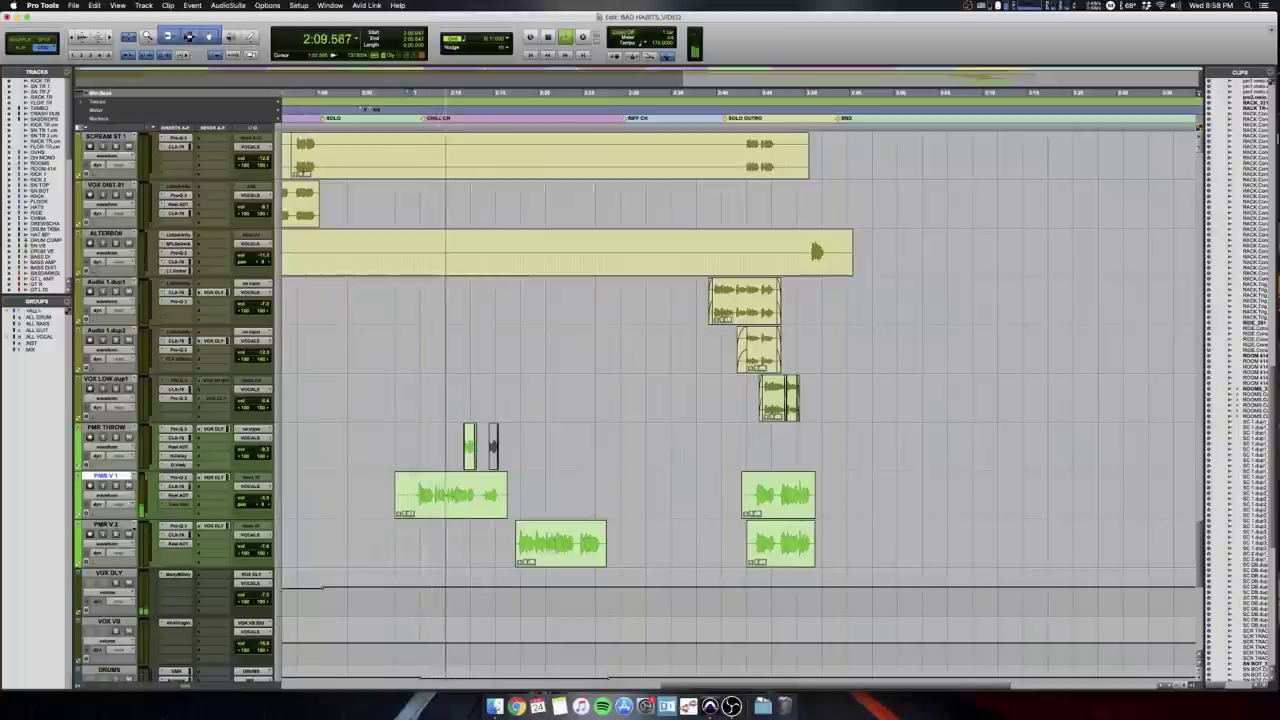
click(110, 573)
shift+click(118, 429)
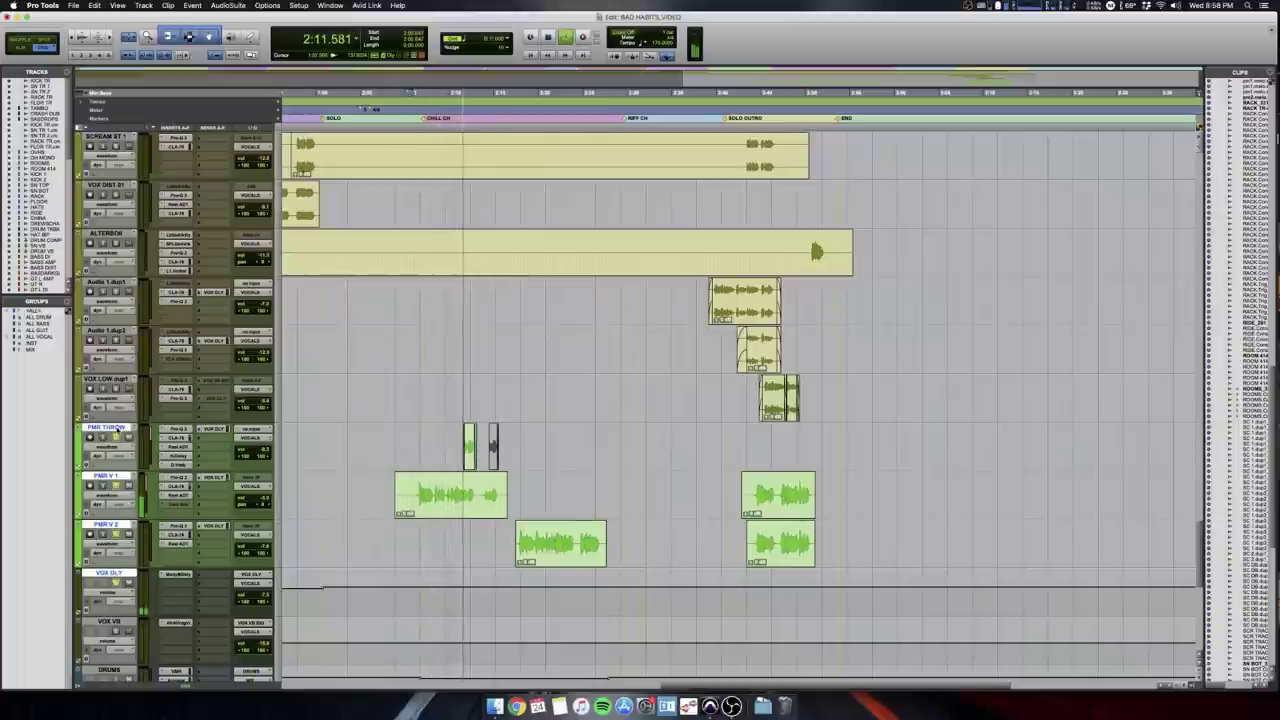
key(shift+s)
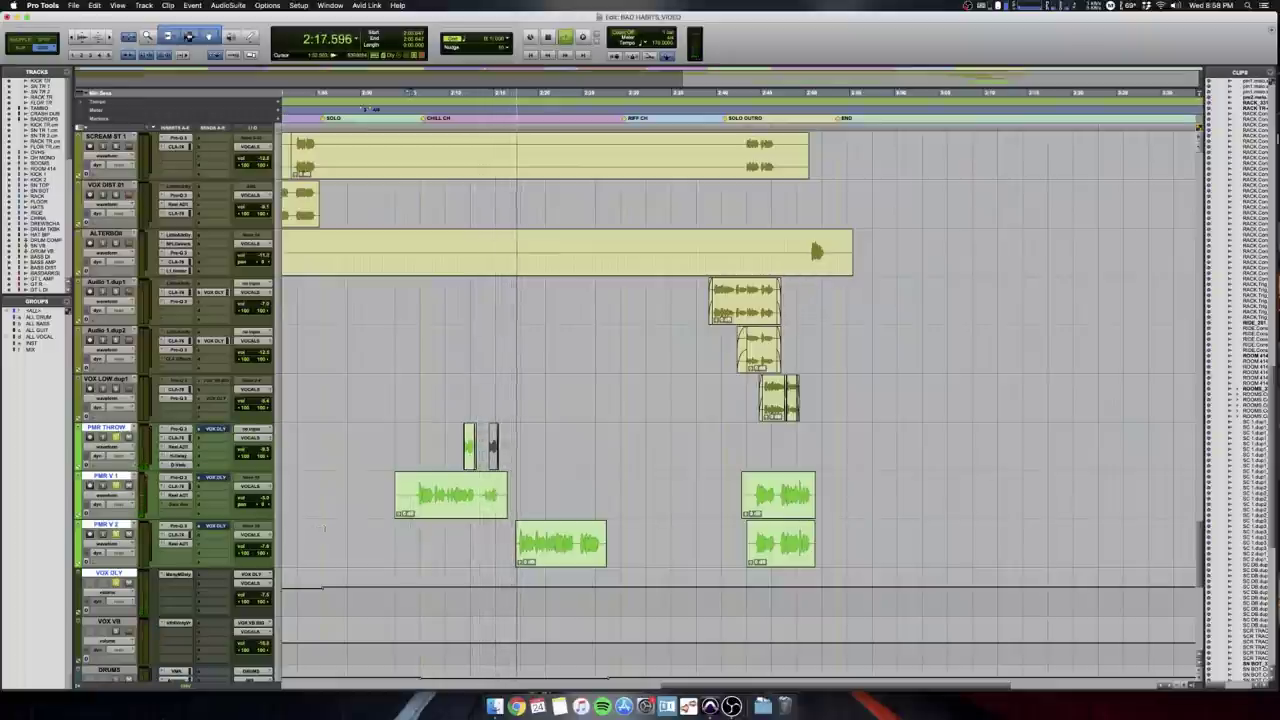
key(space)
alt+shift+click(117, 486)
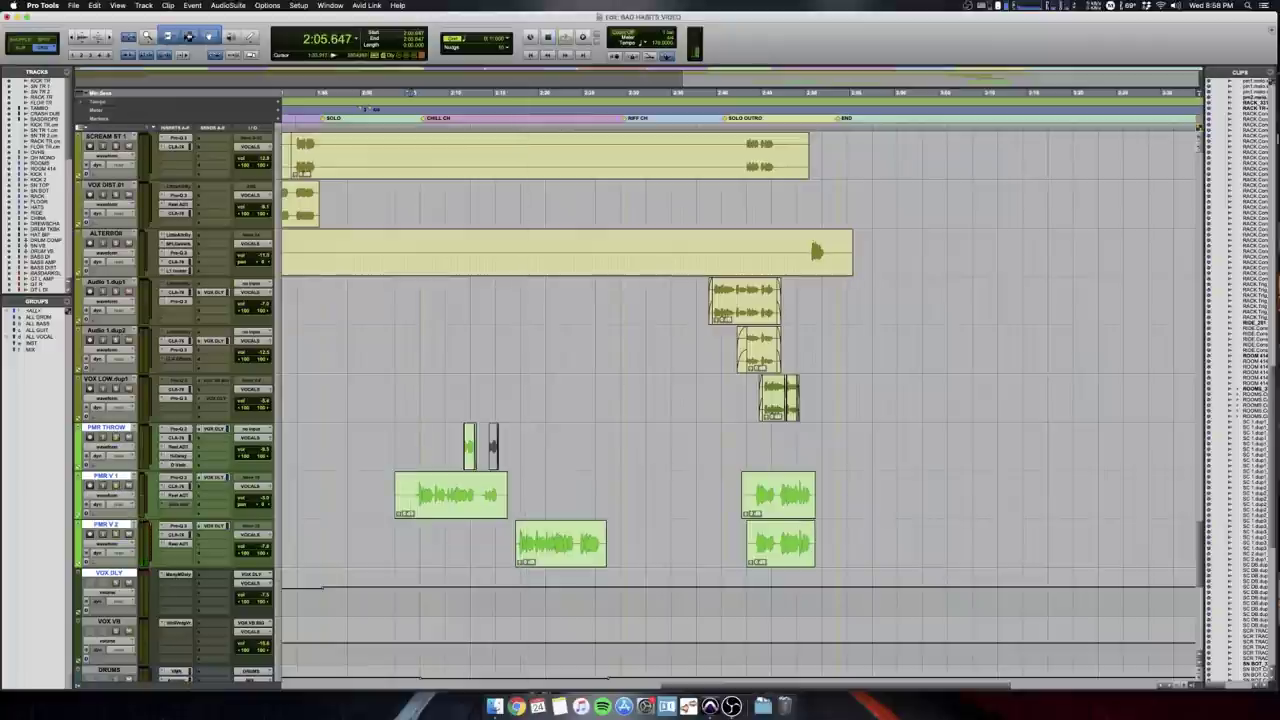
Inspect PMR V 1's Real ADT settings and play its CHILL CH clip from 2:06.352.
click(106, 476)
key(t)
key(t)
scroll(740, 400, right, 3)
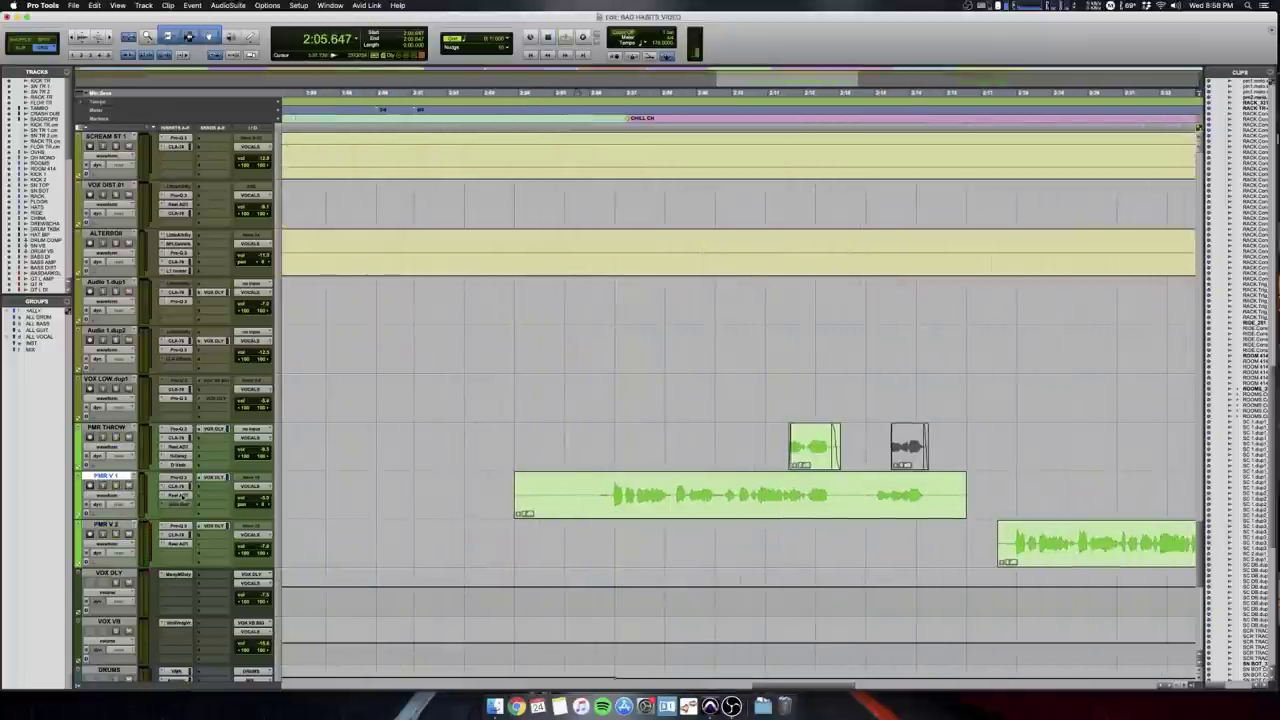
click(178, 496)
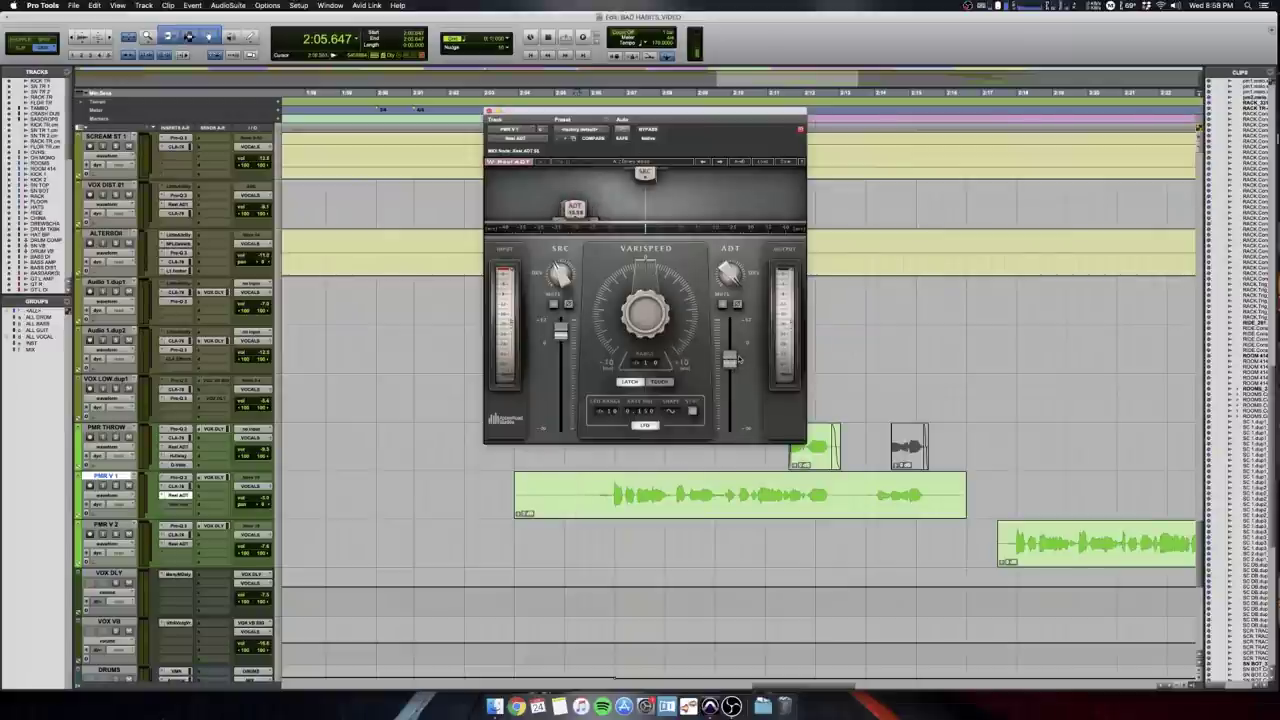
click(598, 486)
key(space)
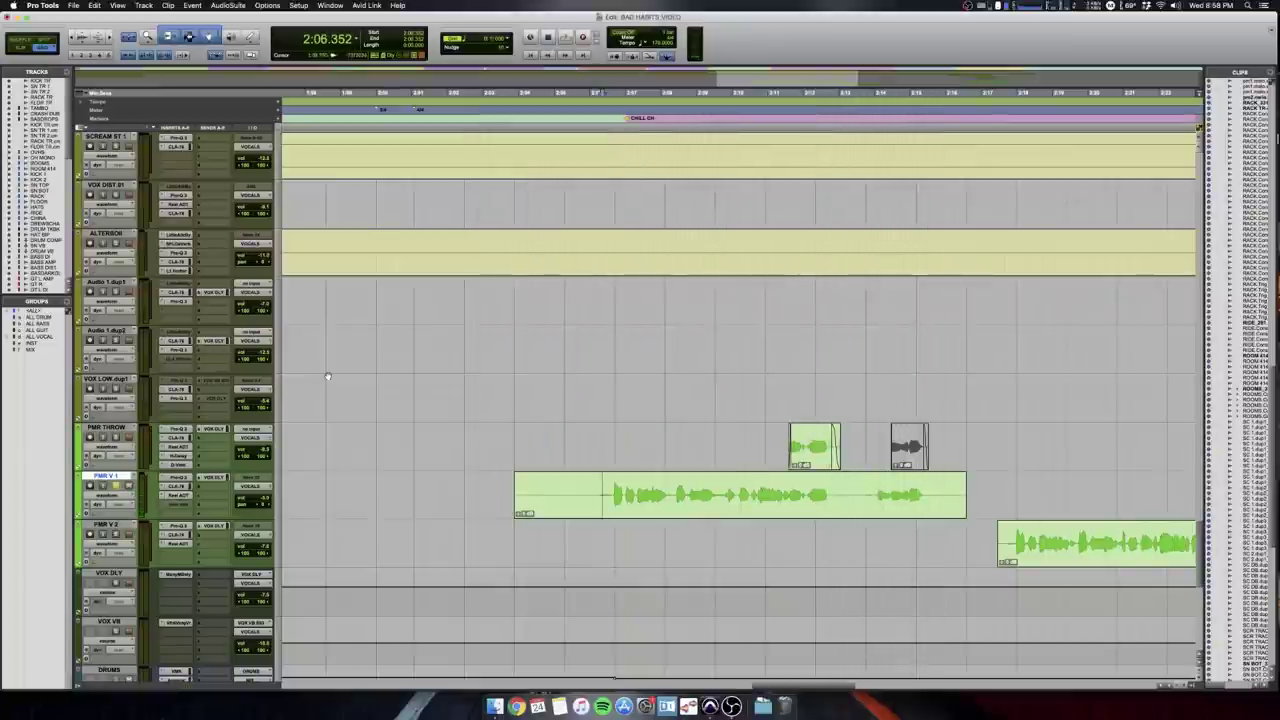
Play the PMR V 1 outro clip from 2:44.470 and stop after its vocals.
key(super+bracketleft)
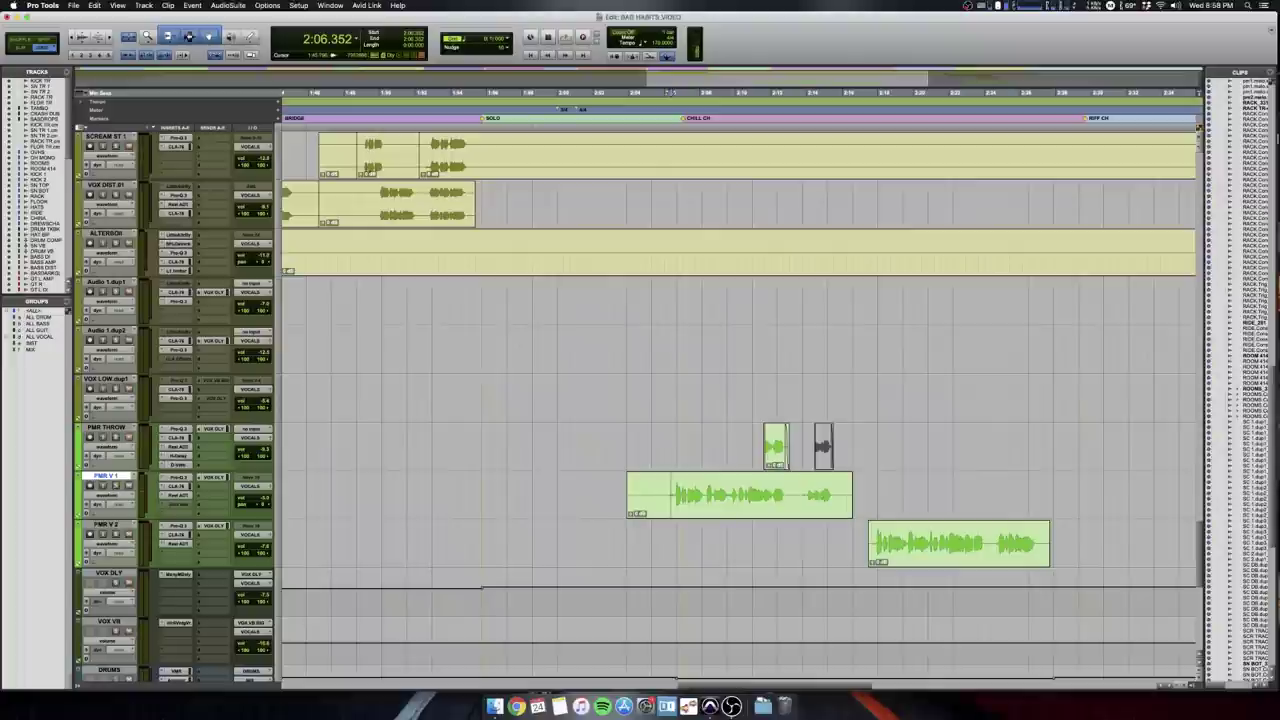
scroll(735, 569, right, 4)
scroll(735, 569, up, 1)
scroll(735, 569, right, 3)
key(super+bracketleft)
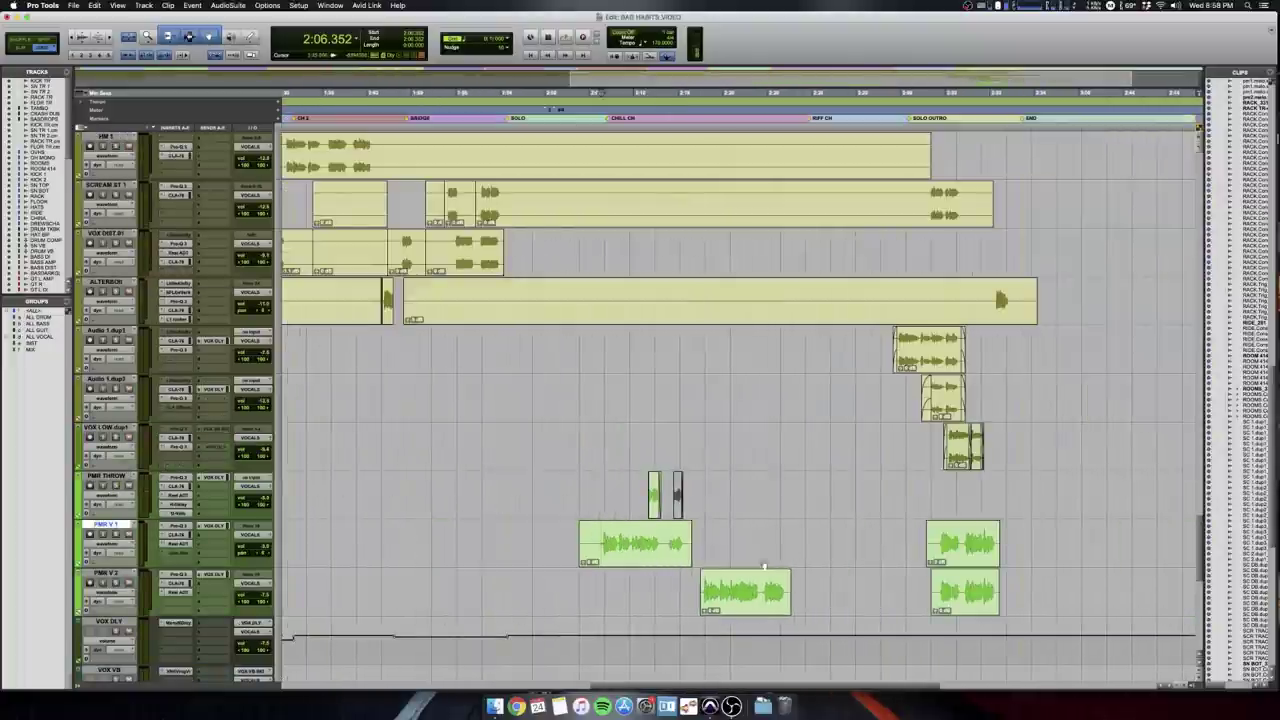
click(994, 282)
key(space)
scroll(740, 400, down, 2)
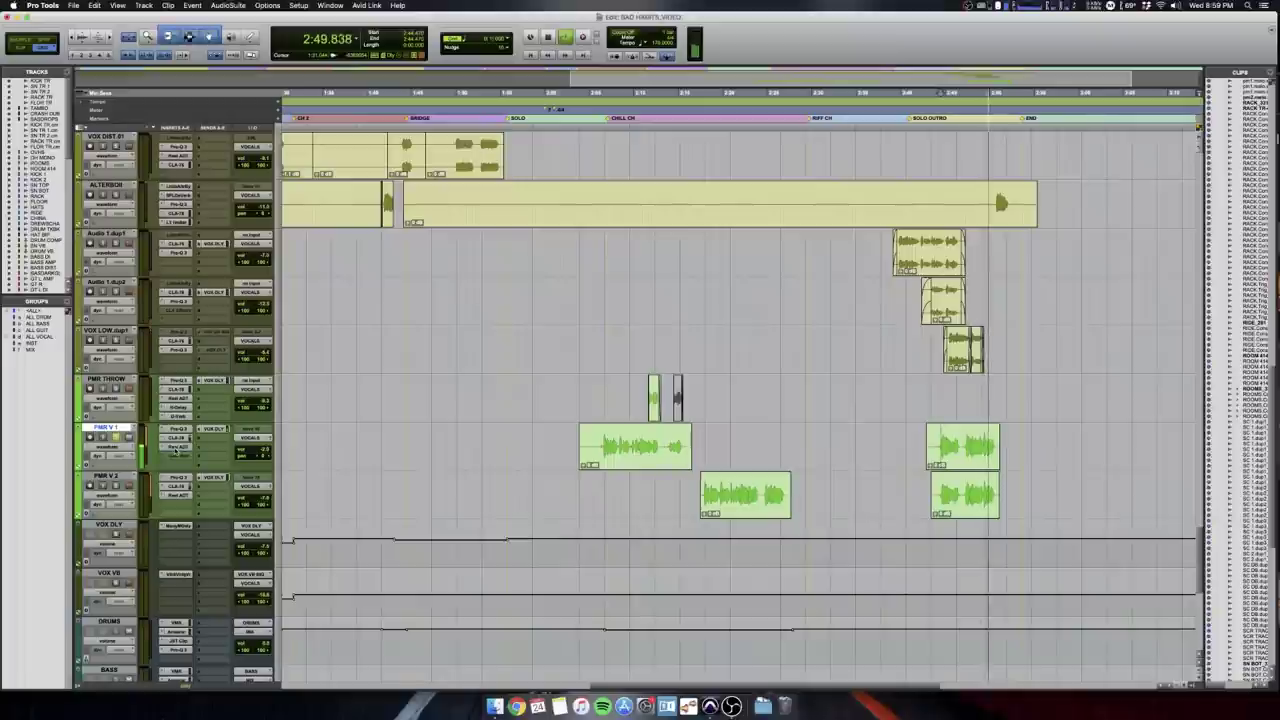
key(space)
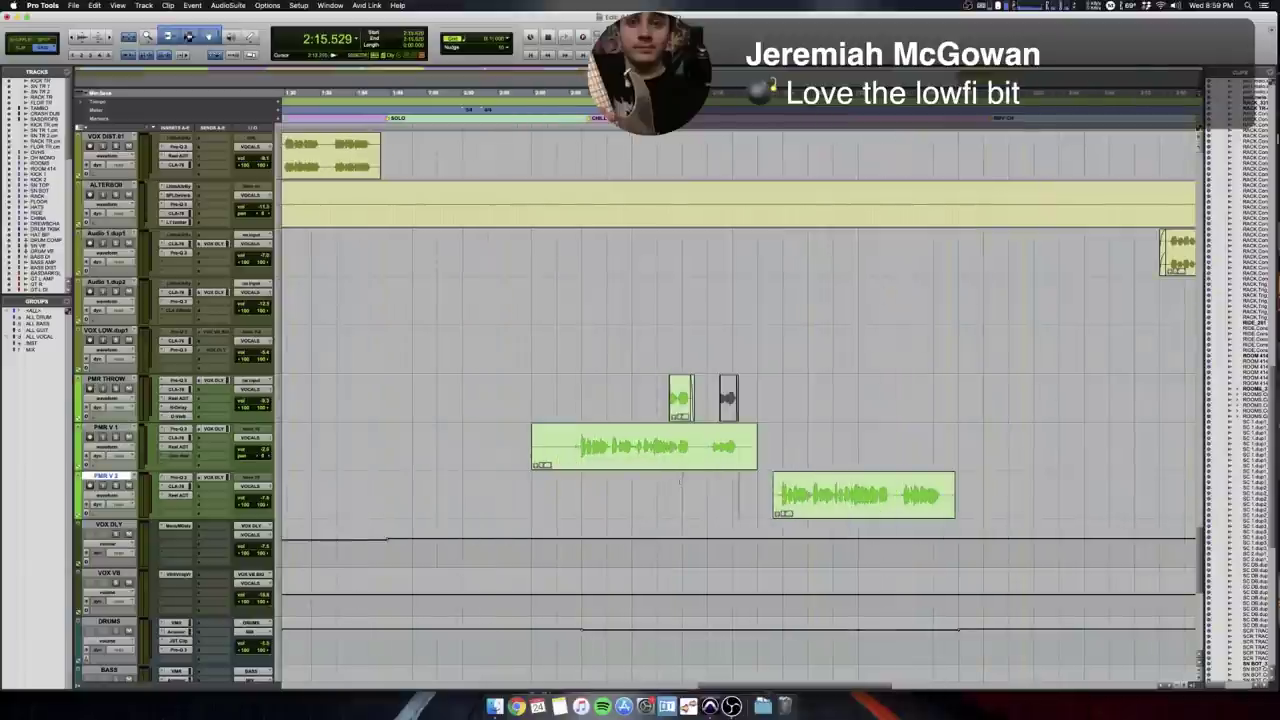
Solo PMR V 2 and slightly trim the start of its clip in the CHILL CH section.
scroll(738, 400, right, 2)
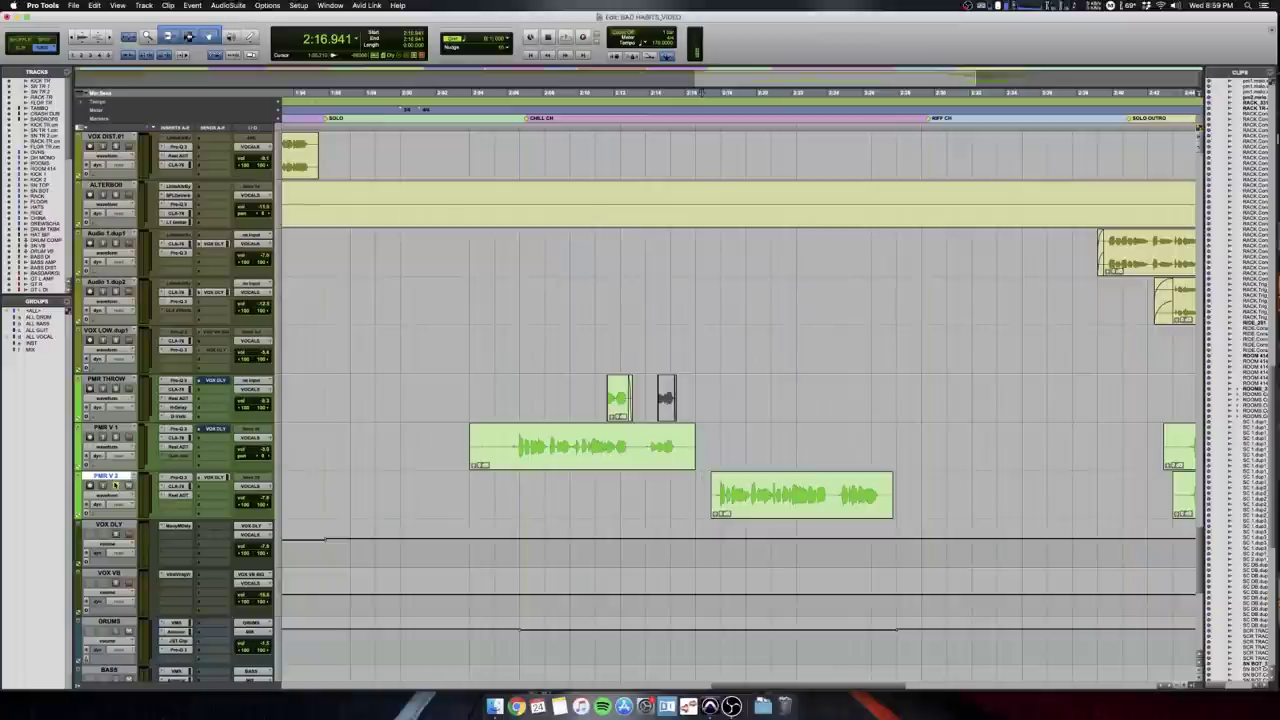
scroll(115, 485, right, 1)
key(r)
click(115, 485)
key(t)
scroll(116, 486, right, 2)
click(115, 485)
drag(595, 492, 599, 492)
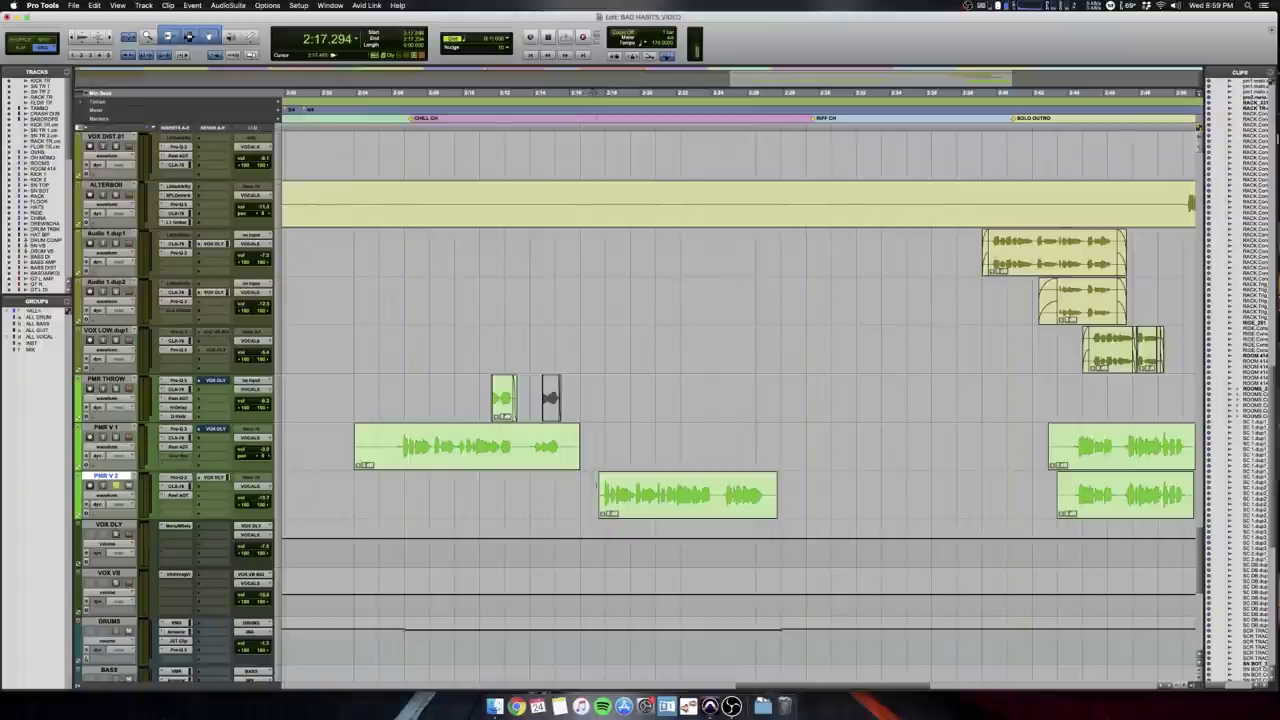
Place the cursor at 2:16.588, before the first PMR V 2 clip, and play it soloed.
scroll(597, 485, right, 1)
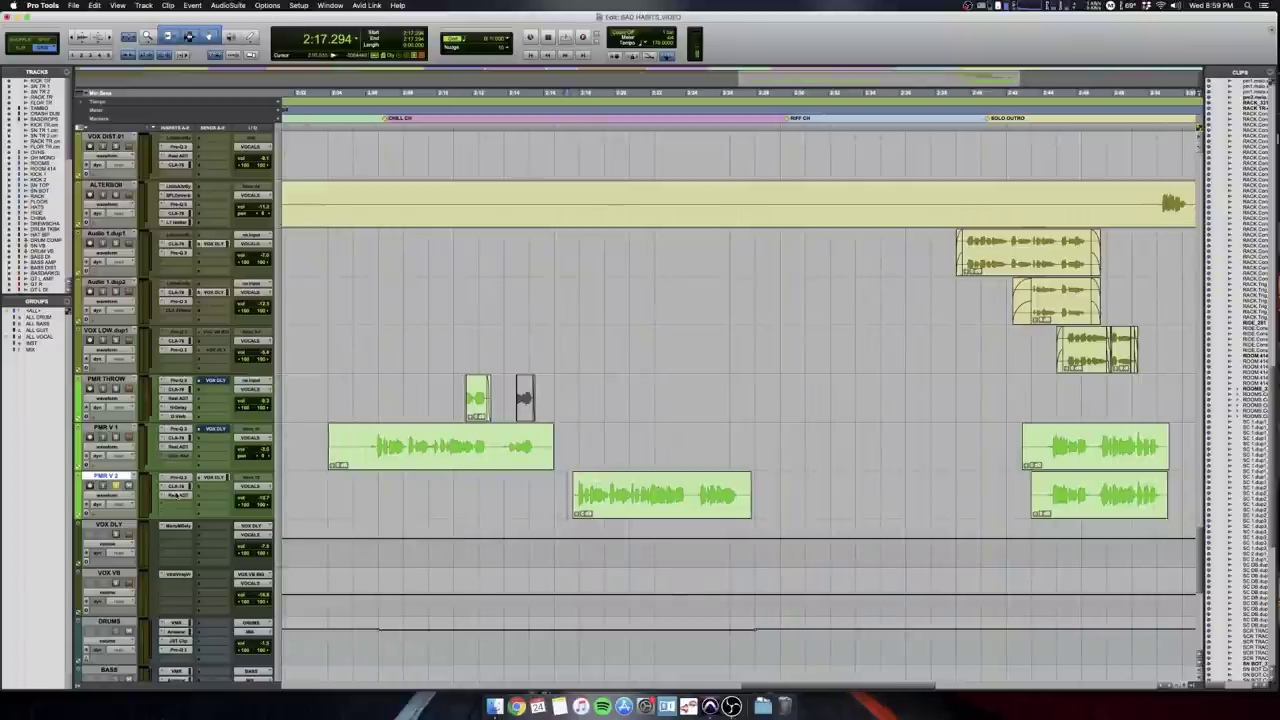
scroll(174, 494, up, 15)
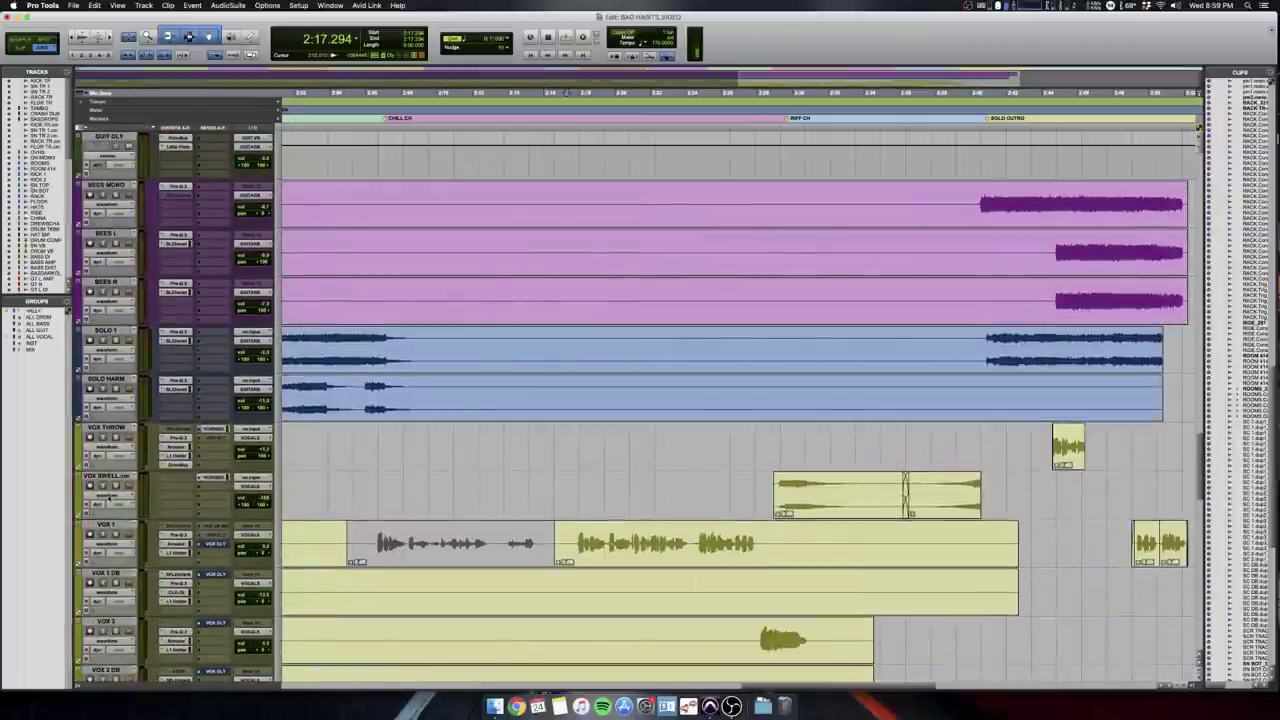
scroll(451, 522, down, 15)
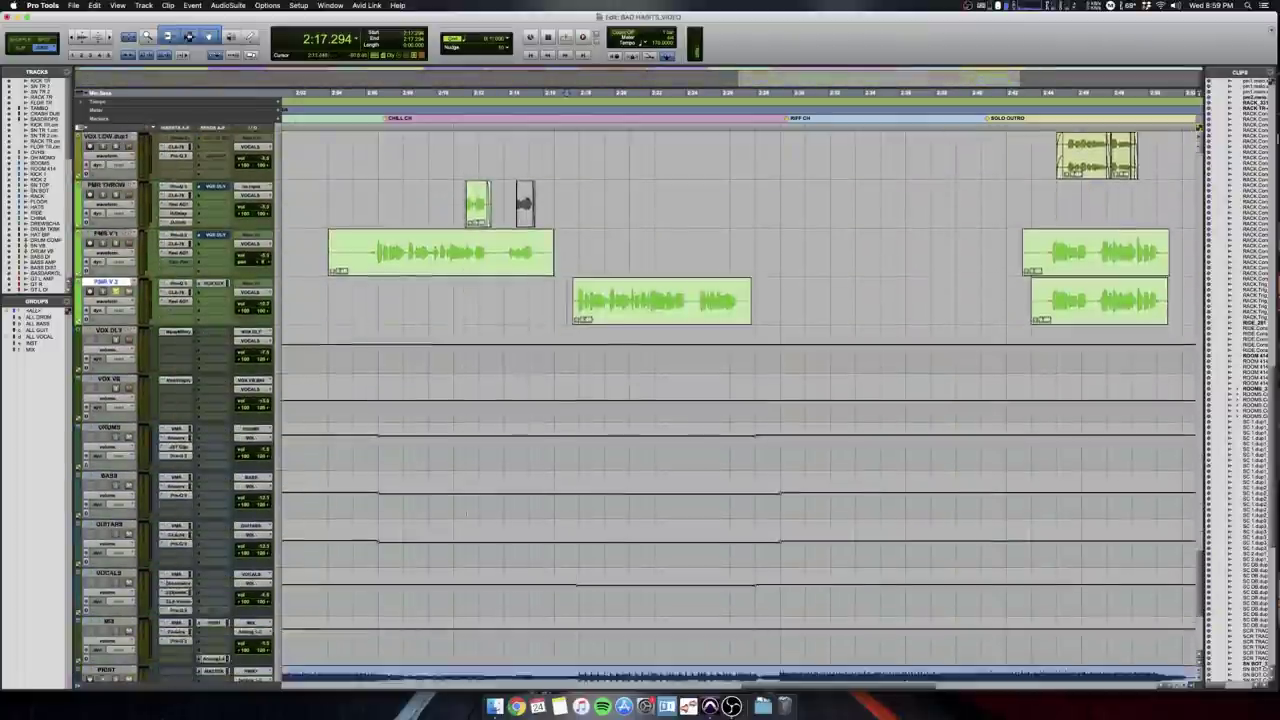
click(534, 437)
key(t)
scroll(536, 438, right, 5)
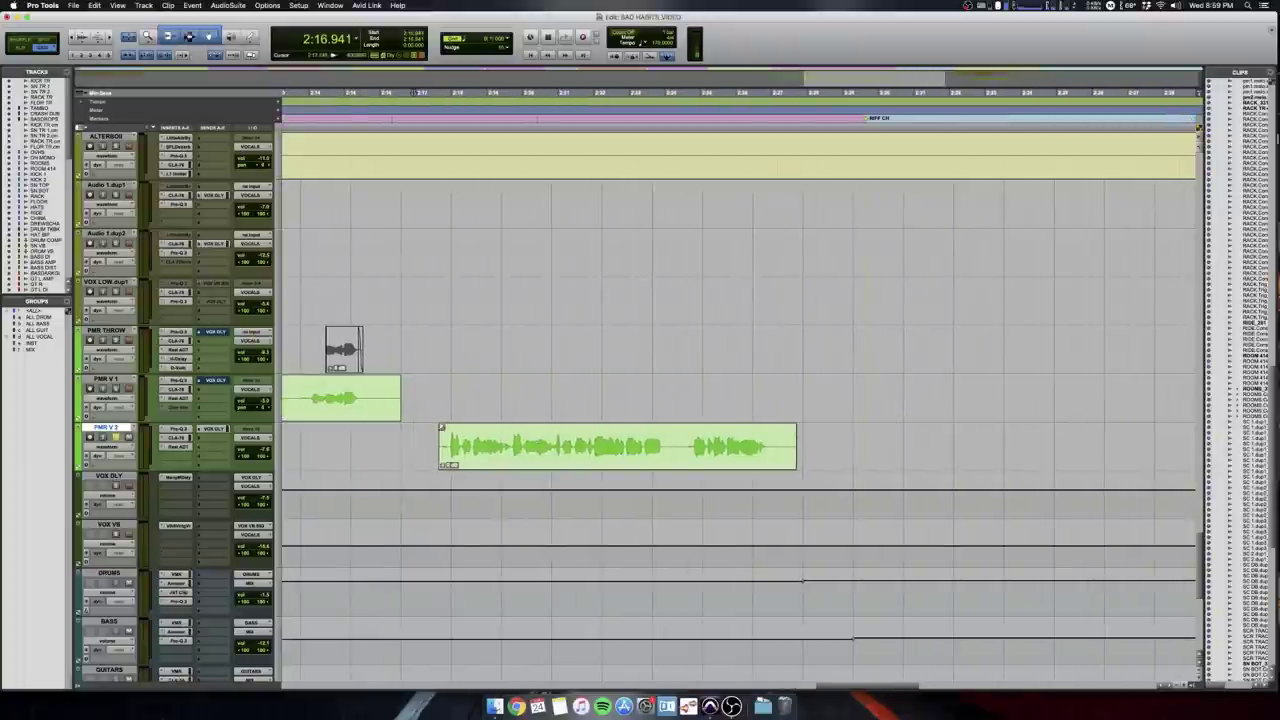
scroll(640, 400, up, 2)
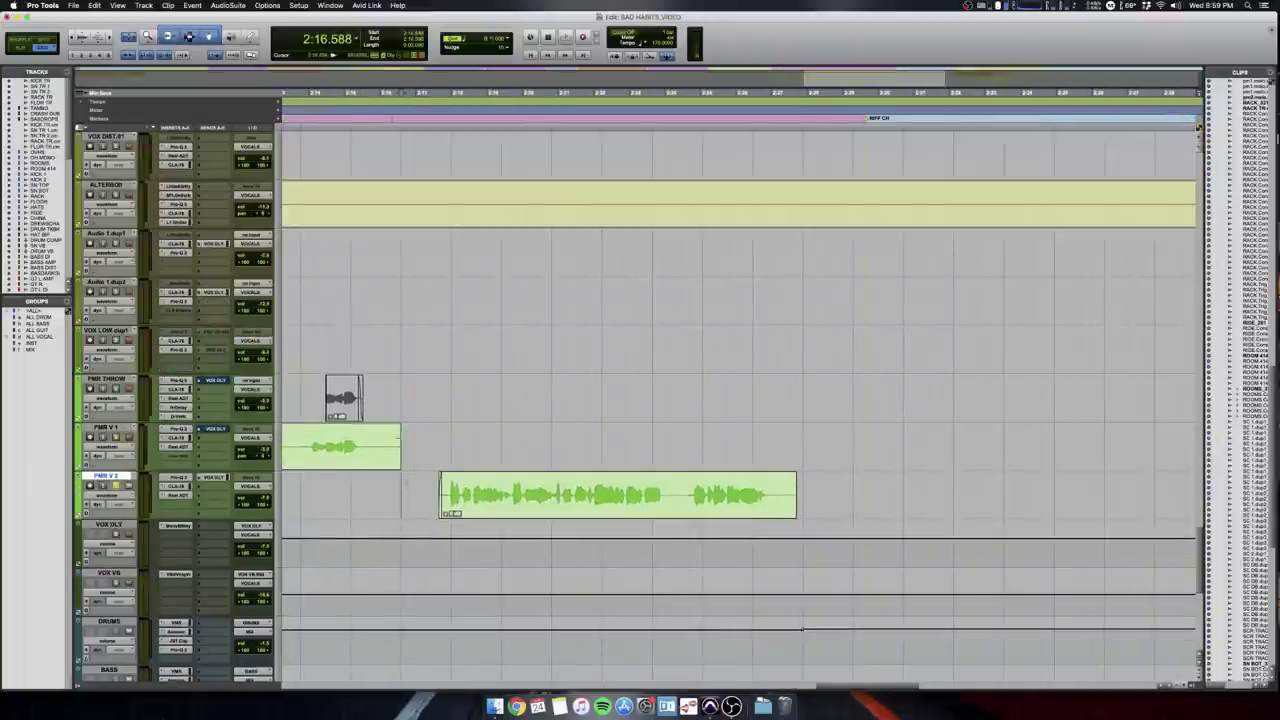
key(space)
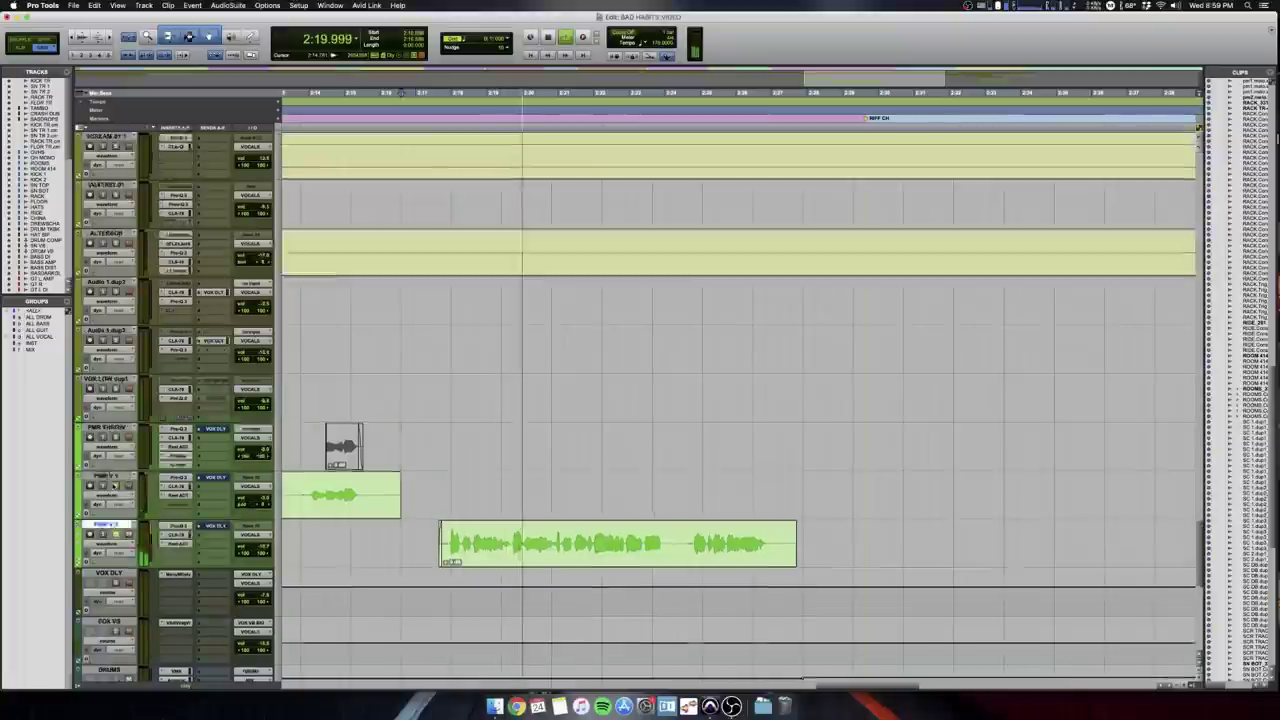
Shrink the track heights to view all vocal tracks across the song during playback, then stop.
scroll(740, 400, up, 10)
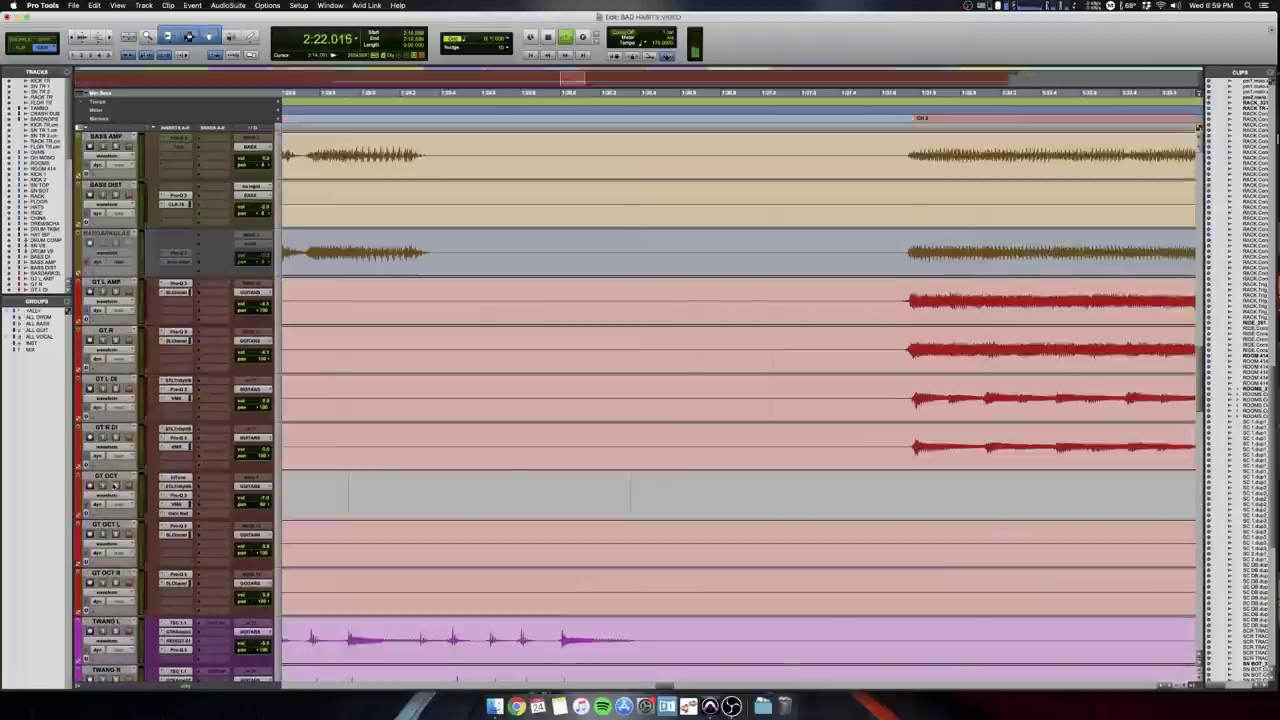
key(e)
key(r)
key(e)
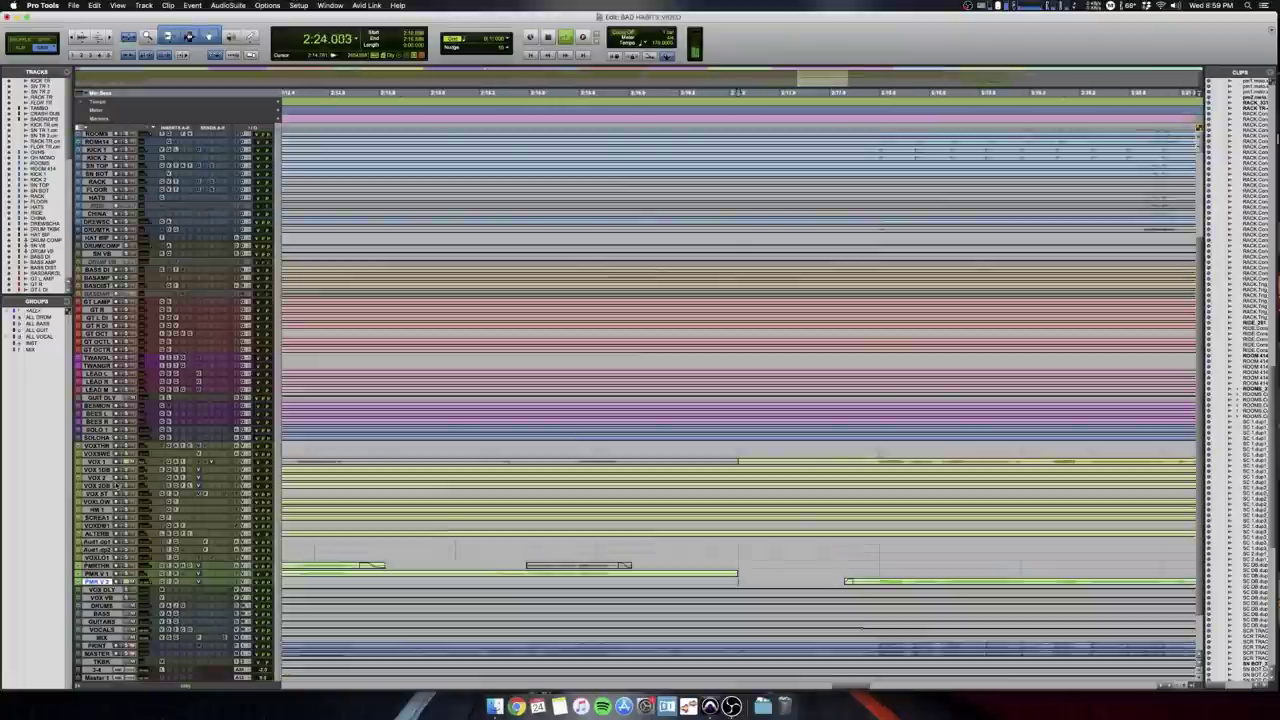
key(alt+a)
alt+click(278, 562)
alt+click(298, 588)
scroll(583, 560, right, 5)
scroll(583, 560, down, 3)
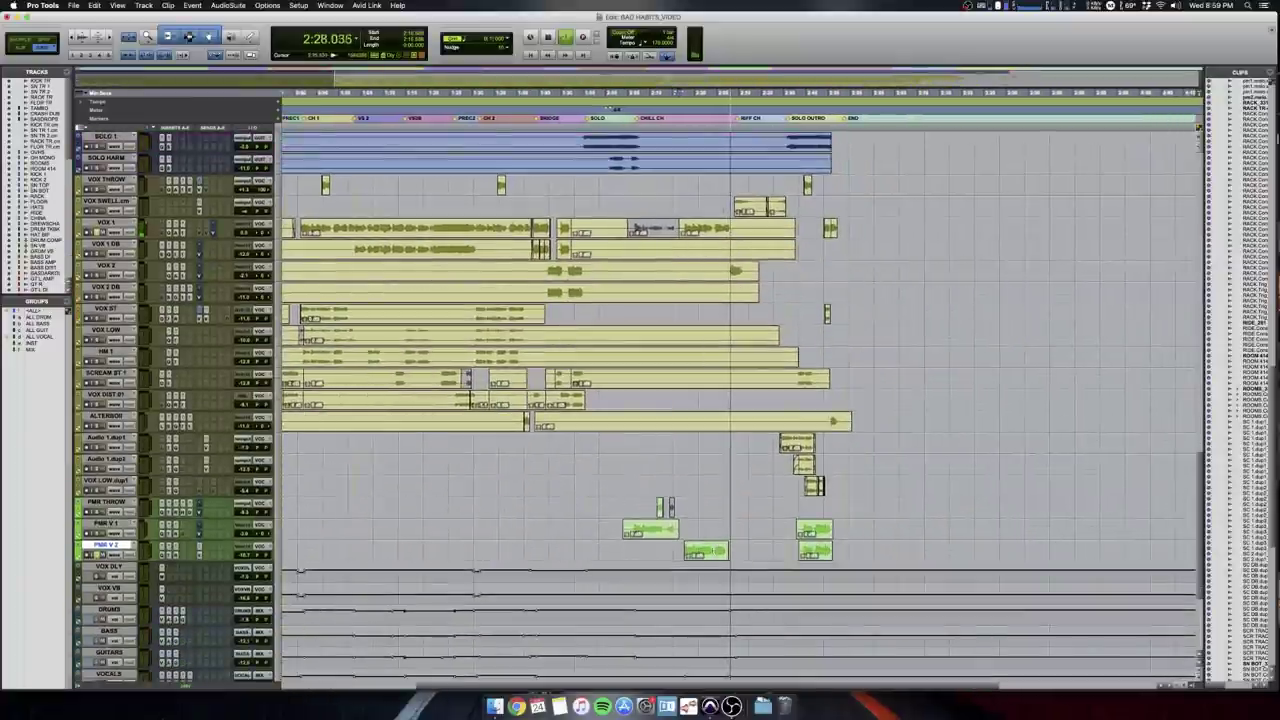
key(space)
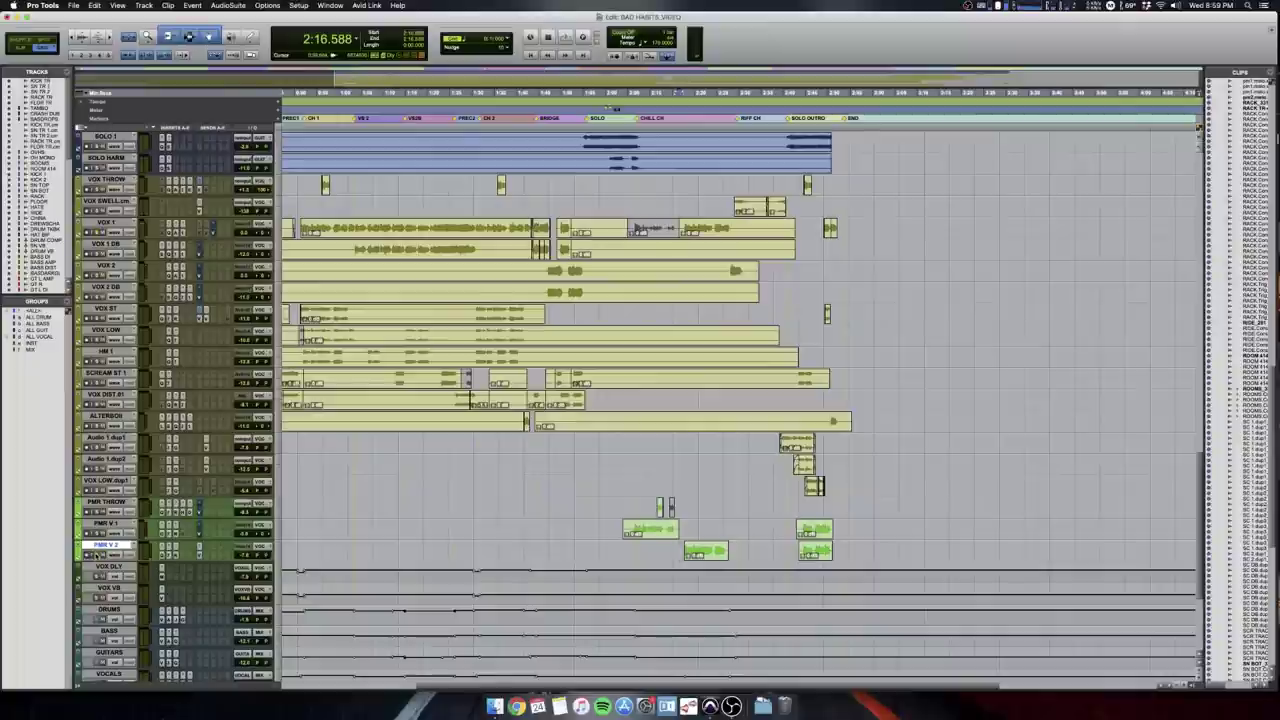
Enlarge the track heights, open PMR V 2's Real ADT and play its CHILL CH clip from 2:17.647.
alt+click(278, 554)
alt+click(298, 565)
click(698, 508)
key(t)
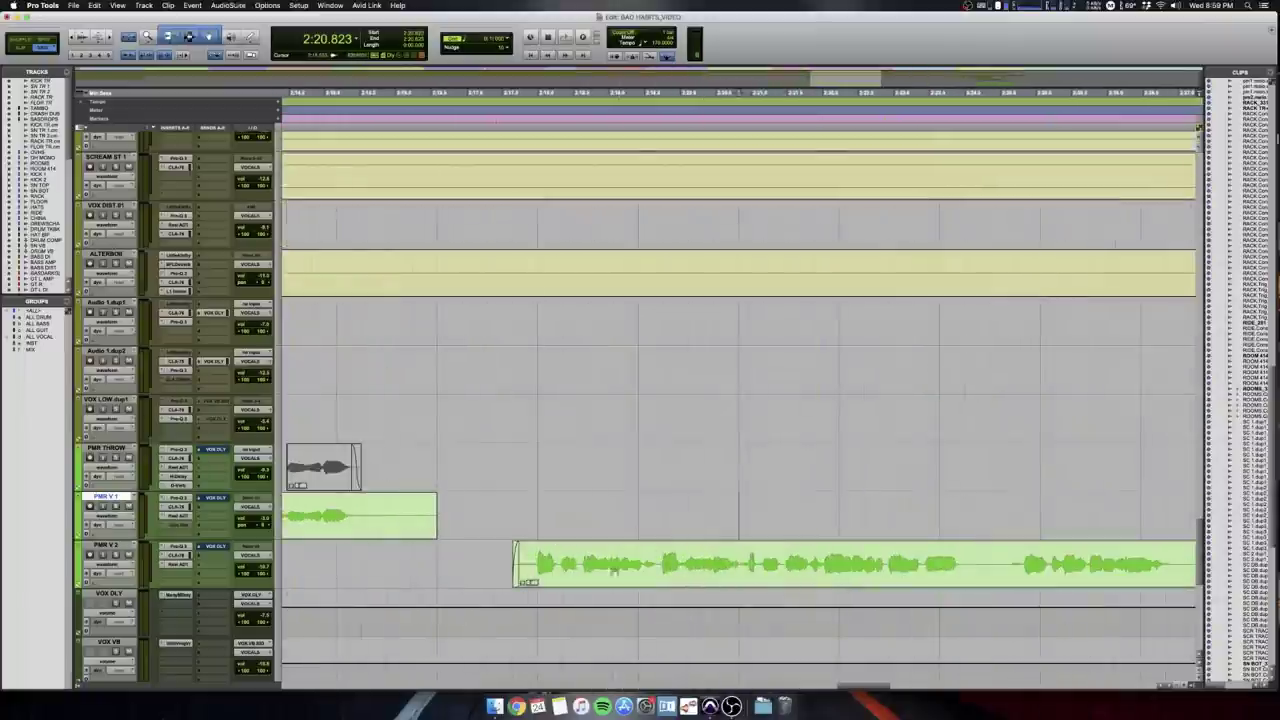
click(491, 549)
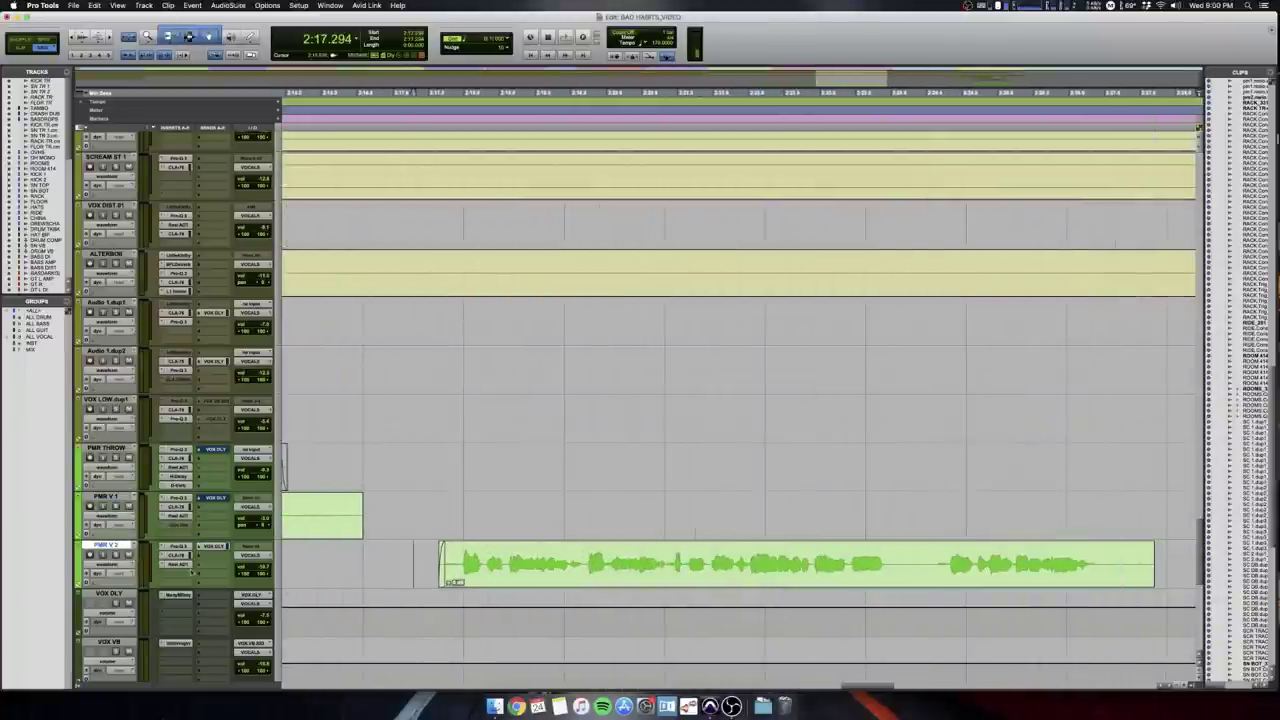
click(178, 566)
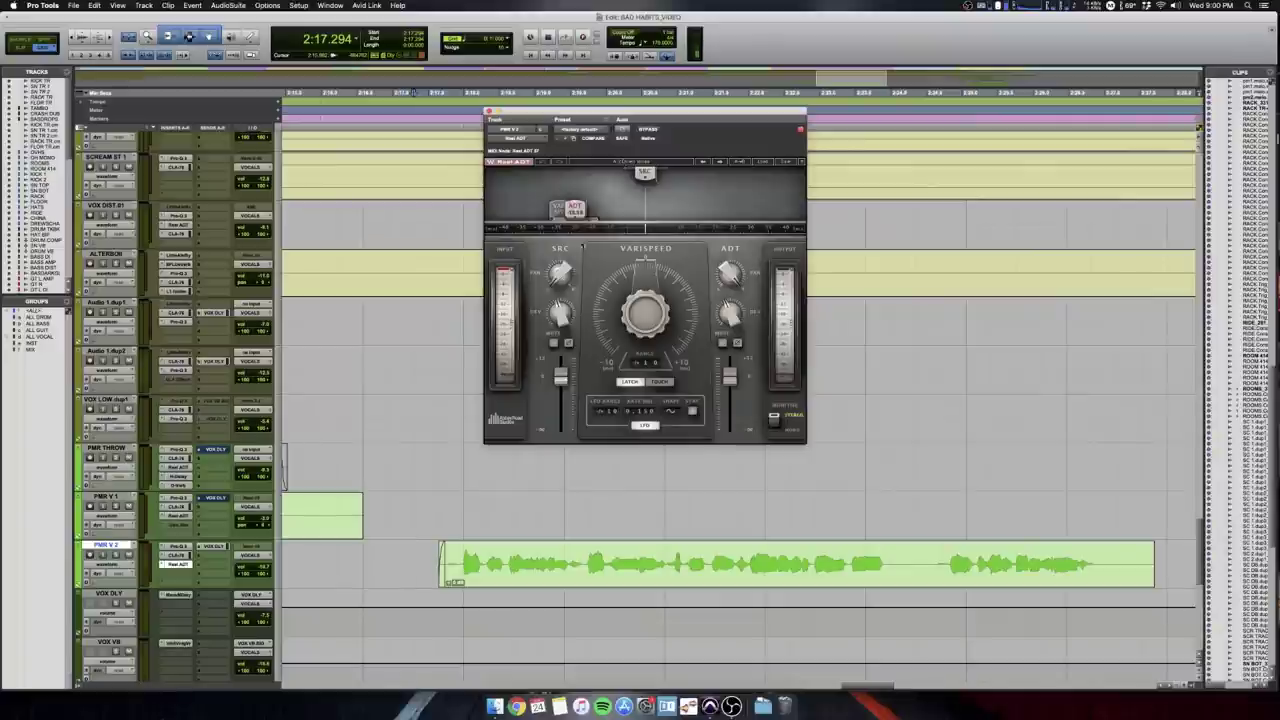
key(space)
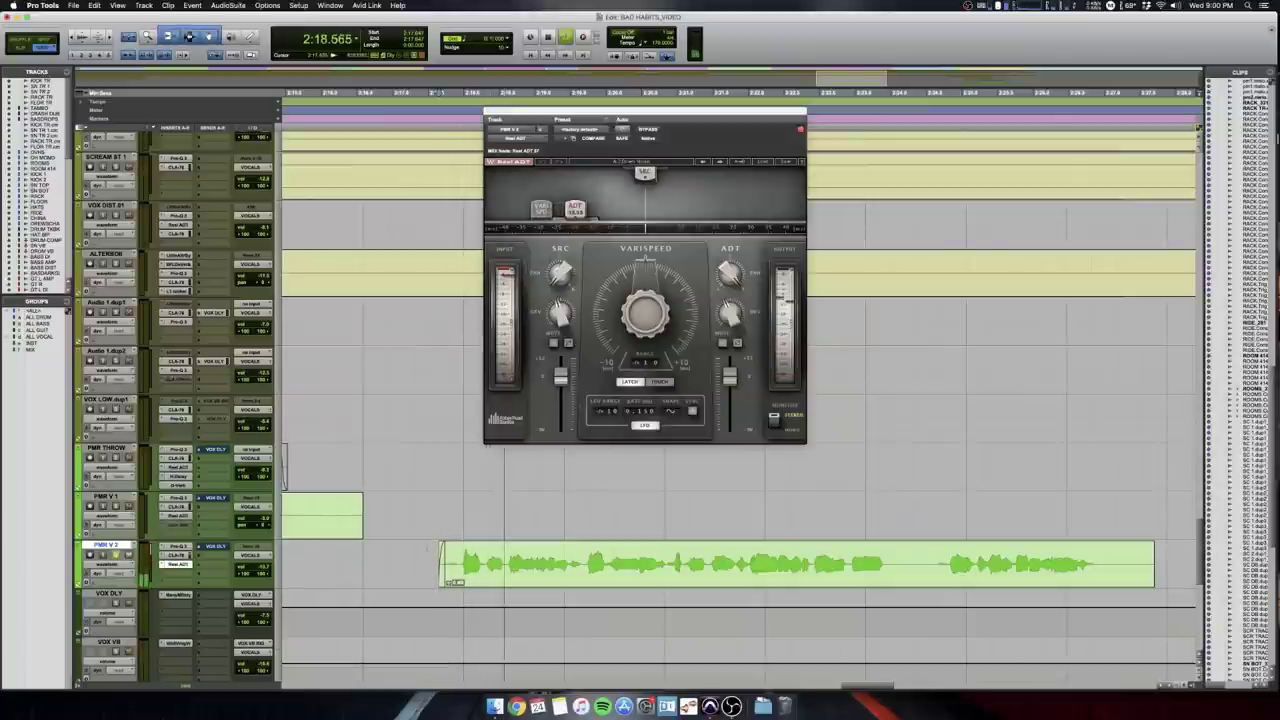
Close the Real ADT window and replay the PMR V 2 clip with the other tracks from 2:17.647.
key(r)
key(r)
scroll(425, 548, right, 3)
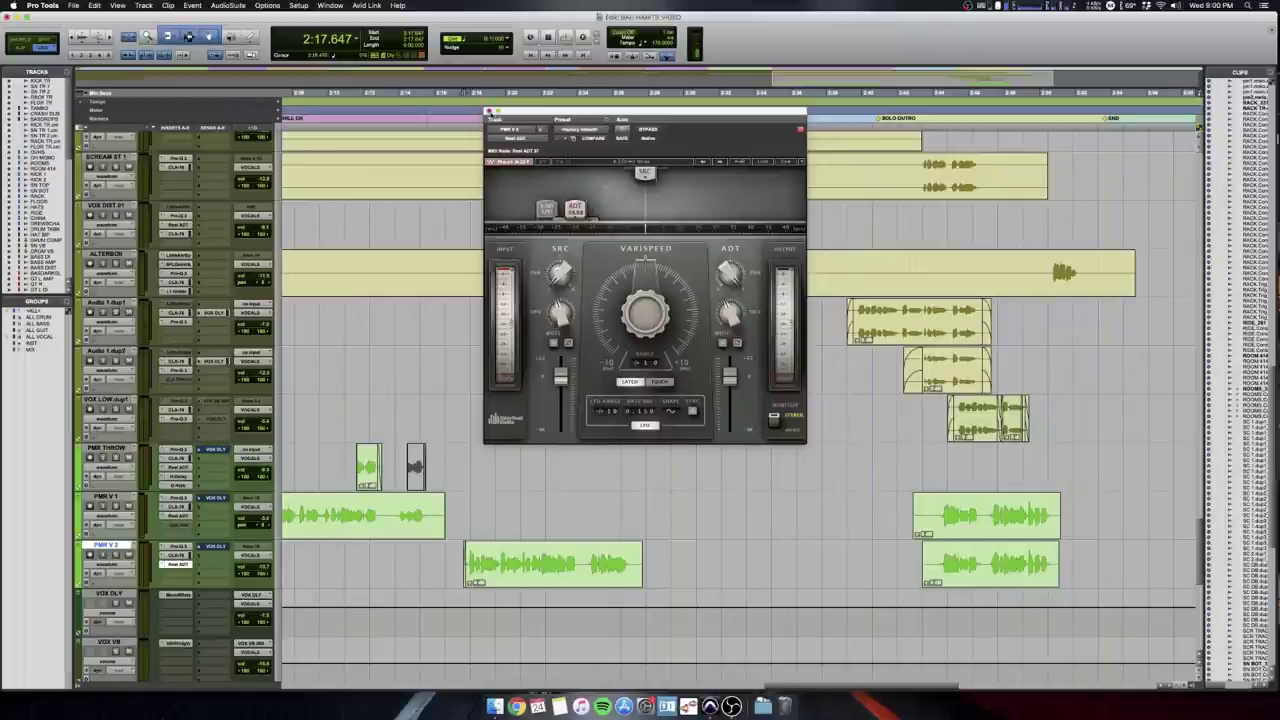
click(490, 112)
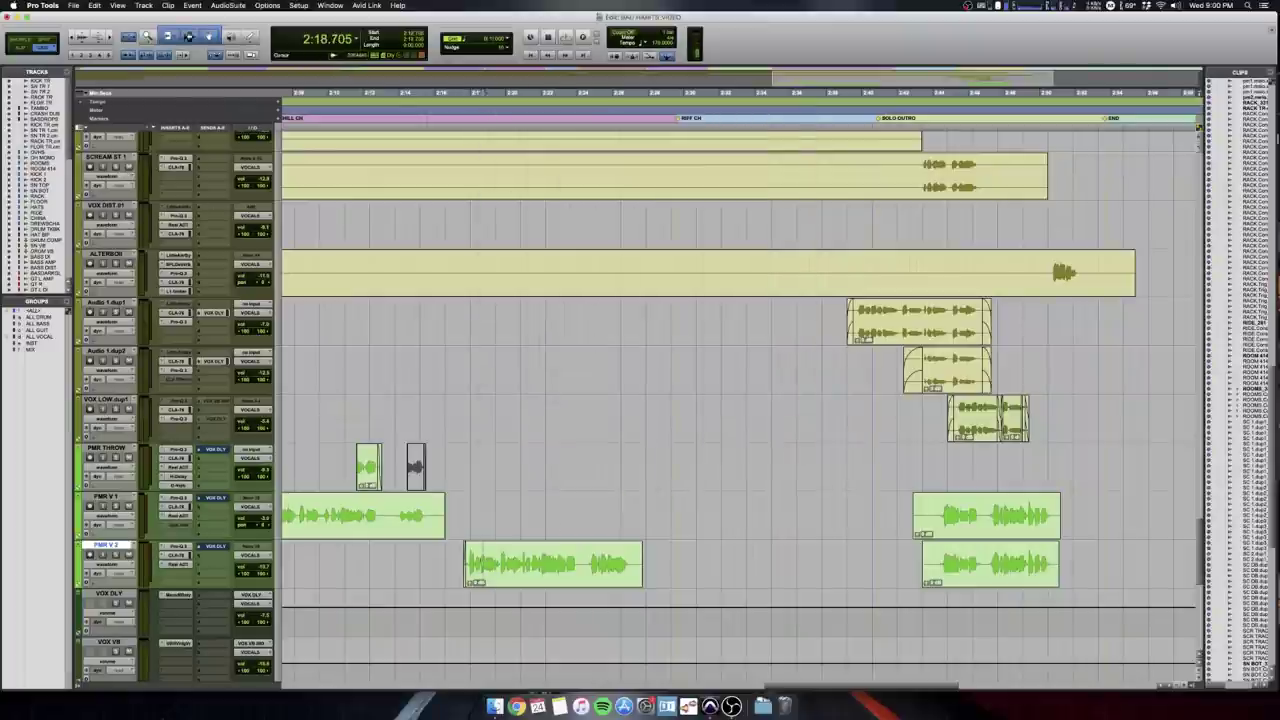
key(space)
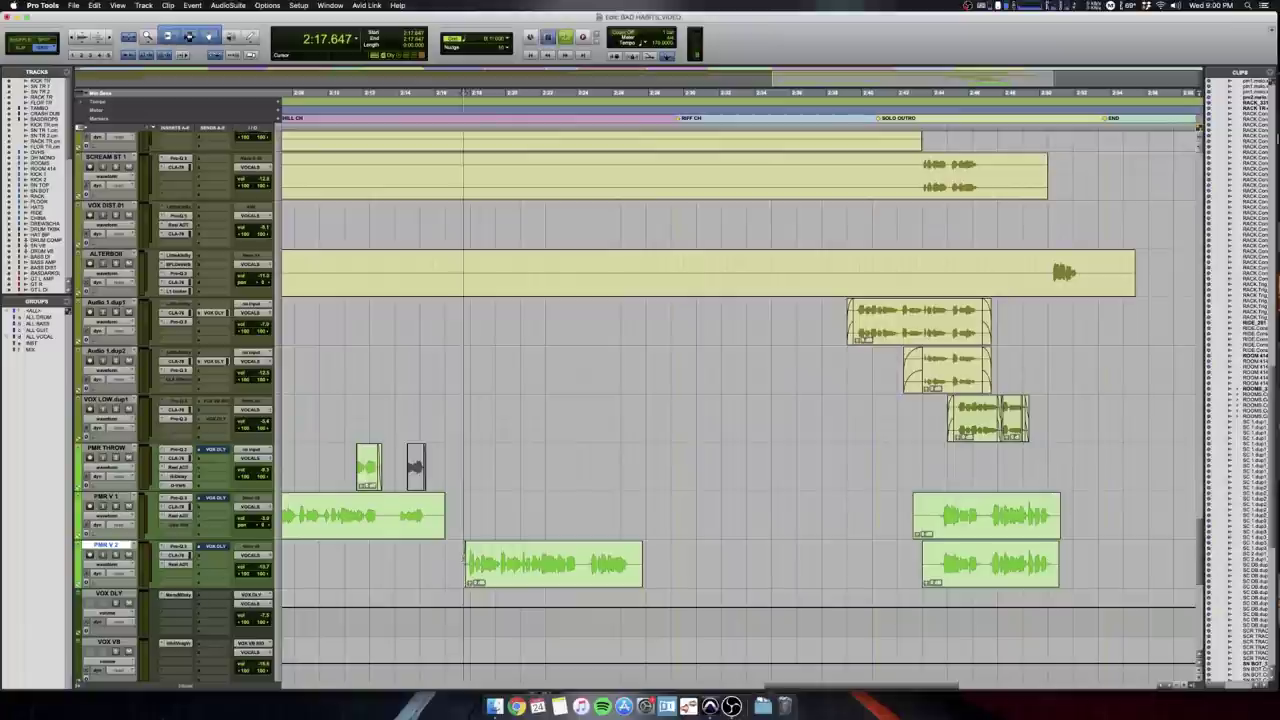
Review the vocal tracks through the outro during playback and place the cursor before the Audio 1.dup2 clip.
scroll(453, 559, up, 5)
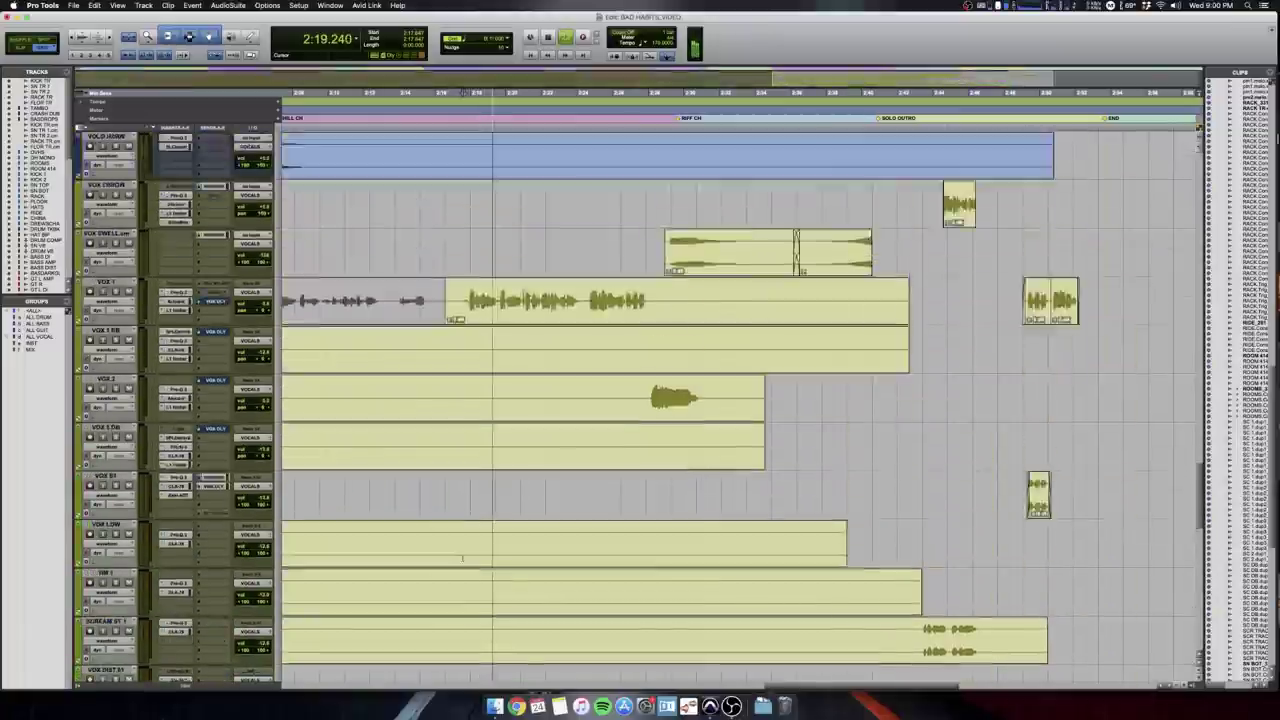
scroll(453, 559, down, 2)
scroll(453, 559, down, 3)
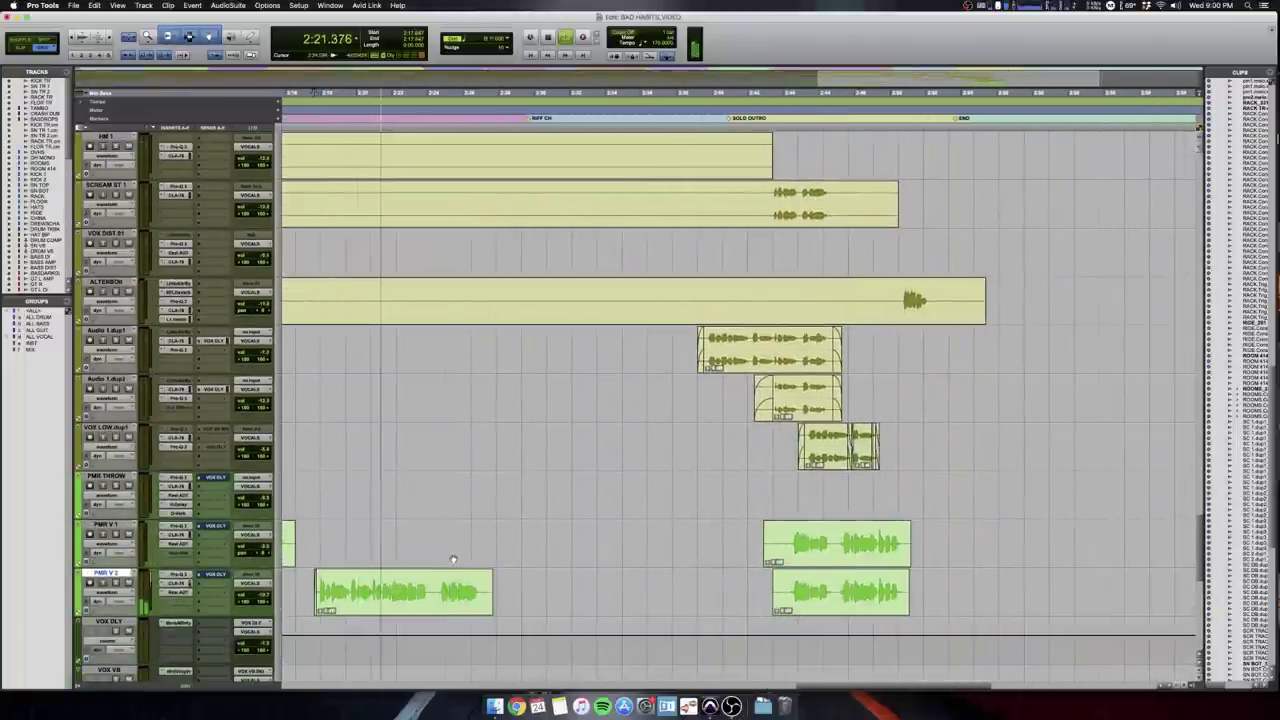
key(r)
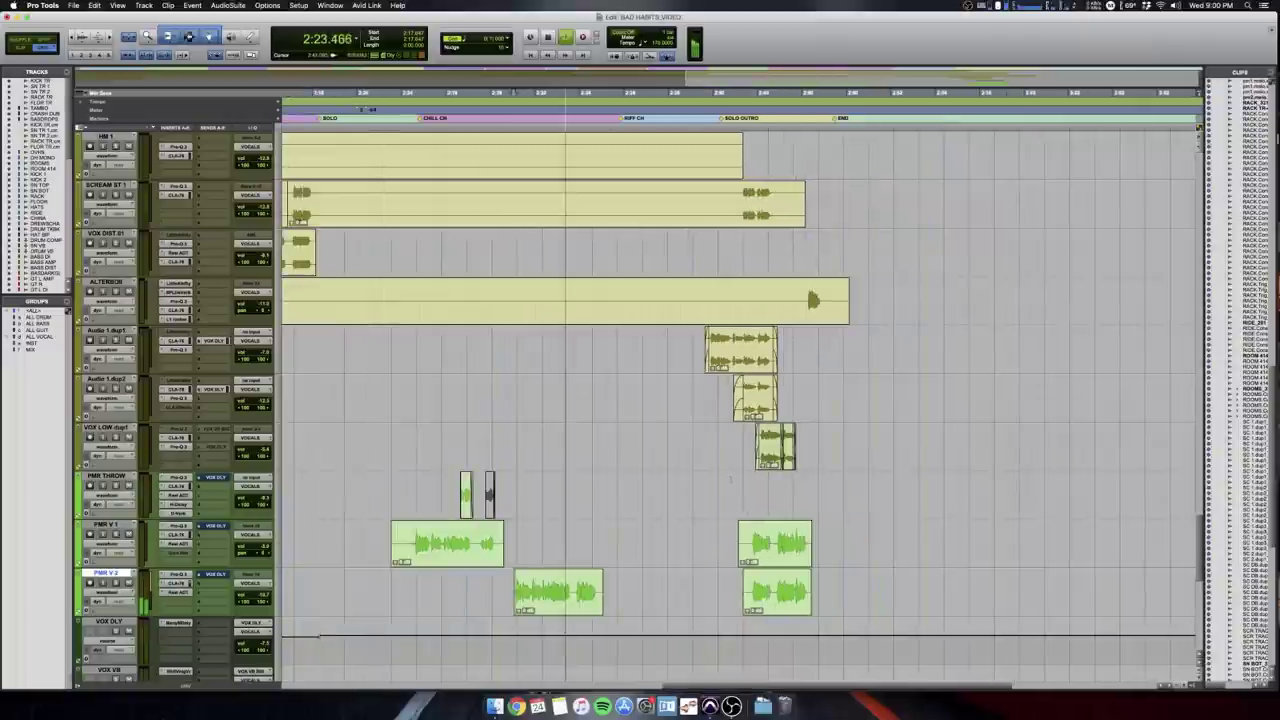
scroll(731, 480, up, 1)
scroll(731, 480, down, 2)
scroll(806, 282, up, 4)
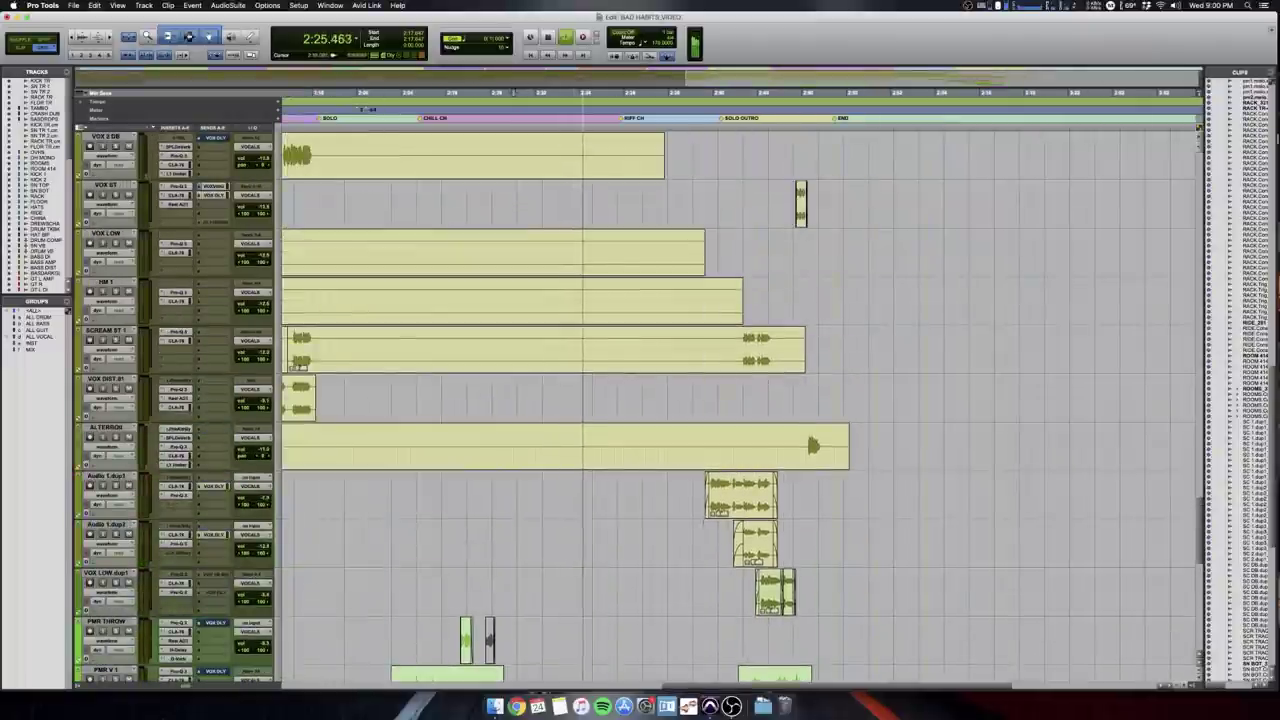
click(698, 531)
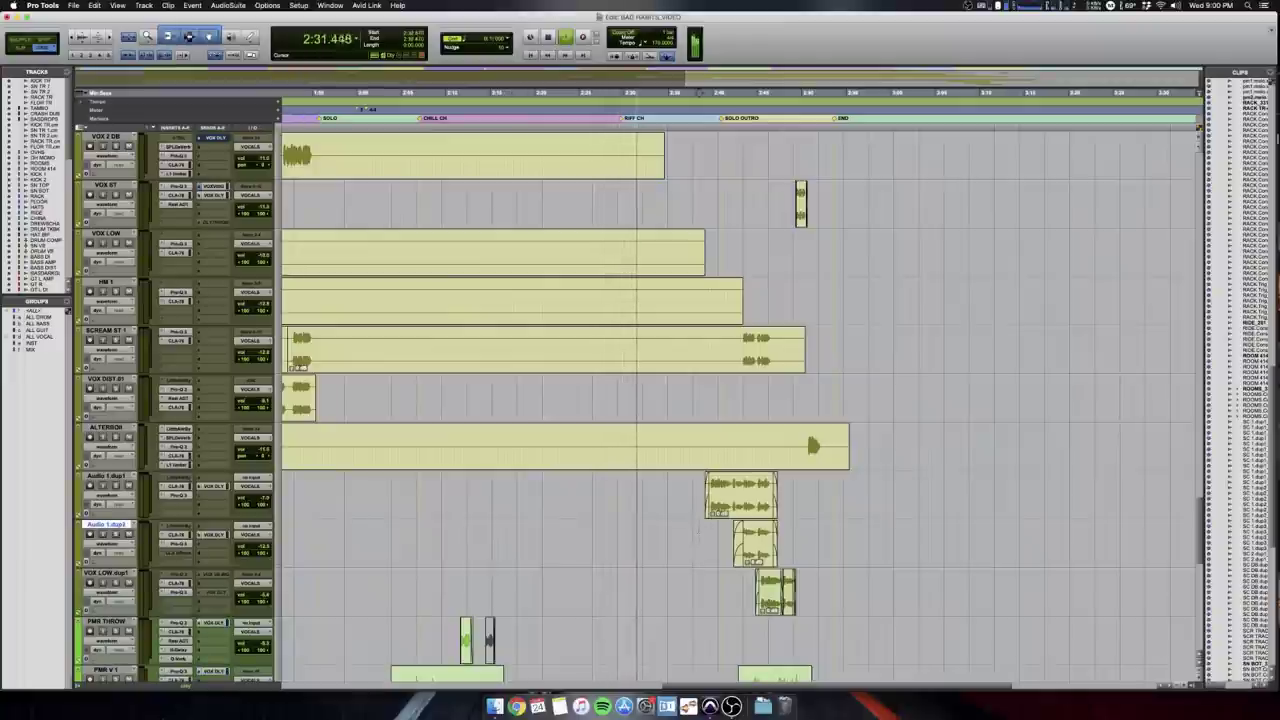
Solo the VOX SWELL track and play its clip from 2:28.588 at the start of RIFF CH.
scroll(806, 428, up, 8)
scroll(665, 510, up, 3)
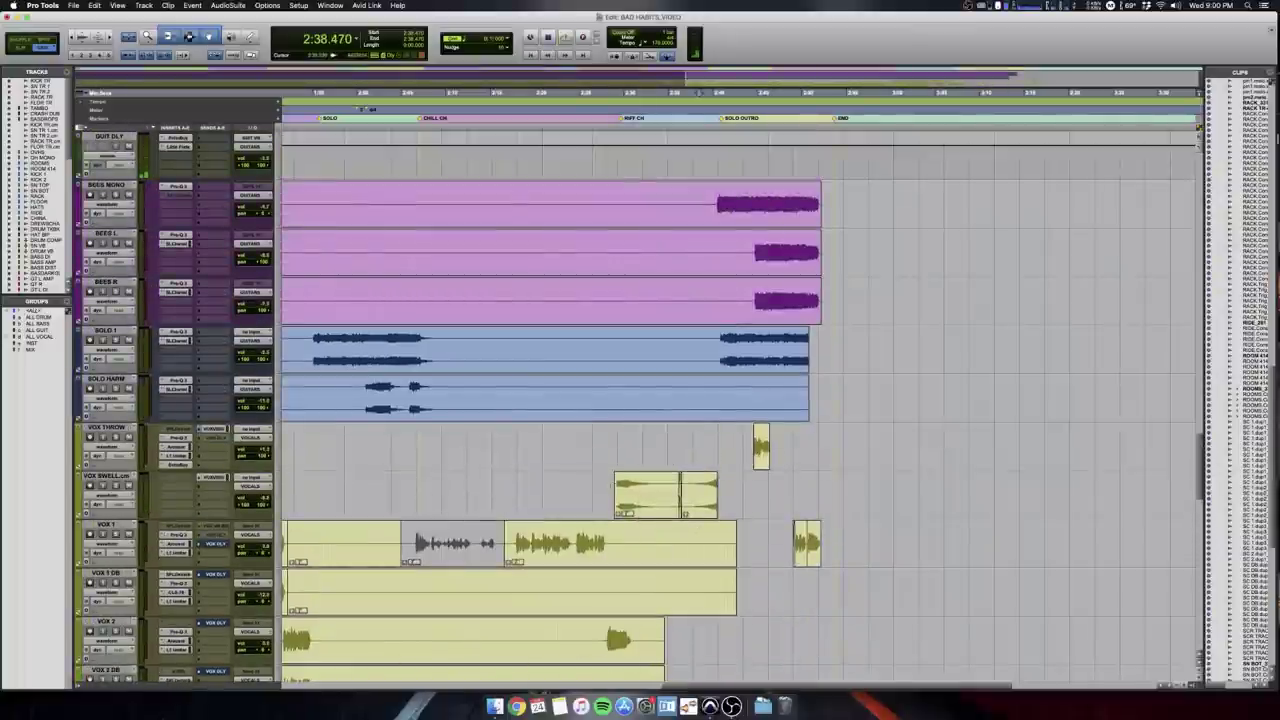
click(611, 486)
key(t)
key(t)
scroll(609, 485, right, 3)
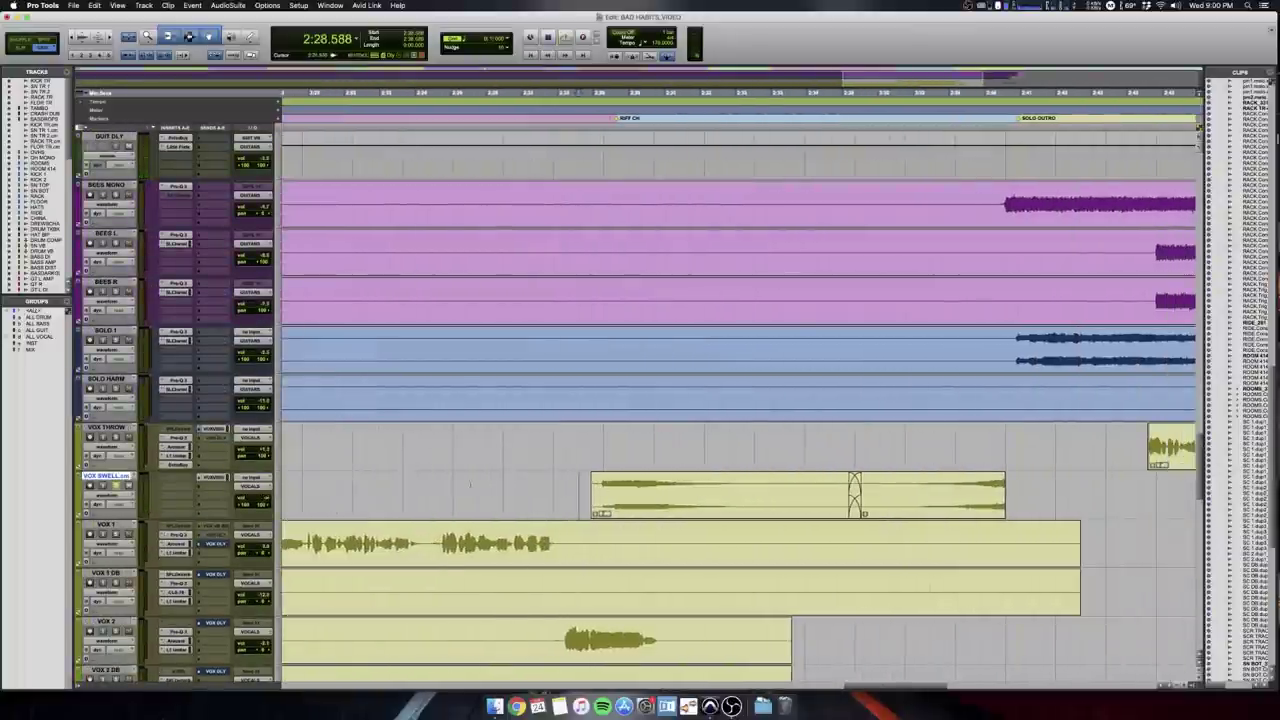
key(space)
Place the cursor just before the last VOX 2 phrase and play it soloed together with VOX SWELL.
click(551, 625)
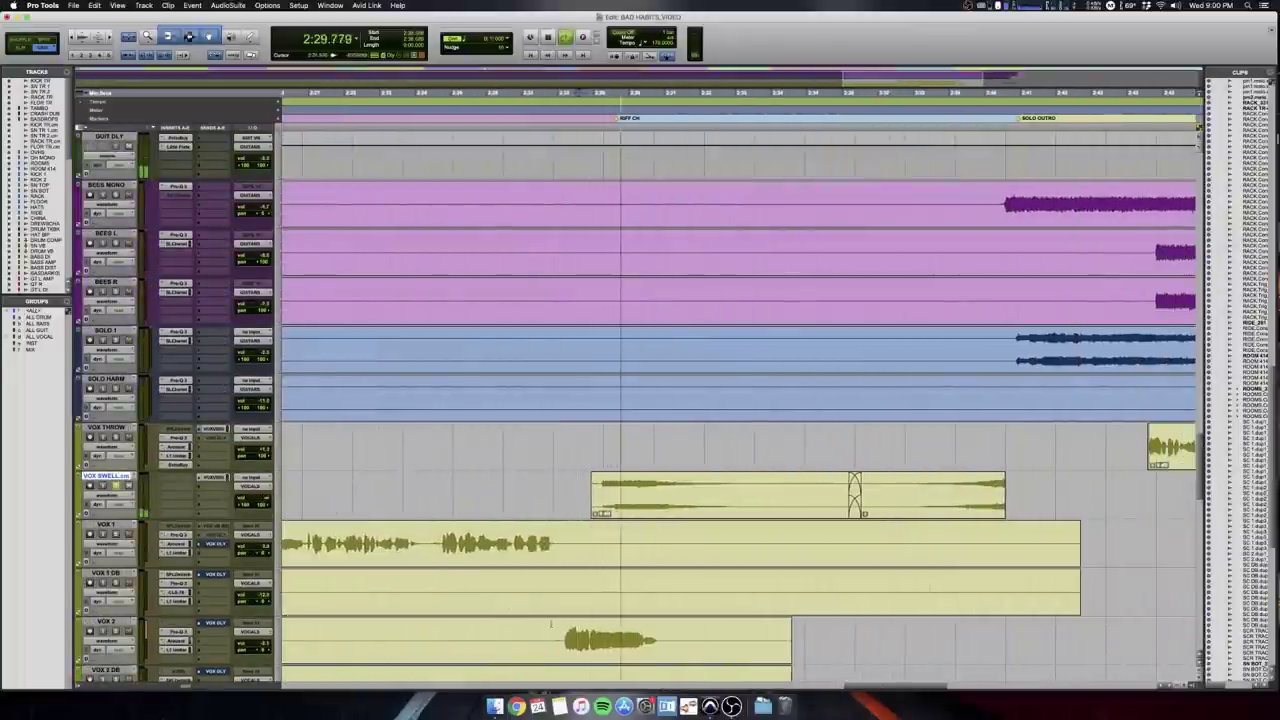
scroll(551, 625, up, 4)
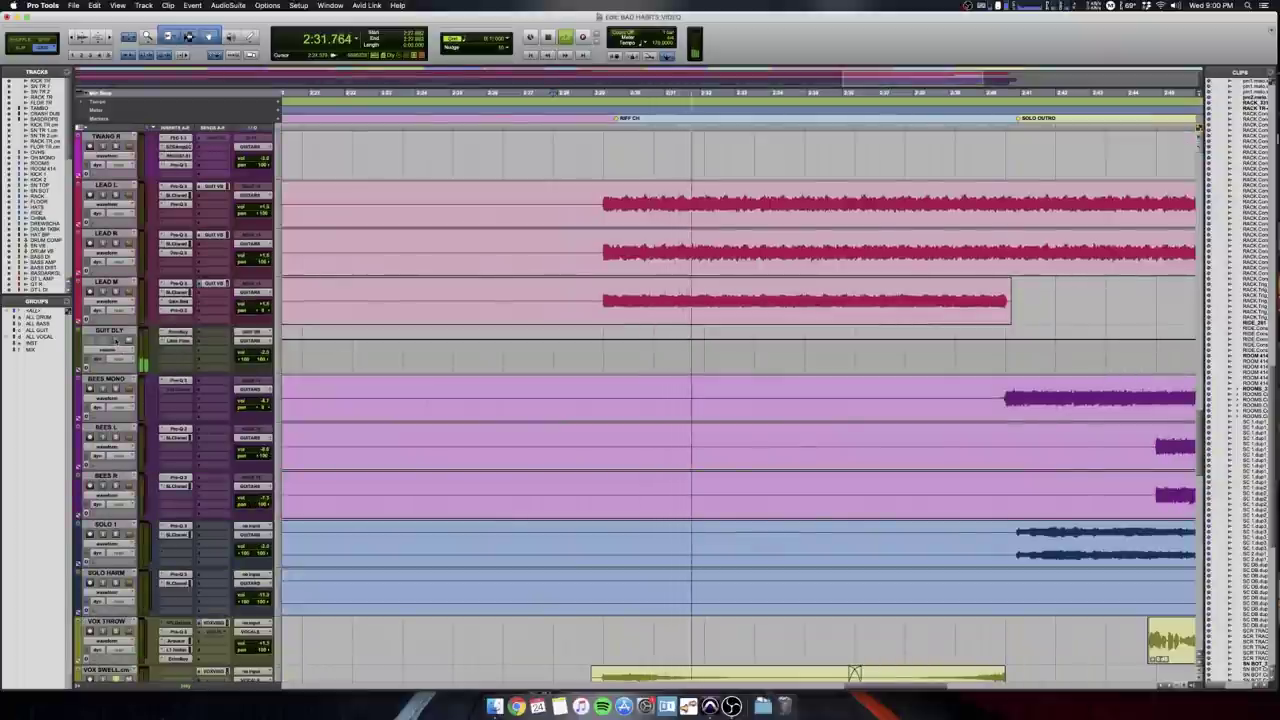
scroll(563, 432, down, 4)
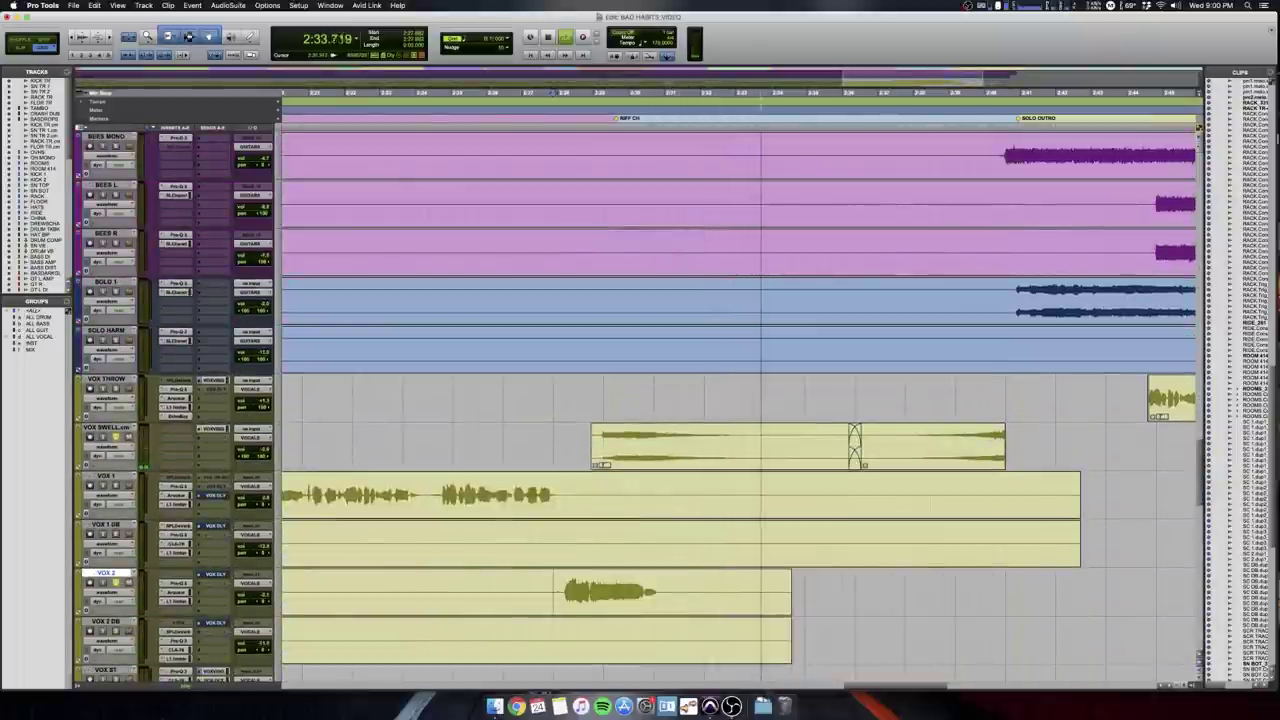
Place the cursor before the VOX SWELL clip and switch that track's view to volume automation.
click(563, 432)
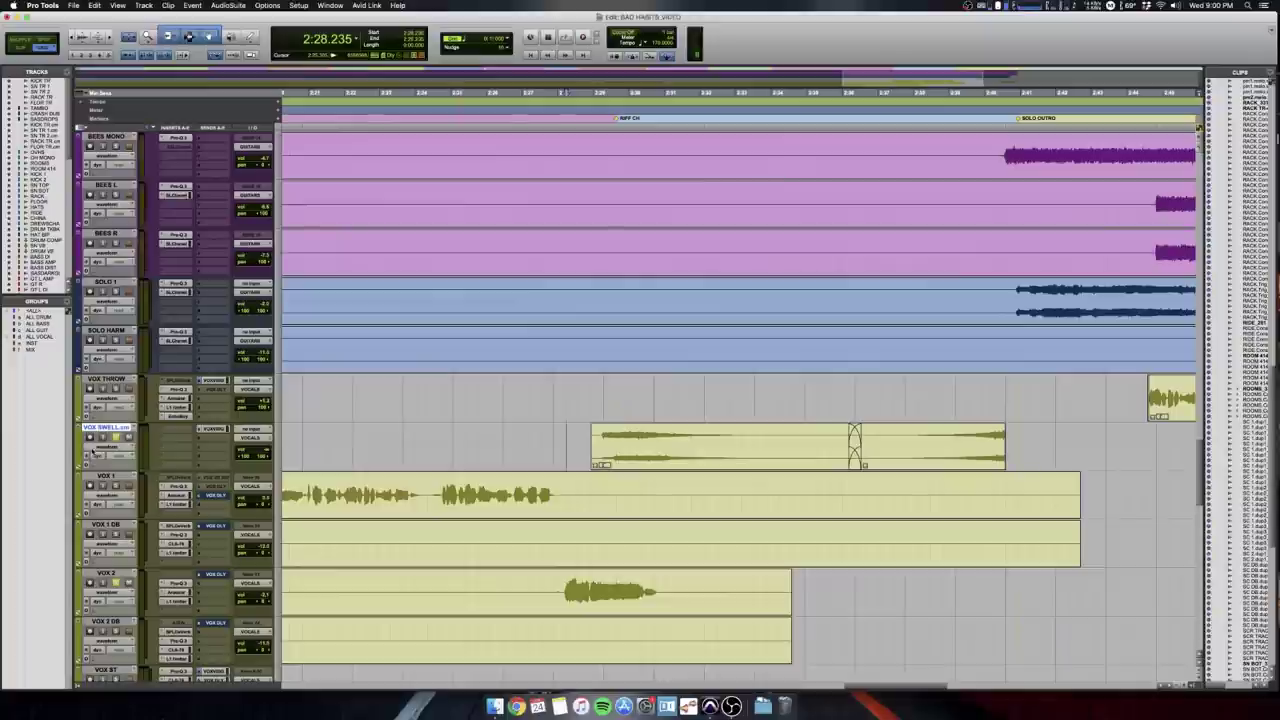
click(107, 447)
click(110, 457)
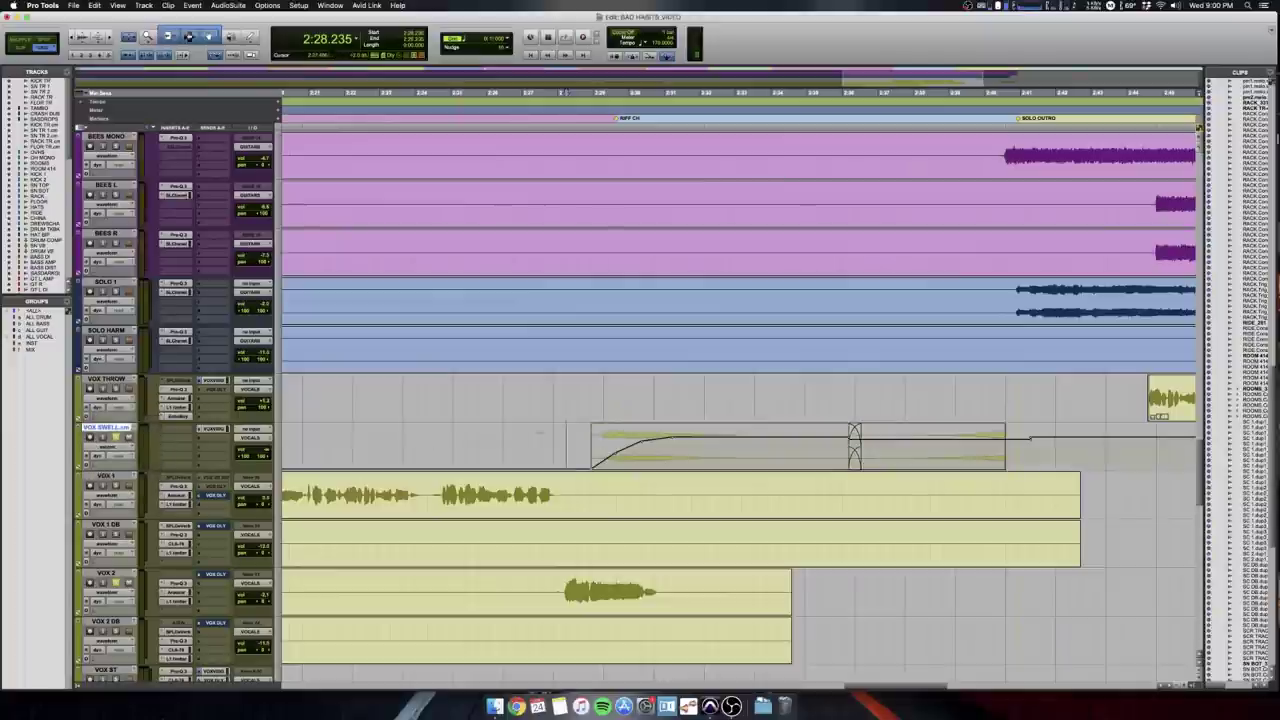
Play VOX SWELL's volume ramp together with VOX 2 from 2:27.882.
scroll(556, 446, right, 2)
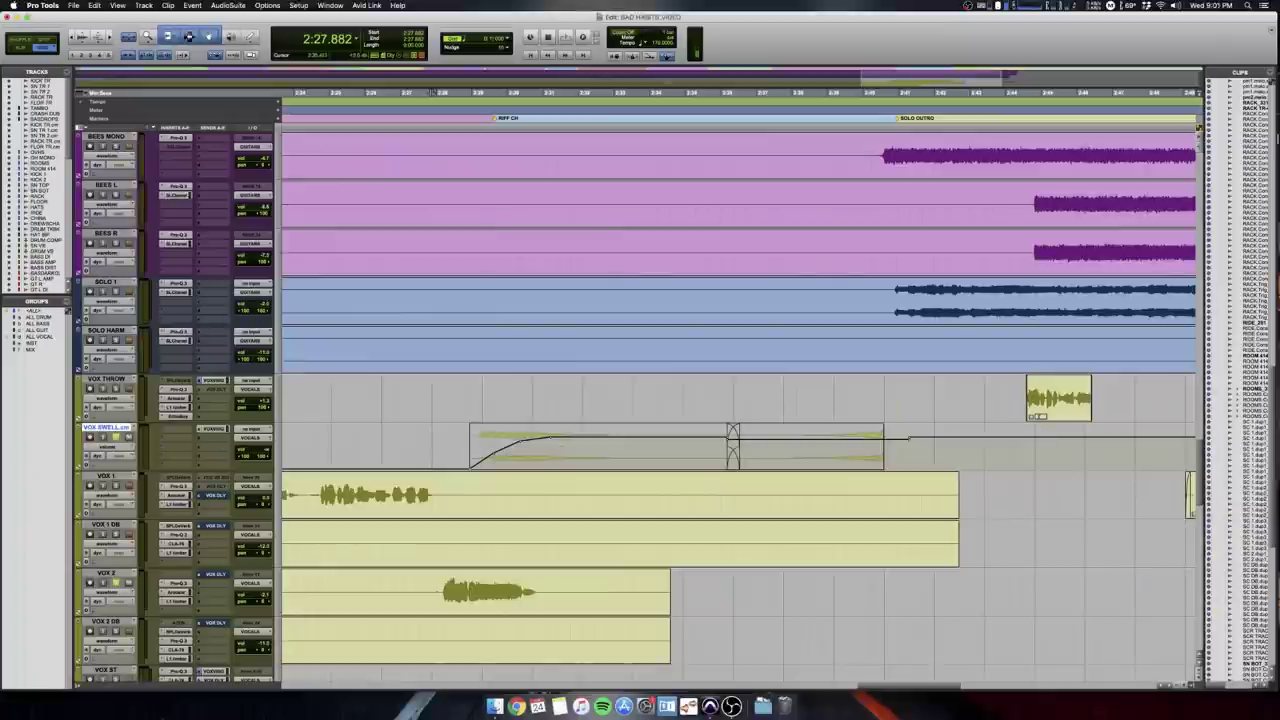
drag(432, 459, 583, 461)
click(453, 437)
key(space)
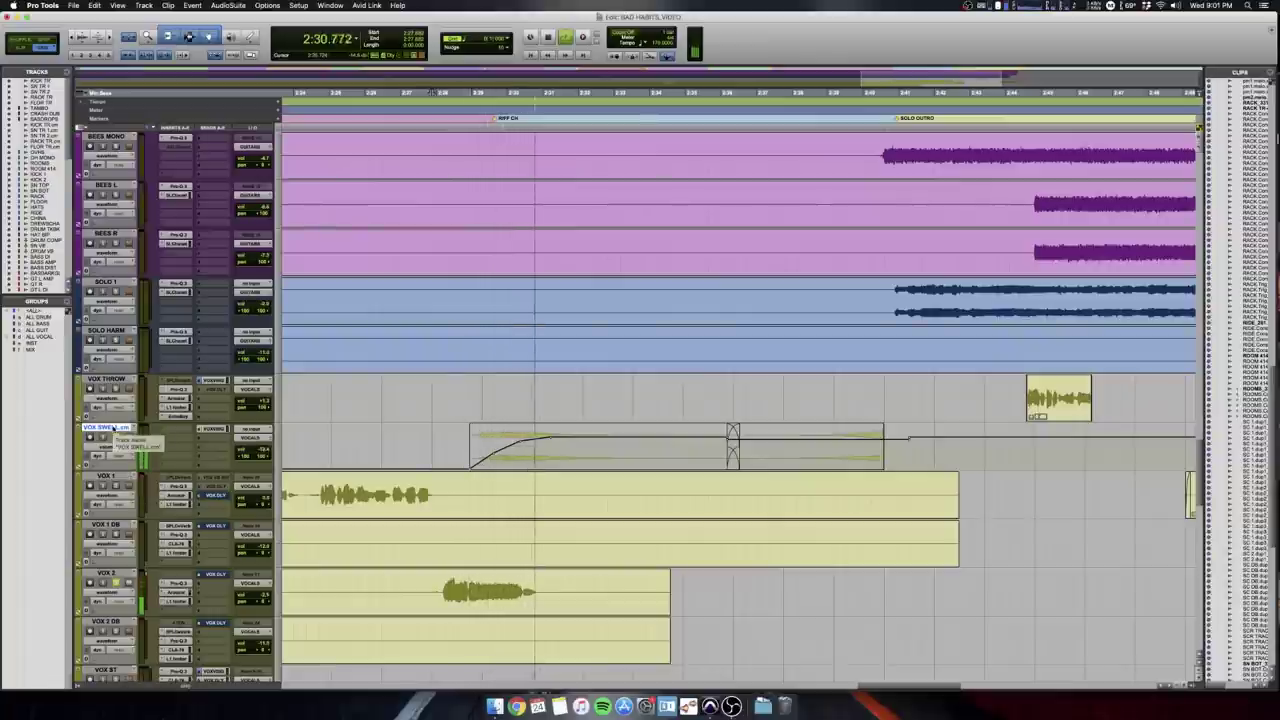
Stop playback and audition the end of VOX SWELL in solo from 2:37.764.
key(space)
click(797, 446)
click(785, 446)
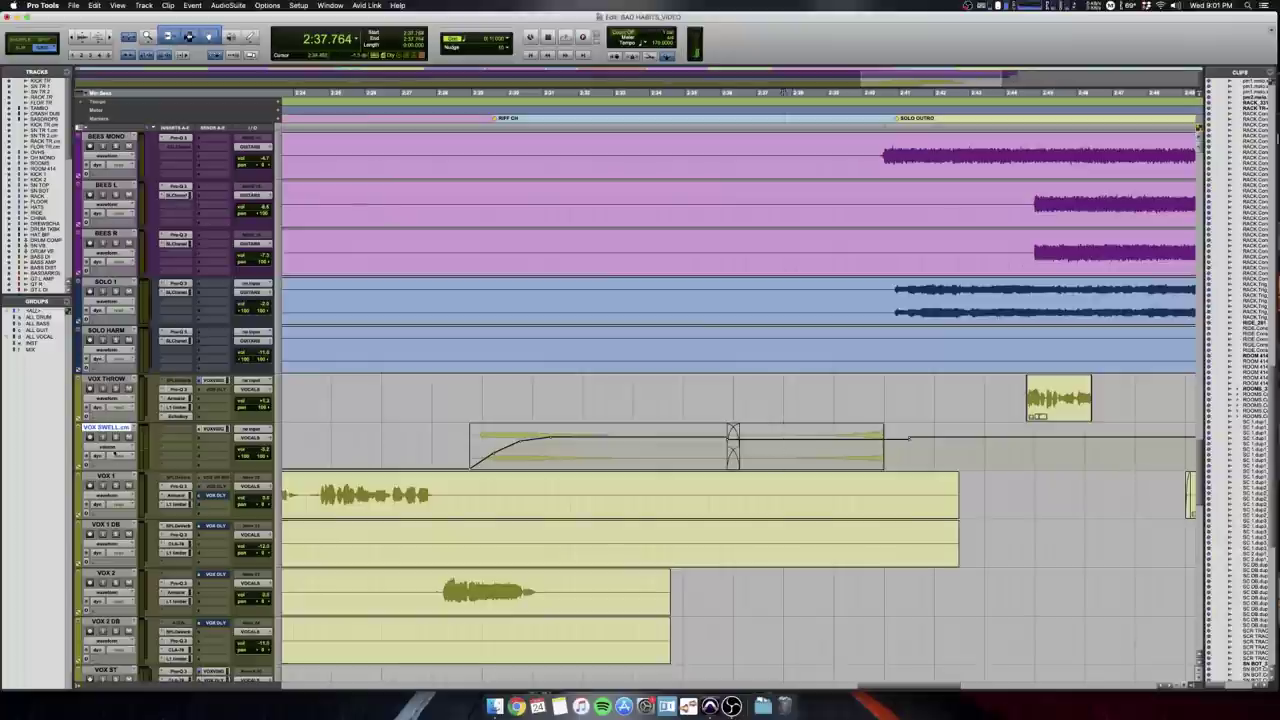
key(space)
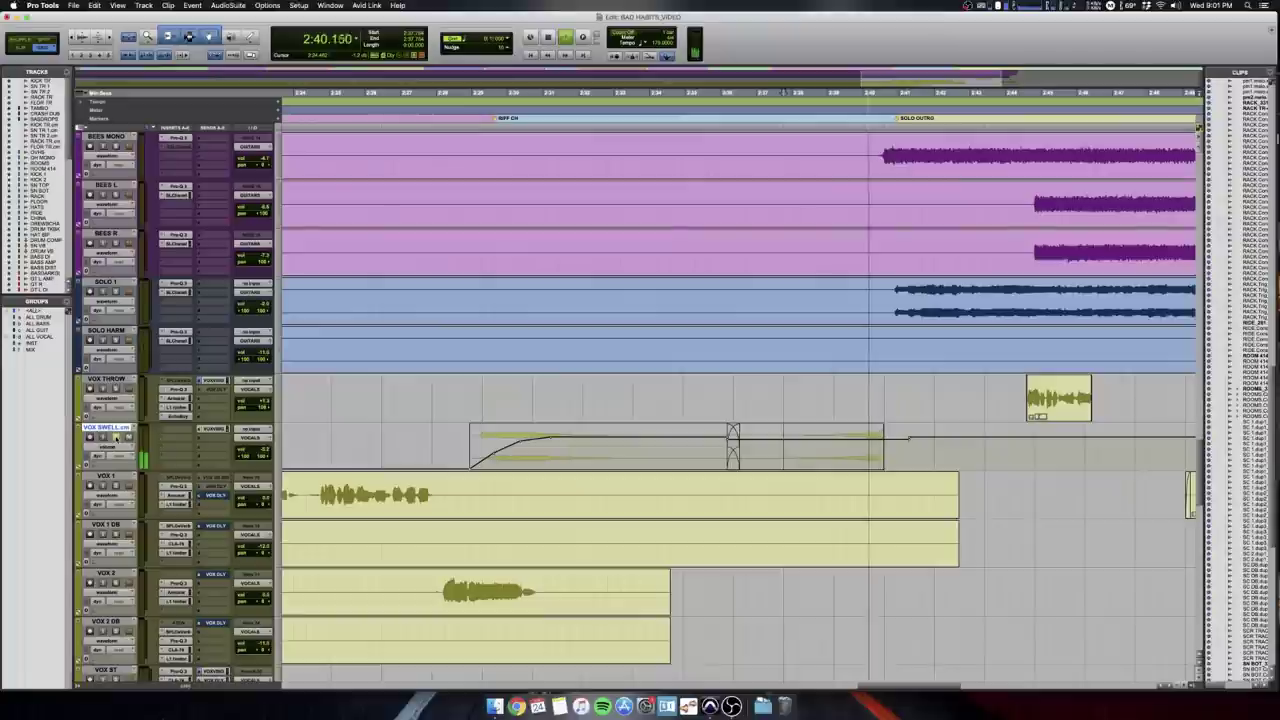
key(space)
Play the full mix from 2:37.764 and review the vocal and PMR tracks through the solo outro.
key(space)
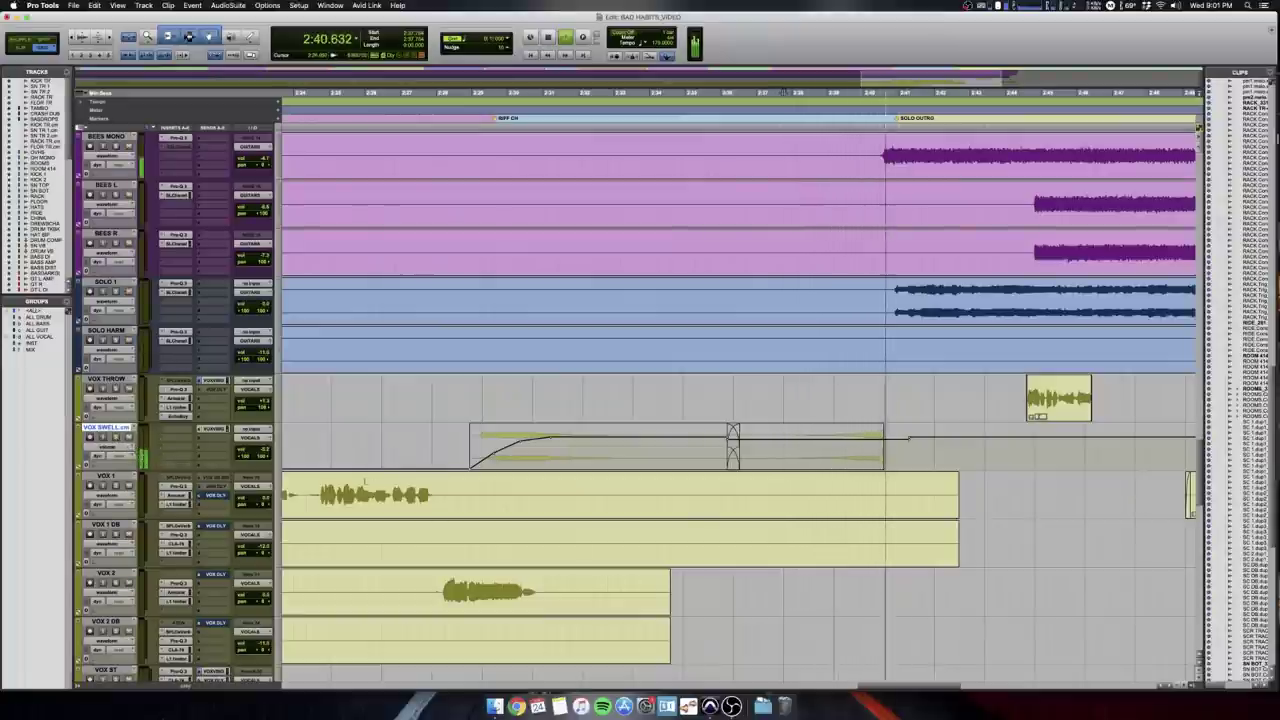
scroll(363, 484, down, 6)
key(r)
scroll(363, 484, down, 5)
scroll(363, 484, right, 5)
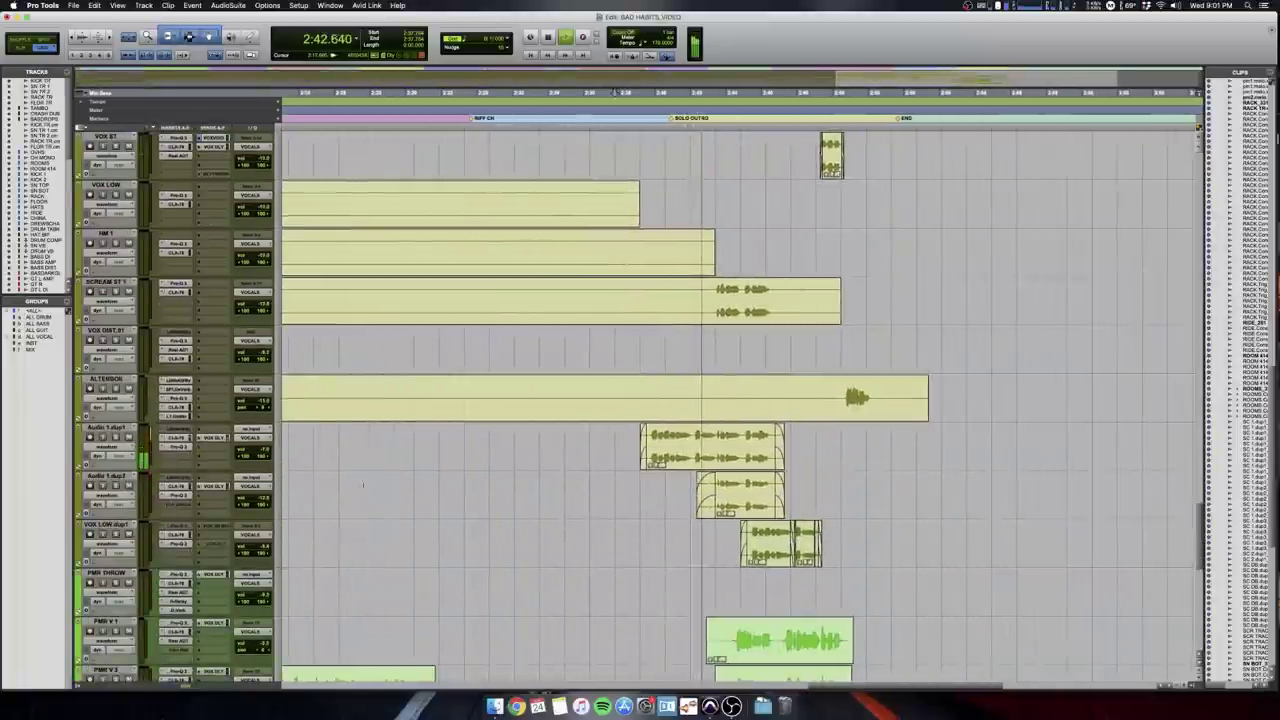
key(r)
key(r)
scroll(363, 485, left, 5)
scroll(363, 485, right, 6)
key(t)
key(t)
scroll(363, 485, right, 5)
scroll(363, 485, down, 4)
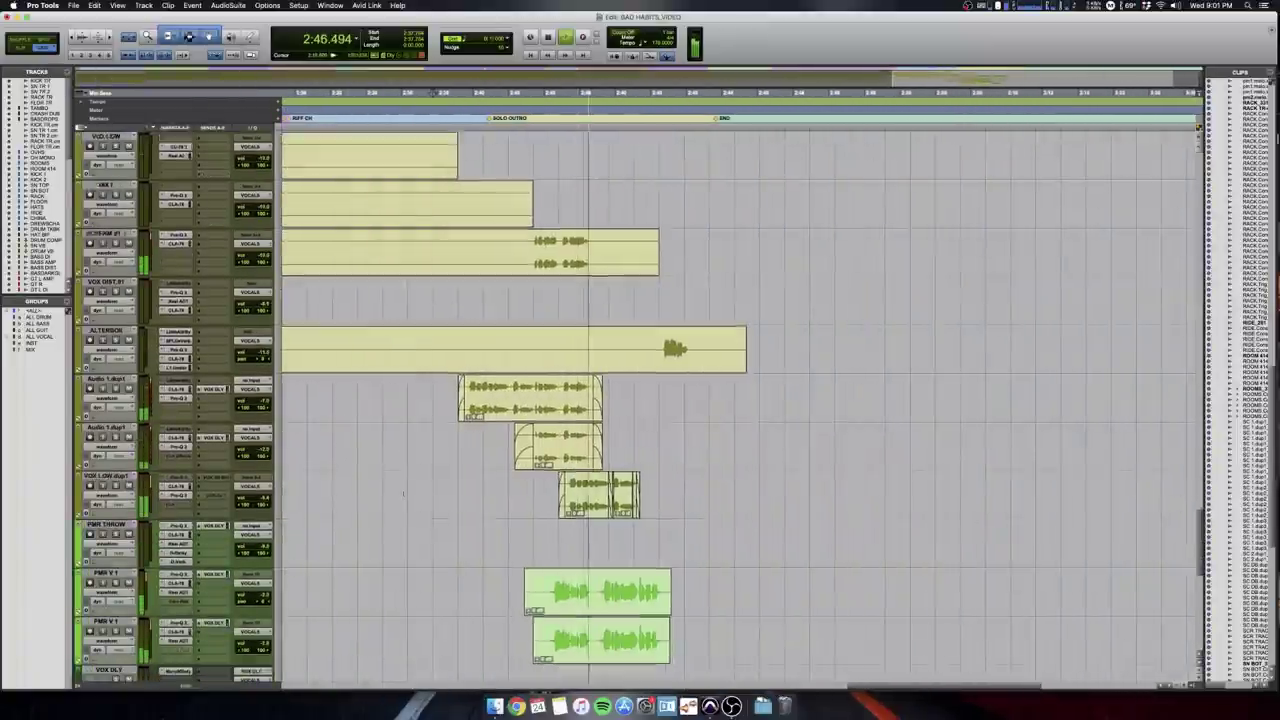
scroll(403, 493, up, 1)
Stop playback, mute the DRUMS and BASS buses in the Mix window, and return to the Edit window.
key(super+equal)
scroll(674, 464, right, 5)
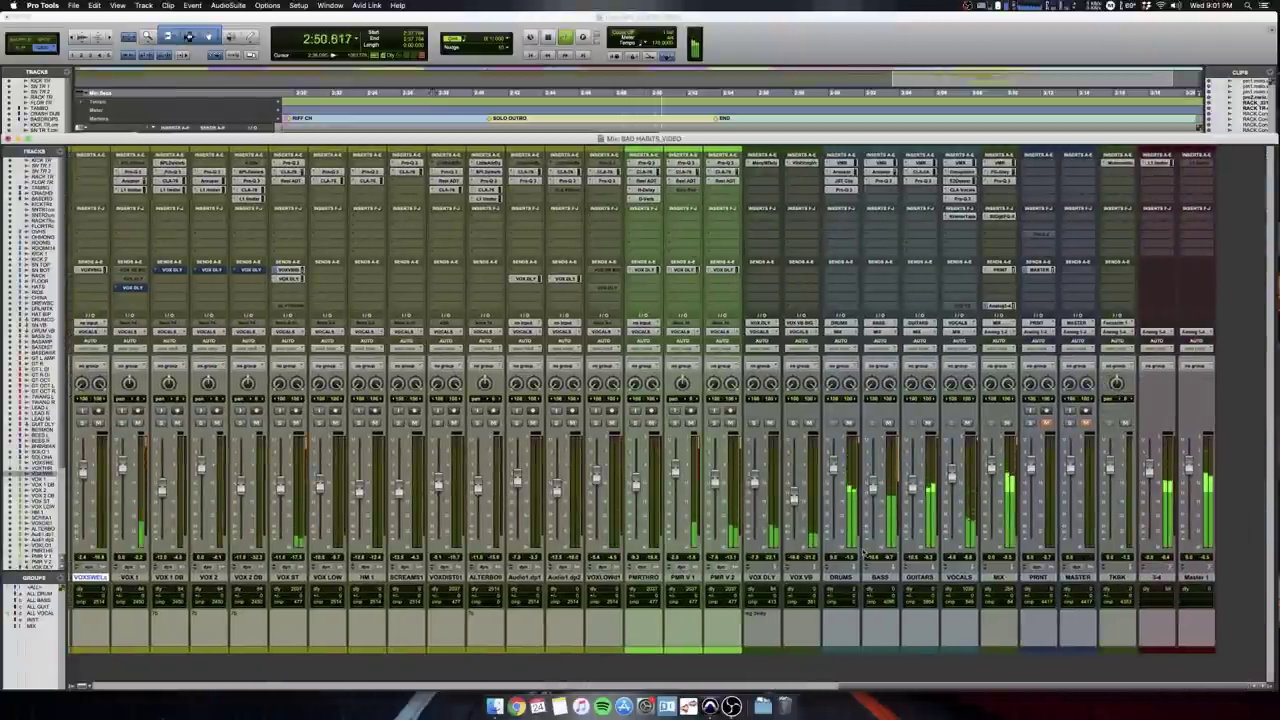
key(space)
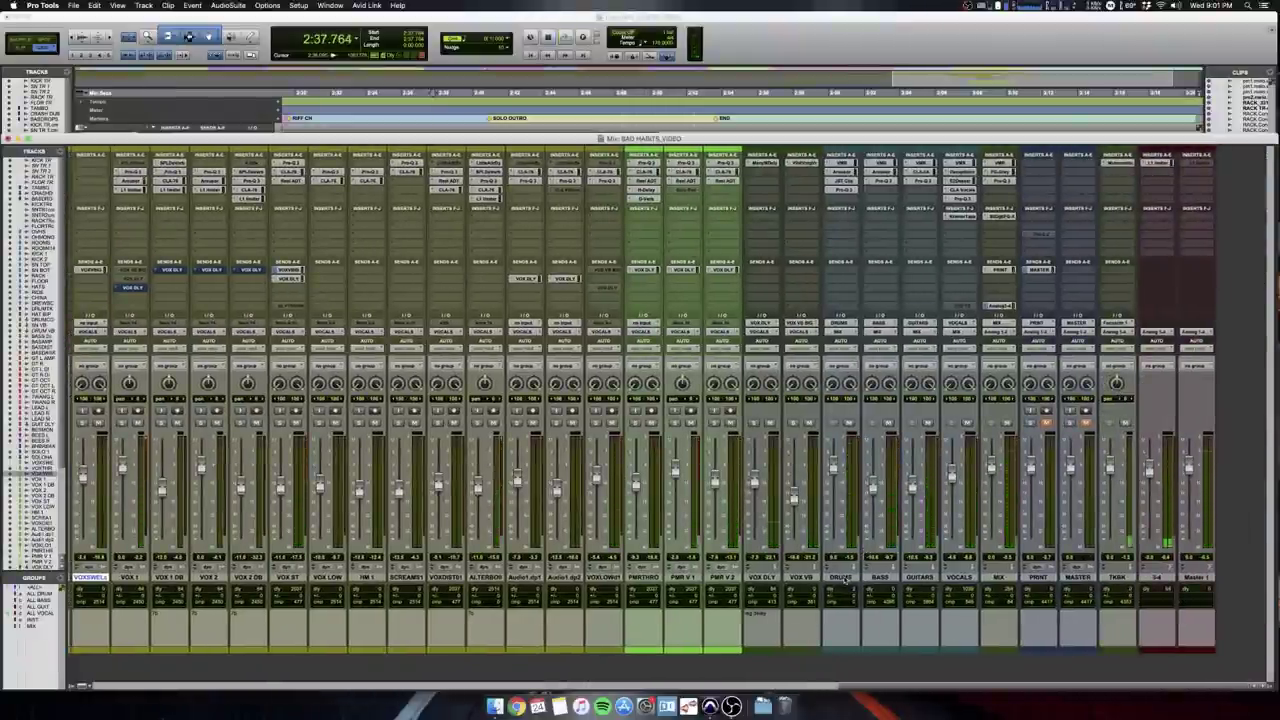
click(840, 577)
shift+click(880, 577)
key(shift+s)
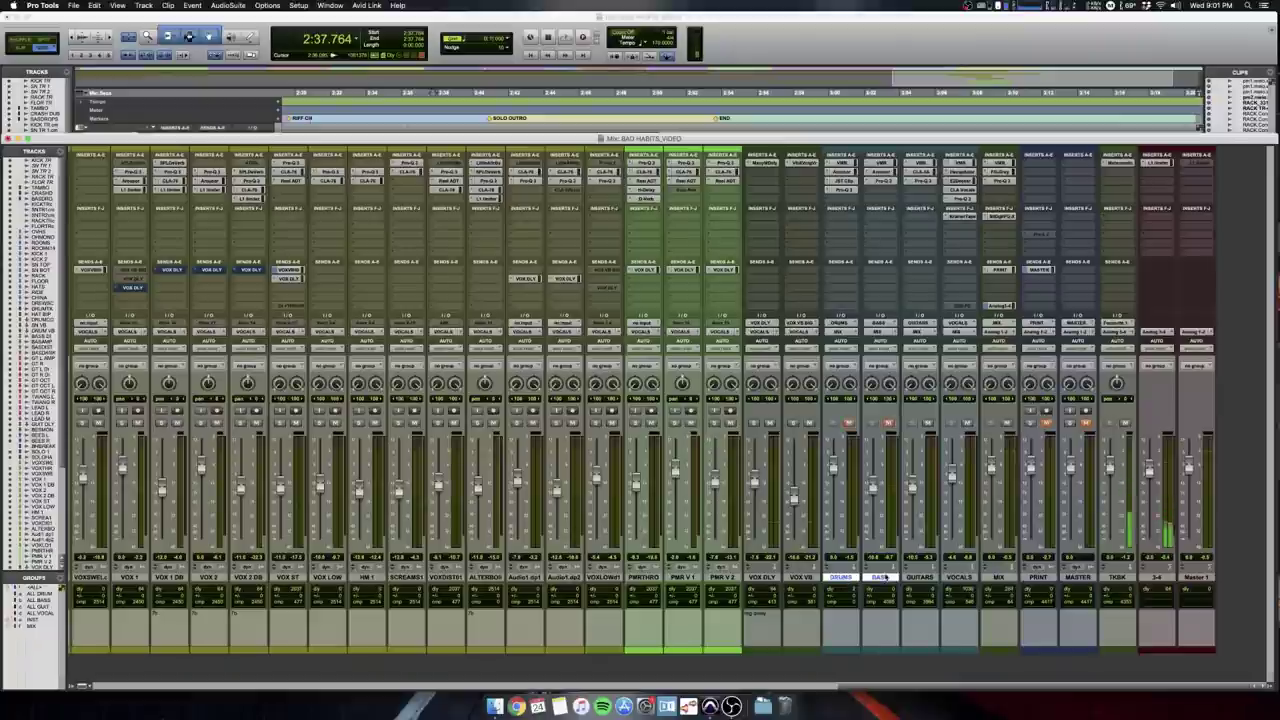
key(super+equal)
Review the outro vocal clips and play from 2:37.764, just before the Audio 1.dup1 and Audio 1.dup2 clips.
scroll(673, 418, left, 5)
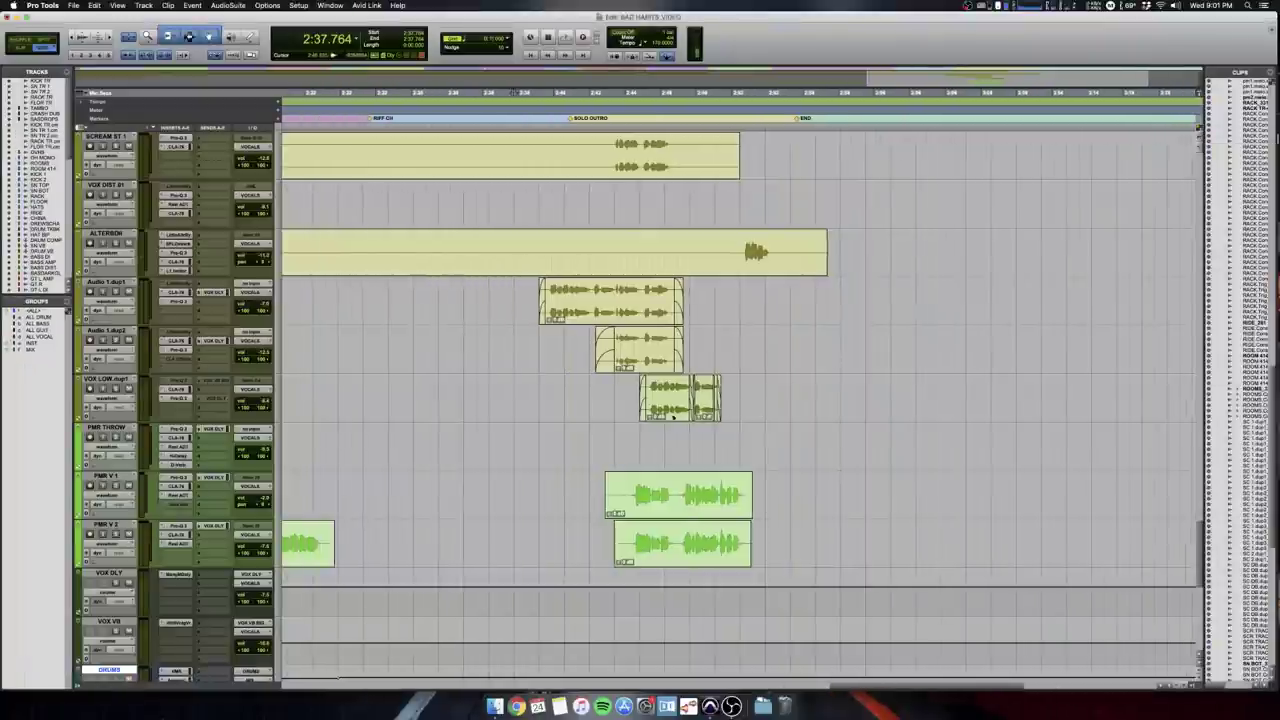
scroll(673, 418, up, 10)
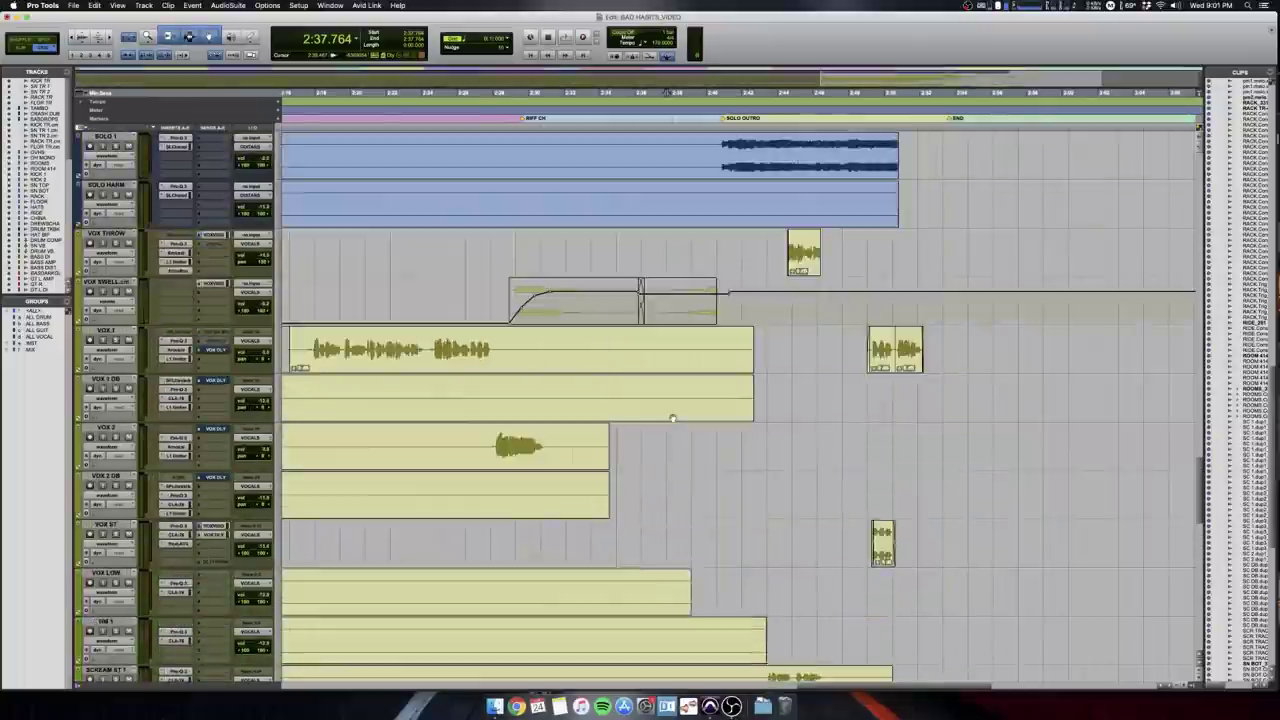
scroll(673, 418, down, 7)
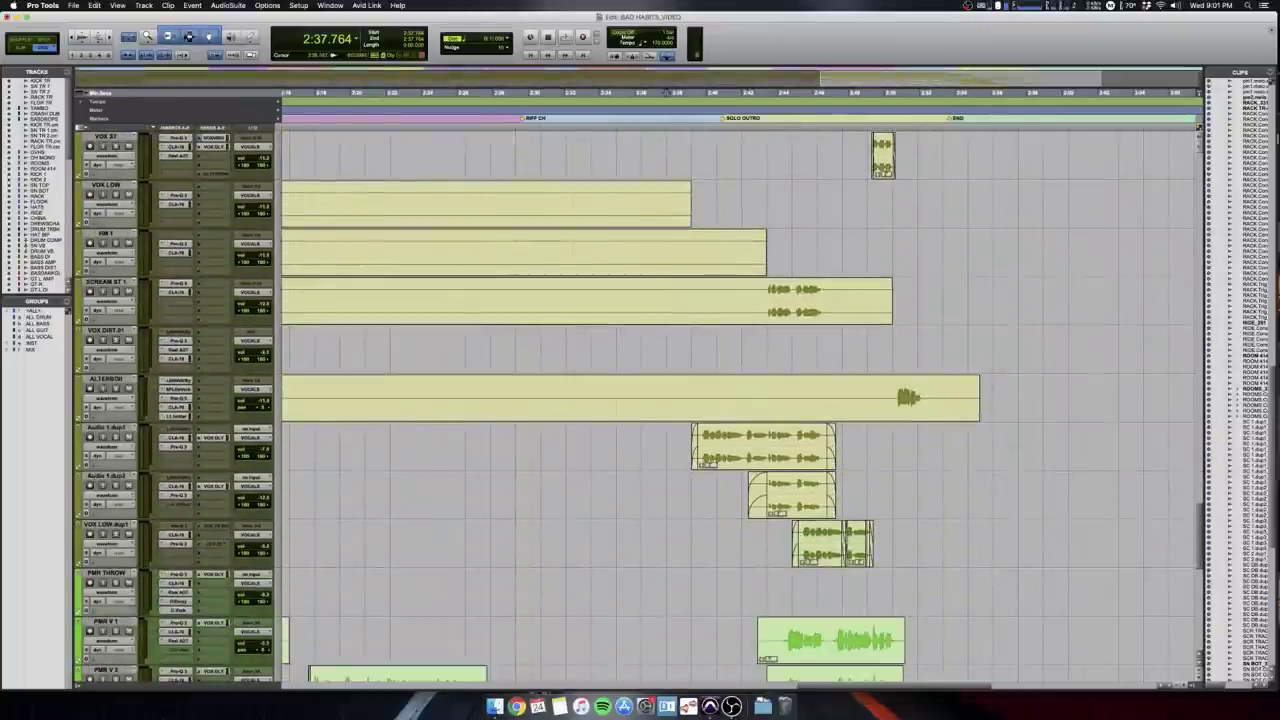
scroll(688, 487, right, 2)
scroll(688, 487, down, 2)
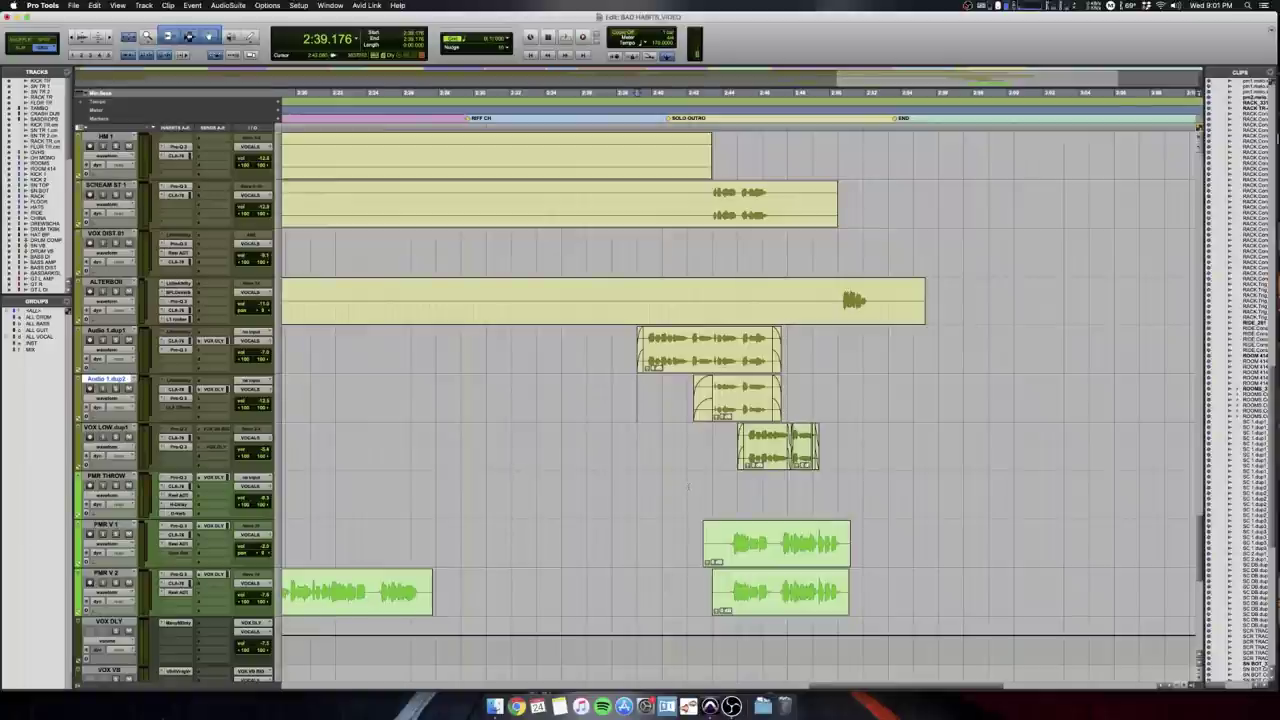
scroll(688, 487, up, 3)
click(627, 433)
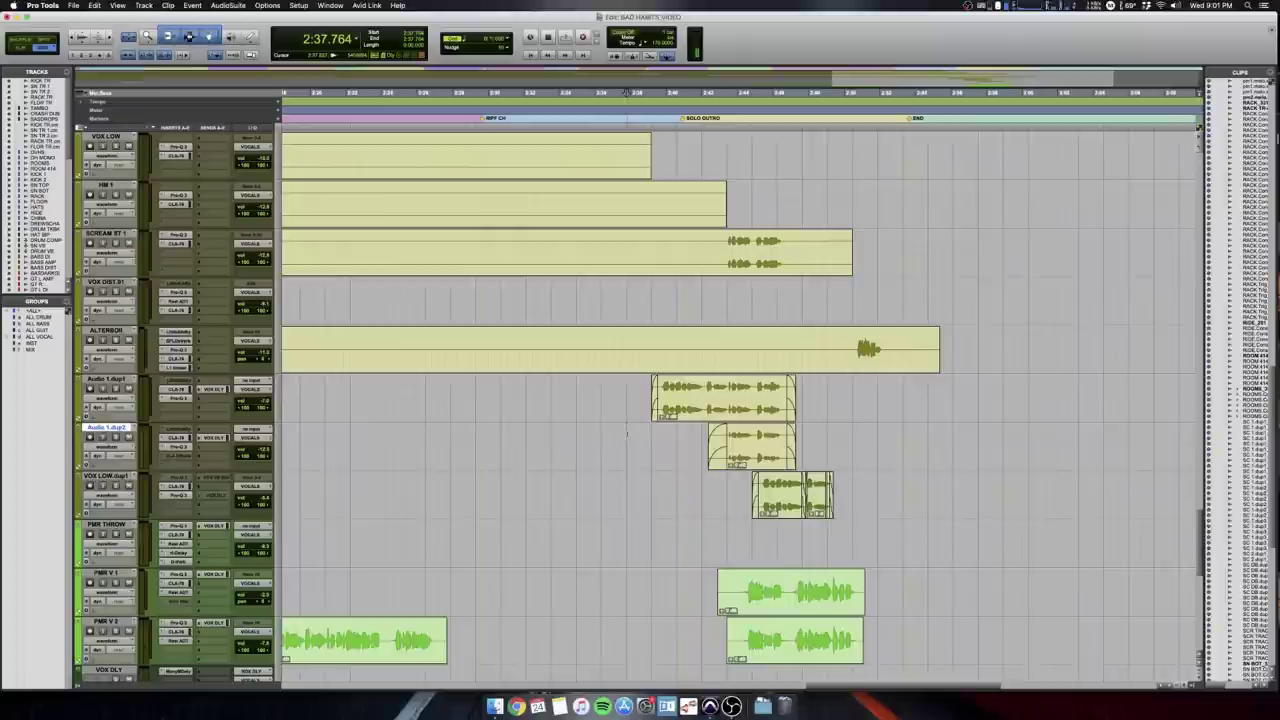
scroll(740, 400, right, 3)
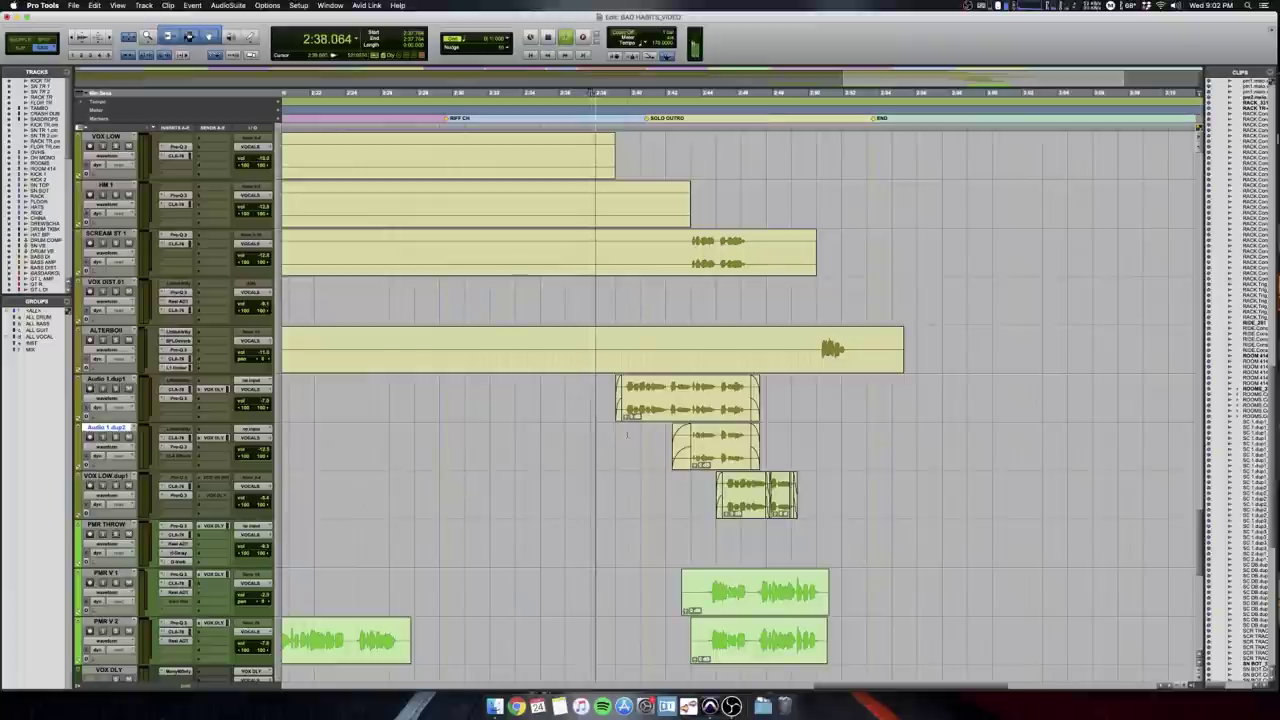
Mute the guitar tracks from GT L AMP through GT OCT R during playback, then stop and return to the Edit window.
key(super+equal)
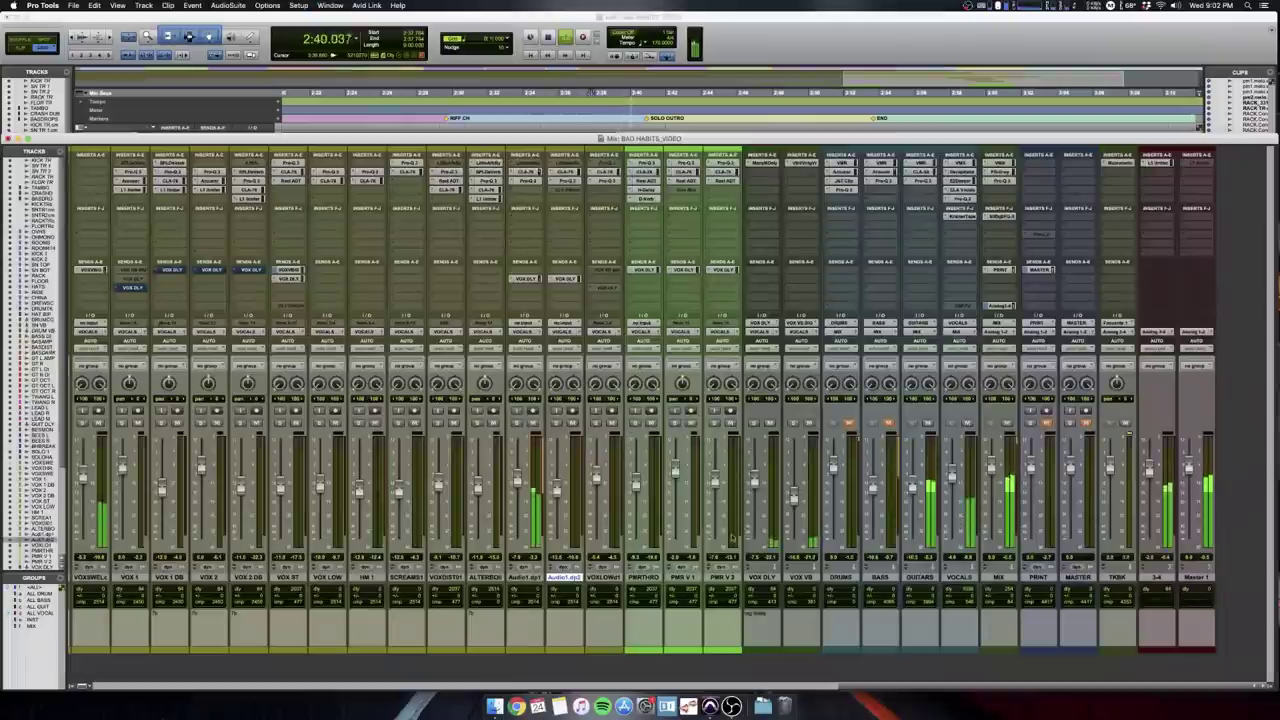
scroll(832, 460, left, 10)
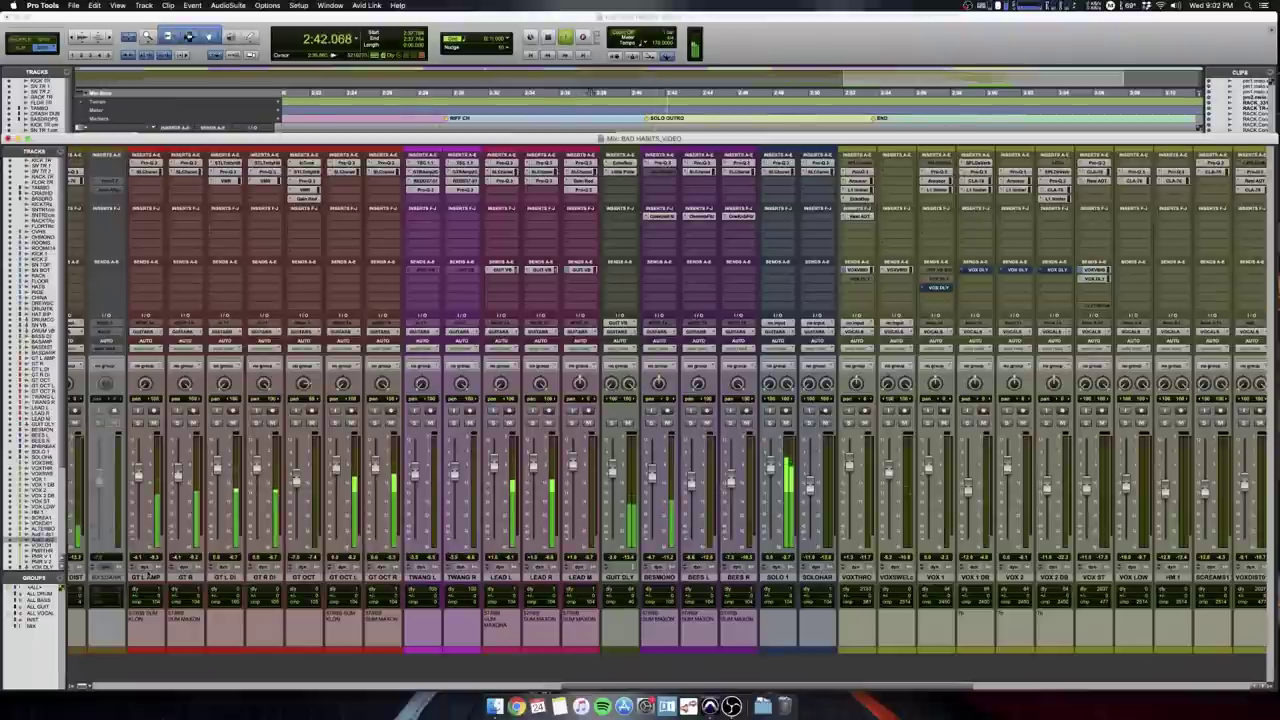
click(147, 577)
shift+click(383, 578)
key(shift+m)
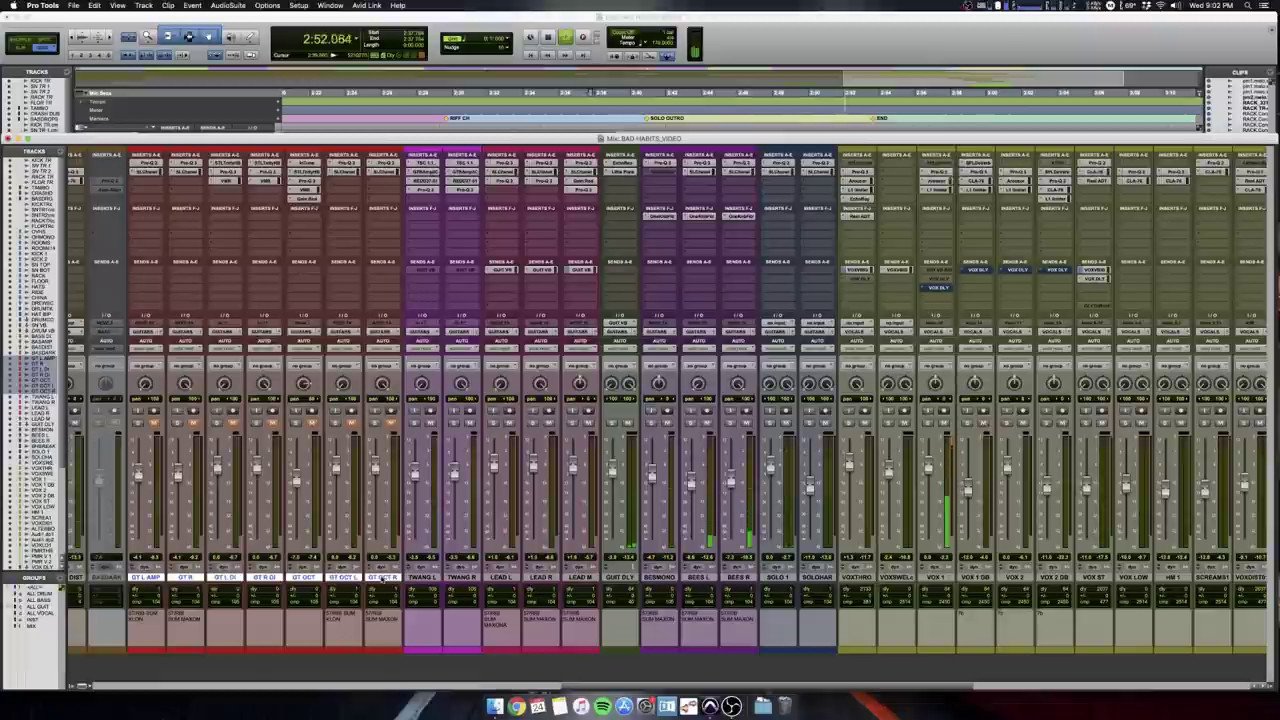
key(space)
scroll(832, 460, right, 10)
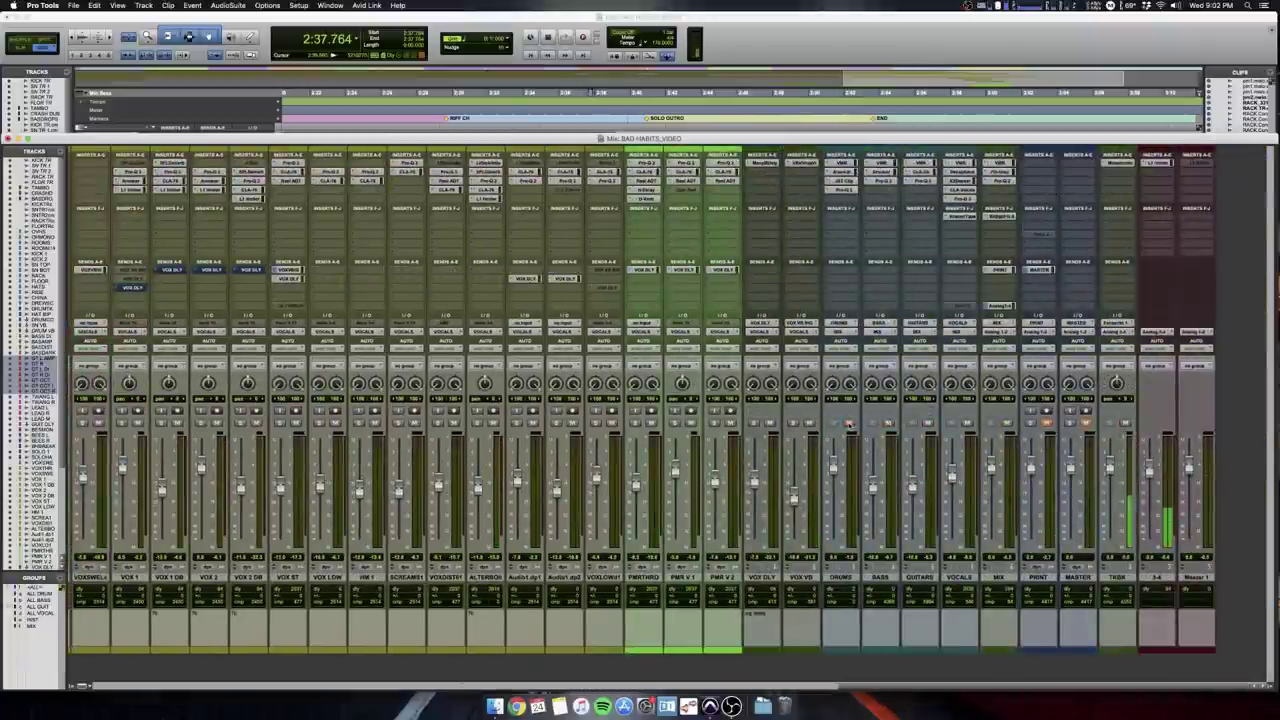
key(super+equal)
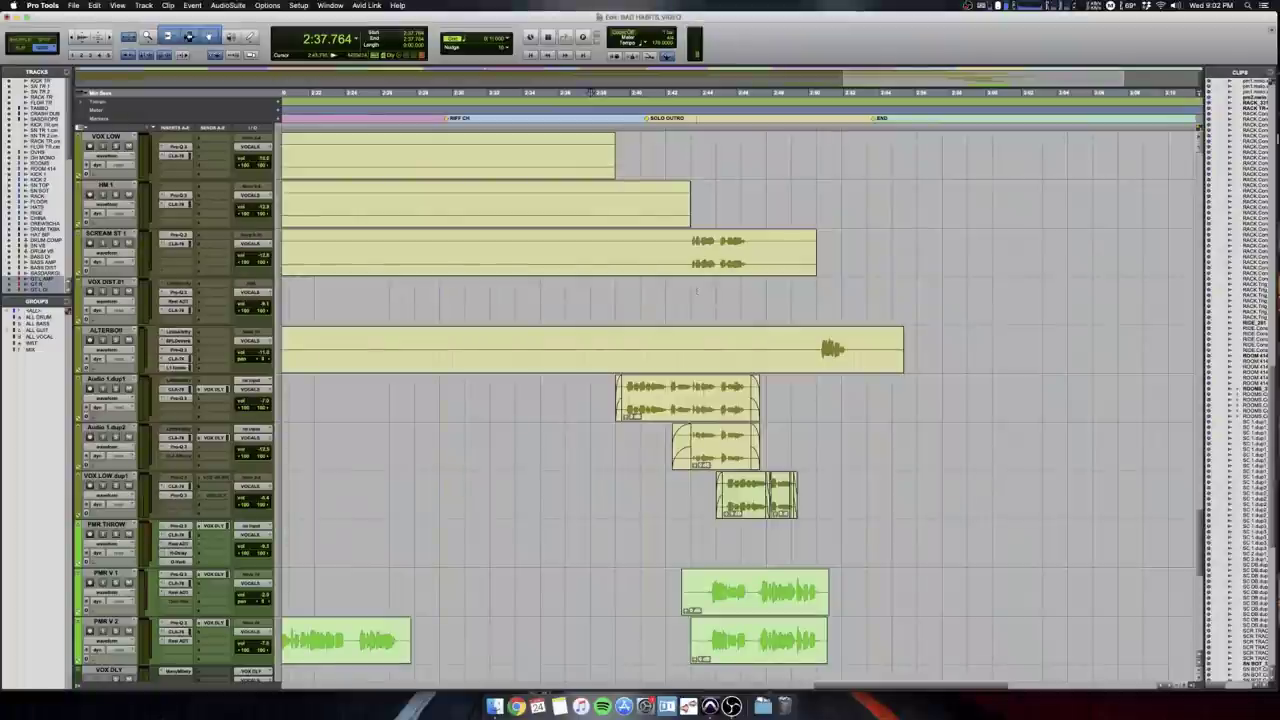
Place the cursor on Audio 1.dup2 before its clip, then zoom out and shrink all track heights to view the whole session.
scroll(697, 310, down, 4)
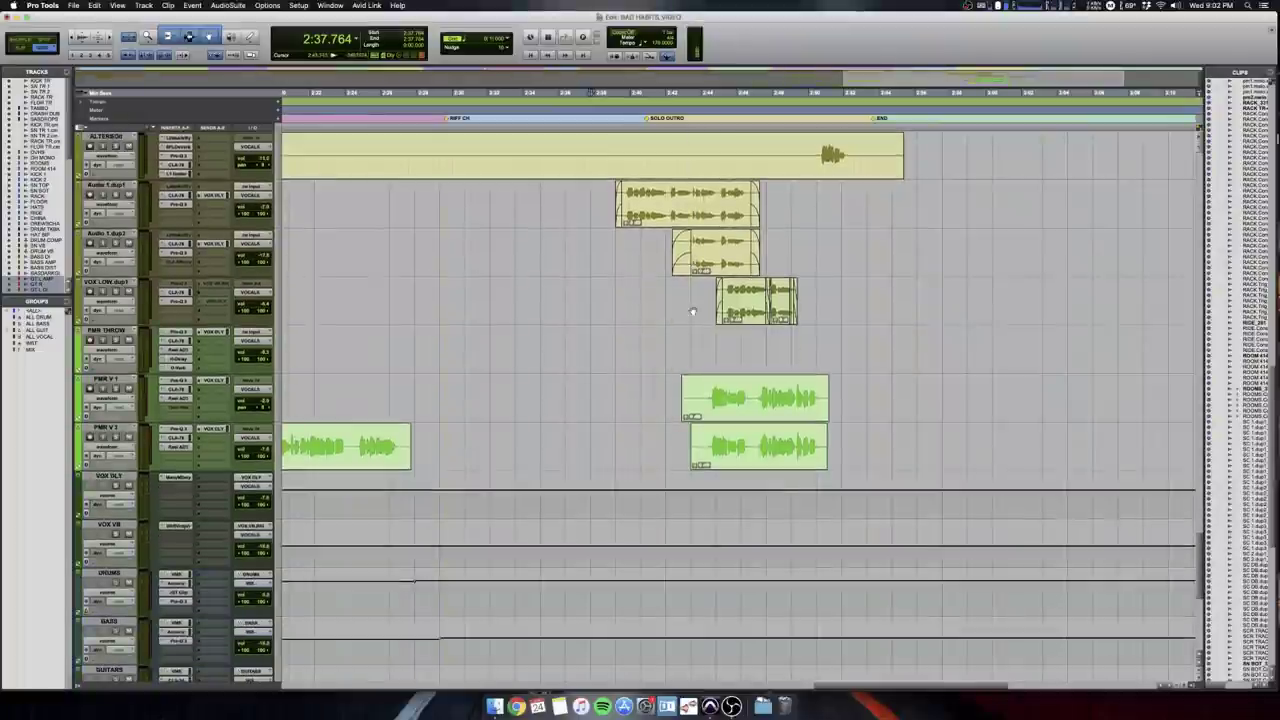
scroll(692, 311, up, 3)
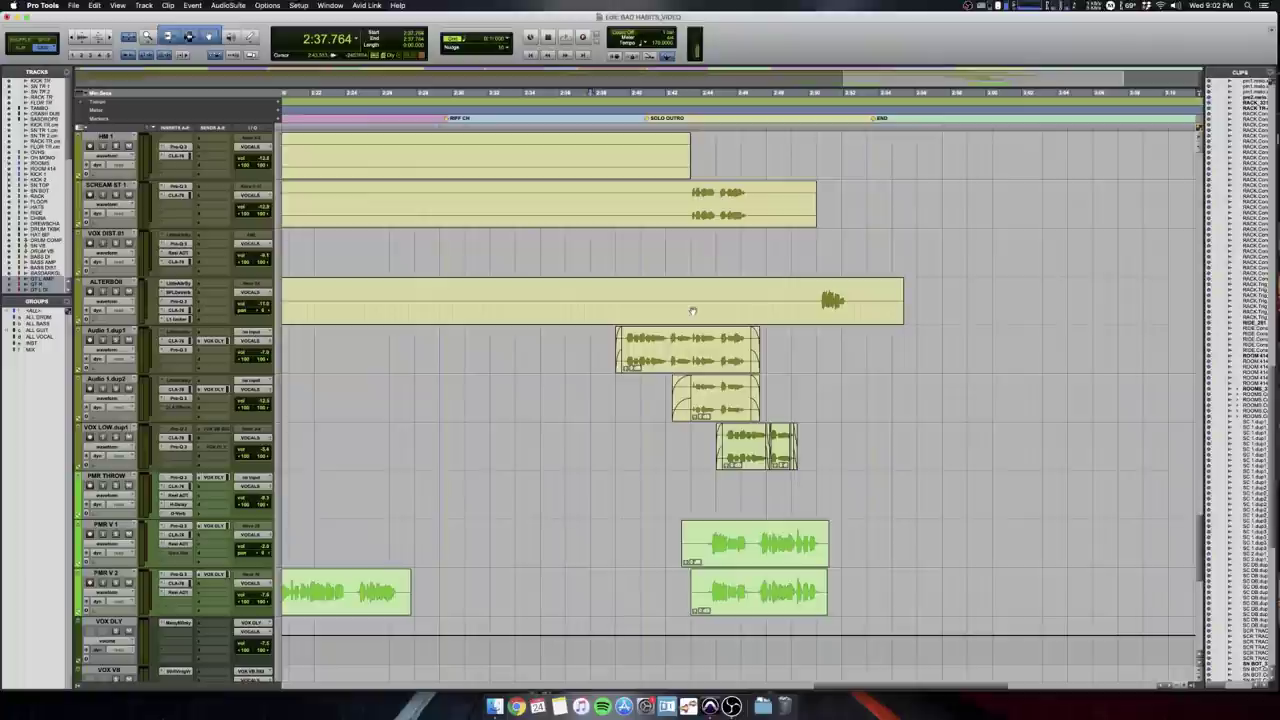
click(590, 392)
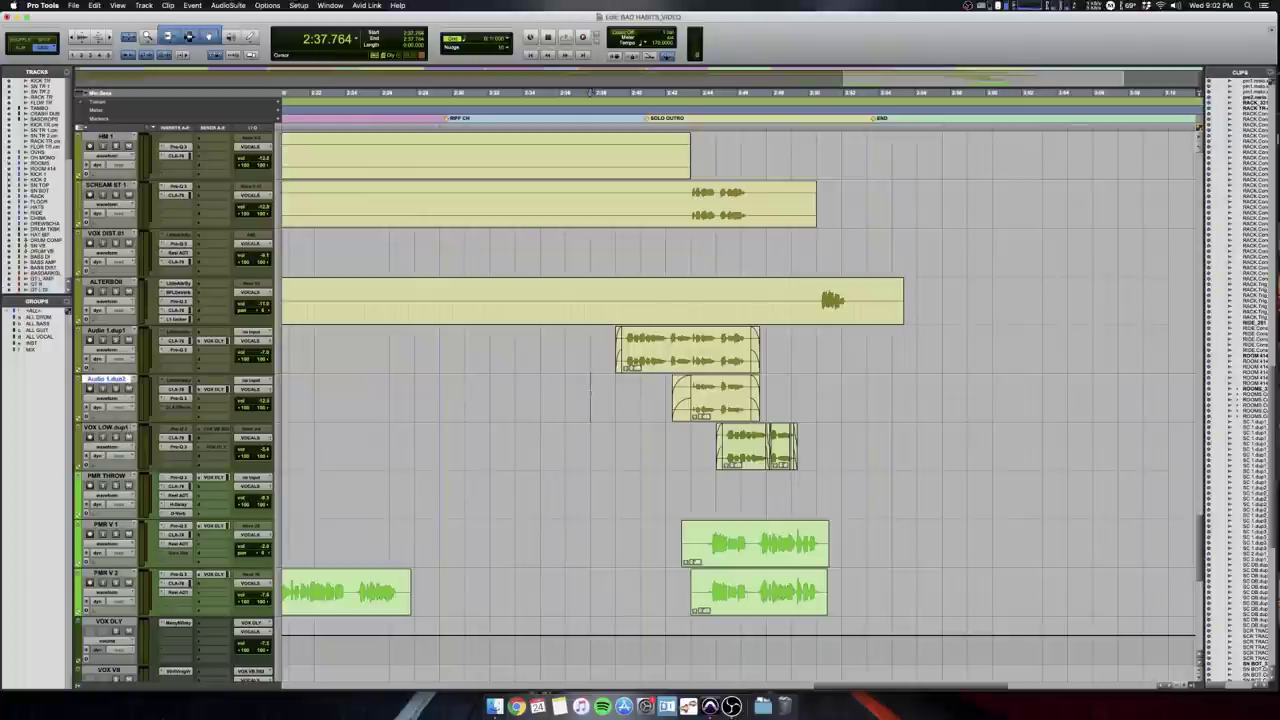
key(r)
click(590, 392)
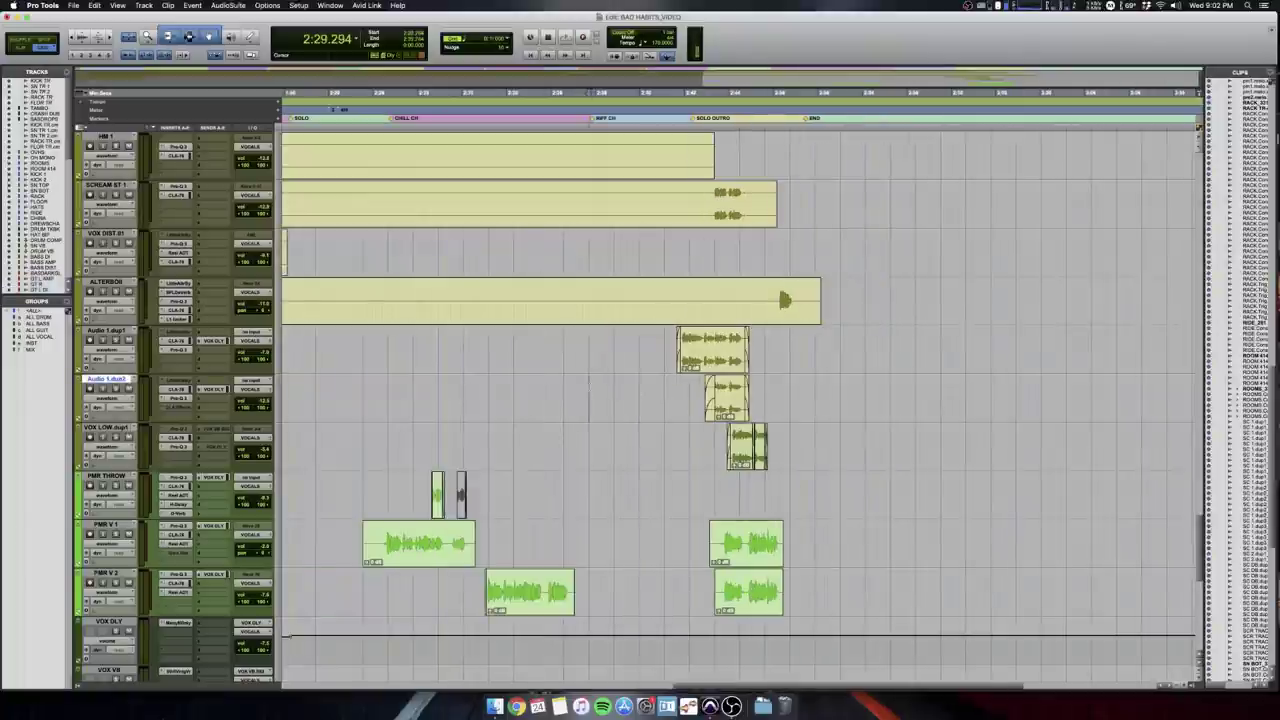
key(ctrl+alt+Down)
key(ctrl+alt+Down)
key(ctrl+alt+Down)
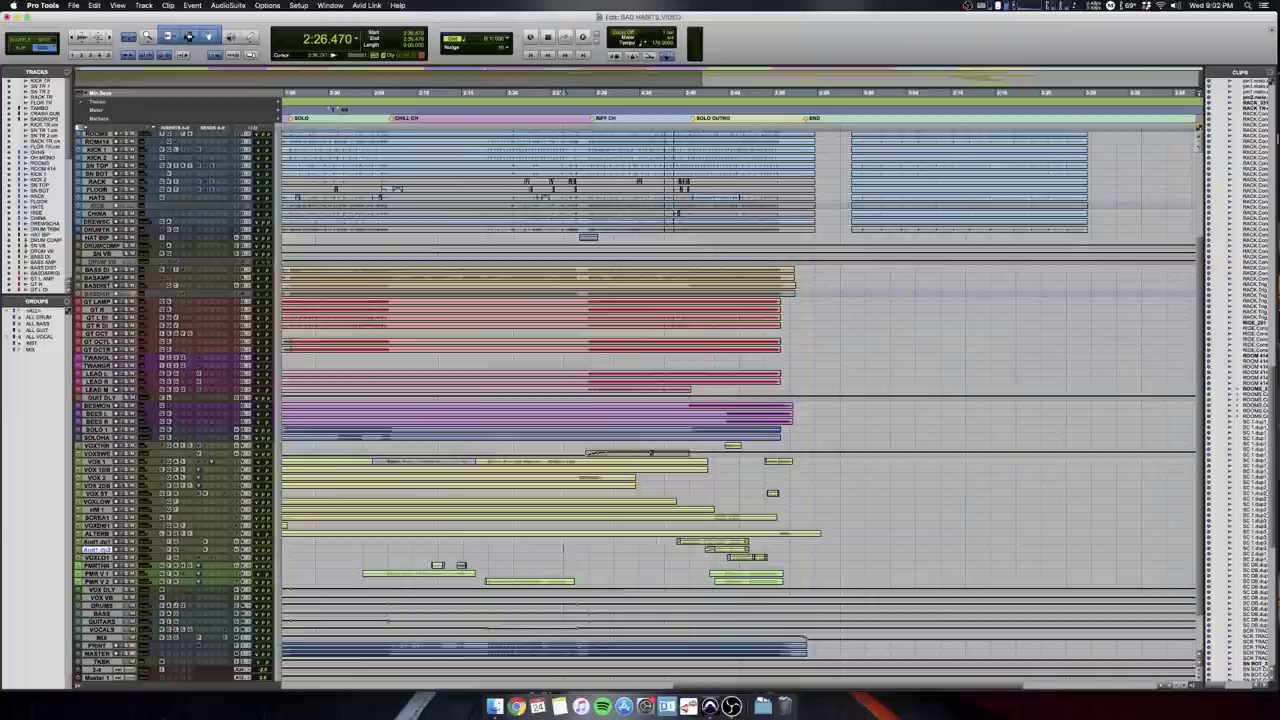
Play the outro from just before the Audio 1.dup1 clip and widen the timeline view to most of the song.
click(665, 541)
key(space)
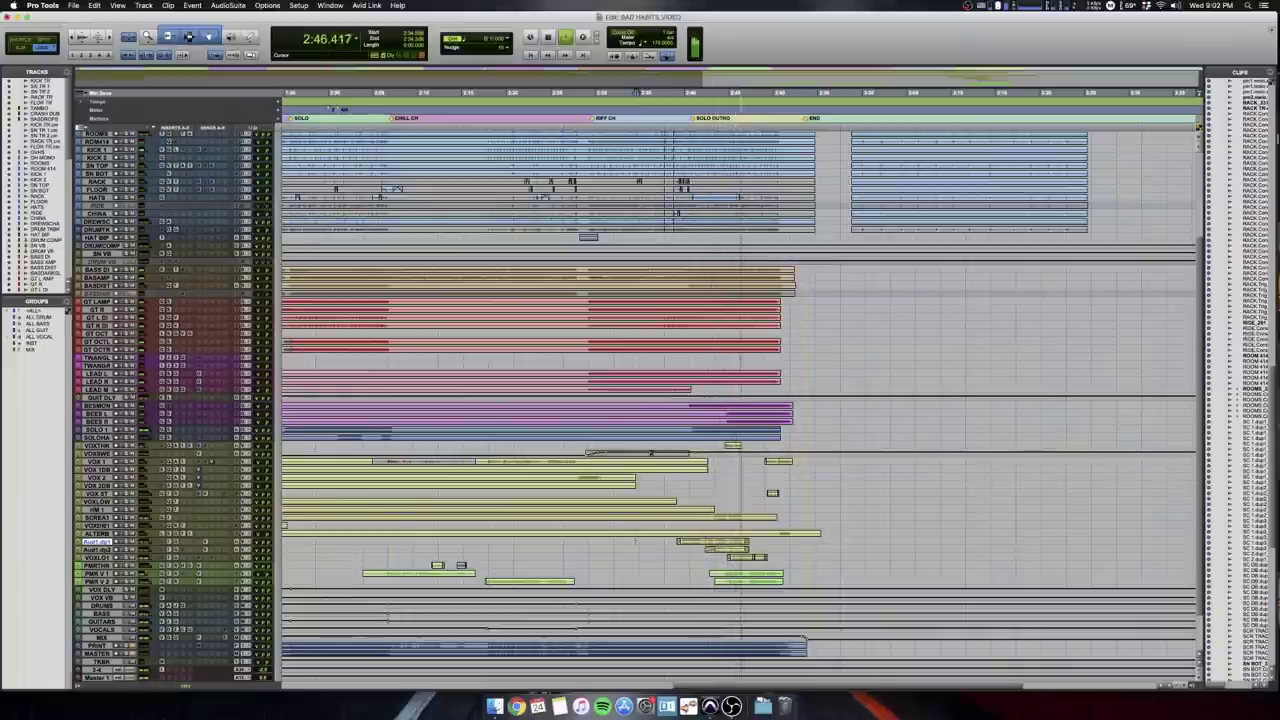
key(r)
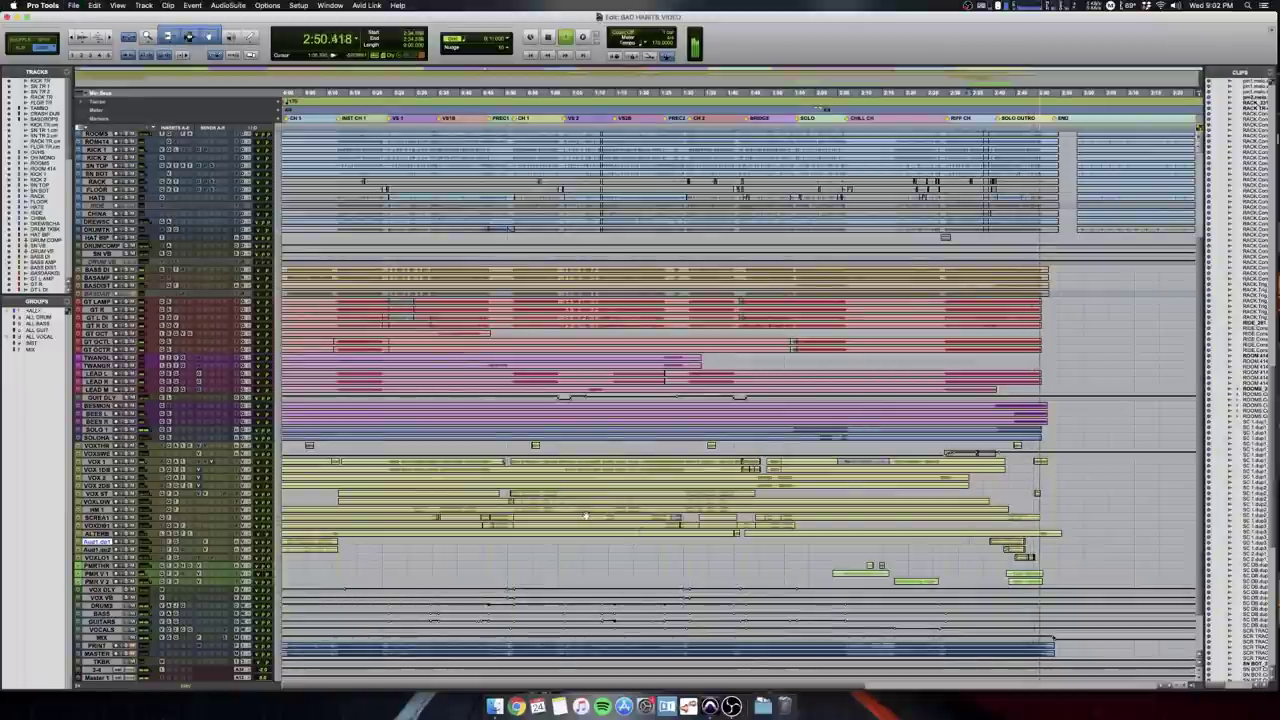
Stop playback and set all track heights to medium to bring up the DRUMS, BASS, GUITARS and VOCALS buses.
key(space)
alt+click(280, 571)
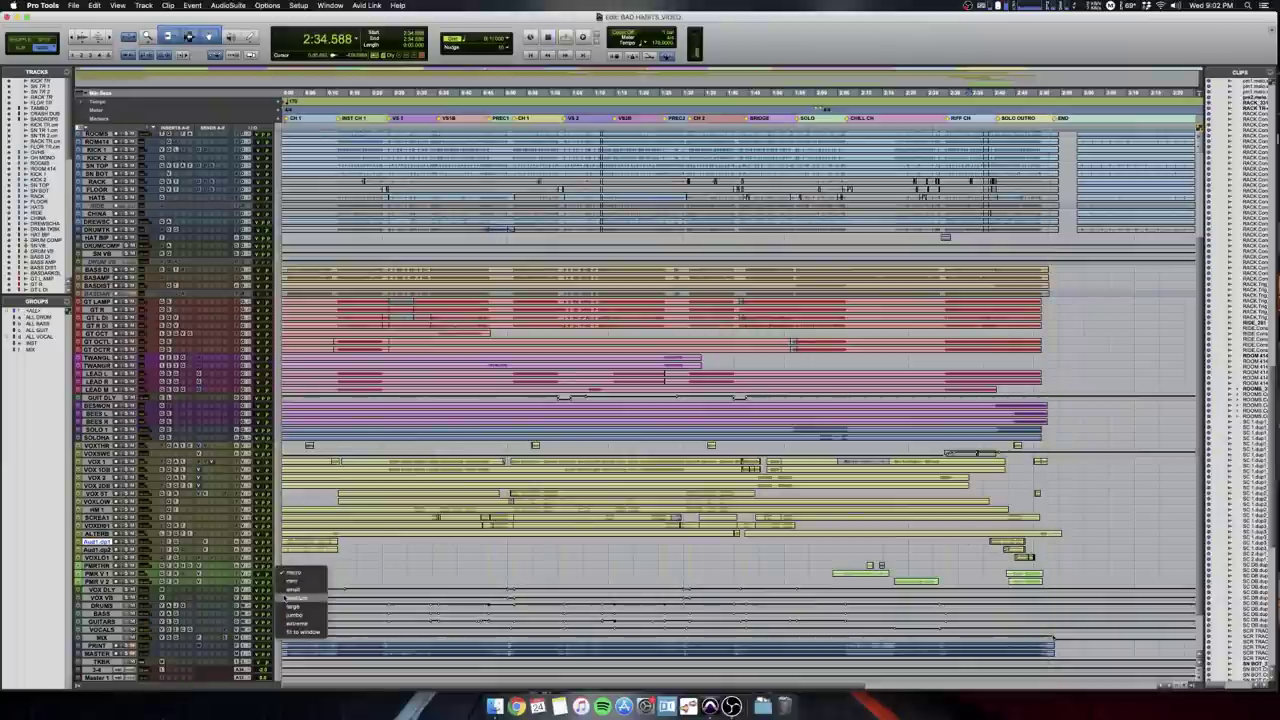
click(298, 598)
scroll(401, 557, down, 5)
scroll(400, 557, down, 5)
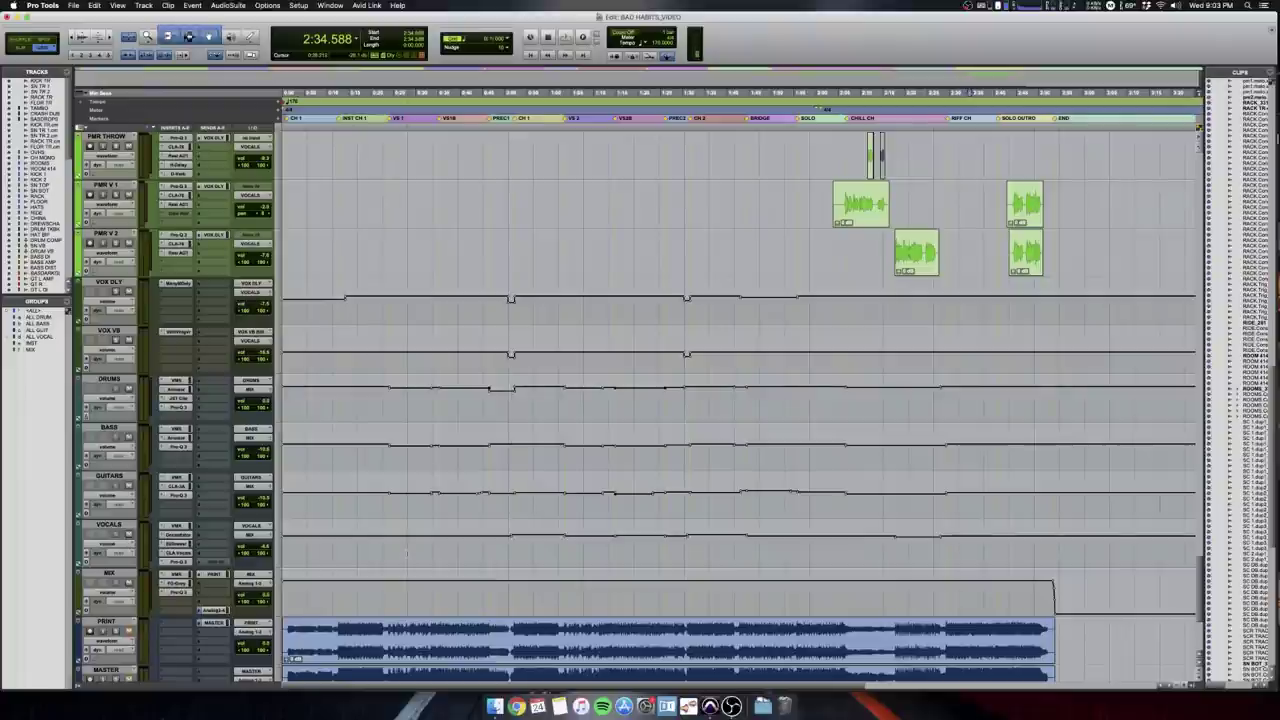
Highlight the volume automation on the DRUMS, BASS, GUITARS and VOCALS buses across the song, ending at 0:20.470 on the instrument buses.
drag(371, 428, 468, 455)
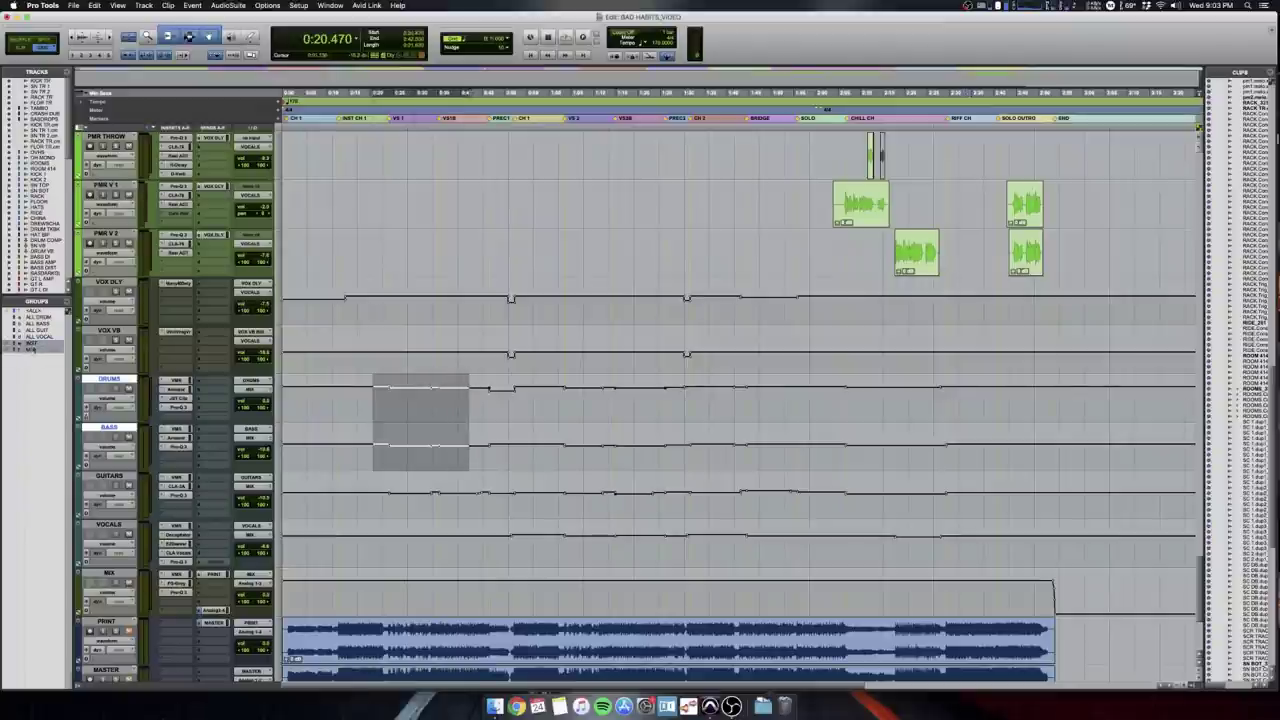
drag(369, 398, 704, 547)
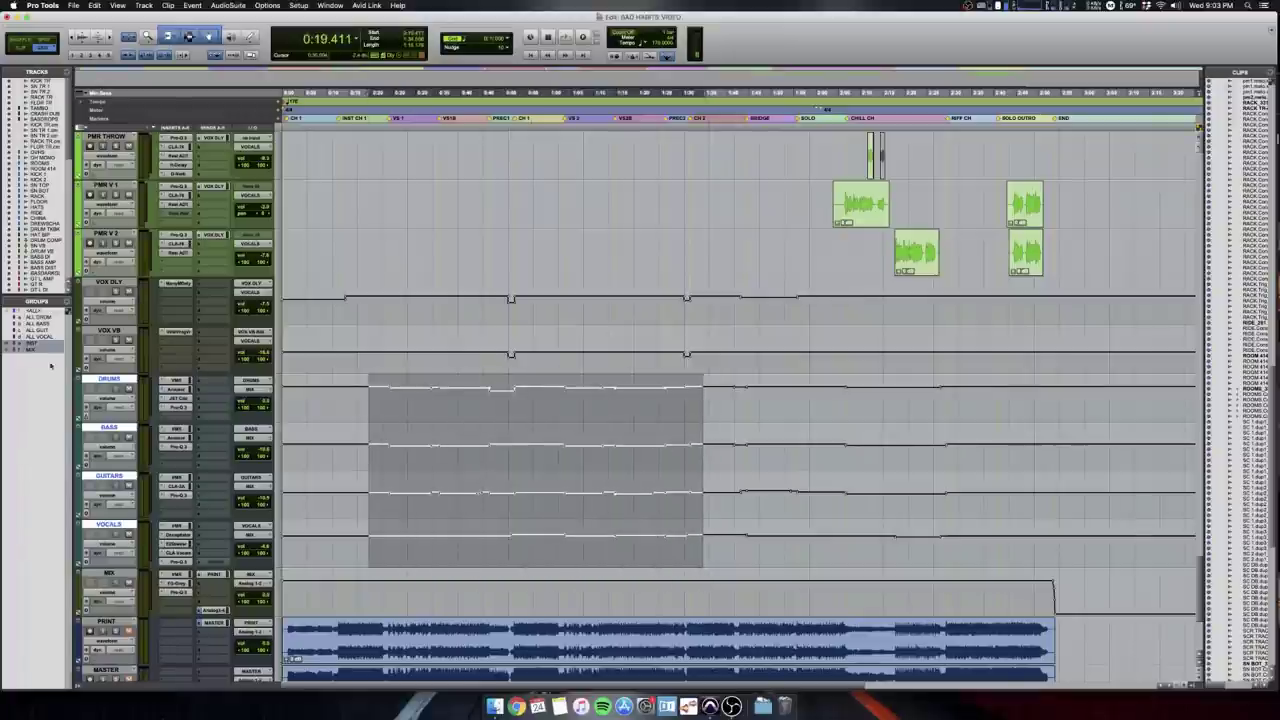
drag(348, 378, 1048, 518)
drag(337, 543, 718, 545)
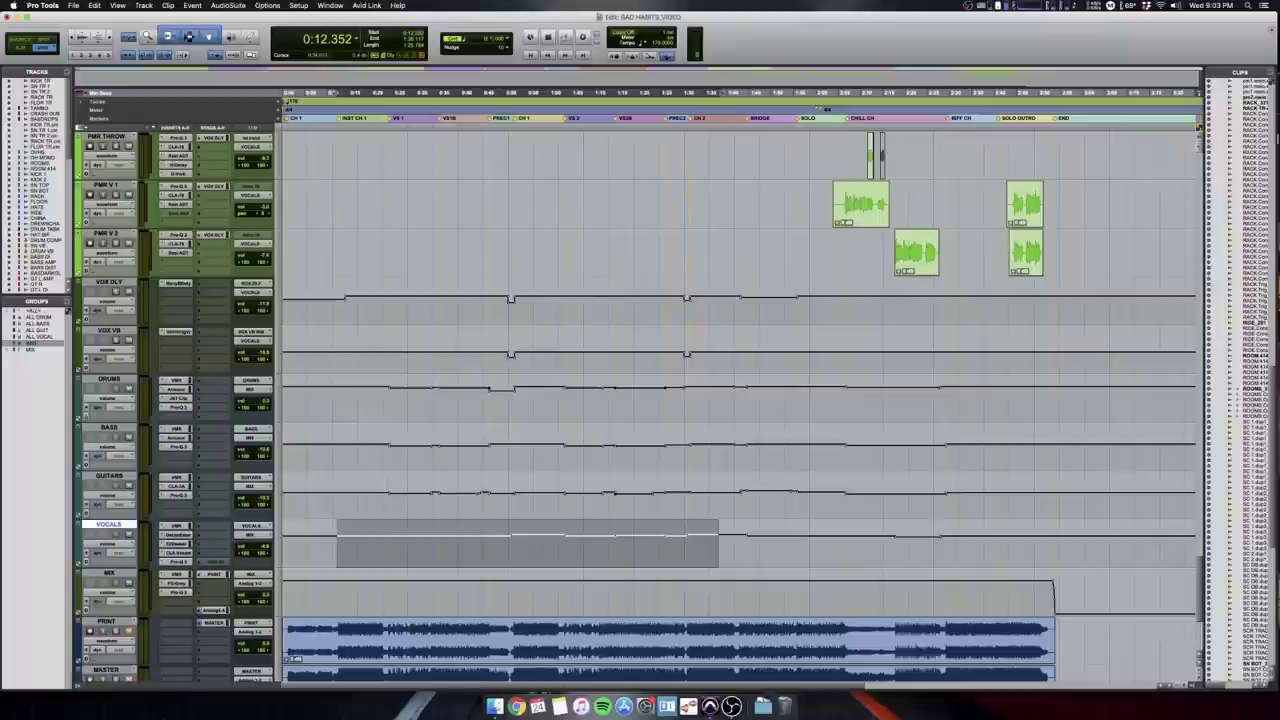
drag(373, 382, 372, 503)
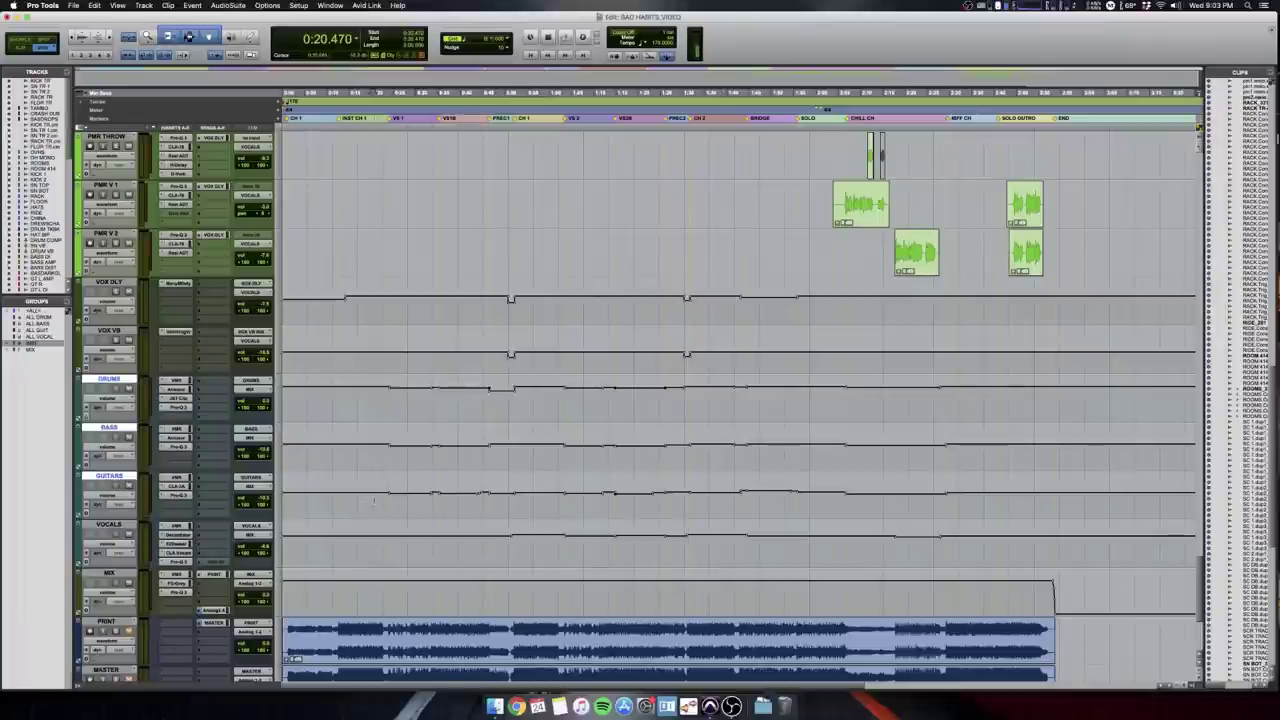
Examine the DRUMS, BASS and GUITARS volume automation at the end of INST CH 1, placing the cursor at 0:22.235.
key(t)
key(t)
scroll(374, 501, right, 3)
key(r)
scroll(374, 501, right, 1)
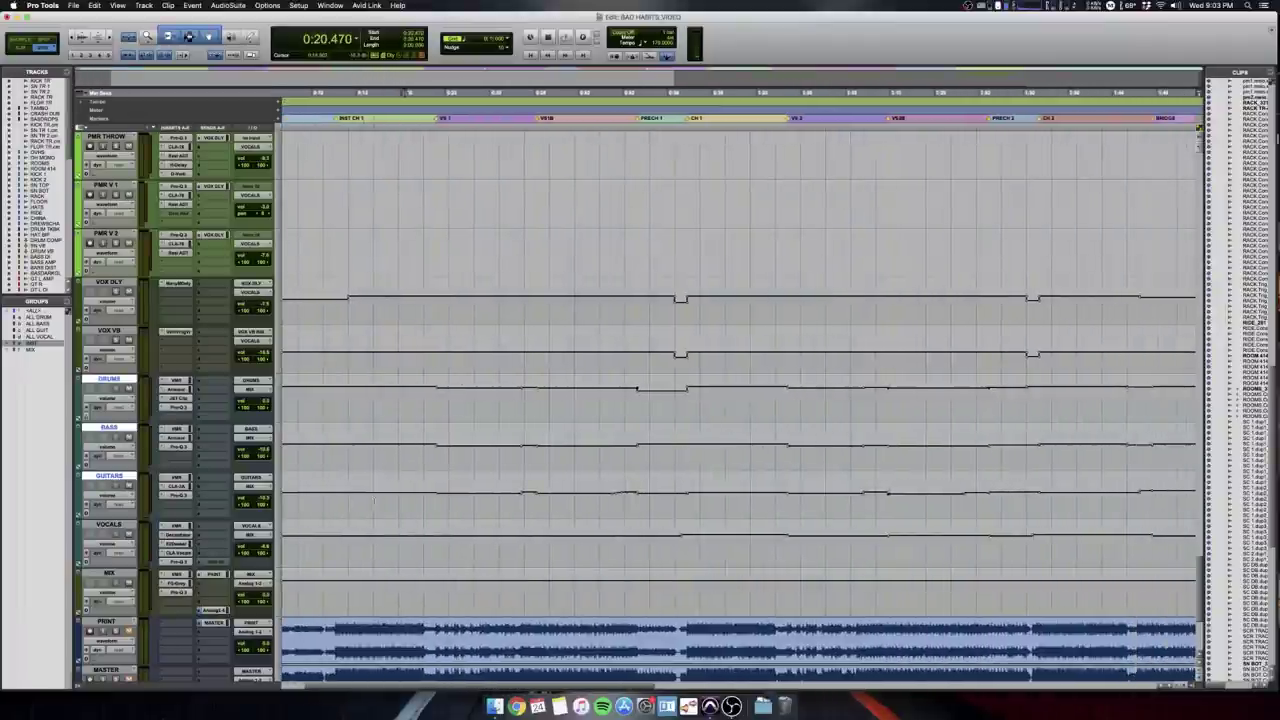
drag(389, 402, 430, 516)
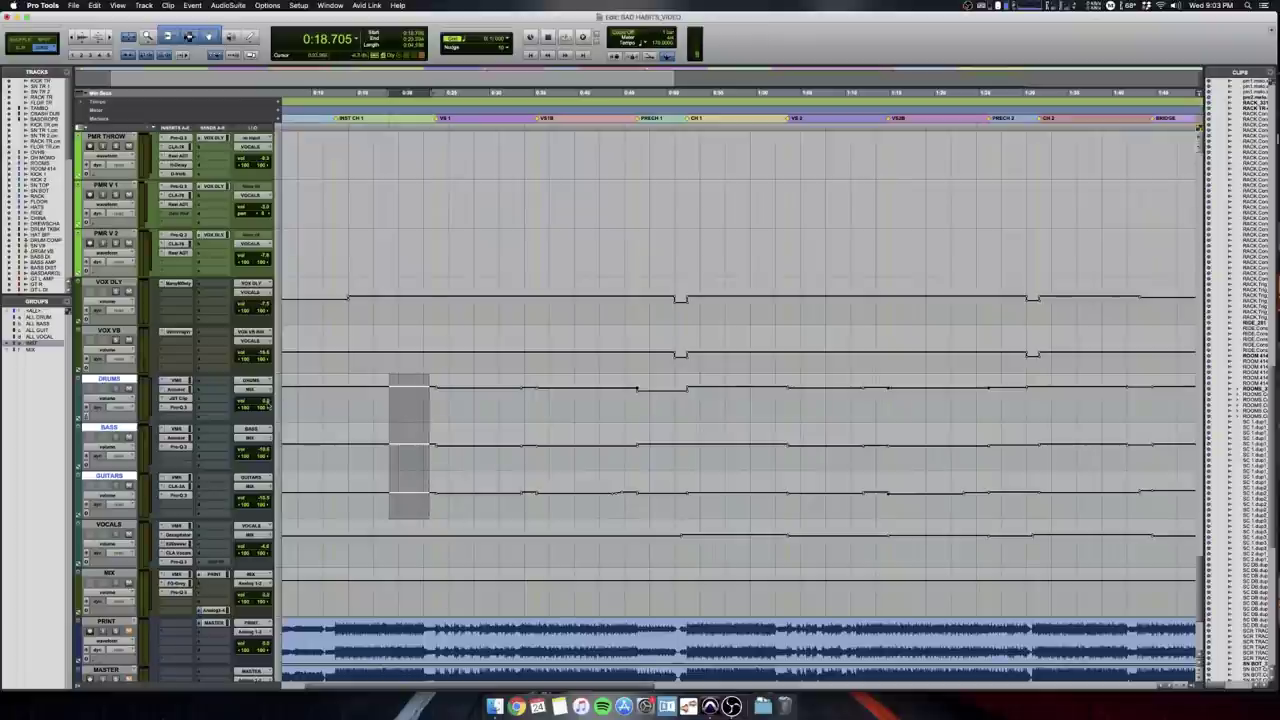
scroll(265, 429, left, 1)
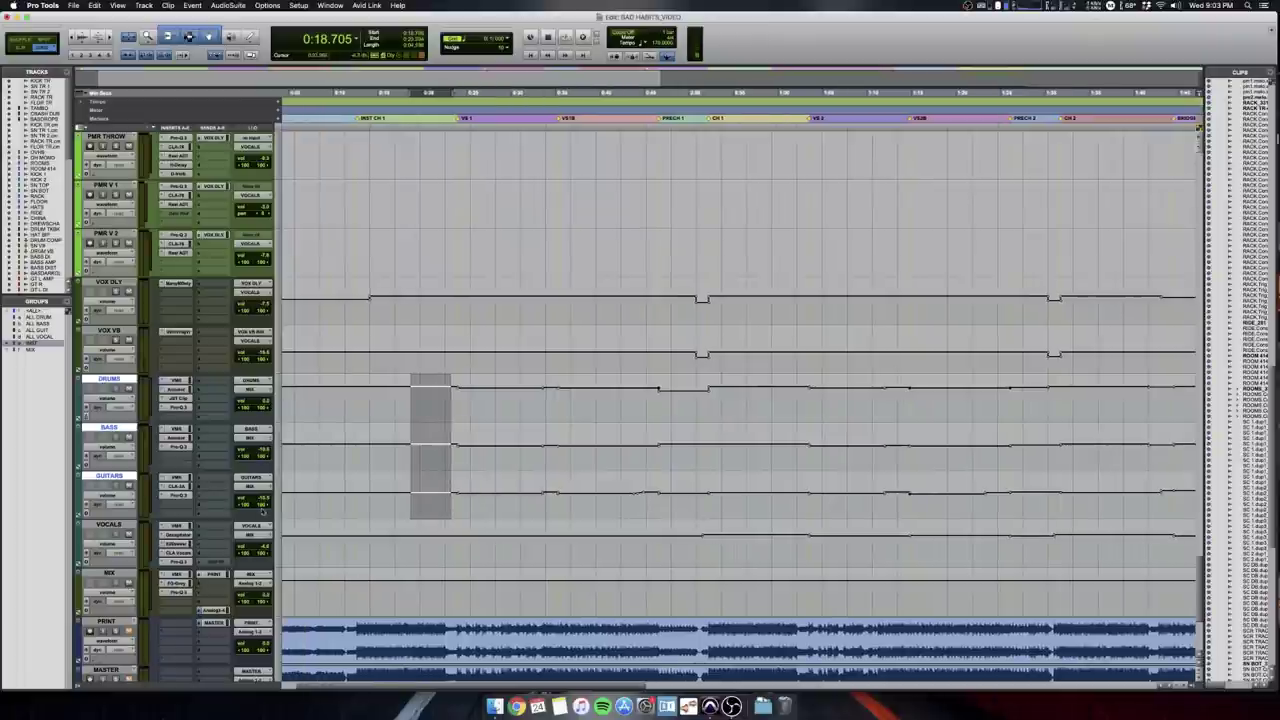
click(441, 458)
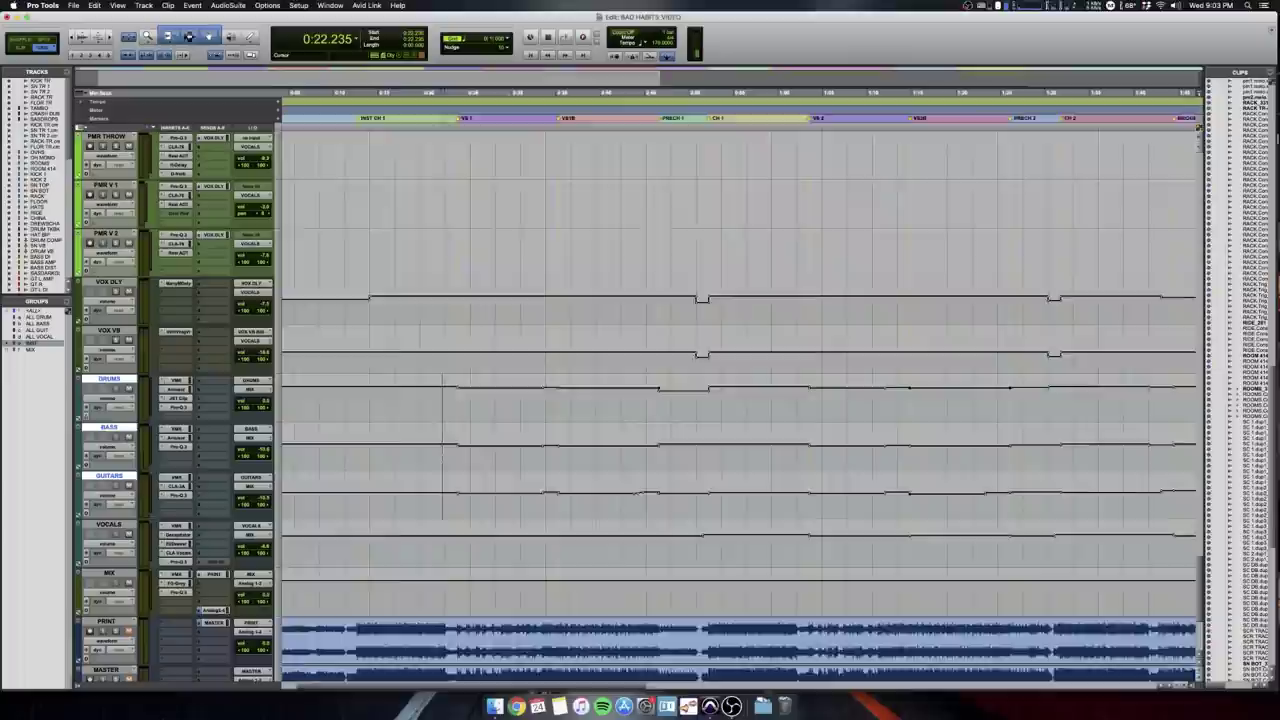
Highlight the instrument bus automation in VS 1 from 0:24.000, and play the transition from just before VS 1.
key(super+bracketright)
key(super+bracketright)
drag(659, 457, 962, 469)
scroll(924, 467, right, 6)
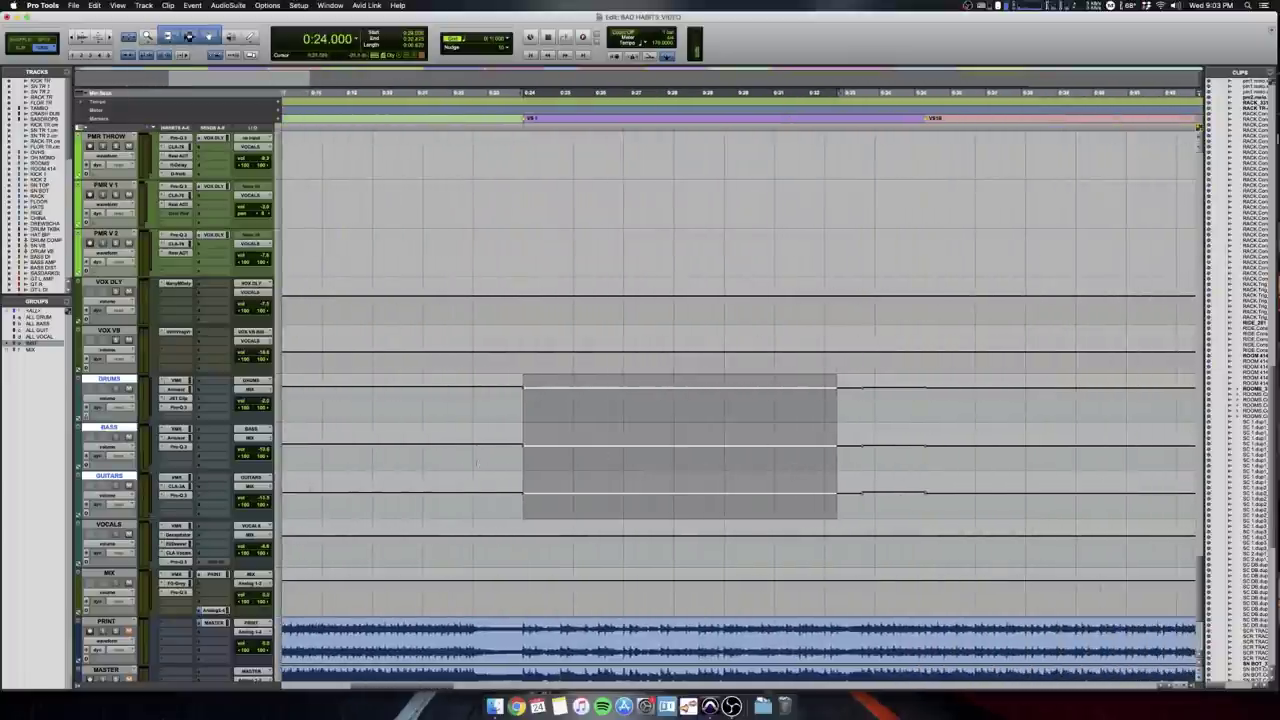
click(505, 461)
scroll(505, 461, right, 3)
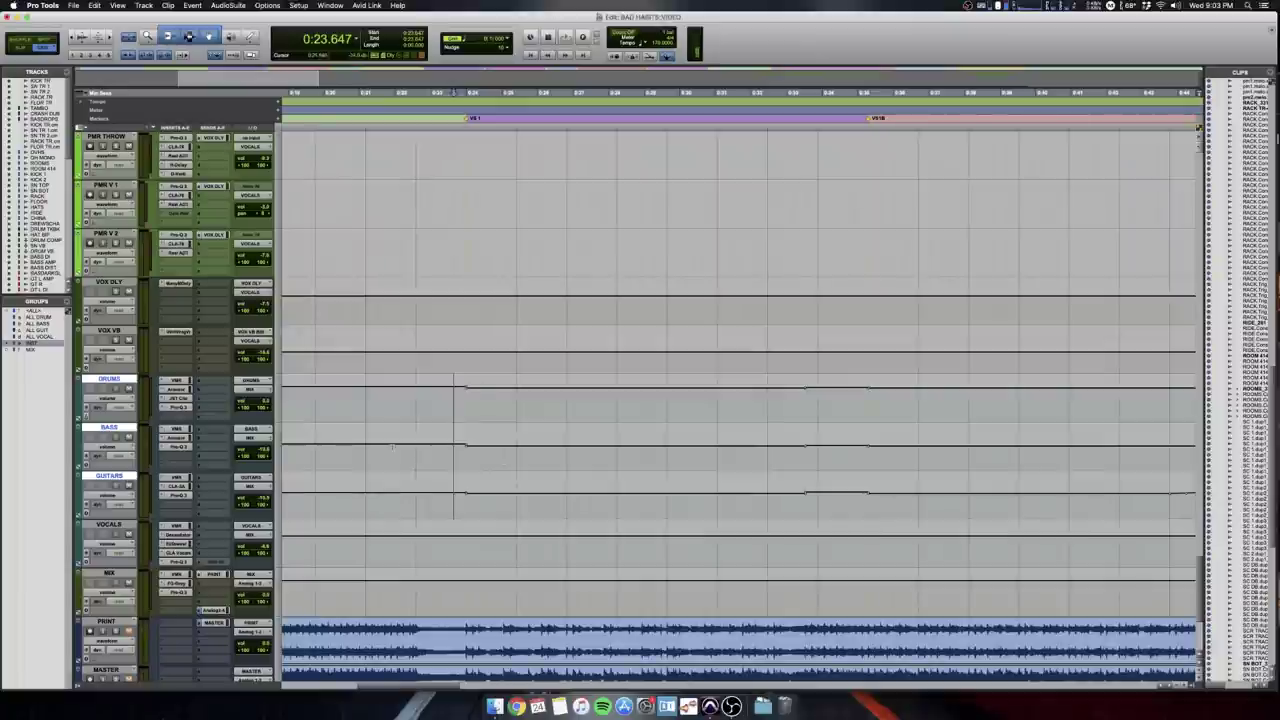
click(416, 455)
key(space)
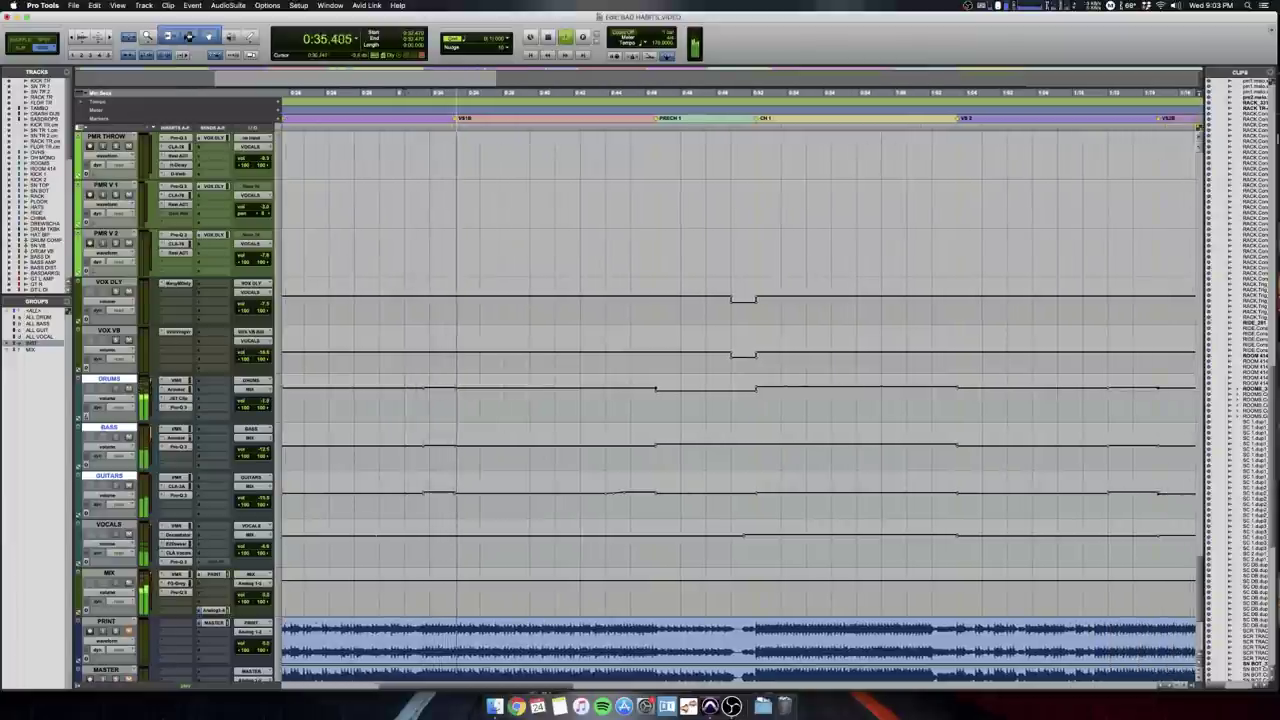
Highlight the instrument bus boost before VS1B at 0:33.529, and play the GUITARS volume swell before PRECH 1 from 0:43.058.
drag(423, 380, 453, 507)
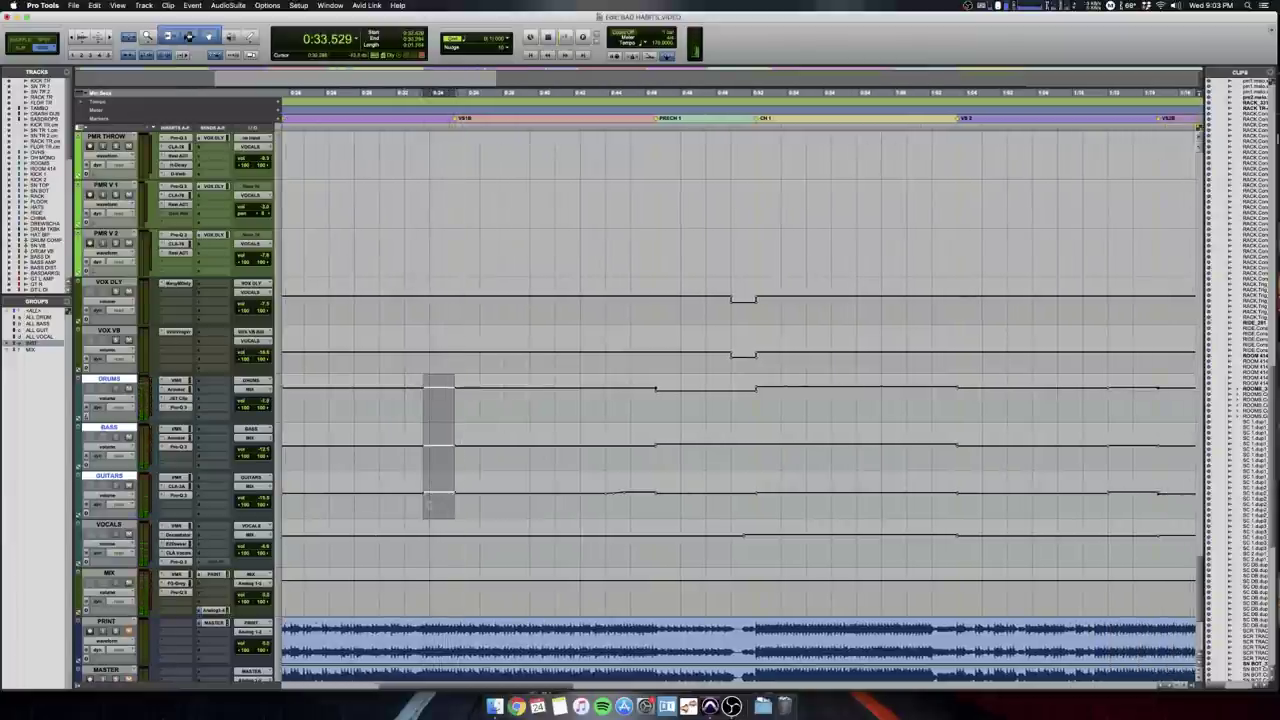
click(426, 505)
click(598, 502)
click(588, 502)
key(t)
scroll(600, 502, right, 2)
drag(691, 504, 789, 507)
click(664, 505)
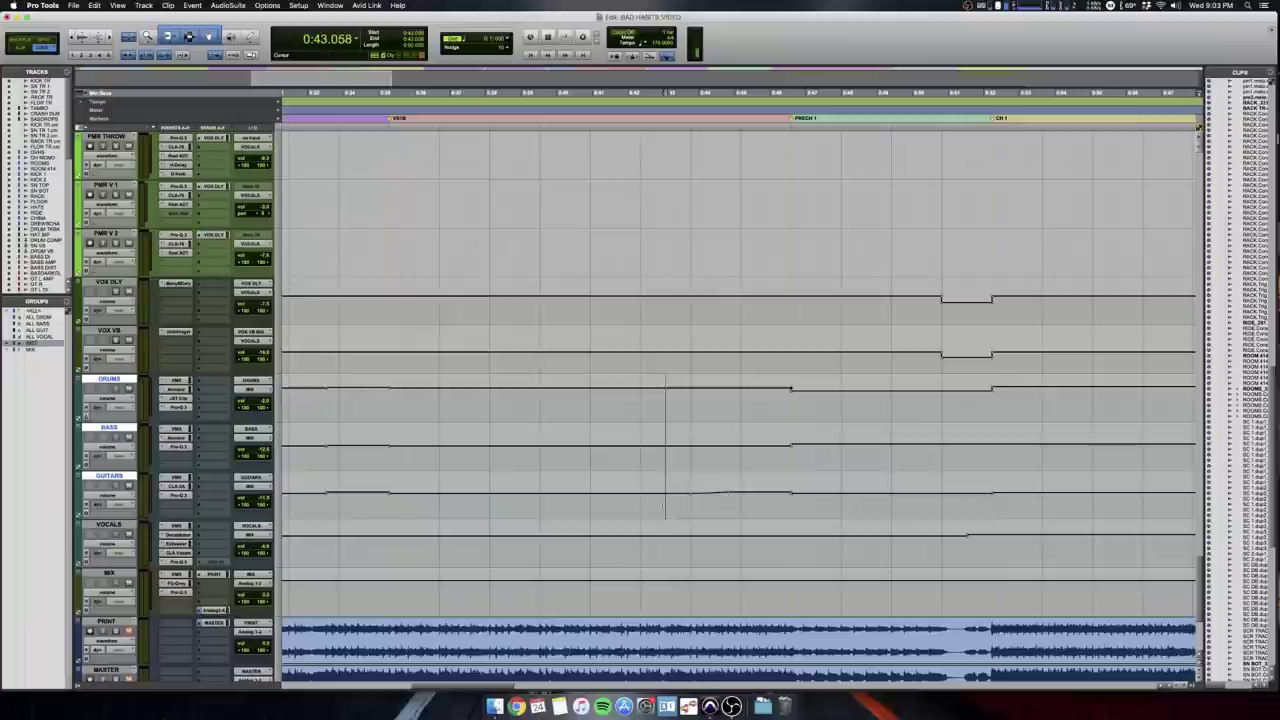
key(space)
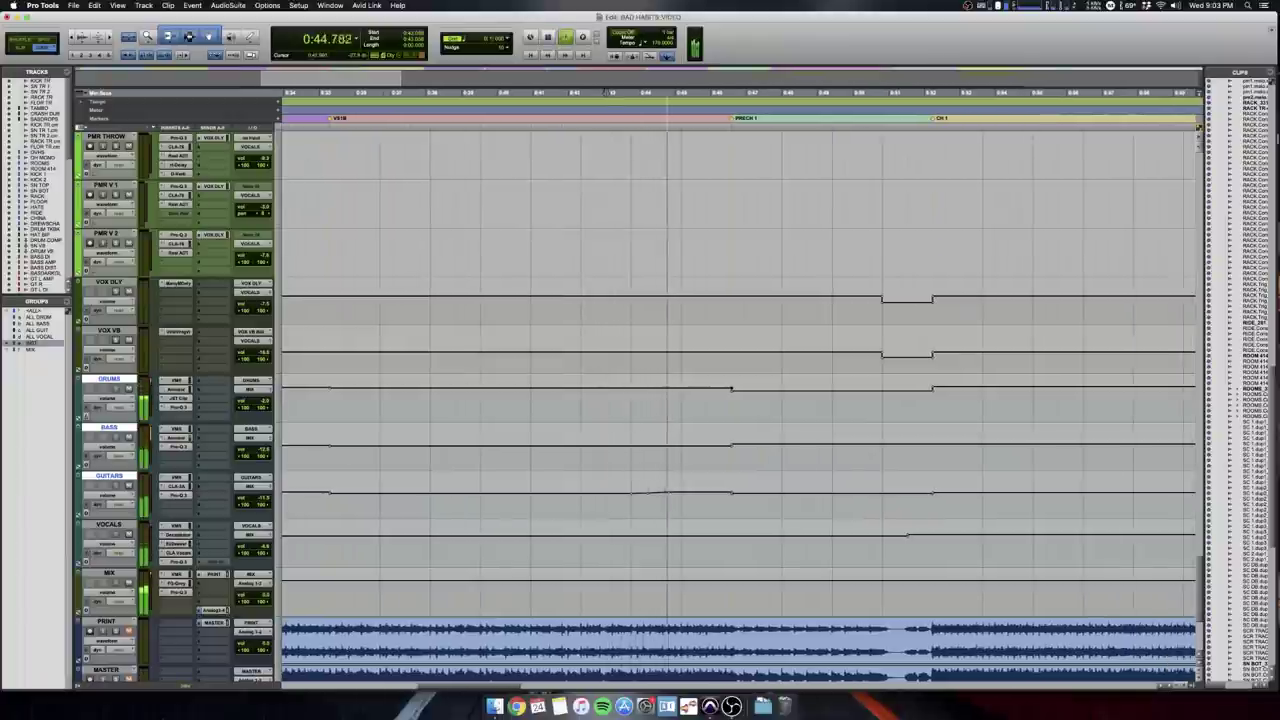
Replay the GUITARS volume swell leading into PRECH 1 from 0:43.411 and stop.
key(space)
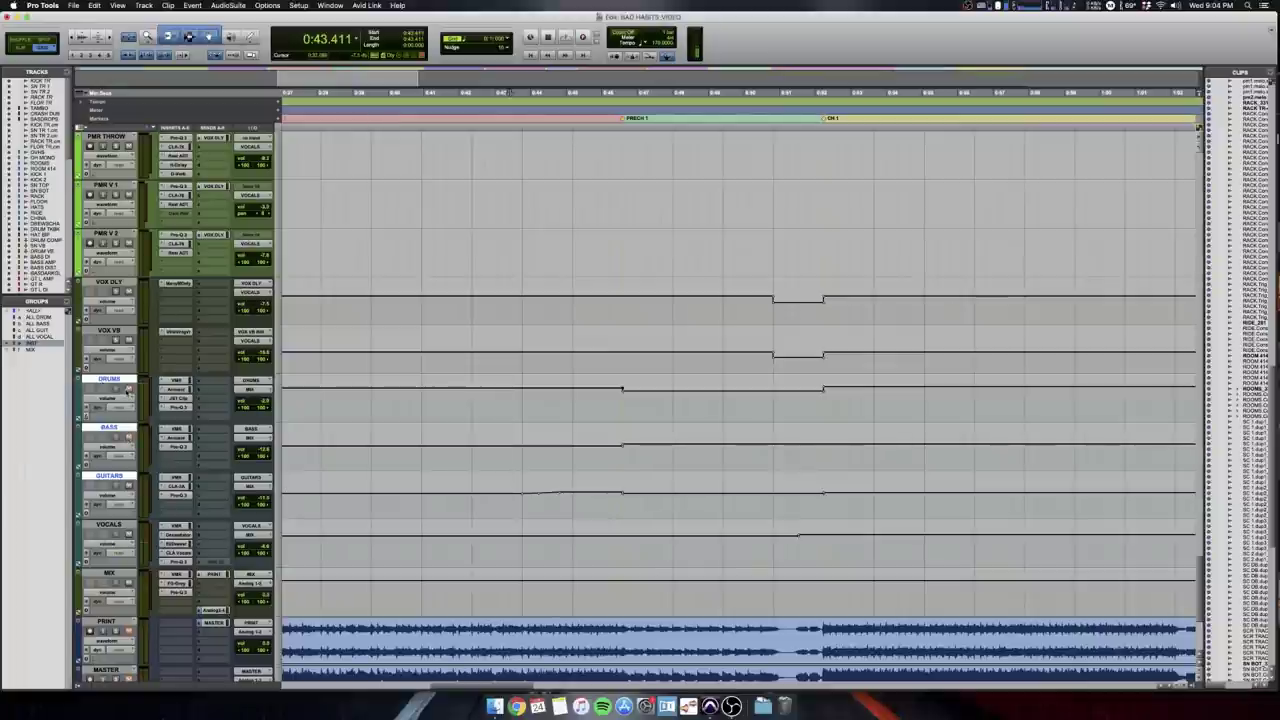
key(space)
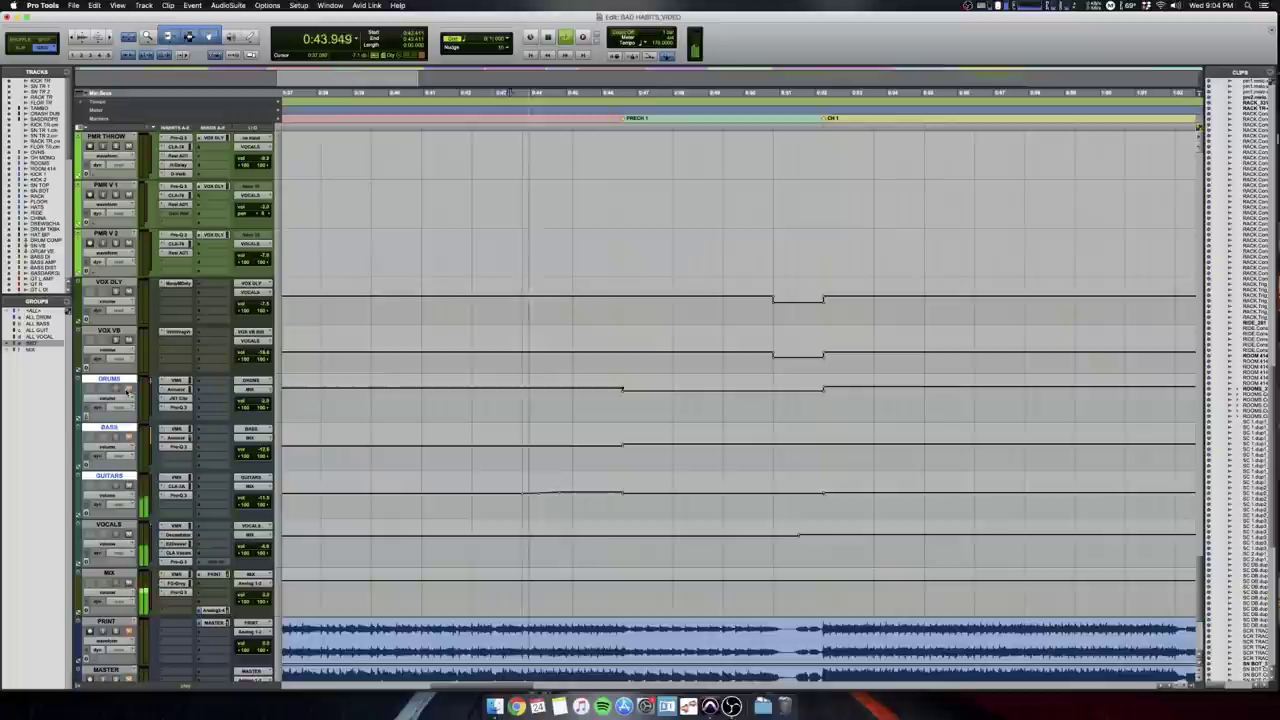
key(space)
key(space)
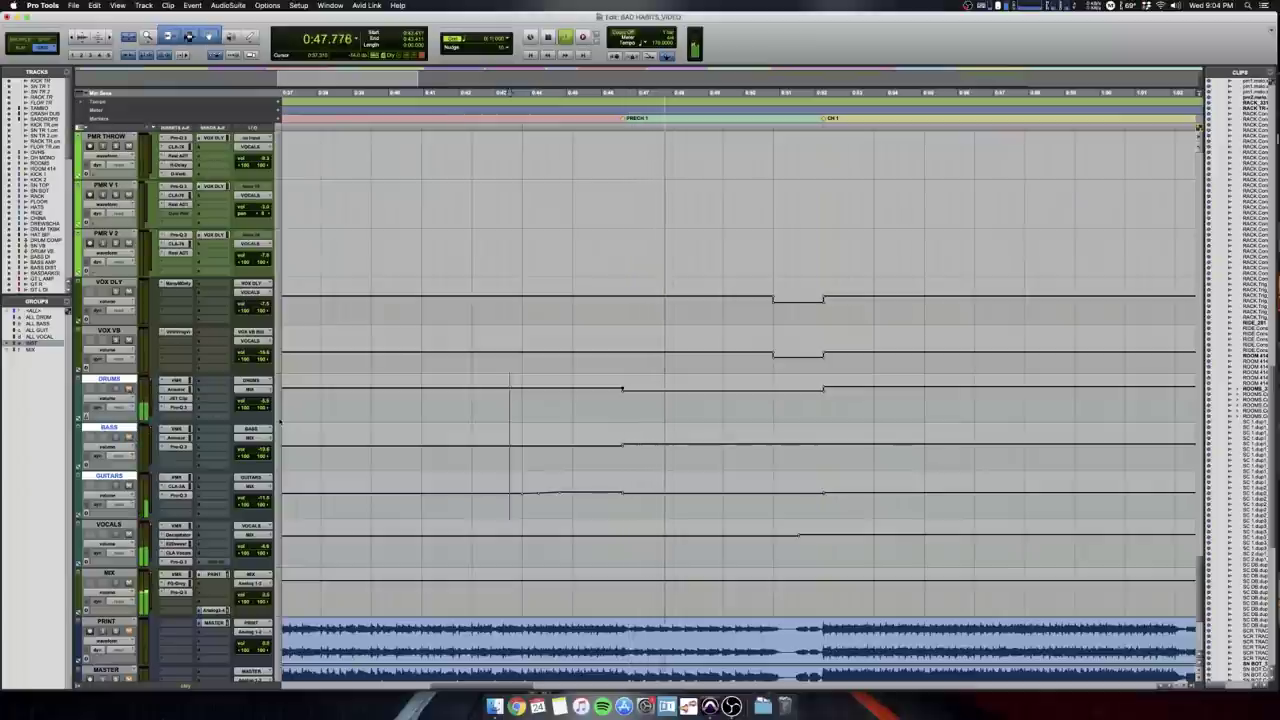
key(r)
key(space)
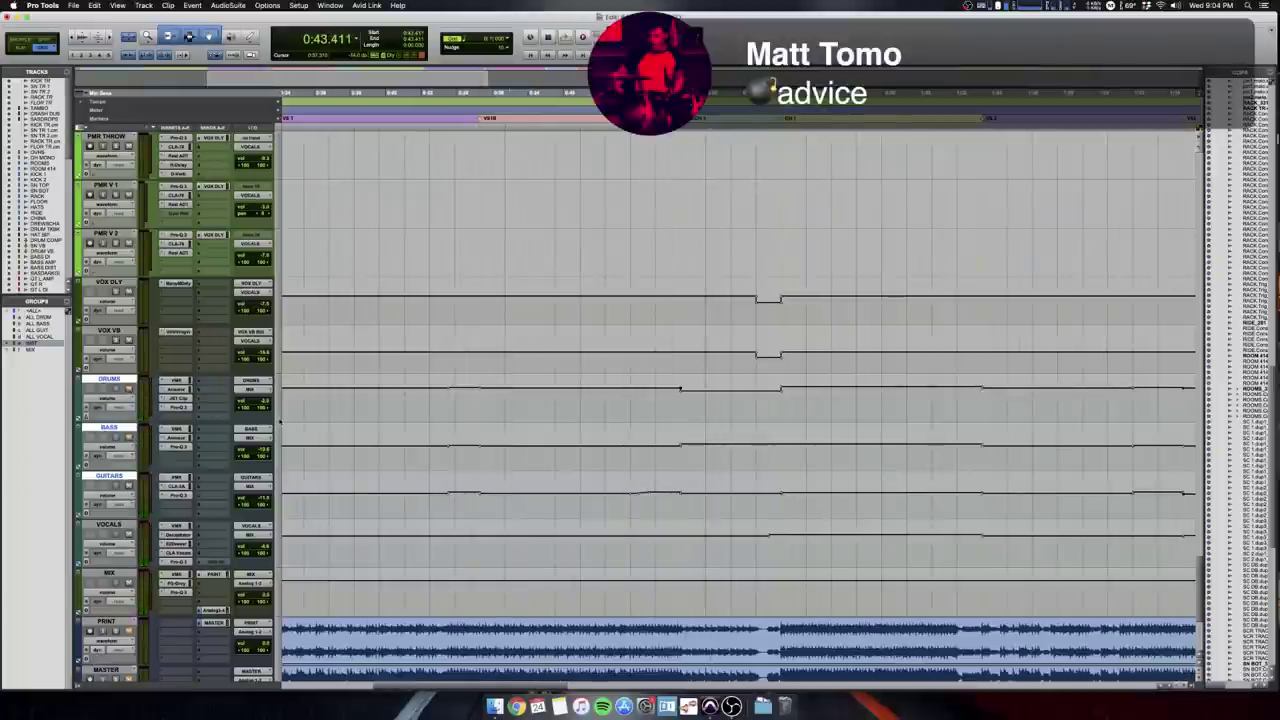
Review the instrument bus volume changes through VS 1 and VS1B, placing the cursor at the 0:33.529 automation step.
scroll(741, 455, left, 5)
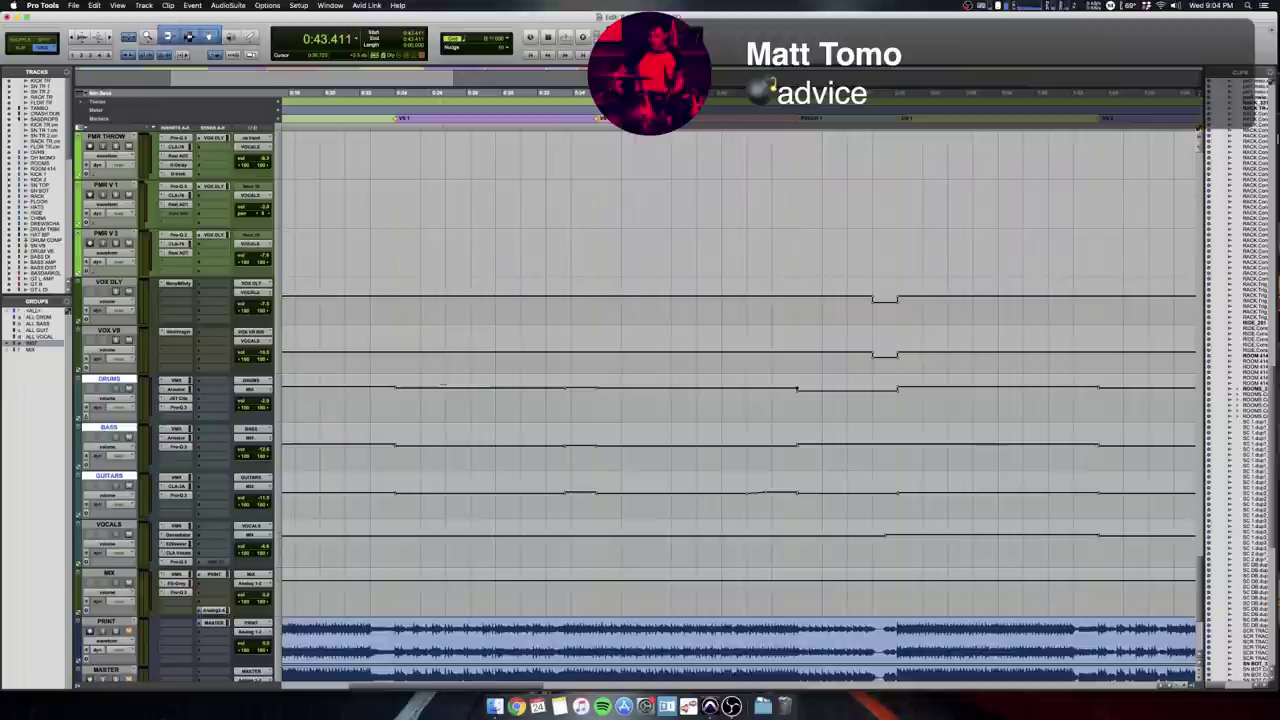
click(421, 381)
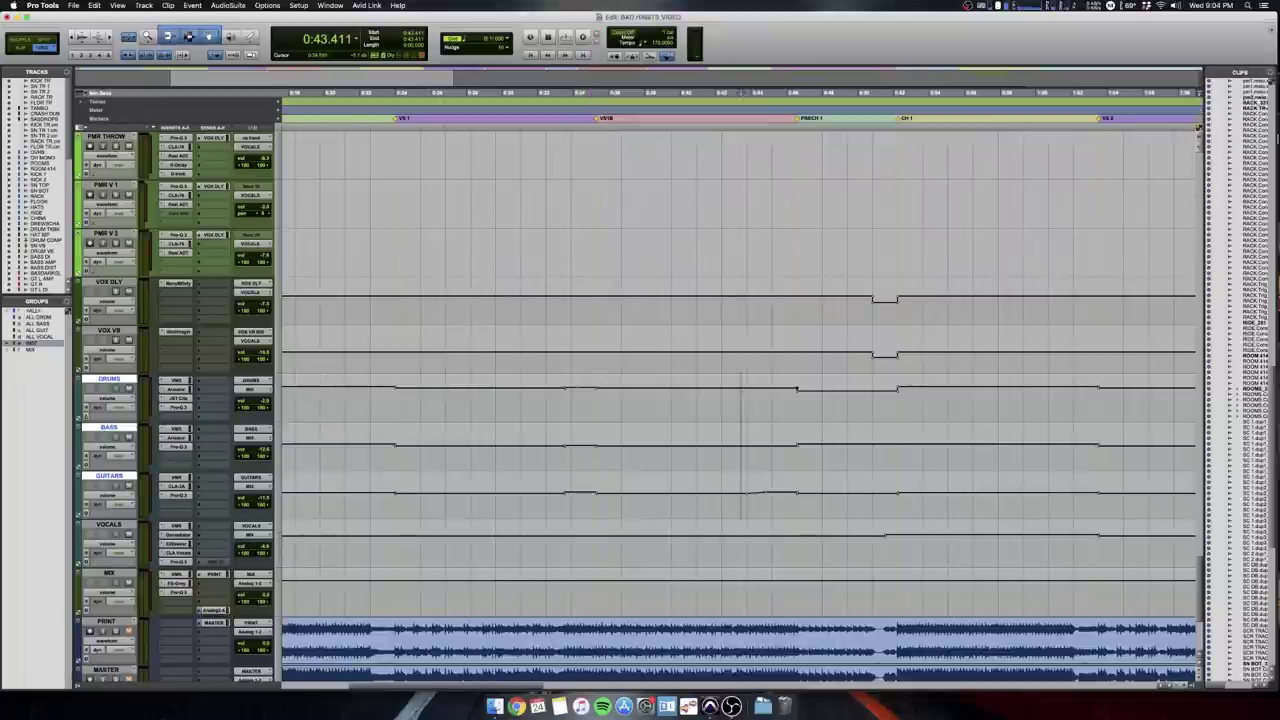
click(558, 379)
click(582, 381)
click(652, 383)
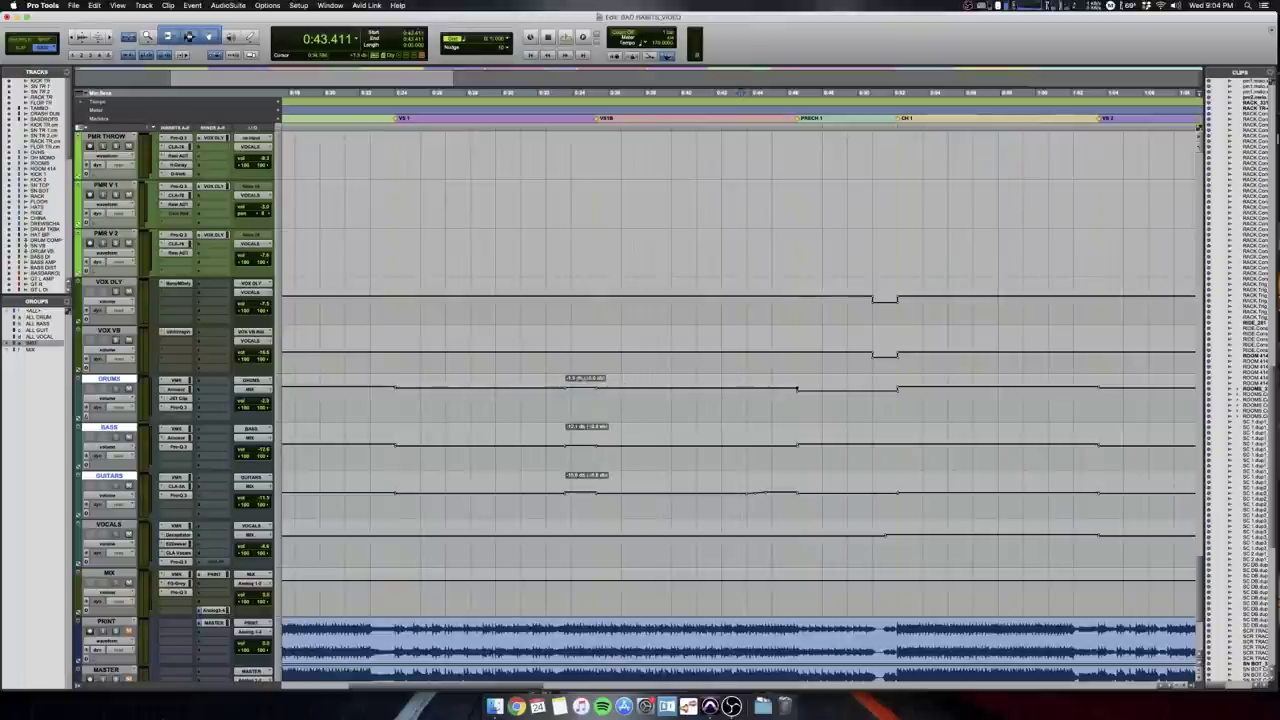
click(565, 401)
key(super+bracketright)
key(super+bracketleft)
key(super+bracketleft)
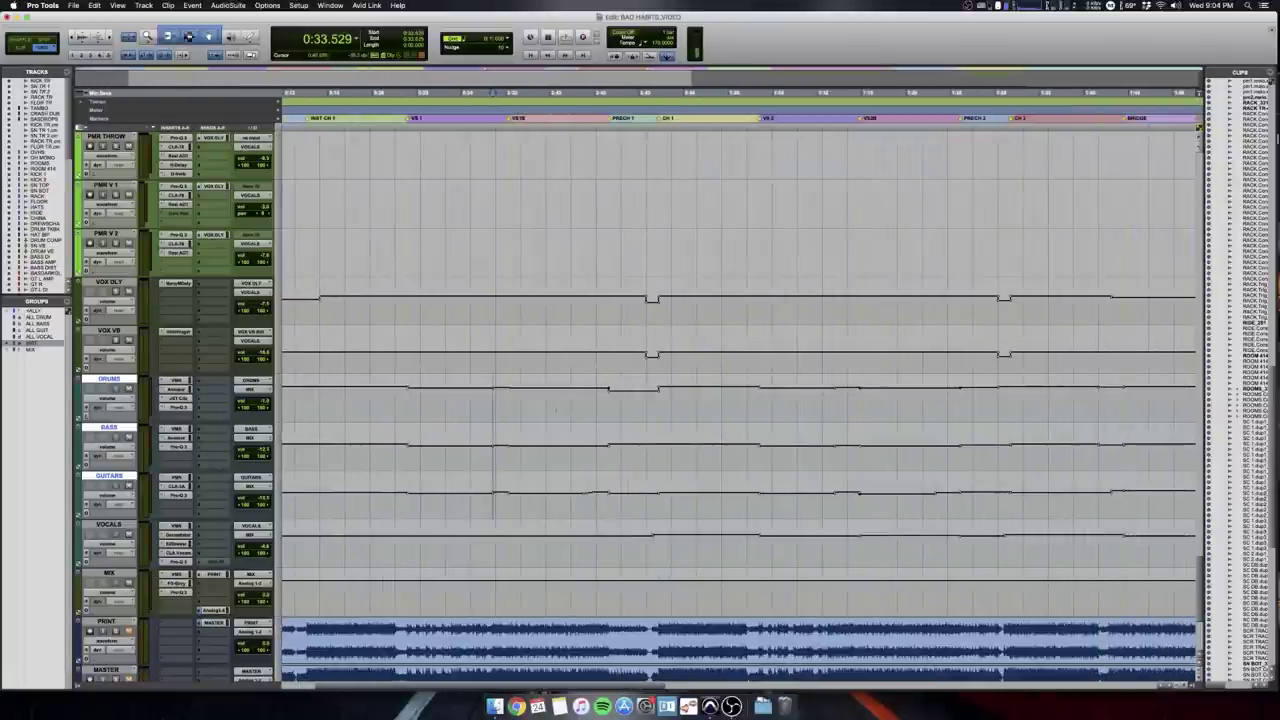
Place the cursor at the start of PRECH 1 at 0:46.588 and audition the DRUMS volume drop.
key(super+bracketright)
click(671, 408)
scroll(671, 407, right, 5)
scroll(671, 407, left, 2)
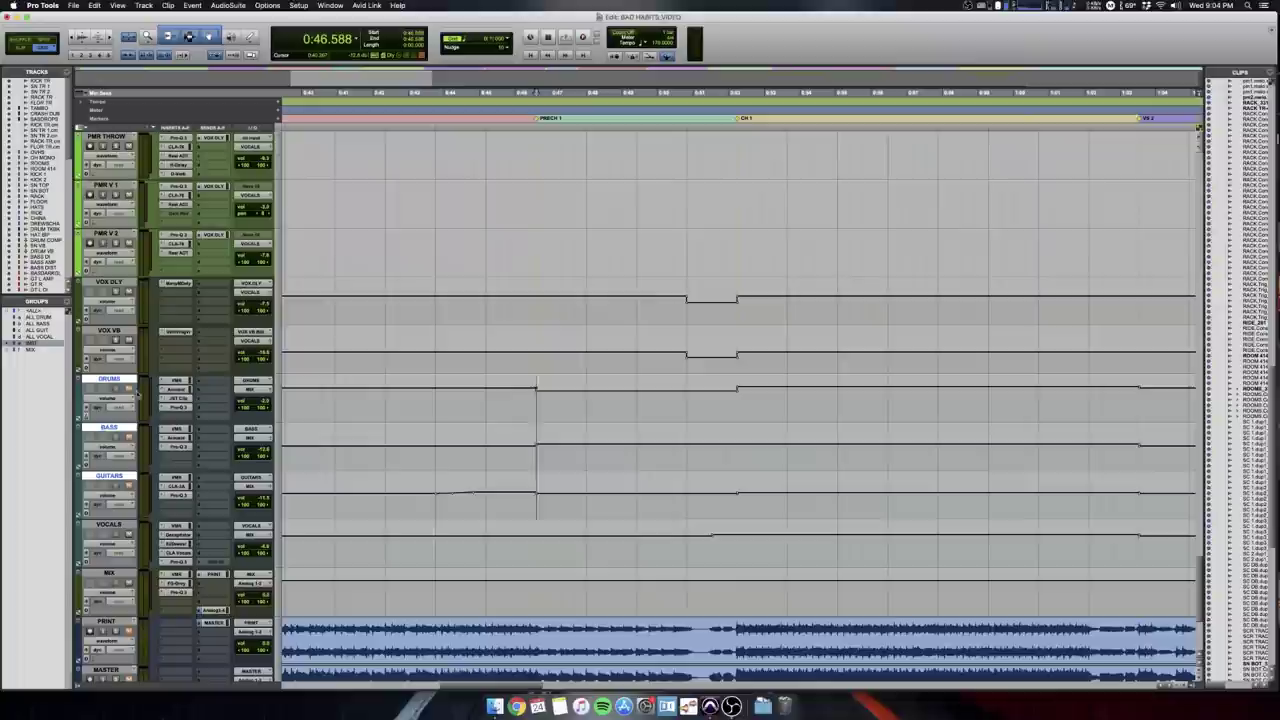
key(space)
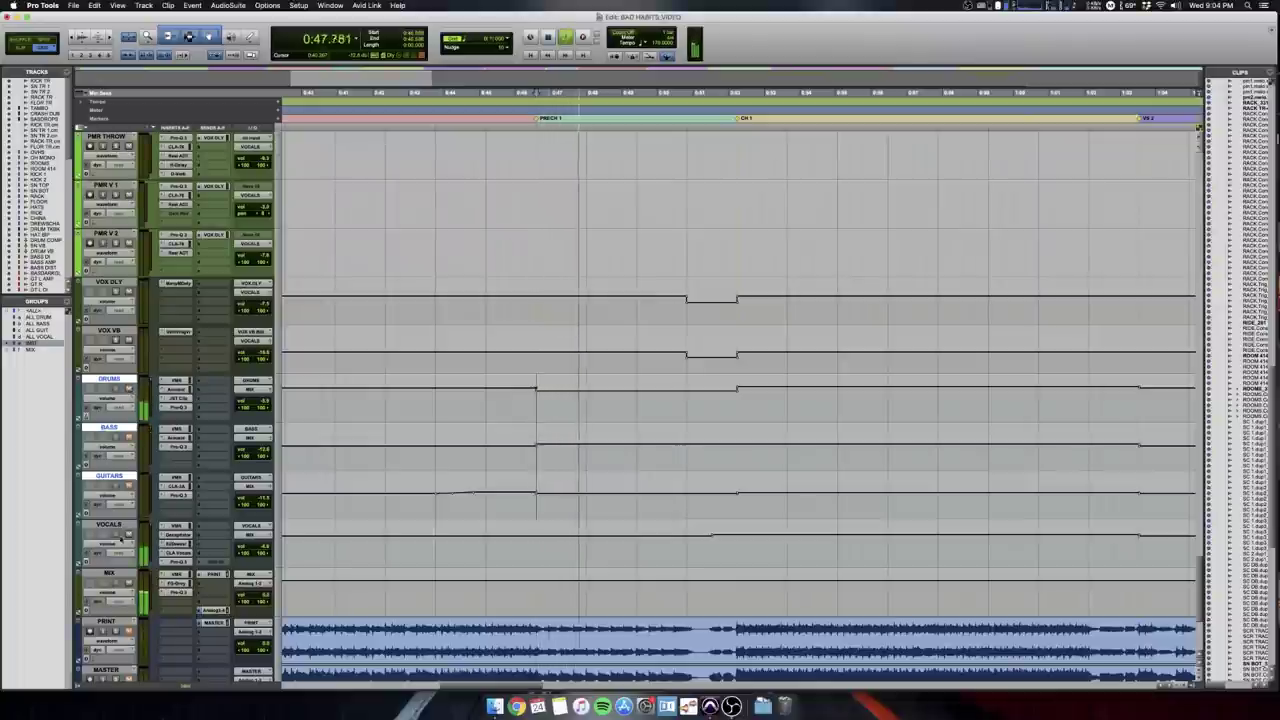
key(space)
Play from 0:45.176 through PRECH 1 into CH 1, and unmute the VOCALS bus during playback.
click(486, 408)
scroll(483, 407, right, 2)
key(space)
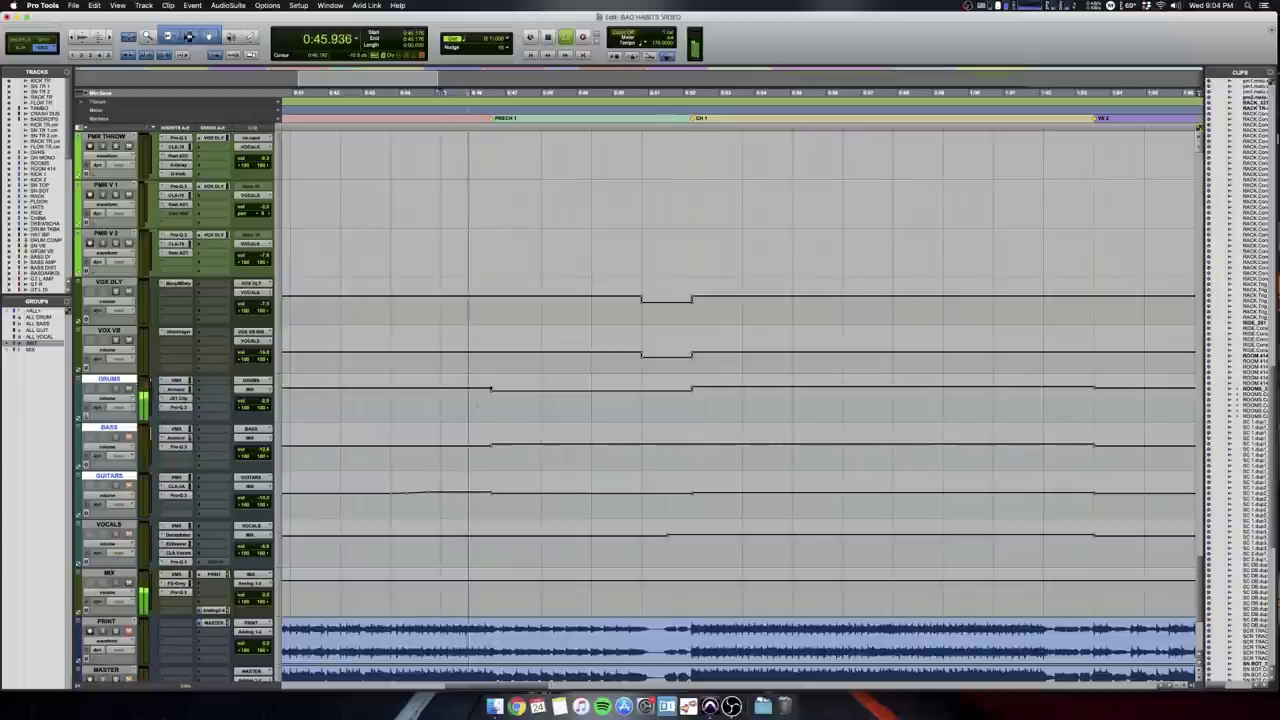
key(r)
scroll(477, 405, right, 10)
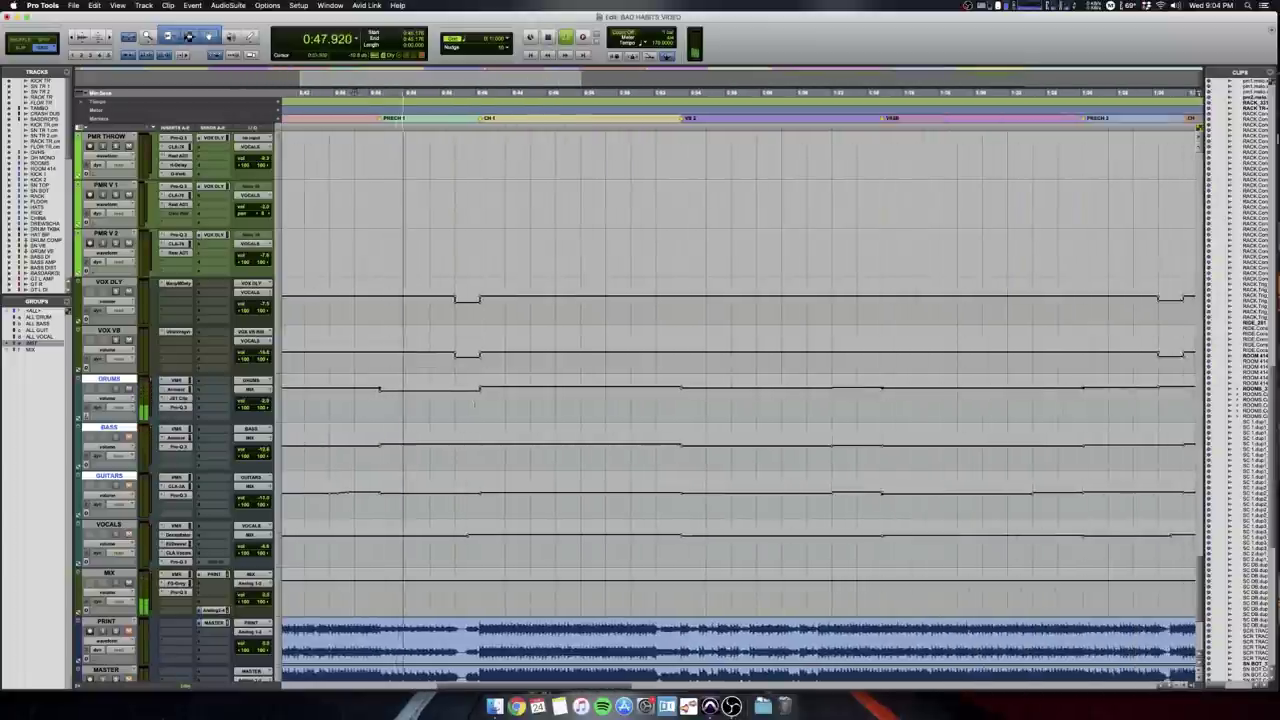
key(r)
scroll(476, 405, right, 5)
scroll(477, 405, right, 3)
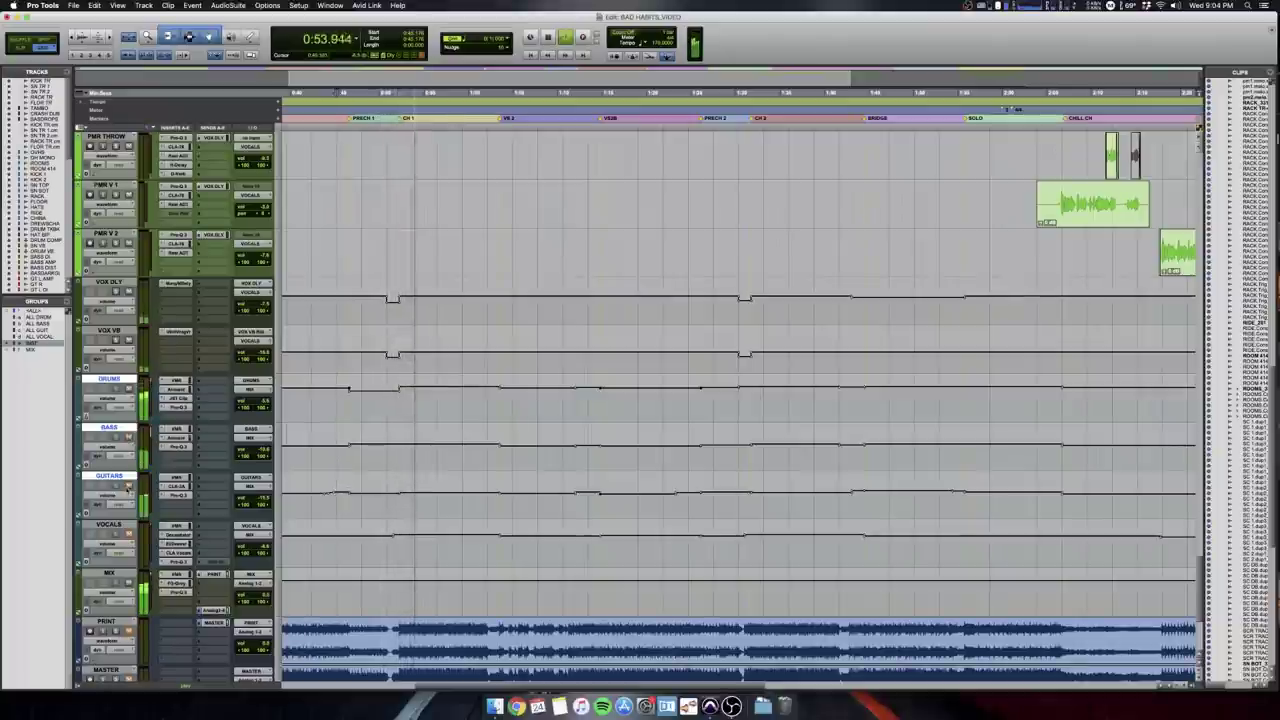
click(130, 537)
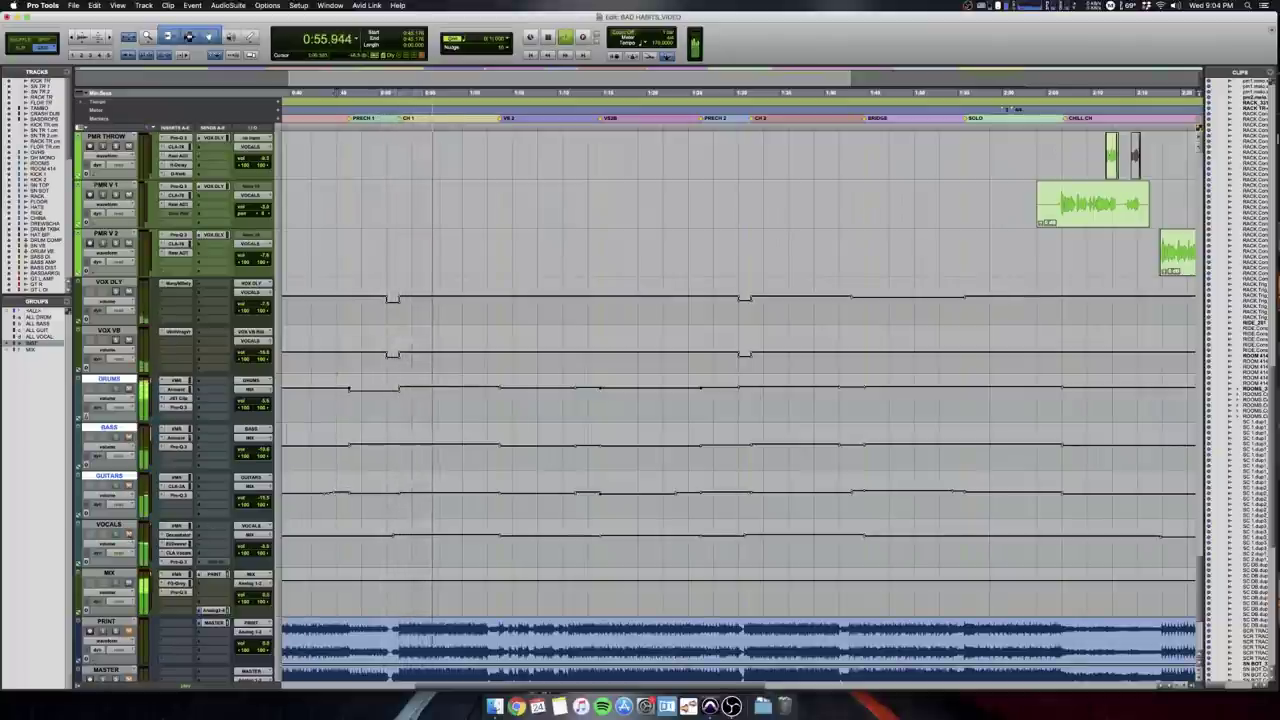
Stop playback and inspect the GUITARS bus volume automation around the BRIDGE, placing the cursor at 1:52.235.
key(r)
scroll(619, 491, right, 2)
key(space)
click(751, 495)
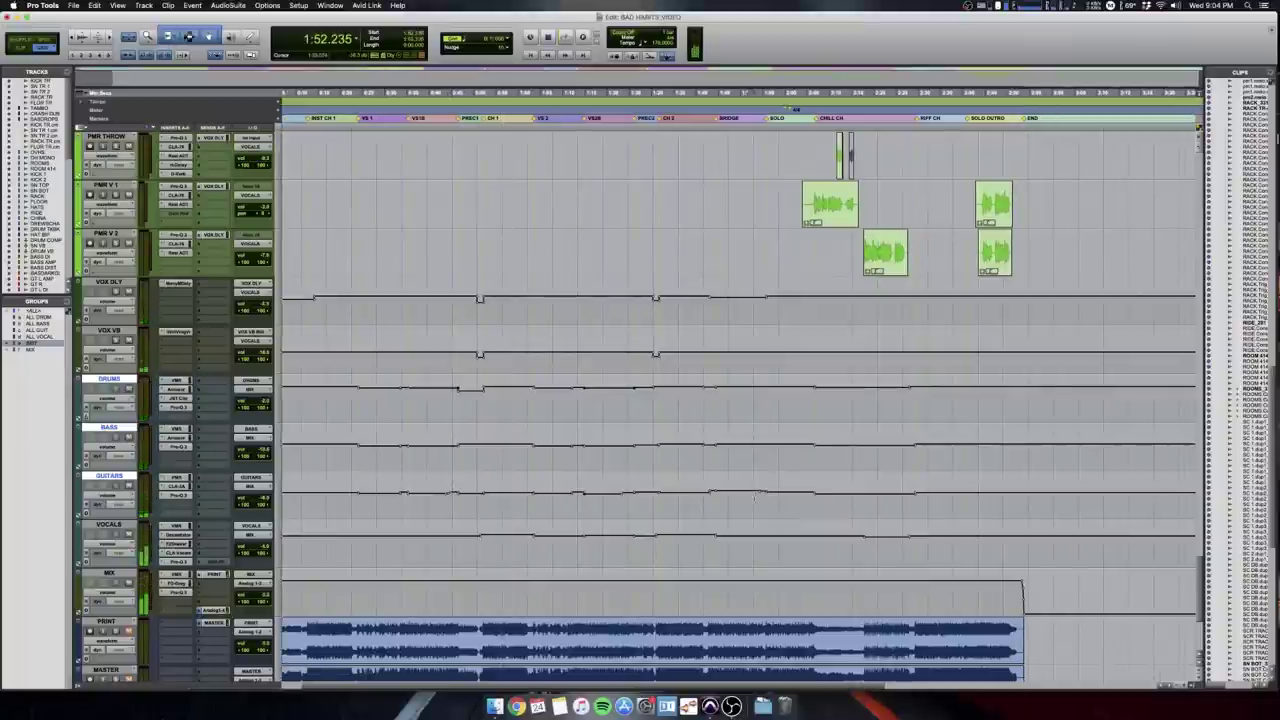
key(super+bracketright)
key(super+bracketright)
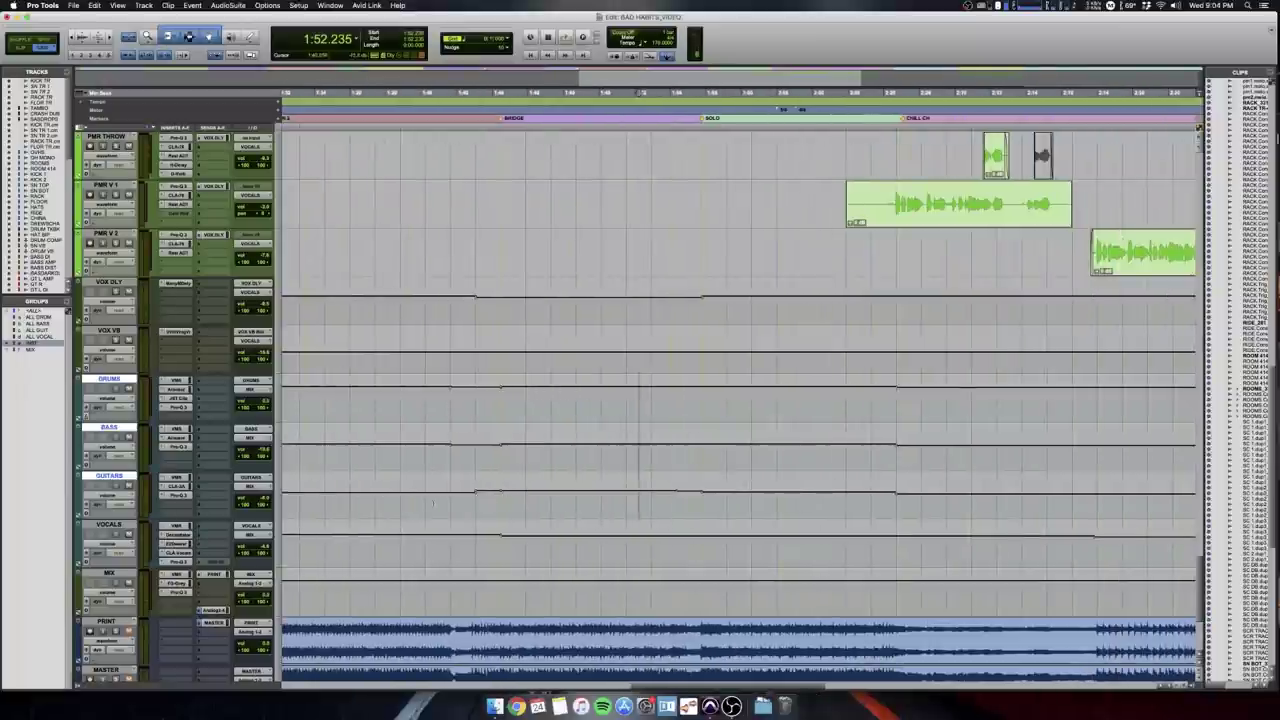
key(super+bracketleft)
key(super+bracketleft)
key(super+bracketleft)
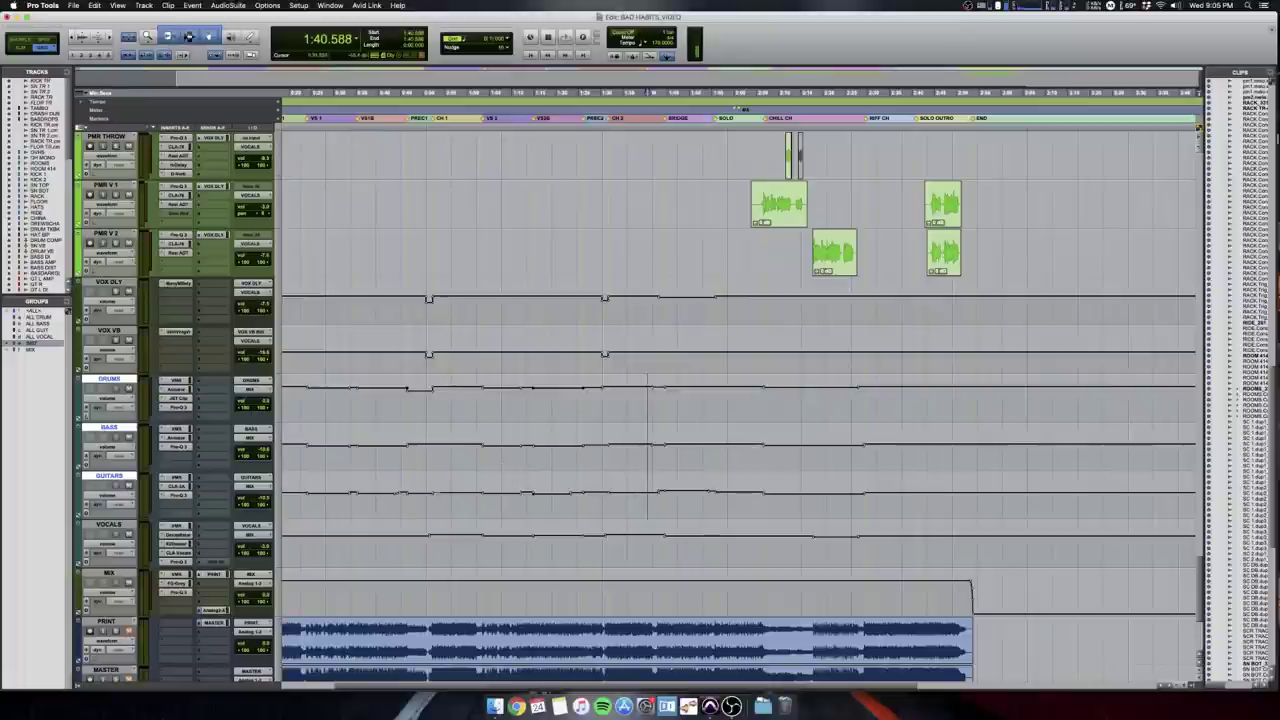
Play the transition from BRIDGE into SOLO from 1:54.000 to audition the GUITARS bus volume change.
drag(398, 500, 410, 500)
click(708, 495)
key(super+bracketright)
key(super+bracketright)
key(super+bracketright)
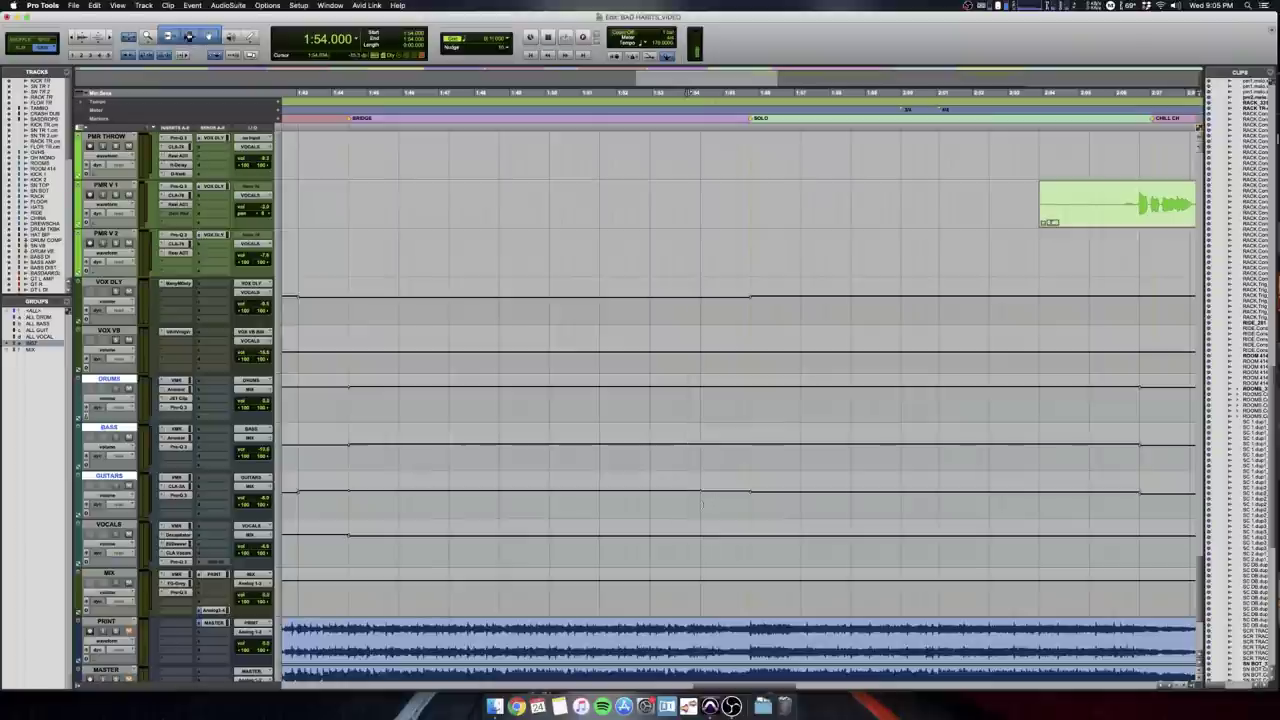
key(space)
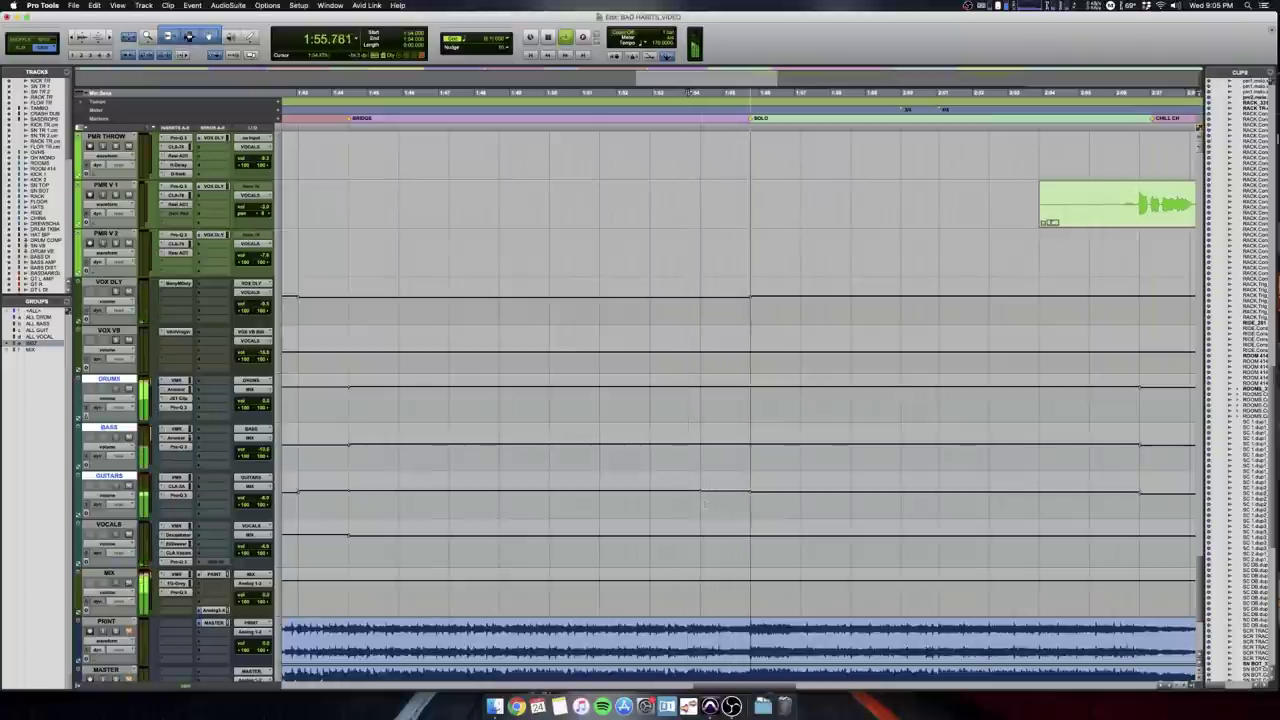
Stop playback and inspect the DRUMS, BASS and GUITARS bus volume automation around the BRIDGE, SOLO and CHILL CH sections.
key(super+bracketleft)
key(super+bracketleft)
key(super+bracketleft)
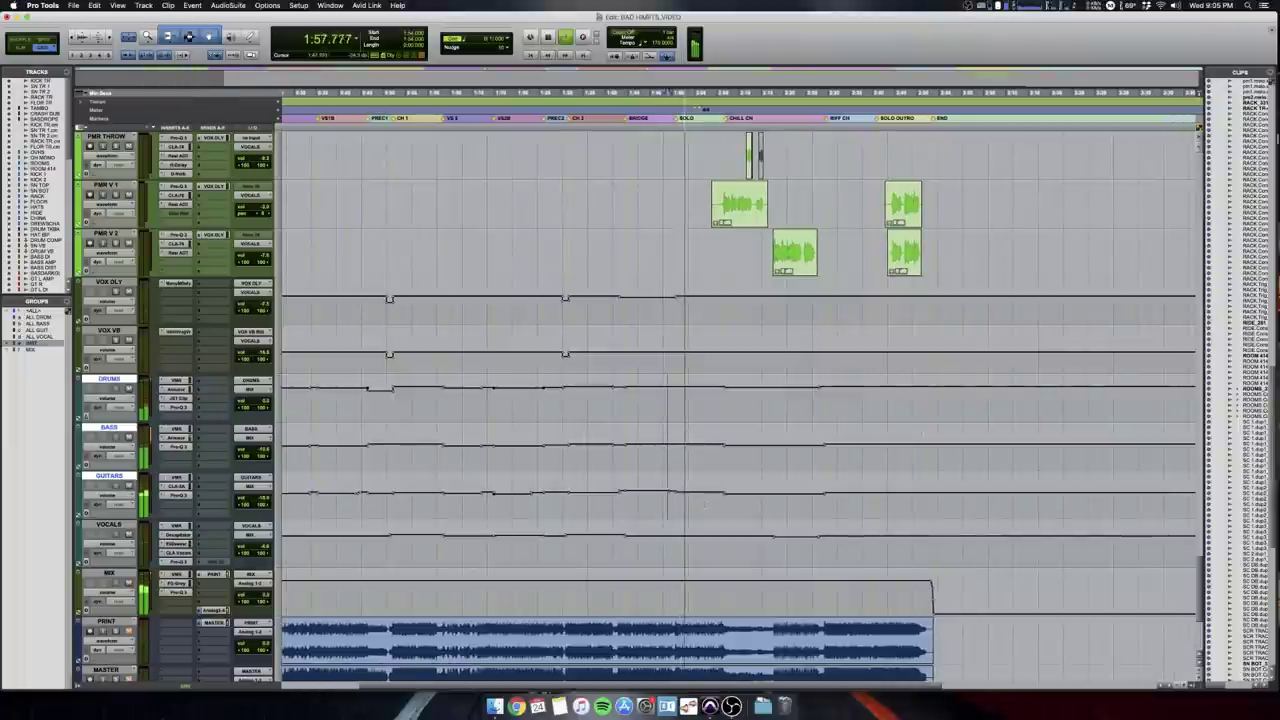
key(space)
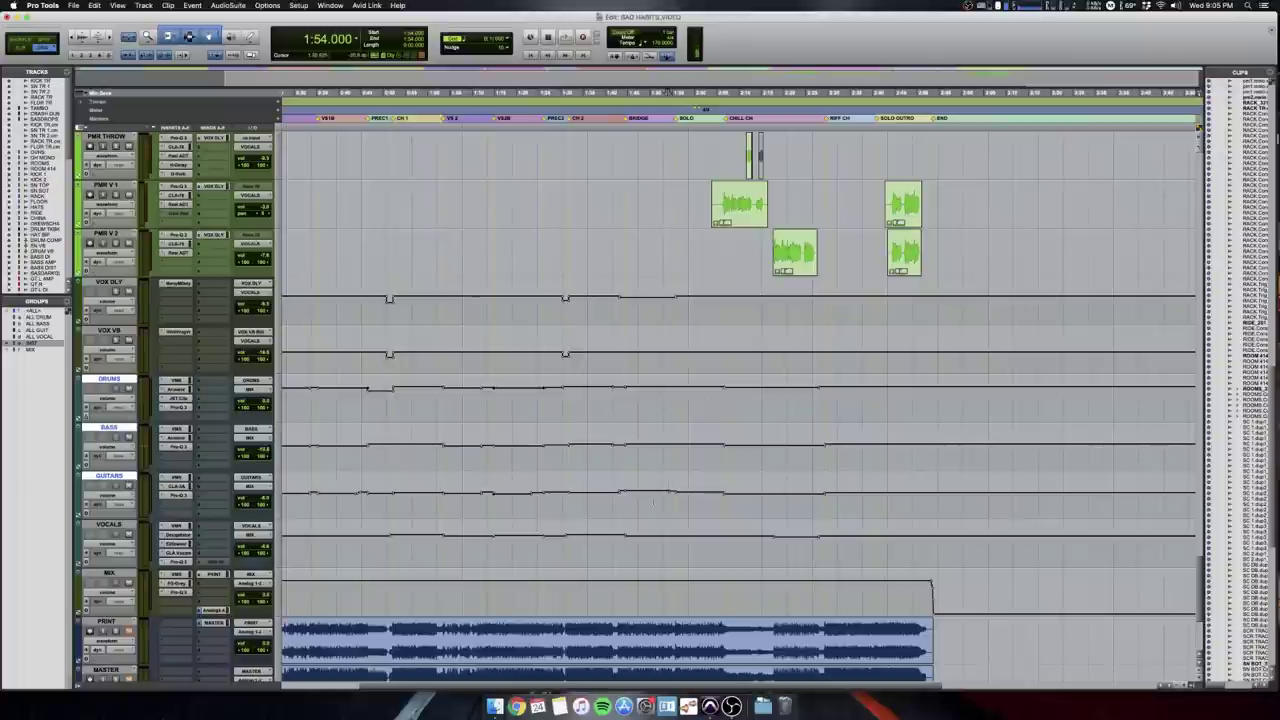
key(t)
key(t)
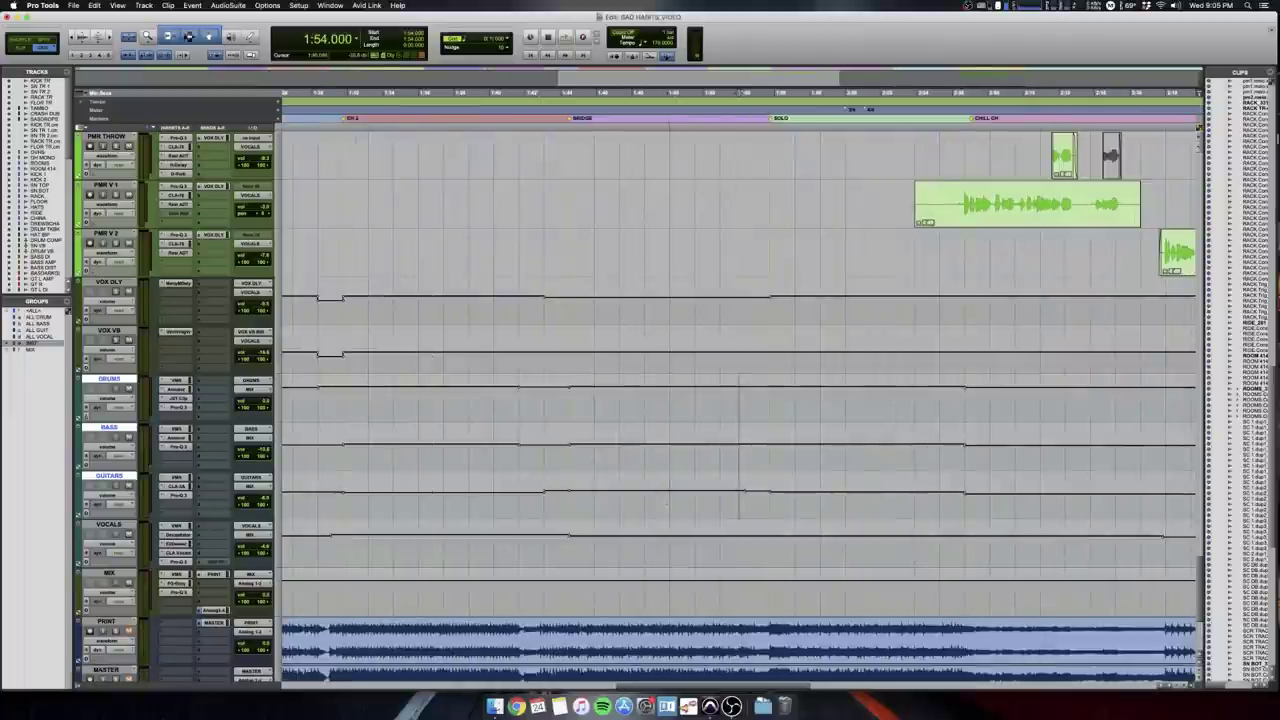
key(super+bracketleft)
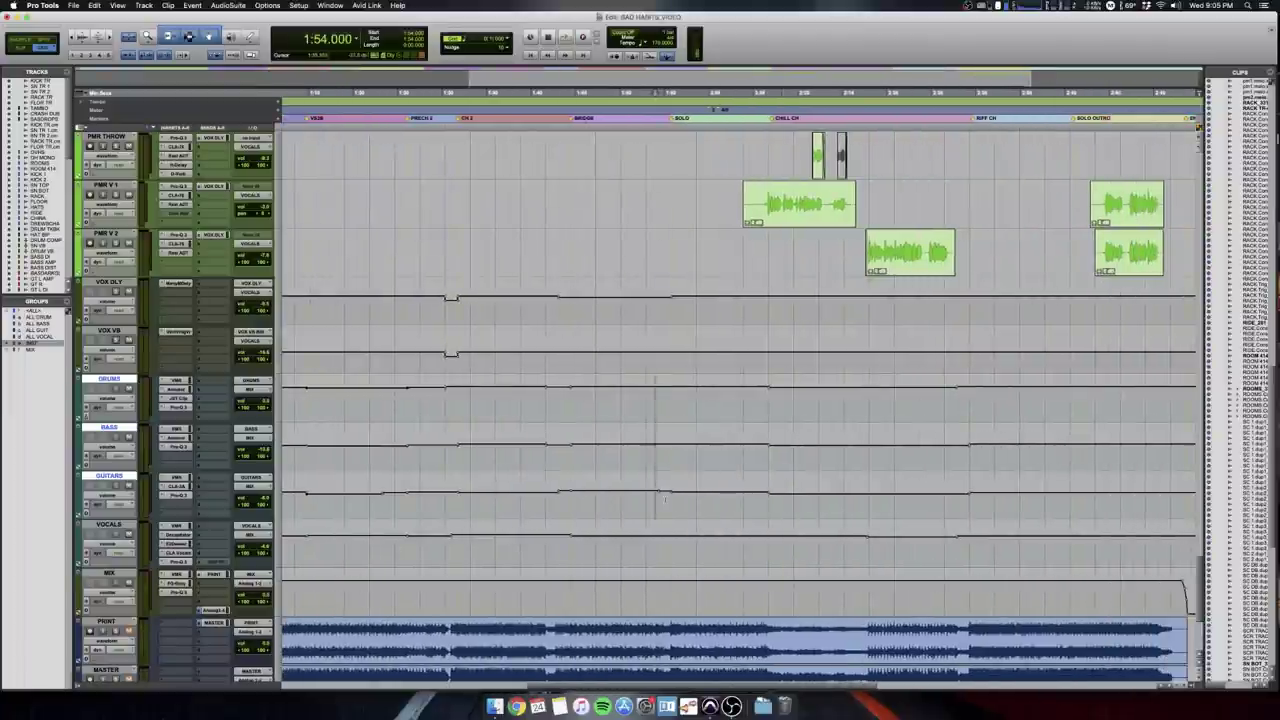
Replay from 1:54.000 through the SOLO while comparing the bus automation with the printed mix waveform, and stop playback.
key(space)
key(super+bracketleft)
key(super+bracketleft)
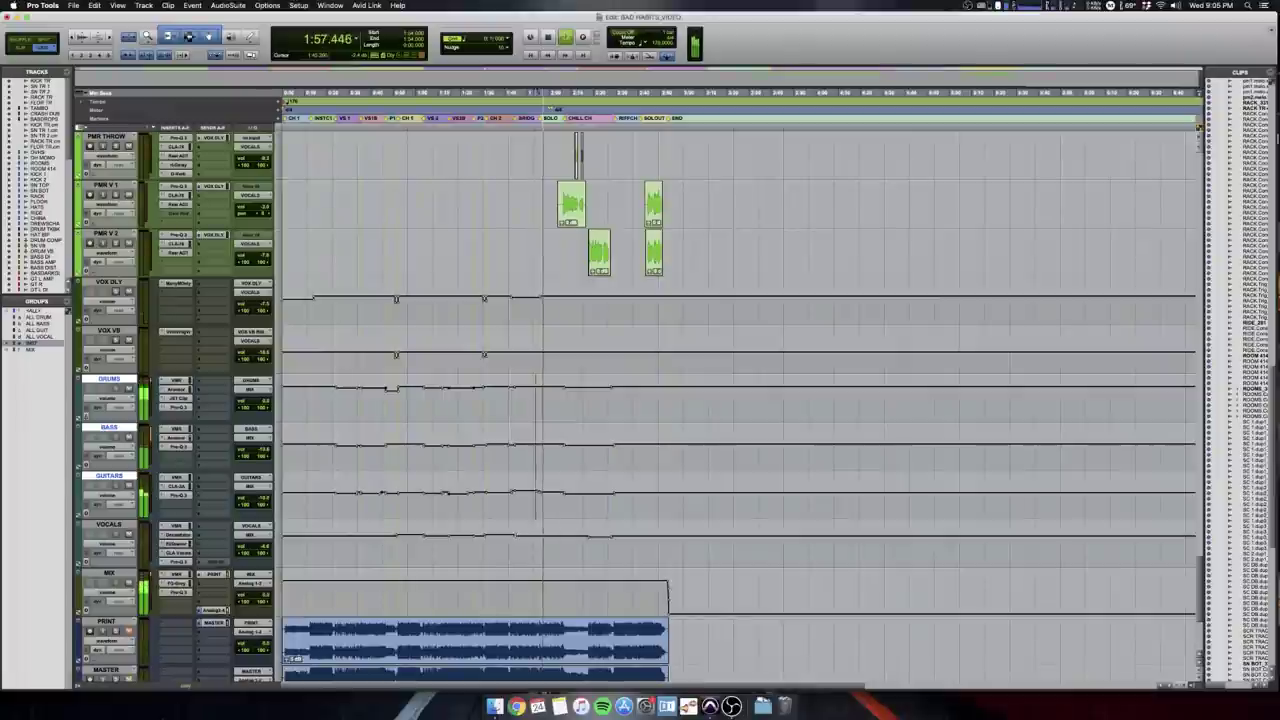
key(super+bracketright)
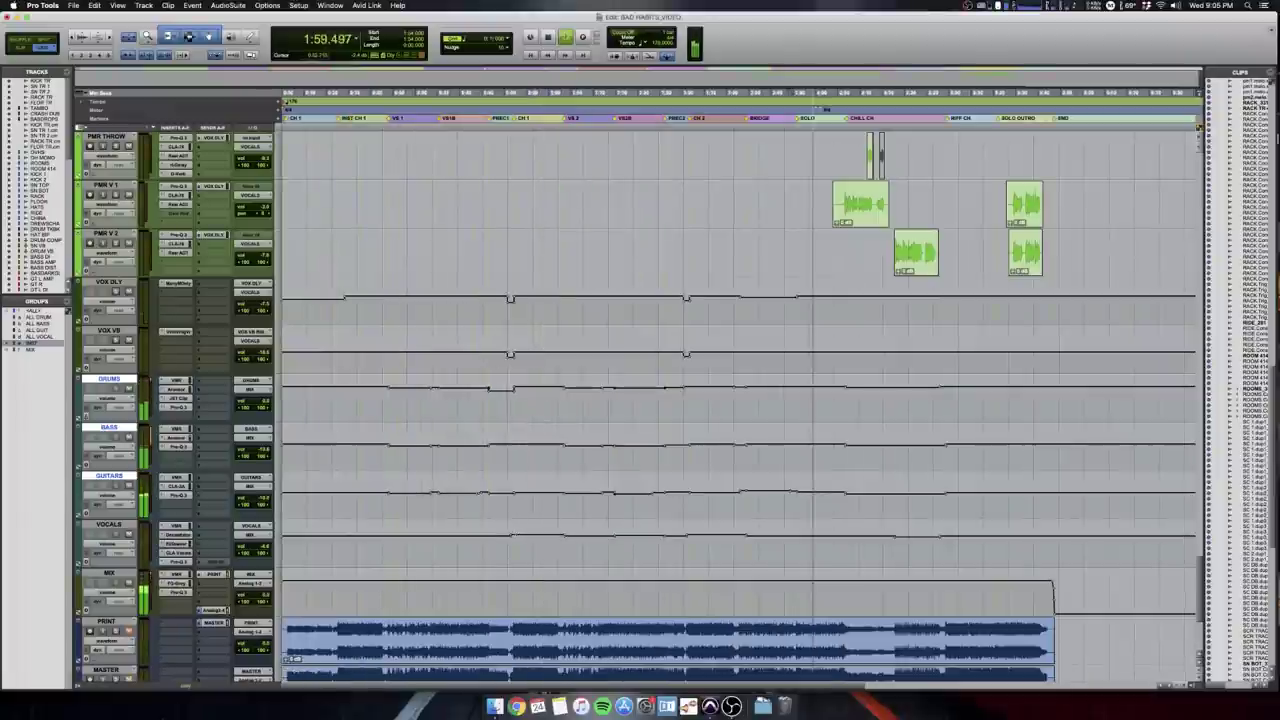
scroll(740, 400, down, 5)
scroll(740, 400, up, 4)
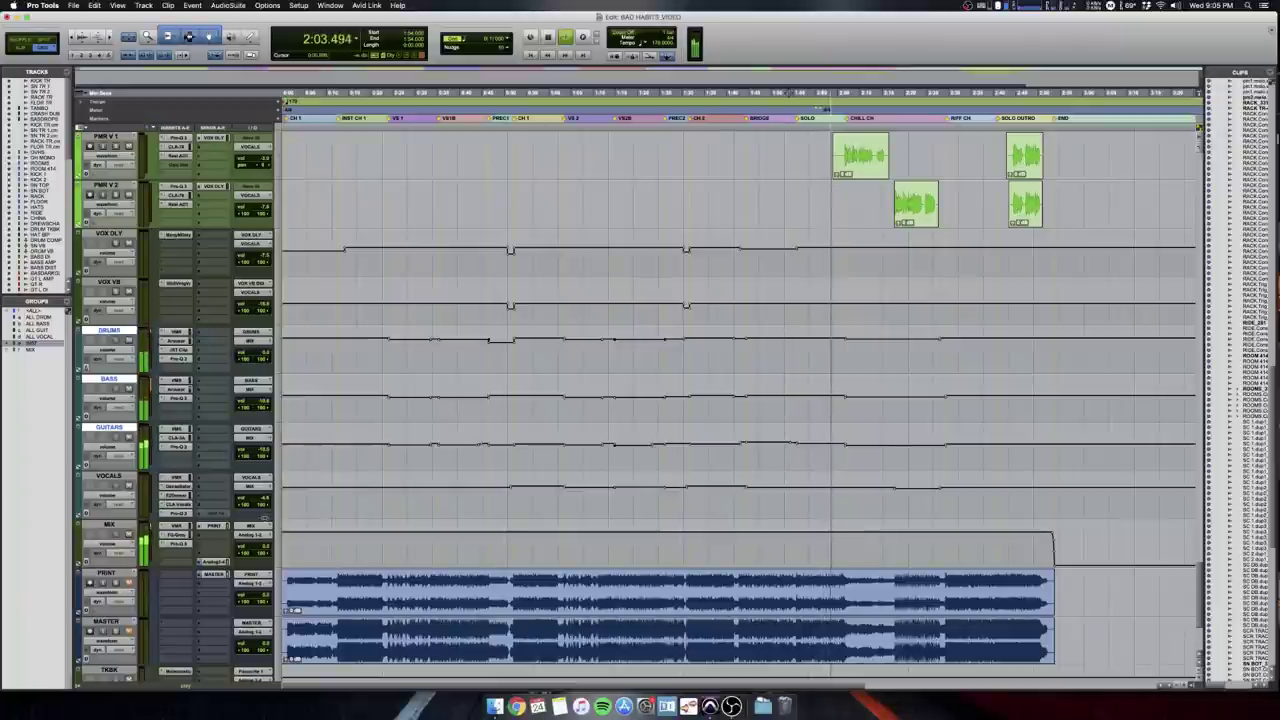
scroll(740, 400, up, 1)
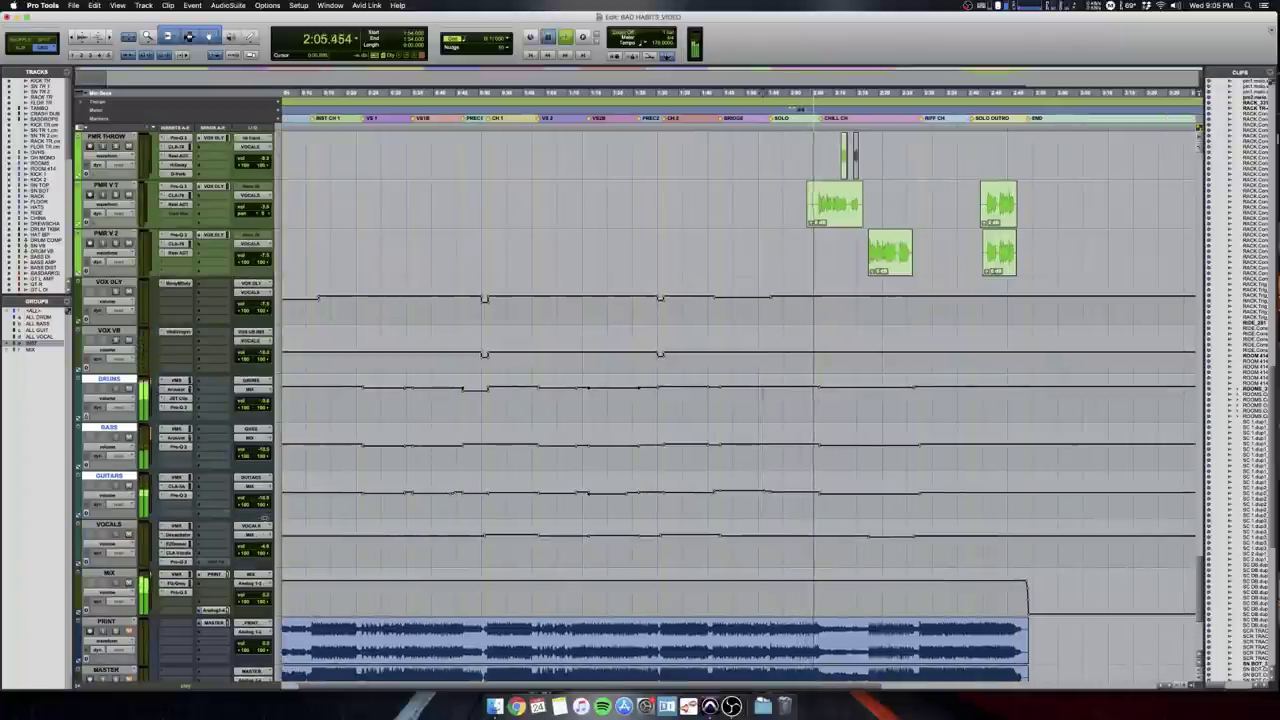
key(space)
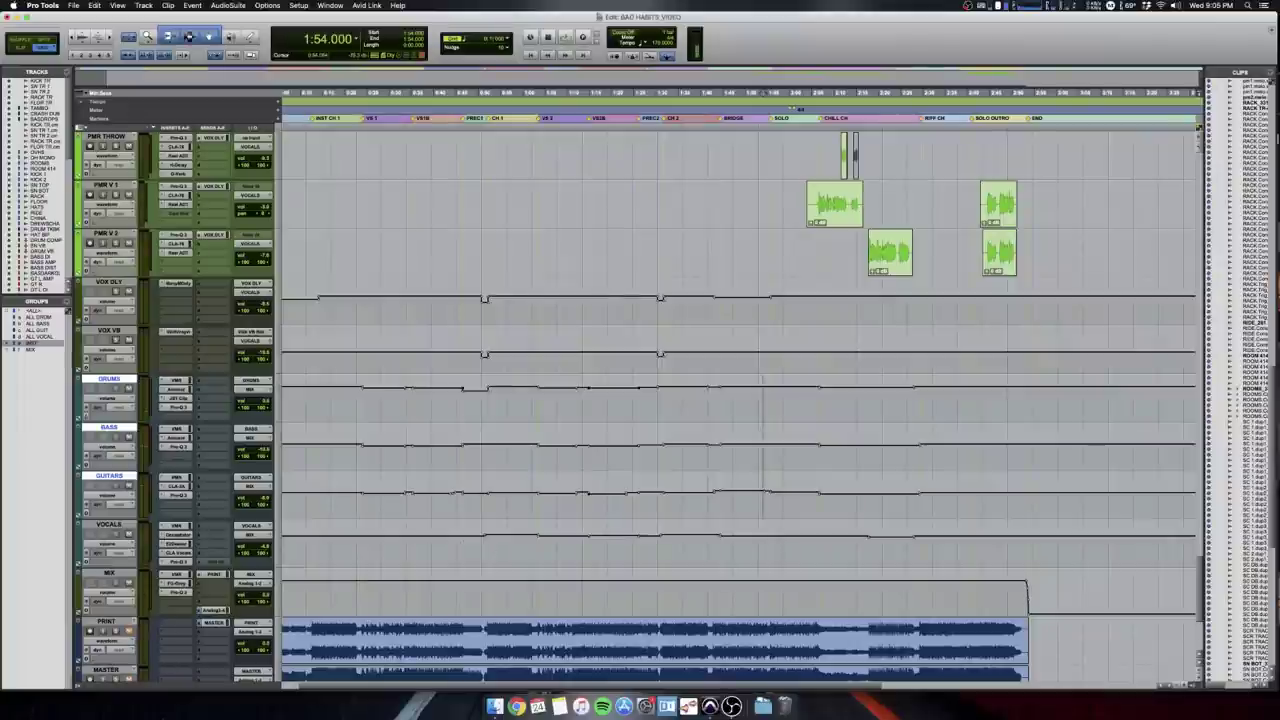
Review the vocal layers by highlighting passages around CH 1 on the VOX 1 DB, VOX ST, VOX LOW and HM 1 tracks.
scroll(740, 400, up, 15)
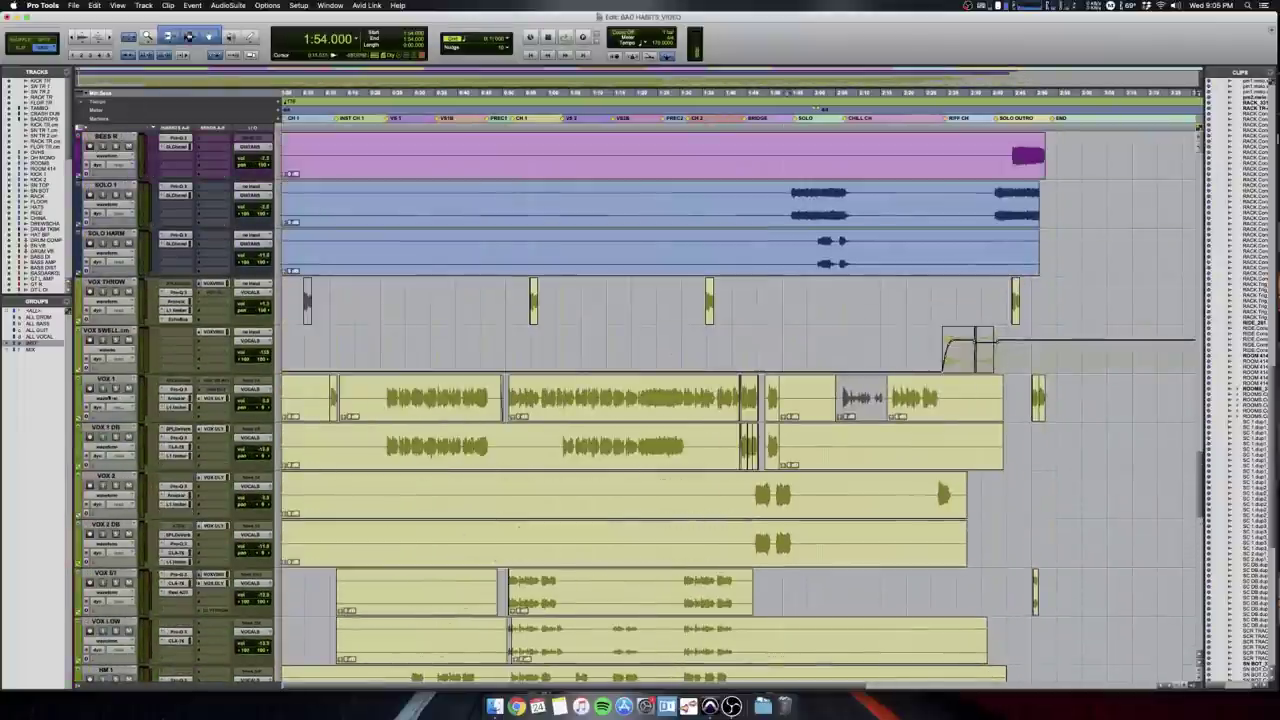
click(108, 398)
click(106, 401)
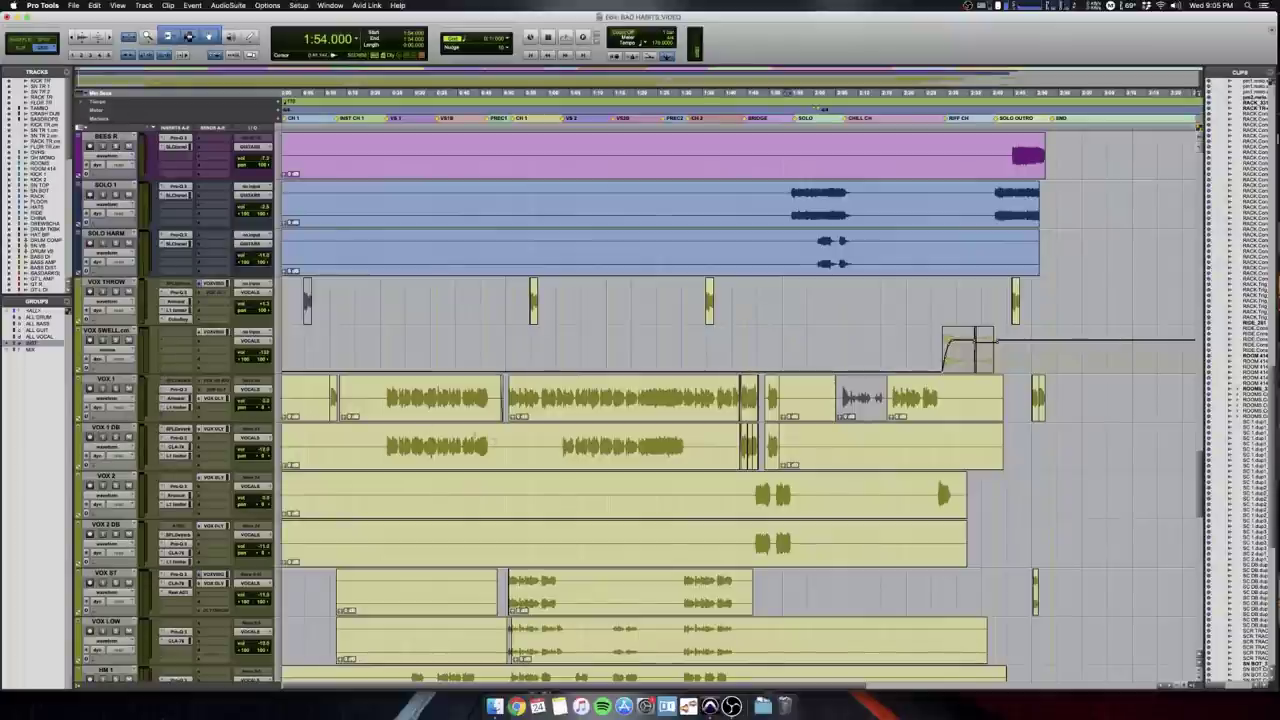
drag(476, 446, 612, 446)
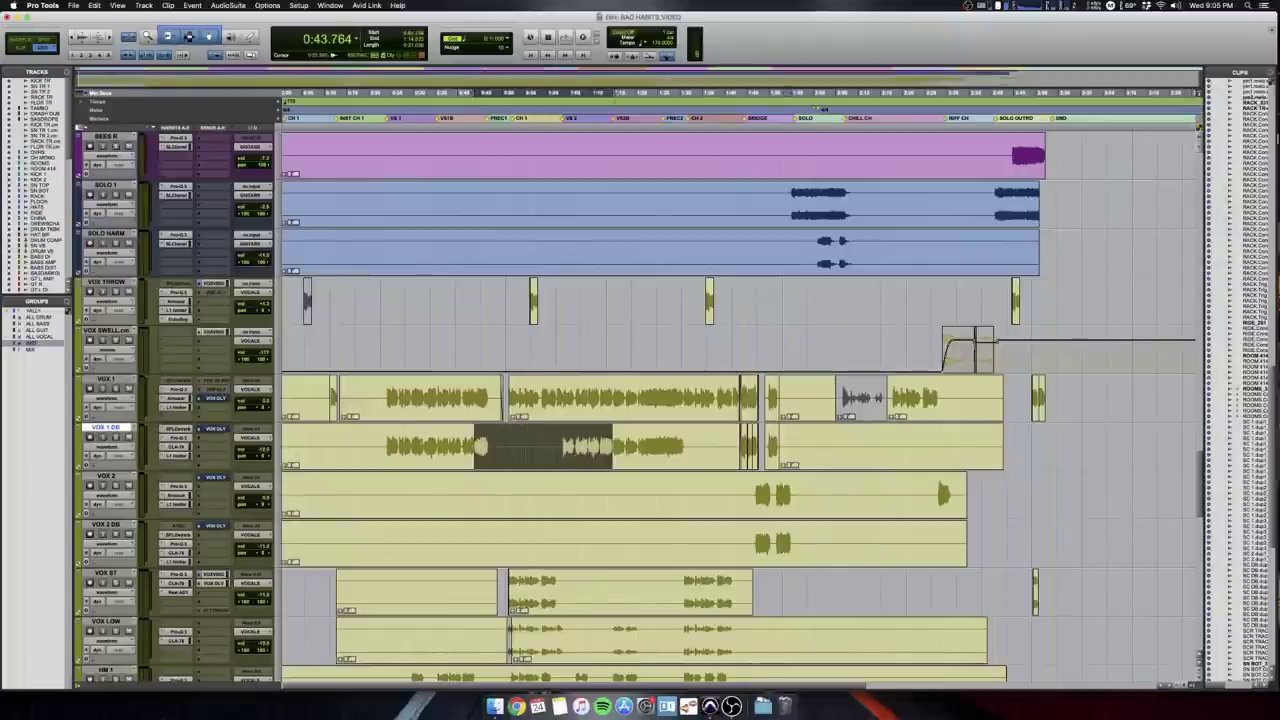
drag(422, 446, 506, 446)
drag(508, 590, 583, 590)
scroll(583, 590, down, 5)
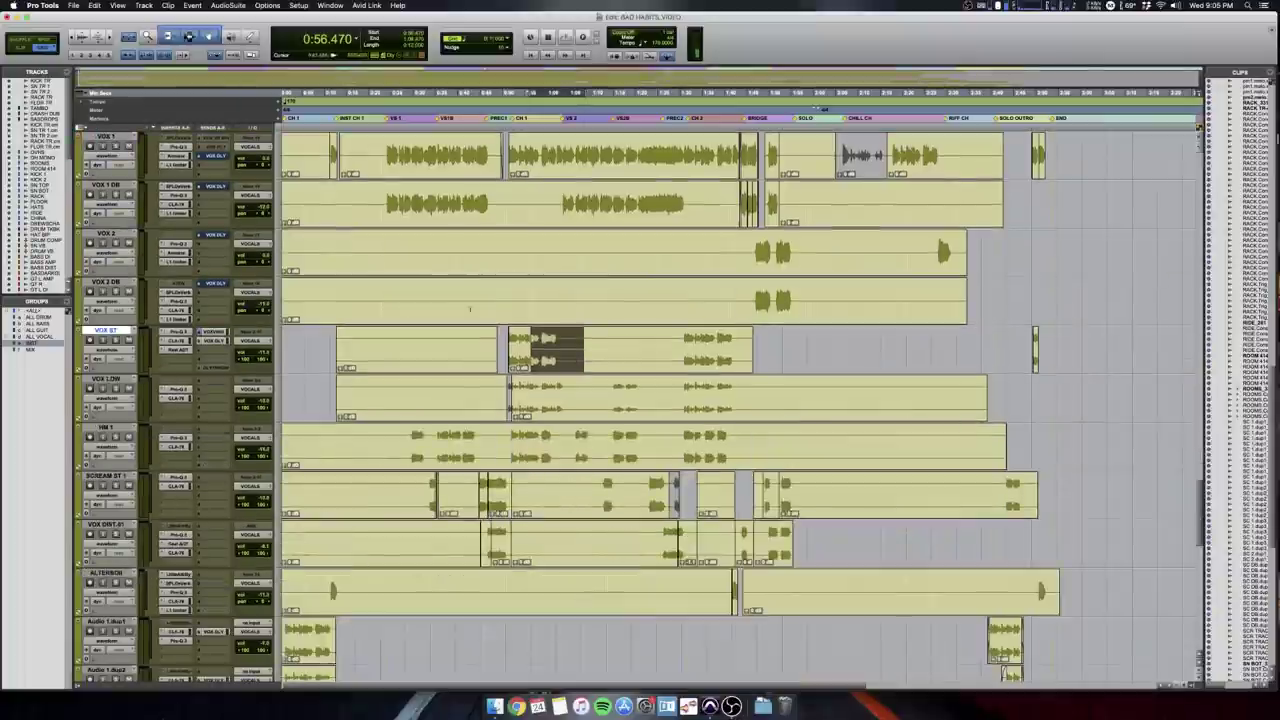
drag(512, 395, 568, 440)
key(super+z)
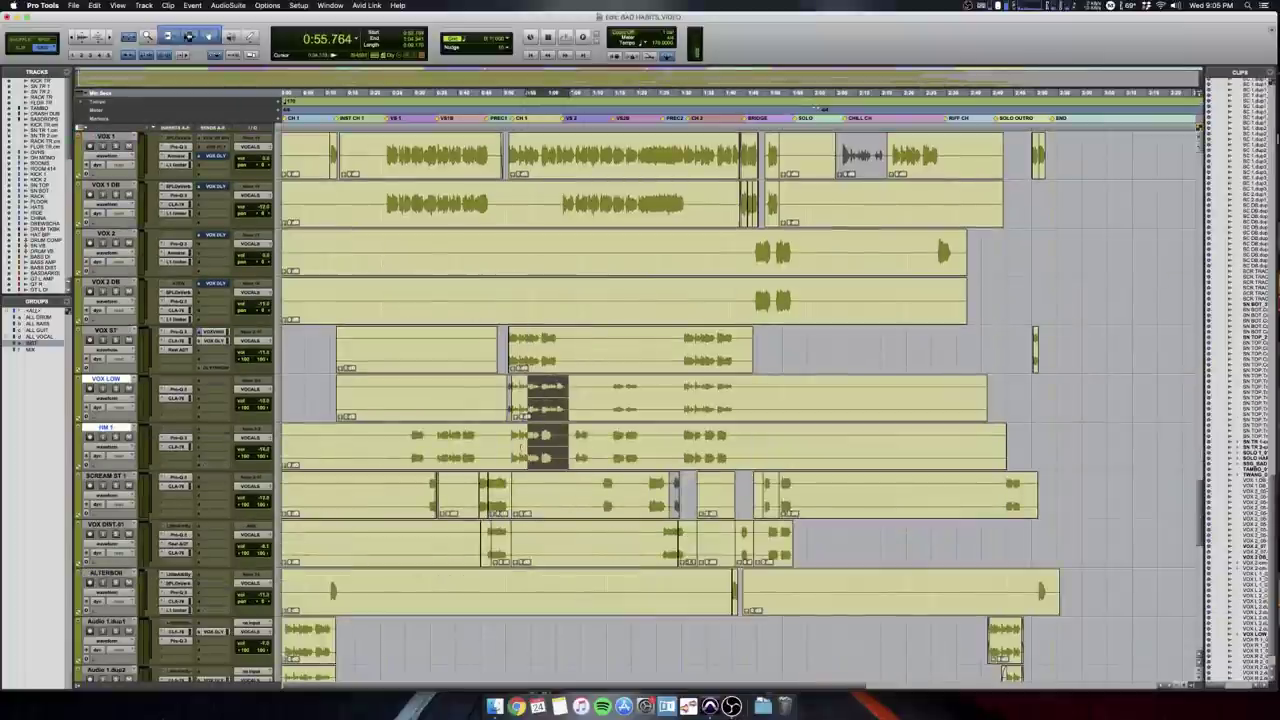
Highlight the VOCALS bus volume automation across CHILL CH and display volume automation on the vocal tracks.
scroll(563, 446, down, 15)
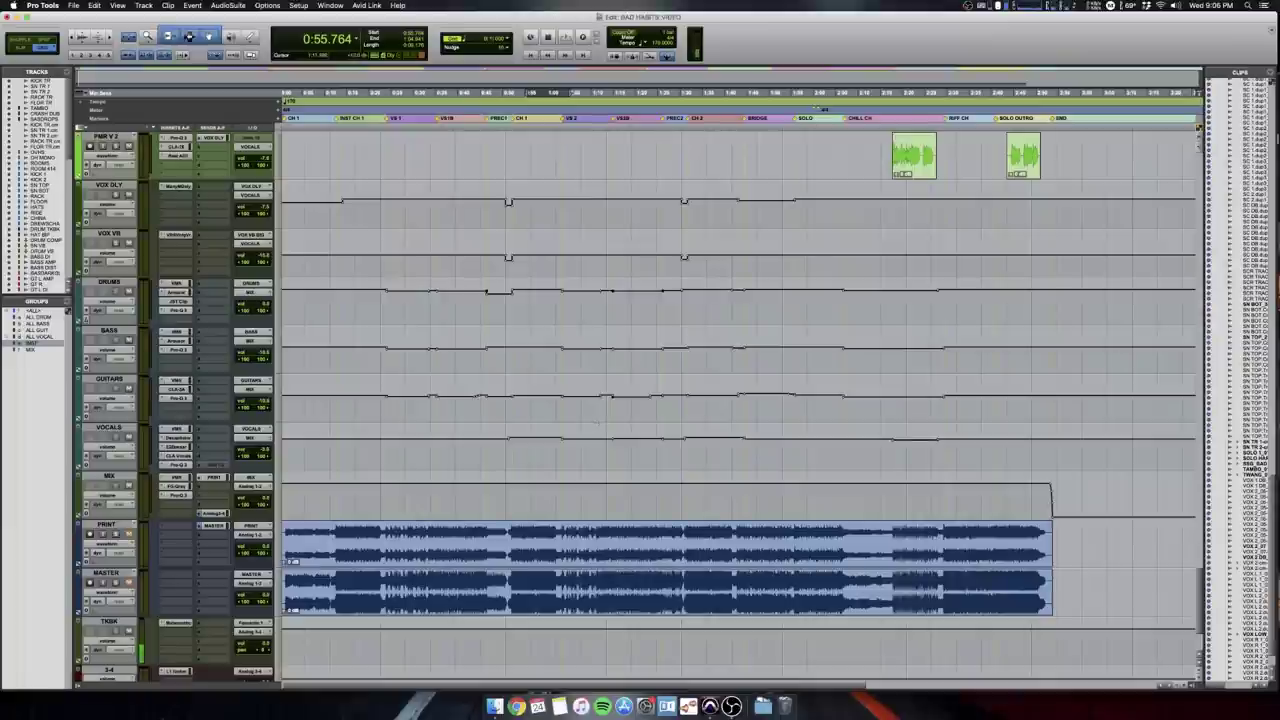
drag(668, 446, 1054, 446)
drag(856, 453, 968, 453)
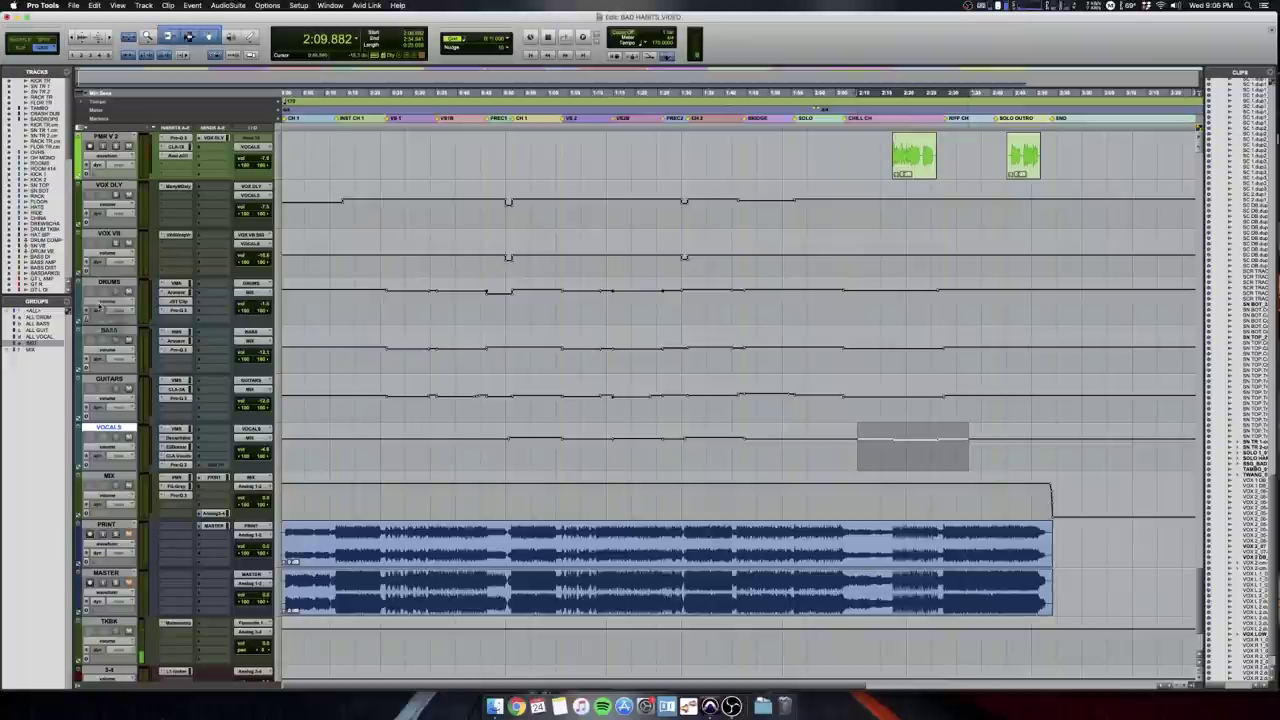
scroll(89, 305, up, 5)
scroll(640, 400, up, 7)
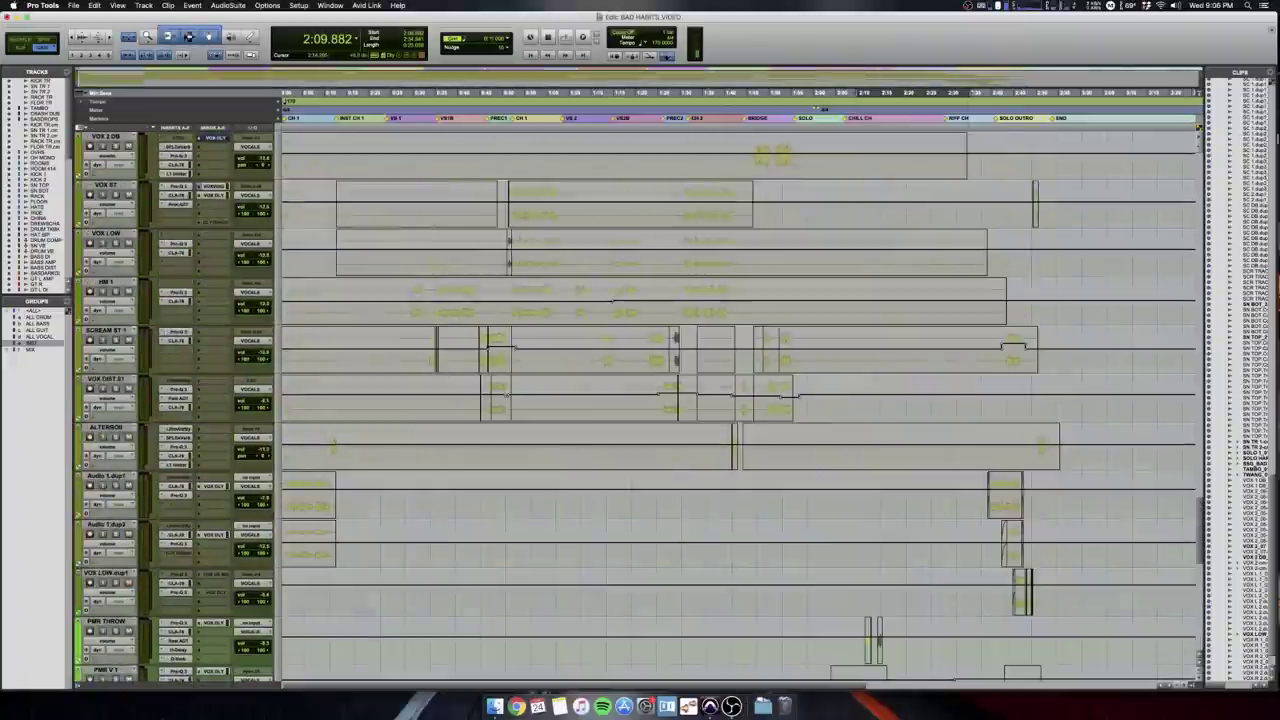
Place the cursor on SCREAM ST 1 at 0:50.823 and inspect its volume automation from PRECH 1 into CH 1.
scroll(640, 400, up, 4)
drag(478, 528, 545, 605)
click(508, 545)
key(t)
key(t)
key(t)
key(t)
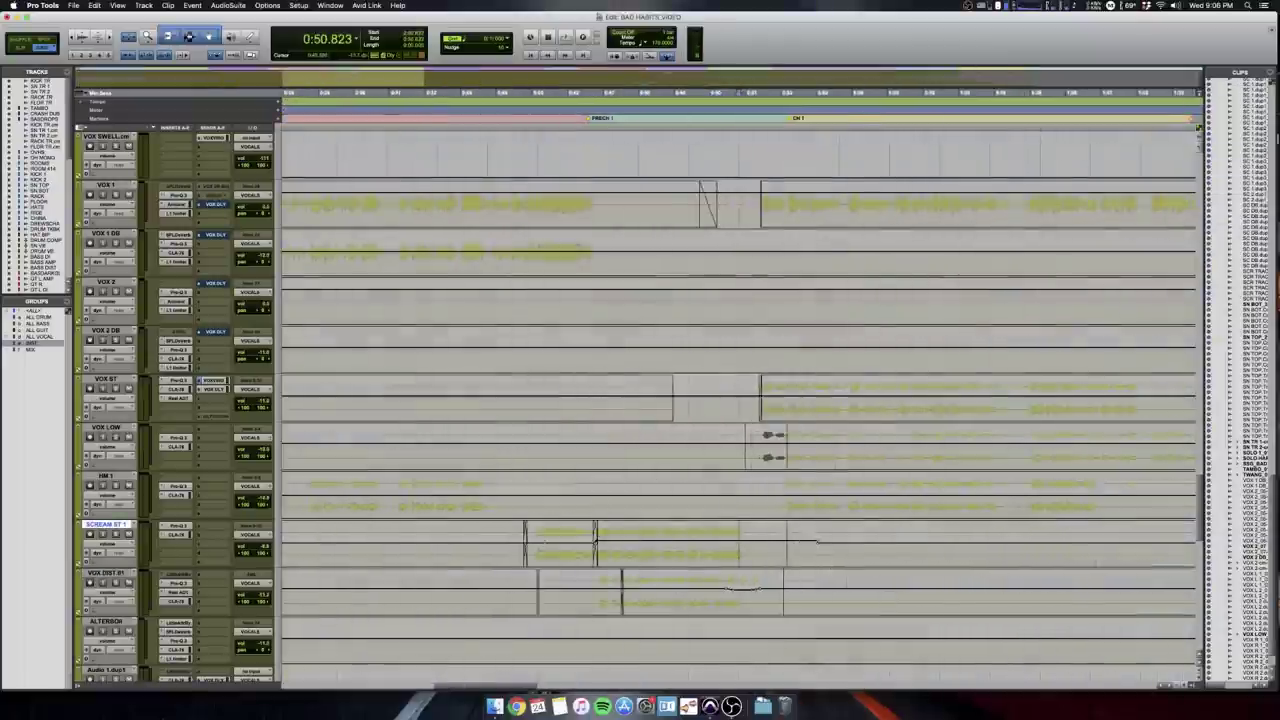
key(r)
scroll(738, 400, right, 3)
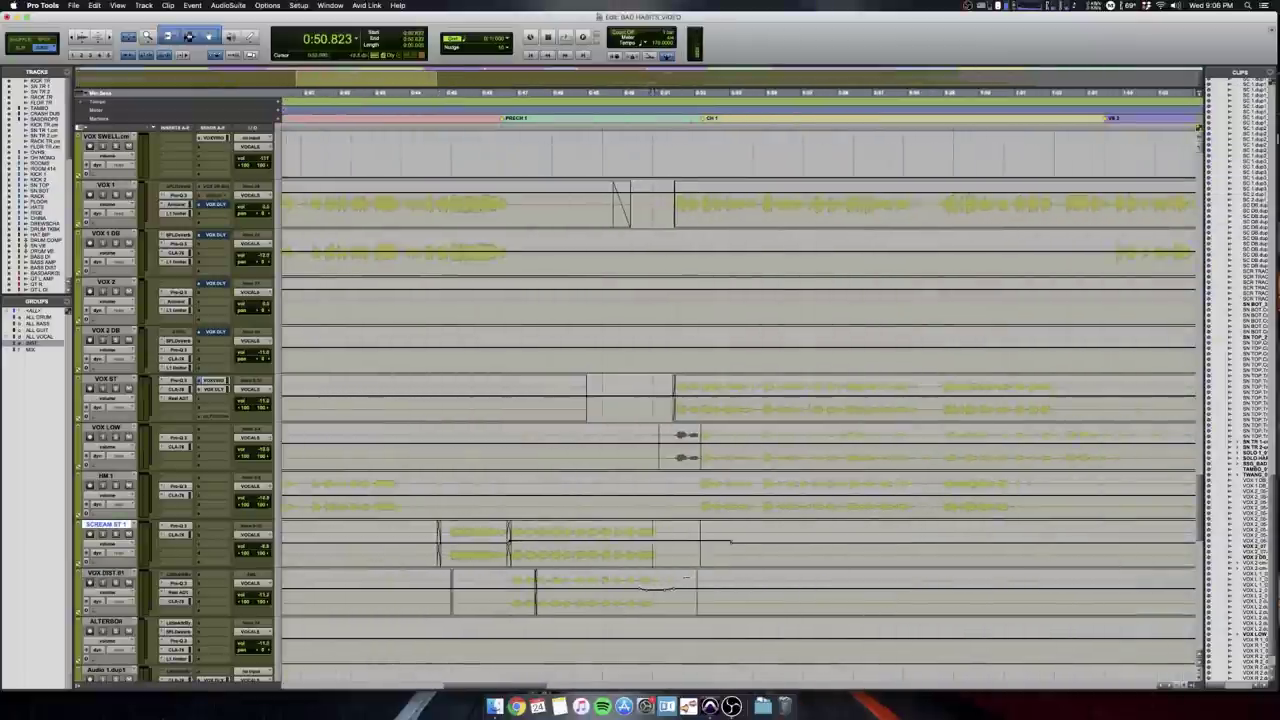
scroll(740, 400, up, 1)
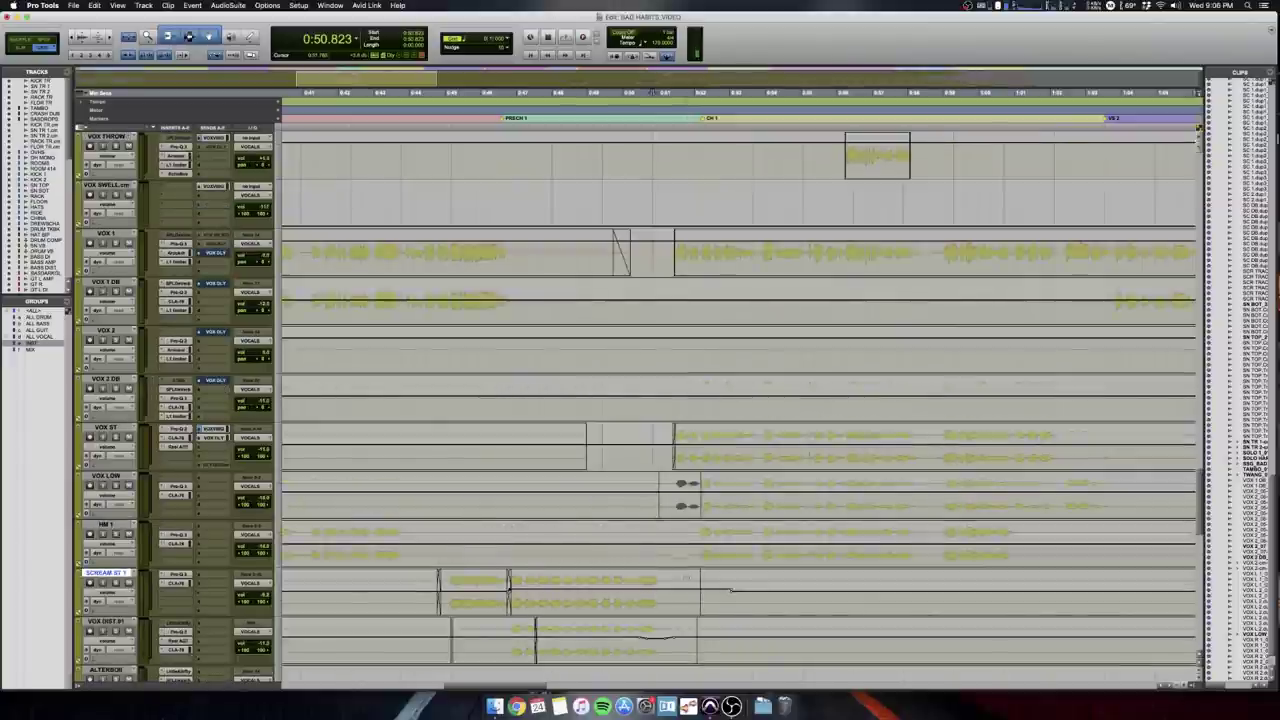
Inspect the VOX DIST 01 volume automation late in PRECH 1, highlighting the passage that starts at 0:49.764.
scroll(740, 400, down, 4)
click(603, 454)
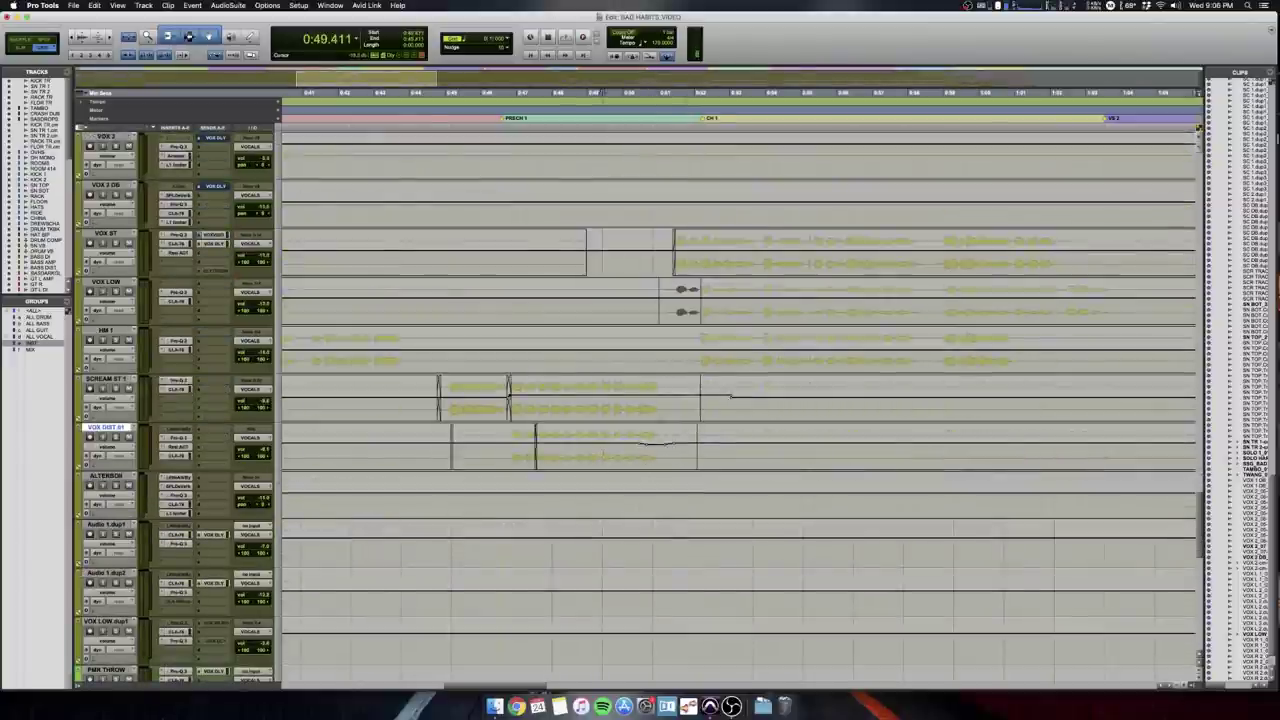
key(r)
drag(677, 448, 770, 448)
key(r)
key(r)
scroll(765, 448, right, 2)
Place the cursor on SOLO 1 at 2:01.764 and inspect its volume automation toward the end of the SOLO section.
scroll(765, 448, up, 6)
scroll(740, 400, up, 8)
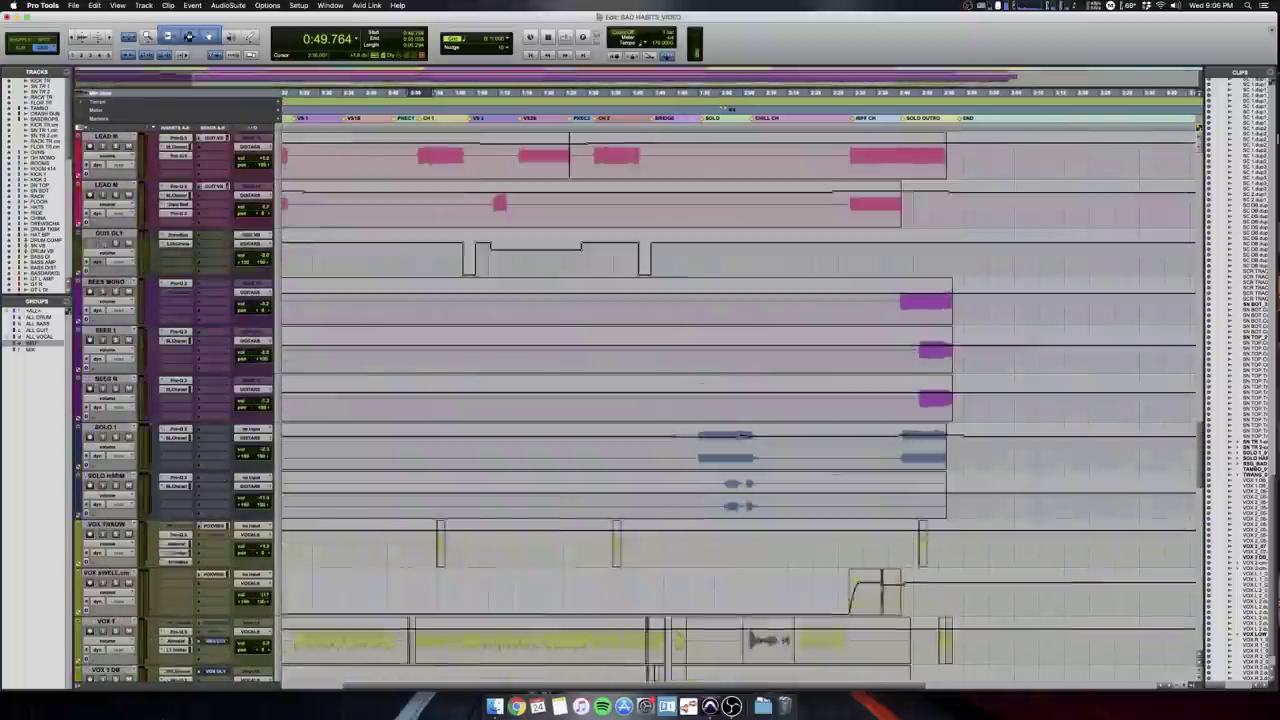
click(728, 555)
key(t)
key(t)
key(t)
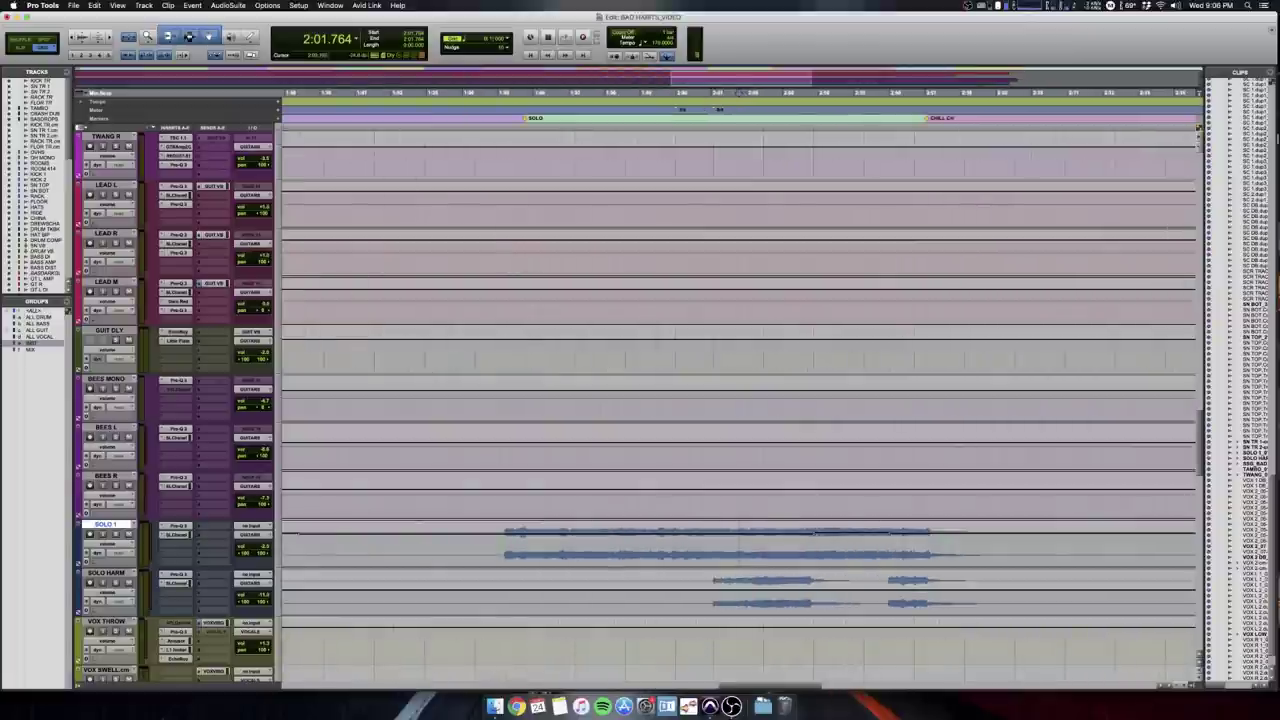
drag(813, 542, 938, 542)
click(740, 541)
scroll(740, 541, up, 1)
scroll(740, 541, down, 1)
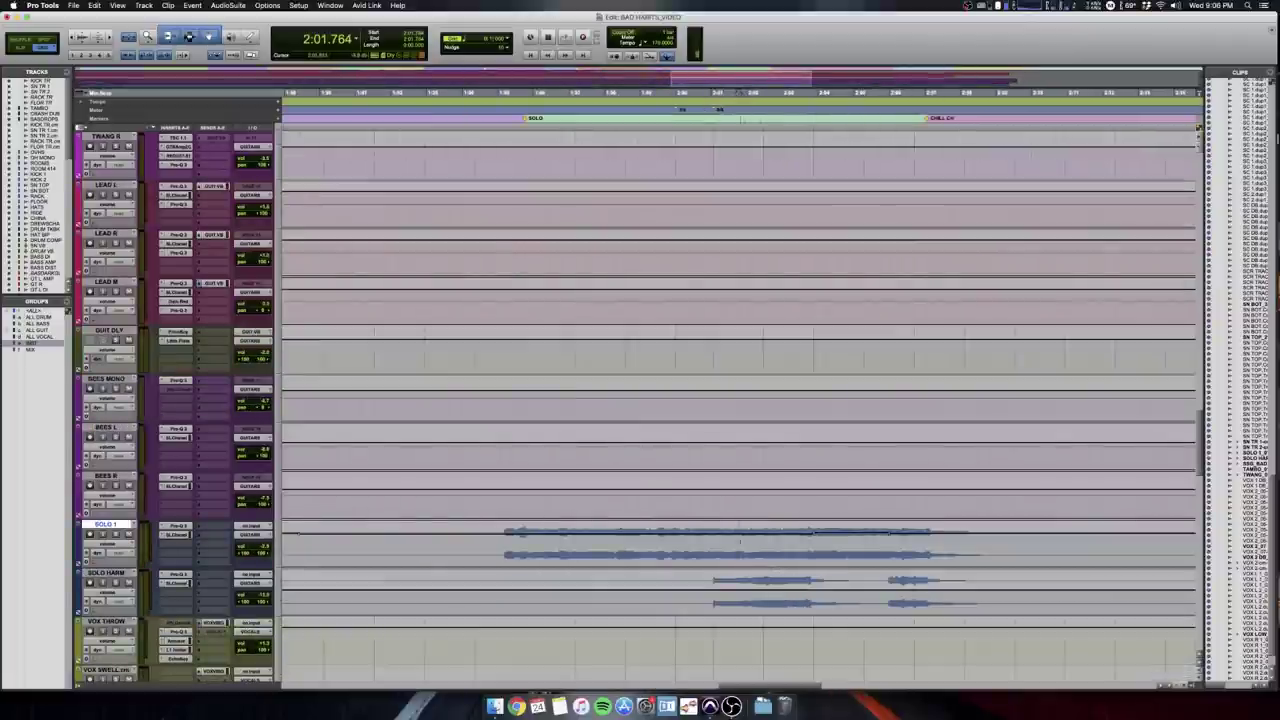
Play from 2:01.764 into CHILL CH while reviewing the guitar, bass and drum track automation, and stop playback.
key(space)
key(r)
key(r)
key(r)
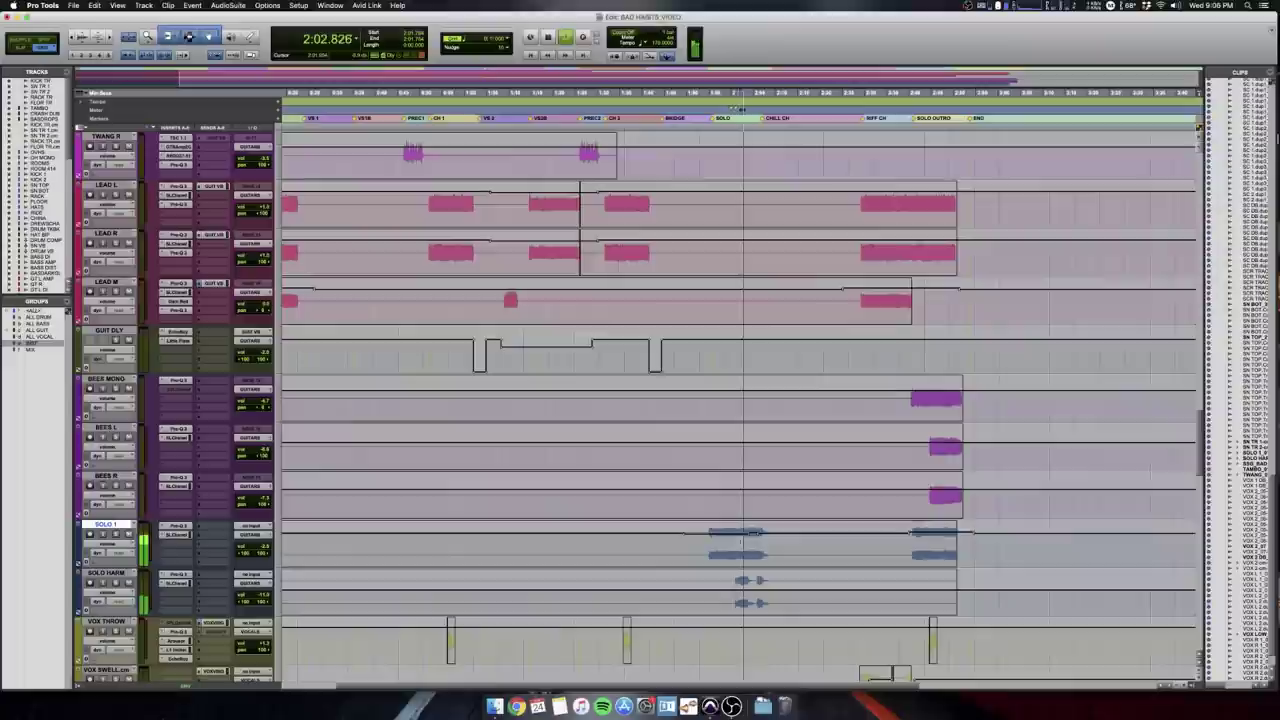
scroll(754, 533, up, 11)
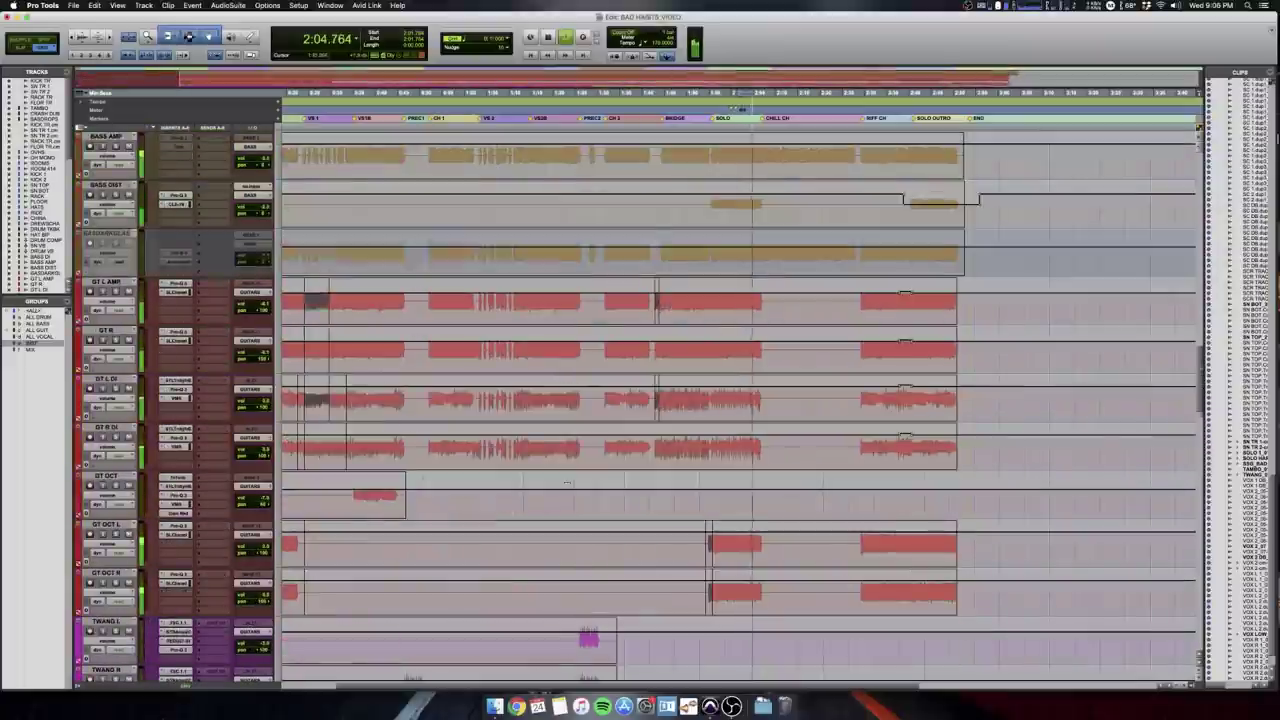
scroll(567, 483, down, 3)
scroll(740, 400, up, 10)
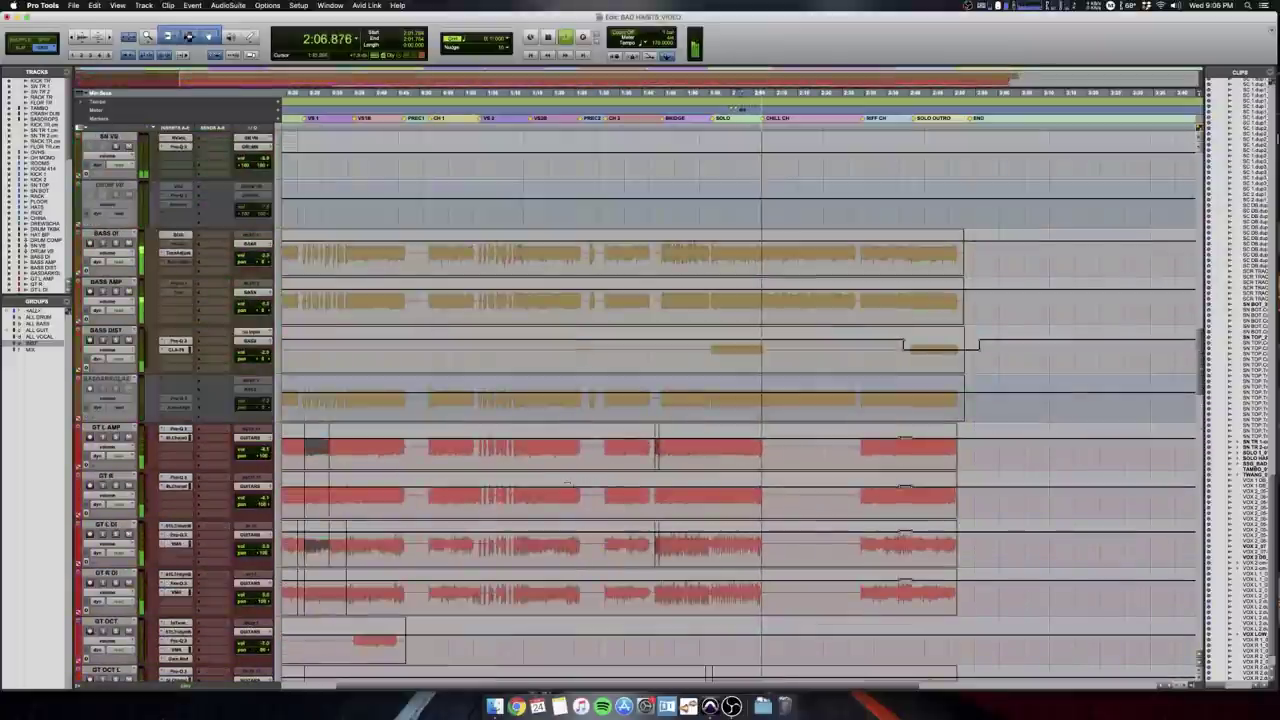
scroll(860, 420, up, 10)
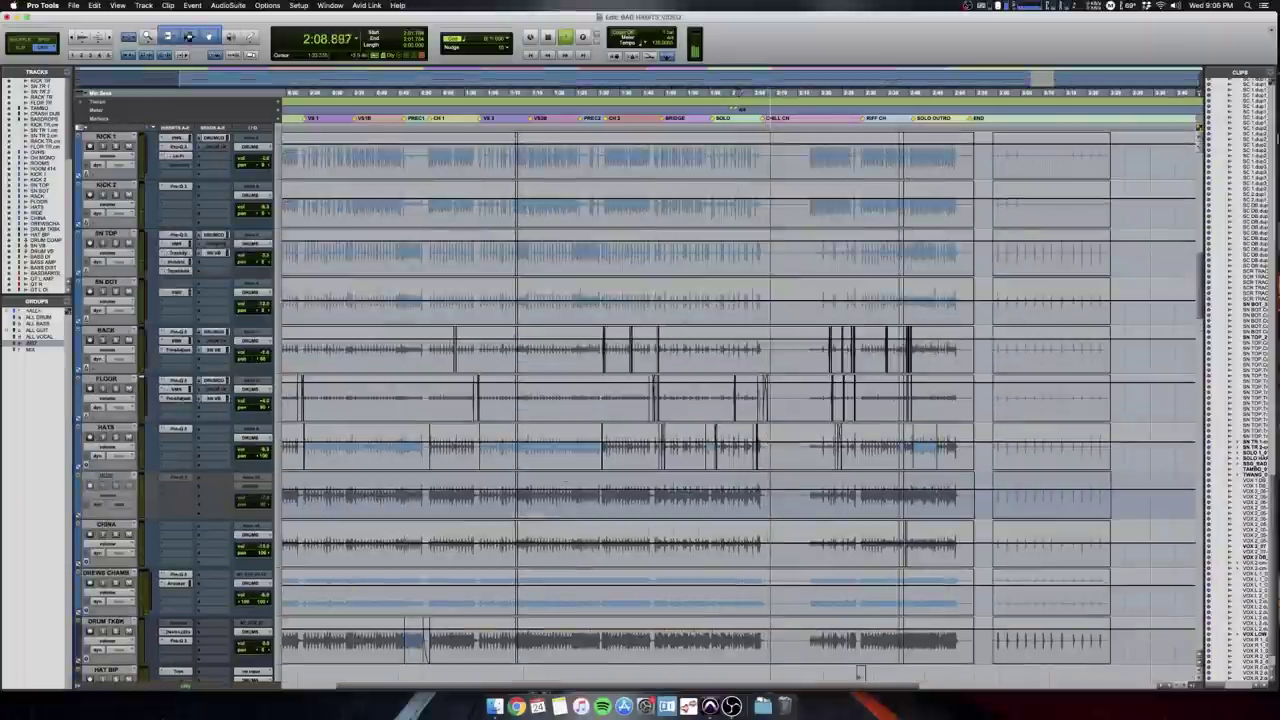
key(space)
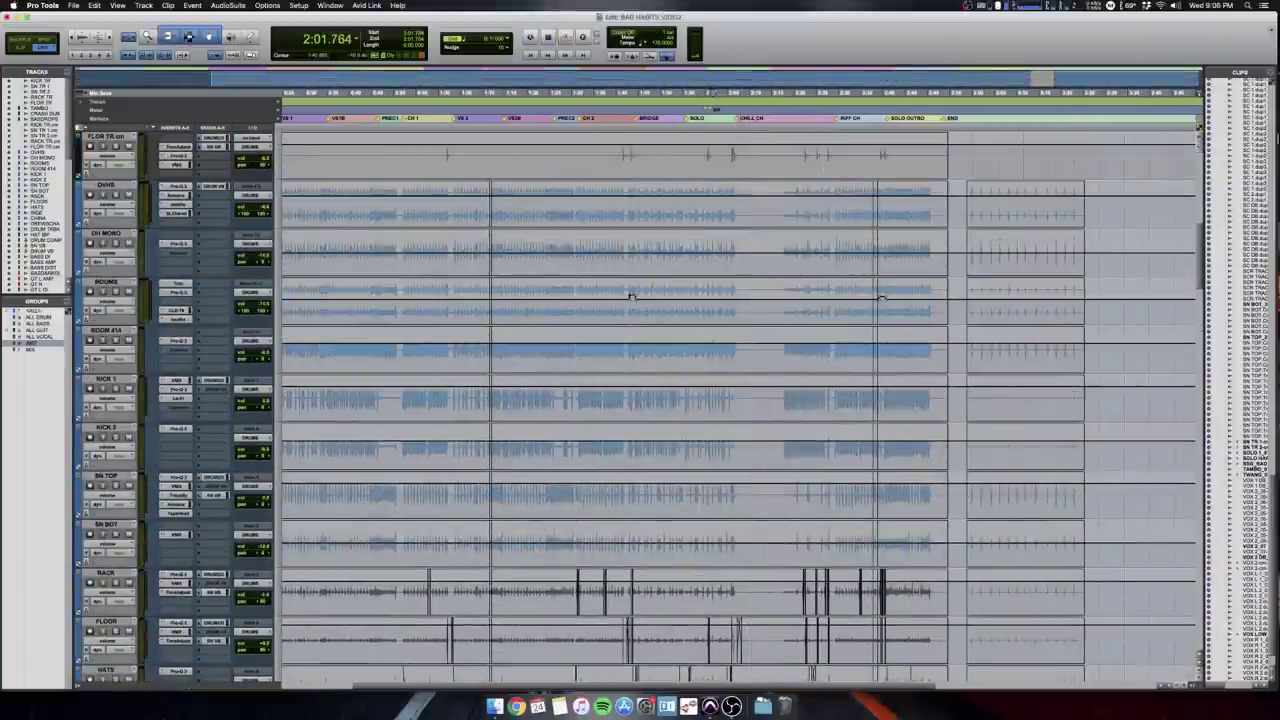
Place the cursor on ROOMS at 1:41.647 and inspect the volume boost leading into the BRIDGE.
click(626, 301)
key(t)
key(t)
key(t)
key(t)
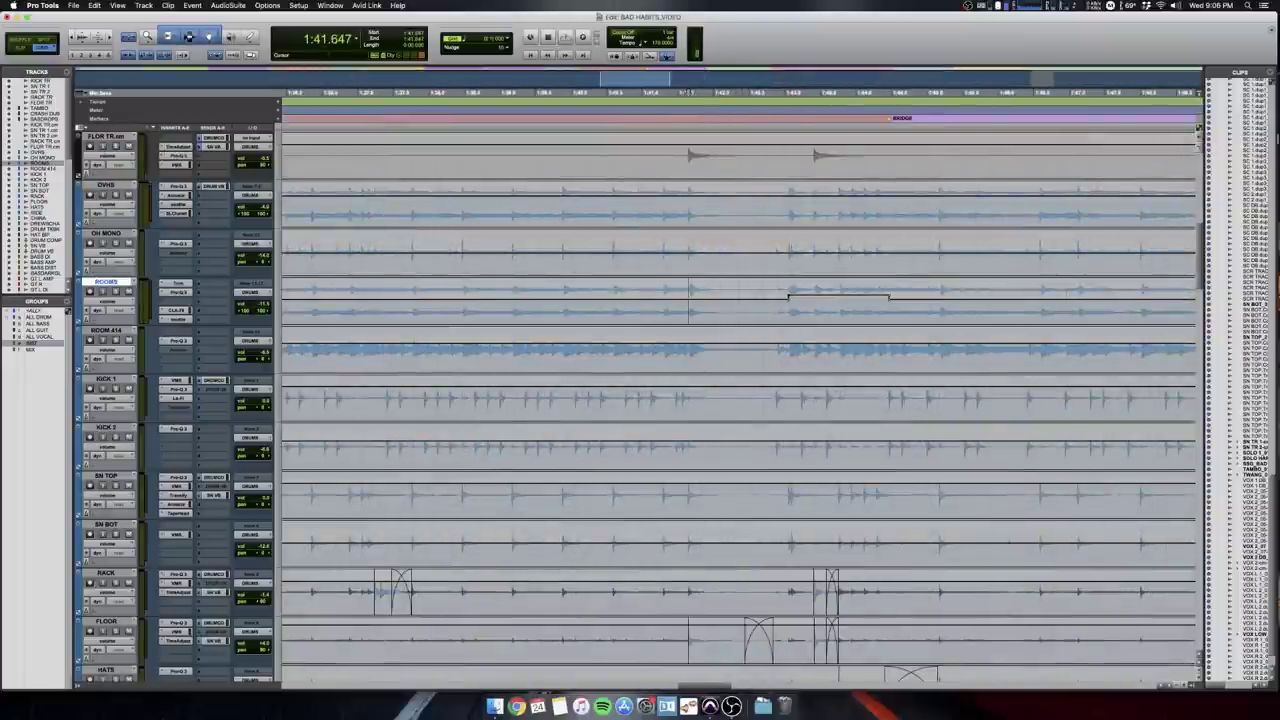
scroll(688, 303, right, 3)
key(super+bracketleft)
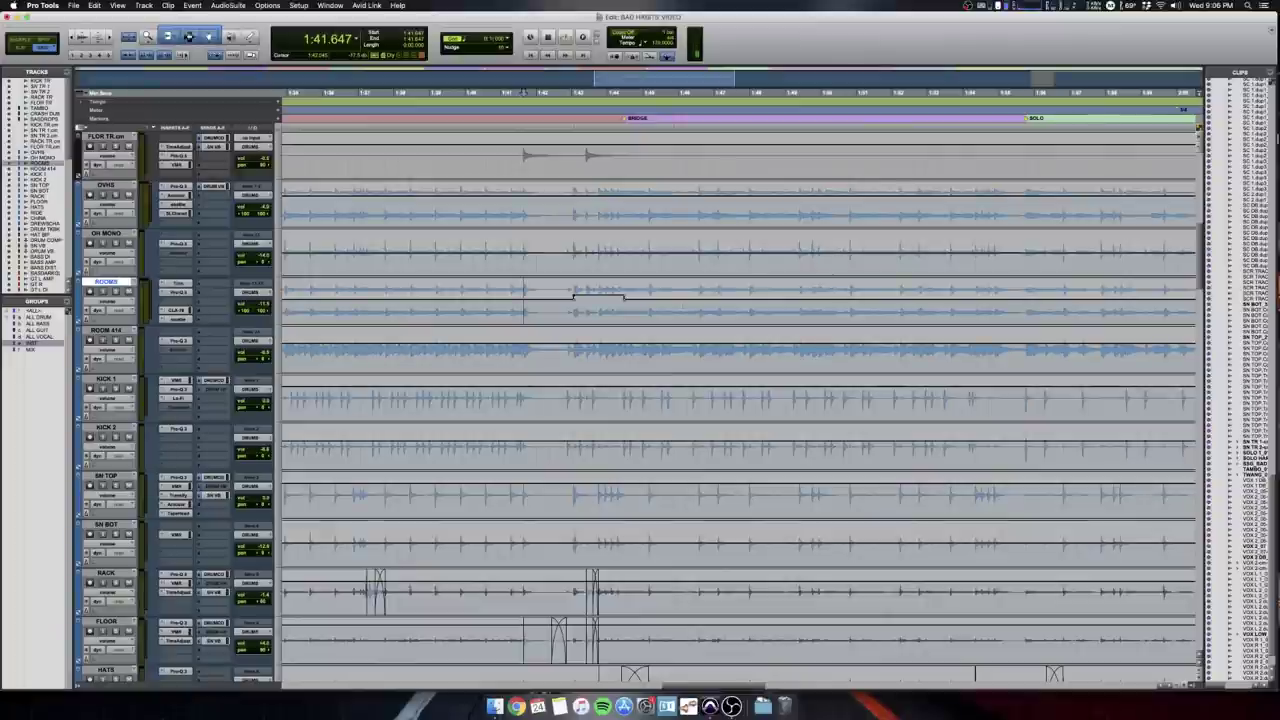
Play from 1:41.647 into the BRIDGE to audition the ROOMS boost, stop playback, and highlight that automation passage.
key(space)
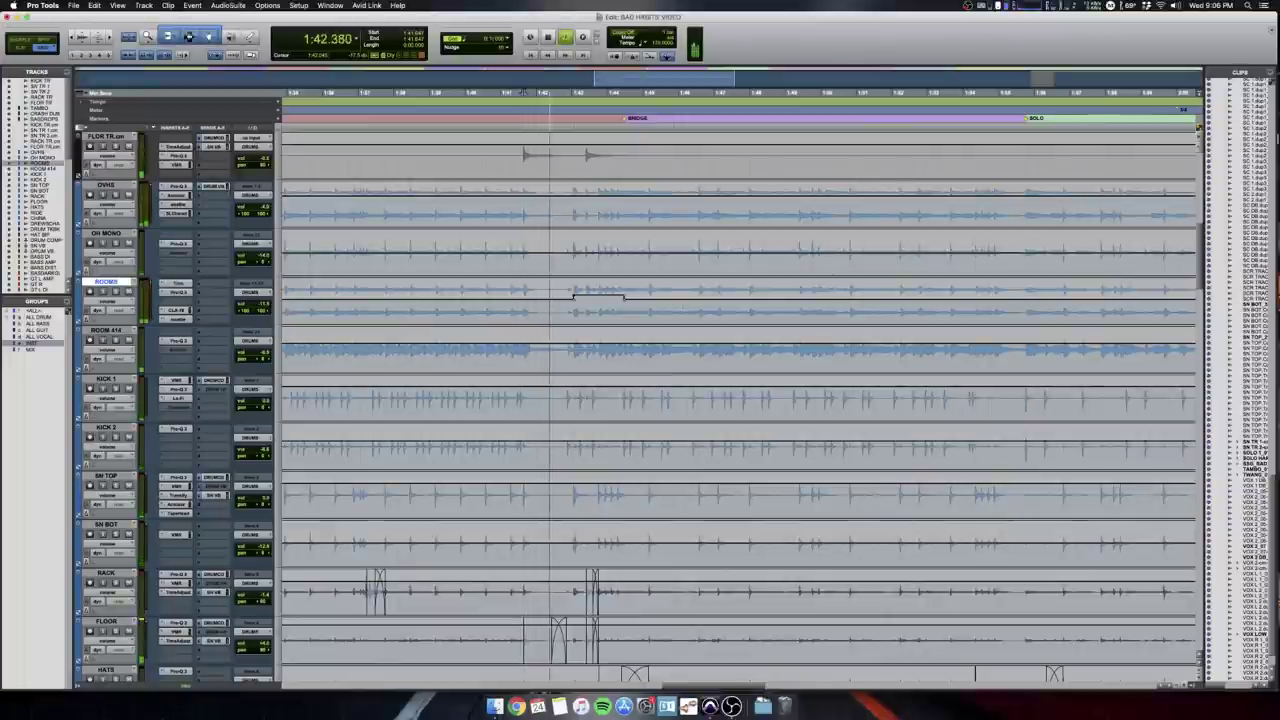
key(r)
key(r)
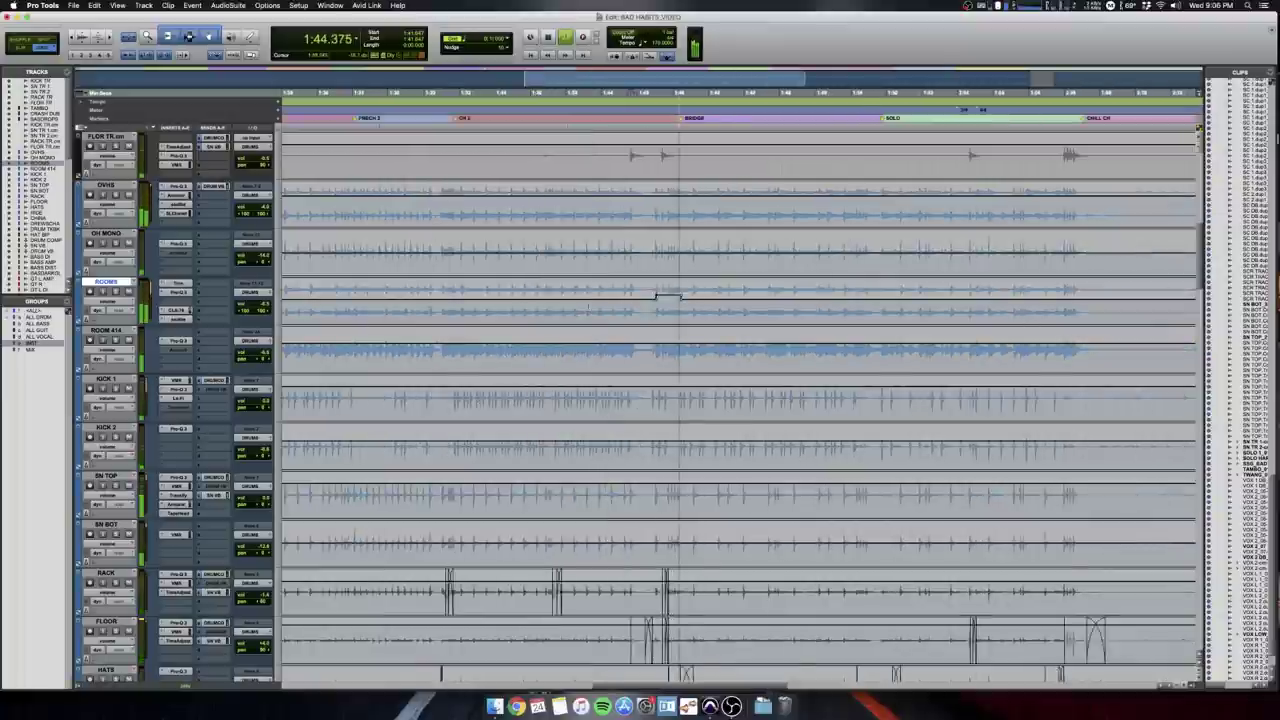
key(space)
scroll(656, 312, right, 1)
drag(669, 312, 726, 313)
scroll(728, 313, right, 5)
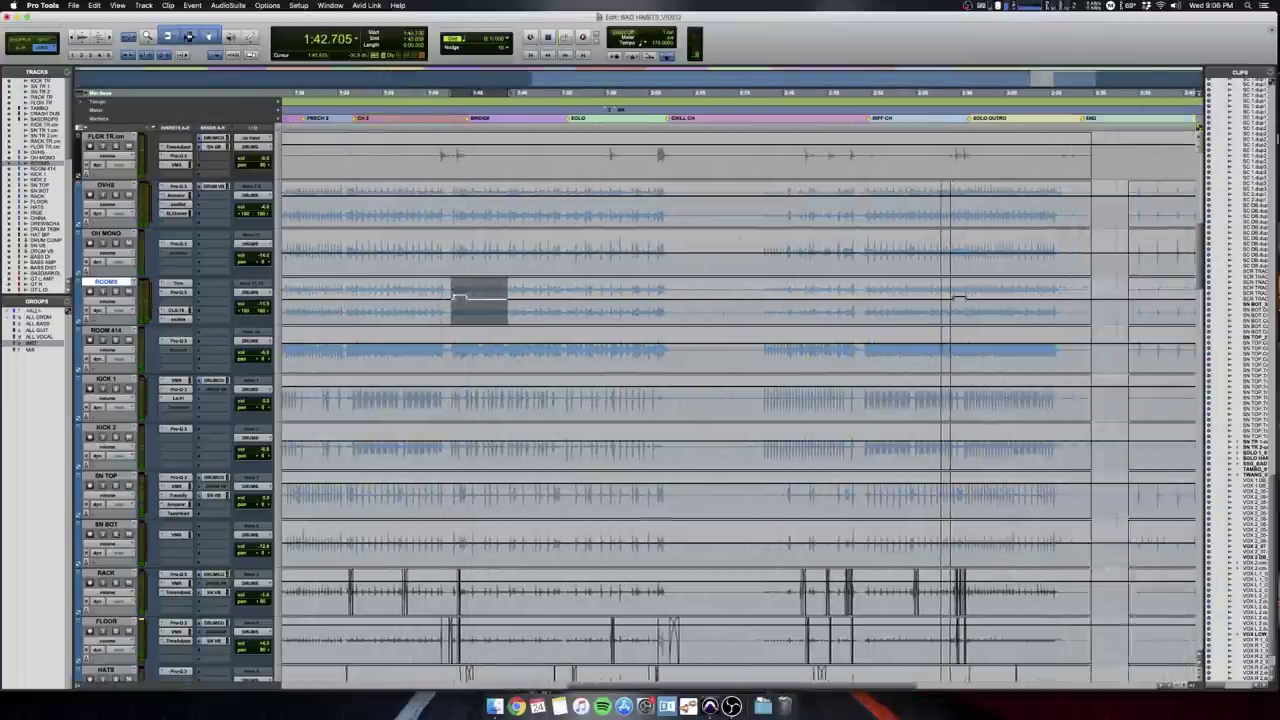
Play from 2:38.117 toward SOLO OUTRO to audition the ROOMS boost while reviewing the lower drum tracks, and stop playback.
click(852, 304)
key(t)
key(t)
key(t)
click(689, 304)
key(space)
scroll(689, 304, down, 3)
scroll(677, 301, down, 2)
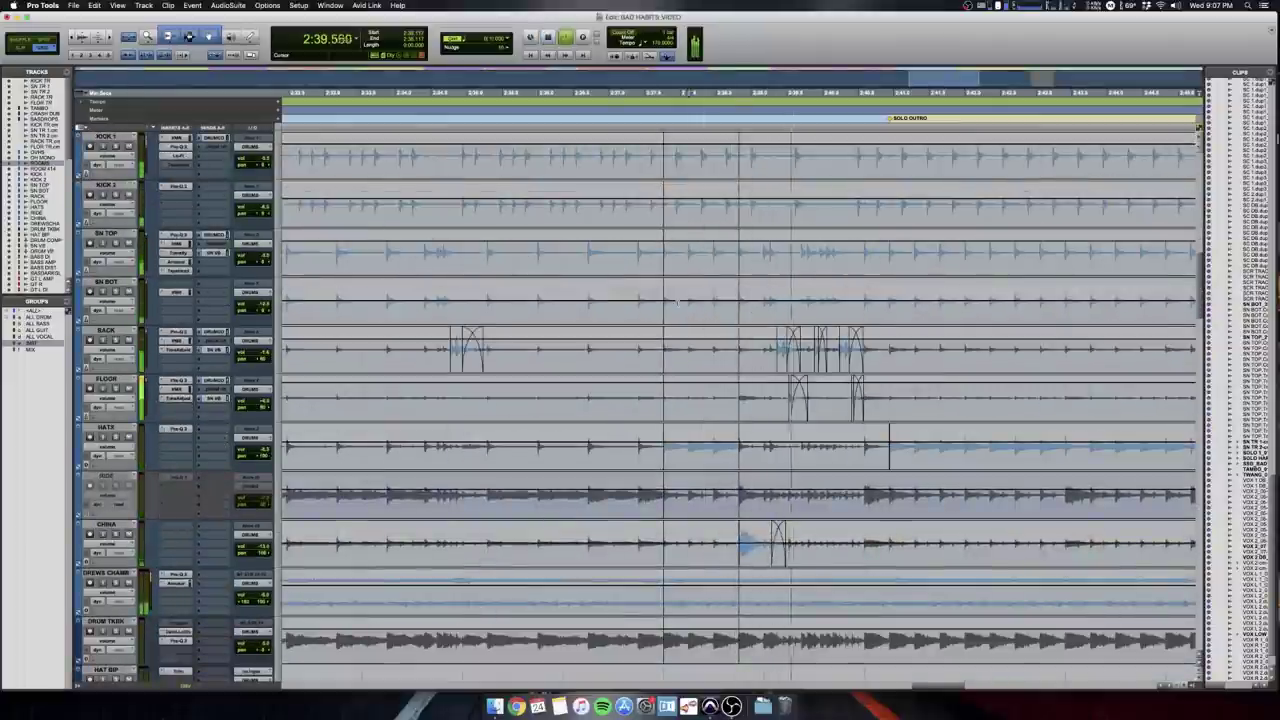
key(r)
key(r)
scroll(677, 302, down, 13)
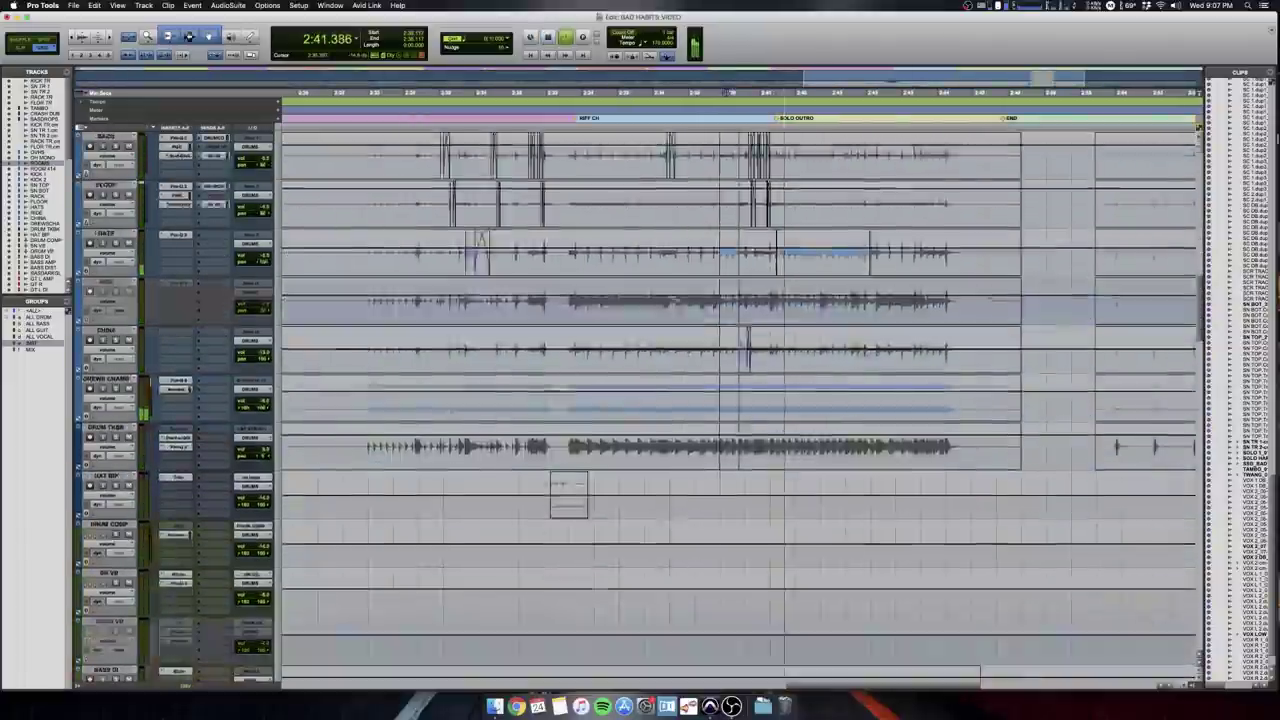
key(space)
Place the cursor at 1:55.411 across BASS DI, BASS AMP and BASS DIST before the SOLO section, with the three tracks soloed.
key(r)
key(r)
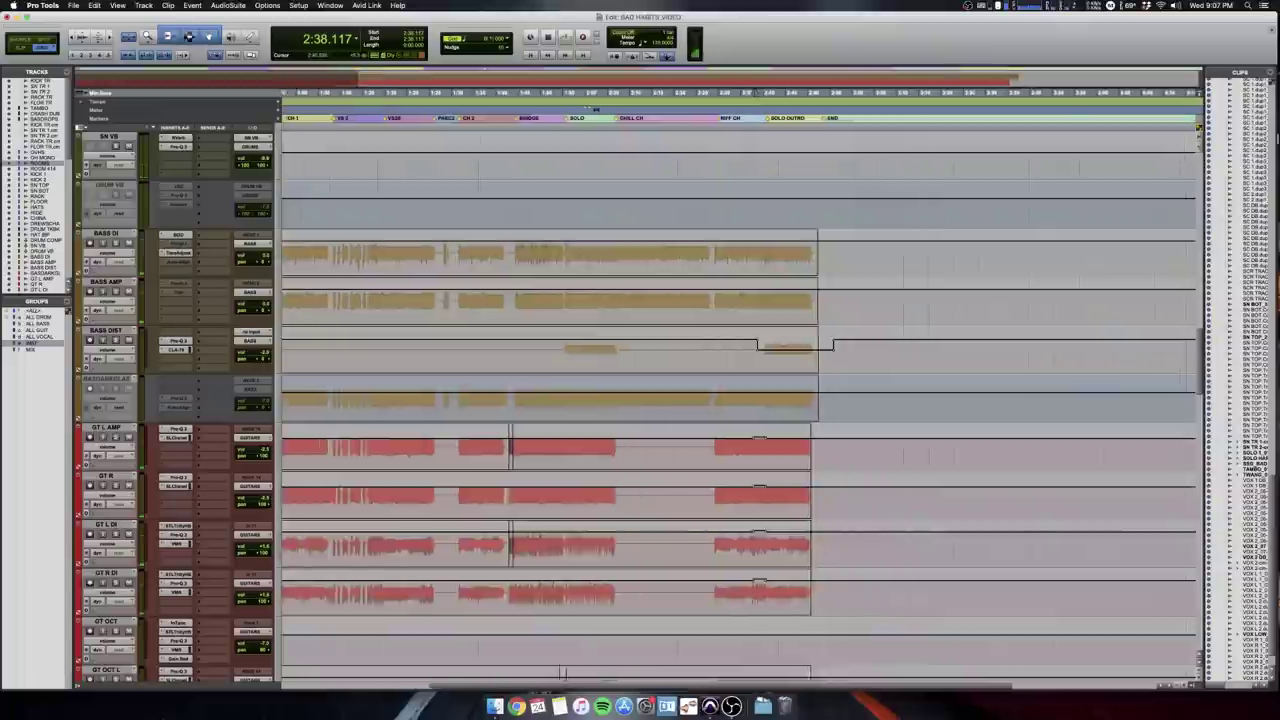
scroll(746, 353, left, 5)
click(802, 348)
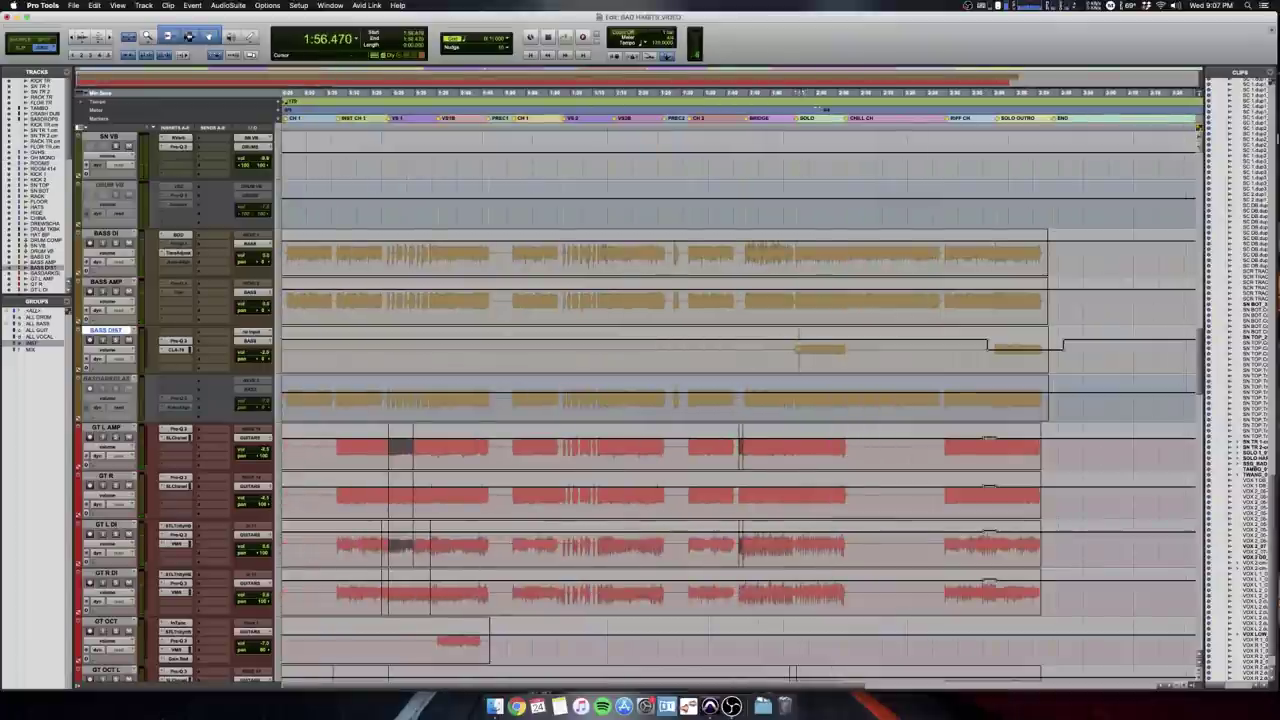
key(t)
key(t)
key(t)
key(shift+p)
key(shift+p)
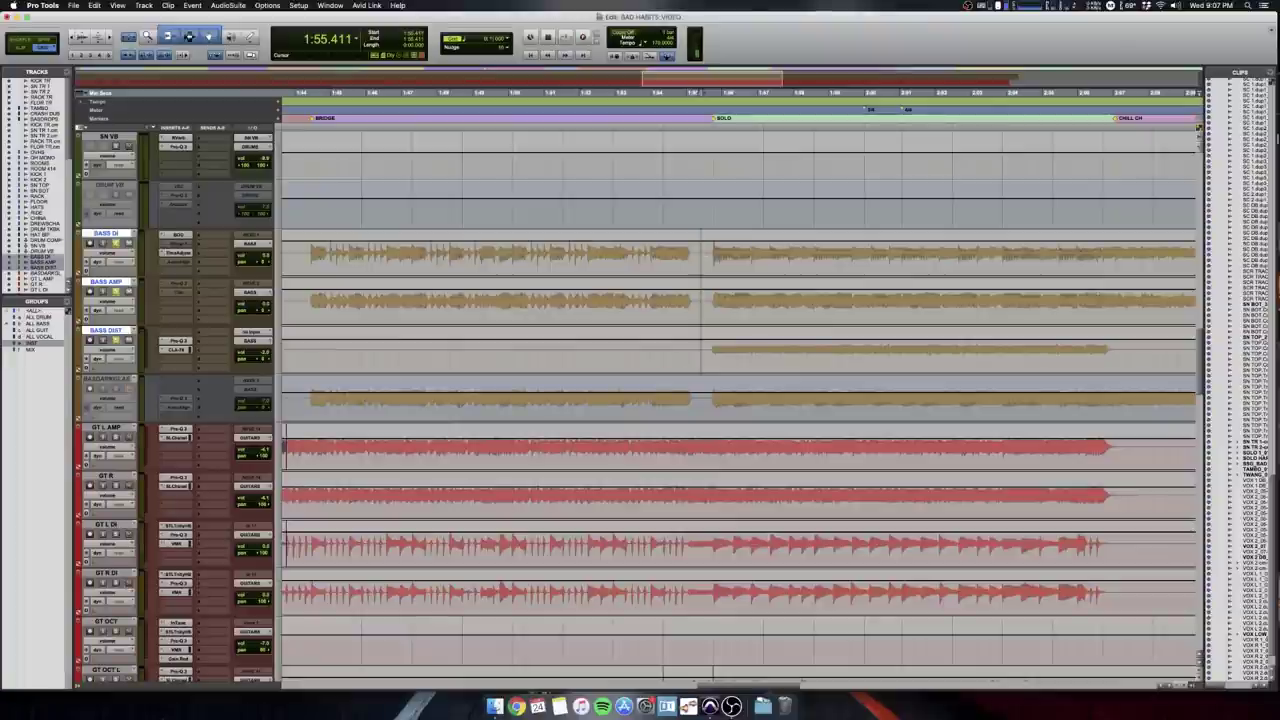
Play from 1:51.882 into the SOLO section to audition the bass tracks alone and in the full mix, and stop playback.
scroll(611, 255, left, 2)
click(611, 255)
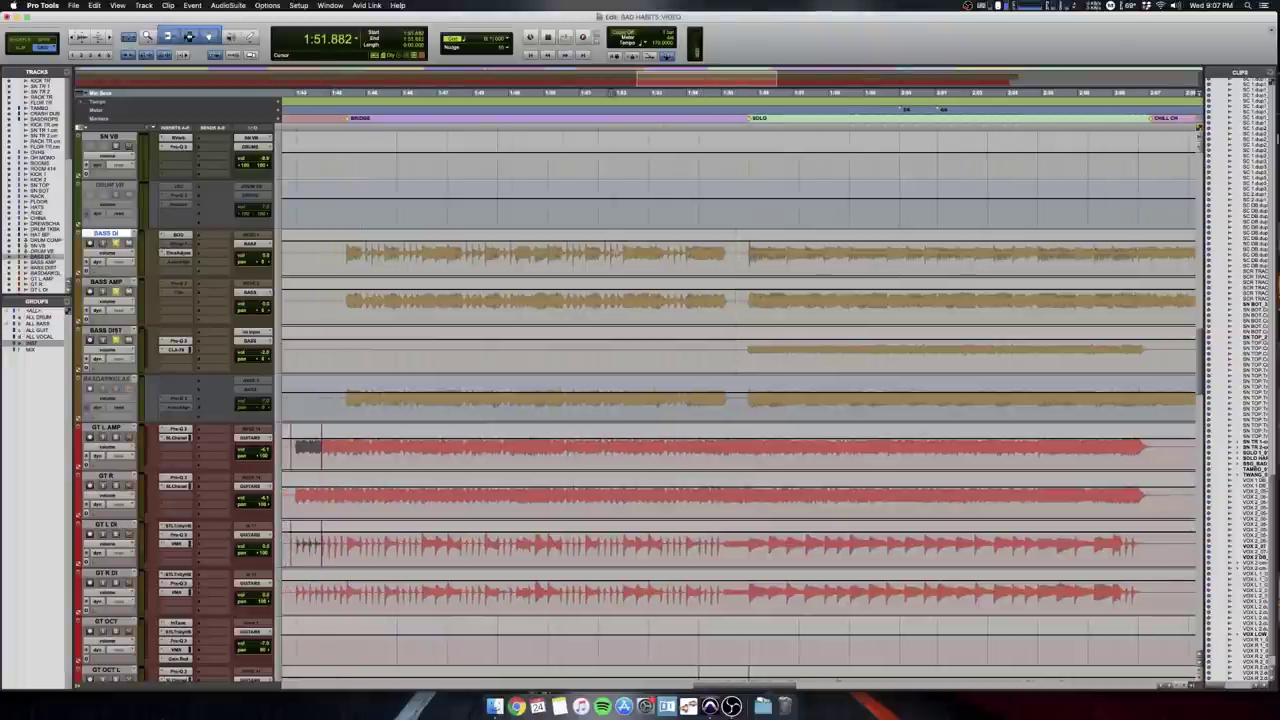
key(r)
scroll(646, 250, right, 8)
key(space)
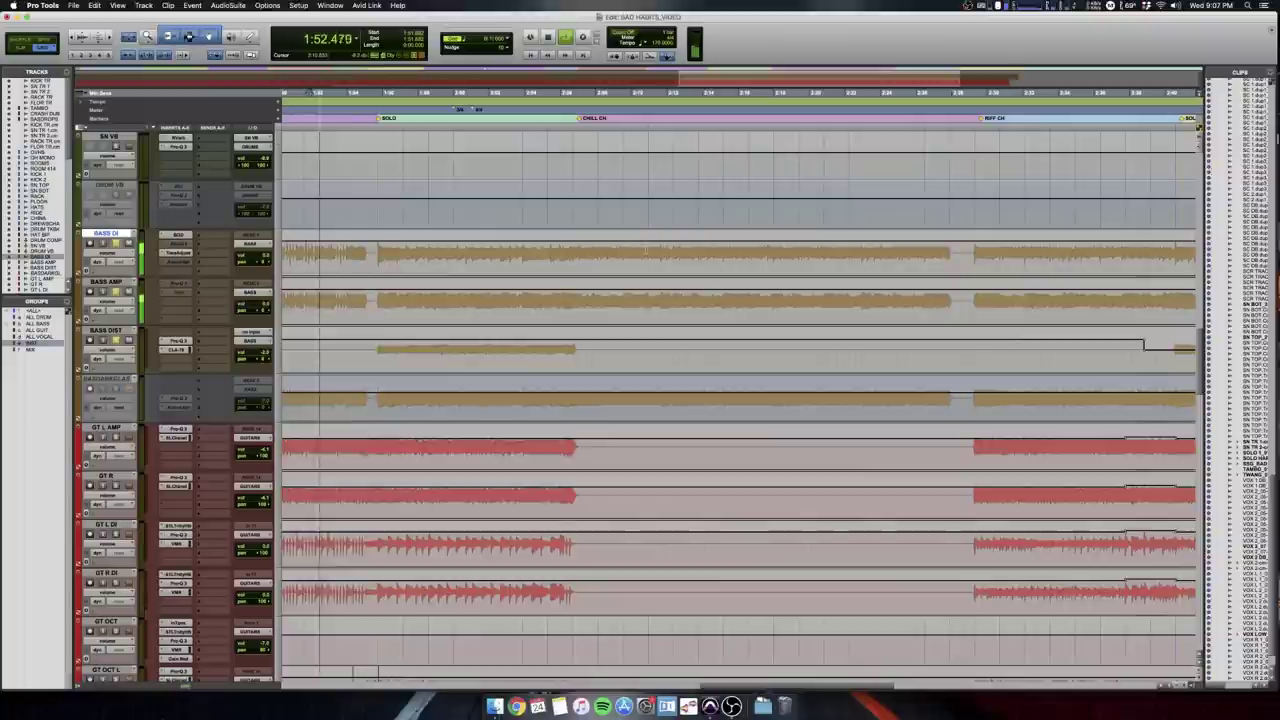
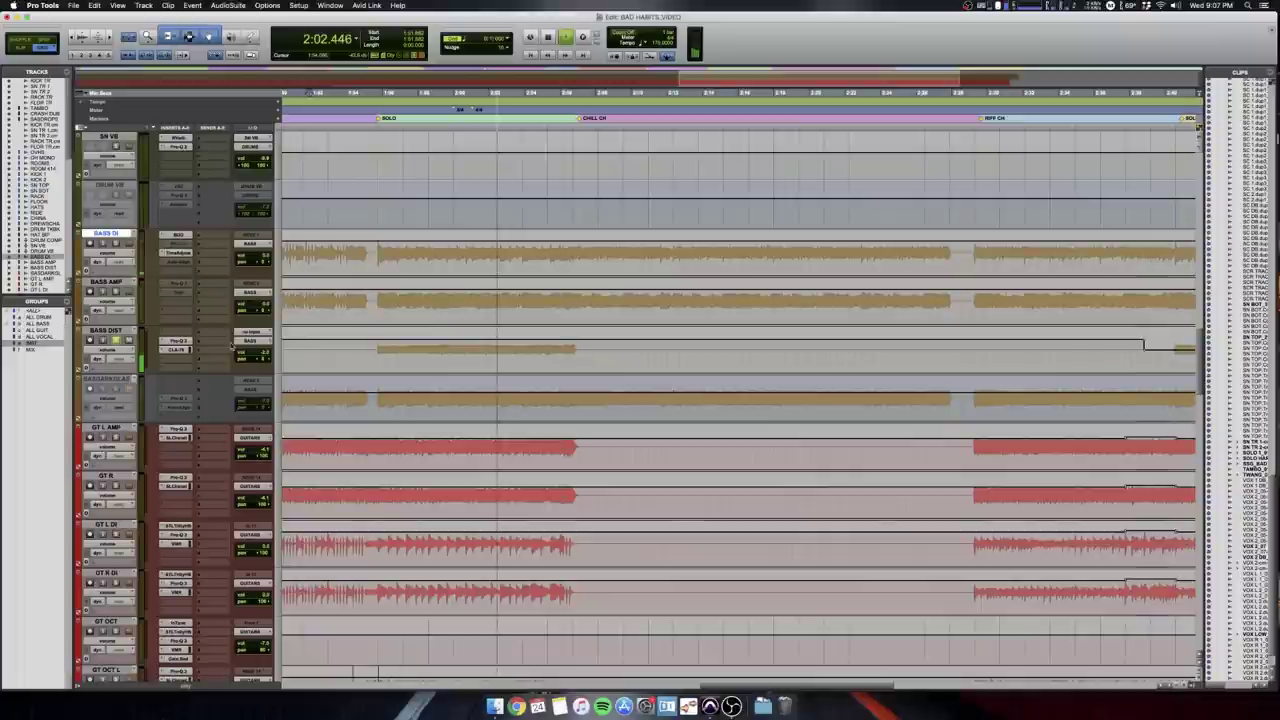
key(r)
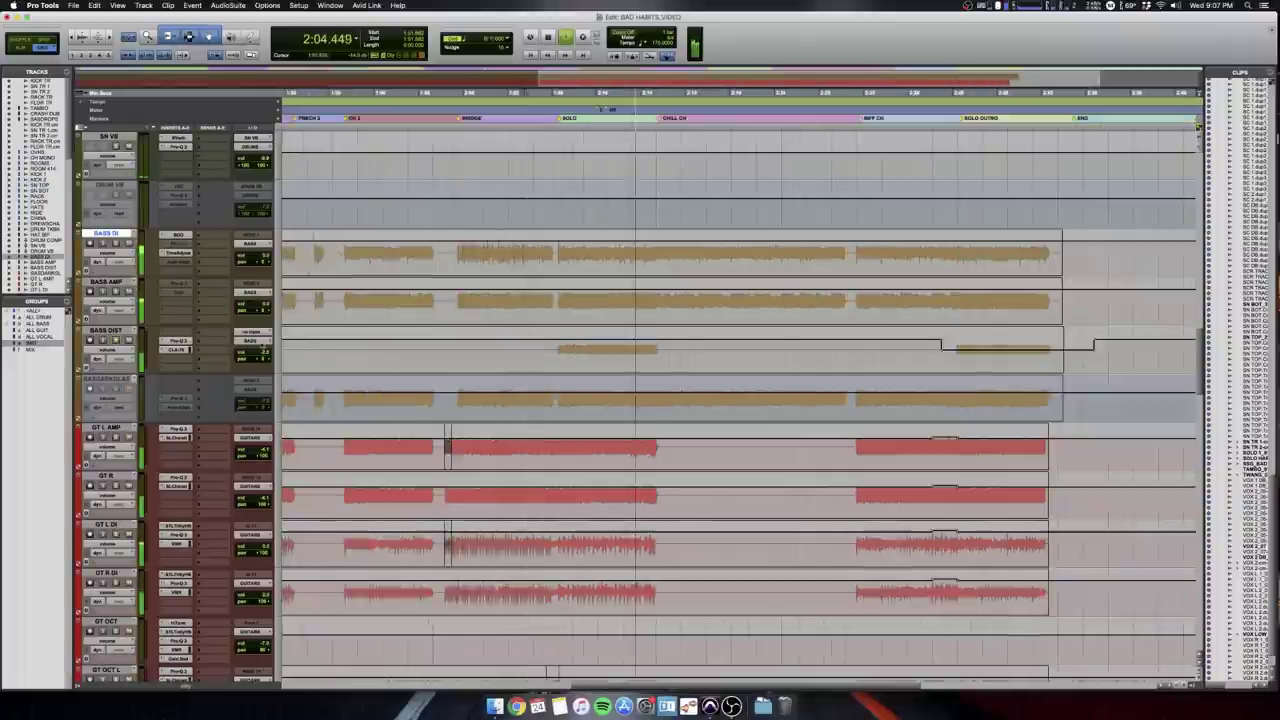
key(r)
key(space)
Place the cursor on BASS DIST at 2:22.941 and inspect its volume automation around SOLO OUTRO.
click(714, 357)
key(t)
key(t)
scroll(714, 357, right, 5)
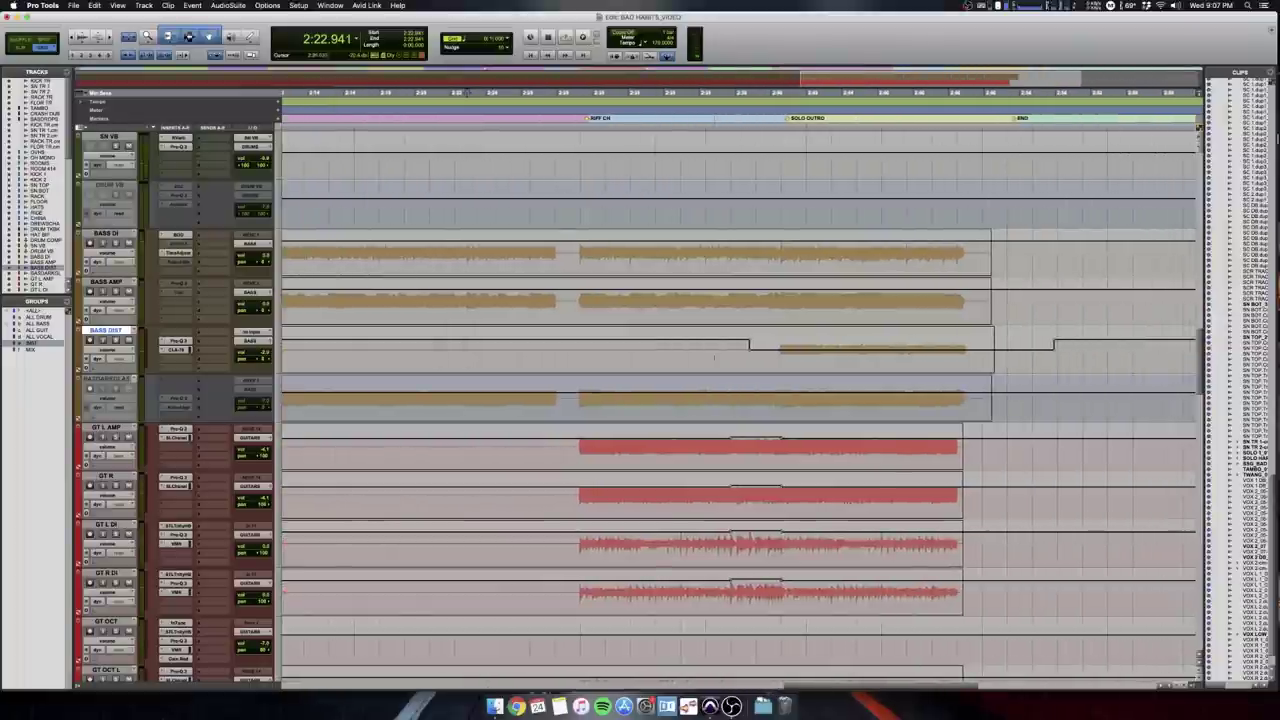
Play from 2:36.705 on GT L AMP to audition the guitars' volume boost leading into SOLO OUTRO.
click(713, 447)
key(t)
scroll(713, 447, right, 1)
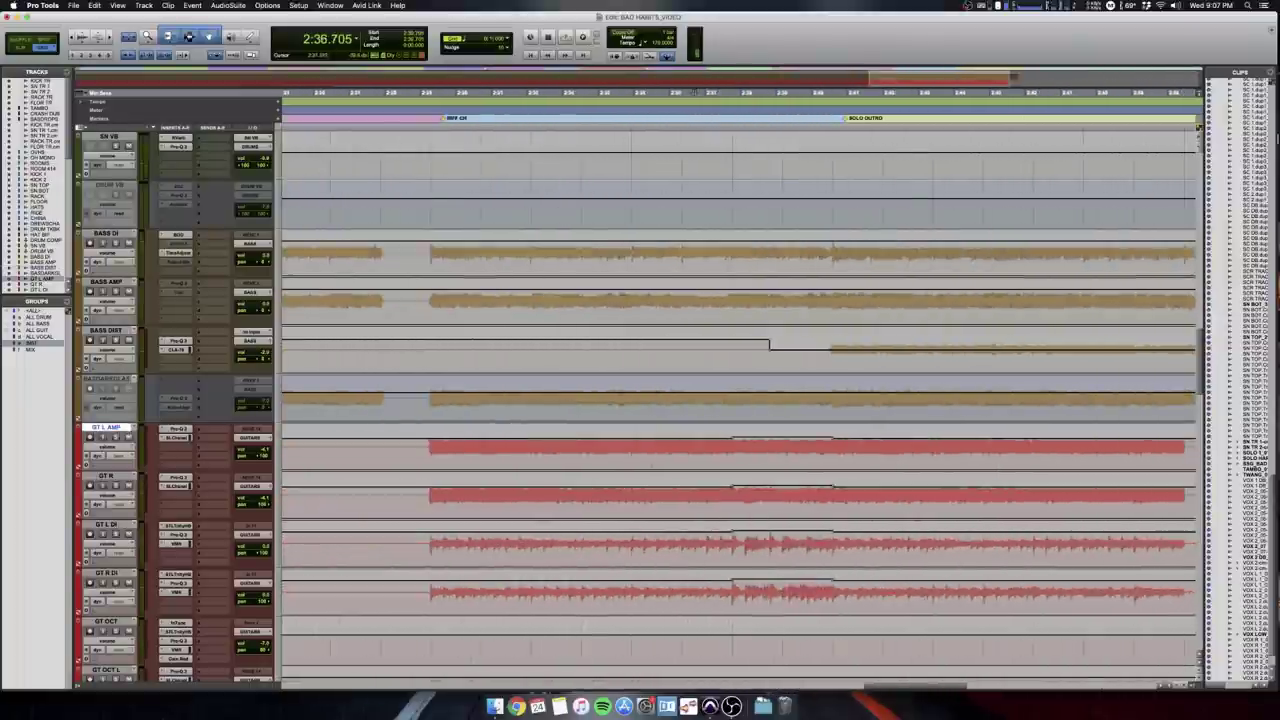
key(r)
scroll(713, 447, up, 2)
key(space)
scroll(771, 244, down, 3)
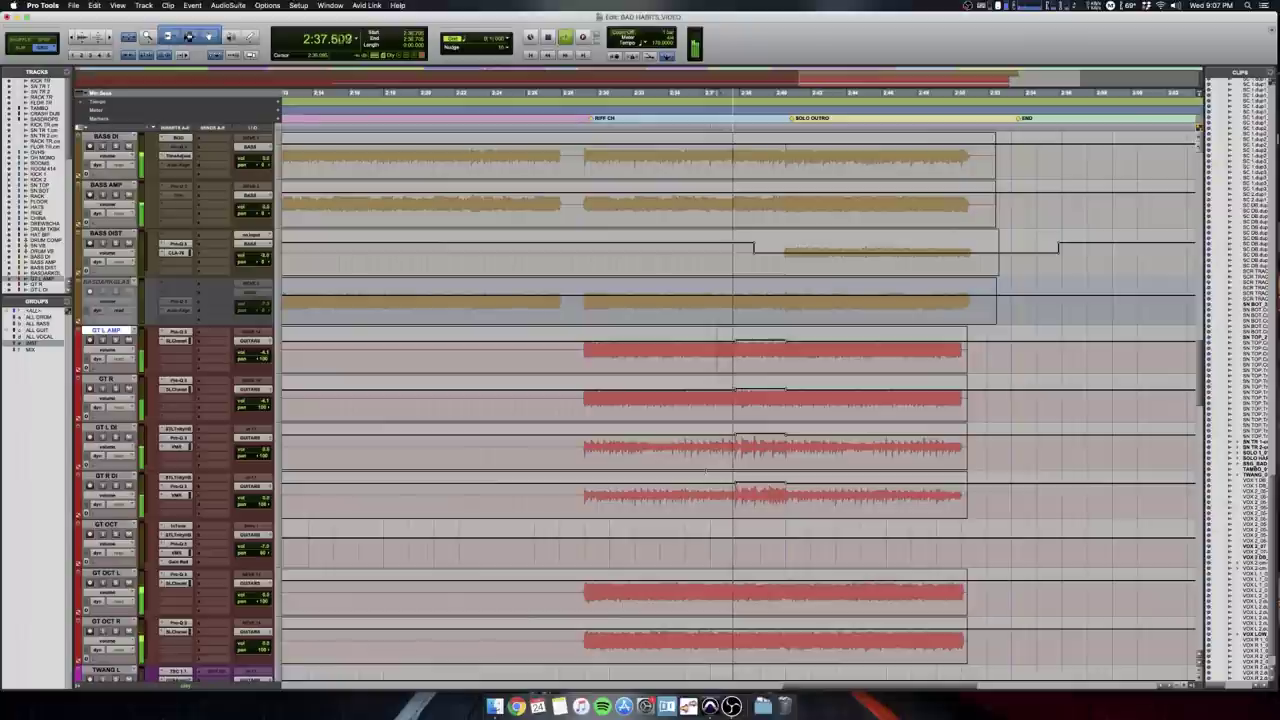
Solo BASS DI, BASS AMP and BASS DIST, play from 2:40.235 into SOLO OUTRO, and stop playback.
click(771, 244)
key(t)
scroll(771, 244, right, 1)
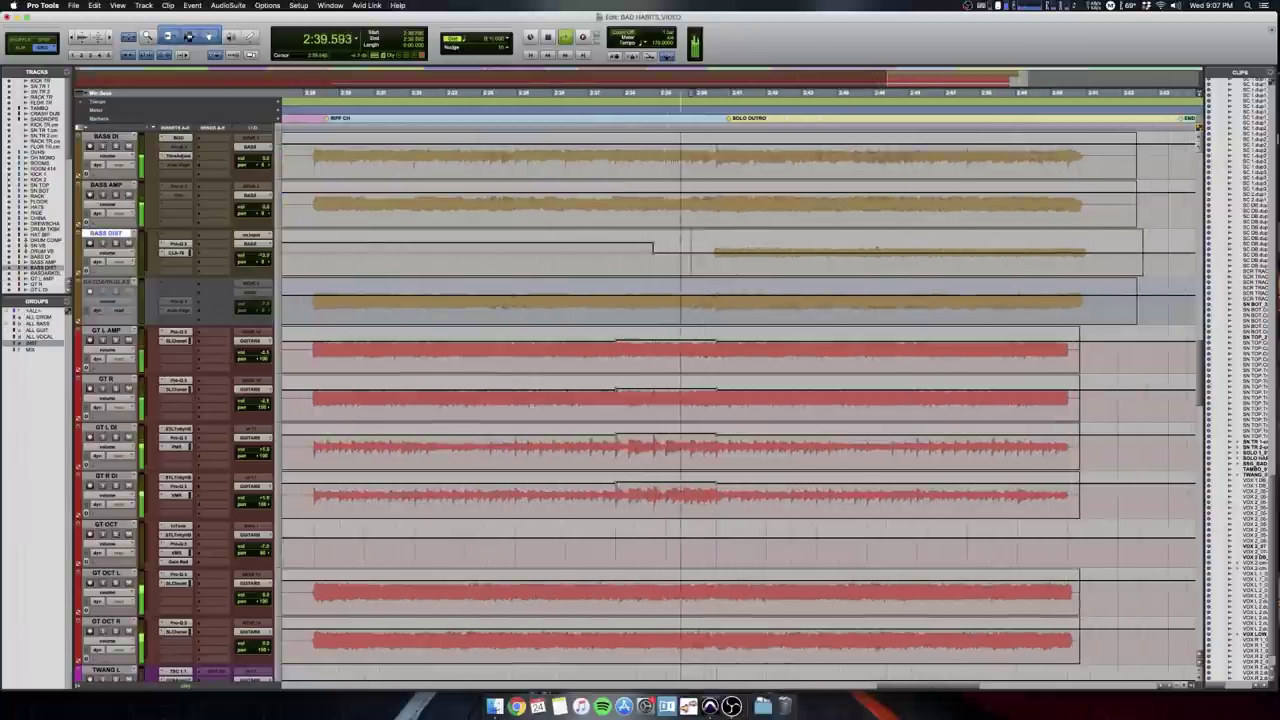
drag(691, 237, 691, 170)
drag(692, 255, 698, 157)
click(704, 157)
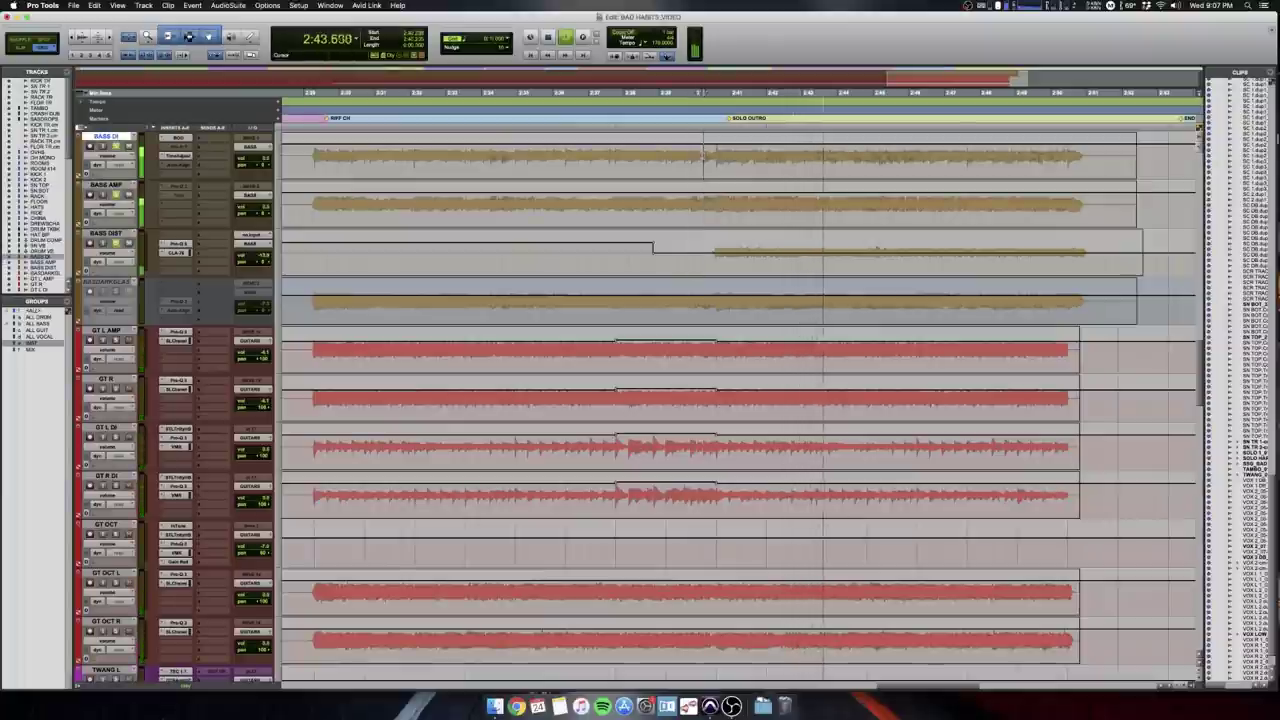
key(space)
key(space)
key(space)
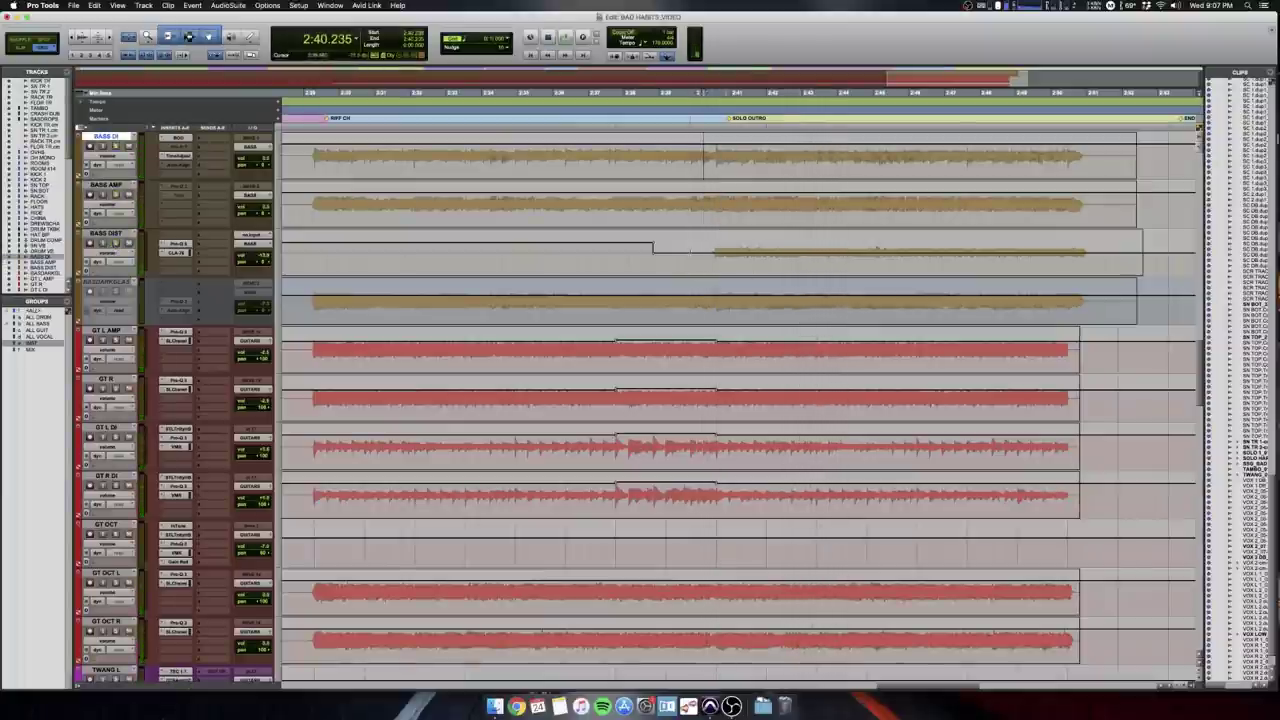
Place the cursor on BASS DIST at 2:39.882 and review the volume automation from the guitar tracks to the mix buses.
key(r)
key(r)
click(728, 252)
key(r)
scroll(456, 524, down, 15)
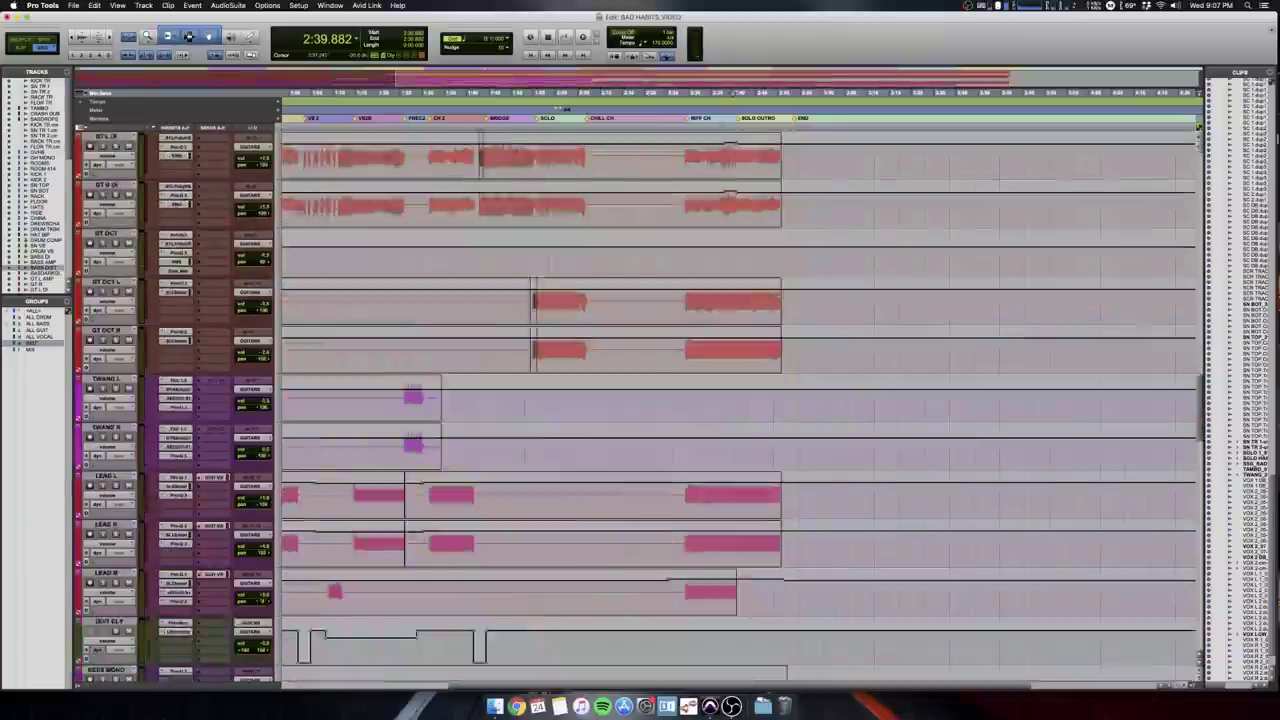
scroll(740, 400, down, 10)
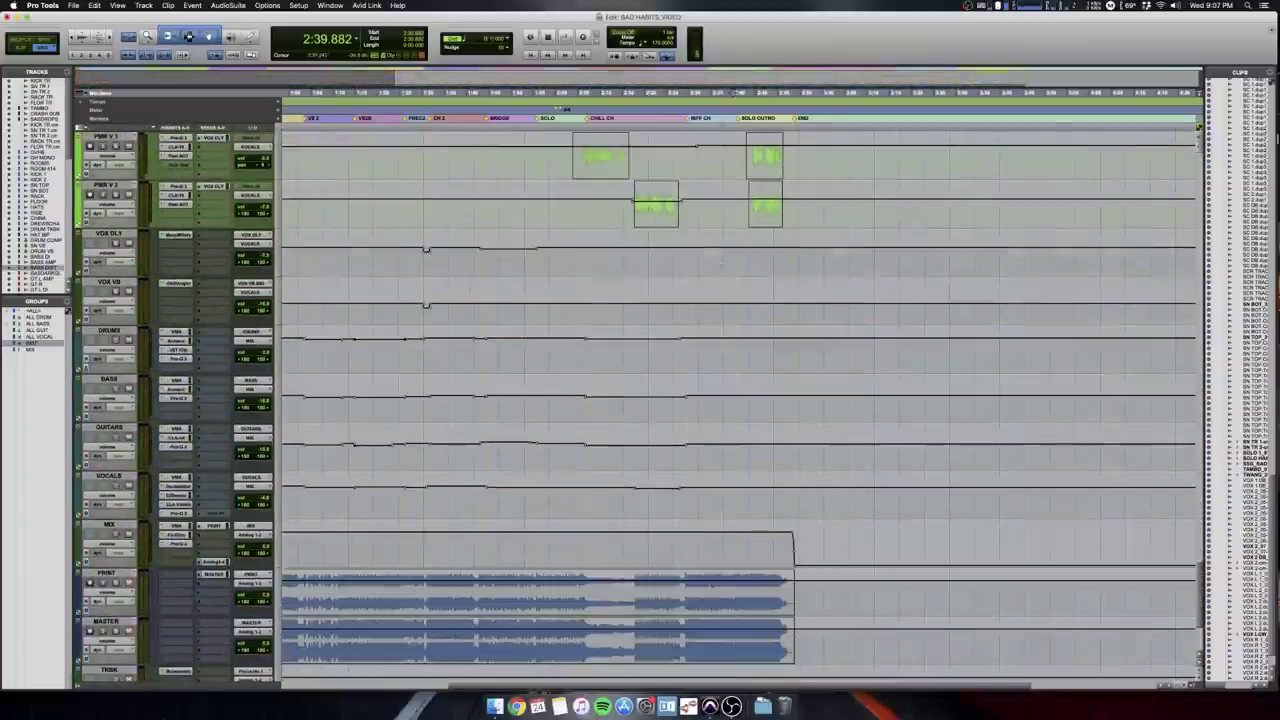
Place the cursor on the VOCALS bus at 1:10.588 and check the channels in the Mix window before returning to the Edit window.
click(335, 498)
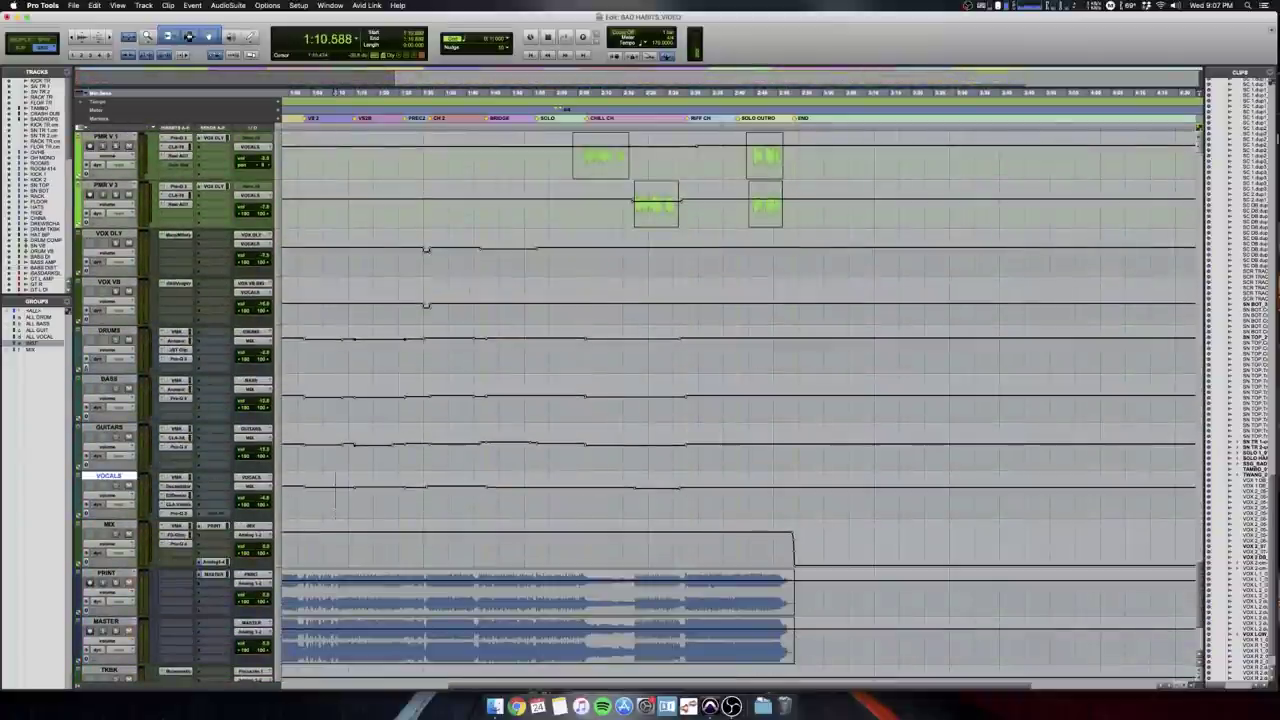
key(super+equal)
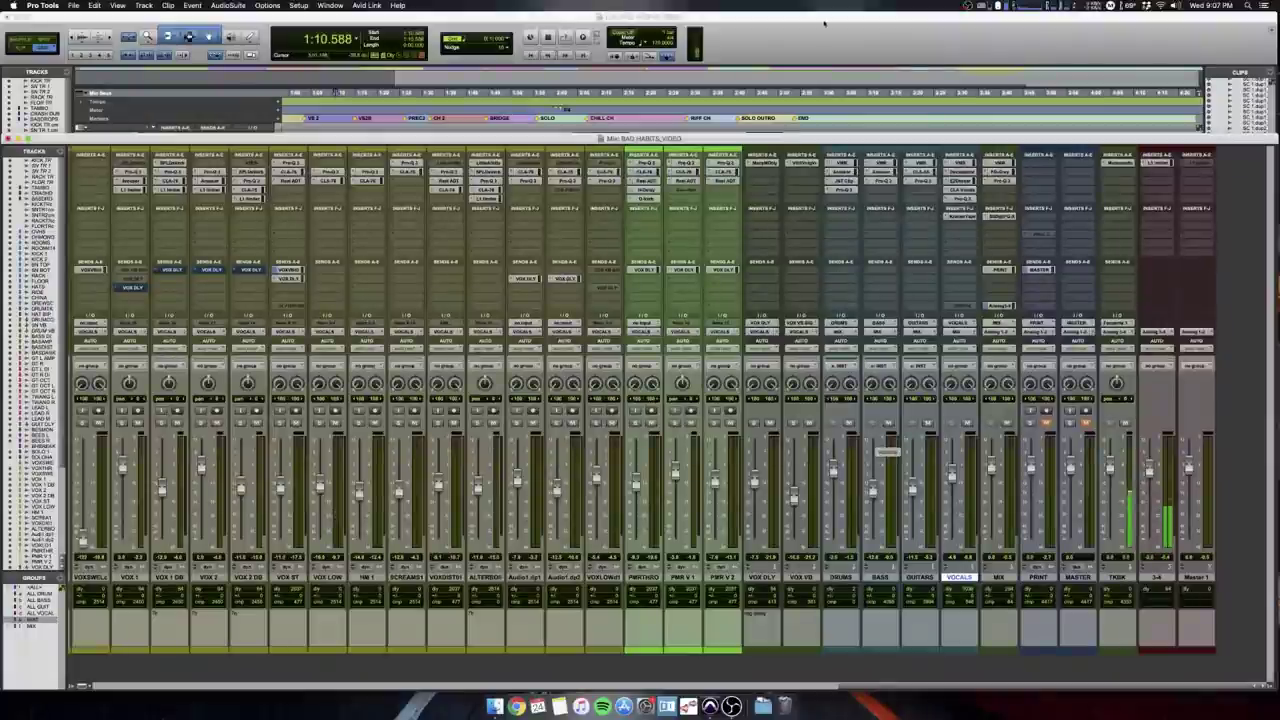
key(super+equal)
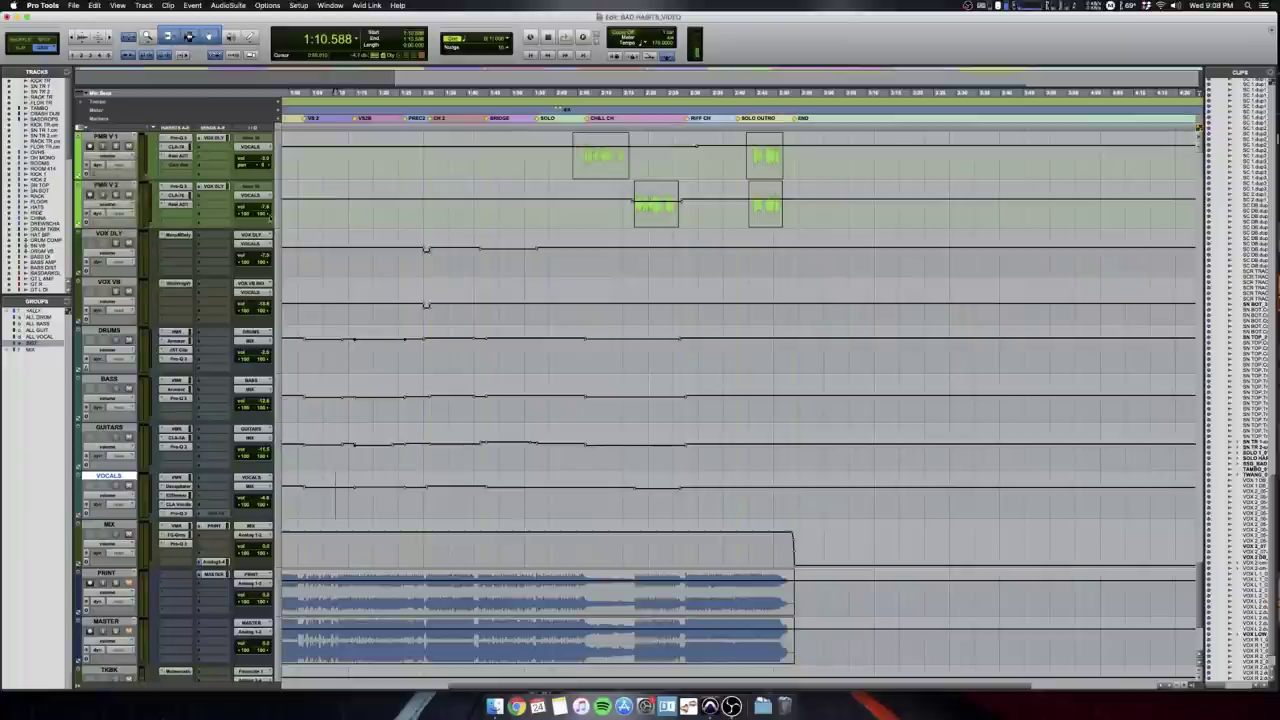
Return the audio tracks to waveform view and look through the vocal, solo and lead guitar clips.
scroll(740, 400, up, 9)
scroll(600, 400, up, 10)
scroll(600, 400, left, 5)
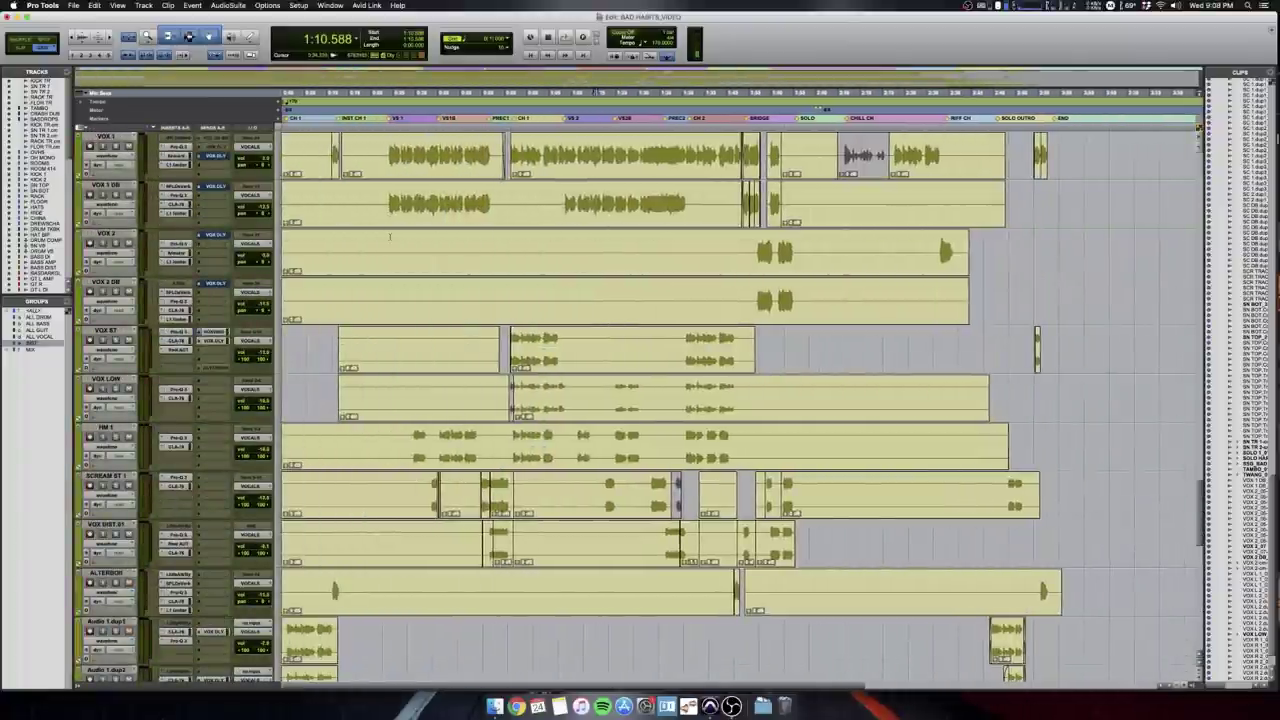
scroll(390, 237, up, 3)
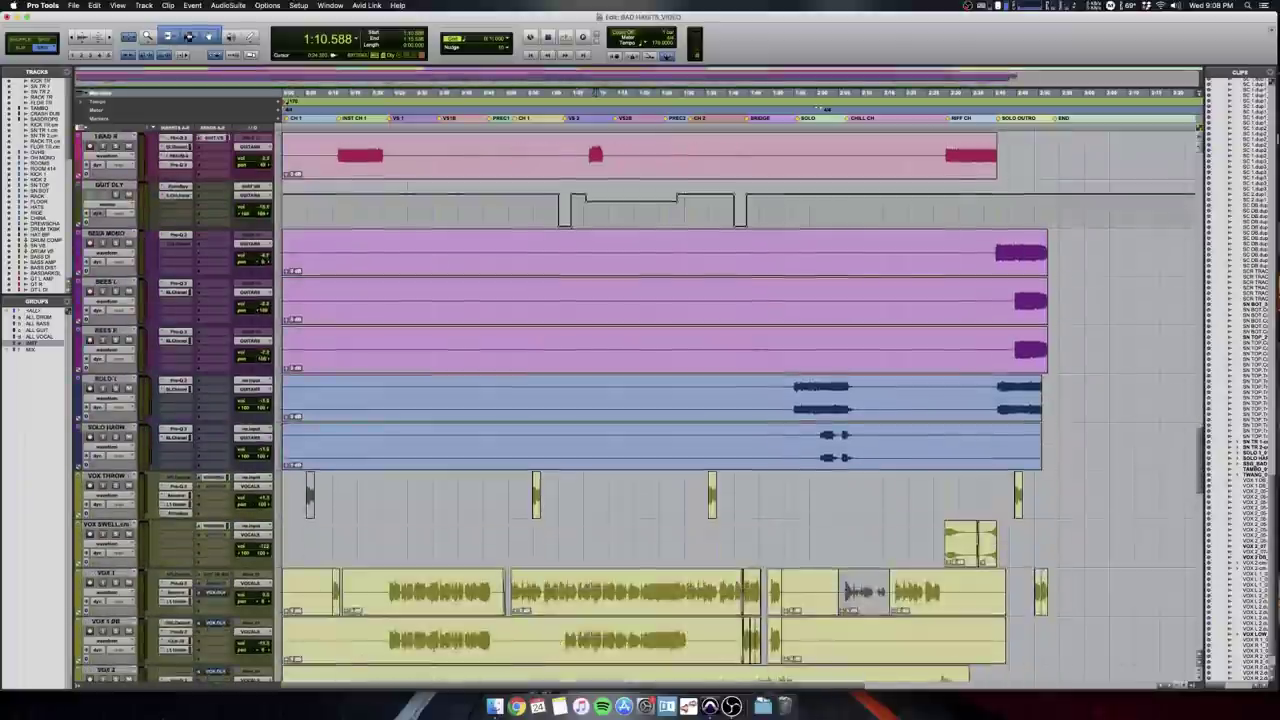
Highlight the volume automation on the DRUMS, BASS, GUITARS and VOCALS buses from 0:22.588 to near the end of RIFF CH.
scroll(390, 240, down, 10)
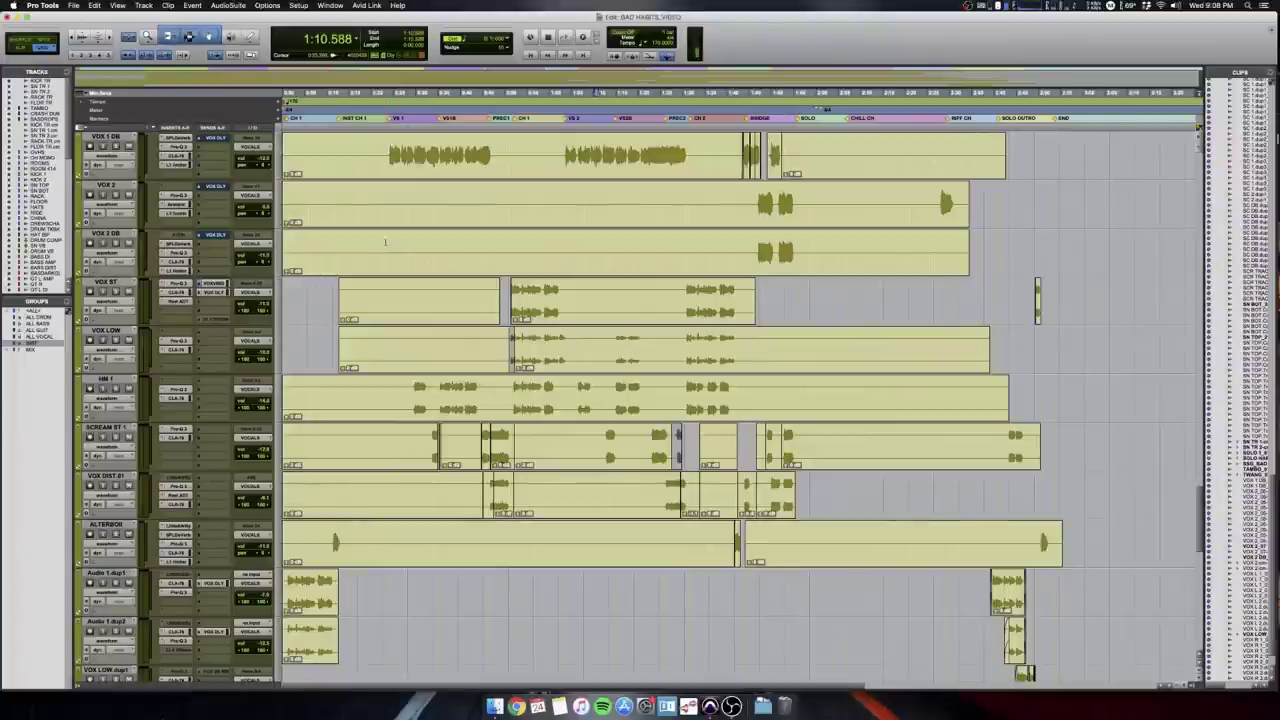
scroll(384, 241, down, 15)
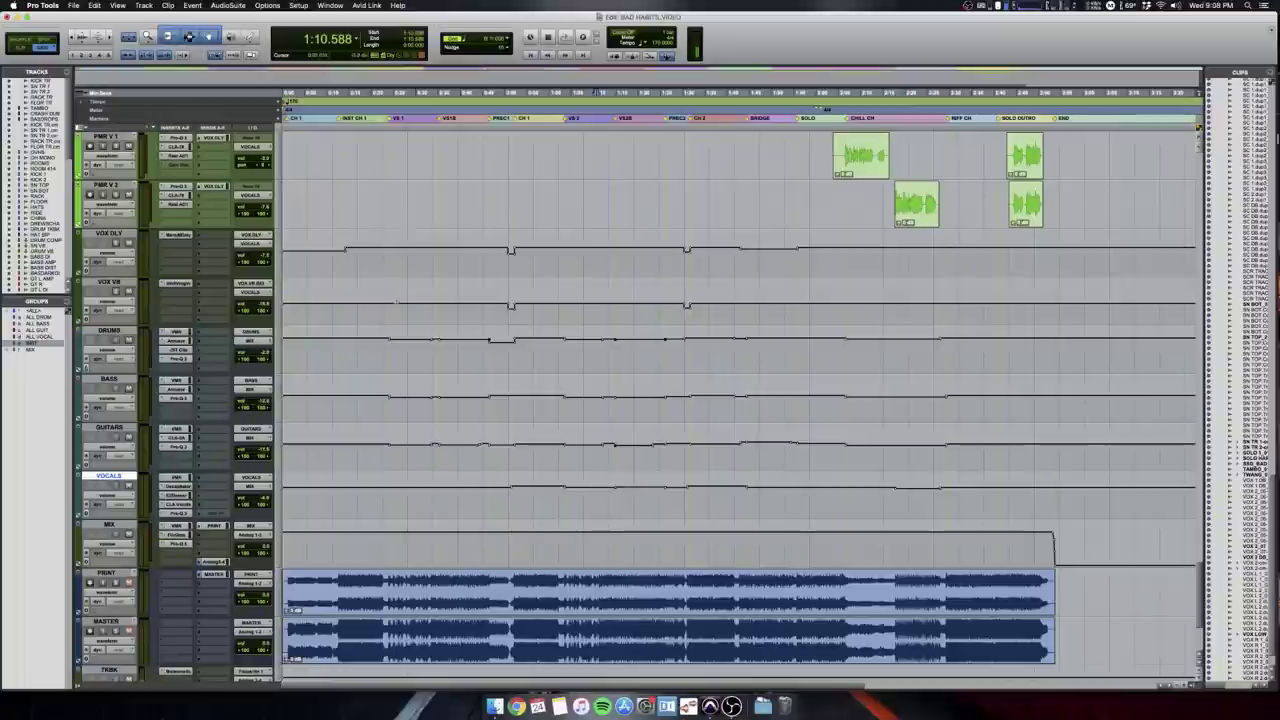
drag(382, 330, 986, 520)
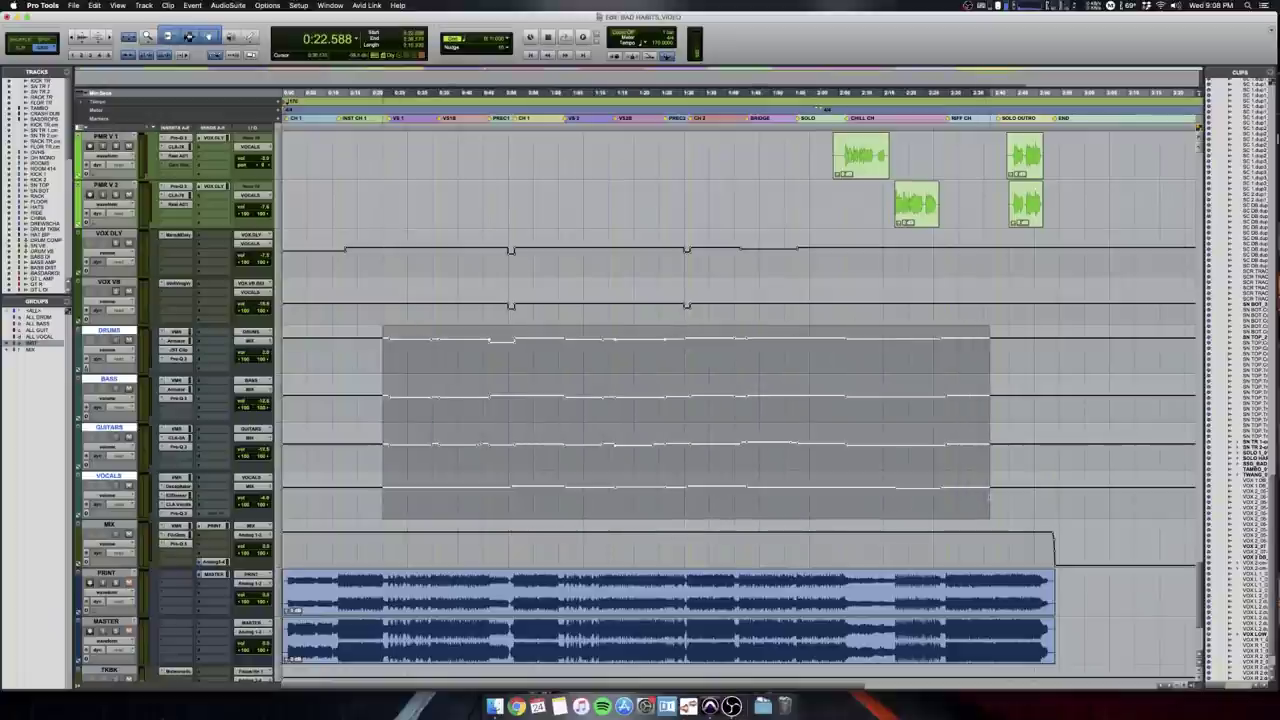
Place the cursor on the MIX track near 2:51 and examine its volume fade-out at the END marker.
click(1045, 541)
key(t)
key(t)
key(t)
key(t)
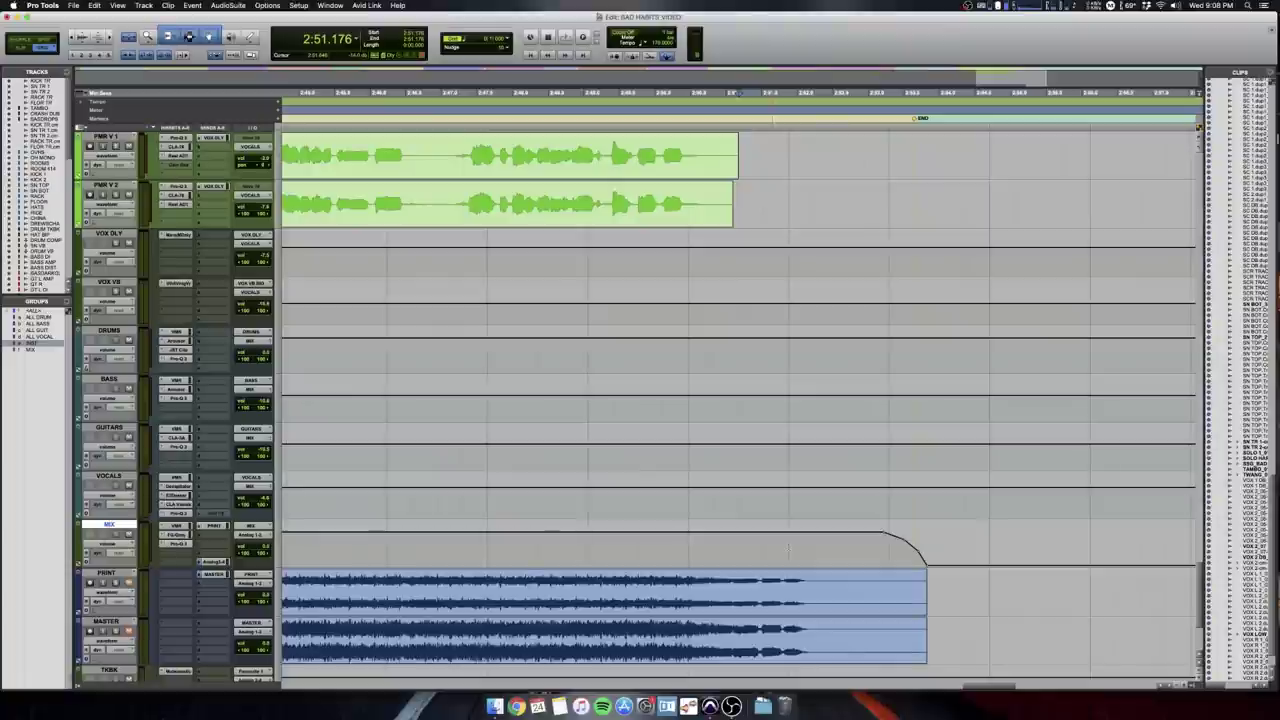
key(space)
key(r)
key(r)
key(r)
key(r)
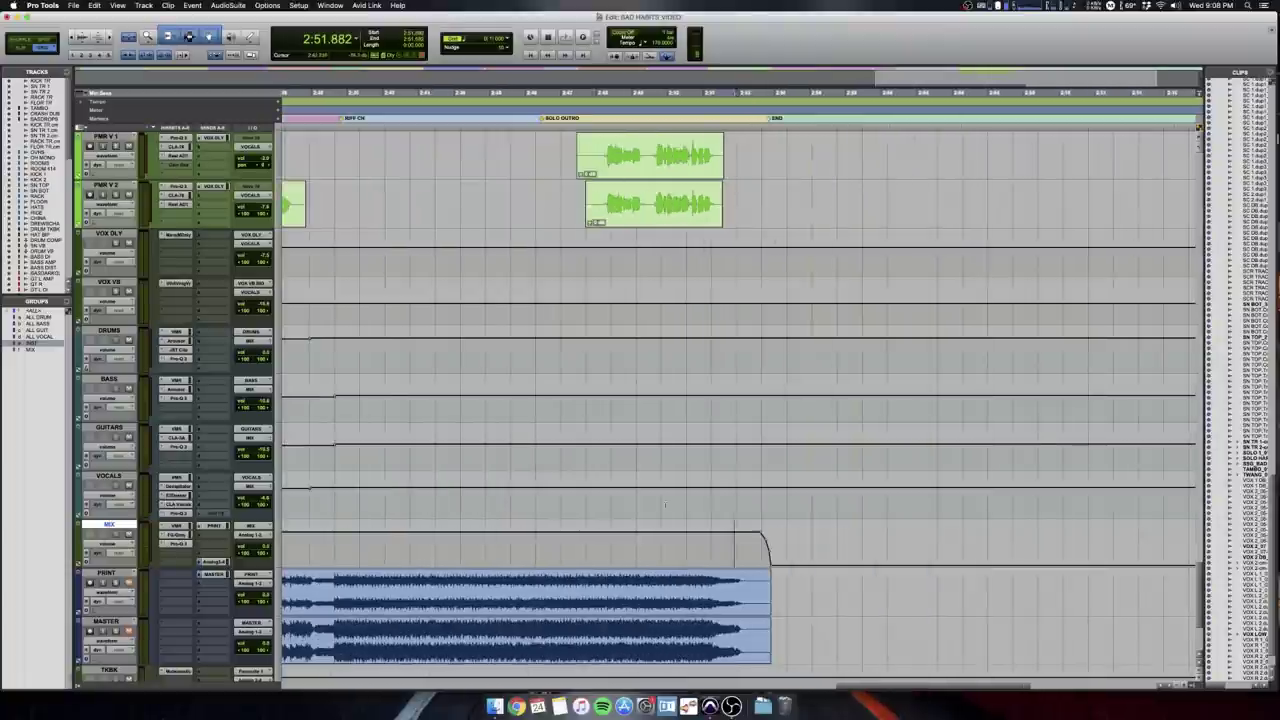
Select the PRINT clip and inspect where the PRINT and MASTER recordings end after the fade-out.
click(672, 602)
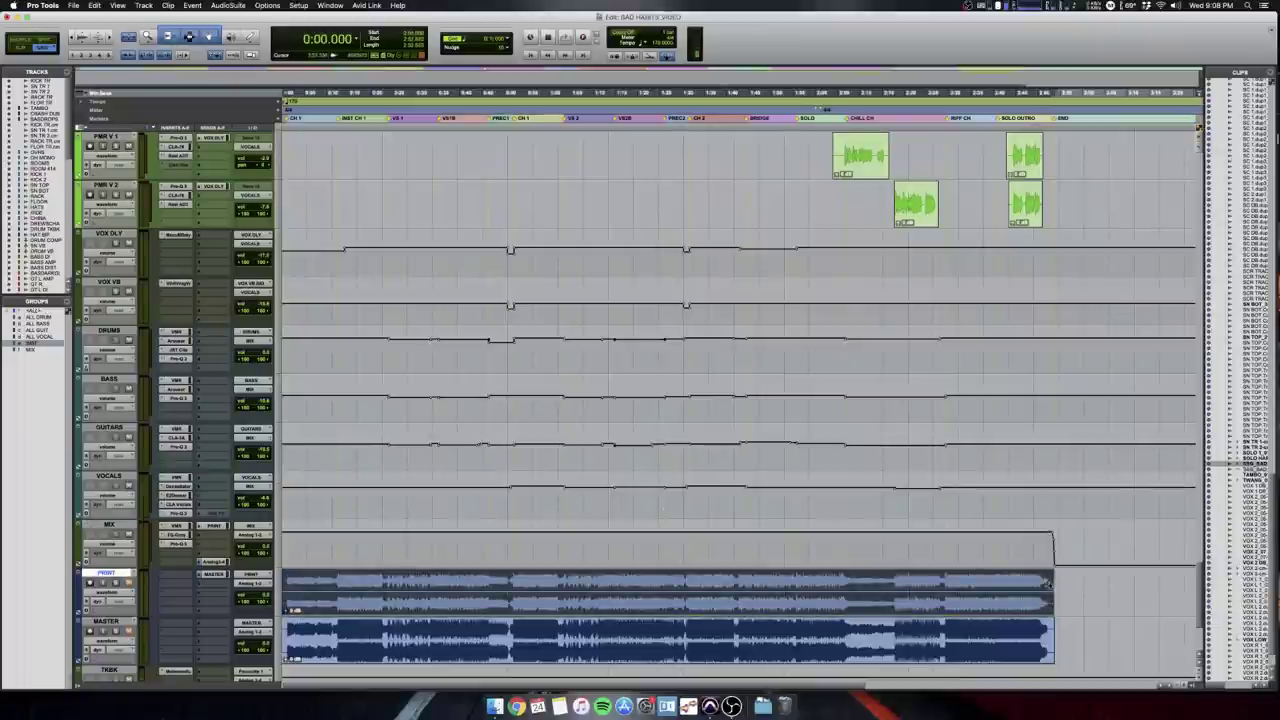
click(1074, 588)
key(t)
key(t)
key(t)
key(t)
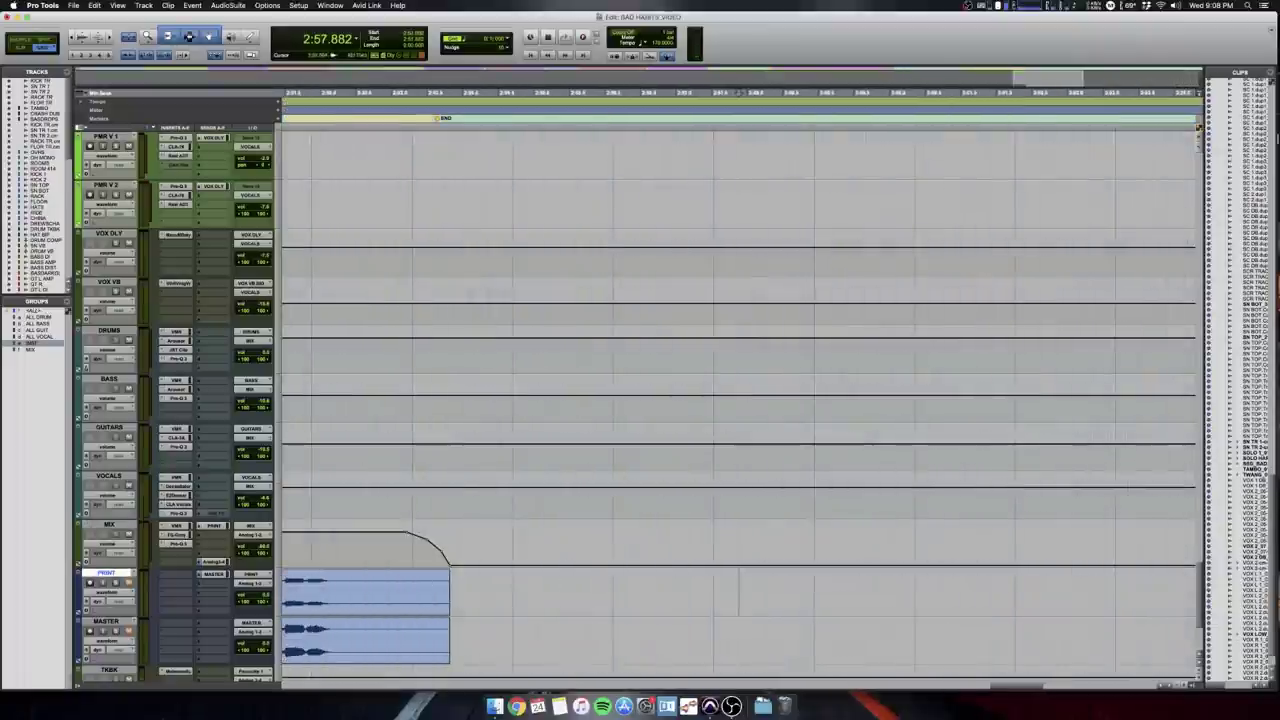
drag(411, 634, 525, 615)
Show the full song and place the cursor at 0:28.235 across the PRINT and MASTER tracks.
key(r)
key(r)
key(r)
key(r)
click(551, 594)
key(t)
key(r)
shift+click(408, 630)
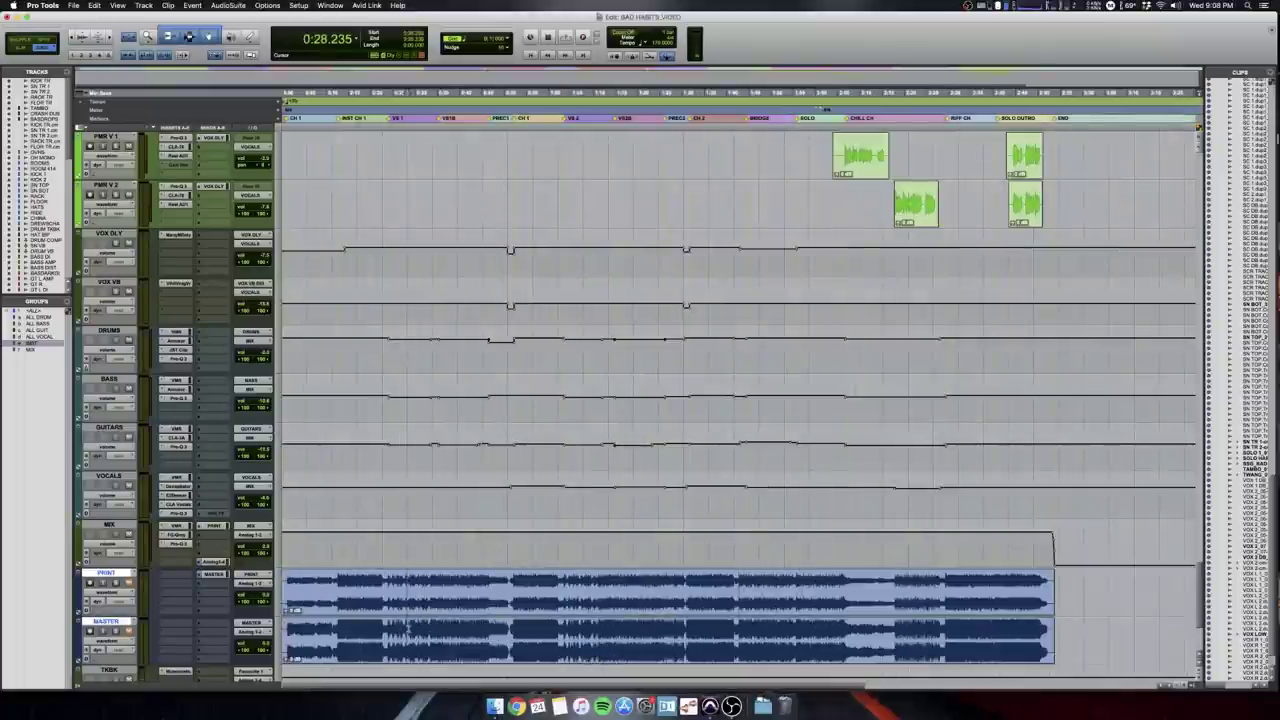
In the Mix window, check the MIX and PRINT channels and reactivate the inactive insert on PRINT.
key(super+equal)
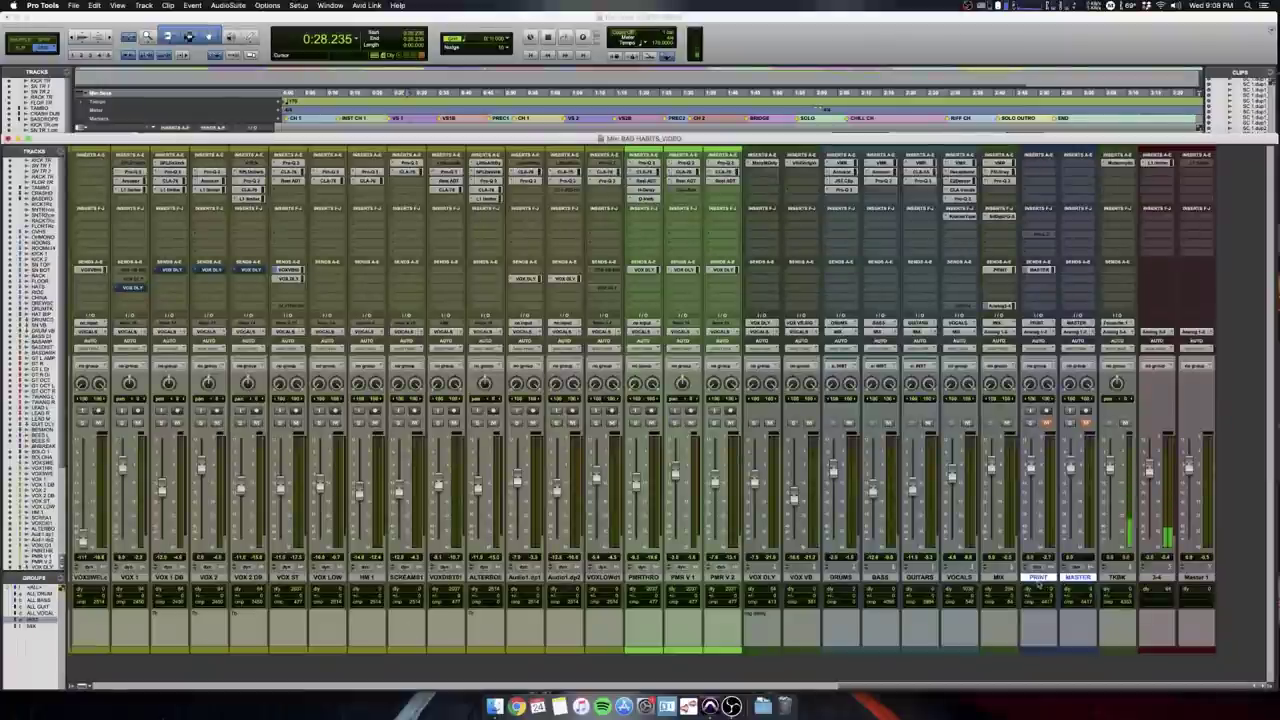
alt+click(1039, 580)
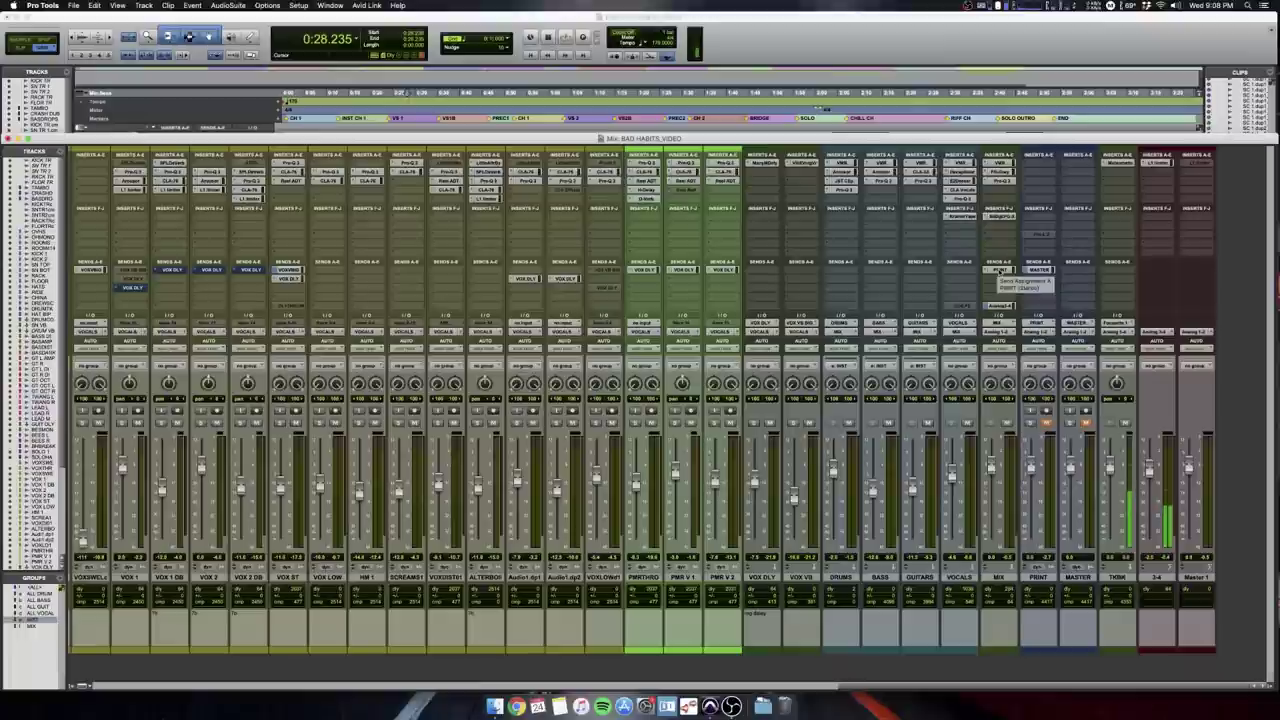
click(997, 578)
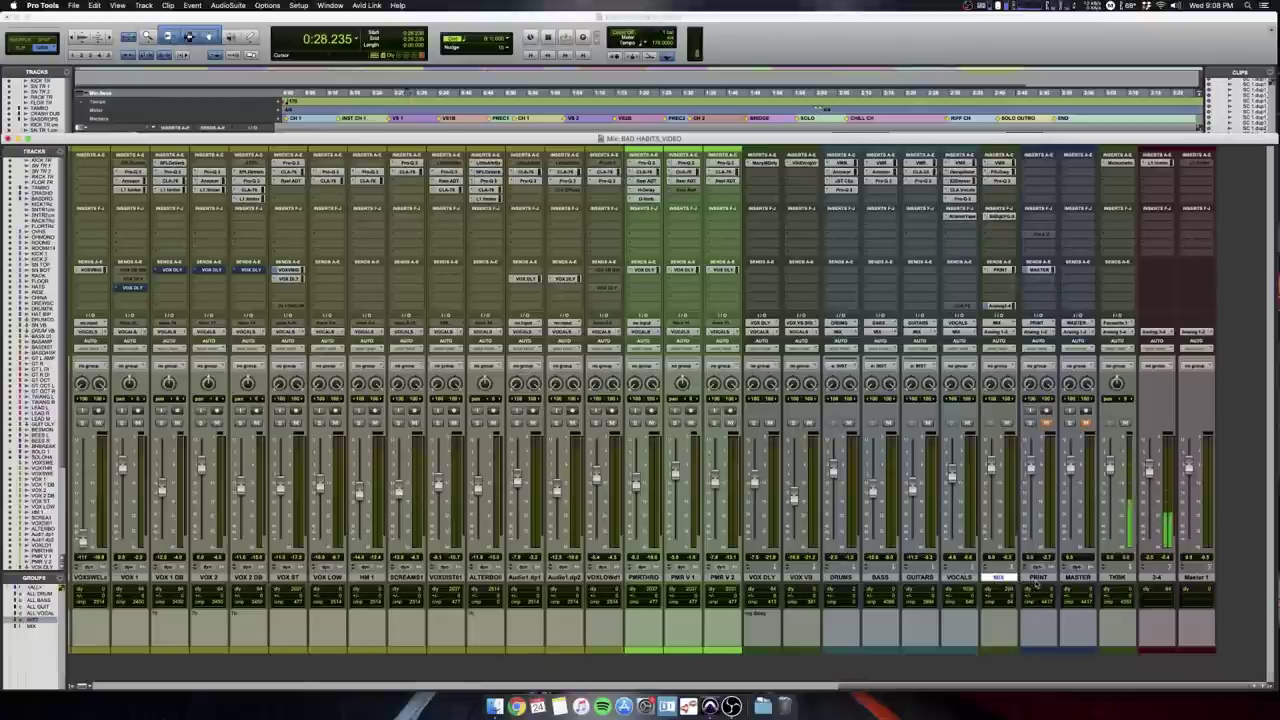
click(1050, 578)
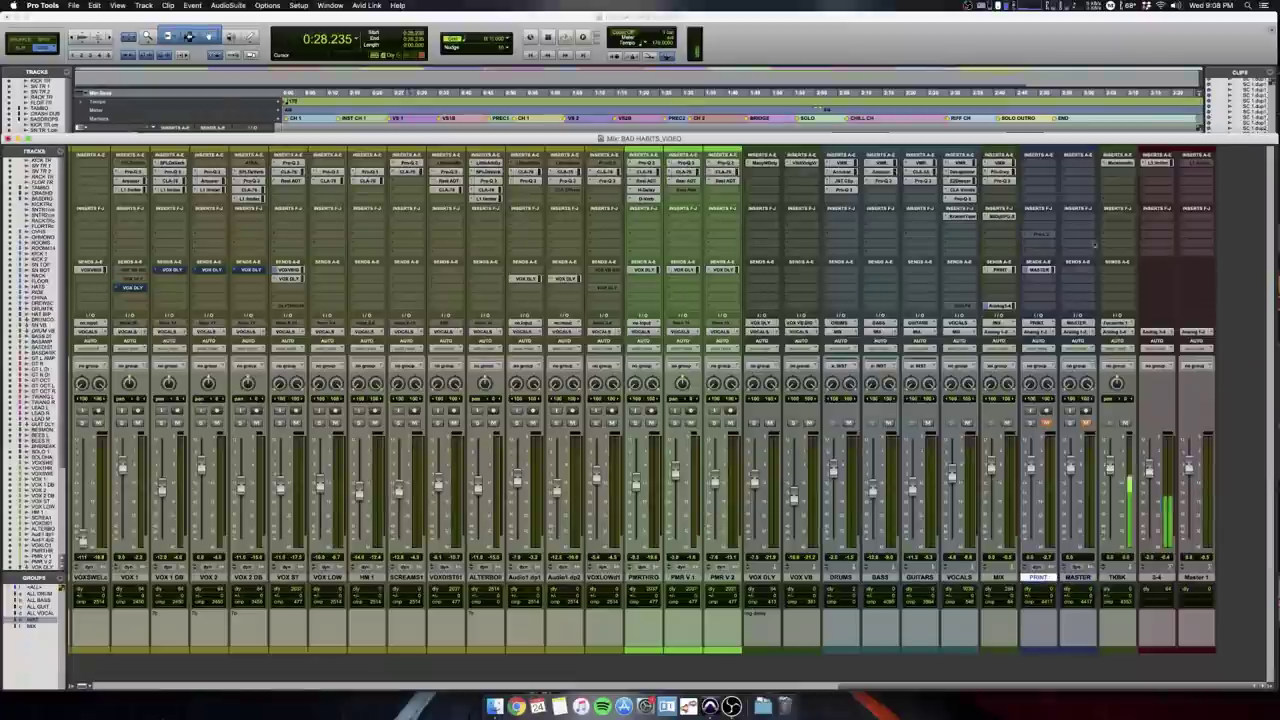
ctrl+super+click(1030, 238)
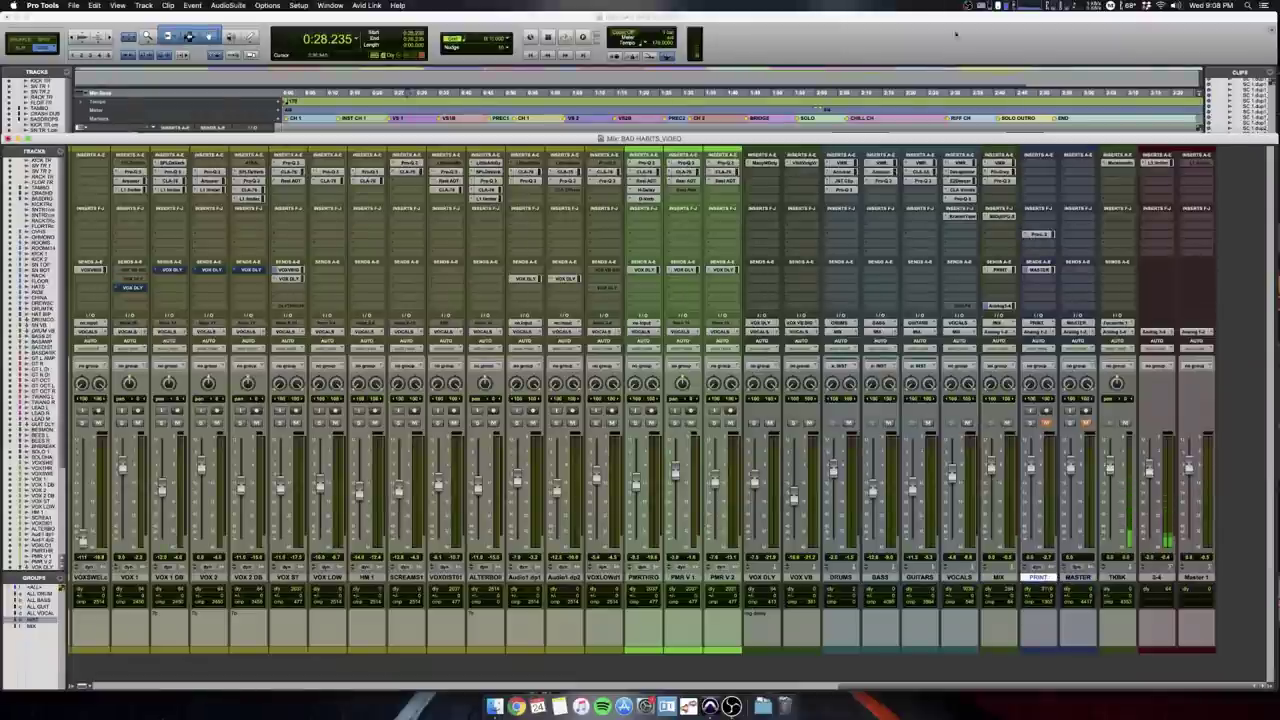
Return to the Edit window and select the full-length clips on both the PRINT and MASTER tracks.
key(super+equal)
scroll(520, 460, down, 5)
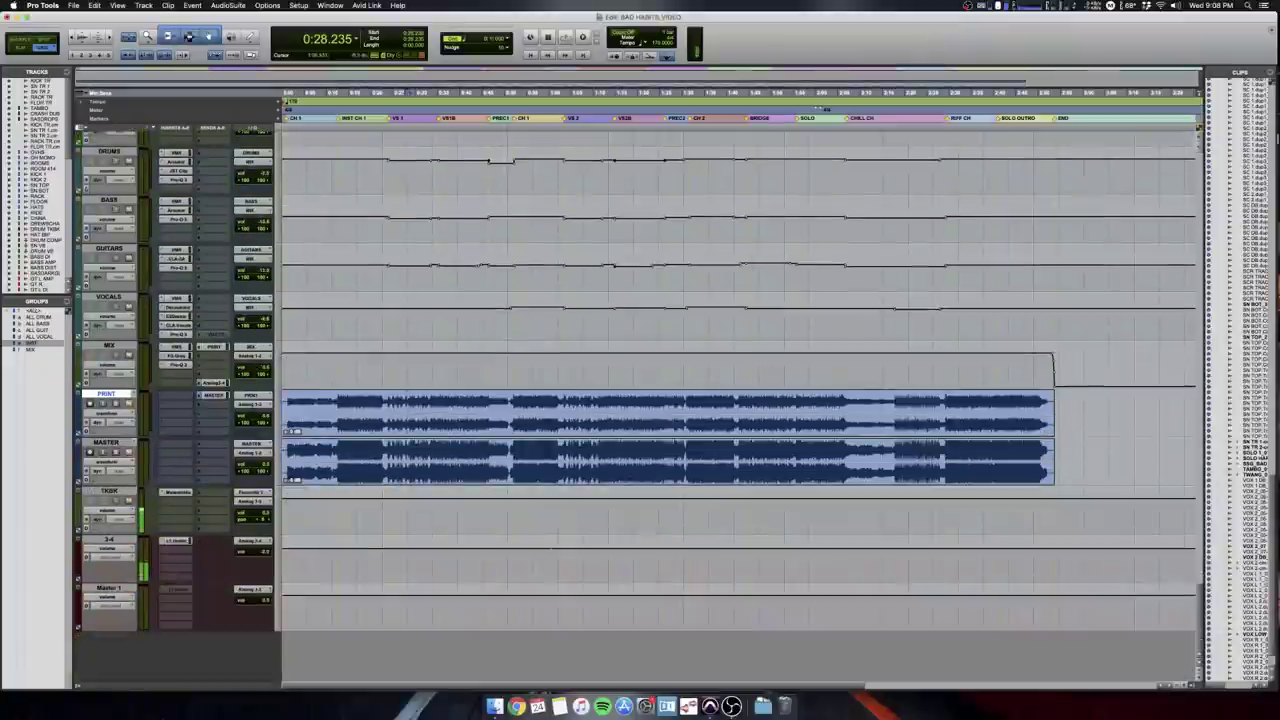
drag(515, 461, 773, 461)
double_click(663, 416)
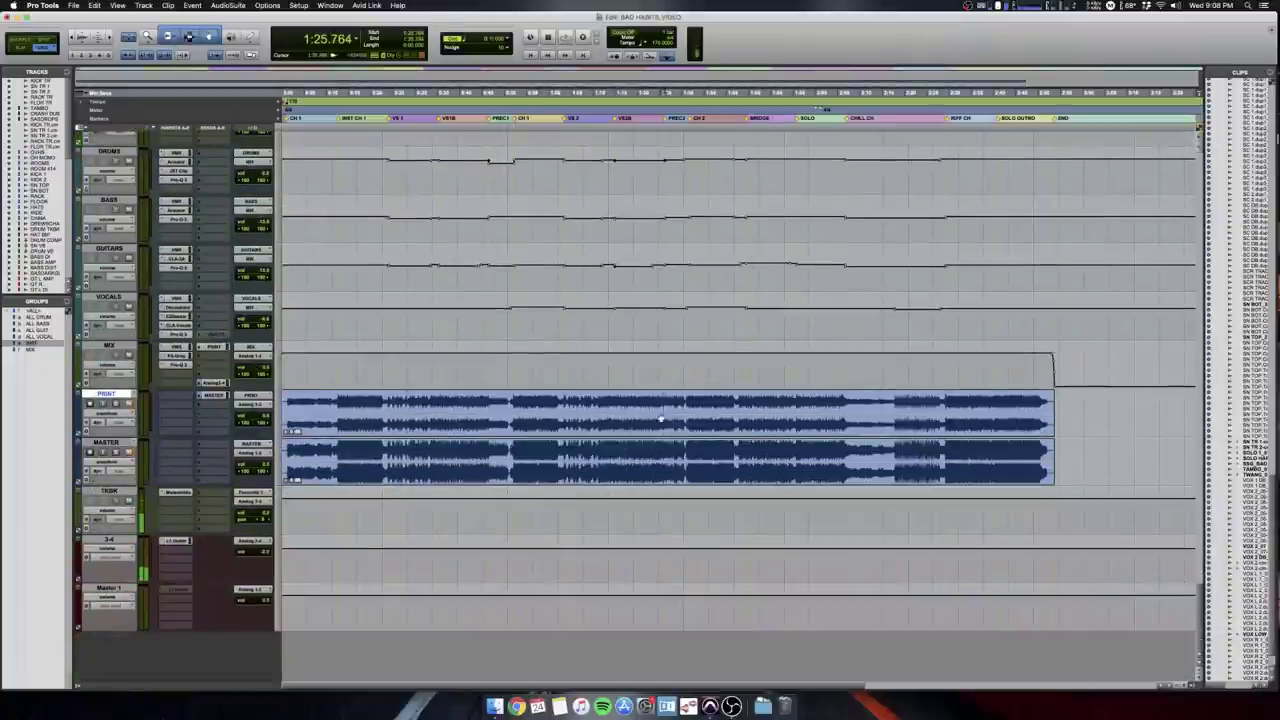
shift+click(655, 462)
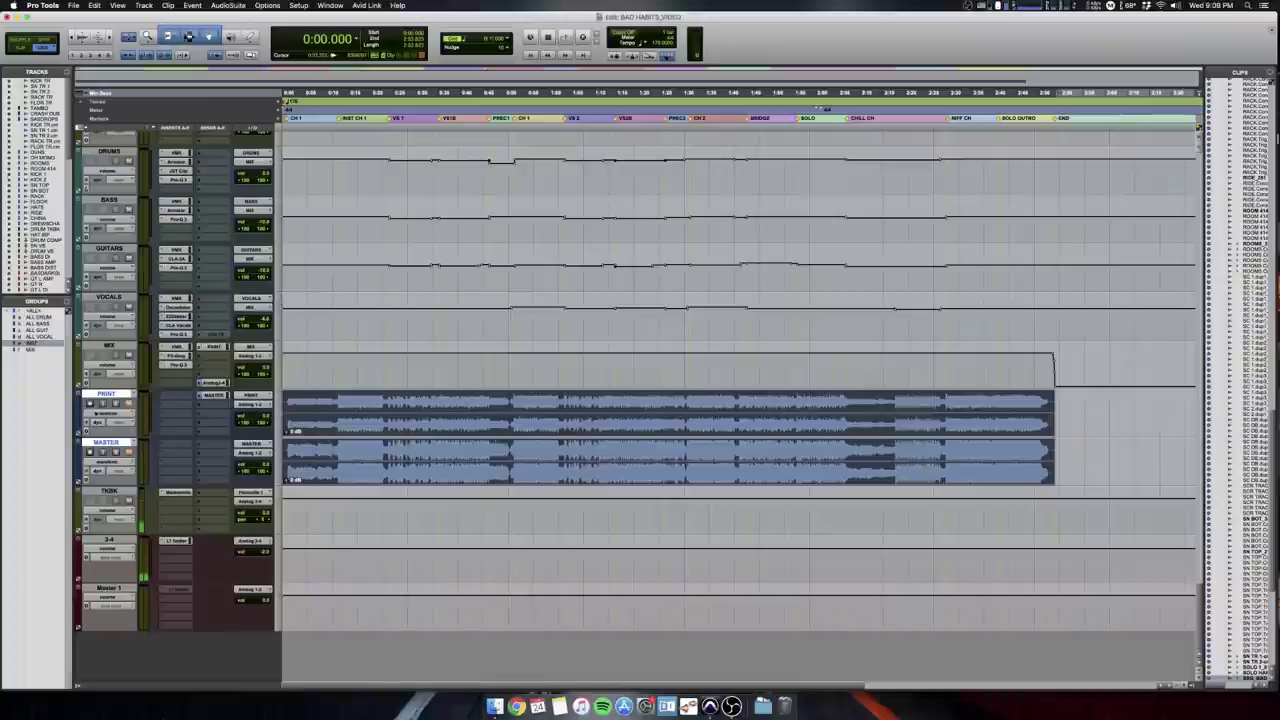
Arm PRINT and MASTER for recording and place the cursor at 0:12.000 just before the first instrumental chorus.
click(90, 404)
click(90, 452)
click(336, 409)
key(t)
key(t)
key(t)
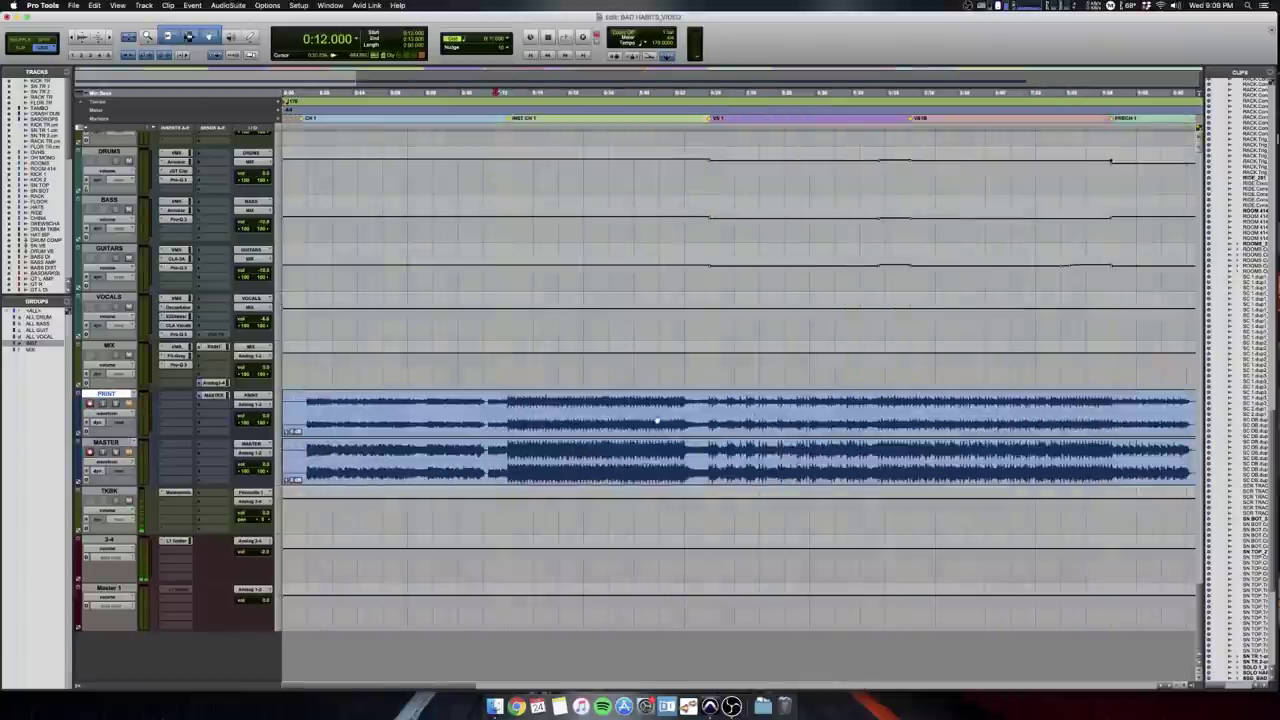
Select the CH 1 section across PRINT and MASTER from 0:51.882 and examine it up close.
key(r)
key(r)
scroll(700, 420, right, 3)
scroll(700, 420, left, 3)
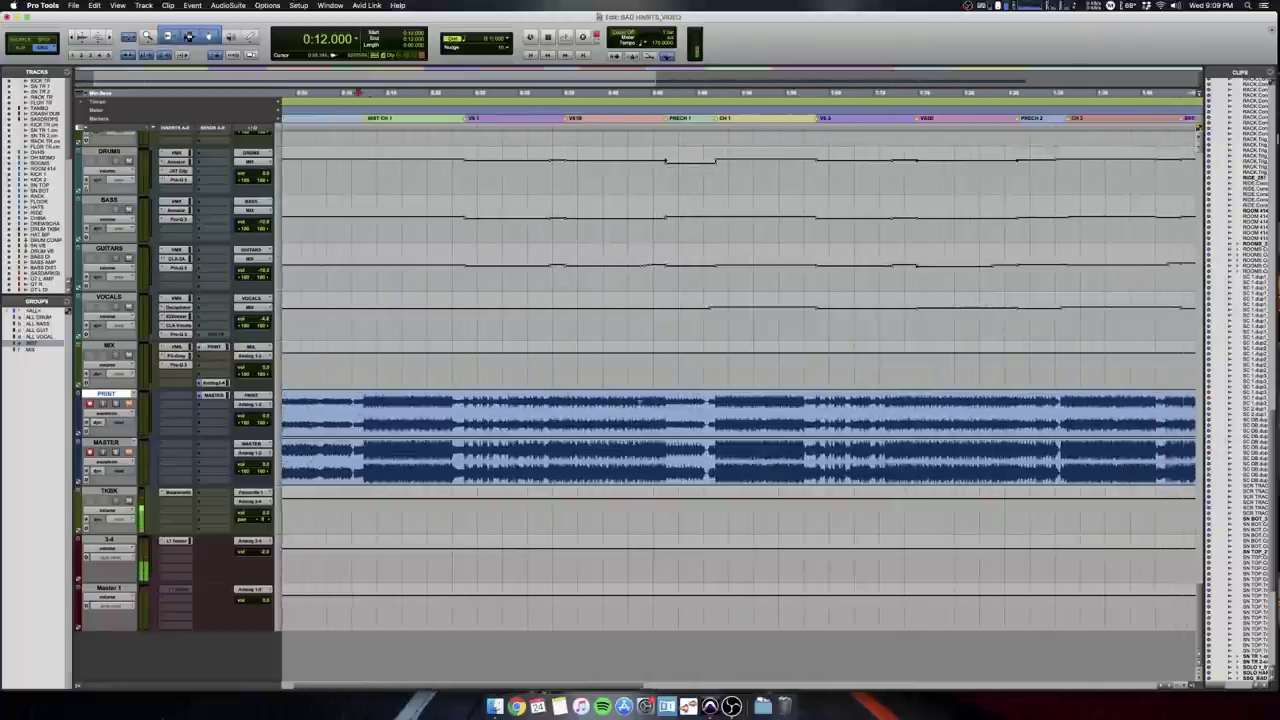
drag(743, 412, 862, 460)
key(super+bracketright)
key(super+bracketright)
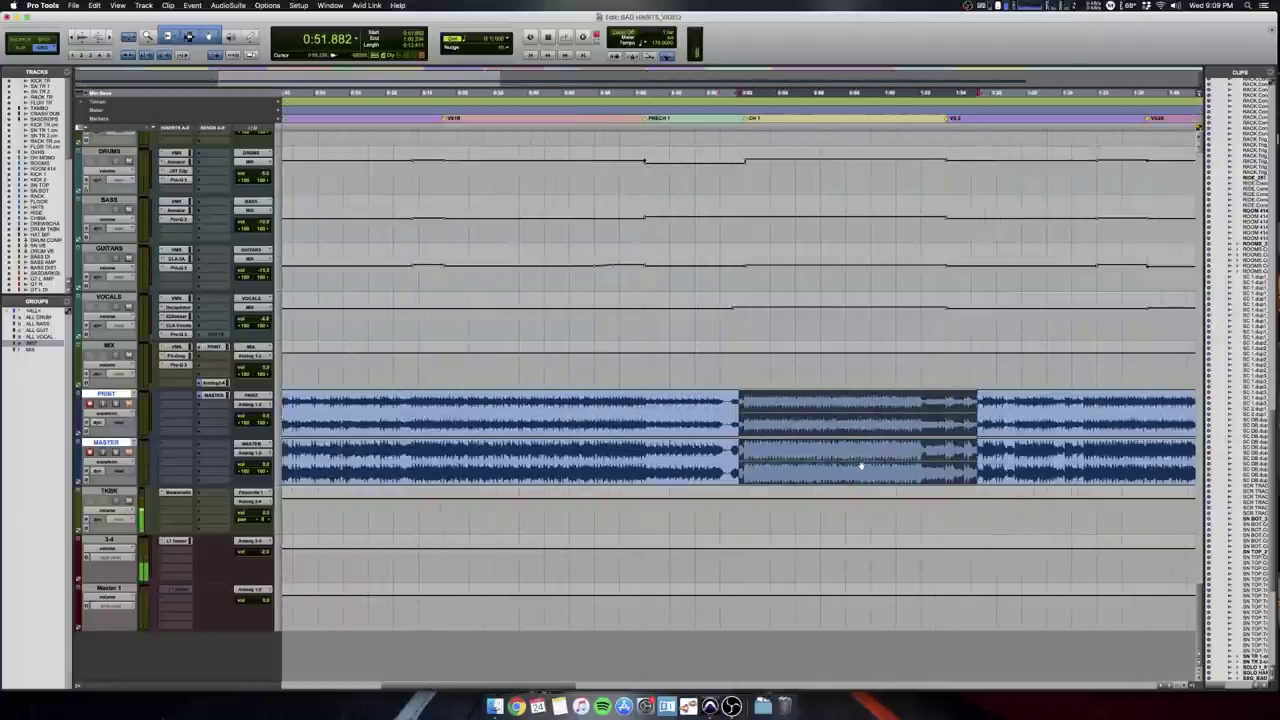
Mark a wider passage across PRINT and MASTER, starting at 0:50.823 in the gap before CH 1.
drag(543, 412, 919, 414)
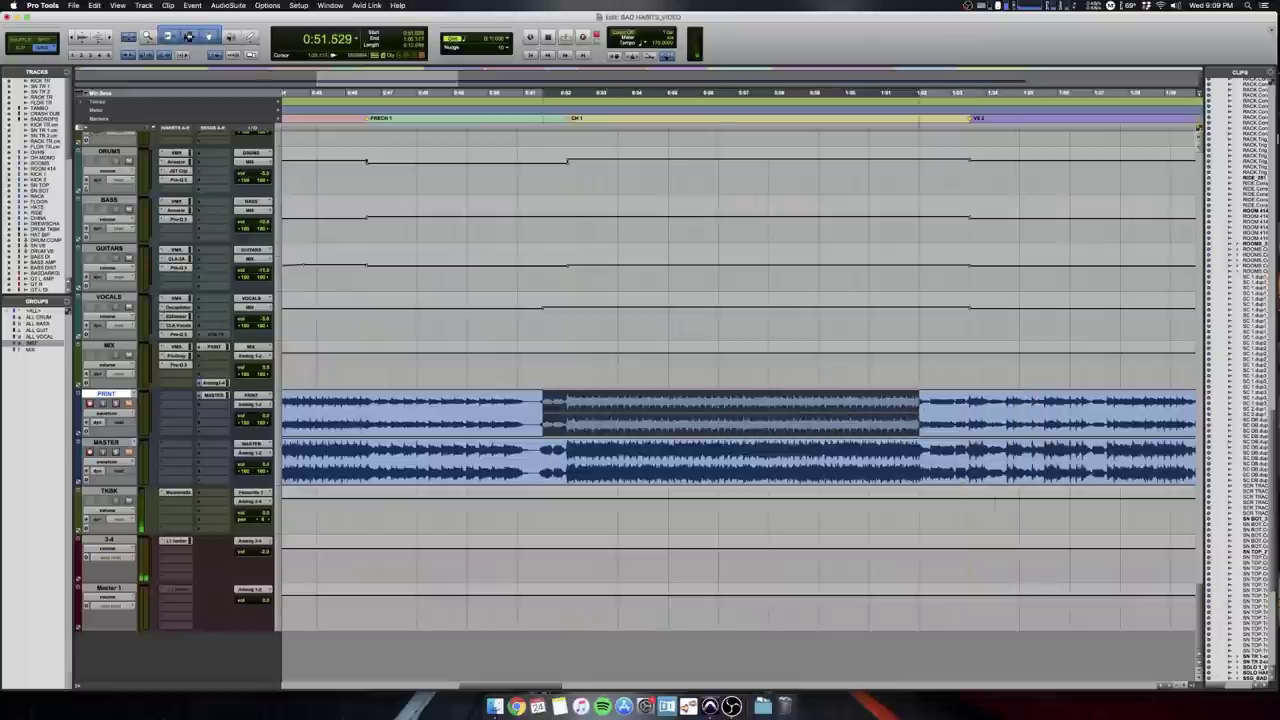
drag(518, 460, 1120, 460)
drag(518, 415, 1108, 450)
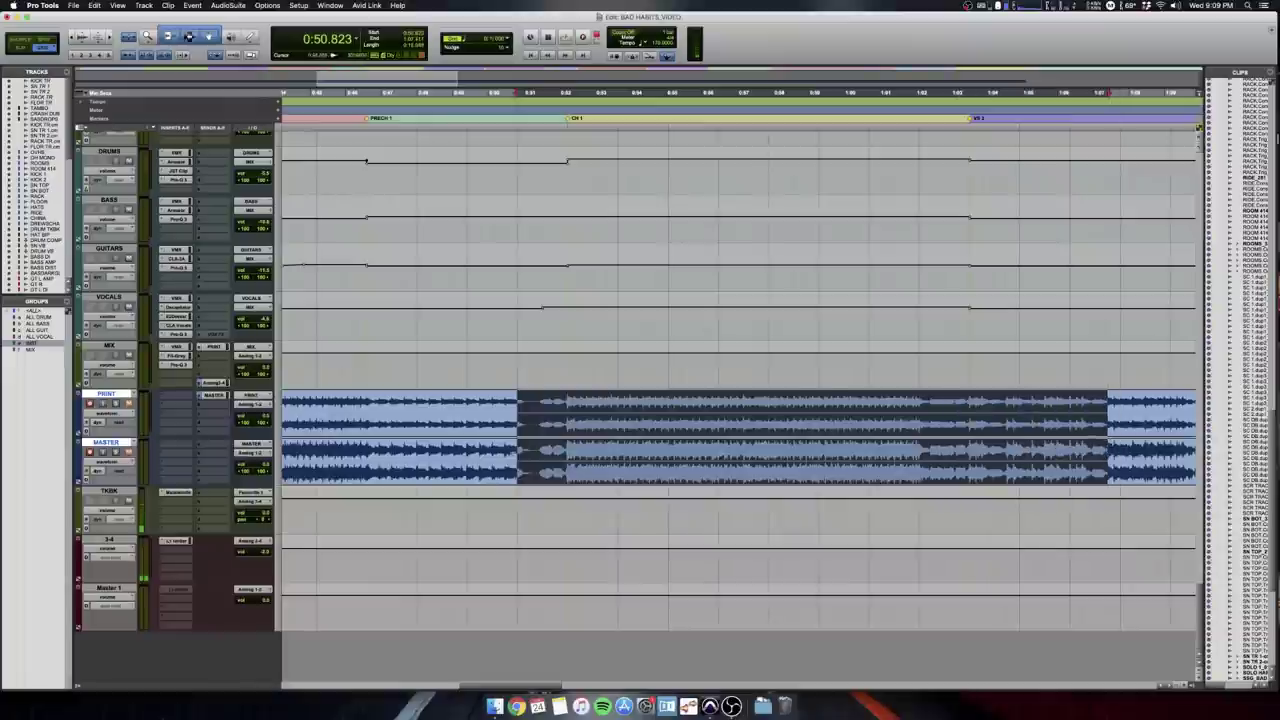
drag(518, 450, 1070, 450)
key(r)
key(r)
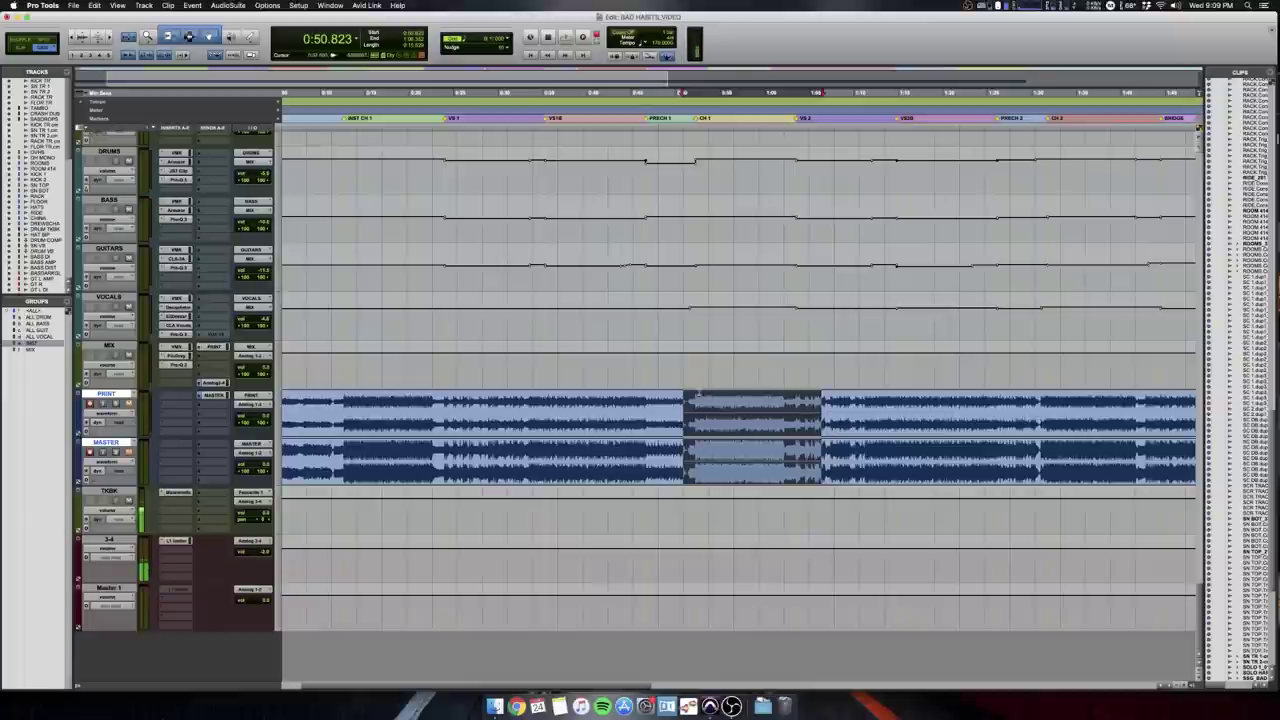
Place the cursor at 0:51.882 on the MASTER track and inspect the waveform where CH 1 starts.
key(r)
key(r)
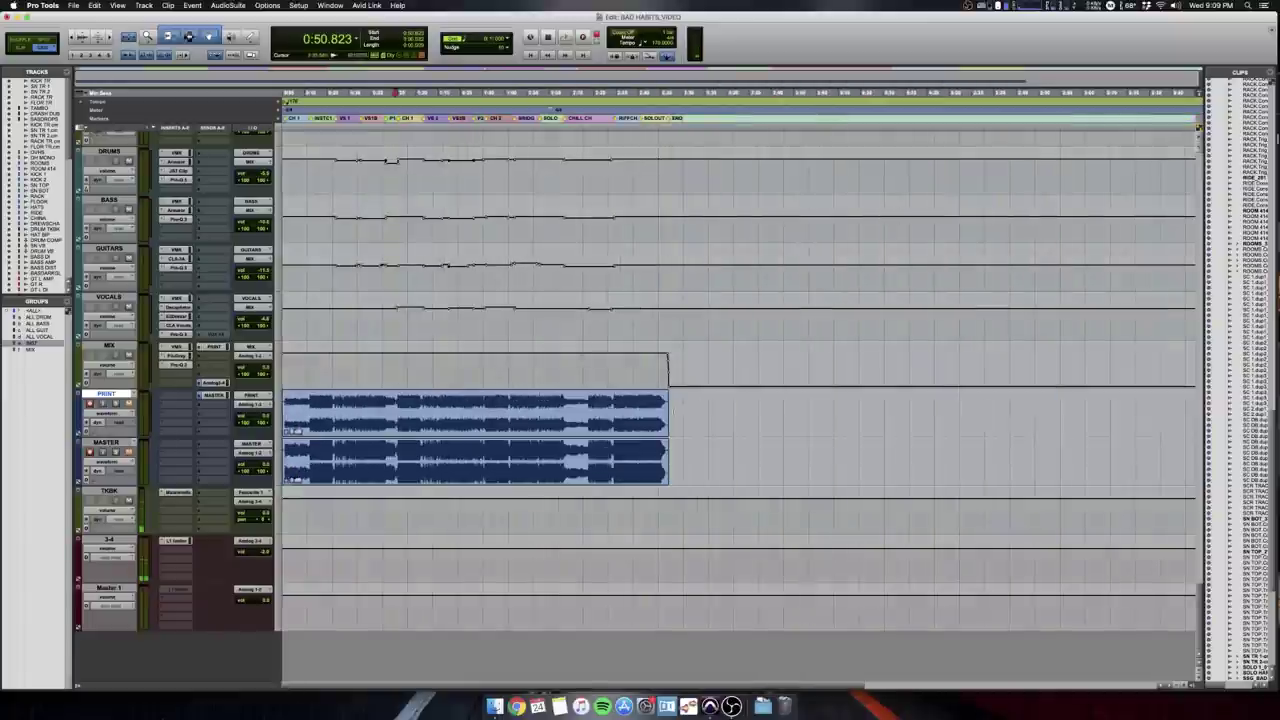
key(t)
click(513, 445)
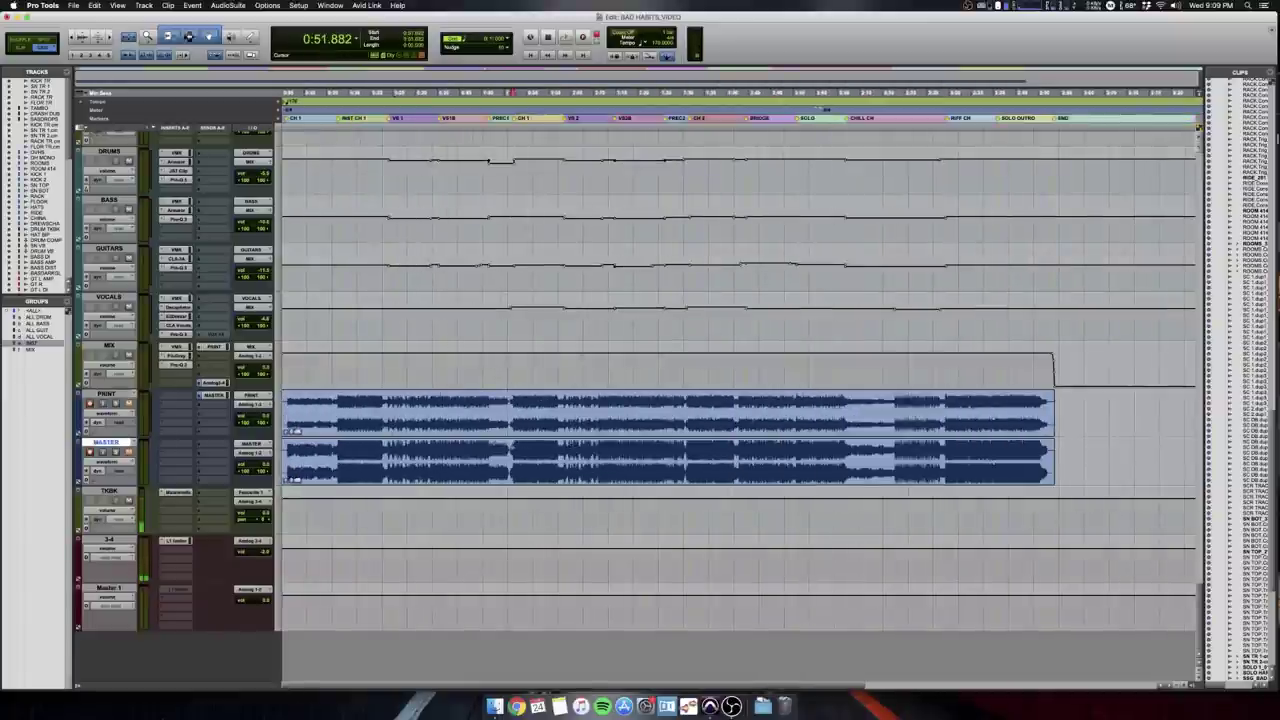
key(t)
key(t)
key(t)
key(t)
key(t)
Mark short spots around the start of CH 1 on the printed tracks and place the cursor at 0:49.411.
drag(788, 457, 880, 457)
key(r)
key(r)
drag(732, 466, 737, 427)
click(665, 432)
In the Mix window, view the PRINT send on MIX and the MASTER send on PRINT, and close the send window.
key(super+equal)
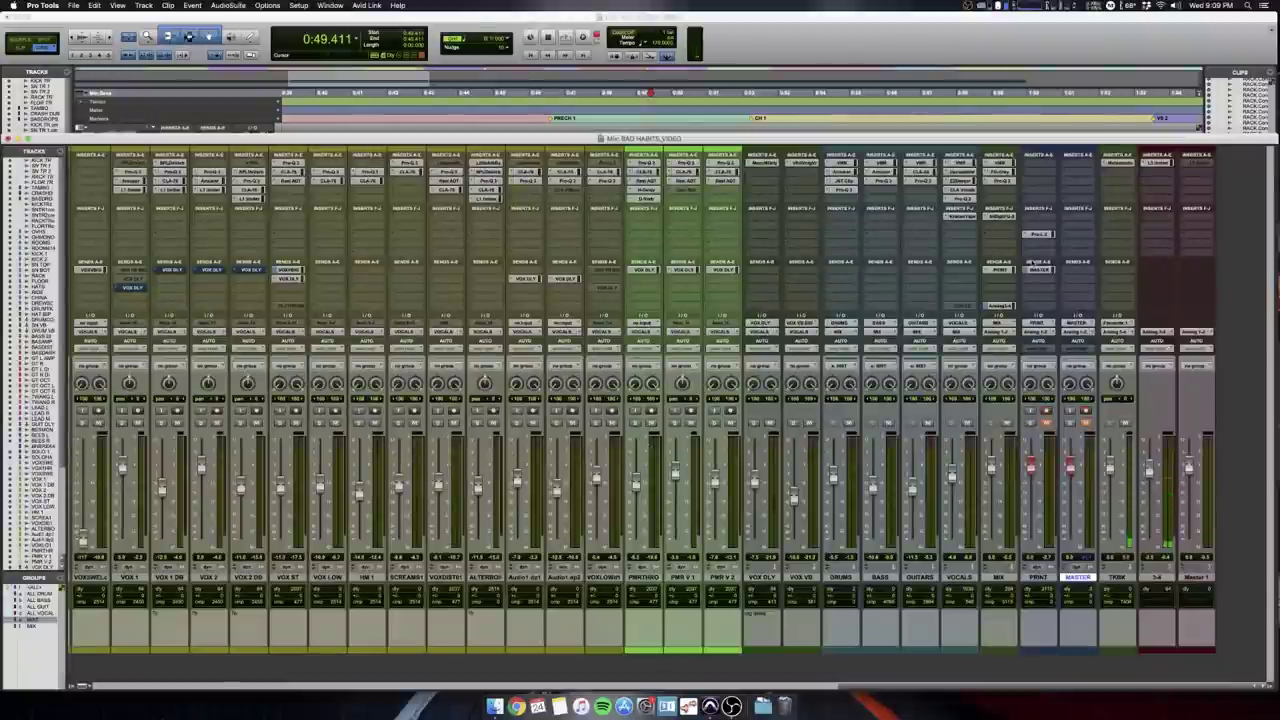
click(1000, 271)
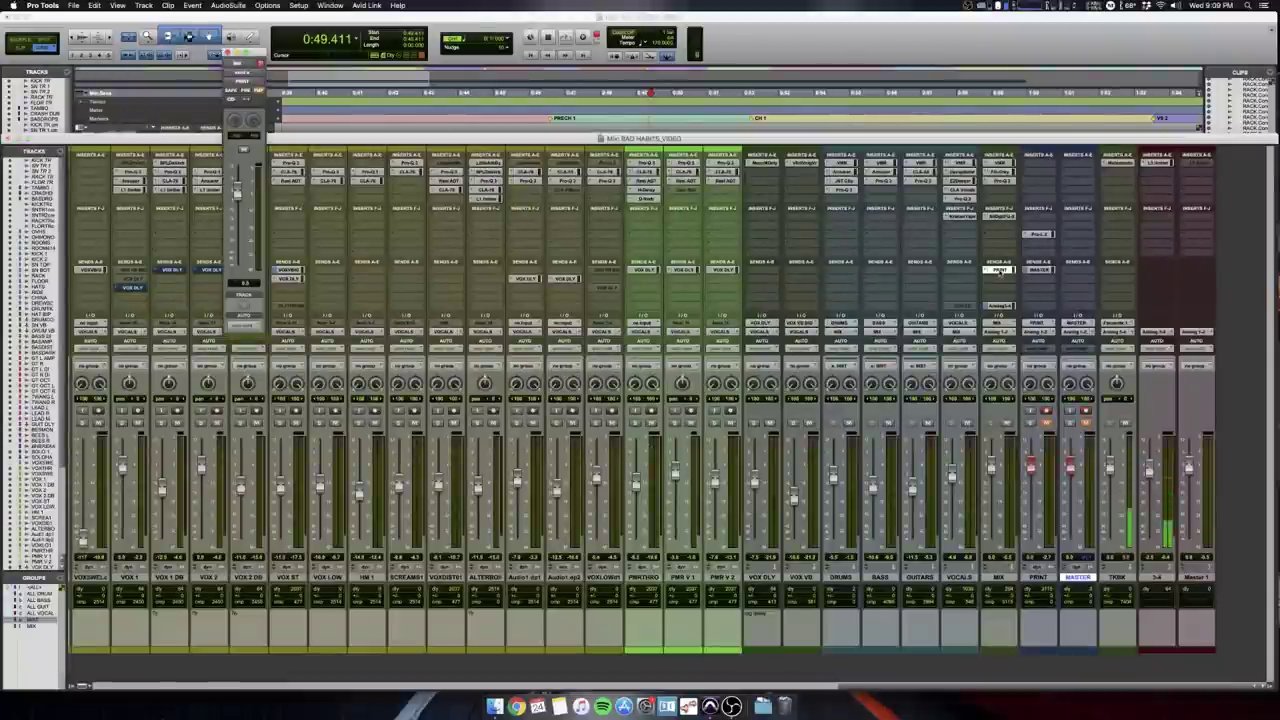
click(1039, 271)
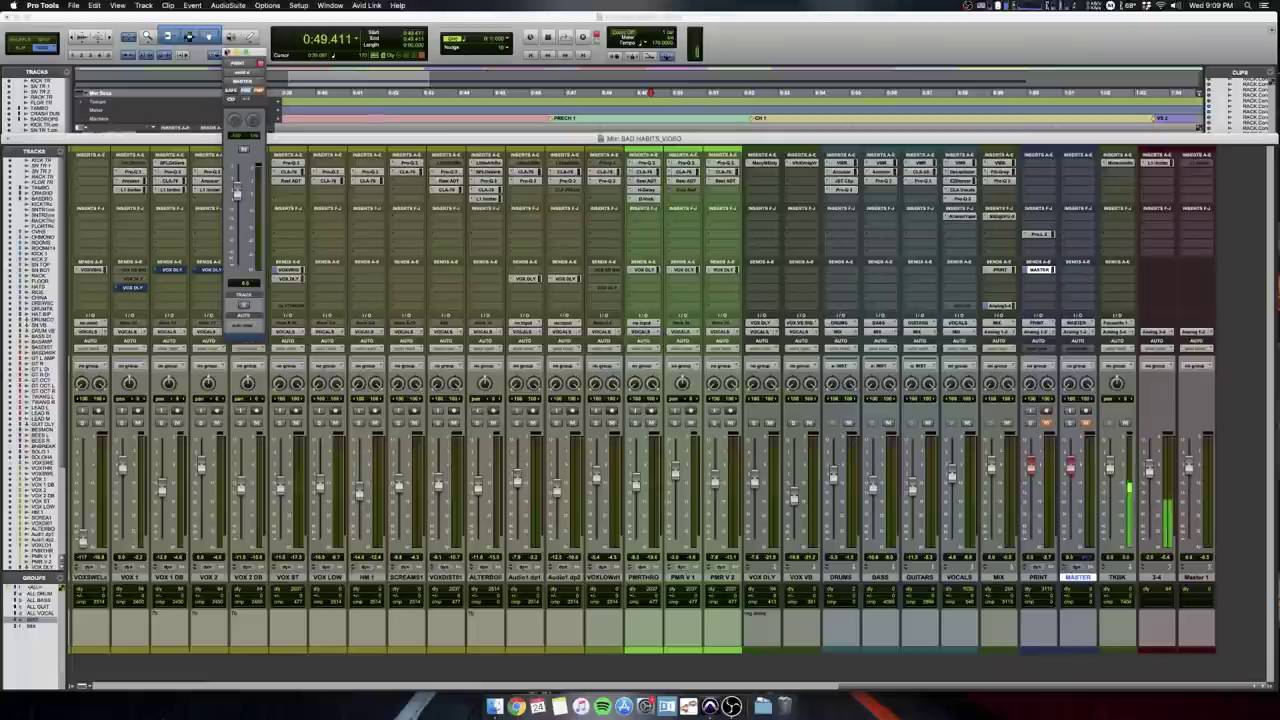
click(228, 52)
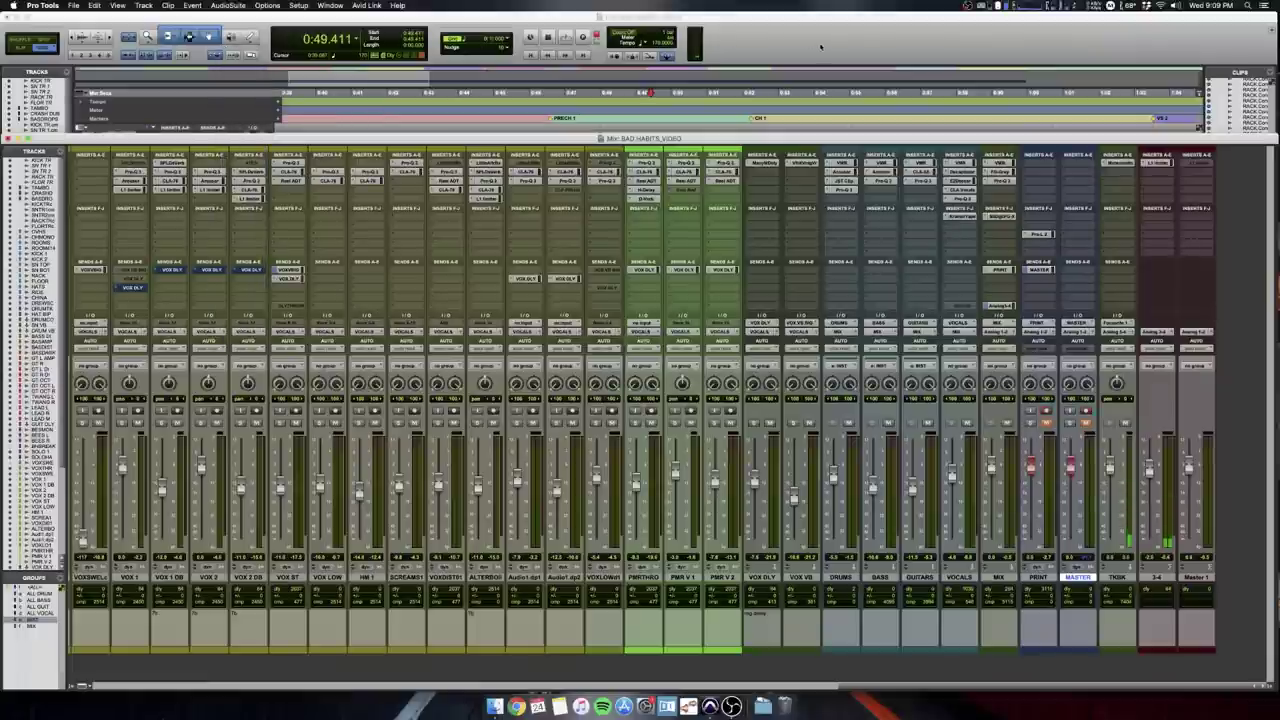
Record a short punch-in across PRINT and MASTER in the Edit window, starting at 0:51.882.
click(821, 47)
key(r)
key(r)
click(738, 450)
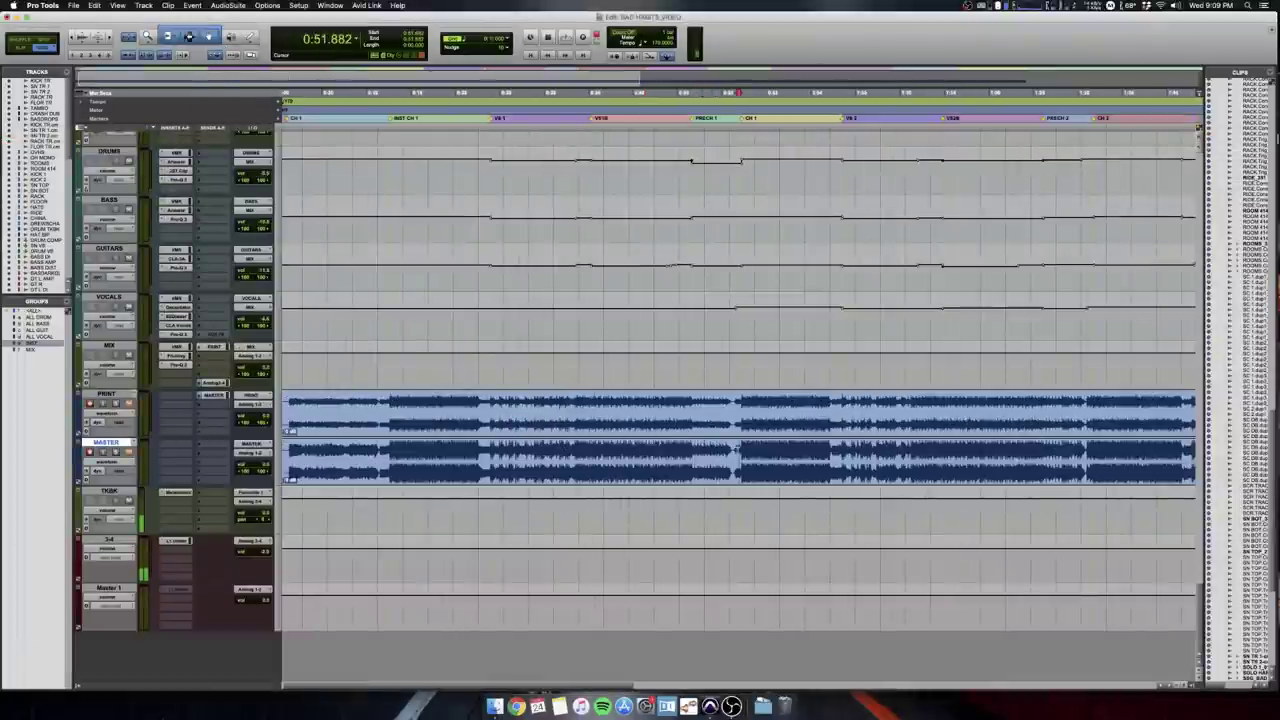
shift+click(738, 405)
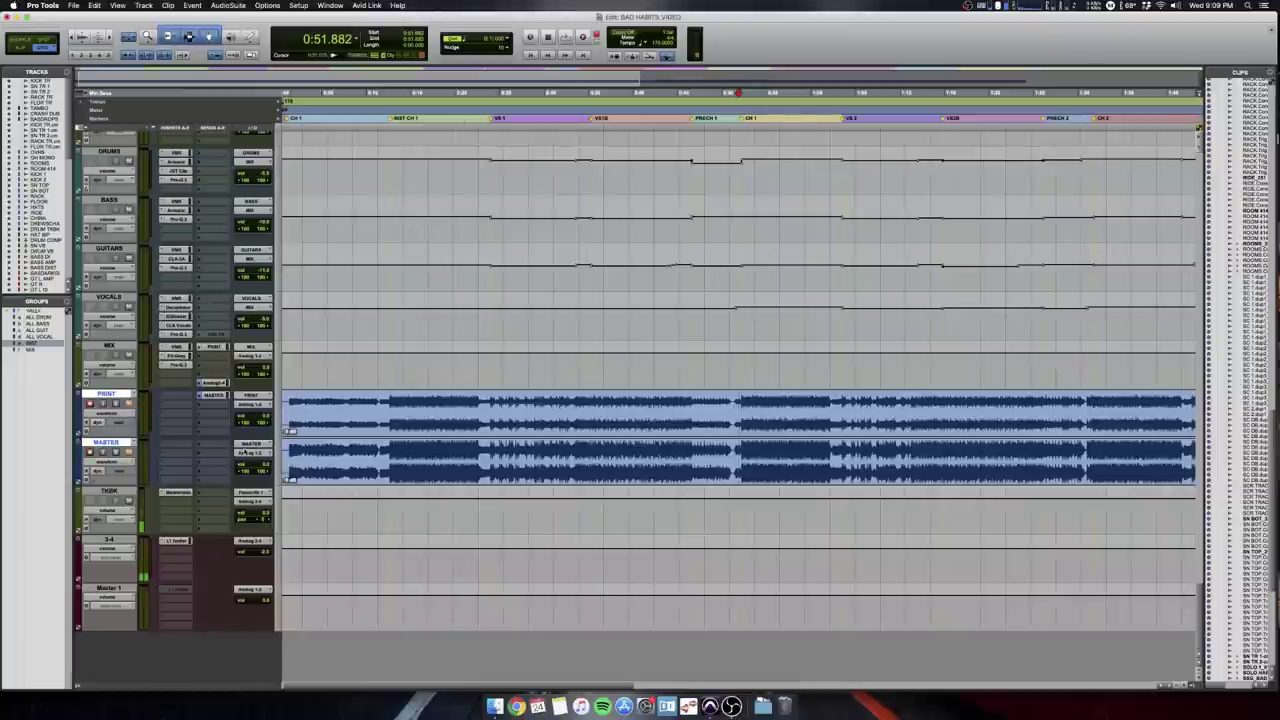
key(space)
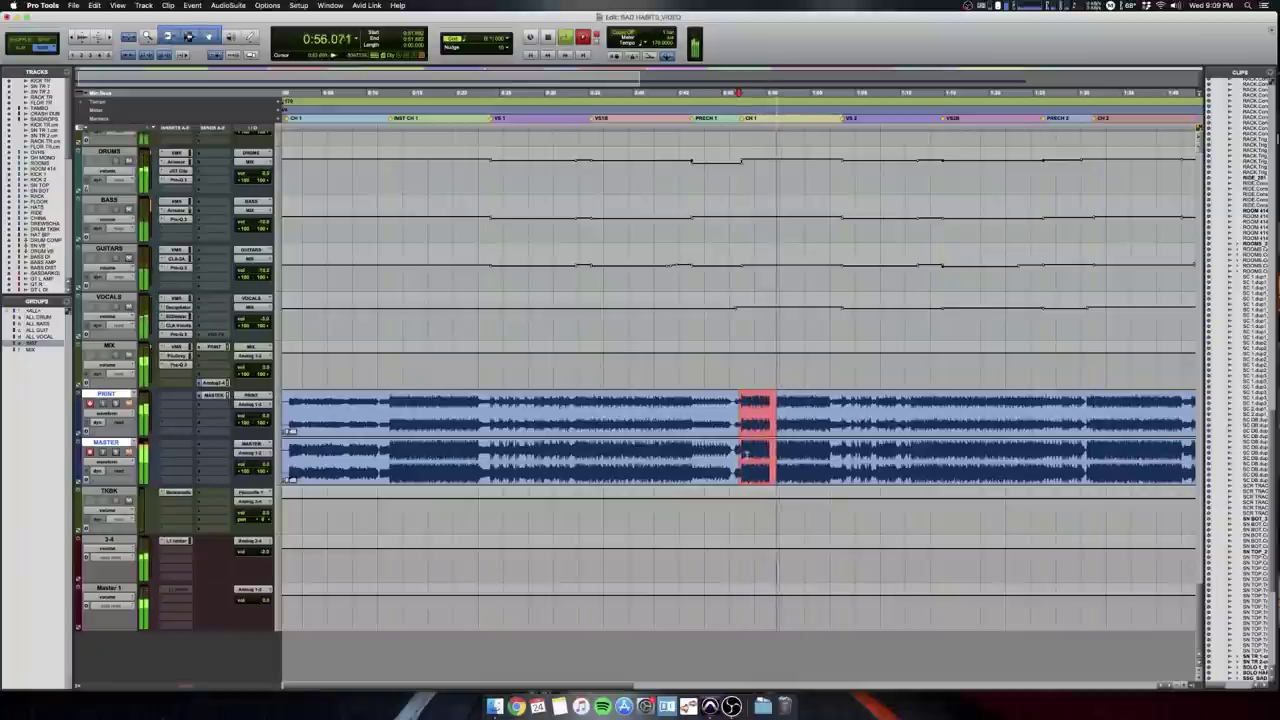
key(space)
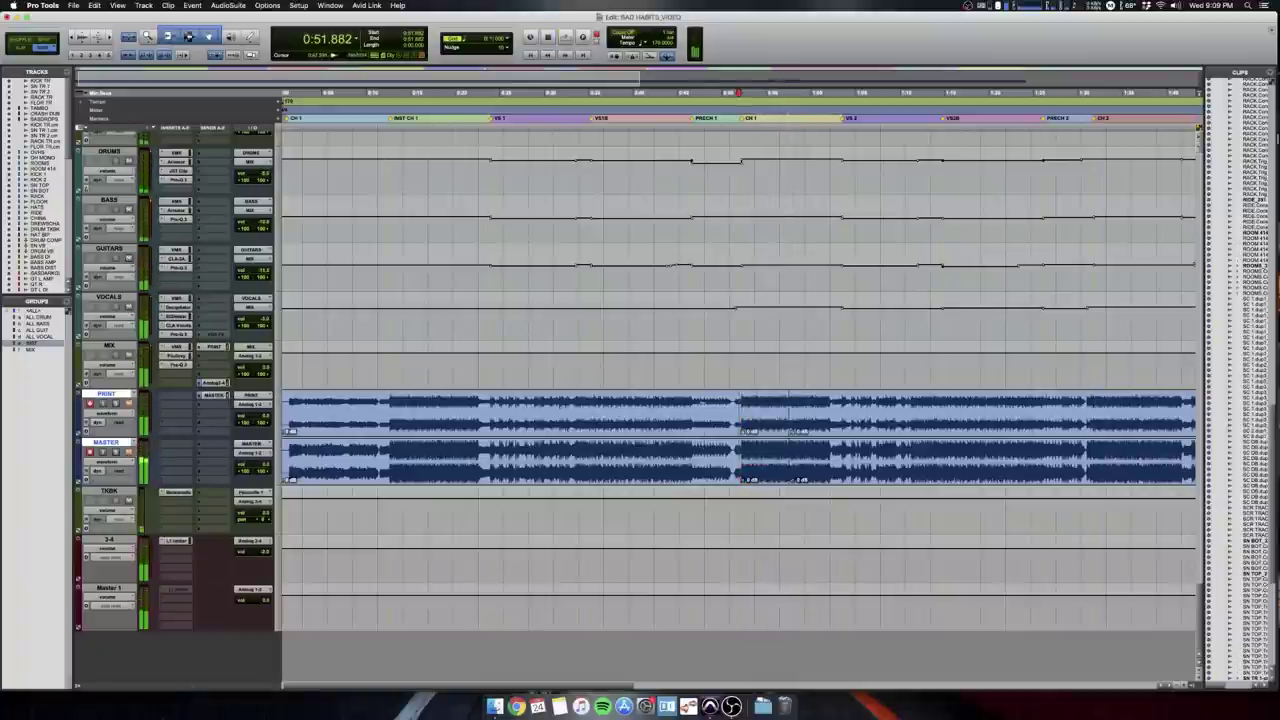
Check the Export Selected options for the newly recorded PRINT and MASTER clips, and undo the punch-in.
click(763, 418)
shift+click(761, 476)
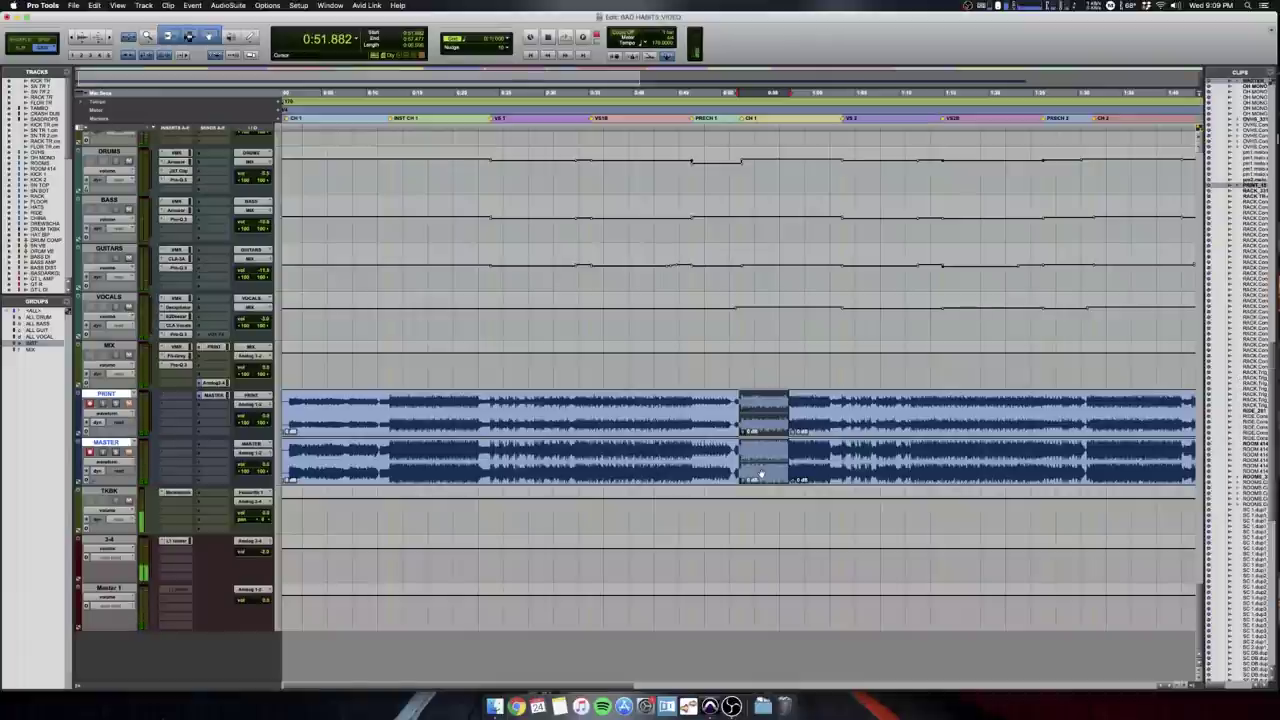
key(super+shift+k)
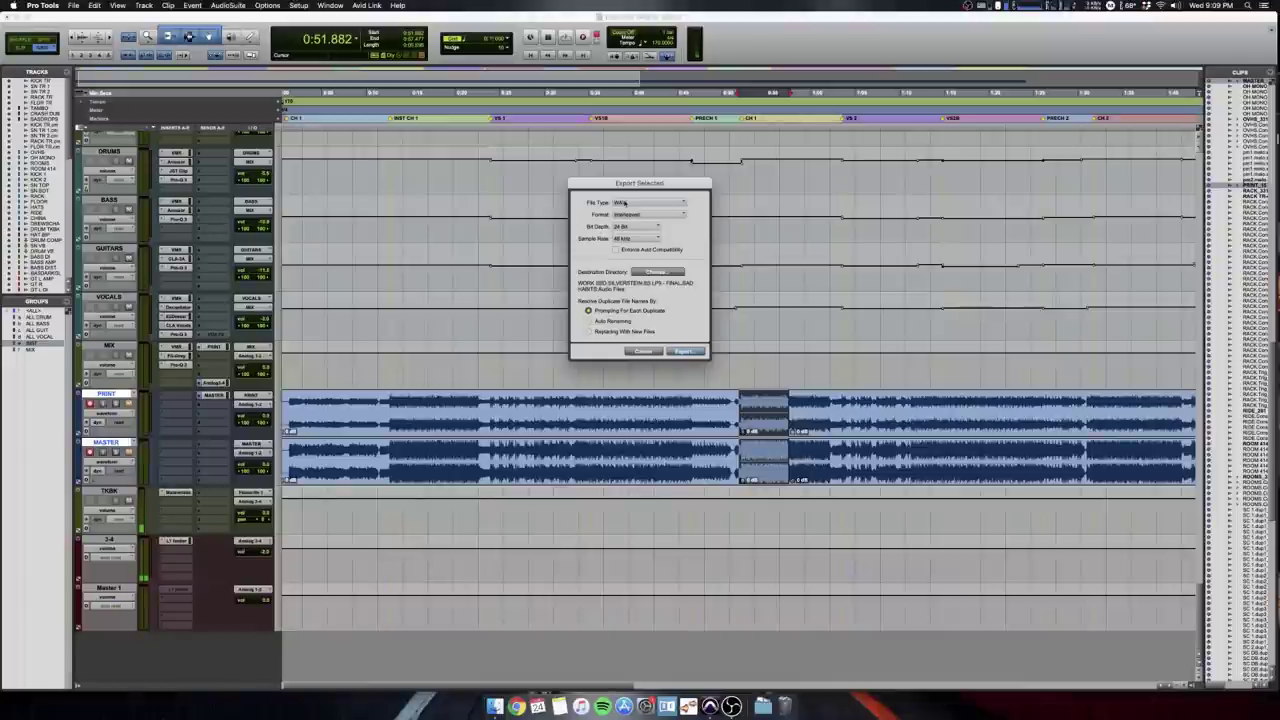
click(643, 351)
key(super+z)
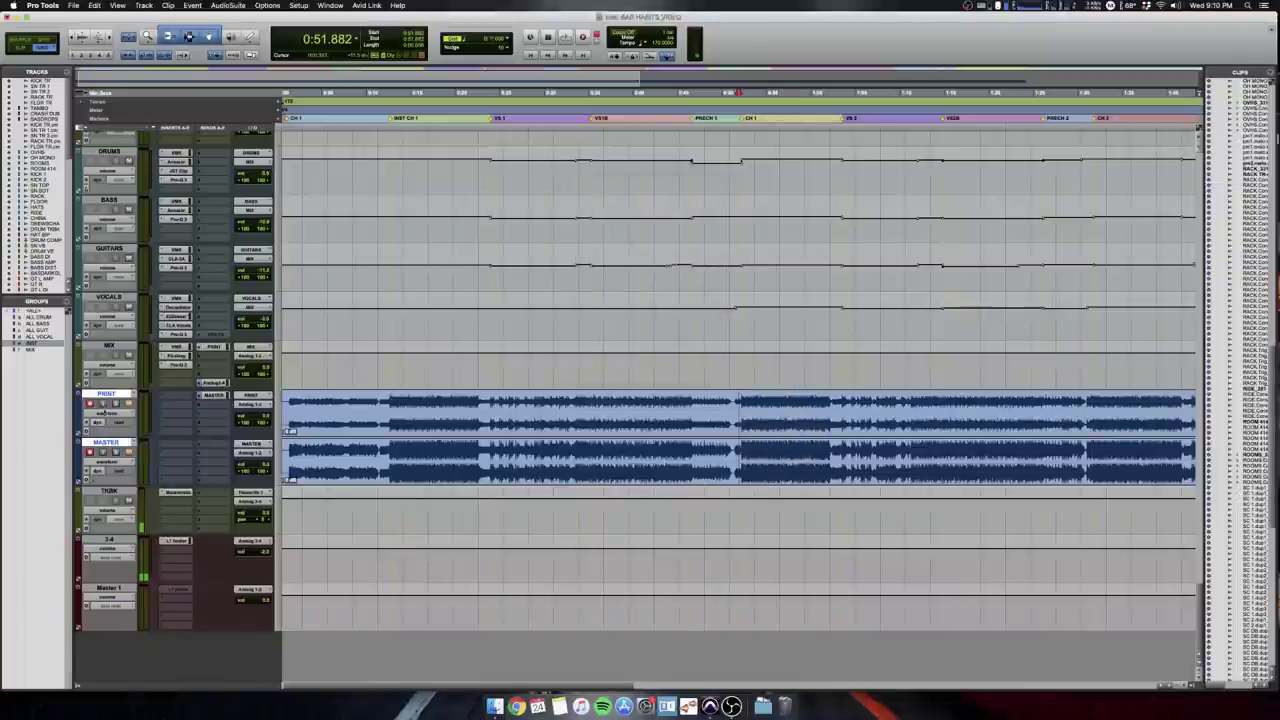
Look through the mixer channels from the buses back to the drum tracks, and return to the Edit window.
key(super+equal)
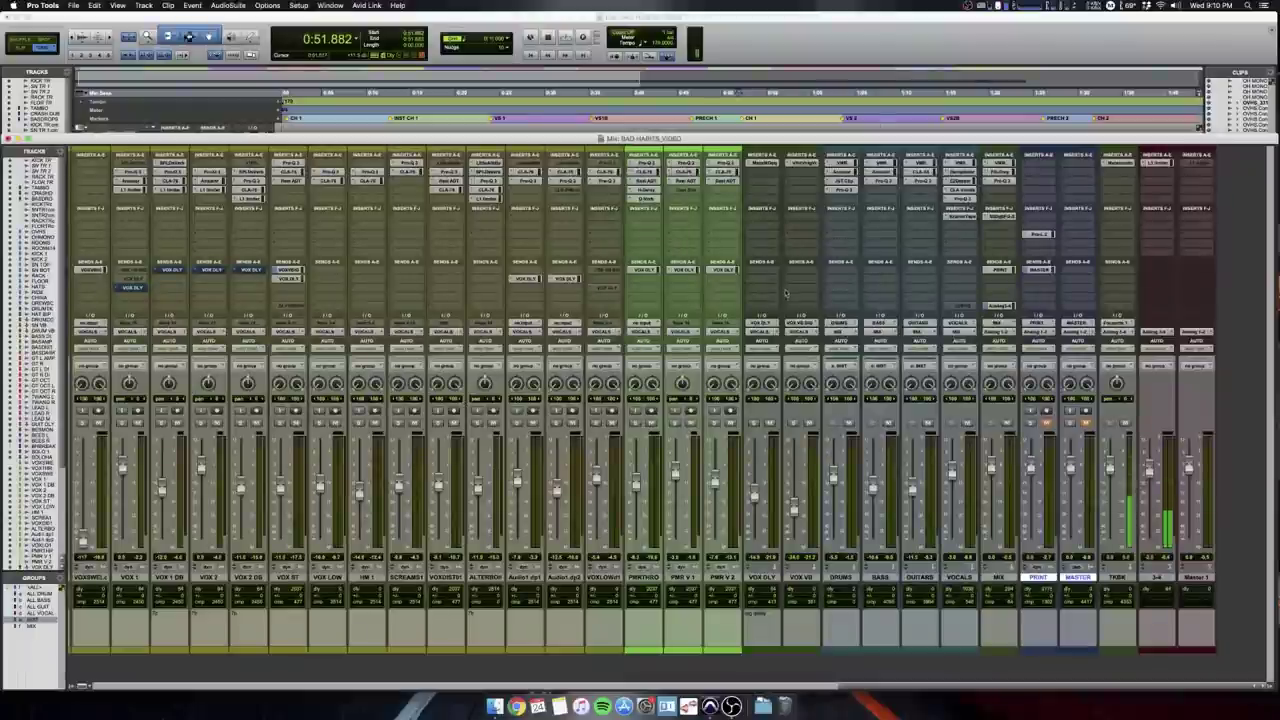
scroll(776, 290, right, 10)
scroll(776, 290, left, 10)
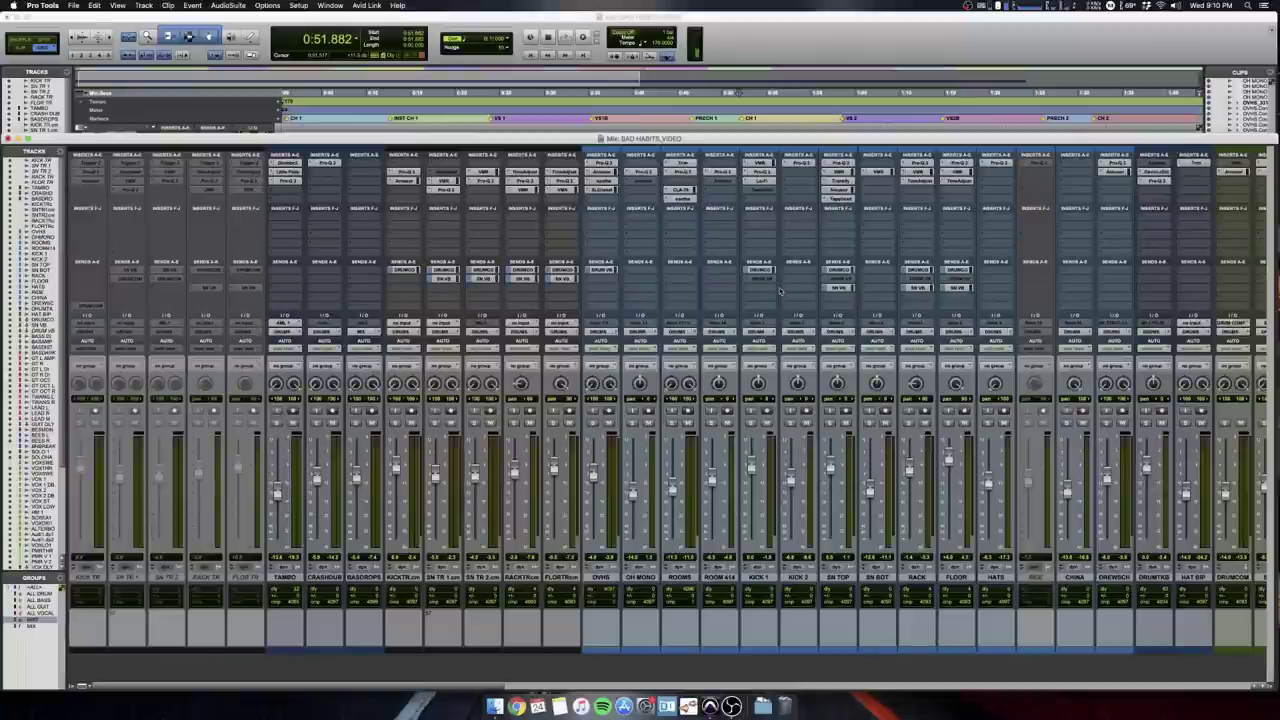
scroll(780, 291, right, 10)
key(super+equal)
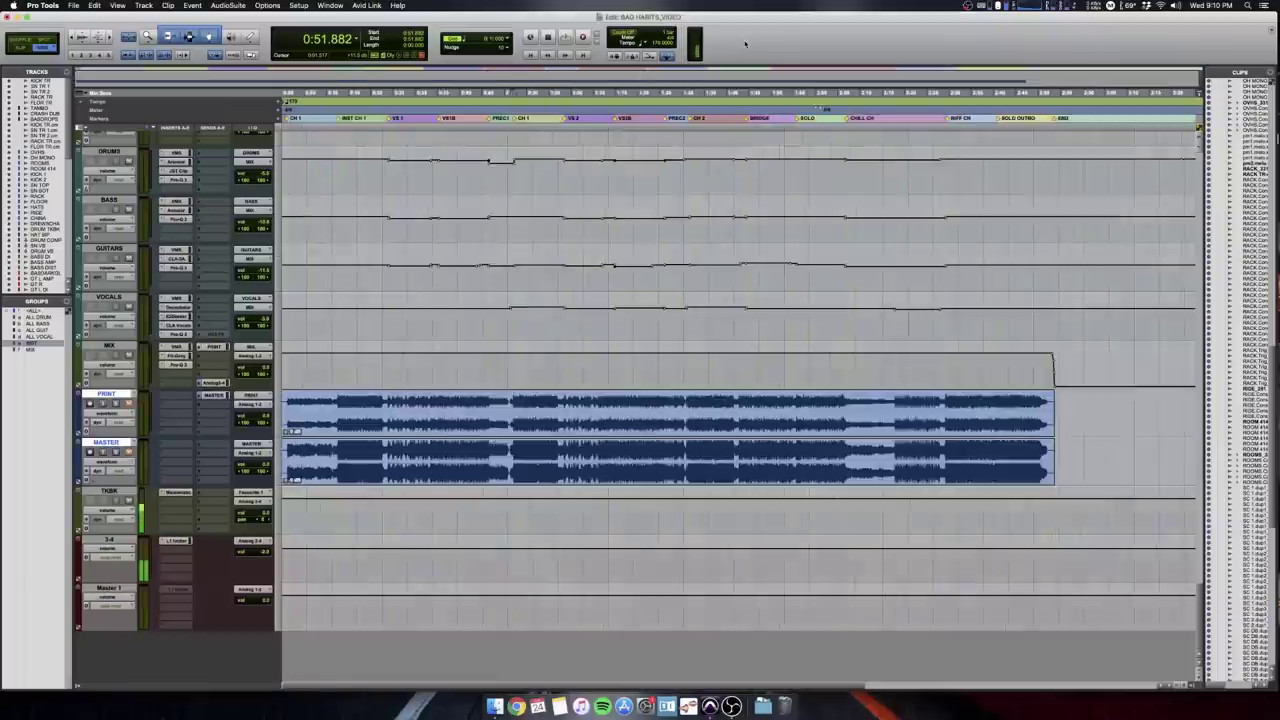
Set the height of all tracks to small and show the vocal, bus, PRINT and MASTER tracks.
key(ctrl+alt+super+Down)
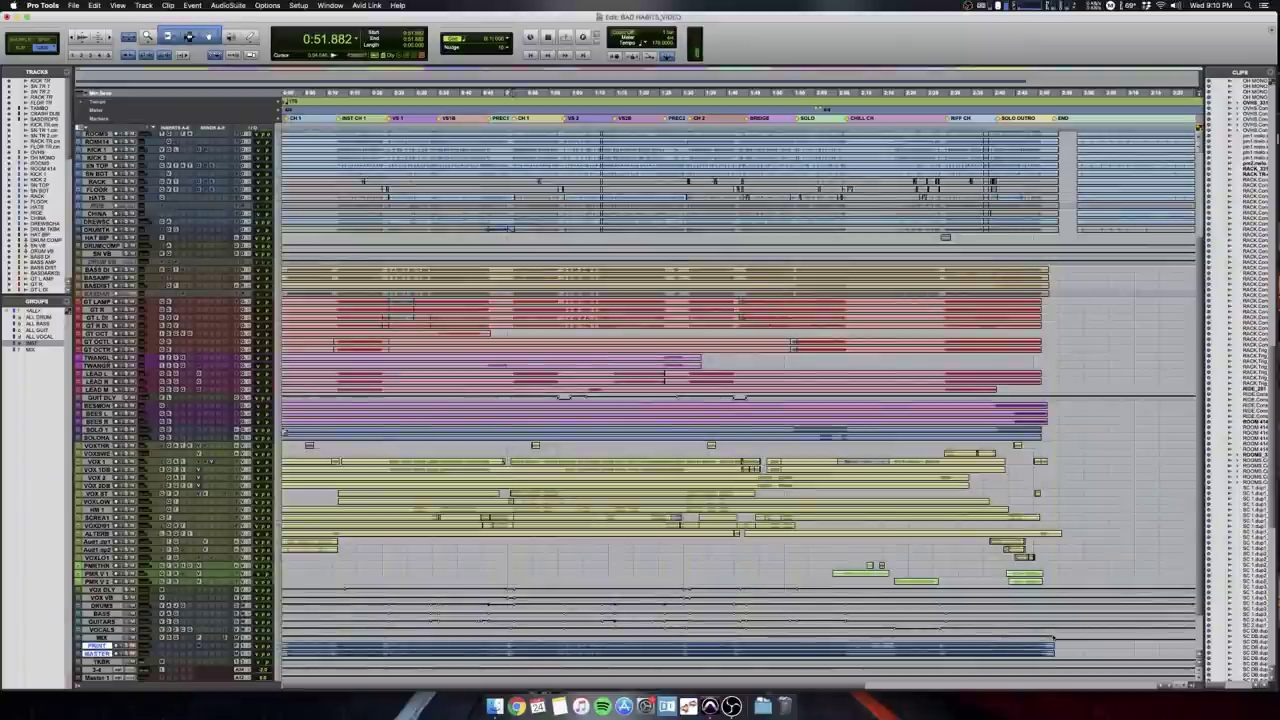
alt+click(277, 465)
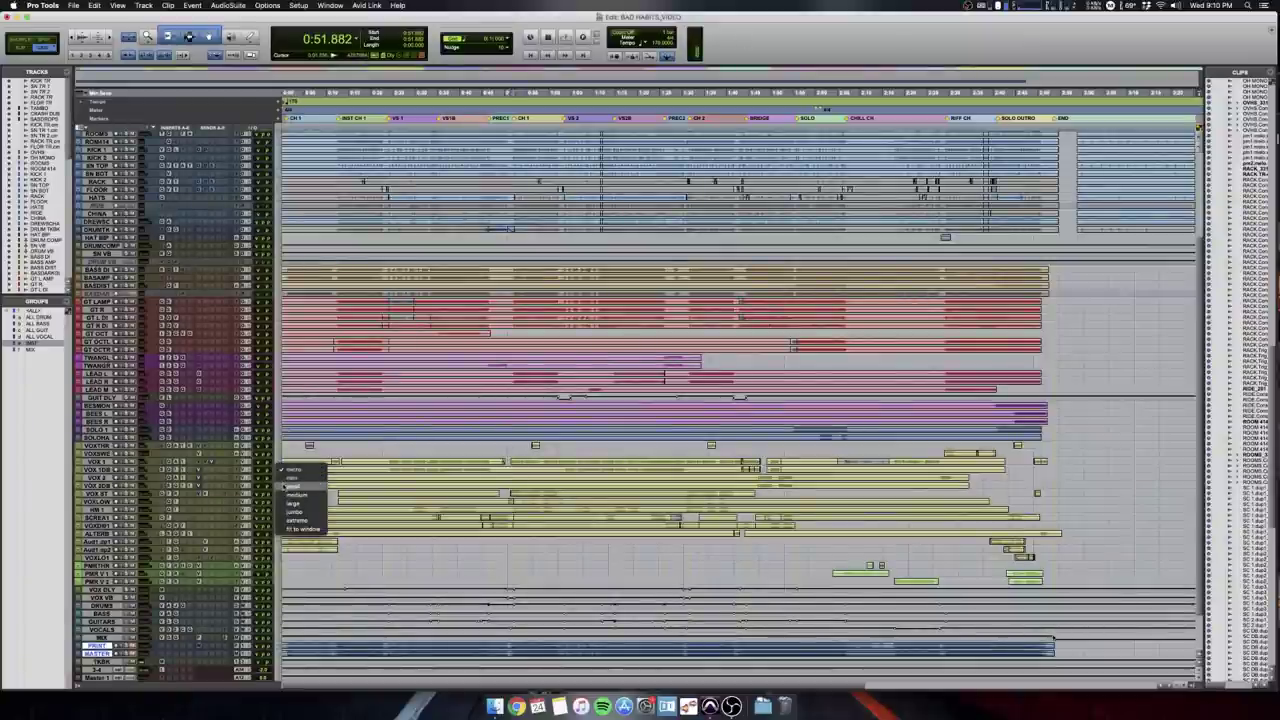
alt+click(284, 486)
scroll(284, 486, down, 6)
scroll(640, 400, down, 5)
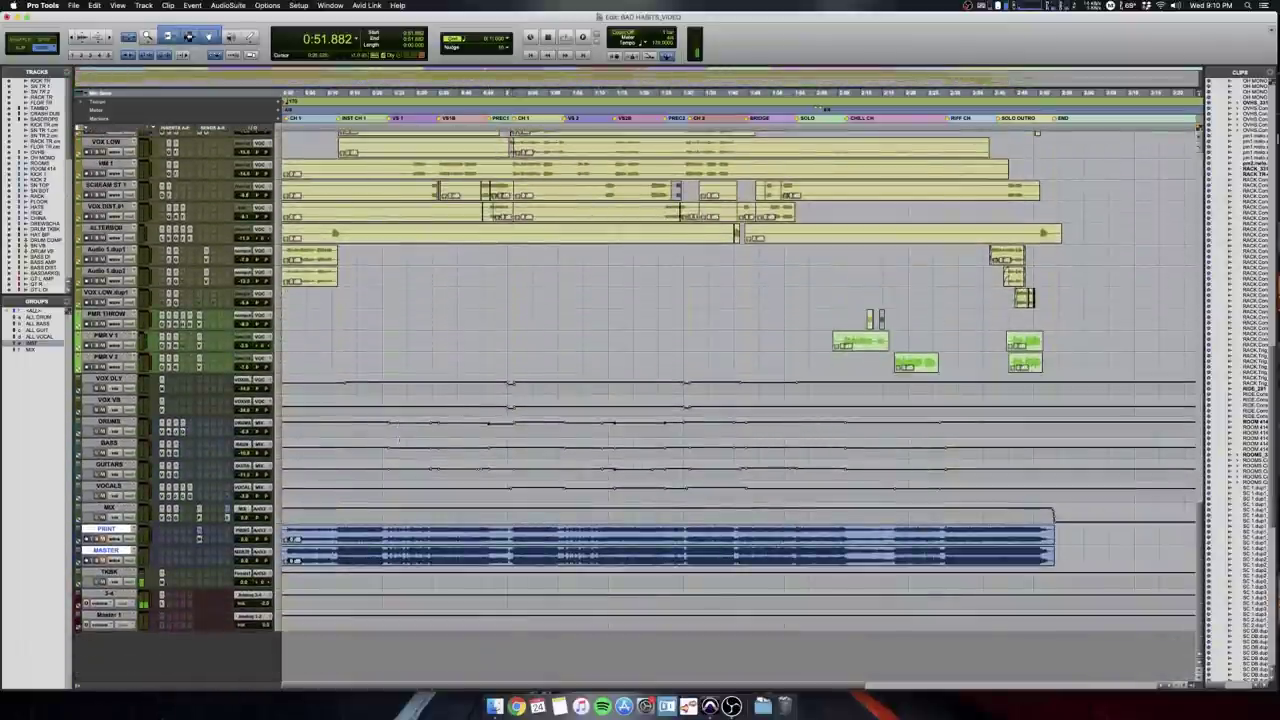